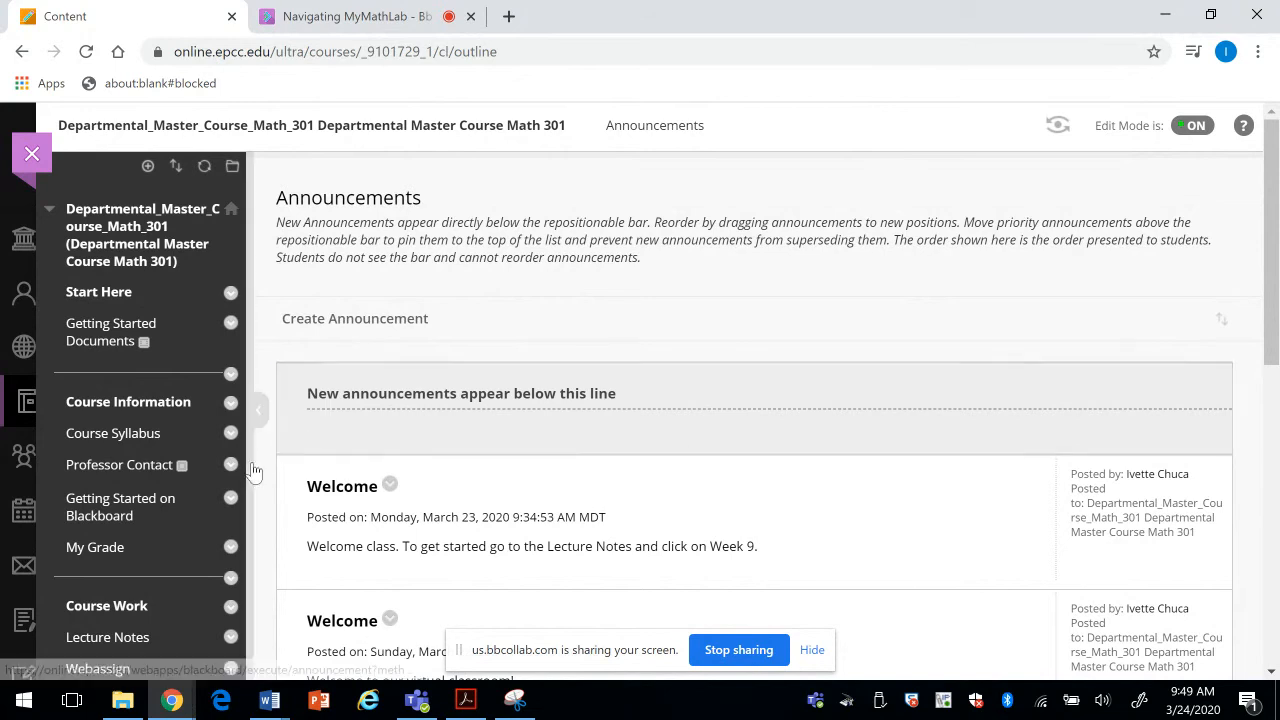
Step: Permanently delete the Getting Started on Blackboard content area from the course menu
click(232, 502)
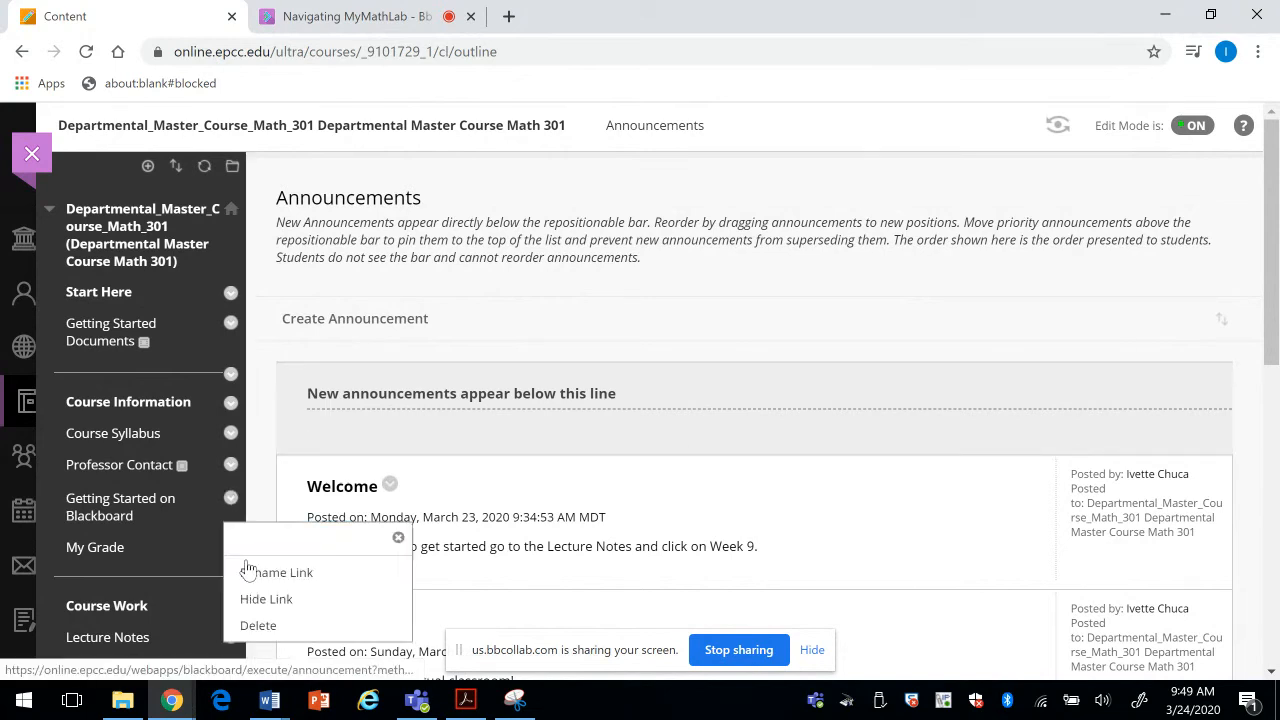
click(257, 627)
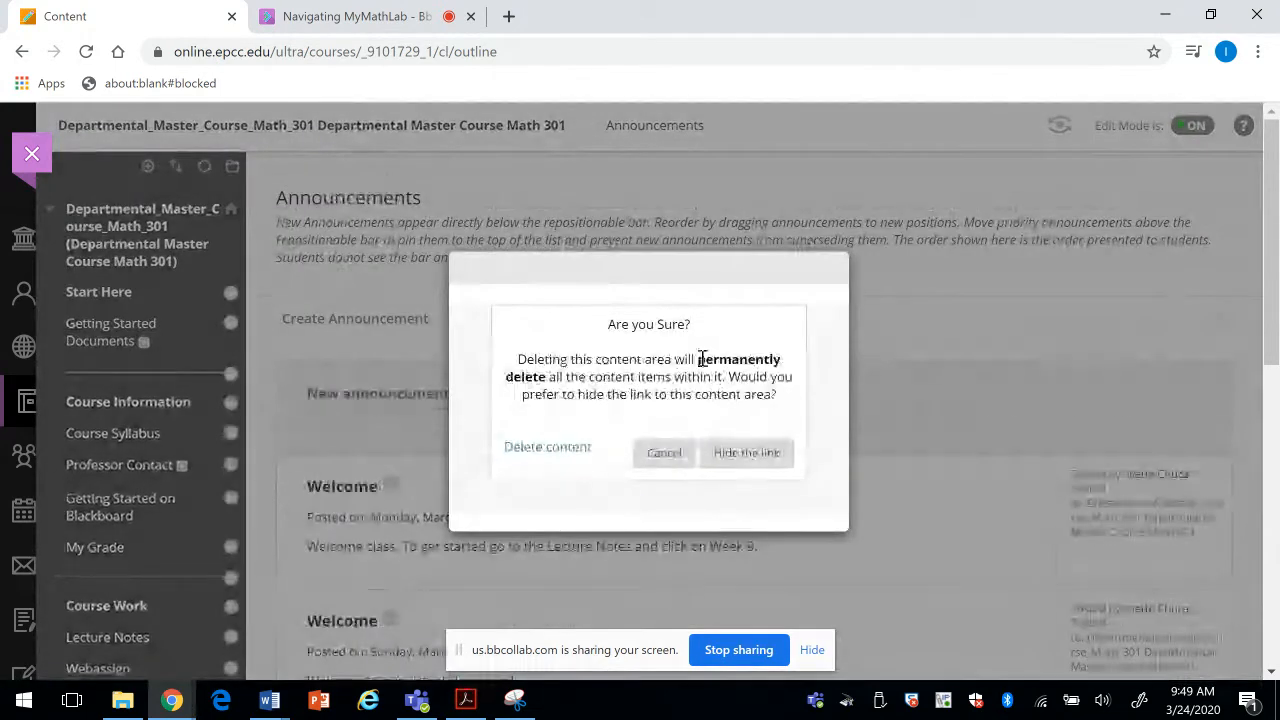
click(547, 457)
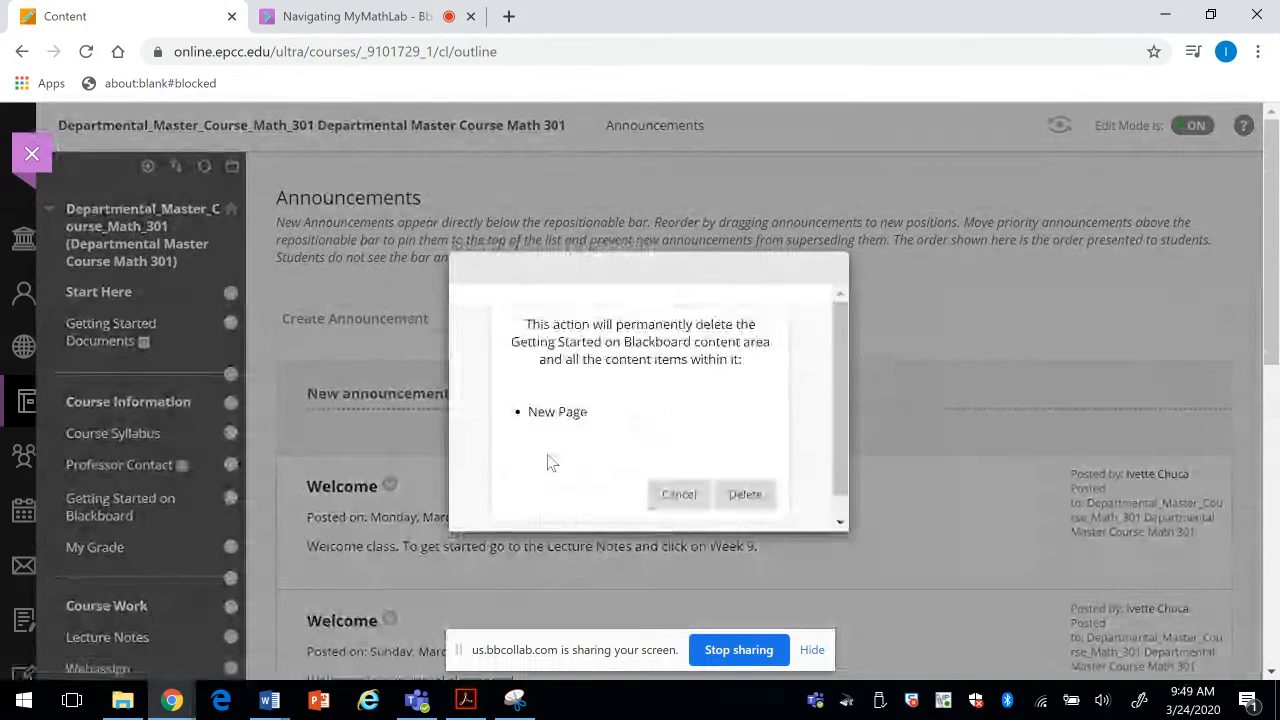
click(755, 496)
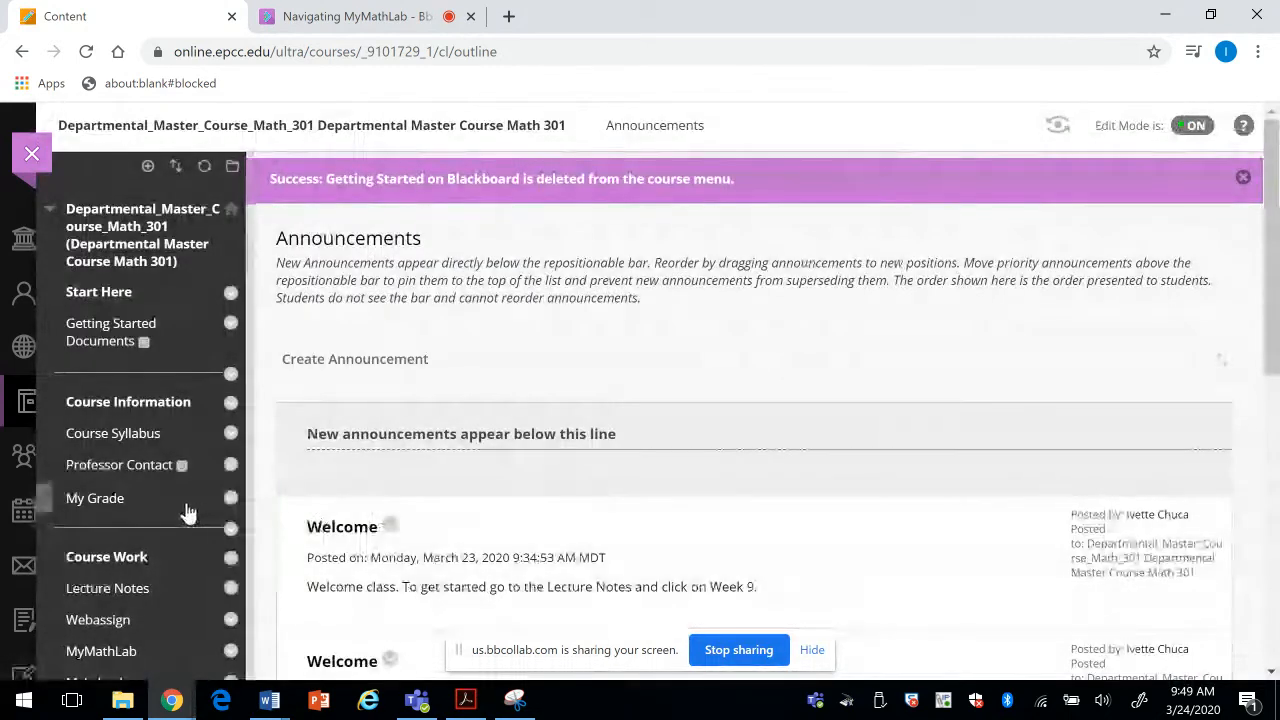
Step: Delete the Getting Started Documents content area and the Start Here heading from the course menu
click(230, 325)
click(258, 450)
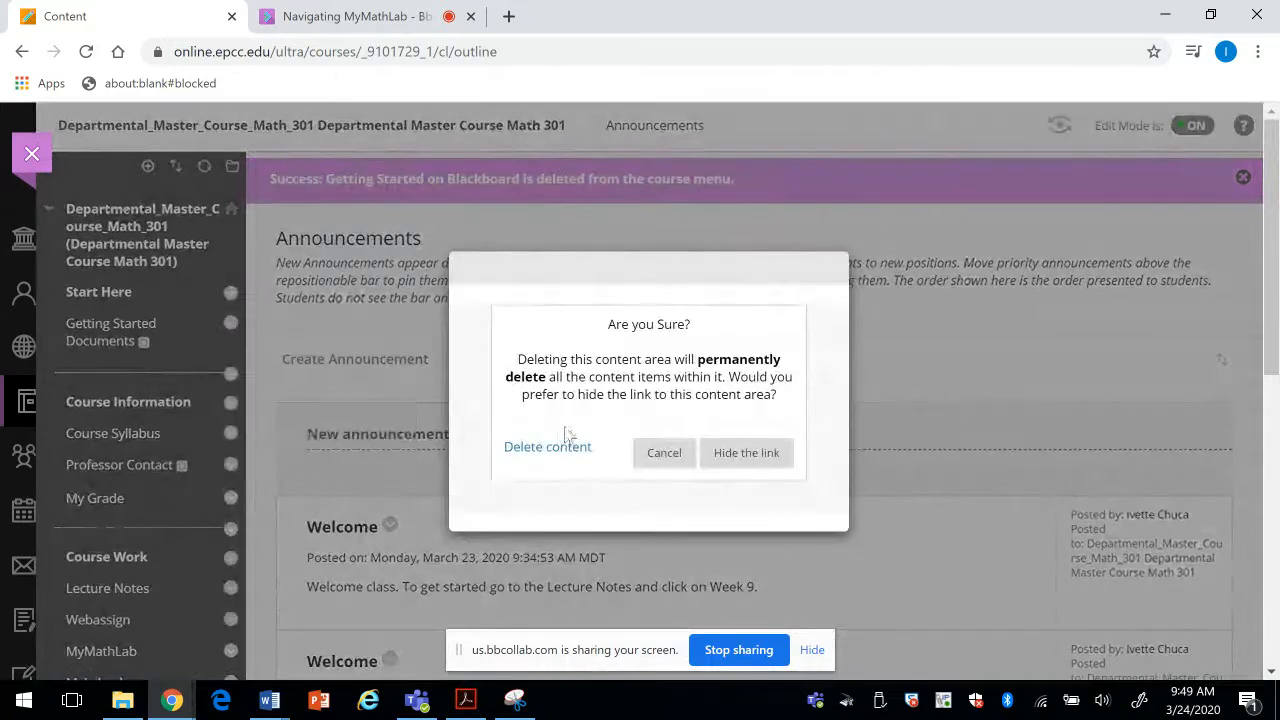
click(545, 450)
click(766, 405)
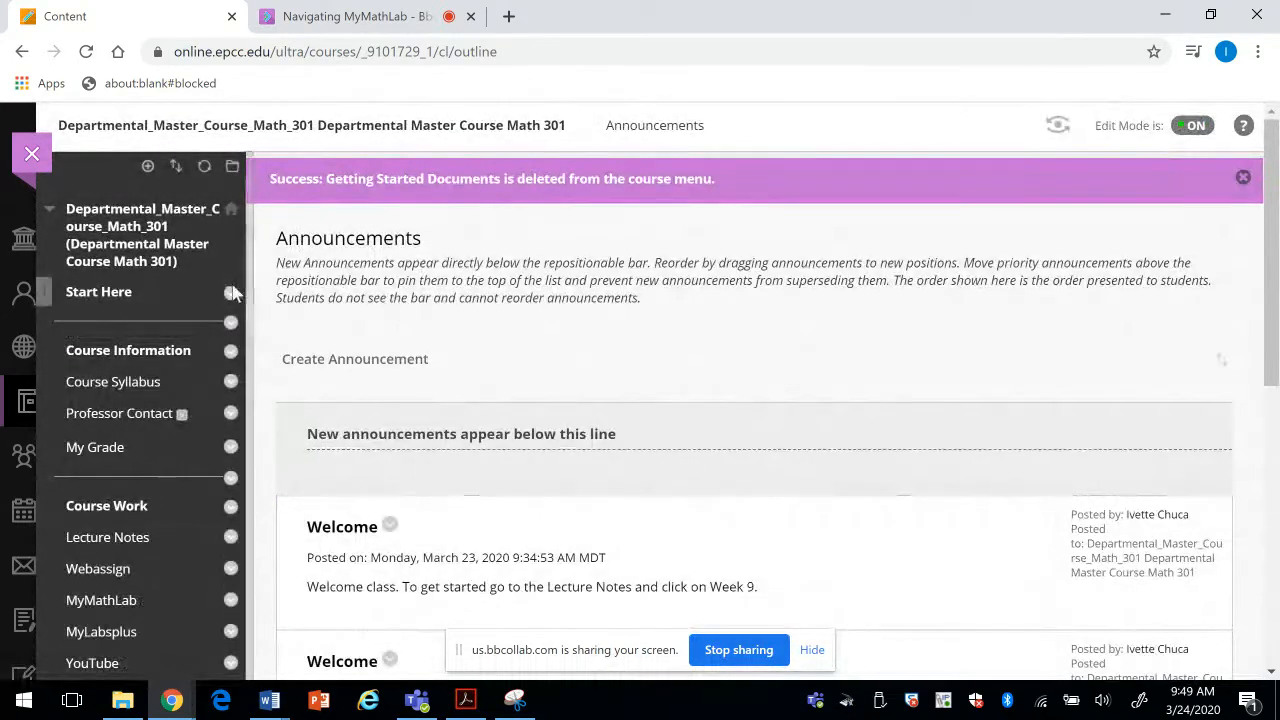
click(231, 292)
click(245, 394)
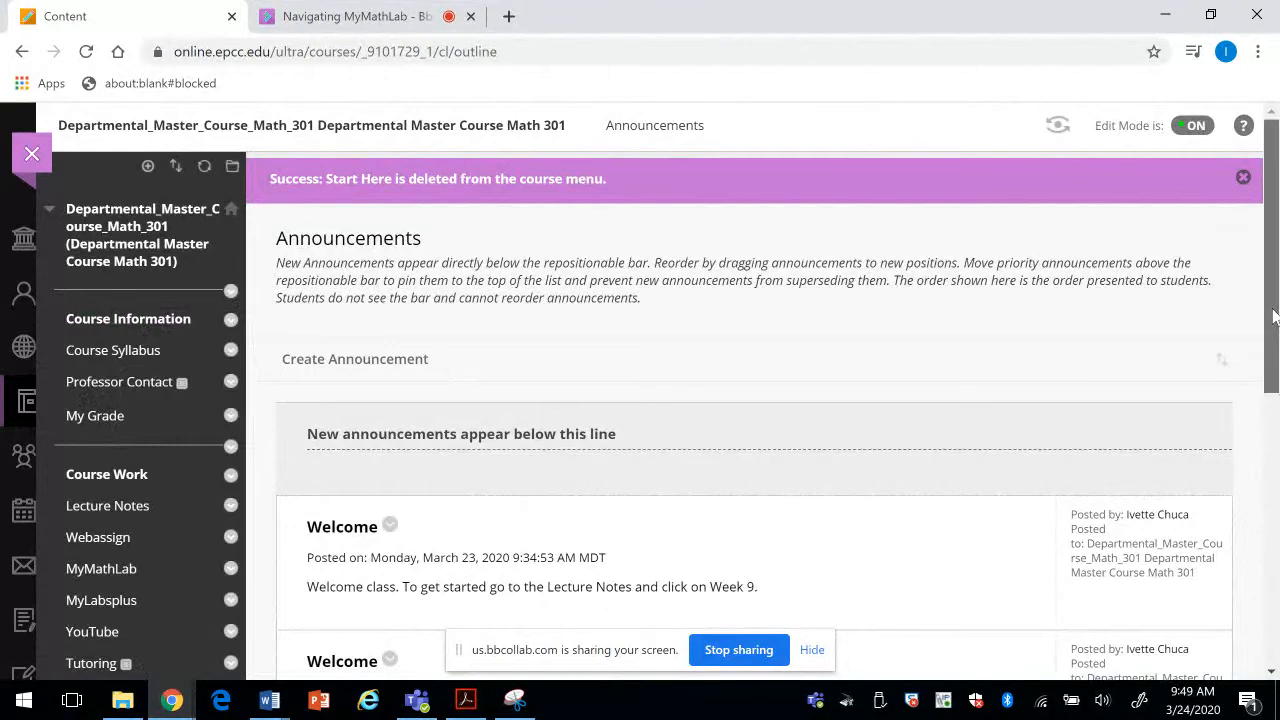
Step: Permanently delete the Professor Contact content area from the Course Information section of the course menu
scroll(1273, 316, down, 1)
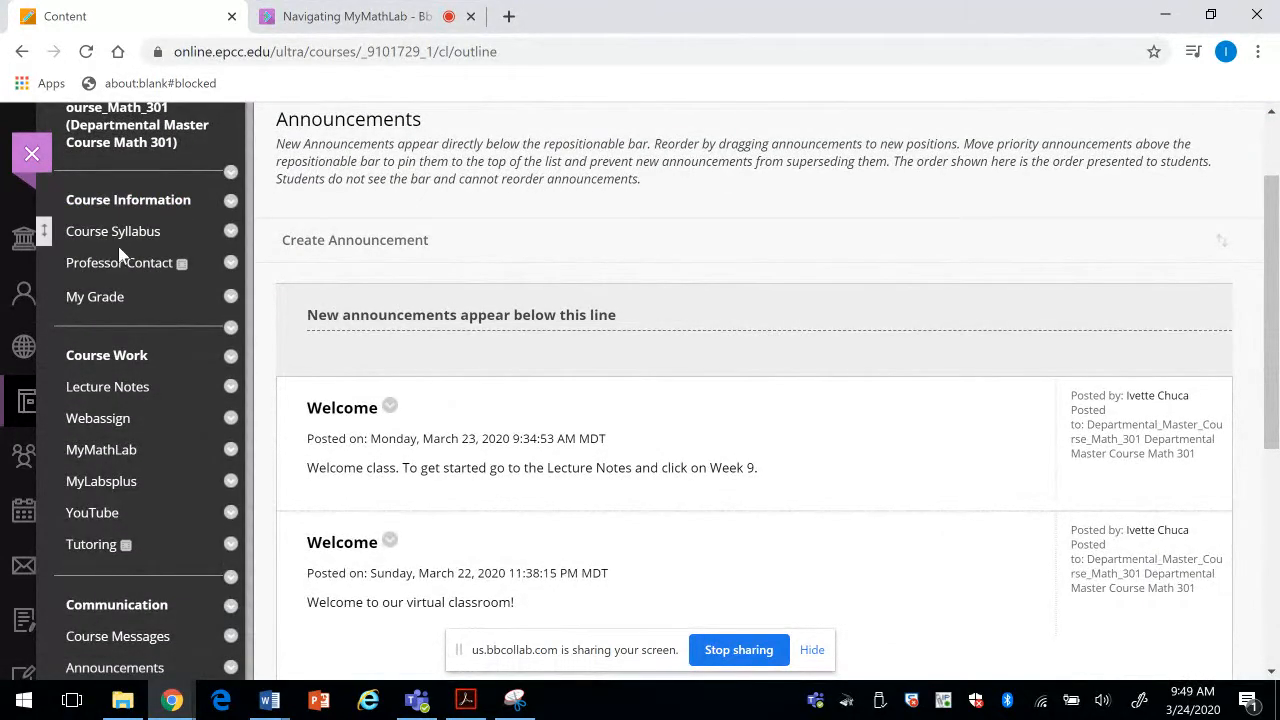
click(230, 263)
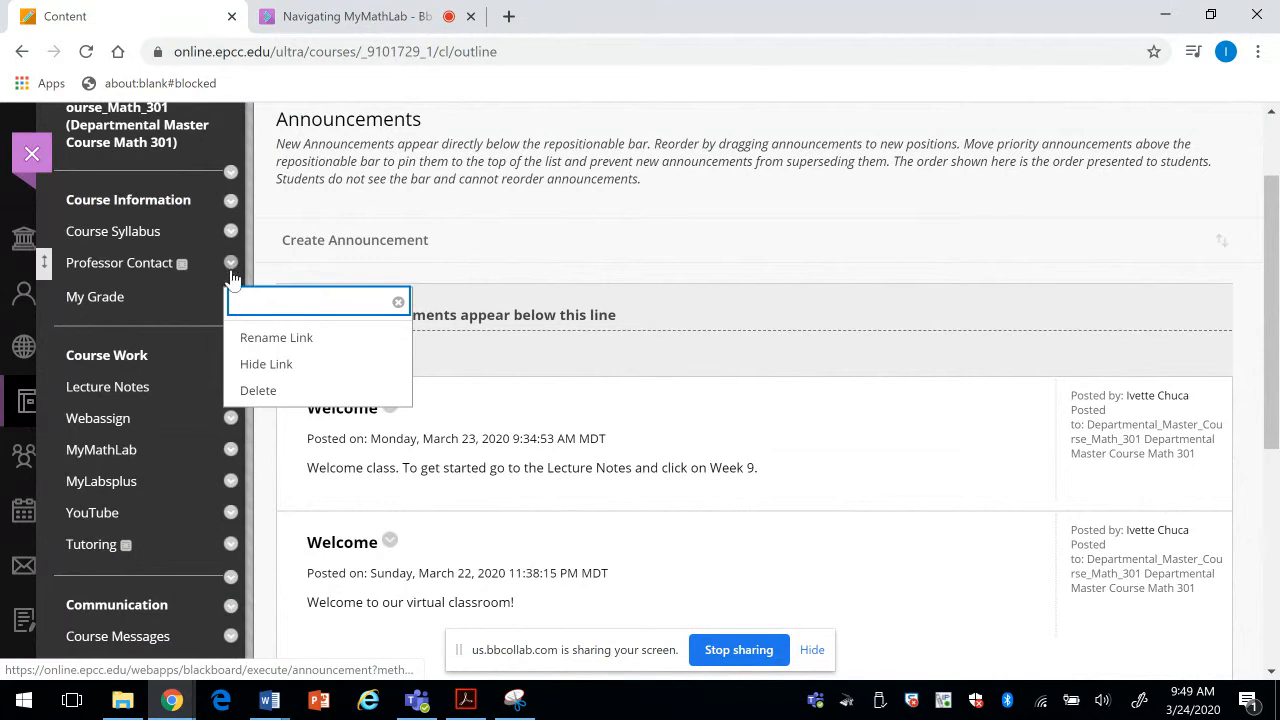
click(256, 391)
click(548, 450)
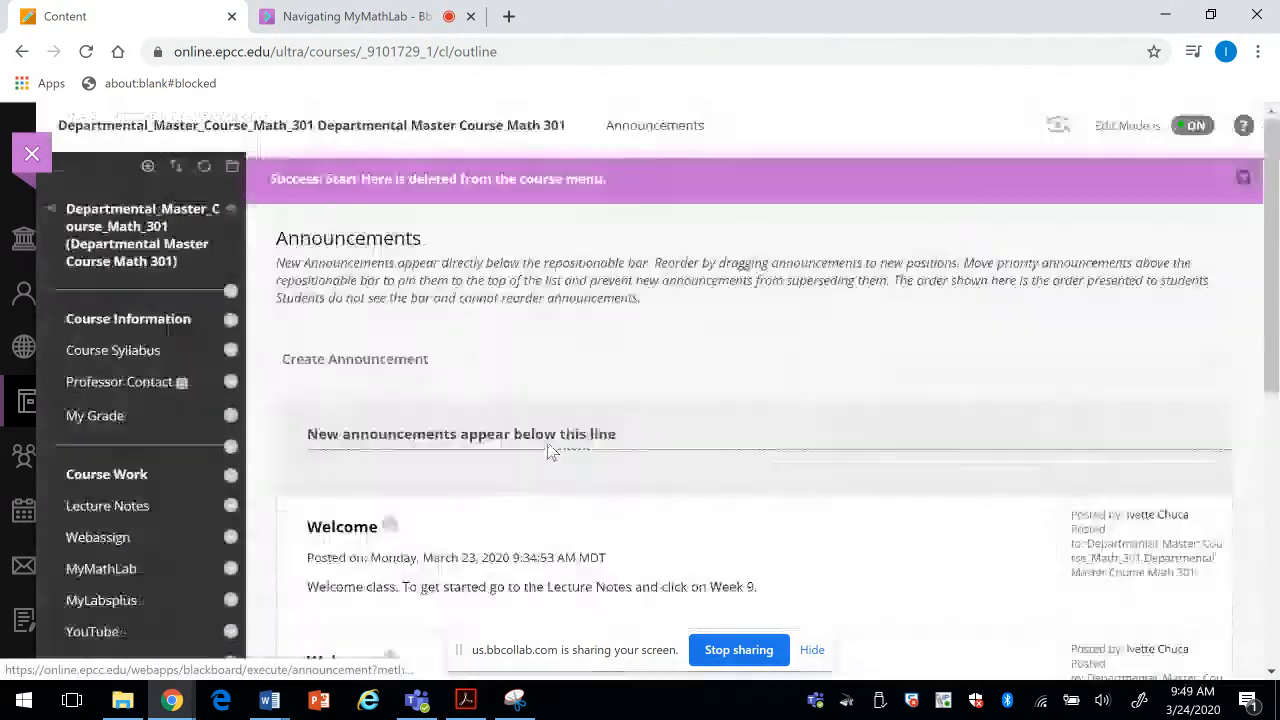
click(752, 403)
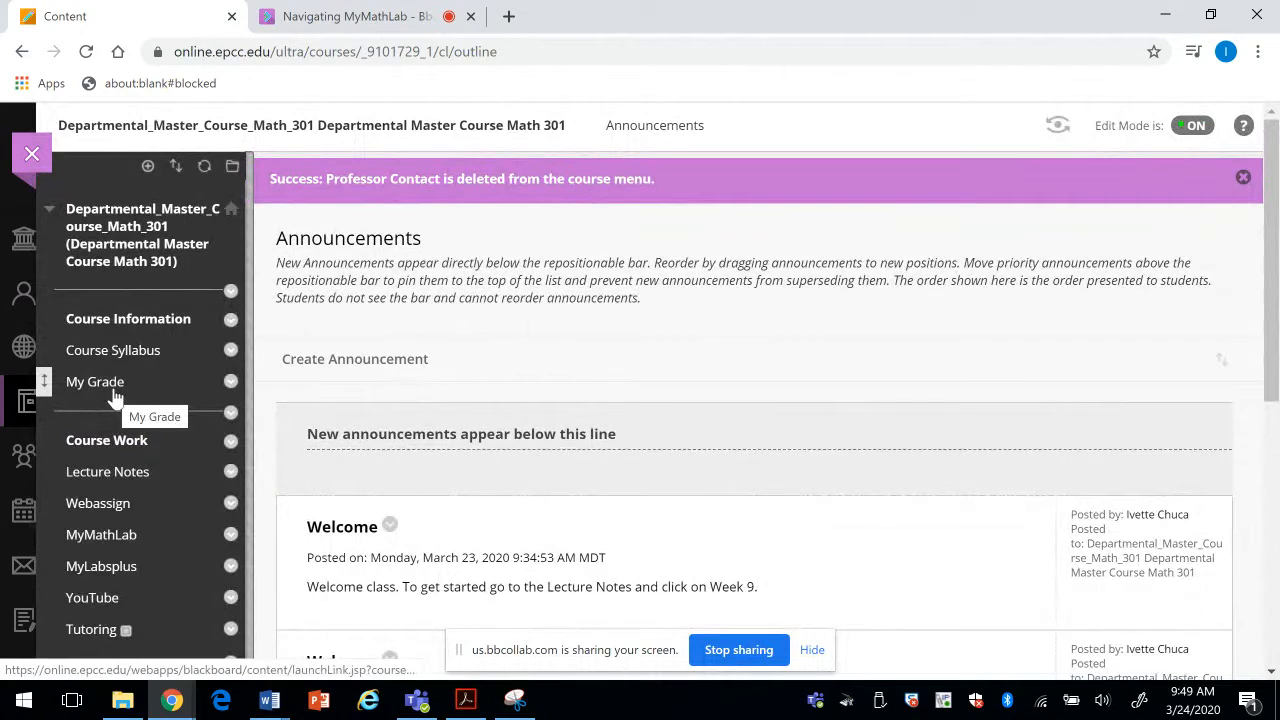
Step: Open Section 1.1 of Week 1 in Lecture Notes to view its materials
click(126, 479)
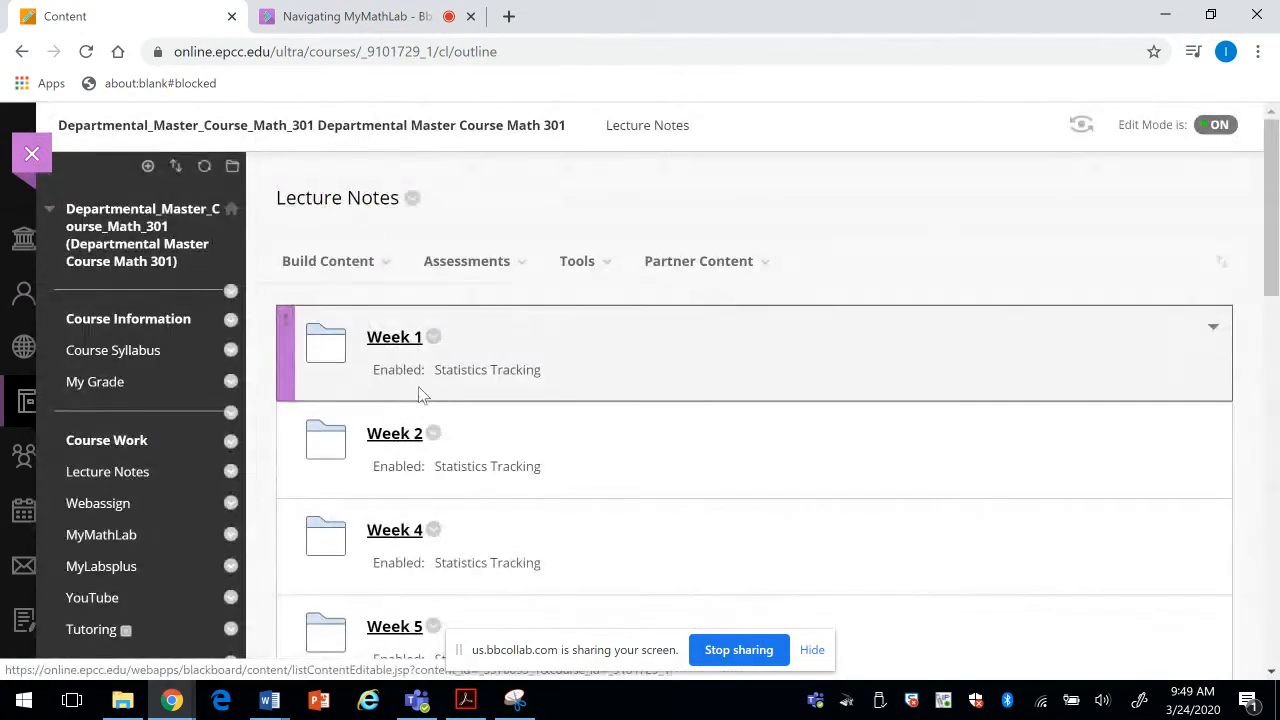
click(388, 342)
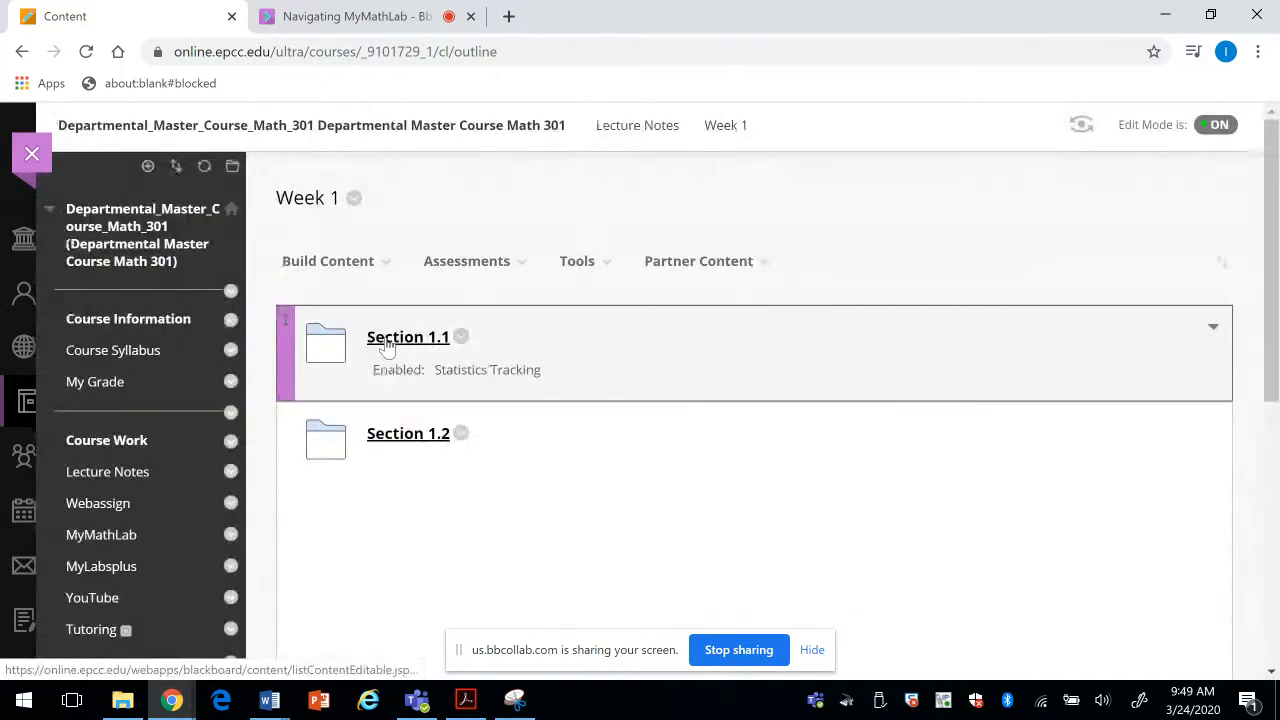
click(390, 342)
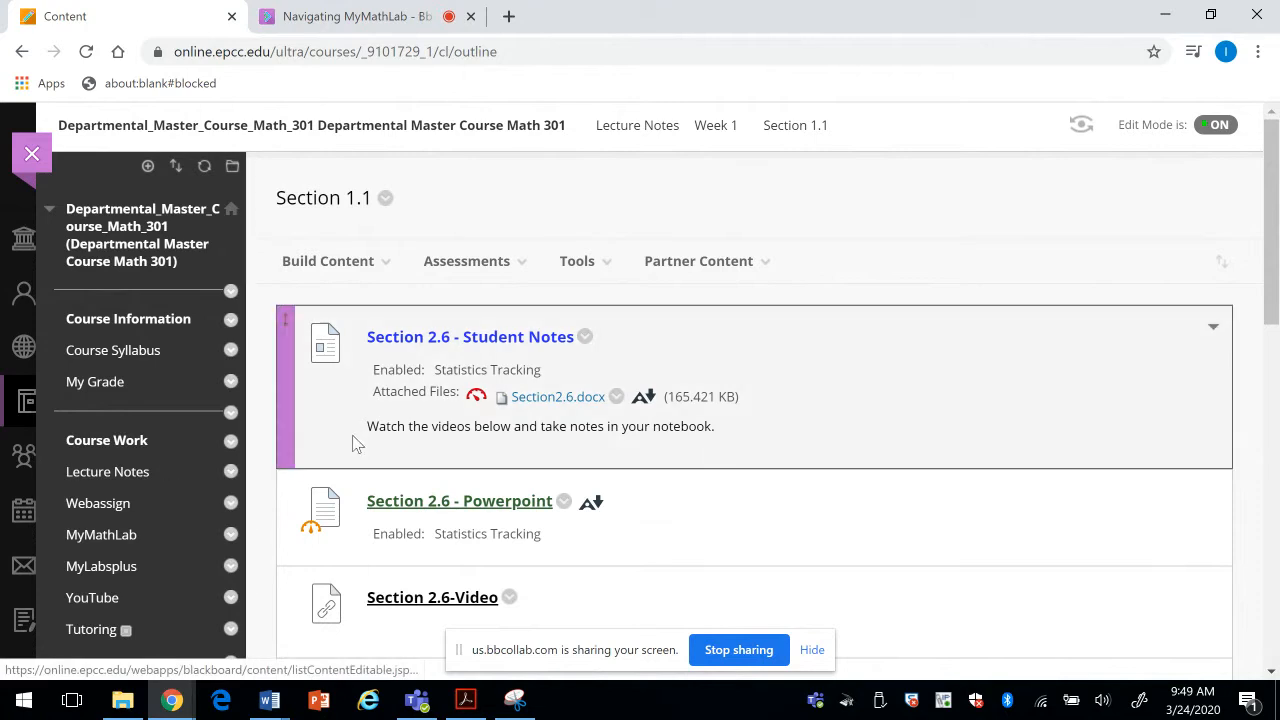
Step: Return to the Lecture Notes list and view the options of the Webassign course link
click(132, 477)
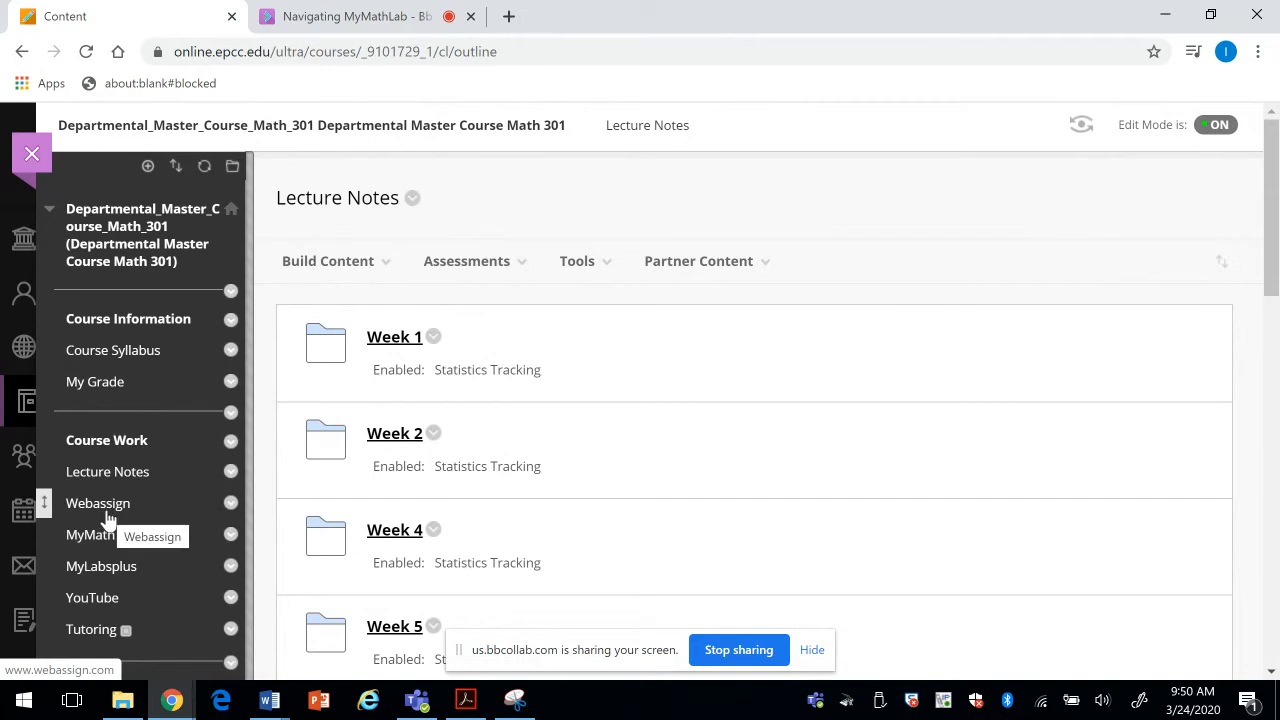
click(231, 507)
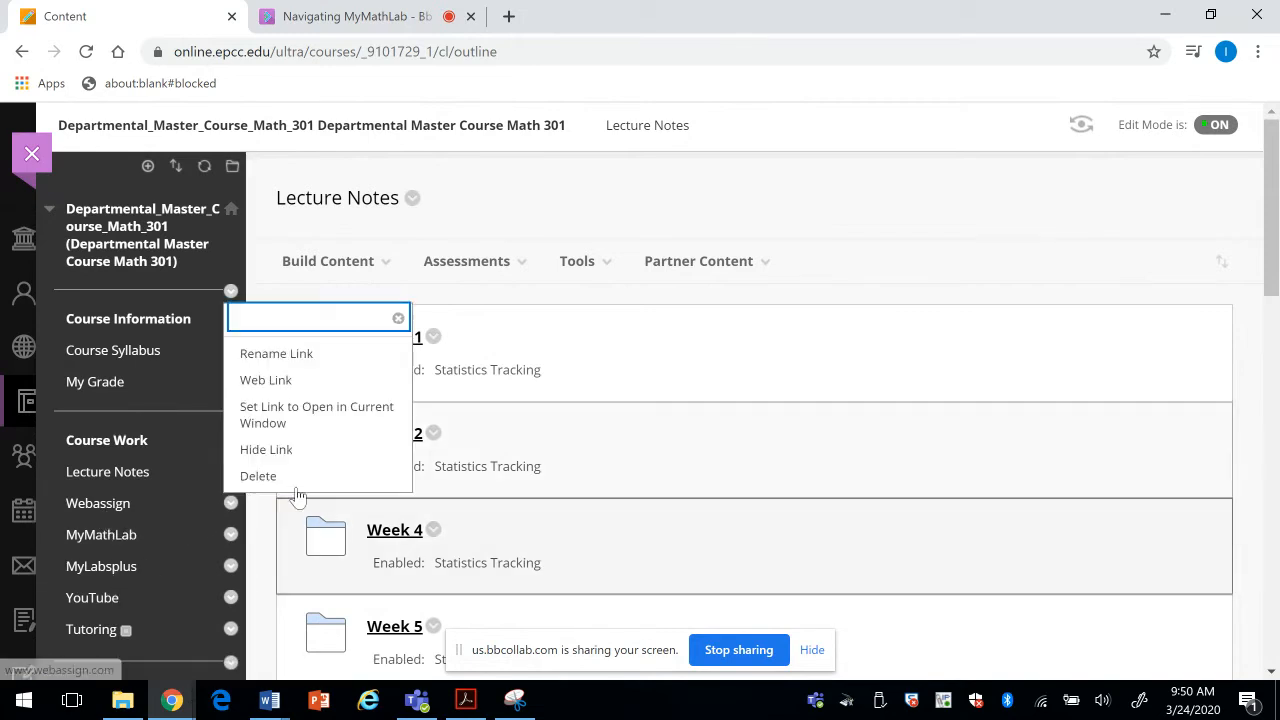
click(650, 198)
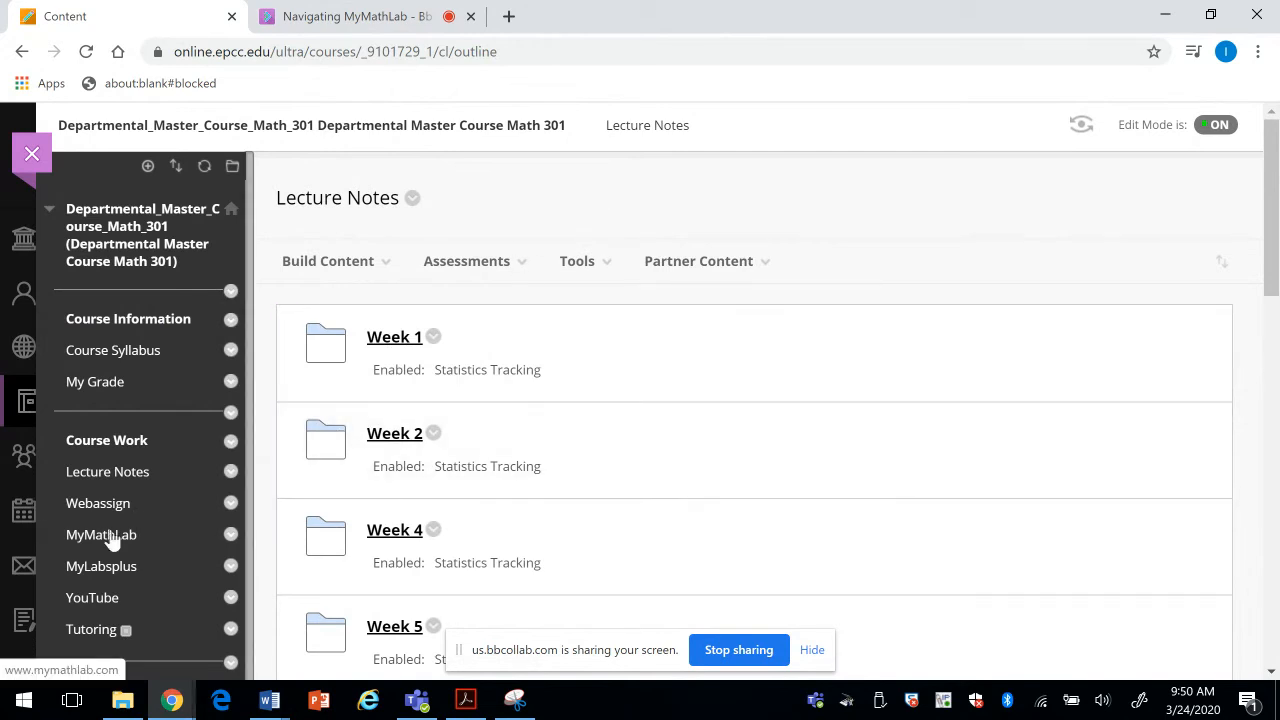
Step: Open the MyMathLab site from the course menu and sign in to Pearson, skipping the pop-up blocker request
click(100, 535)
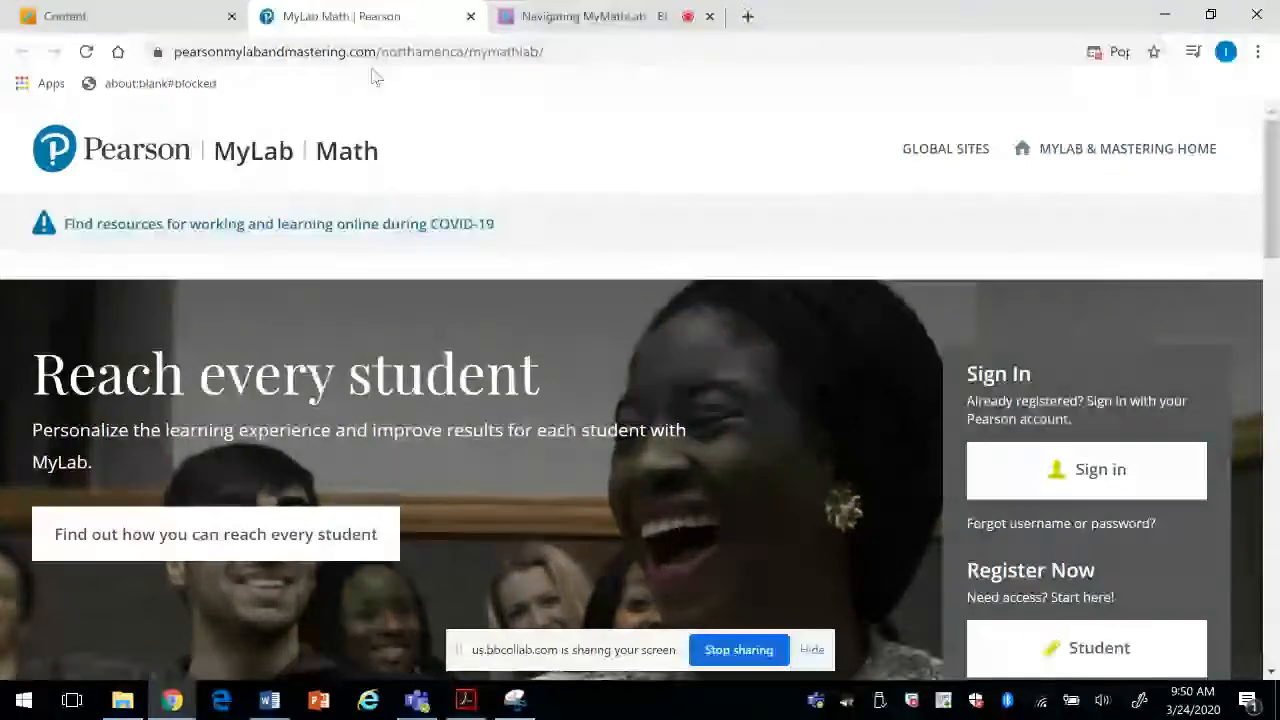
click(53, 26)
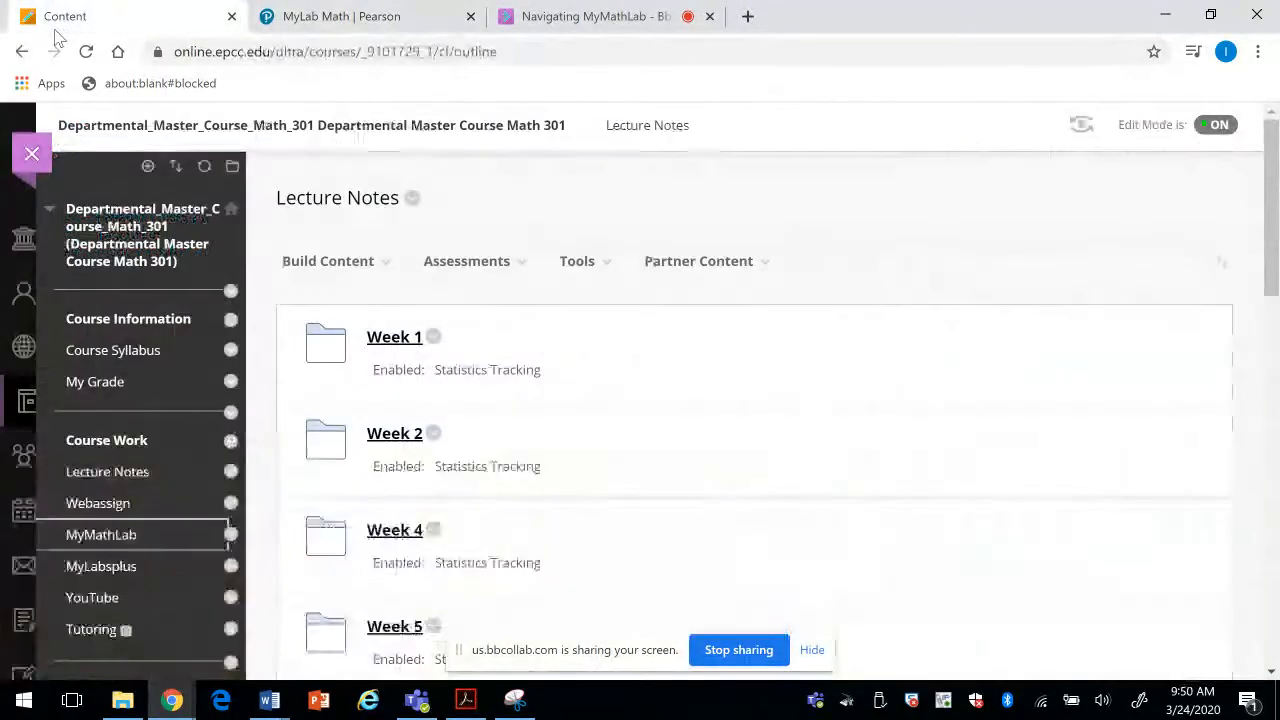
click(86, 536)
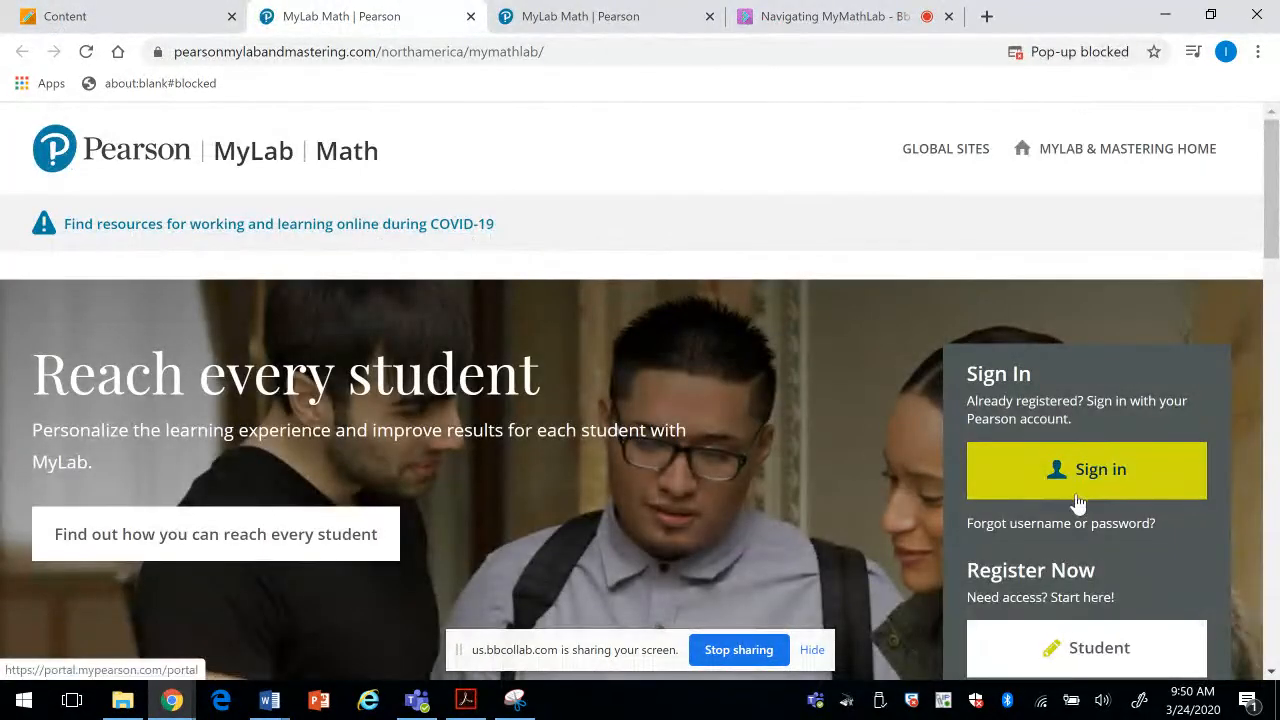
click(1082, 468)
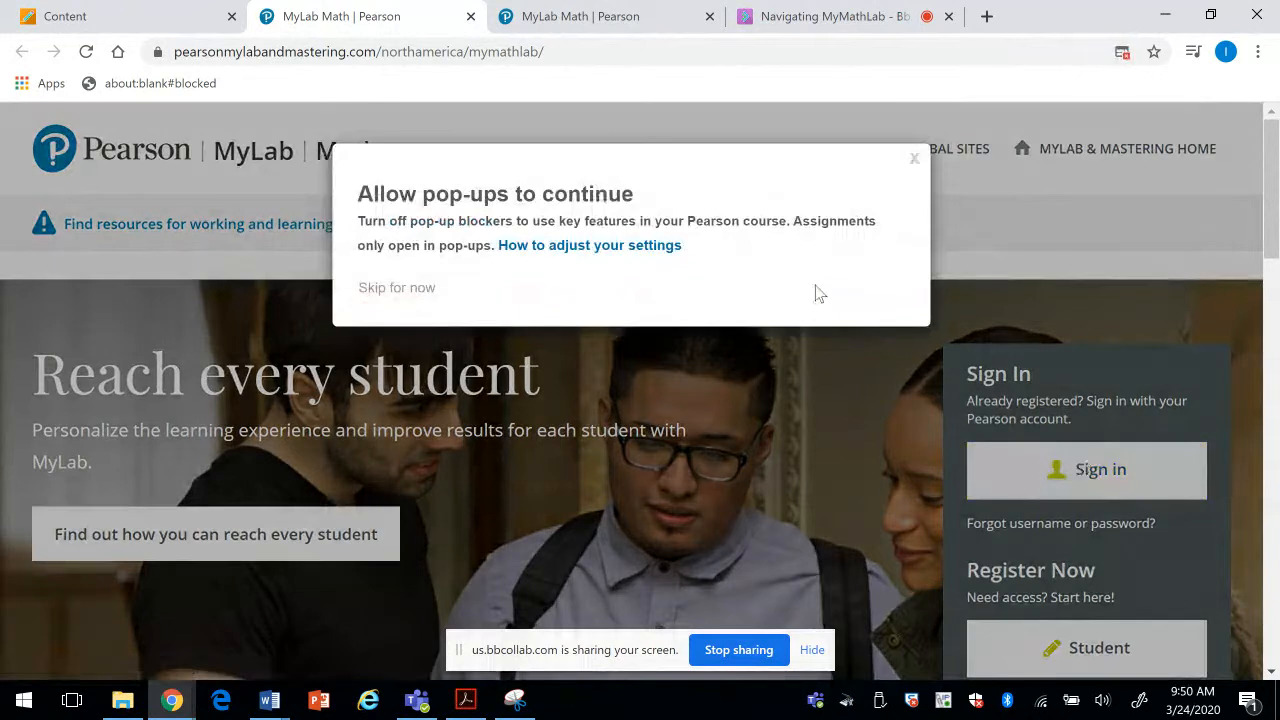
click(422, 289)
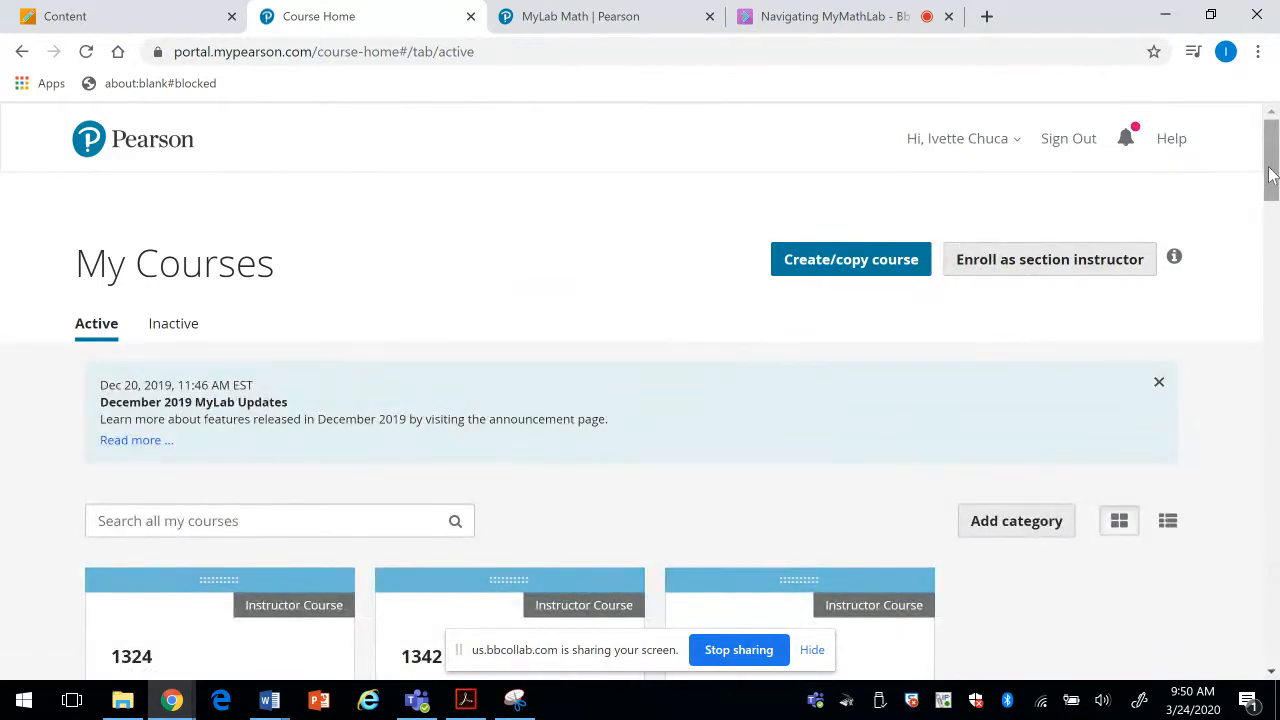
Step: Open the create/copy course page from My Courses and review its catalog and existing-course copy options
drag(1270, 175, 1270, 157)
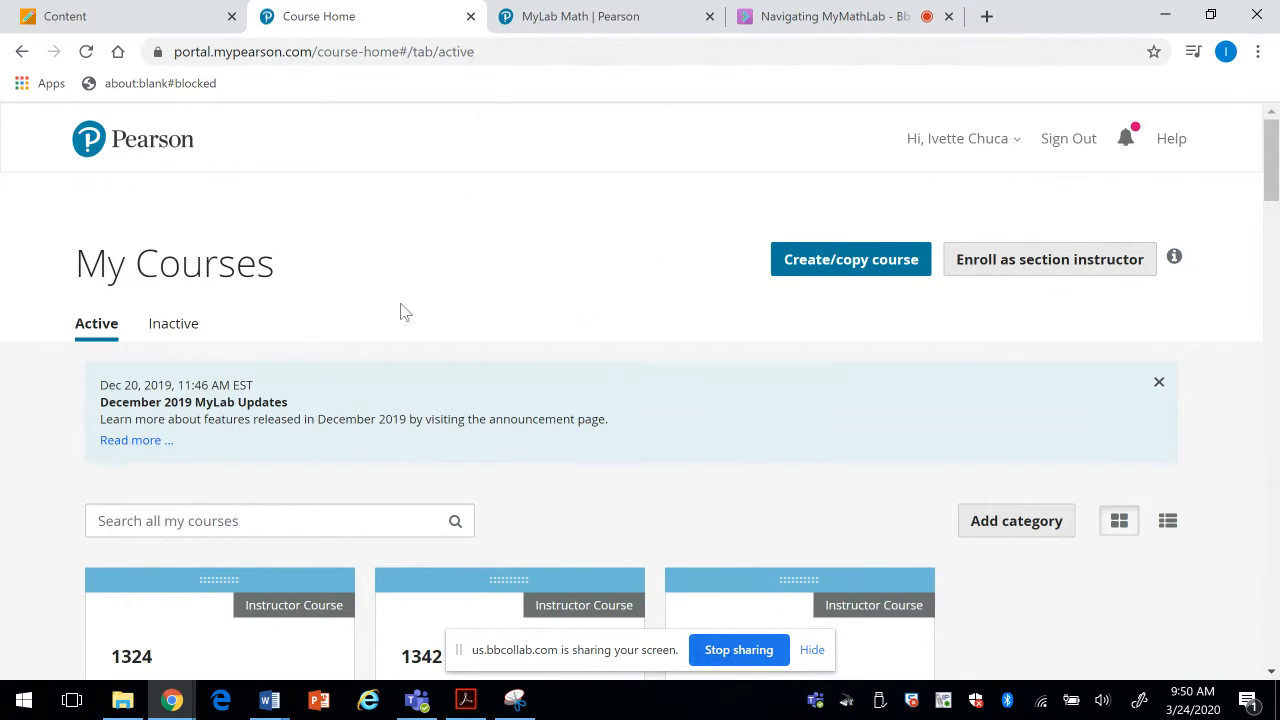
click(822, 274)
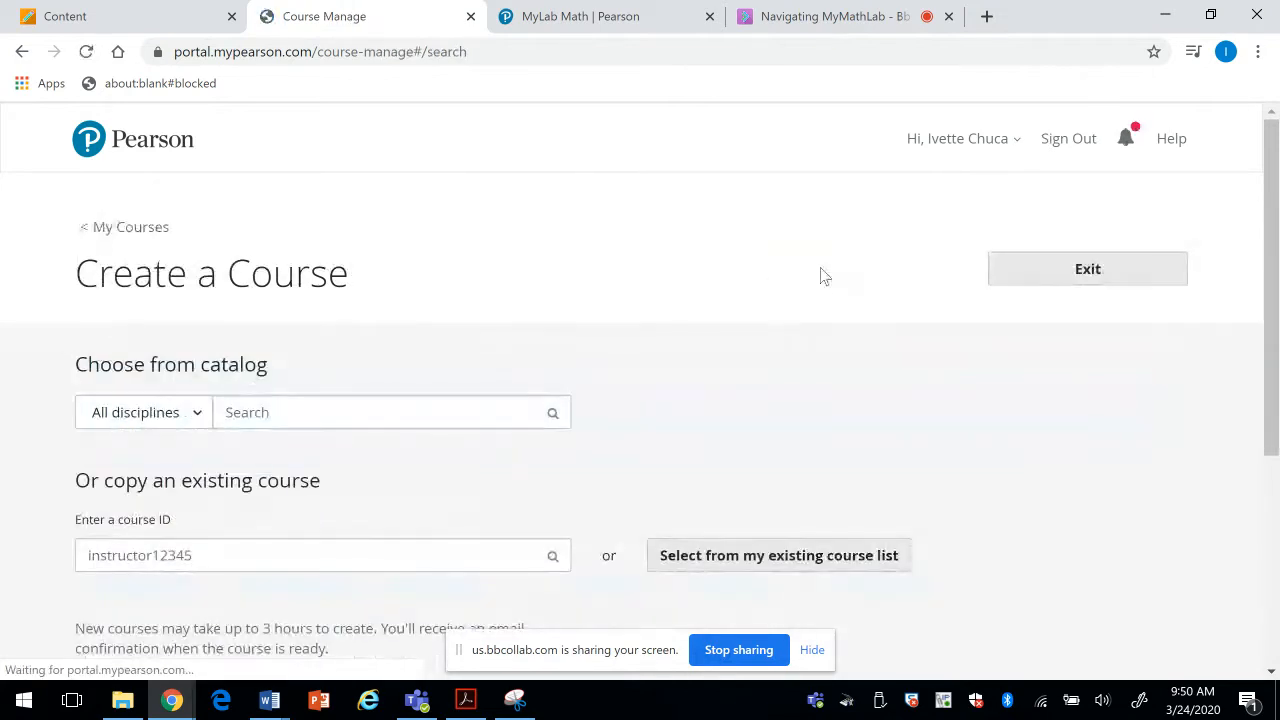
drag(1274, 266, 1275, 360)
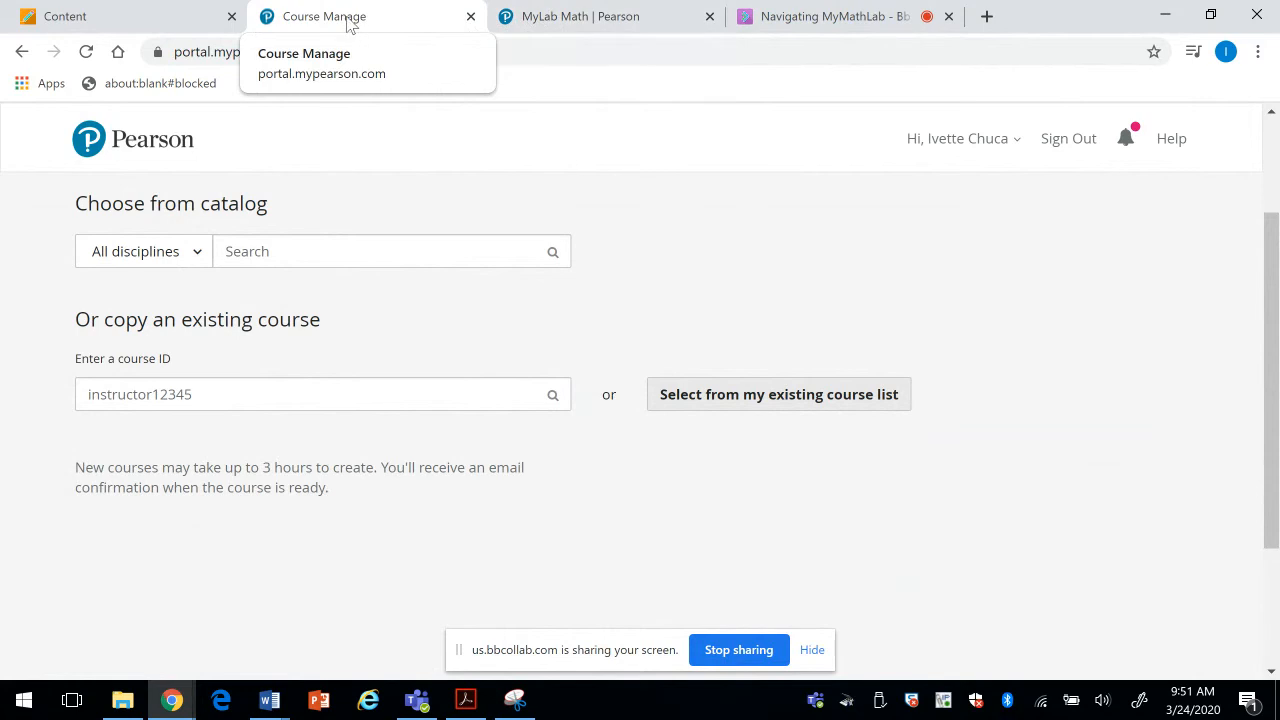
click(585, 22)
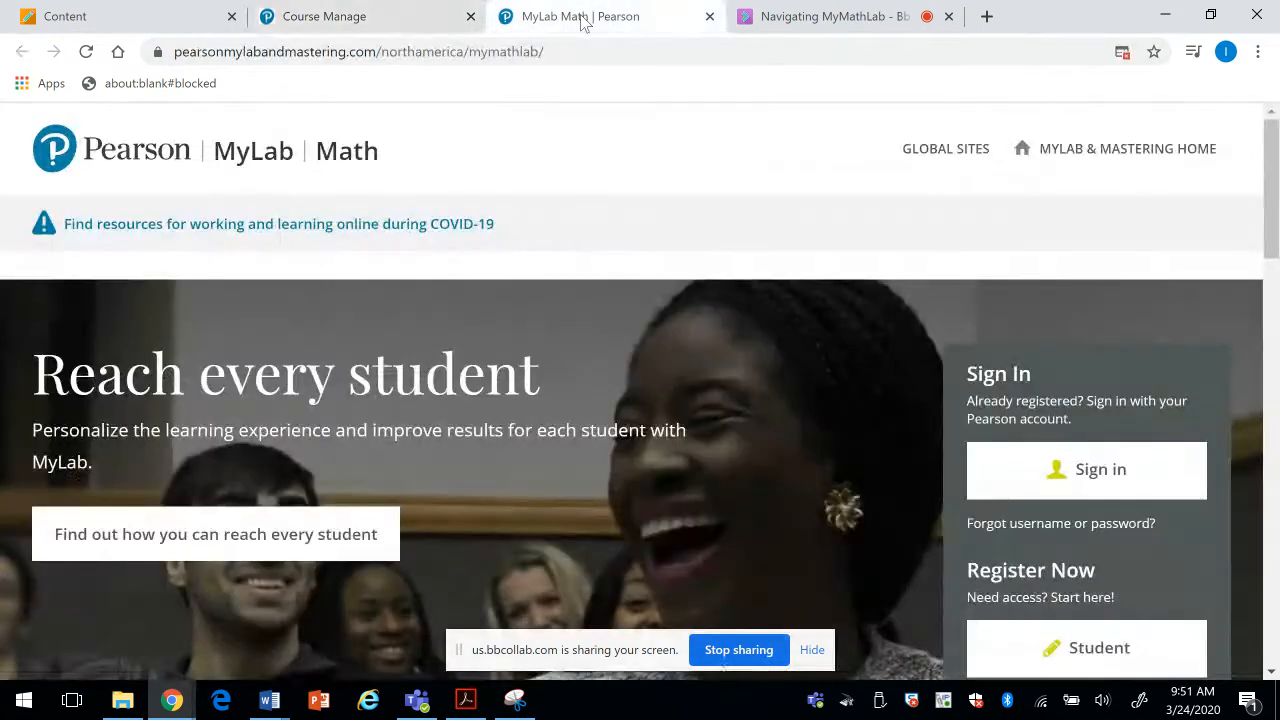
click(367, 21)
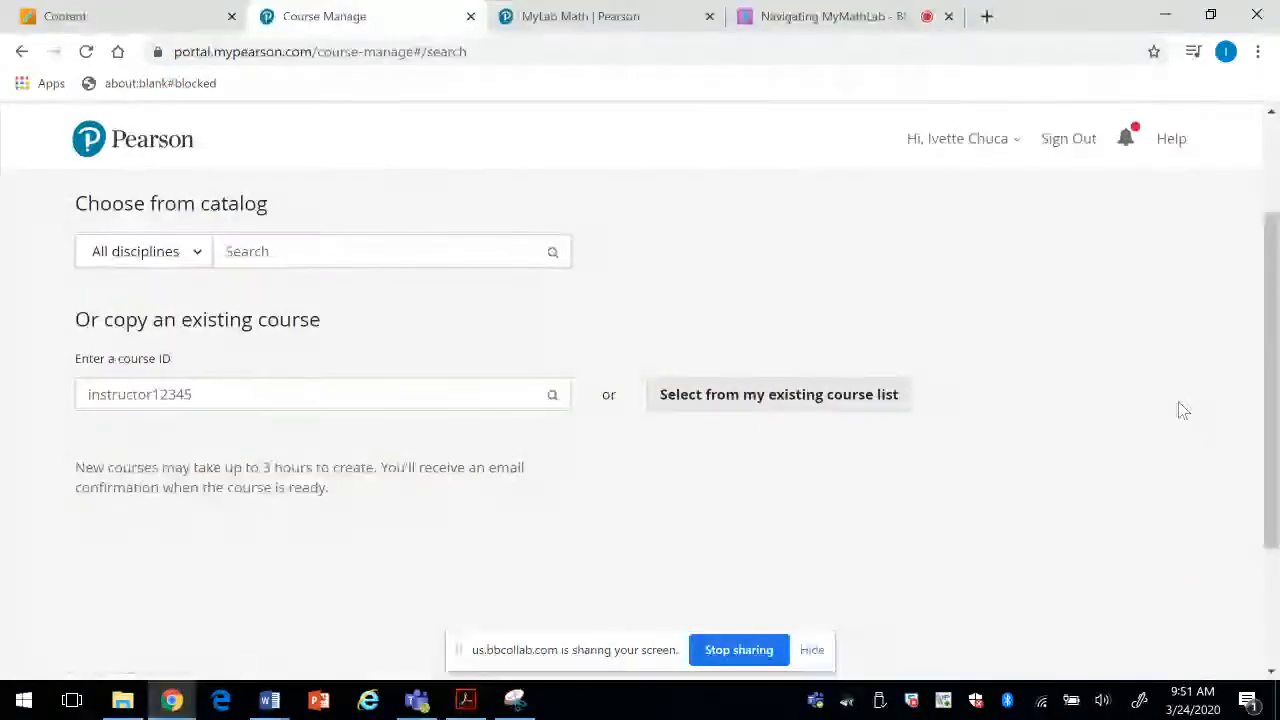
drag(1271, 408, 1271, 286)
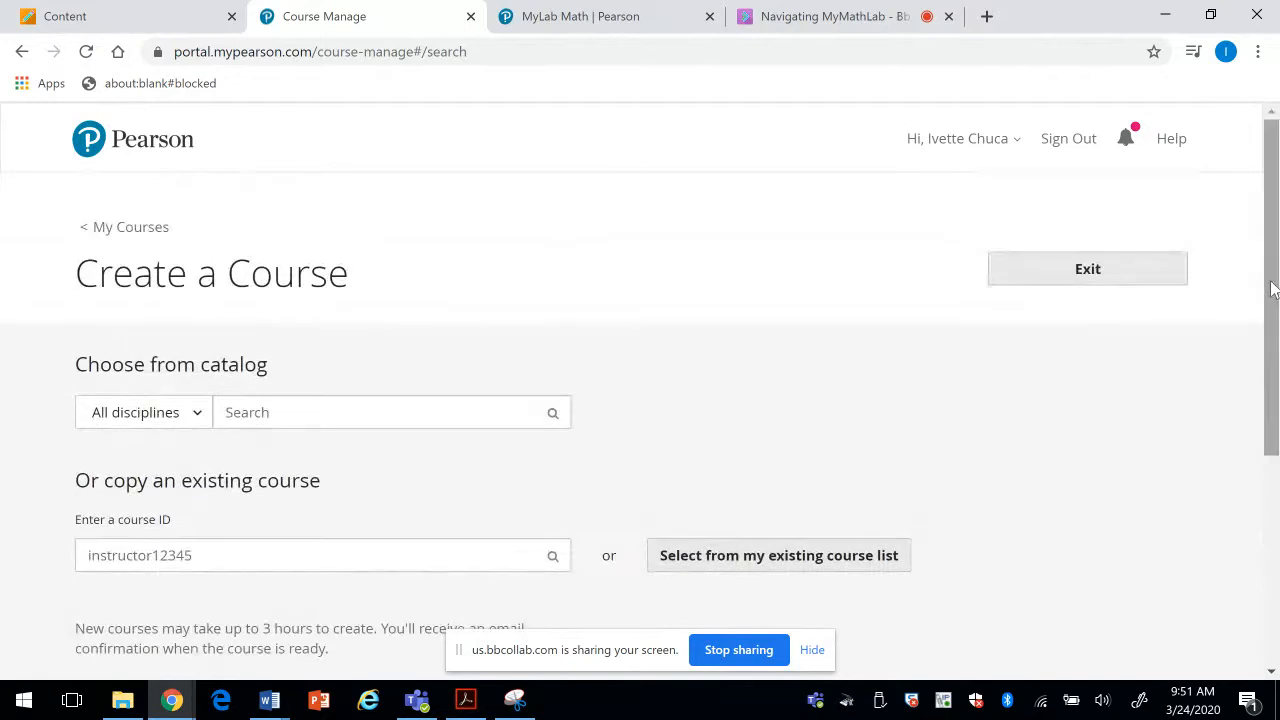
drag(1276, 390, 1274, 463)
Step: Choose Math 0305 coreq Math 1324 V2 from the existing course list as the course to copy
click(726, 436)
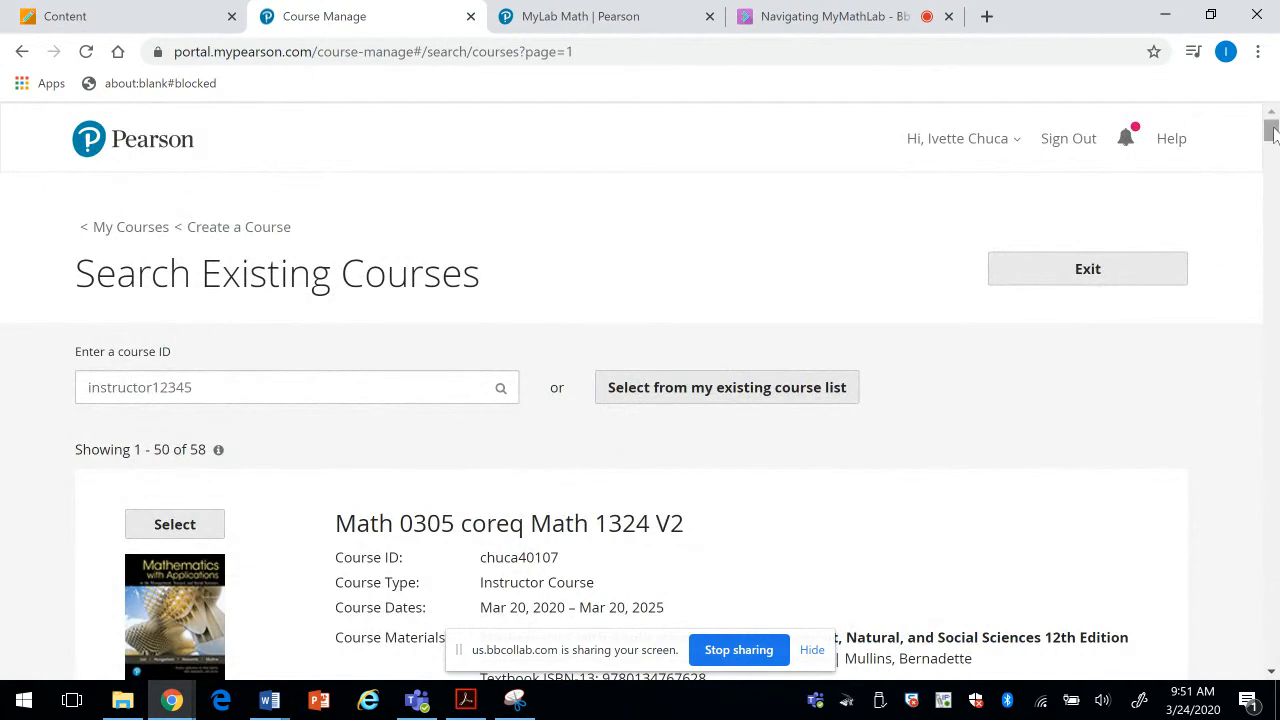
mouse_move(1272, 133)
mouse_down()
mouse_move(1272, 161)
mouse_move(1272, 118)
mouse_up()
click(172, 340)
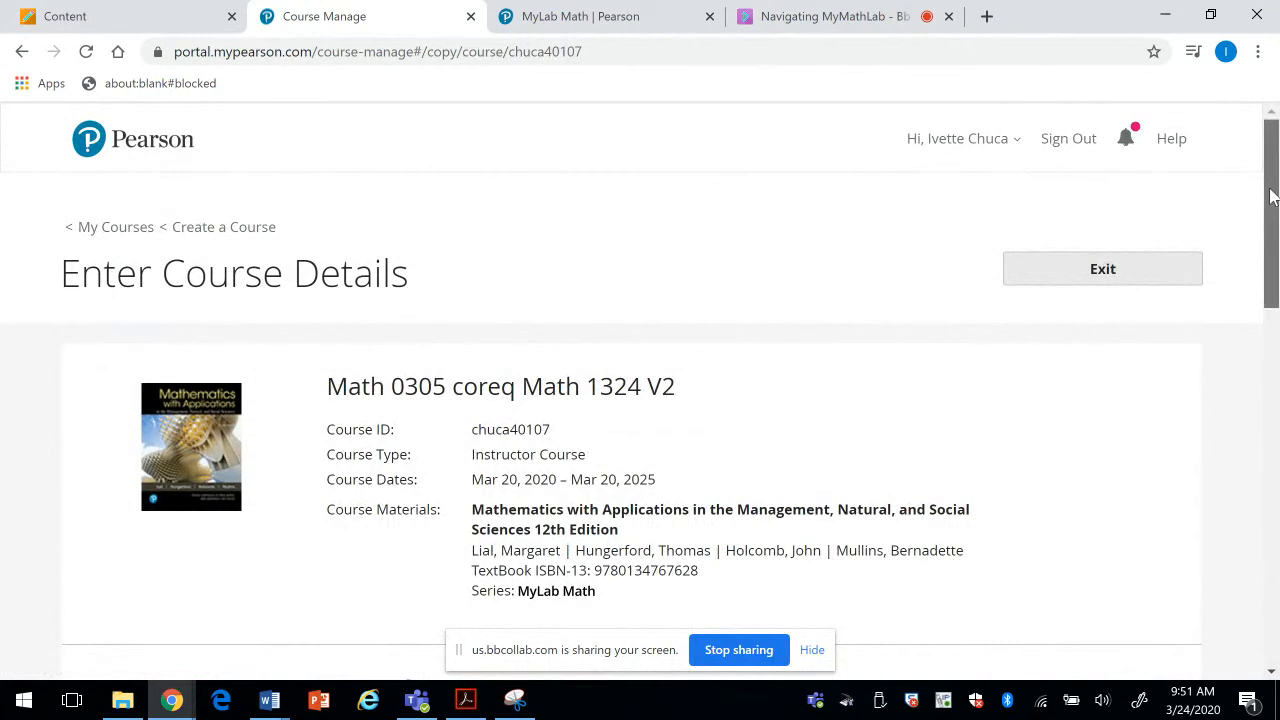
Step: Review the course details form for the copy down to its dates, and stop creating the course
drag(1272, 196, 1275, 345)
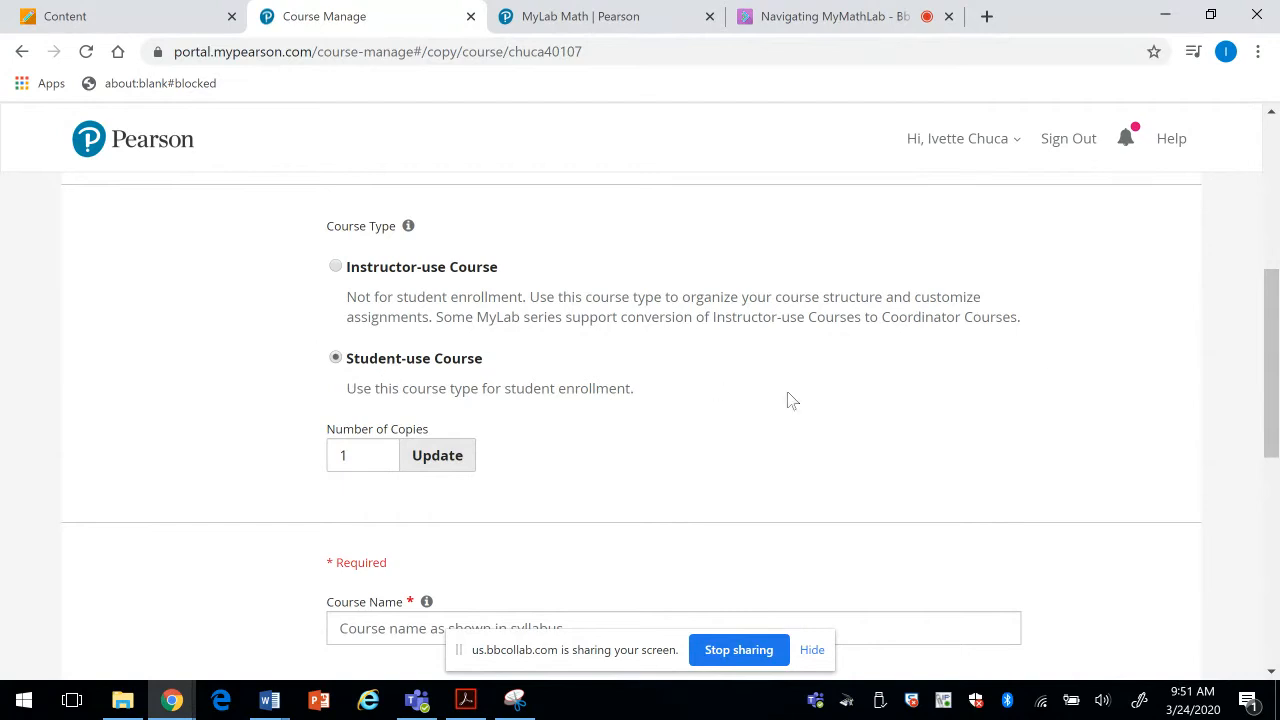
drag(1274, 385, 1265, 640)
click(1016, 524)
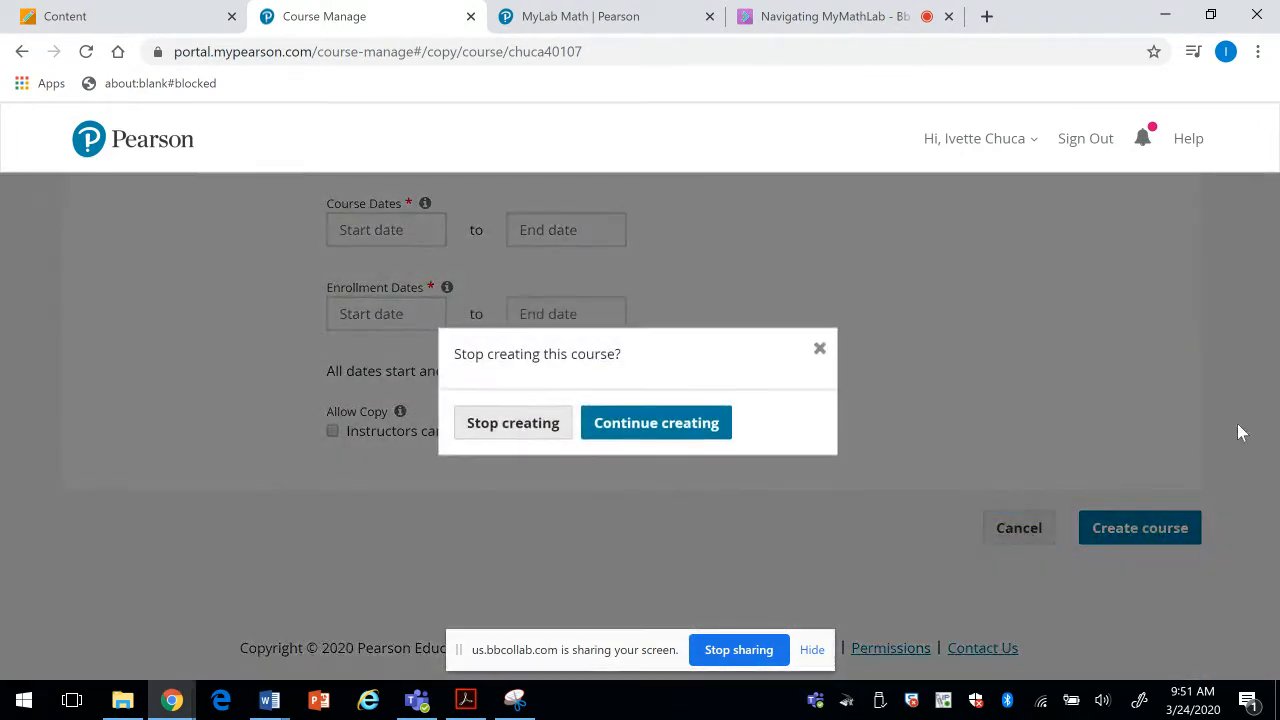
click(535, 425)
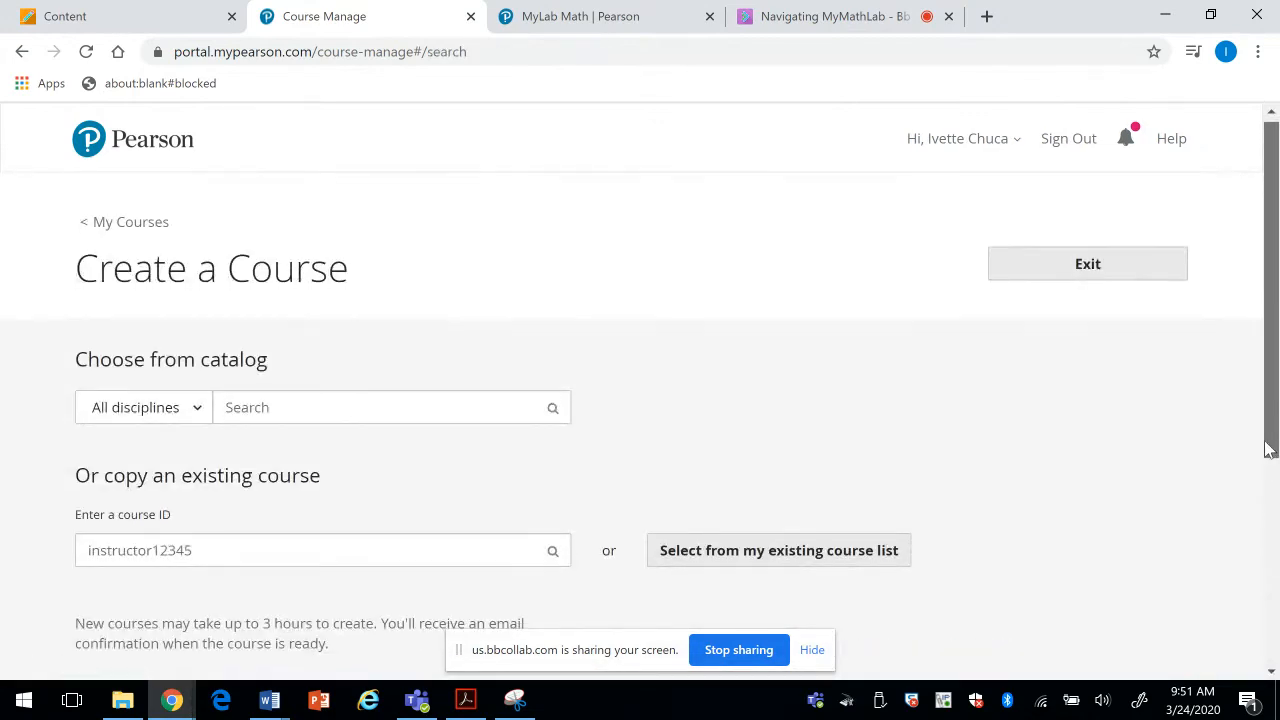
Step: Search the course catalog across all disciplines for Lial, and move the screen-sharing notice out of the way
scroll(1270, 440, down, 1)
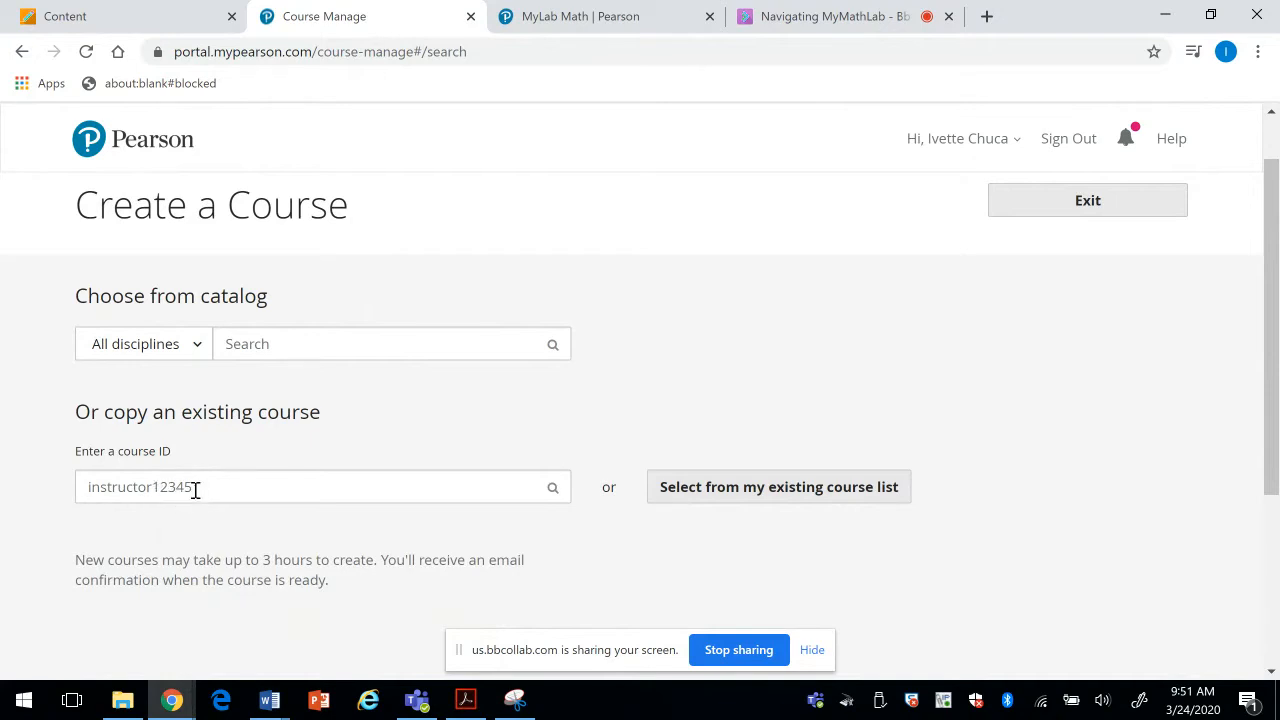
click(252, 342)
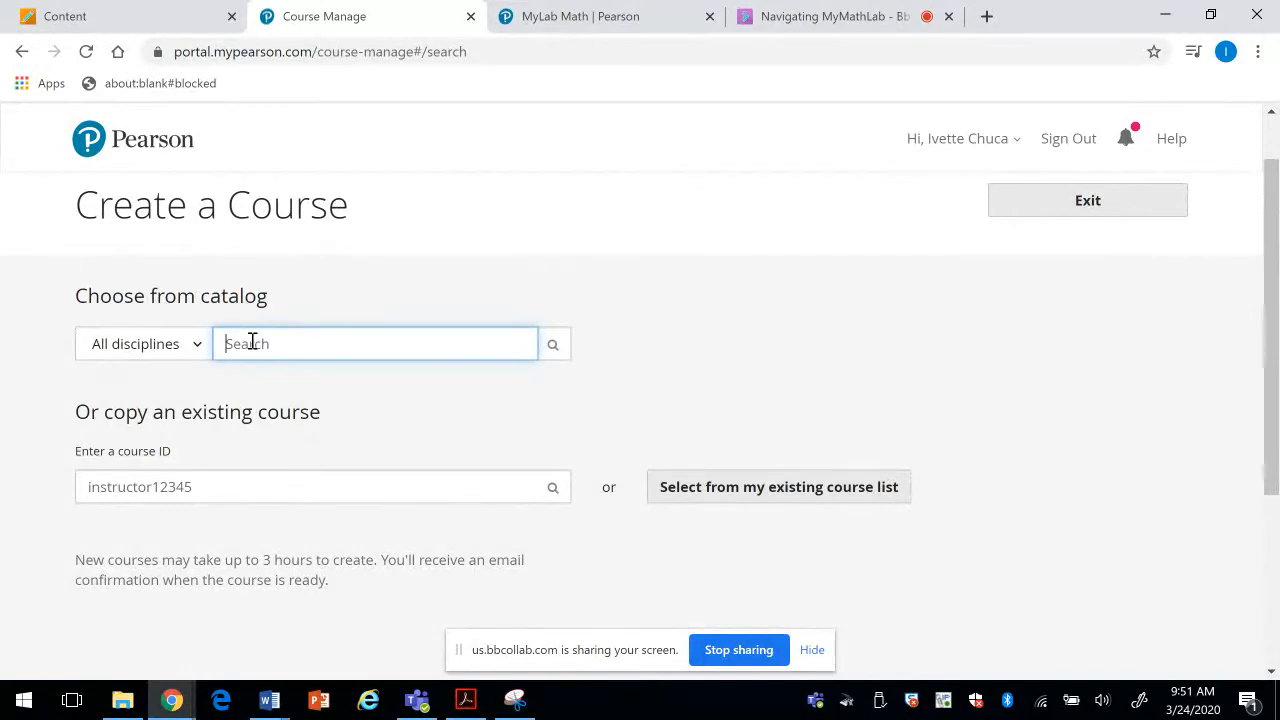
key(Return)
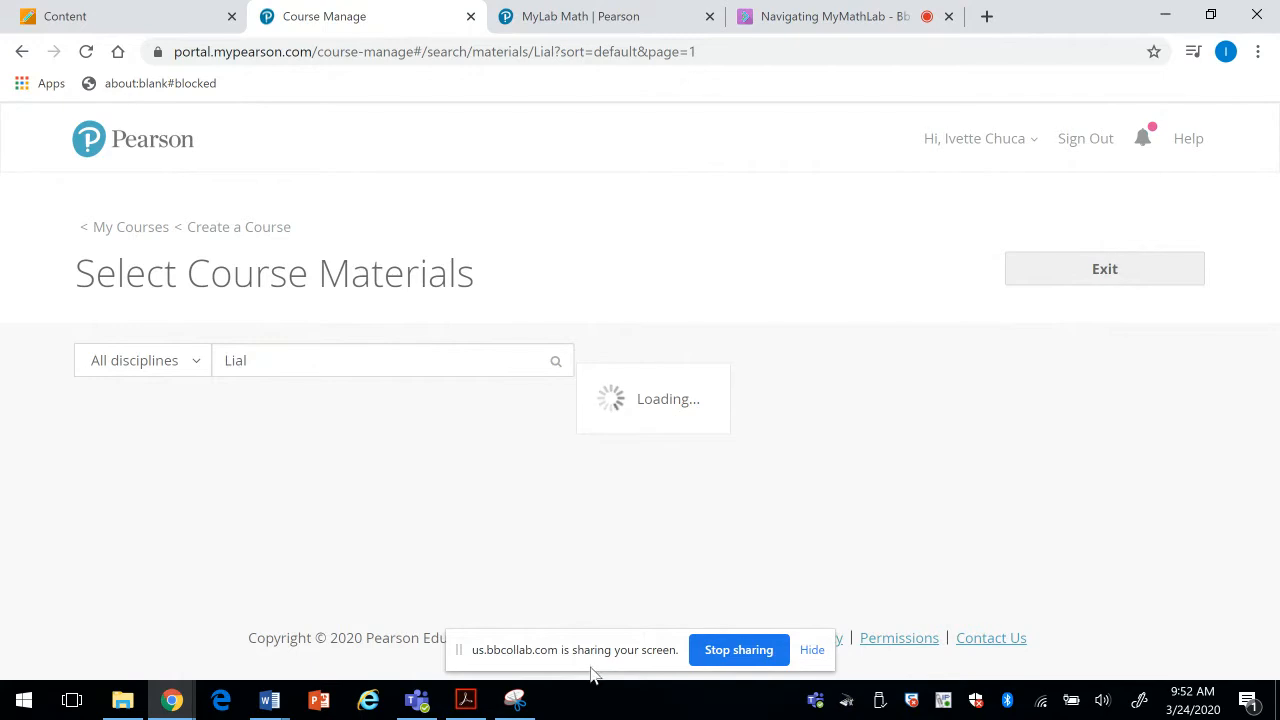
drag(591, 662, 581, 719)
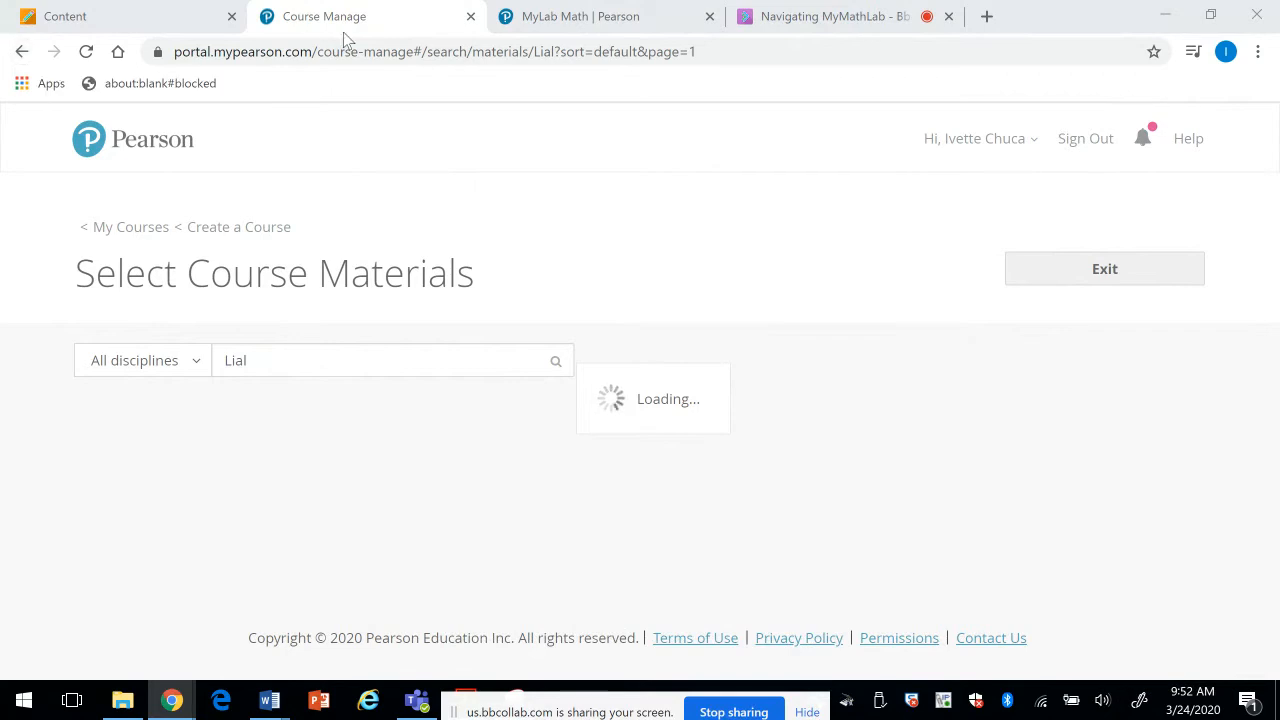
Step: Close the catalog search page and sign in to Pearson again from the MyLab Math site, skipping the pop-up blocker request
click(470, 16)
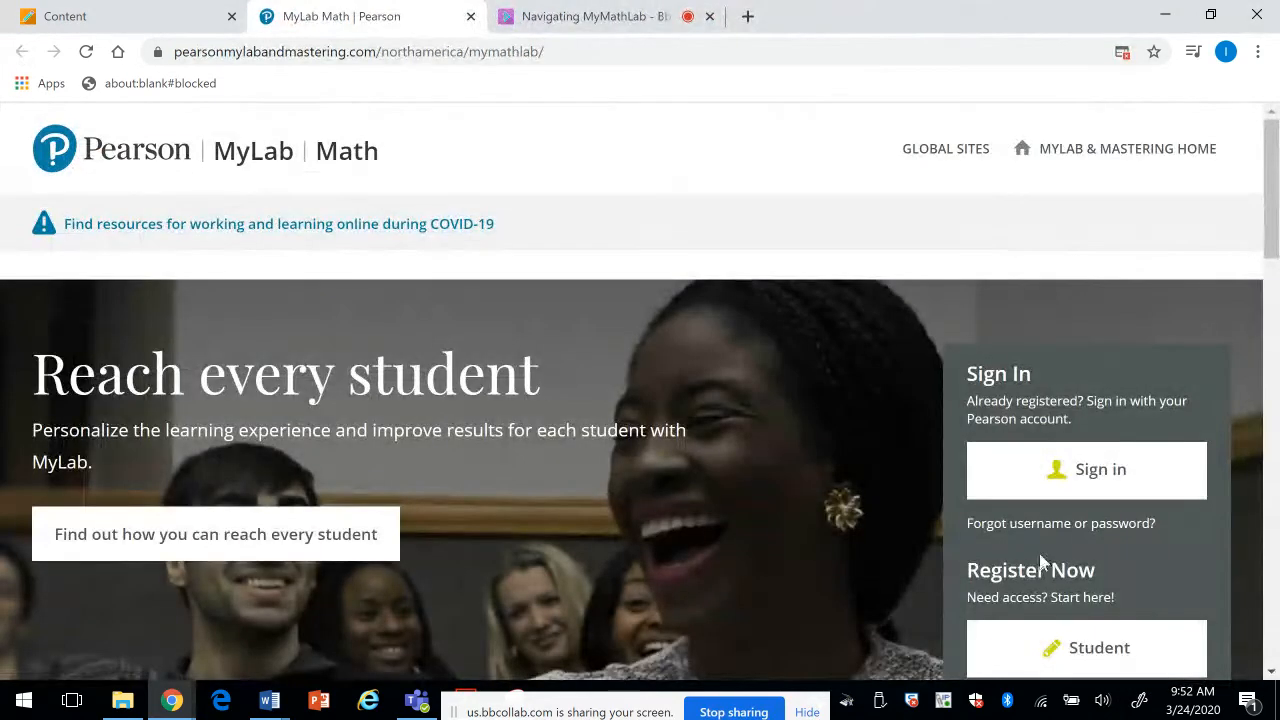
click(1087, 469)
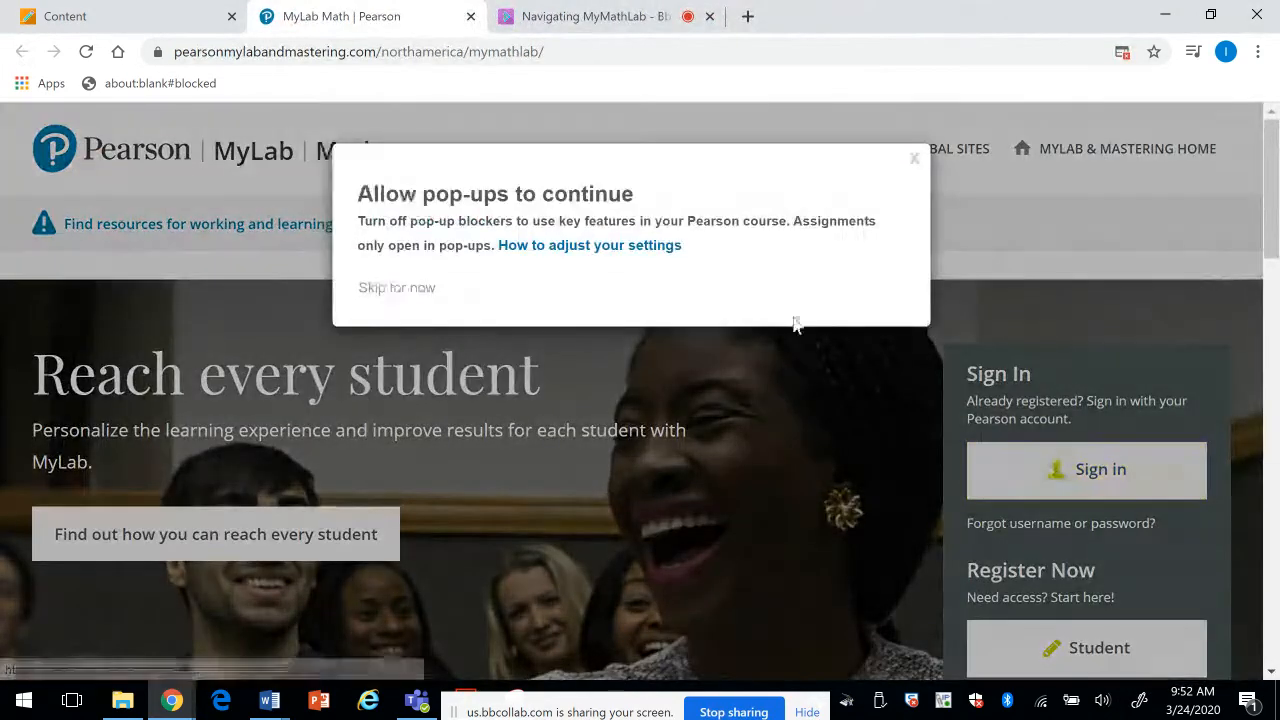
click(391, 289)
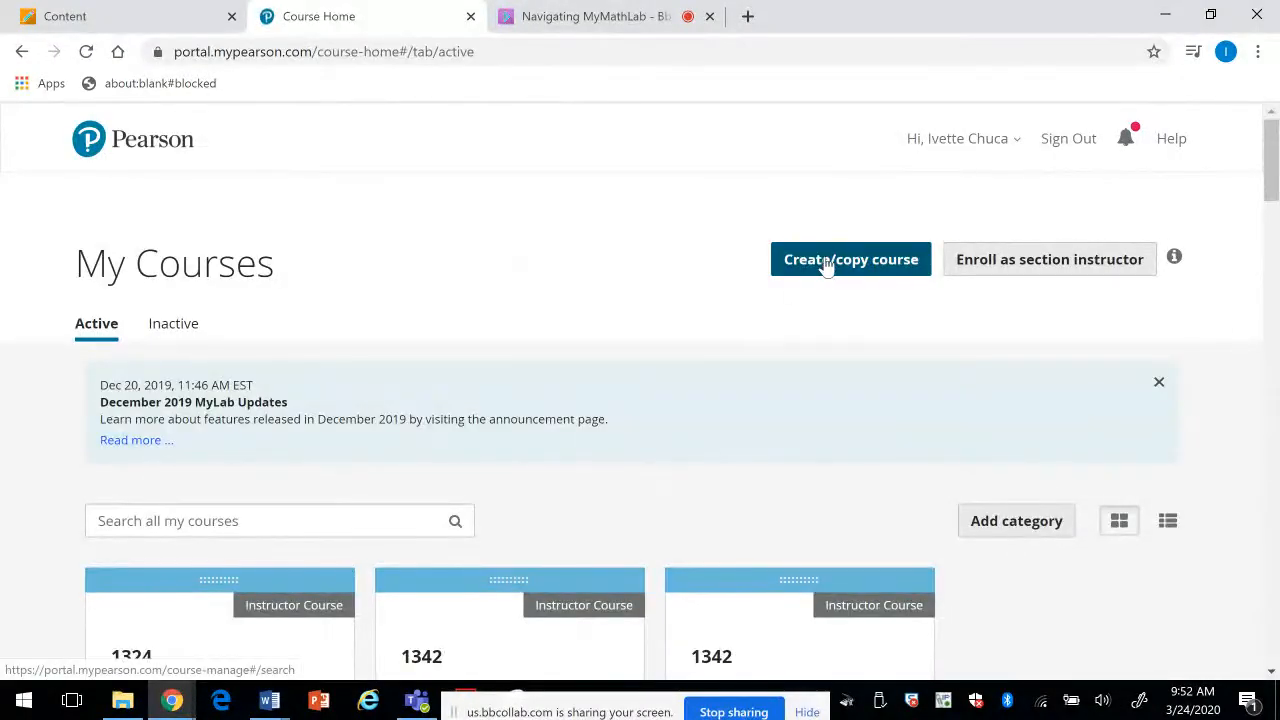
Step: Open the create/copy course page and search the Mathematics catalog for Larson
click(825, 265)
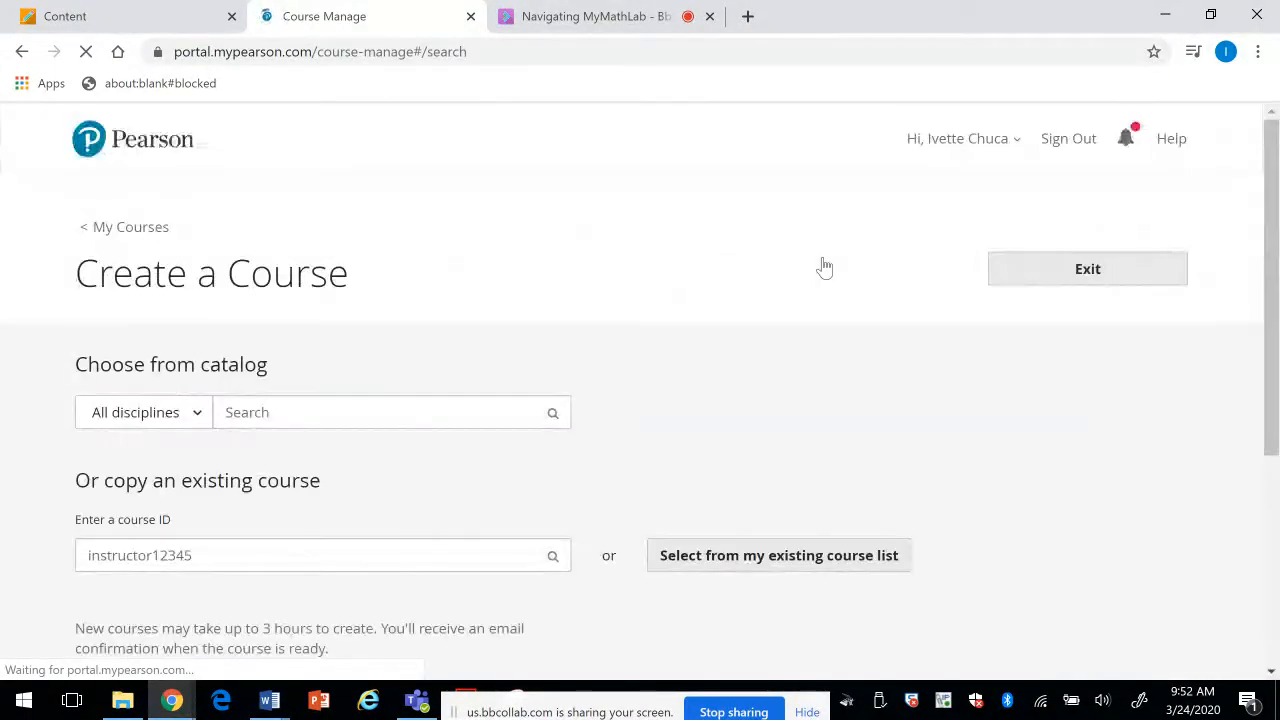
drag(1266, 277, 1266, 335)
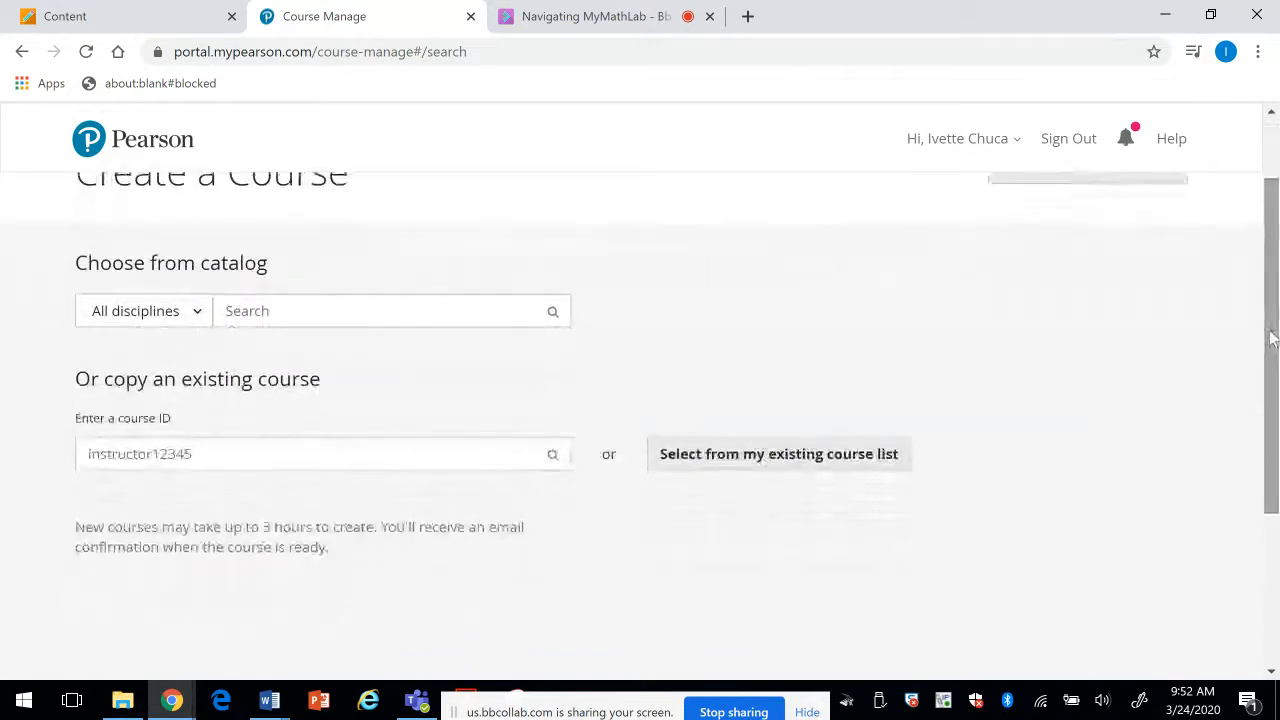
click(198, 316)
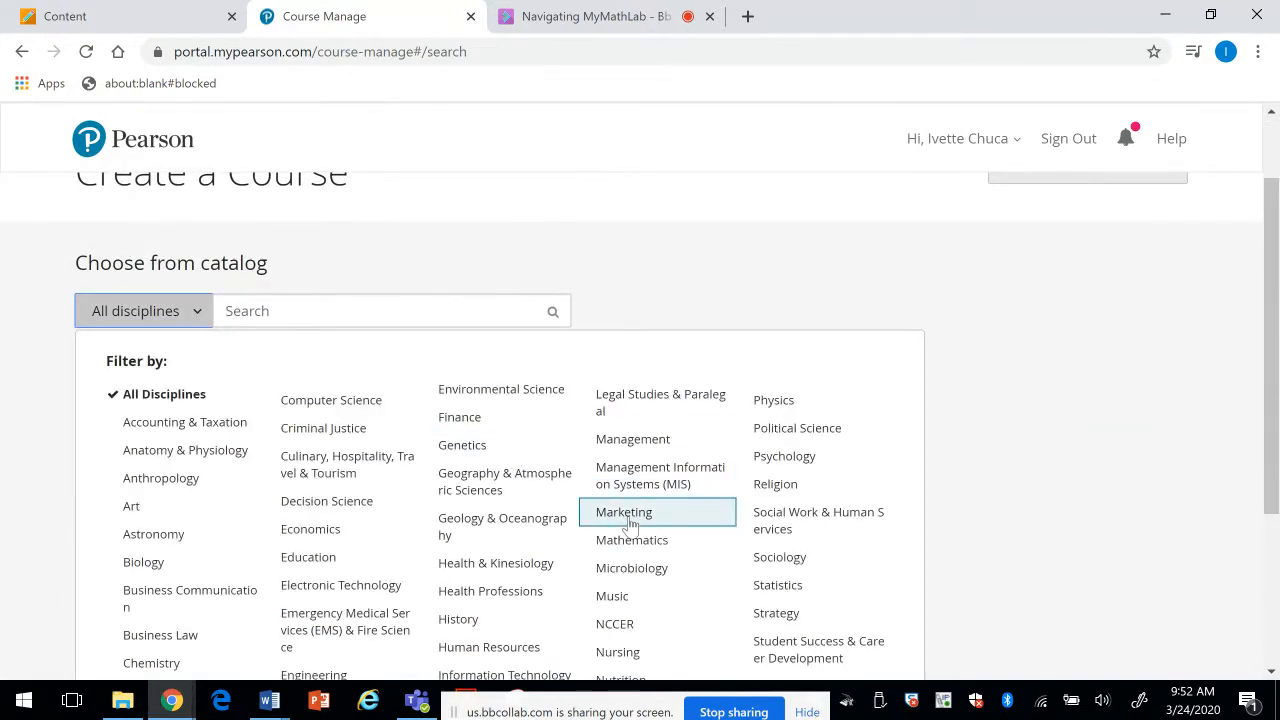
click(627, 546)
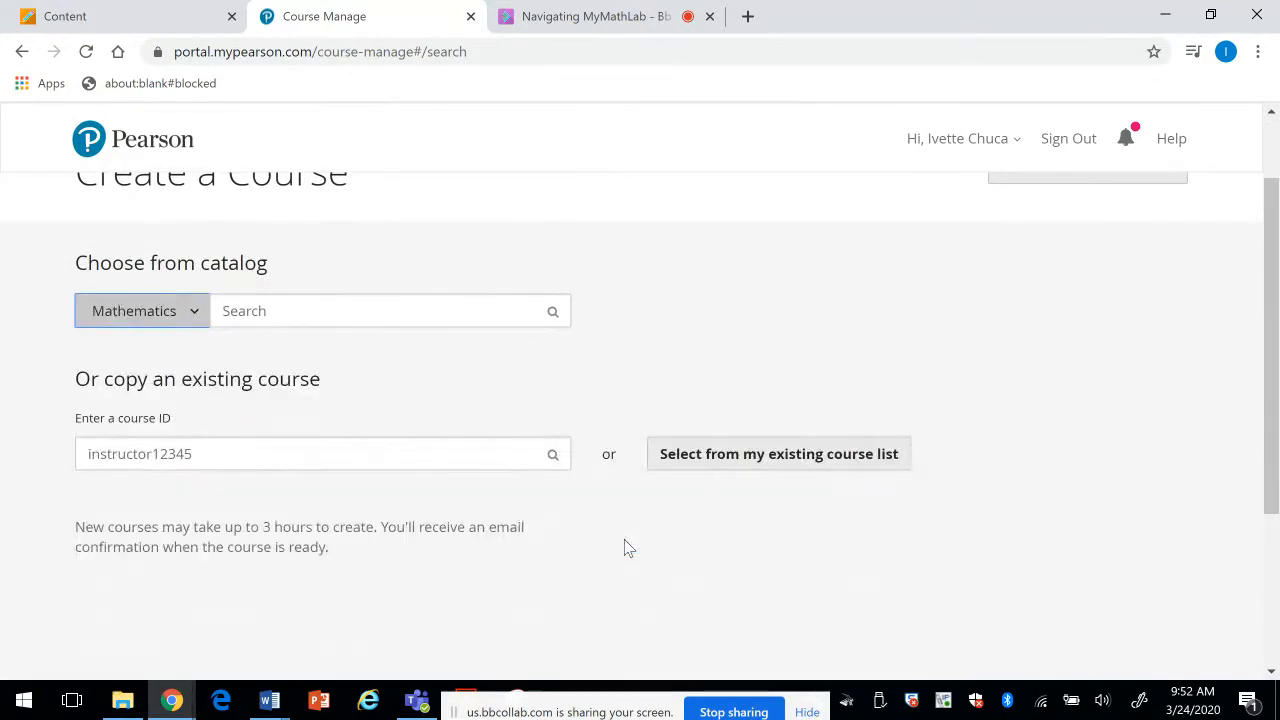
click(320, 311)
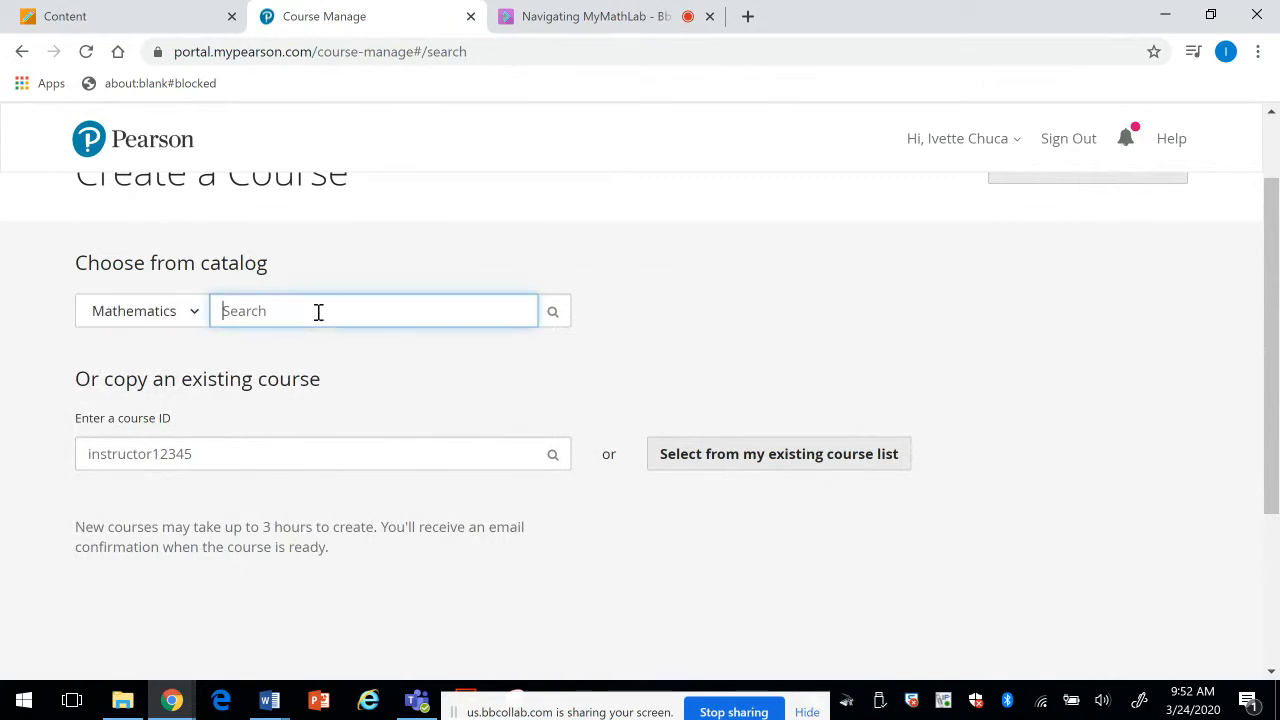
text(Larson)
key(Return)
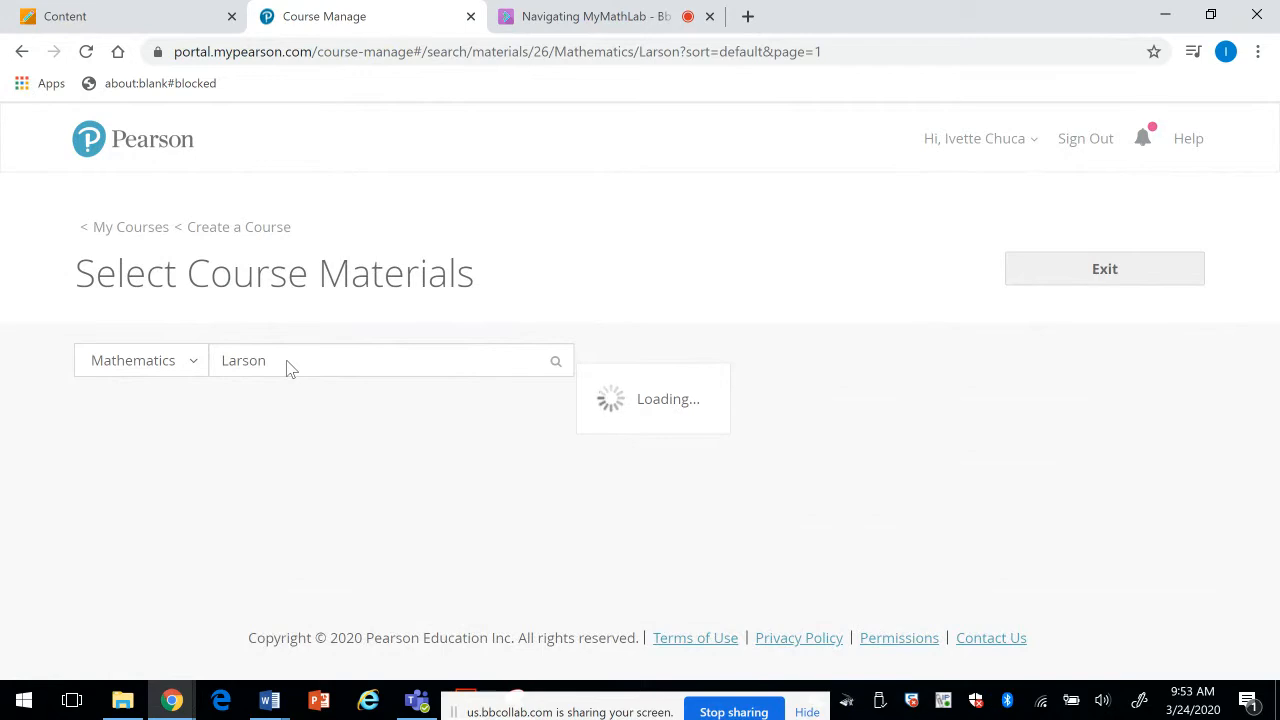
Step: Go back to the Create a Course page and search the Mathematics catalog for Elementary Statistics
click(22, 51)
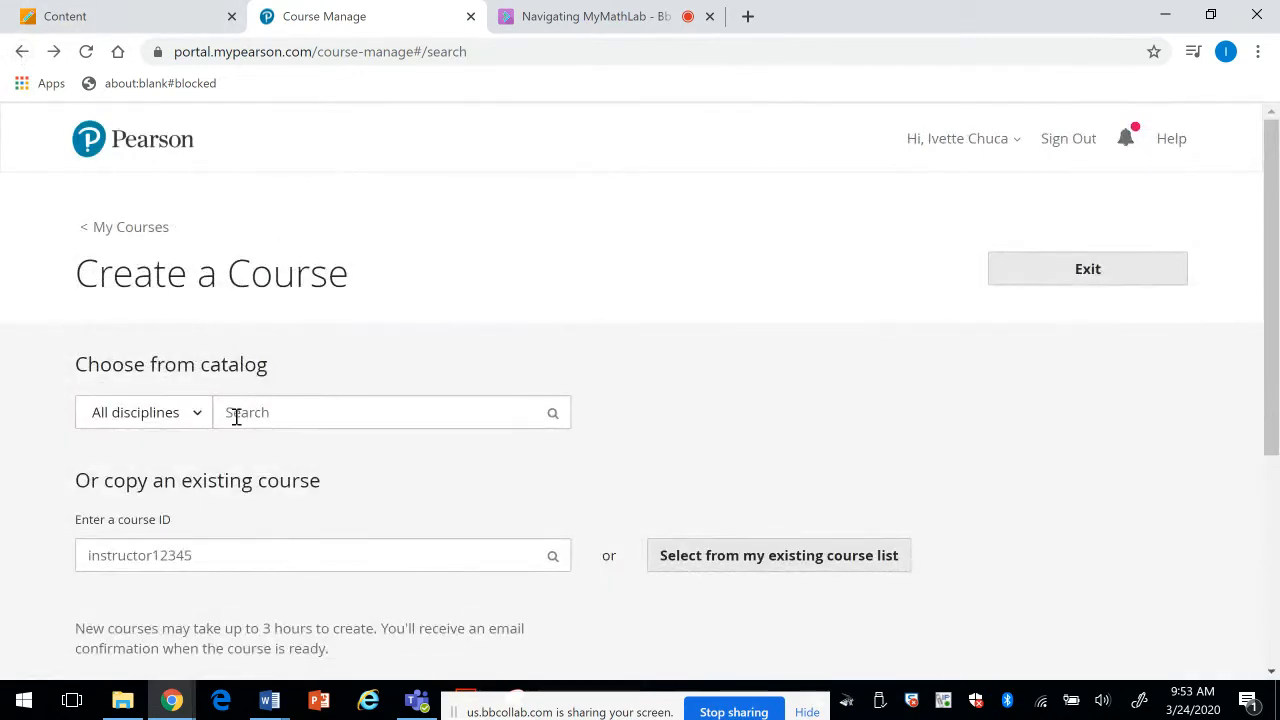
click(197, 421)
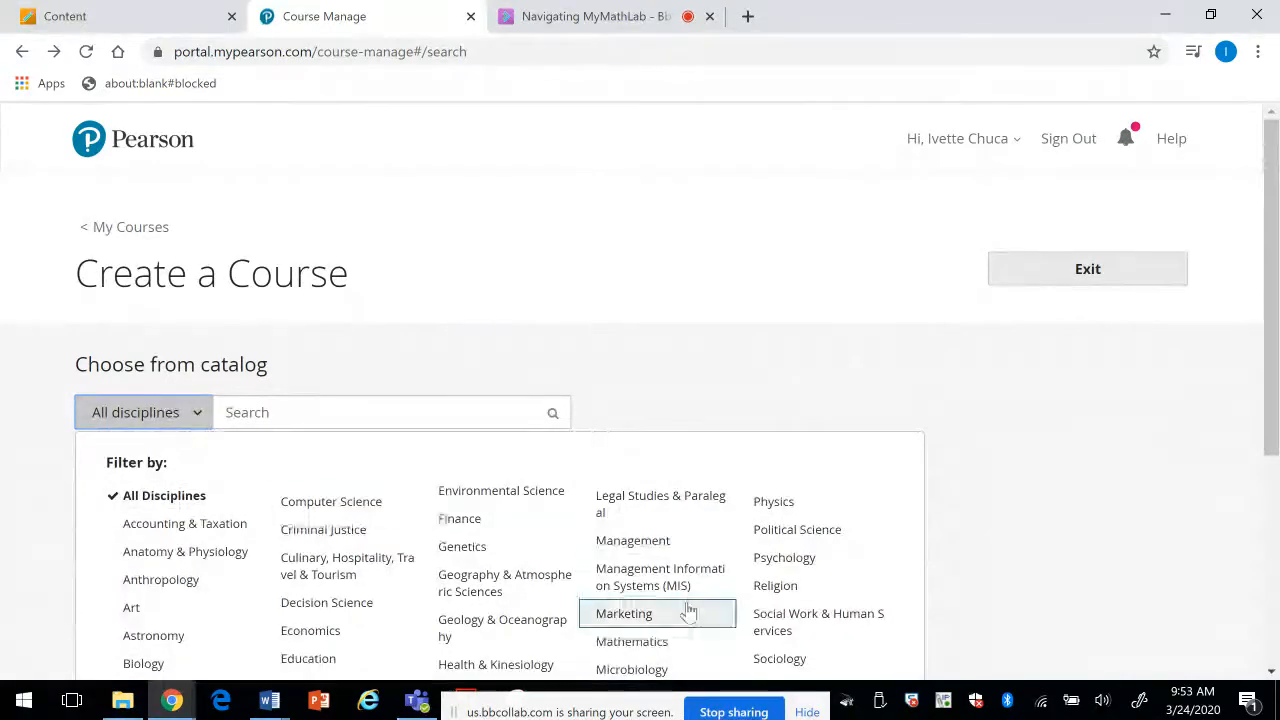
click(614, 642)
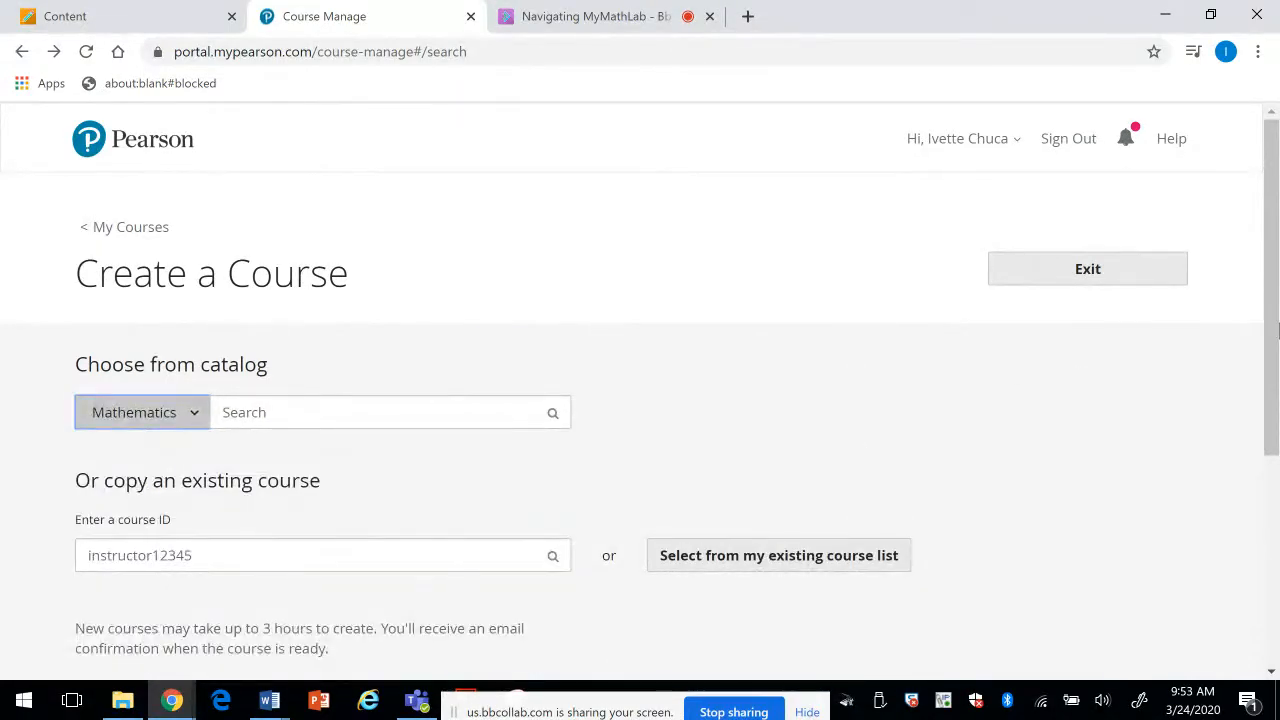
scroll(1270, 340, down, 1)
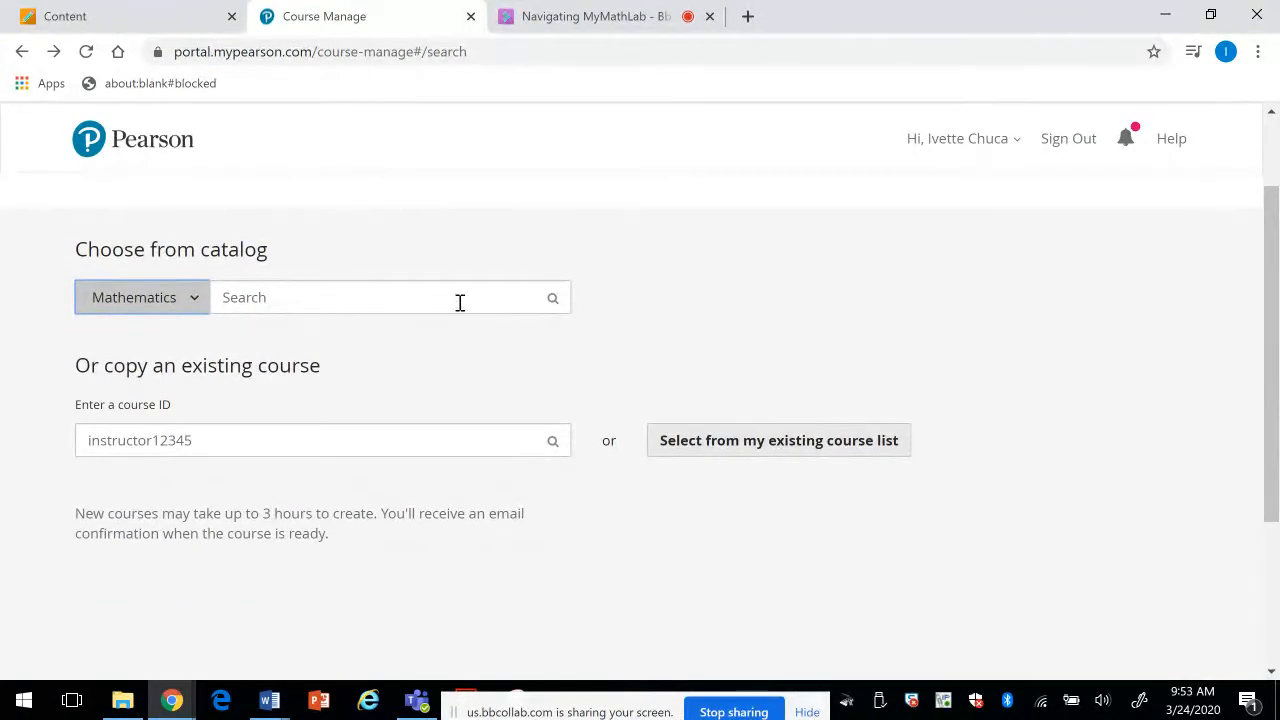
click(270, 301)
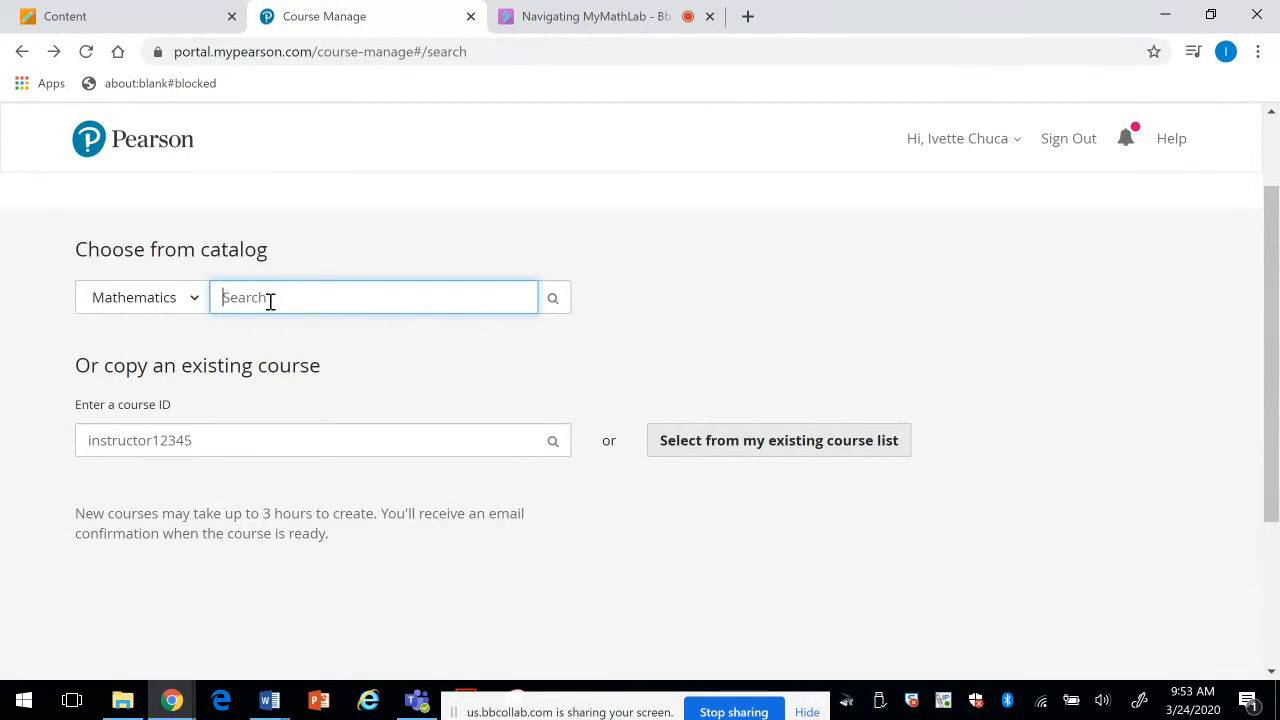
text(Elementary Statistics)
key(Return)
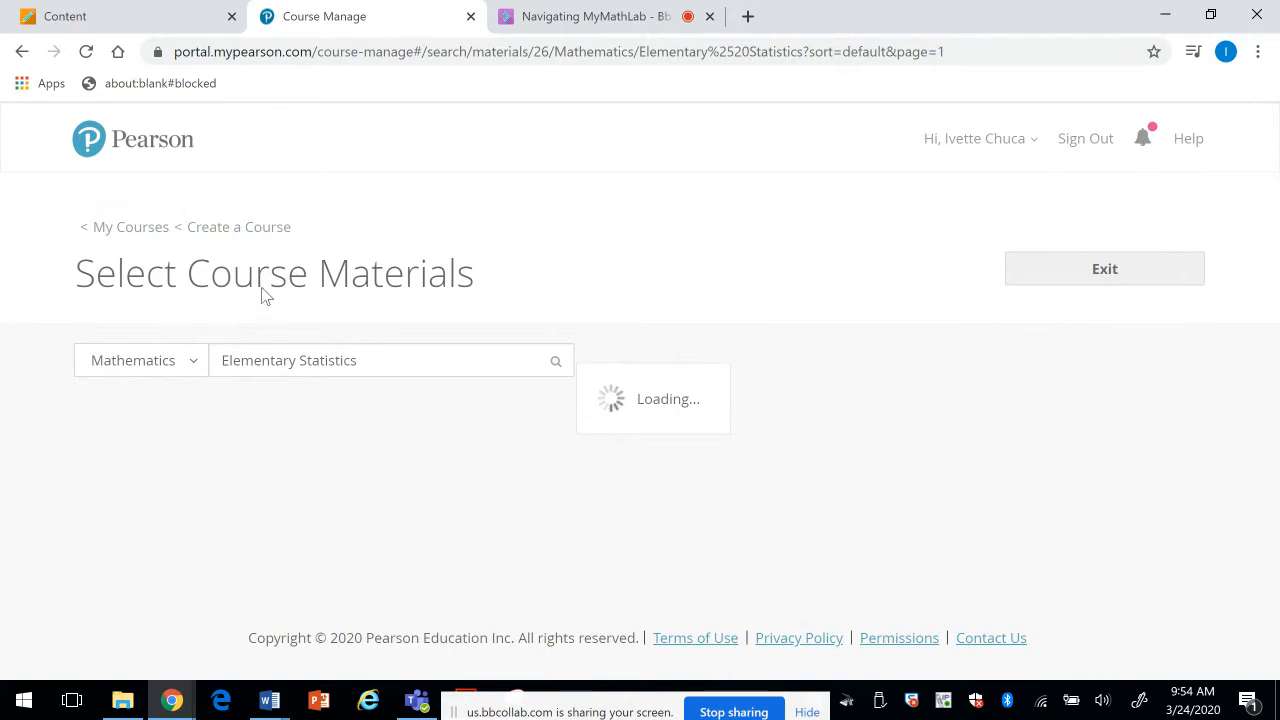
Step: Leave the catalog search, return to My Courses and open the 1324 MyLab Math course
click(21, 52)
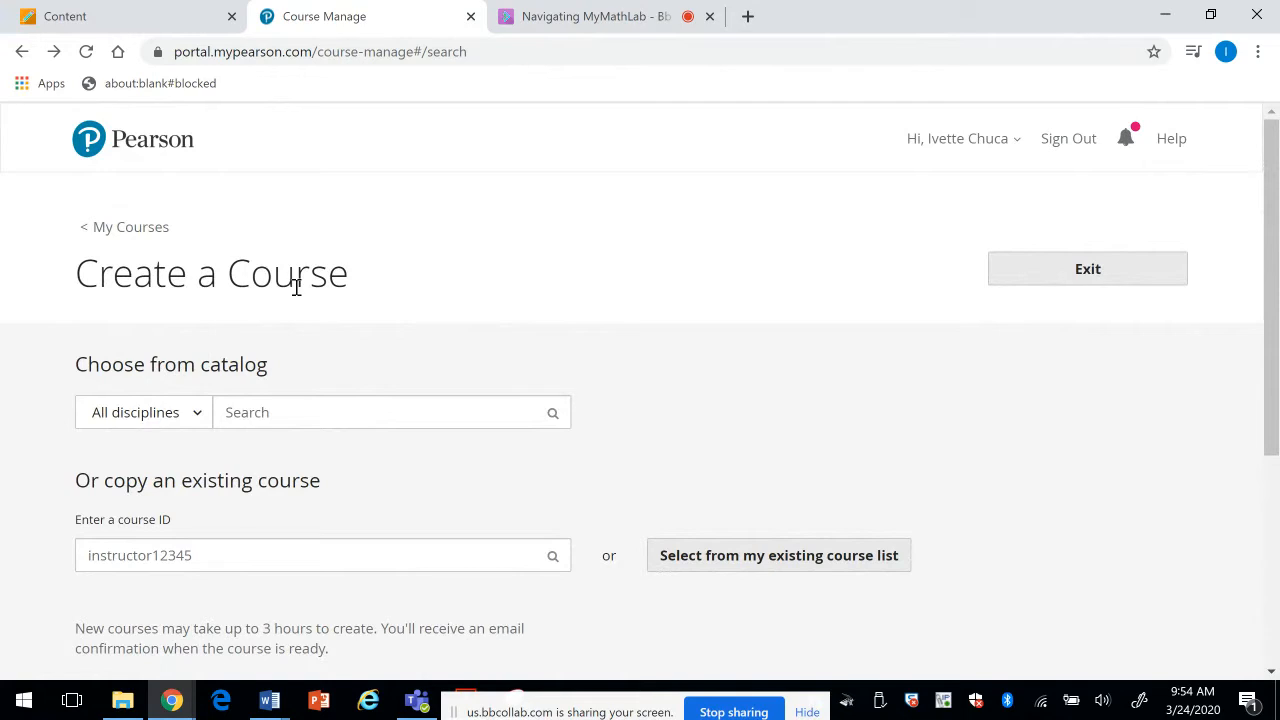
drag(1275, 418, 1270, 563)
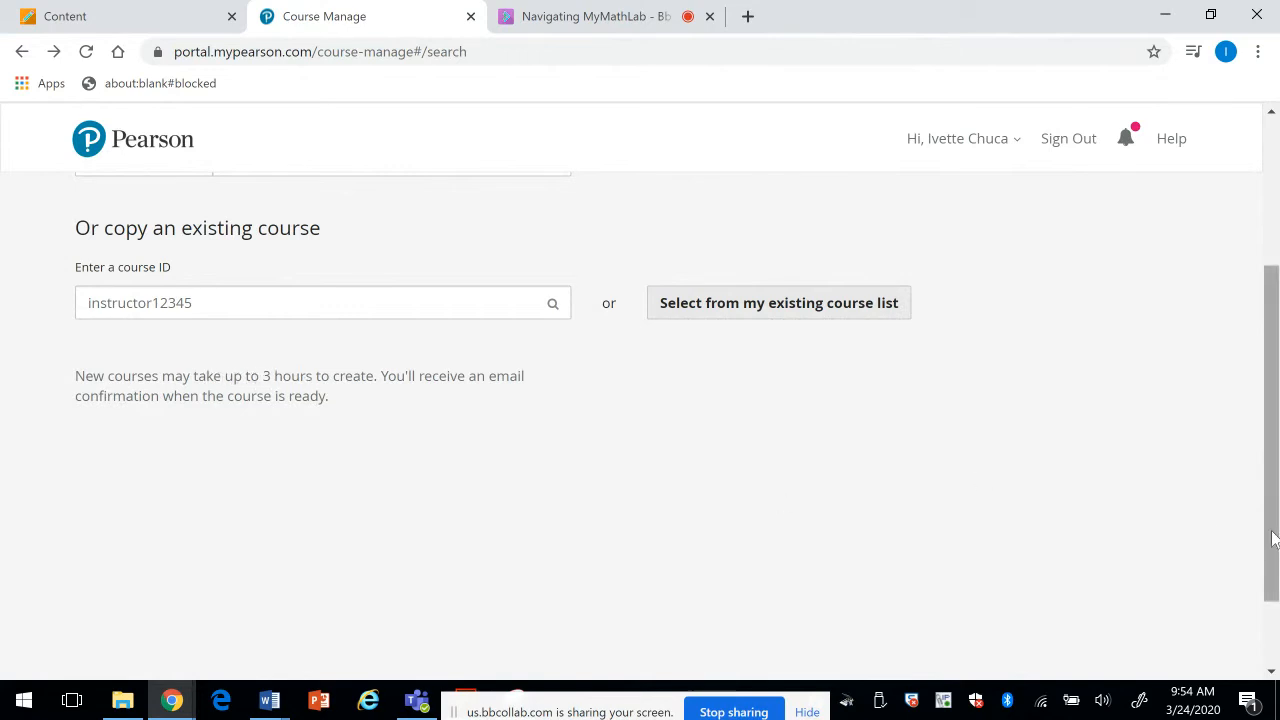
drag(1272, 540, 1249, 343)
click(115, 230)
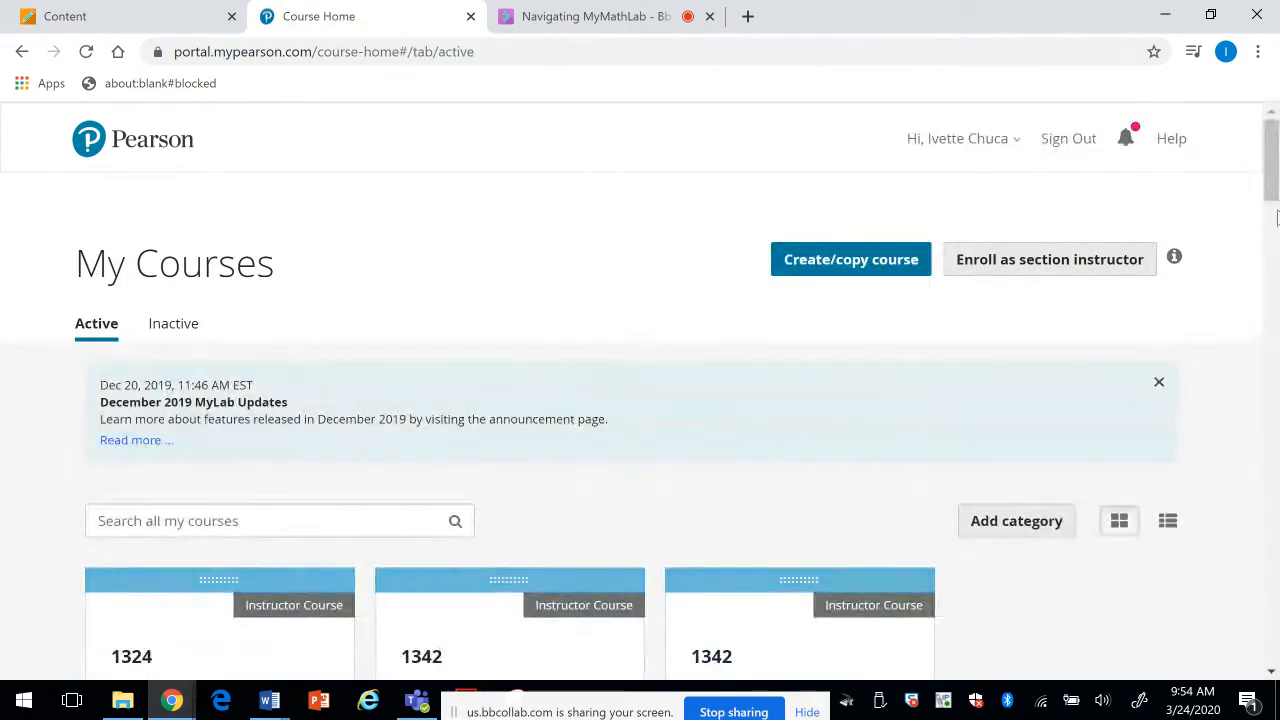
scroll(1276, 218, down, 4)
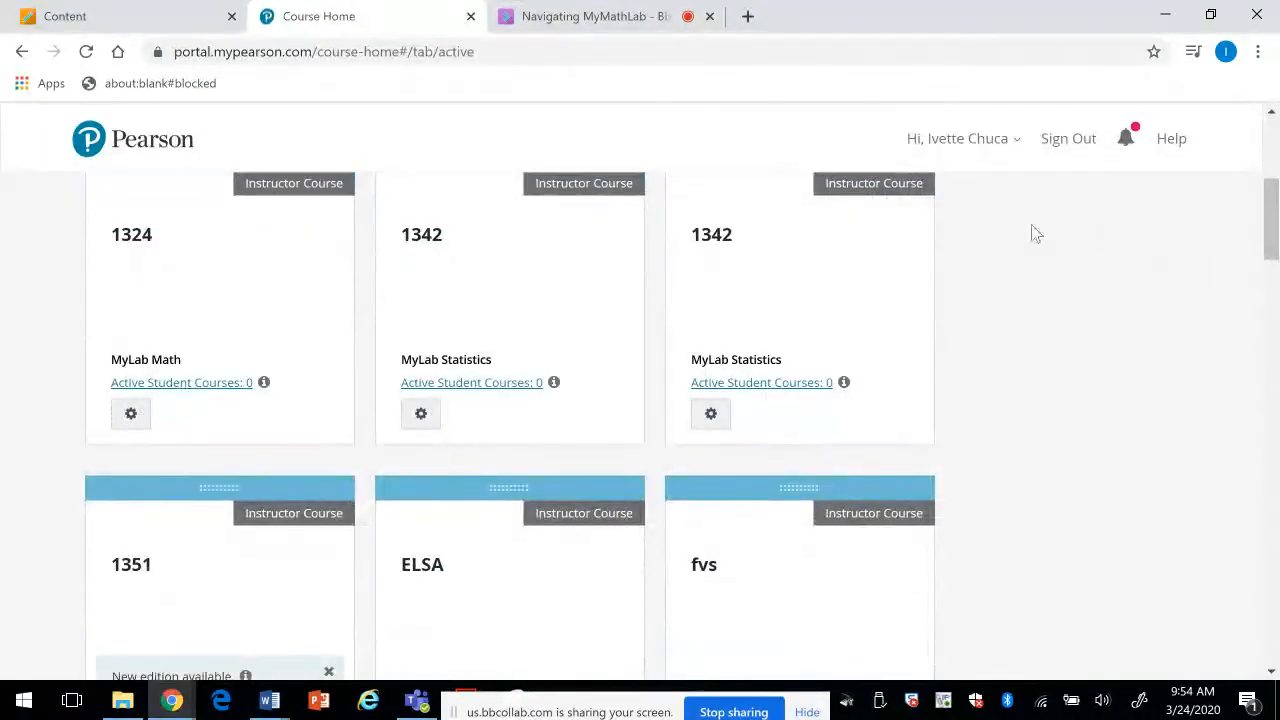
scroll(627, 370, up, 1)
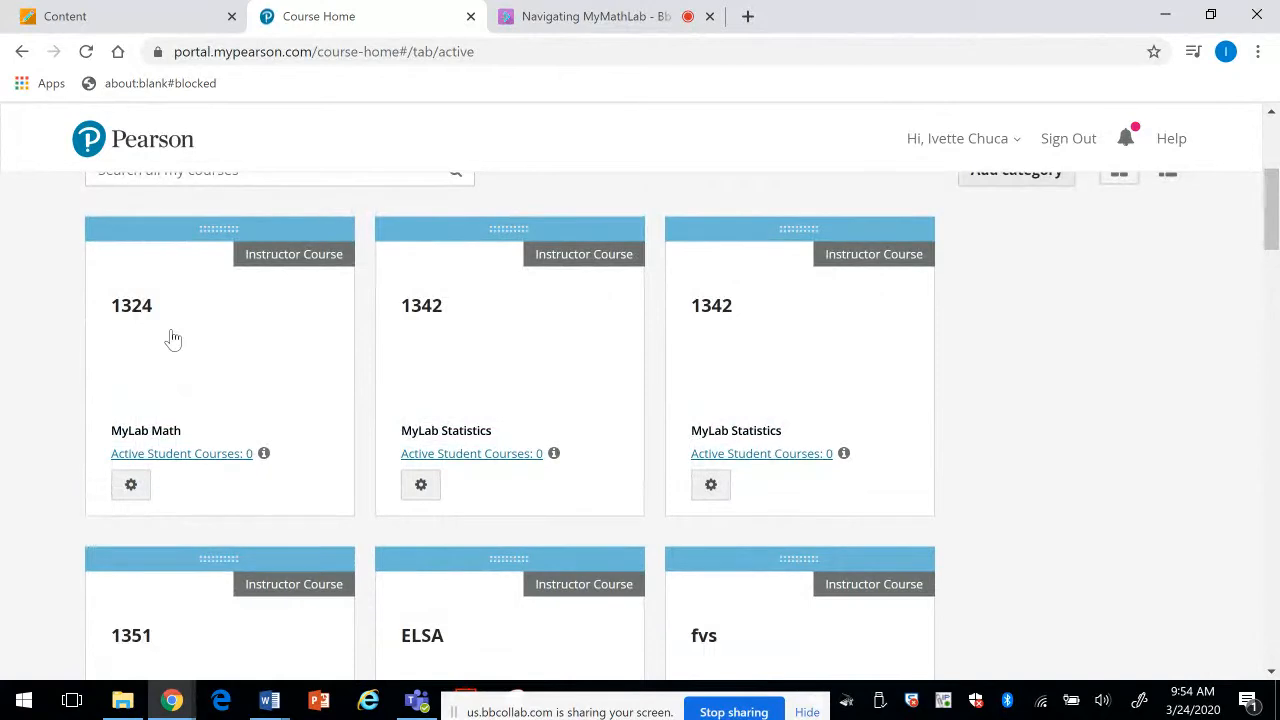
click(240, 297)
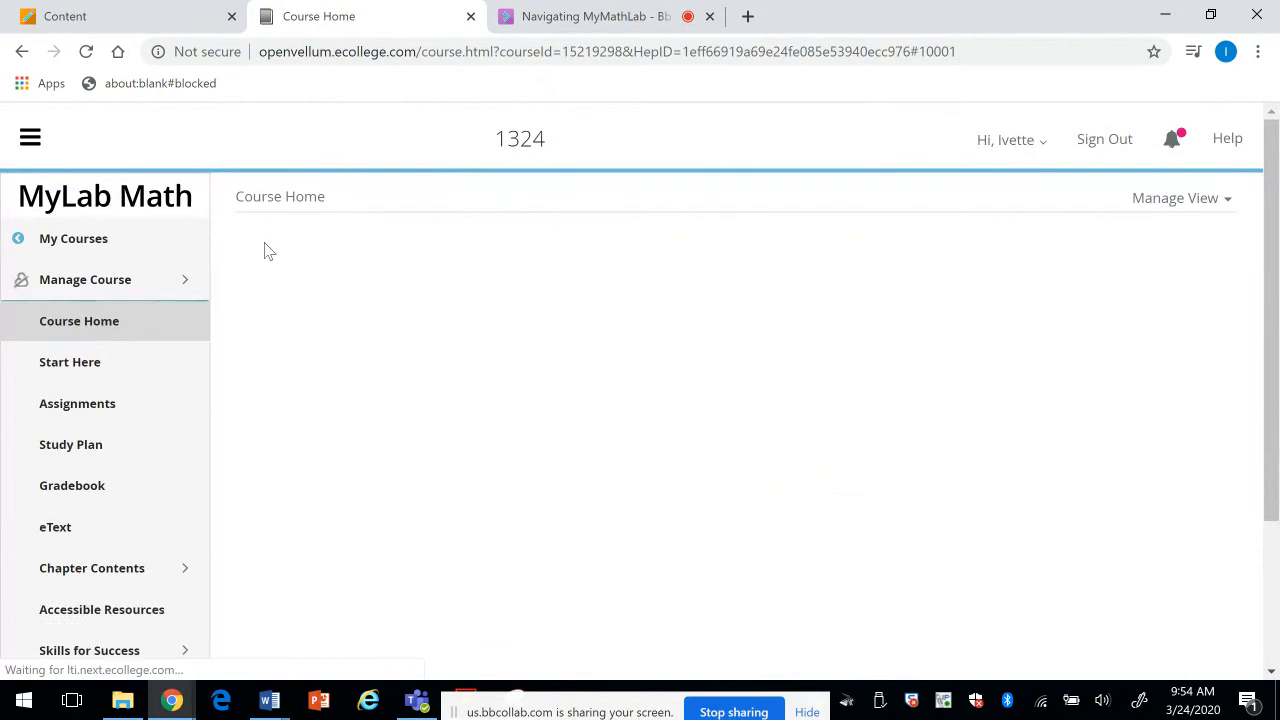
Step: Archive the Start Here item from the 1324 course menu and return to the main course menu
click(107, 255)
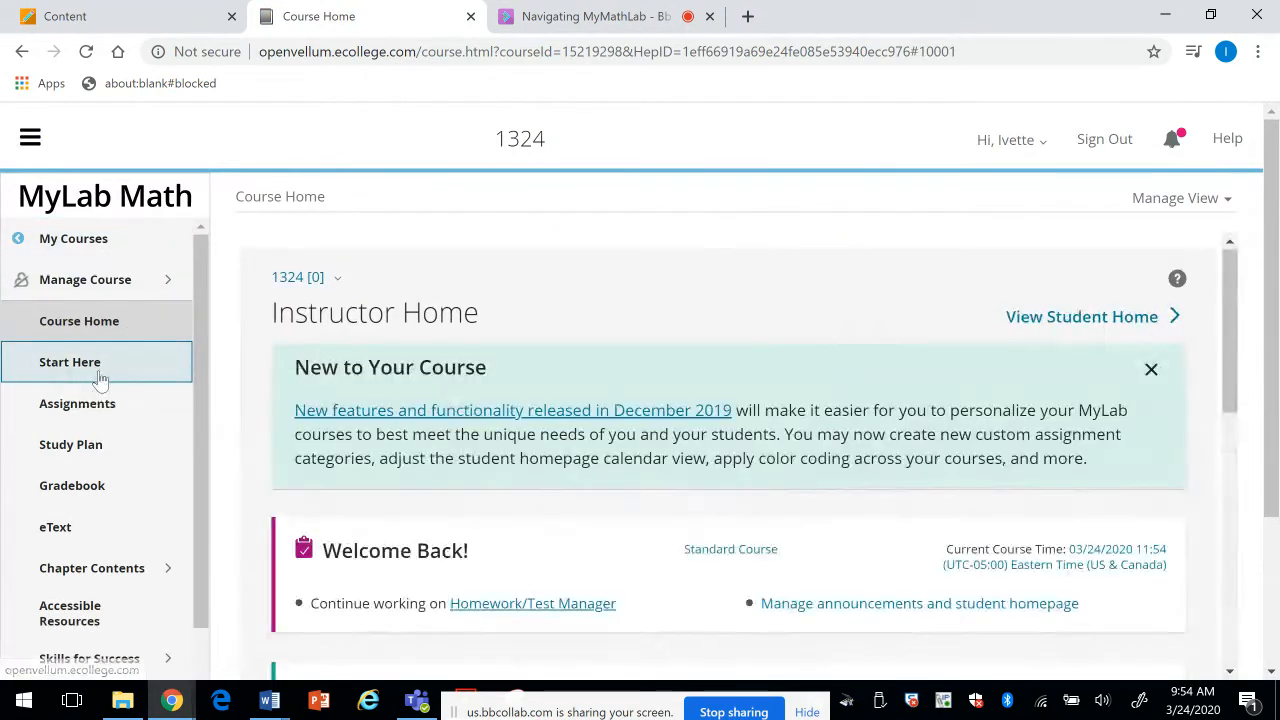
click(100, 372)
click(88, 284)
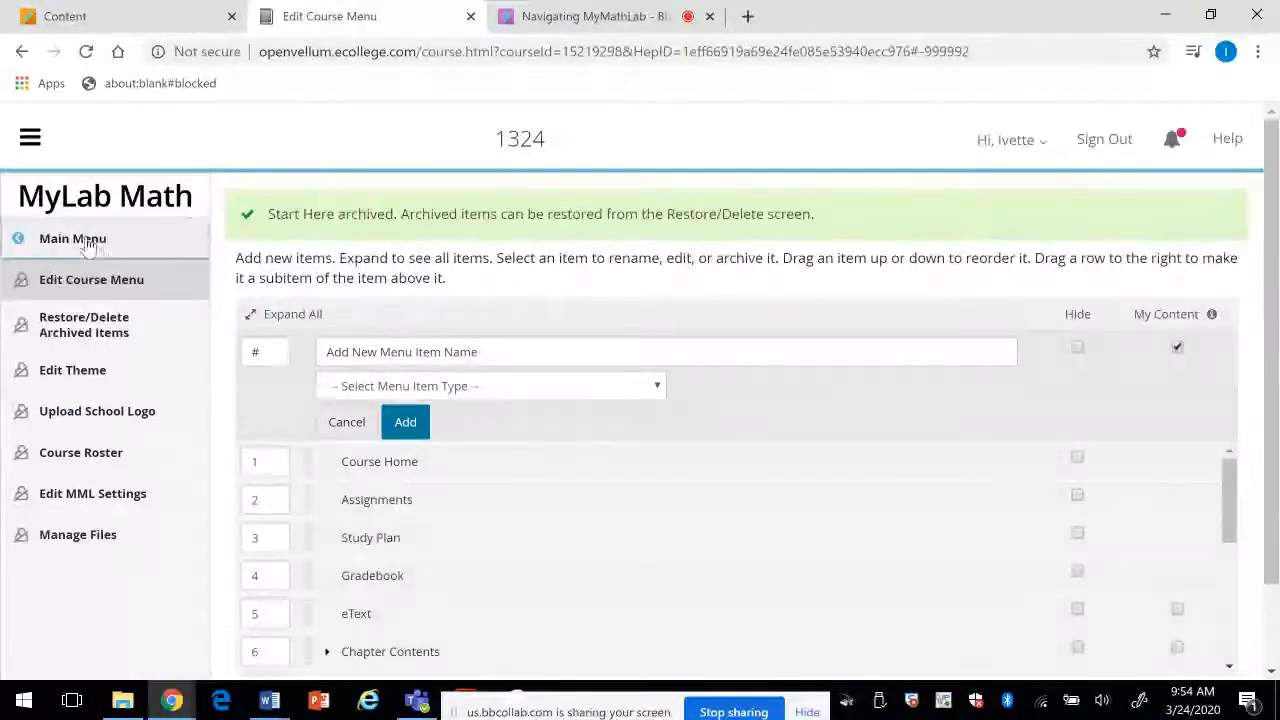
click(75, 238)
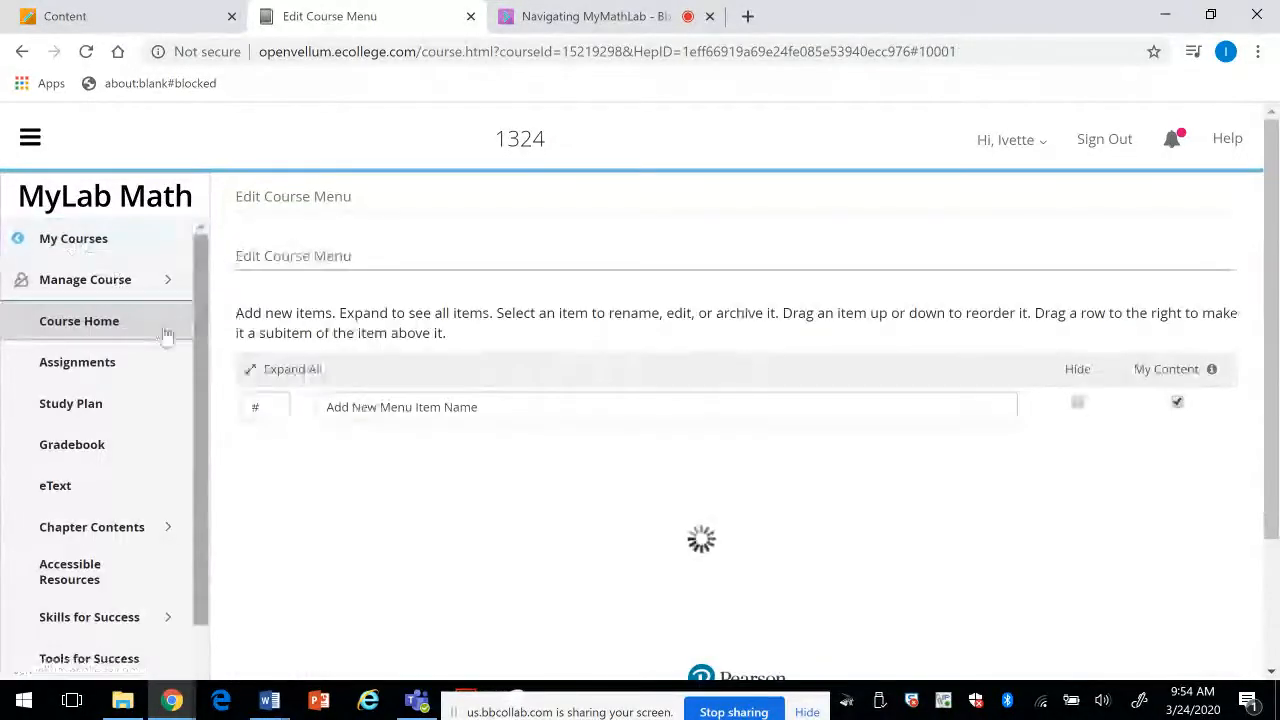
Step: Open Course Home and look through the remaining items of the 1324 course menu
click(86, 320)
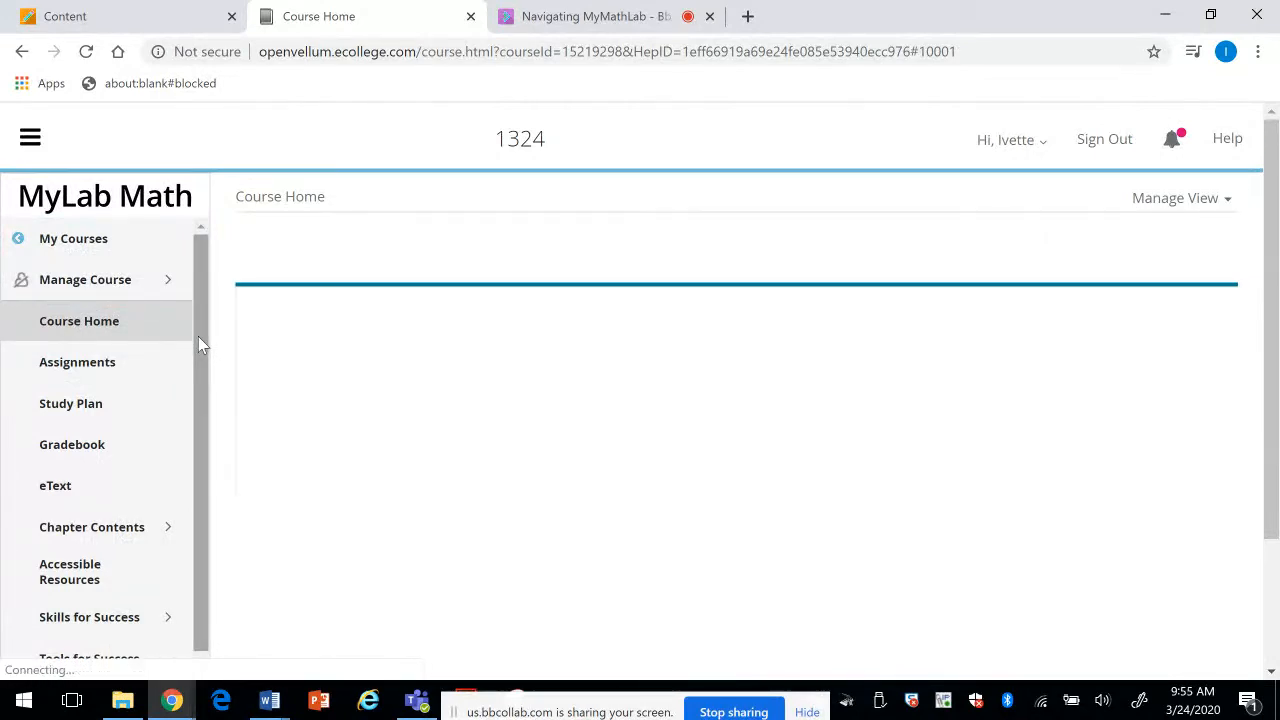
drag(198, 336, 200, 506)
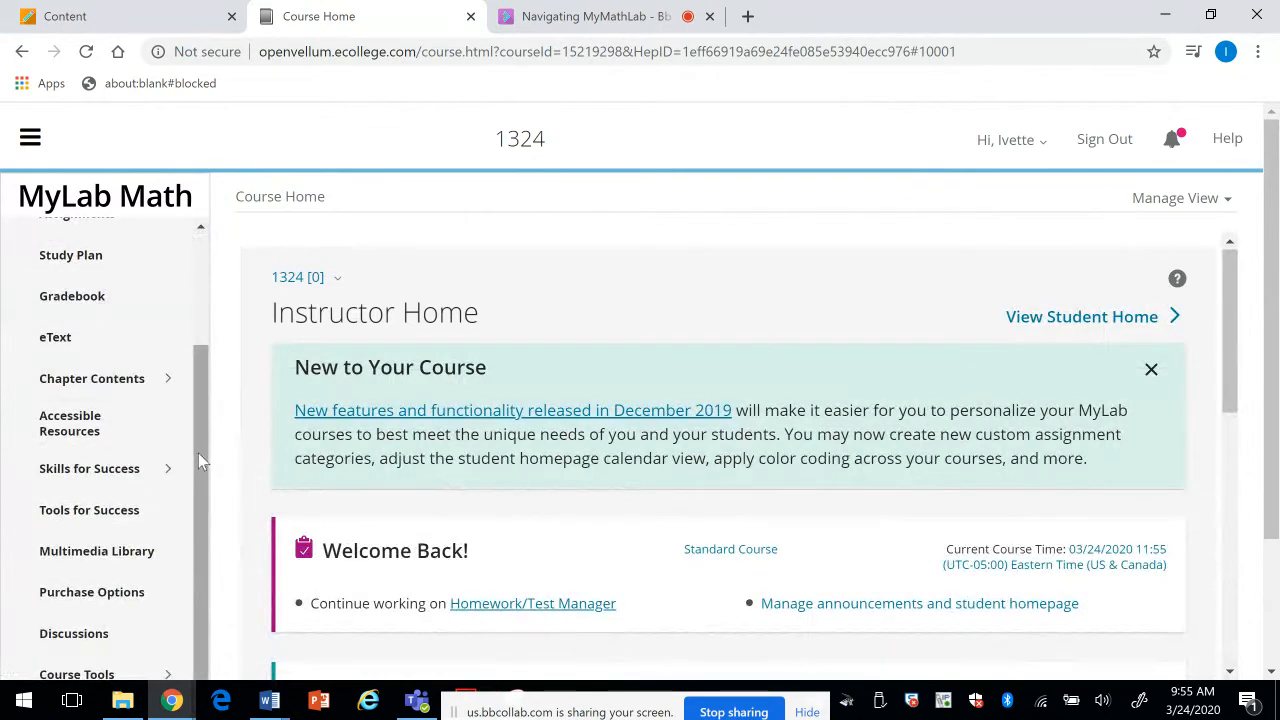
drag(198, 453, 195, 343)
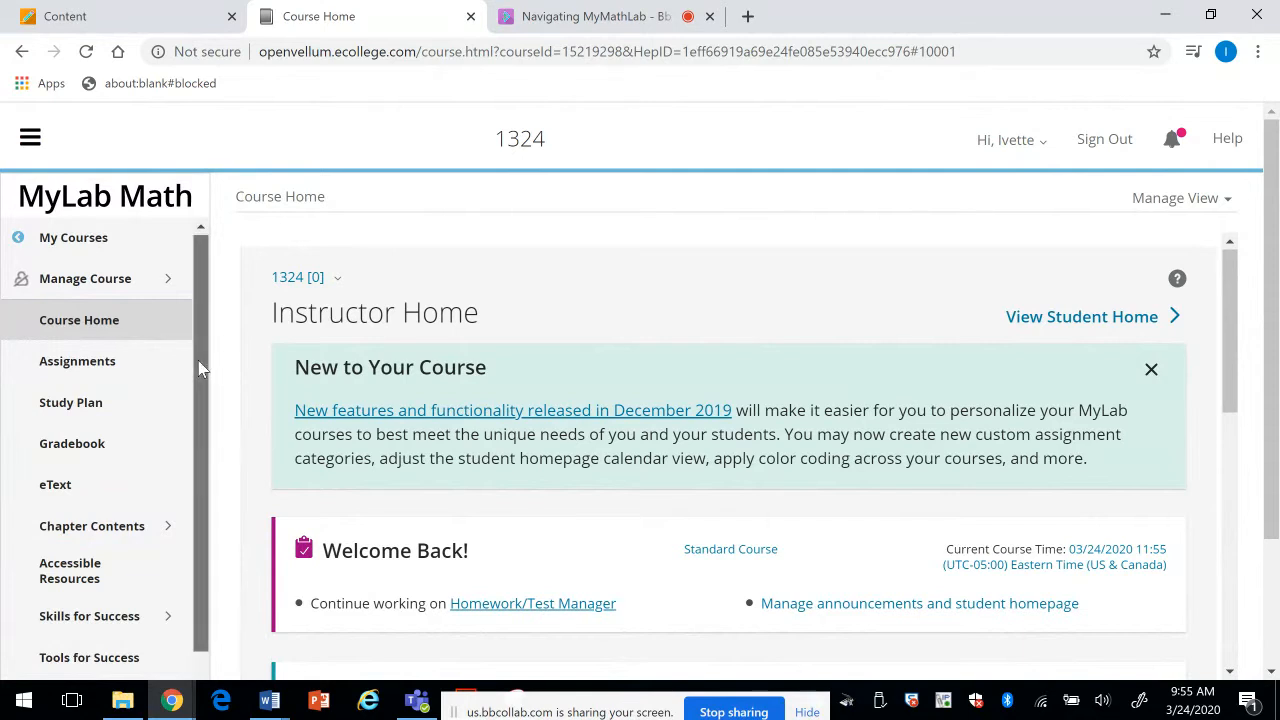
drag(198, 360, 193, 323)
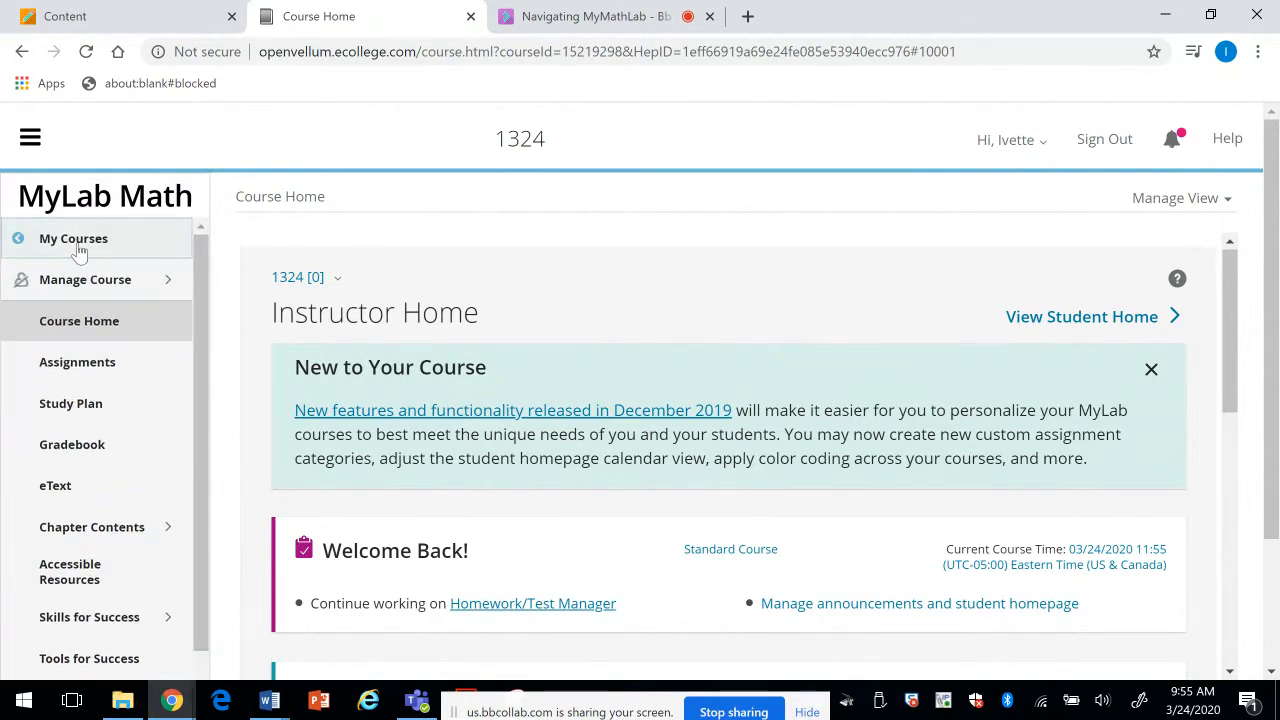
Step: Add a new course menu item named Start Here as a Content Page to the 1324 course
click(86, 288)
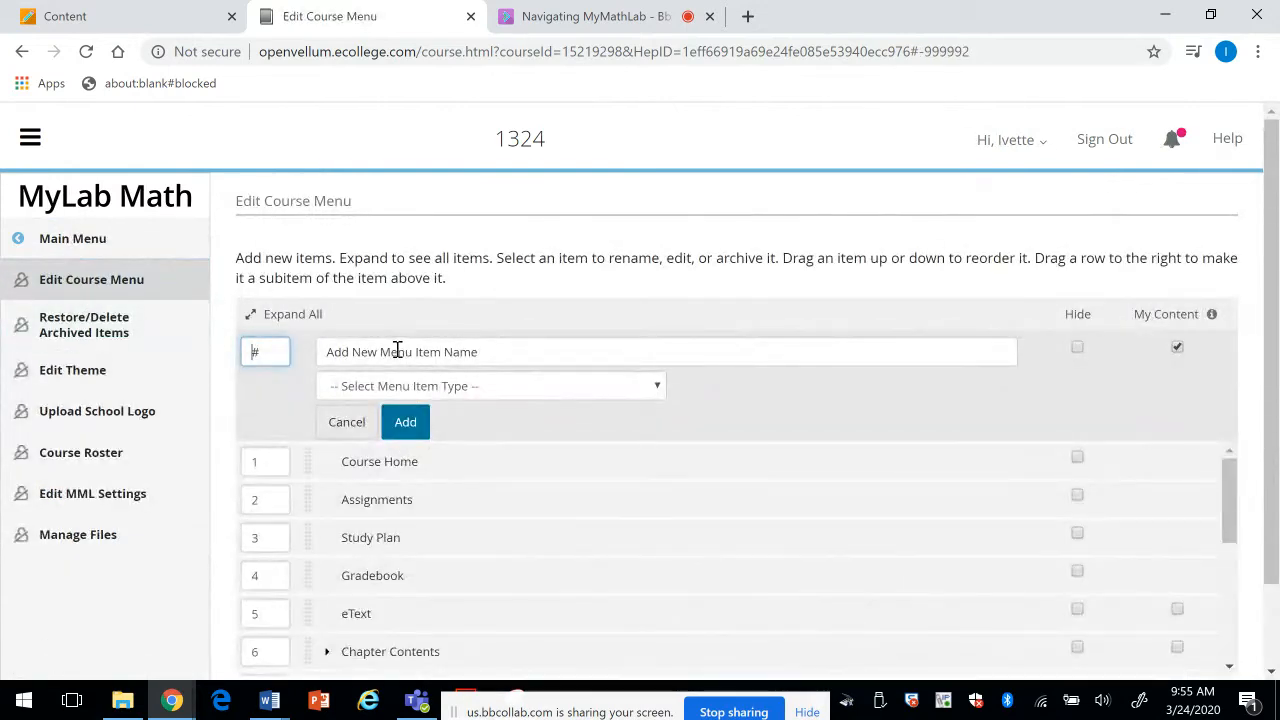
click(397, 351)
text(Start Here)
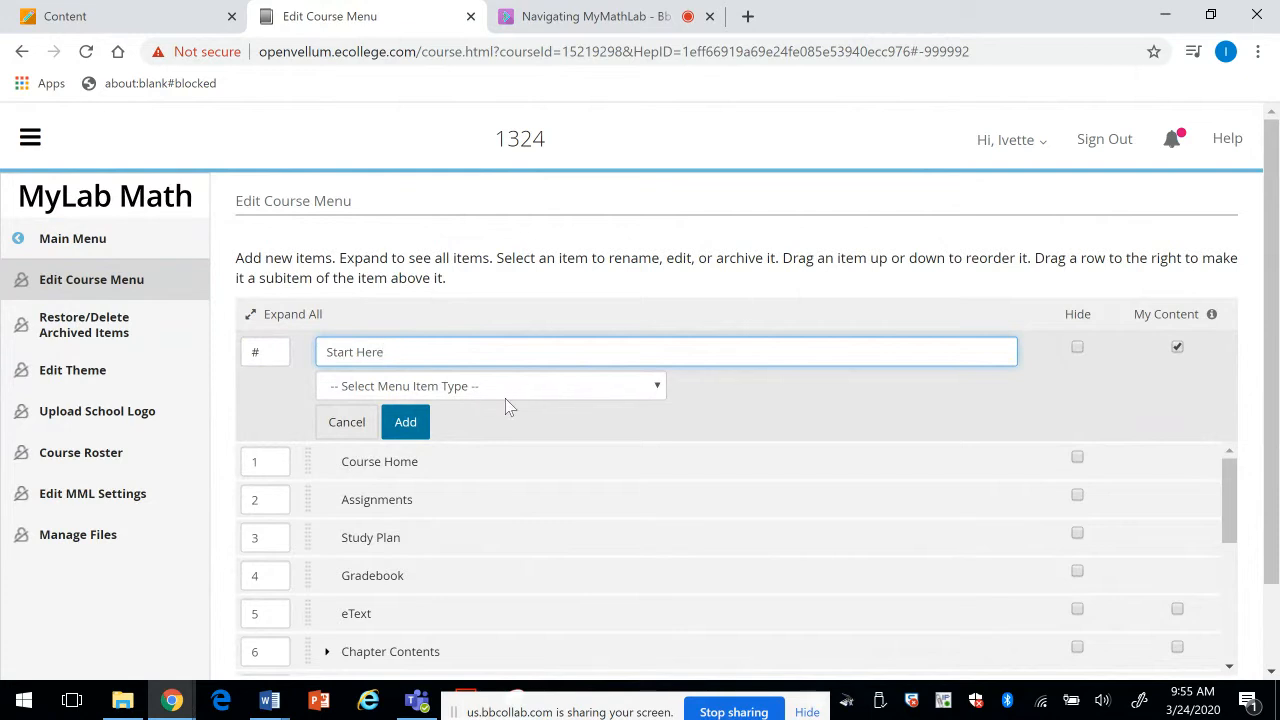
click(505, 396)
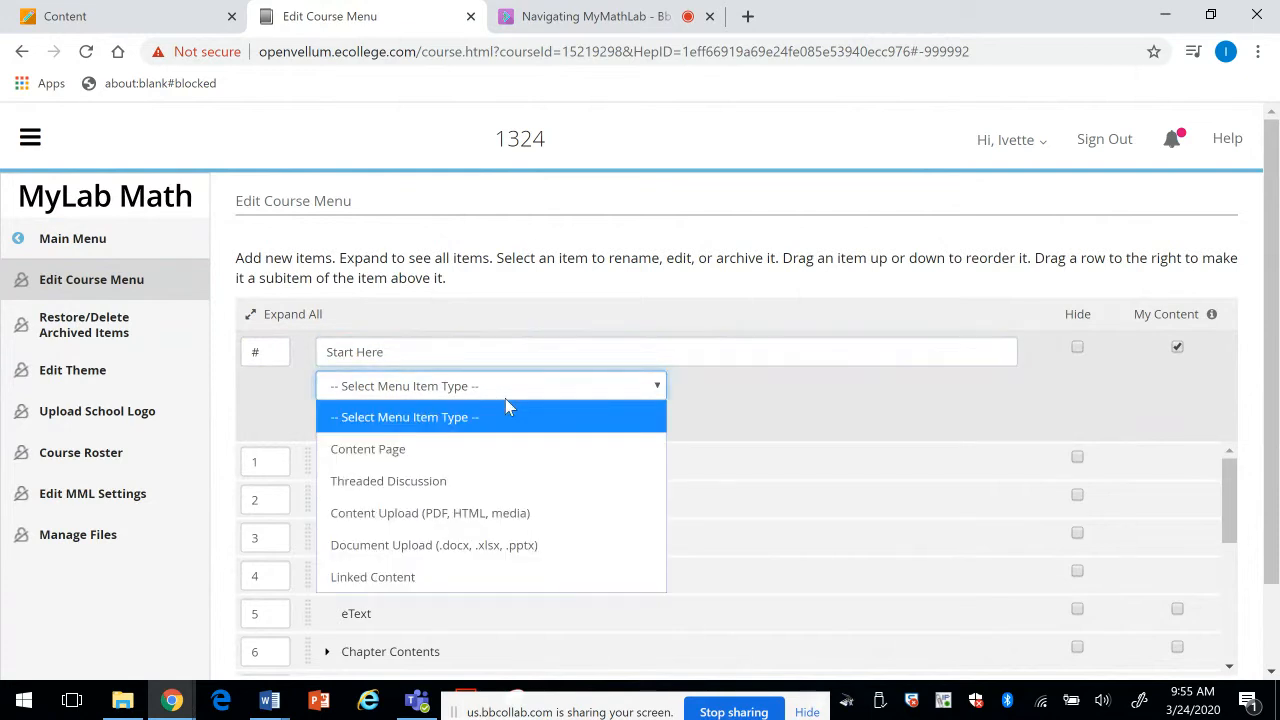
click(377, 450)
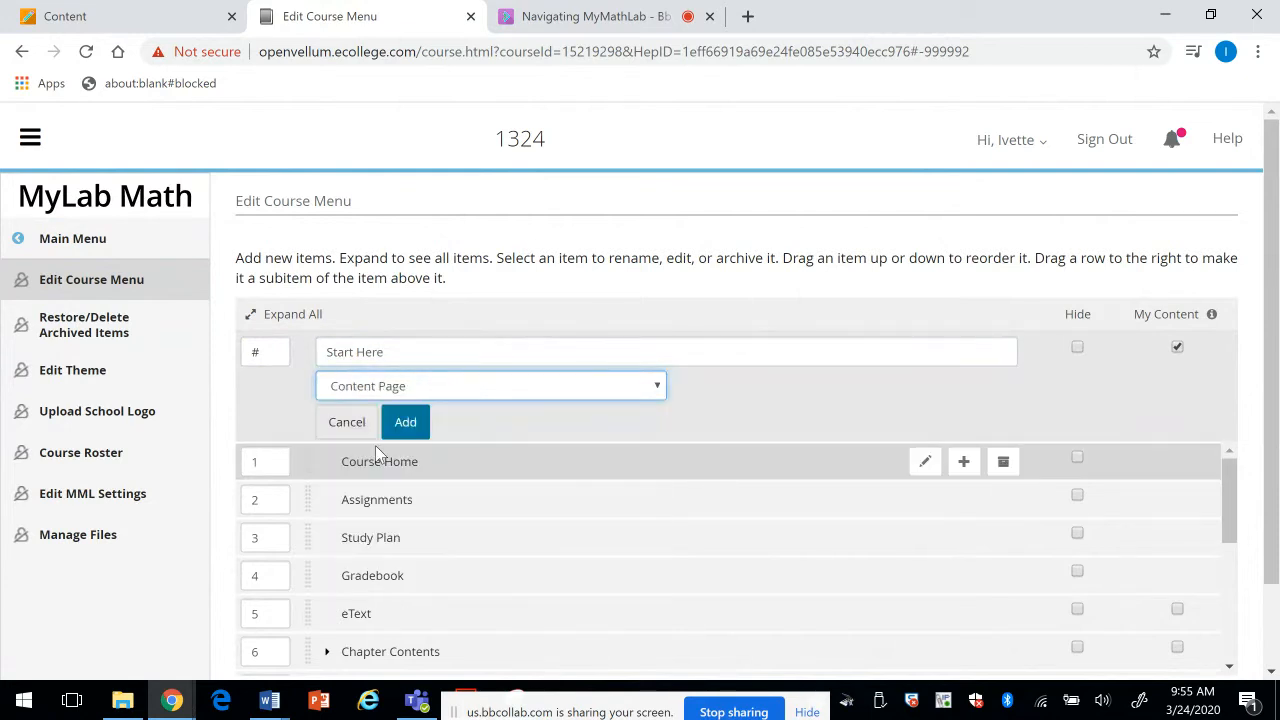
click(400, 428)
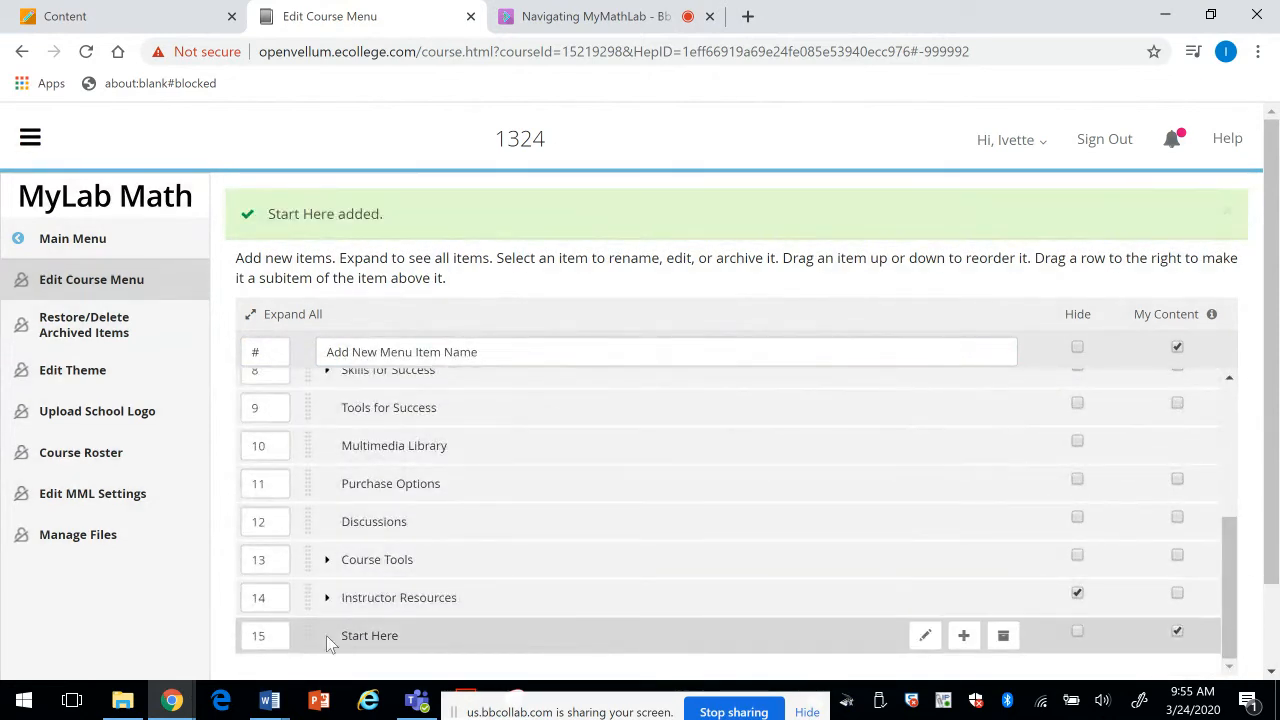
Step: Move the Start Here item to position 1 of the course menu and return to the main menu
click(276, 639)
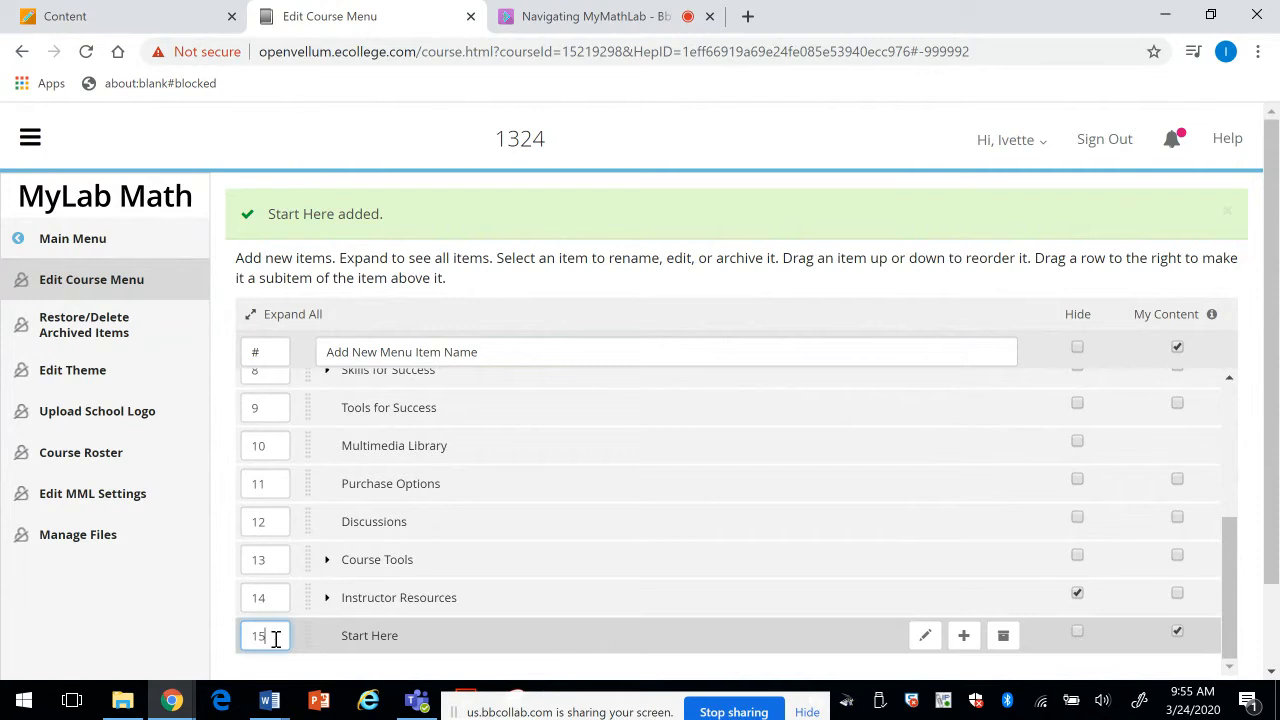
key(Return)
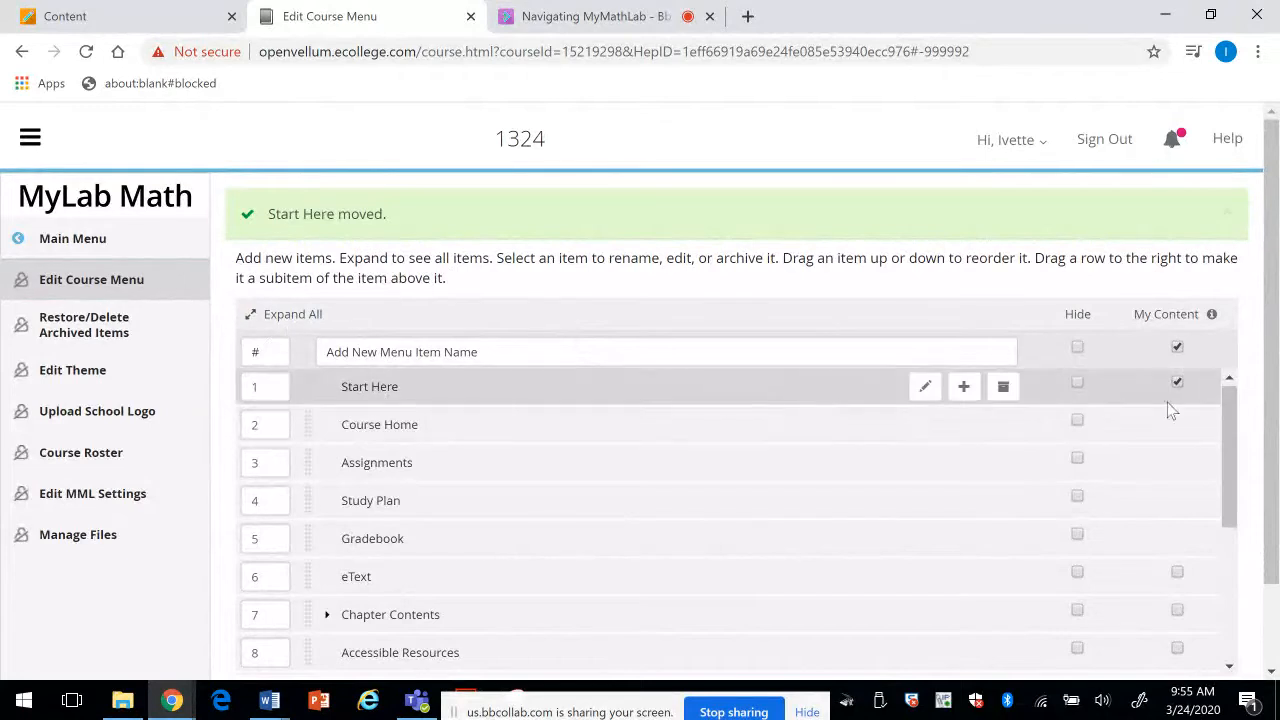
drag(1268, 430, 1267, 610)
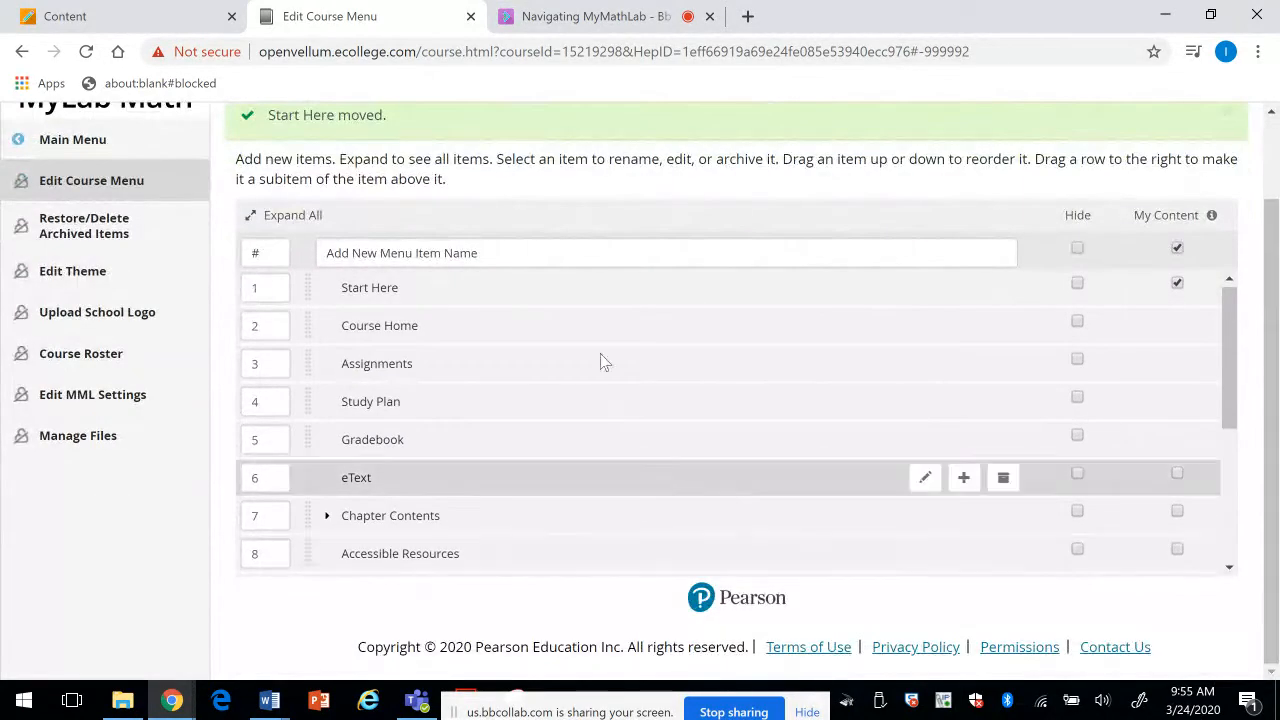
click(74, 143)
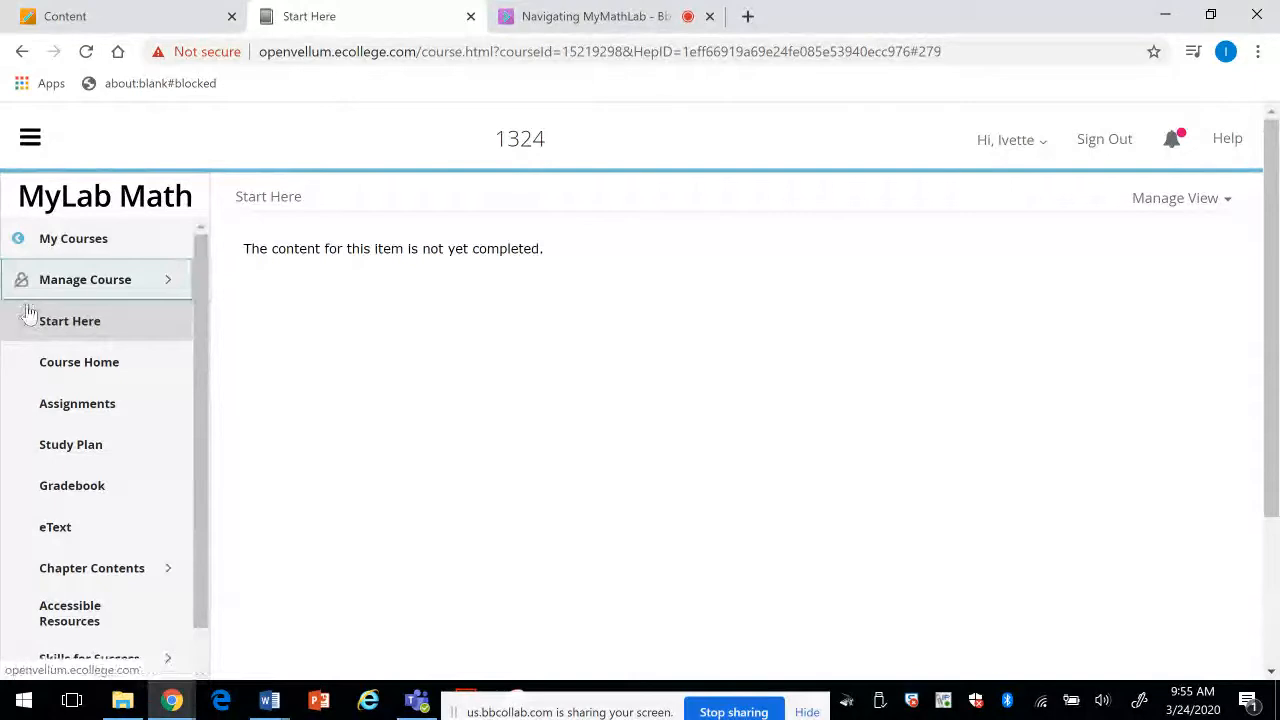
Step: Open the Start Here page in Manage view and enter the placeholder text "SKjfldsjf;ljsdkfj lkdsldsjf"
click(60, 328)
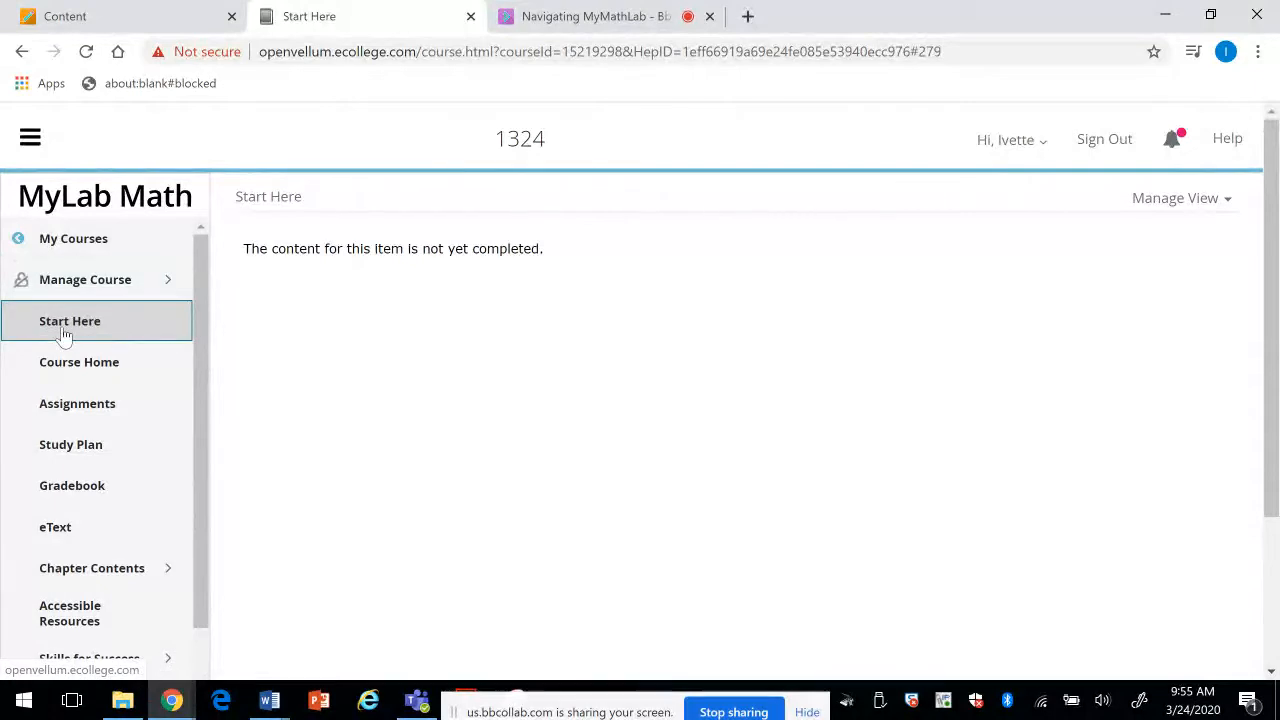
click(62, 332)
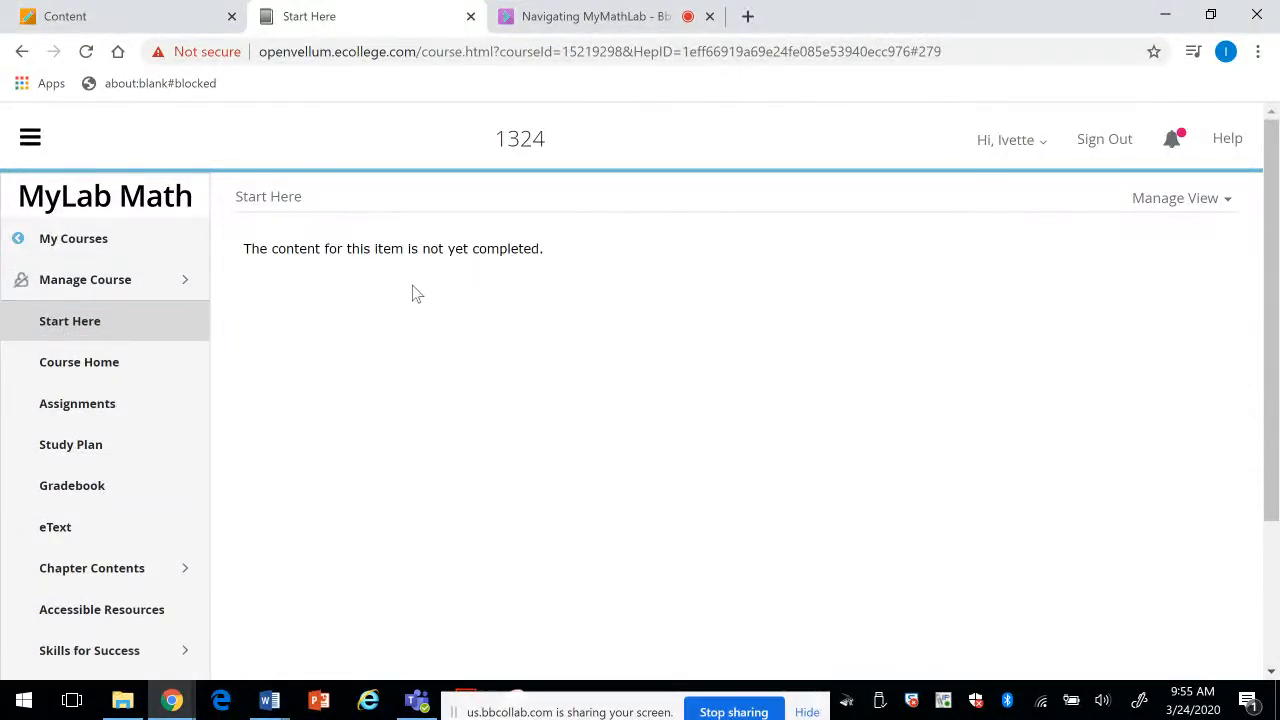
click(1190, 200)
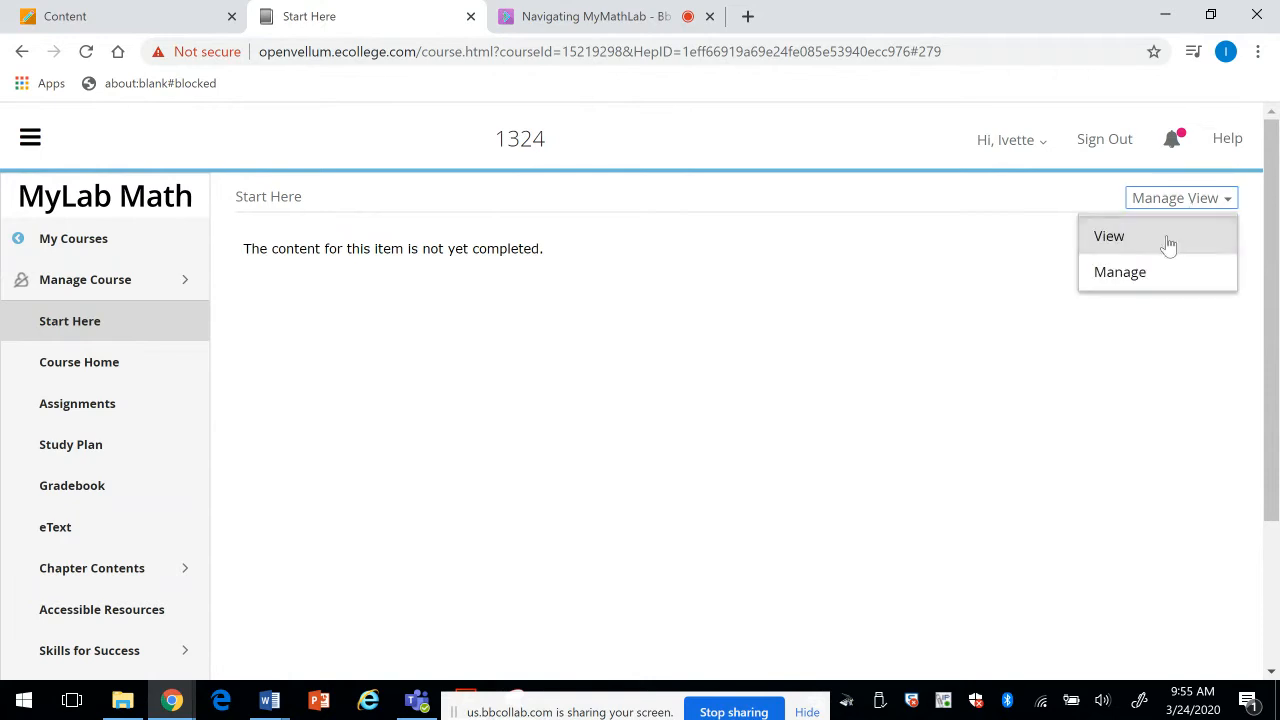
click(1134, 275)
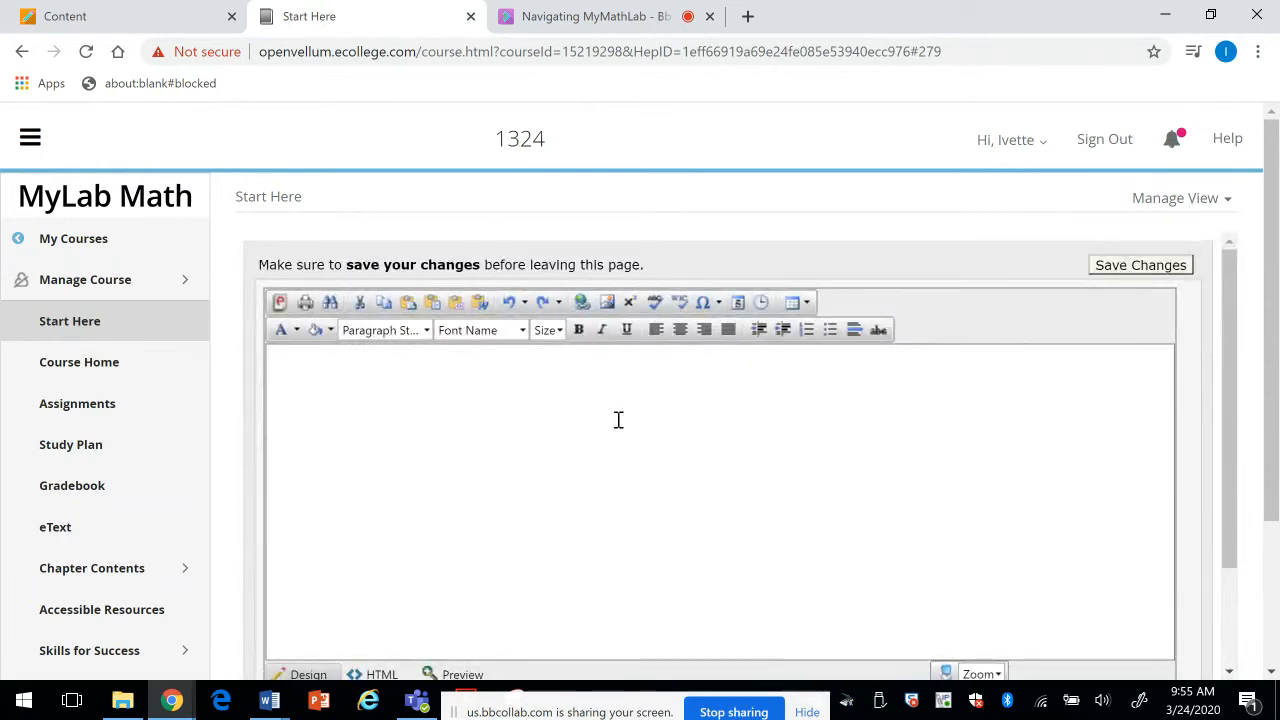
click(338, 403)
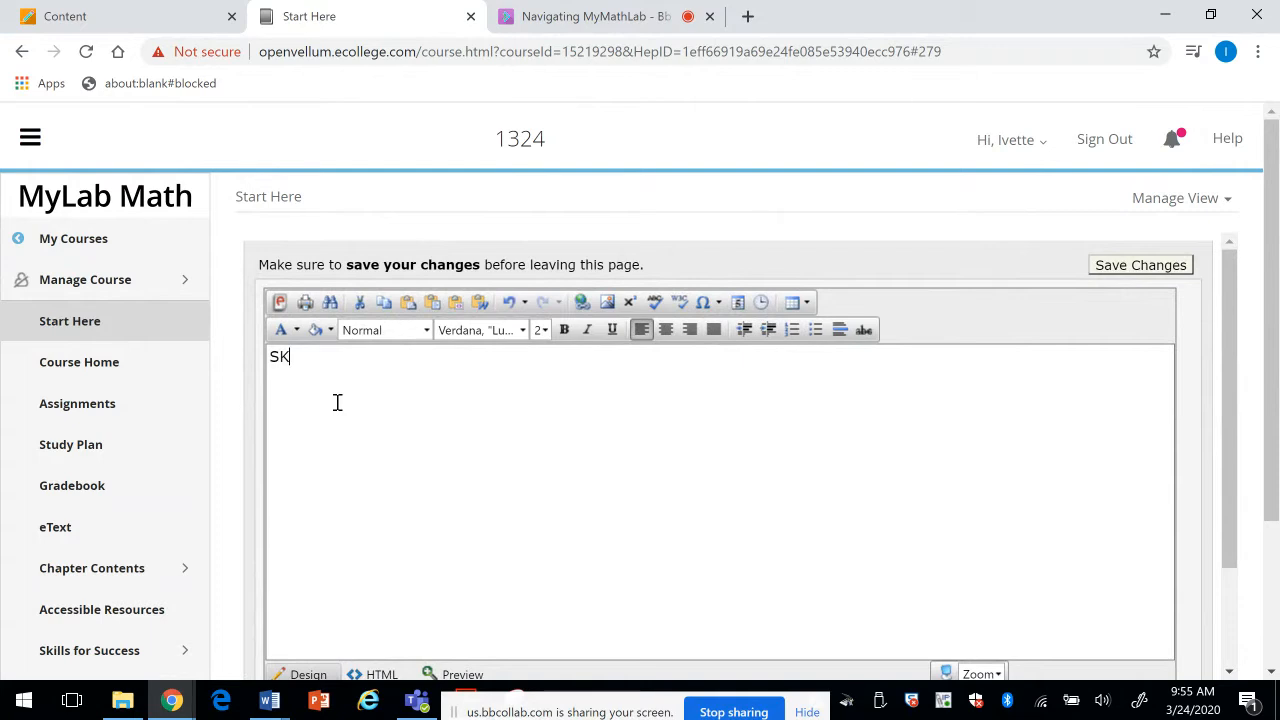
text(SKjfldsjf;ljsdkfj lkdsldsjf)
Step: Start a link to content or files on the Start Here page with the display text Student Notes
click(581, 303)
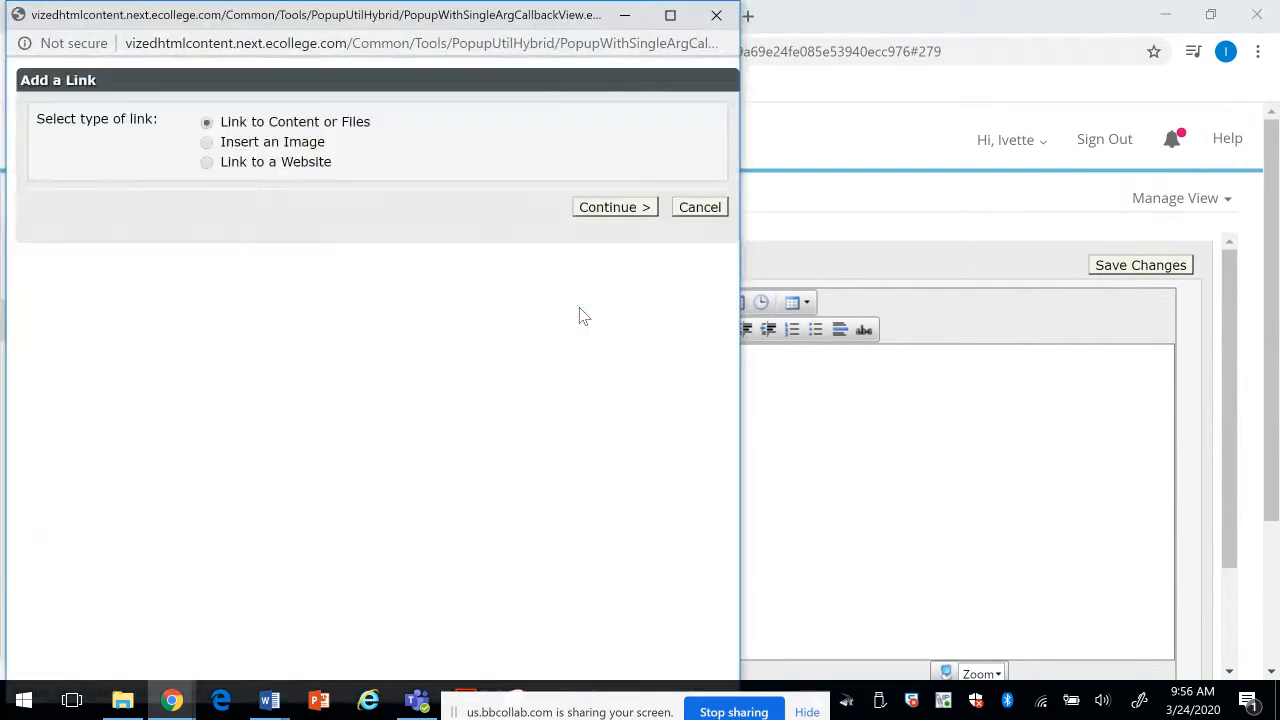
click(591, 212)
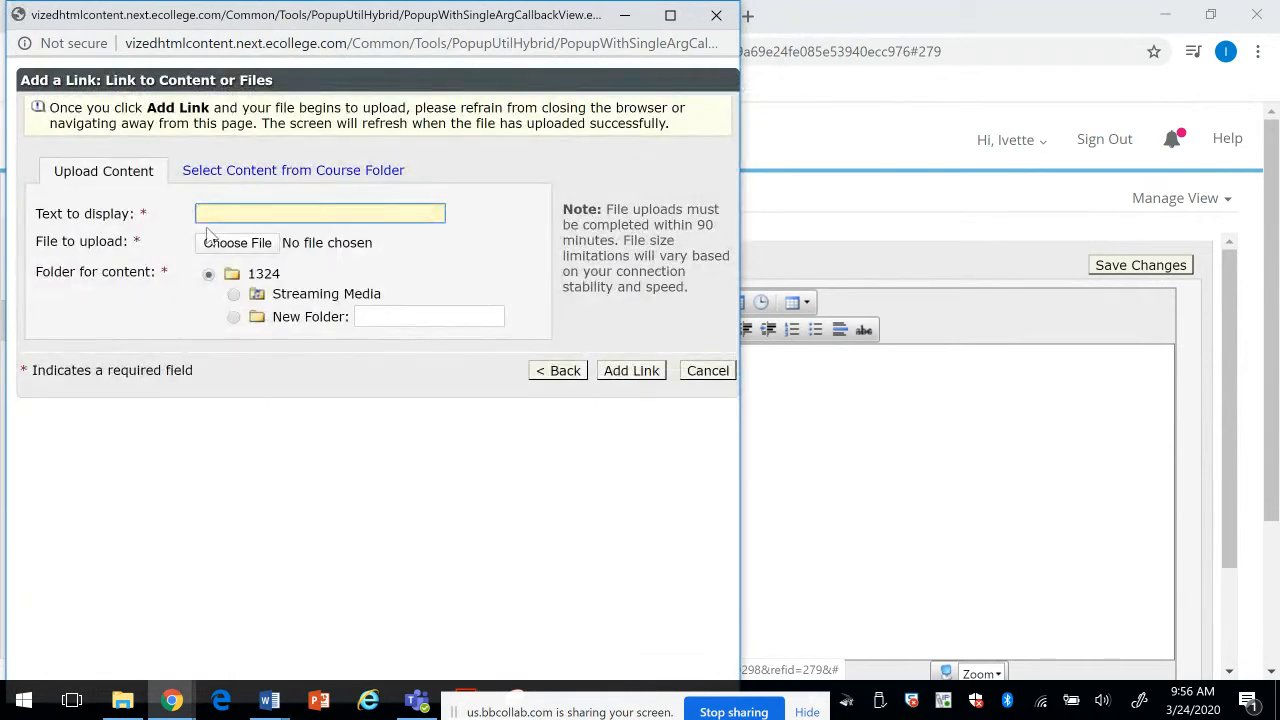
text(S)
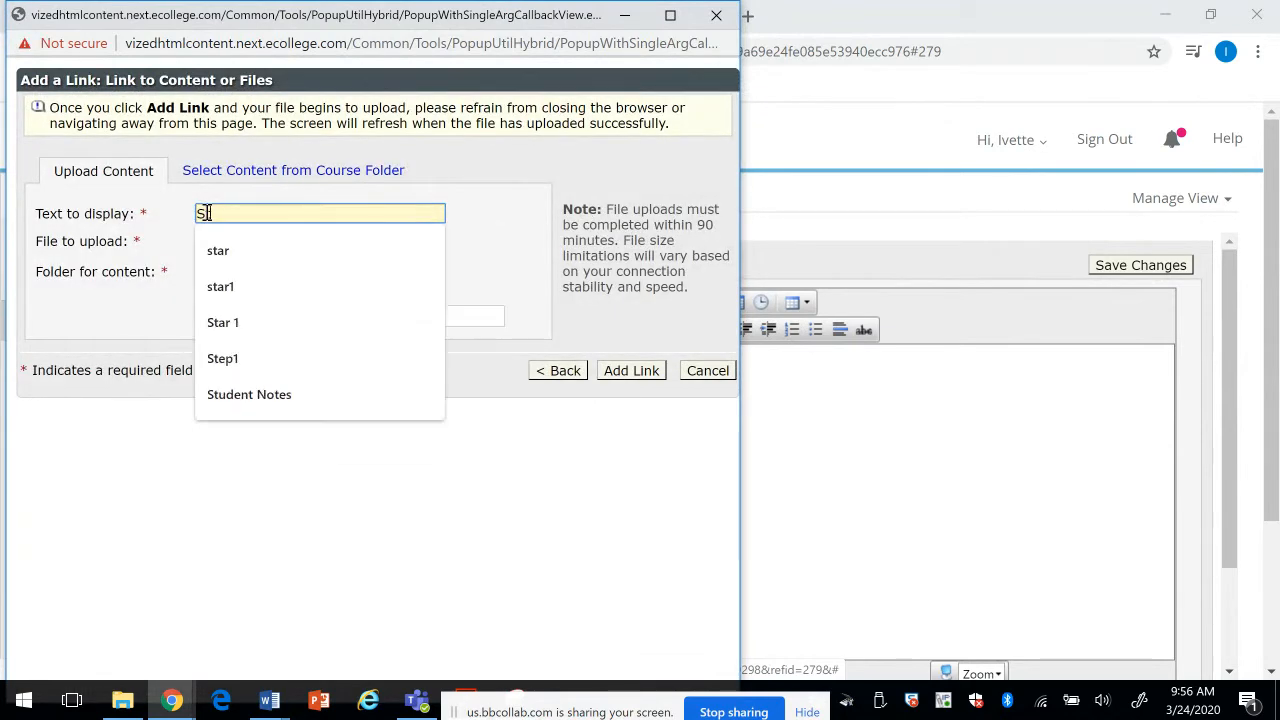
text(tudent Notes)
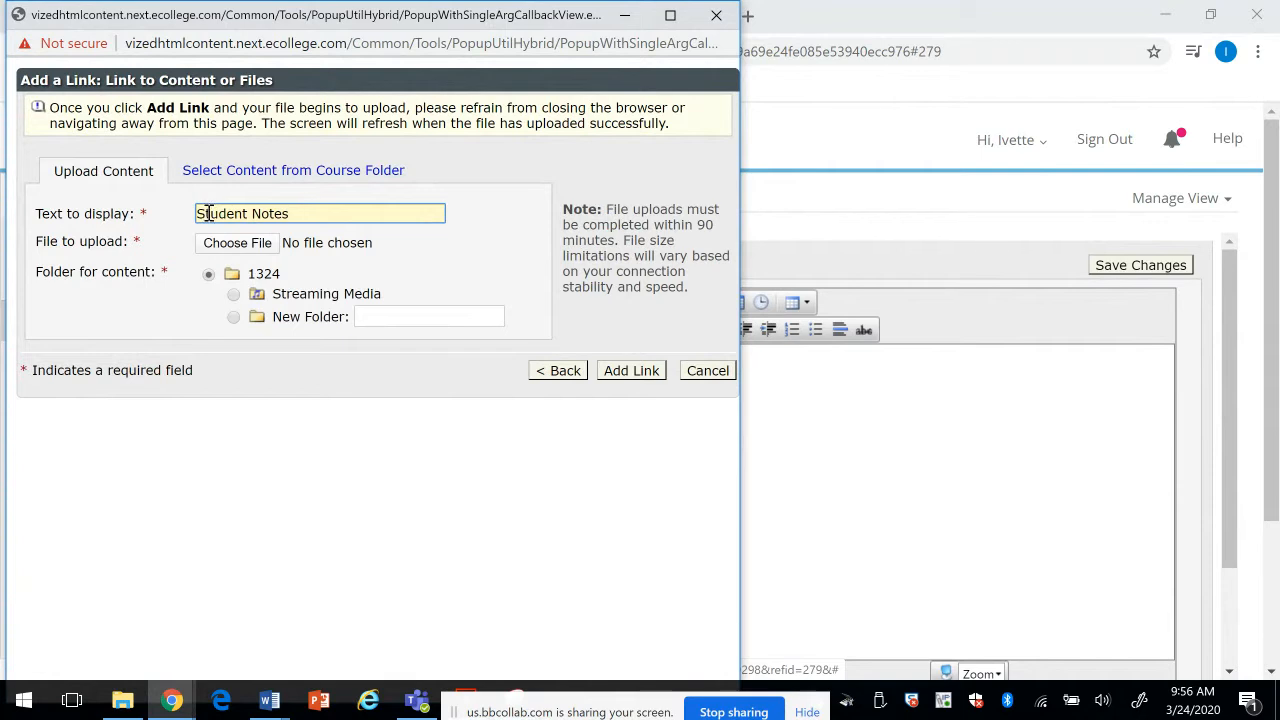
Step: Choose "Class calendar - Math 1314-W19" from the 1314 folder on drive E as the file to upload and add the link
click(224, 245)
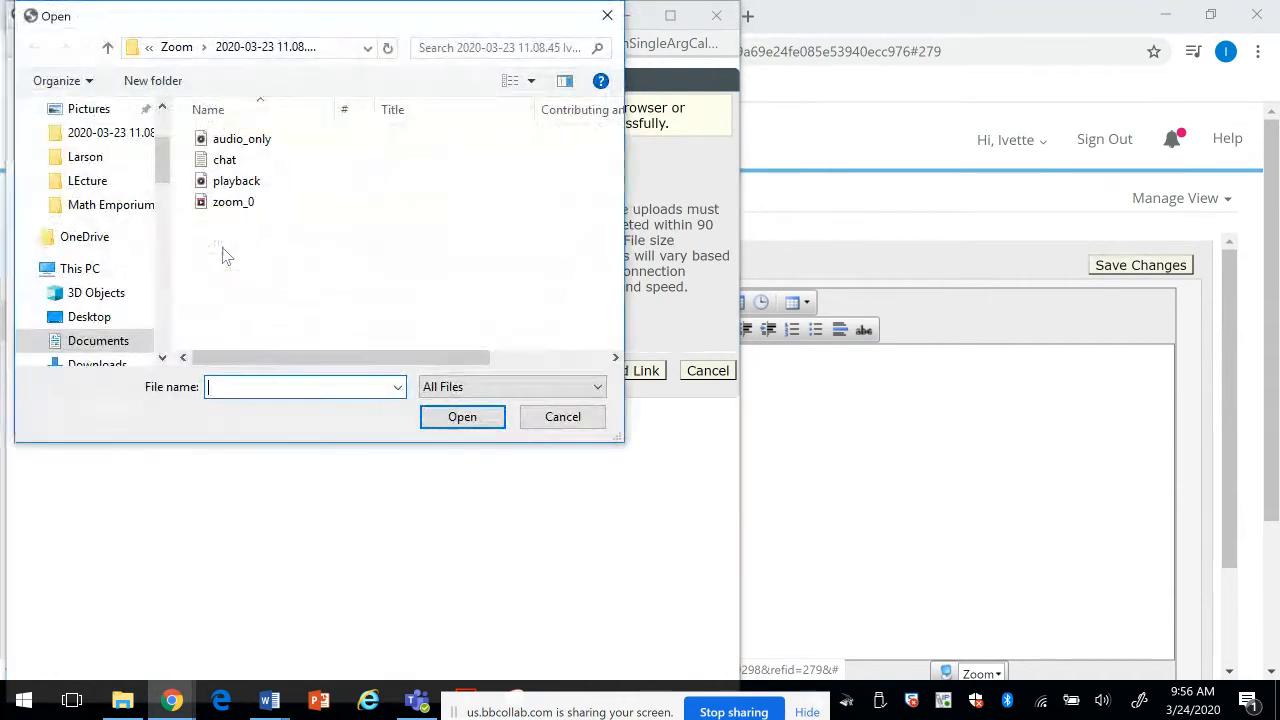
drag(157, 171, 159, 223)
click(100, 190)
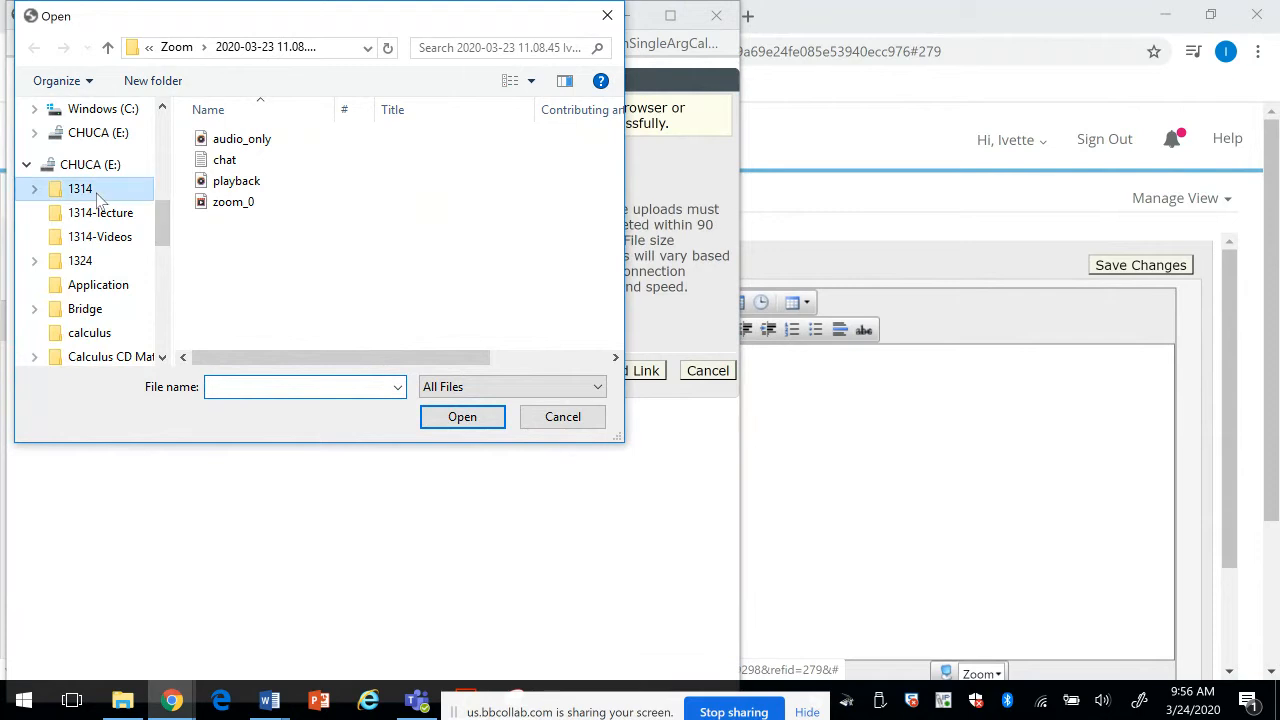
click(264, 310)
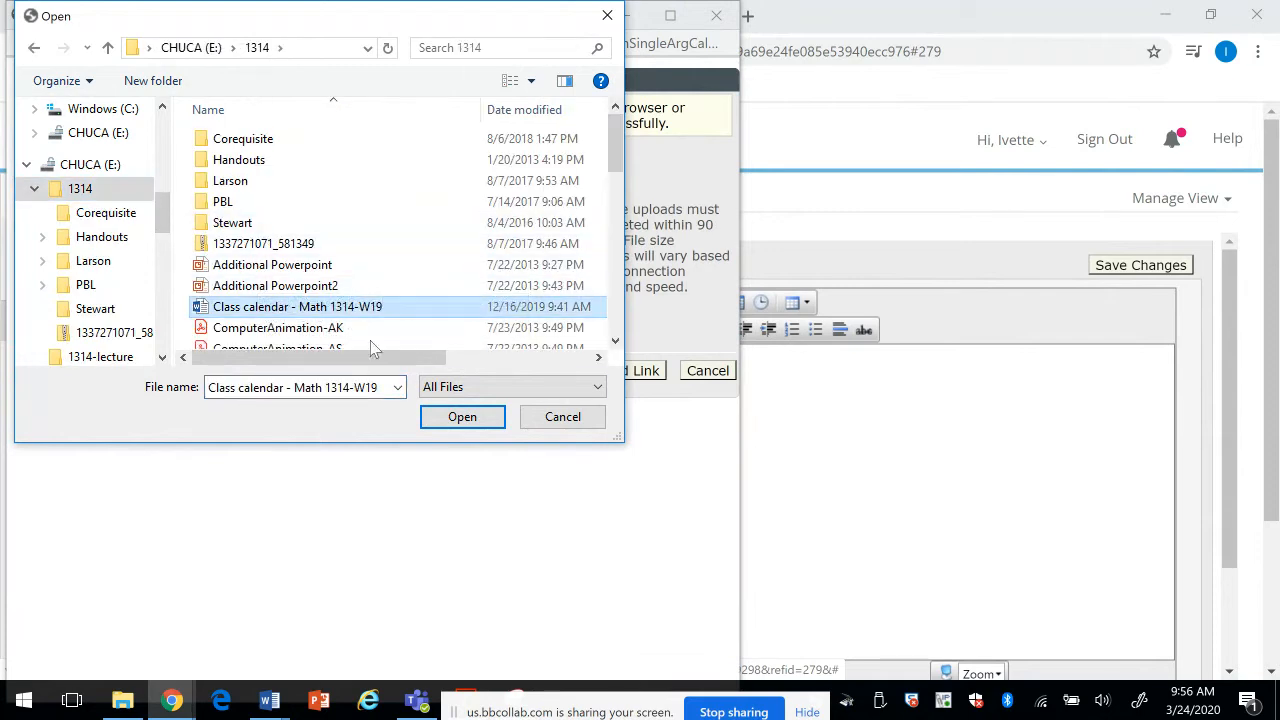
click(462, 416)
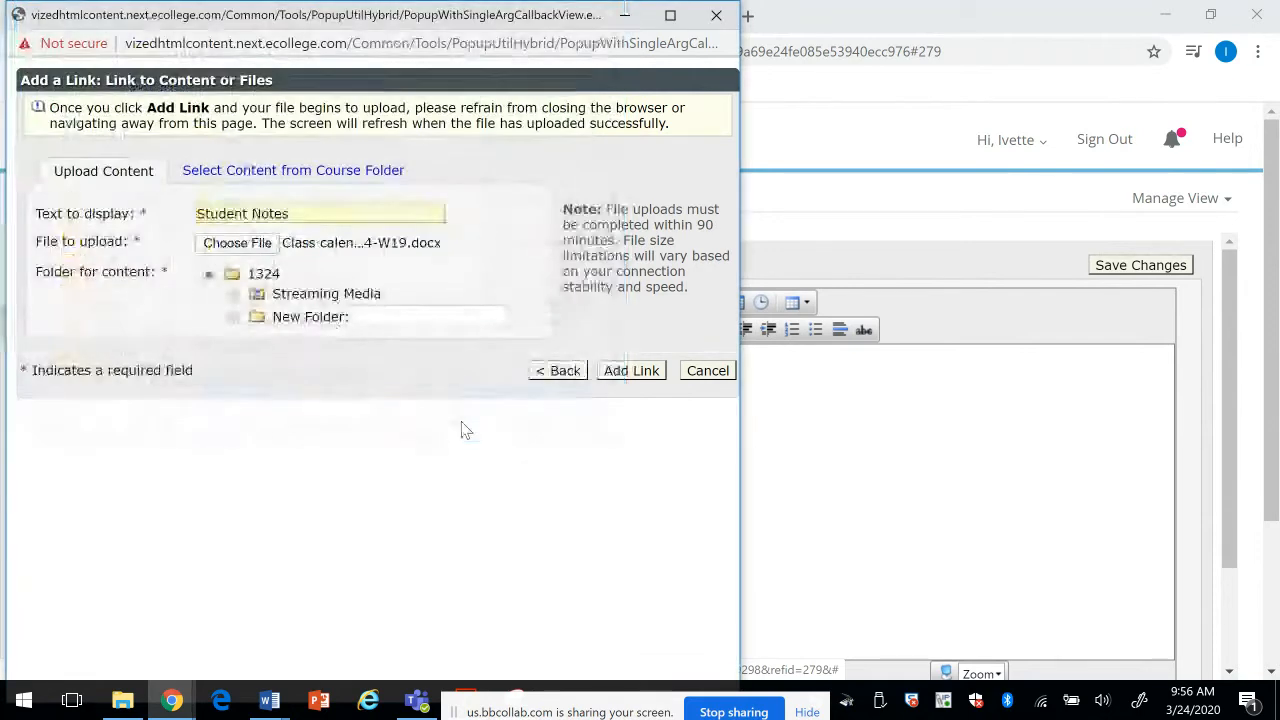
click(628, 371)
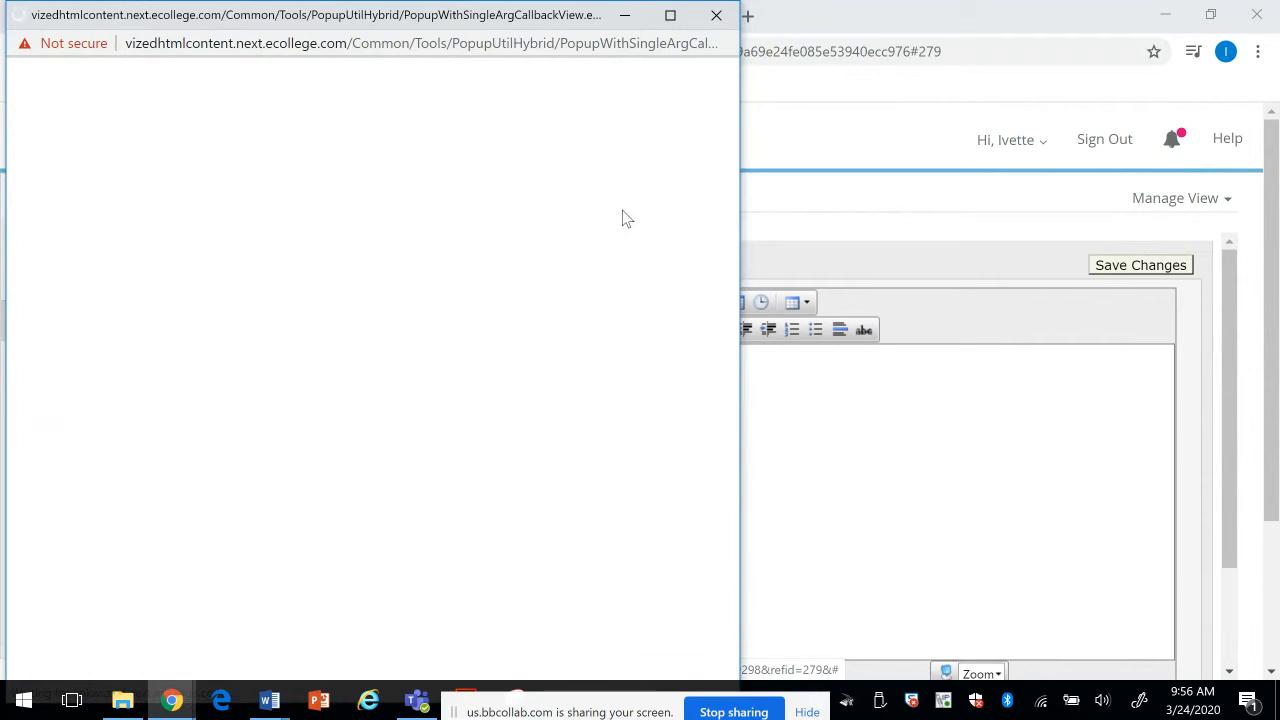
click(640, 22)
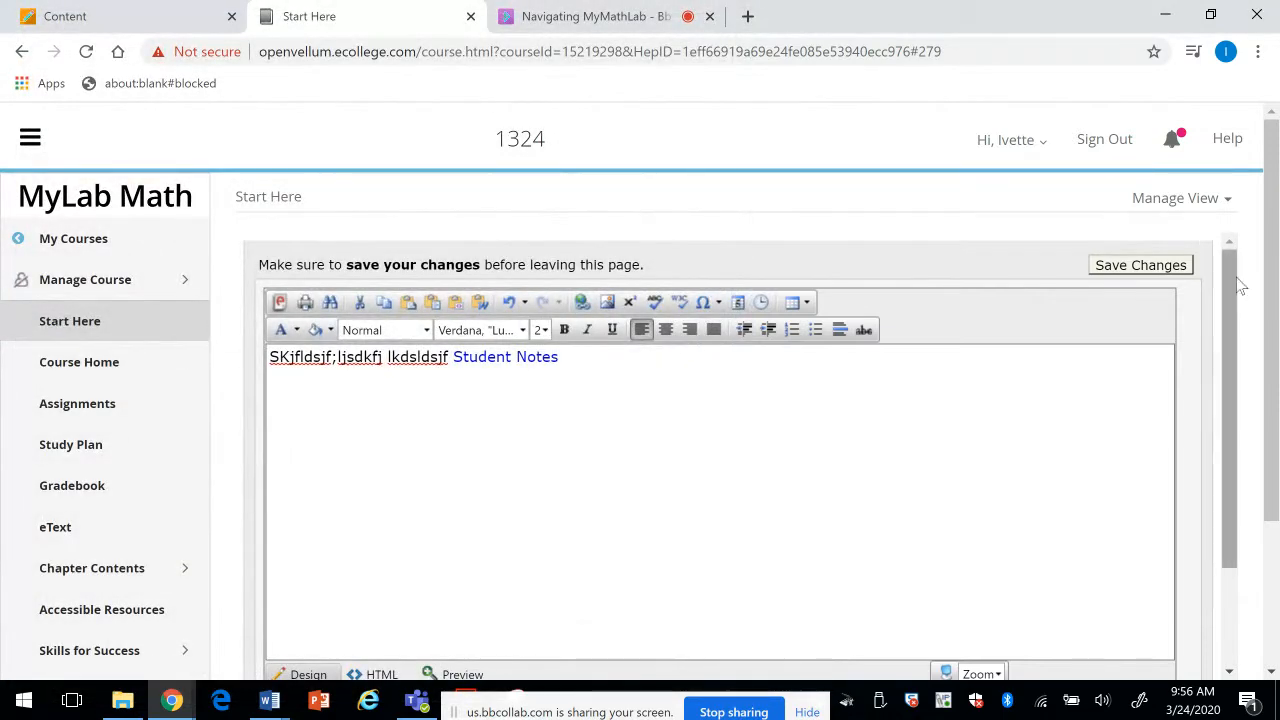
Step: Save the changes to the Start Here page and switch it to View mode
drag(1236, 295, 1246, 500)
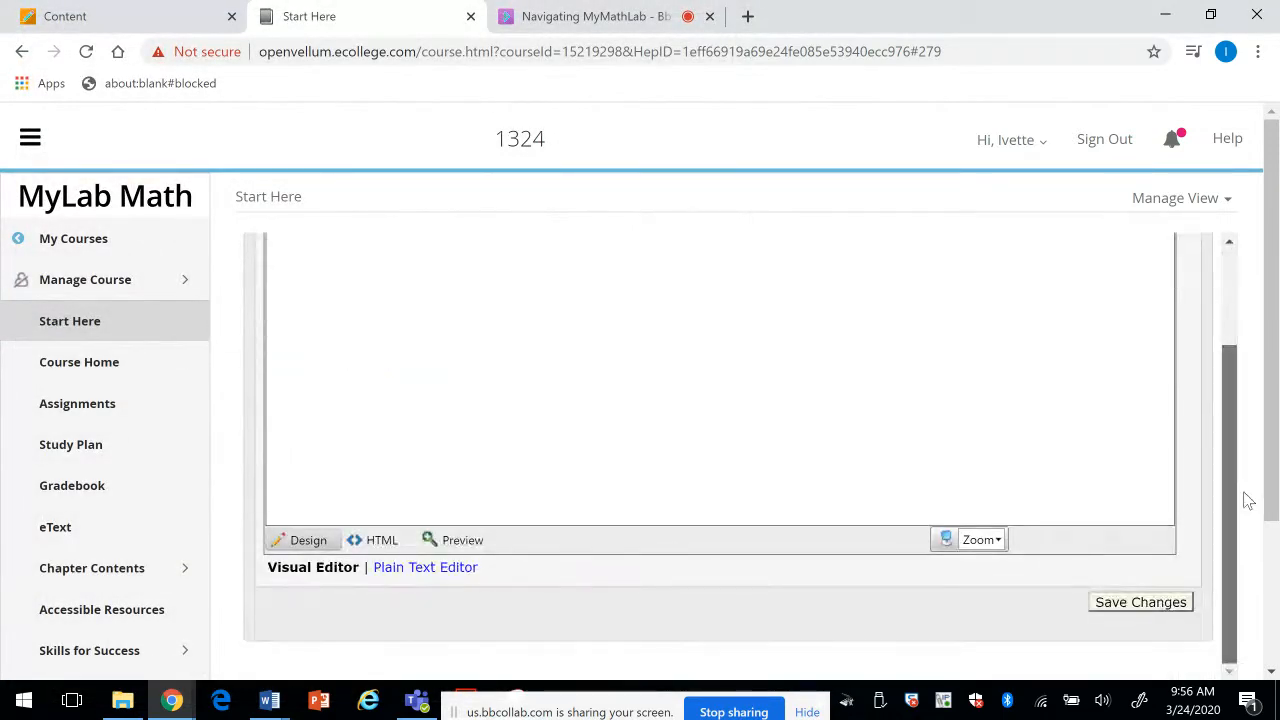
click(1133, 610)
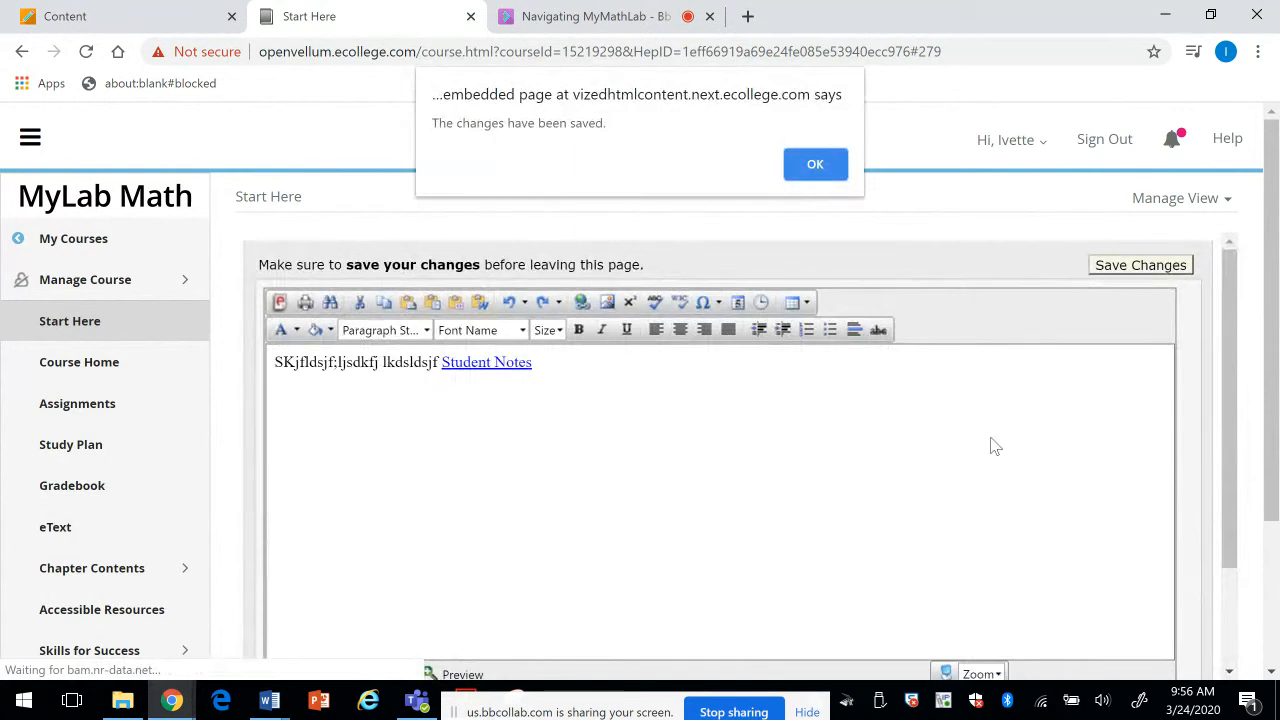
click(810, 170)
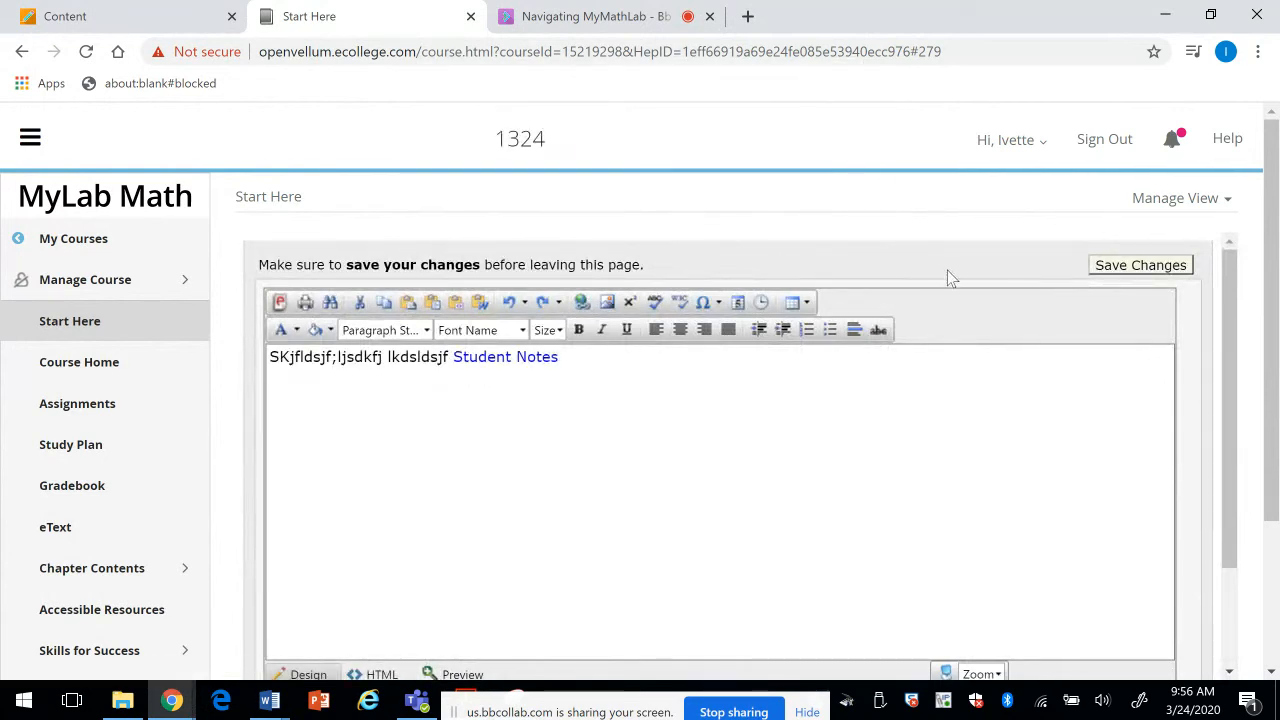
click(1206, 204)
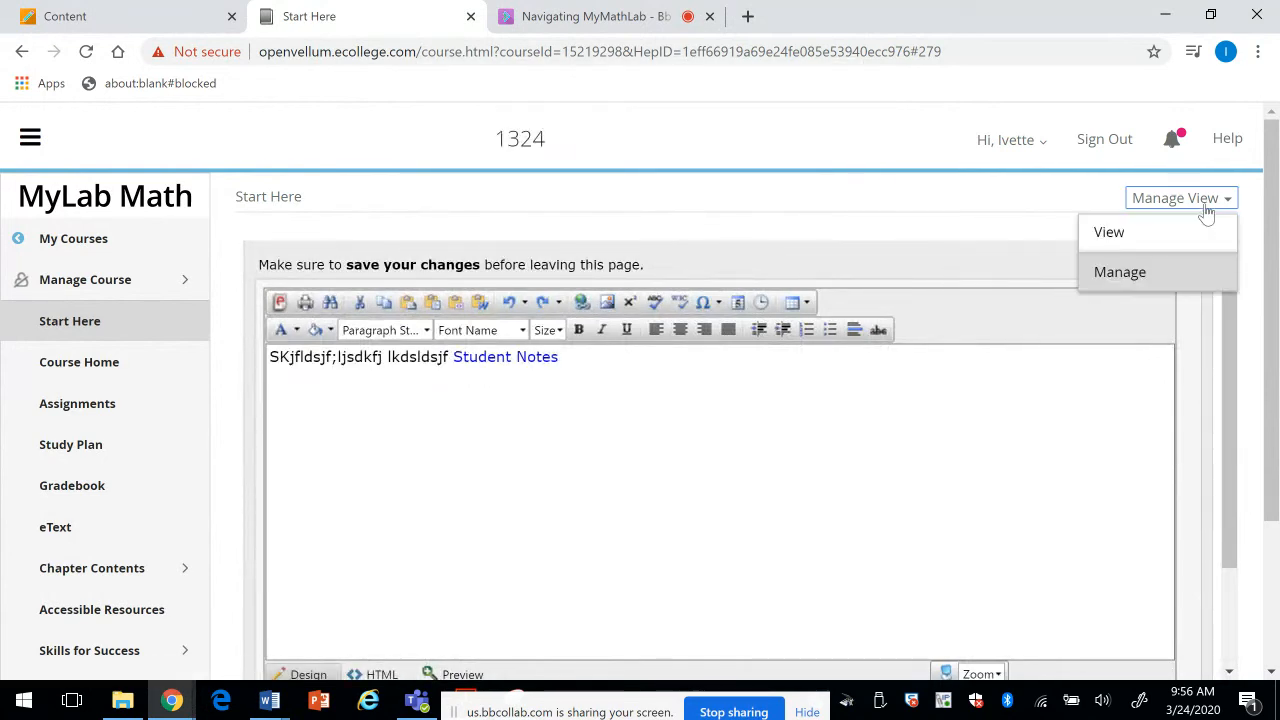
click(1103, 240)
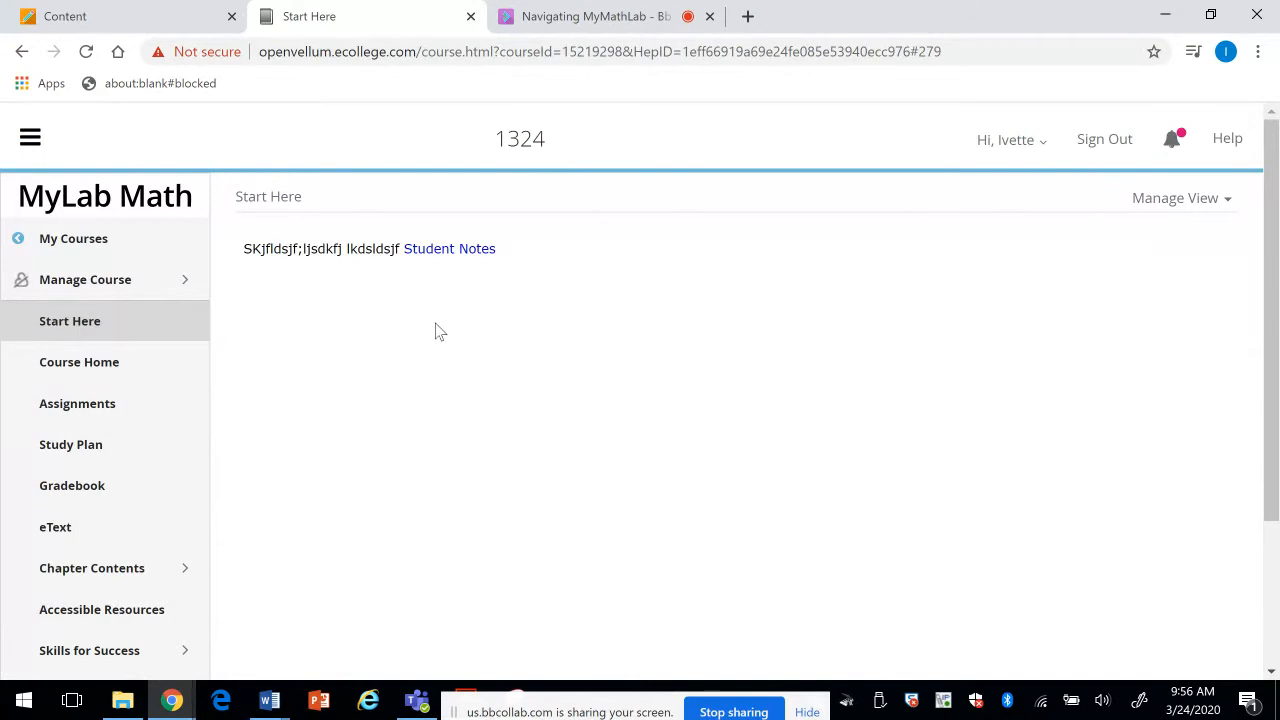
Step: Open the Student Notes link to check the downloaded class calendar, close the Word documents and return to the course menu
click(423, 258)
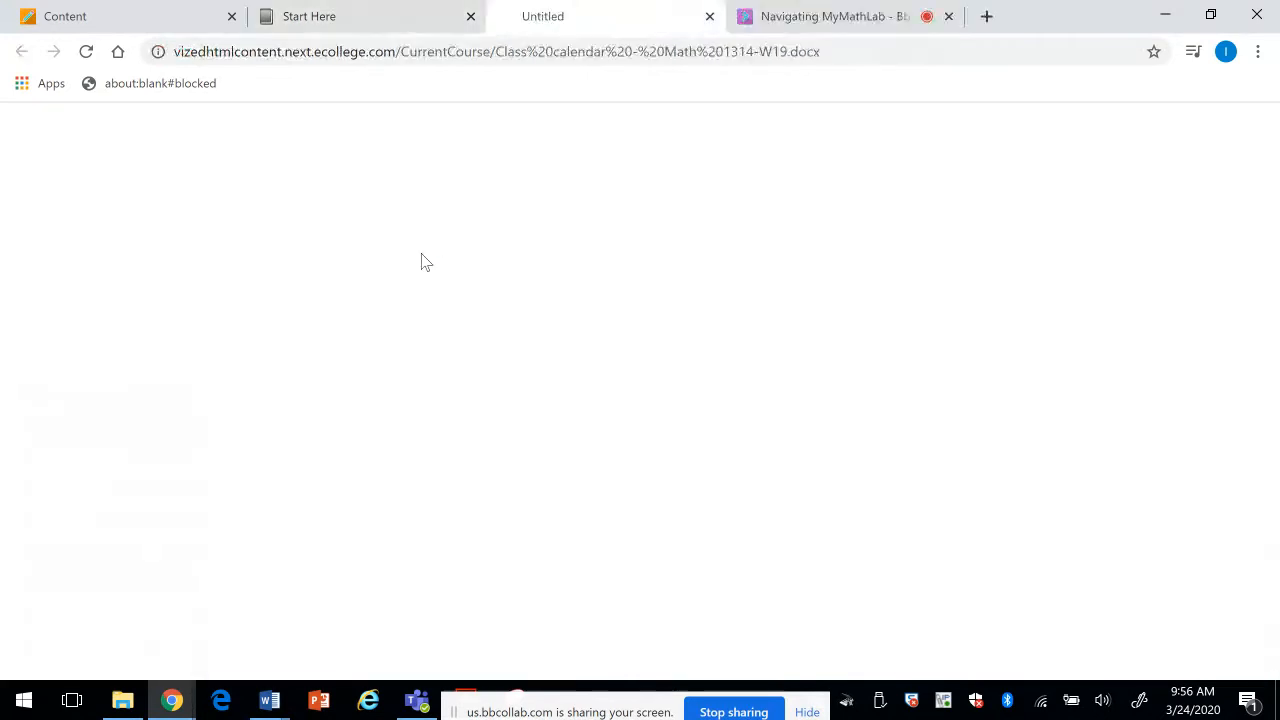
click(60, 655)
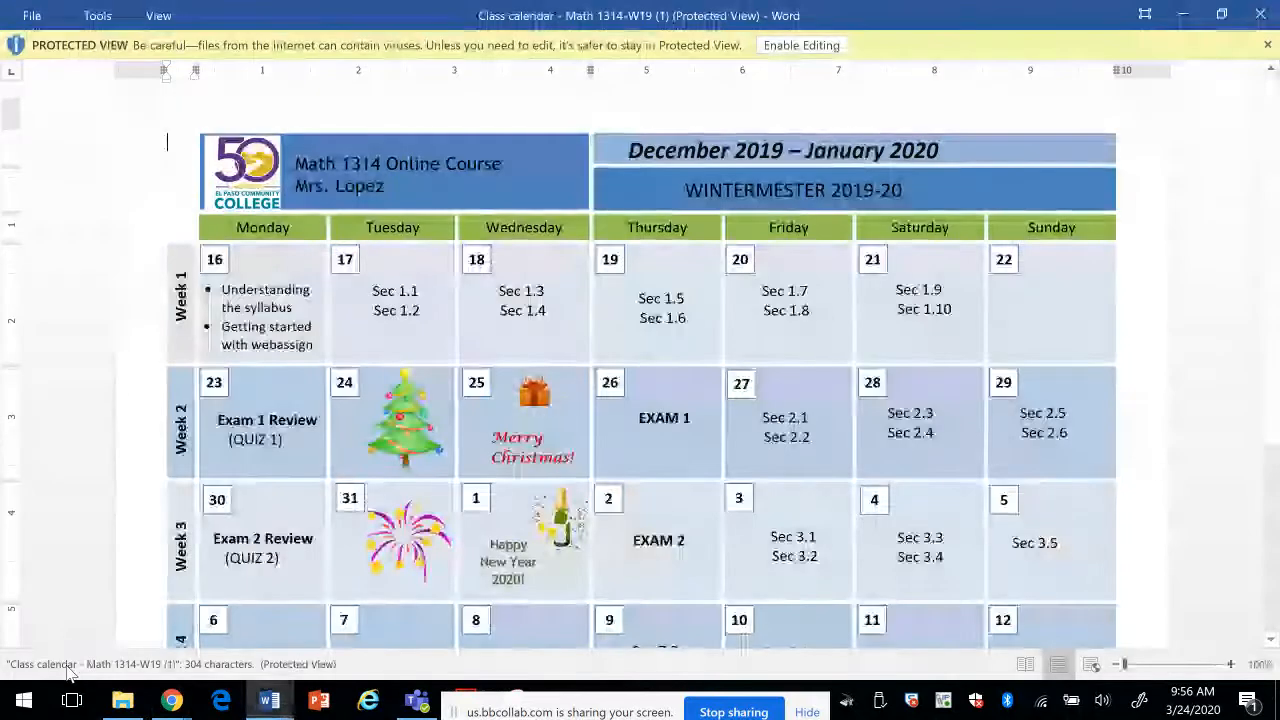
click(1222, 12)
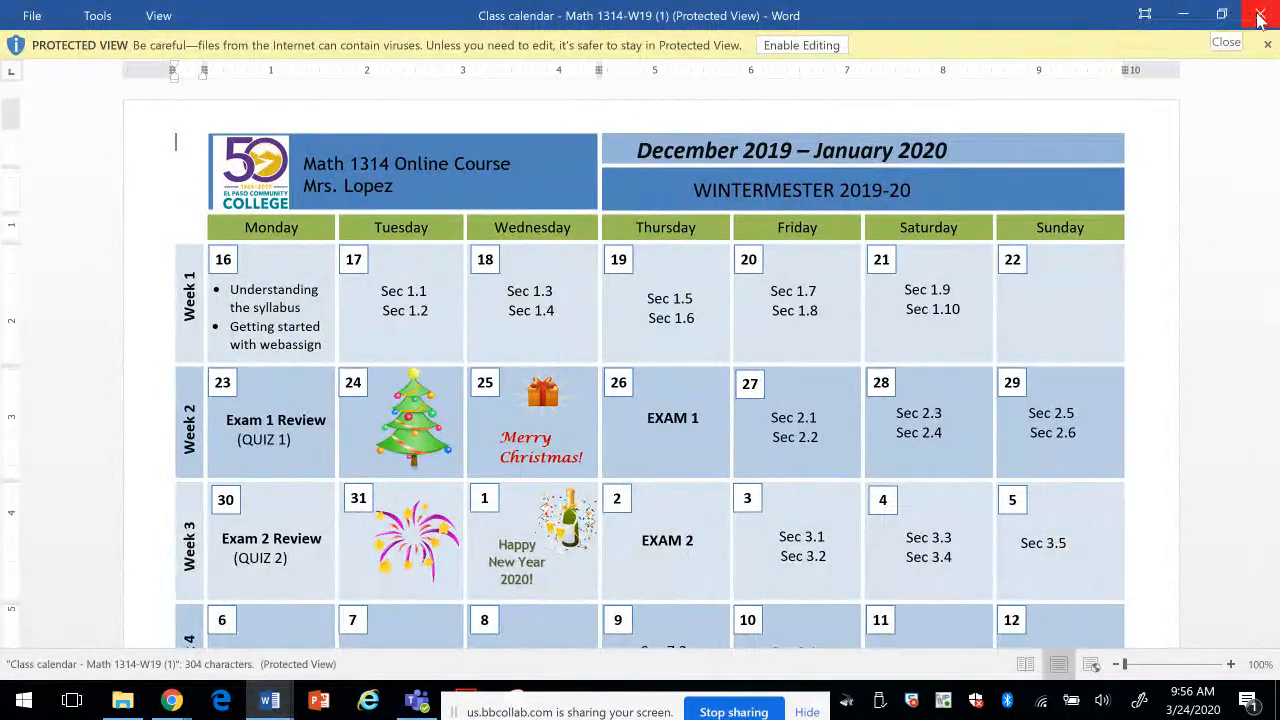
click(1183, 14)
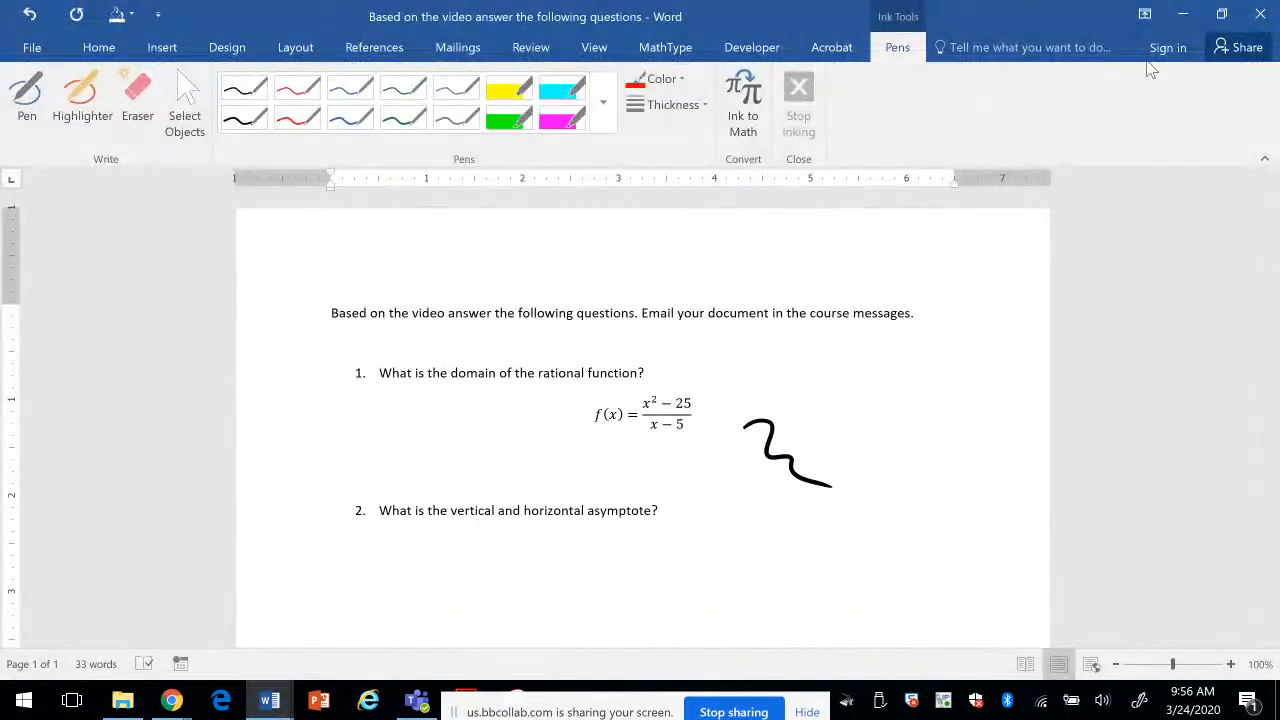
click(1260, 14)
click(636, 400)
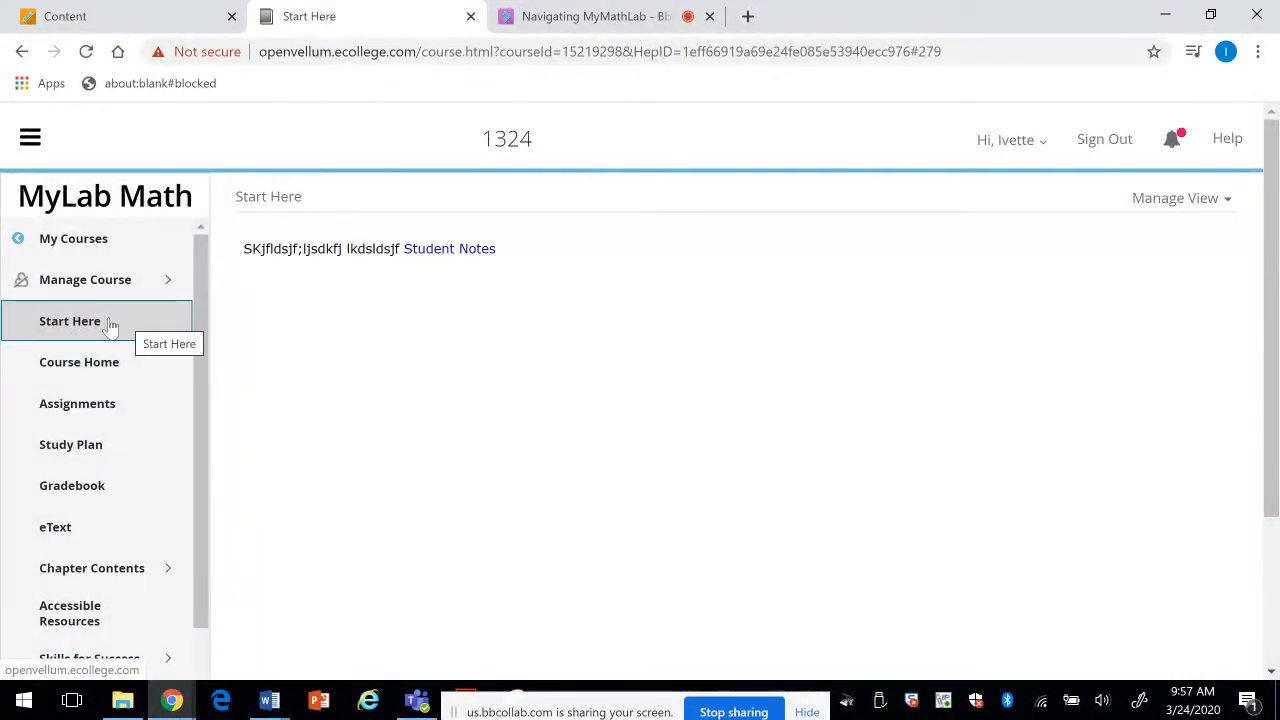
drag(201, 352, 201, 398)
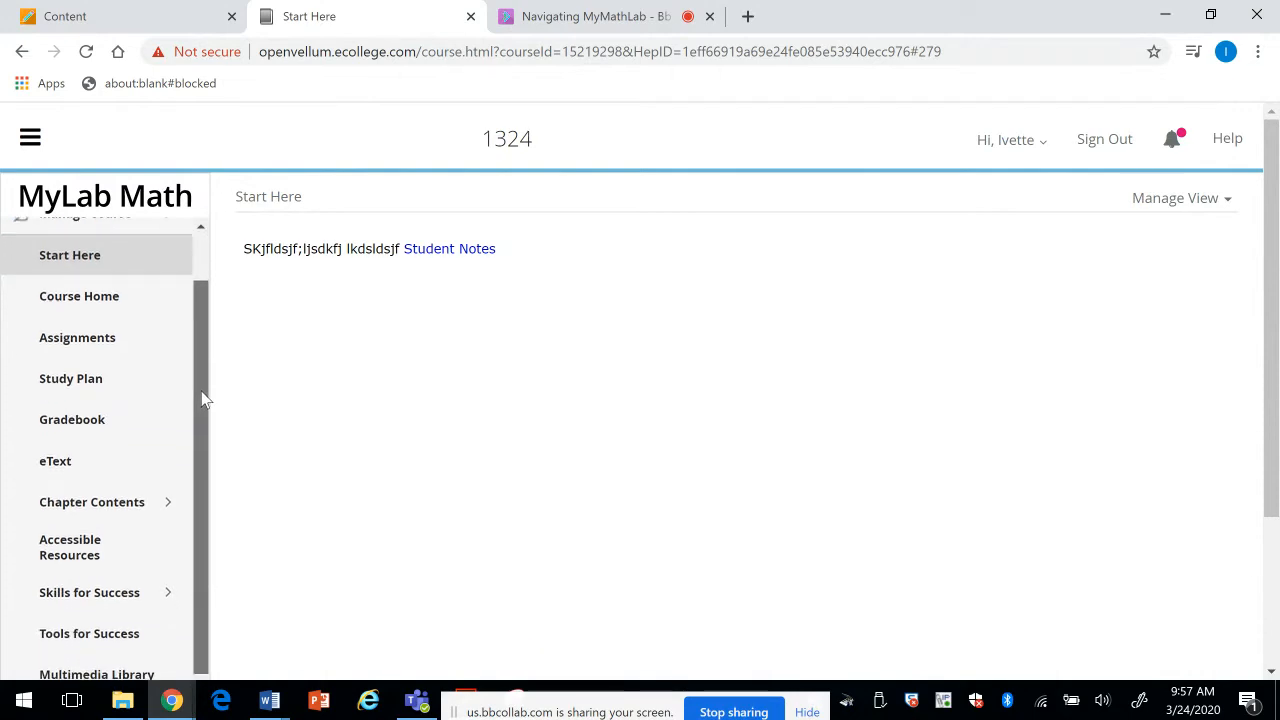
Step: Open the Assignments page and view its Homework and Tests content
click(84, 345)
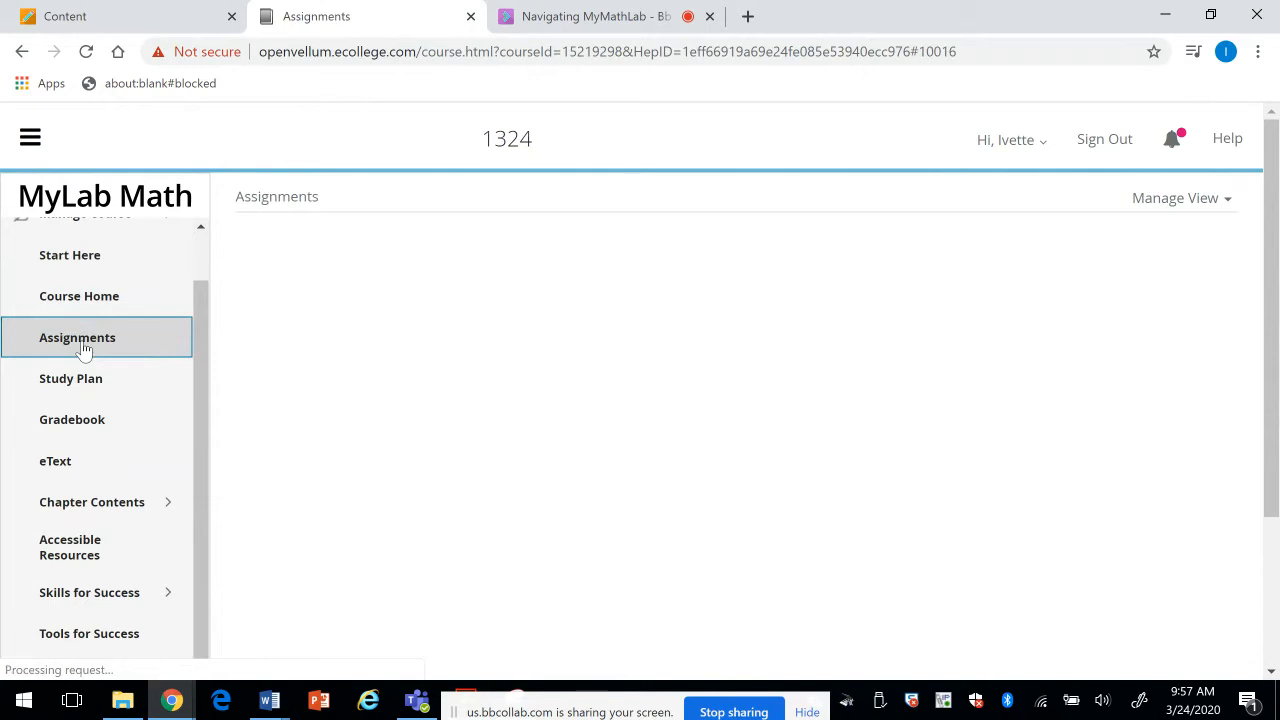
drag(428, 437, 438, 416)
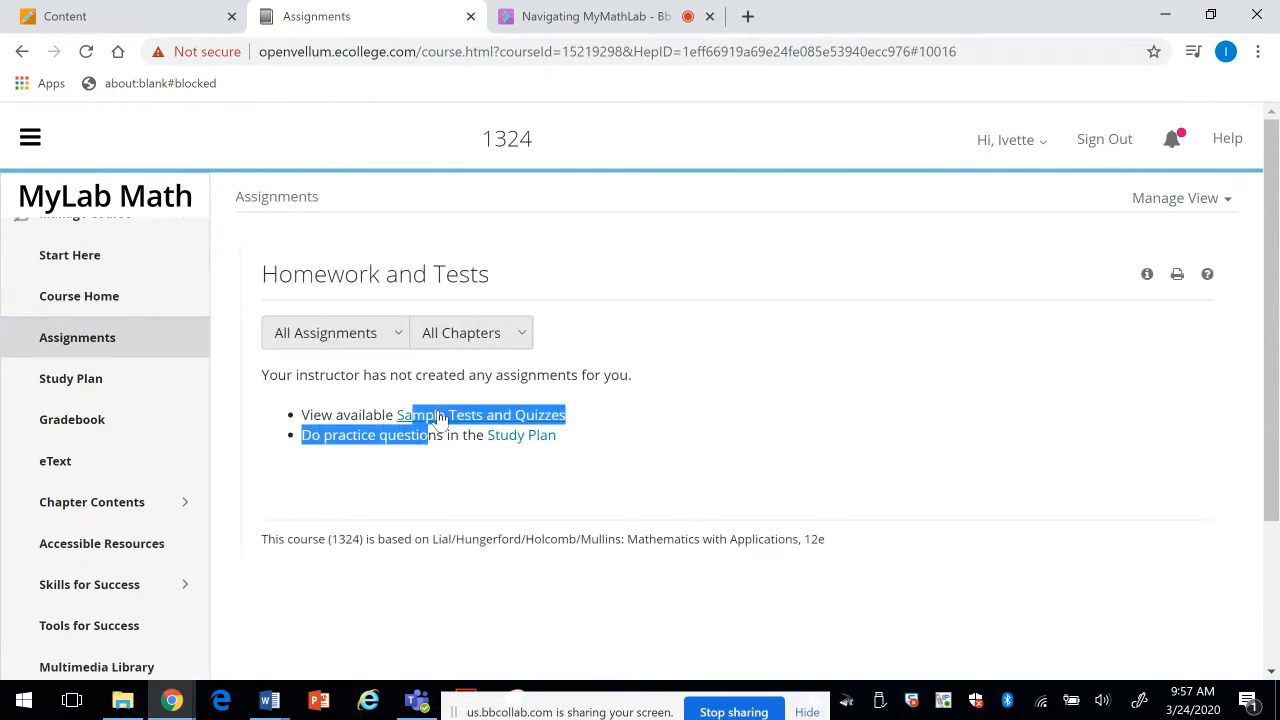
click(614, 465)
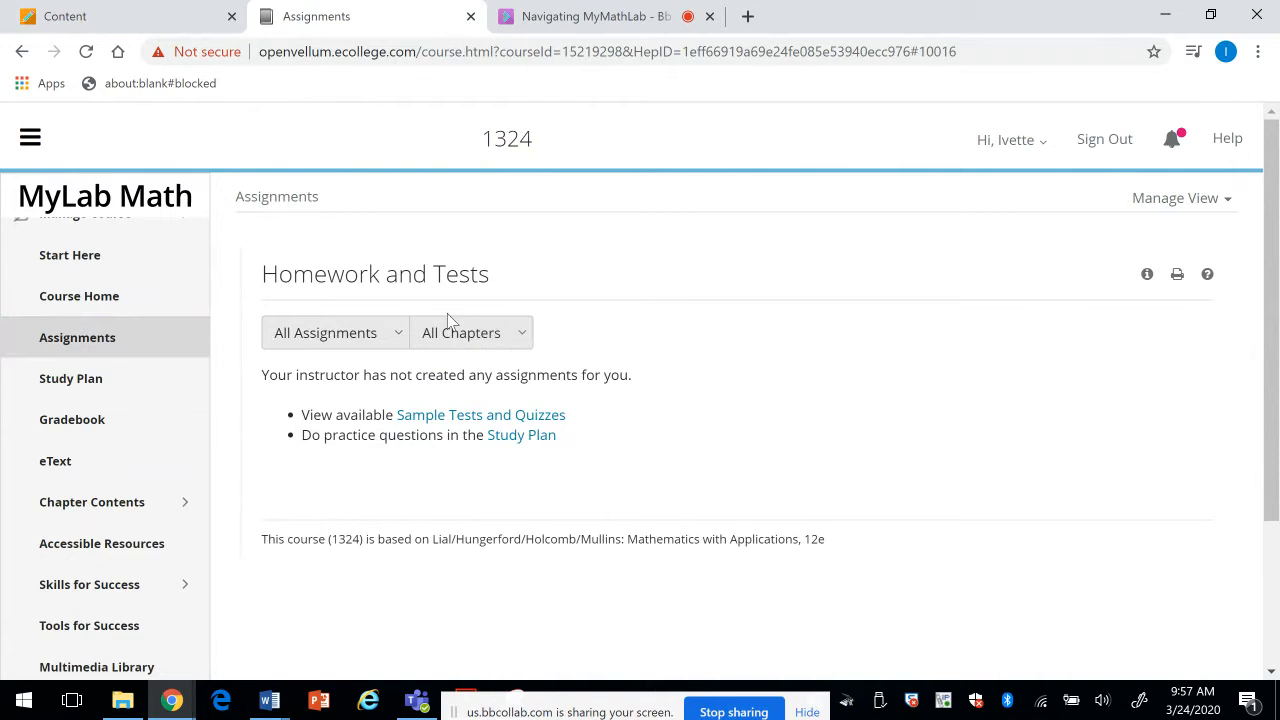
Step: Open the Study Plan, list all chapters, expand Chapter 6 and view section 6.1 Systems of Two Linear Equations in Two Variables
click(90, 390)
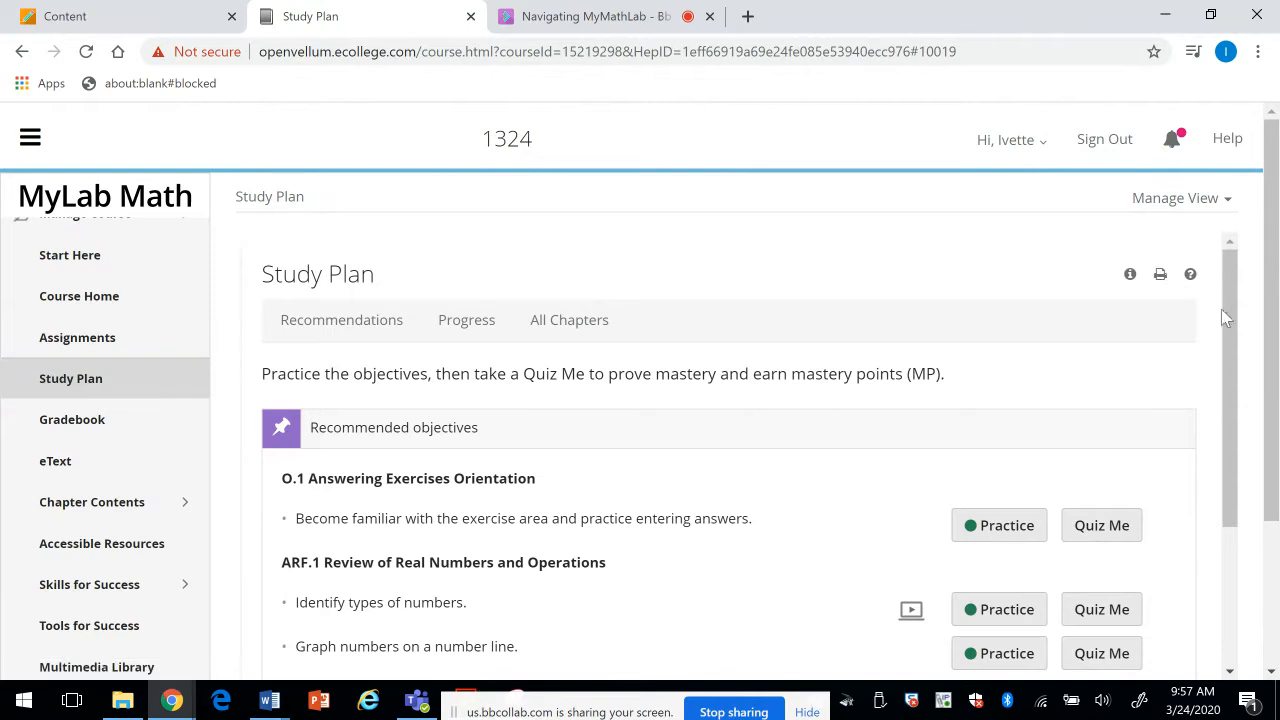
drag(1270, 347, 1272, 437)
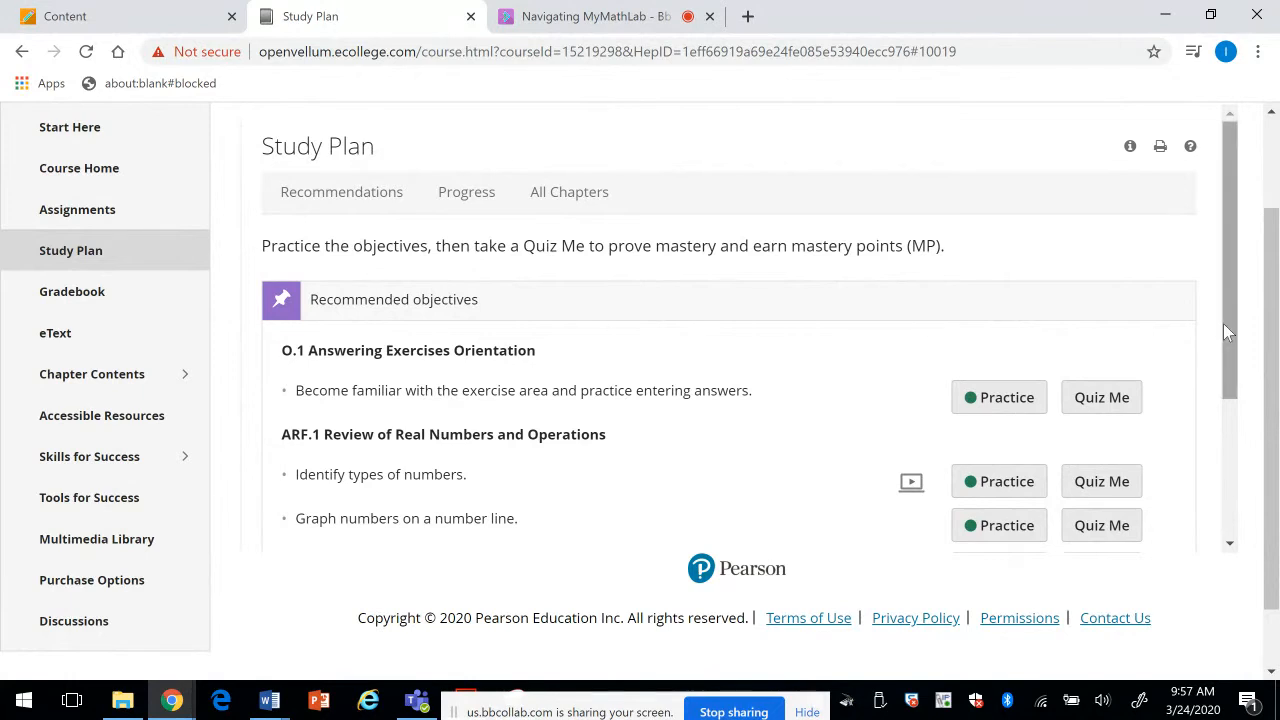
mouse_move(1228, 332)
mouse_down()
mouse_move(1226, 523)
mouse_move(1209, 327)
mouse_up()
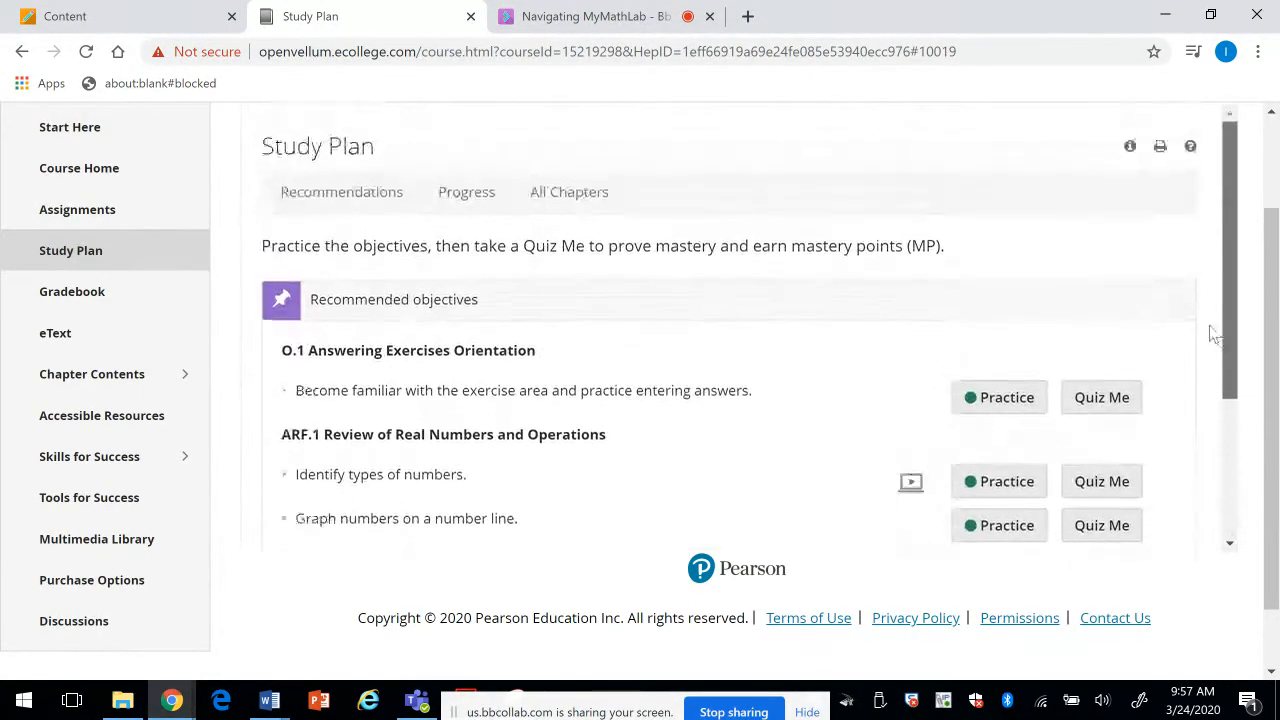
click(567, 207)
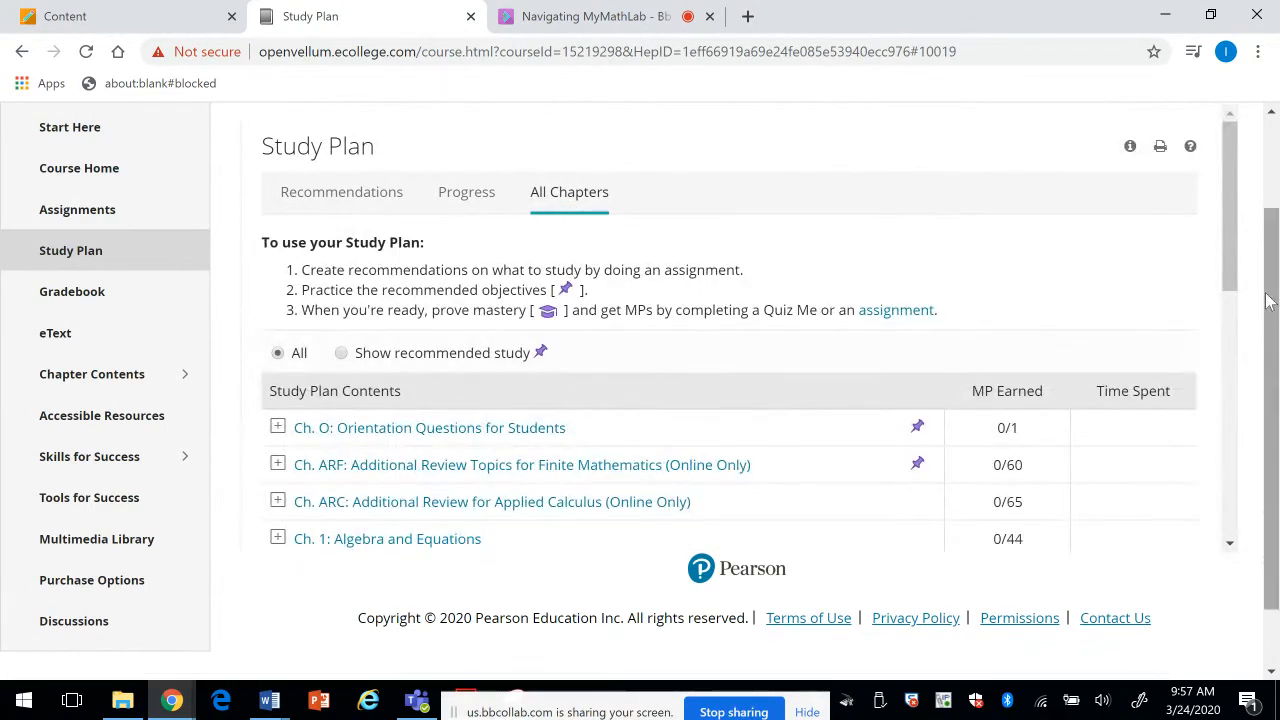
drag(1230, 282, 1230, 420)
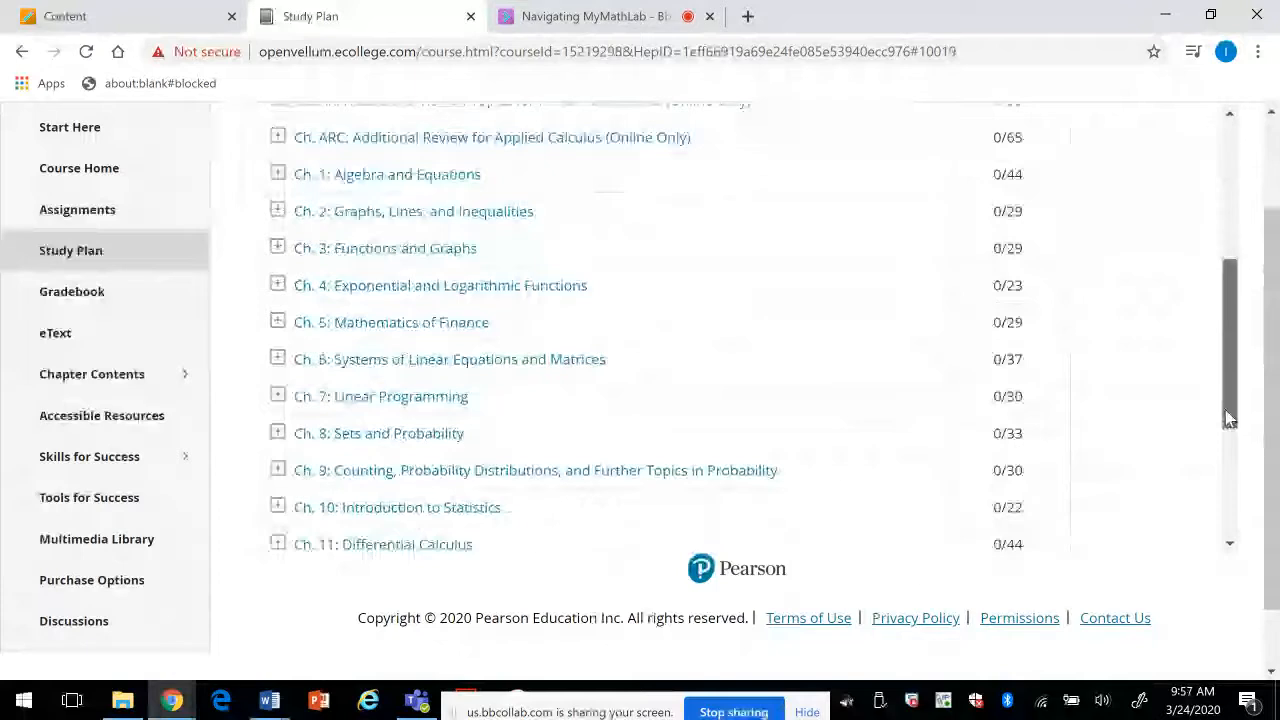
click(278, 347)
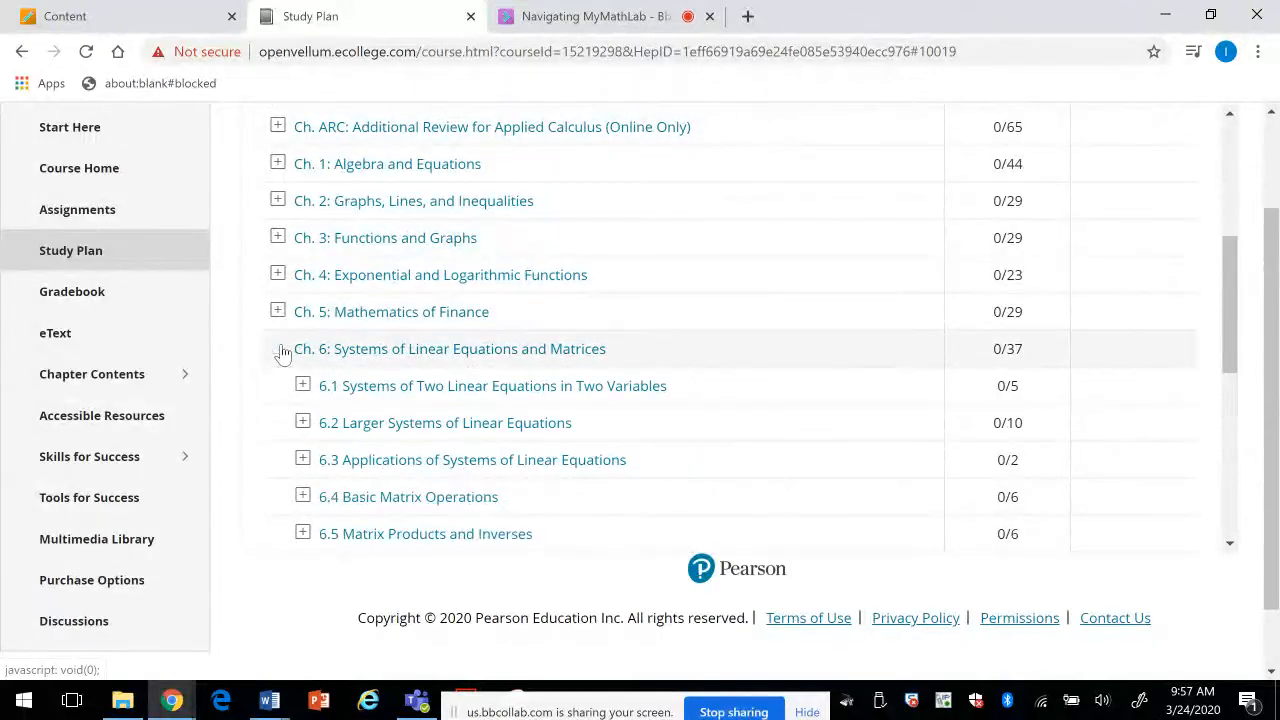
click(375, 390)
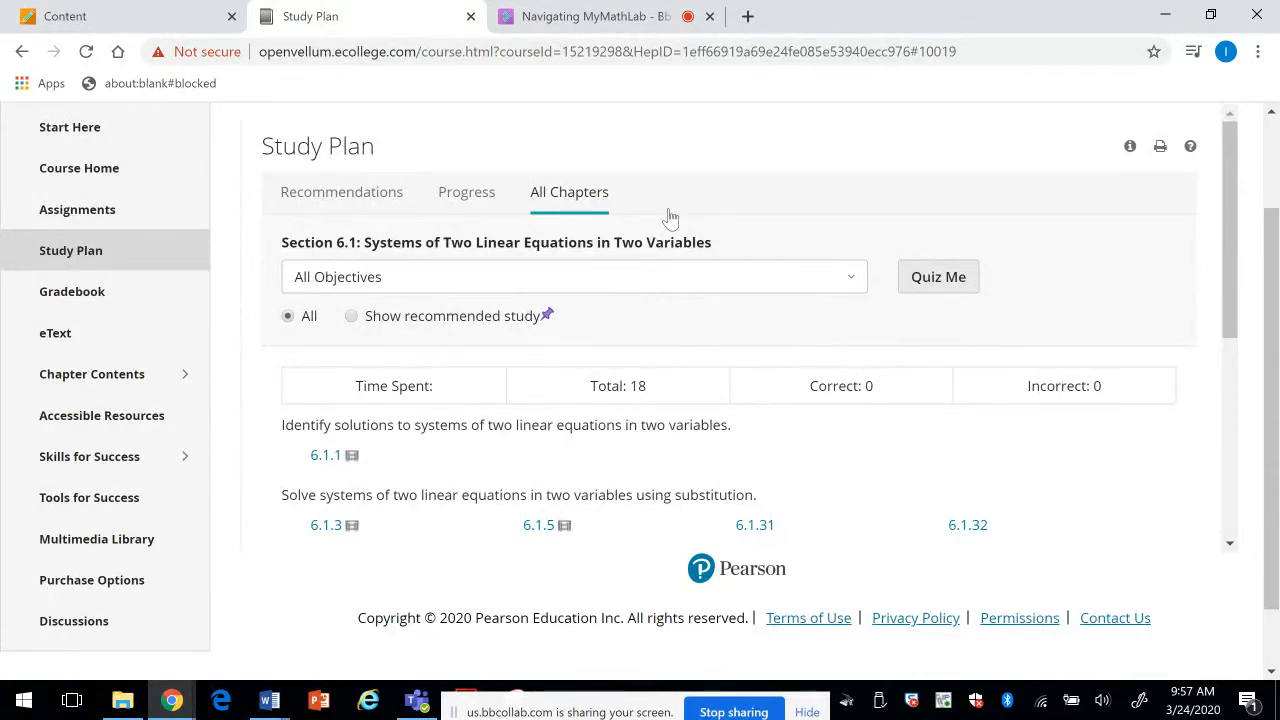
Step: View the Gradebook results, and open the course's eText from the eText page
click(85, 296)
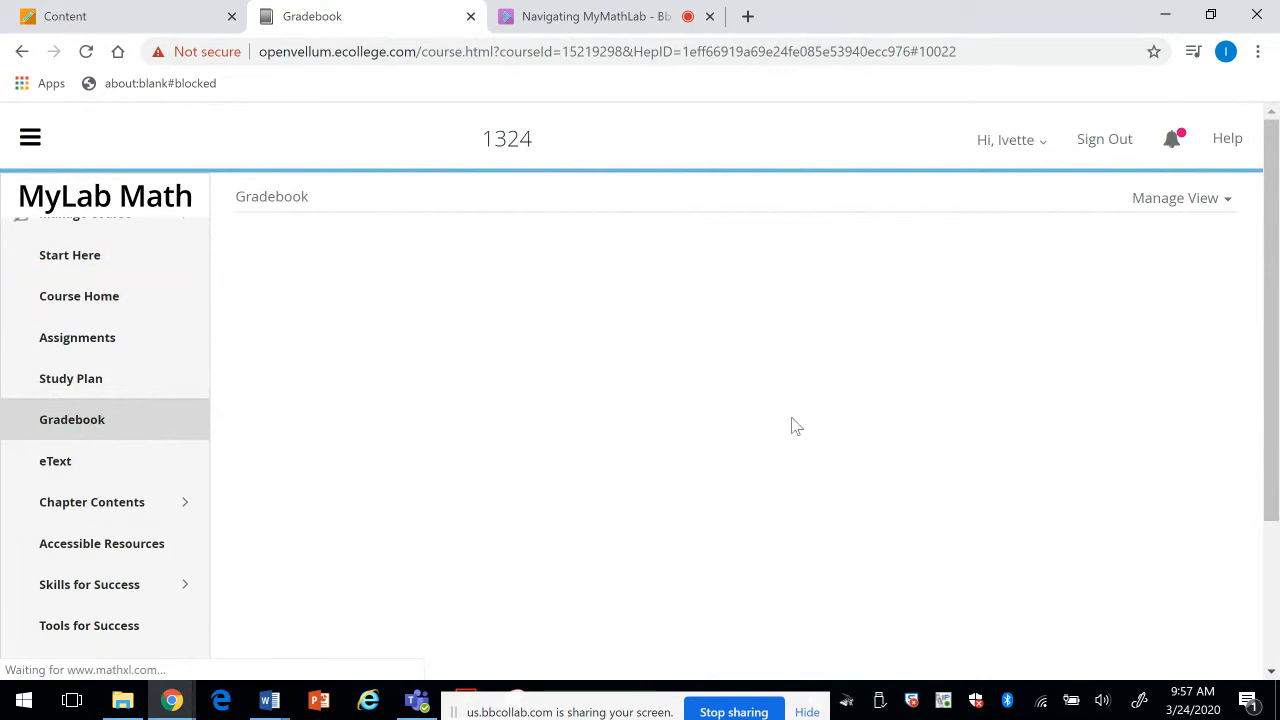
scroll(1229, 313, down, 2)
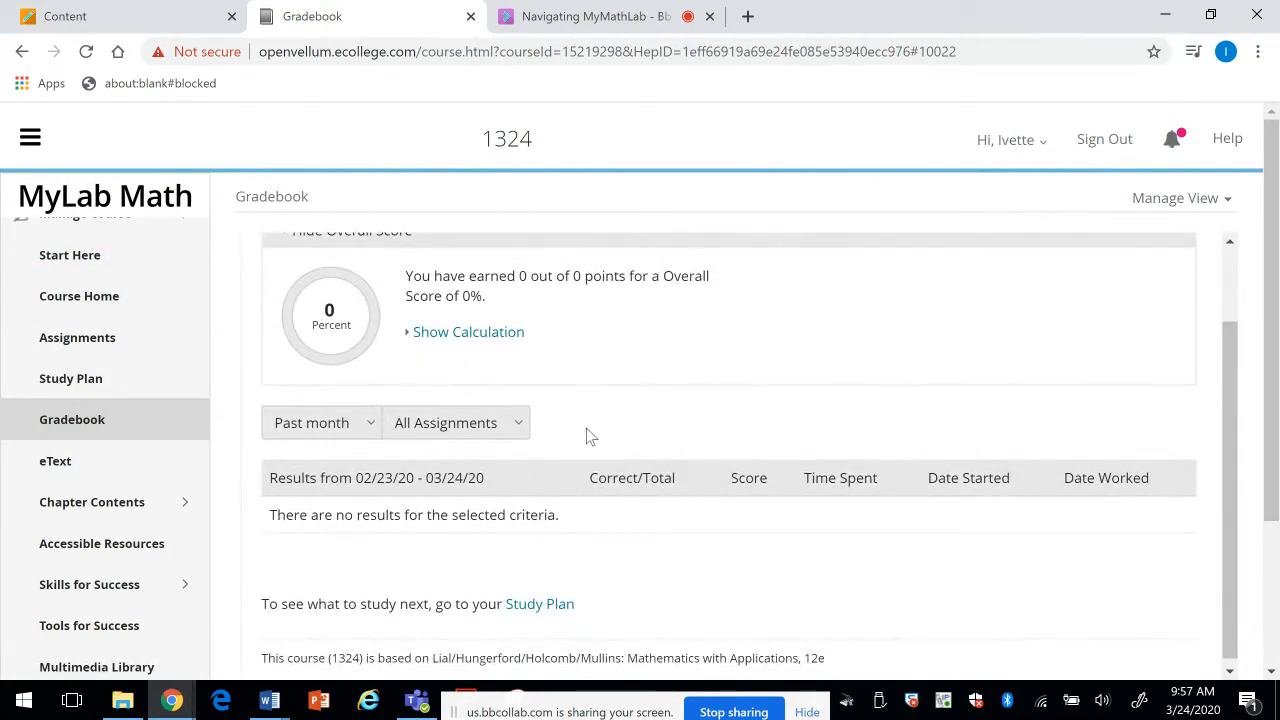
click(70, 467)
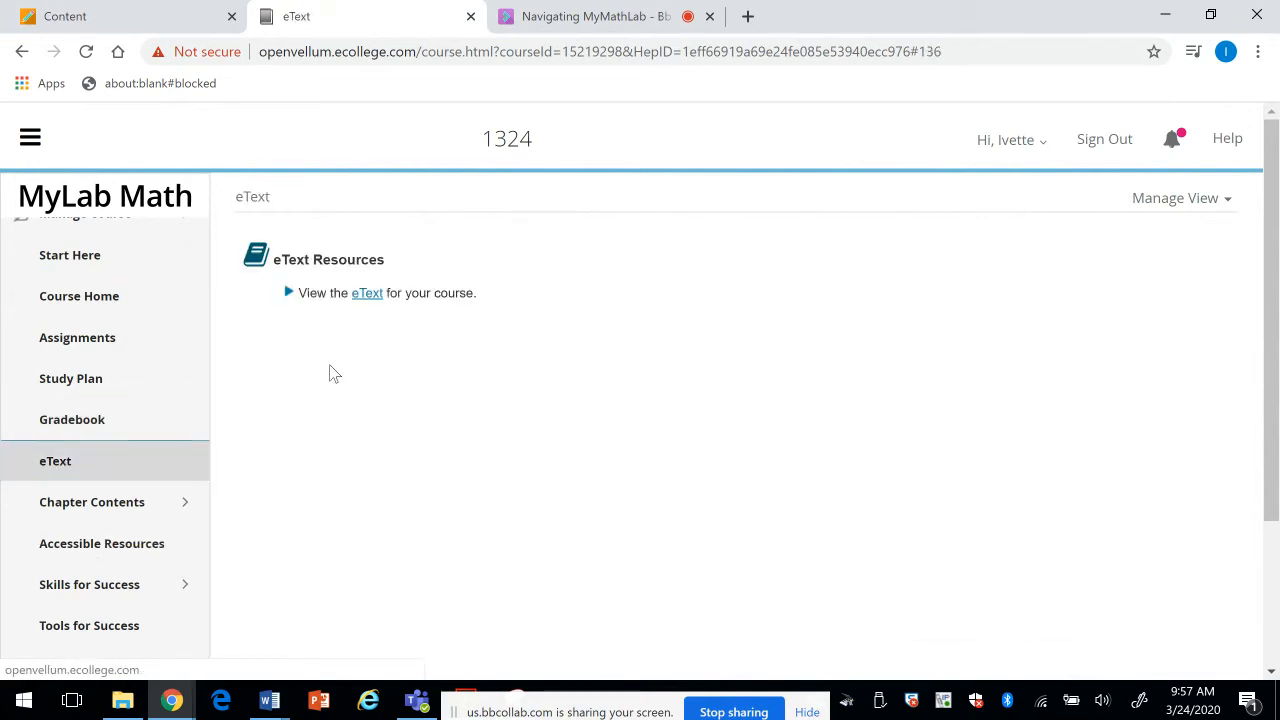
click(371, 298)
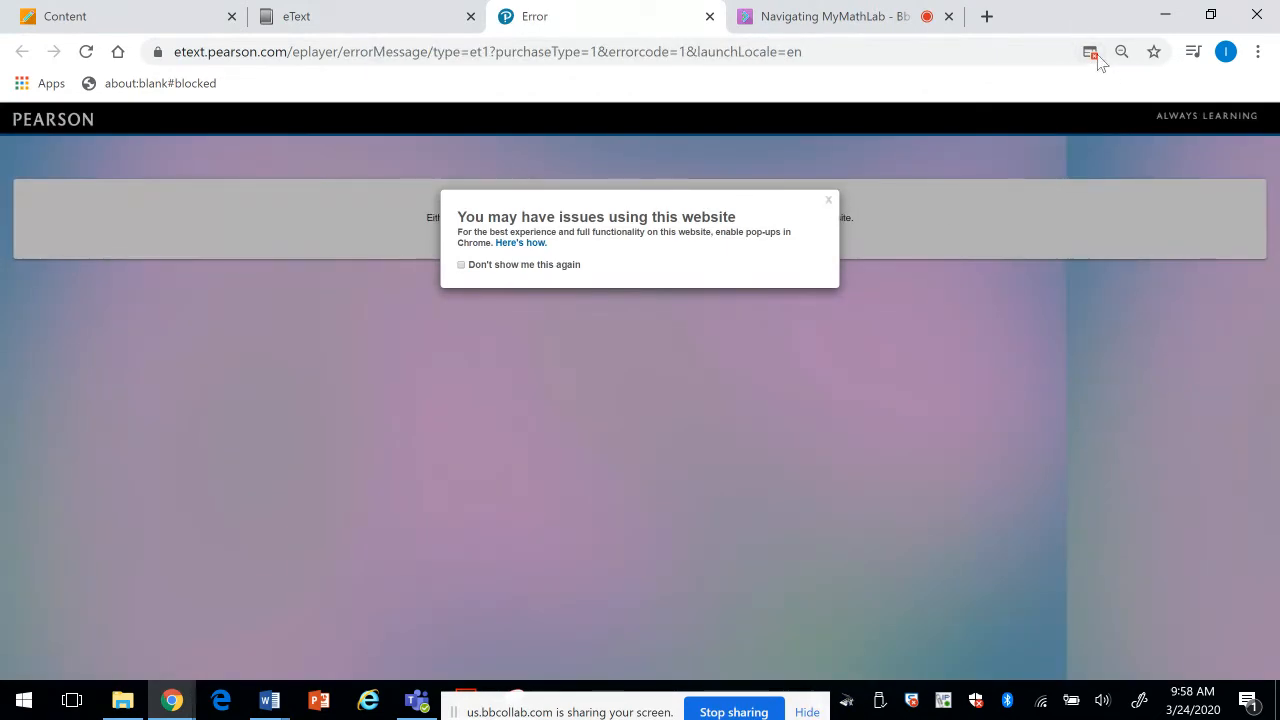
click(1092, 54)
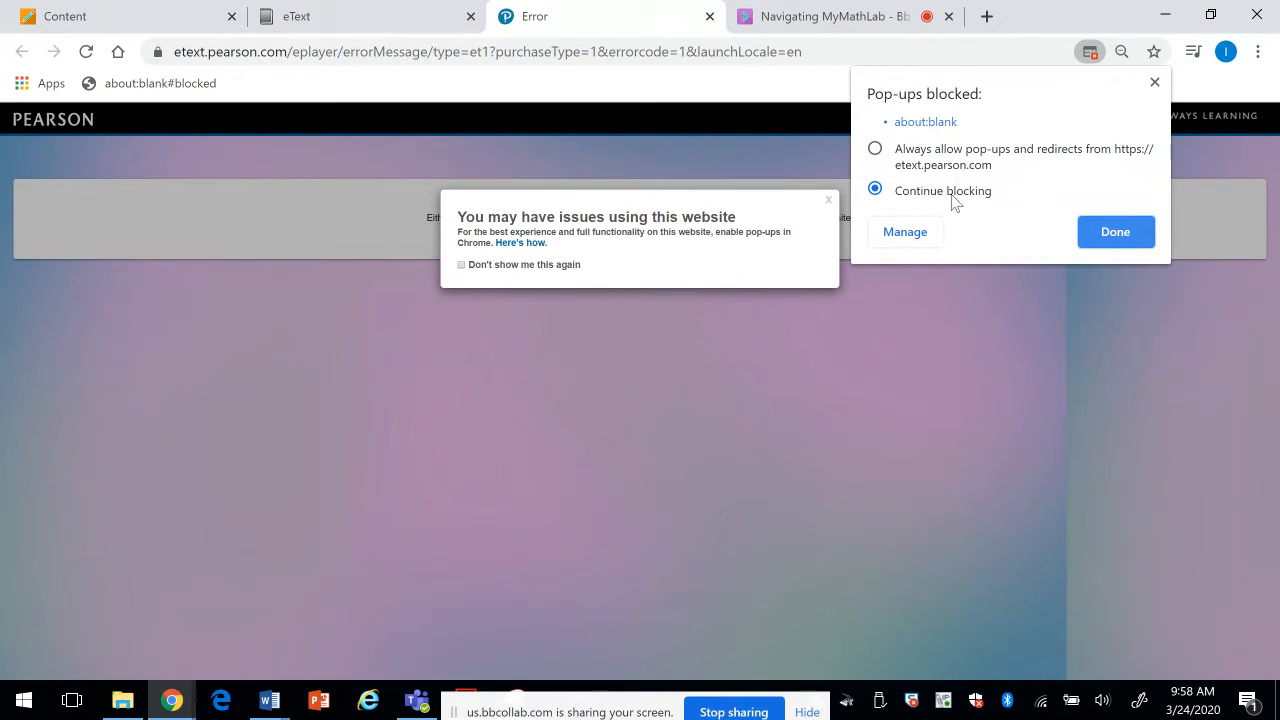
click(876, 152)
click(1154, 83)
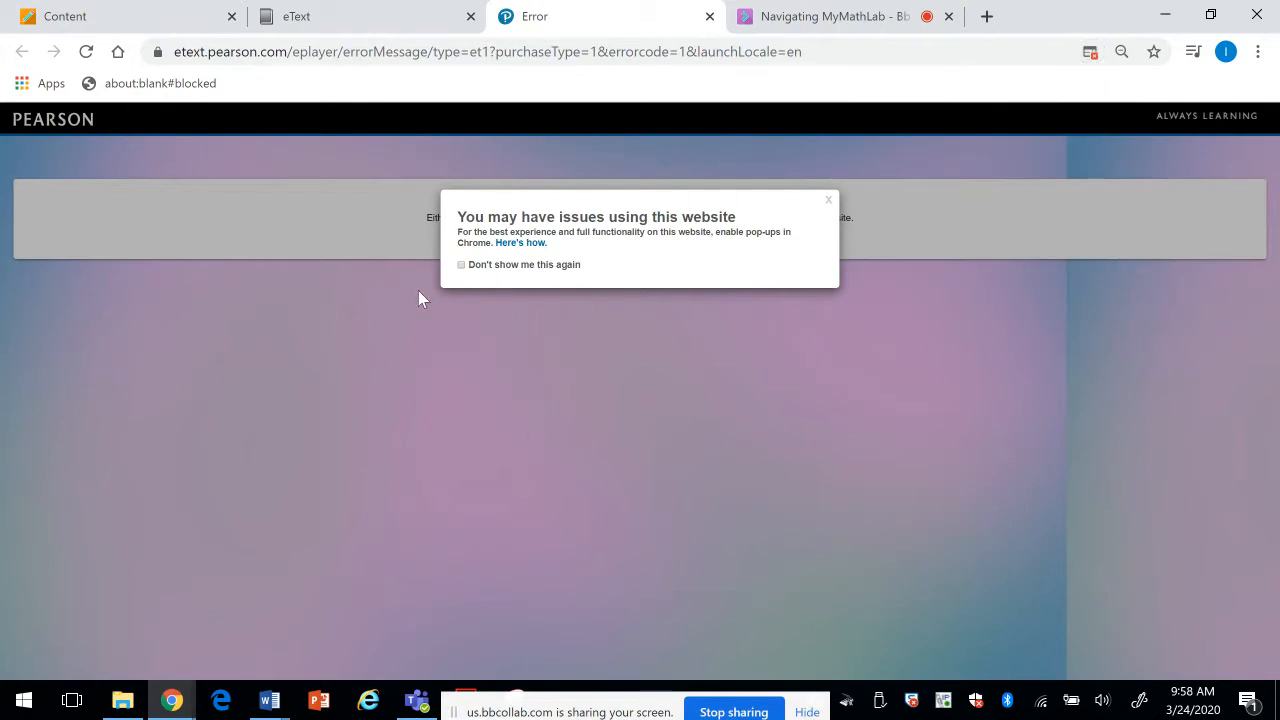
click(1095, 62)
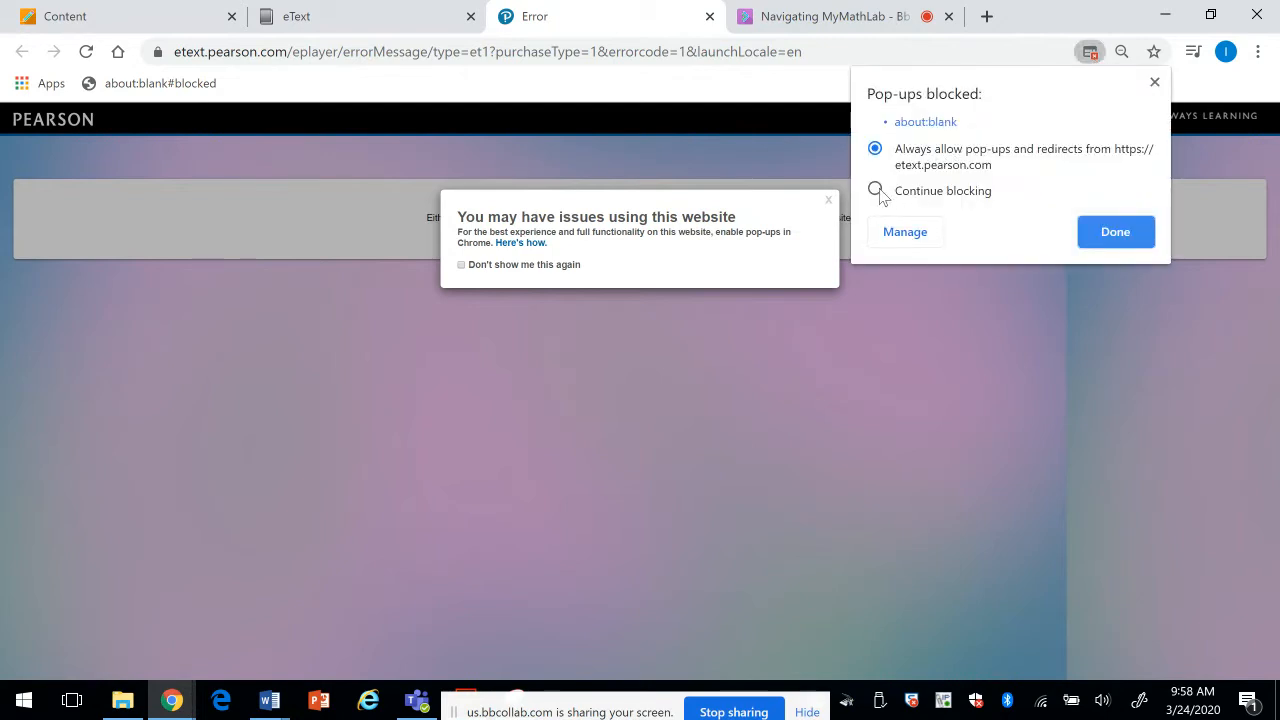
click(1090, 234)
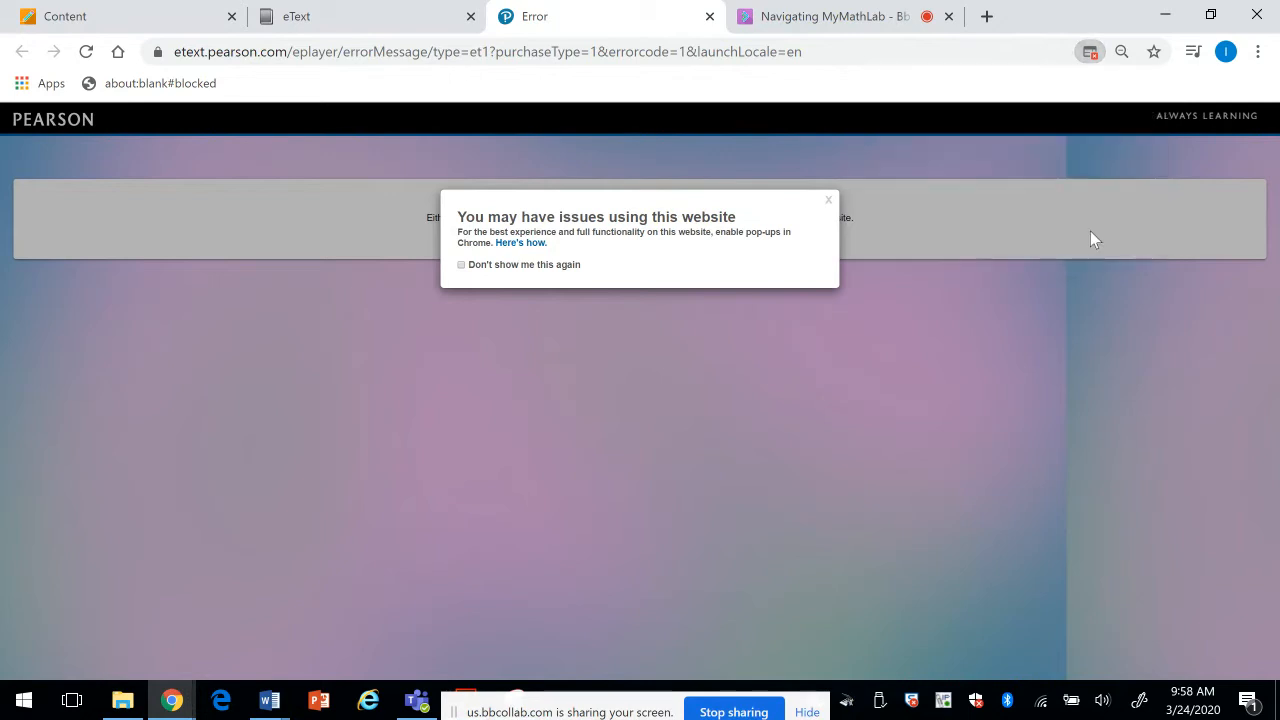
click(1090, 52)
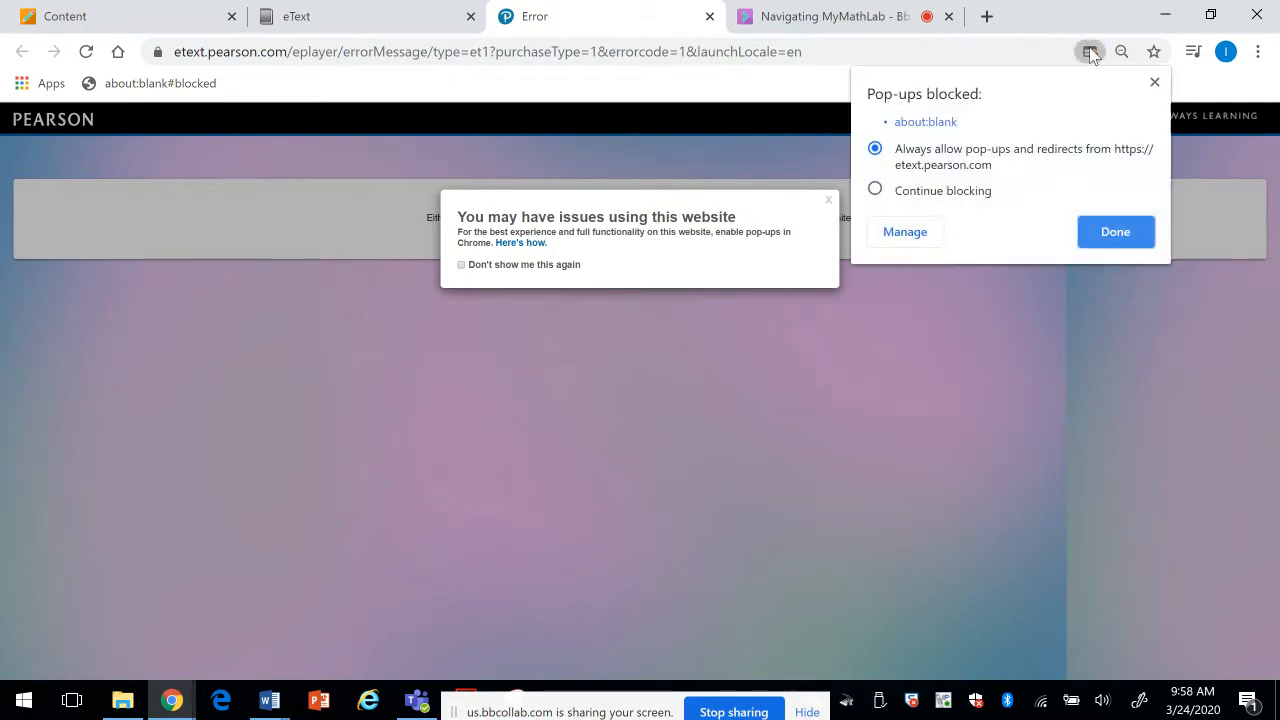
click(1108, 236)
Step: Dismiss the pop-up notice on the Pearson page and return to the 1324 course's eText page
click(828, 201)
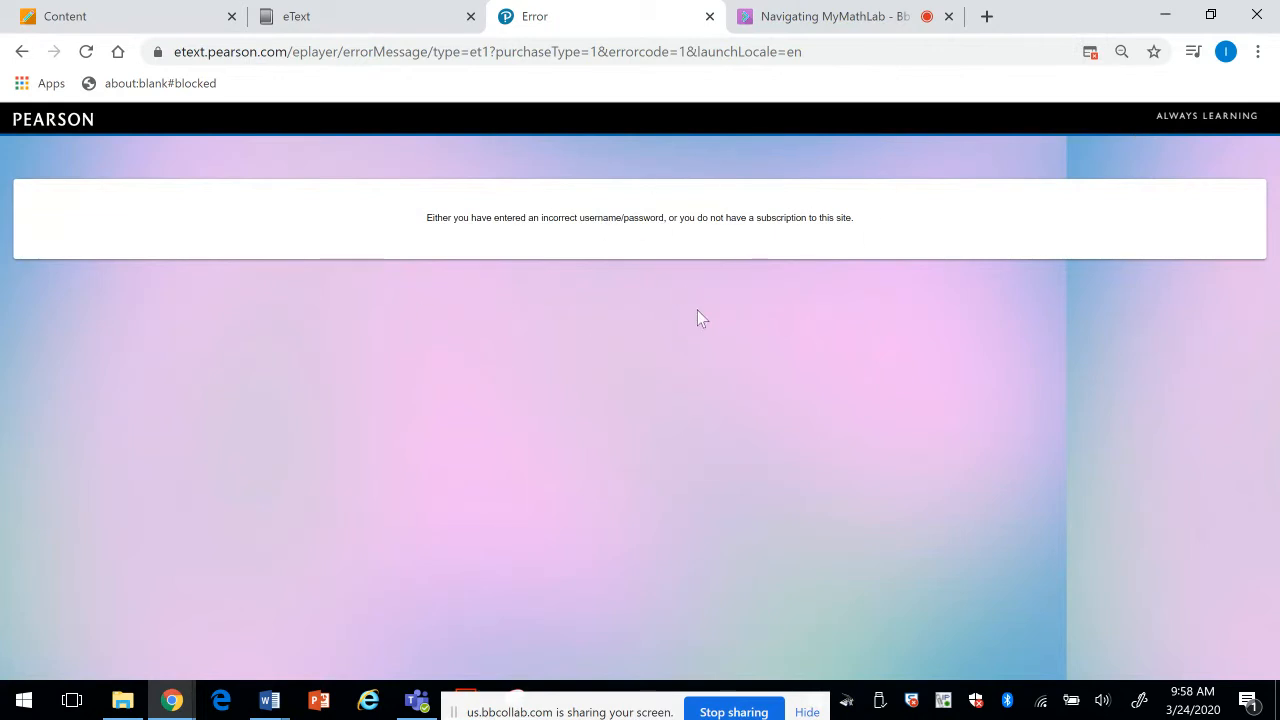
click(22, 54)
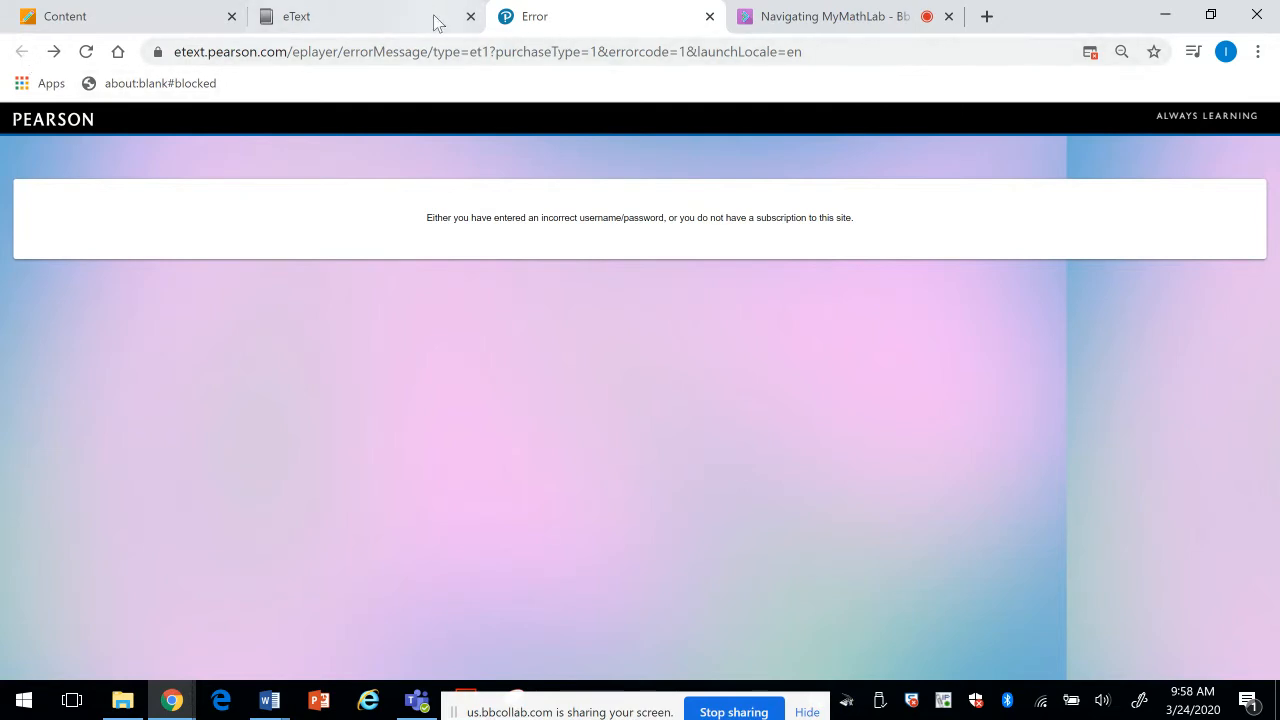
click(362, 28)
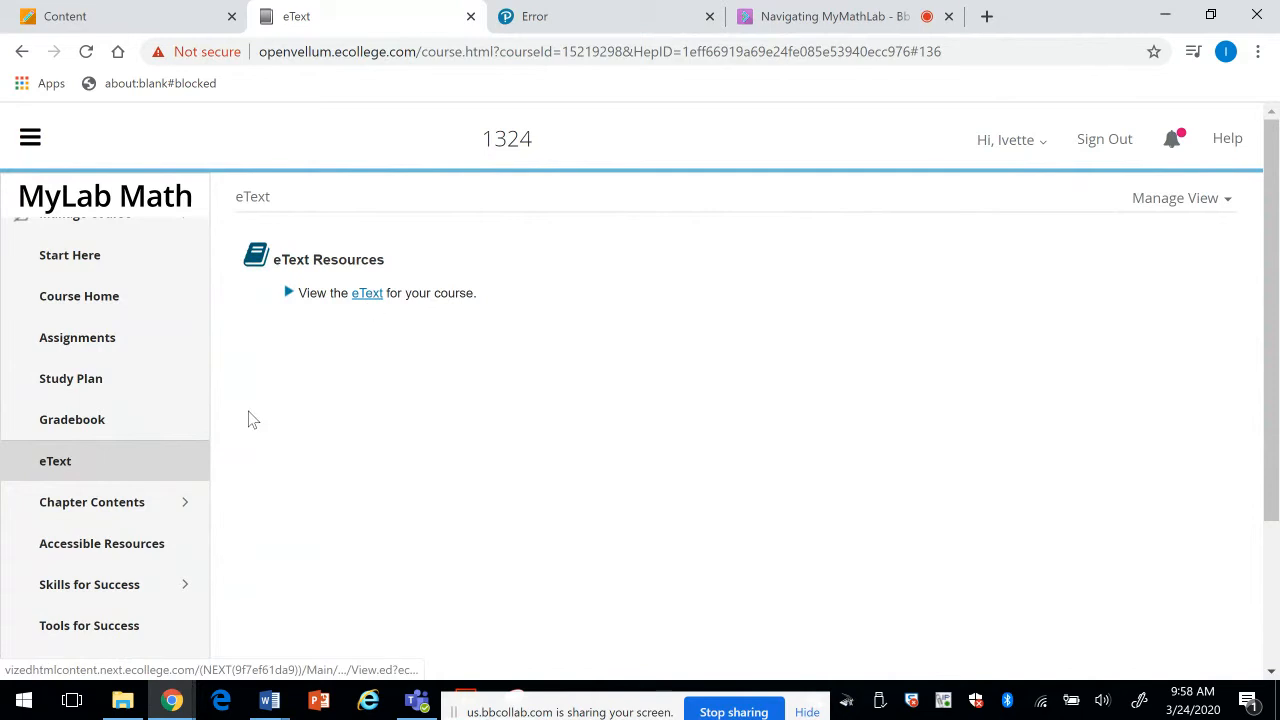
Step: Open Chapter Contents in the course menu and look through its chapters and the Student's Solutions Manual entry
drag(203, 473, 197, 534)
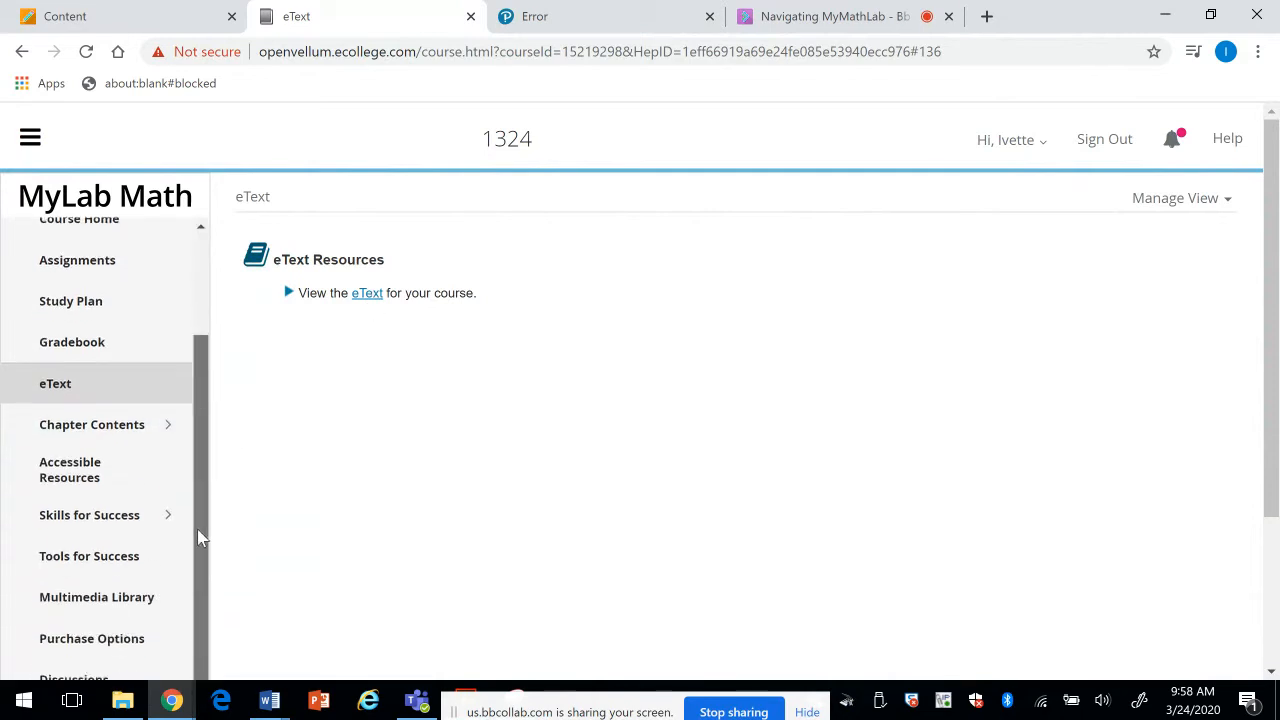
drag(1275, 447, 1275, 545)
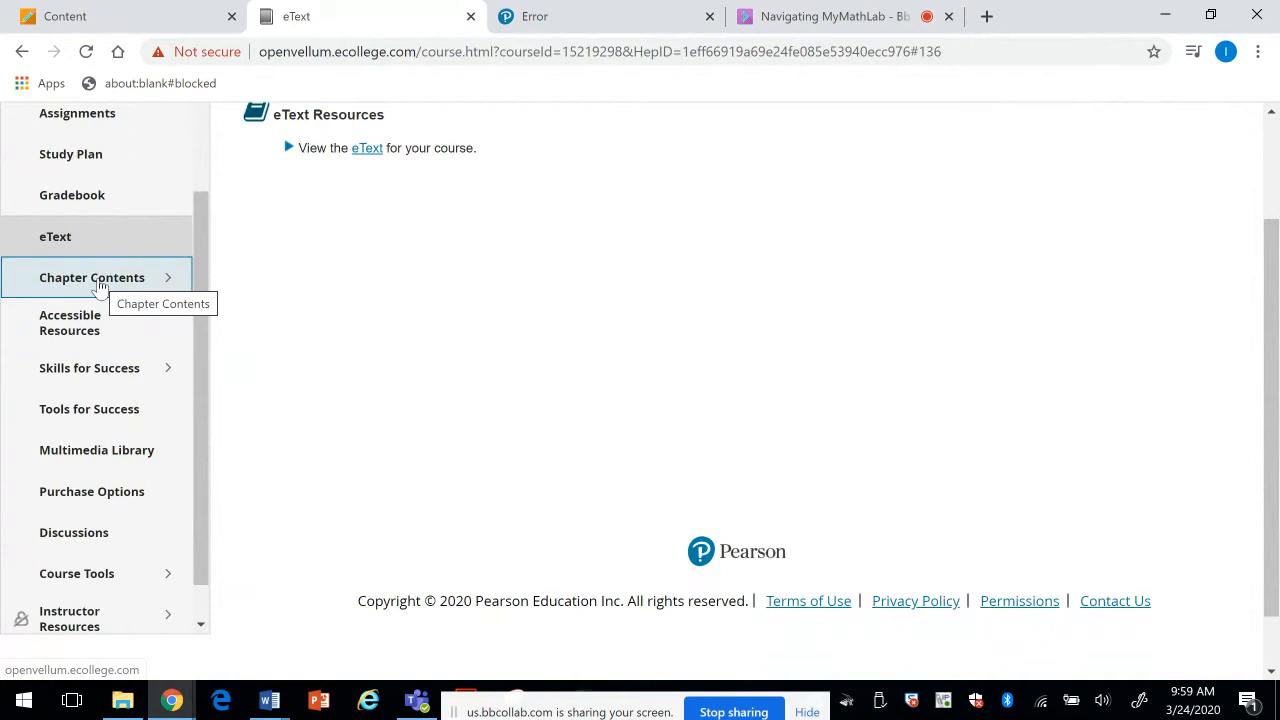
click(99, 285)
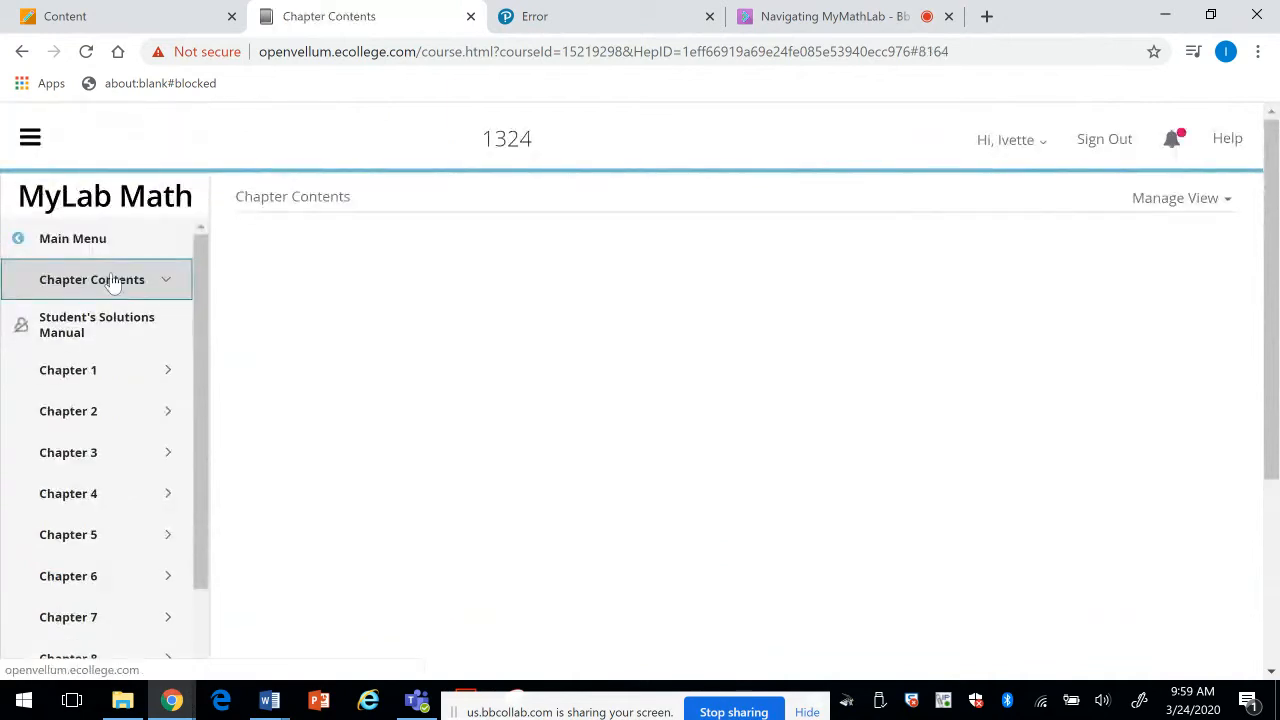
drag(197, 301, 197, 374)
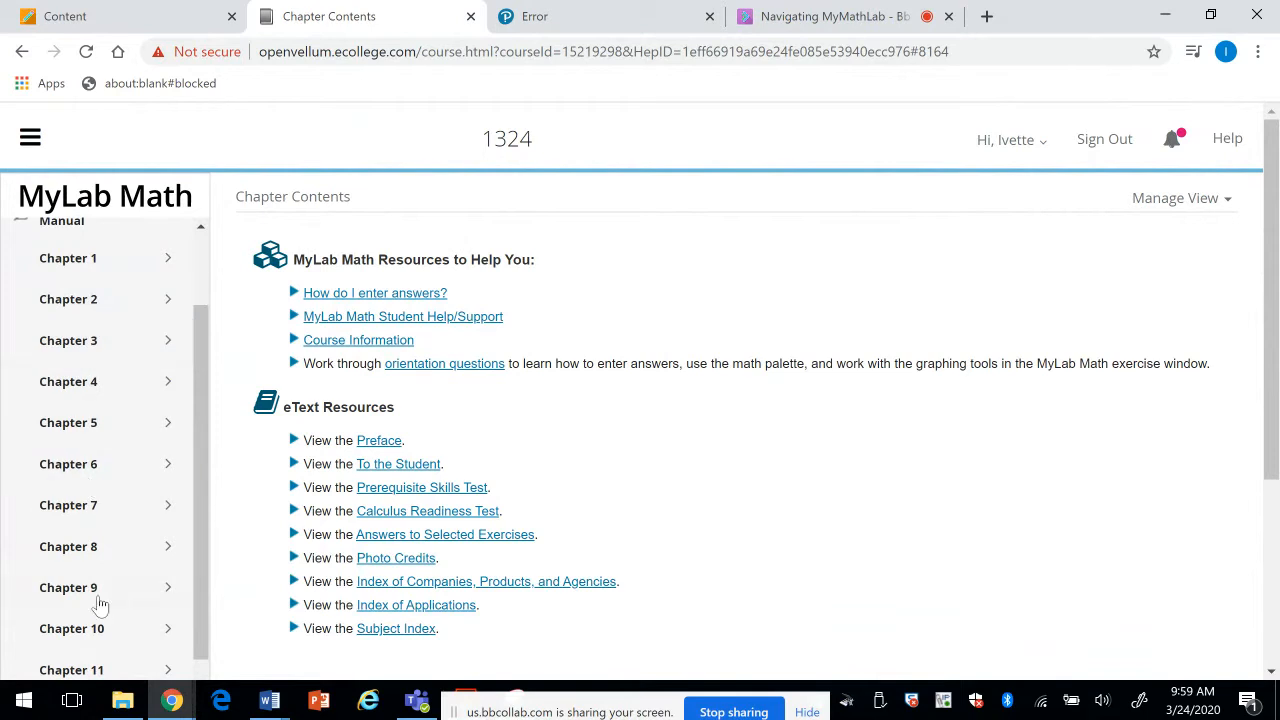
drag(201, 473, 203, 417)
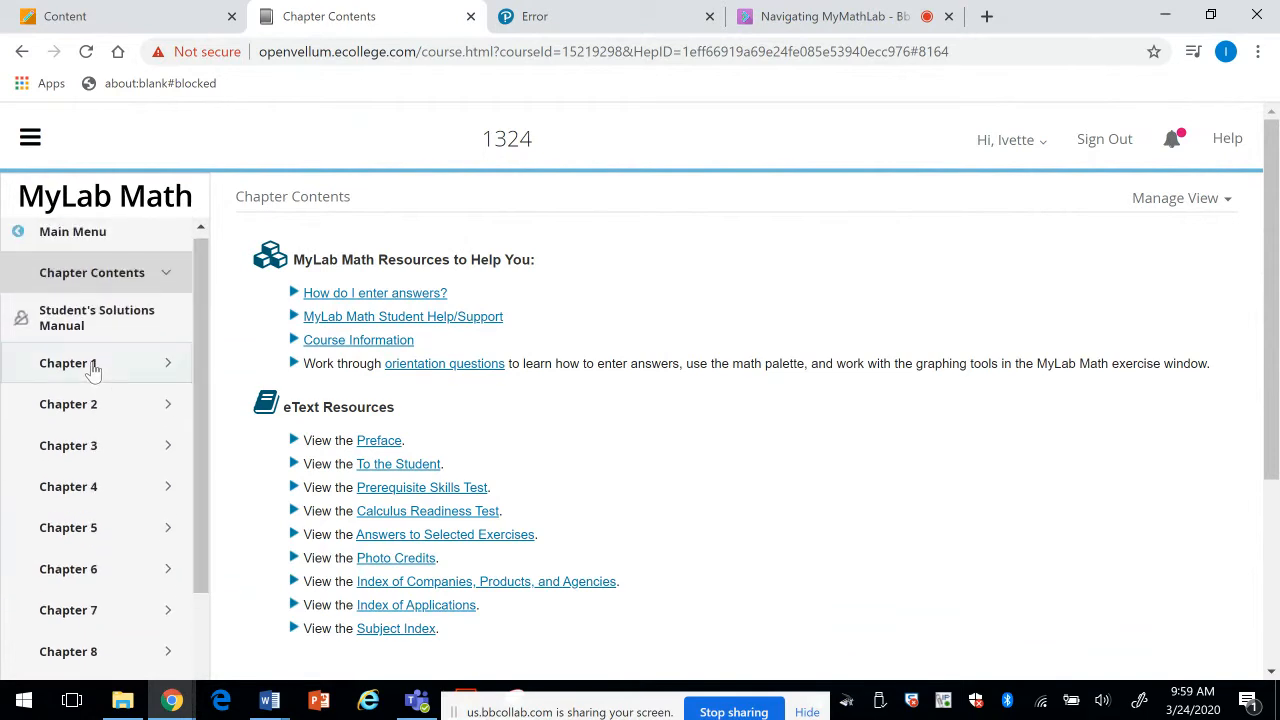
click(22, 327)
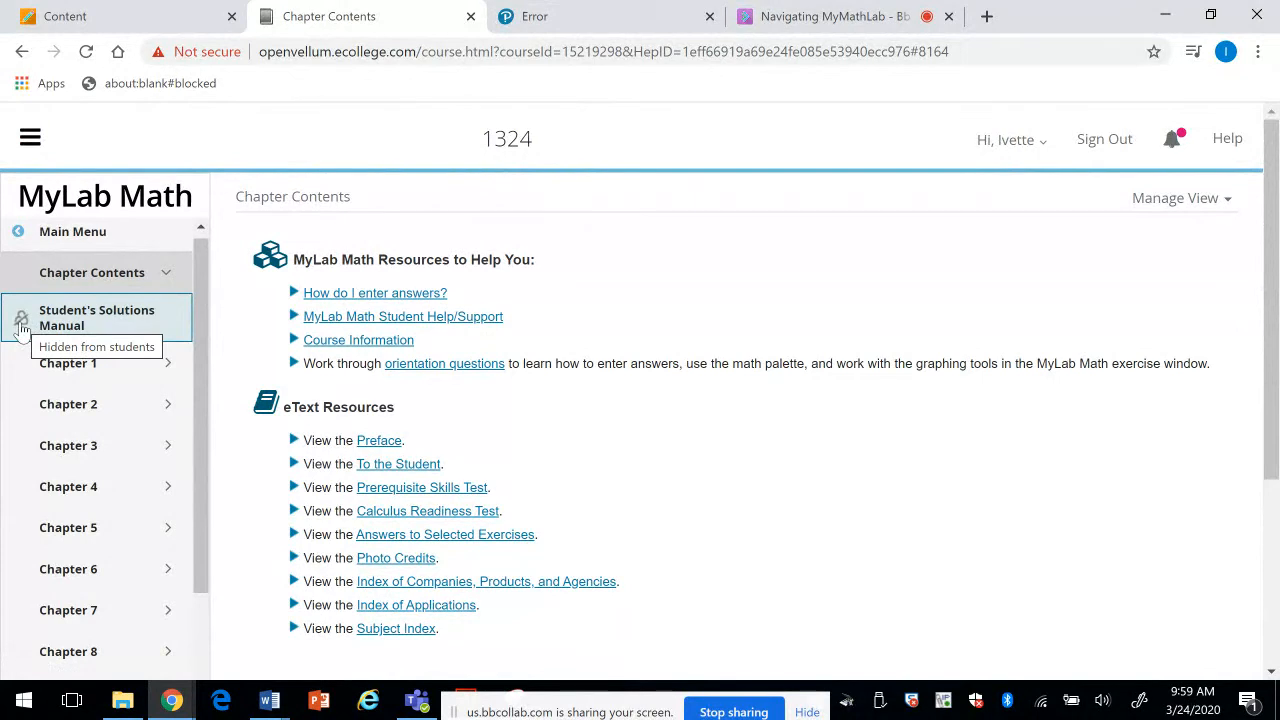
scroll(110, 340, down, 1)
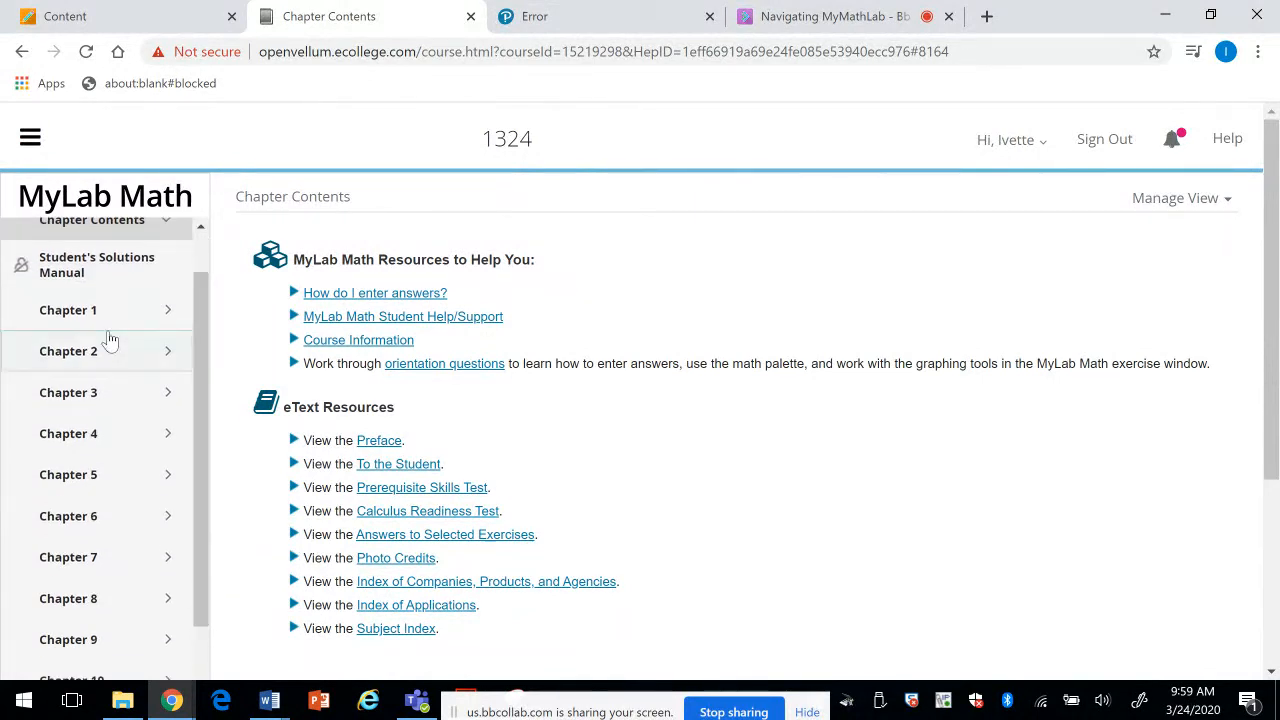
Step: Open Section 1.1 of Chapter 1 and launch the Section 1.1 The Real Numbers video from its video presentation link
click(85, 322)
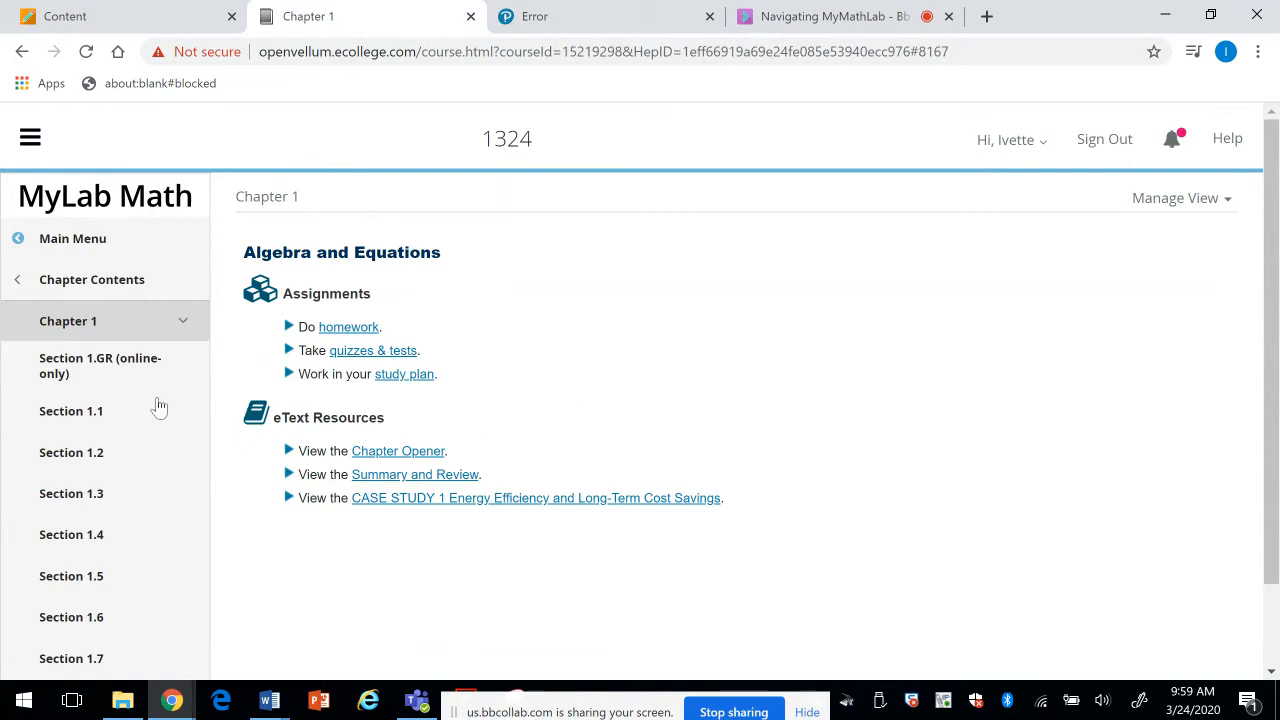
click(86, 429)
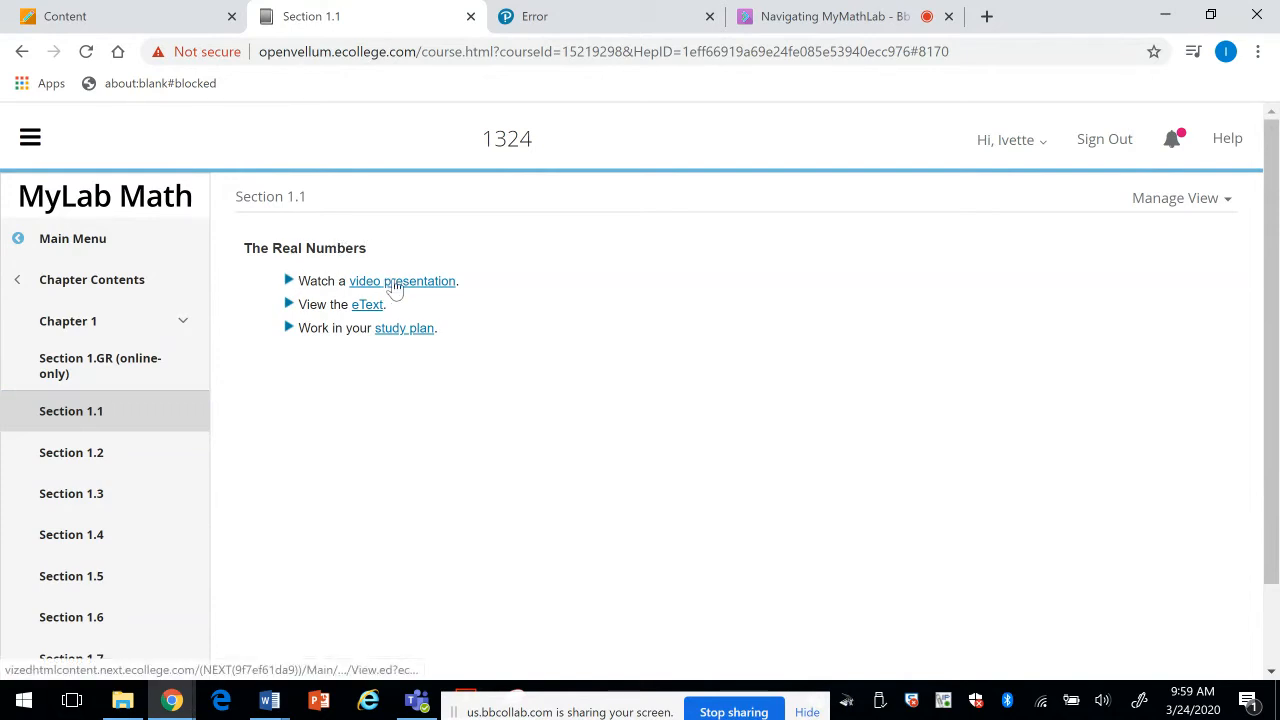
click(395, 284)
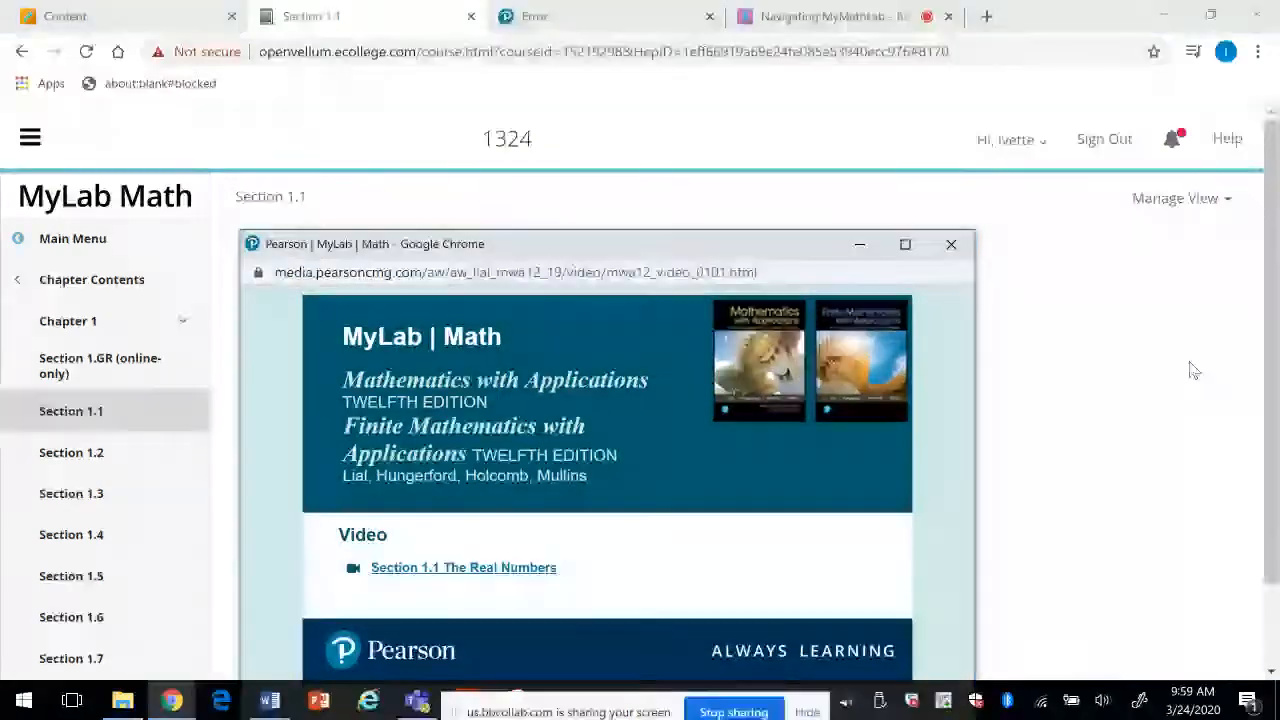
drag(1269, 368, 1272, 452)
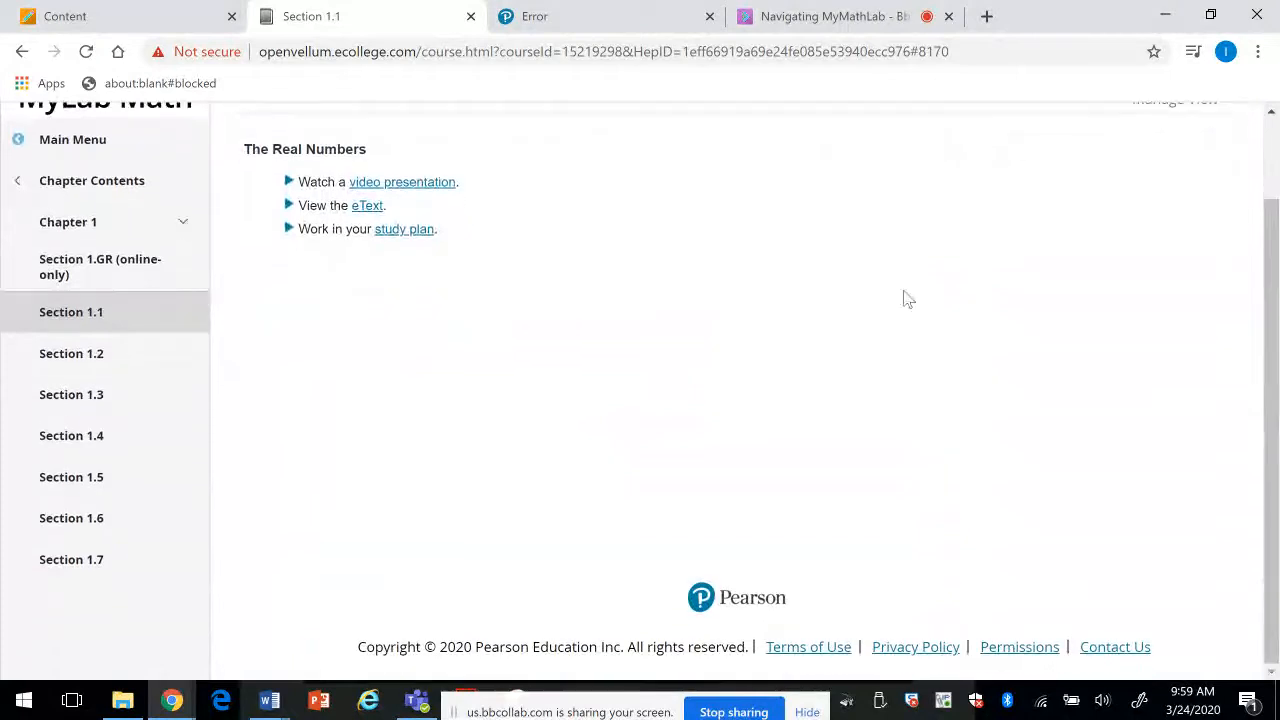
click(390, 183)
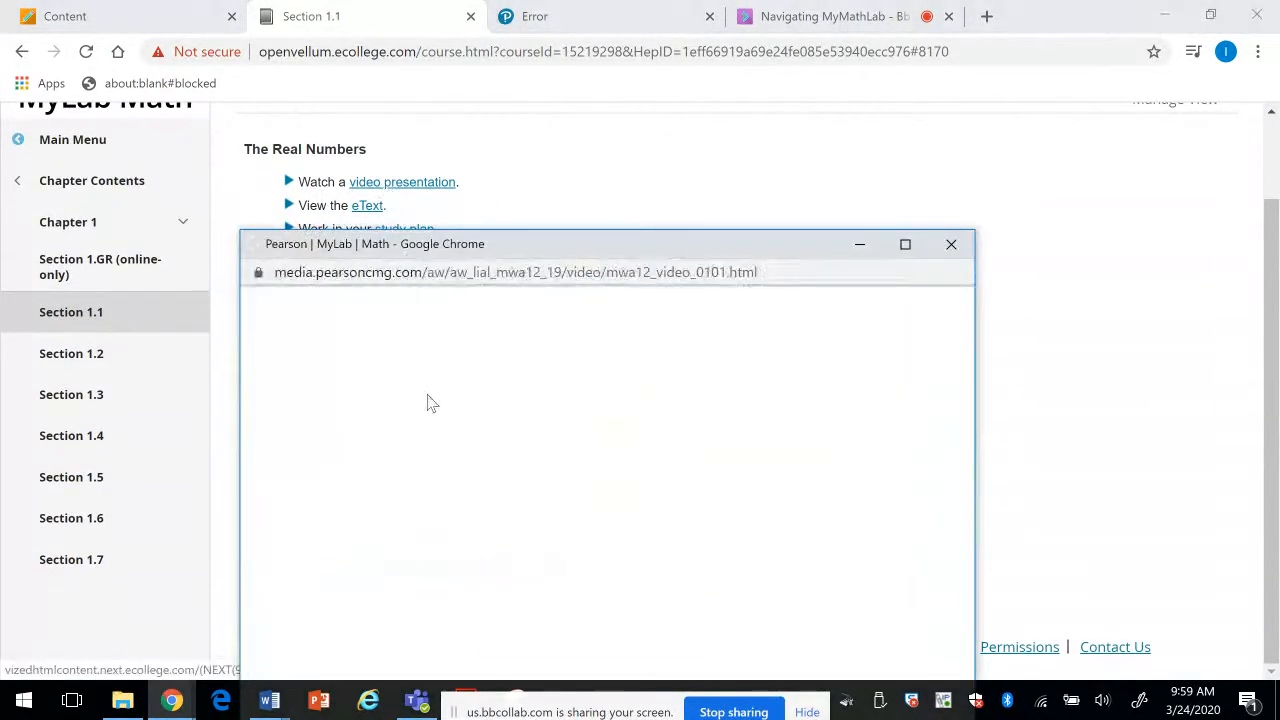
click(410, 572)
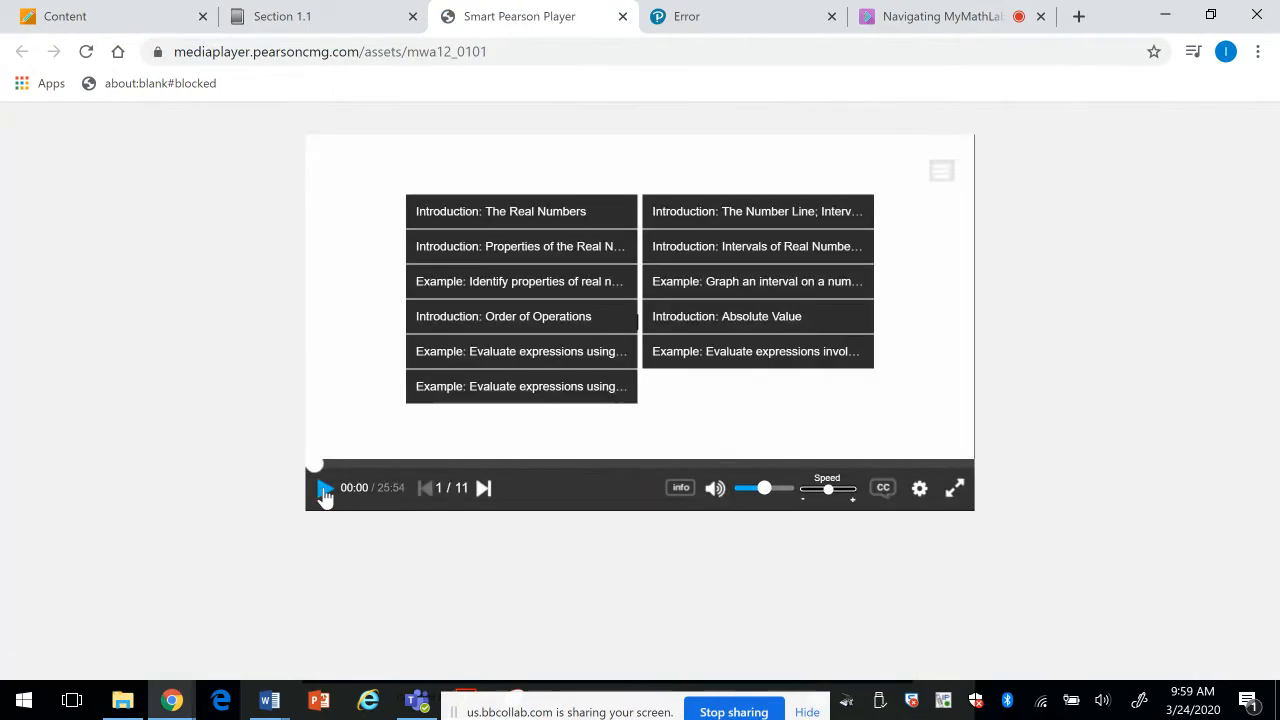
Step: Briefly play and pause the Real Numbers video, check the section's eText link, and close both pages
click(324, 488)
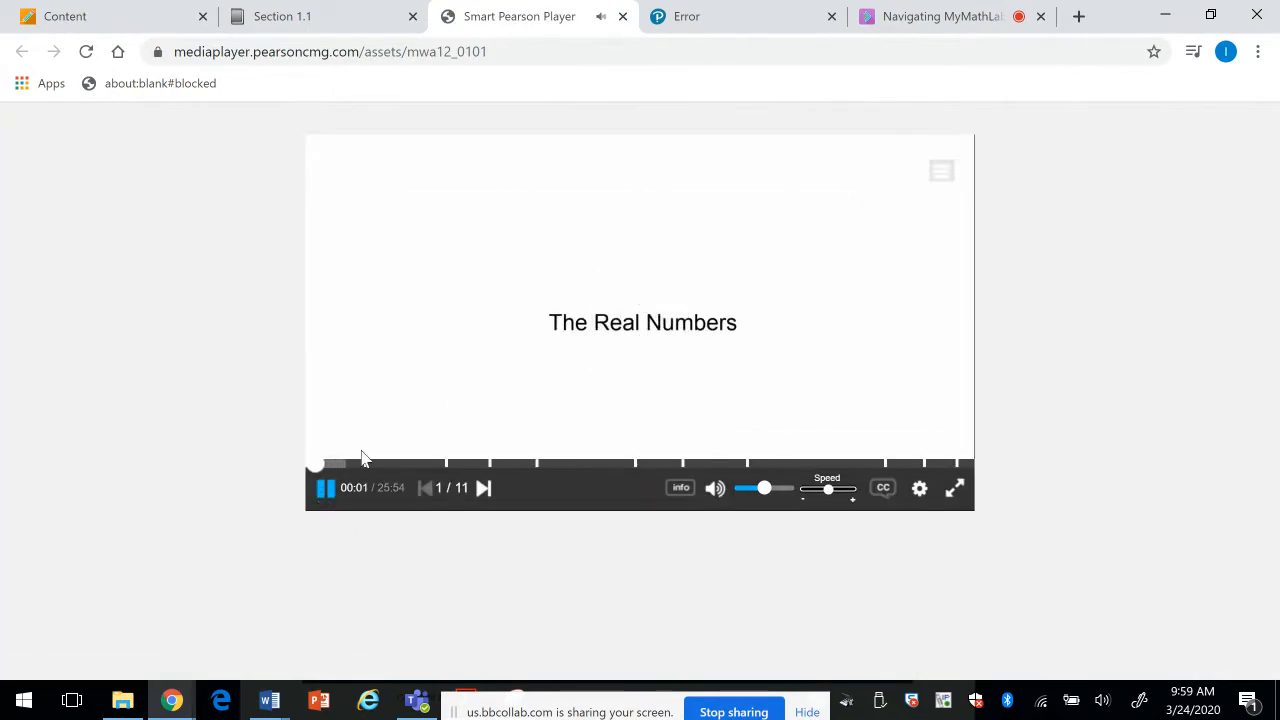
click(328, 500)
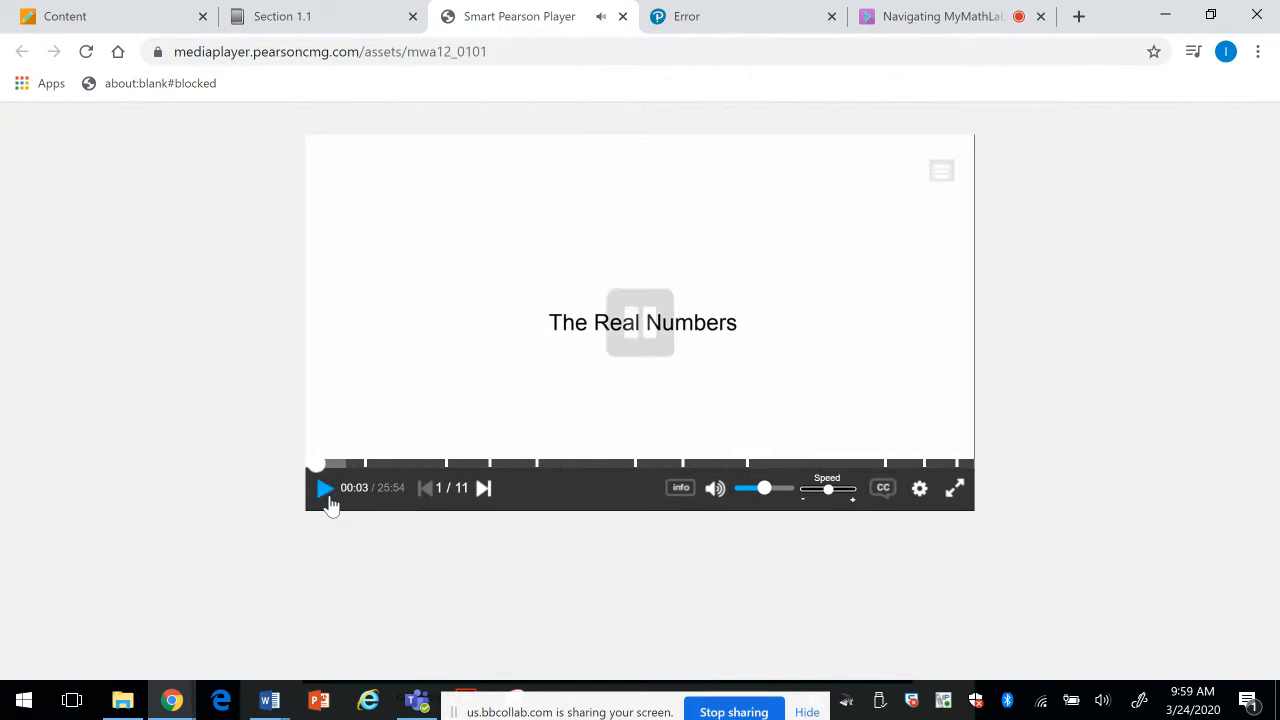
click(622, 16)
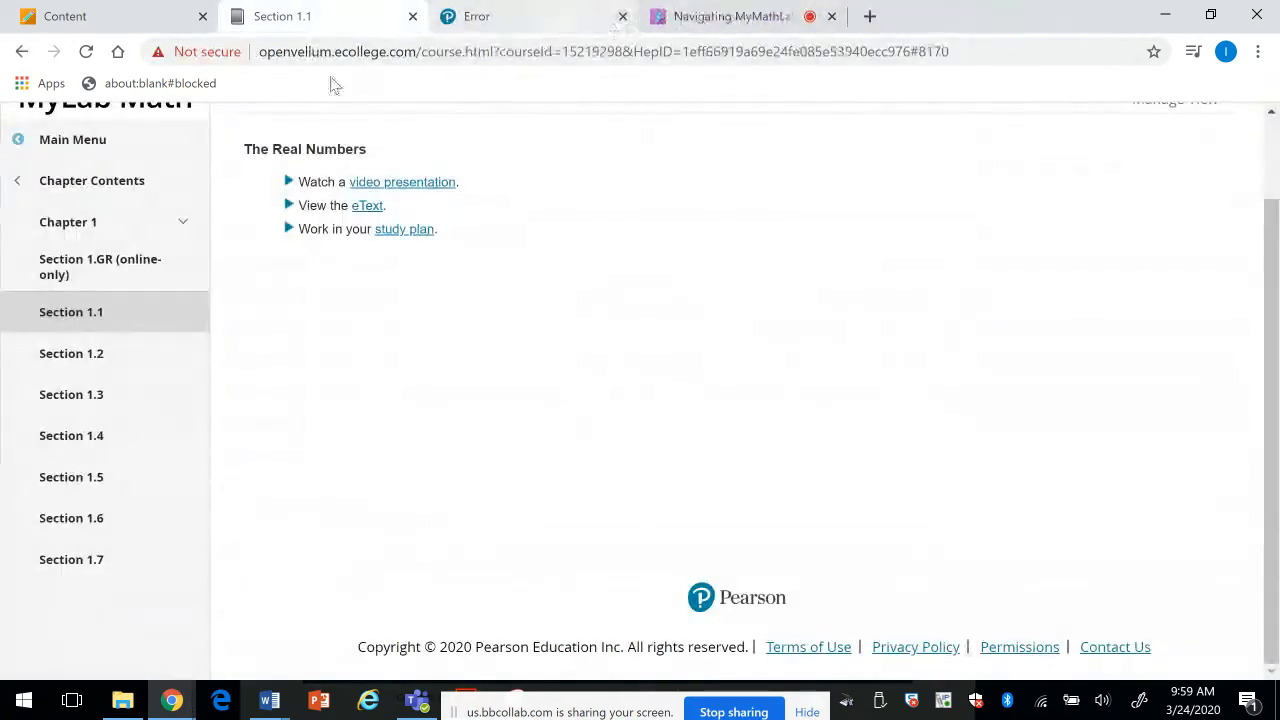
click(366, 207)
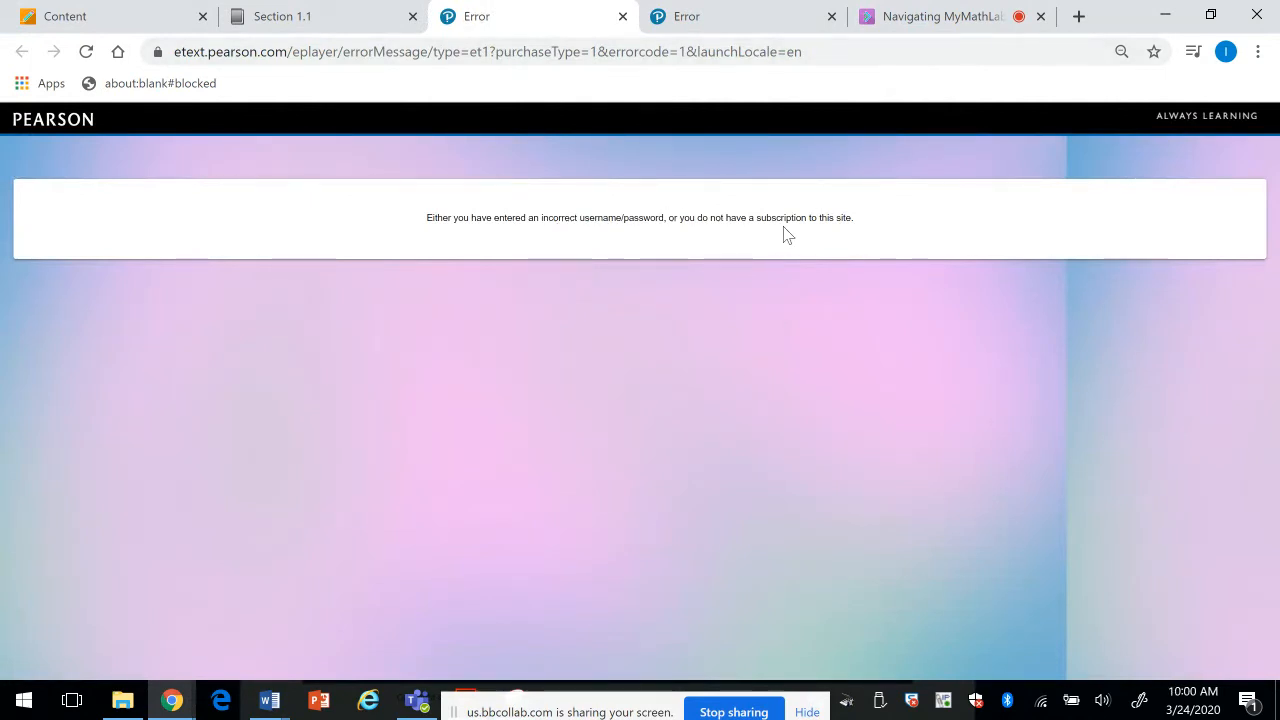
click(622, 16)
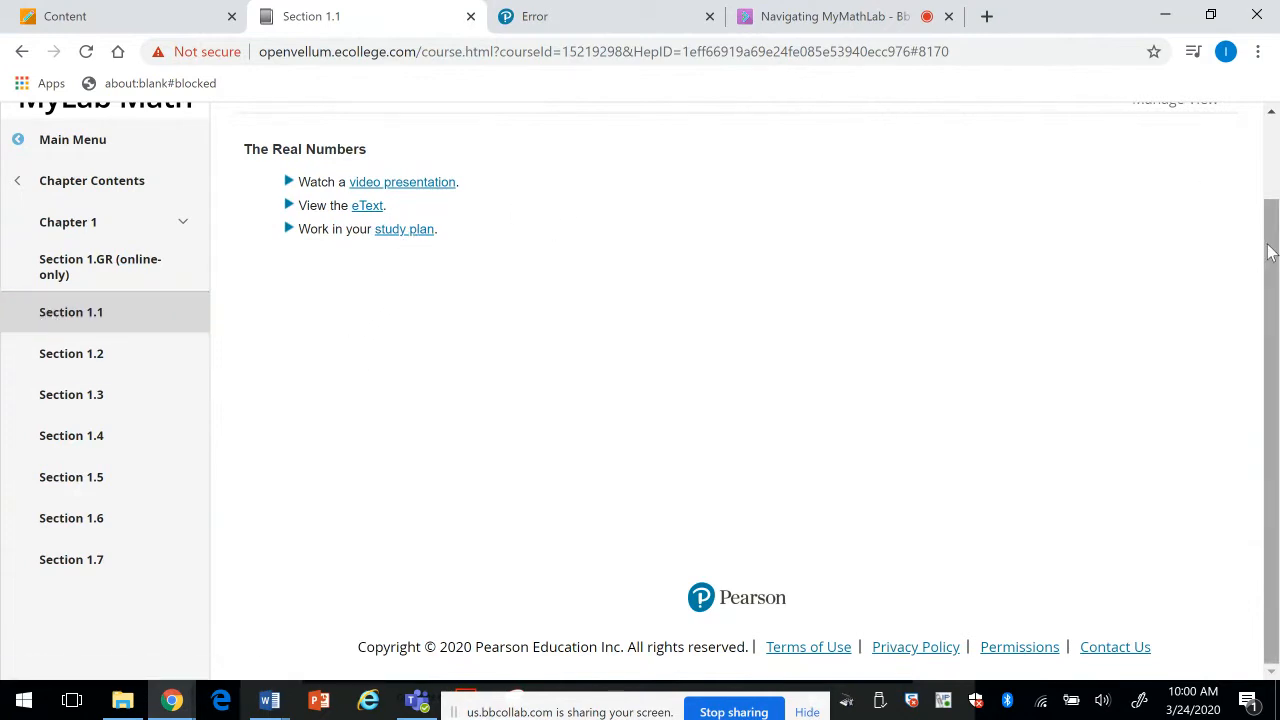
Step: Insert the line "Watch the Video and then do Section 1.1 Homework. This will due on 3/25/2020." above The Real Numbers heading in Section 1.1
drag(1266, 251, 1268, 196)
click(1180, 162)
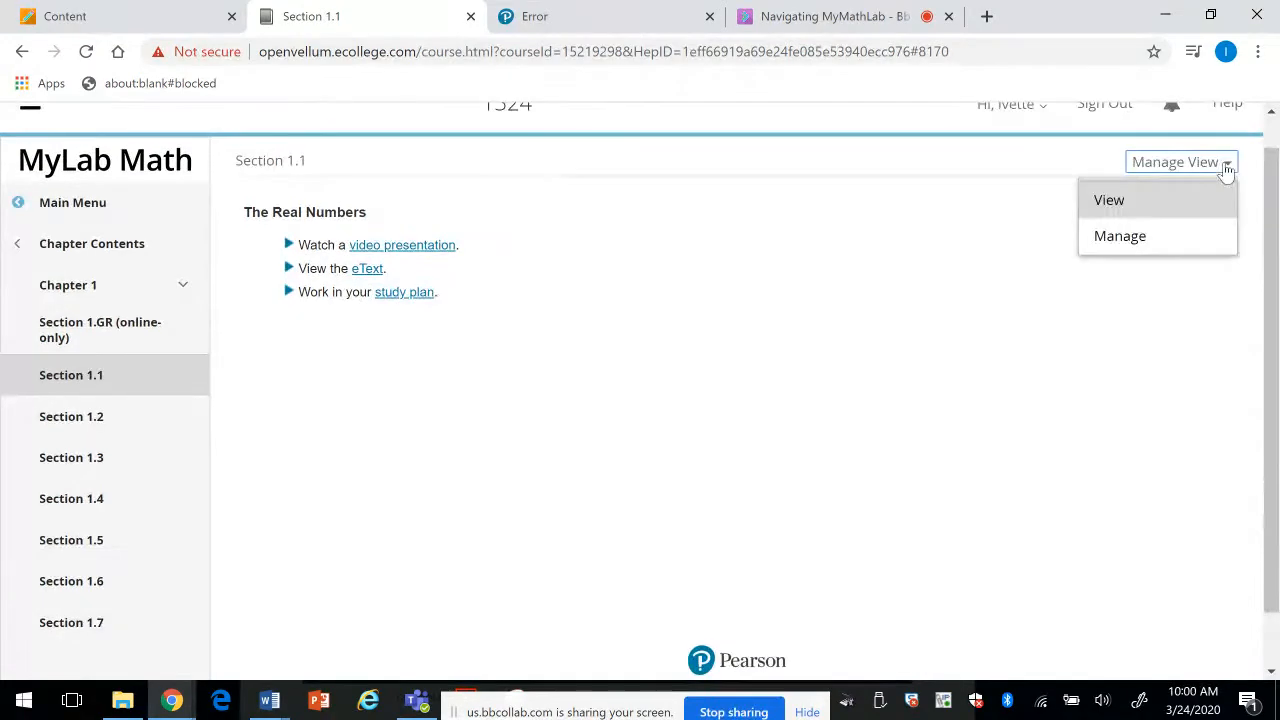
click(1115, 234)
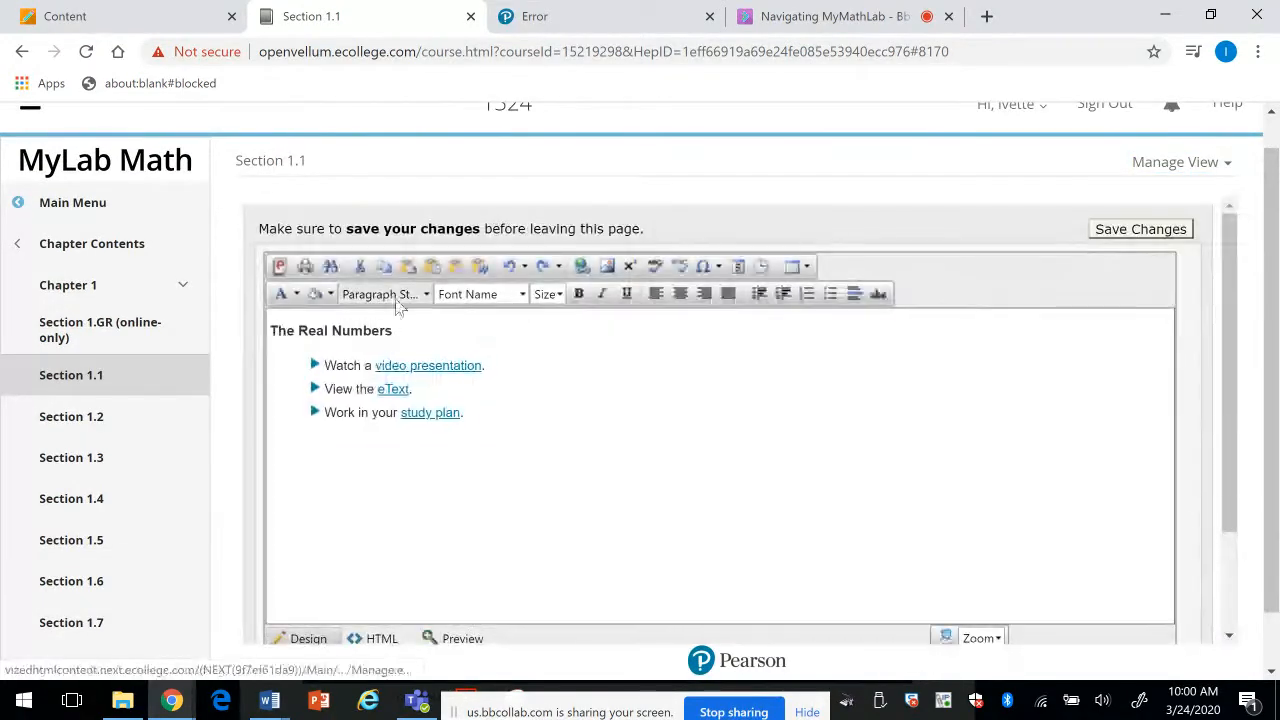
click(270, 330)
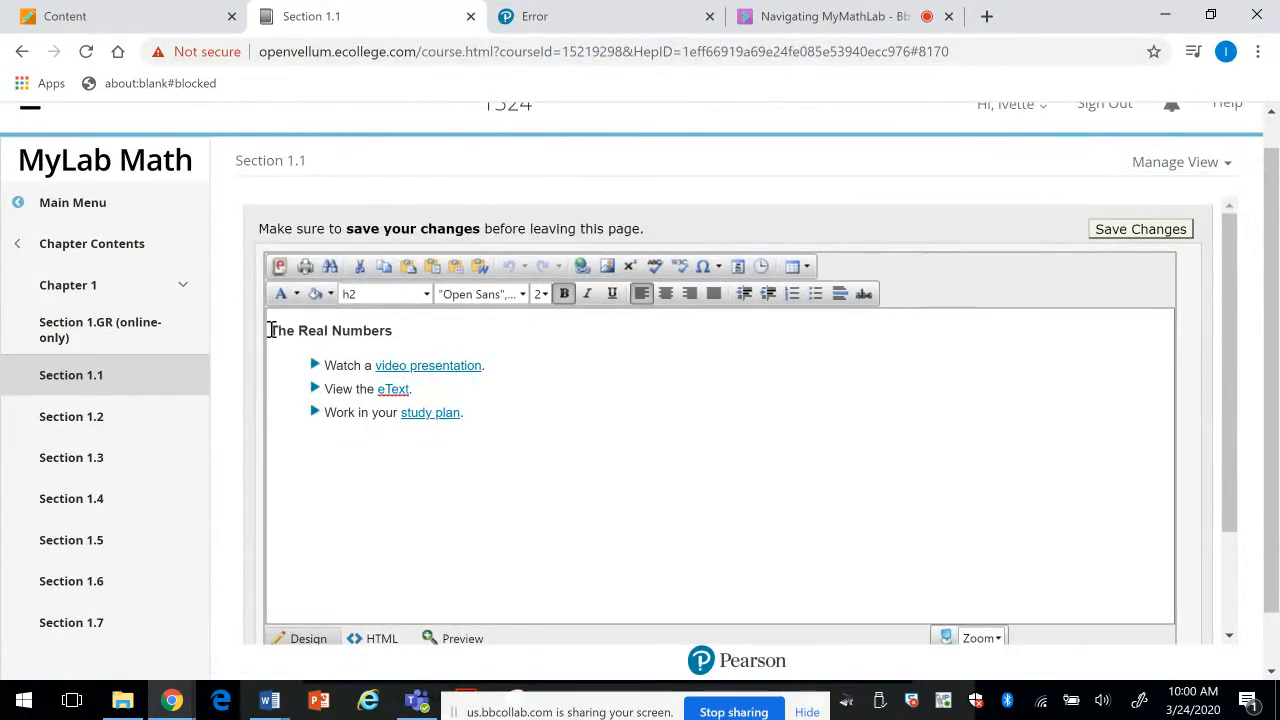
key(Return)
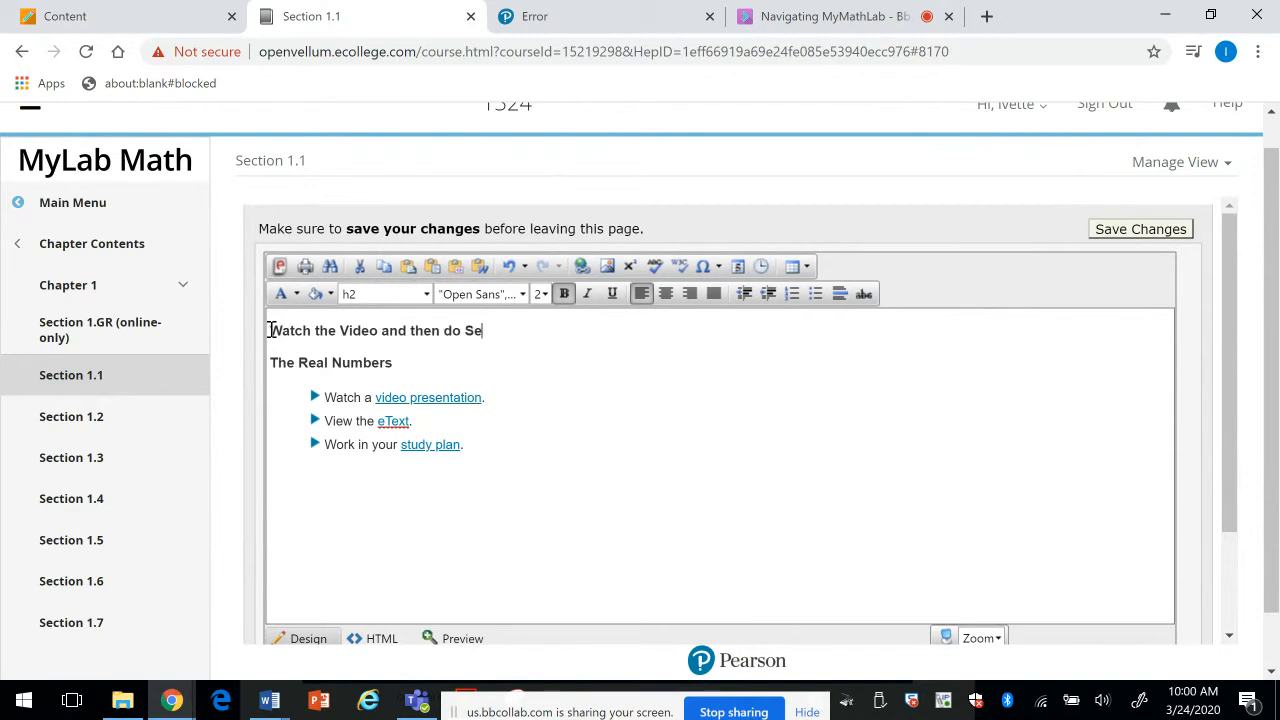
text(Homework. This wil)
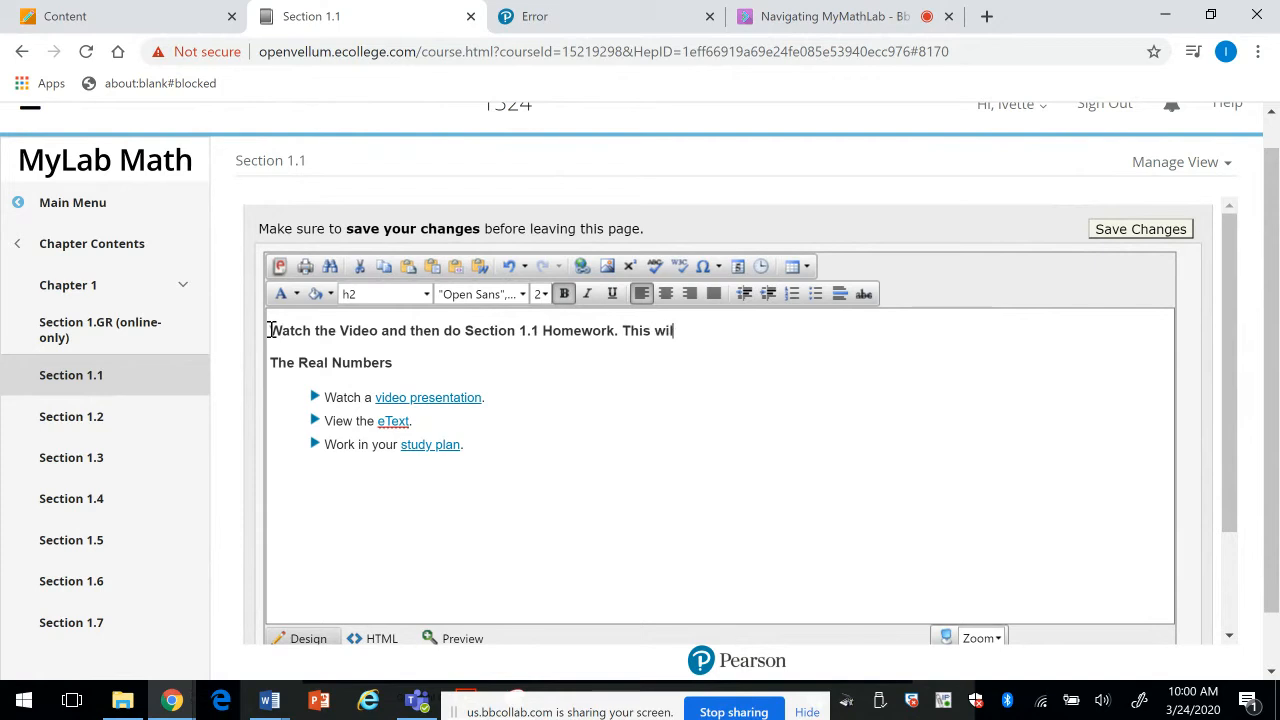
text(3)
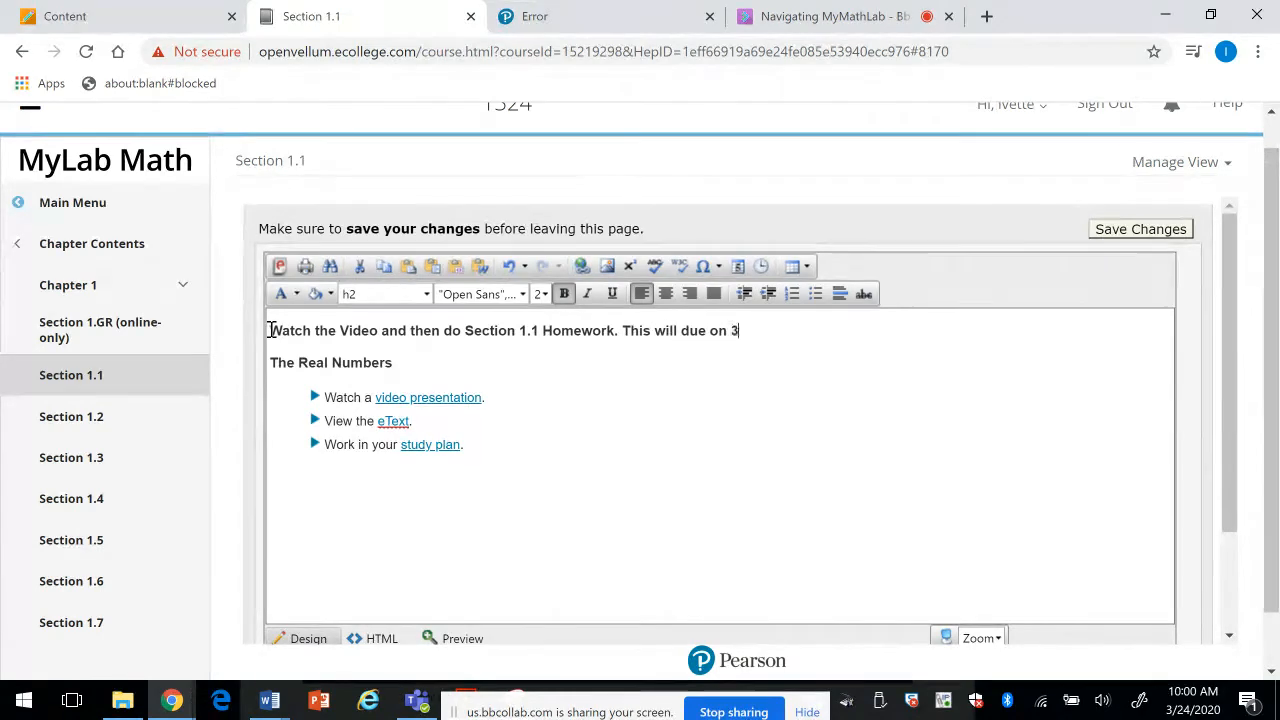
text(/25.)
key(BackSpace)
text(2020.)
Step: Save the changes to the Section 1.1 page and switch it back to View mode
scroll(1243, 450, down, 3)
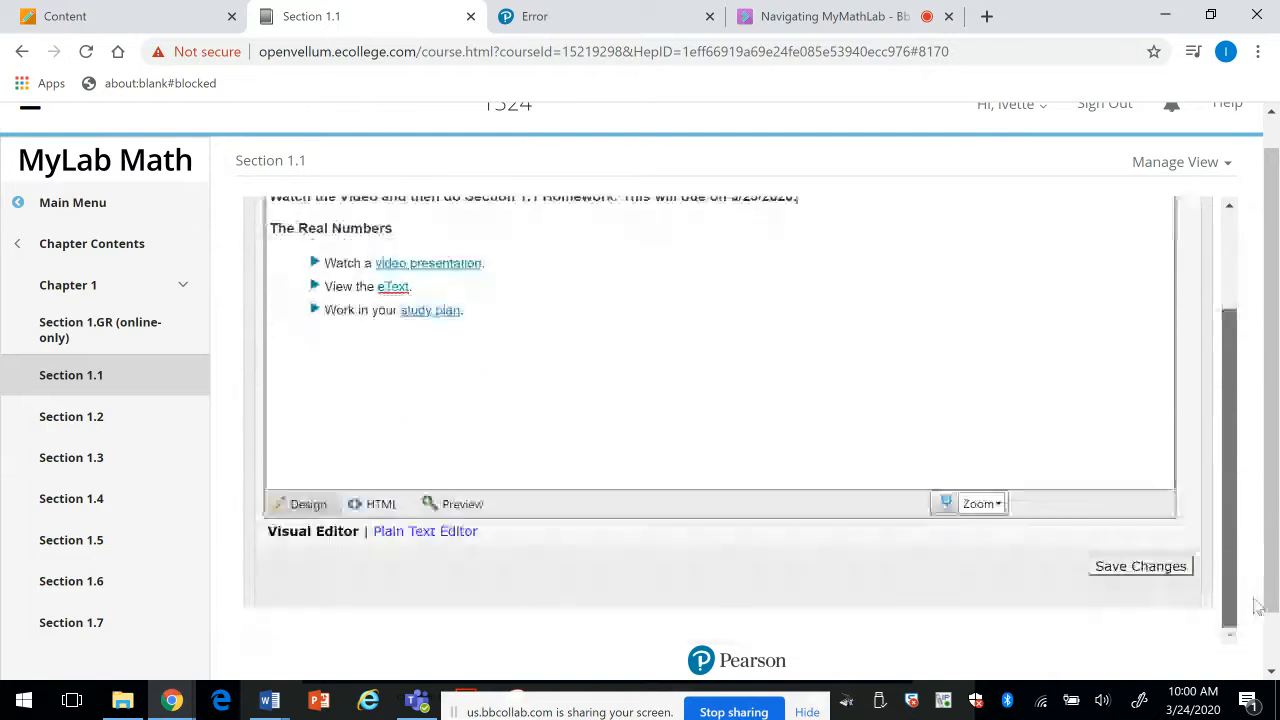
click(1140, 566)
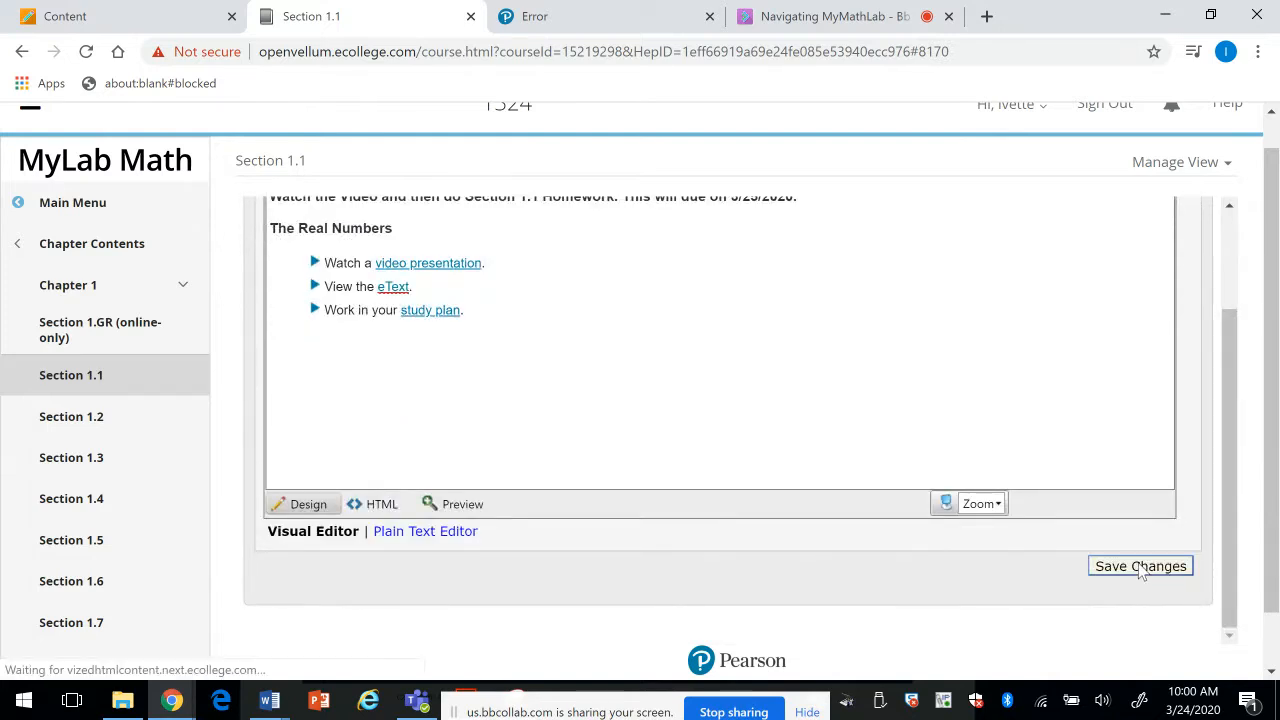
click(815, 164)
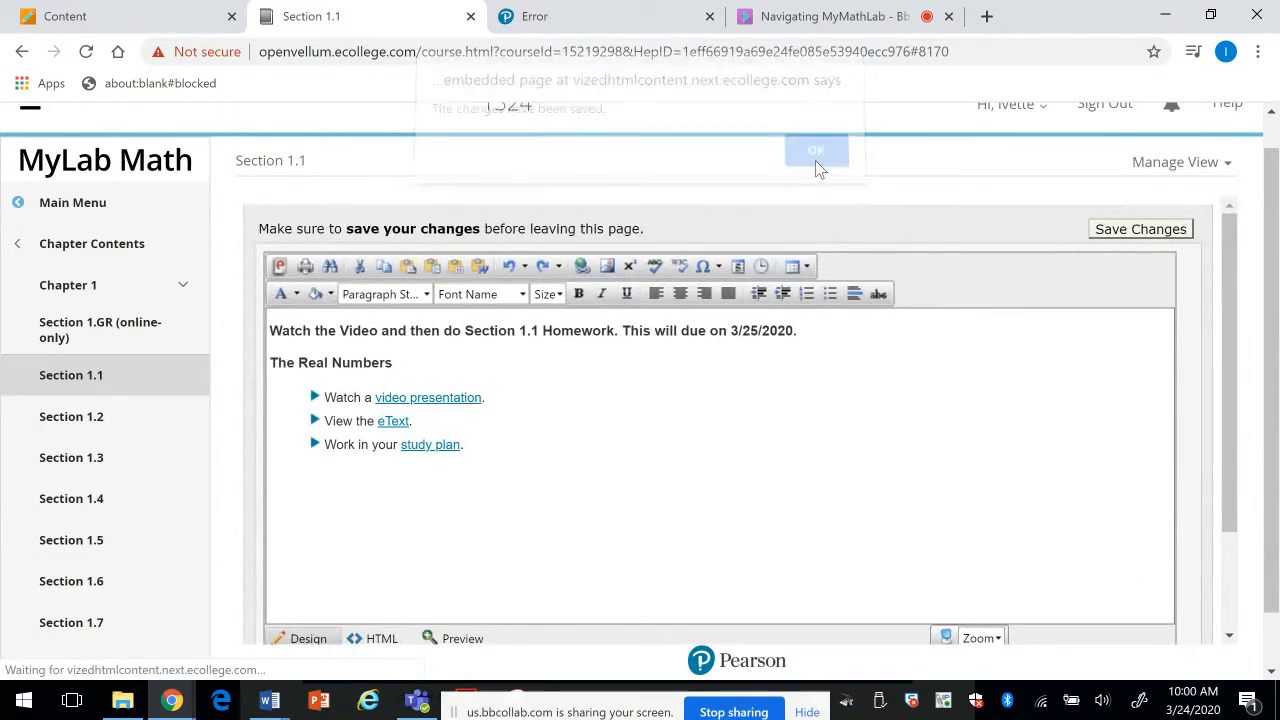
click(1150, 163)
click(1120, 205)
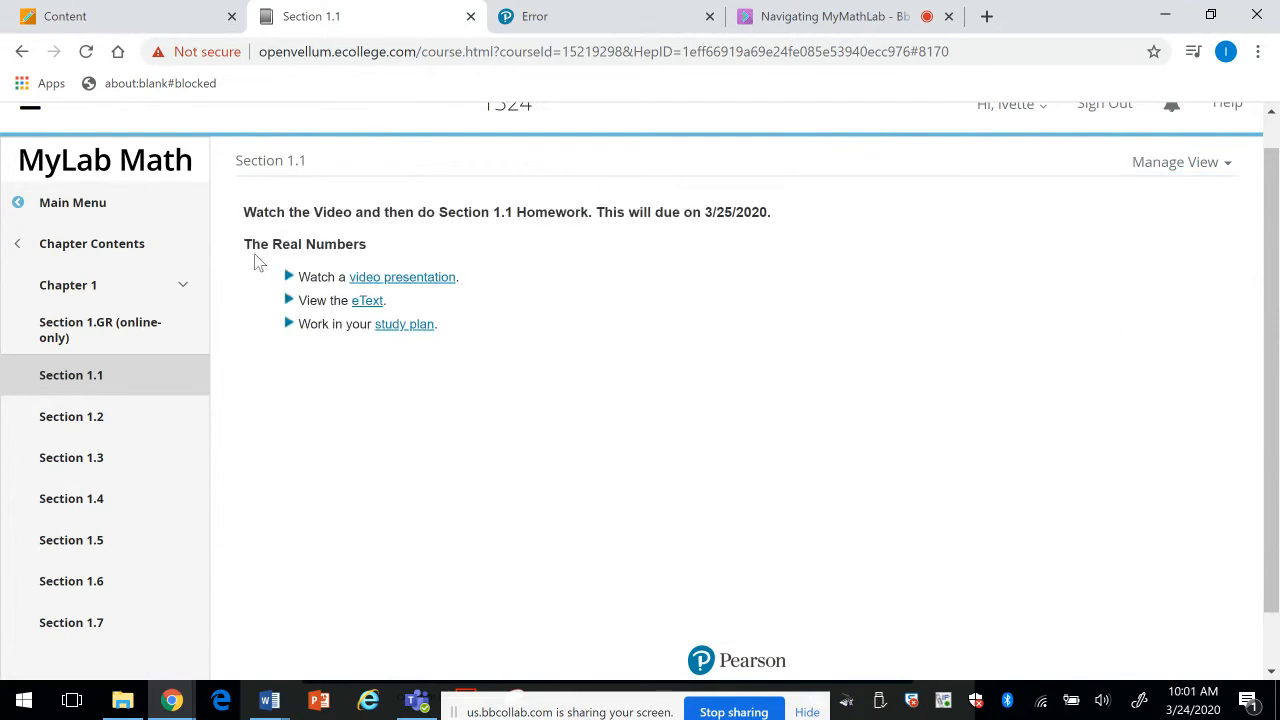
Step: Reopen the Section 1.1 page for editing and add "Use the document to take notes while watching the video." below the homework line
click(1160, 166)
click(1120, 237)
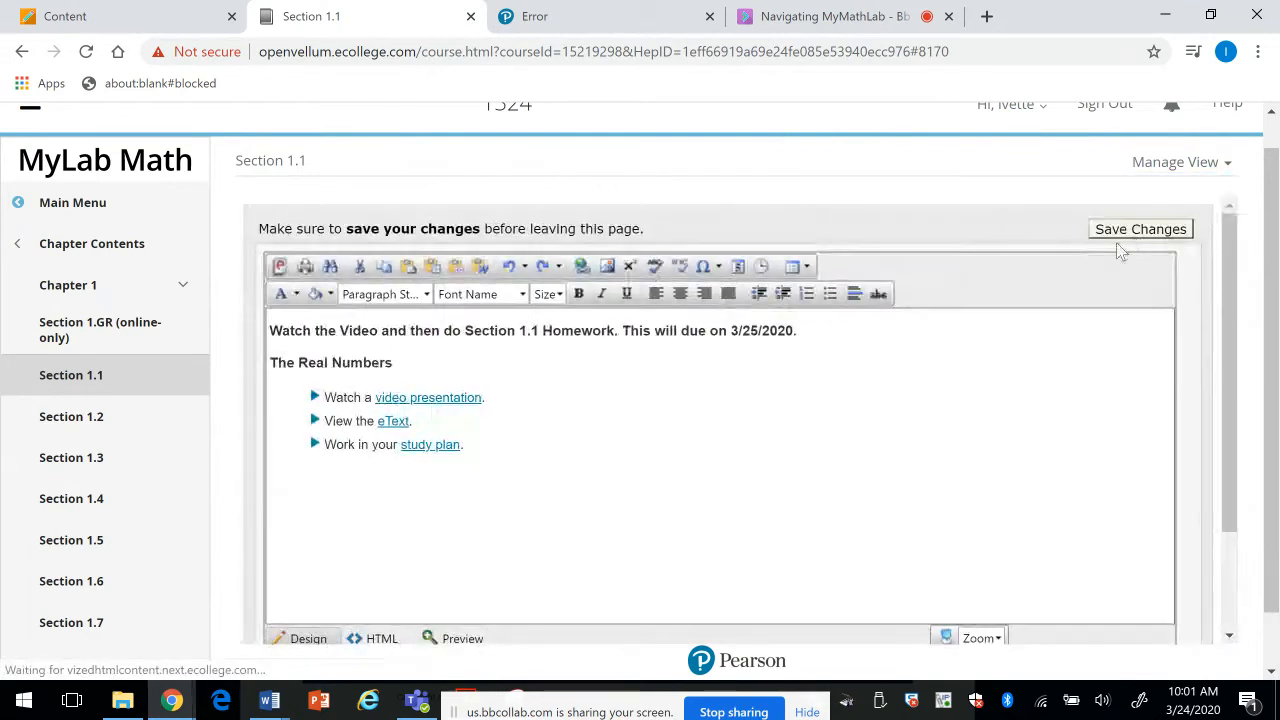
click(806, 330)
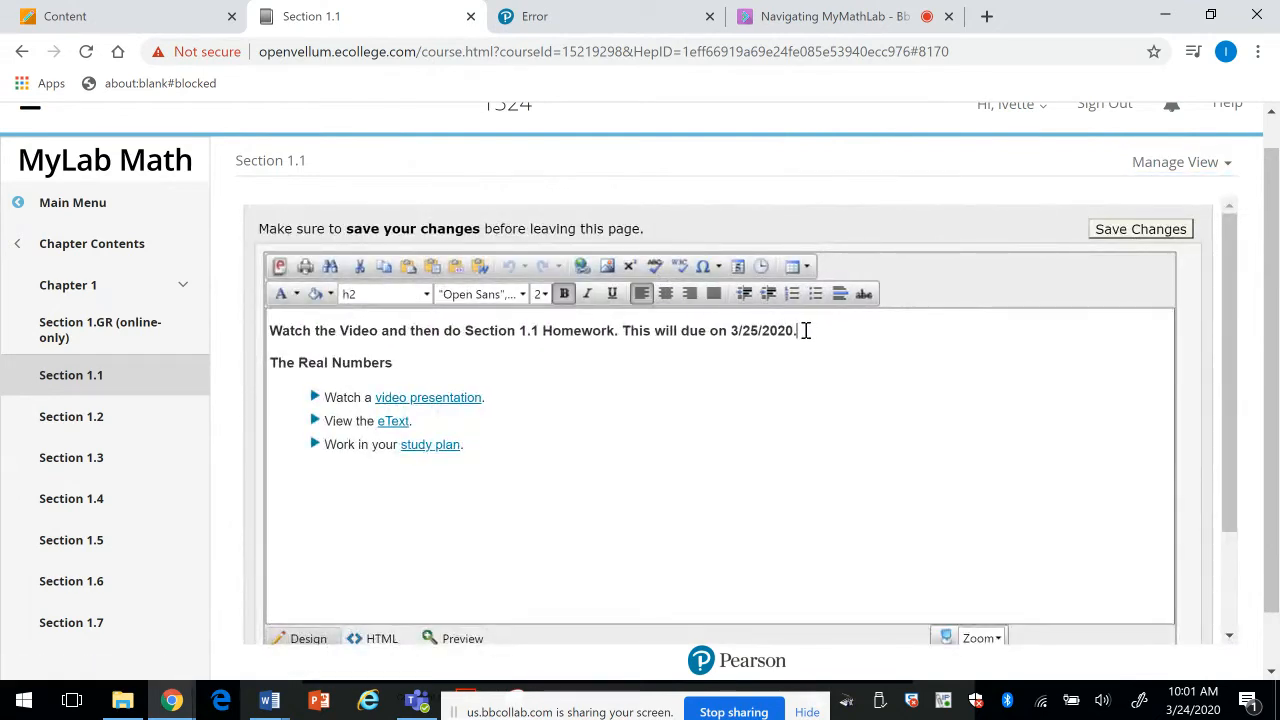
key(Return)
text(U)
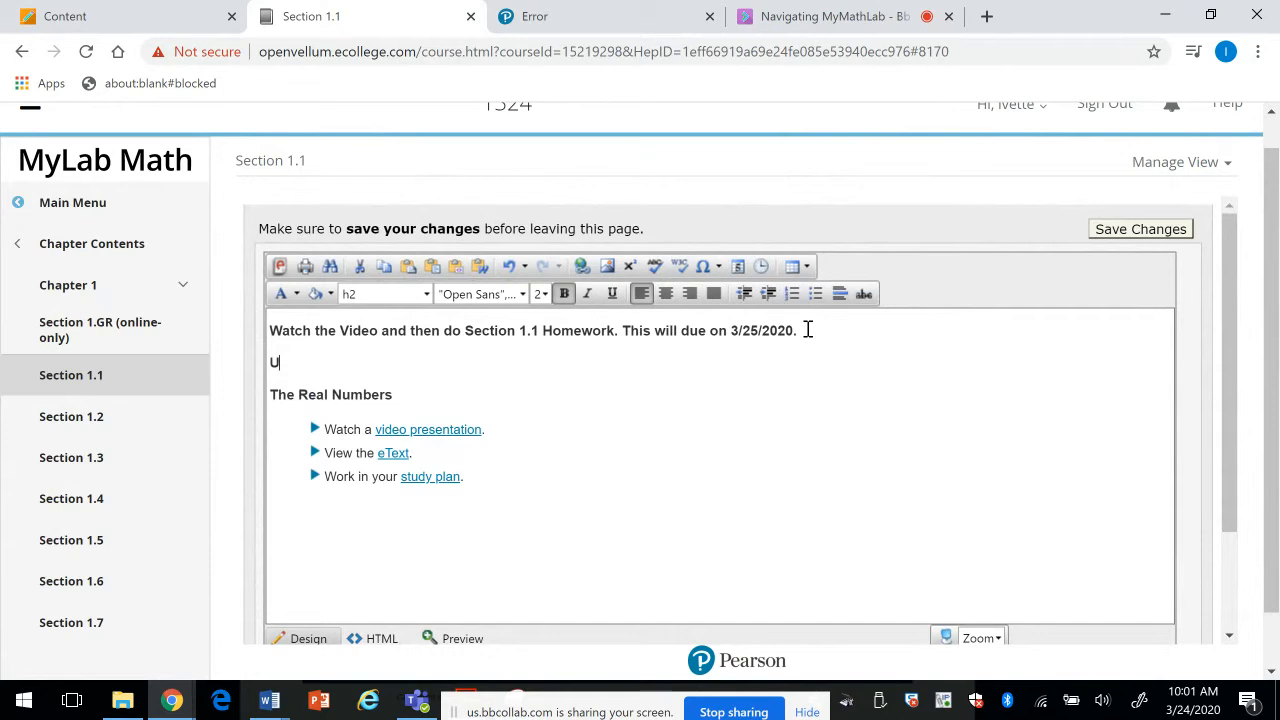
text(se the document to take not)
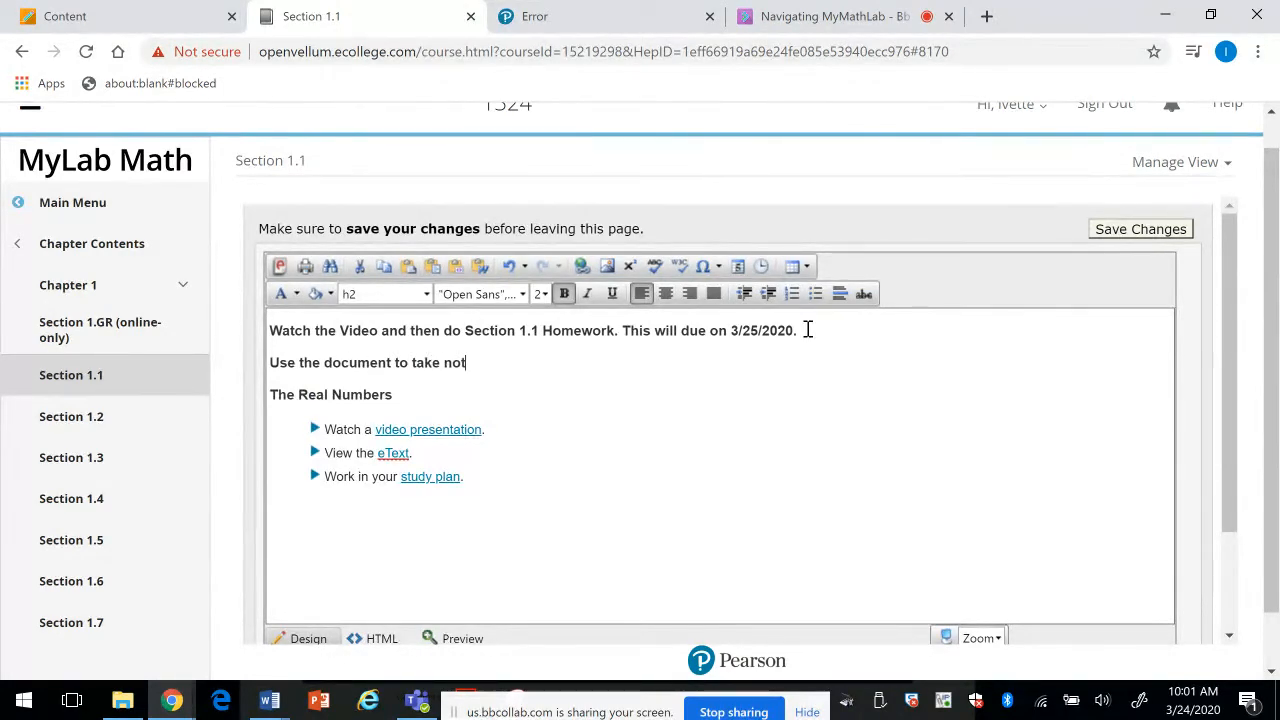
text(es while watching the video)
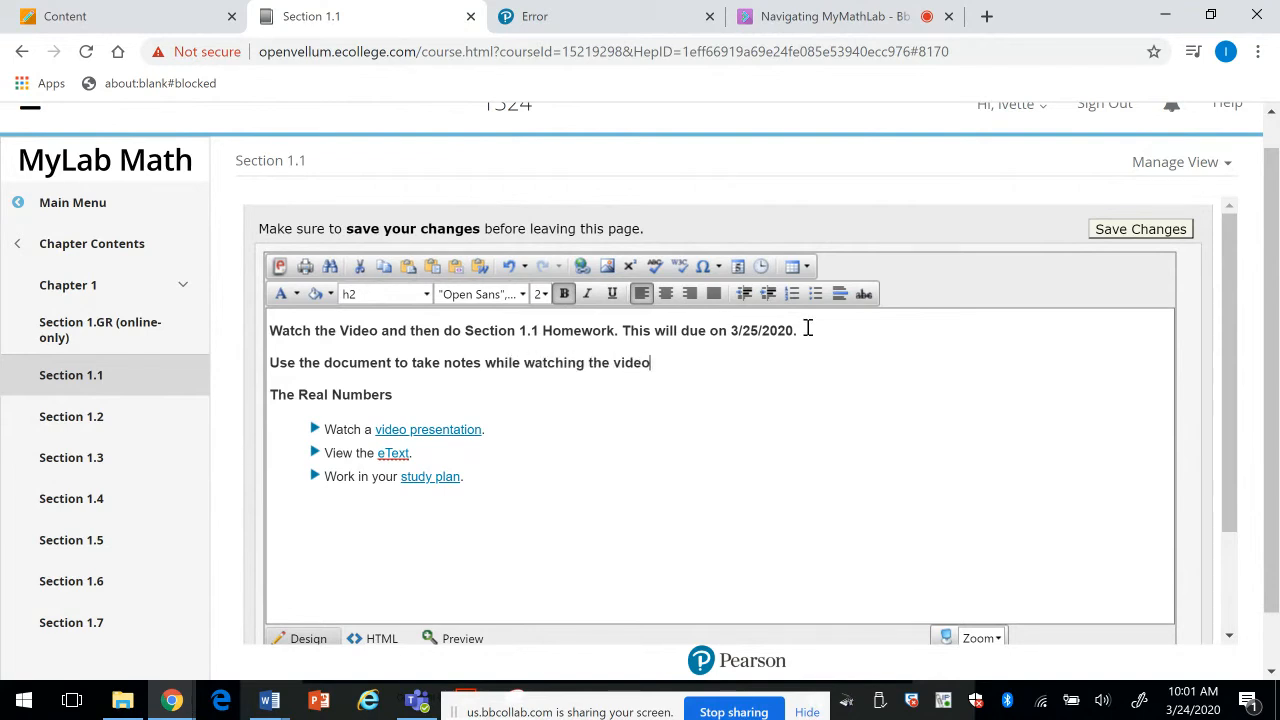
text(.)
key(Return)
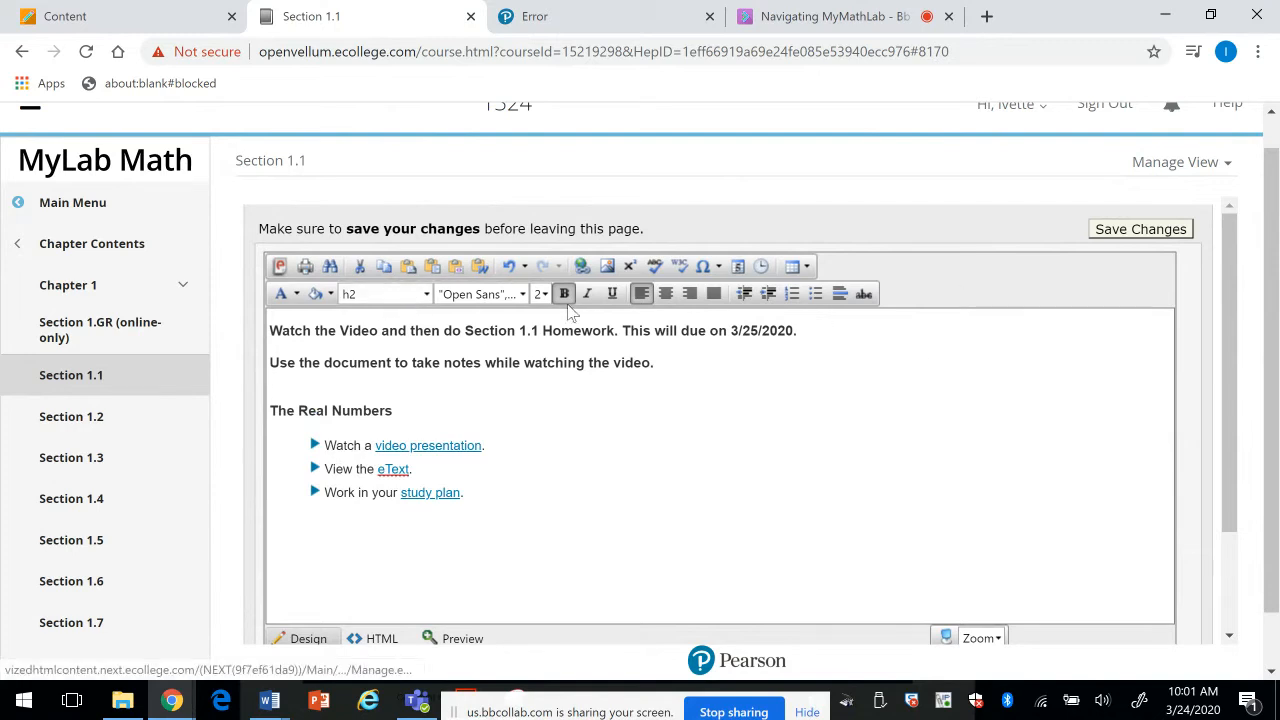
Step: Try to add a content link displayed as "jljsafd" that uploads the First Day Instructions - 1314 - Winter 2019 document to the 1324 folder
click(581, 267)
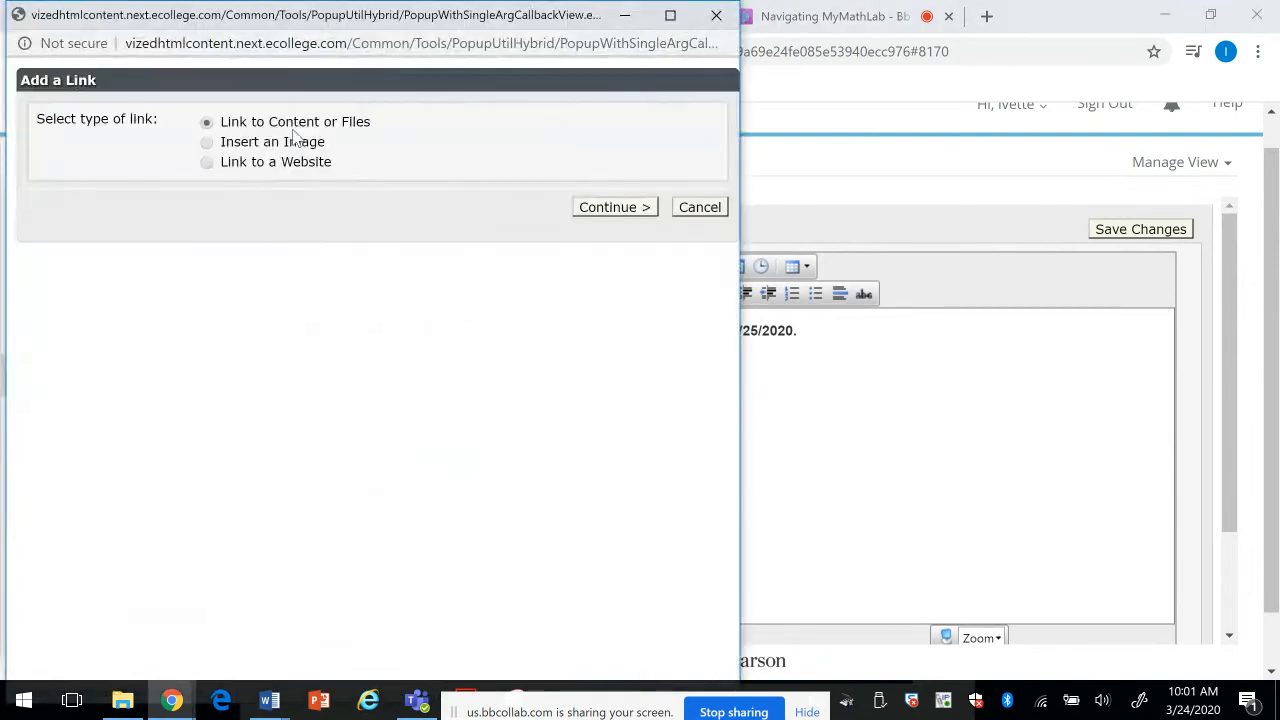
click(594, 208)
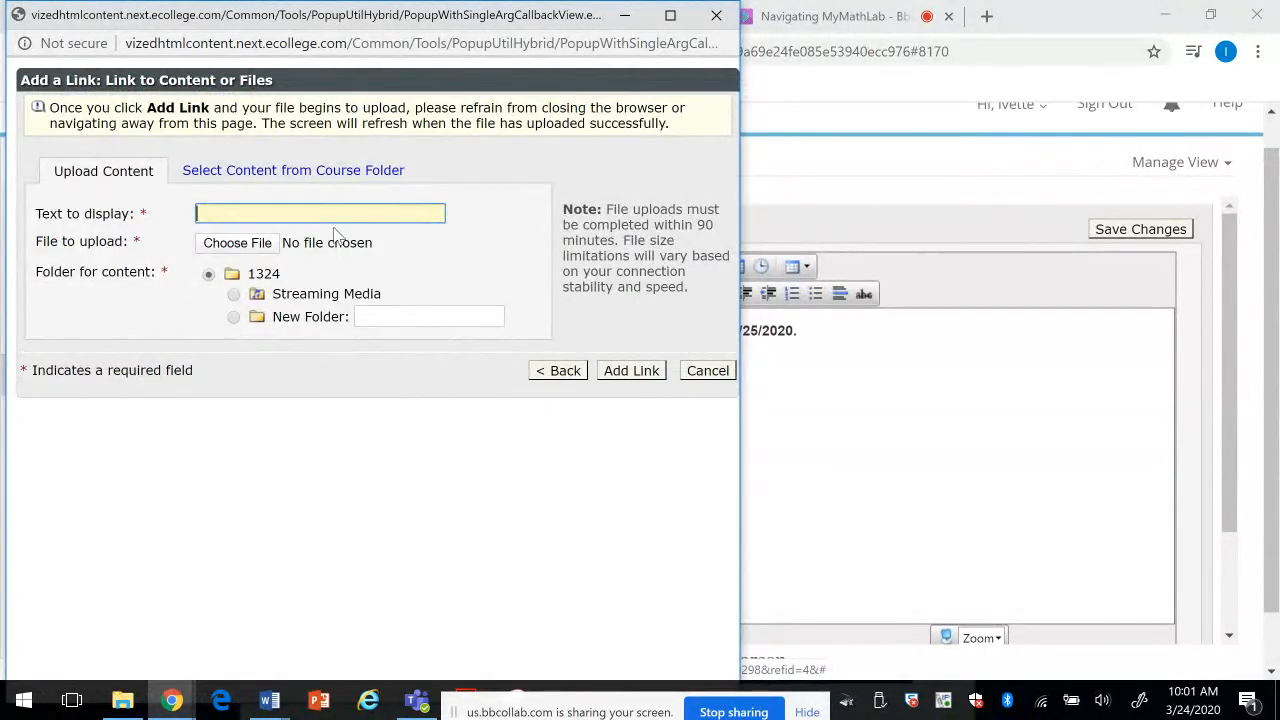
text(jljsafd)
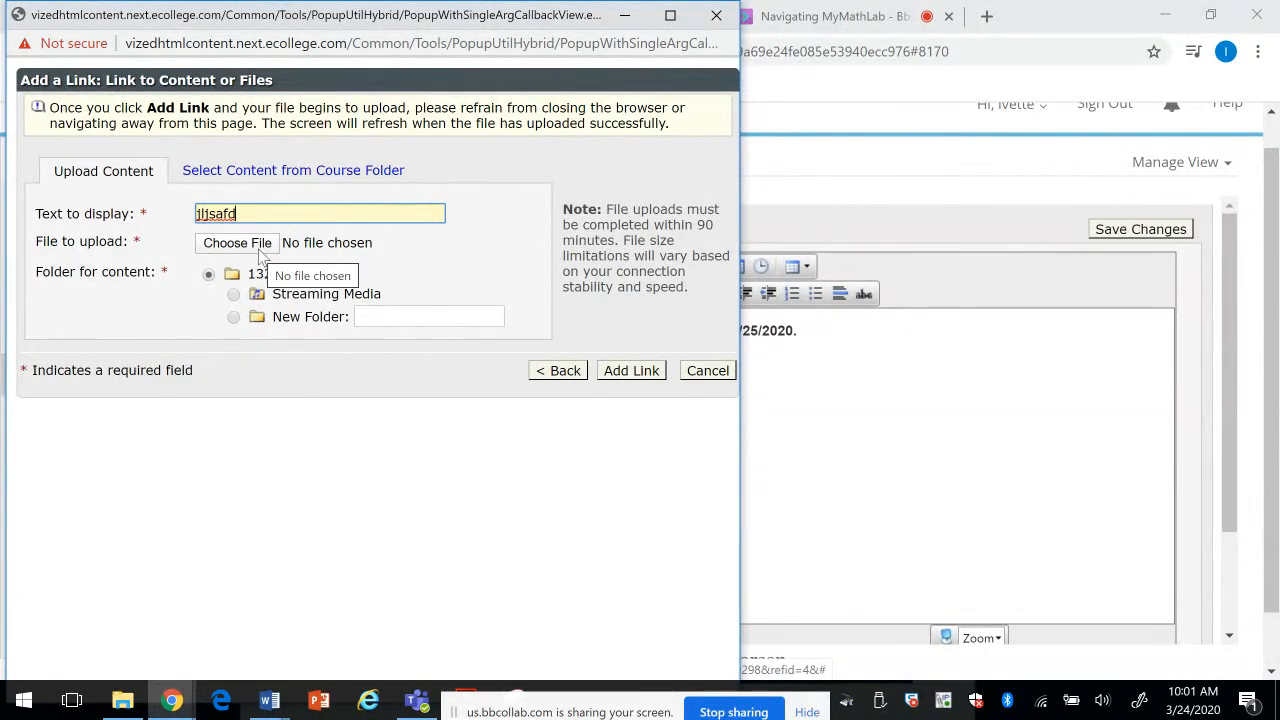
click(237, 243)
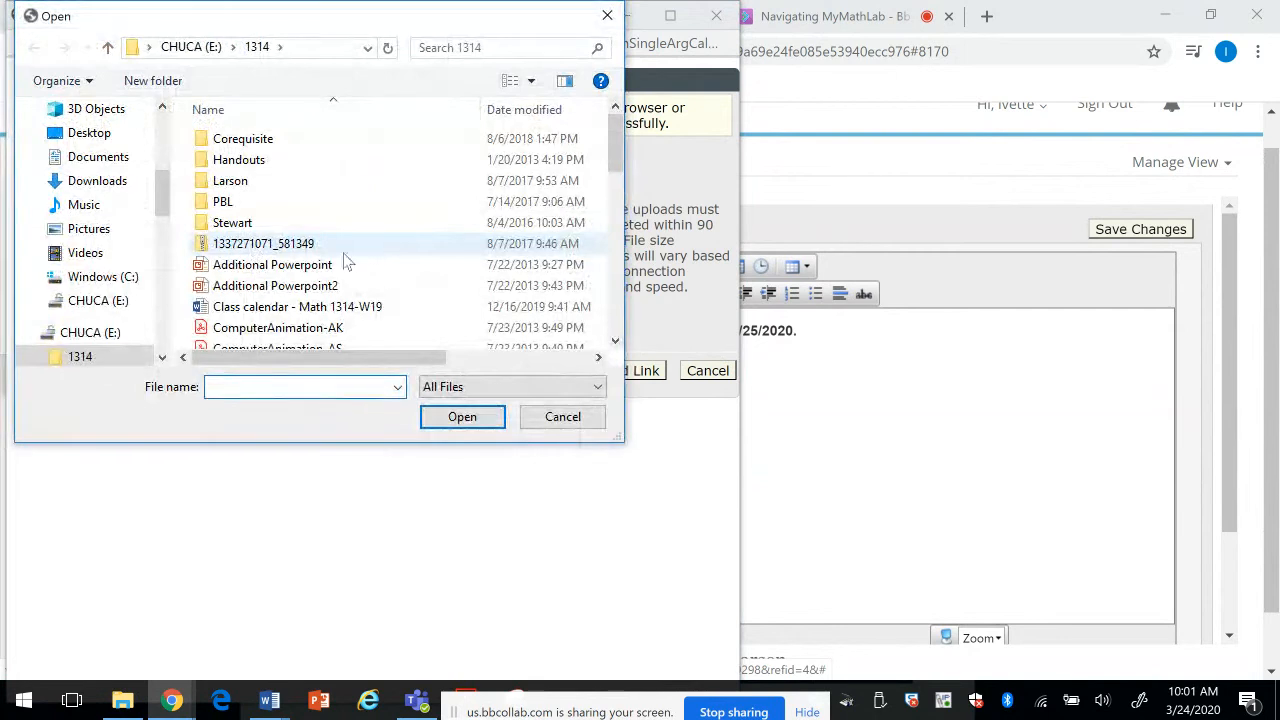
drag(619, 155, 616, 250)
click(310, 198)
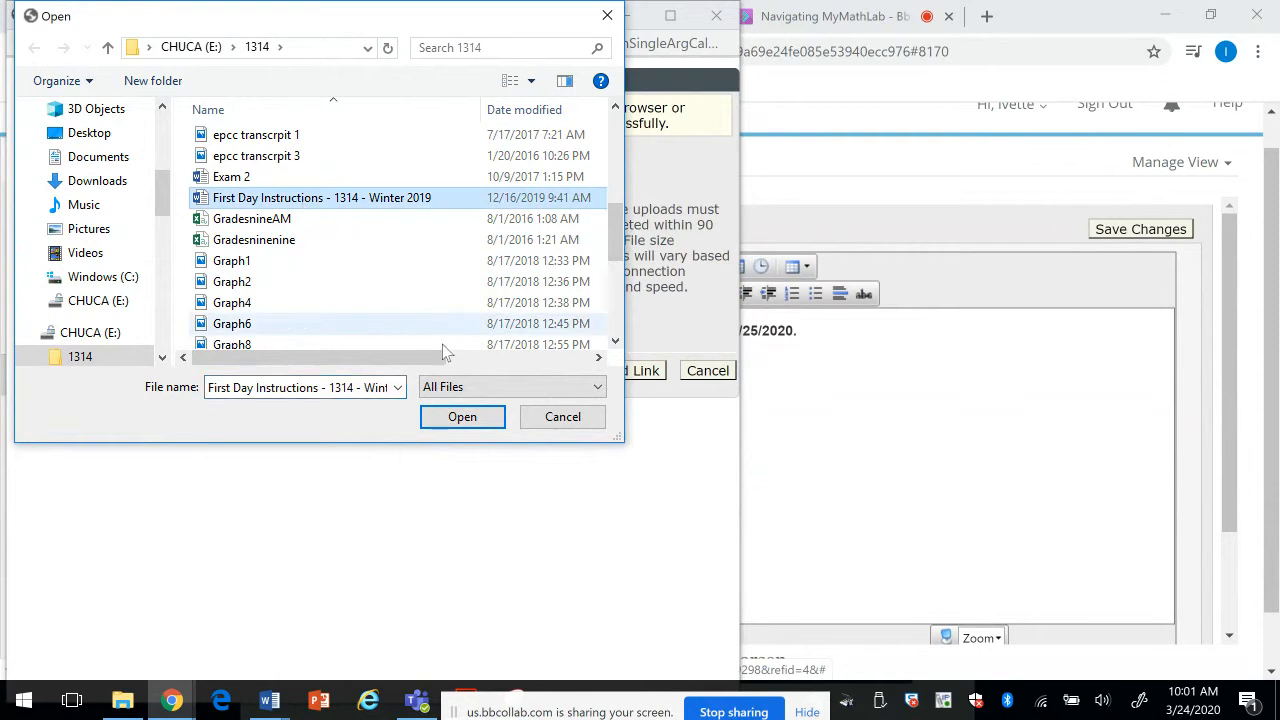
click(441, 417)
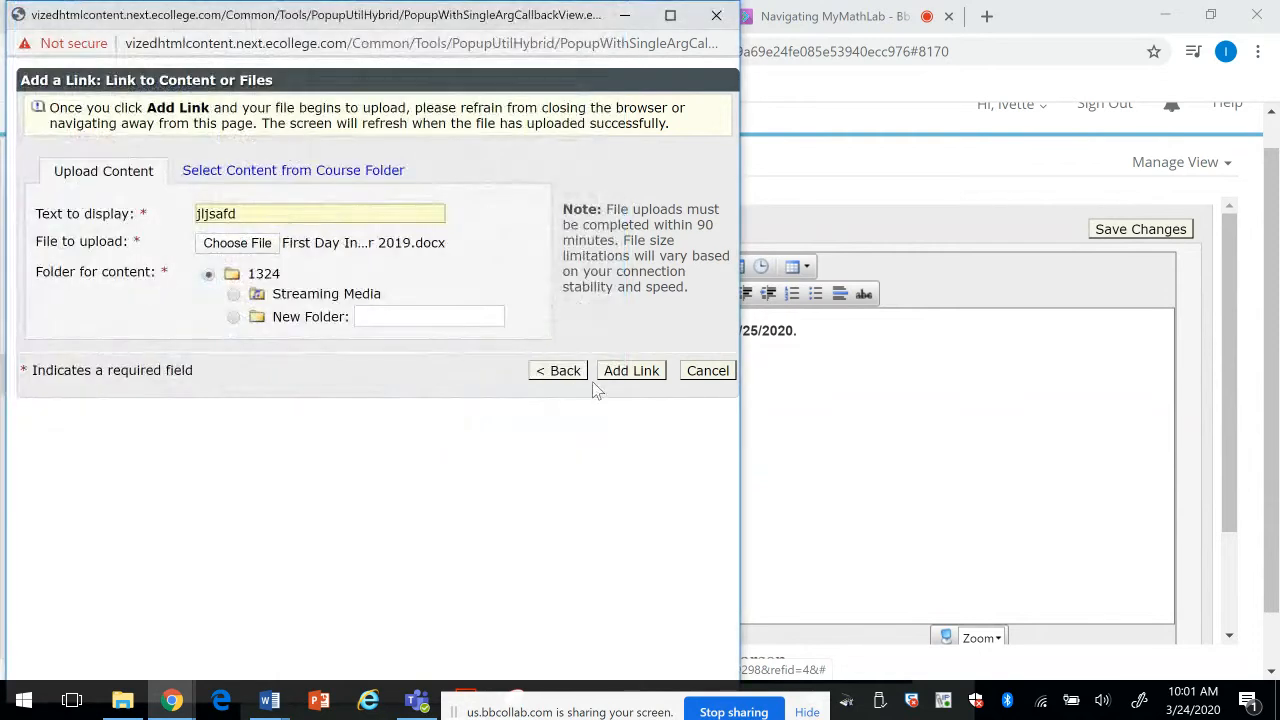
click(628, 372)
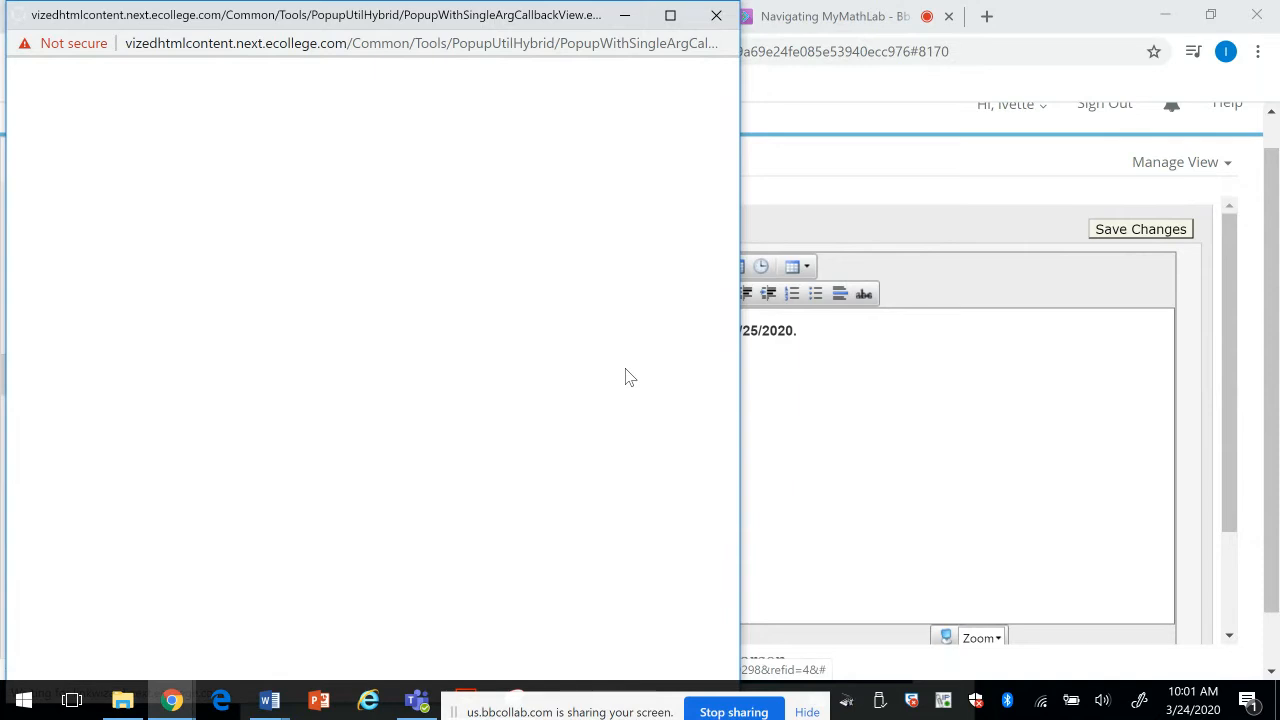
click(716, 16)
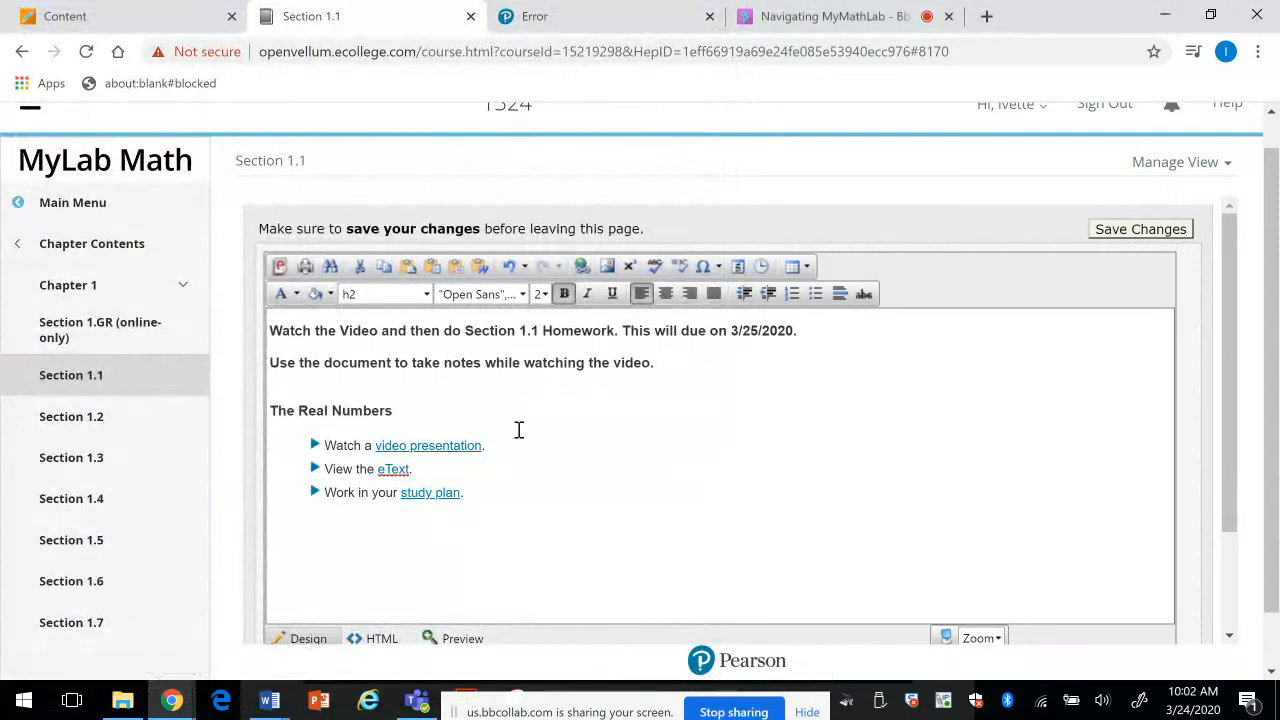
Step: Save the Section 1.1 page with the added note-taking instruction and acknowledge the save
mouse_move(1237, 423)
mouse_down()
mouse_move(1235, 532)
mouse_move(1214, 423)
mouse_up()
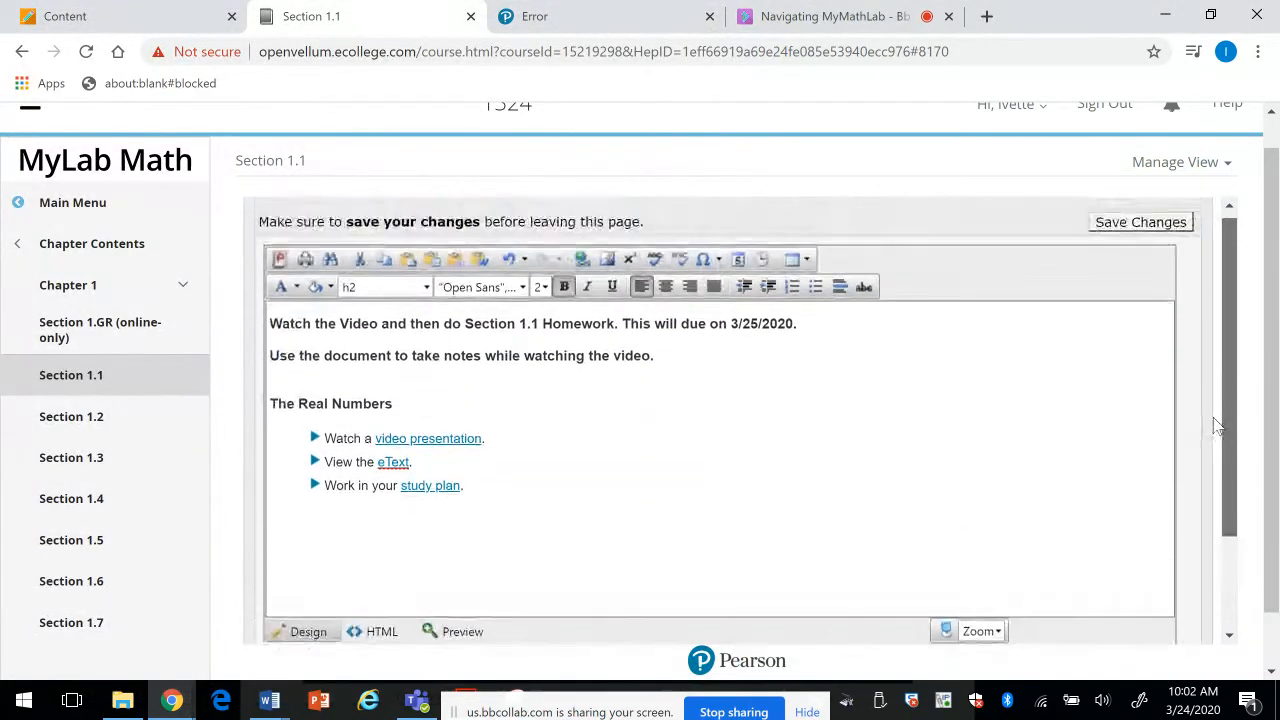
click(1143, 232)
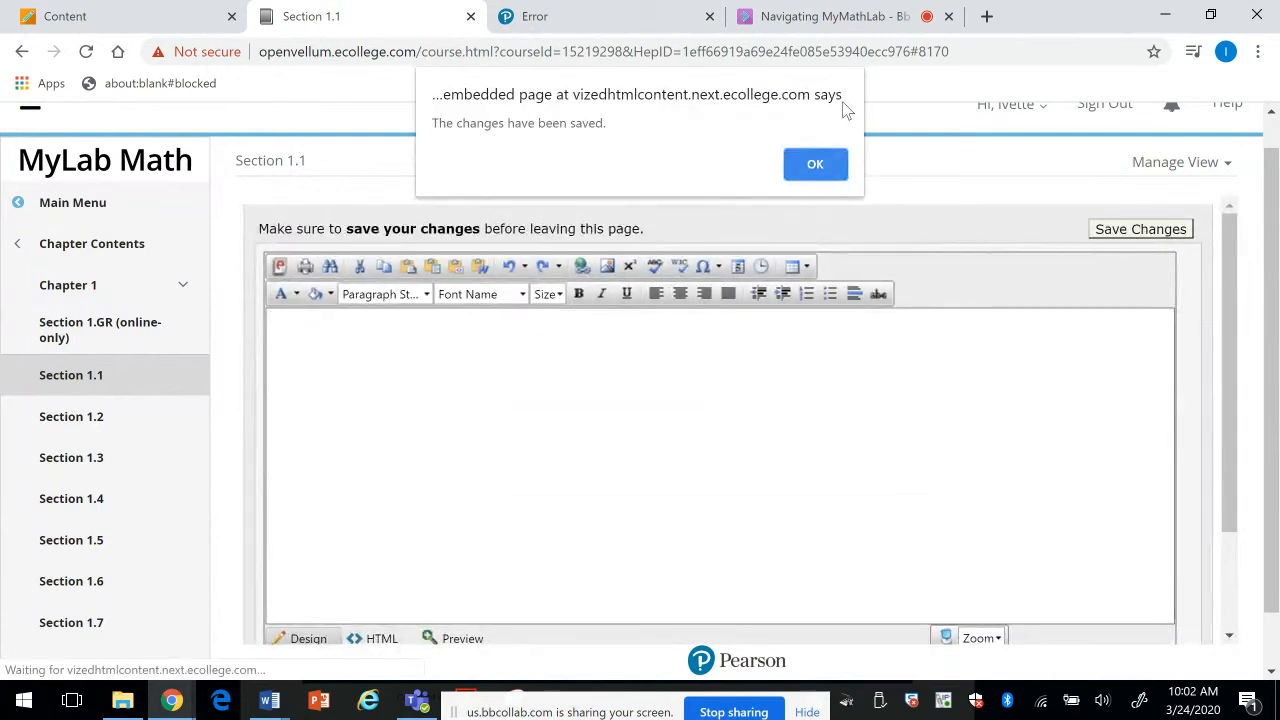
click(816, 166)
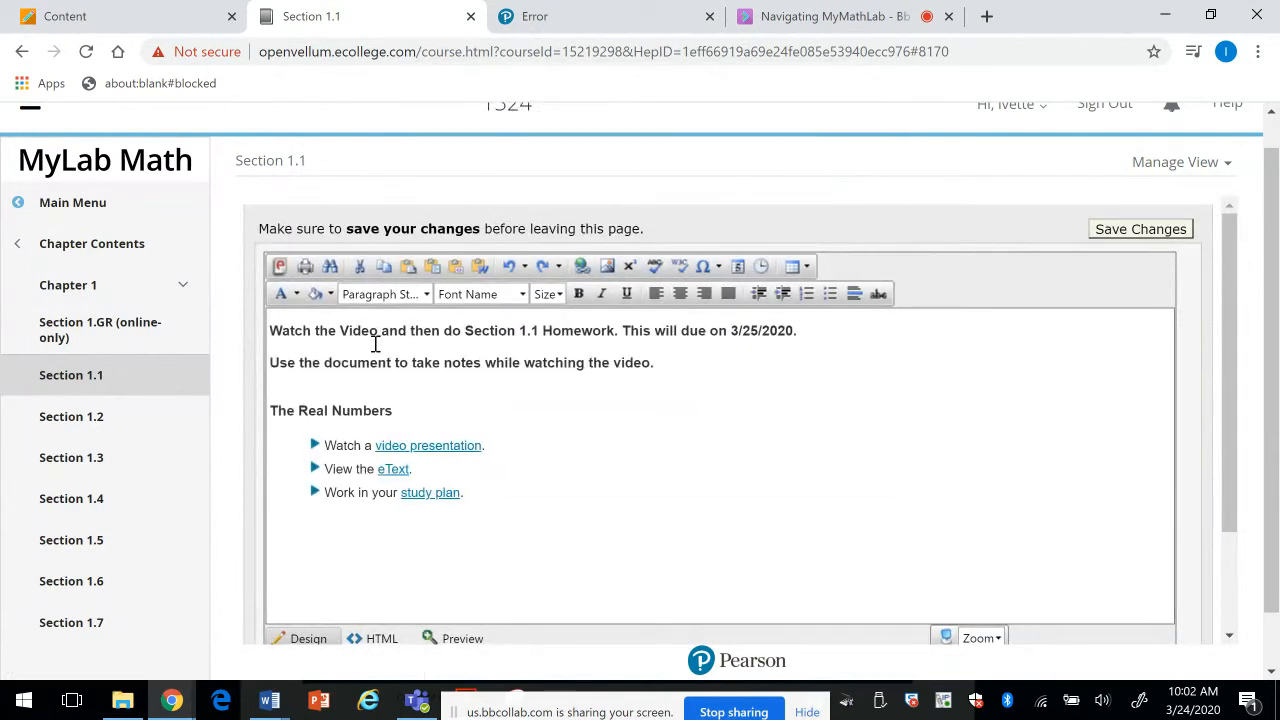
Step: Point out the two instruction lines on the Section 1.1 page and switch to the Navigating MyMathLab Collaborate session
drag(288, 340, 689, 397)
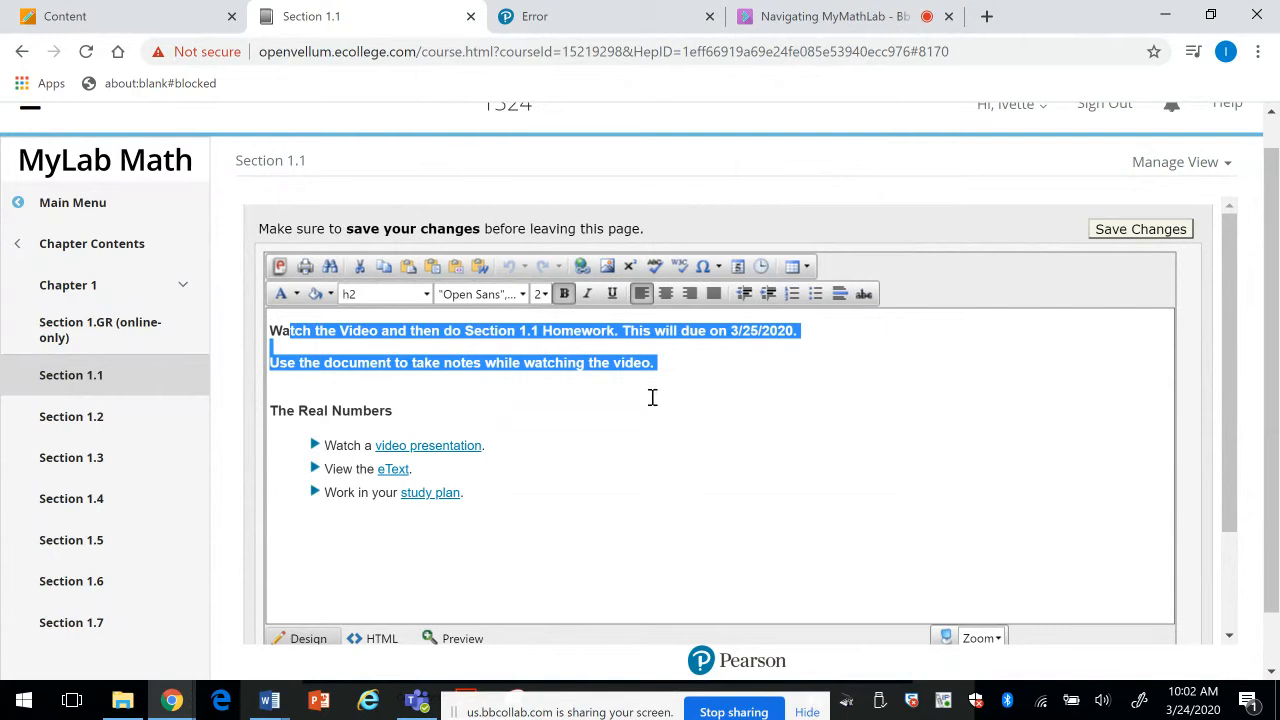
click(651, 397)
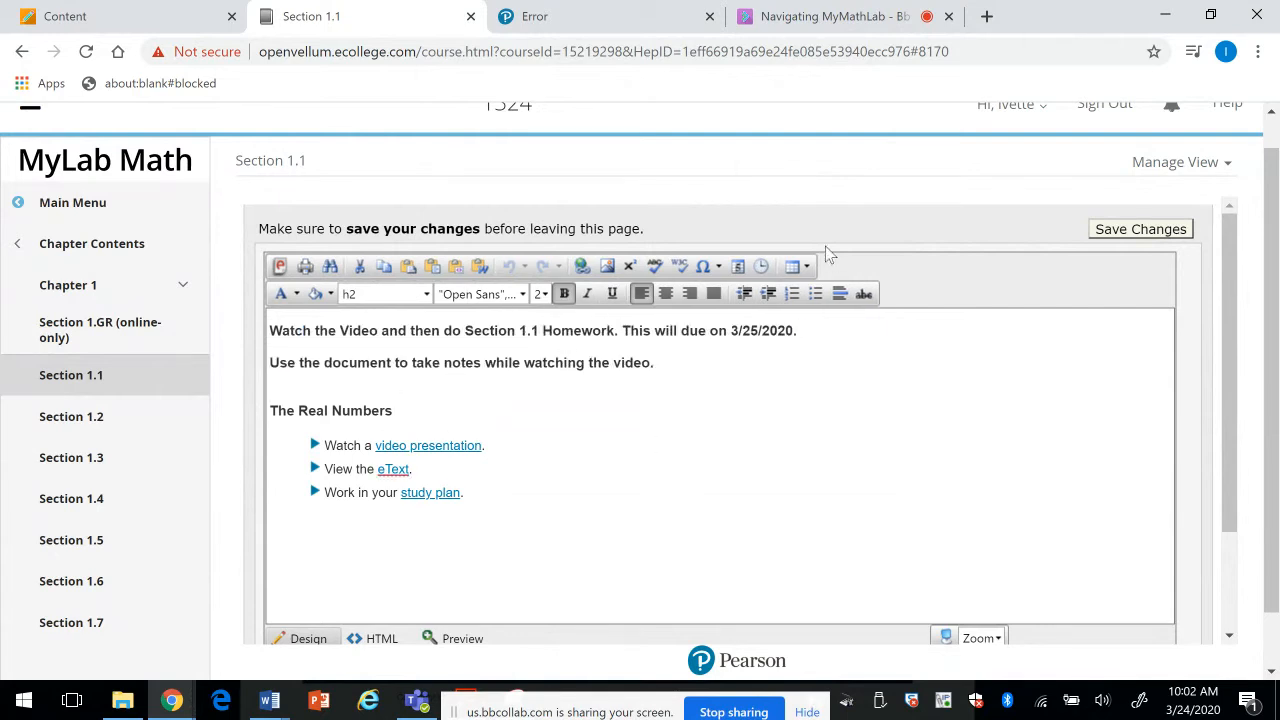
click(810, 25)
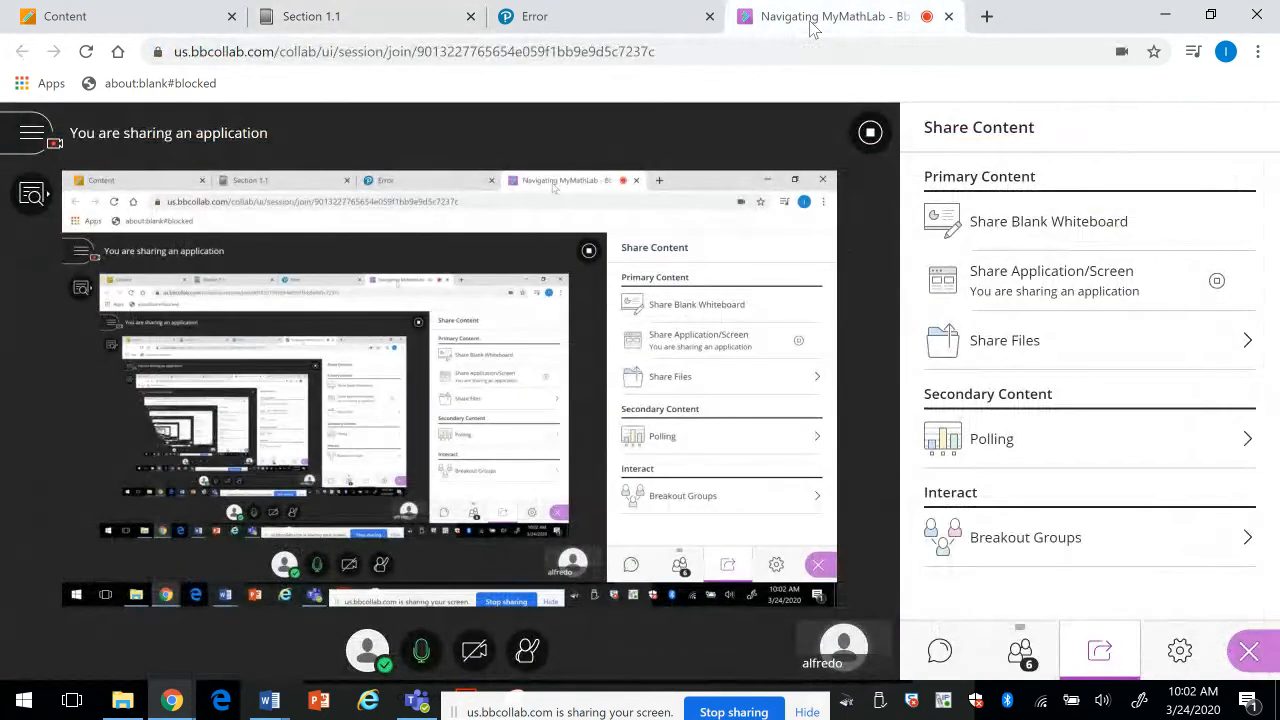
Step: Return to the 1324 course and look through the Chapter 1 section pages from Section 1.1 to Section 1.7
click(343, 20)
click(86, 390)
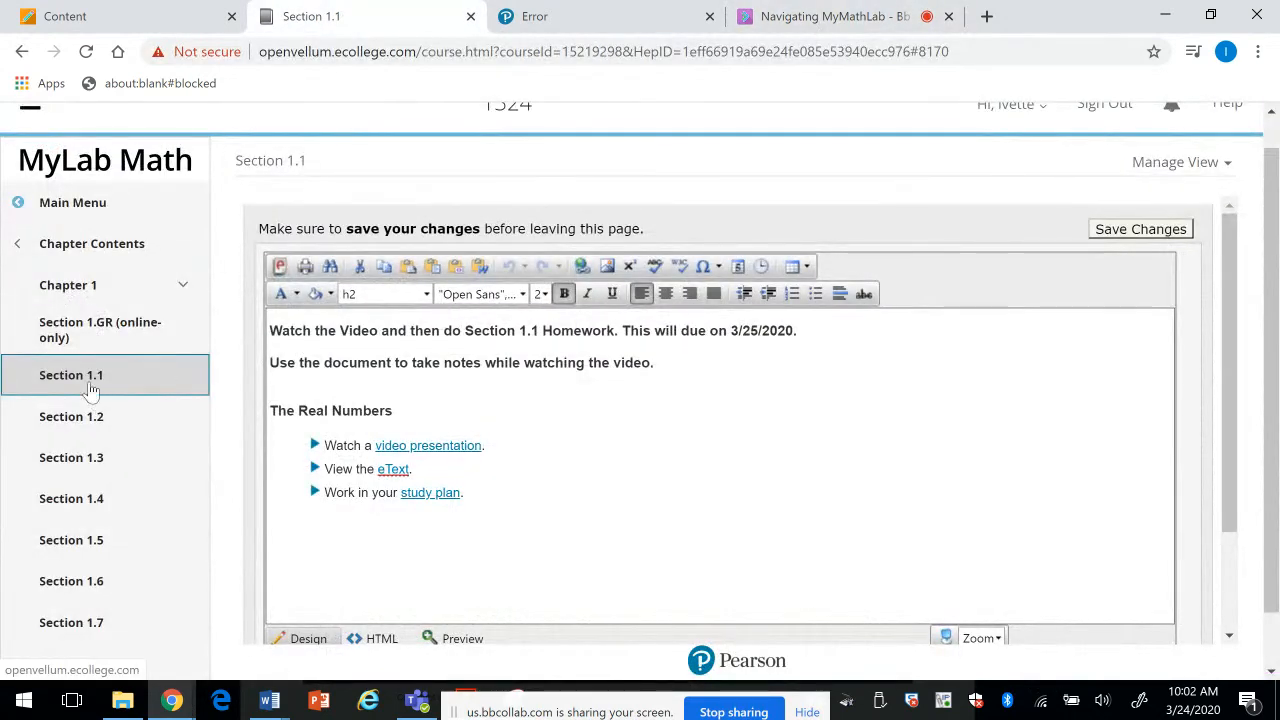
click(86, 458)
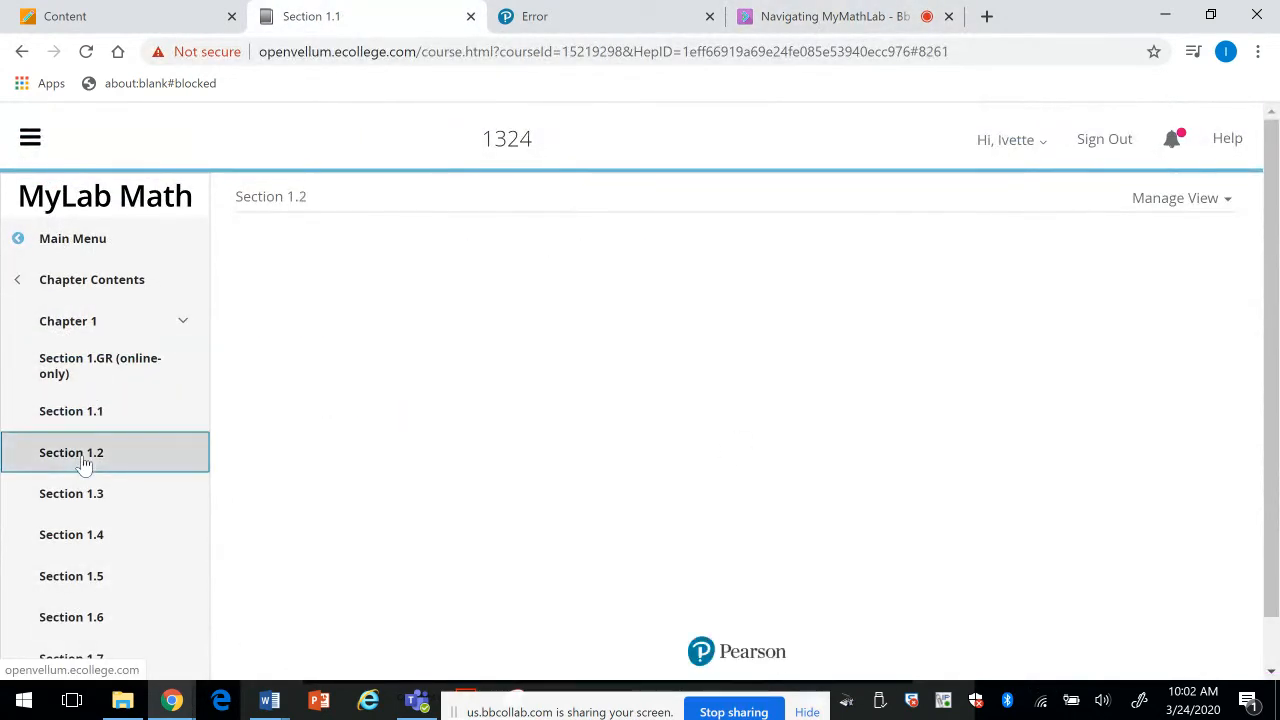
click(85, 493)
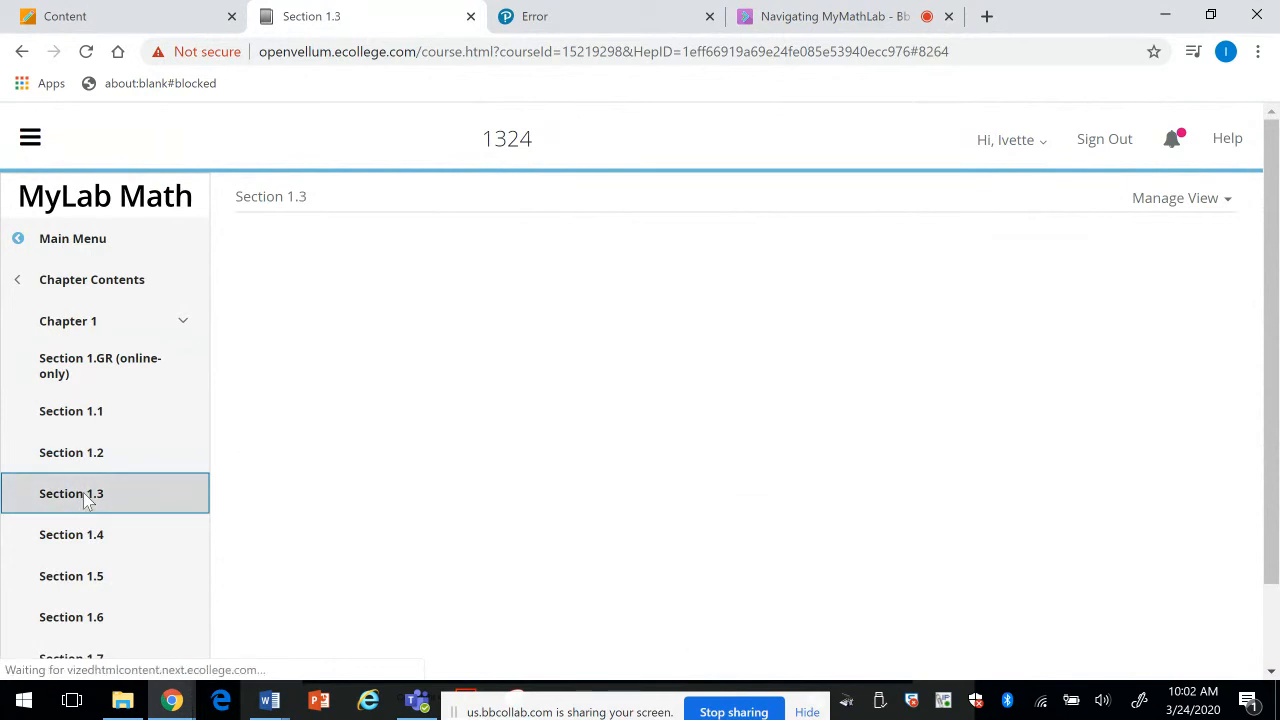
click(82, 540)
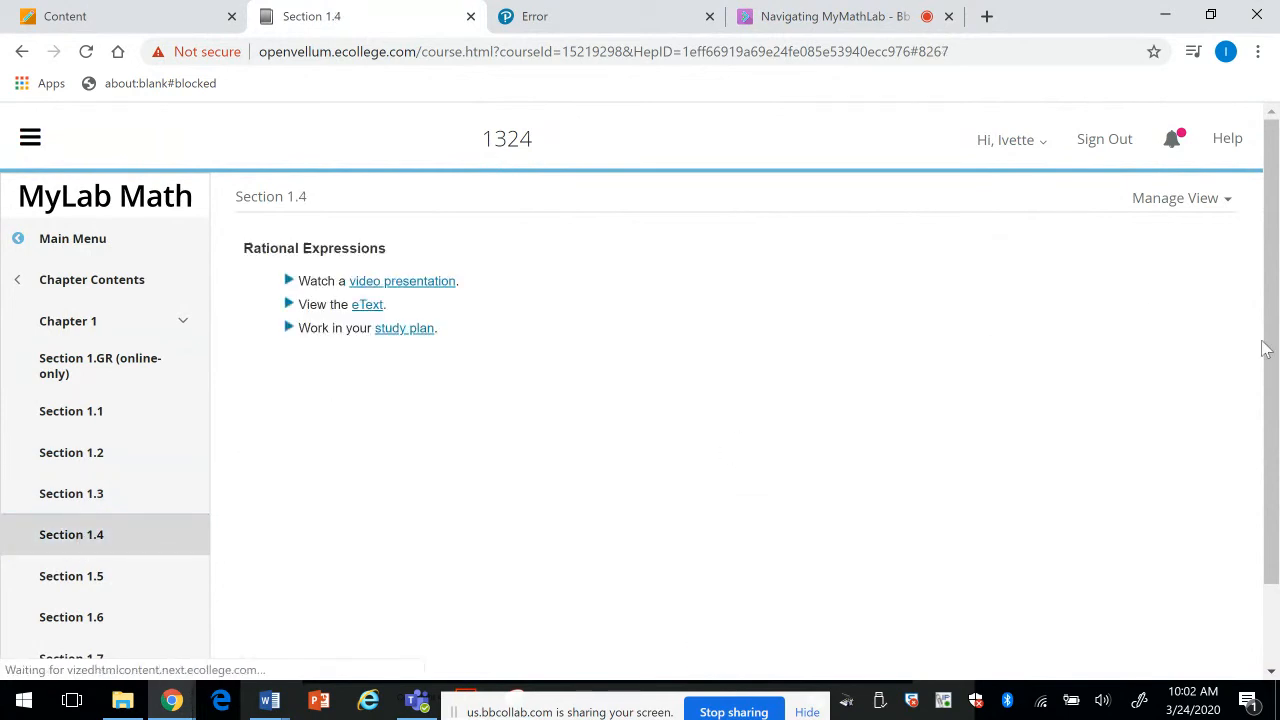
drag(1269, 340, 1272, 520)
click(70, 482)
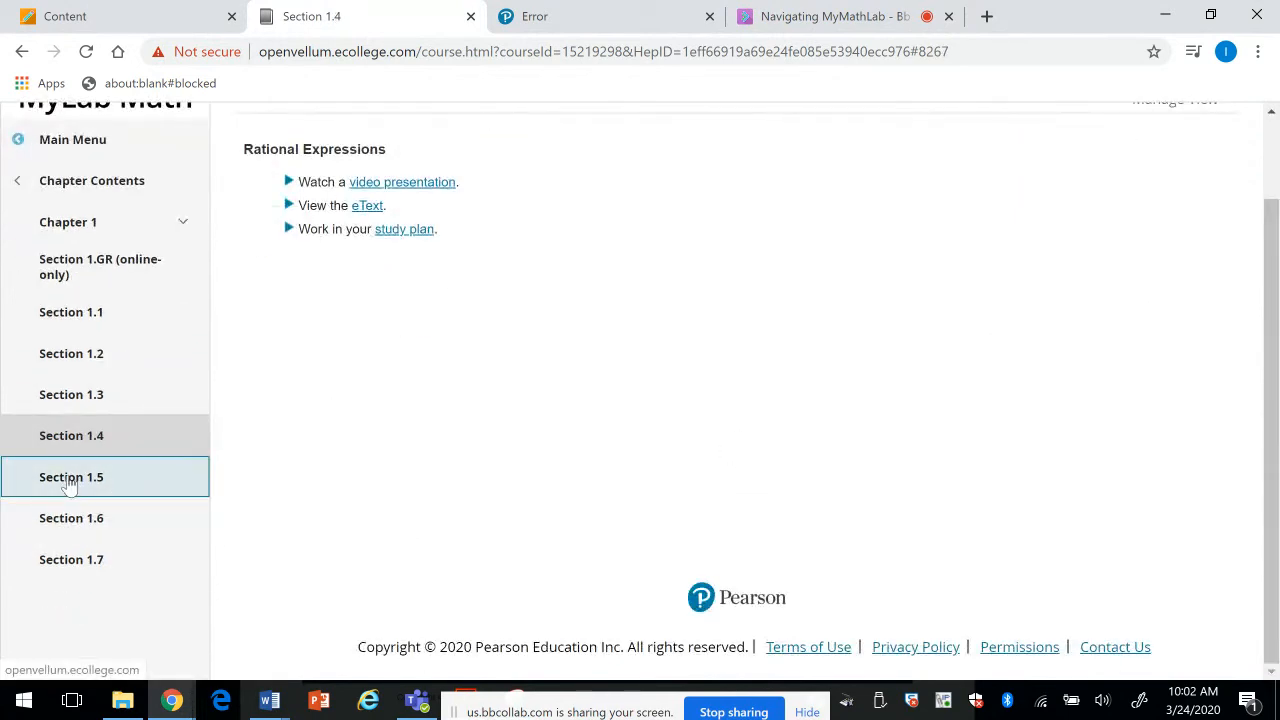
drag(1271, 286, 1248, 471)
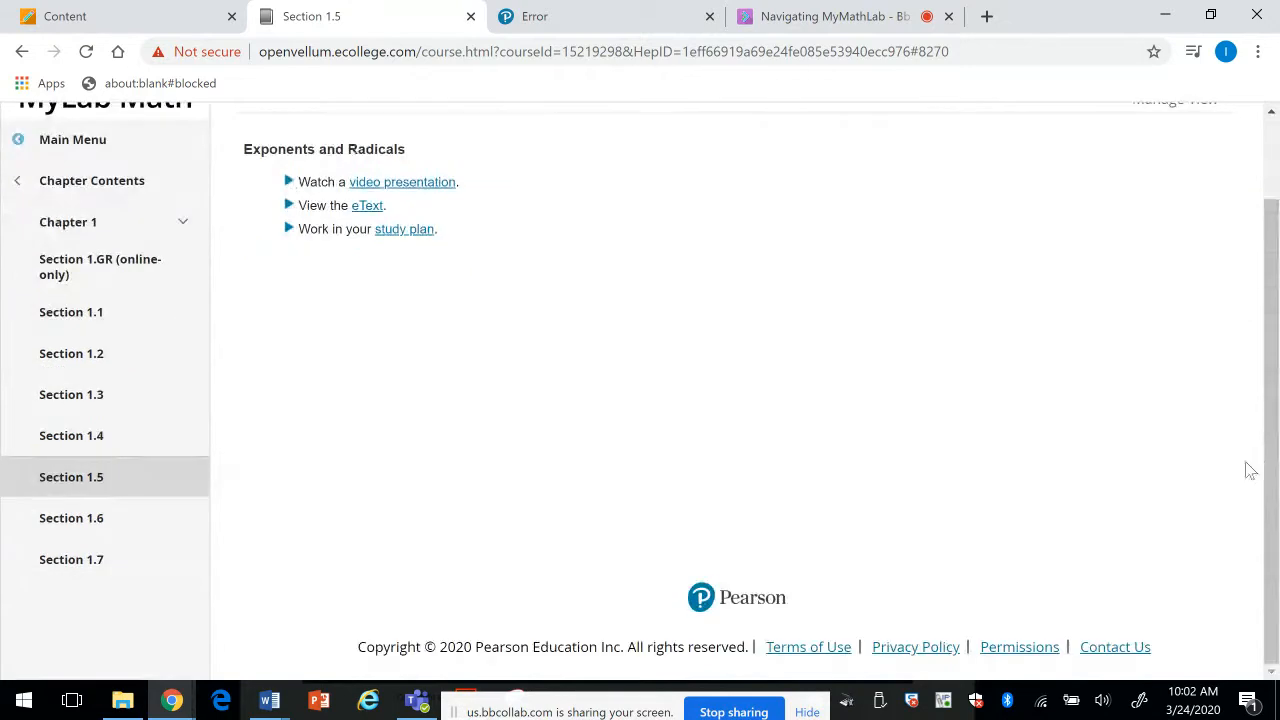
click(98, 553)
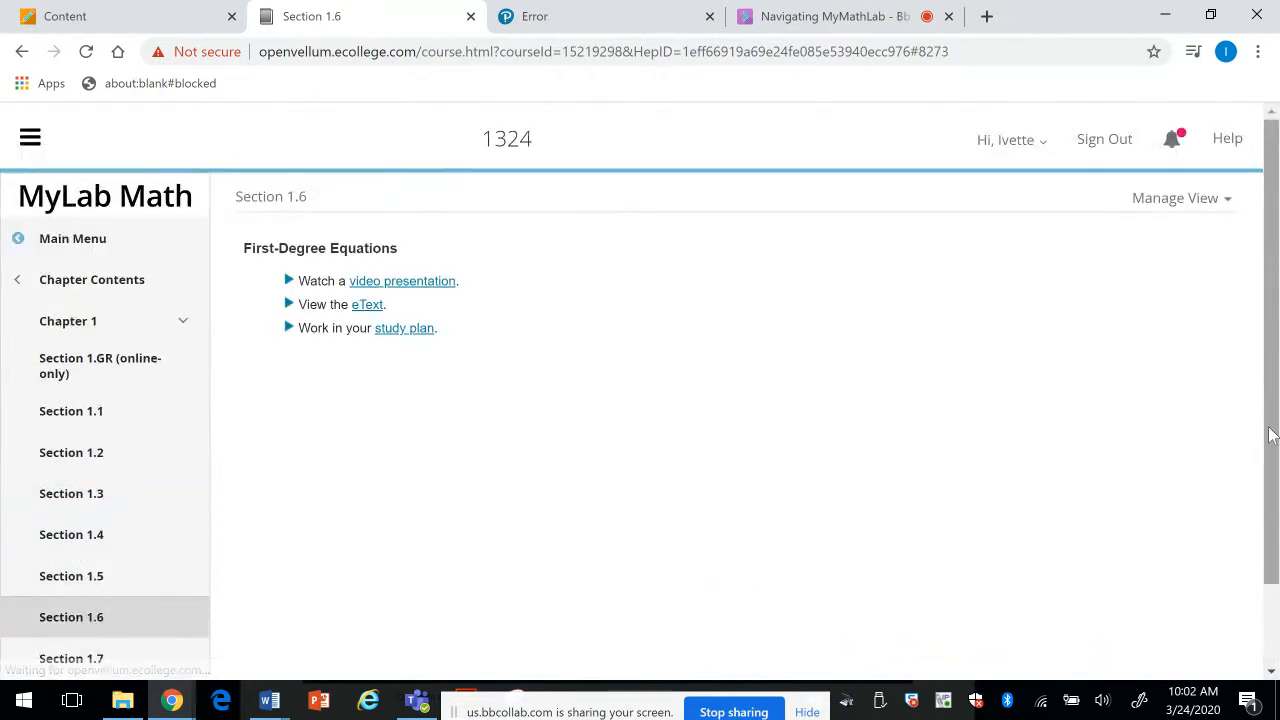
scroll(172, 538, down, 2)
click(90, 563)
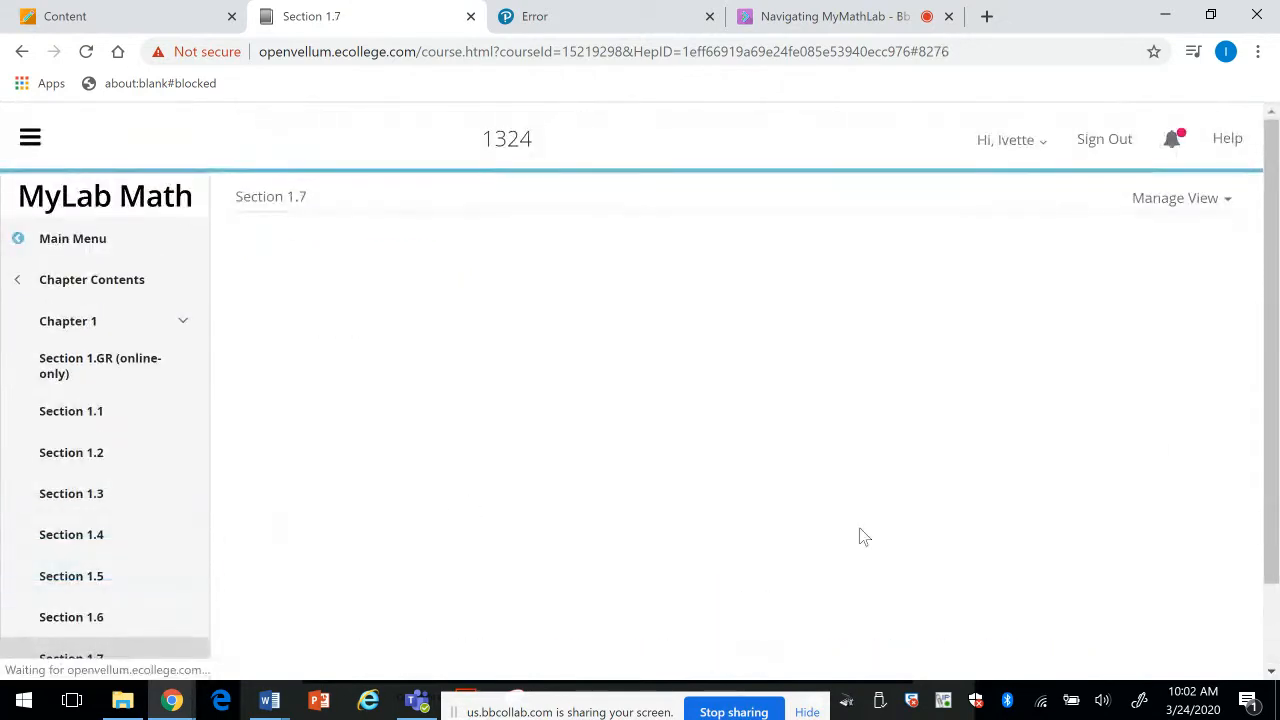
Step: Go back to Chapter Contents and look through the chapter list down to Chapter 14 and the appendices
click(34, 283)
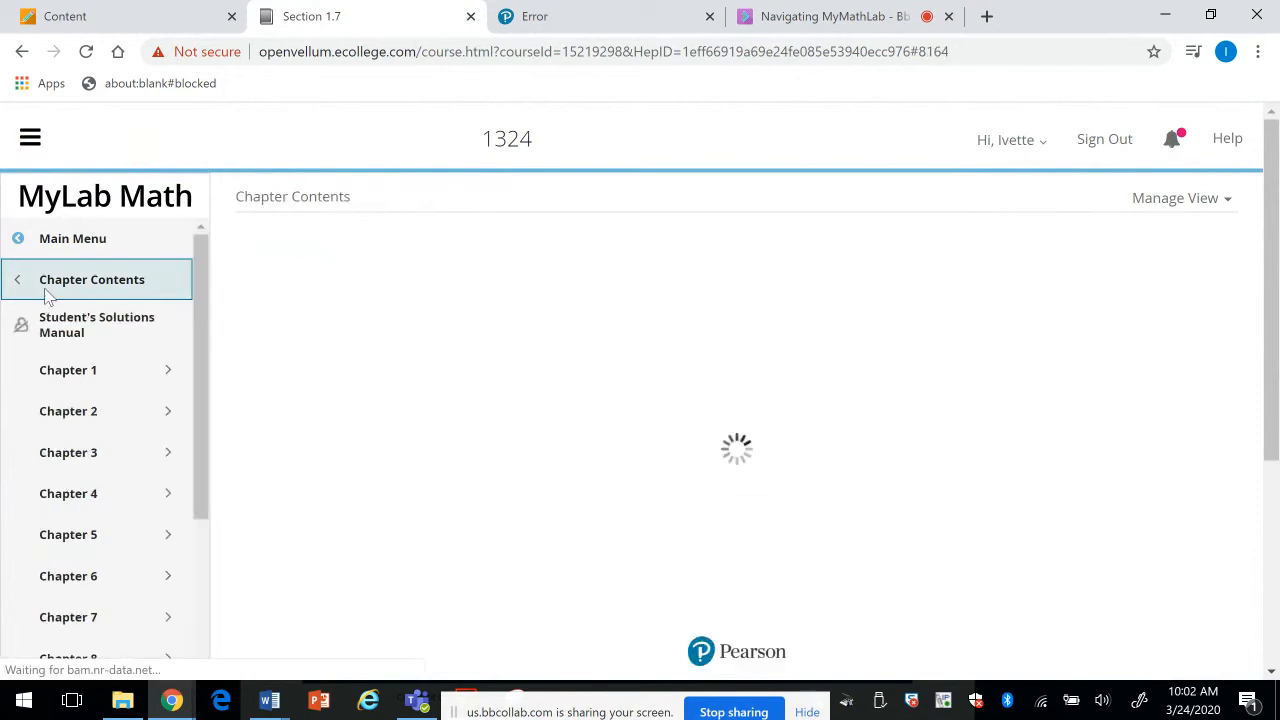
scroll(199, 372, down, 1)
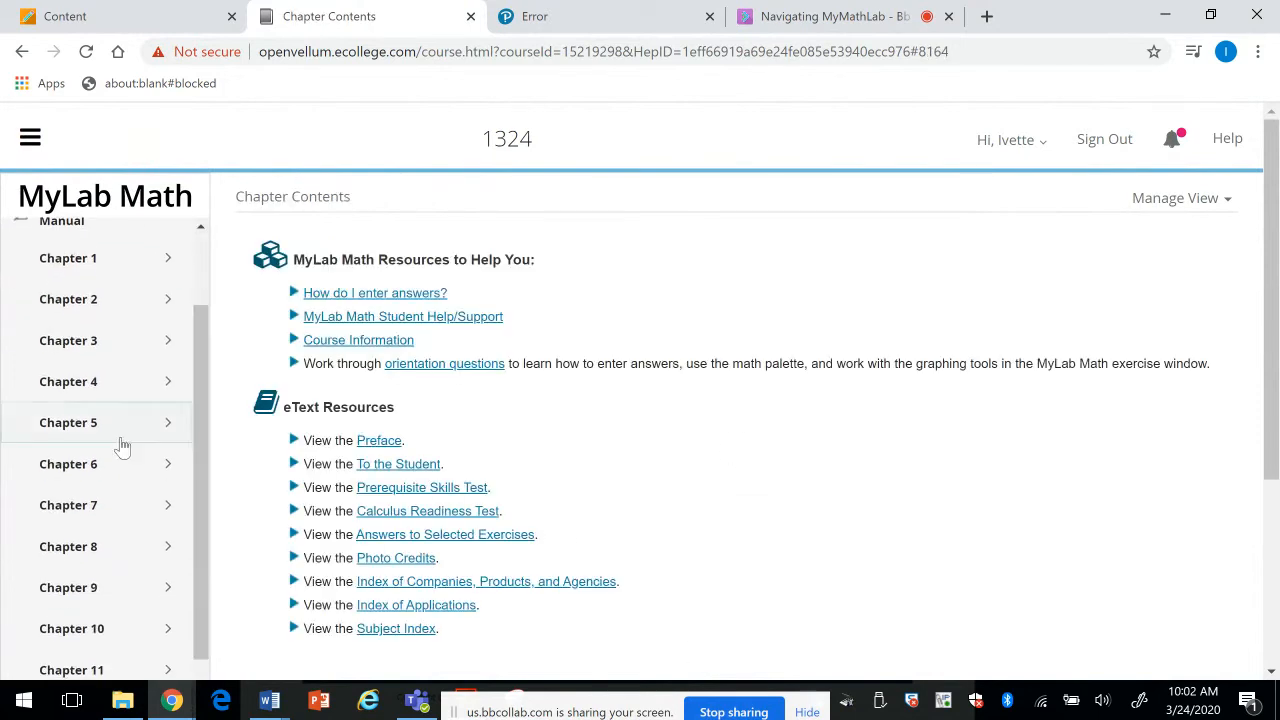
drag(198, 468, 184, 627)
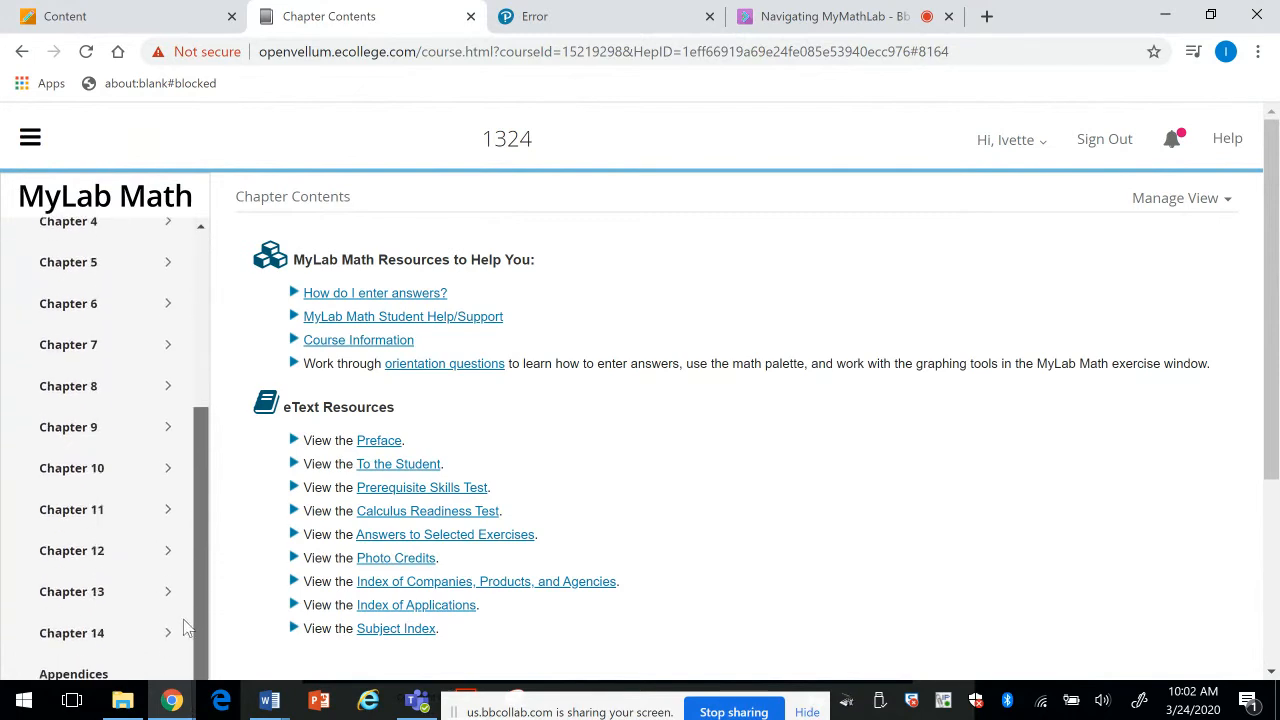
Step: Check the Everyone chat in the Navigating MyMathLab Collaborate session and return to the course's Chapter Contents page
click(826, 14)
click(941, 655)
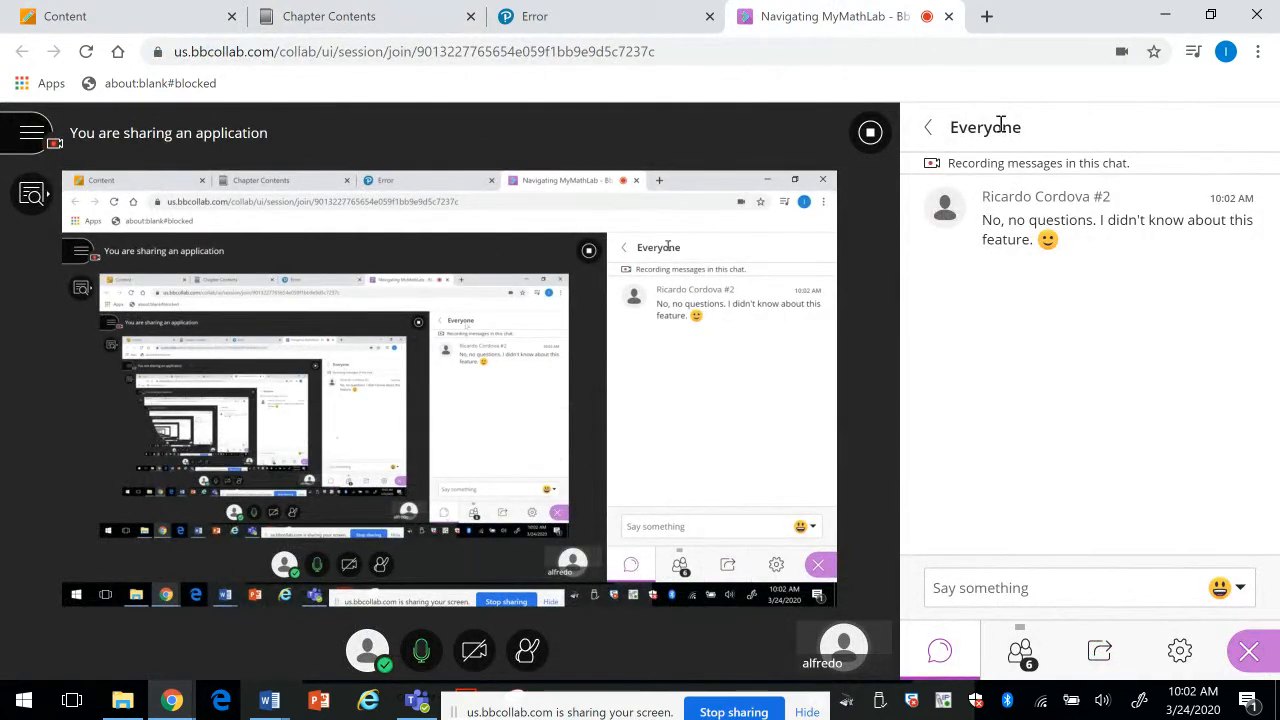
click(366, 18)
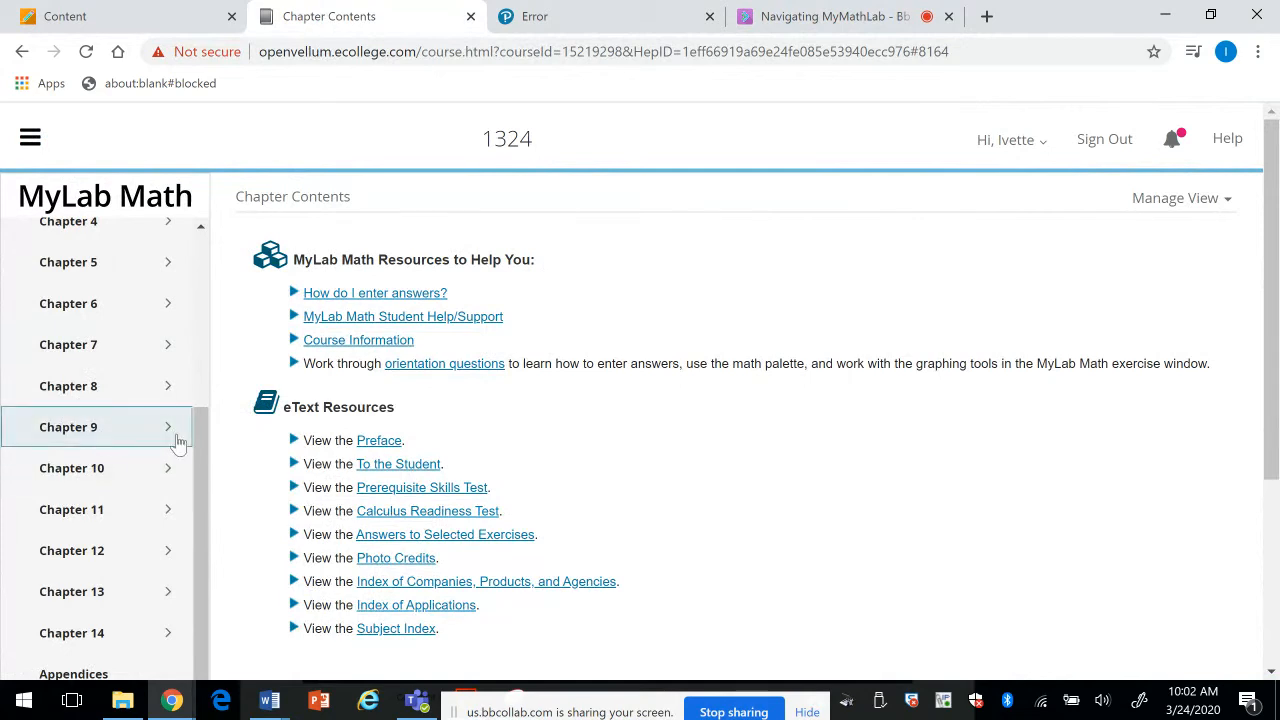
Step: Leave the chapter list for the course's main menu and open the MML course settings summary from course management
drag(194, 442, 193, 285)
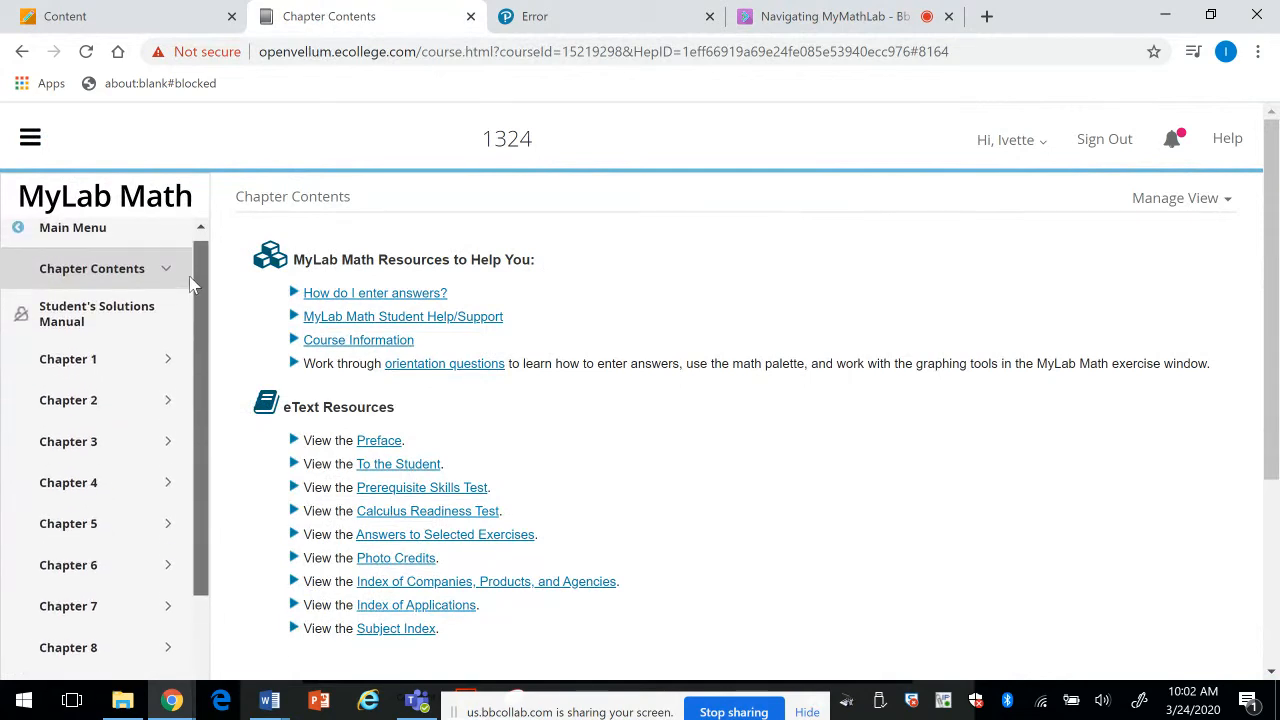
click(145, 268)
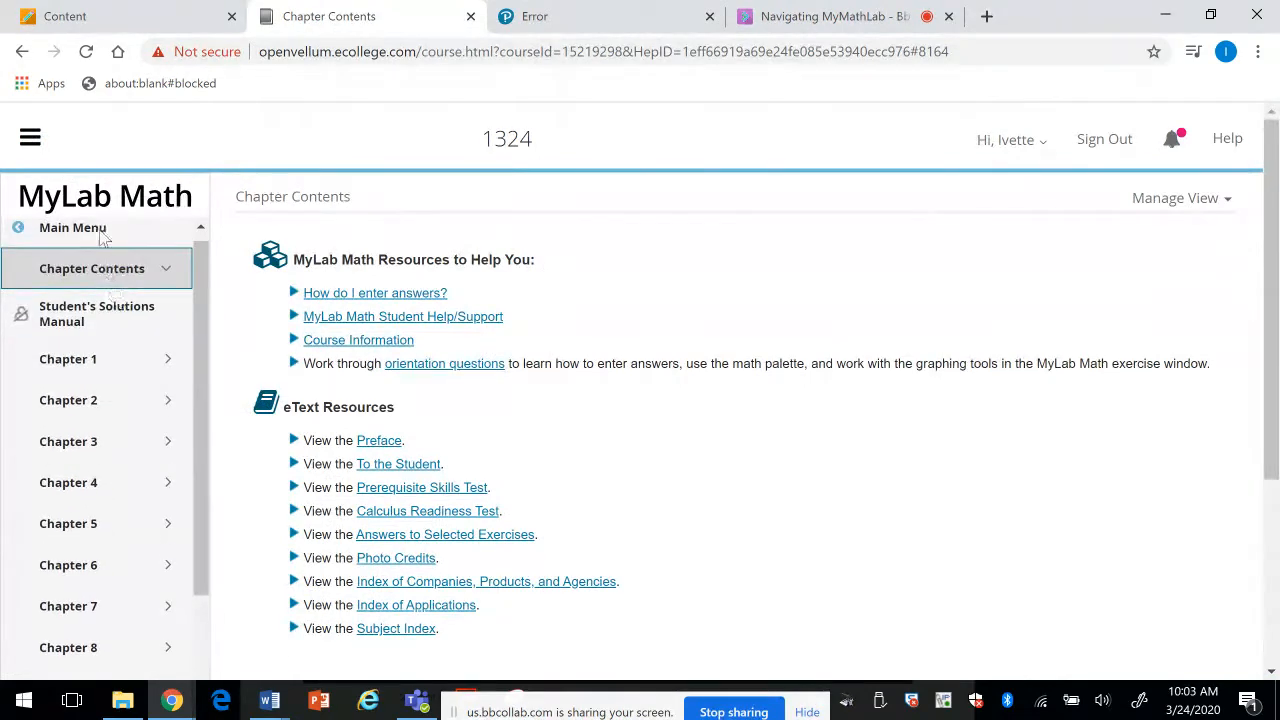
drag(202, 288, 198, 267)
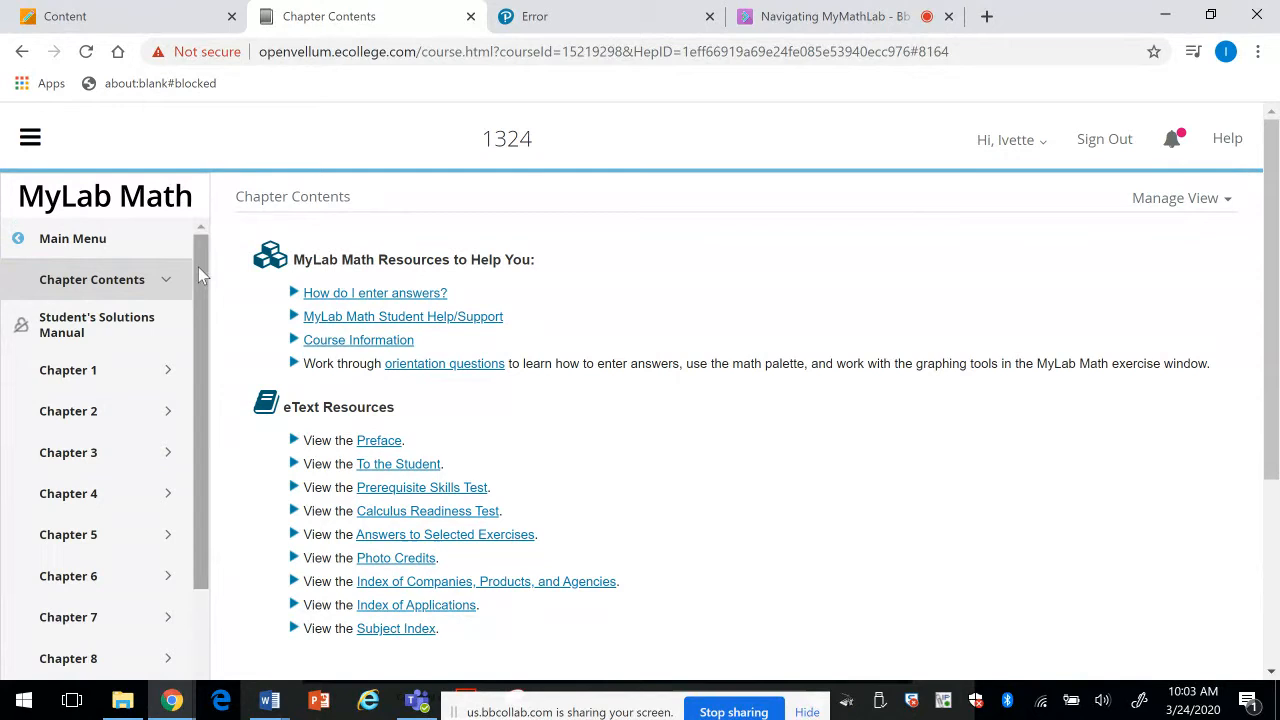
click(87, 250)
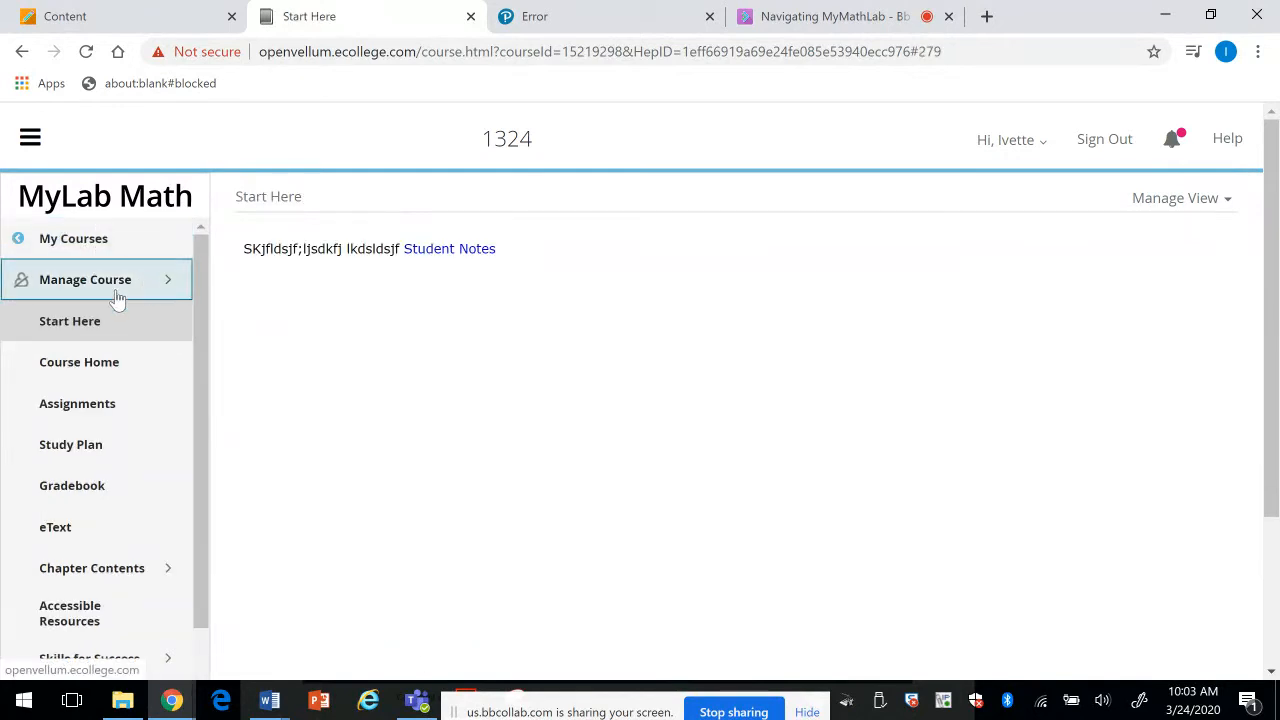
click(108, 290)
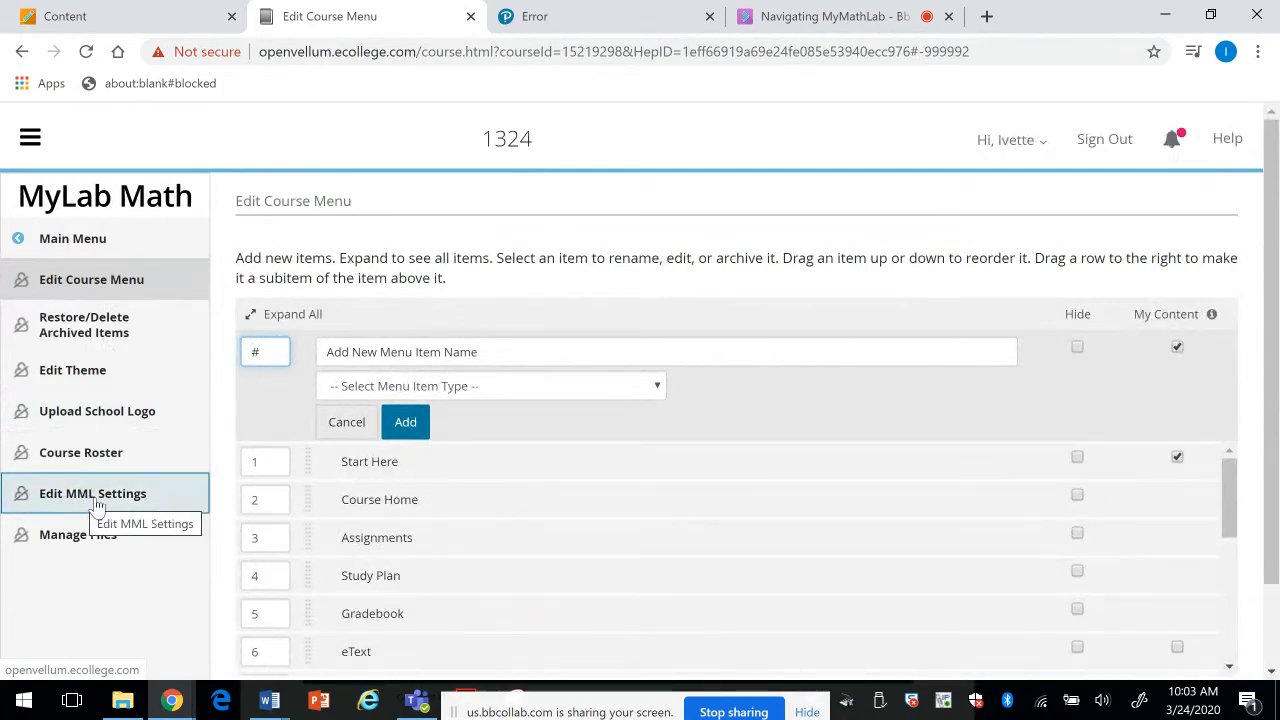
click(97, 506)
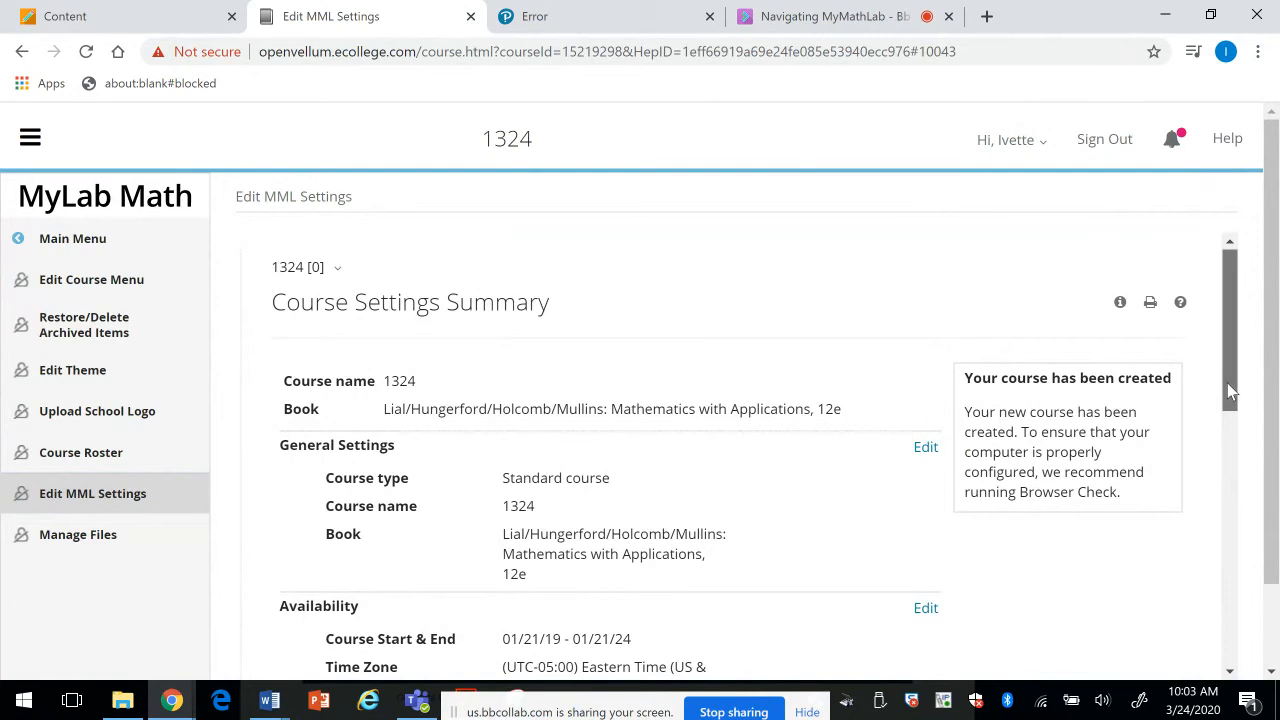
drag(1227, 383, 1224, 433)
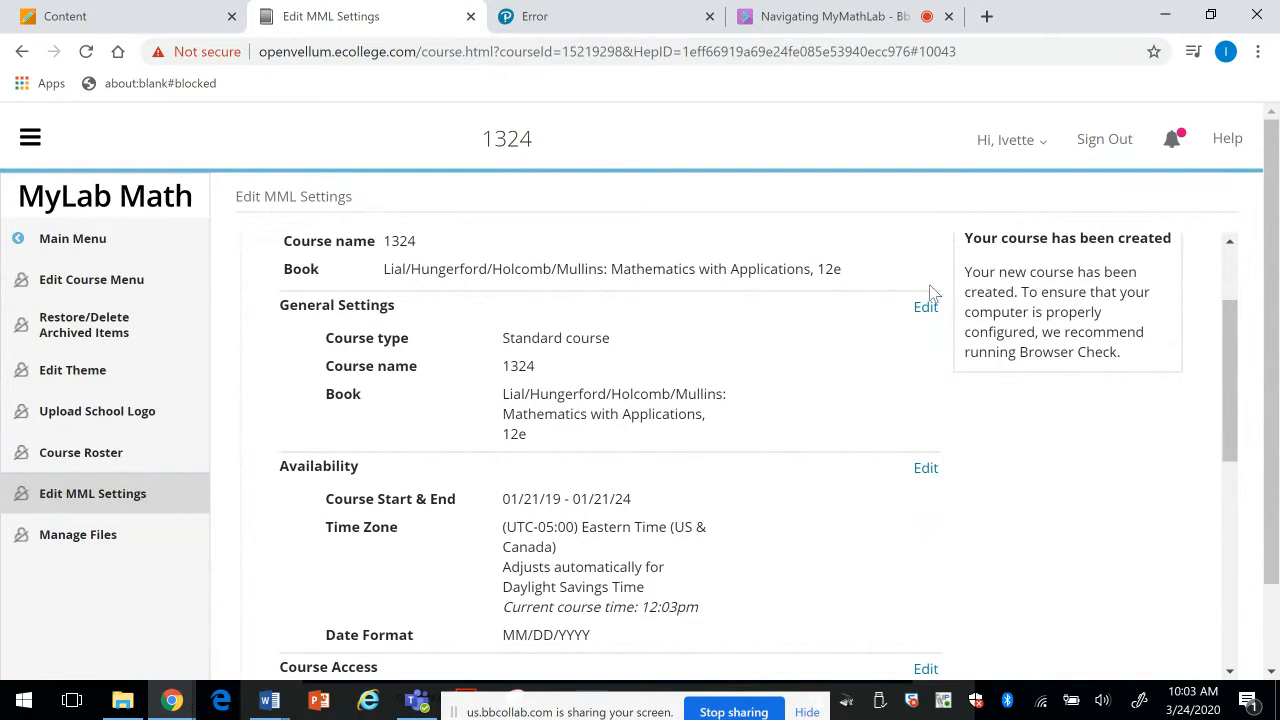
Step: Open the course's general settings for editing and continue to the Availability stage with the Standard course type
click(926, 310)
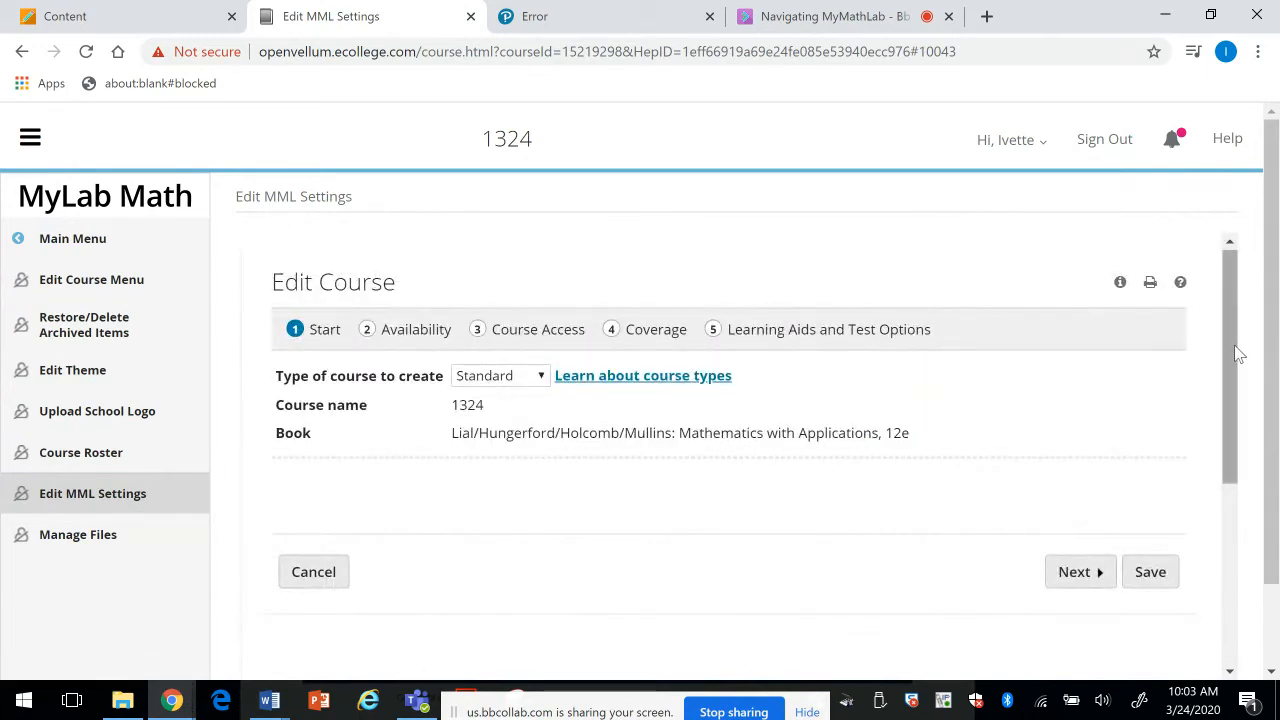
drag(1232, 351, 1230, 392)
click(1062, 486)
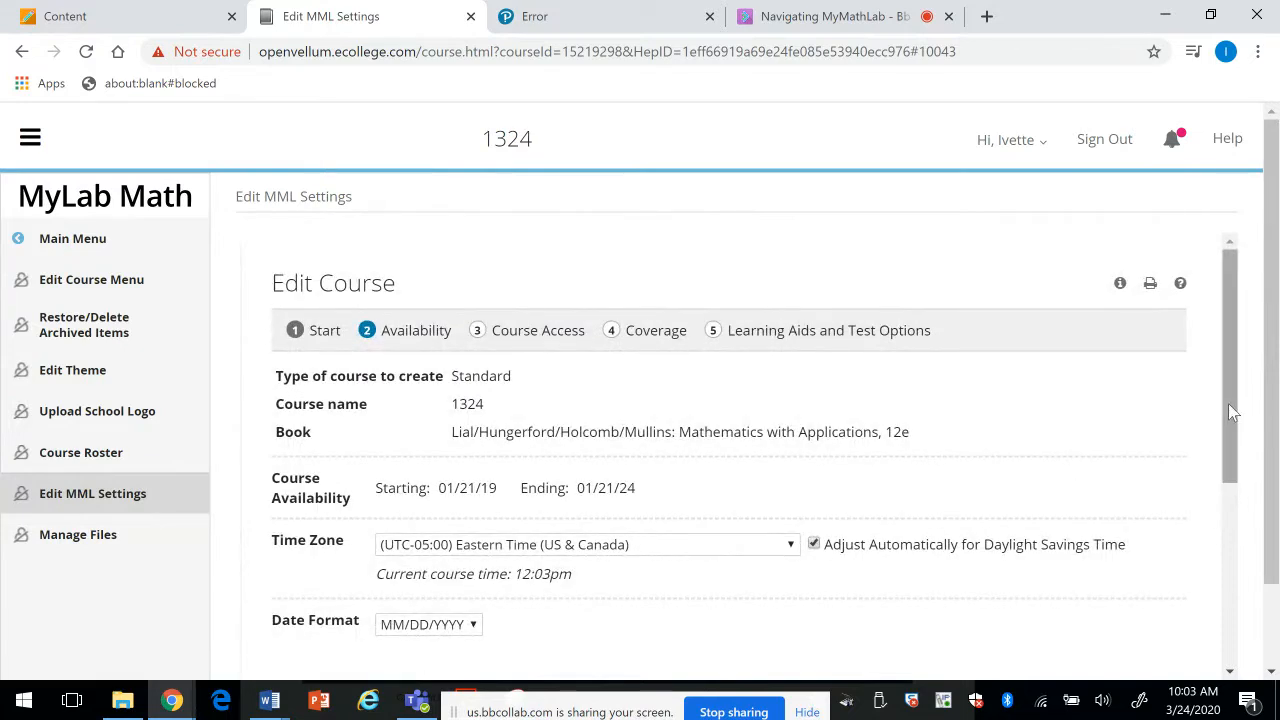
Step: Set the course time zone to (UTC-07:00) Mountain Time (US & Canada) and continue to the Course Access stage
drag(1230, 406, 1227, 469)
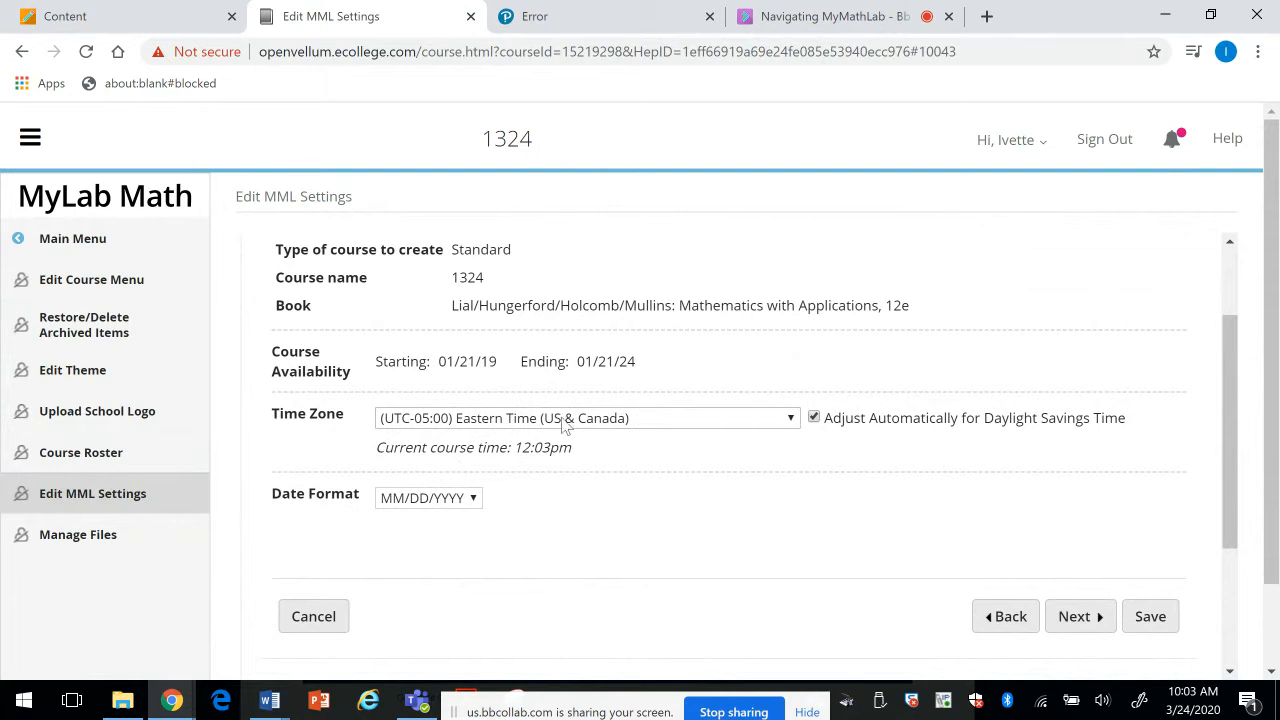
click(790, 419)
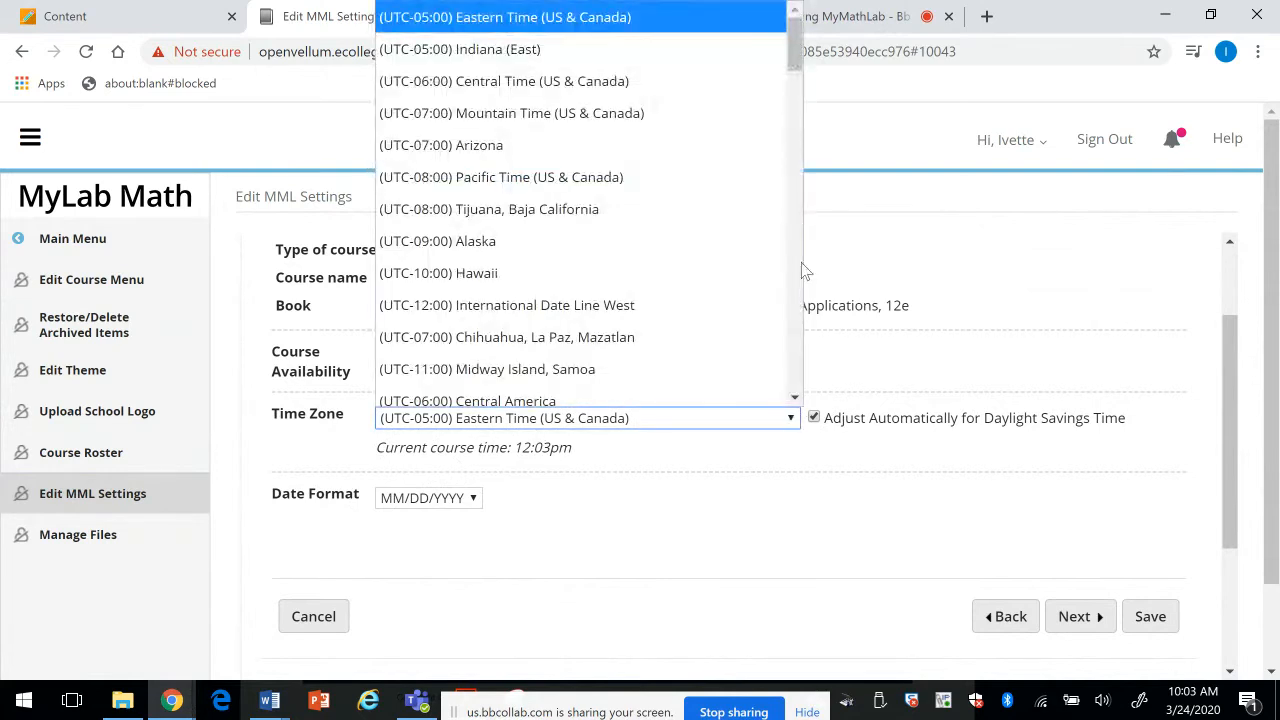
mouse_move(793, 55)
mouse_down()
mouse_move(782, 410)
mouse_move(774, 51)
mouse_up()
click(623, 84)
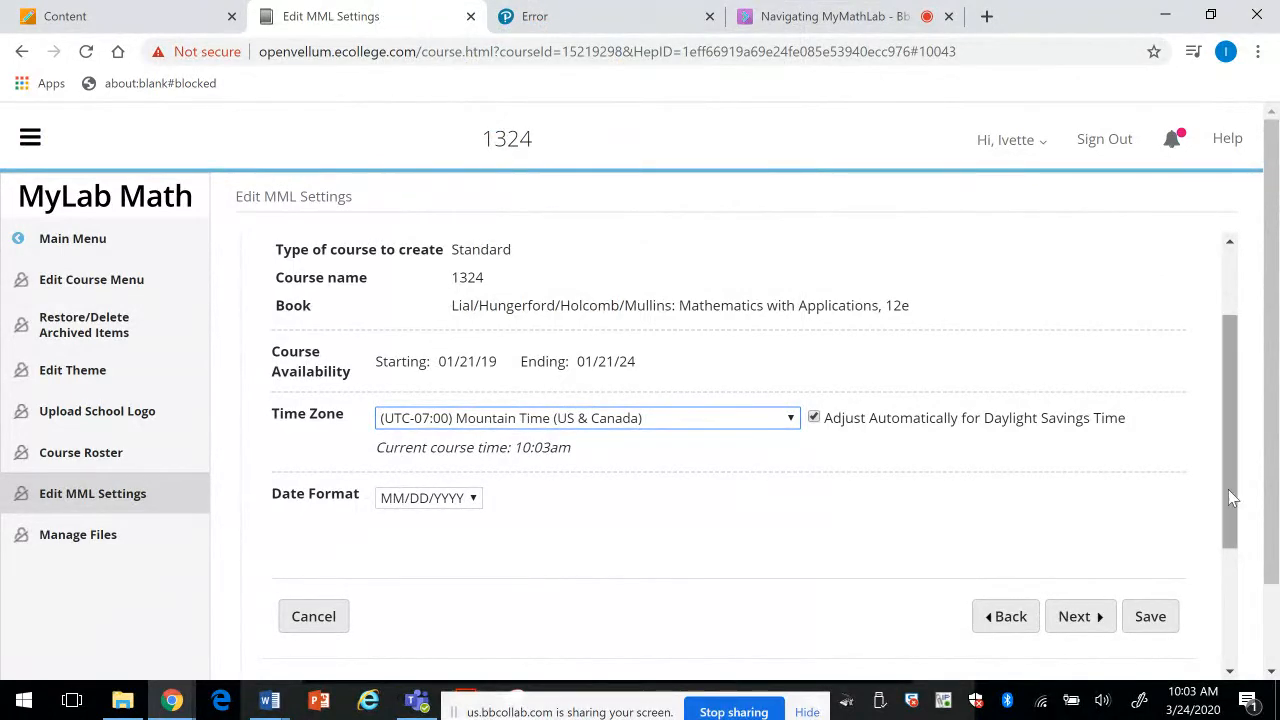
drag(1228, 489, 1228, 527)
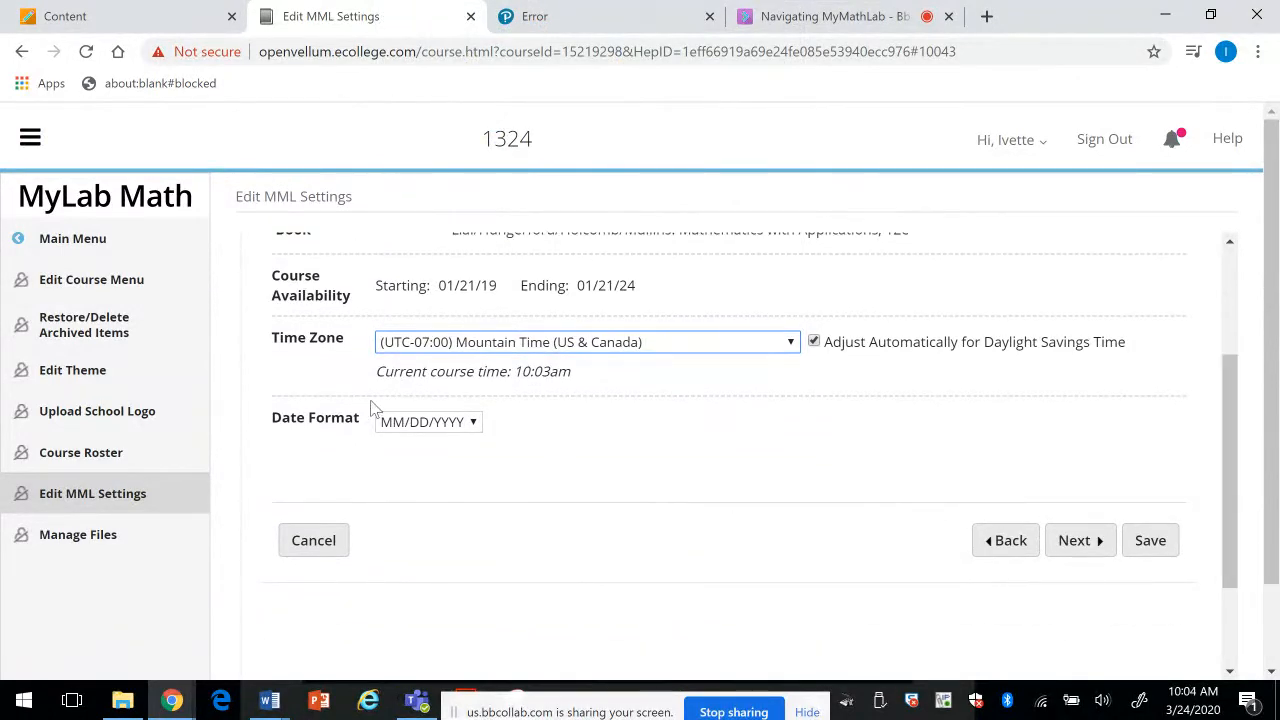
click(1094, 547)
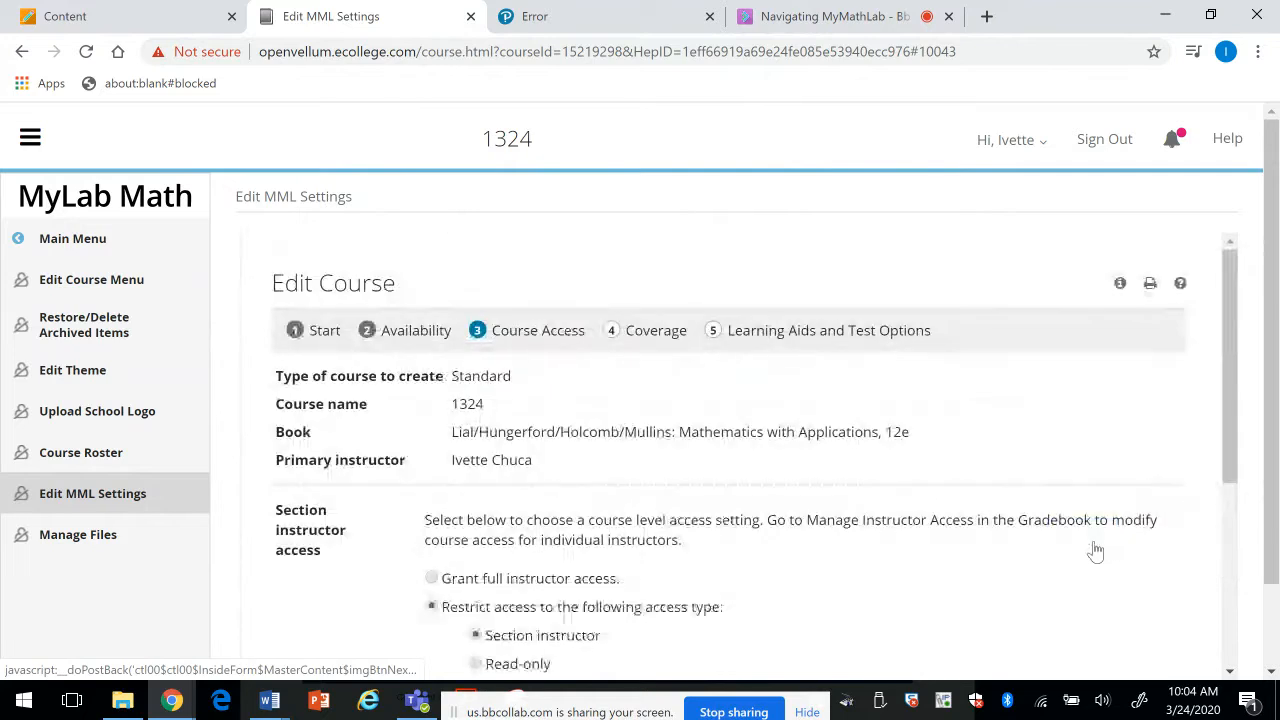
Step: Review the section instructor access options without changing them and continue to the Coverage stage
drag(1223, 325, 1229, 443)
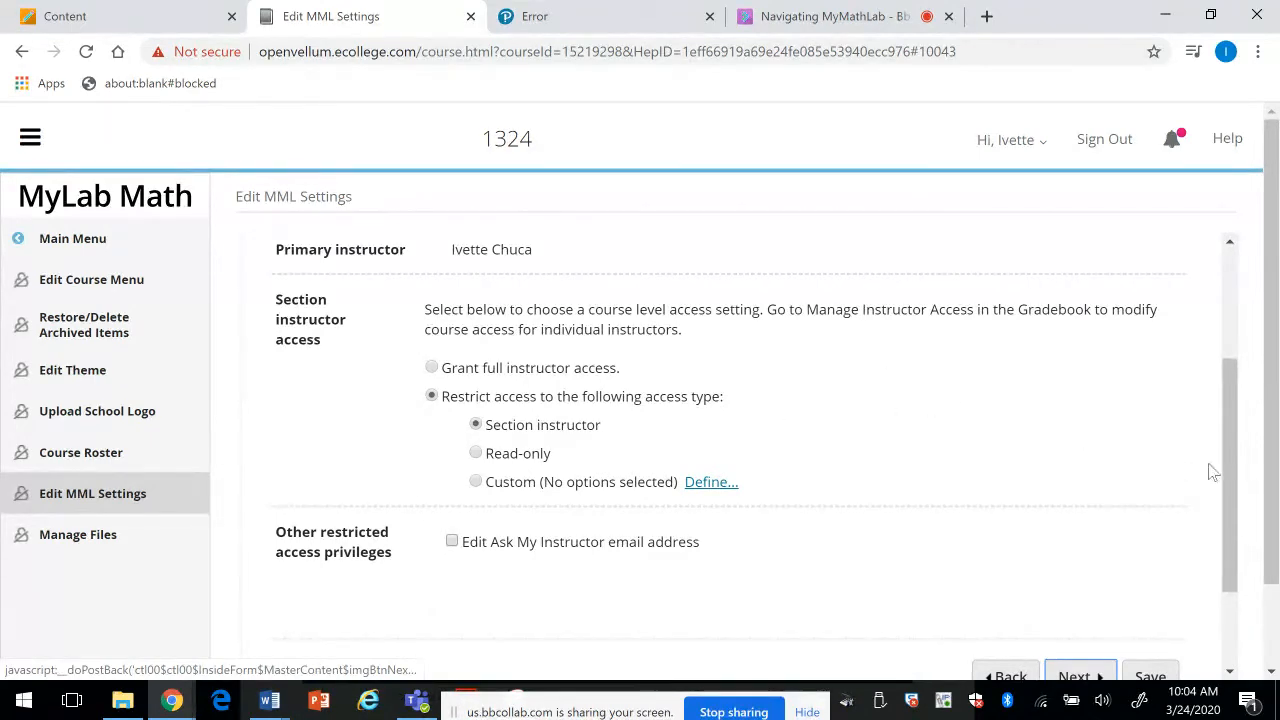
drag(1224, 500, 1237, 594)
click(1107, 548)
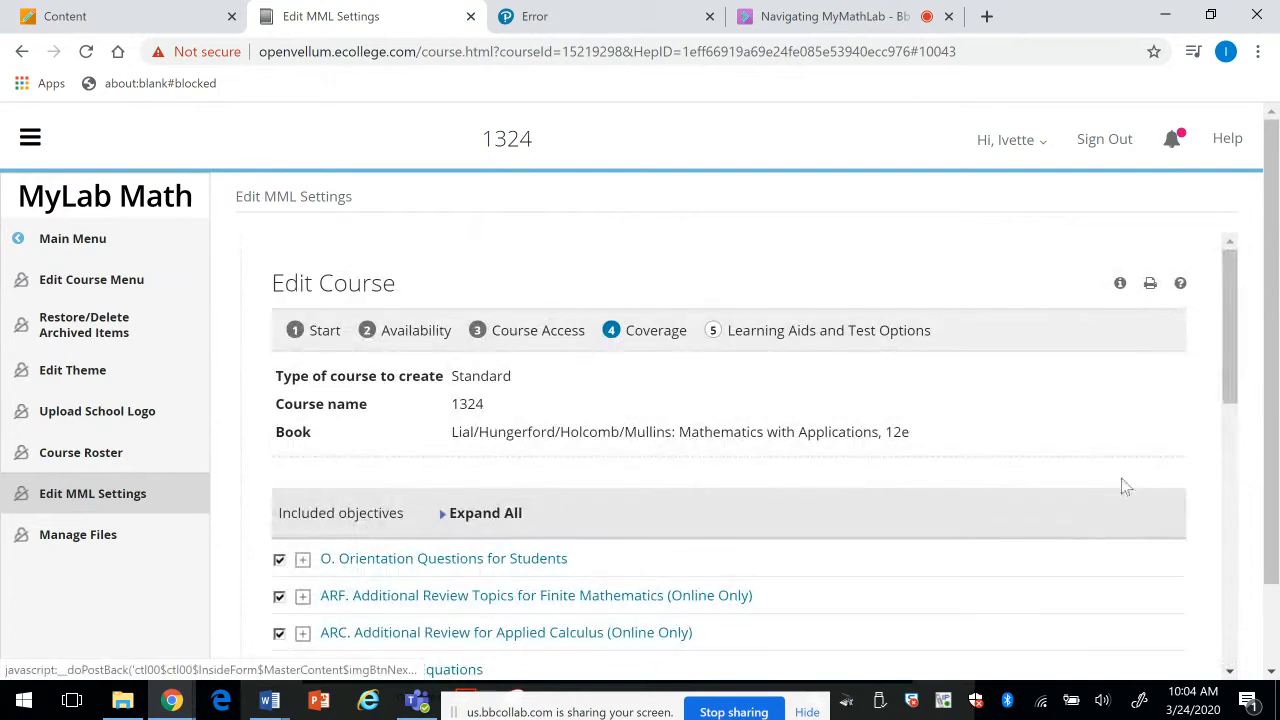
Step: Exclude chapter 7 Linear Programming, chapters 10 to 14, SSM1 Mindset and SSM2 Skills for Success from the coverage, and confirm the omission
drag(1230, 326, 1226, 410)
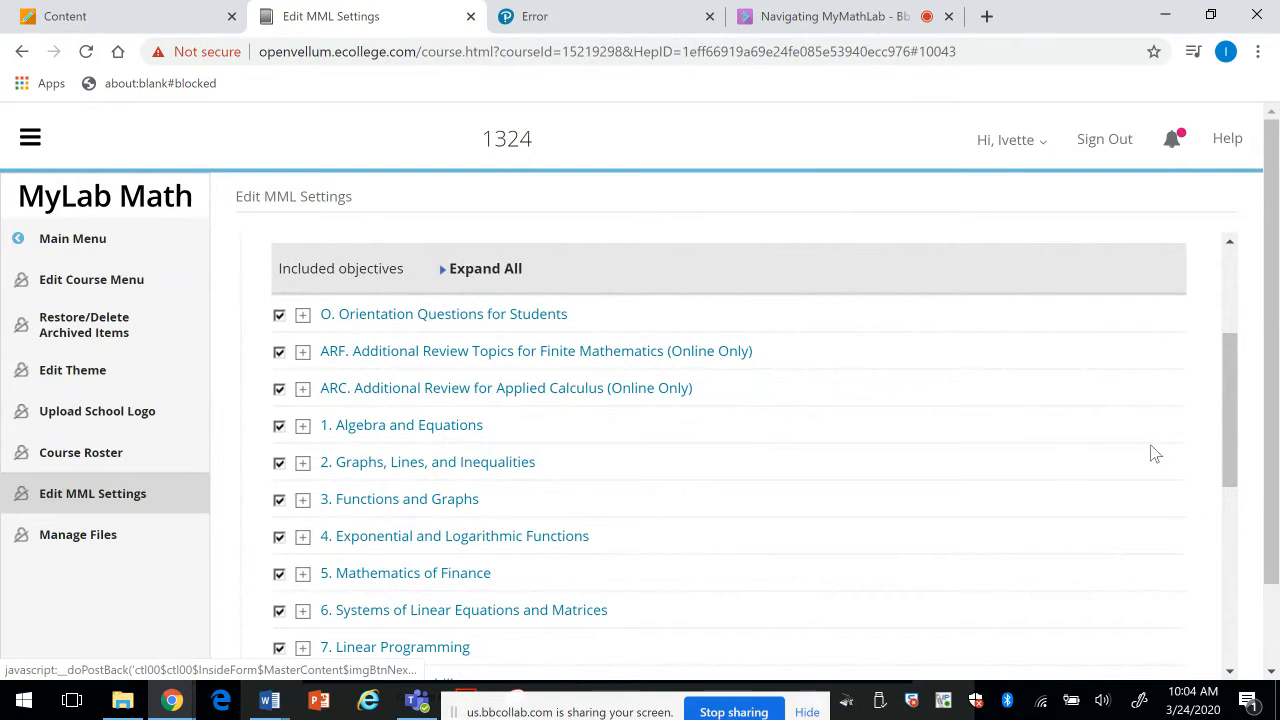
drag(1226, 446, 1230, 493)
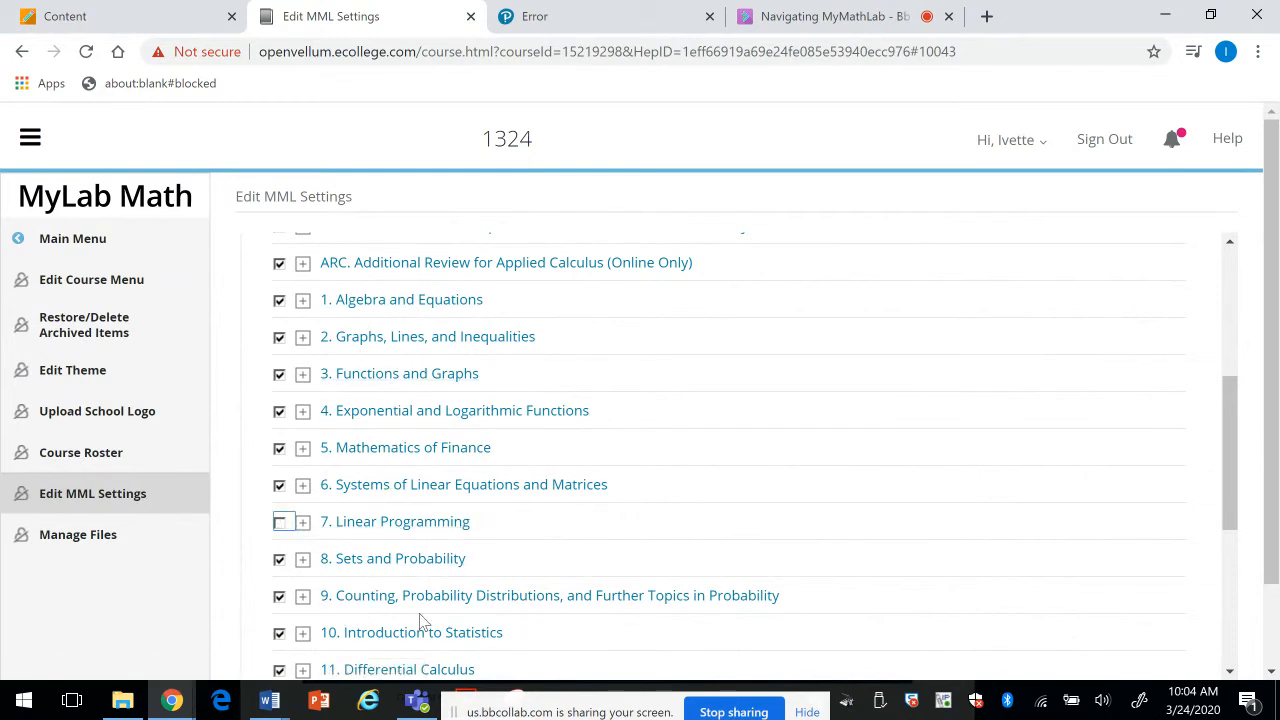
drag(1226, 514, 1226, 610)
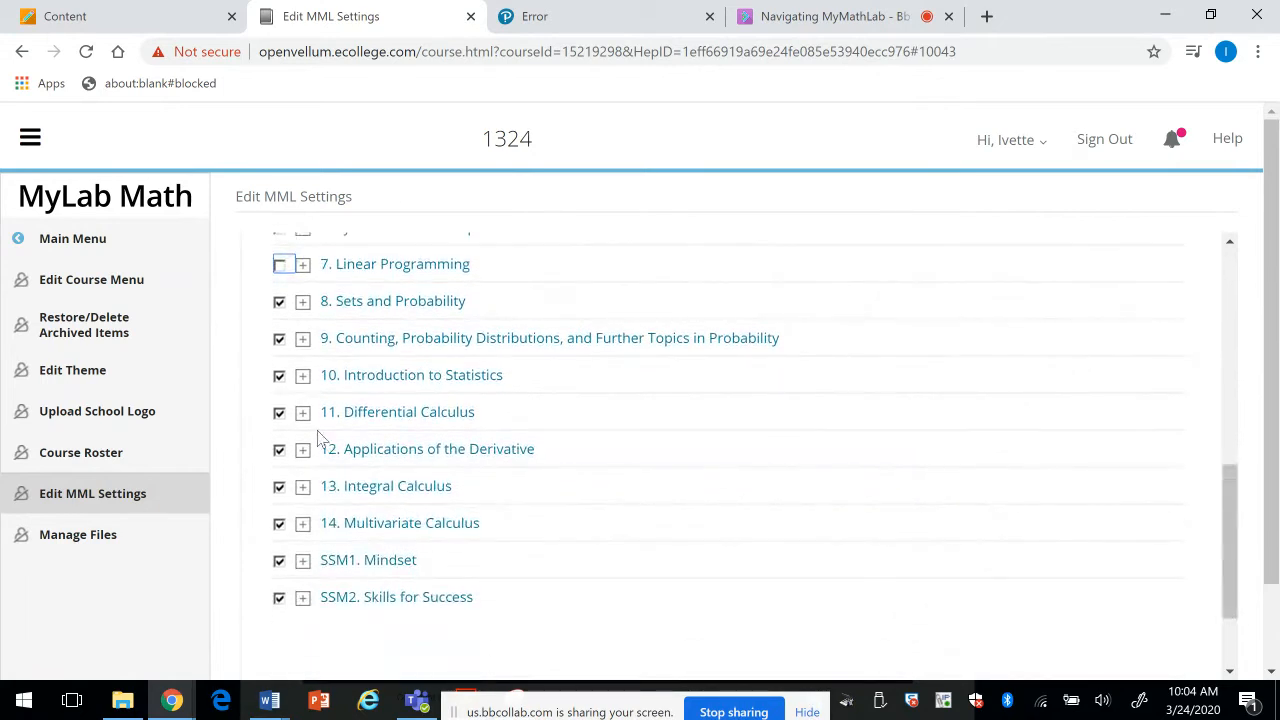
click(280, 452)
click(280, 563)
scroll(1230, 560, down, 2)
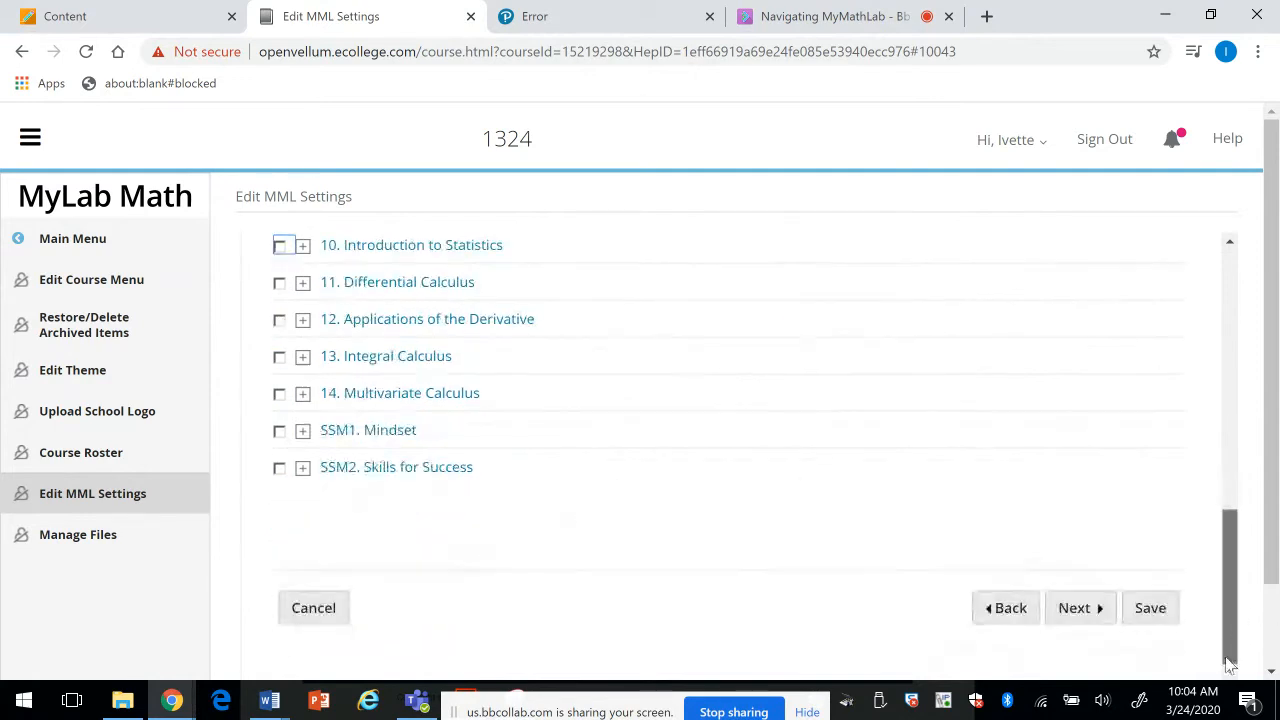
click(1070, 610)
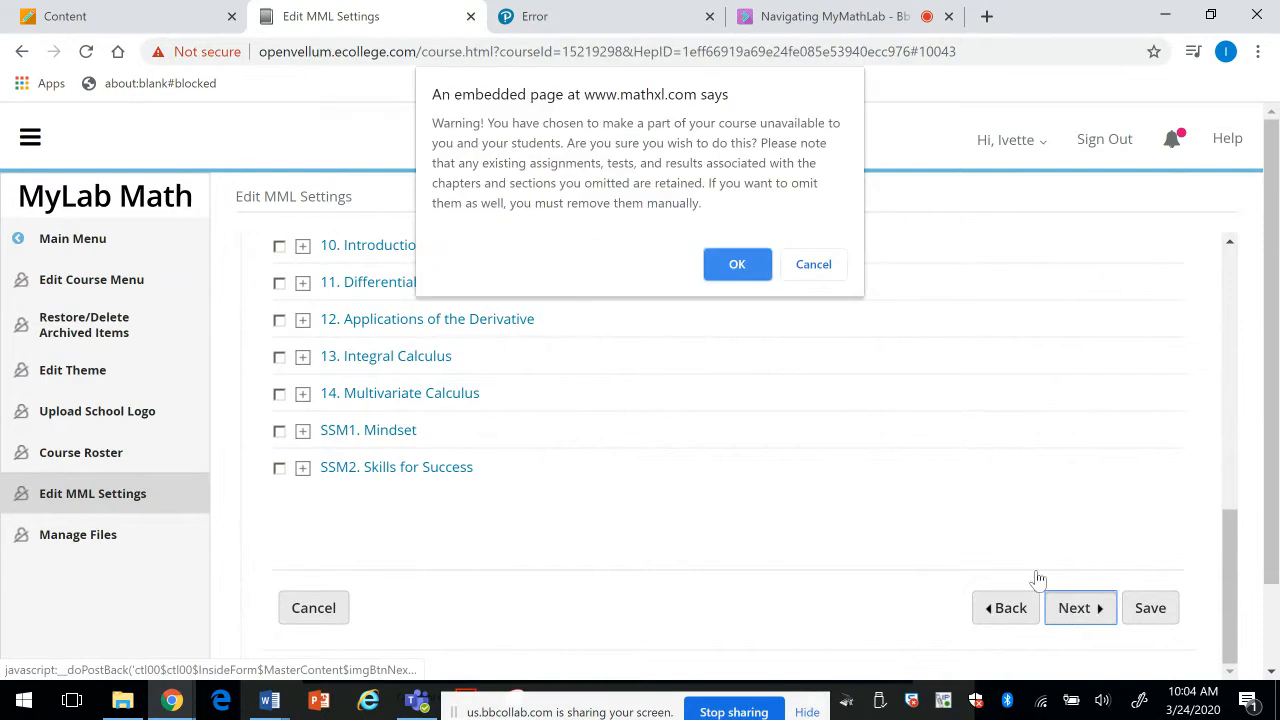
click(737, 266)
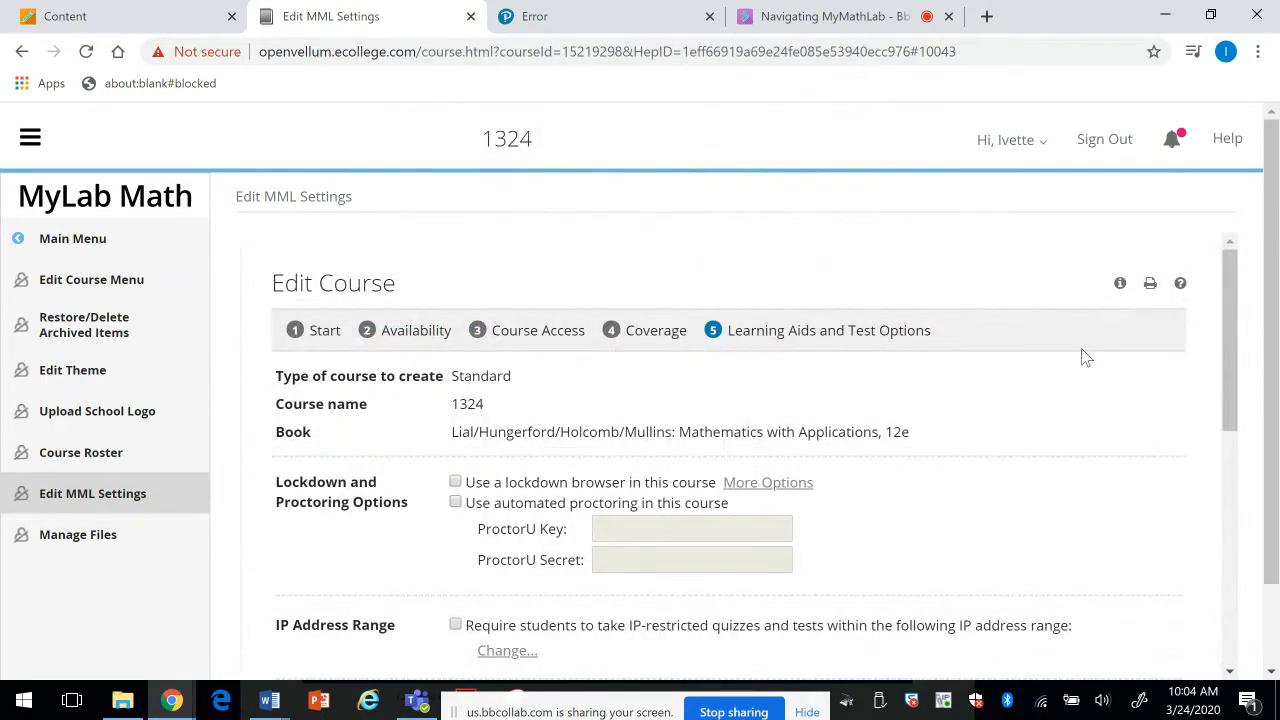
Step: Try switching the lockdown browser, automated proctoring and IP address range options on and back off for the course
drag(1228, 332, 1225, 367)
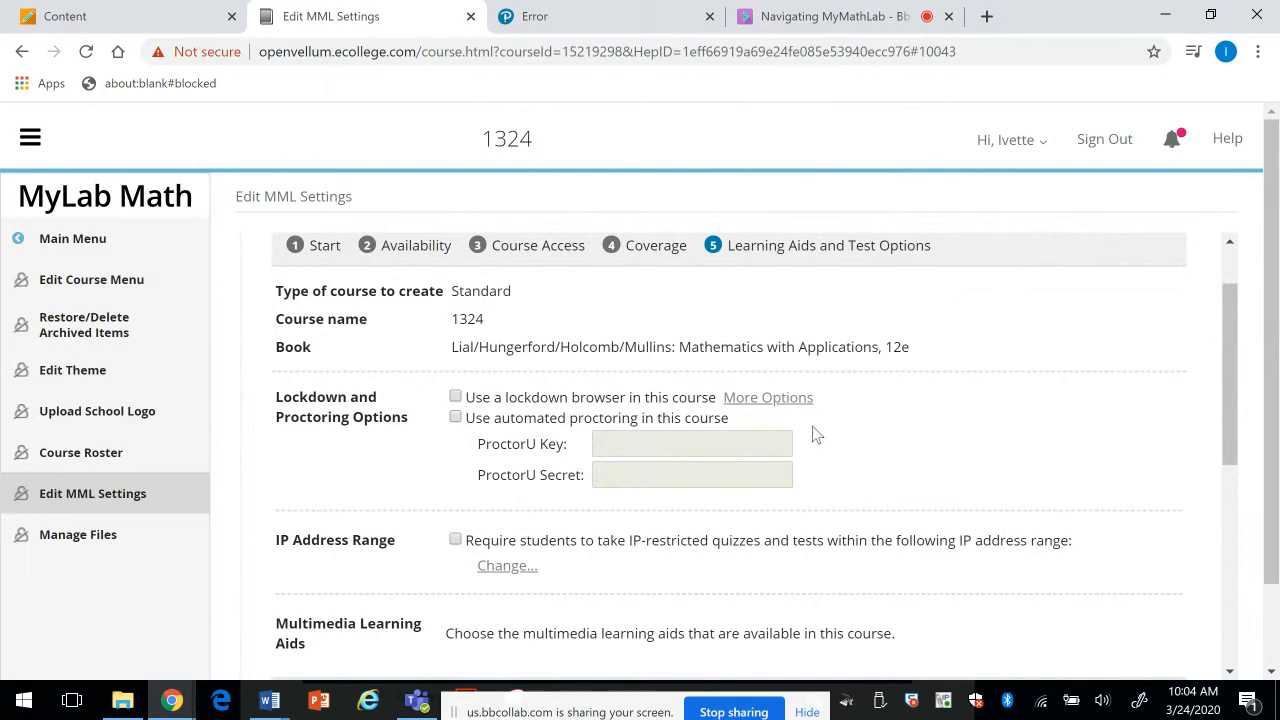
drag(1223, 403, 1223, 438)
click(455, 307)
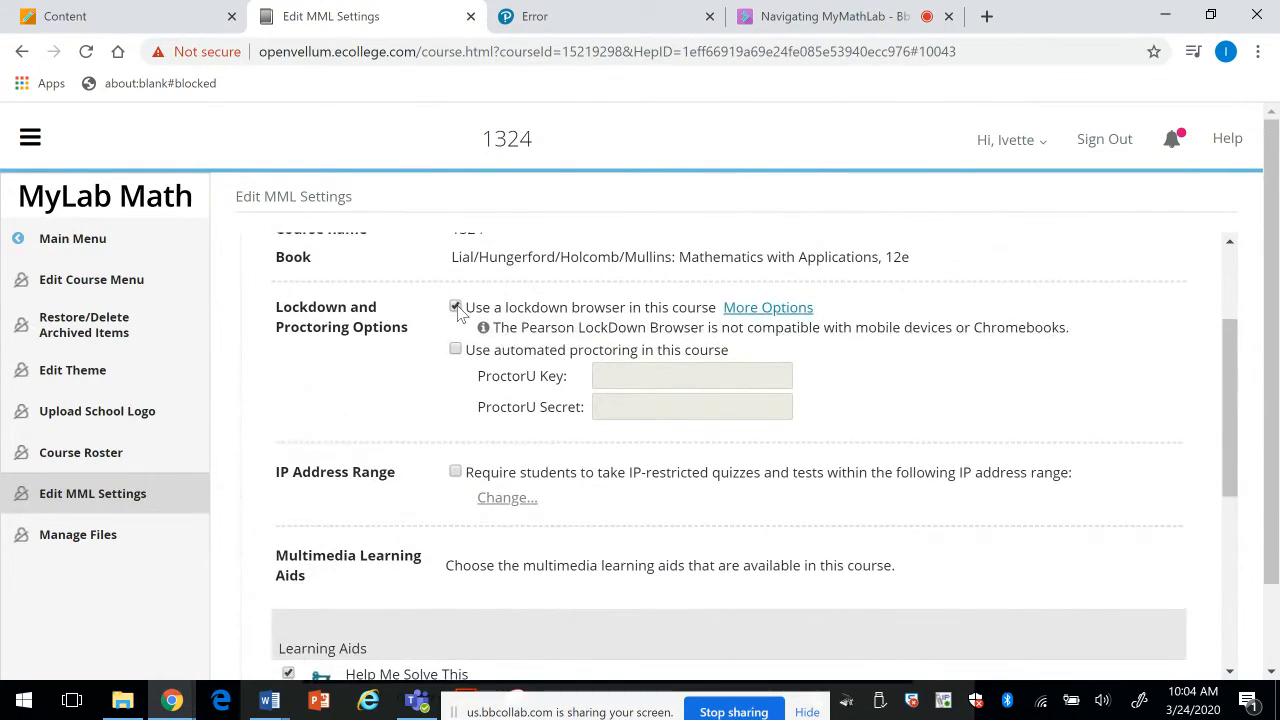
click(455, 307)
click(455, 328)
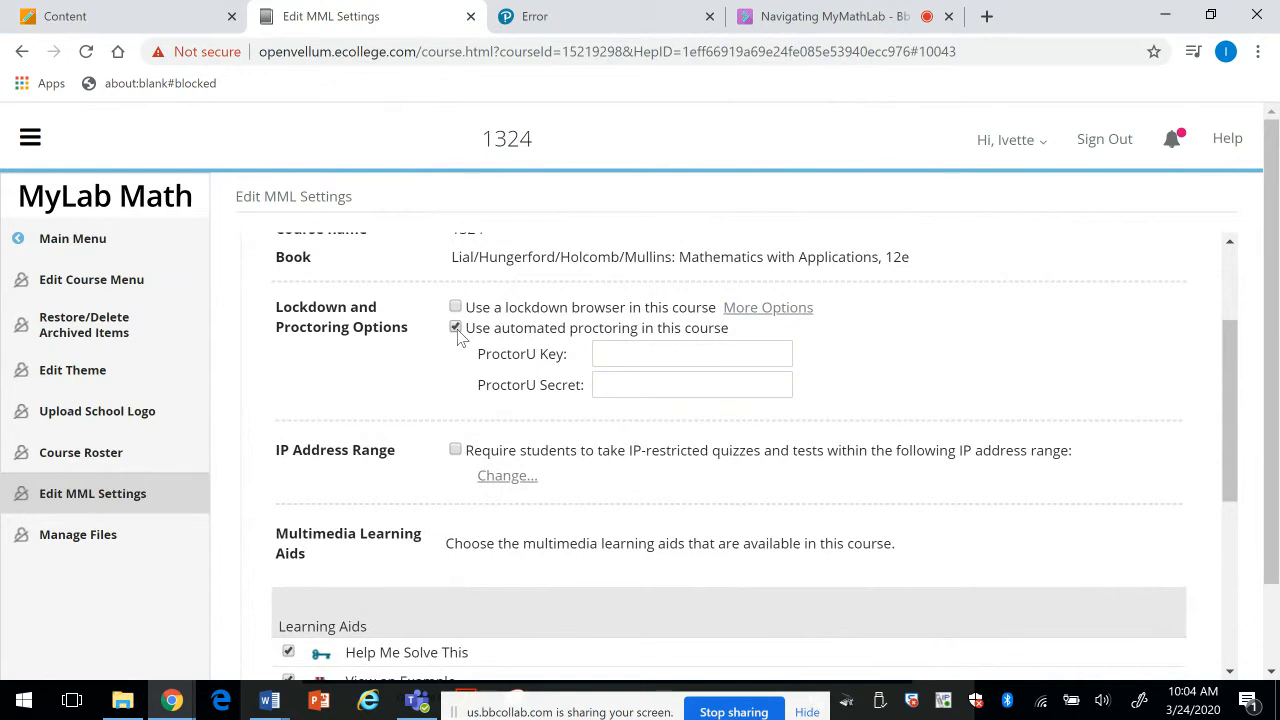
click(456, 330)
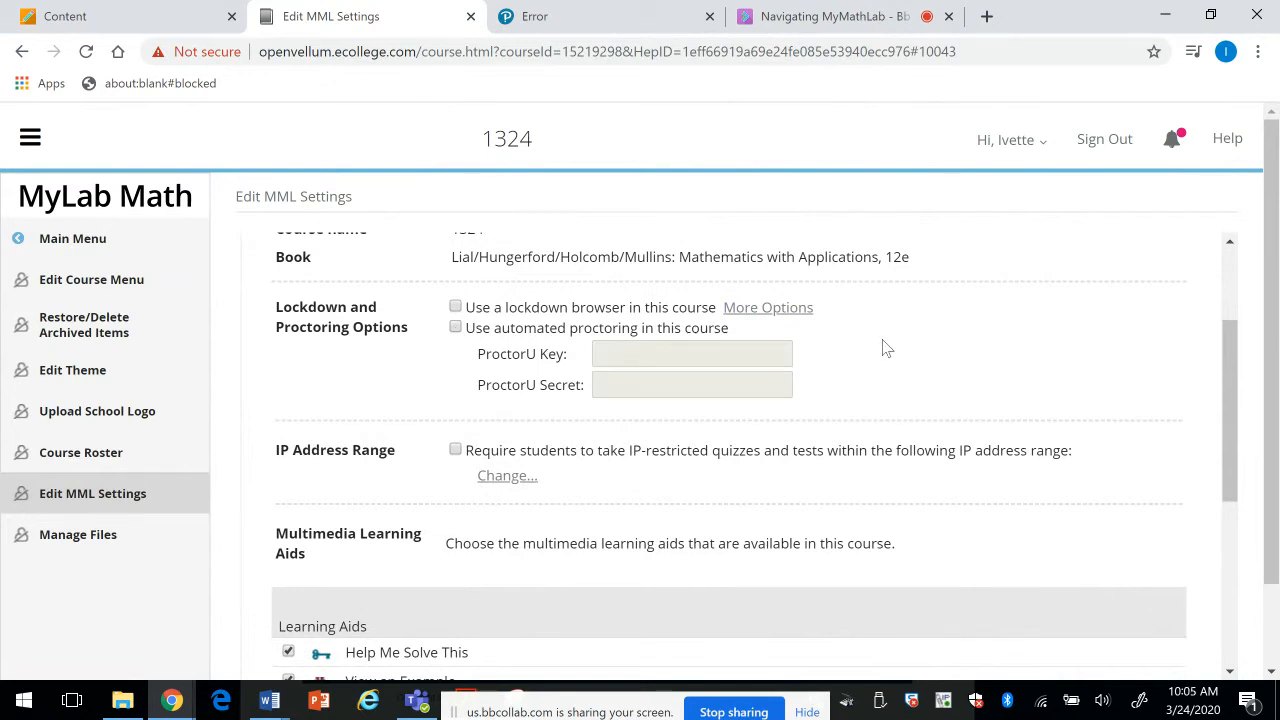
drag(1231, 391, 1228, 469)
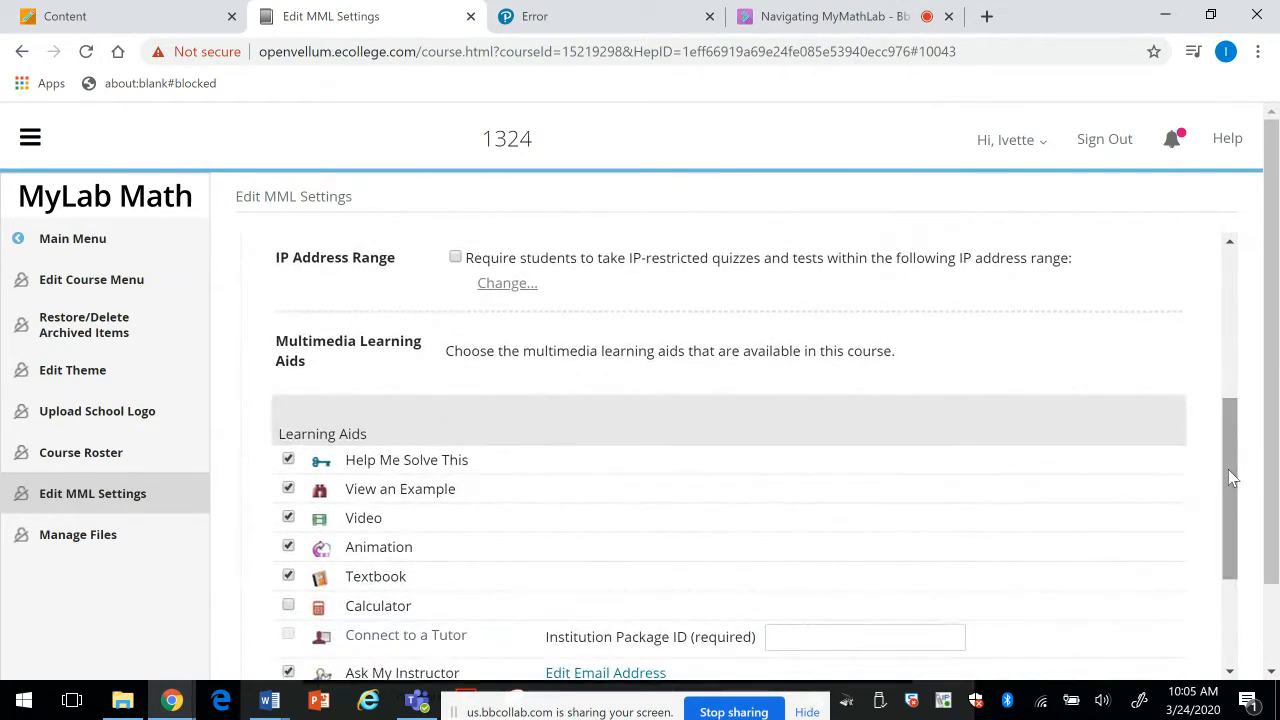
click(456, 258)
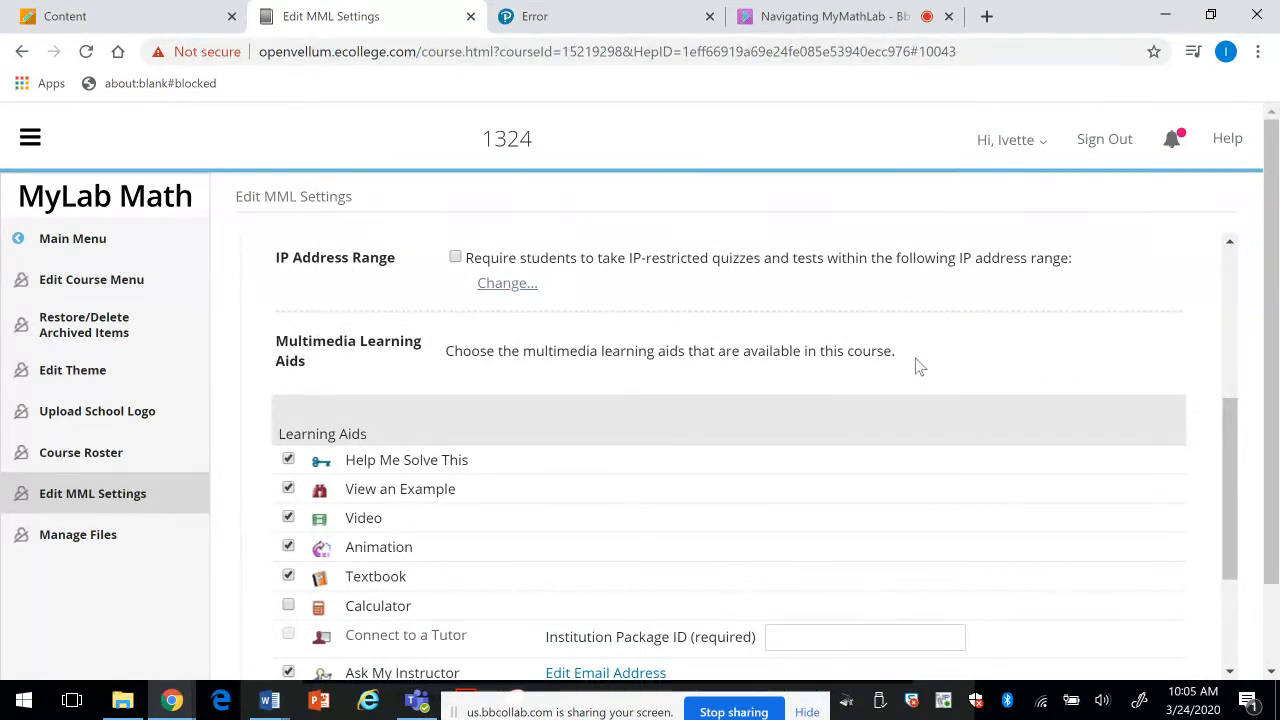
Step: Enable the Calculator learning aid and keep the existing Ask My Instructor email address
drag(1228, 444, 1228, 500)
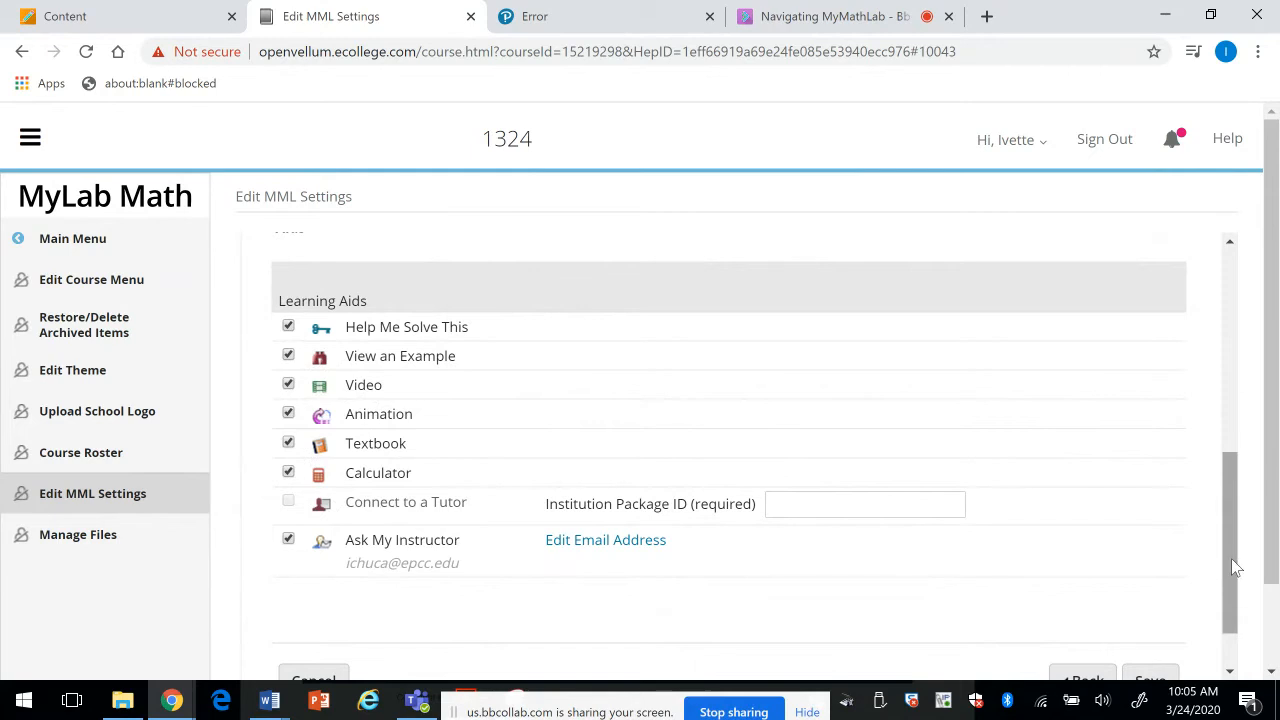
drag(1231, 558, 1234, 594)
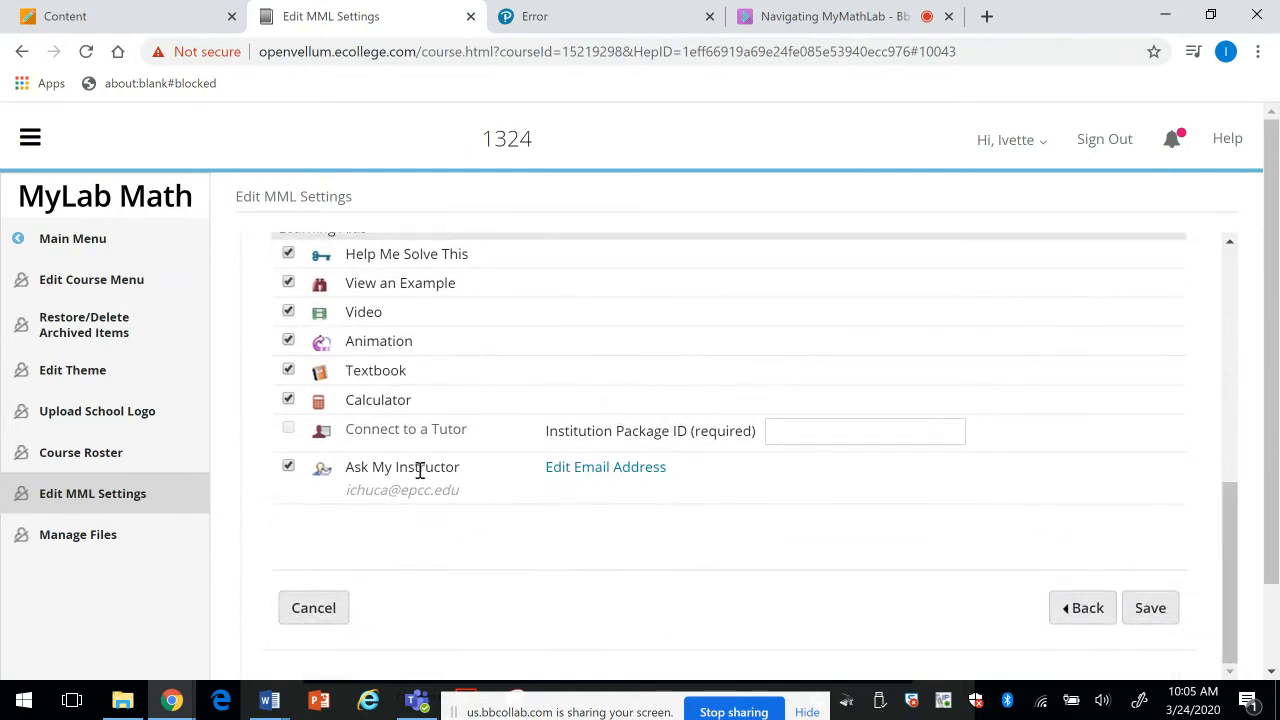
click(579, 478)
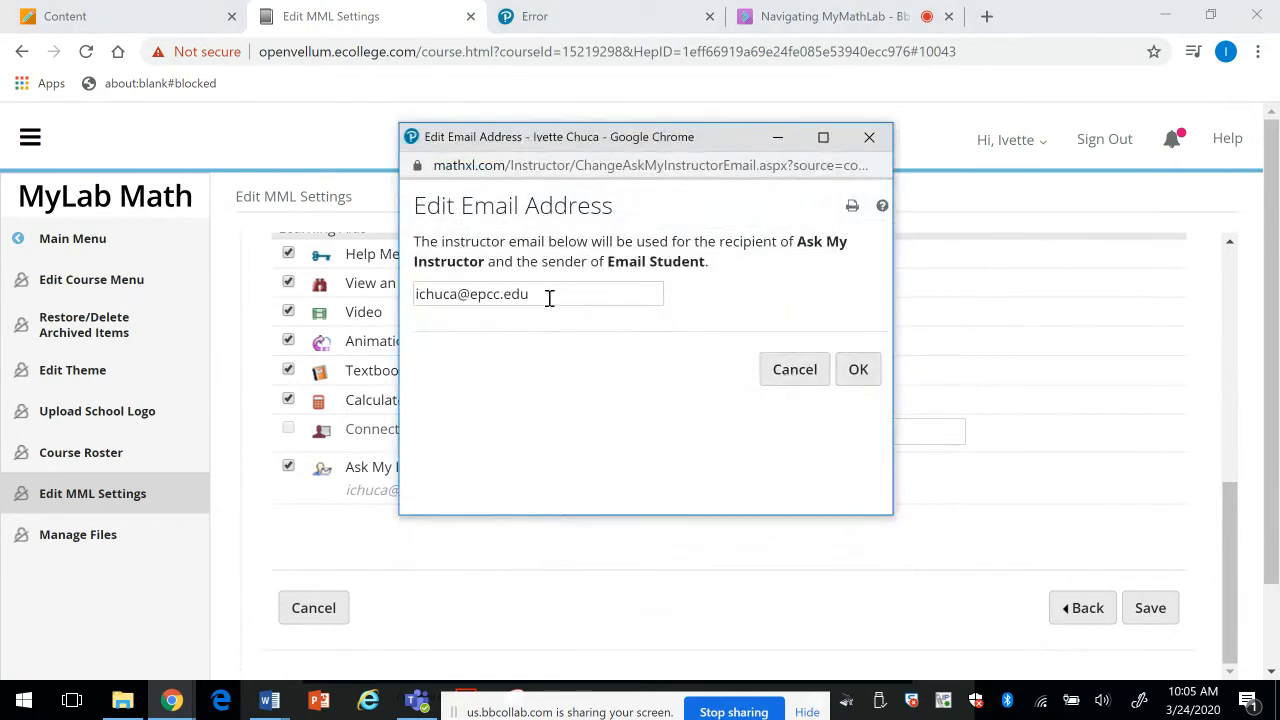
click(544, 293)
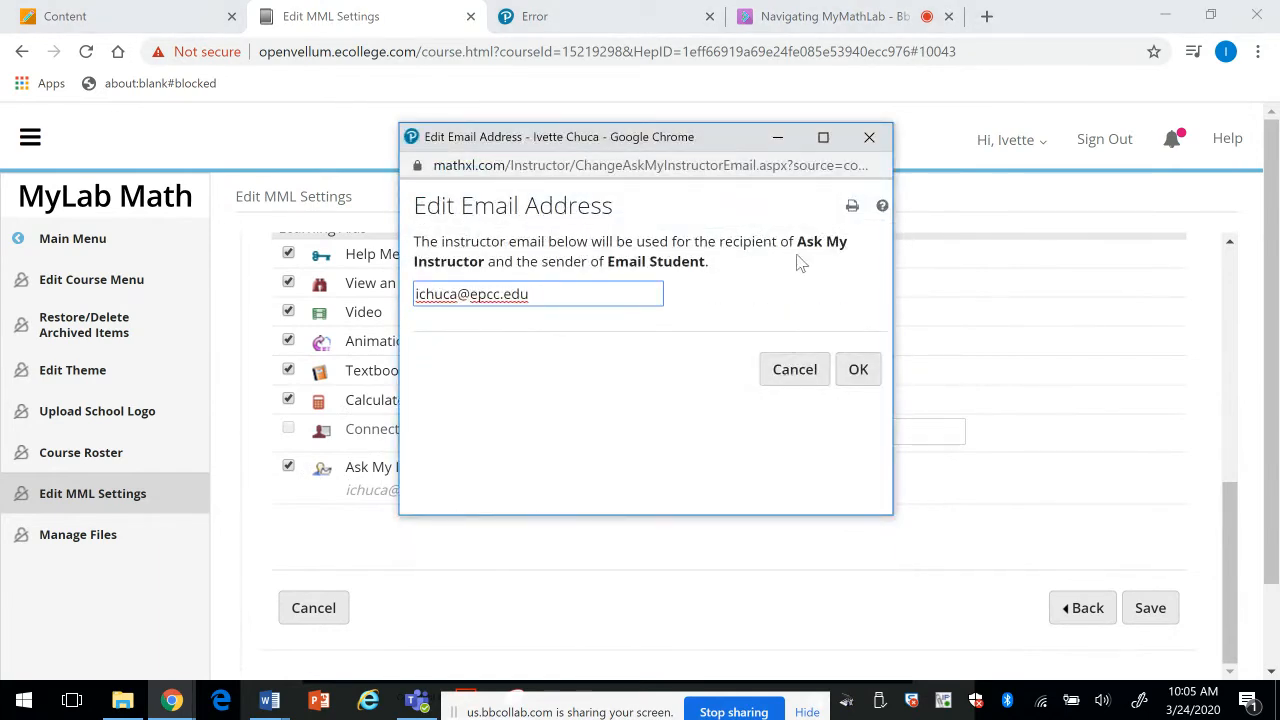
click(857, 371)
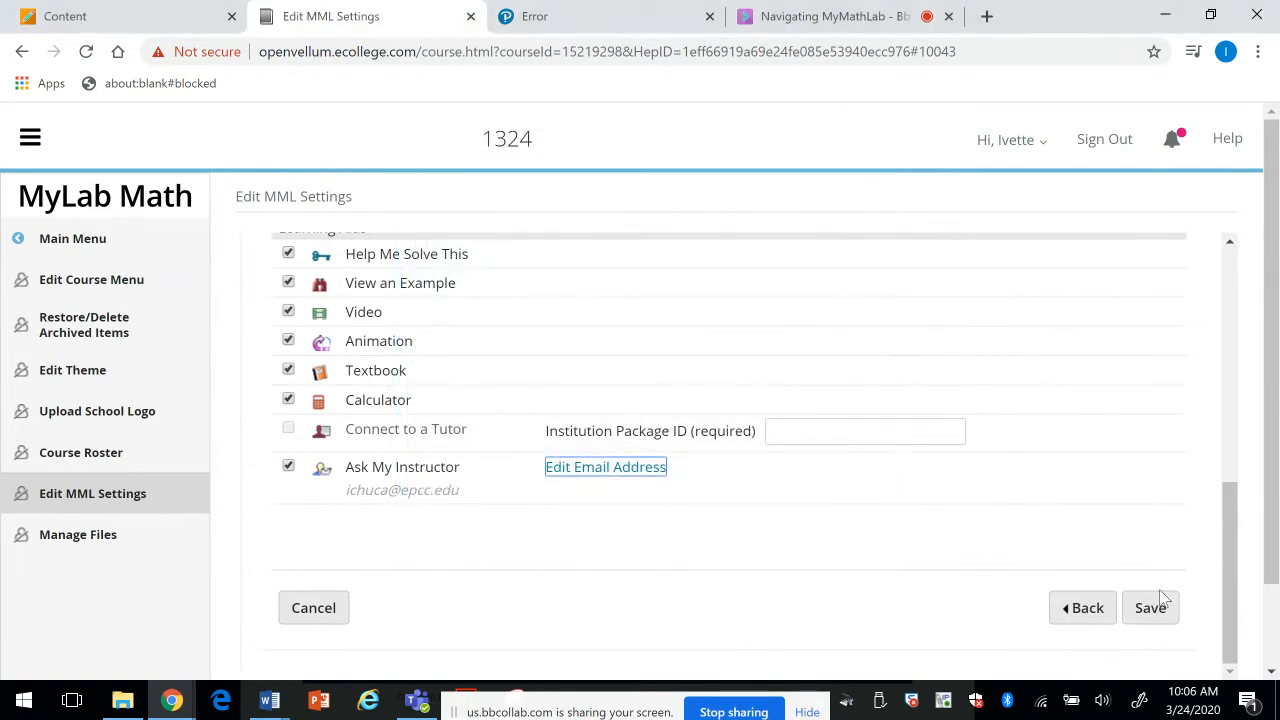
Step: Save the edited course settings and confirm making the omitted chapters unavailable
scroll(1163, 597, down, 1)
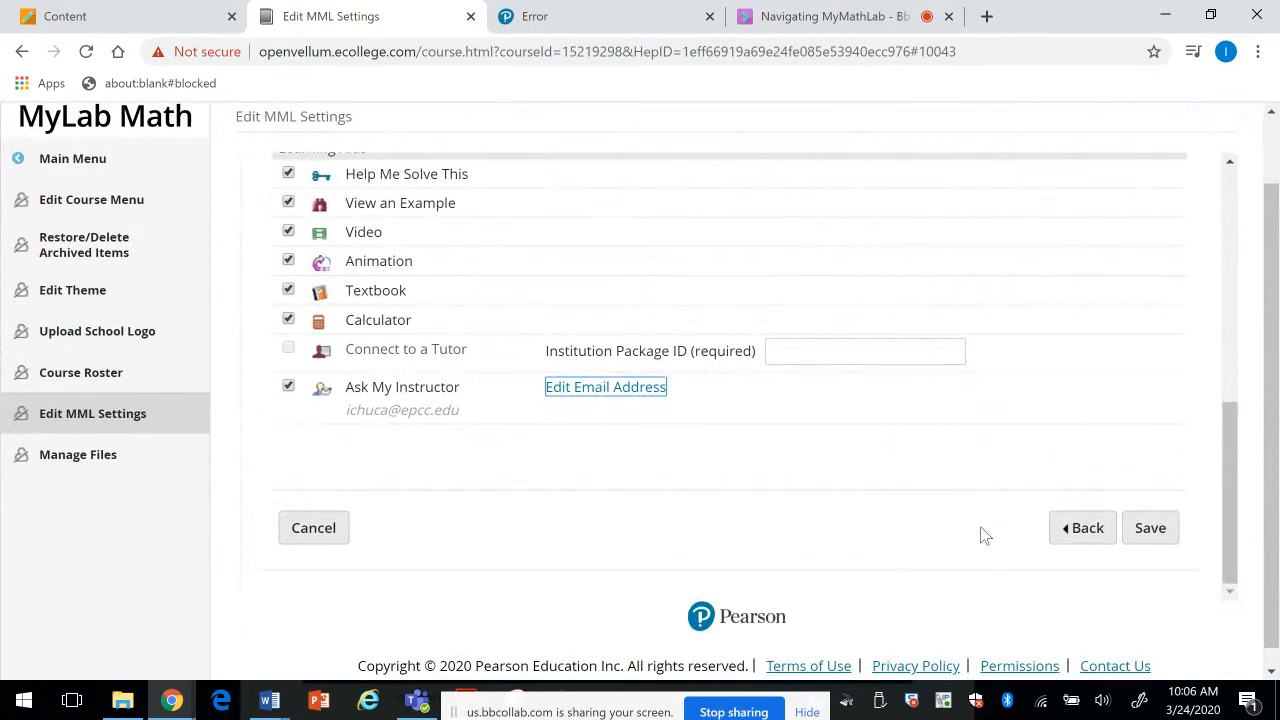
click(1175, 537)
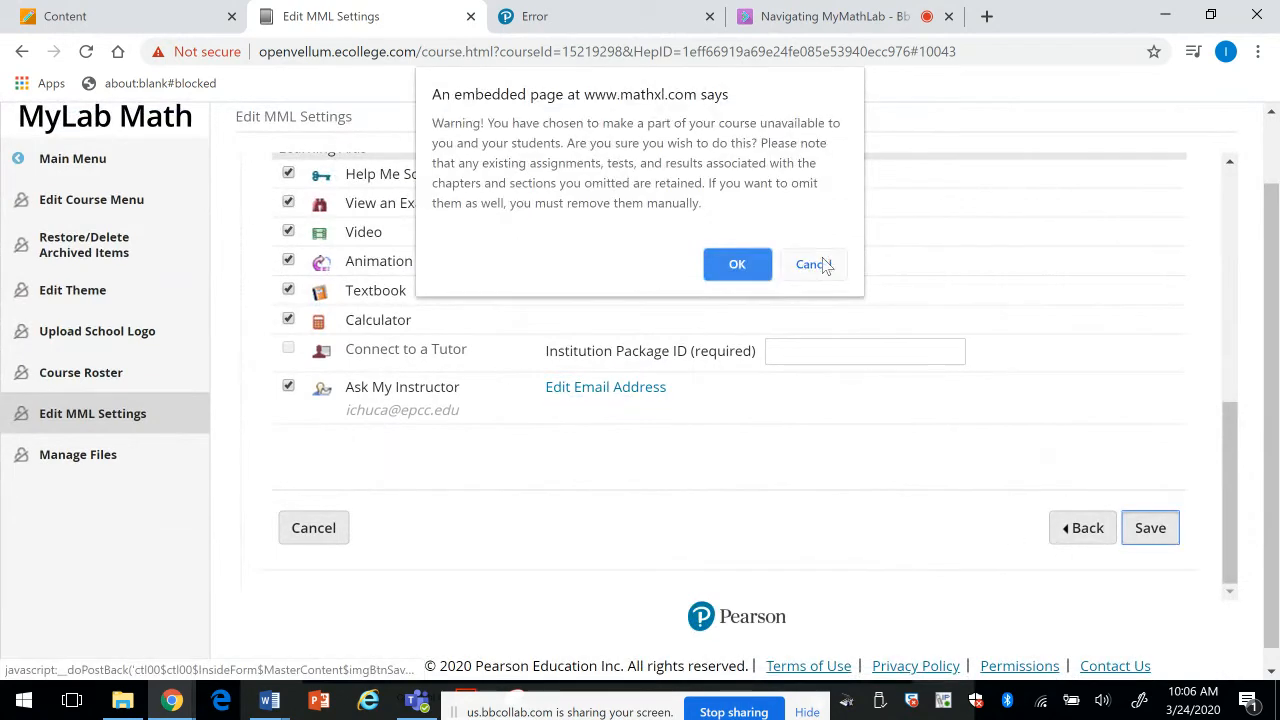
click(741, 264)
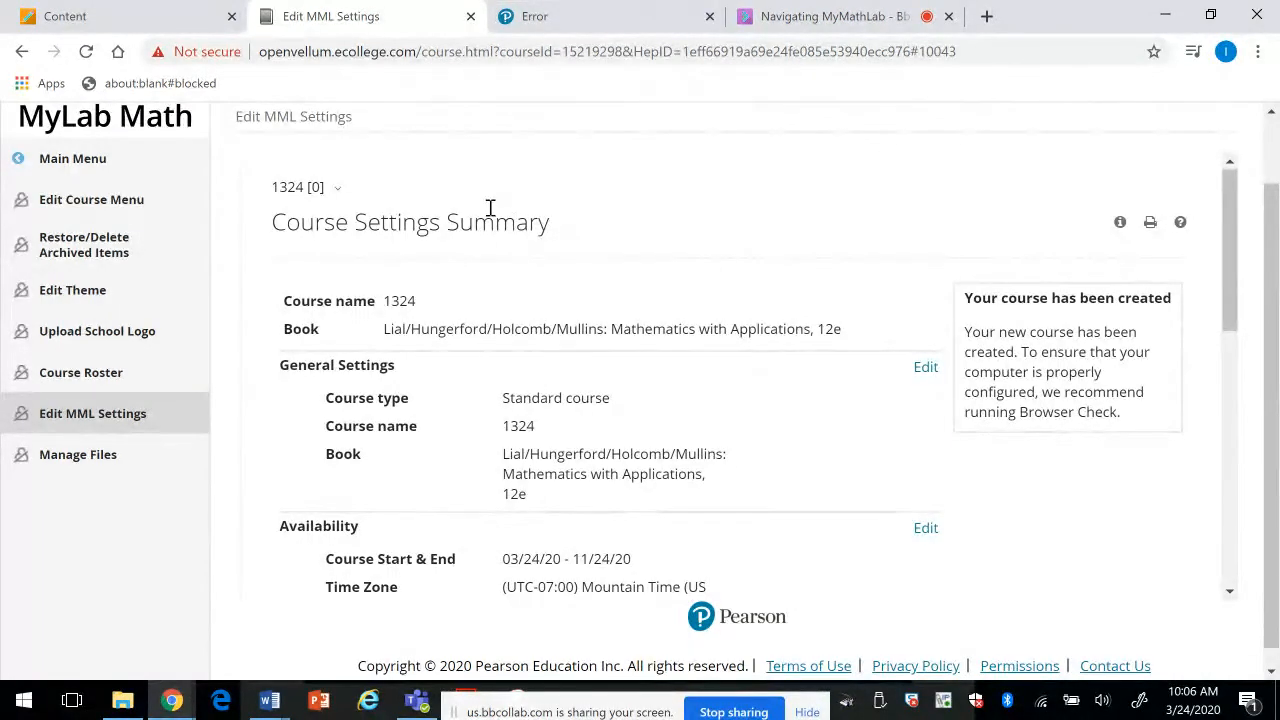
Step: Return to the course's main menu and open Chapter Contents to check which chapters are listed
click(80, 162)
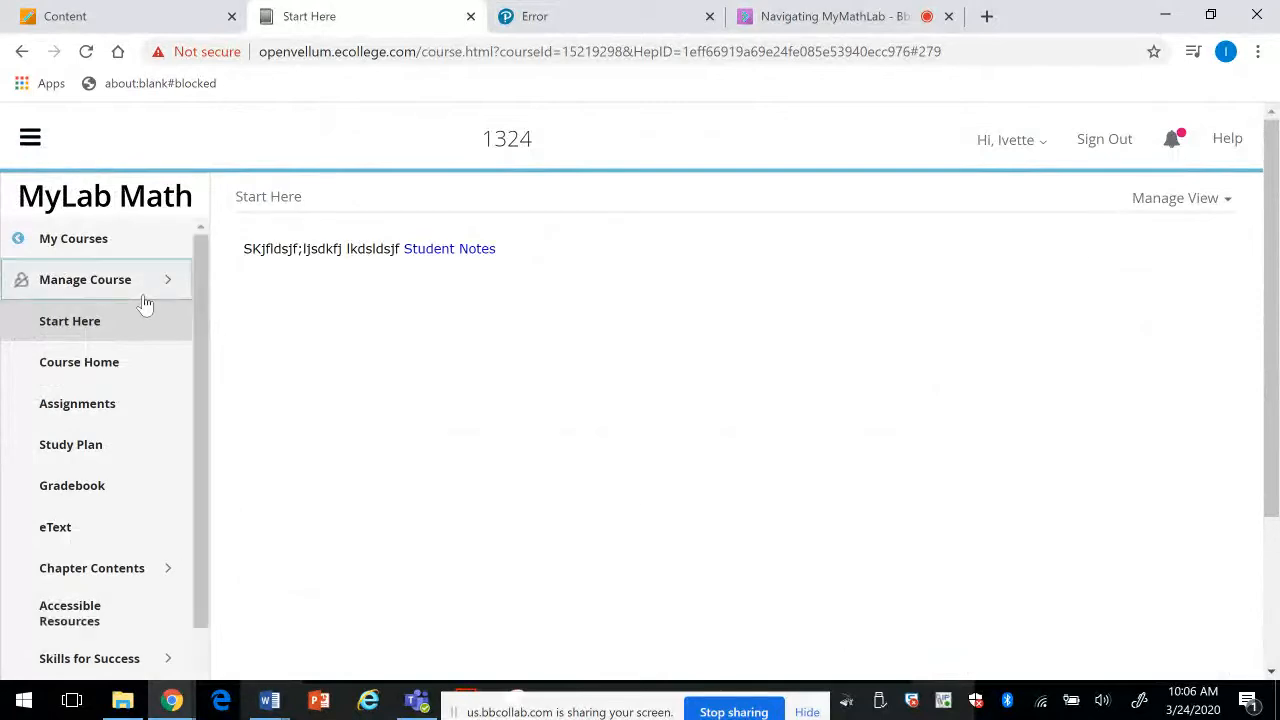
click(126, 572)
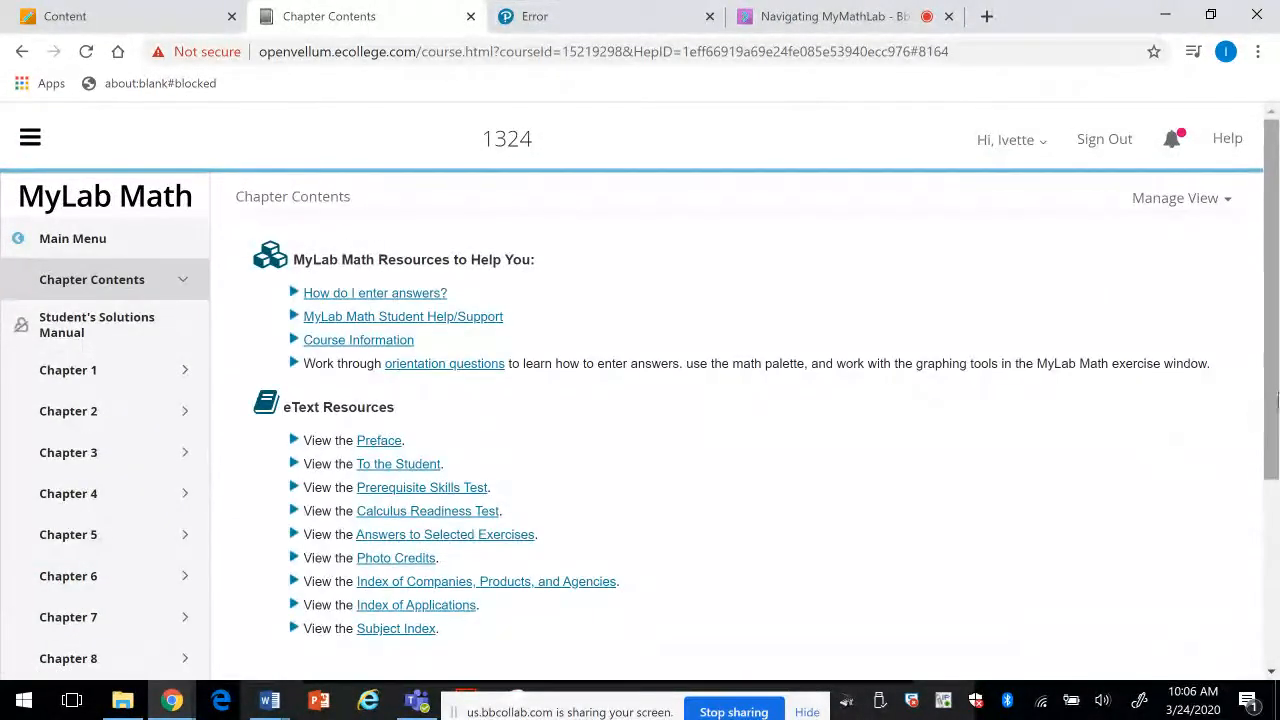
mouse_move(1277, 400)
mouse_down()
mouse_move(1276, 533)
mouse_move(1276, 380)
mouse_up()
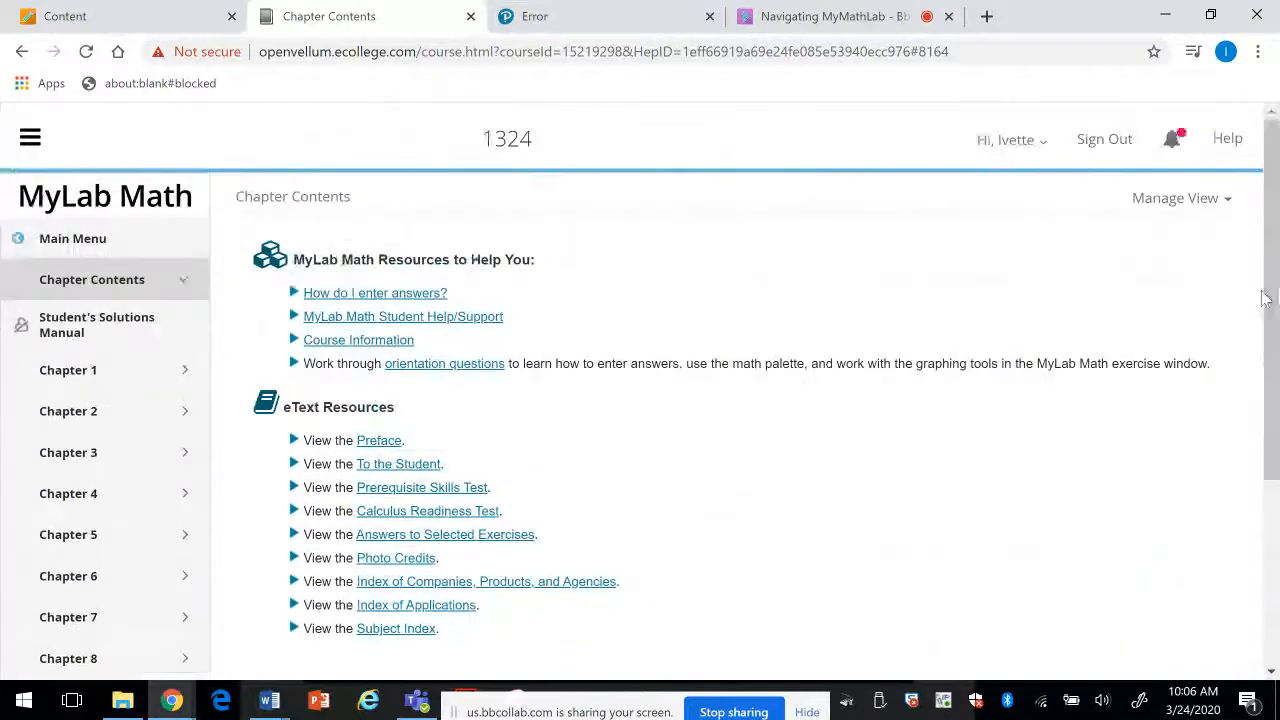
Step: Open the course menu for editing and expand the Chapter Contents item
click(72, 257)
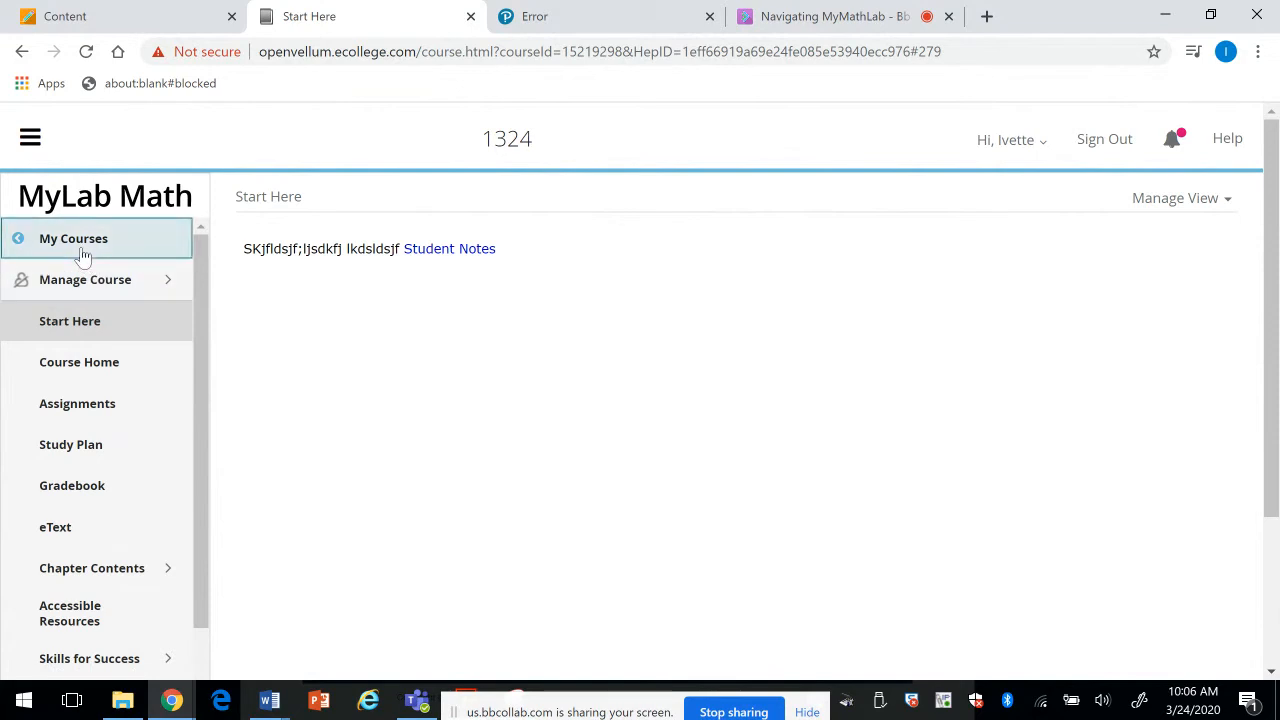
click(85, 281)
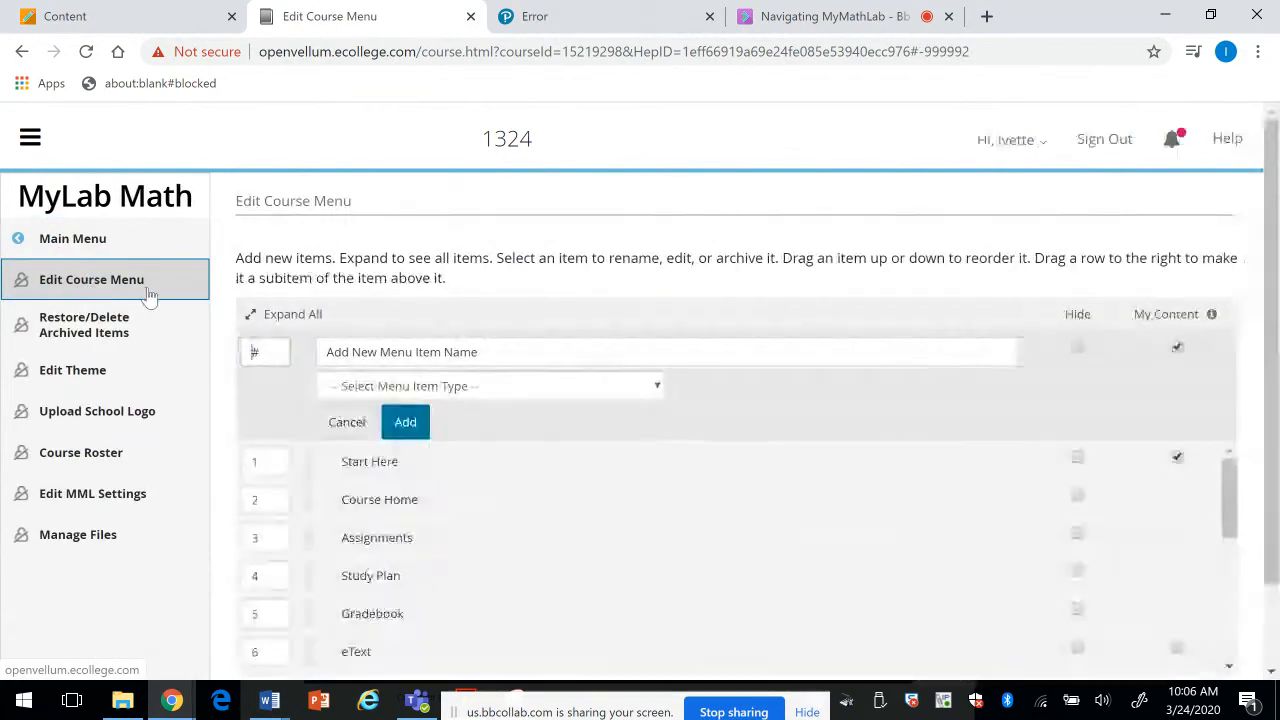
drag(1276, 426, 1278, 512)
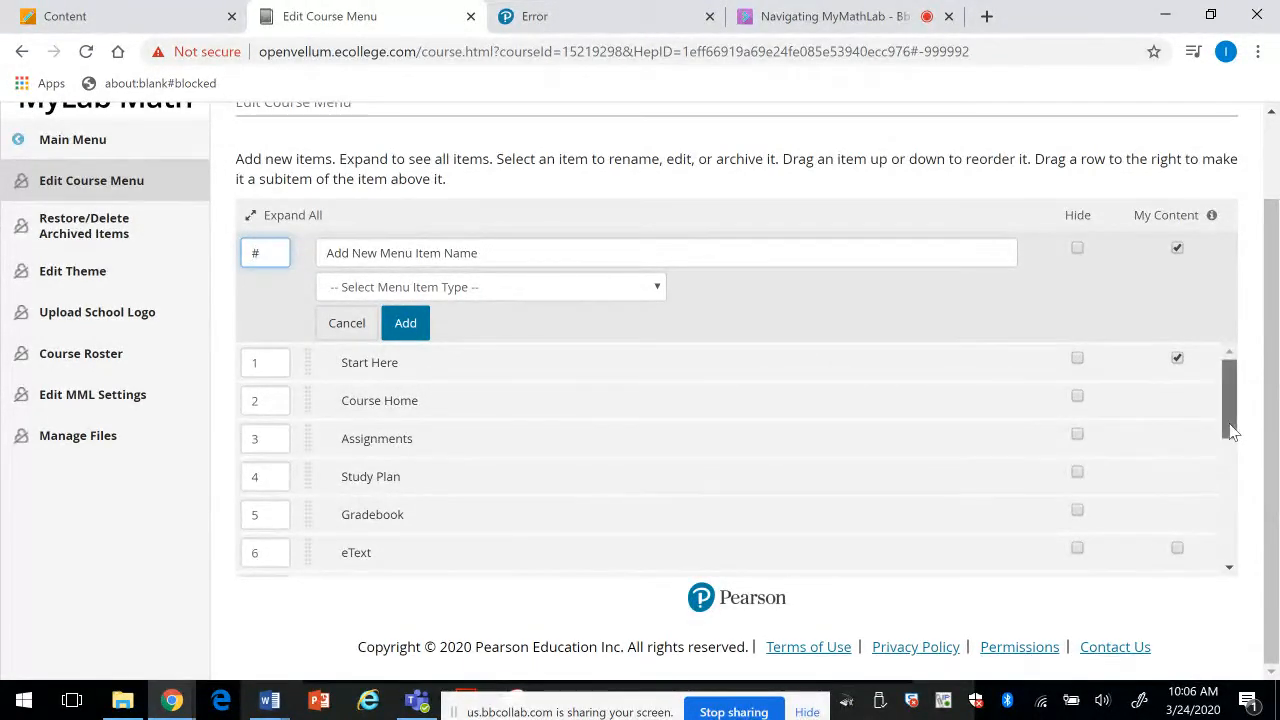
drag(1233, 430, 1223, 494)
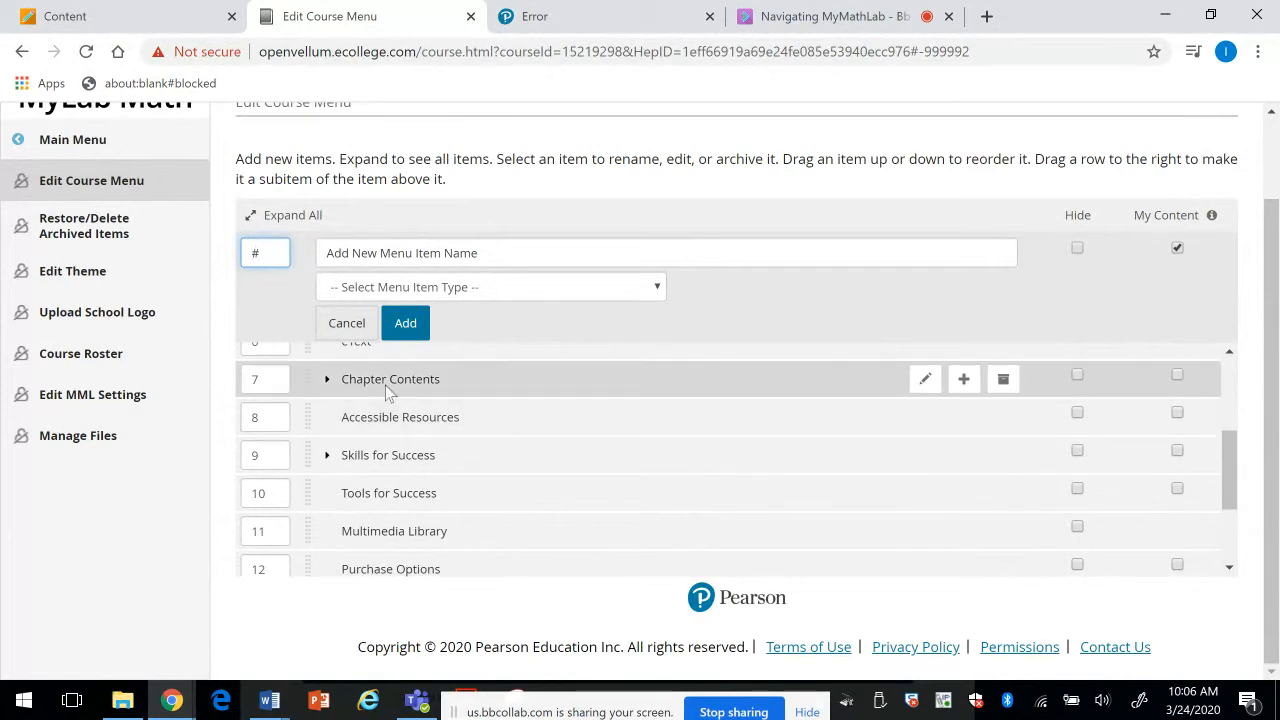
click(328, 381)
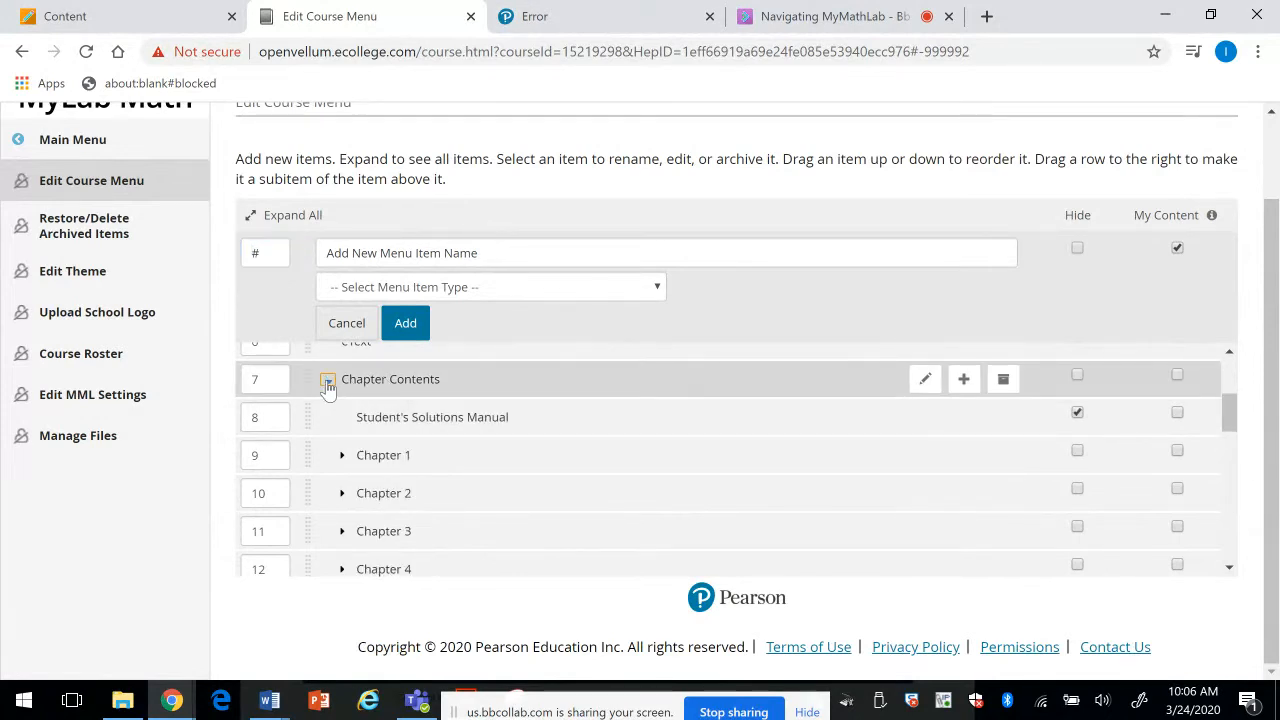
Step: Hide Chapters 7 through 14 of Chapter Contents from students
drag(1228, 412, 1229, 426)
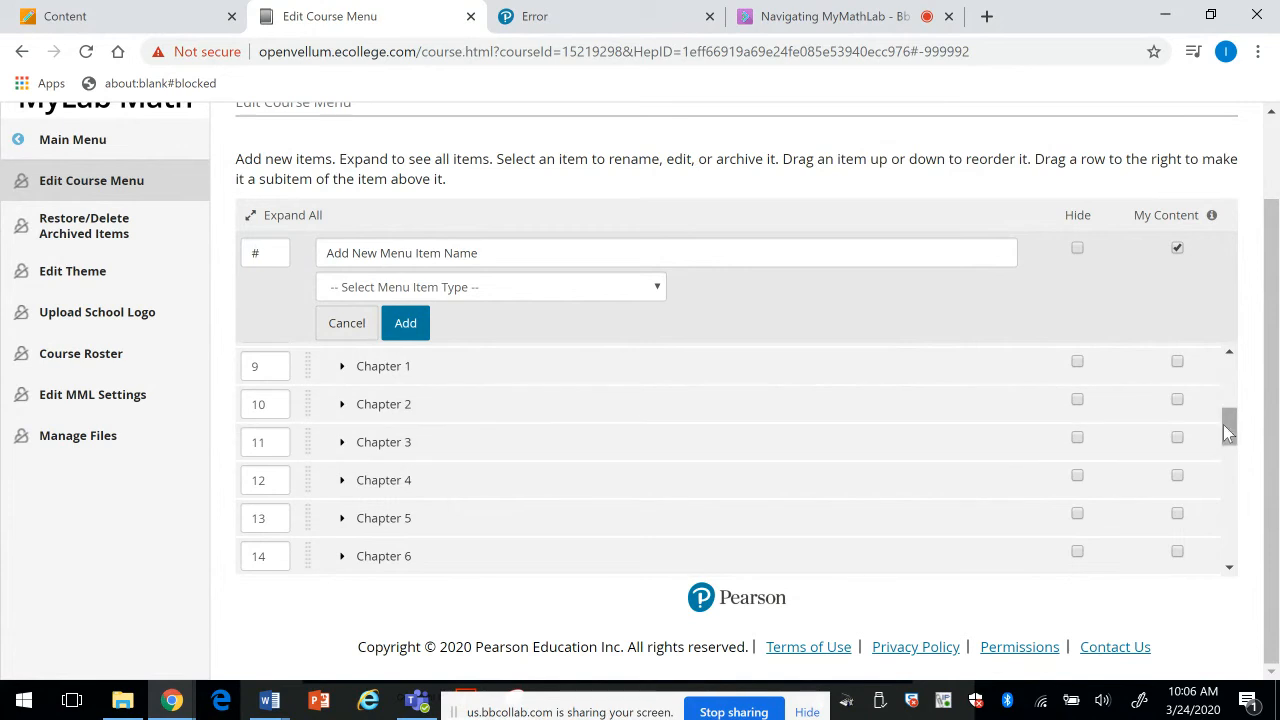
drag(1233, 433, 1234, 463)
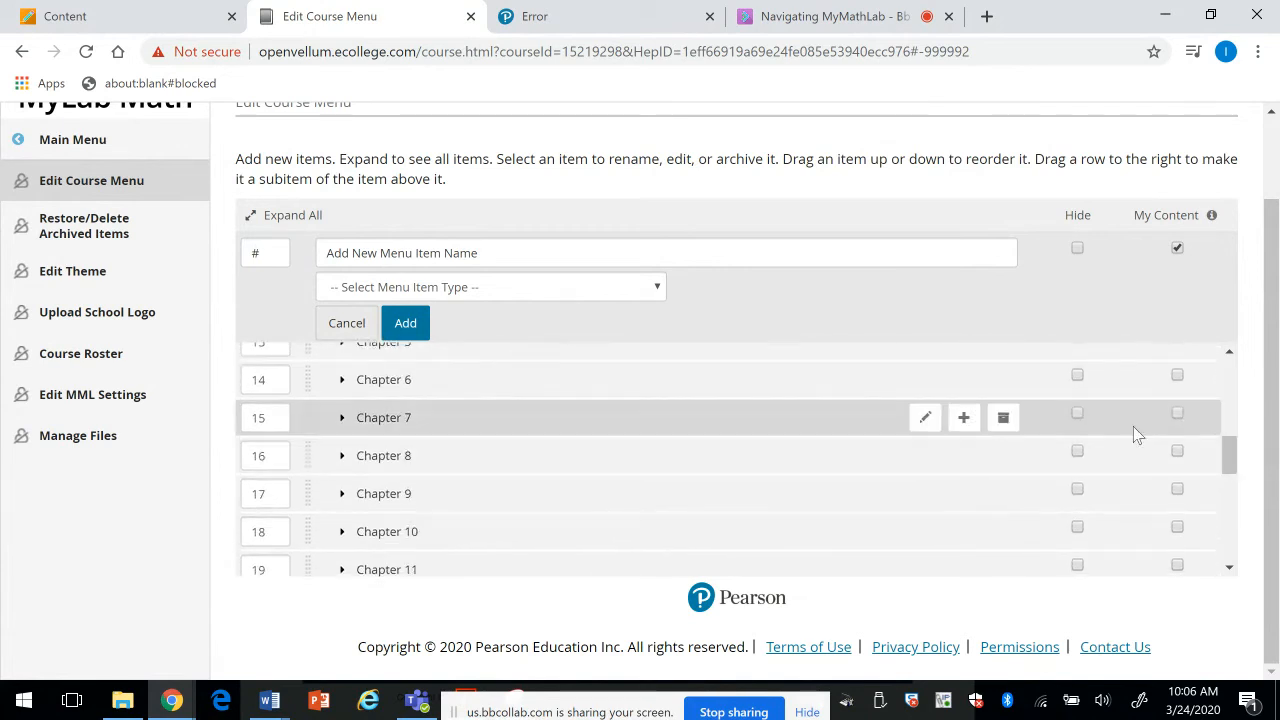
click(1077, 414)
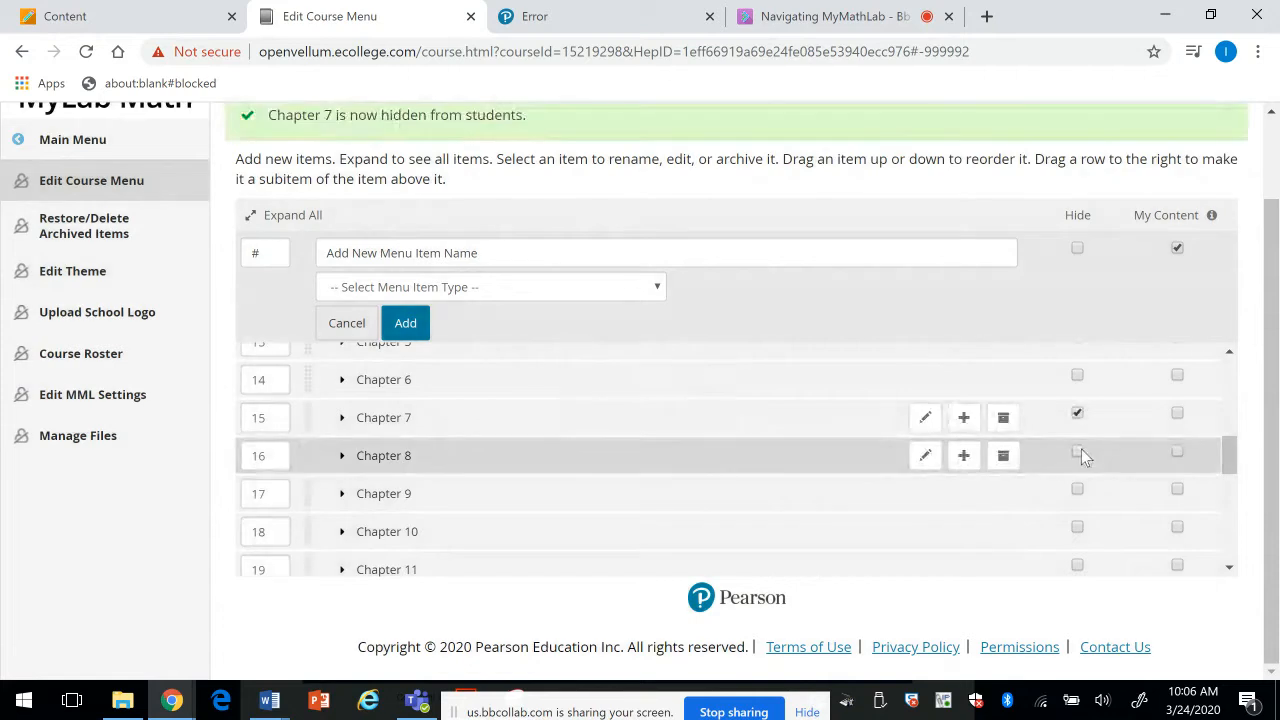
click(1078, 450)
click(1078, 490)
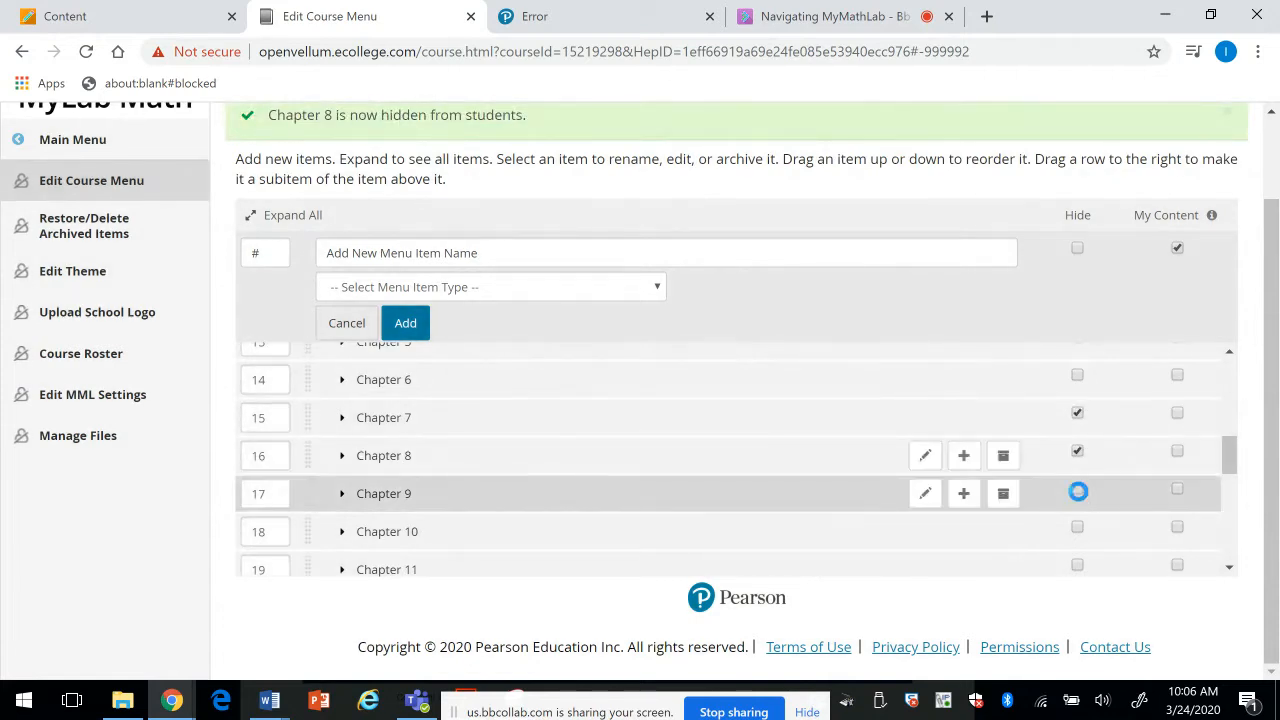
click(1078, 528)
click(1078, 529)
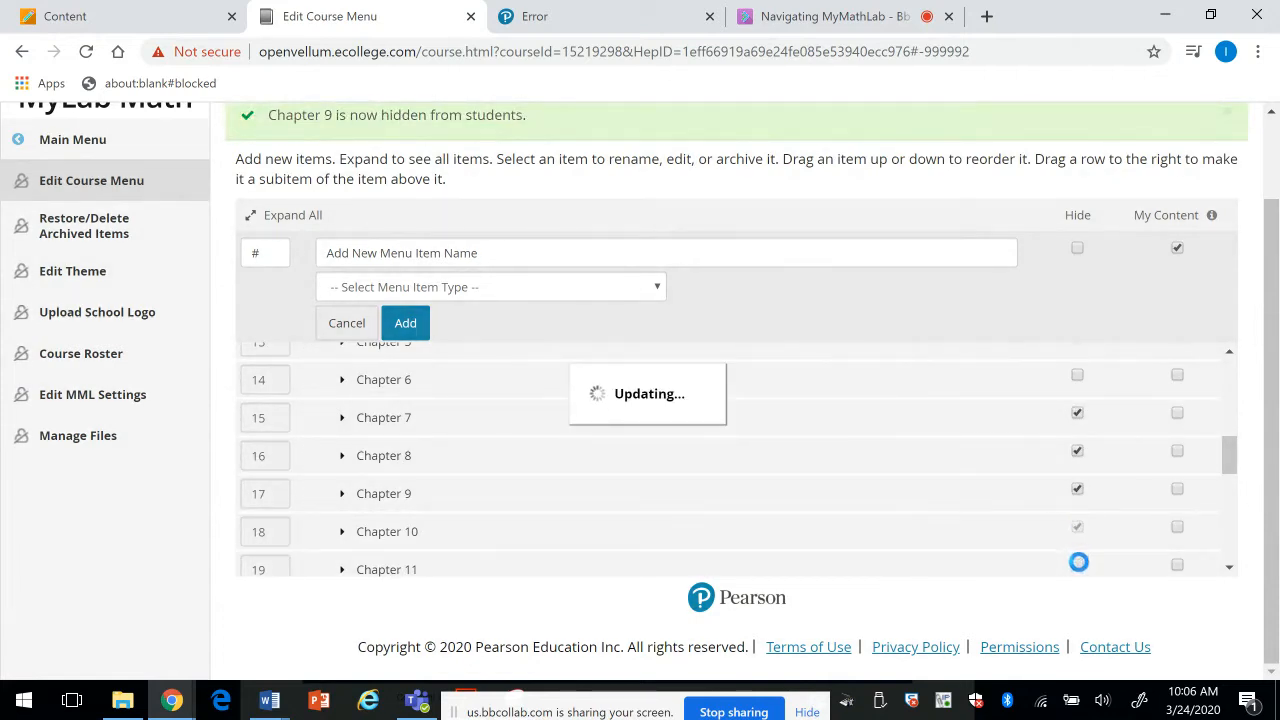
click(1077, 565)
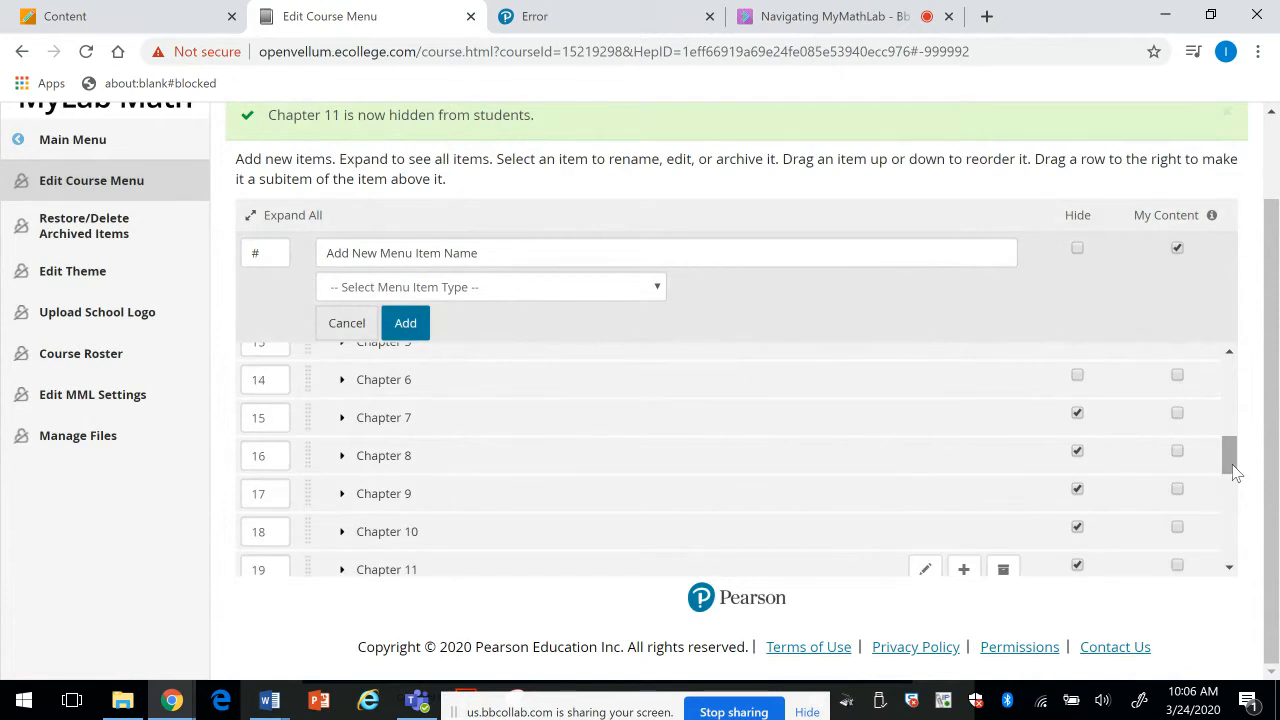
drag(1235, 473, 1235, 495)
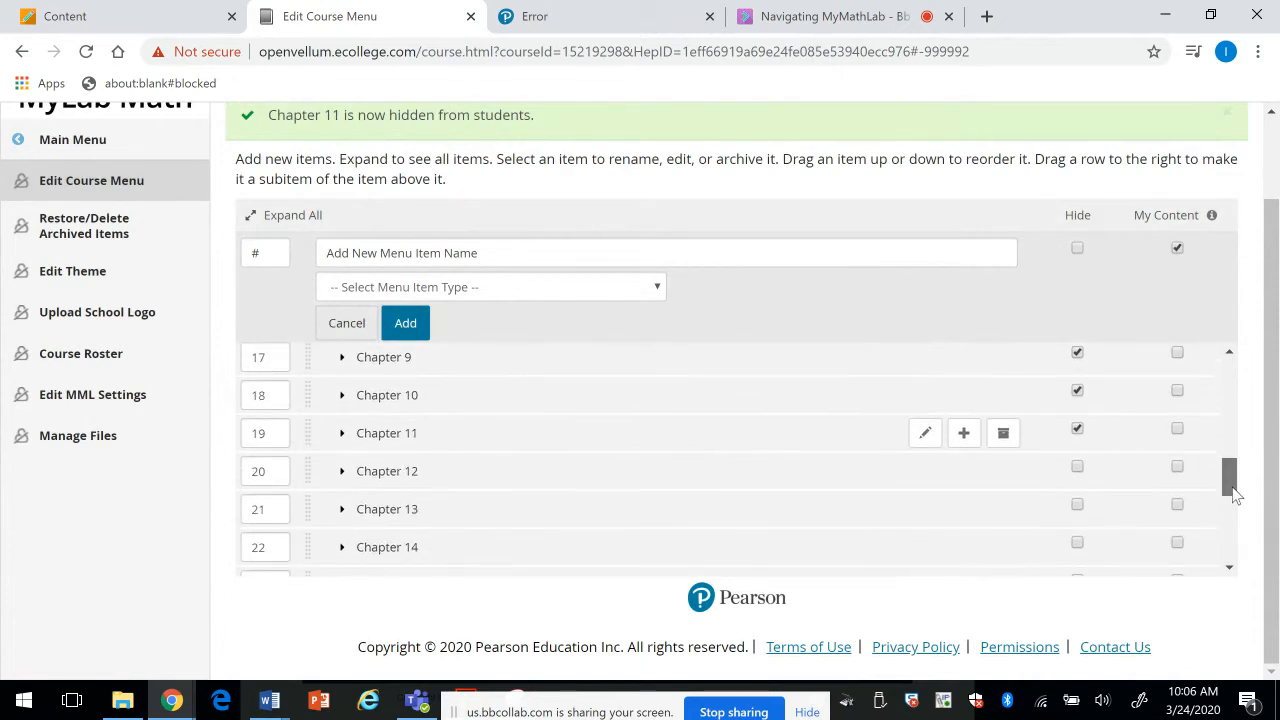
click(1076, 466)
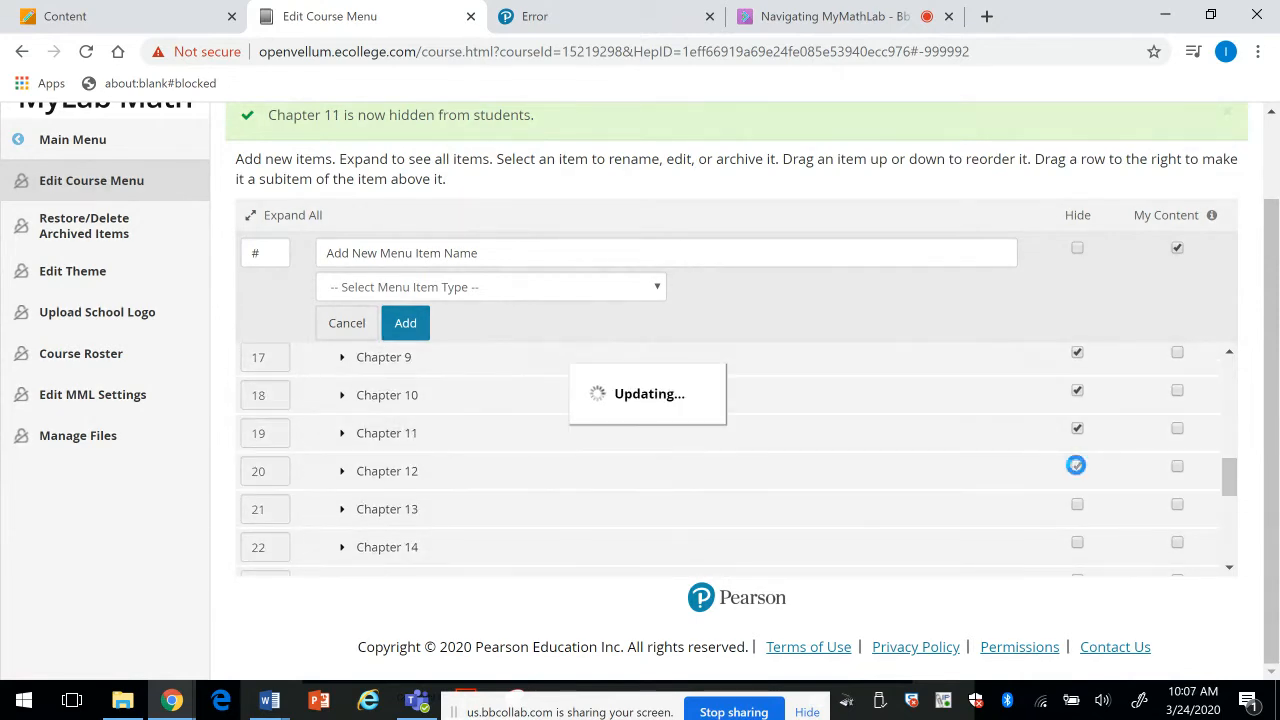
click(1078, 505)
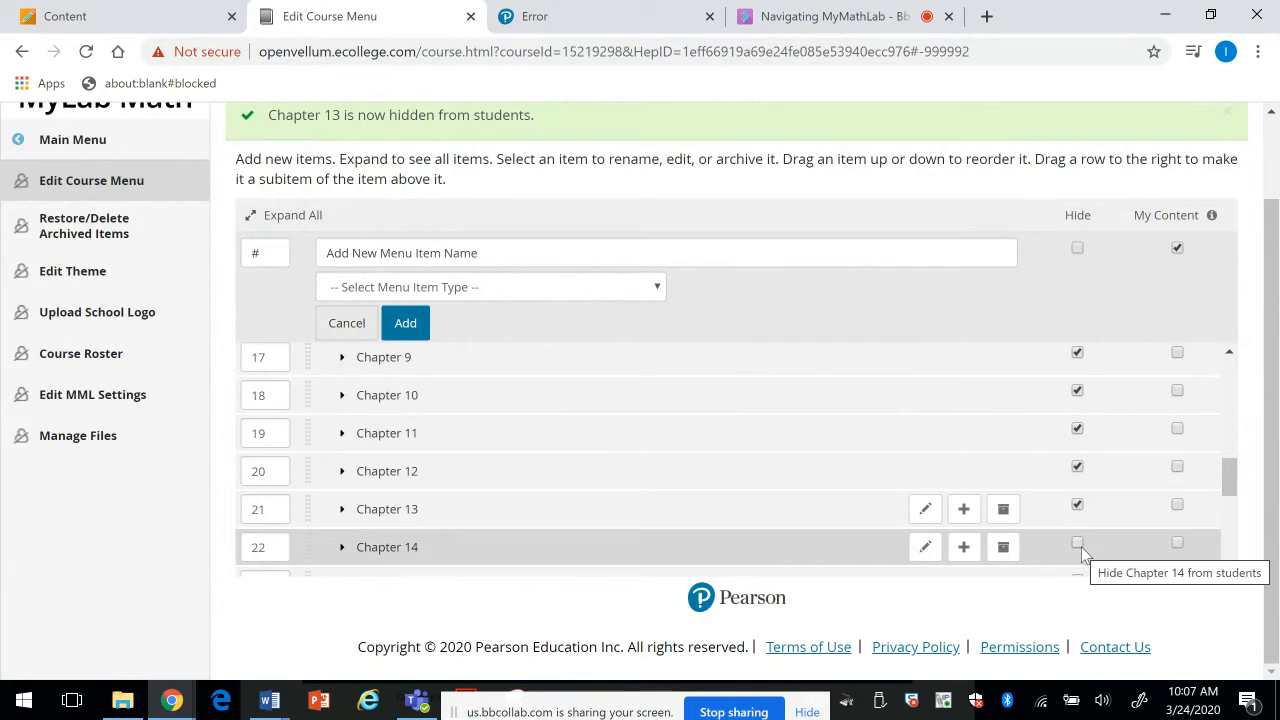
click(1078, 544)
Step: Look through the remaining course menu items and reopen Chapter Contents from the main menu to check the hidden chapters
scroll(1230, 488, down, 2)
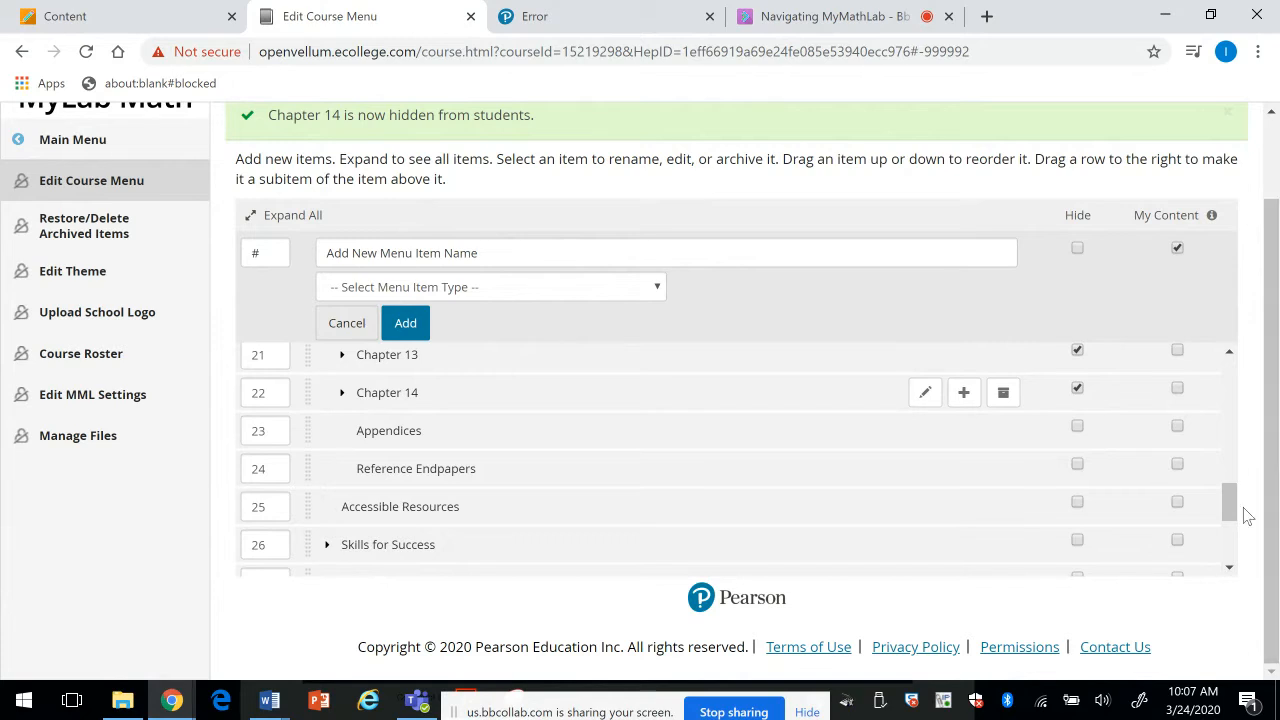
drag(1231, 508, 1234, 571)
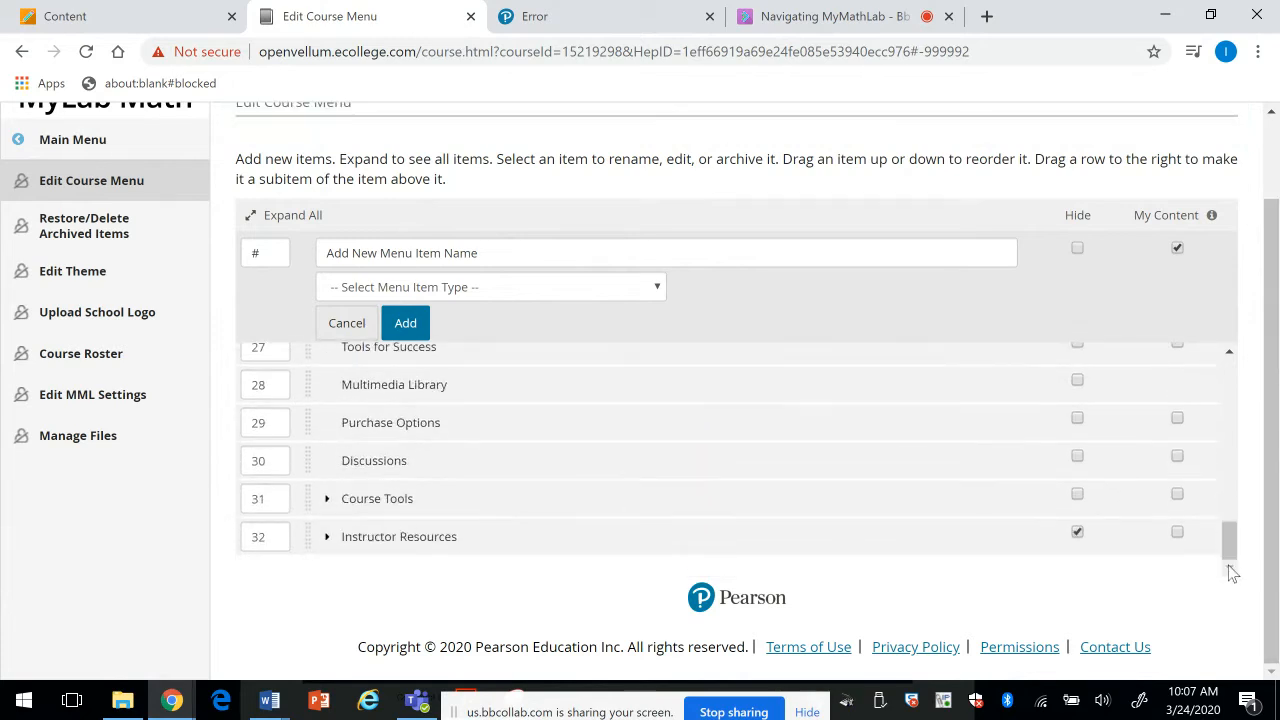
click(94, 137)
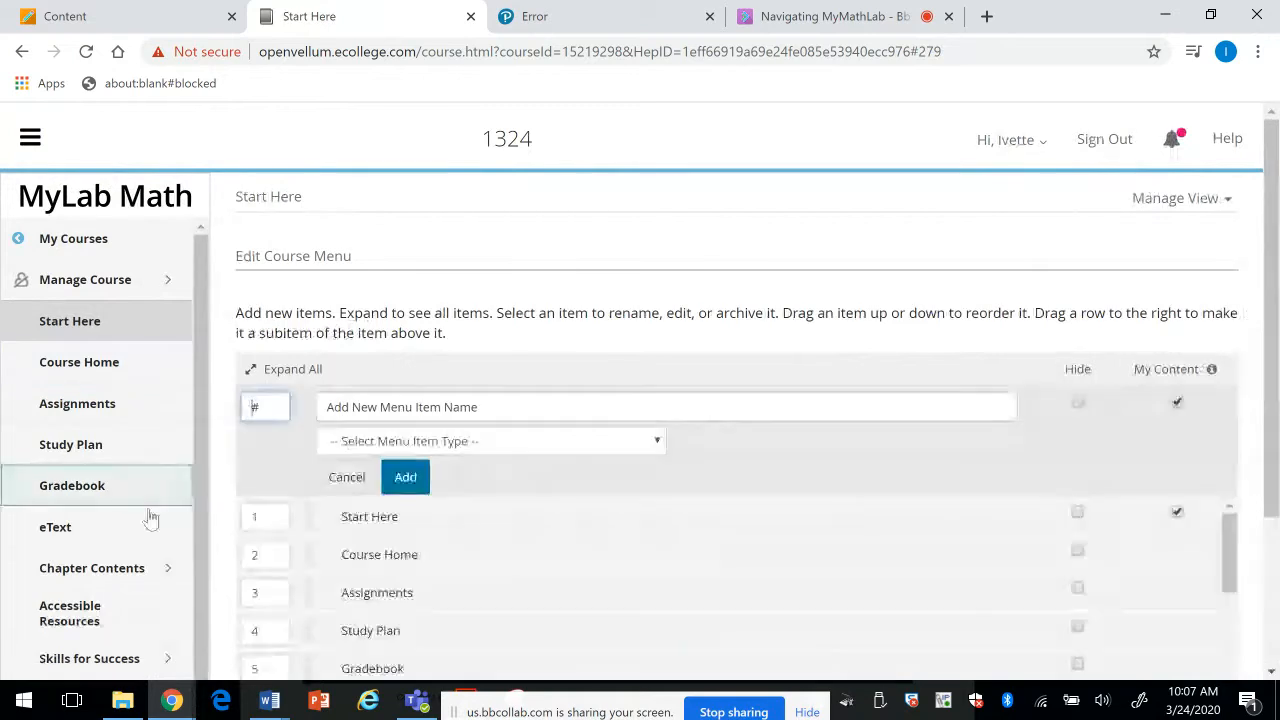
click(120, 568)
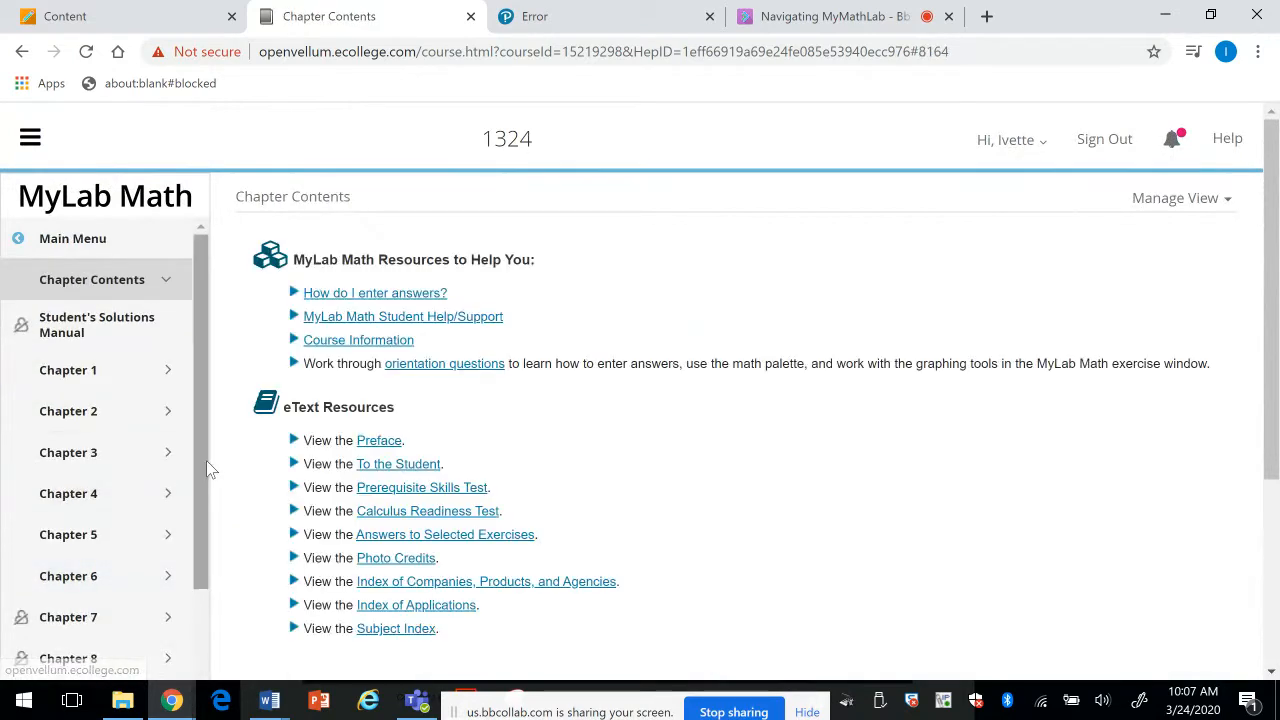
Step: Check the hidden chapters in the Chapter Contents list and open that page's HTML for editing
drag(197, 461, 199, 639)
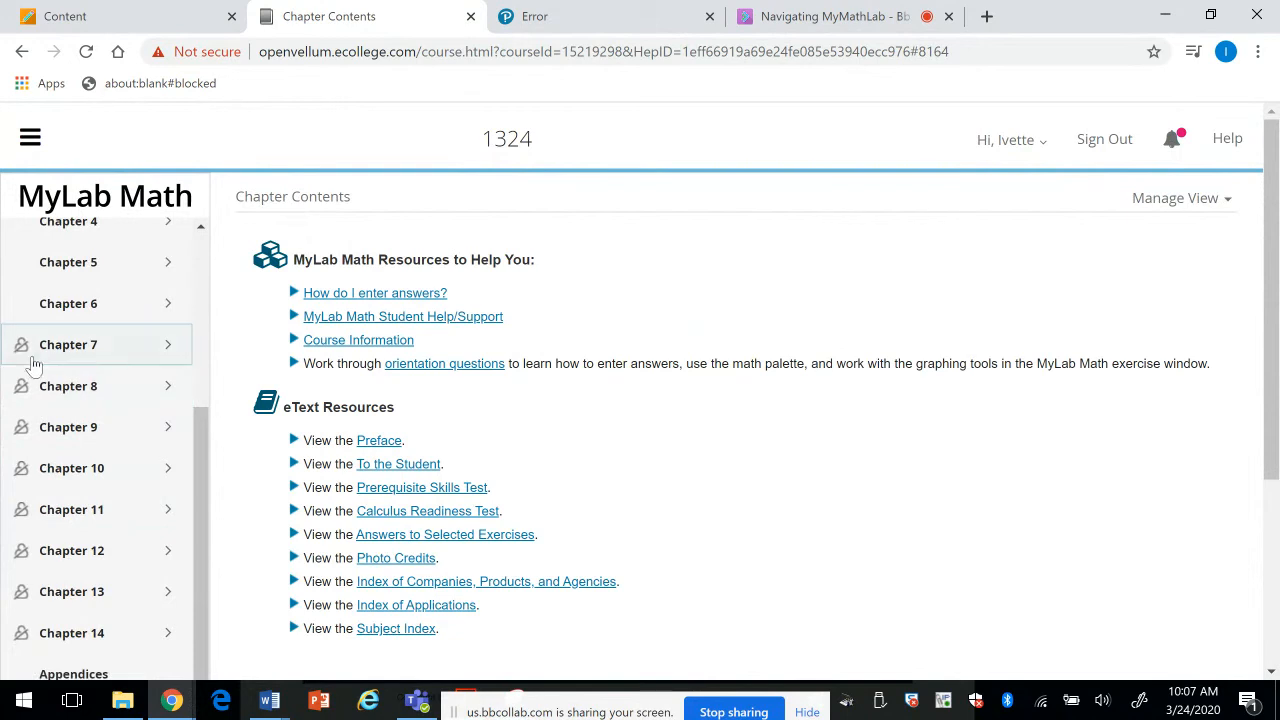
mouse_move(24, 357)
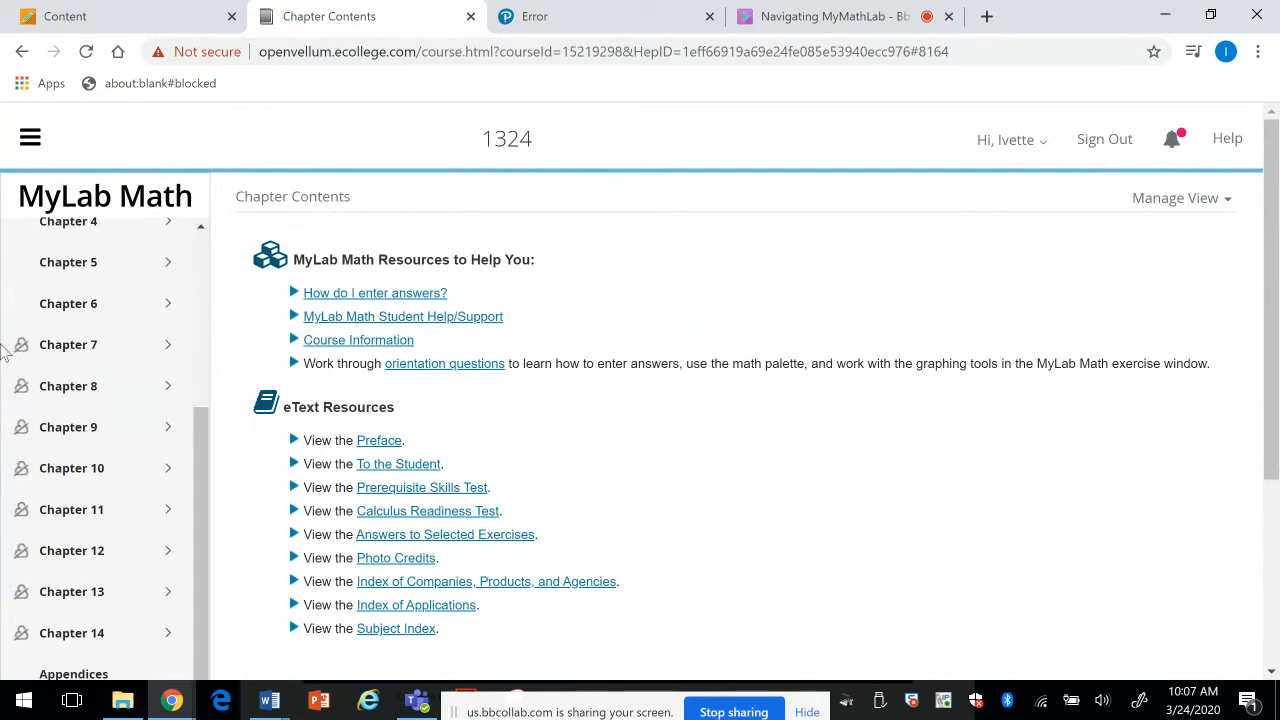
click(1160, 203)
click(1114, 278)
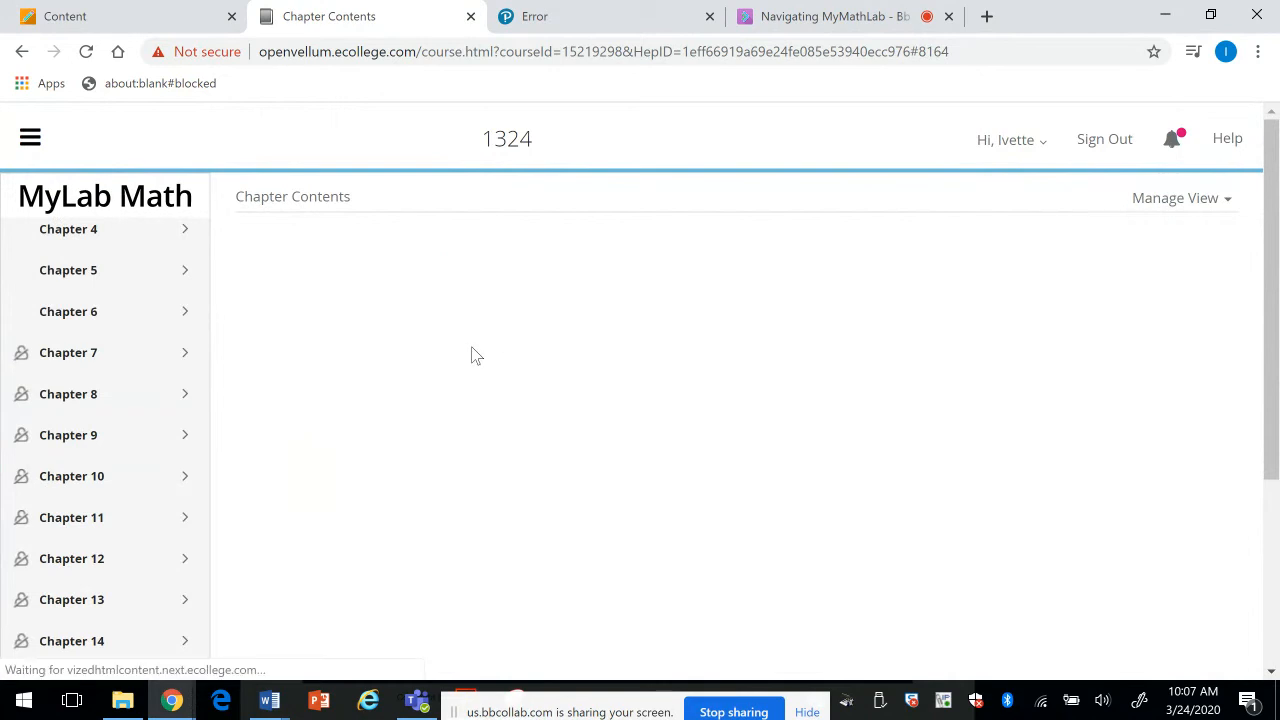
Step: View Chapter 6's section list, and open Accessible Resources from the course's main menu
drag(199, 461, 196, 438)
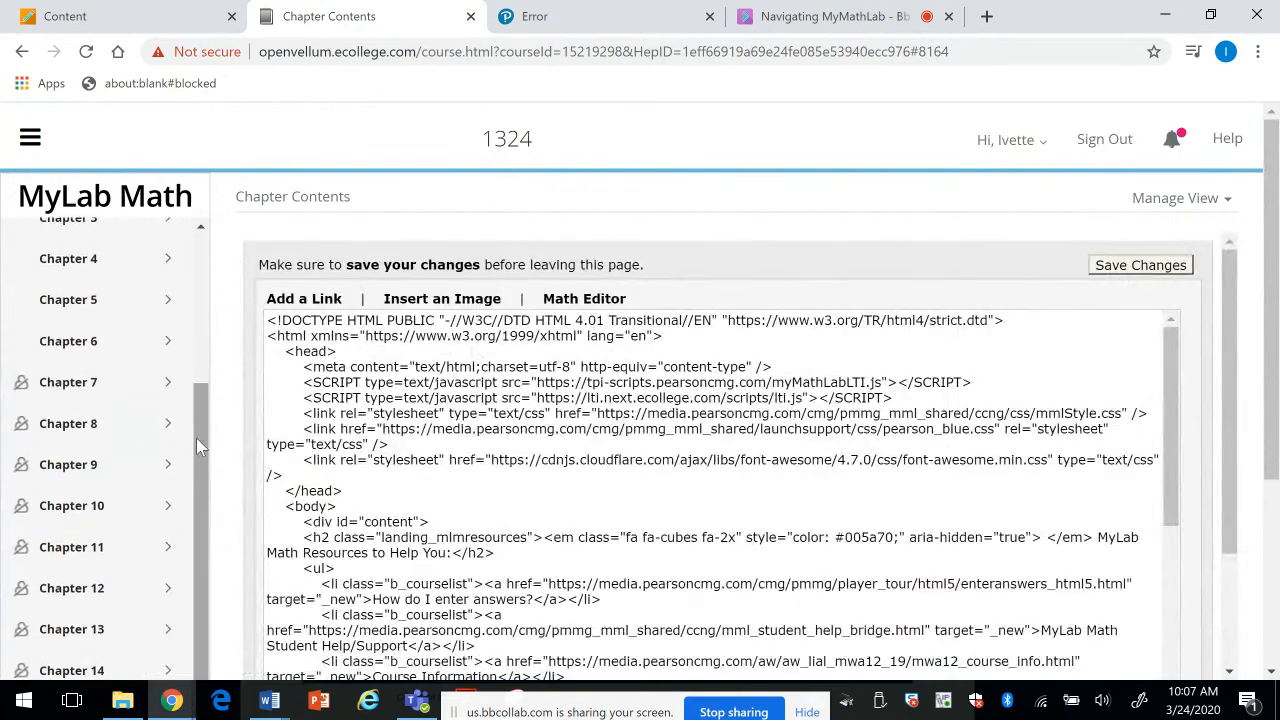
click(60, 340)
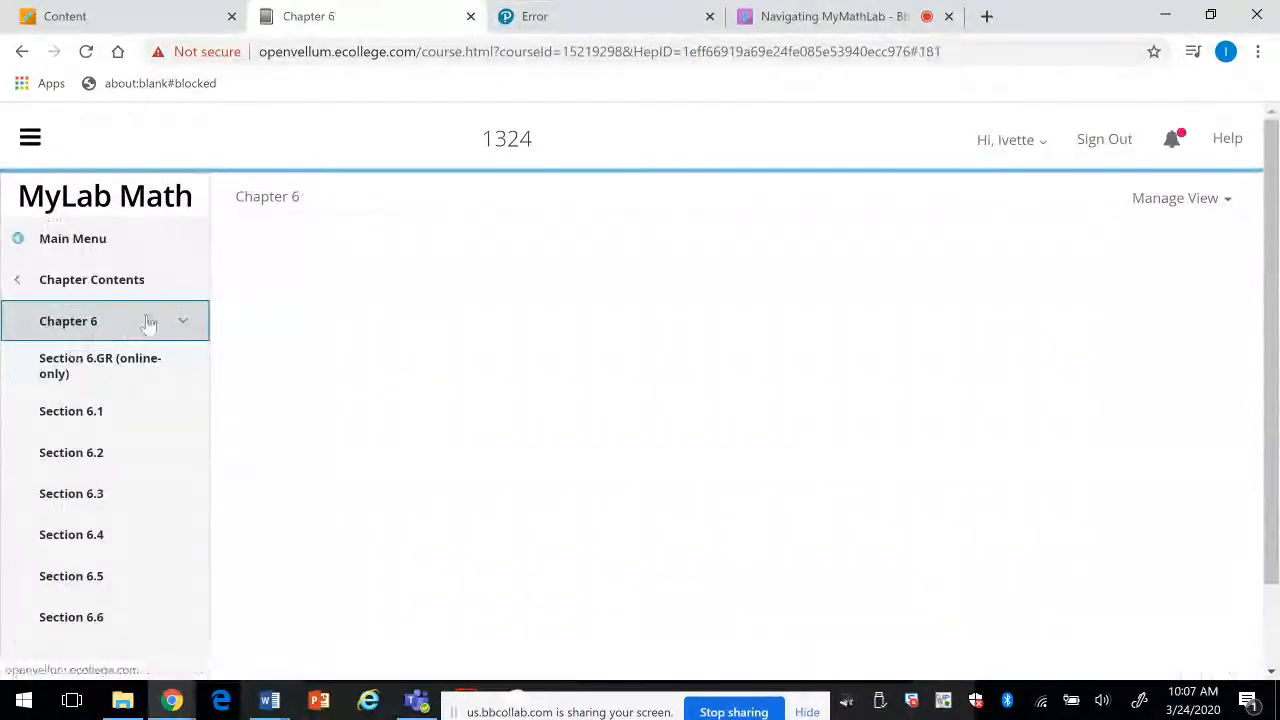
click(66, 247)
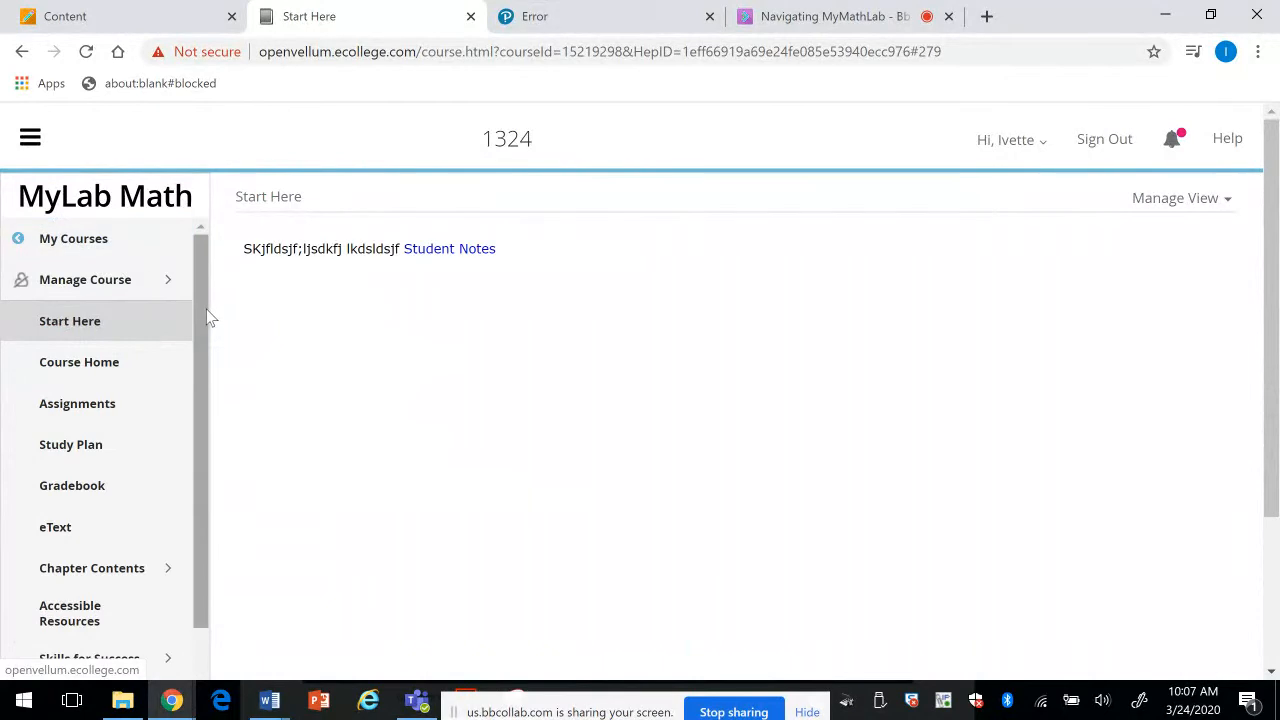
drag(208, 316, 194, 466)
click(86, 428)
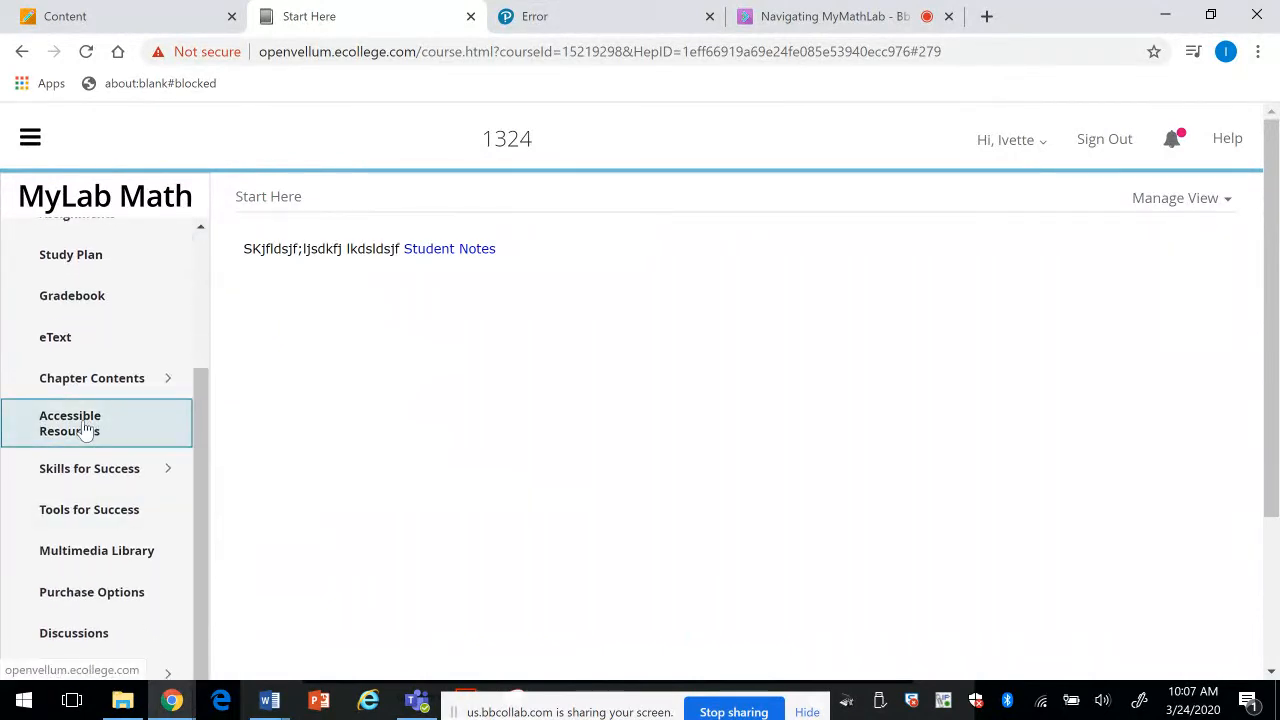
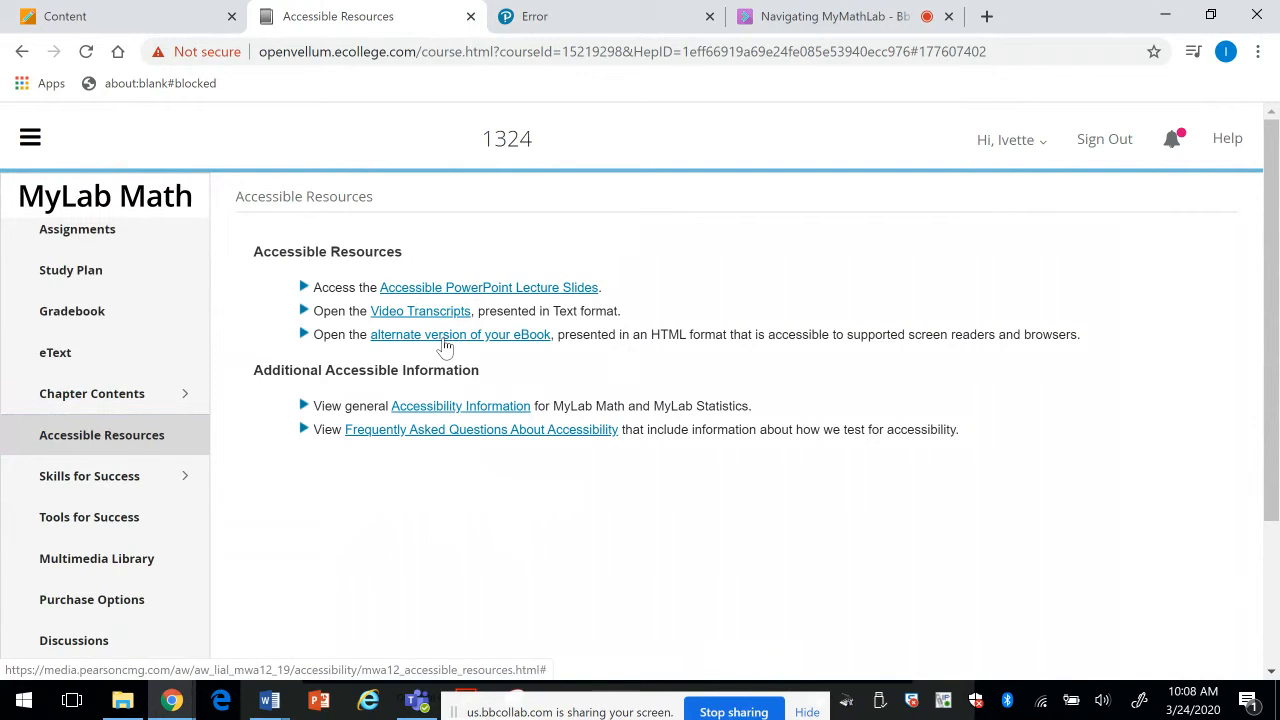
Step: Open Skills for Success and look over its Mindset page
click(120, 476)
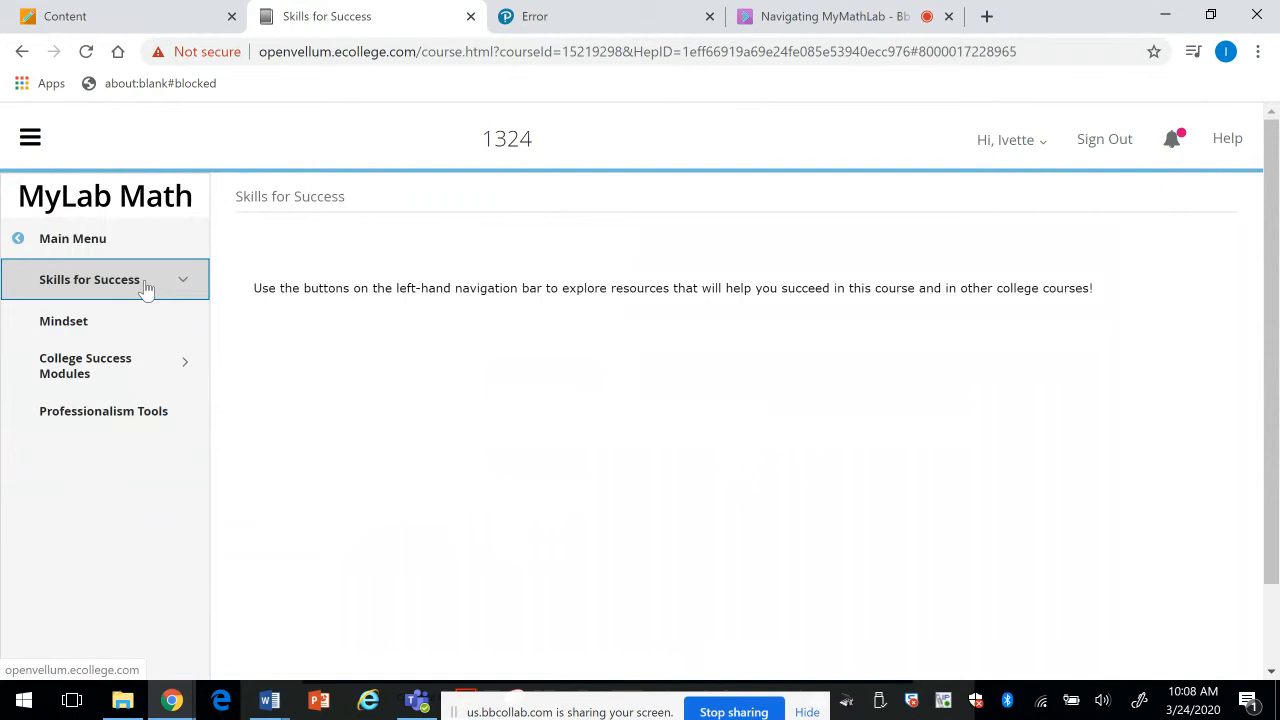
click(80, 320)
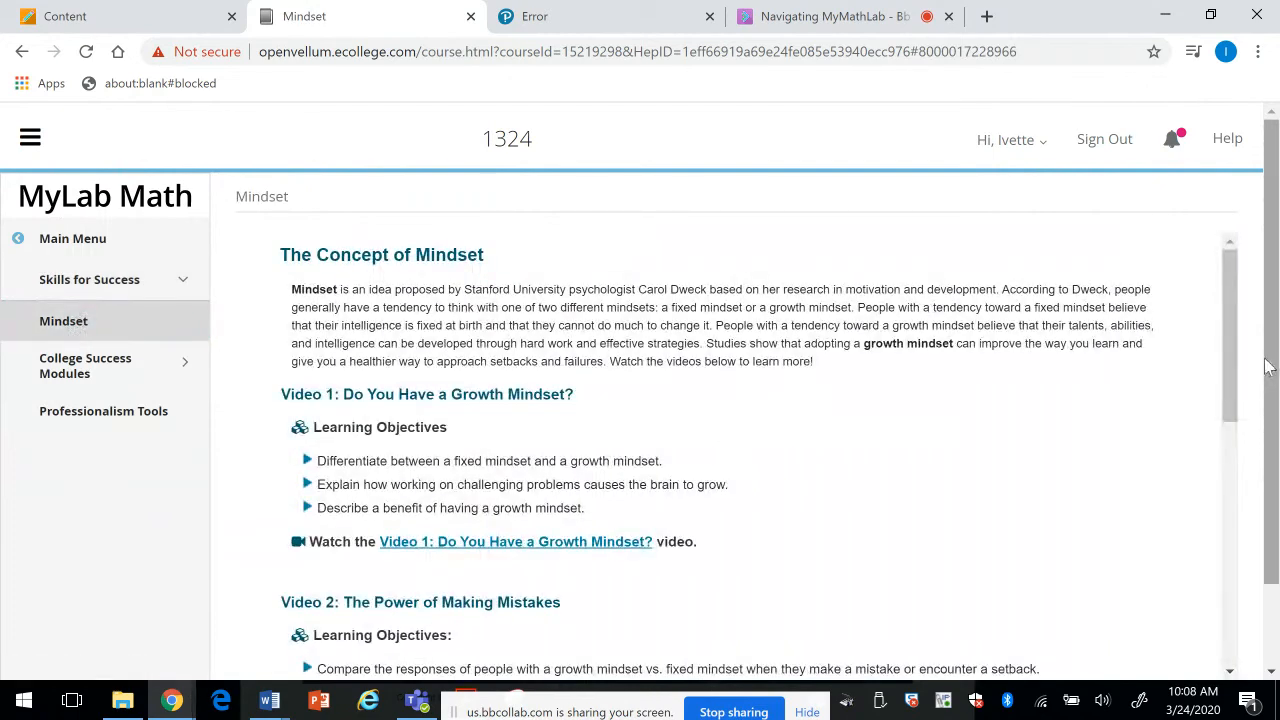
drag(1226, 356, 1180, 350)
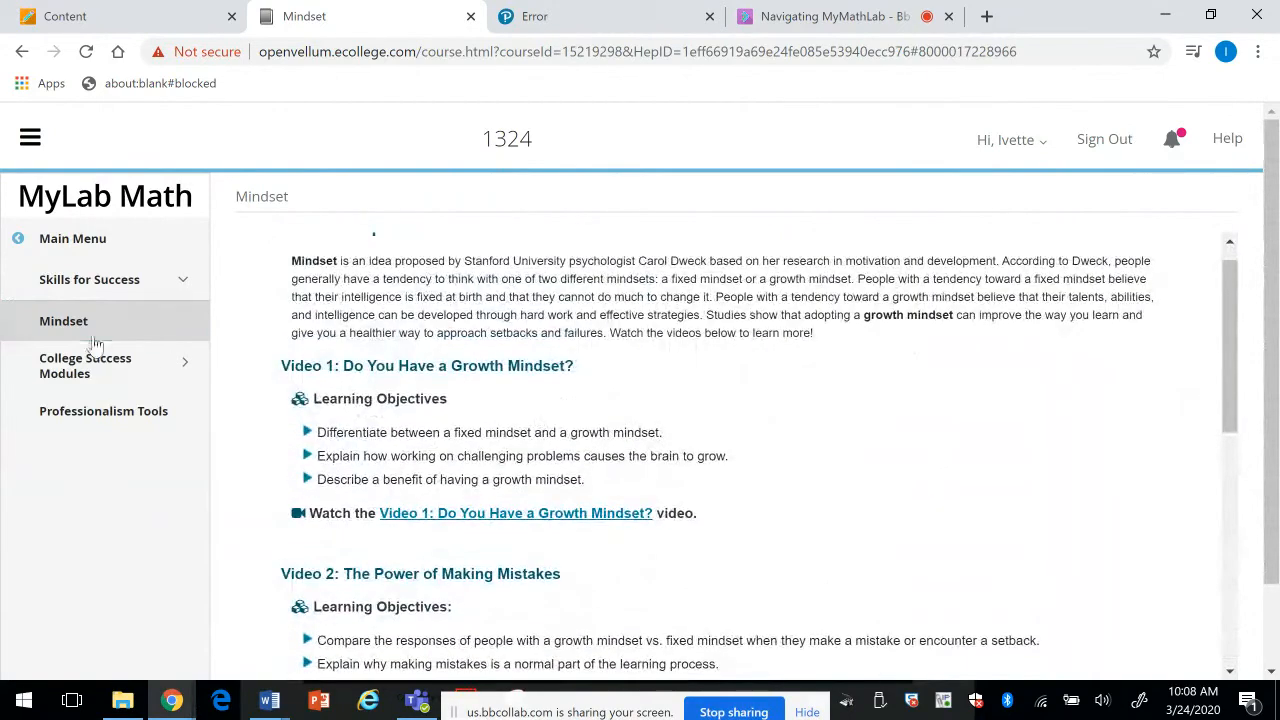
Step: View the Time Management module under College Success Modules and return to the main menu
click(100, 368)
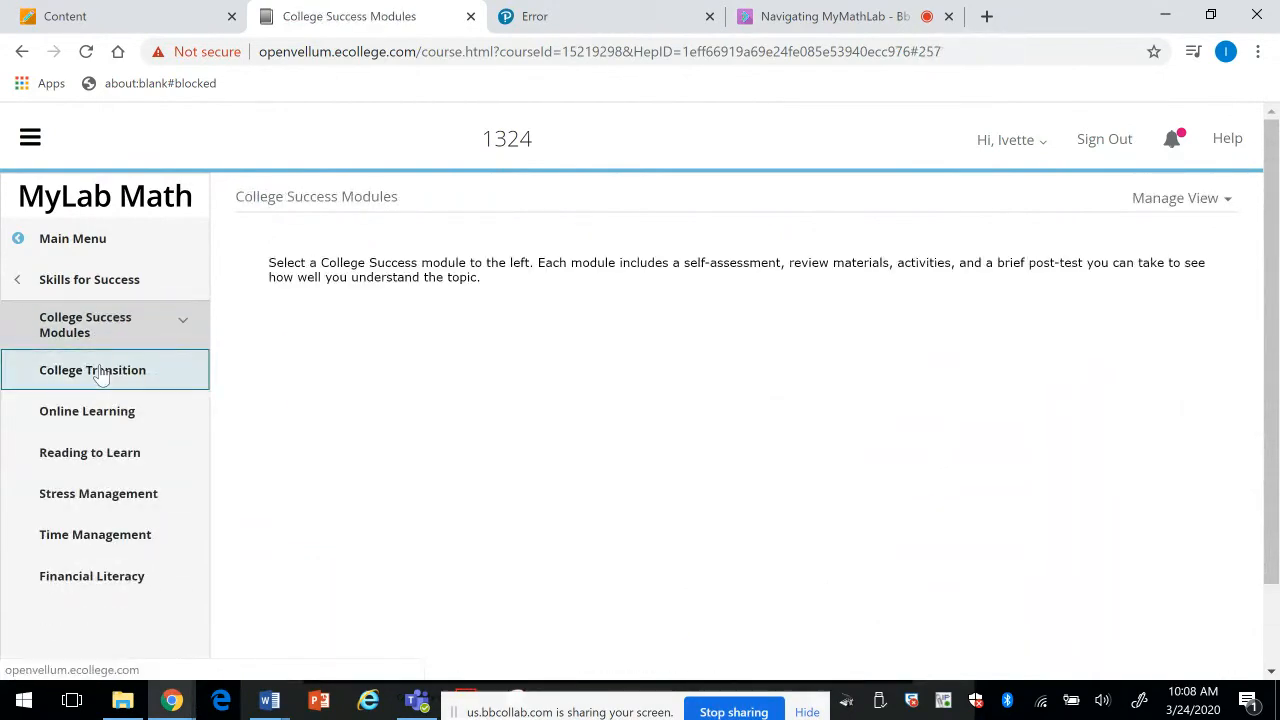
click(108, 540)
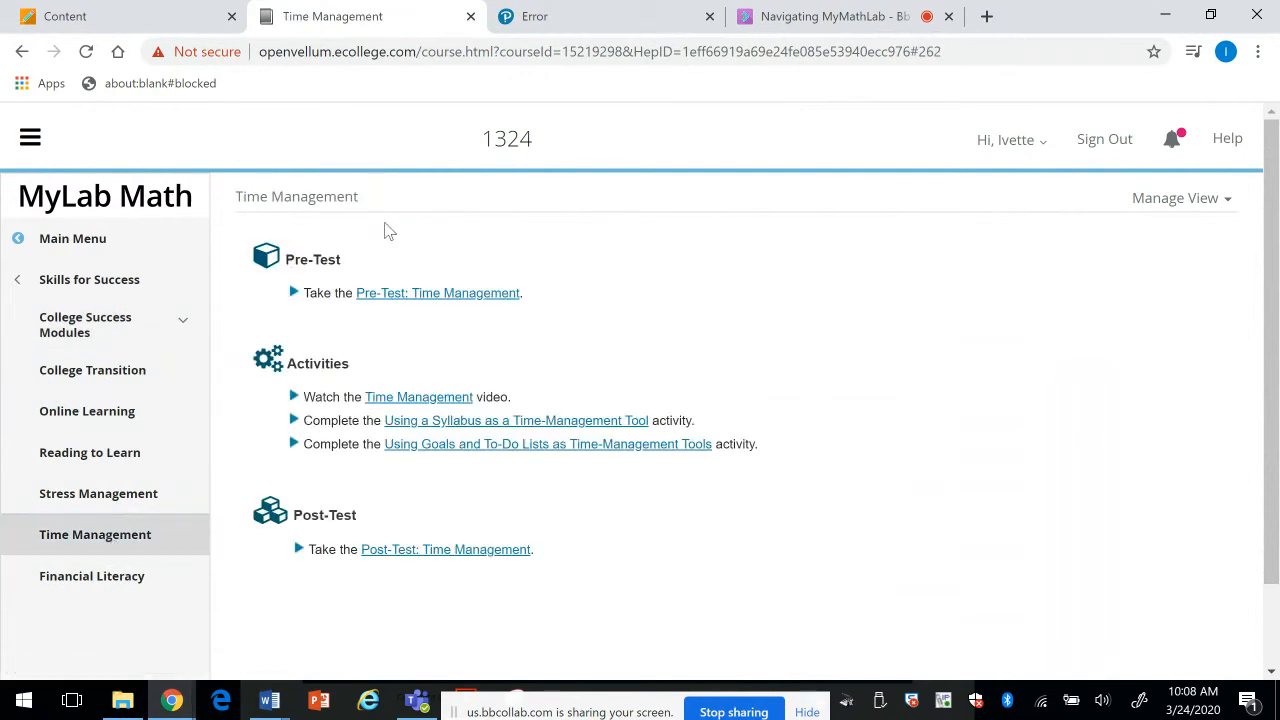
click(31, 288)
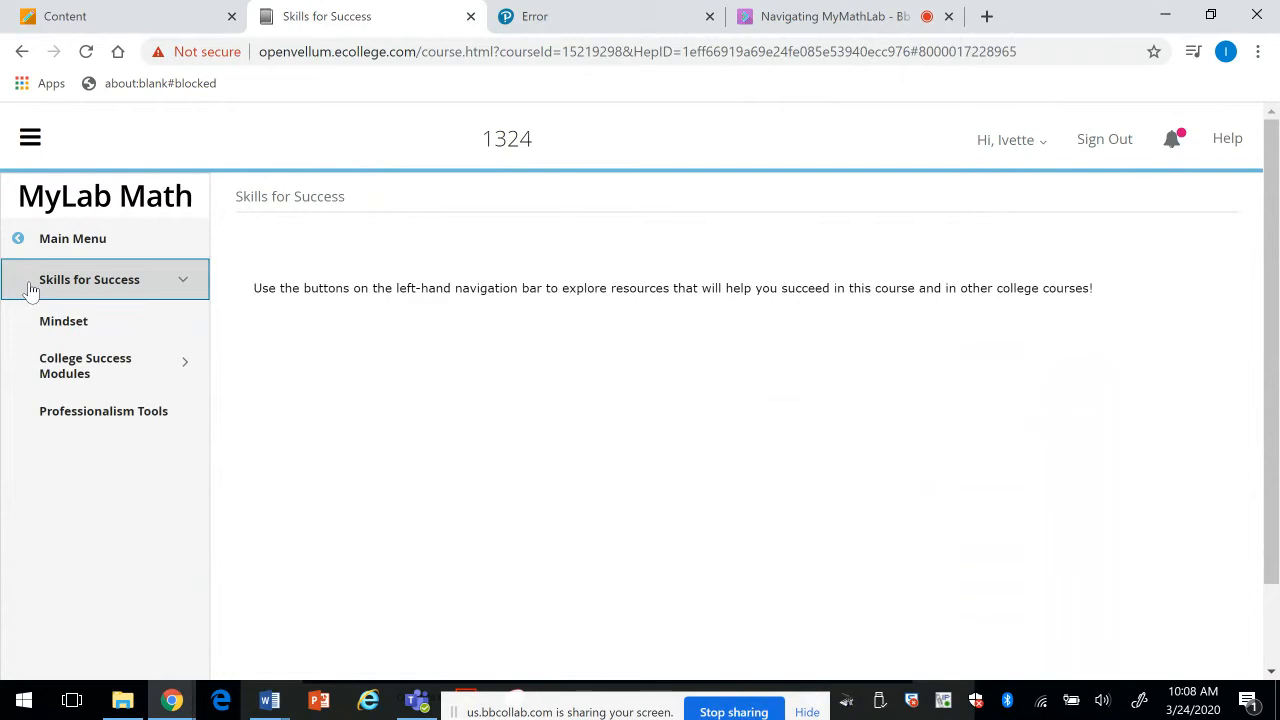
click(48, 238)
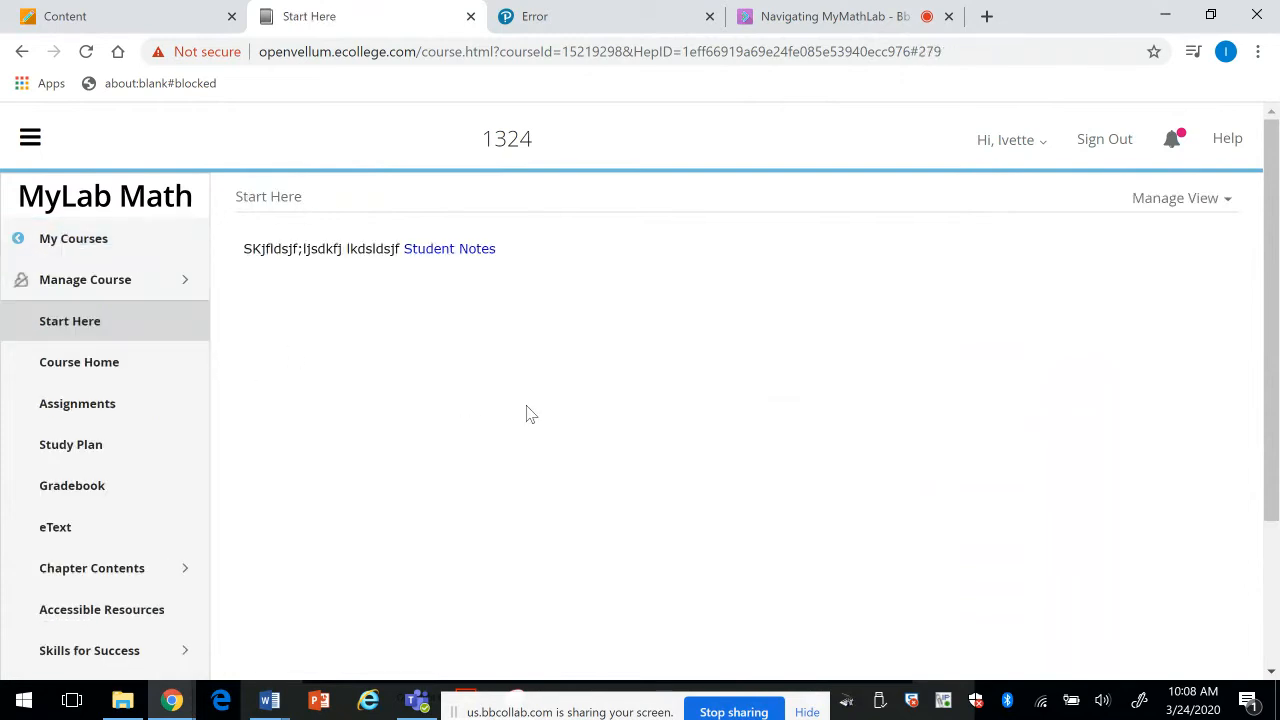
Step: Open Tools for Success and look through its resources down to Activities and Projects
drag(1272, 343, 1272, 432)
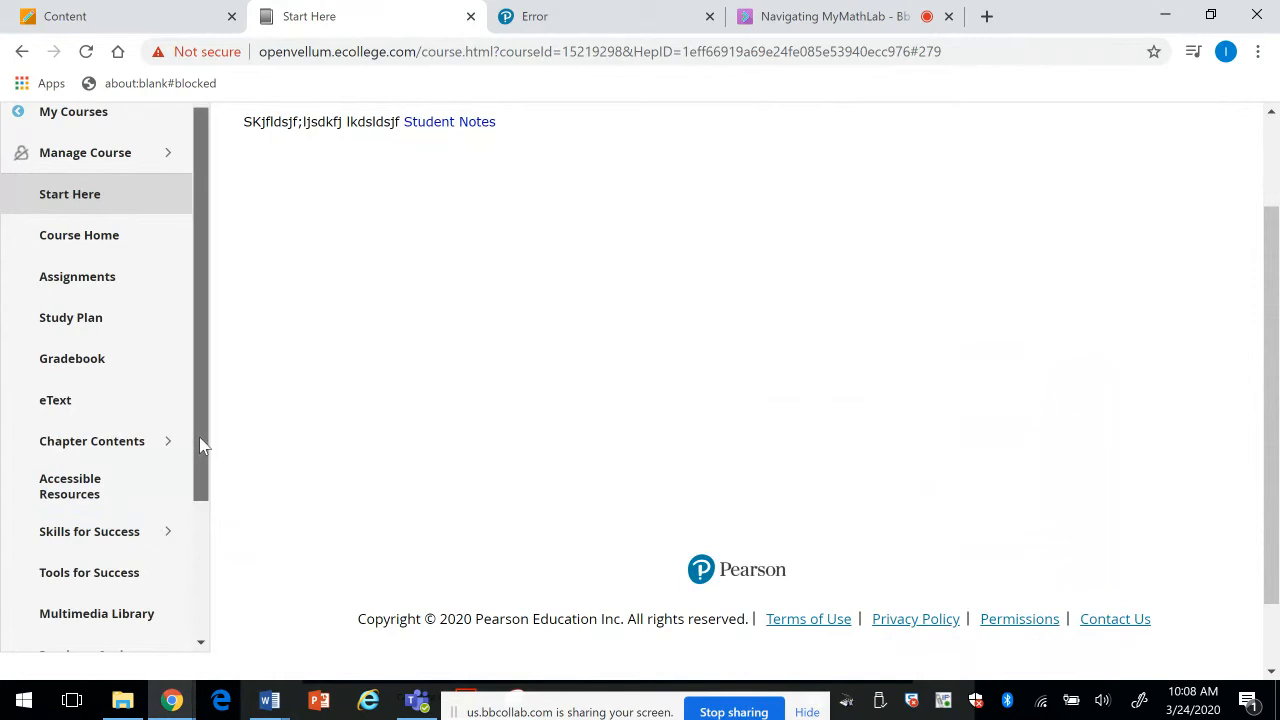
drag(199, 437, 194, 590)
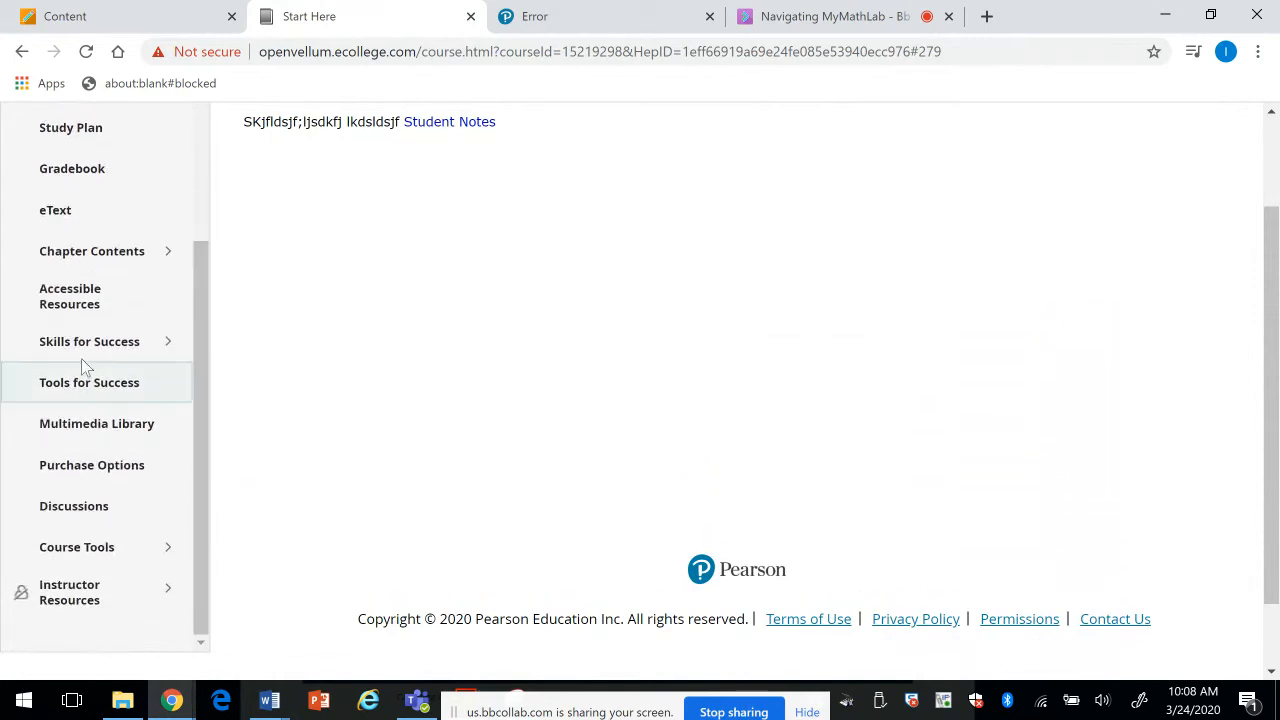
click(99, 392)
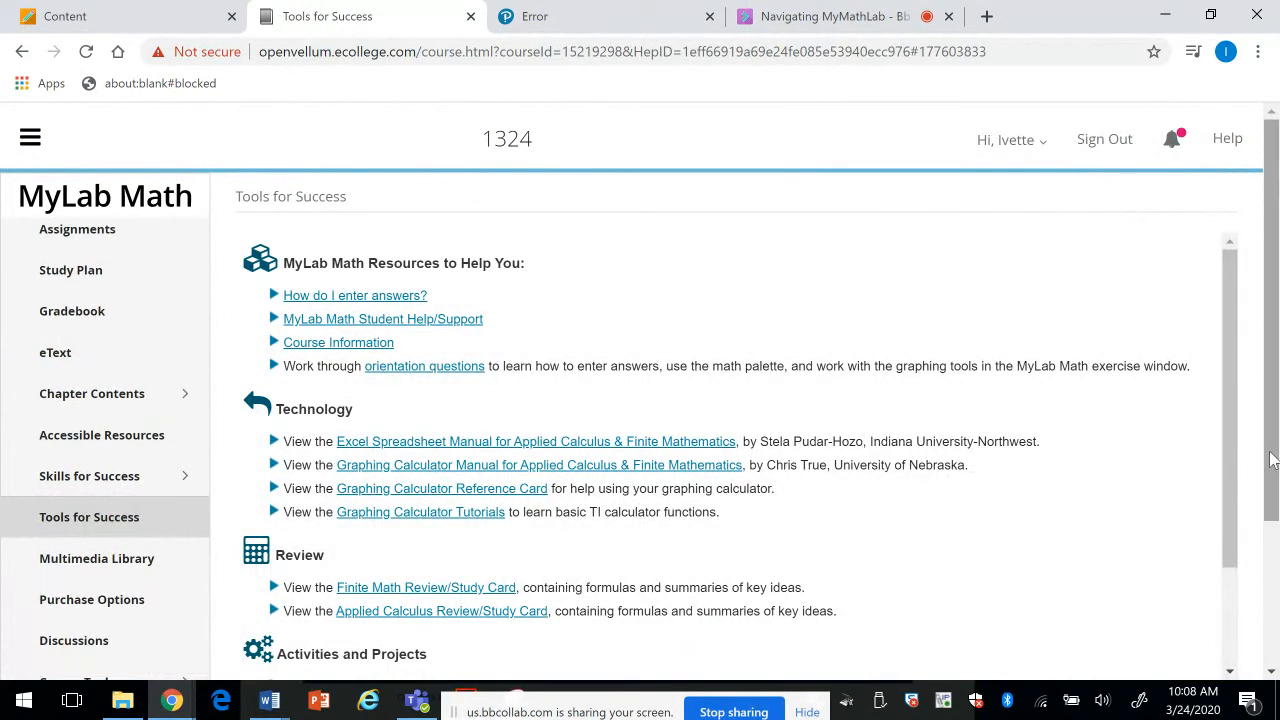
drag(1271, 458, 1273, 525)
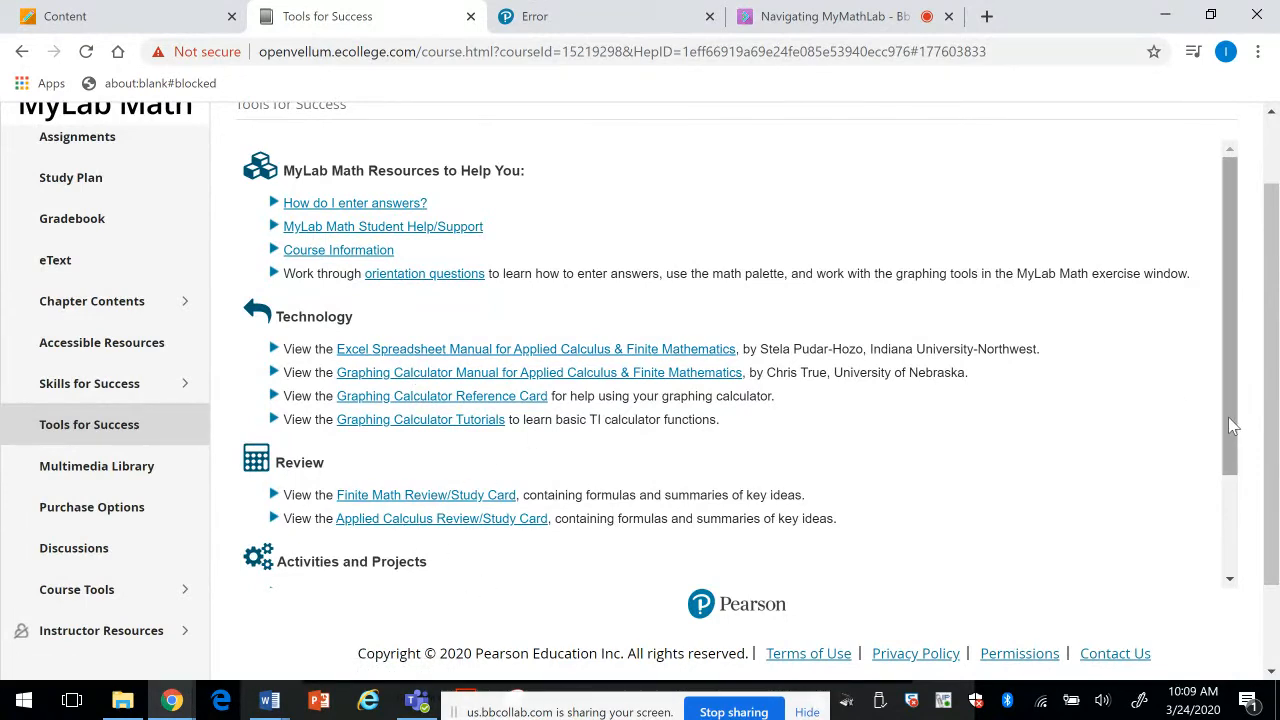
scroll(1227, 431, down, 2)
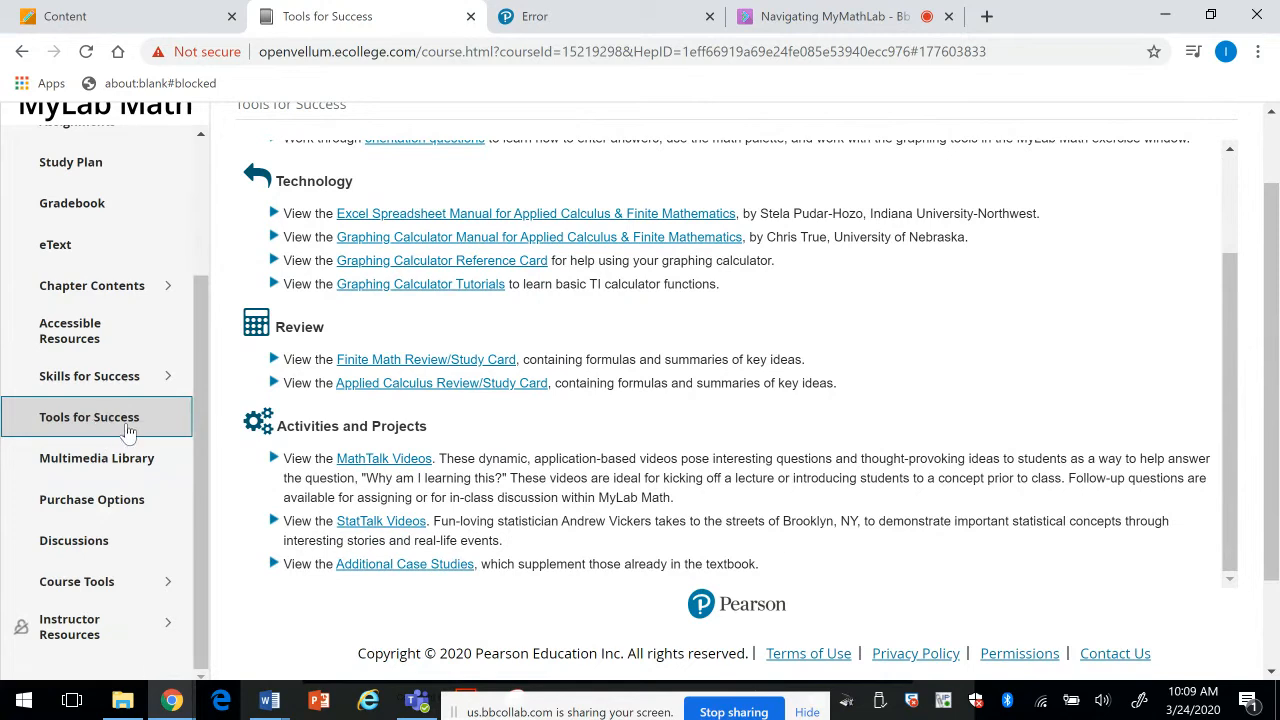
Step: Open the Multimedia Library and set the chapter to "2. Graphs, Lines, and Inequalities"
drag(195, 421, 177, 309)
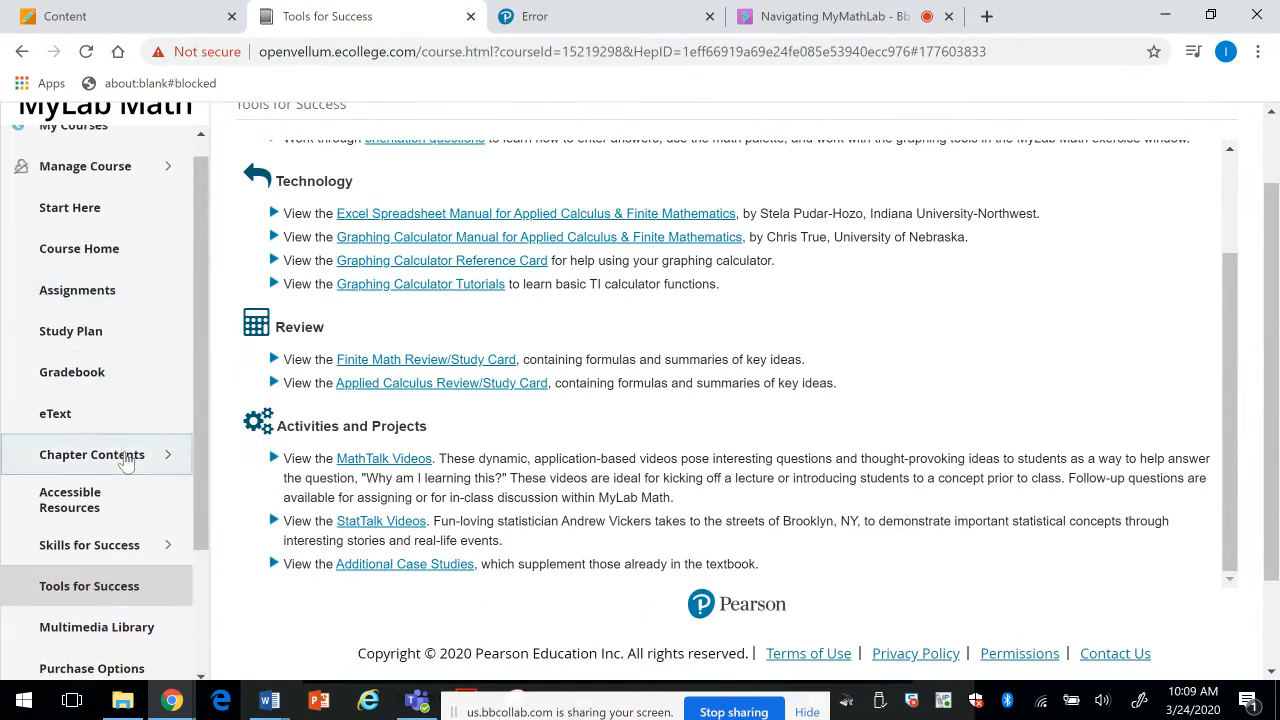
drag(195, 417, 195, 535)
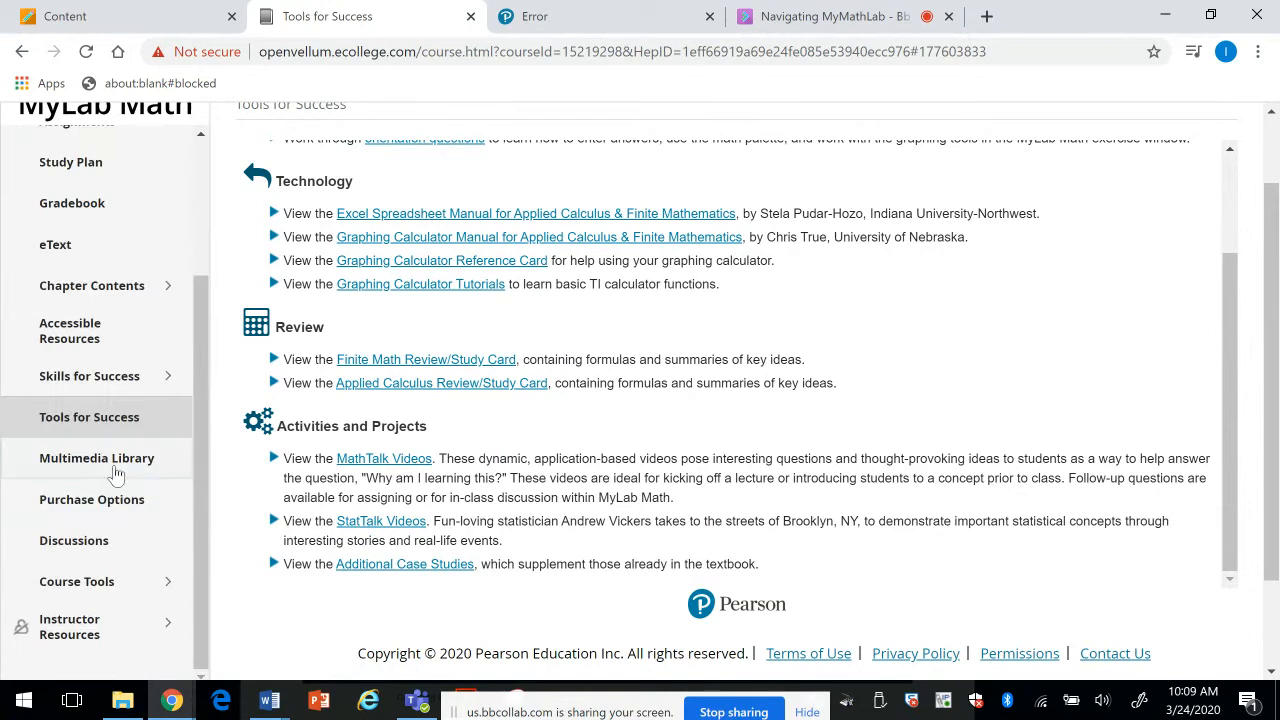
click(110, 464)
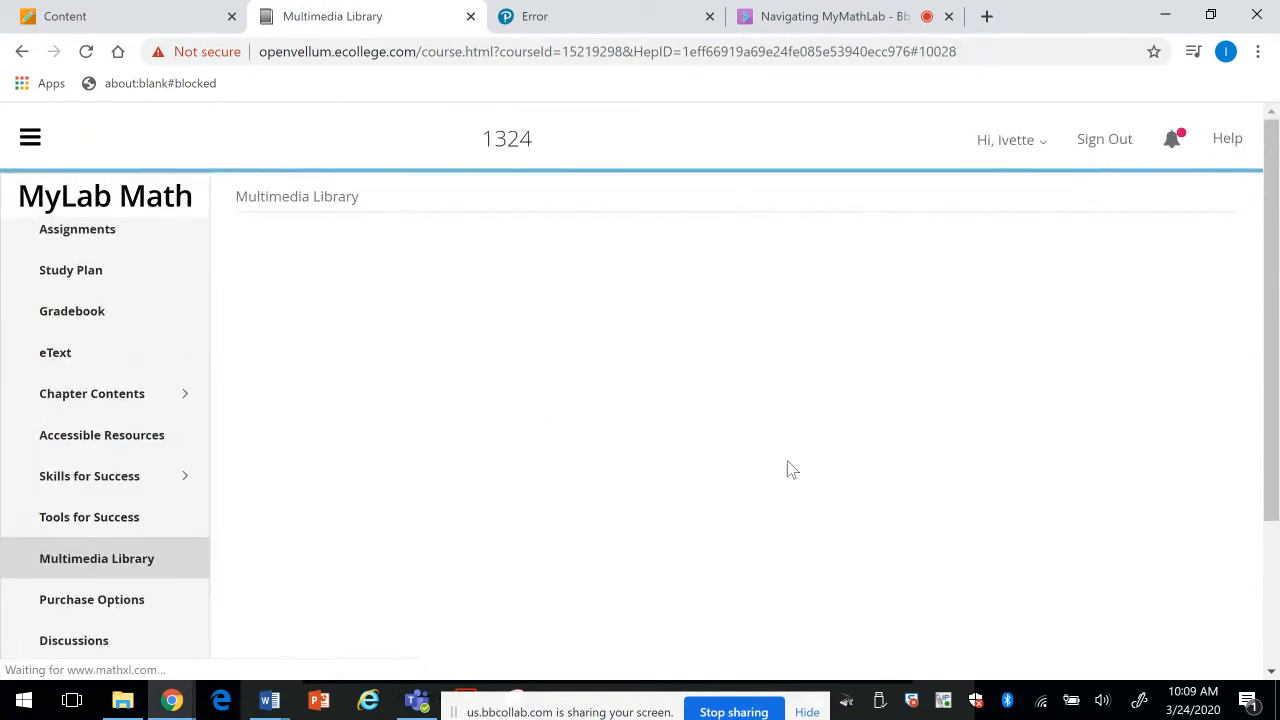
scroll(1228, 374, down, 2)
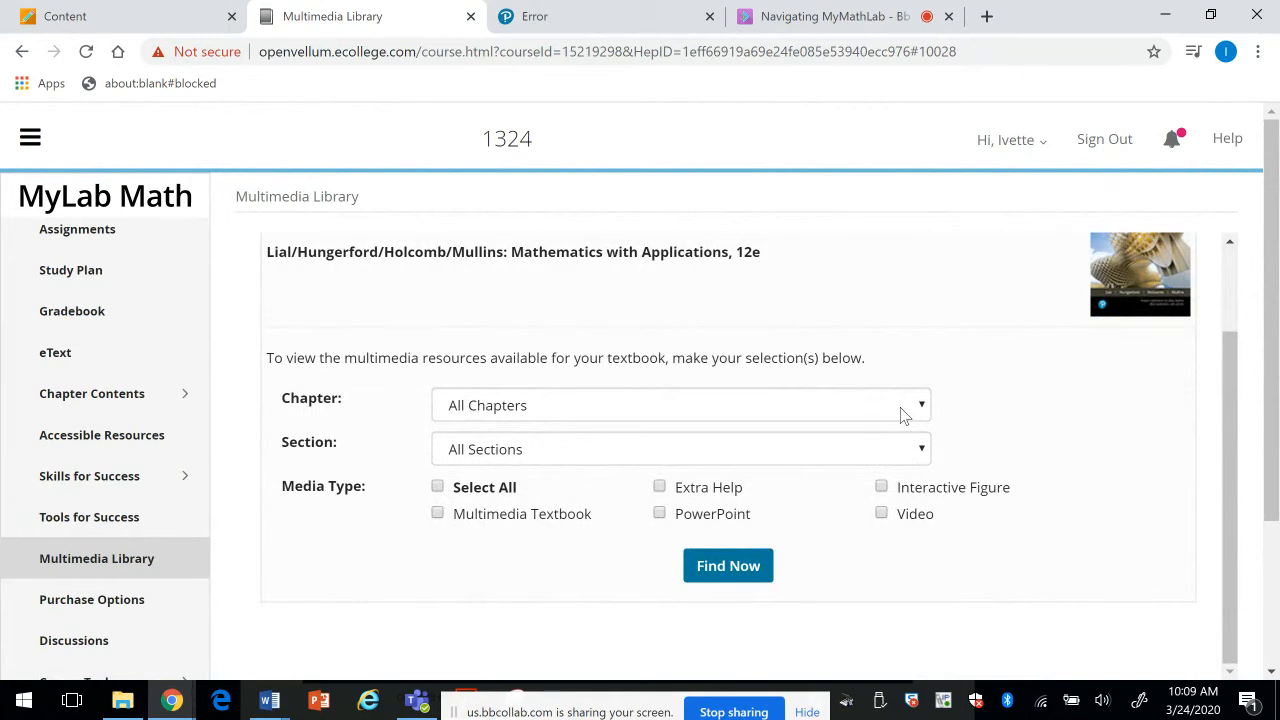
click(903, 413)
click(563, 193)
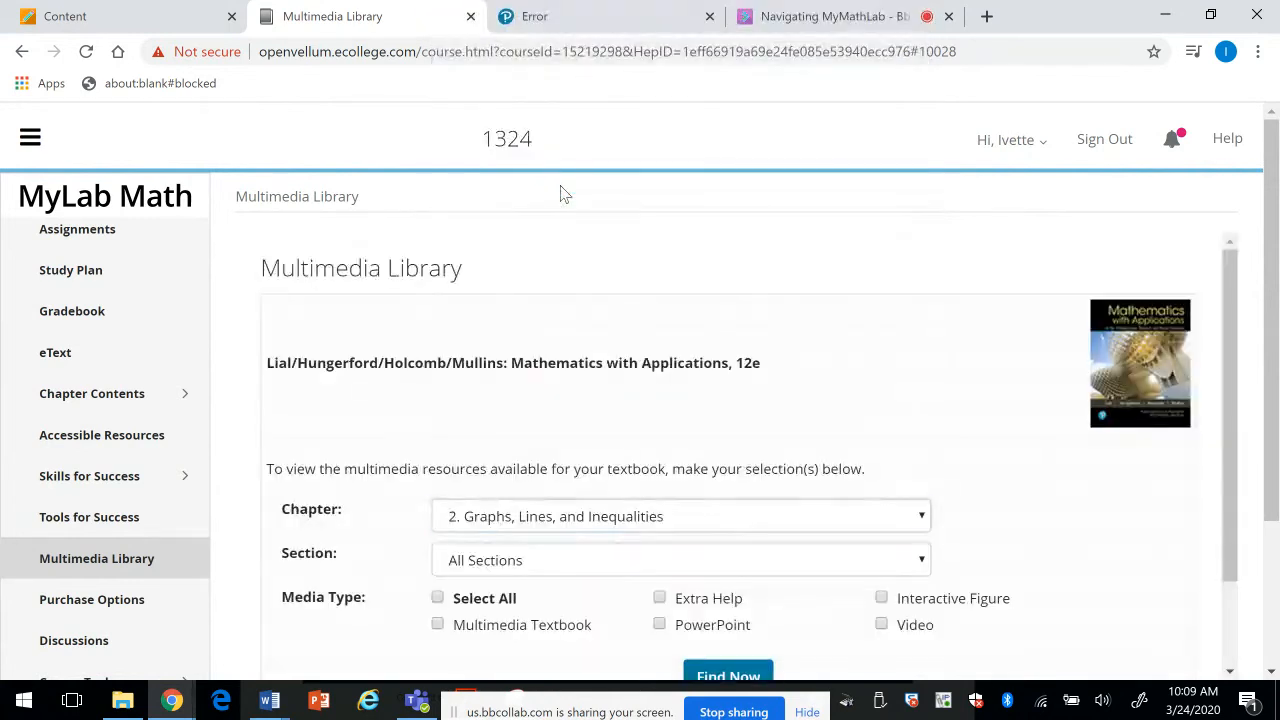
Step: Select all media types for the chosen chapter and search for the matching multimedia resources
scroll(785, 432, down, 3)
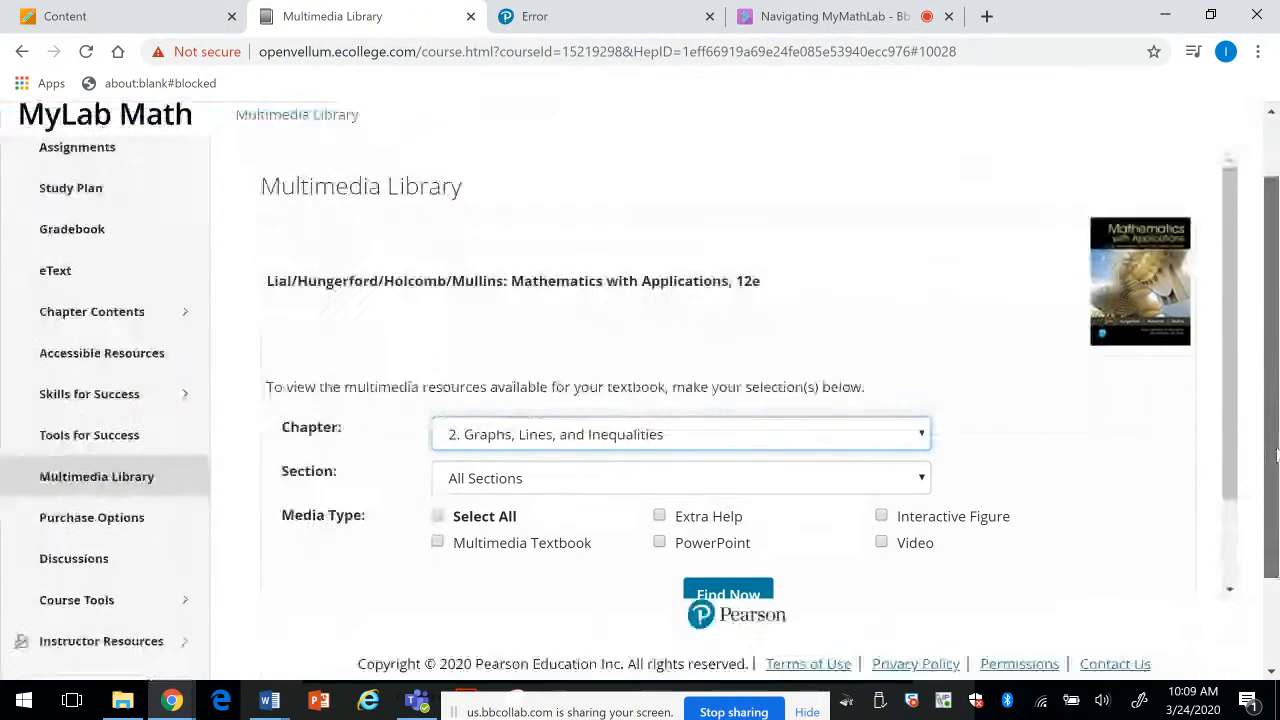
click(438, 419)
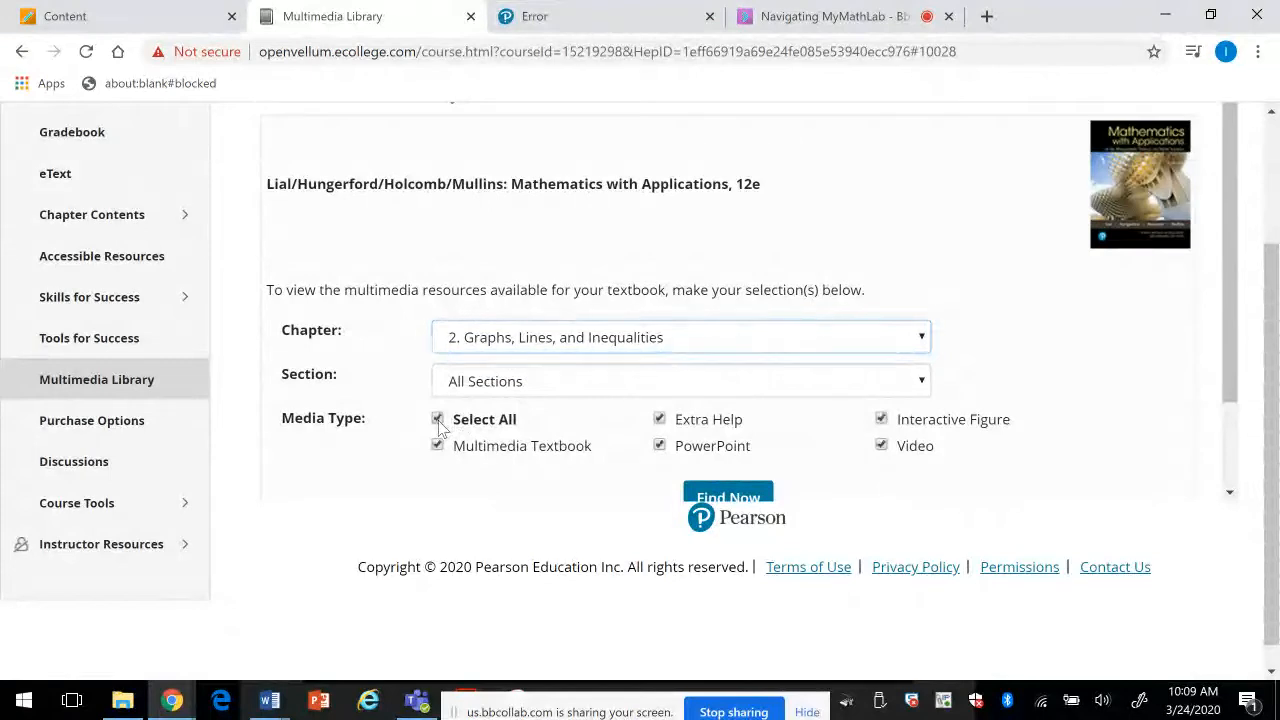
scroll(1228, 394, down, 1)
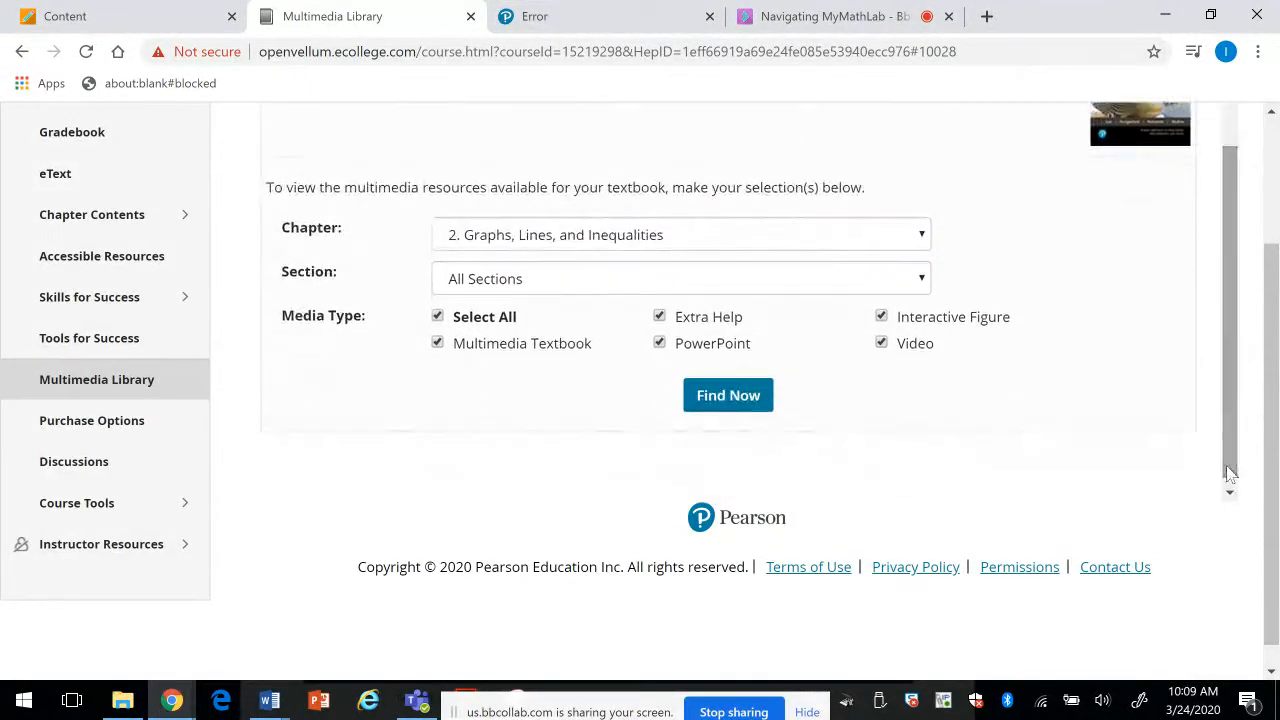
click(731, 403)
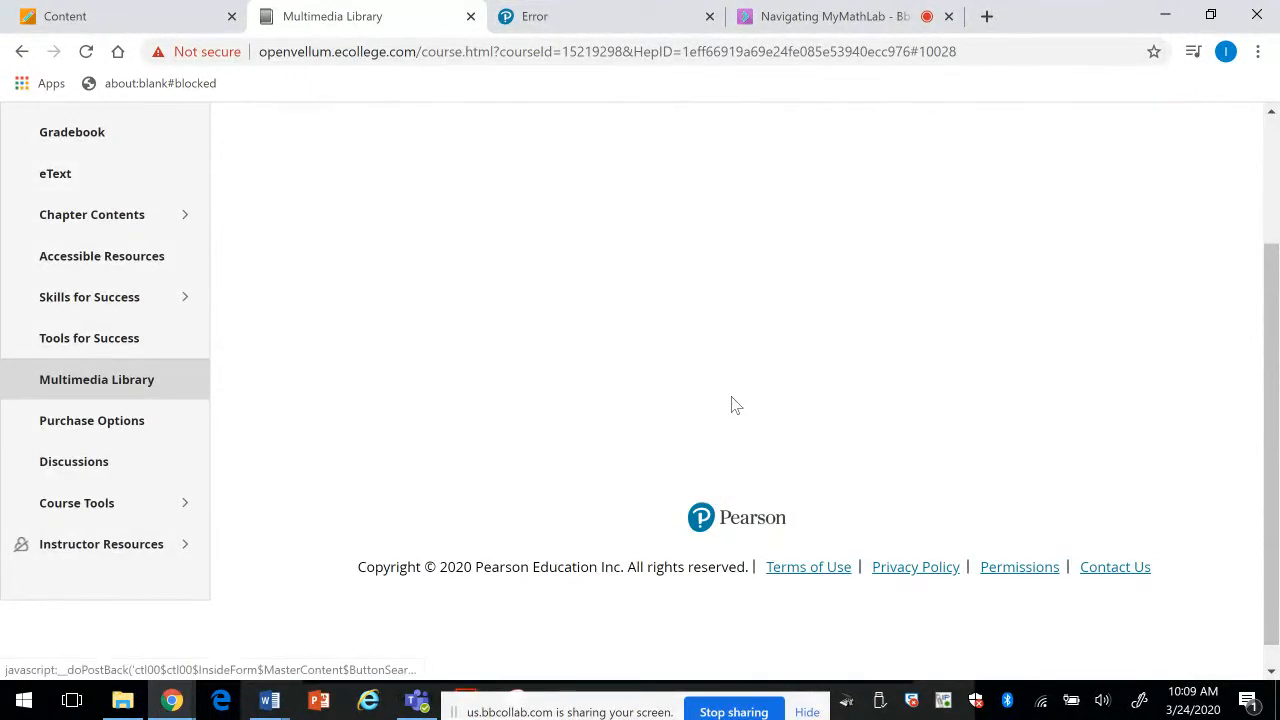
Step: Try to open the Multimedia Textbook section "2.1 Graphs" from the Chapter 2 resources and close its window
drag(1234, 303, 1236, 390)
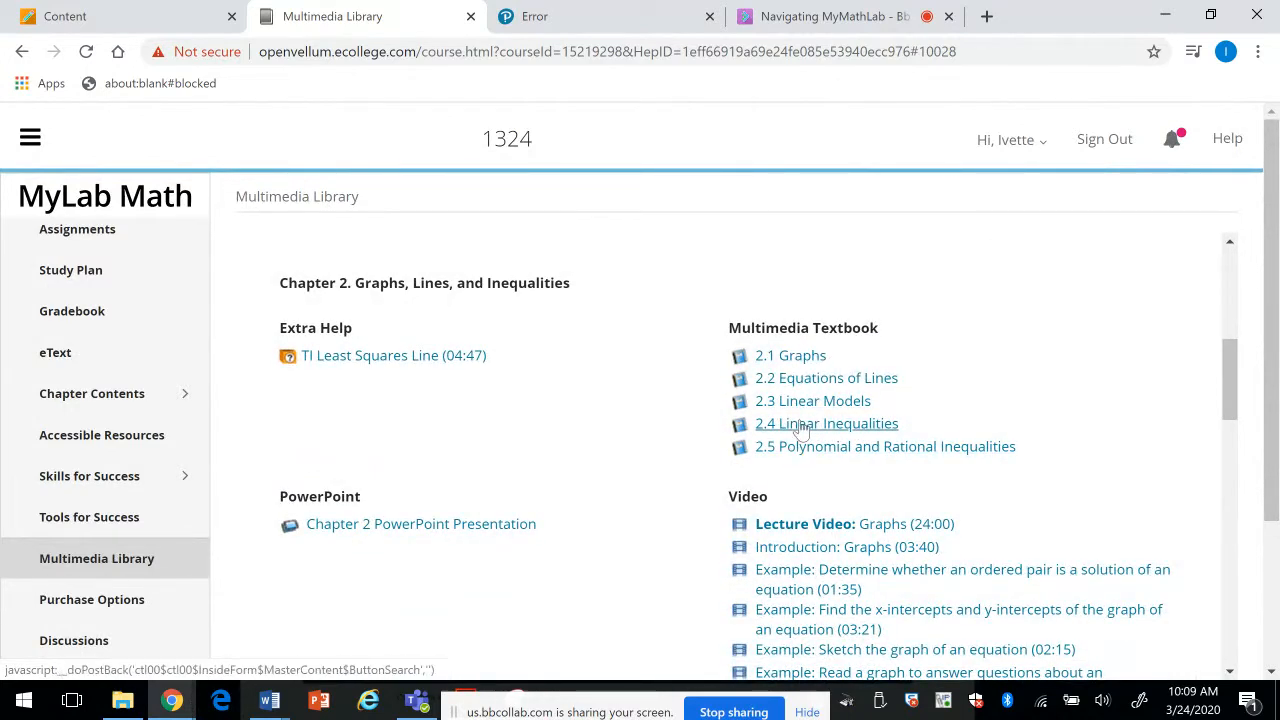
click(800, 357)
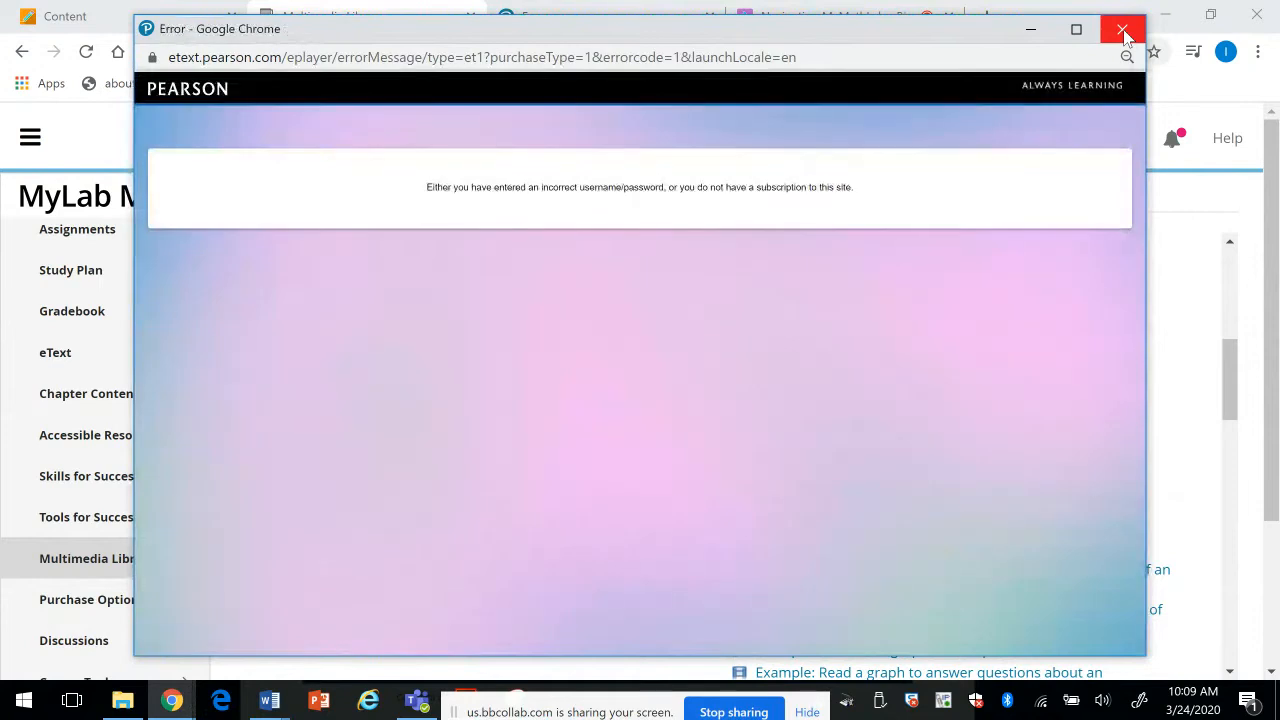
click(1123, 31)
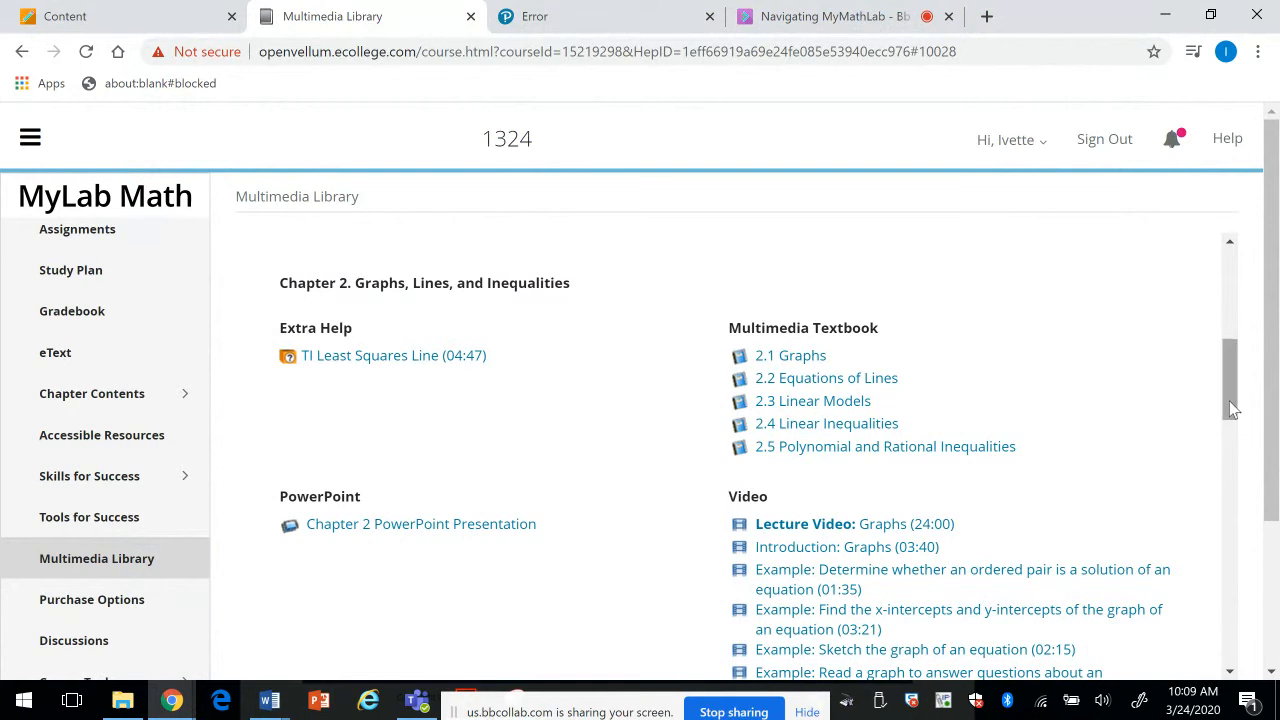
Step: Open the Chapter 2 video "Example: Sketch the graph of an equation" and select its web address
drag(1229, 401, 1231, 456)
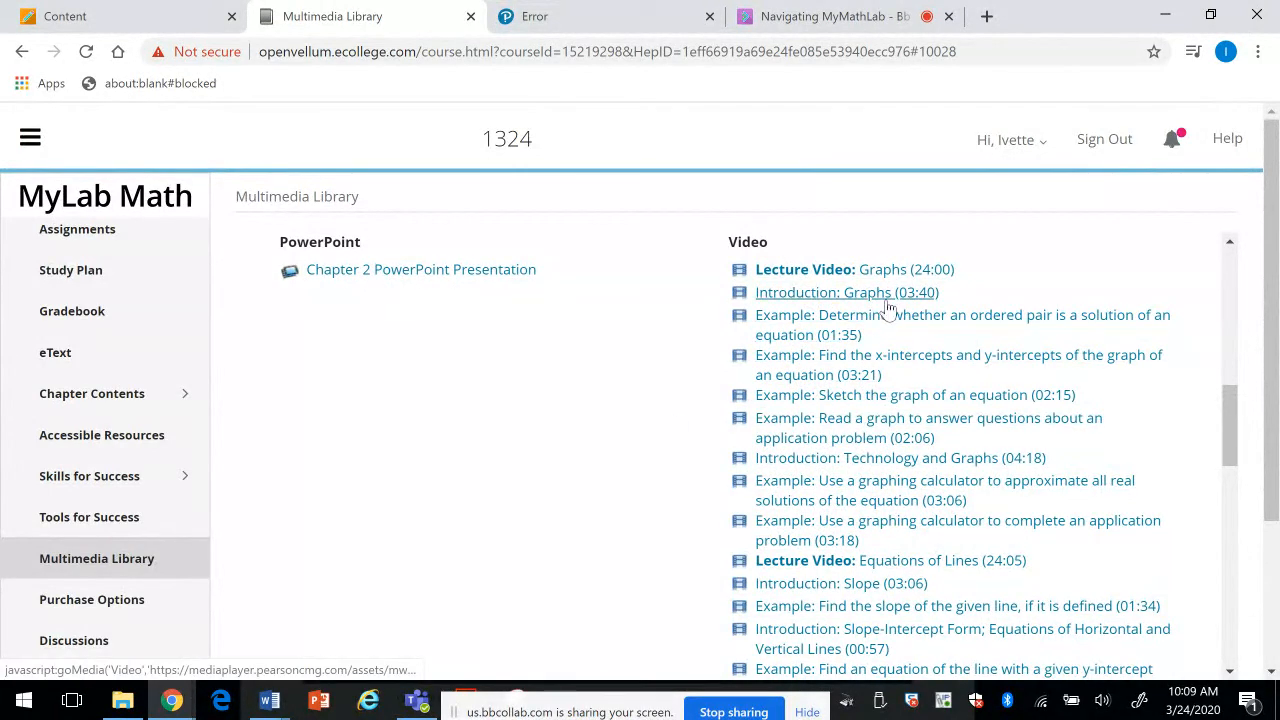
drag(1233, 442, 1206, 440)
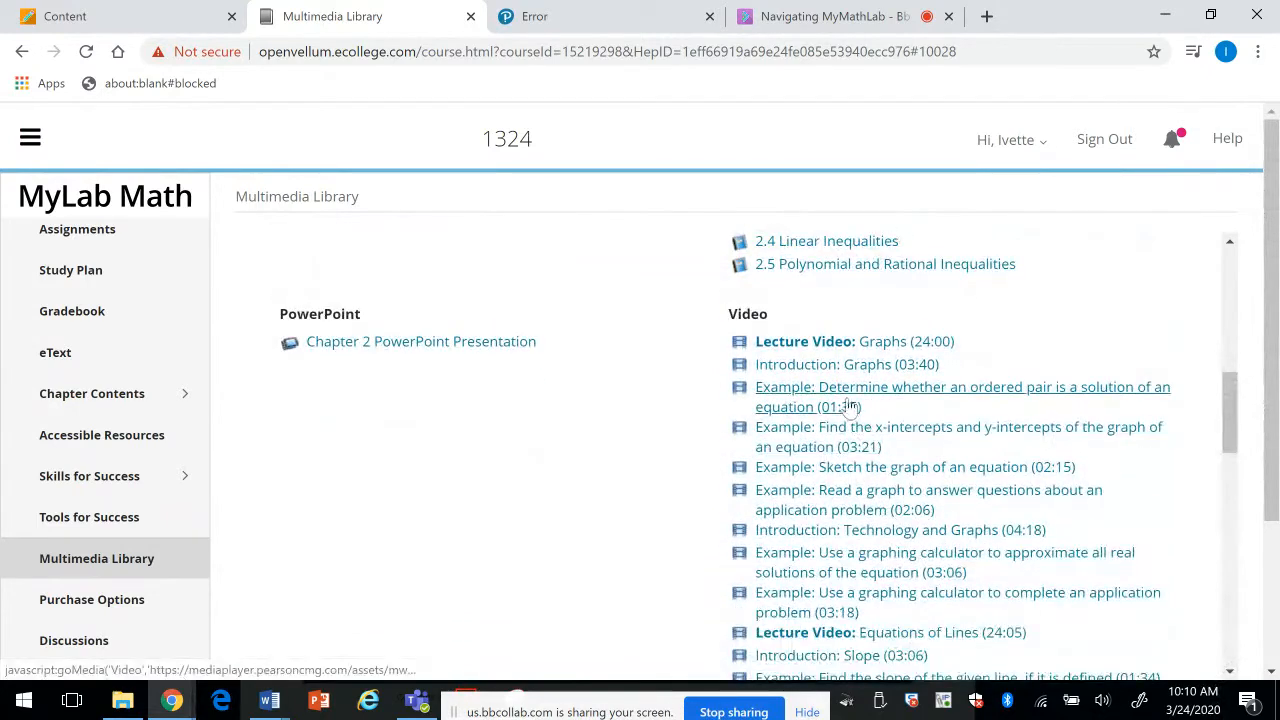
click(822, 468)
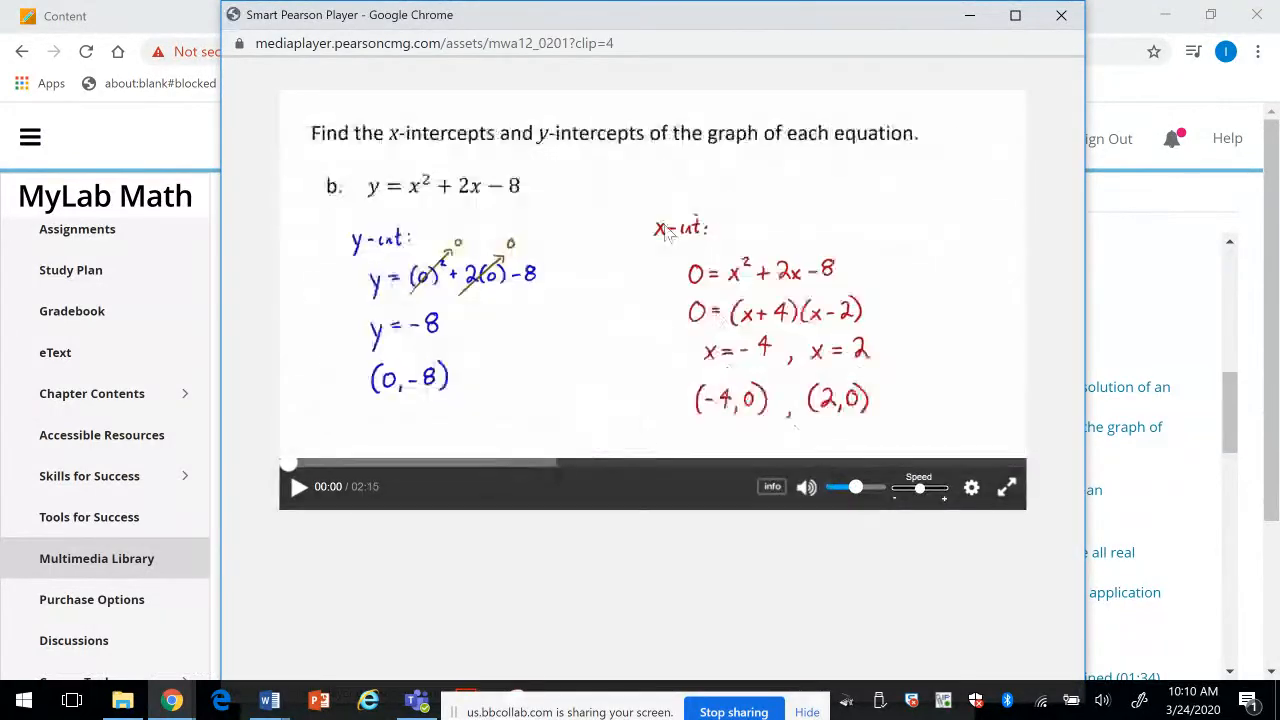
click(619, 45)
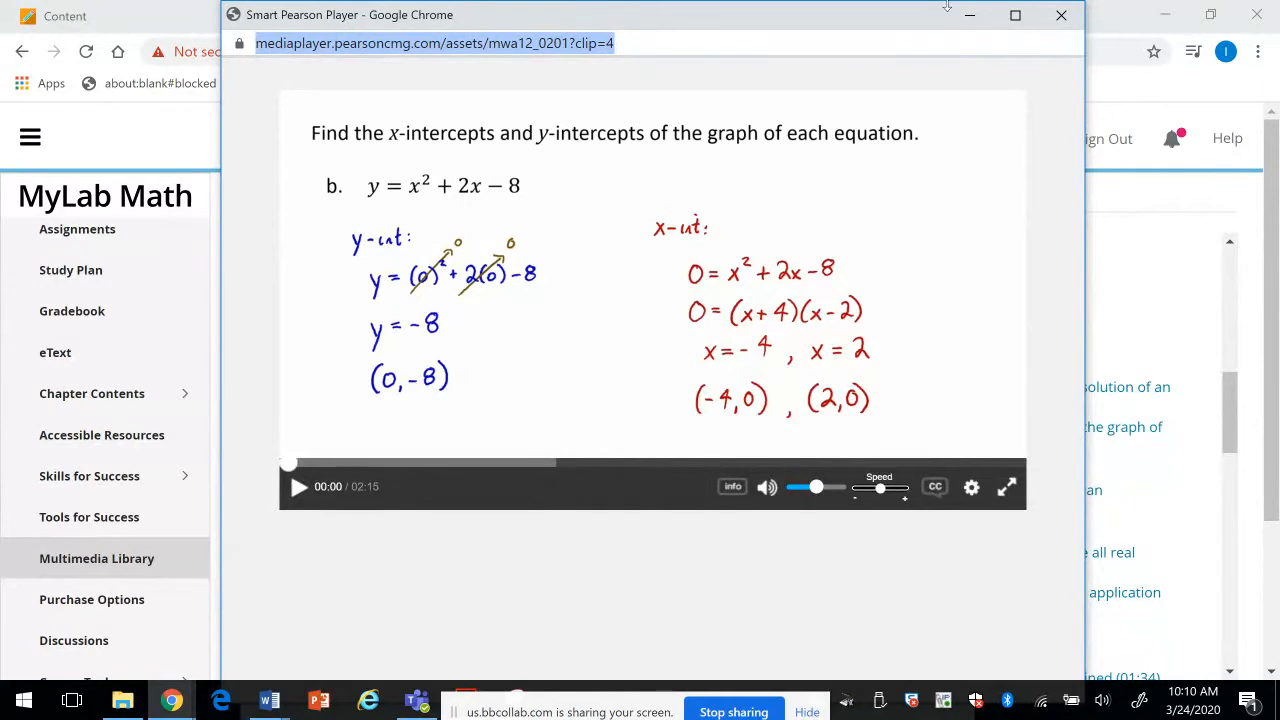
Step: Close the video player window and open Section 1.1 of Chapter 1 in the chapter contents
click(1065, 15)
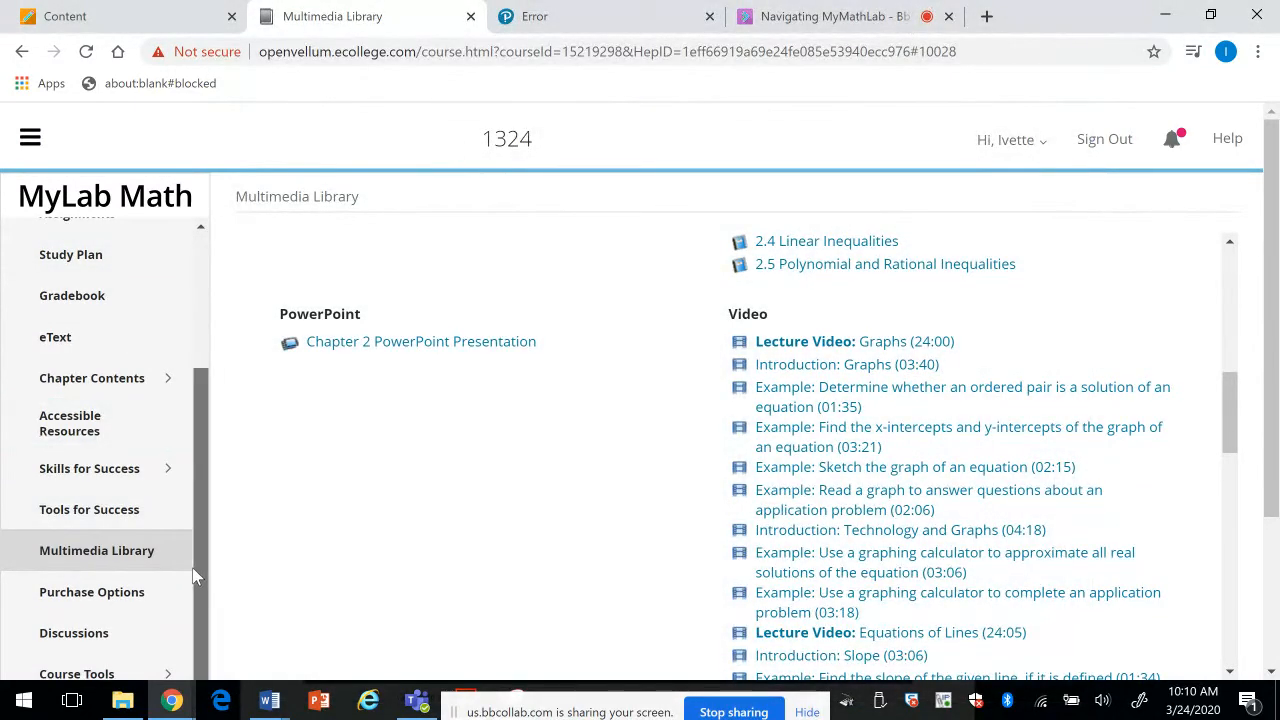
click(141, 384)
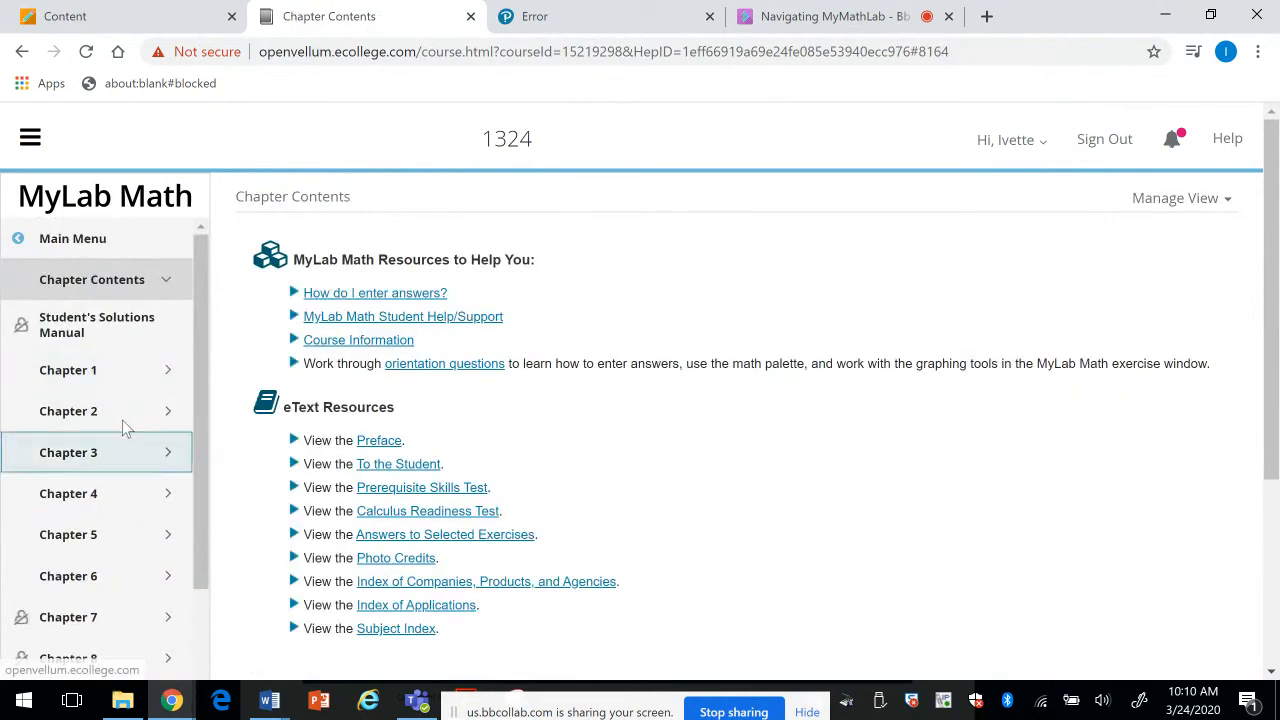
click(97, 376)
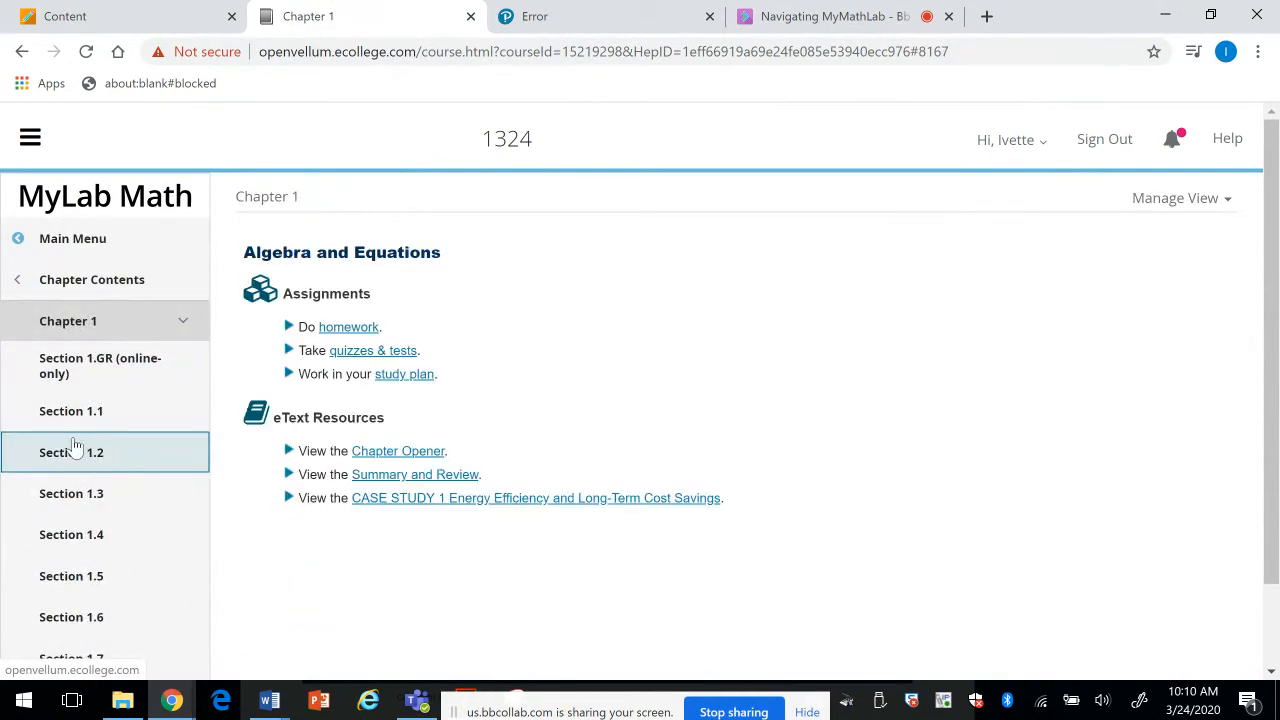
click(70, 428)
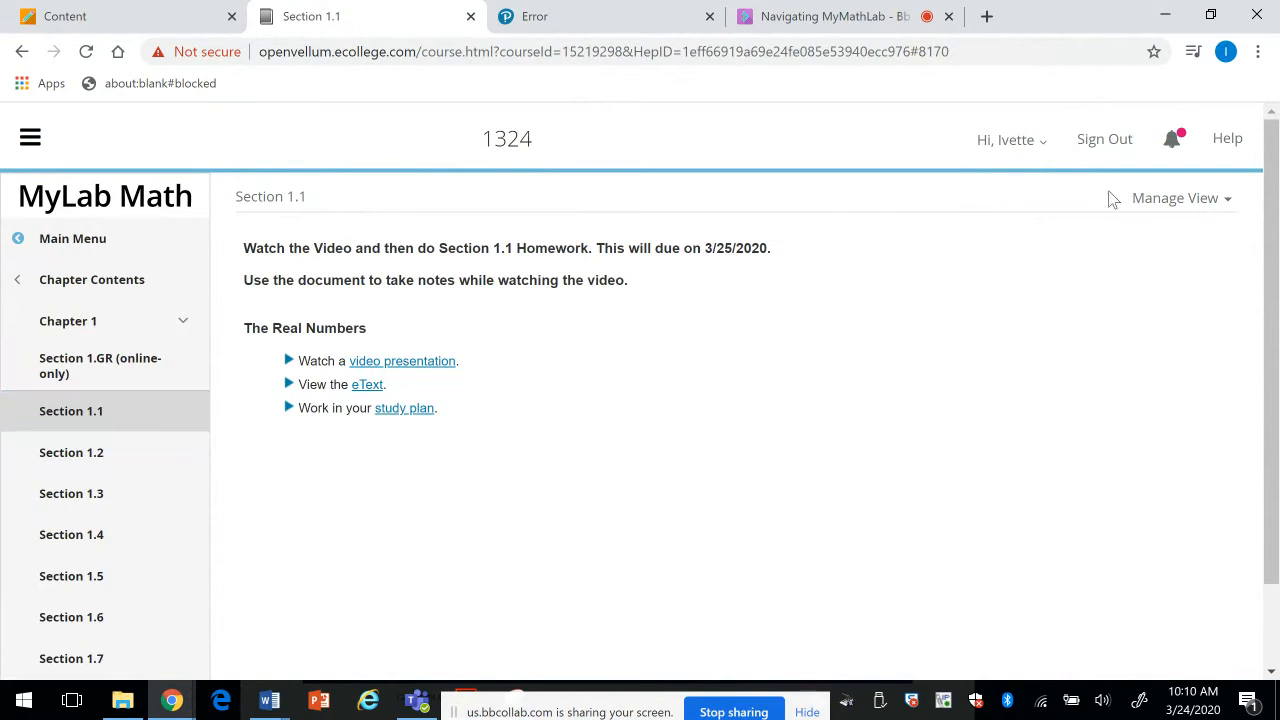
Step: Open the Section 1.1 page for editing and insert a blank line below the note-taking instruction
click(1155, 200)
click(1129, 275)
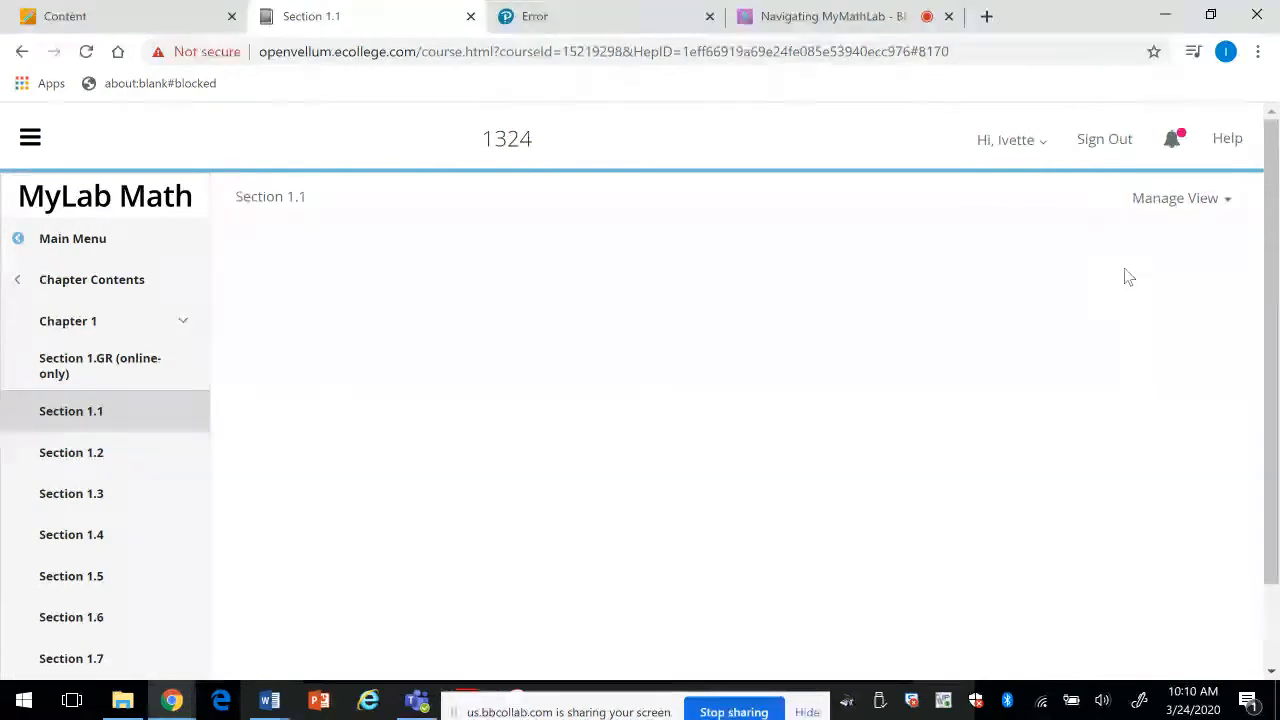
click(672, 398)
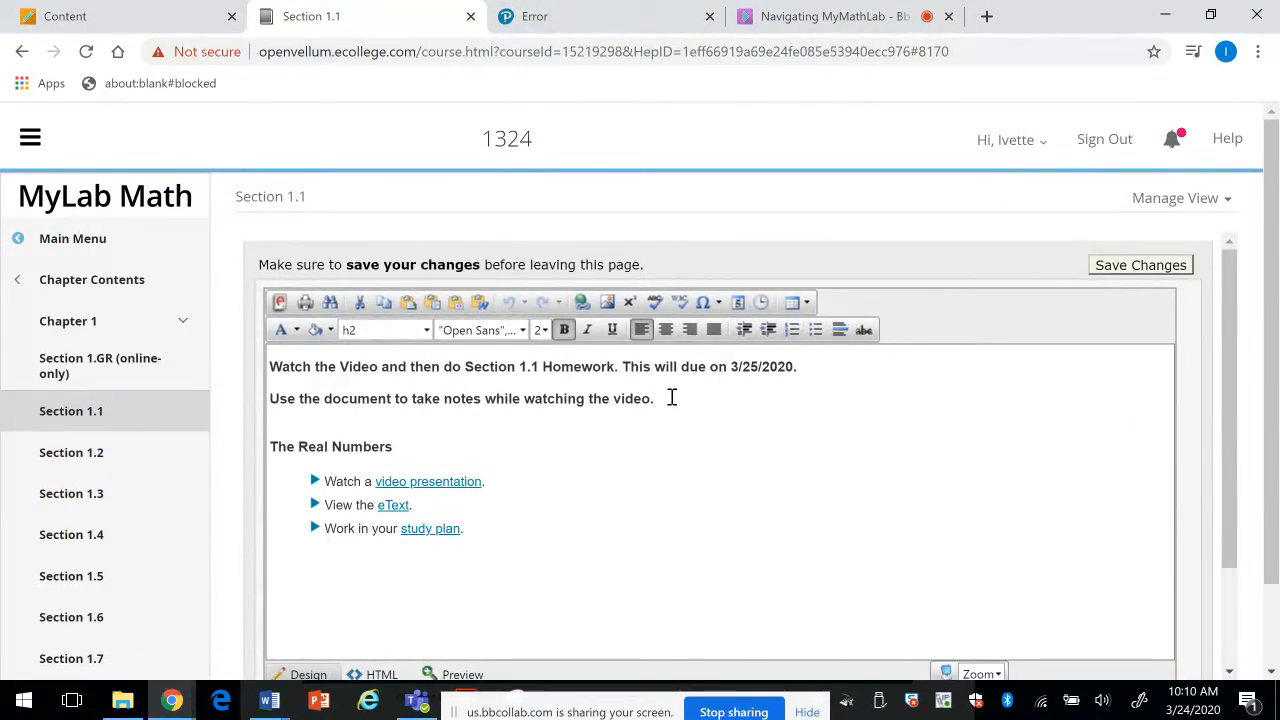
key(Return)
key(Return)
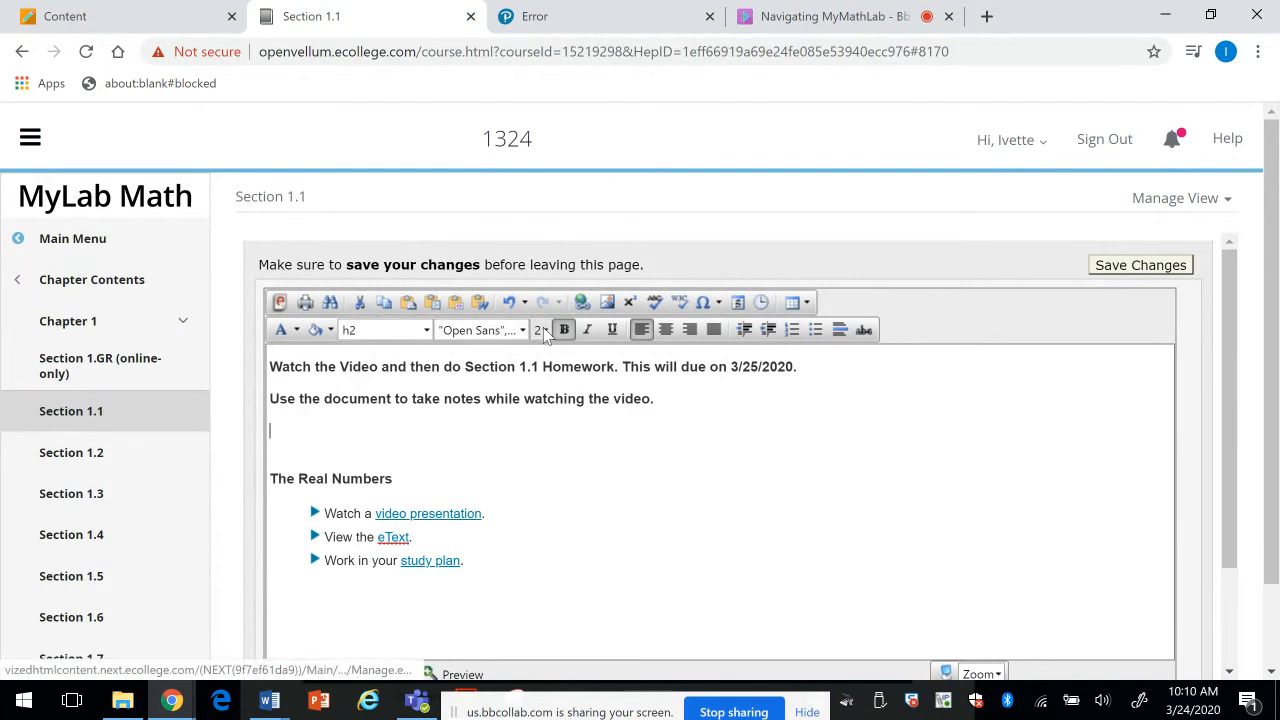
Step: Add a website link with the display text "Watch this video First" and the copied video address on the blank line
click(582, 303)
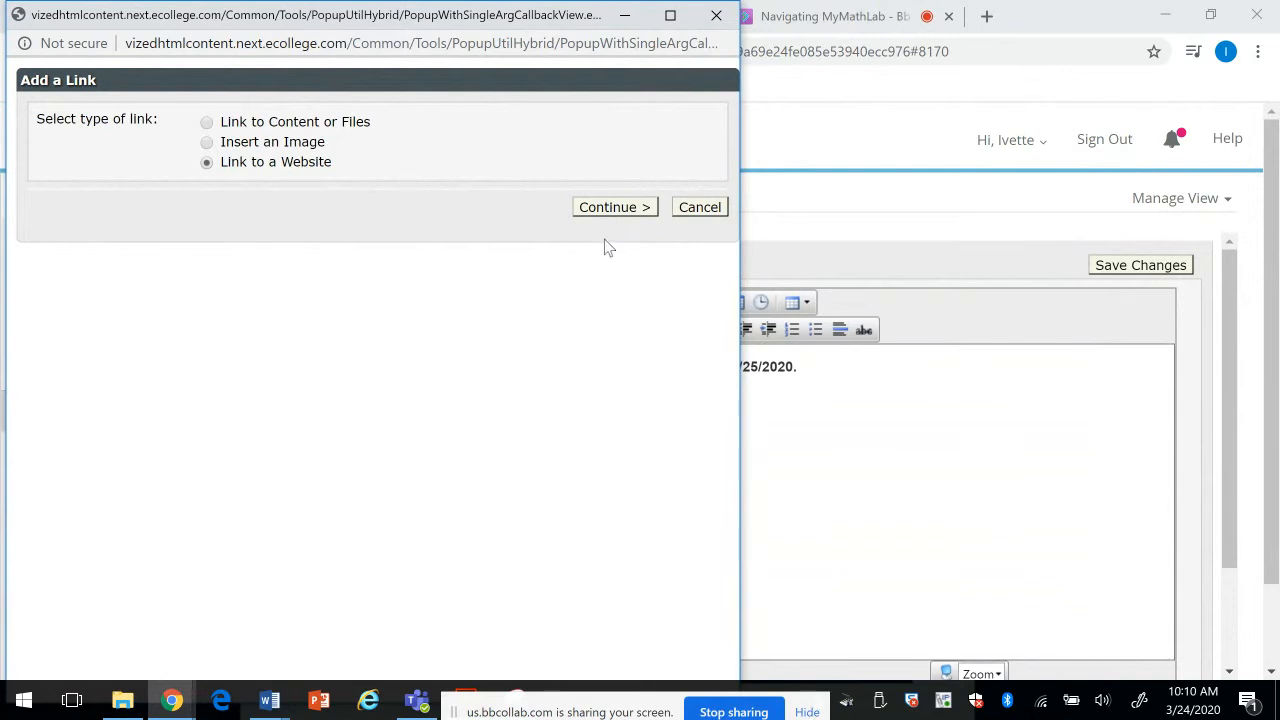
click(614, 208)
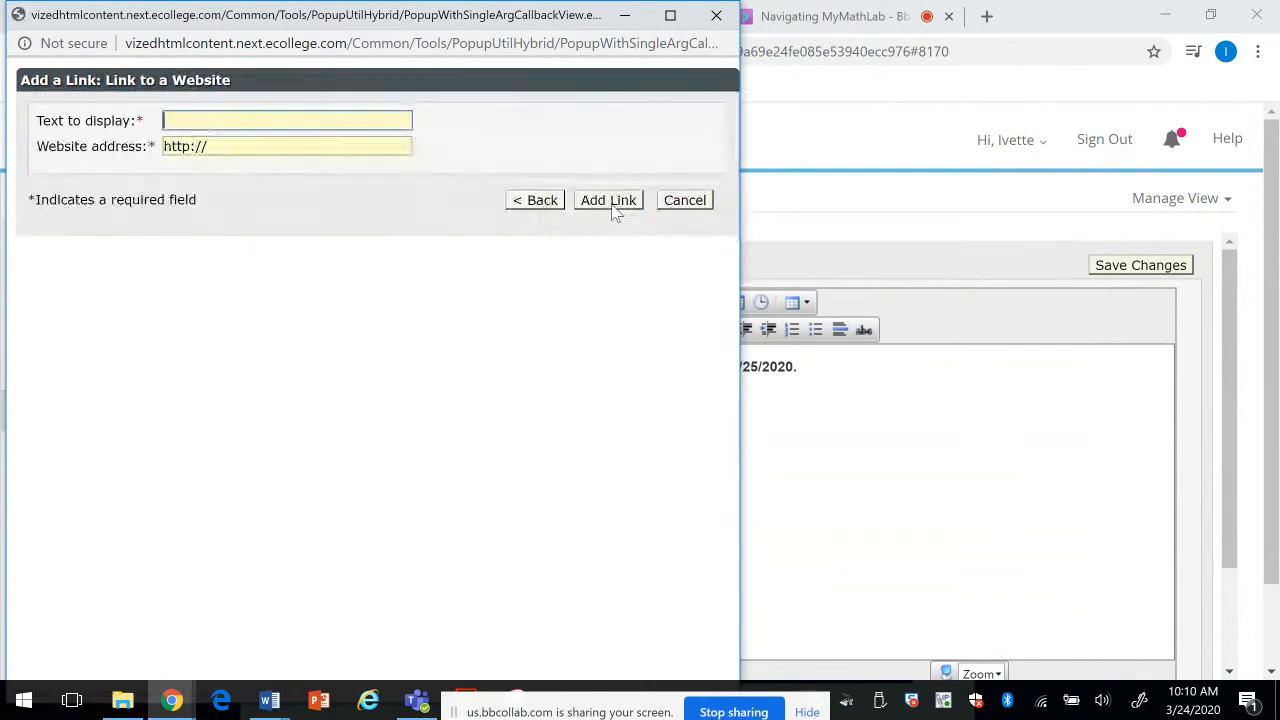
click(289, 120)
text(Watch this video First)
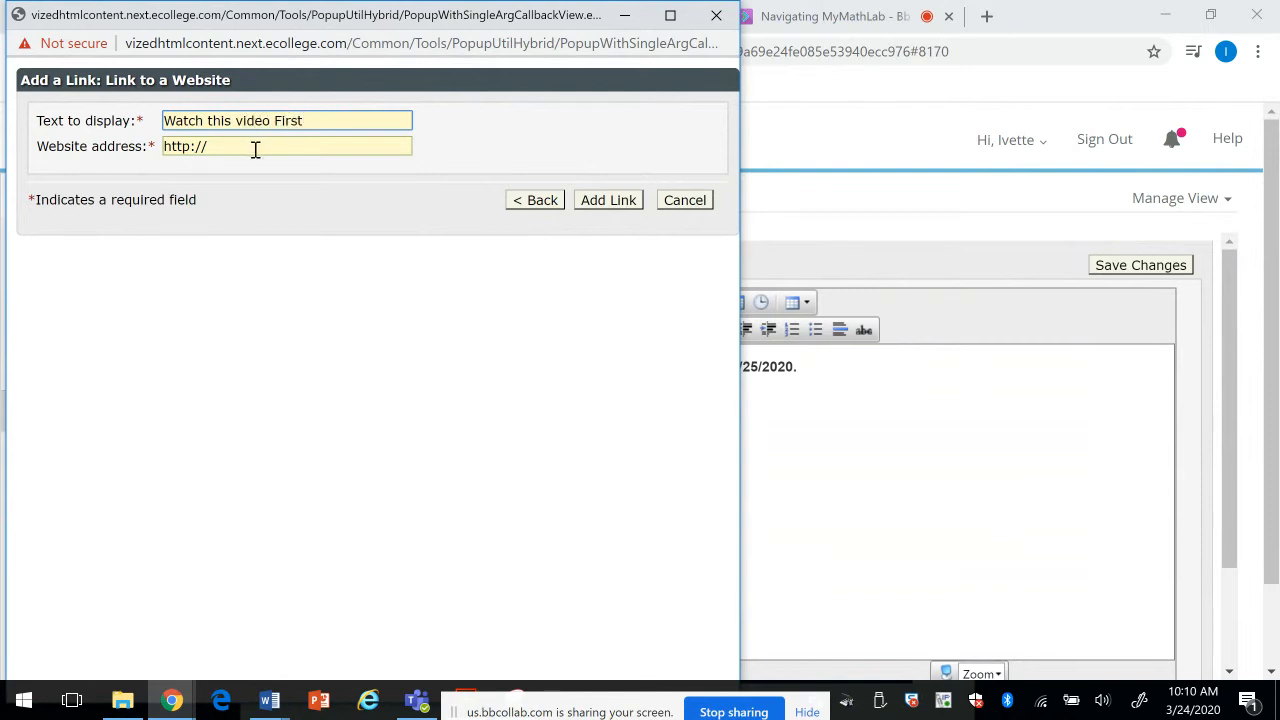
key(Tab)
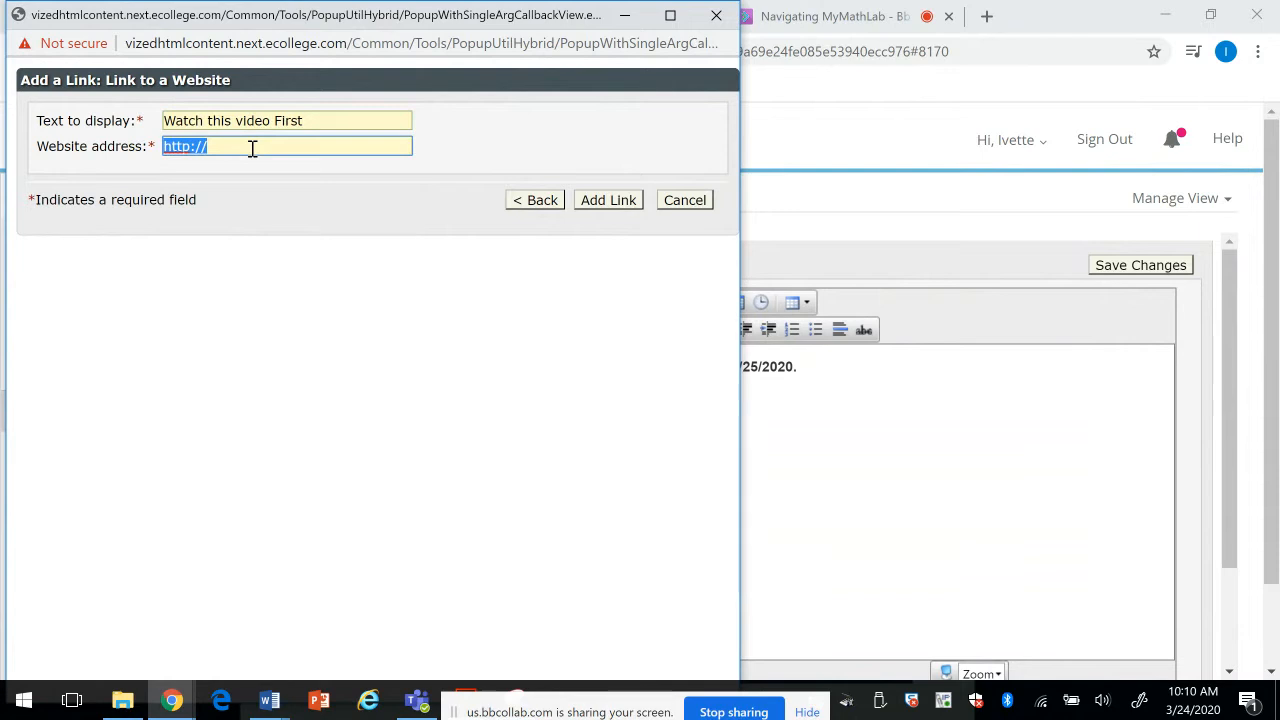
key(ctrl+v)
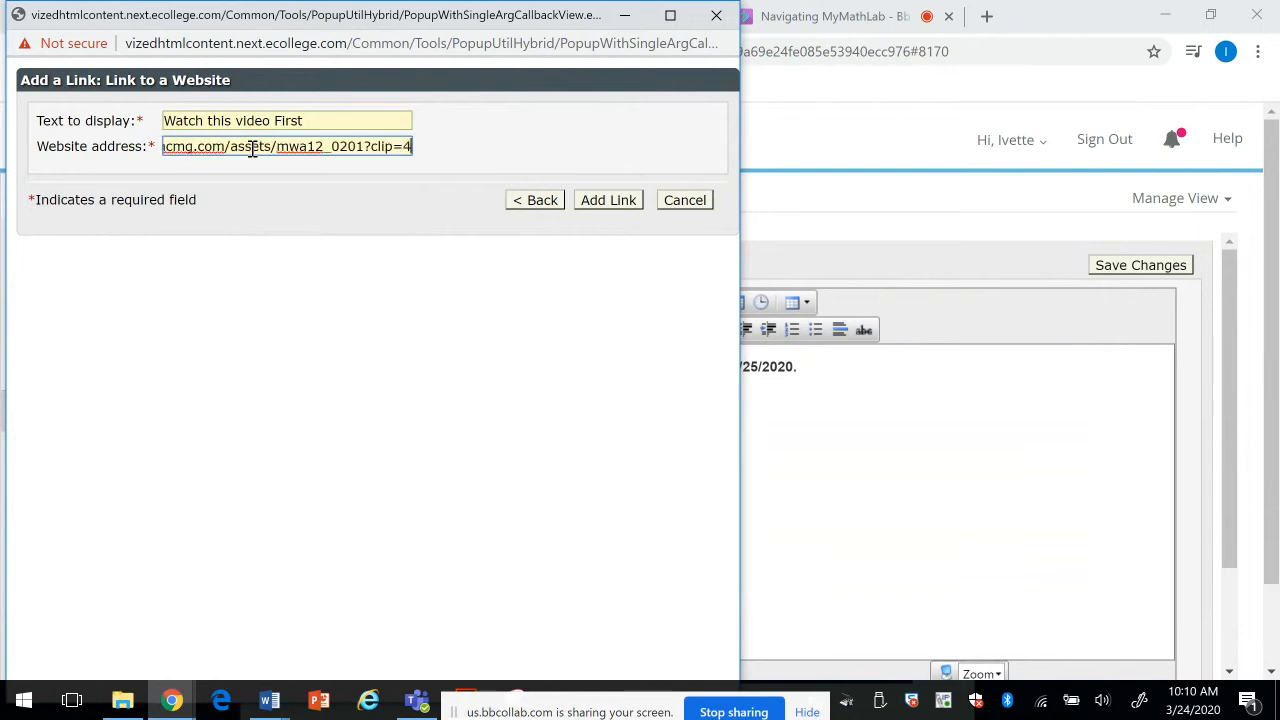
click(604, 200)
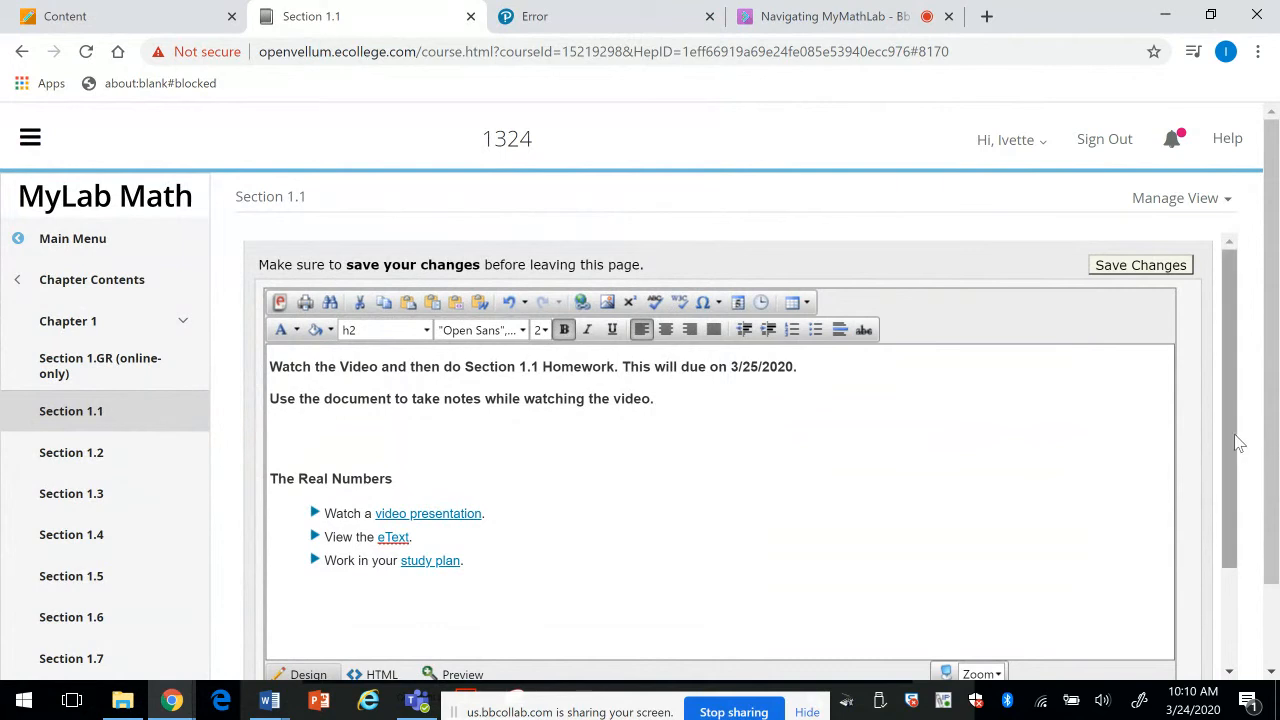
drag(1234, 434, 1205, 358)
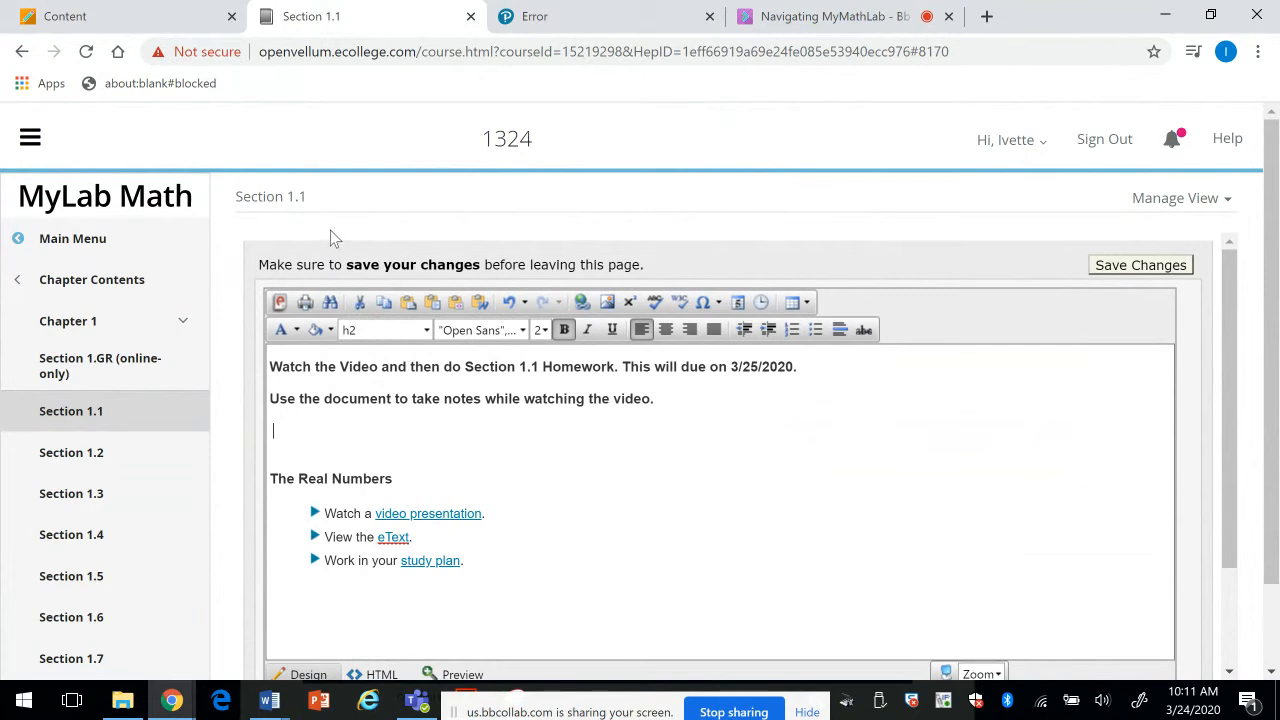
Step: Review the site's connection security details and the related Chrome help page, and return to the Section 1.1 editor
click(172, 54)
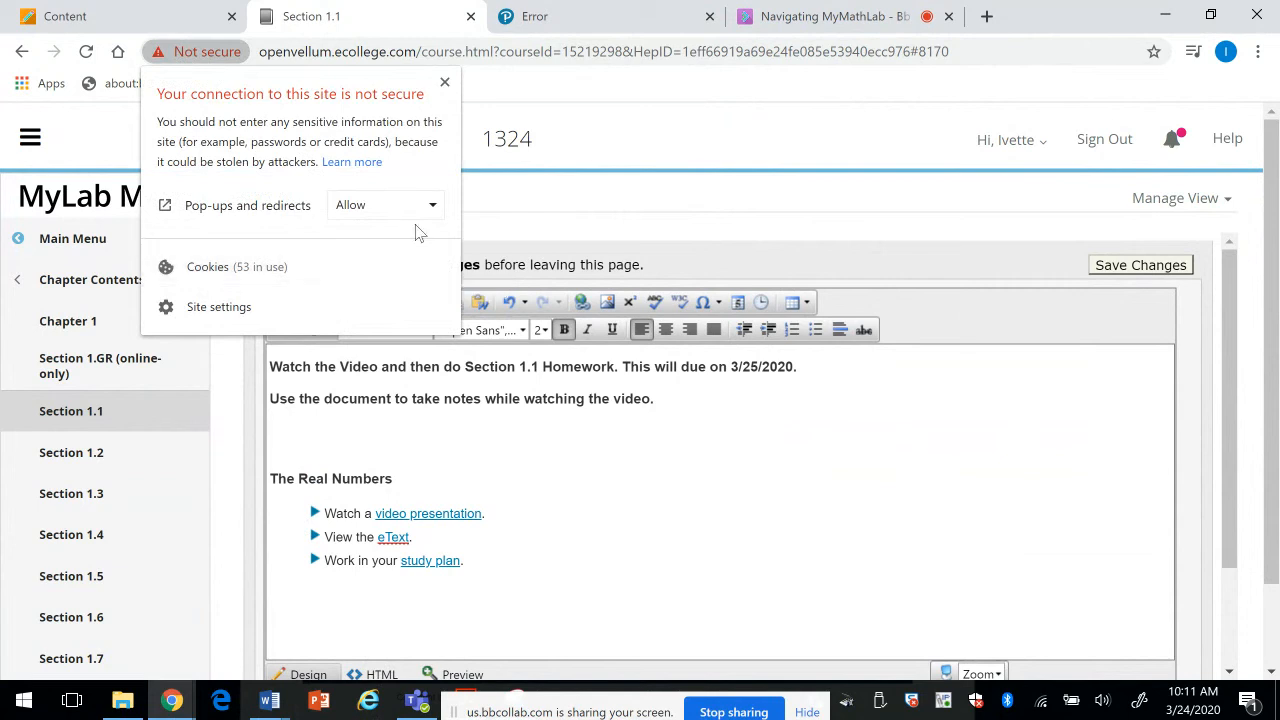
click(365, 162)
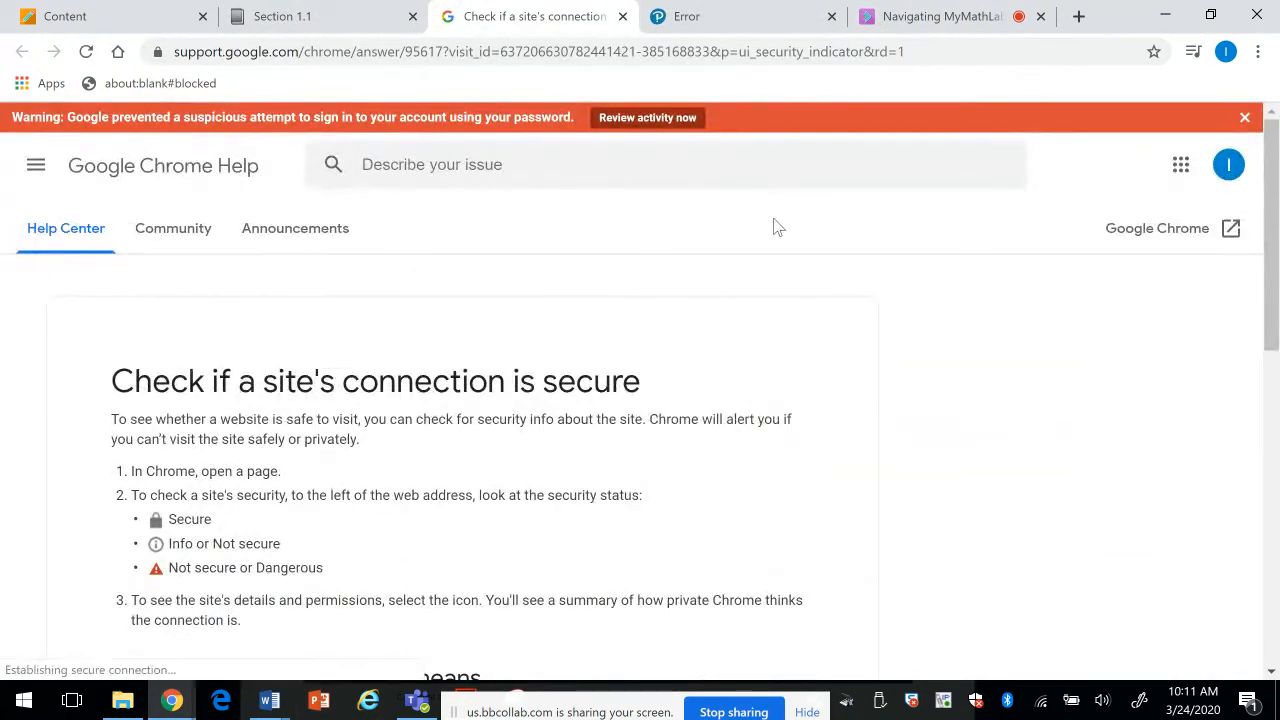
click(1244, 117)
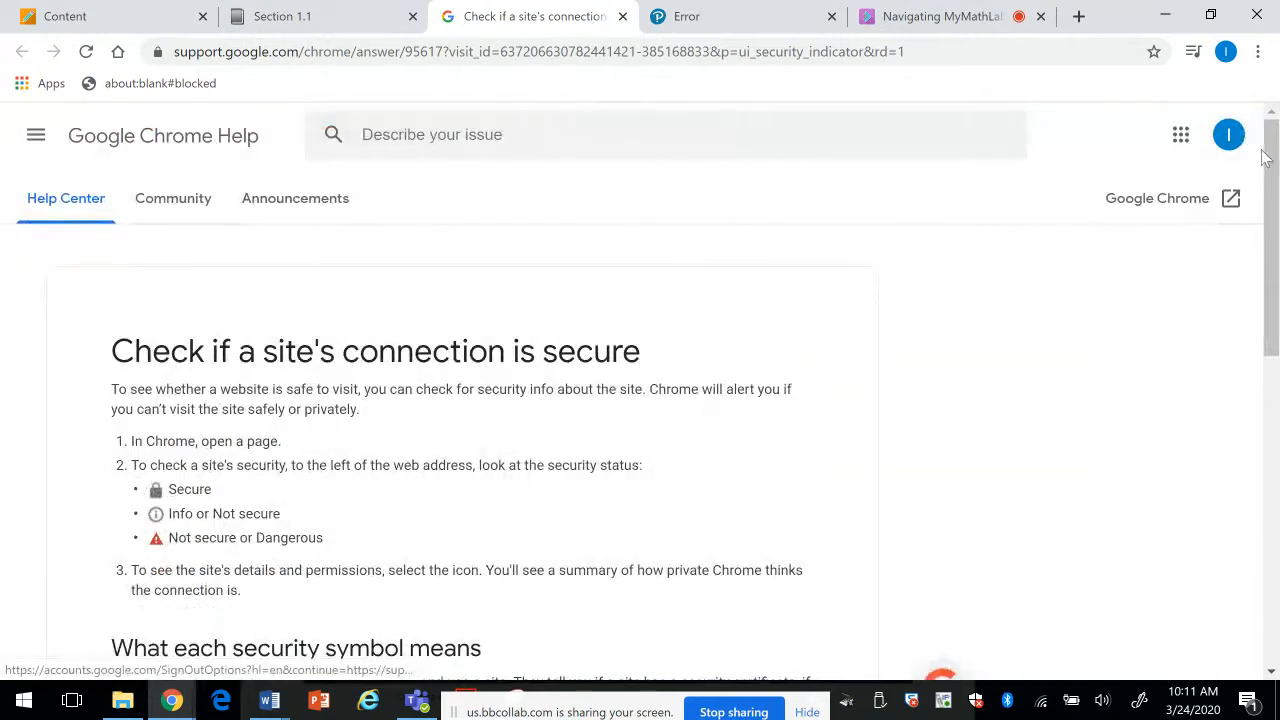
drag(1265, 175, 1252, 125)
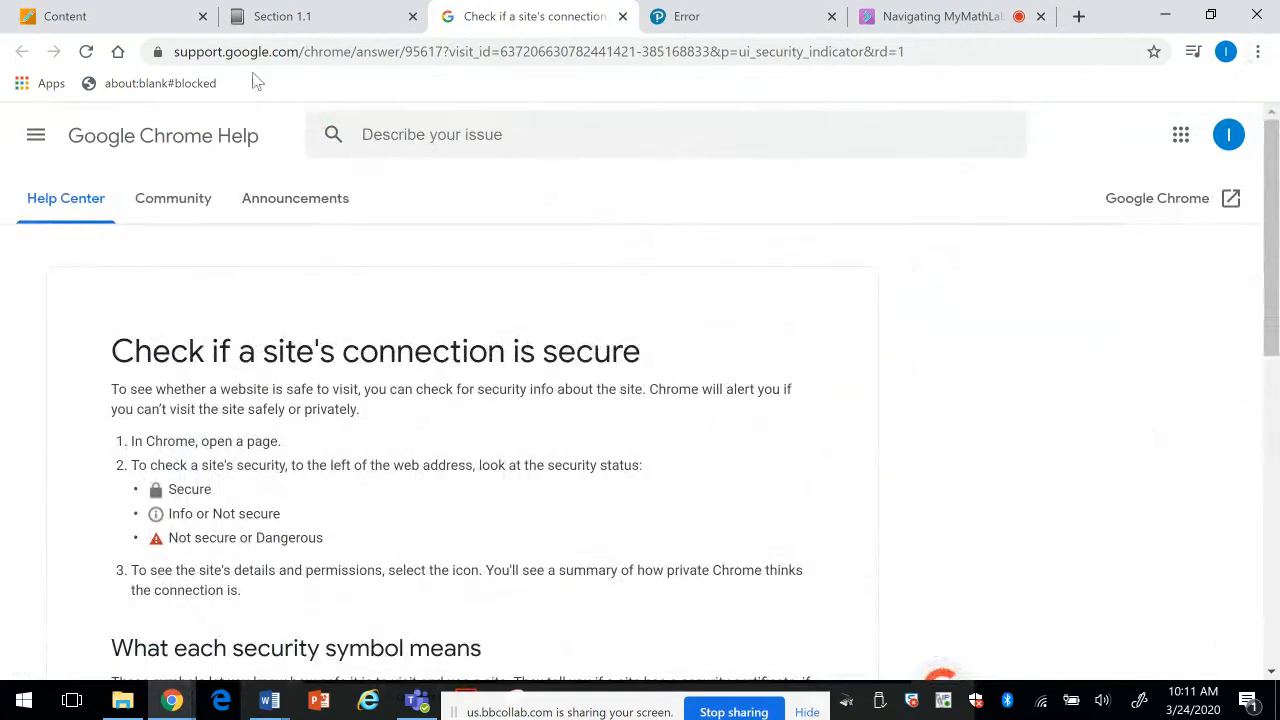
click(275, 18)
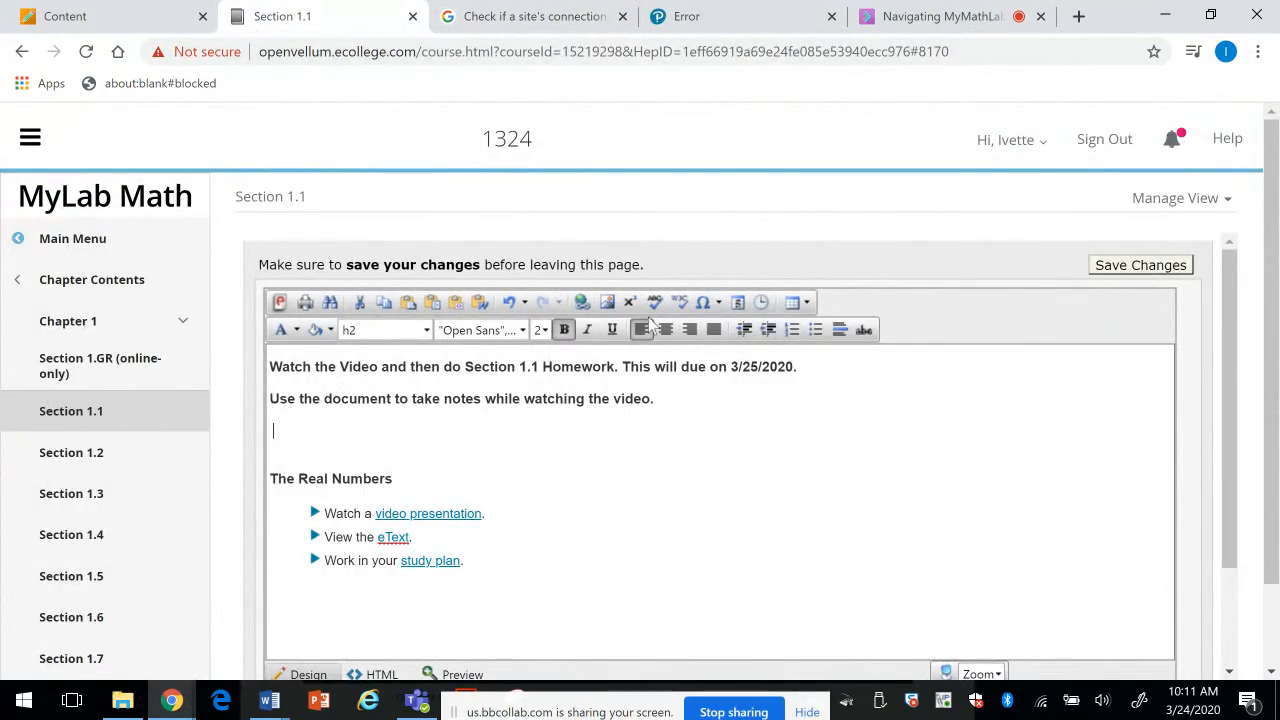
Step: Set up another website link with the display text "kkk" and paste the copied video address after the default prefix
click(581, 301)
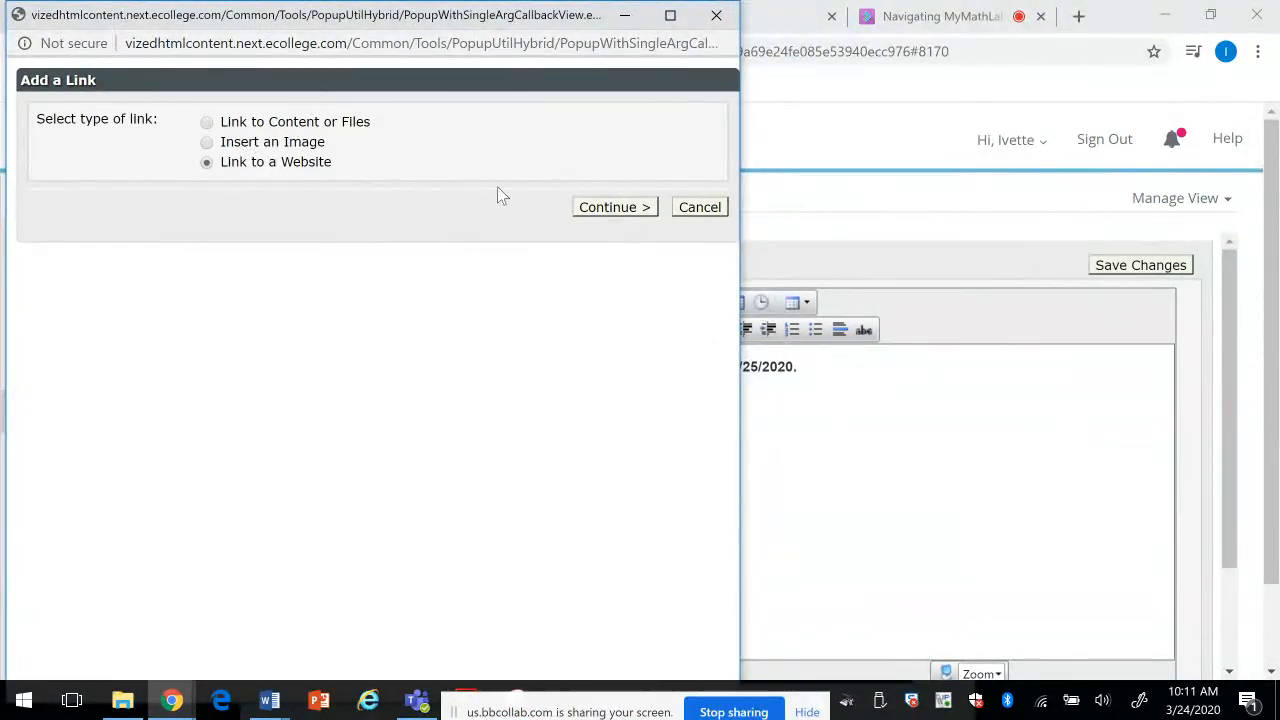
click(625, 209)
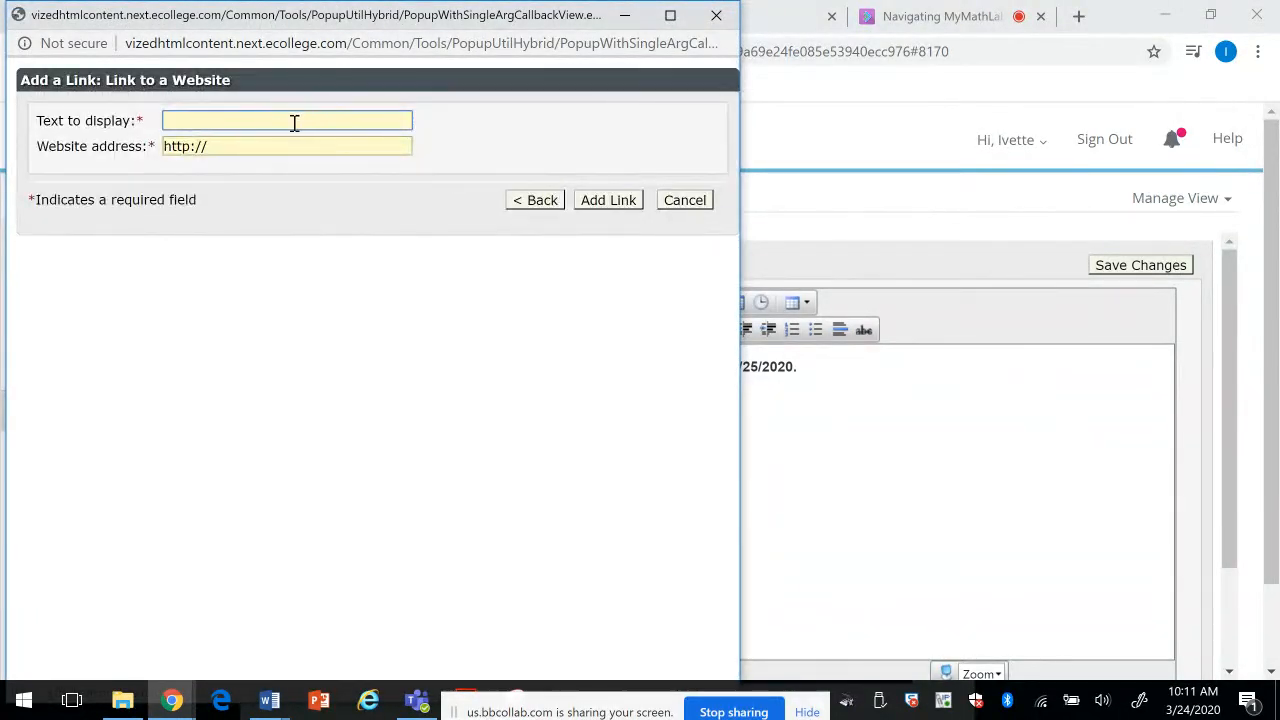
click(290, 122)
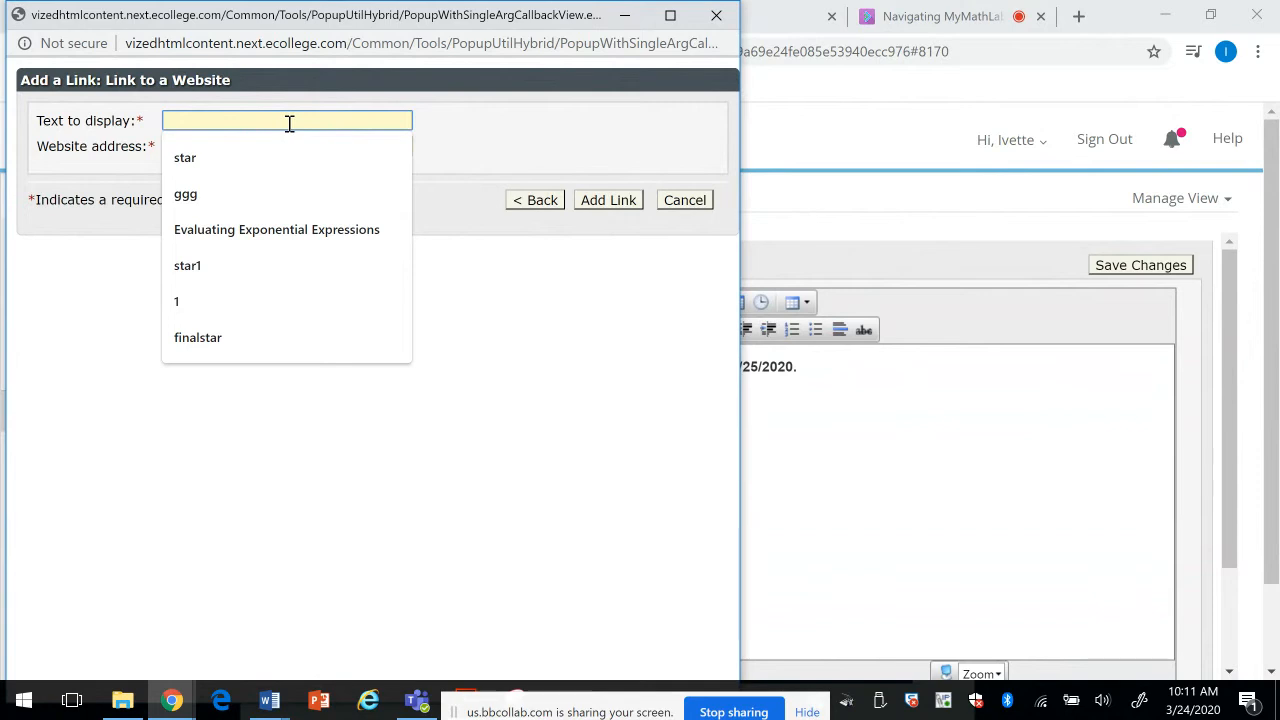
text(kkk)
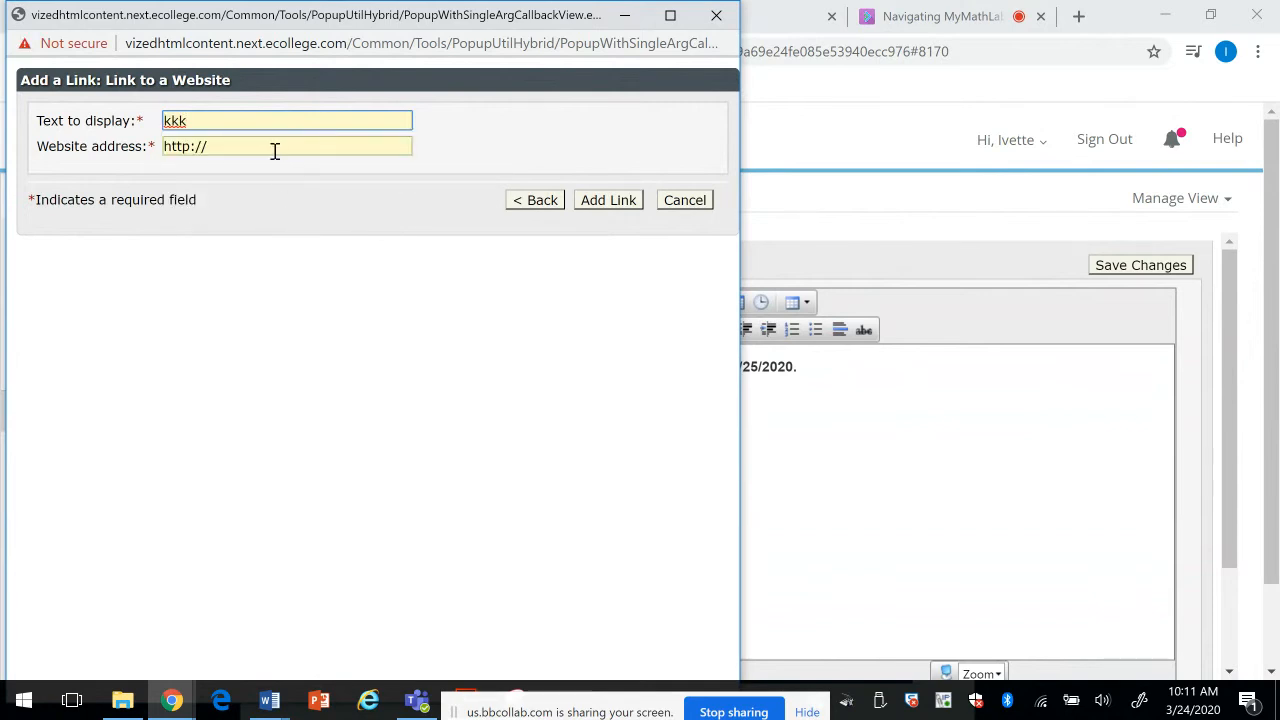
click(275, 146)
key(ctrl+v)
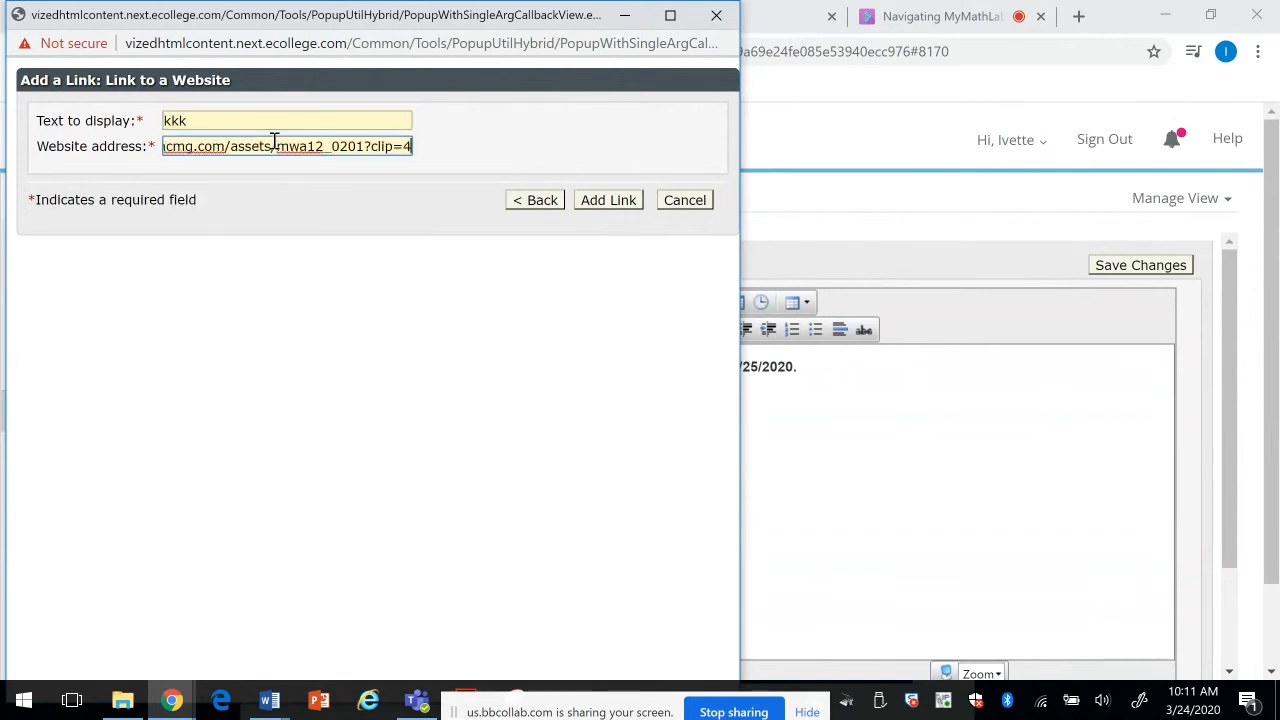
key(Left)
key(Left)
key(Left)
key(Left)
key(Left)
key(Left)
key(Left)
key(Left)
key(Left)
key(Left)
key(Left)
key(Left)
key(Left)
key(Left)
key(Left)
key(Left)
key(Left)
key(Left)
key(Left)
key(Left)
key(Left)
key(Left)
key(Left)
key(Left)
key(Left)
key(Left)
key(Left)
key(Left)
key(Left)
key(Left)
key(Left)
key(Left)
key(Left)
key(Left)
key(Left)
key(Left)
key(Left)
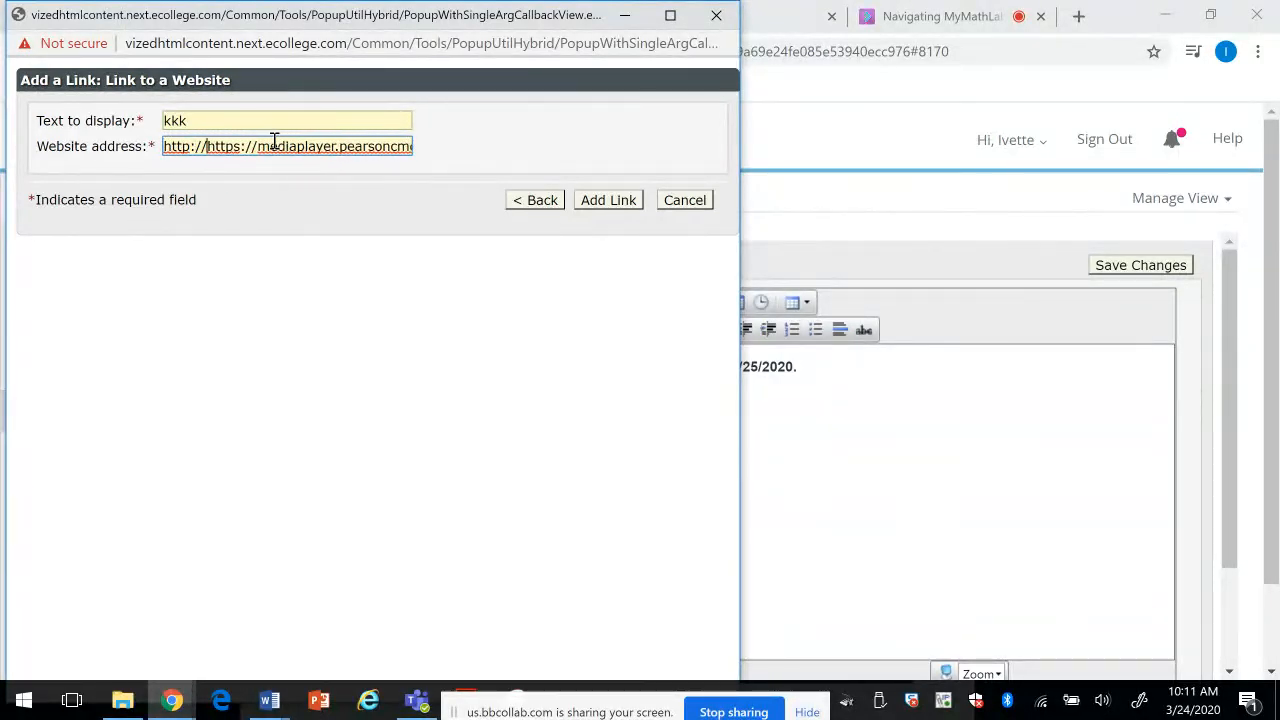
key(BackSpace)
key(BackSpace)
key(BackSpace)
key(BackSpace)
key(BackSpace)
key(BackSpace)
key(BackSpace)
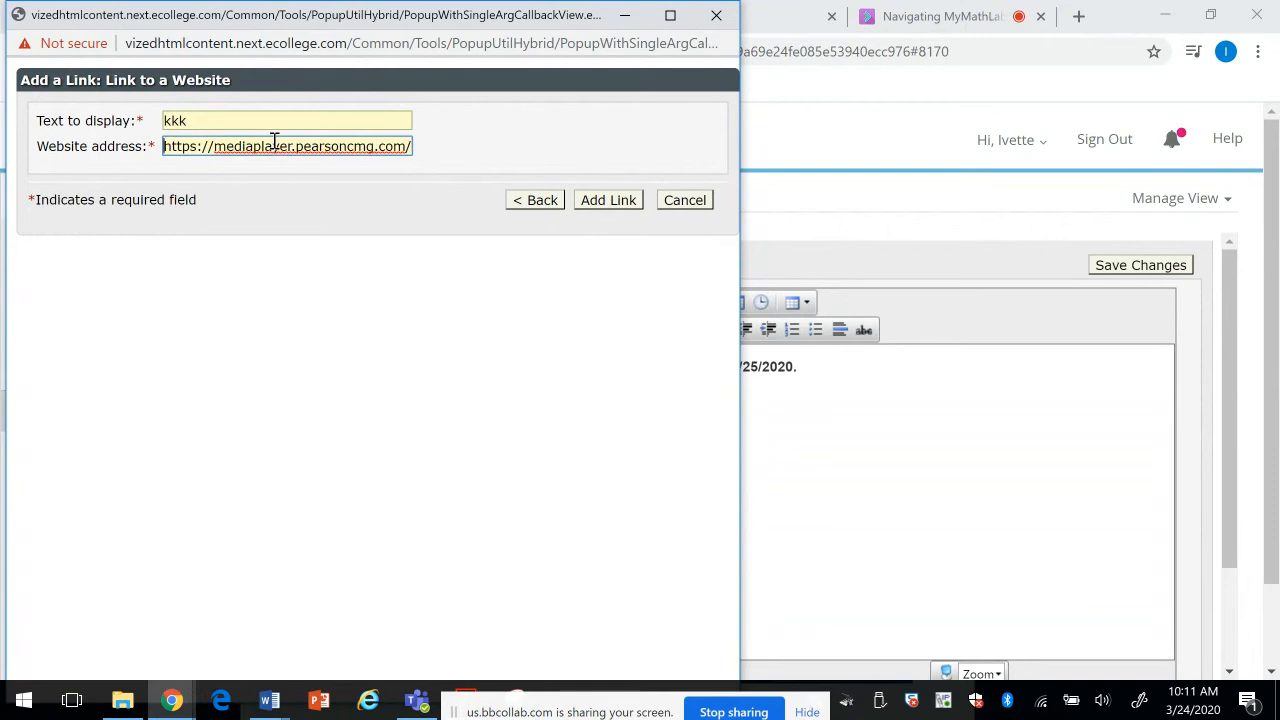
click(596, 203)
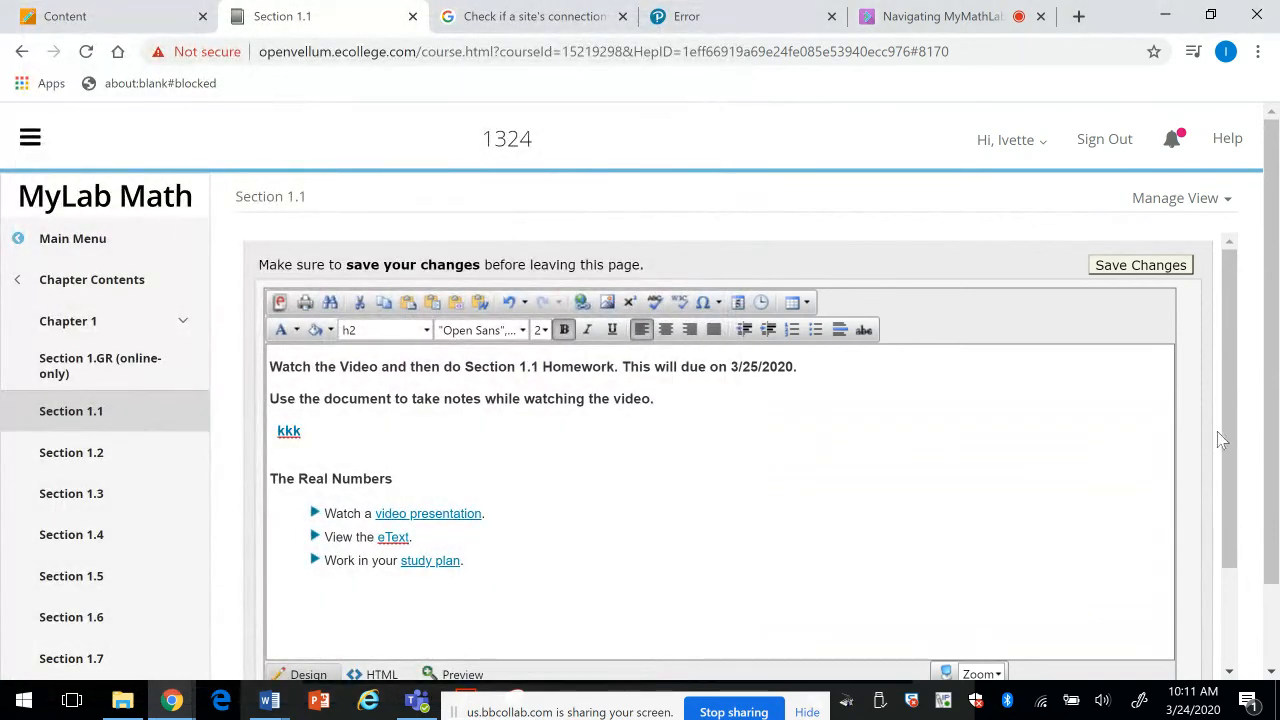
Step: Save the changes to the Section 1.1 page and switch it to the View display
click(1127, 272)
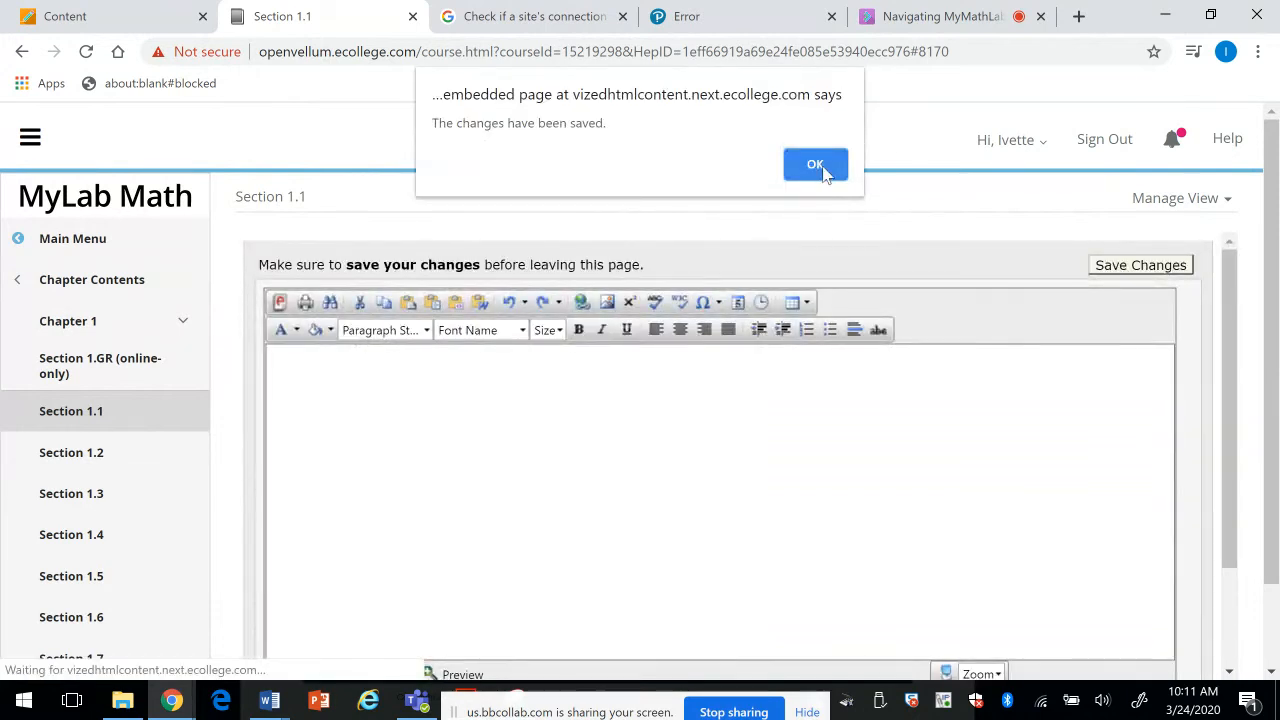
click(815, 165)
click(1188, 203)
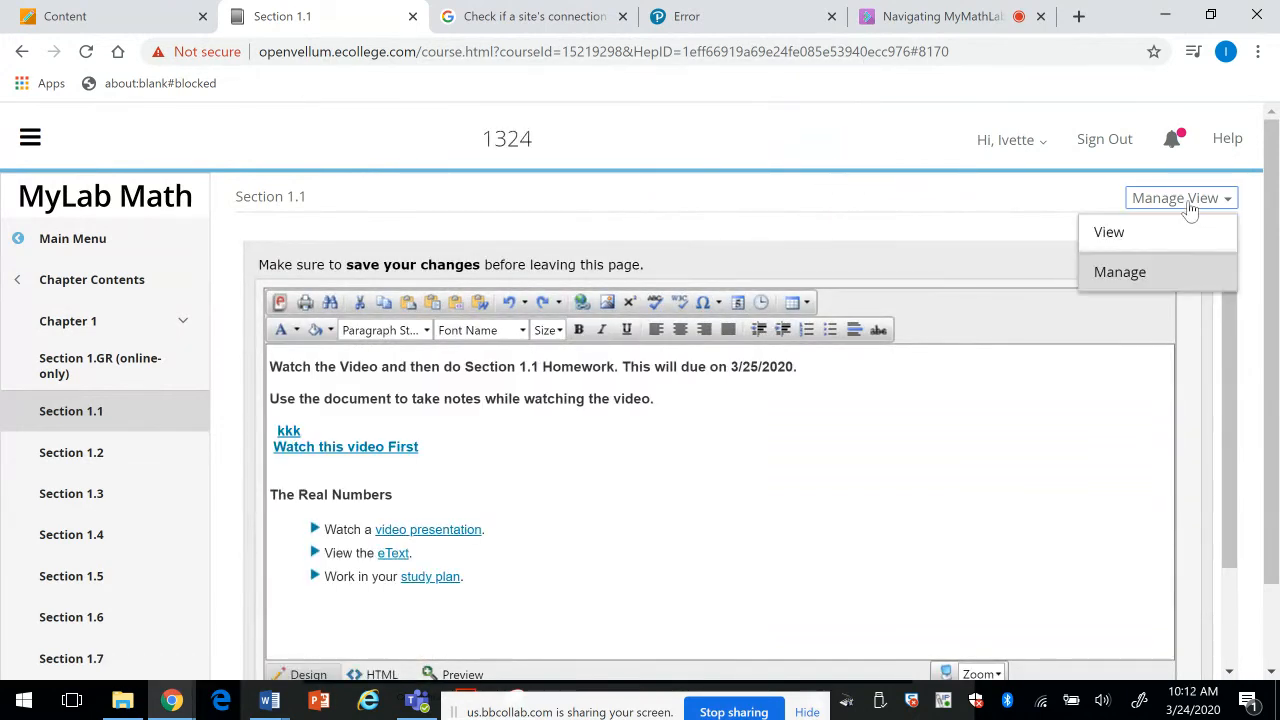
click(1114, 240)
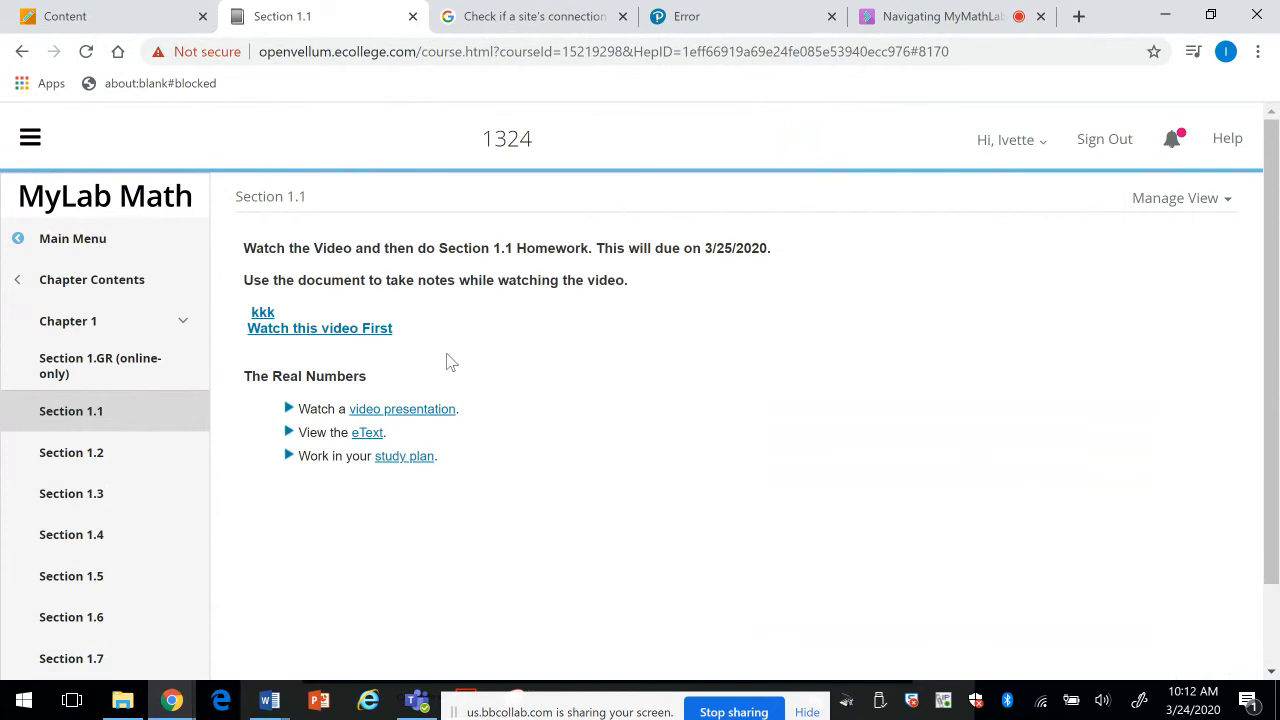
Step: Test the "Watch this video First" link and glance at the Lecture Notes page in the Blackboard course
click(266, 336)
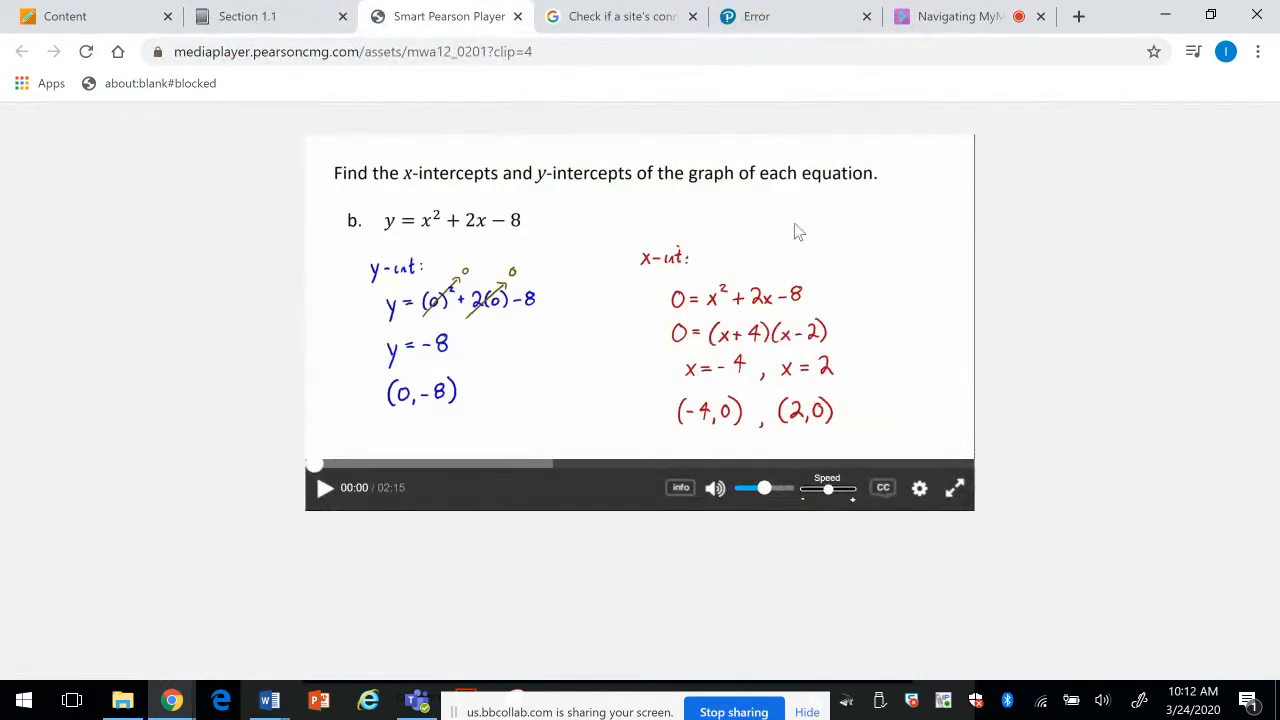
click(100, 18)
click(465, 283)
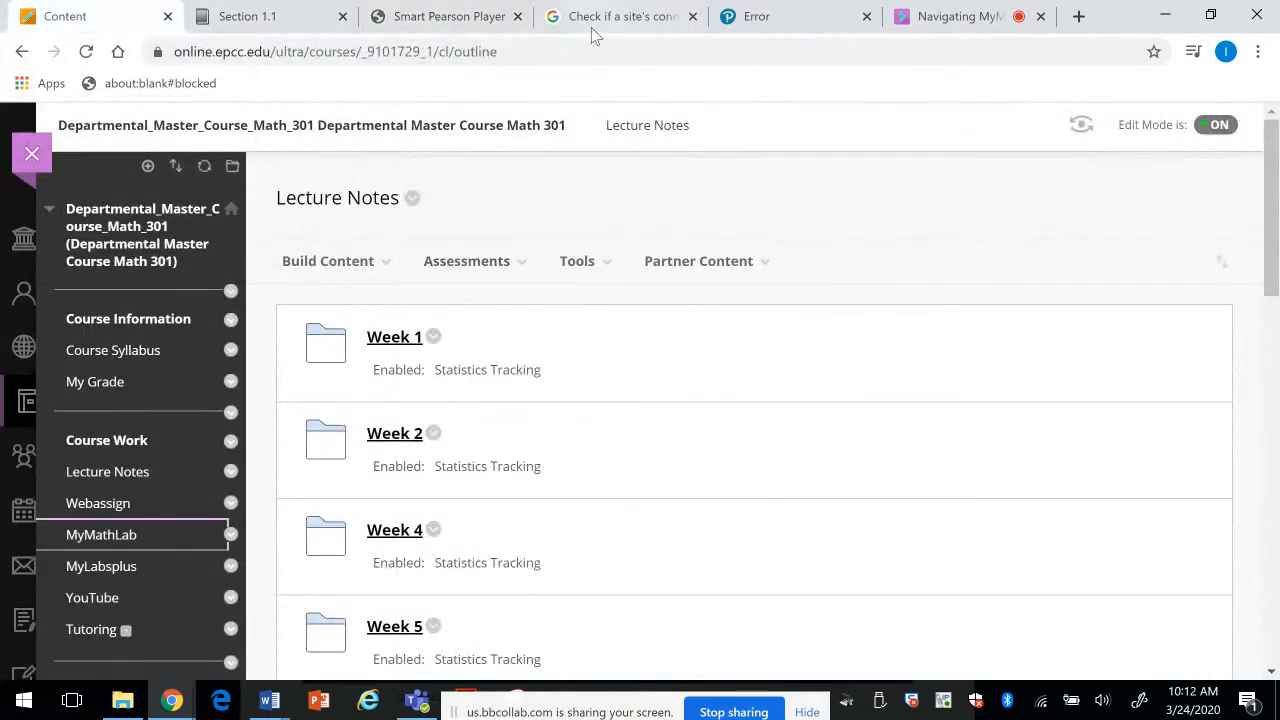
click(435, 22)
Step: Return to the Section 1.1 page and go back to the Chapter Contents overview
click(272, 25)
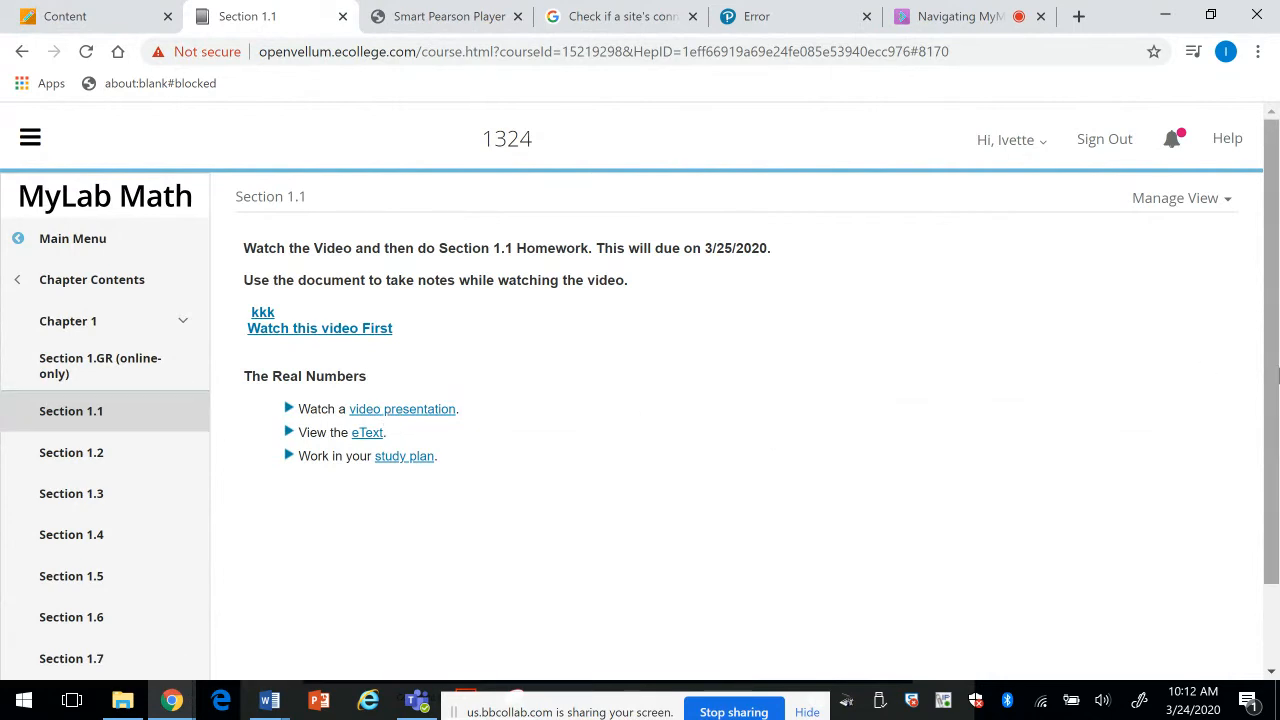
scroll(1264, 385, down, 1)
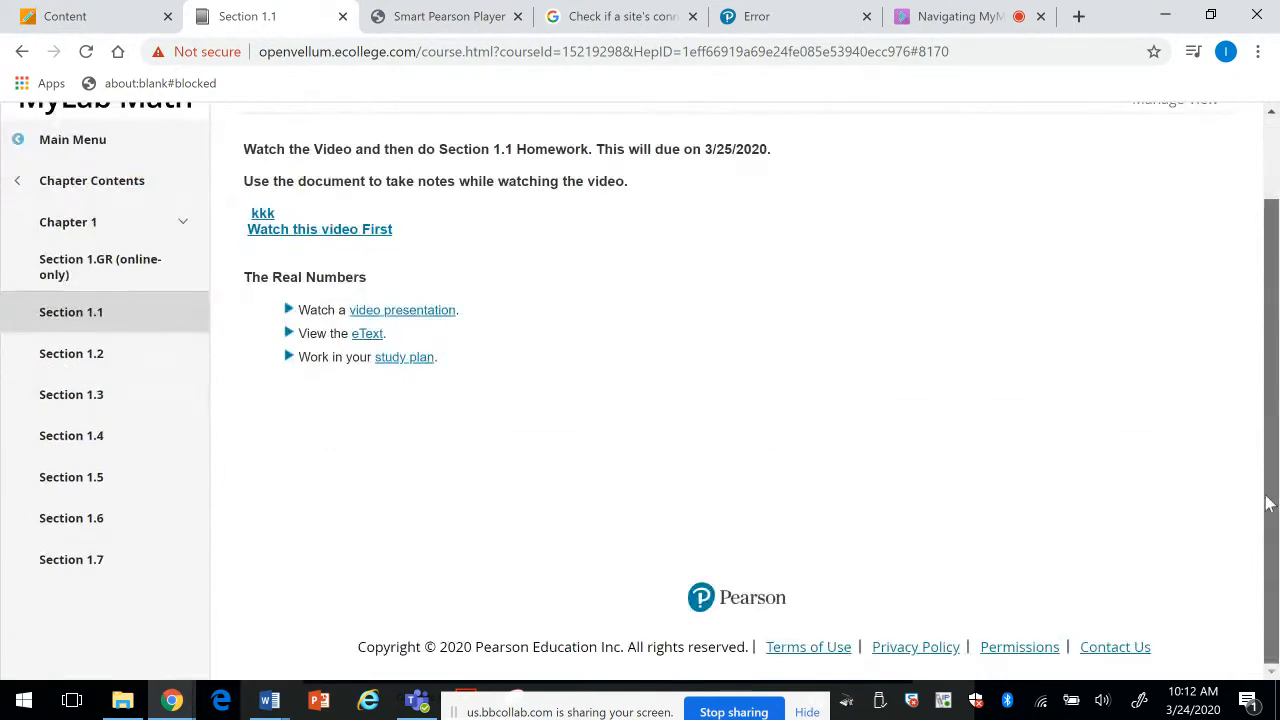
click(64, 196)
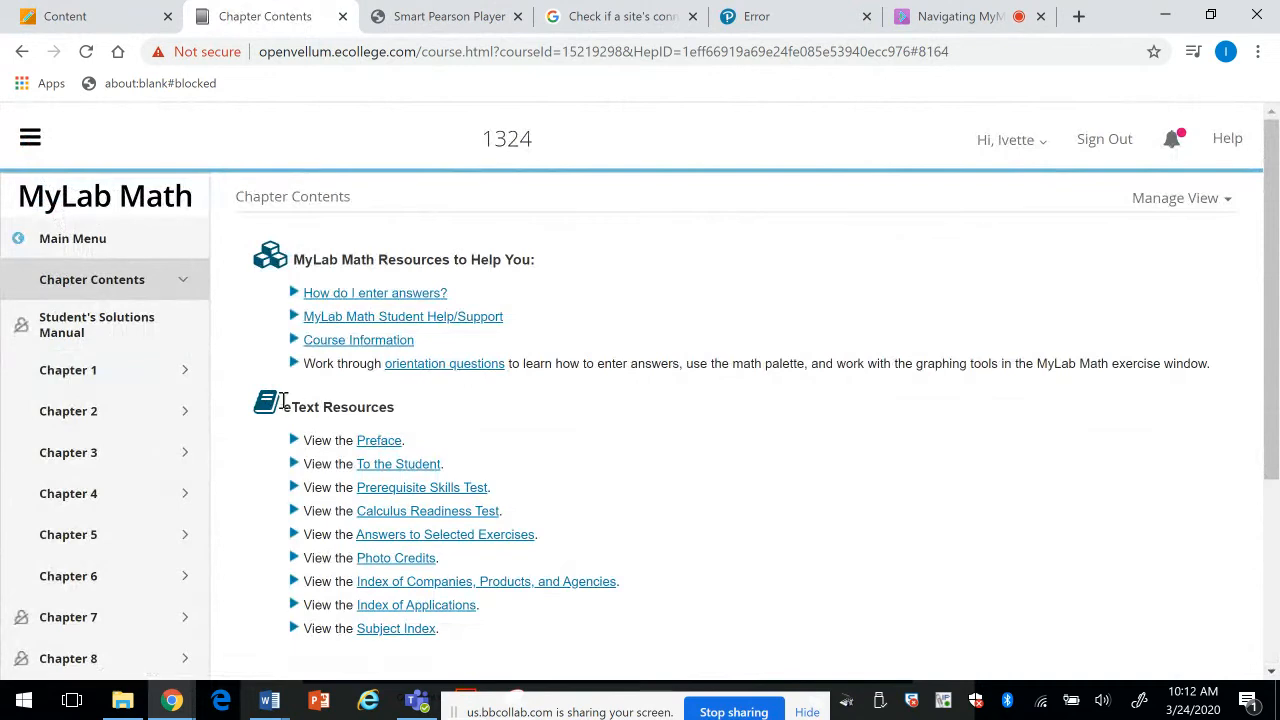
Step: Return to the main course menu and view the Multimedia Library page with its chapter, section and media type options
drag(201, 377, 197, 421)
drag(196, 309, 190, 238)
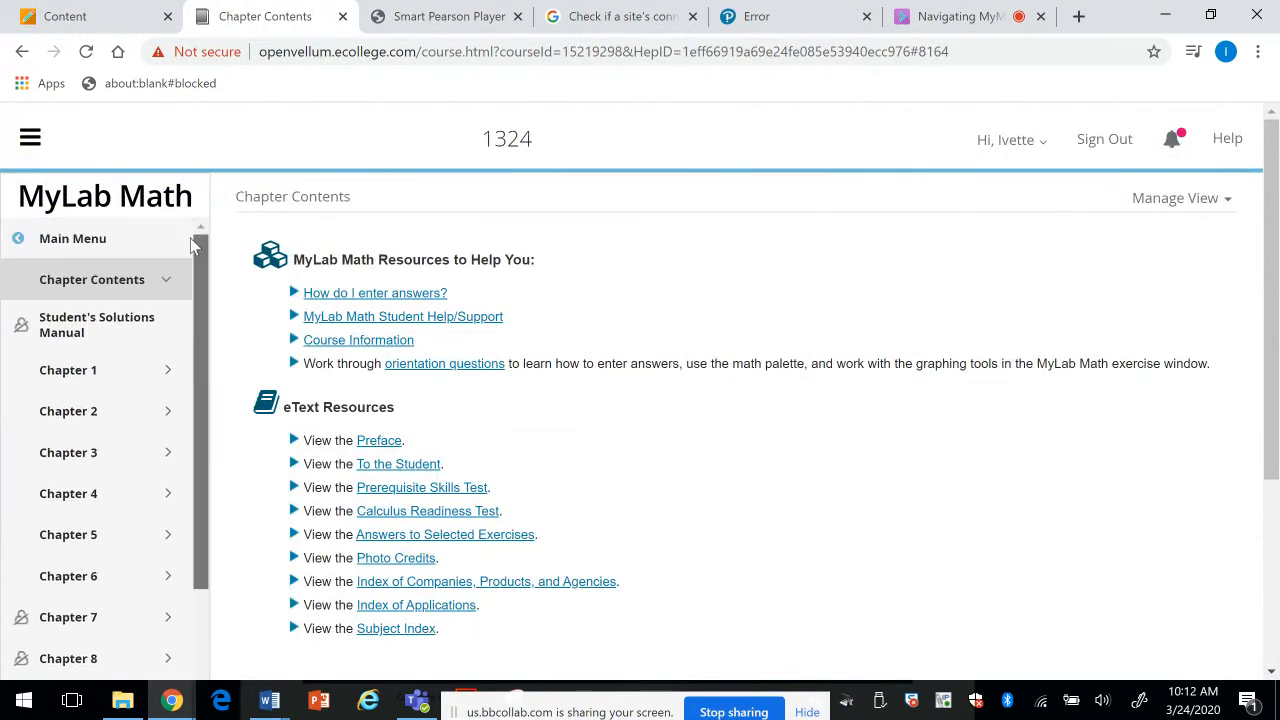
click(95, 240)
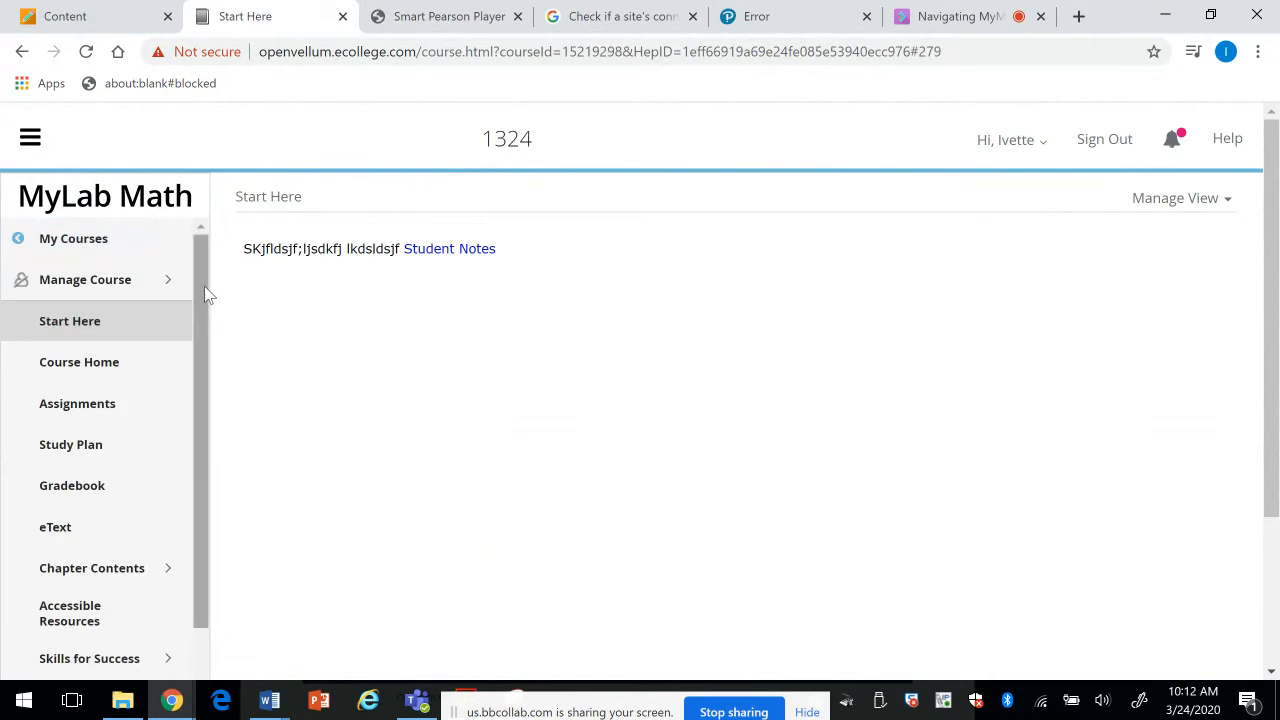
scroll(181, 470, down, 2)
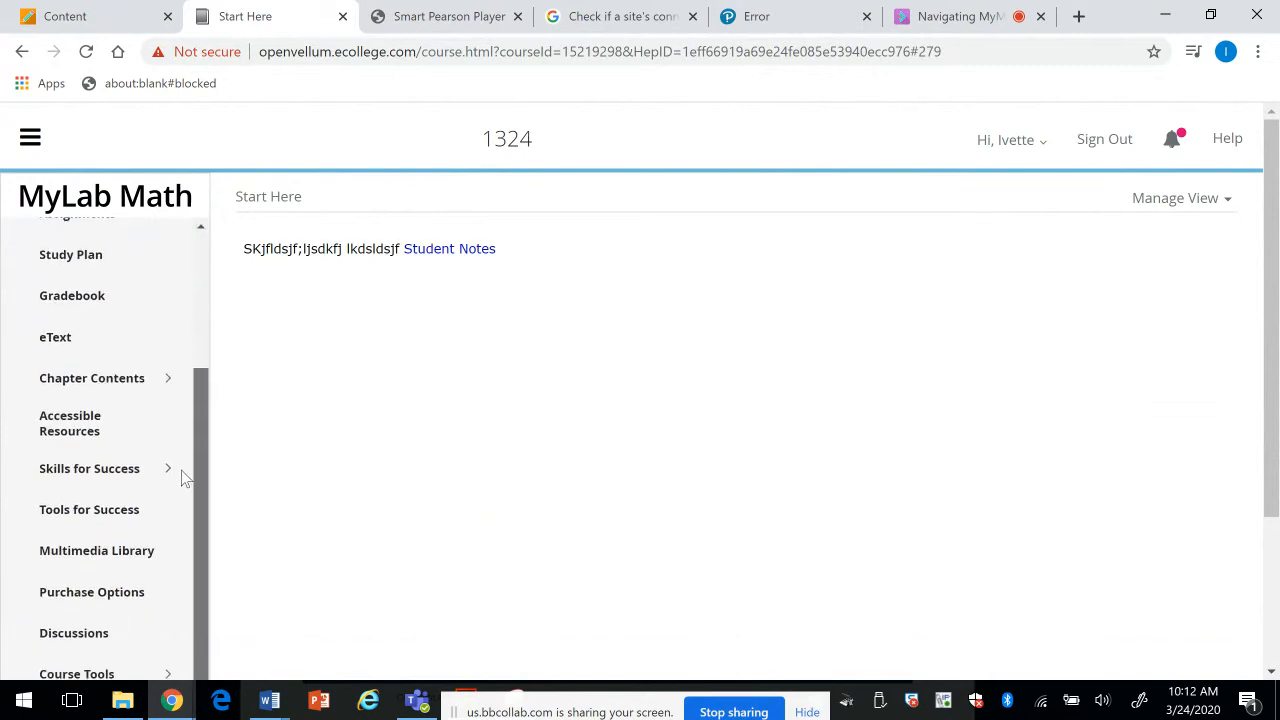
click(122, 564)
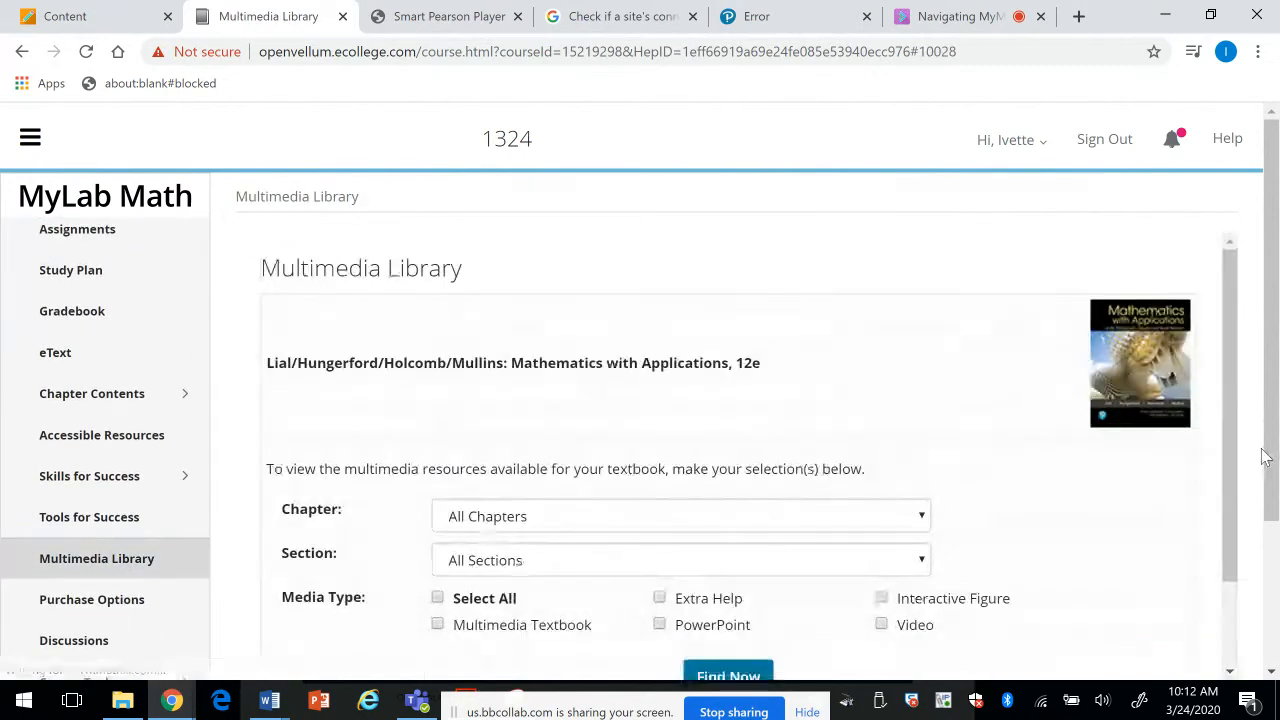
drag(1235, 425, 1229, 540)
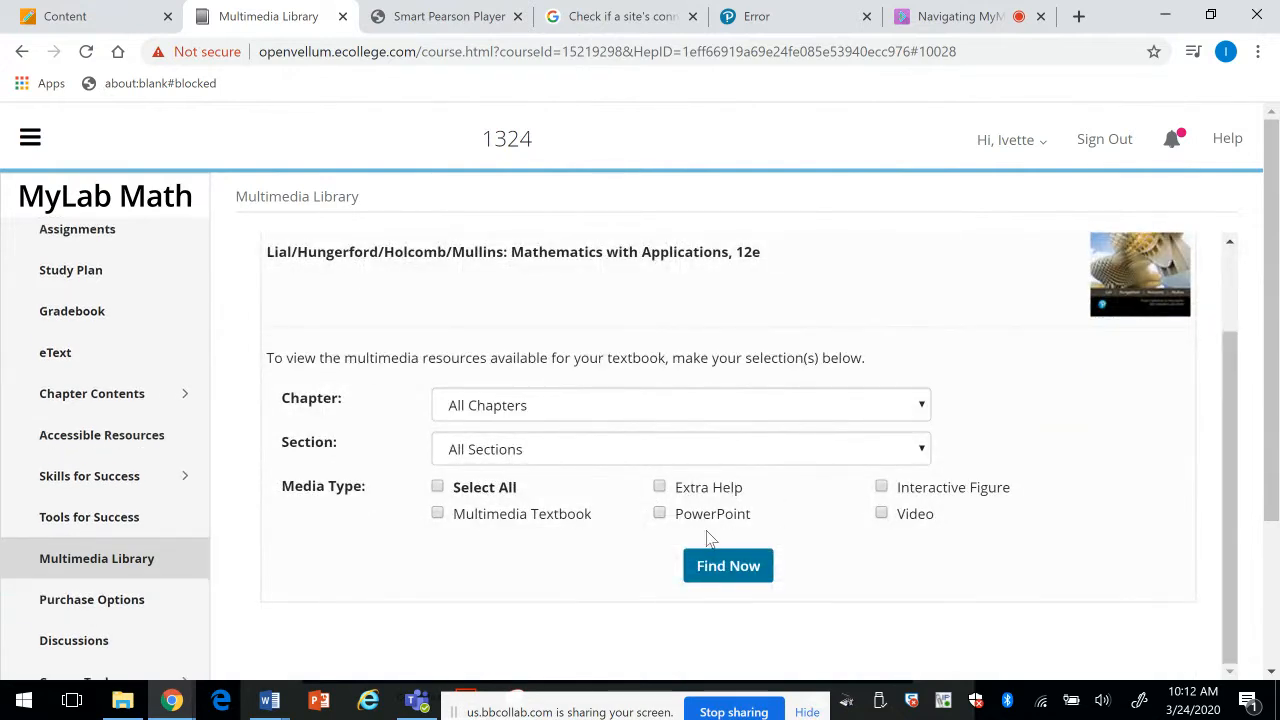
Step: Look through the Course Tools items and view the Course Roster page
drag(1269, 510, 1269, 678)
click(92, 480)
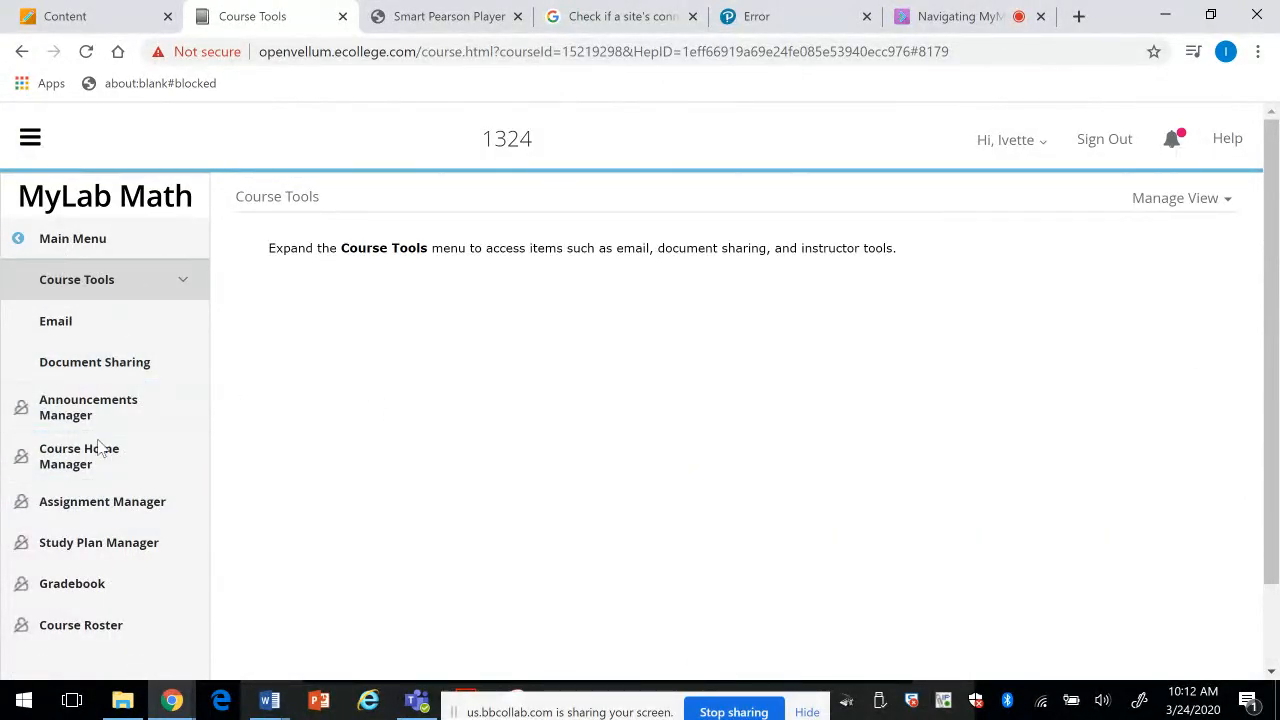
click(54, 326)
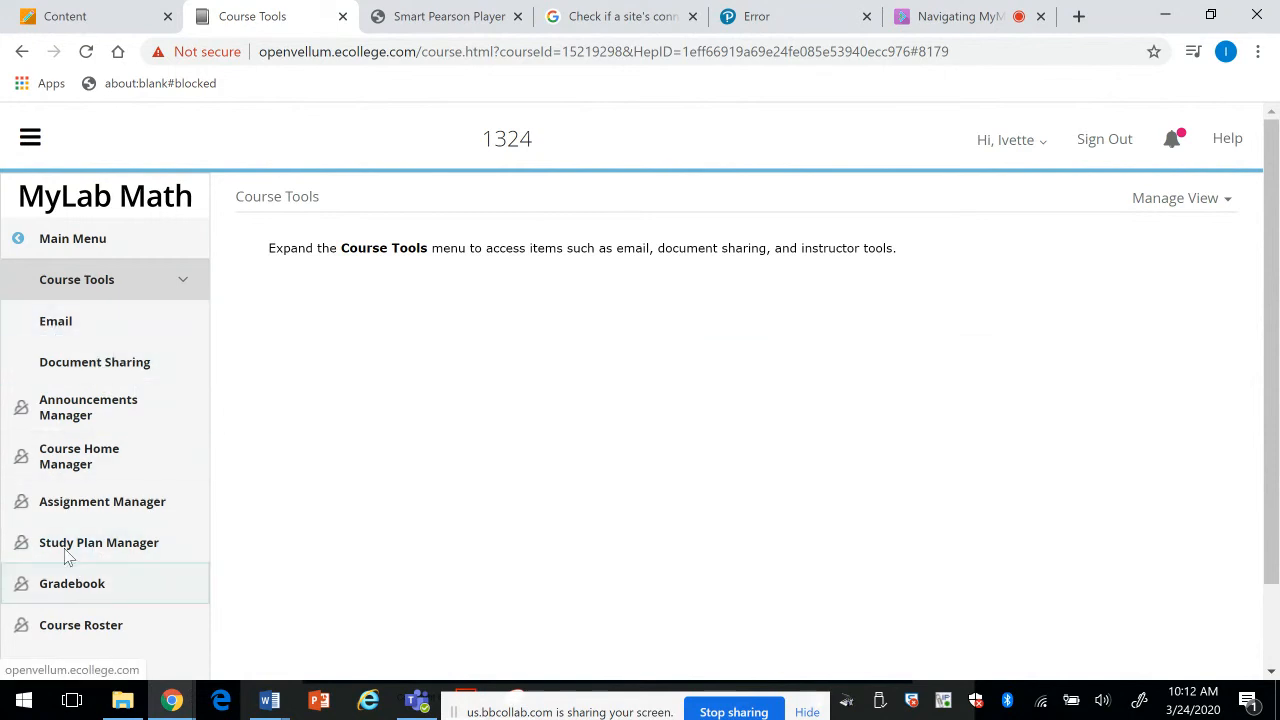
click(118, 518)
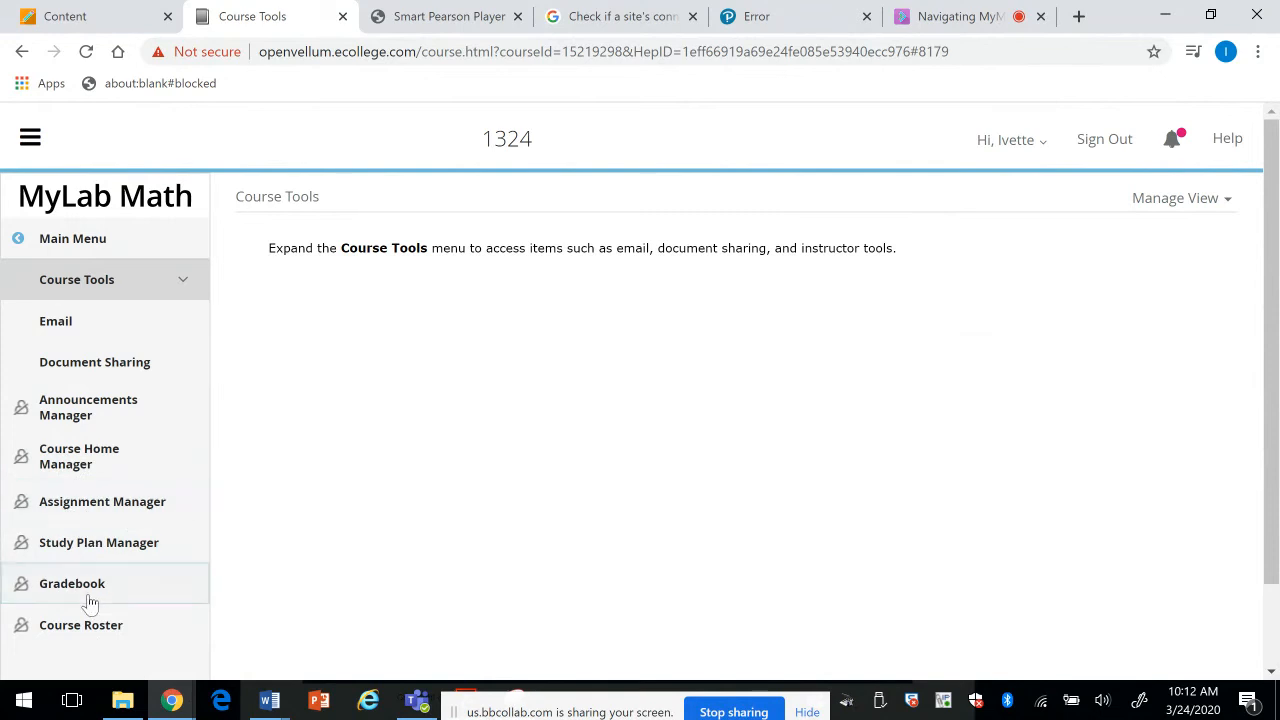
click(76, 636)
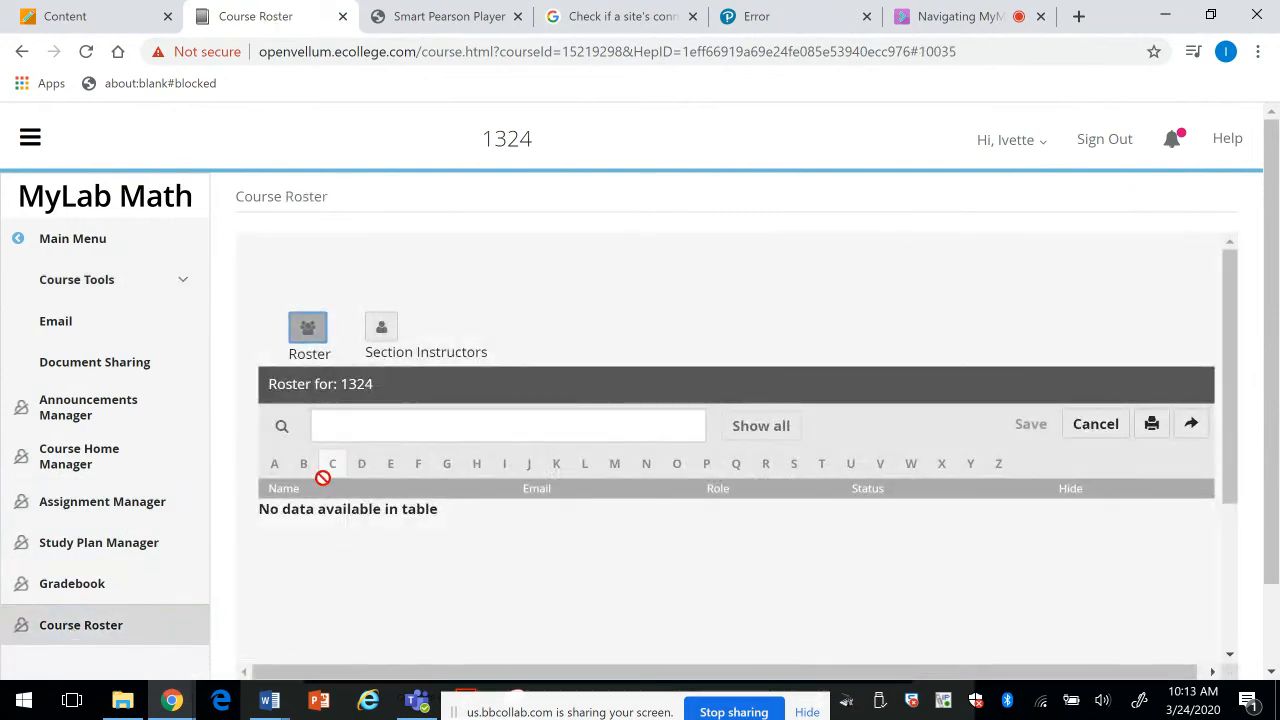
Step: Review the lecture, homework and assessment materials on the Resources page of Instructor Resources
click(84, 240)
drag(196, 338, 183, 585)
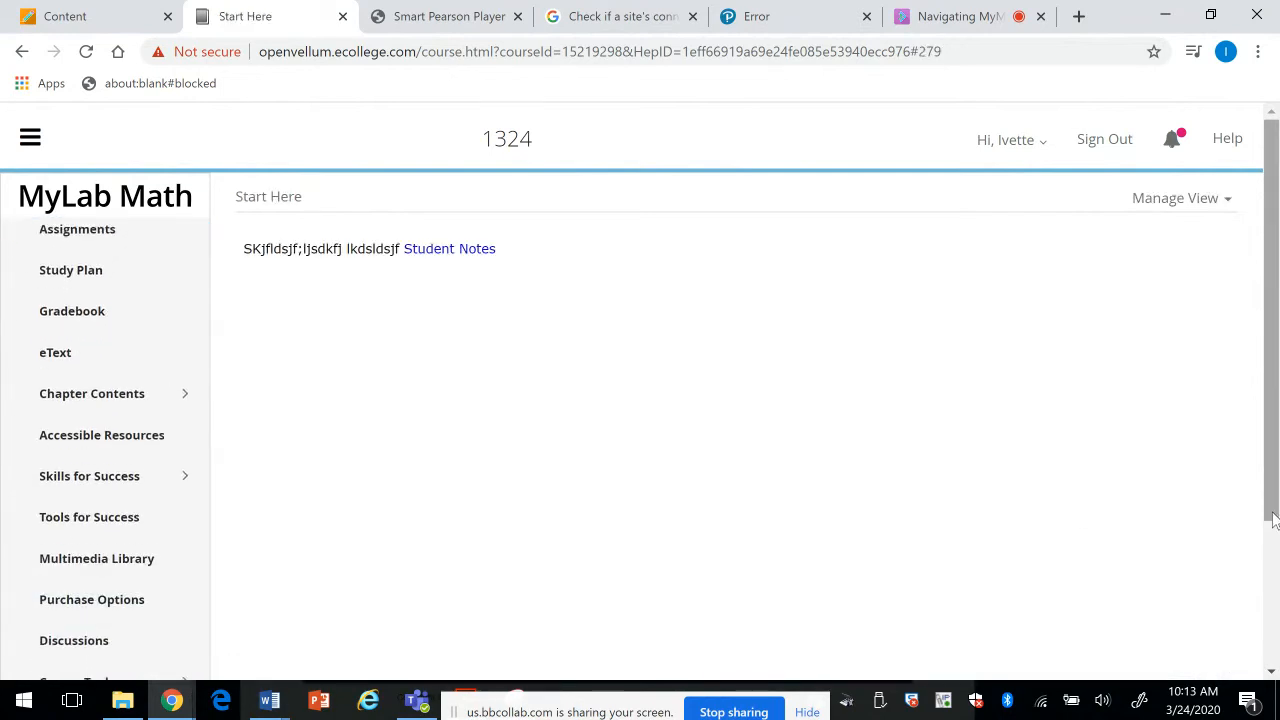
drag(1273, 513, 1272, 613)
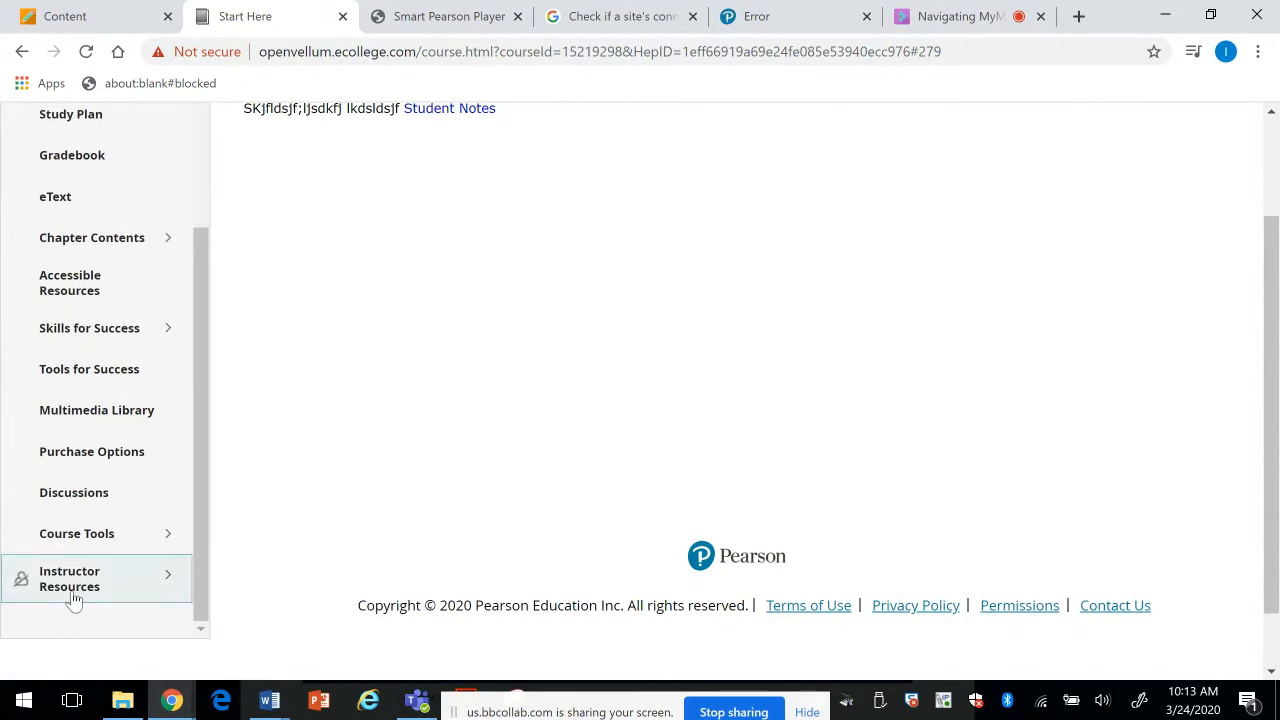
click(104, 590)
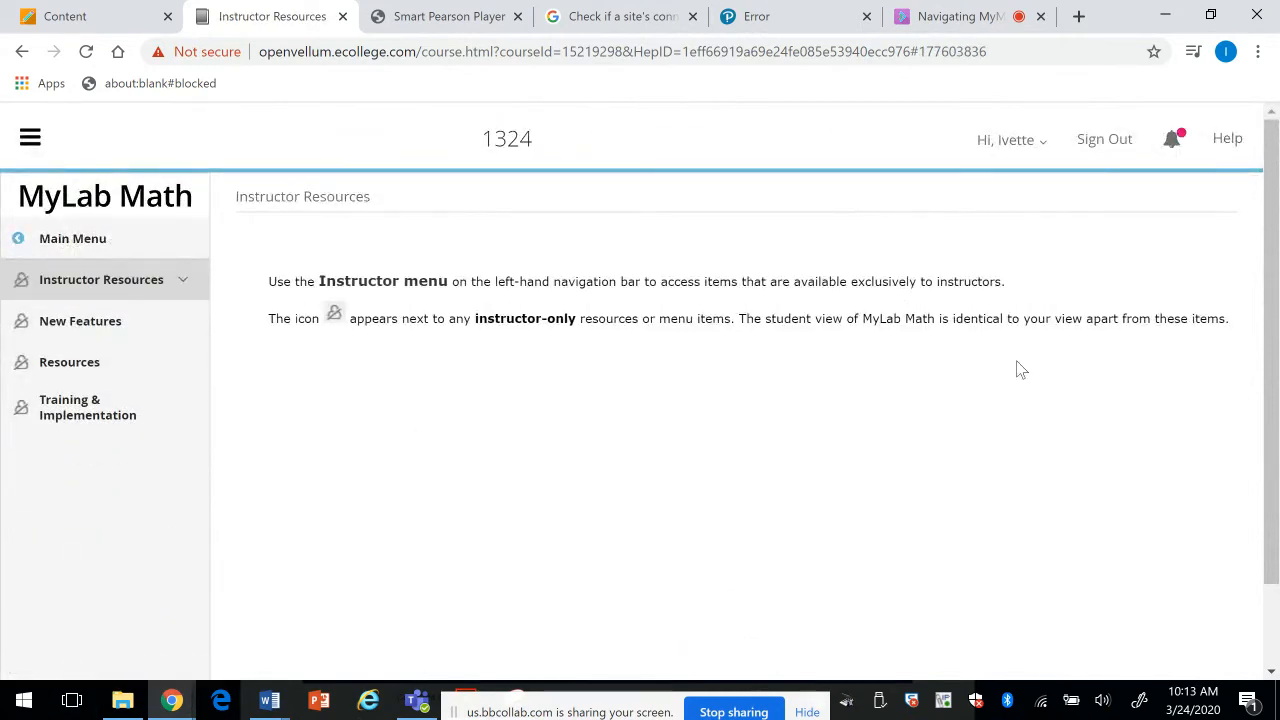
click(68, 372)
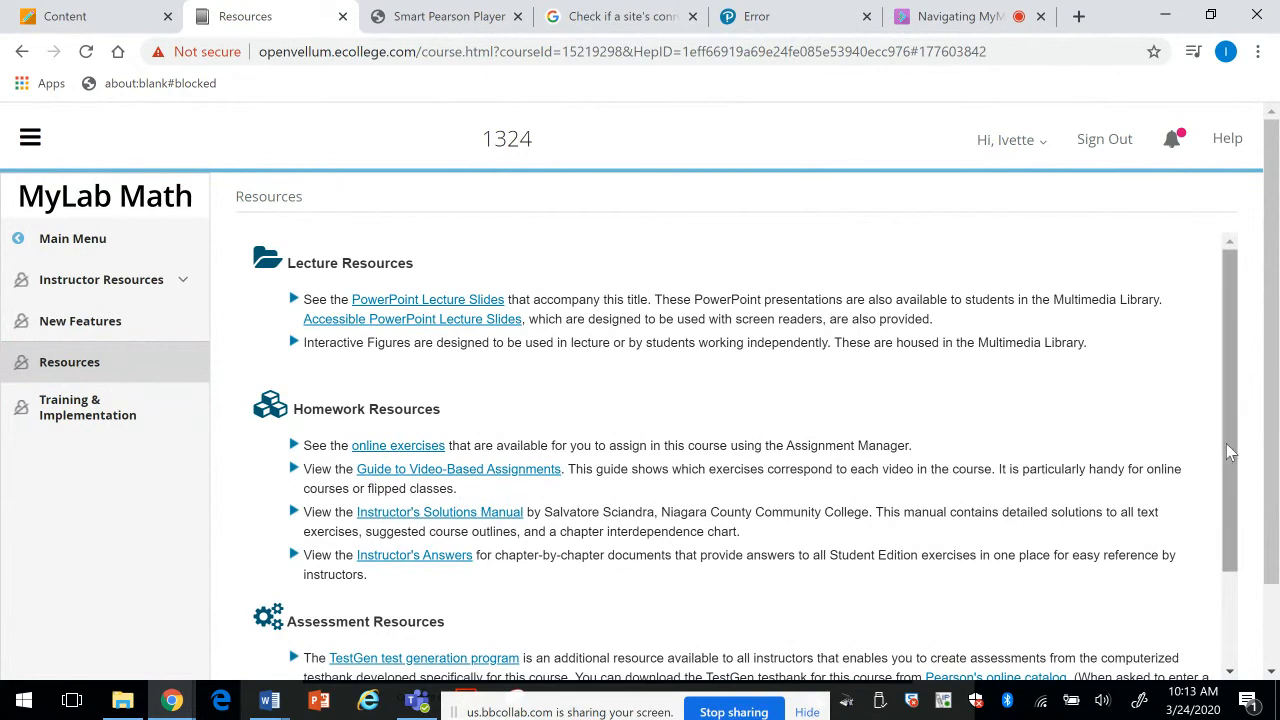
scroll(555, 467, down, 1)
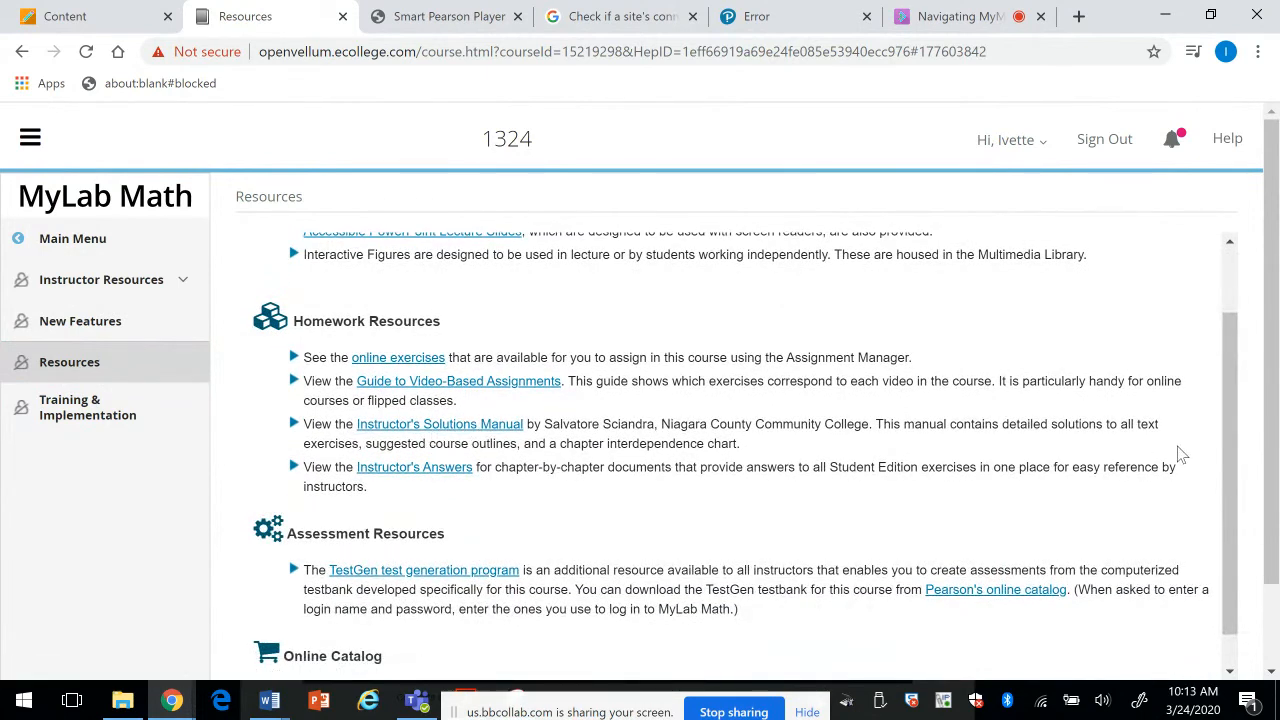
drag(1234, 477, 1206, 406)
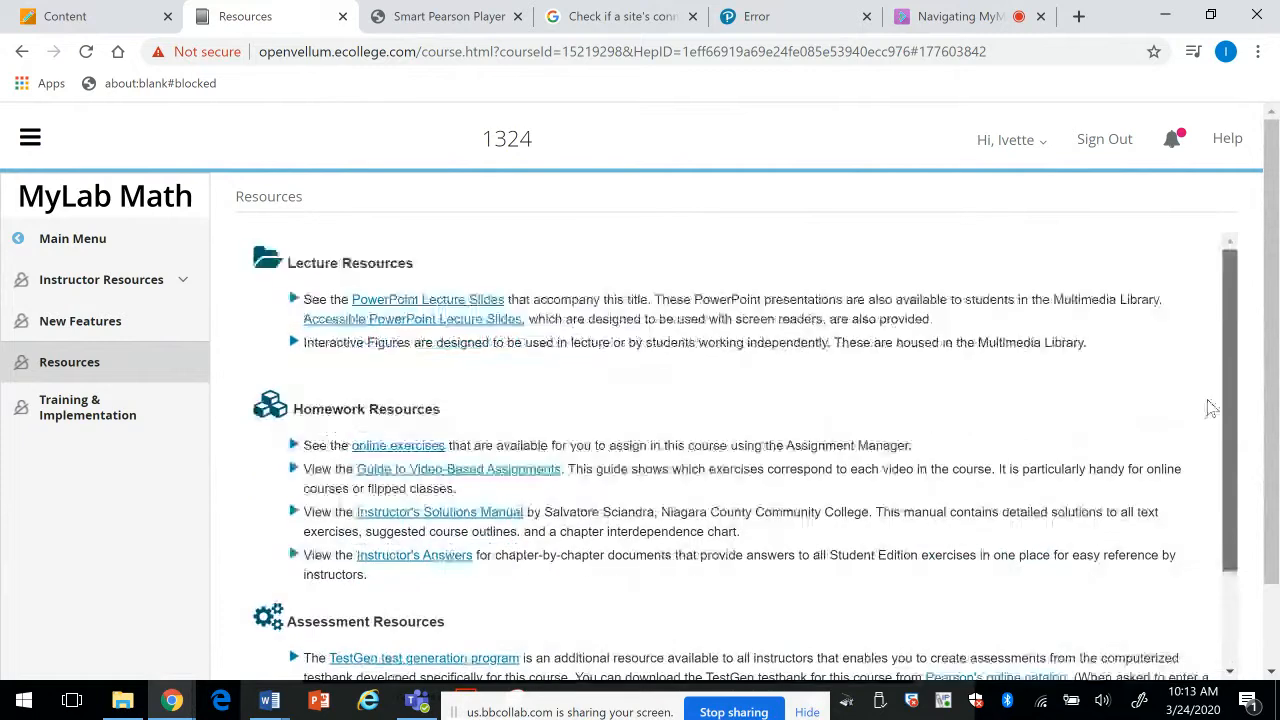
Step: Return to the main course menu and open the course menu editor in Manage Course
click(74, 244)
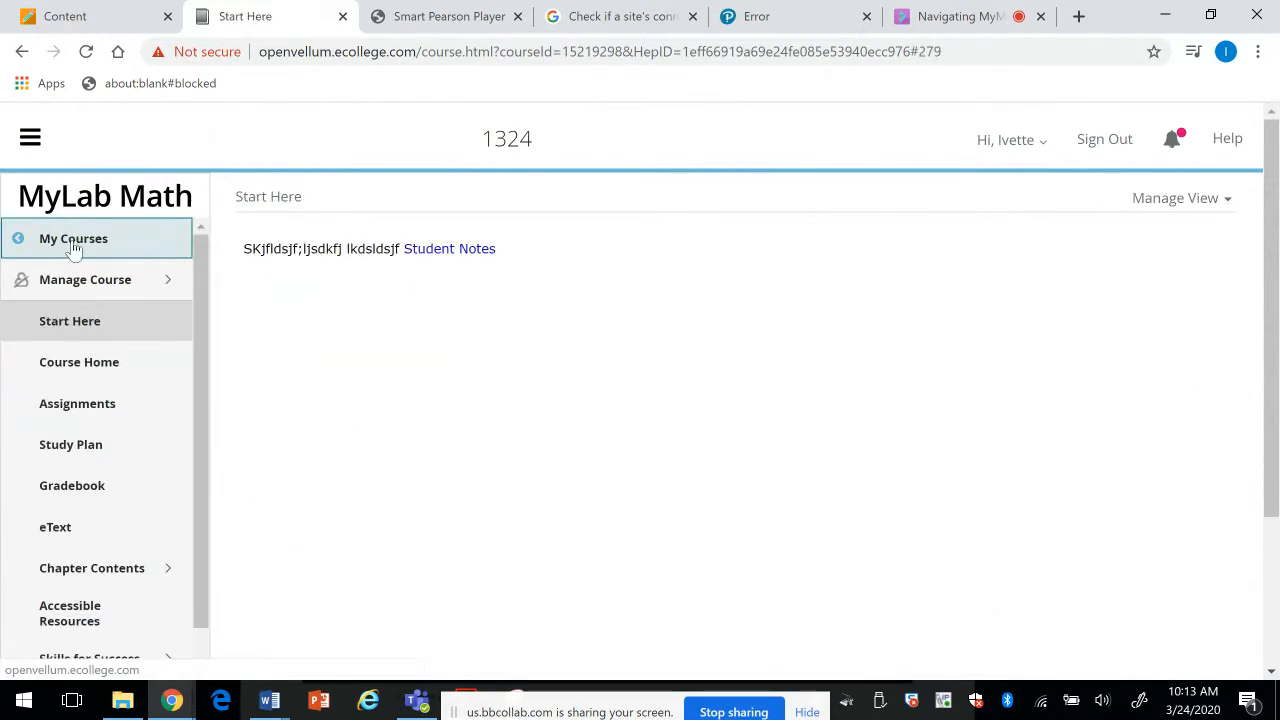
drag(207, 370, 192, 560)
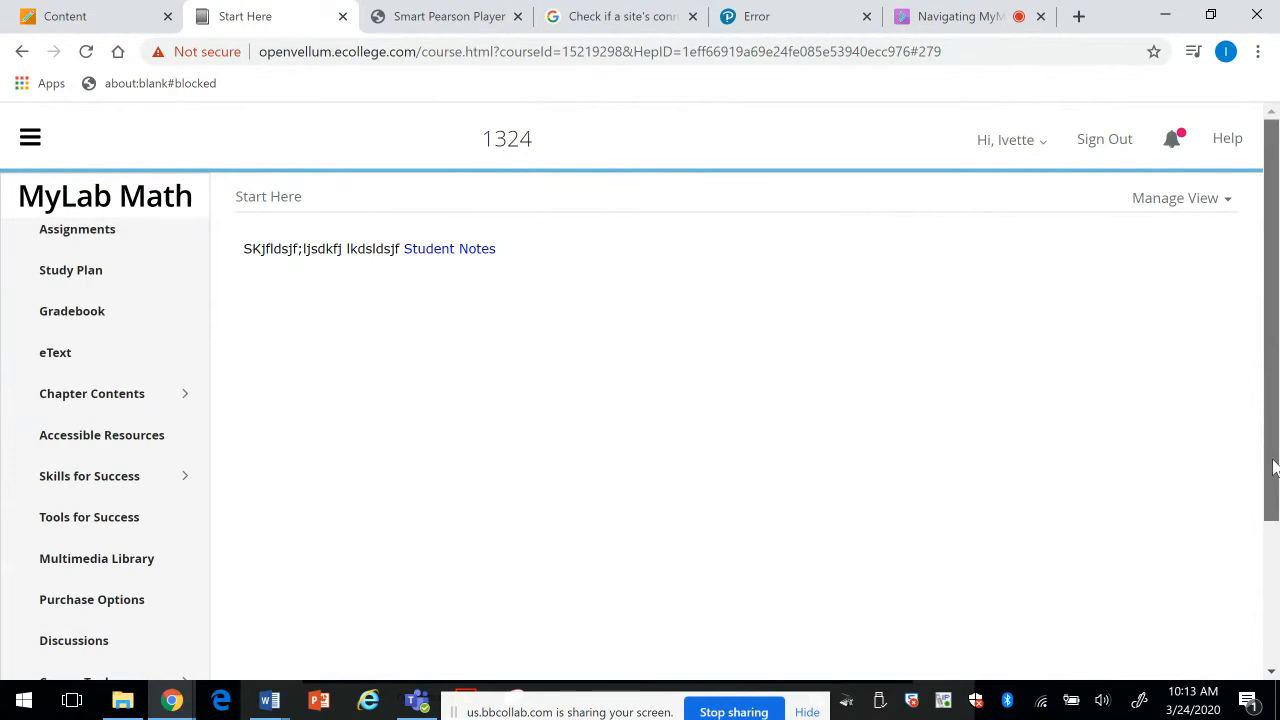
scroll(1274, 510, down, 2)
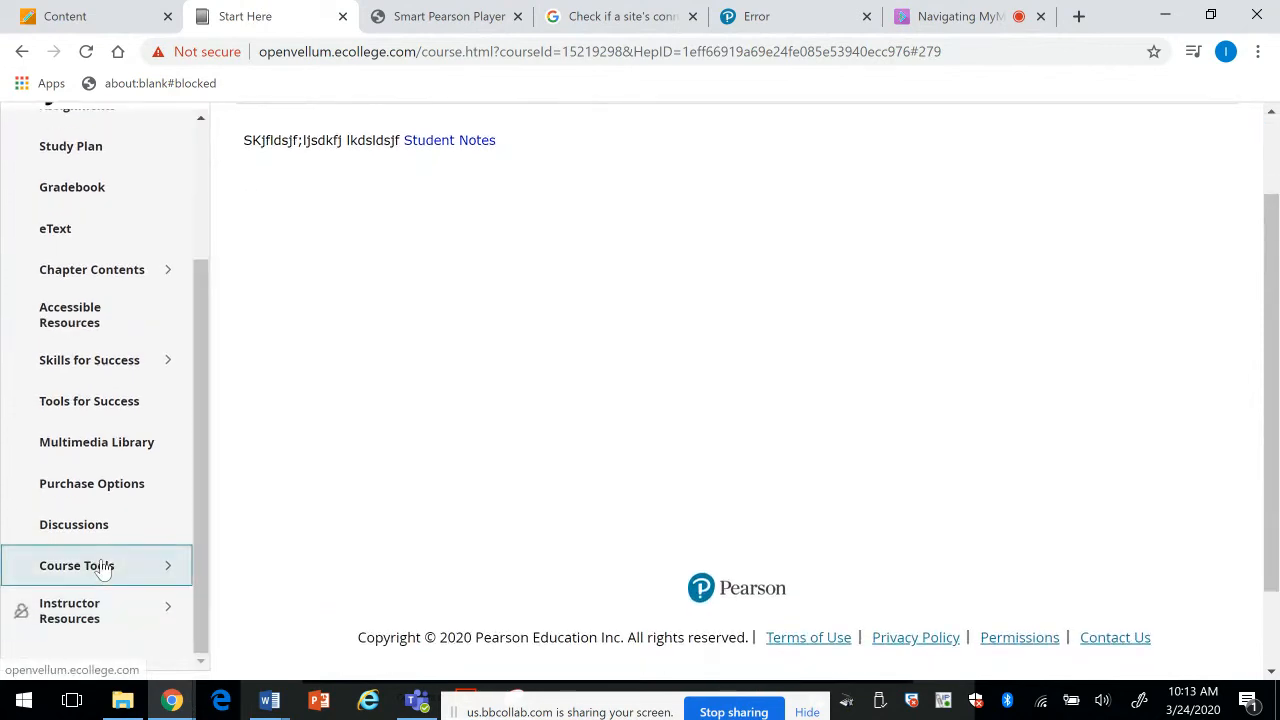
drag(203, 508, 226, 278)
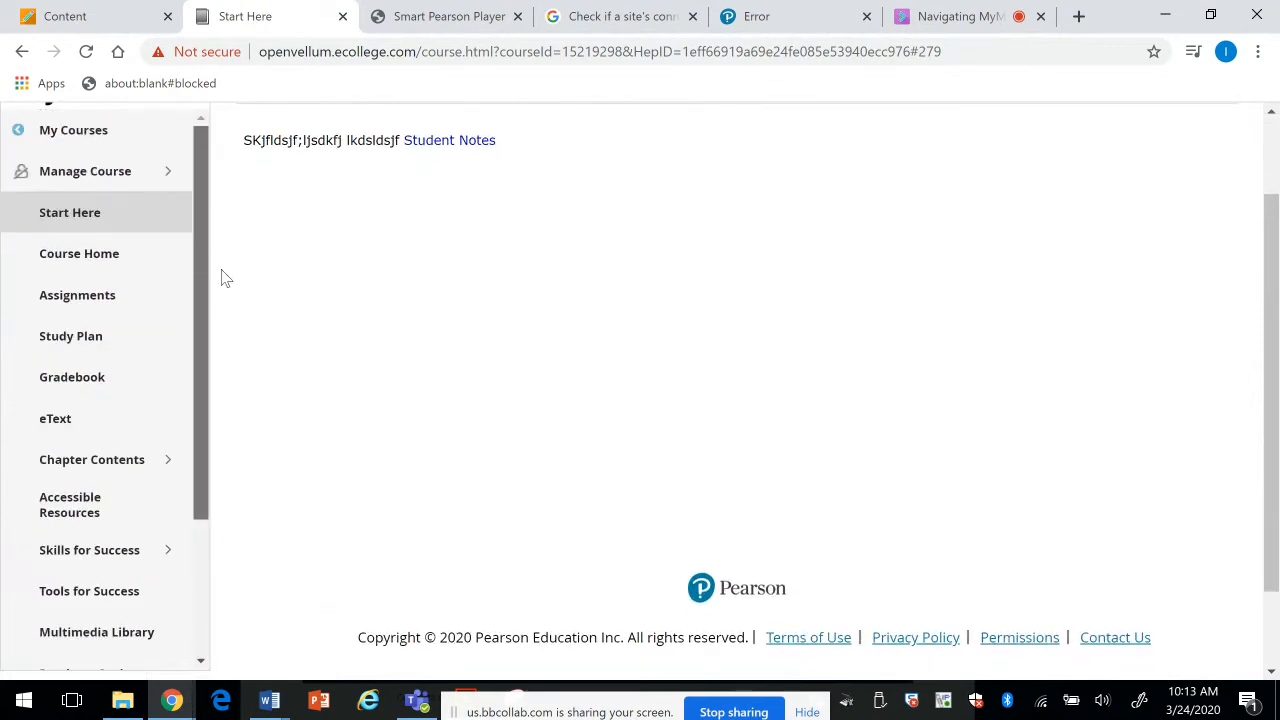
click(82, 167)
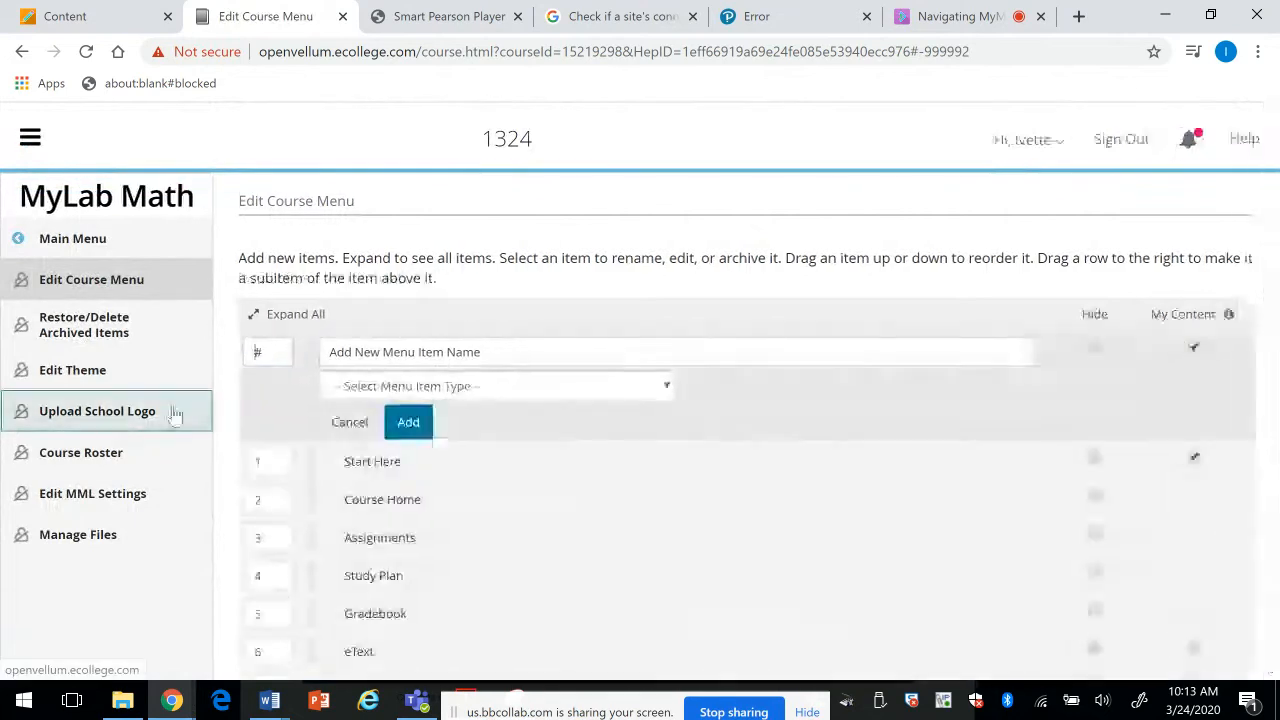
Step: Move Course Tools to position 1 in the course menu
drag(1237, 500, 1237, 620)
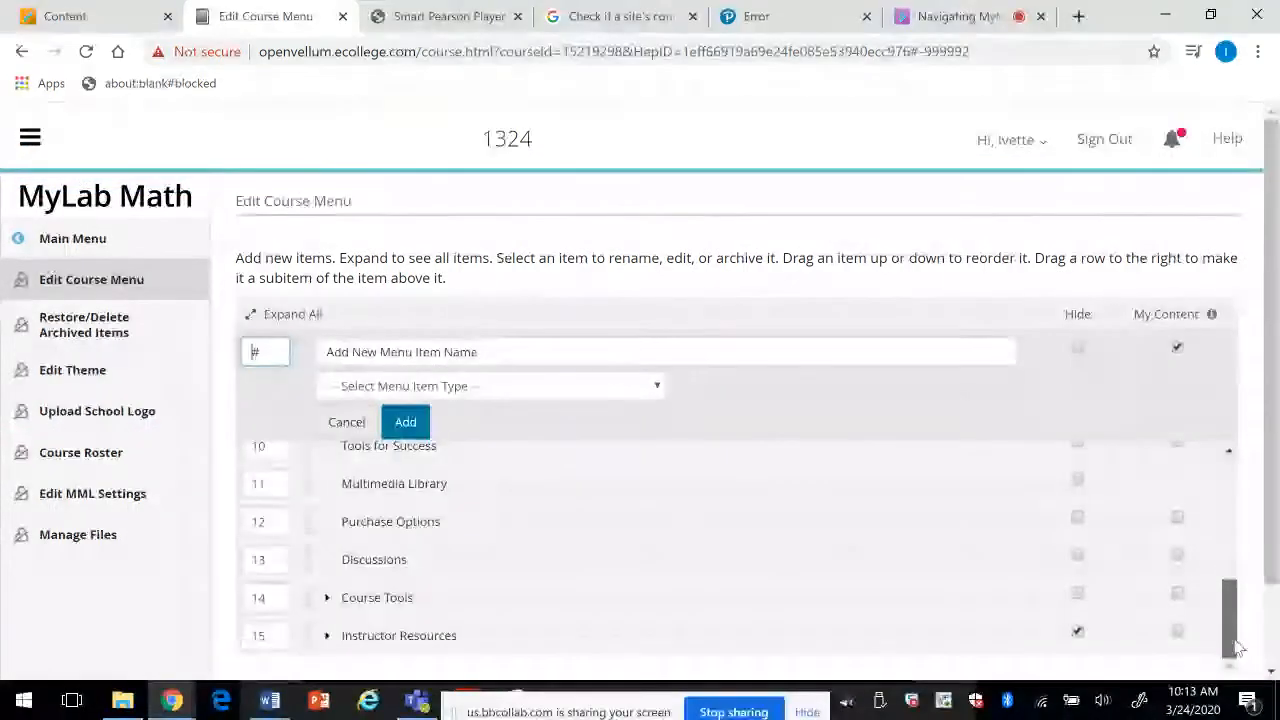
double_click(273, 598)
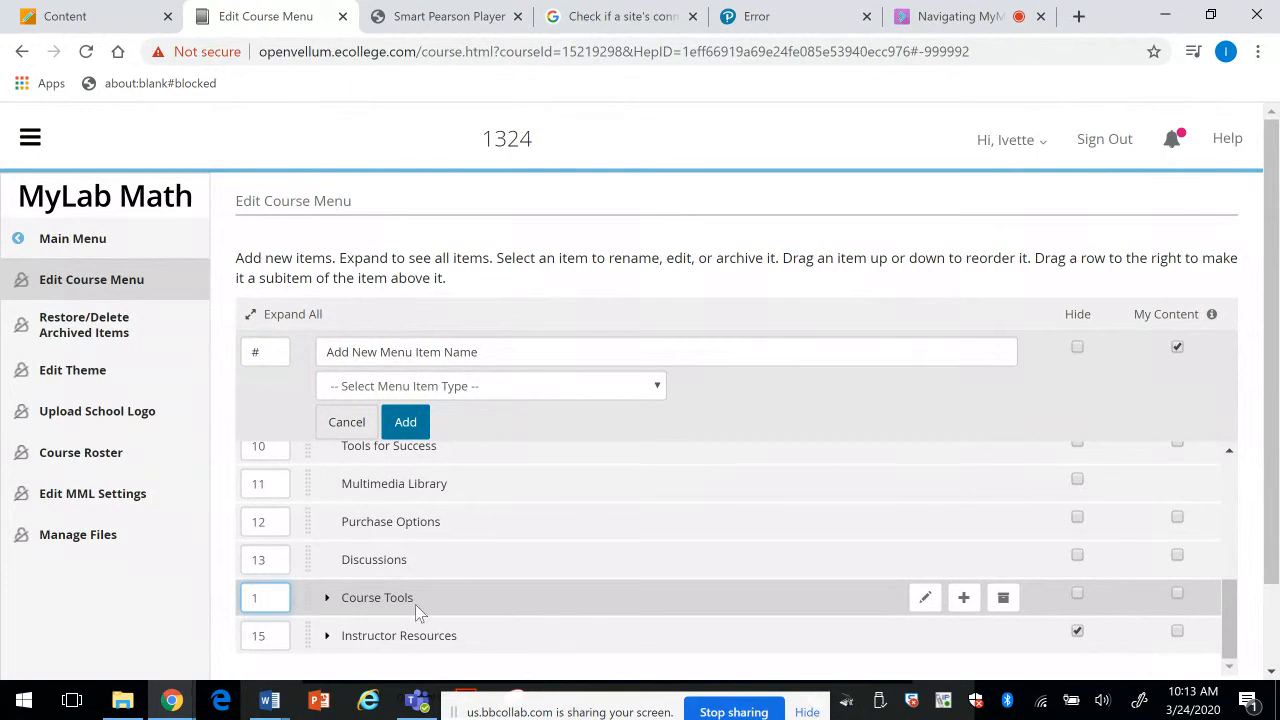
text(14)
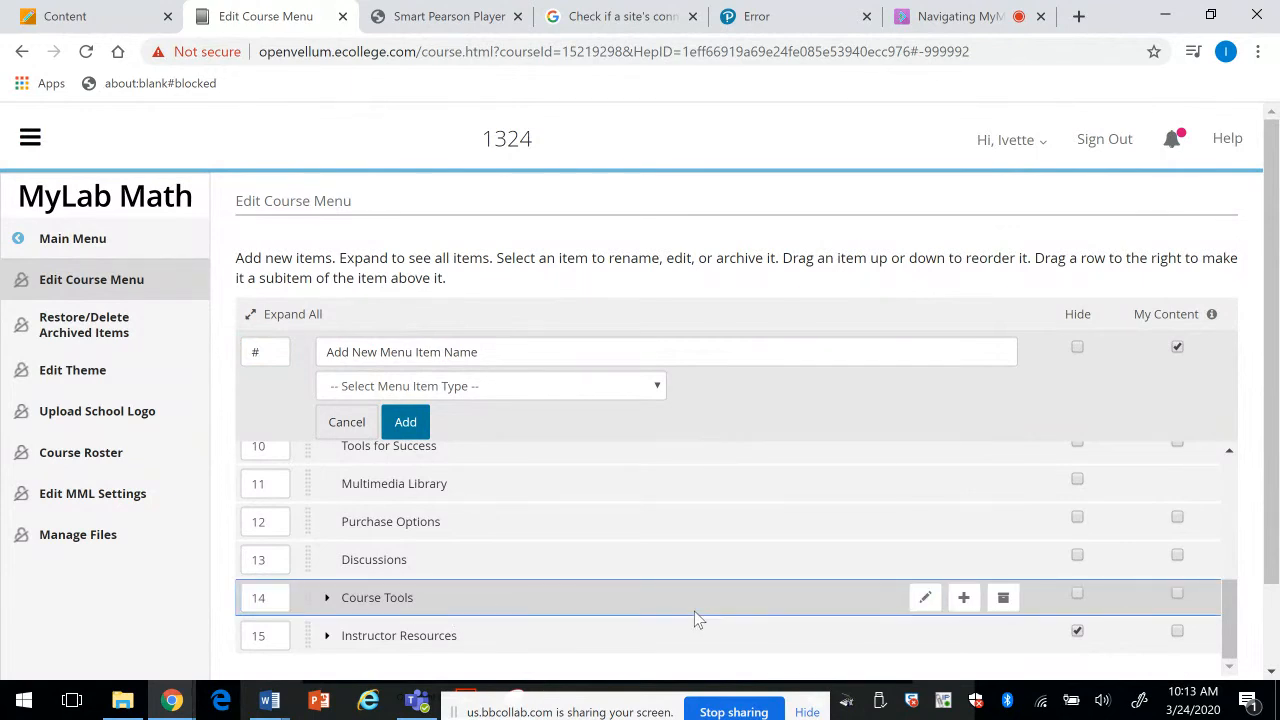
key(BackSpace)
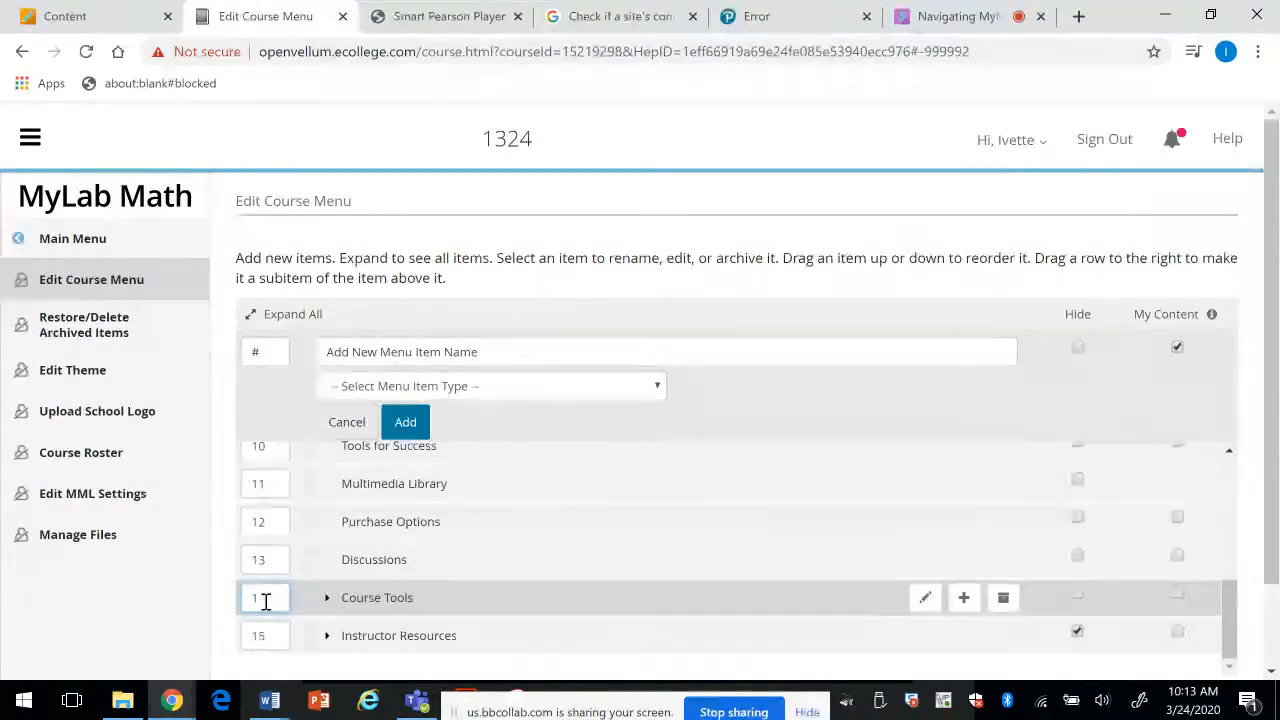
key(Return)
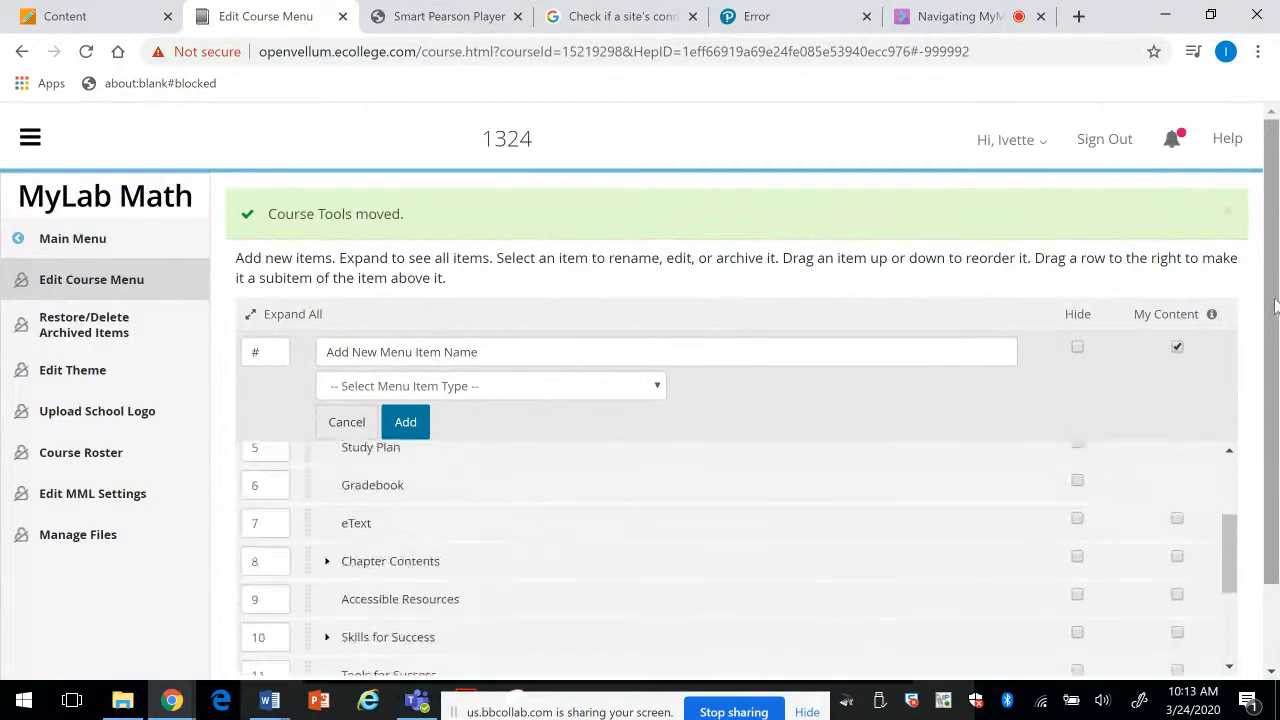
drag(1272, 308, 1210, 246)
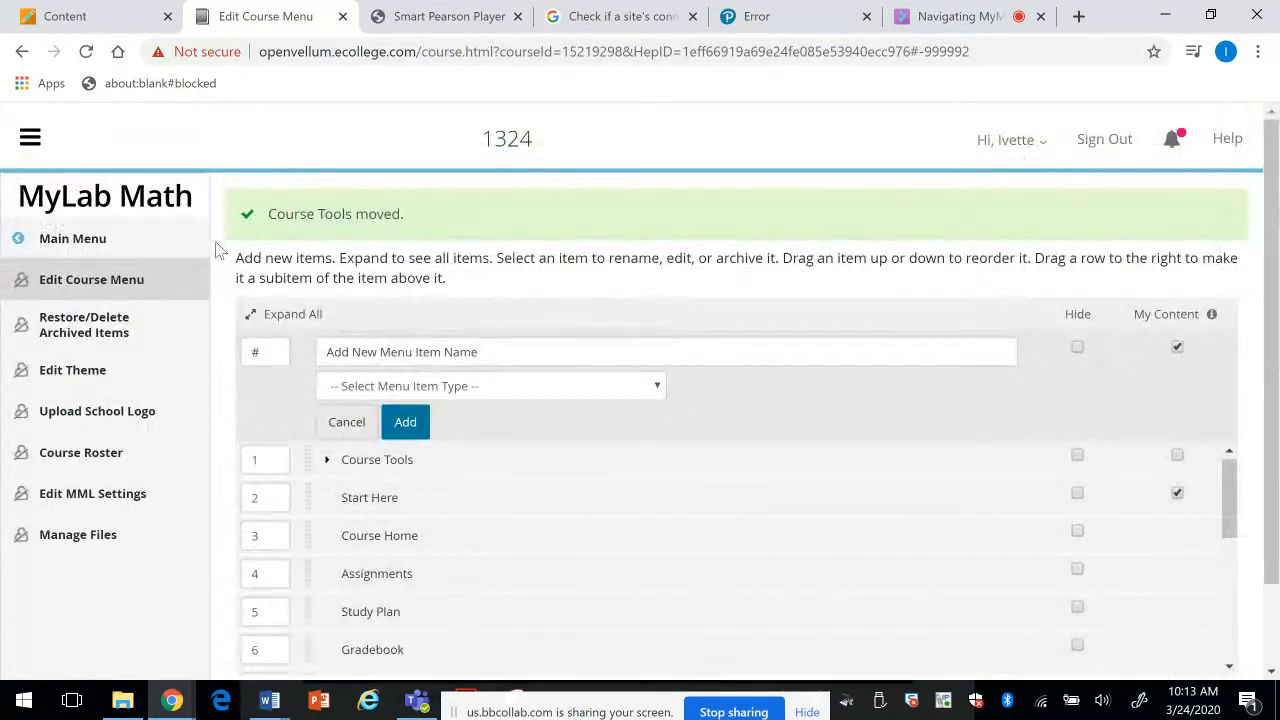
Step: Return to the main menu and open the Assignment Manager in Course Tools
click(86, 241)
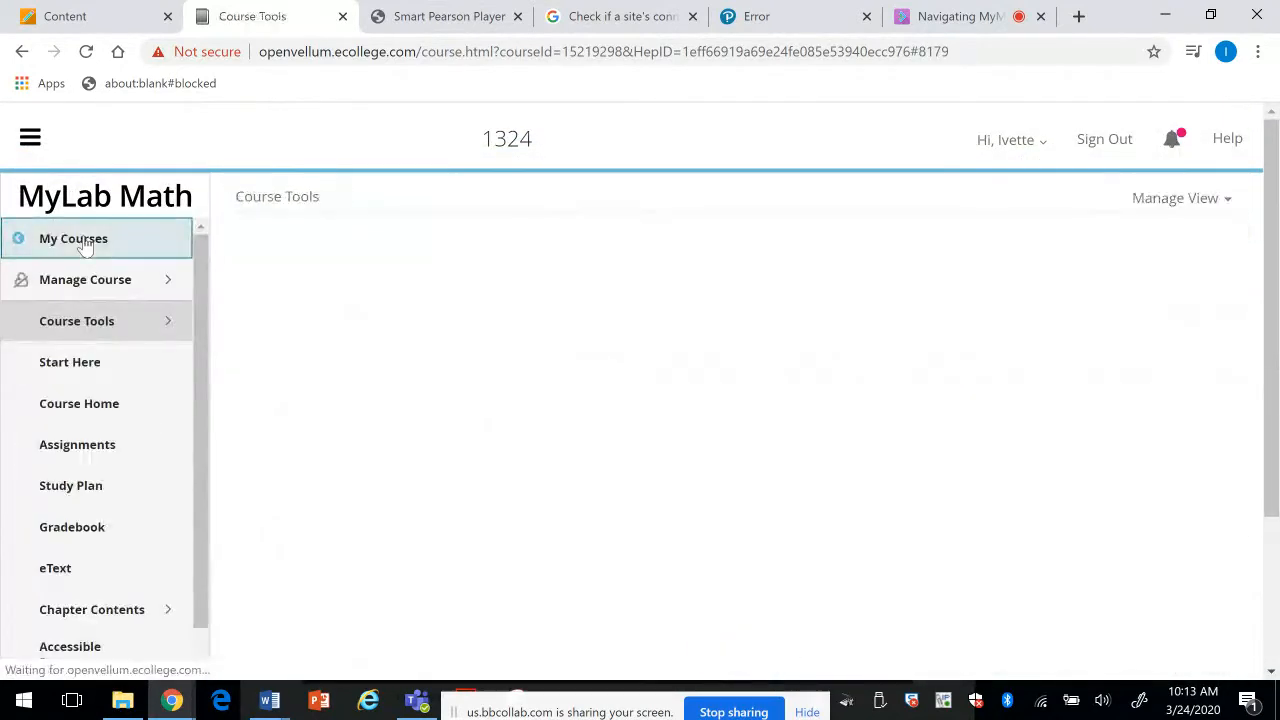
click(106, 322)
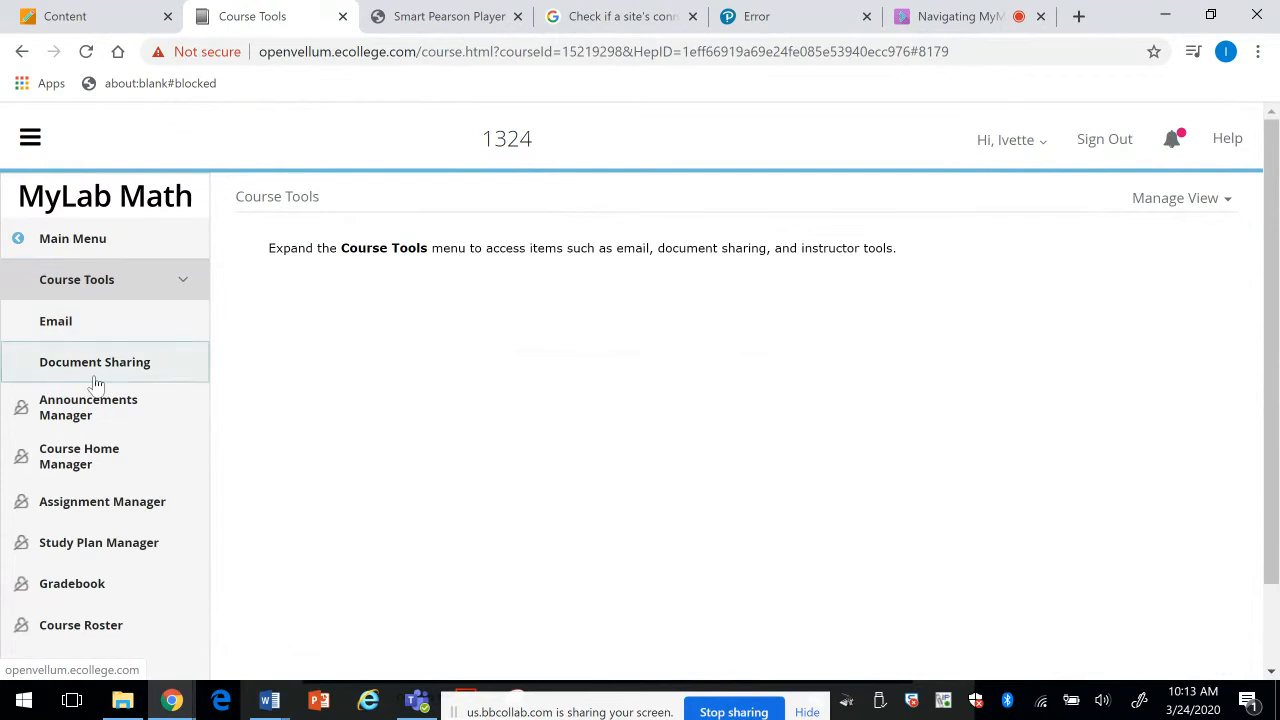
click(89, 514)
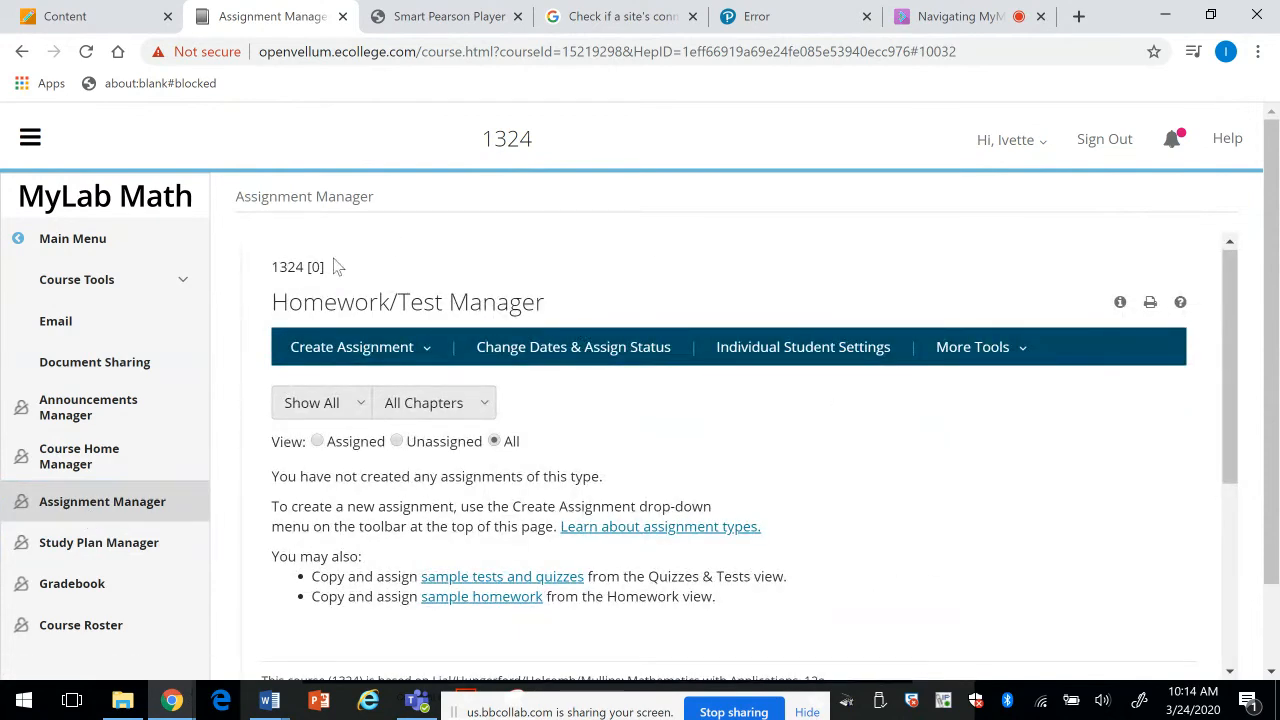
Step: Start a new homework assignment named "Section 1.1" and continue to selecting its media and questions
scroll(1270, 470, down, 1)
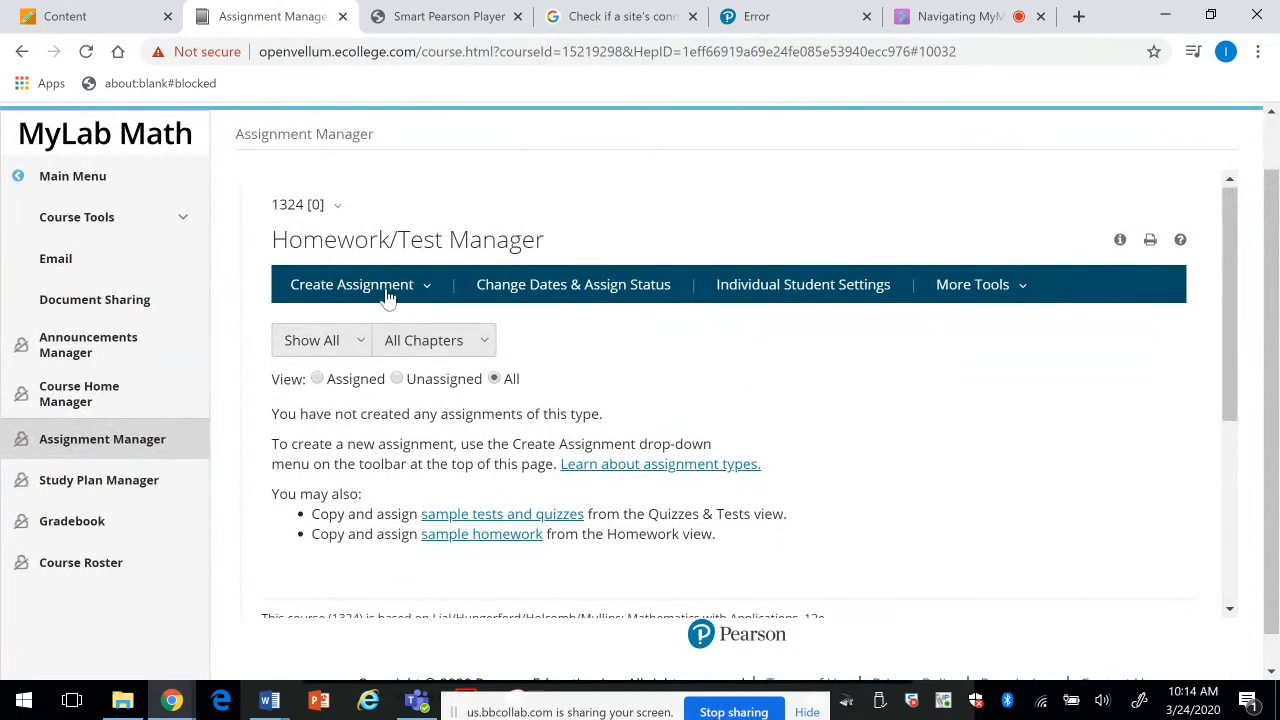
click(388, 293)
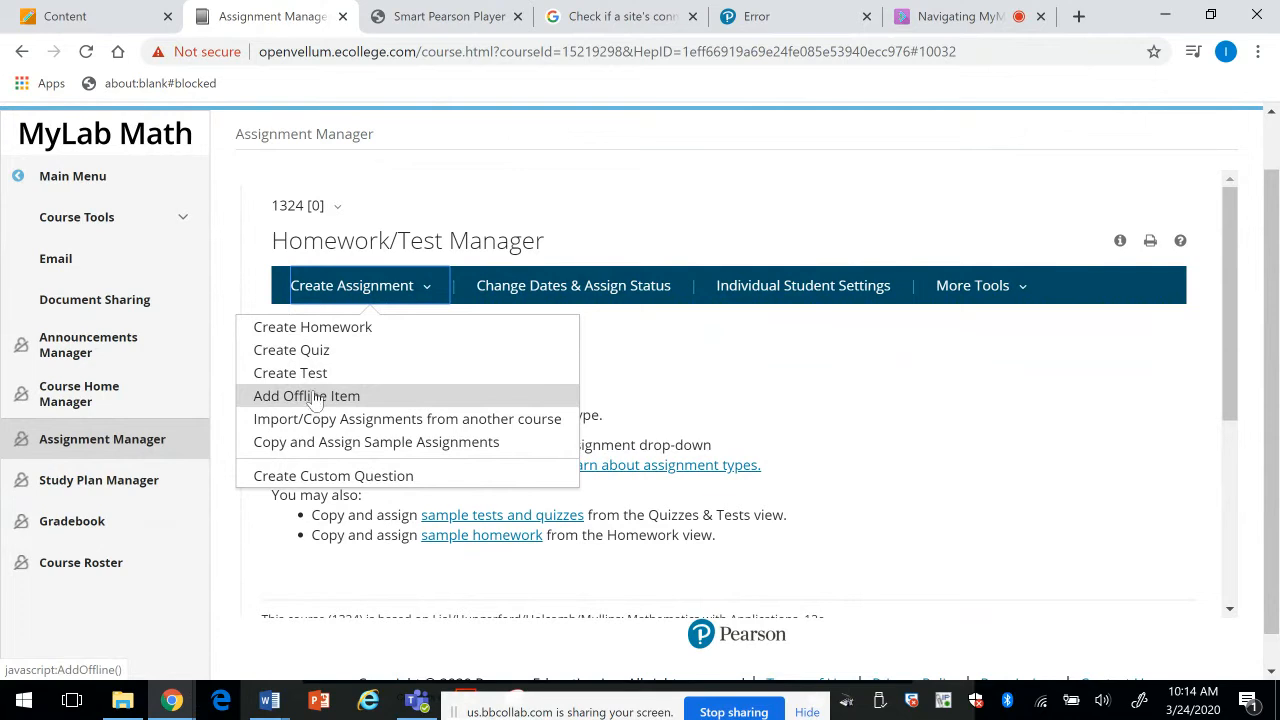
click(312, 331)
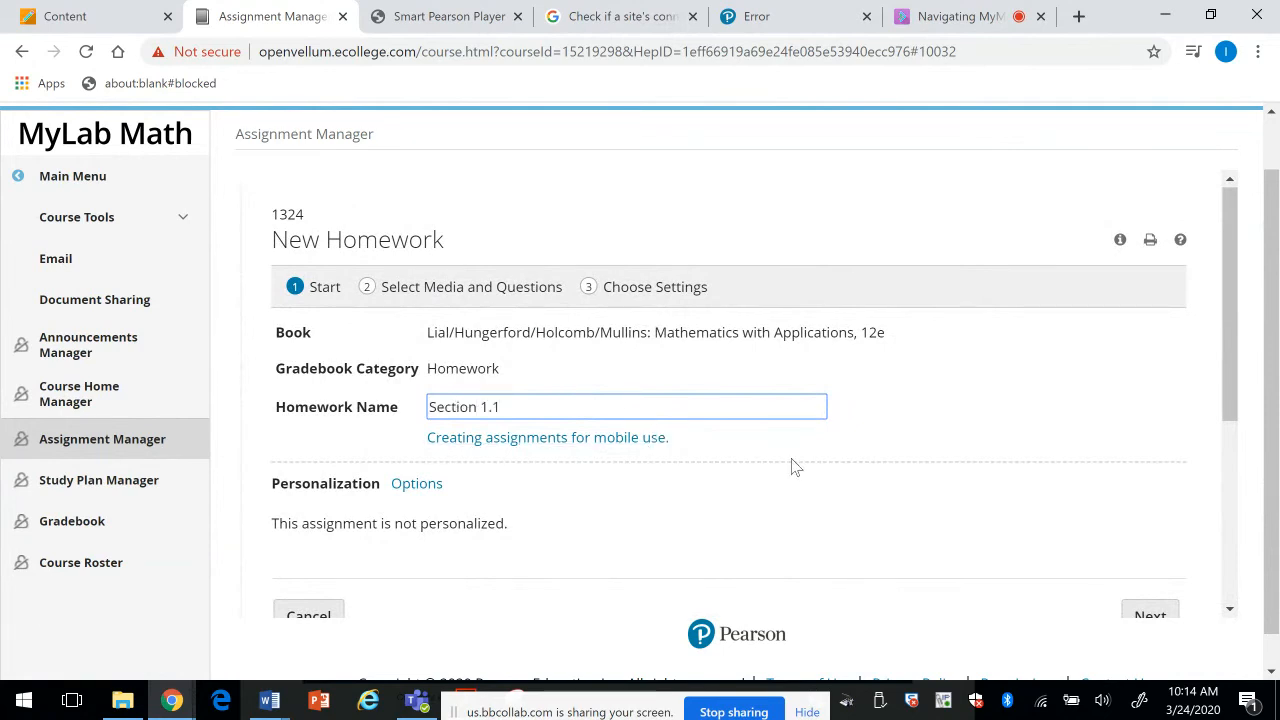
drag(1225, 402, 1228, 470)
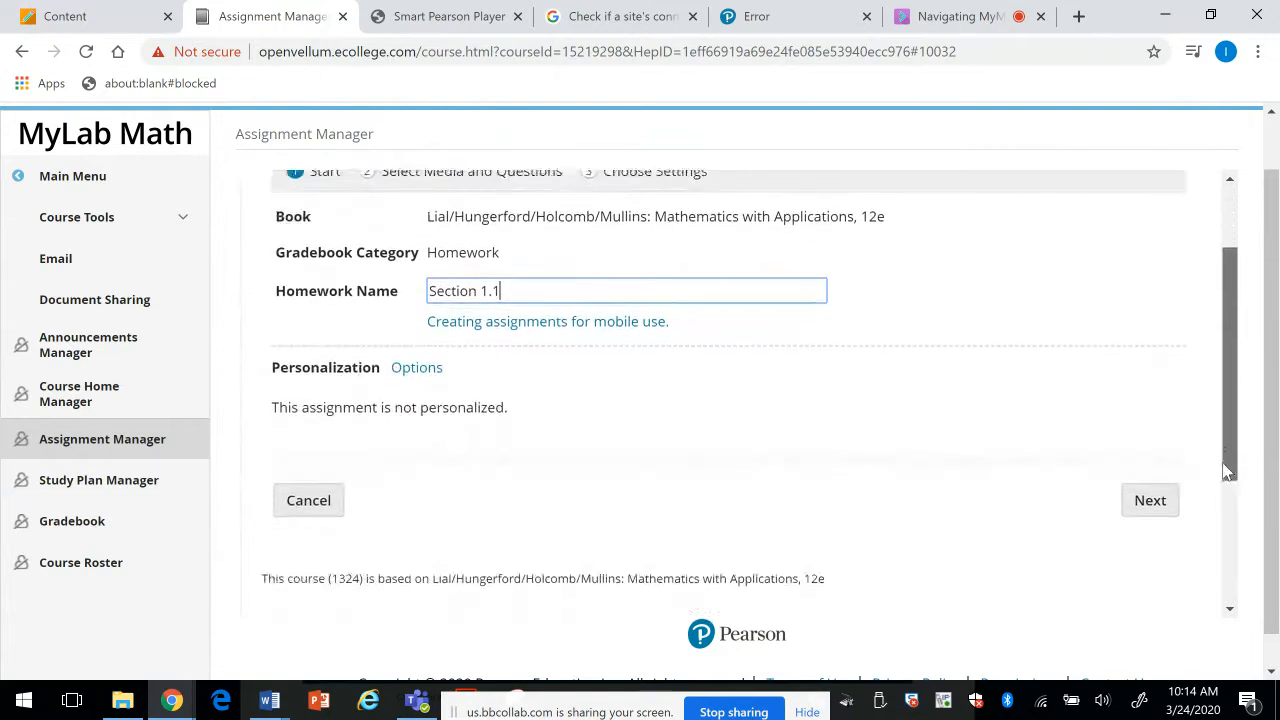
click(1150, 500)
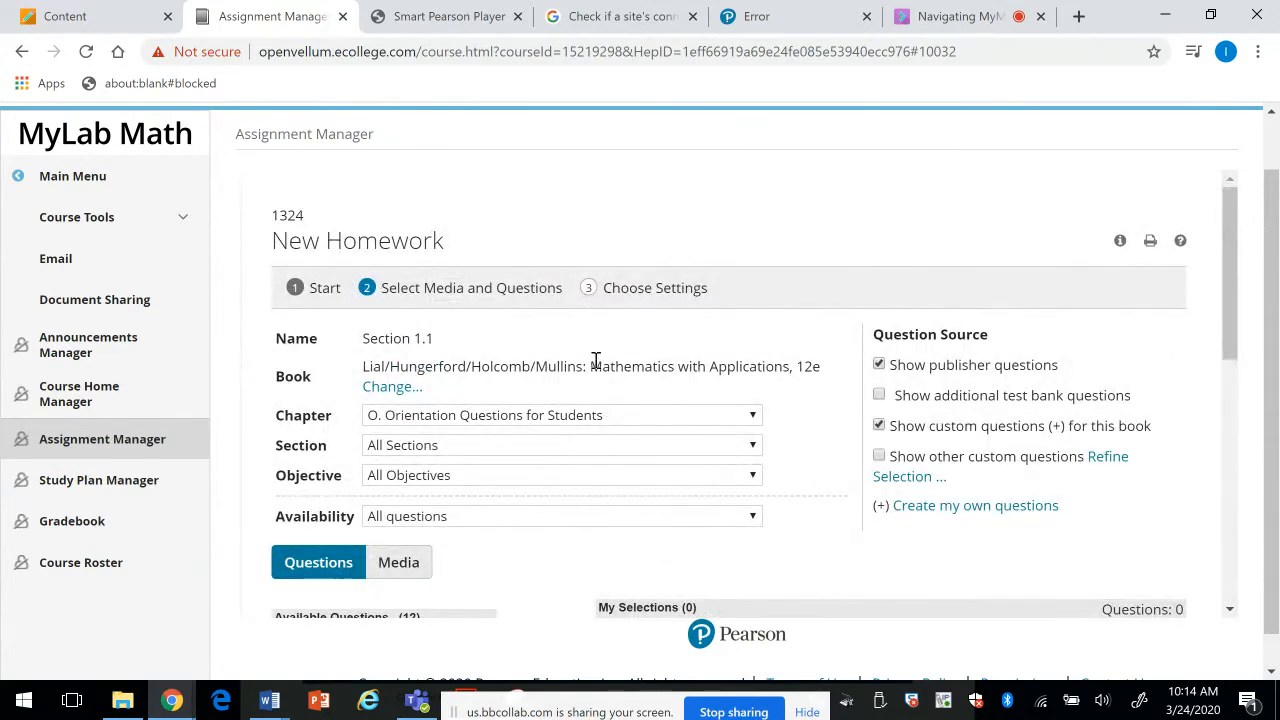
Step: Switch the homework's question source to the book Adams/Essex: Calculus: A Complete Course, Eighth Edition
click(378, 388)
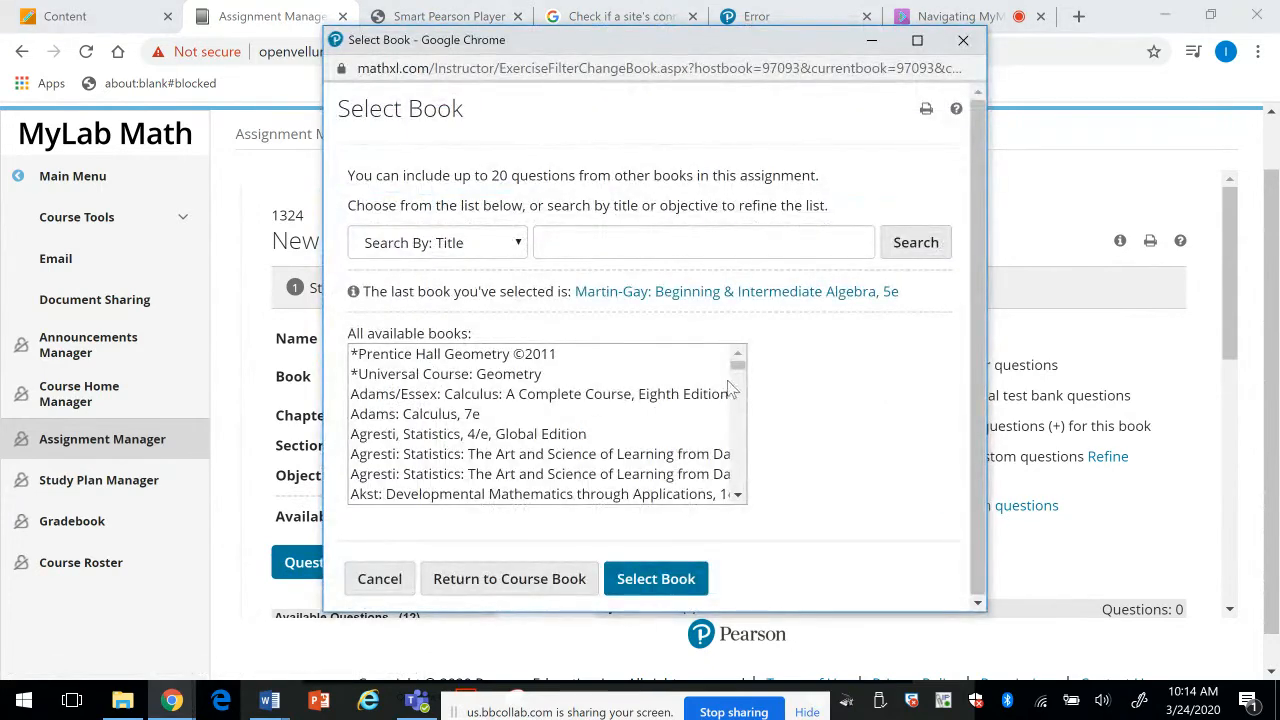
drag(738, 366, 736, 361)
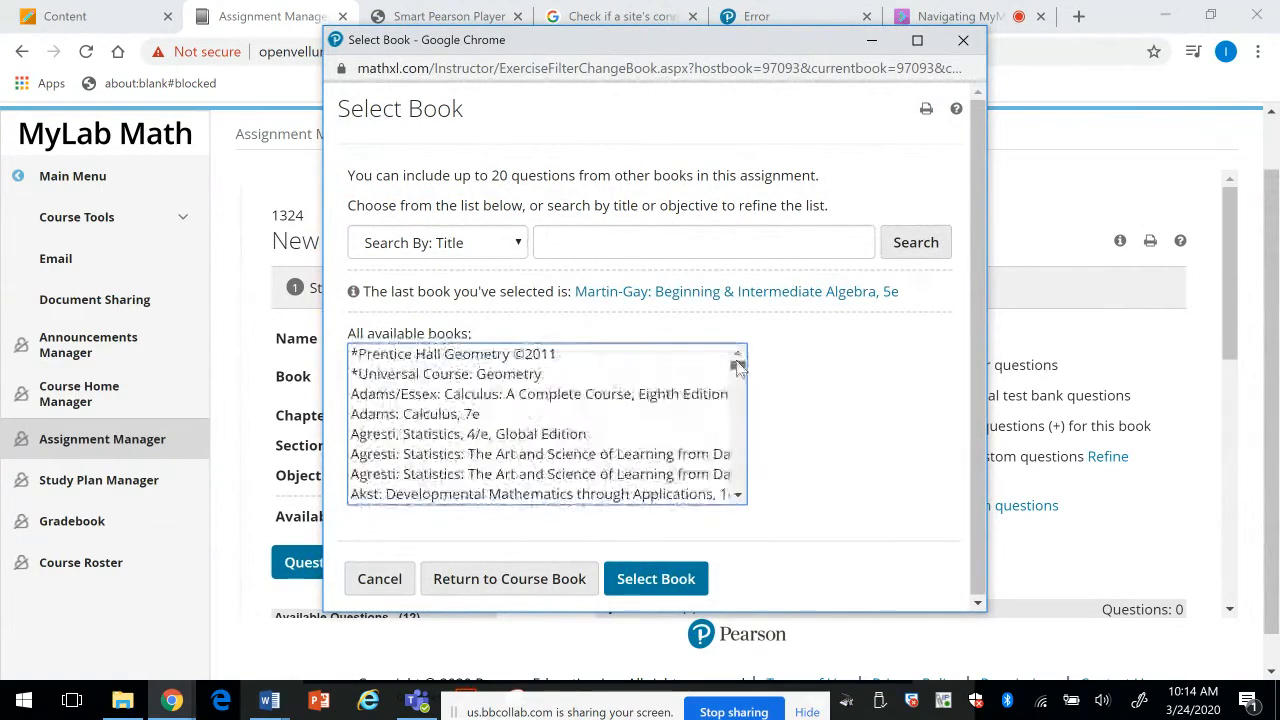
click(466, 396)
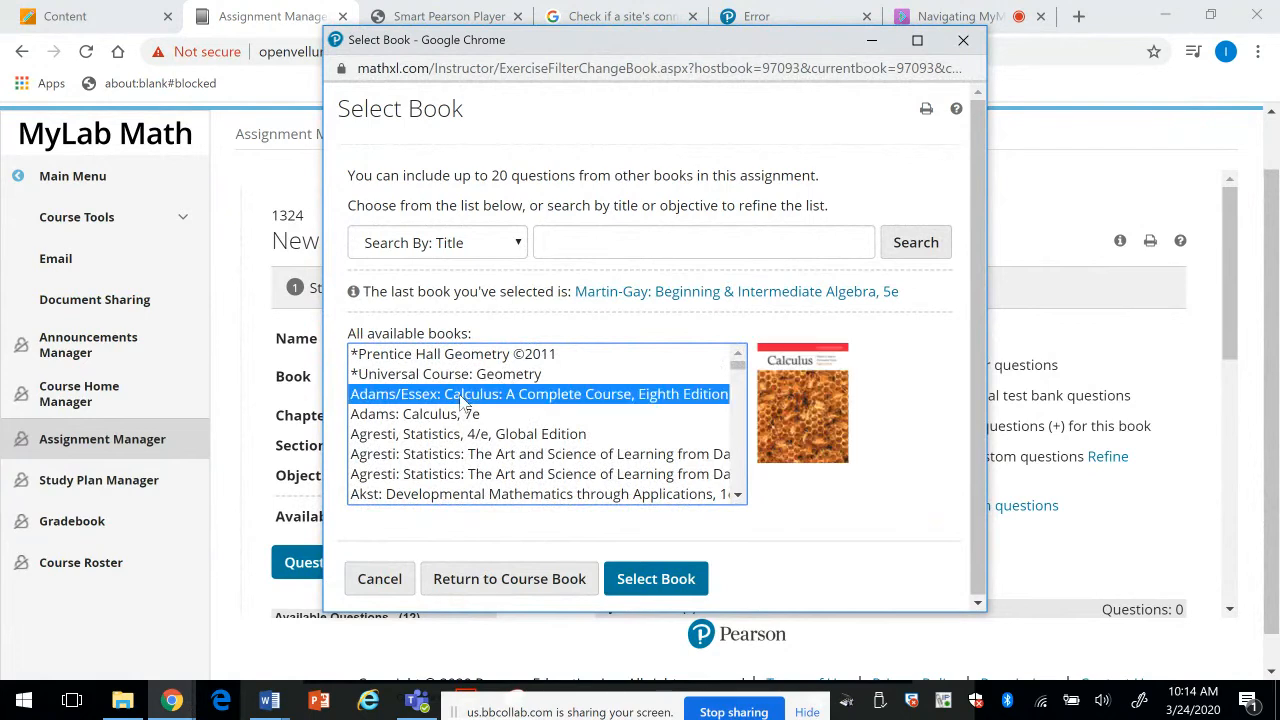
click(645, 579)
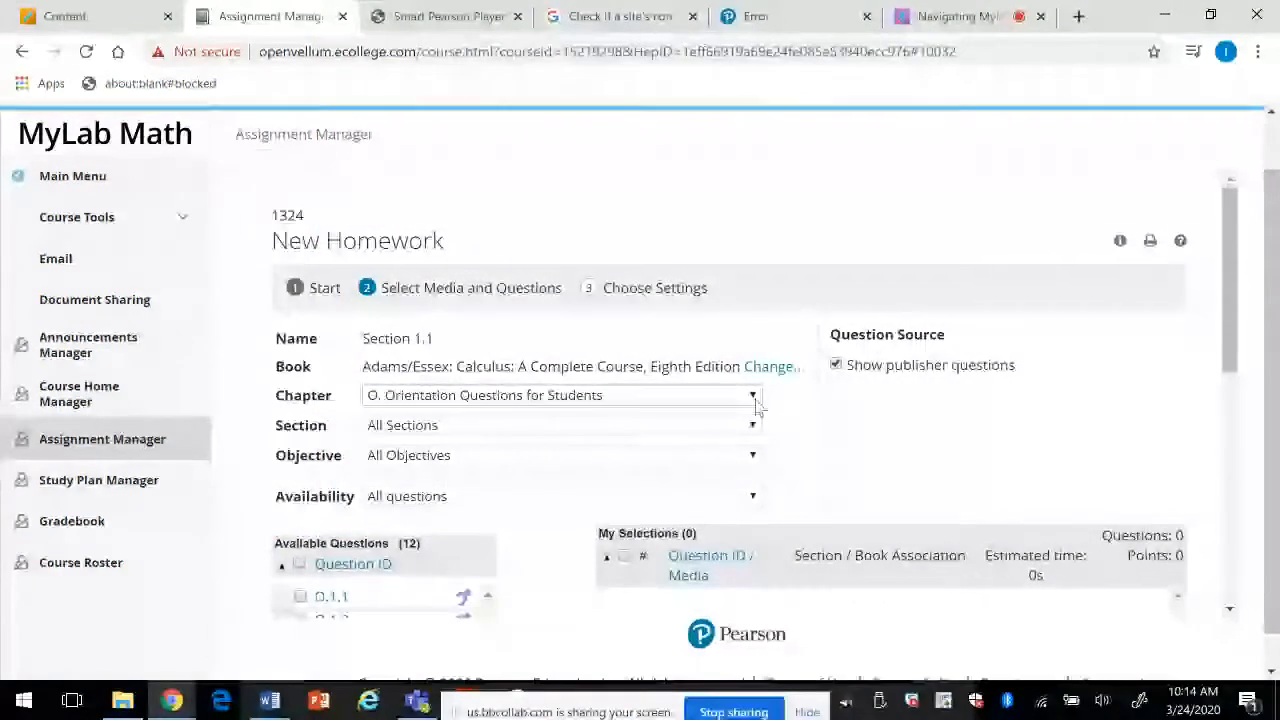
Step: List the available questions for chapter 5, Integration, of the Calculus book
click(751, 426)
click(748, 400)
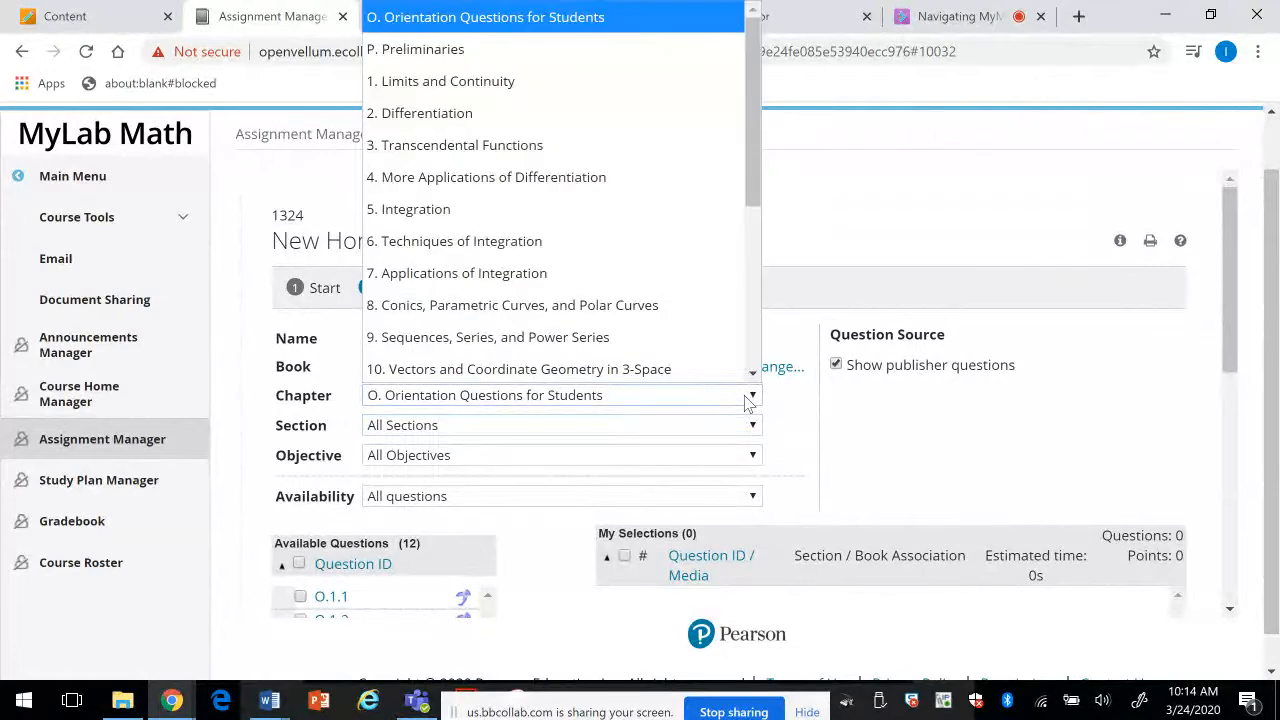
click(415, 212)
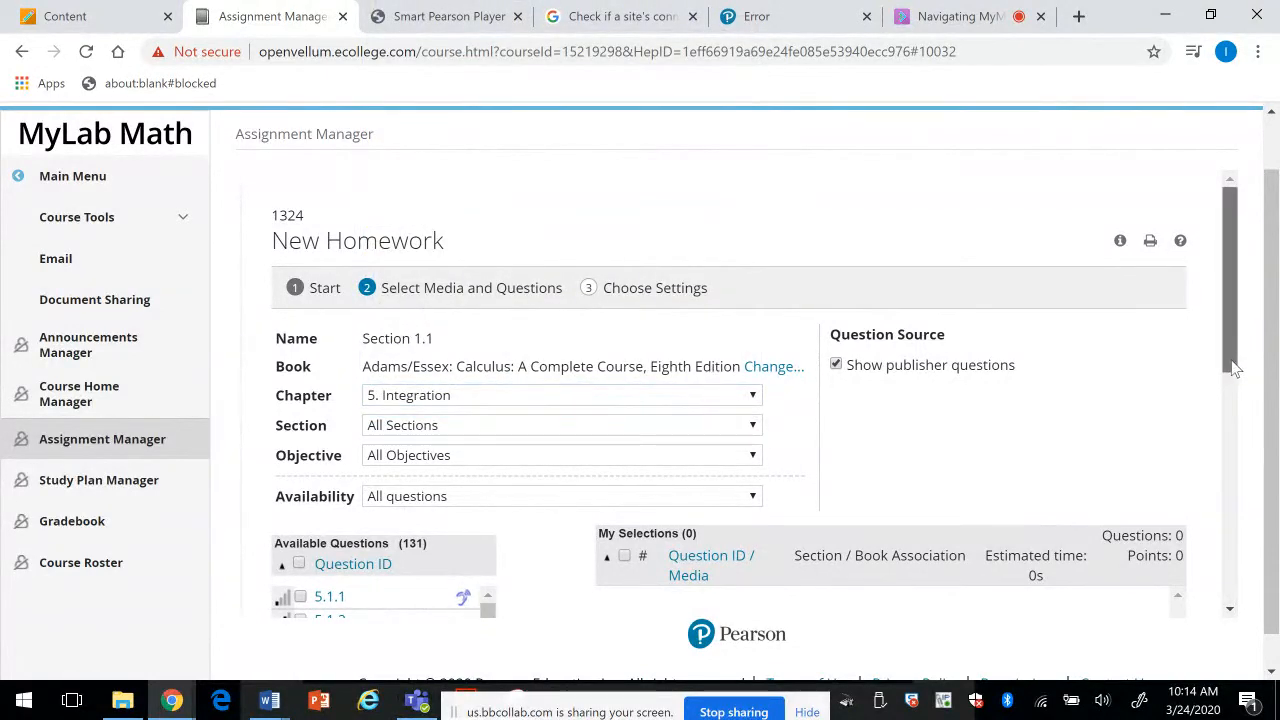
drag(1232, 365, 1234, 460)
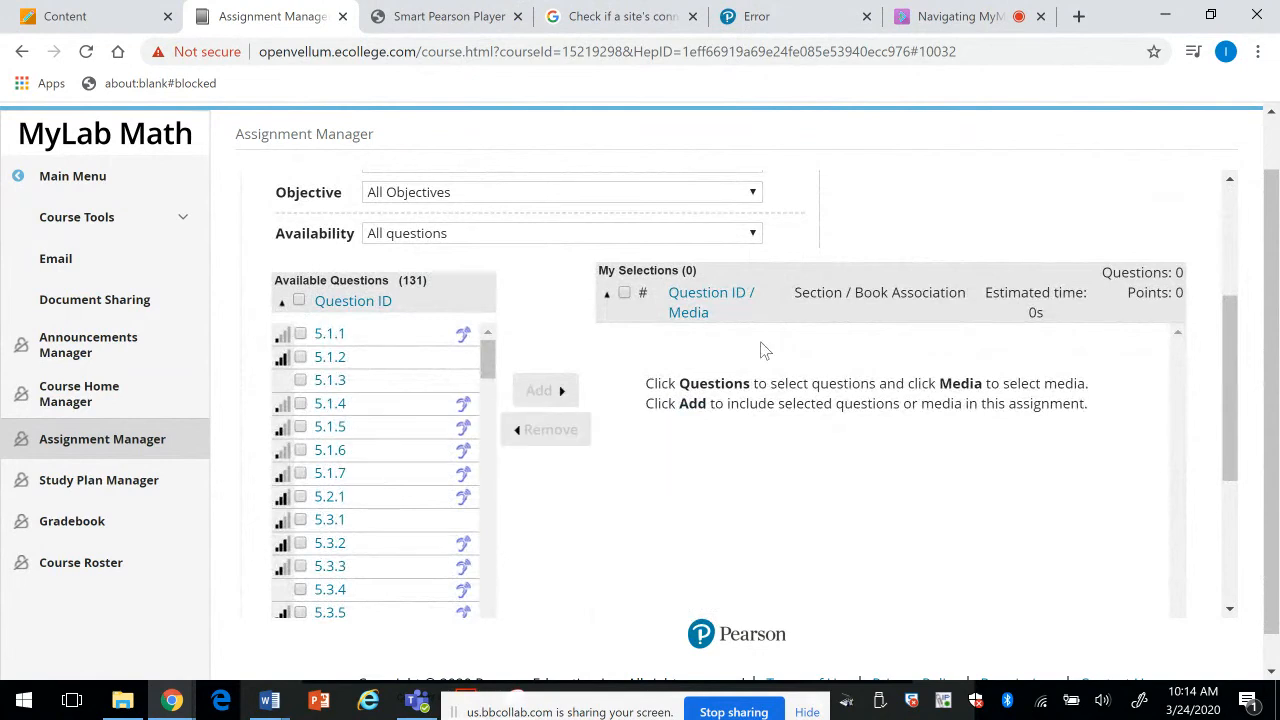
scroll(1230, 392, up, 2)
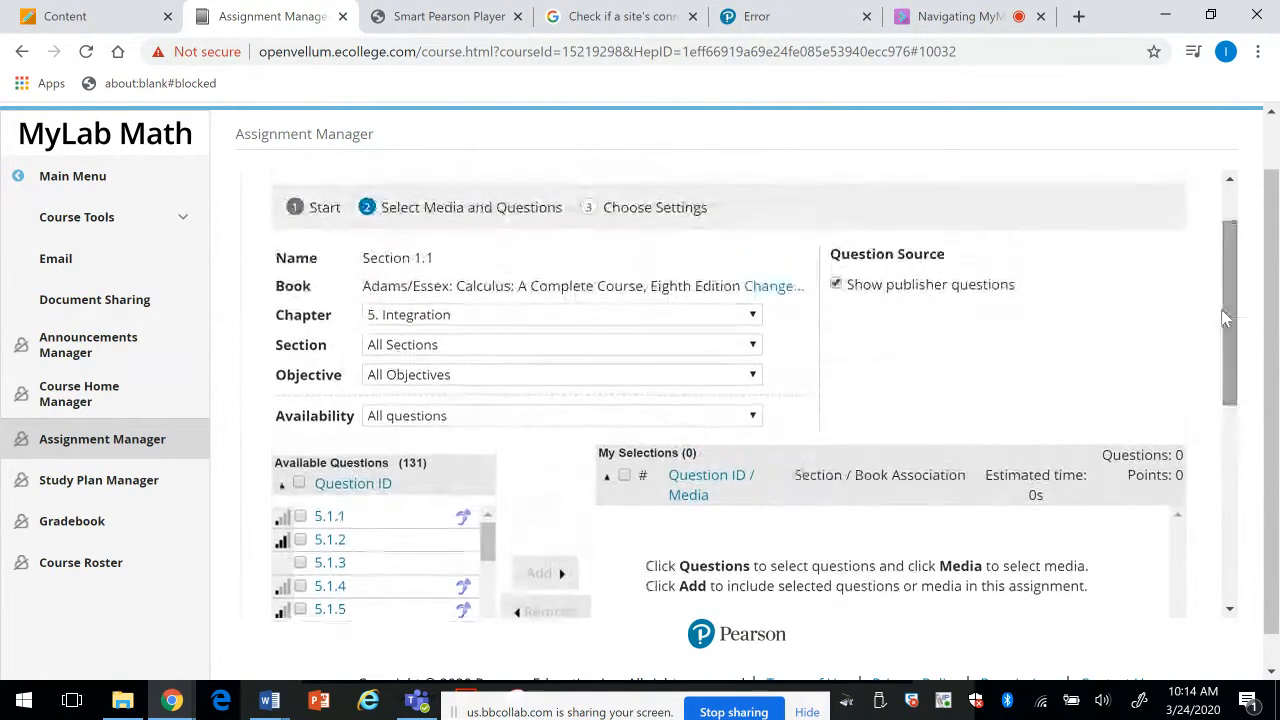
Step: Return the homework's question source to the course book
click(776, 287)
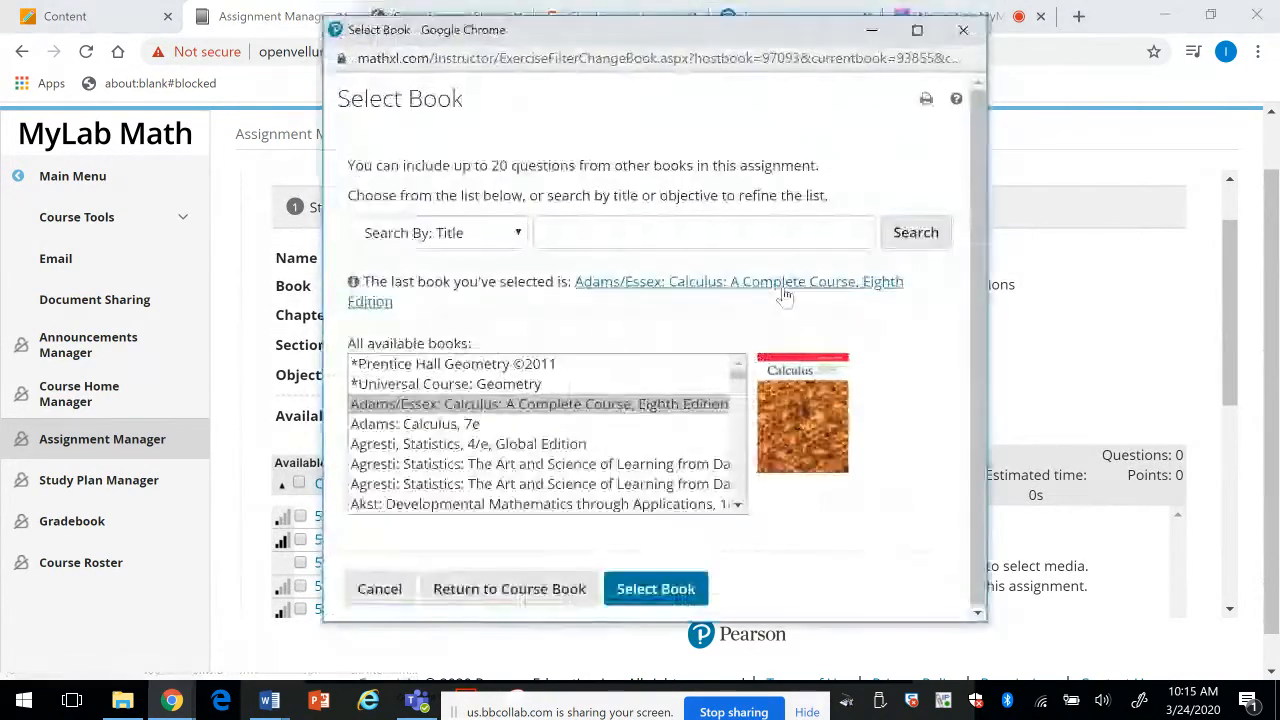
click(534, 590)
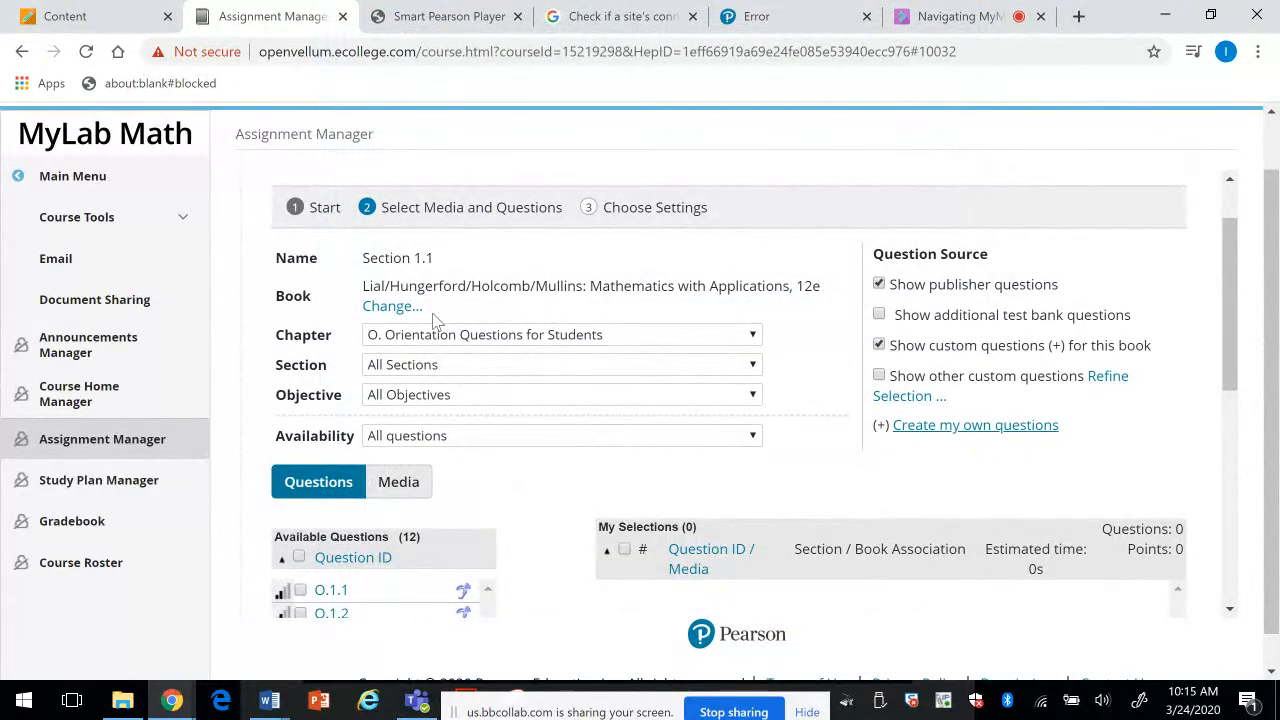
Step: Filter the questions to chapter 1, Algebra and Equations, and Section 1.1: The Real Numbers, keeping All Objectives
click(744, 342)
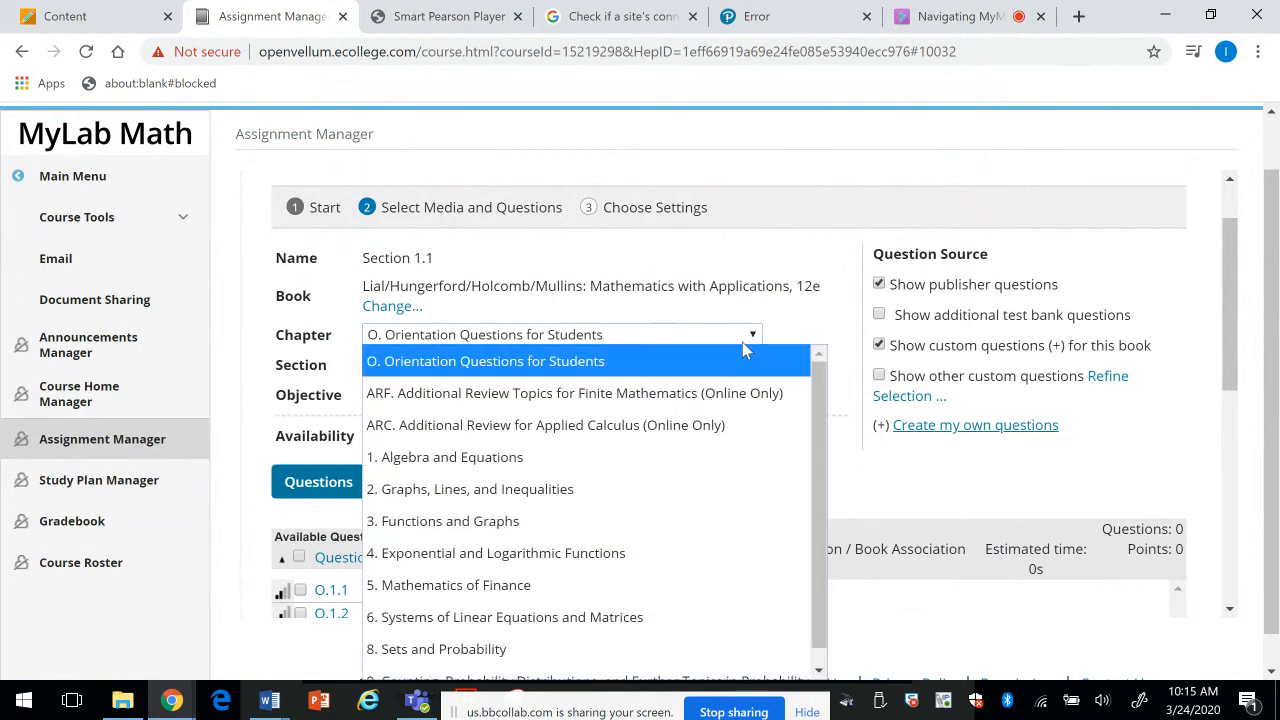
click(465, 455)
click(441, 374)
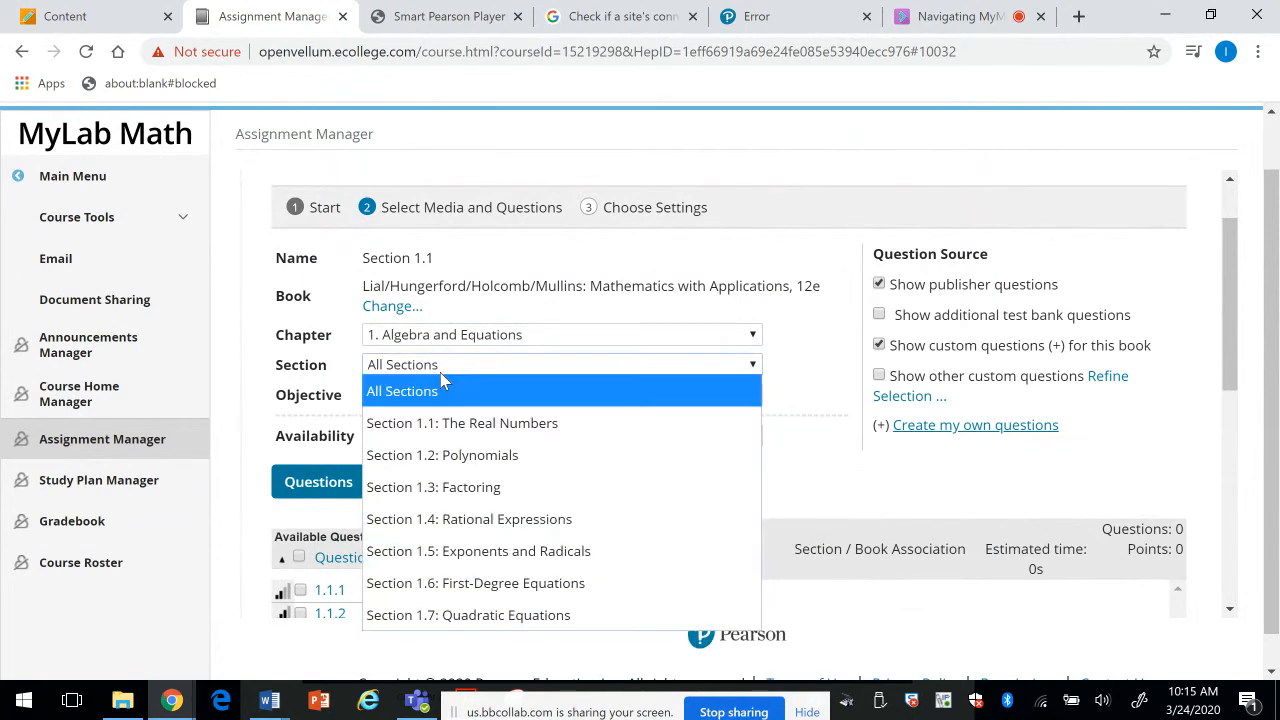
click(444, 423)
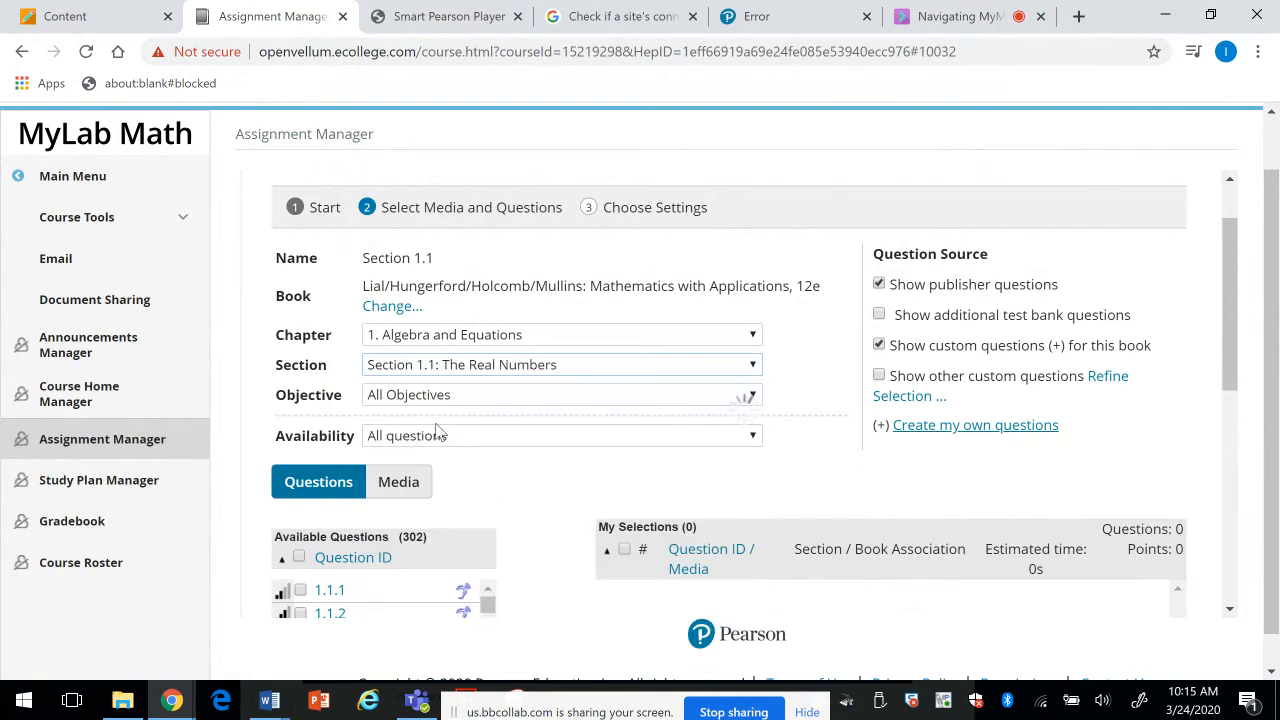
drag(1234, 260, 1230, 305)
click(752, 286)
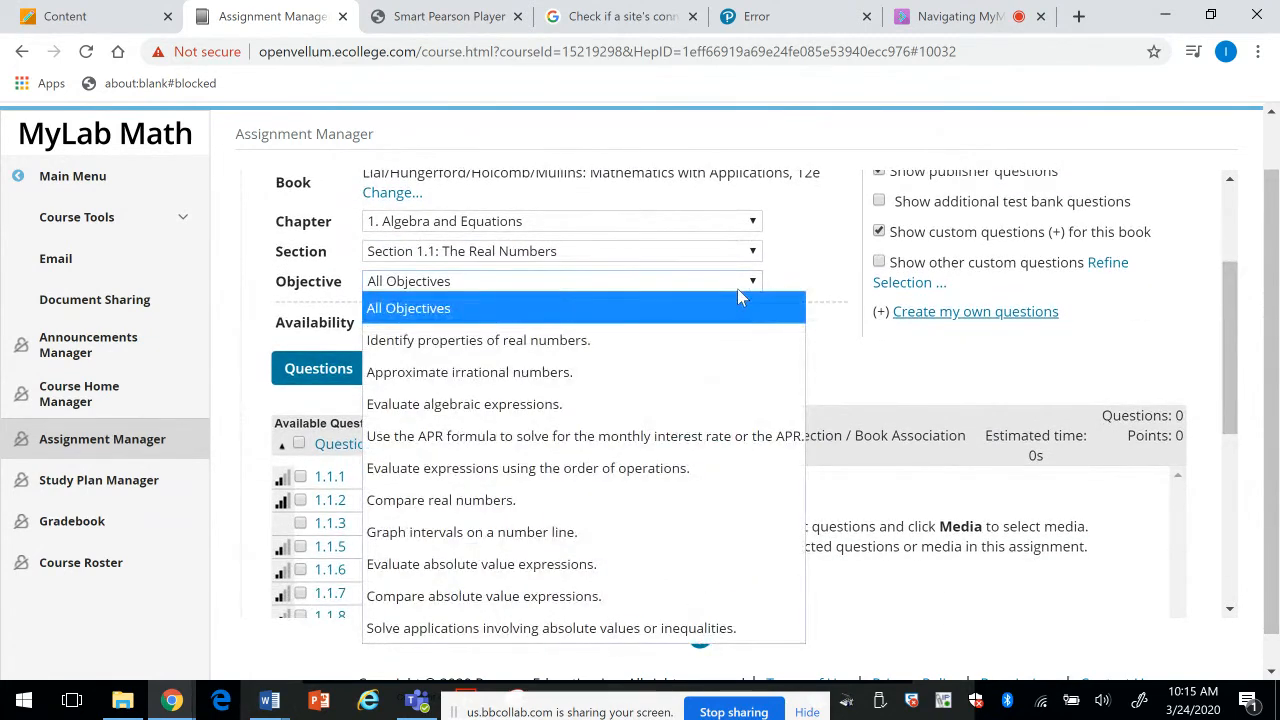
click(897, 401)
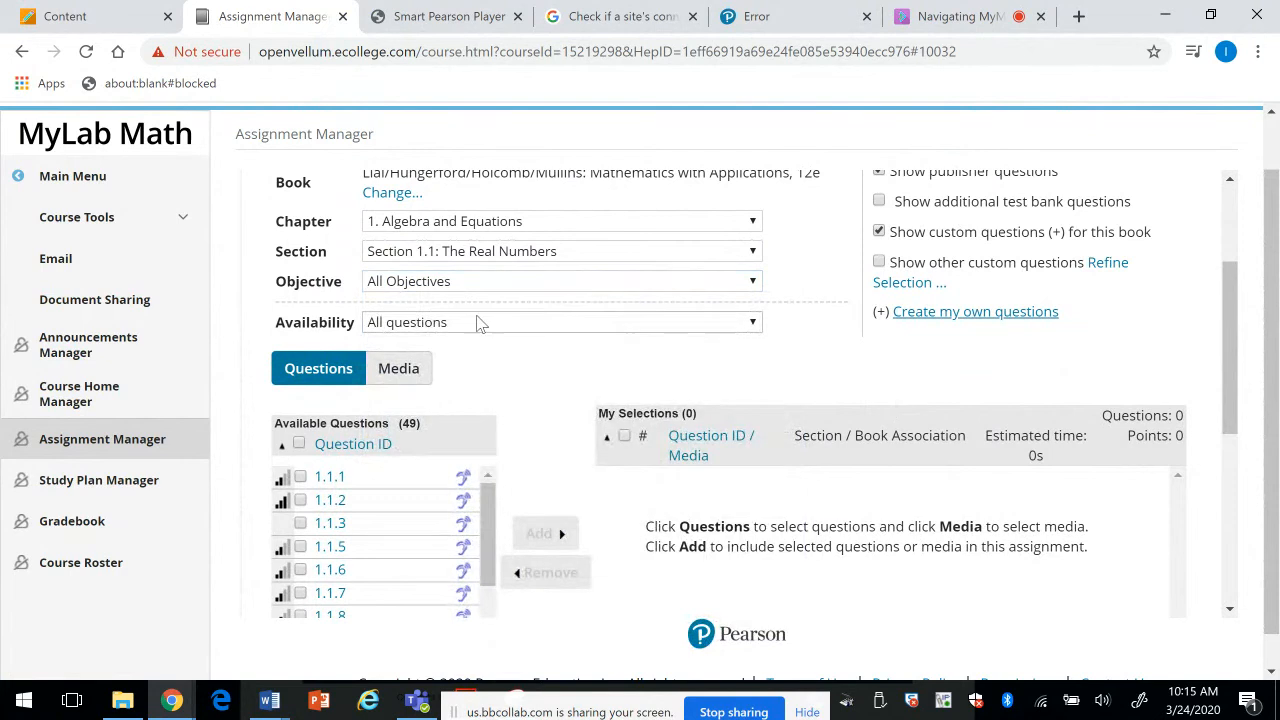
Step: Add the textbook media item "1.1 The Real Numbers" to the homework selections
drag(1234, 388, 1234, 441)
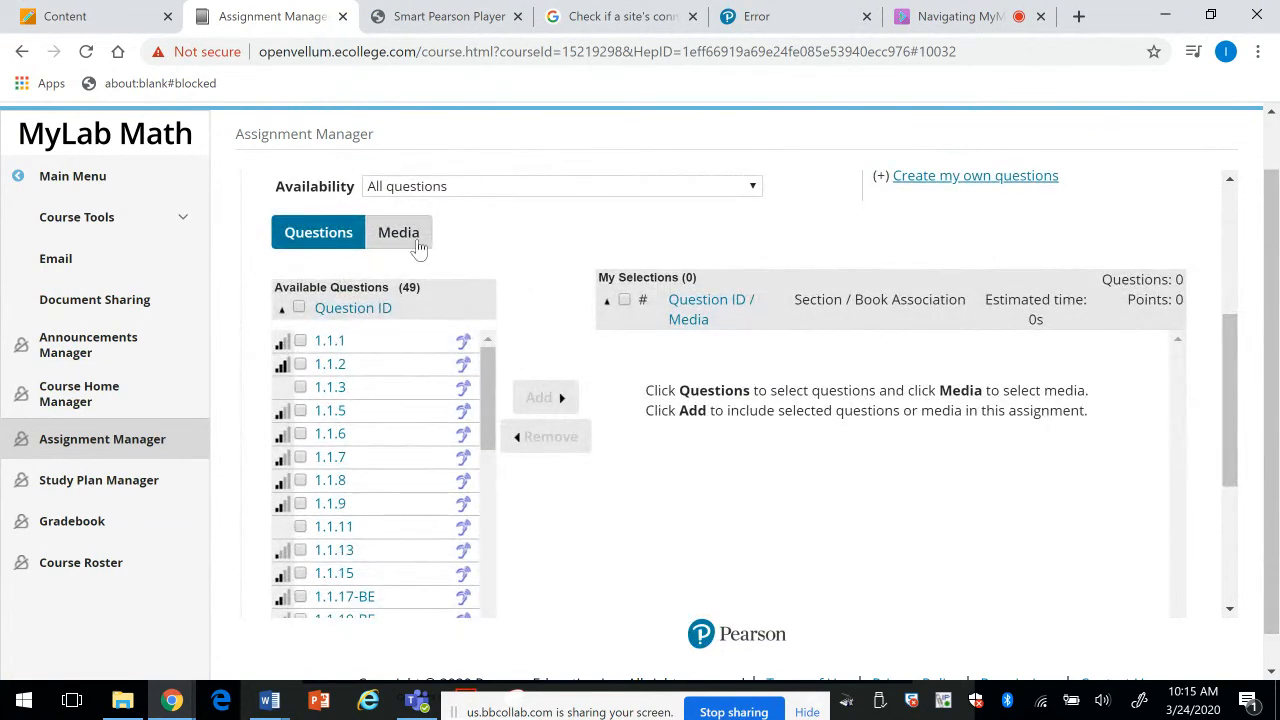
click(403, 240)
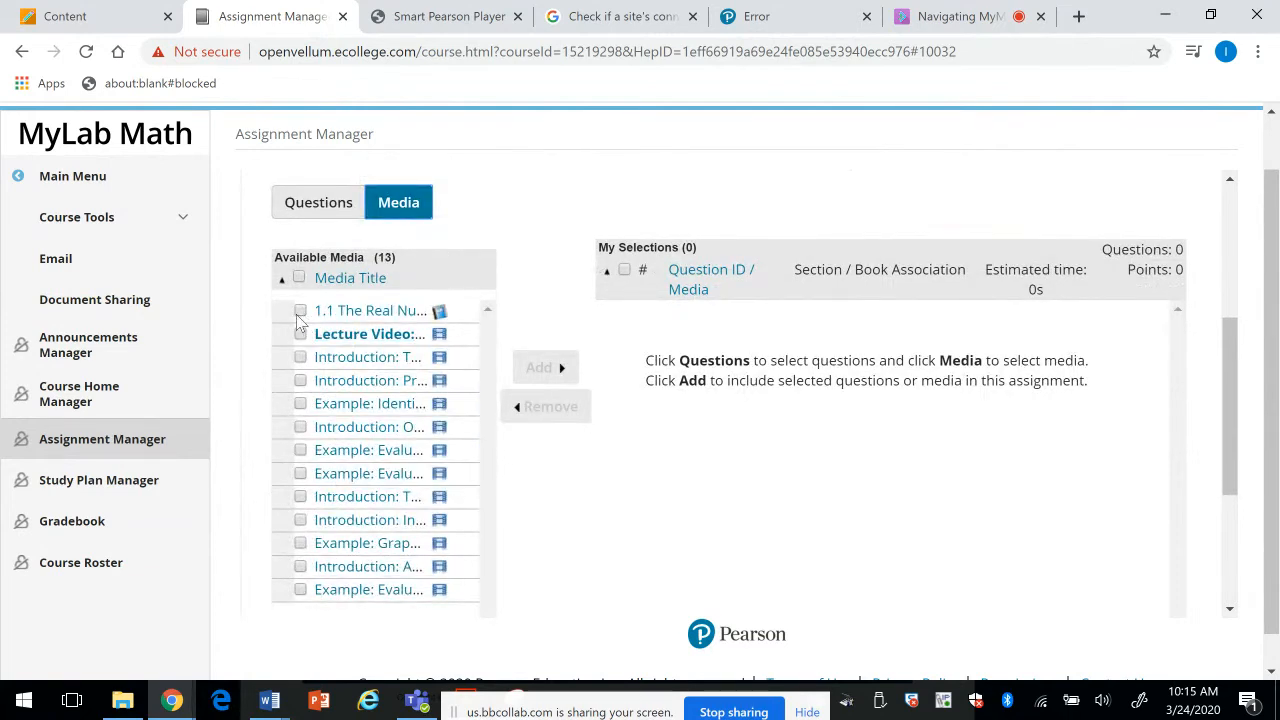
click(558, 368)
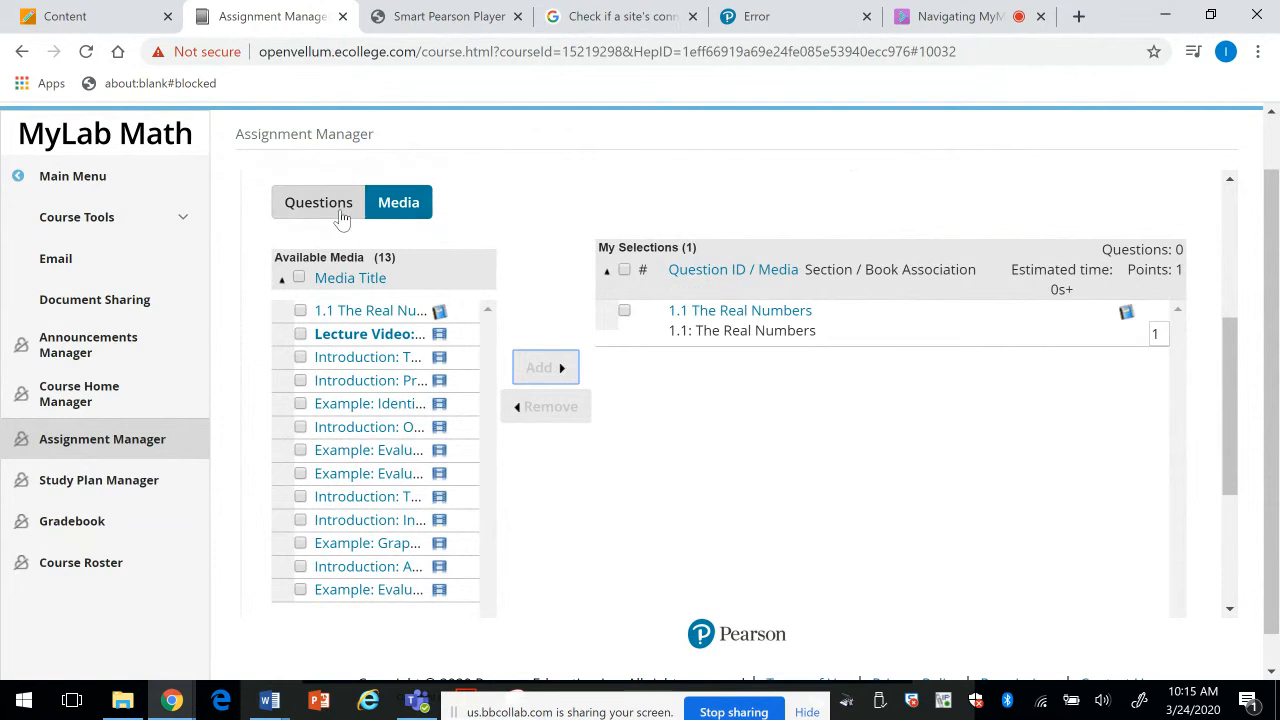
Step: Select questions 1.1.1, 1.1.2 and 1.1.3 from the available questions and view their quick previews
click(343, 207)
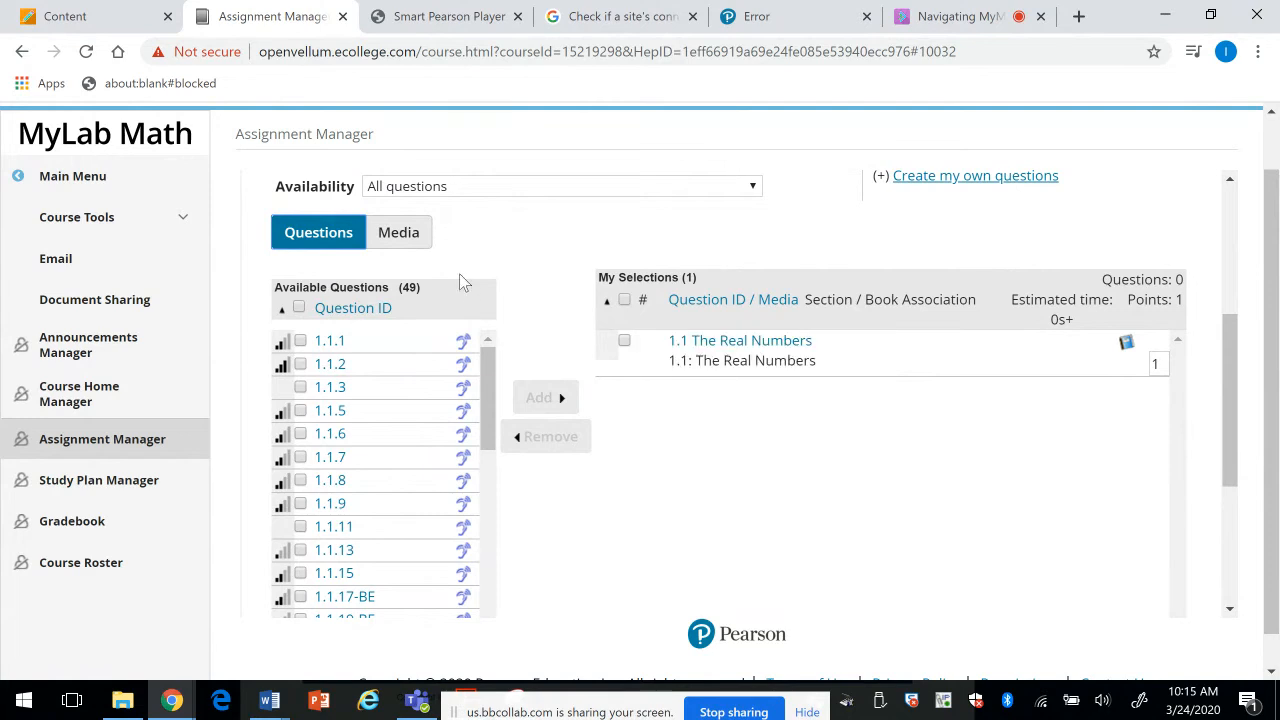
click(300, 342)
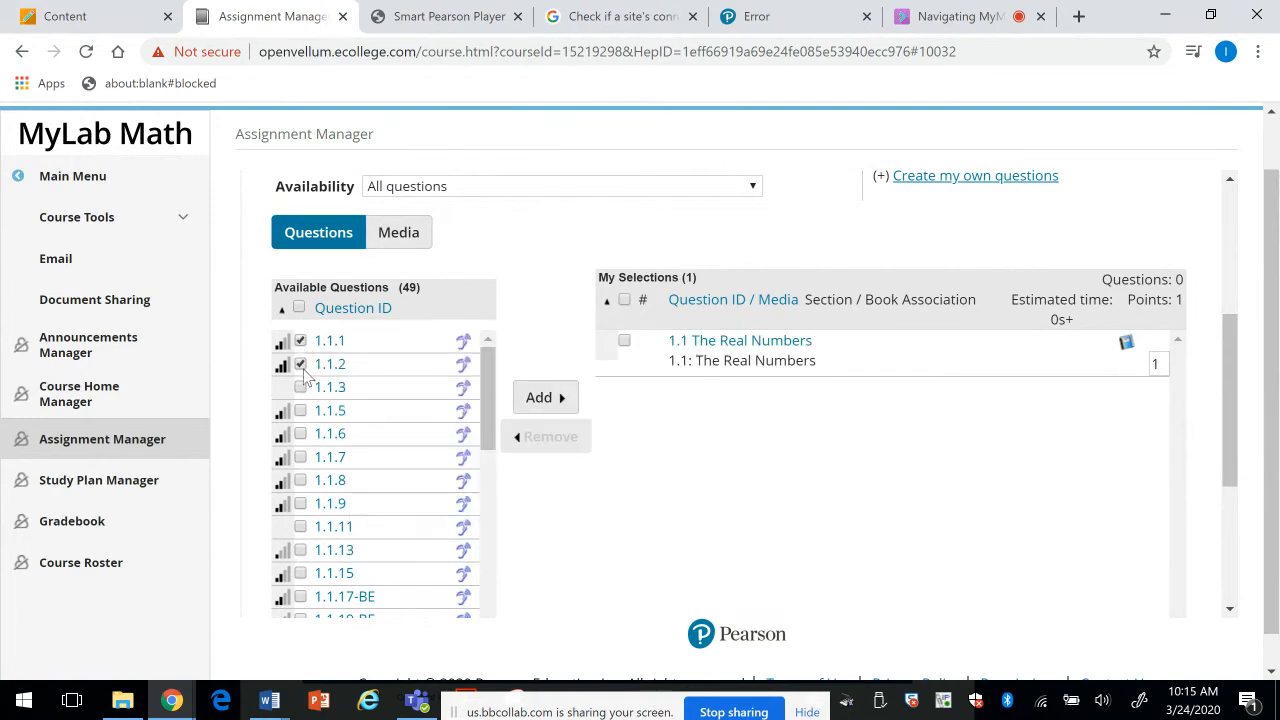
mouse_move(288, 366)
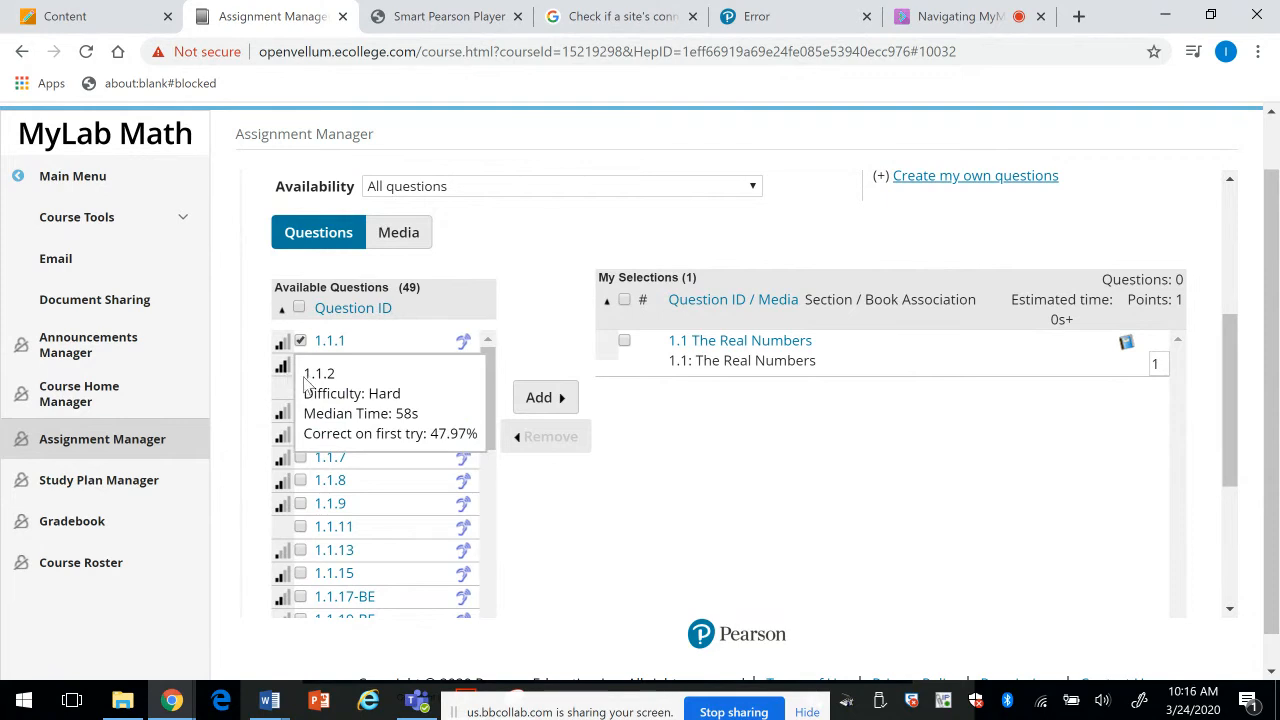
click(301, 387)
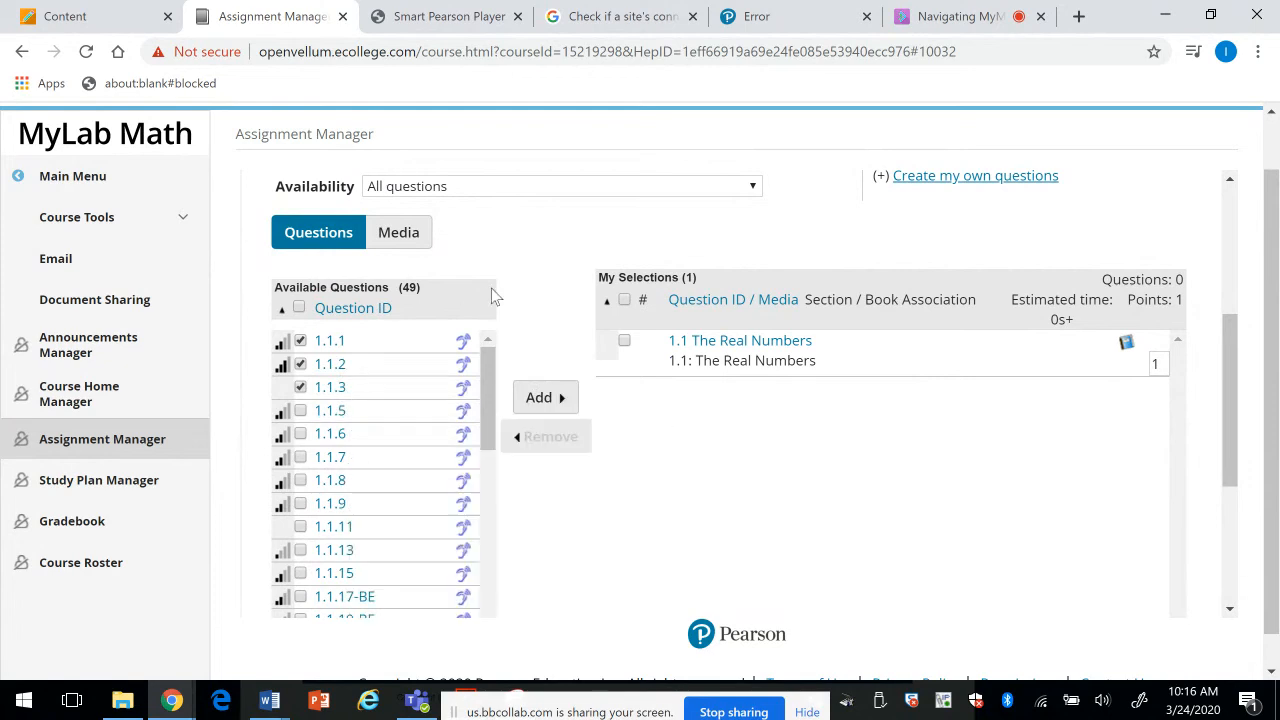
mouse_move(328, 348)
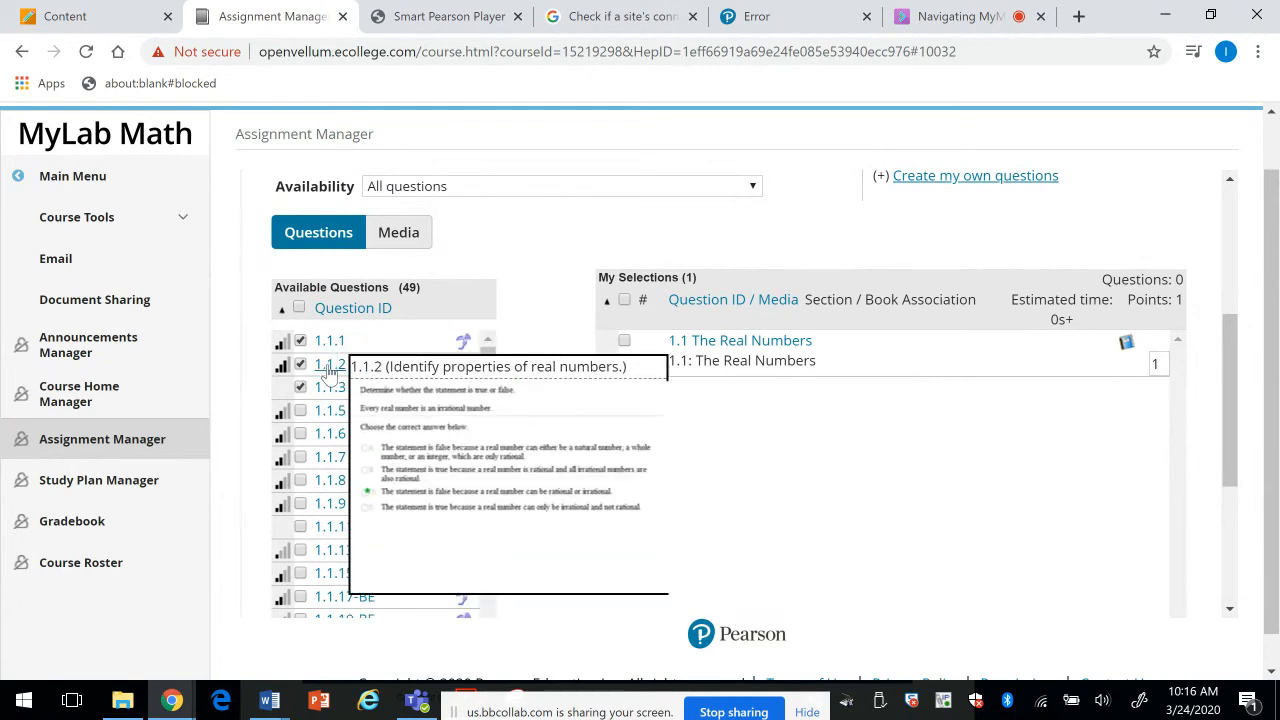
mouse_move(326, 395)
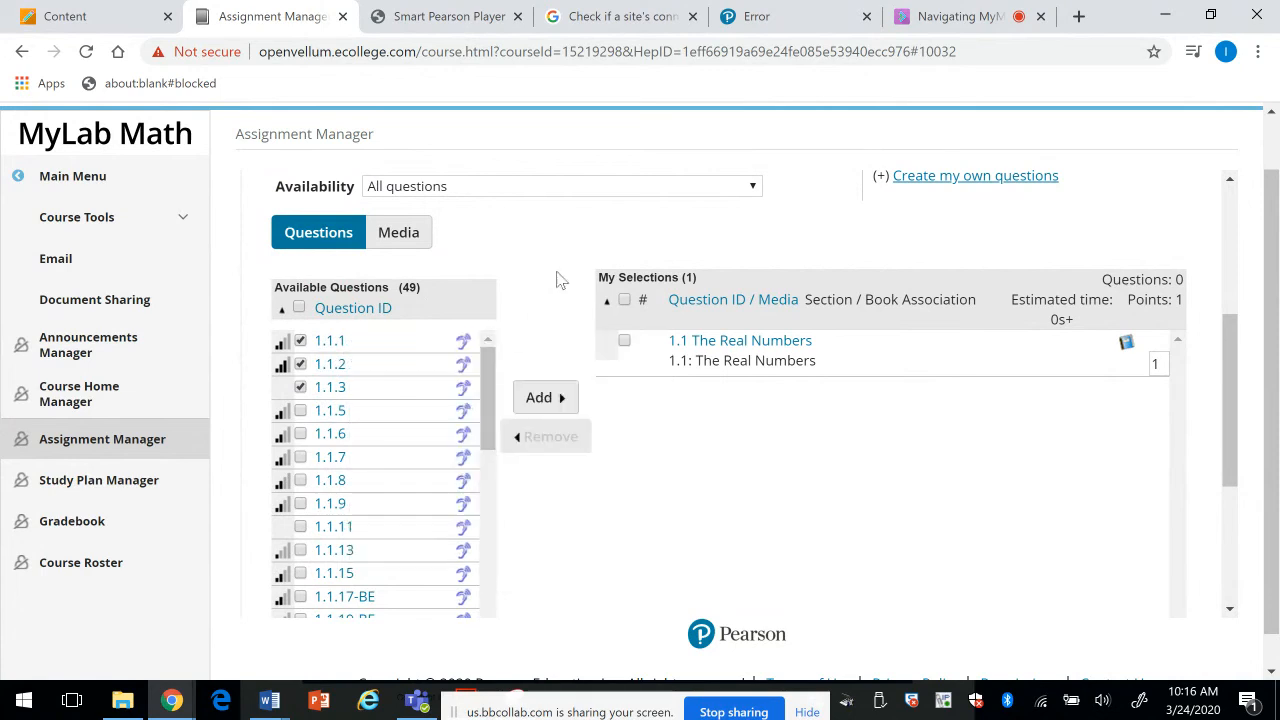
Step: Preview question 1.1.1 with its Question Help options, add it to the homework and close the preview
click(327, 348)
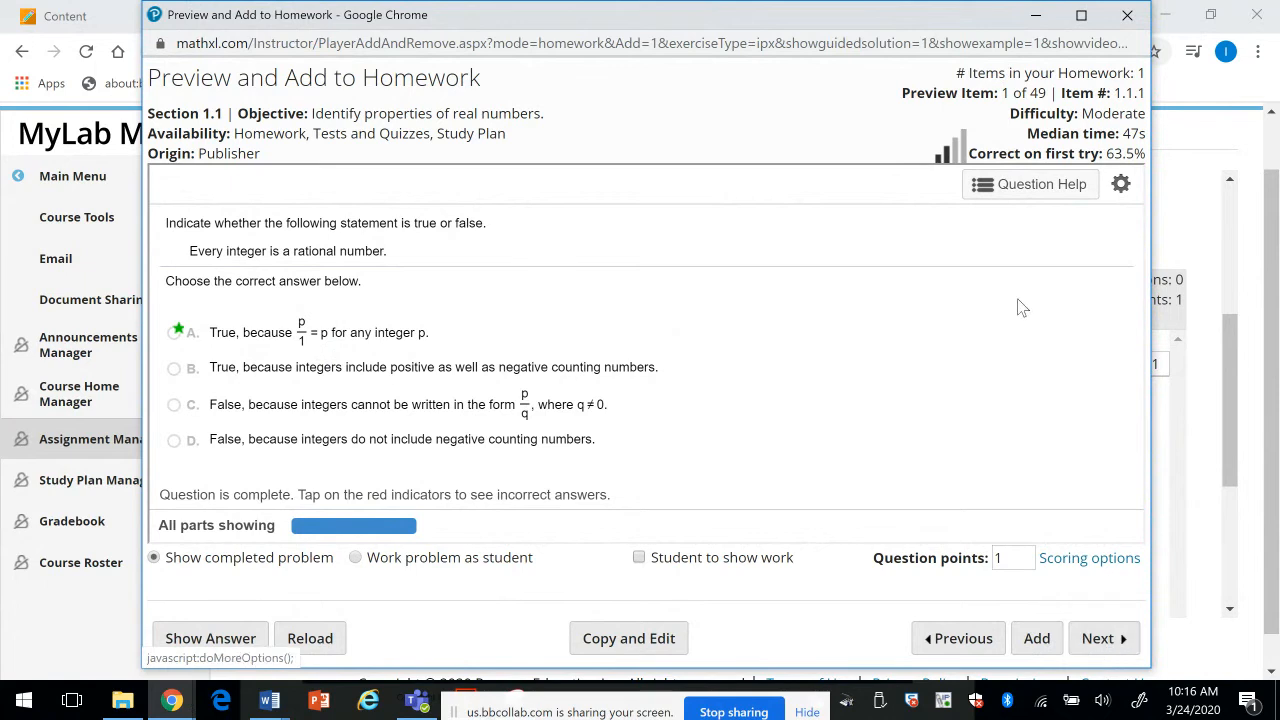
click(988, 188)
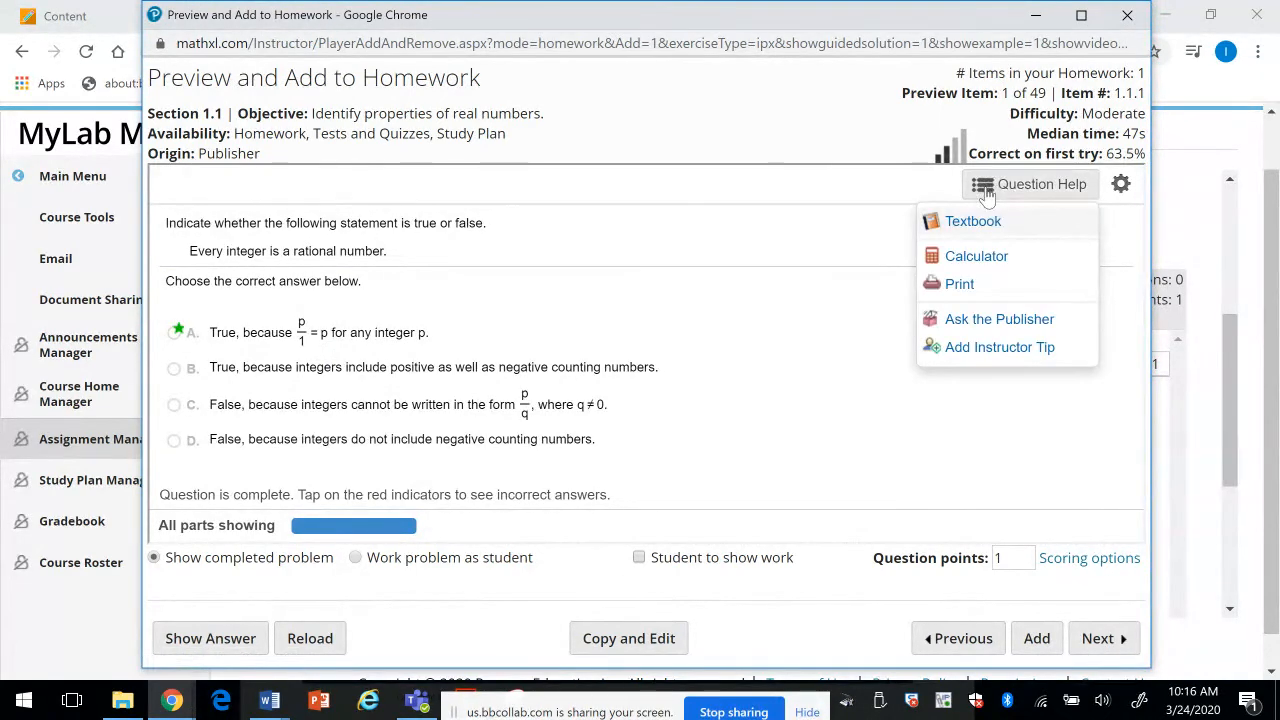
click(990, 441)
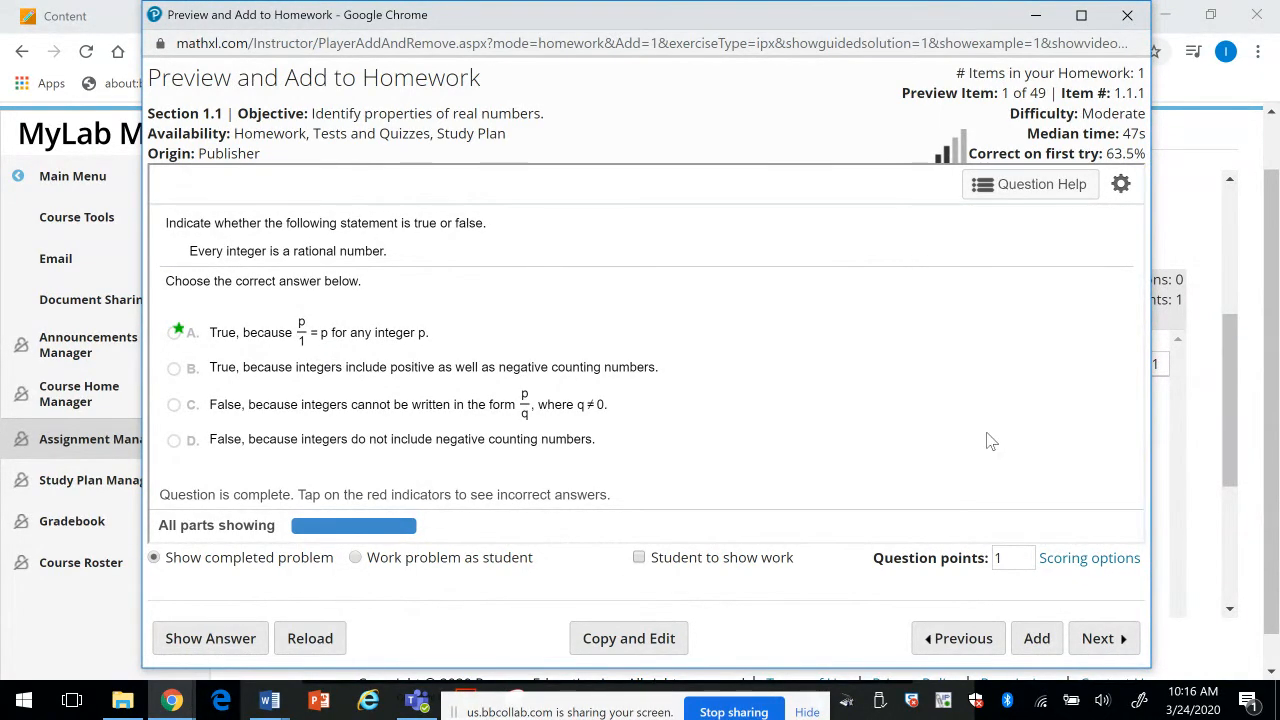
click(1036, 638)
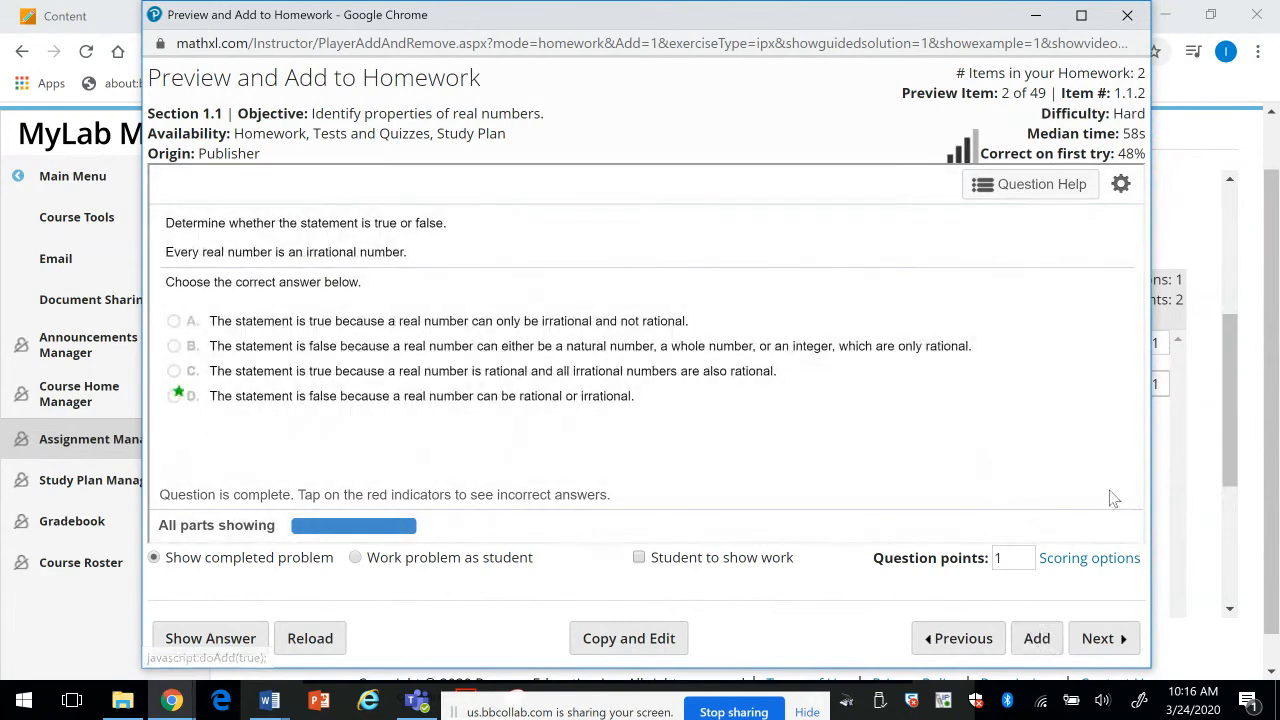
click(1127, 15)
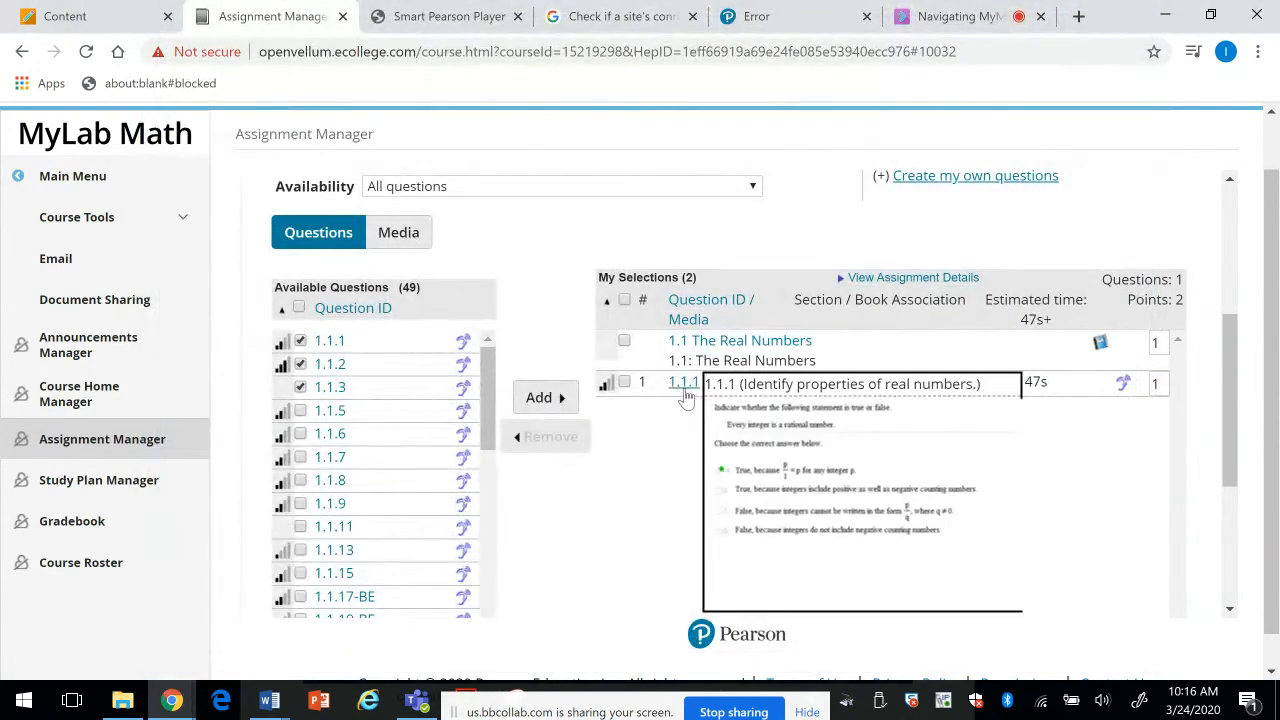
Step: Add the selected questions 1.1.1, 1.1.2 and 1.1.3 to the homework selections
mouse_move(424, 424)
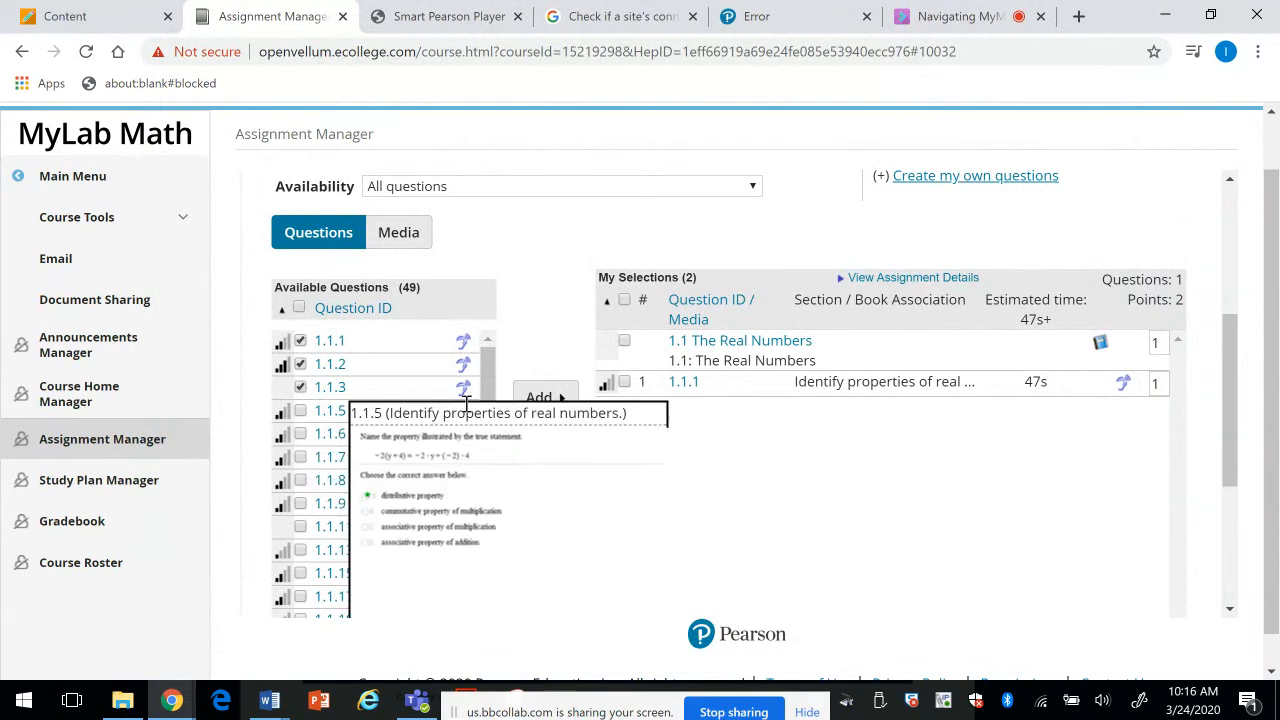
click(534, 399)
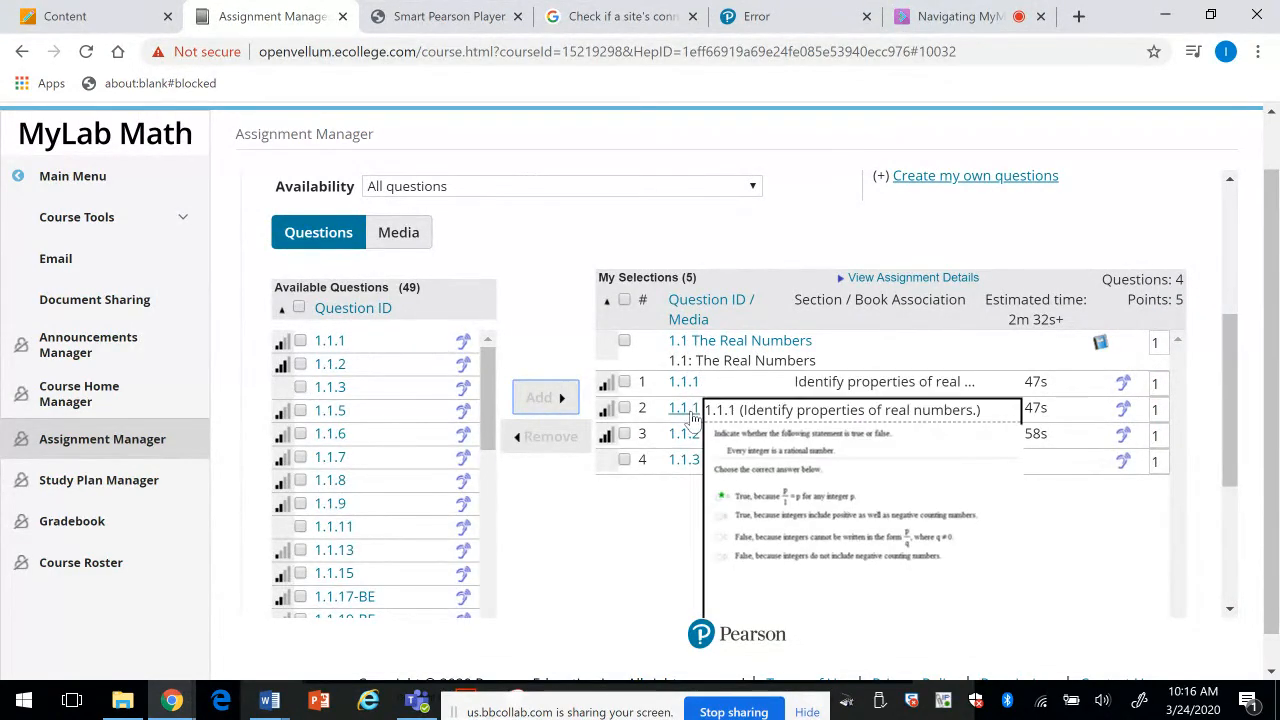
mouse_move(690, 393)
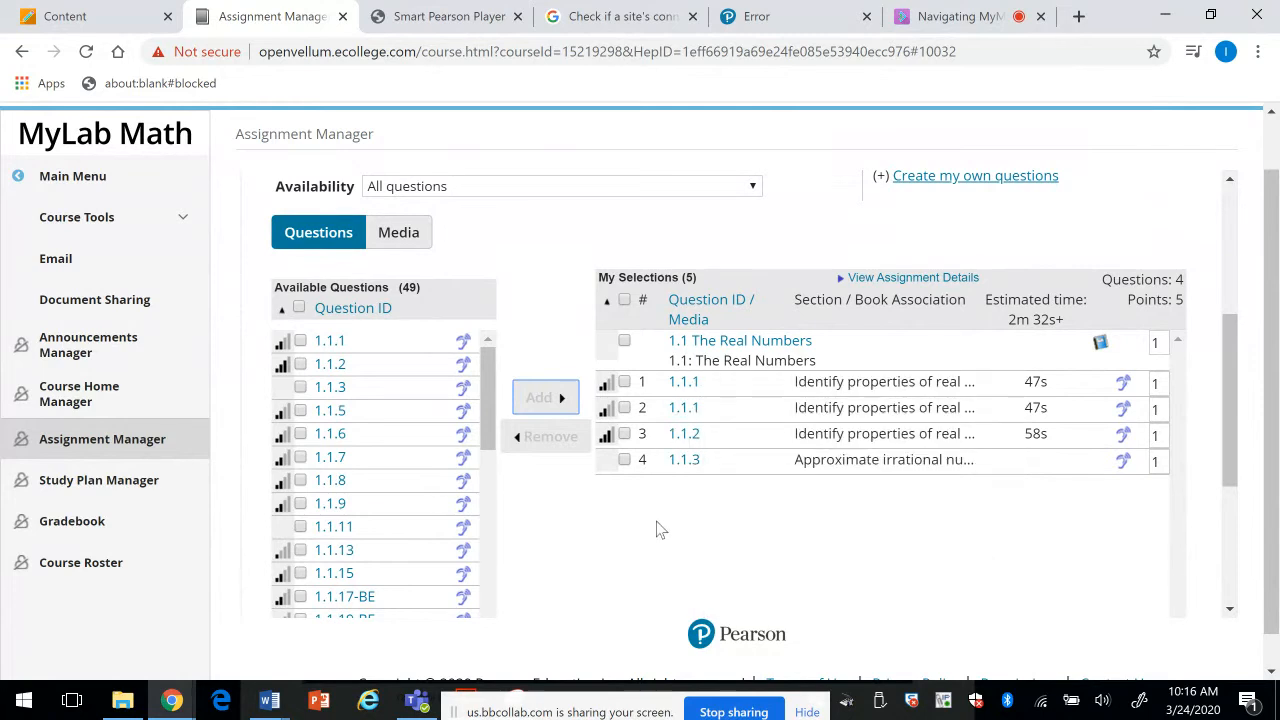
Step: Add the media video "Introduction: Intervals of Real Numbers" from Section 1.1 to the homework selections
click(408, 238)
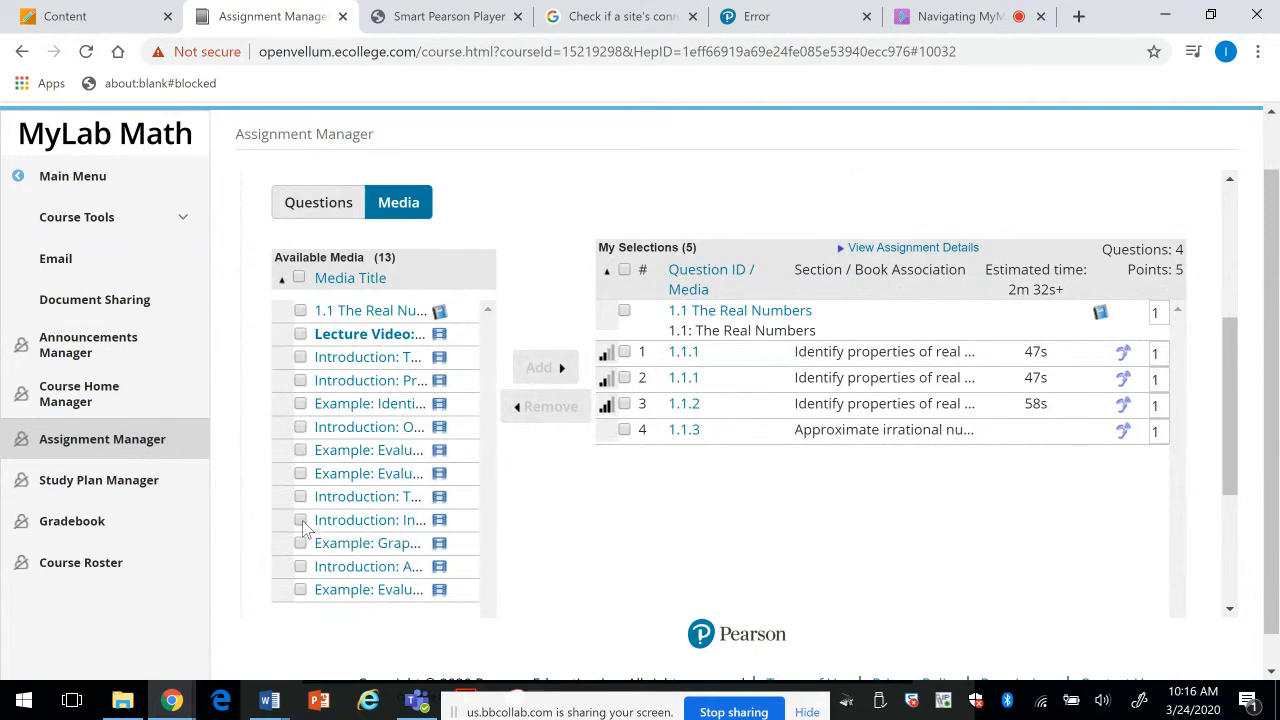
click(300, 520)
click(548, 368)
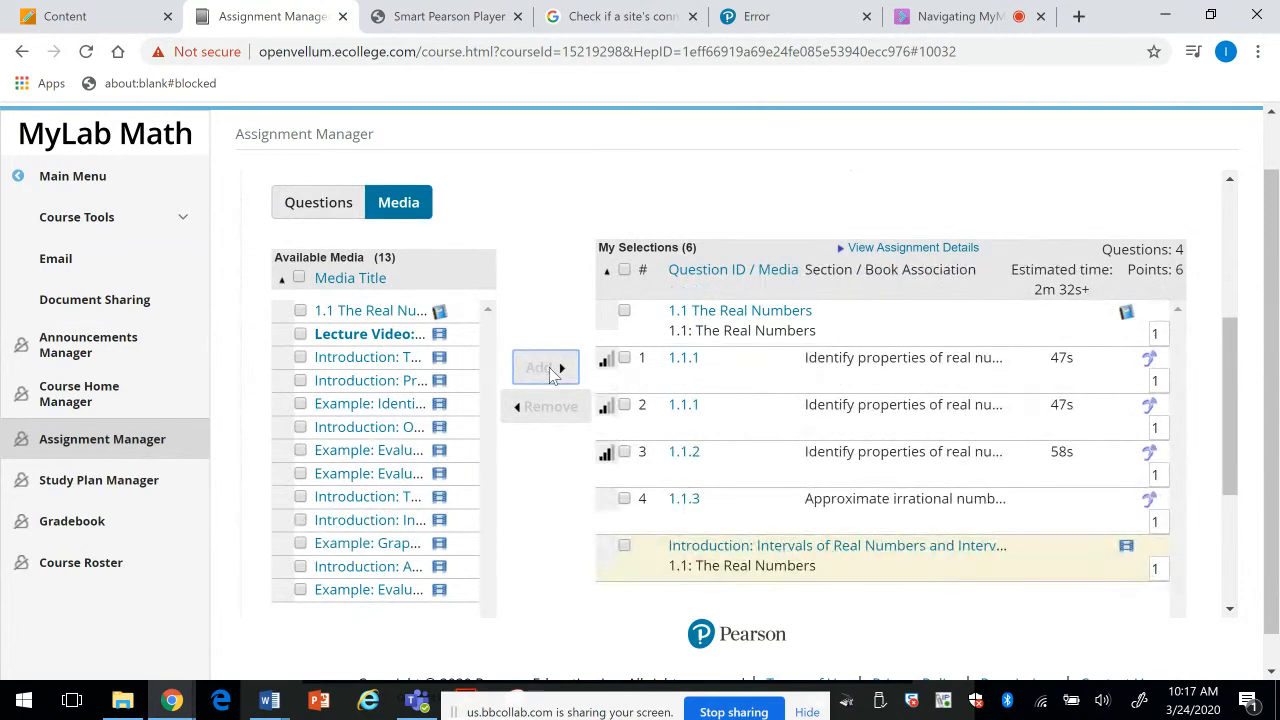
drag(1229, 441, 1227, 465)
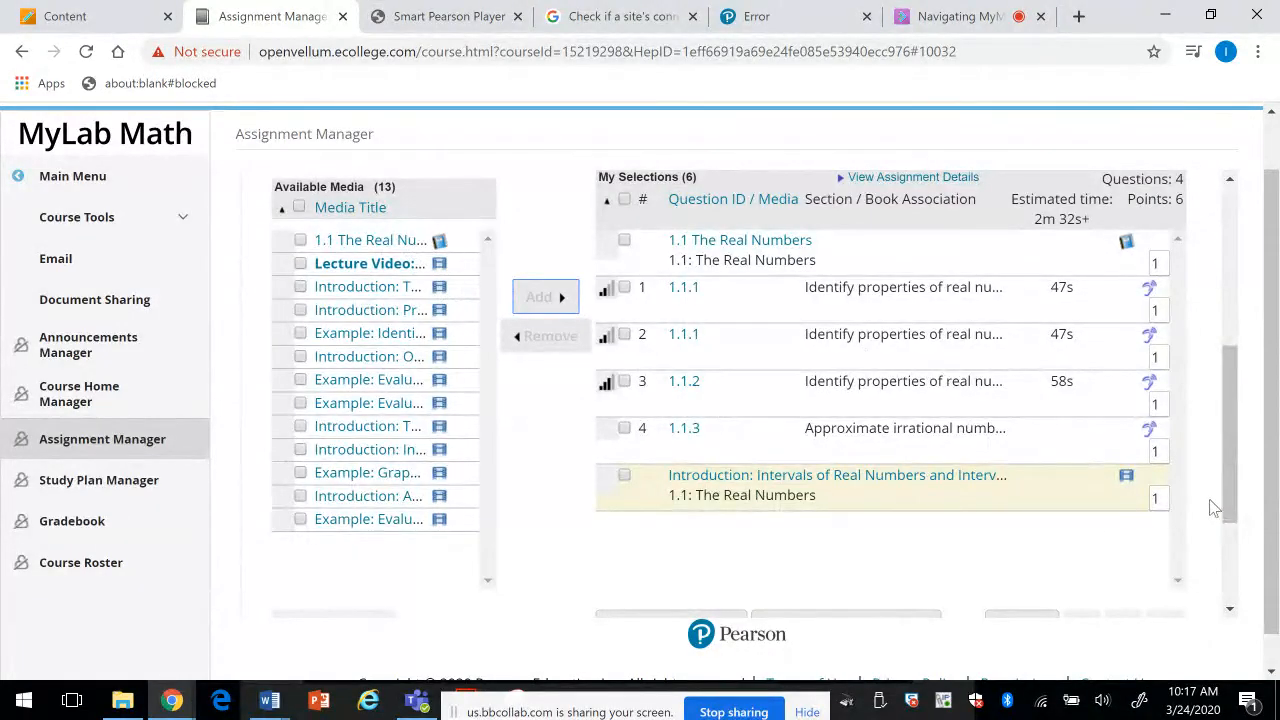
Step: Add questions 1.1.9 and 1.1.11 from the available questions to the homework selections
drag(1235, 474, 1231, 367)
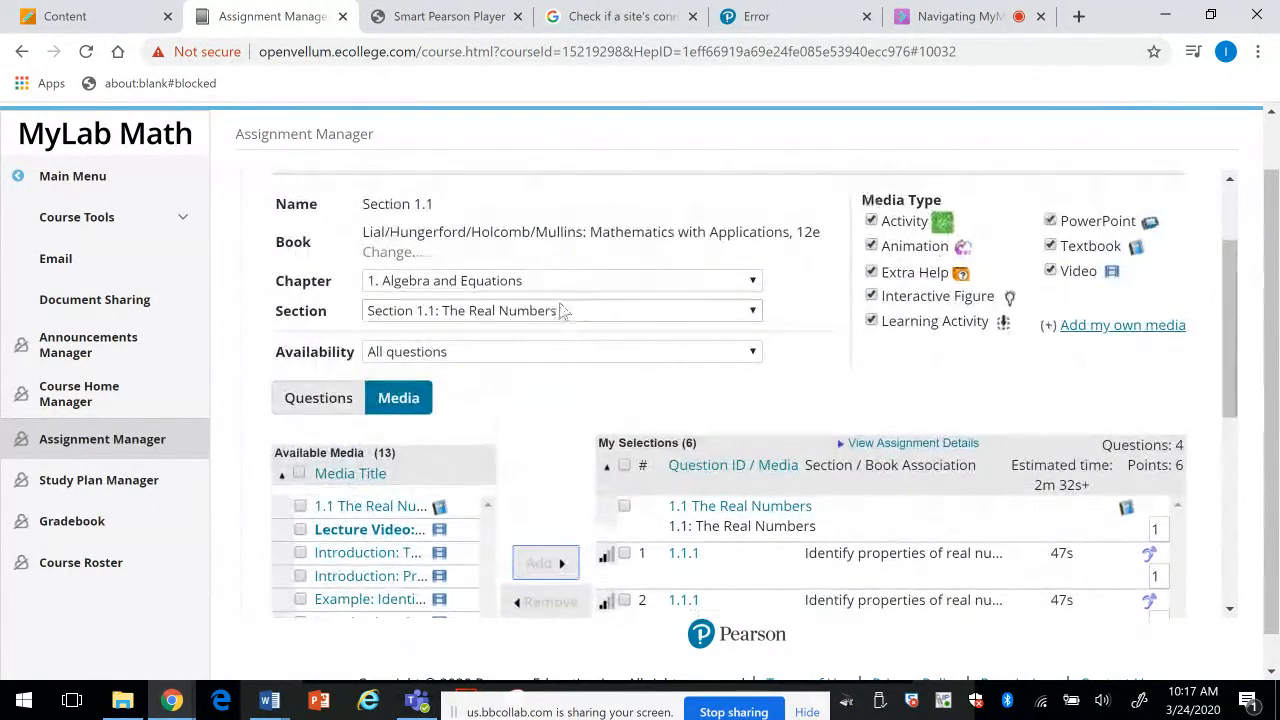
click(325, 400)
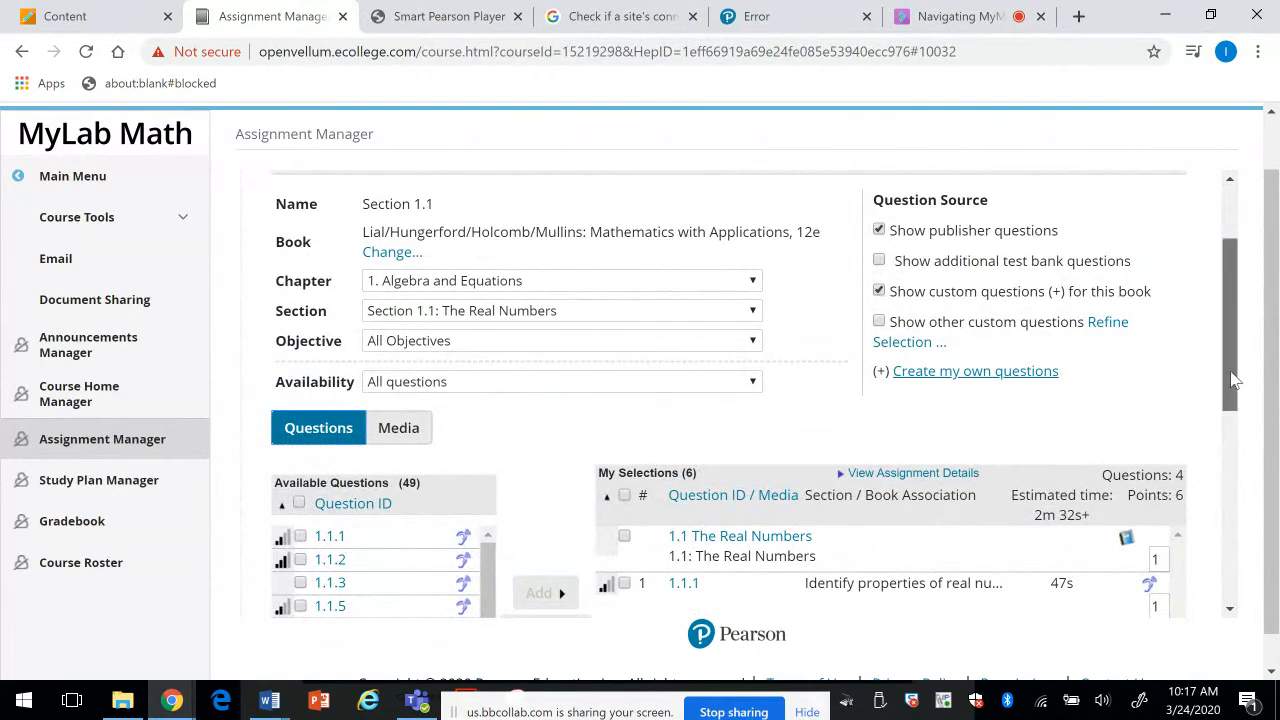
drag(1232, 378, 1234, 434)
click(300, 536)
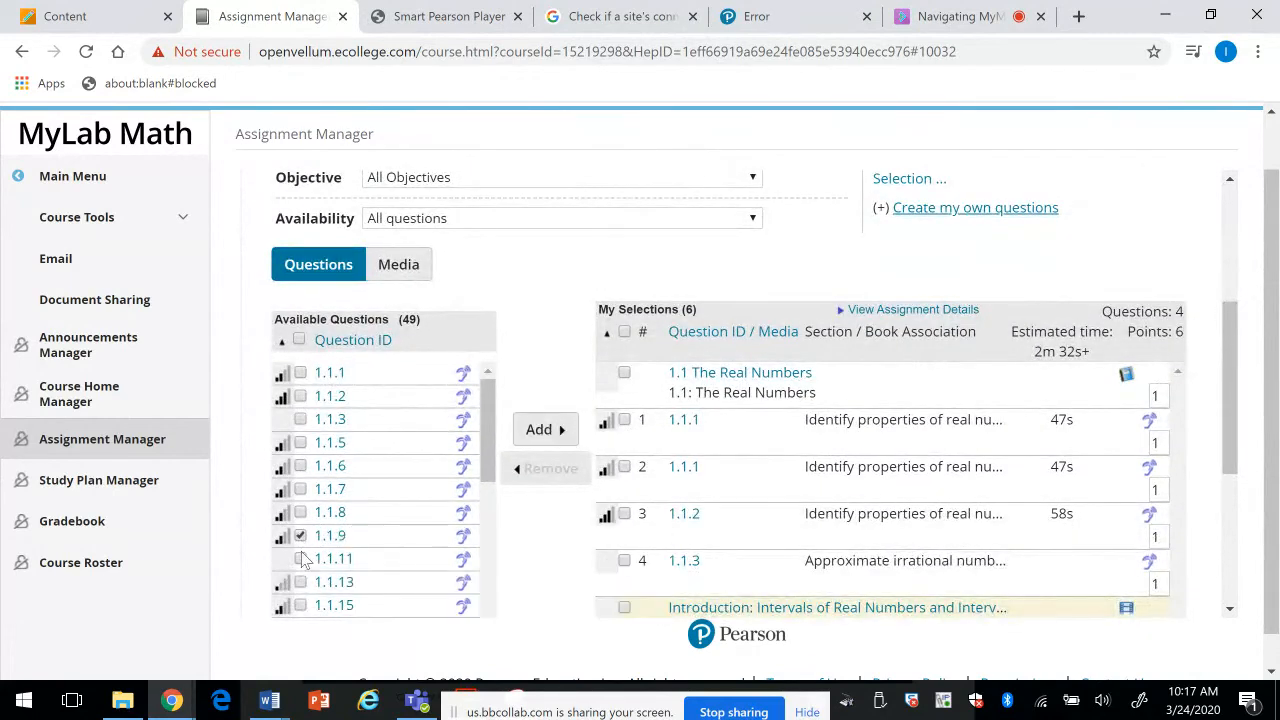
click(301, 559)
click(533, 435)
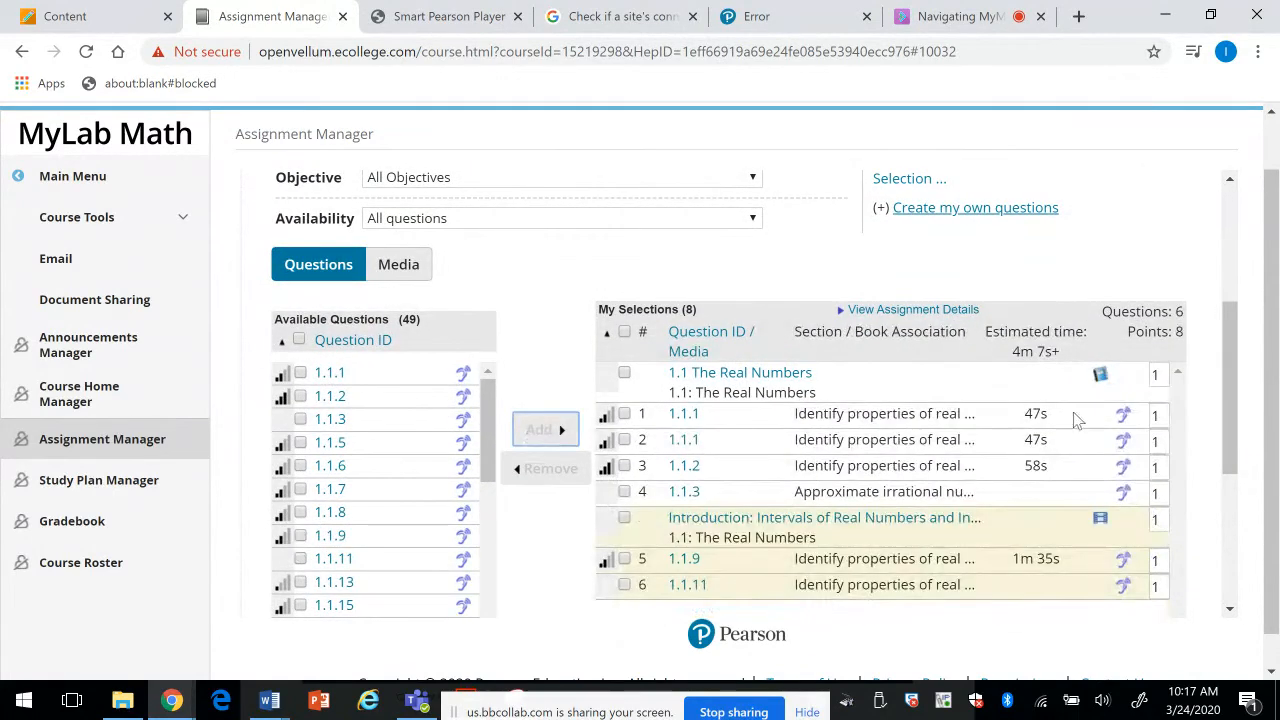
Step: Remove the duplicate entry of question 1.1.1 from the homework selections
drag(1229, 451, 1229, 482)
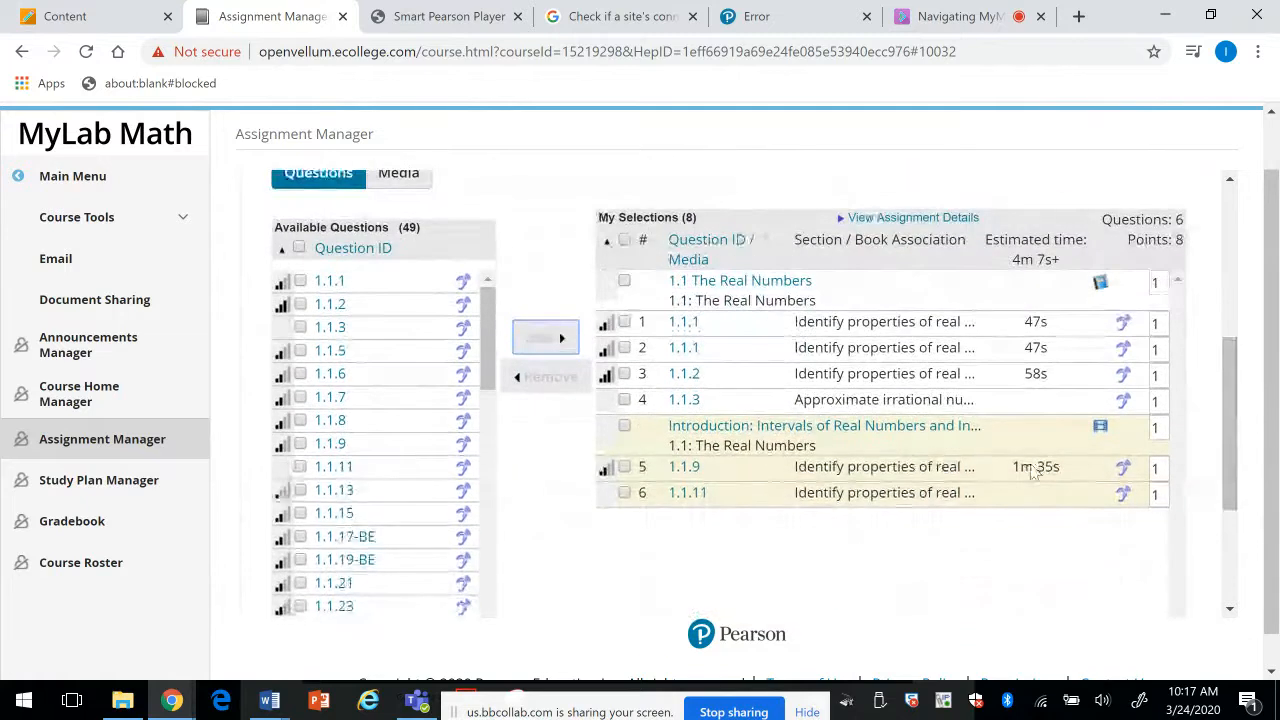
click(624, 348)
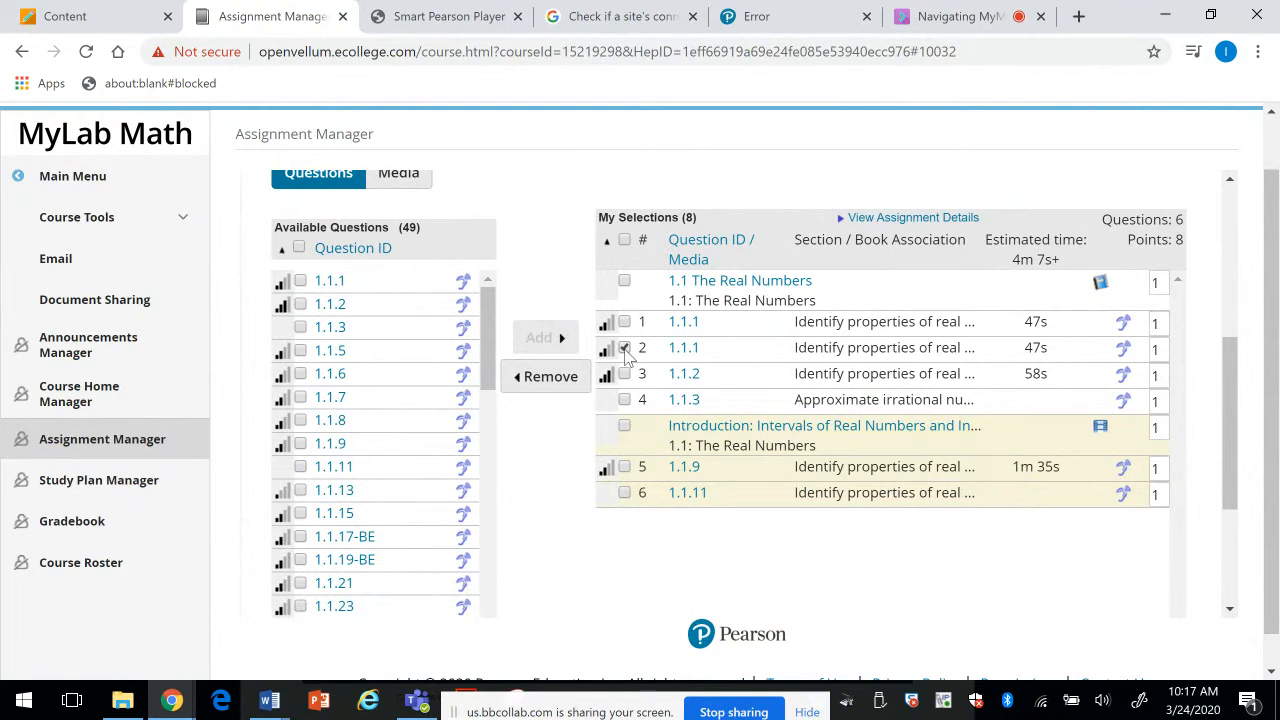
click(545, 378)
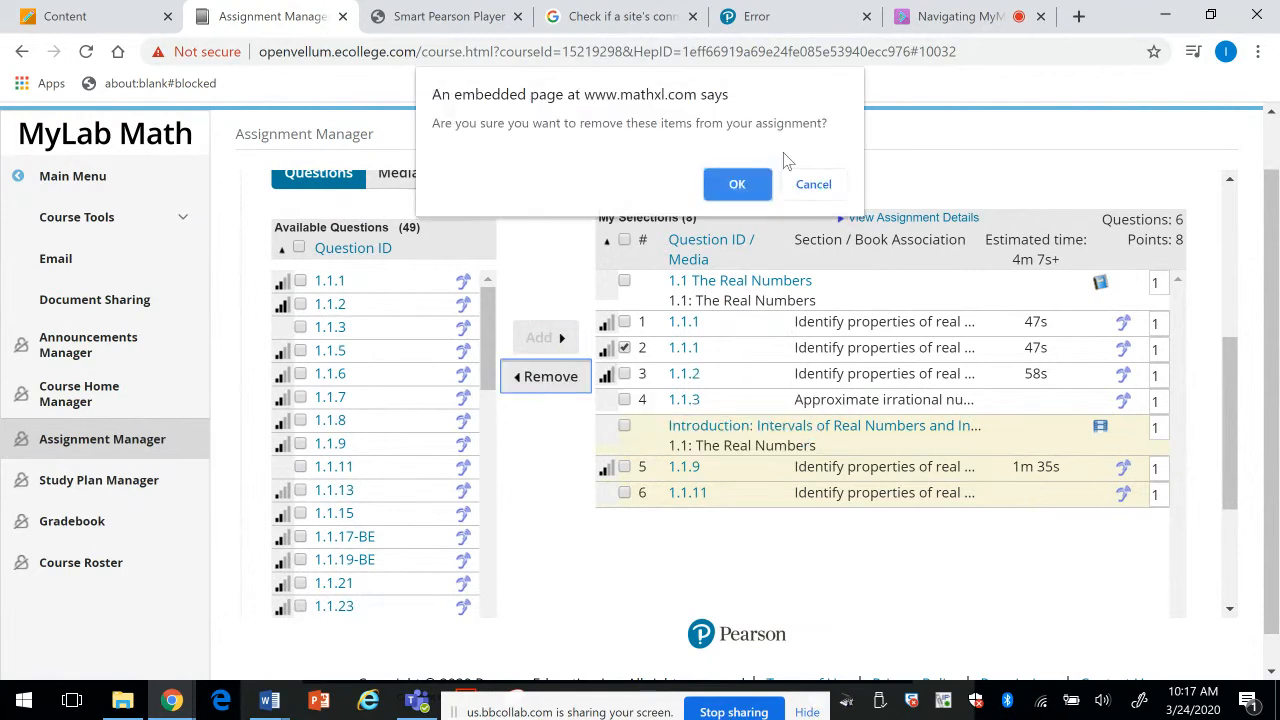
click(736, 186)
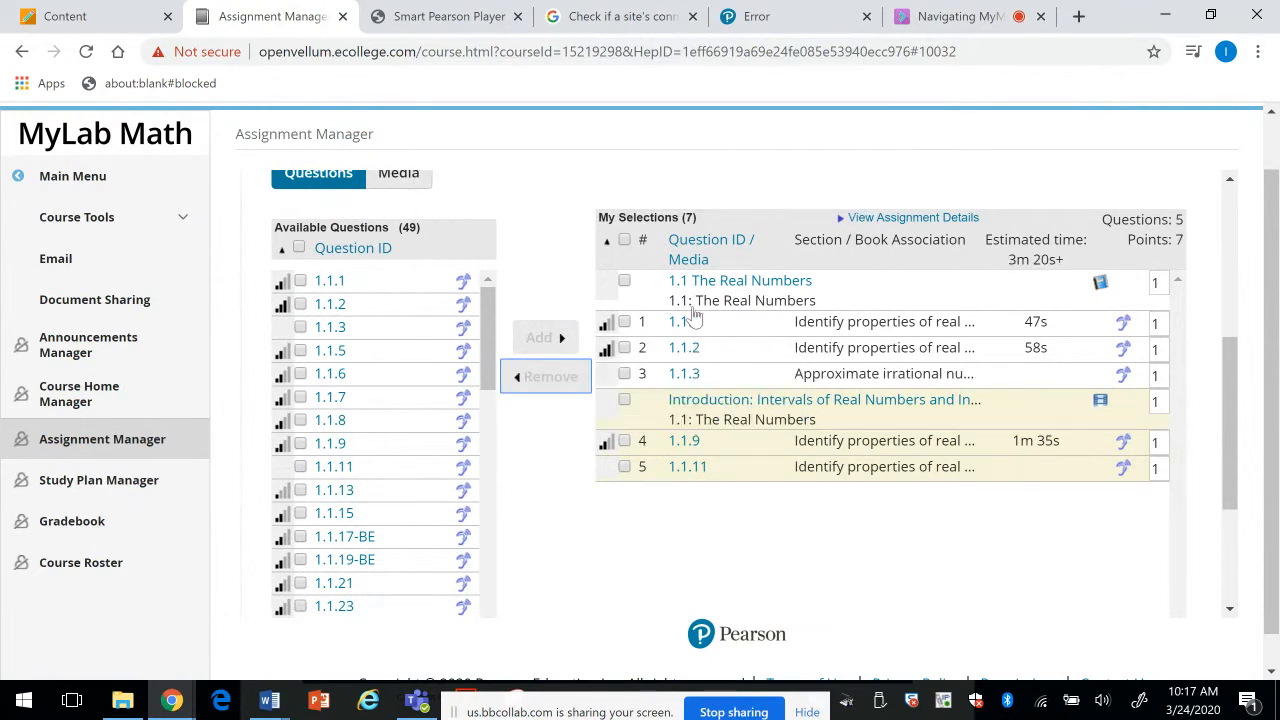
Step: Set the points to 10 for the 1.1 The Real Numbers textbook item and questions 1.1.1 and 1.1.2
scroll(1234, 400, up, 1)
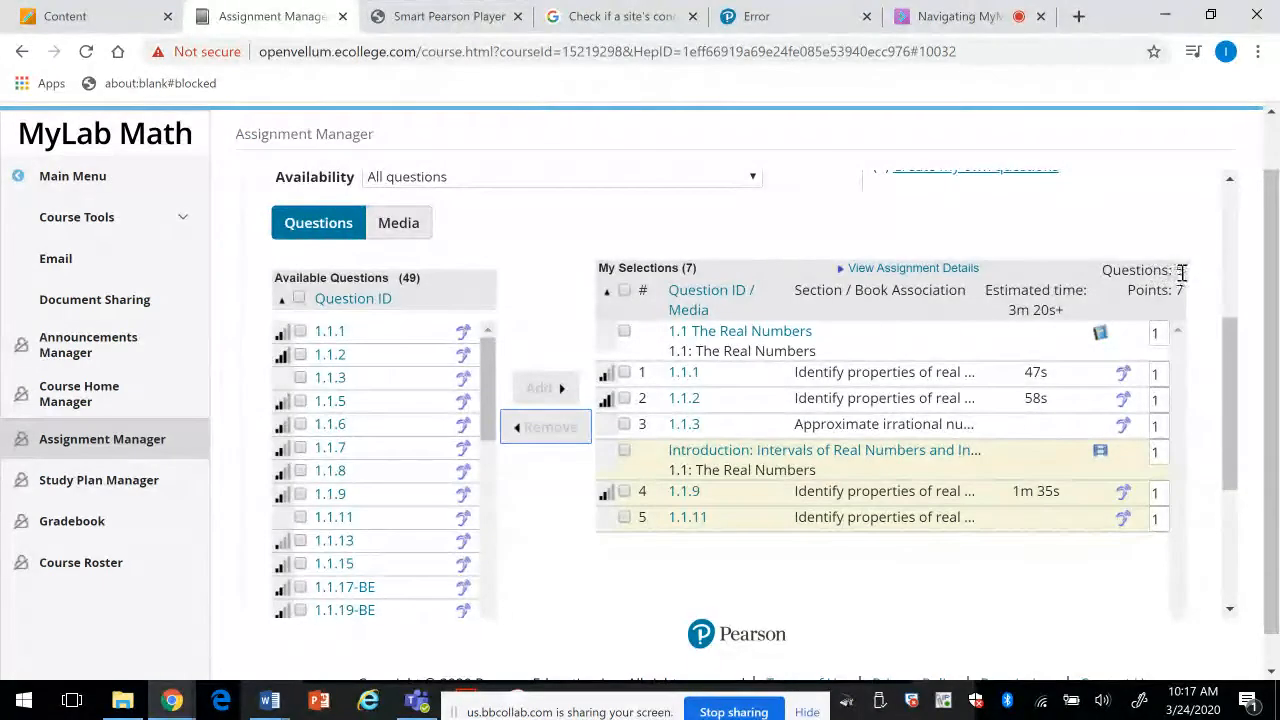
click(1164, 332)
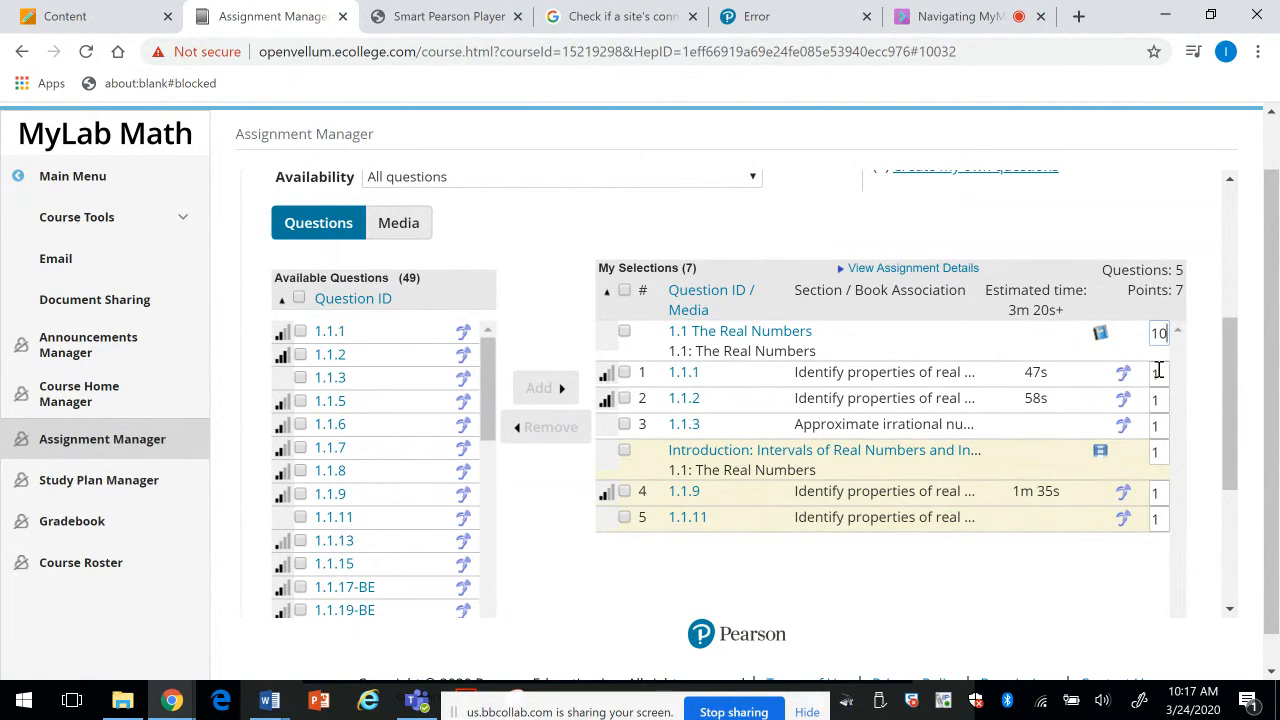
click(1158, 372)
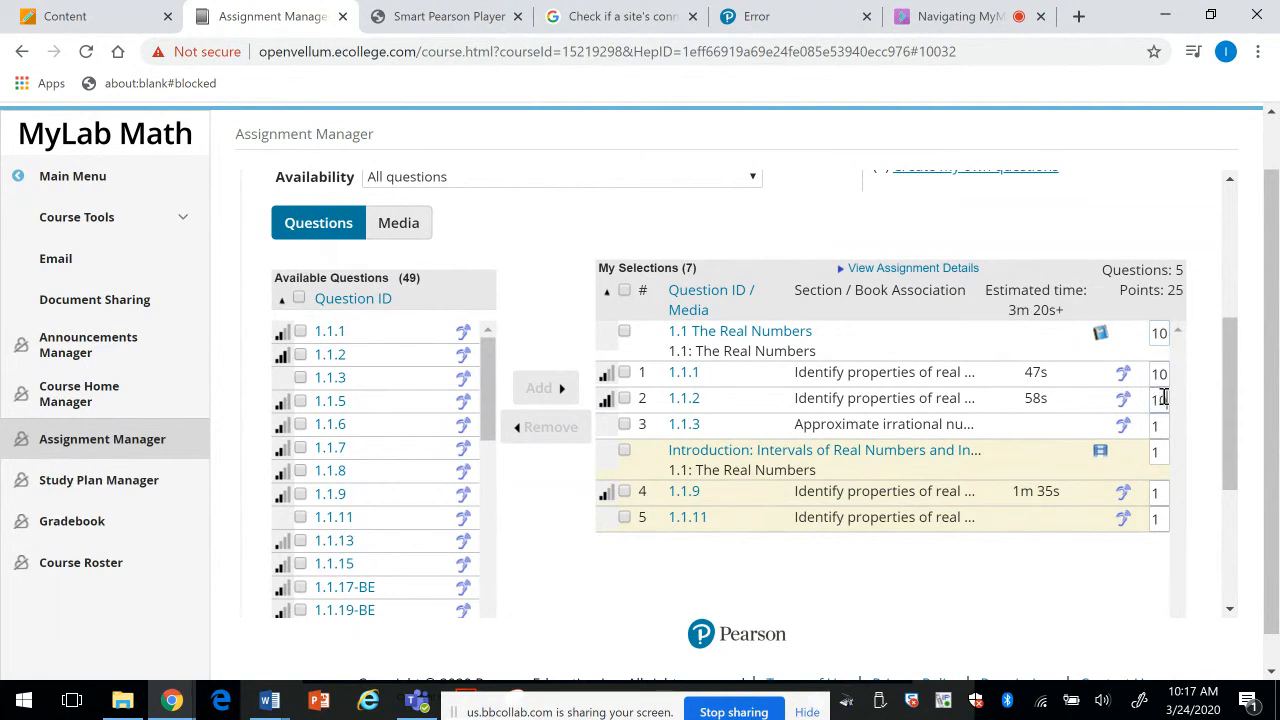
click(1210, 418)
Step: Preview the selected questions 1.1.1, 1.1.2 and 1.1.3 in the Preview & Remove window and close it
drag(1220, 423, 1228, 508)
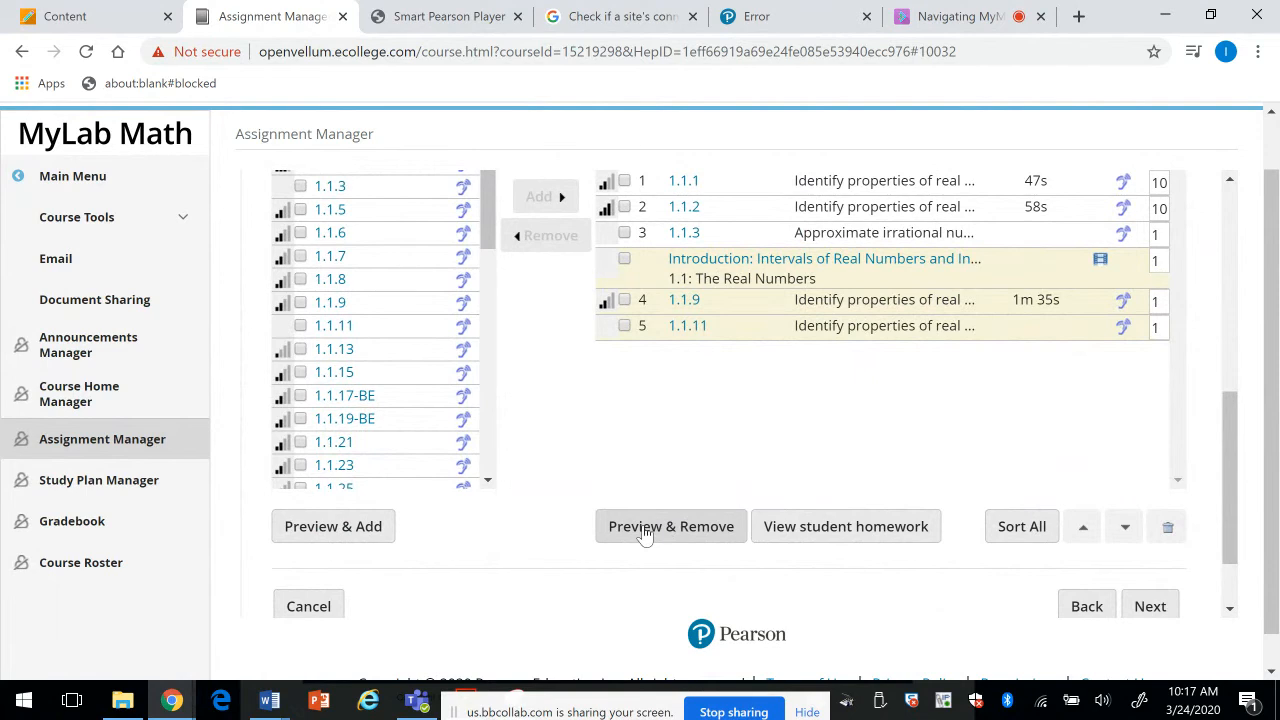
click(645, 530)
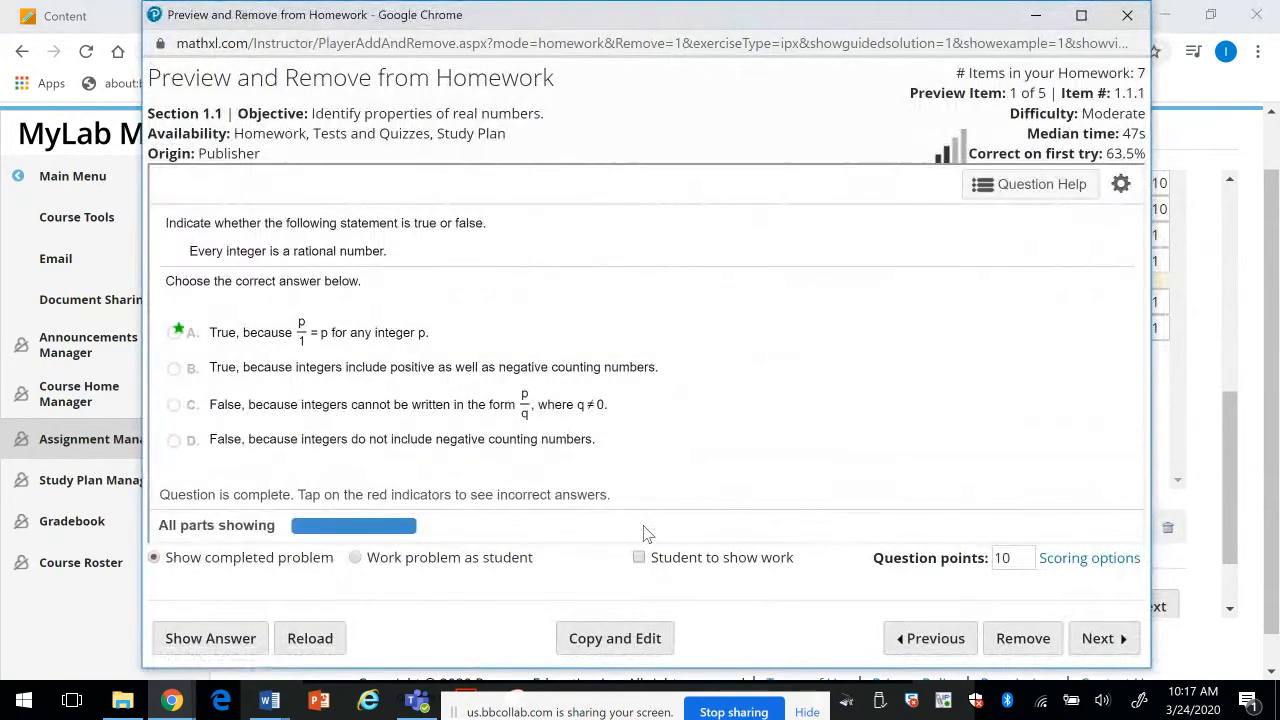
click(1100, 645)
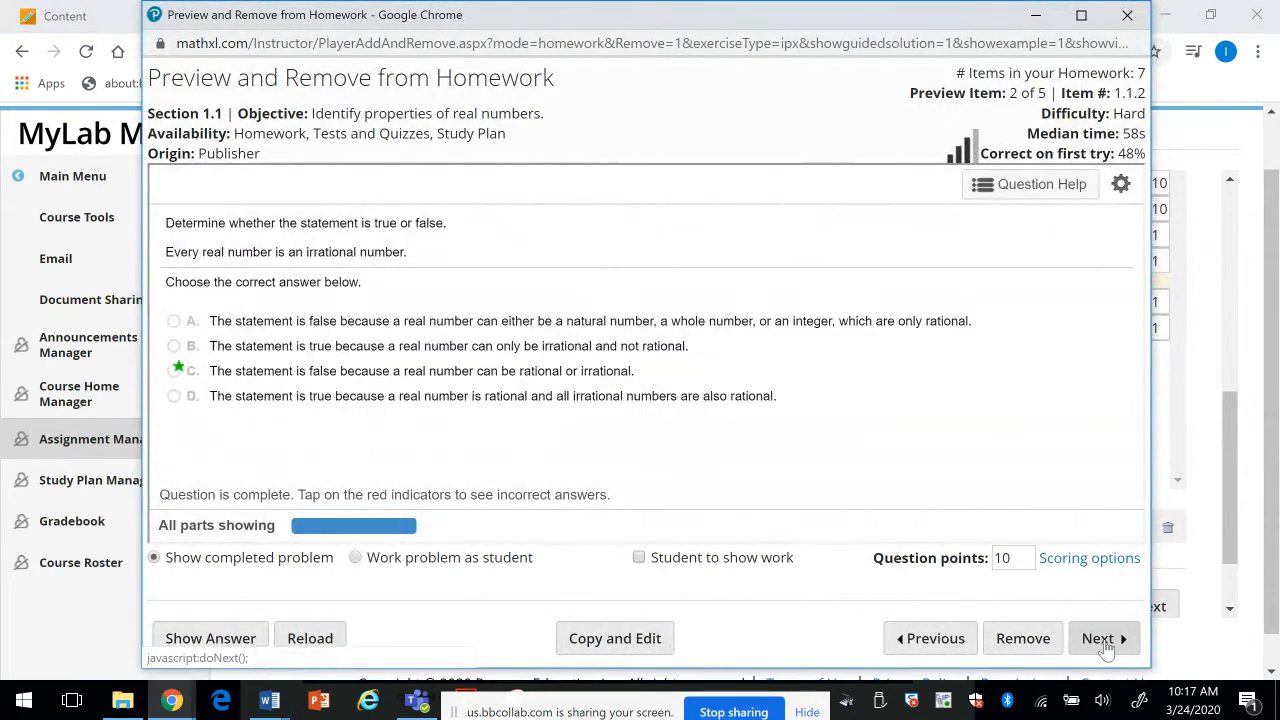
click(1100, 640)
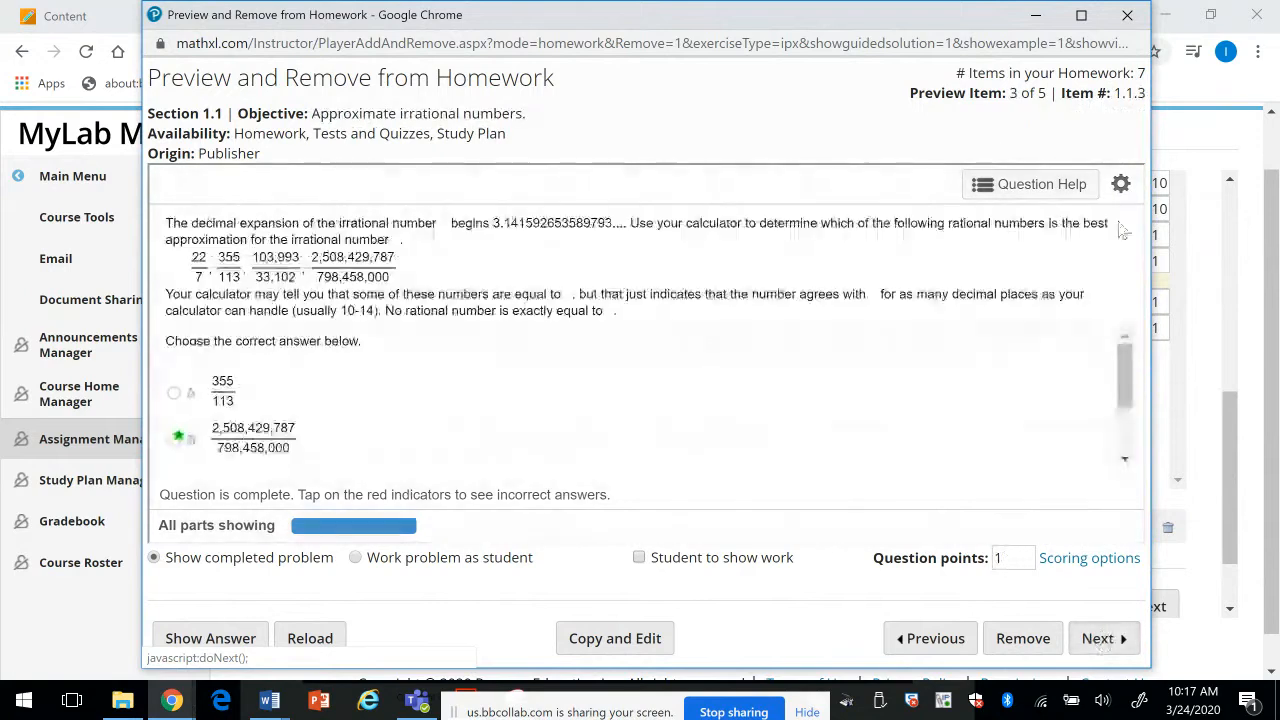
click(1126, 15)
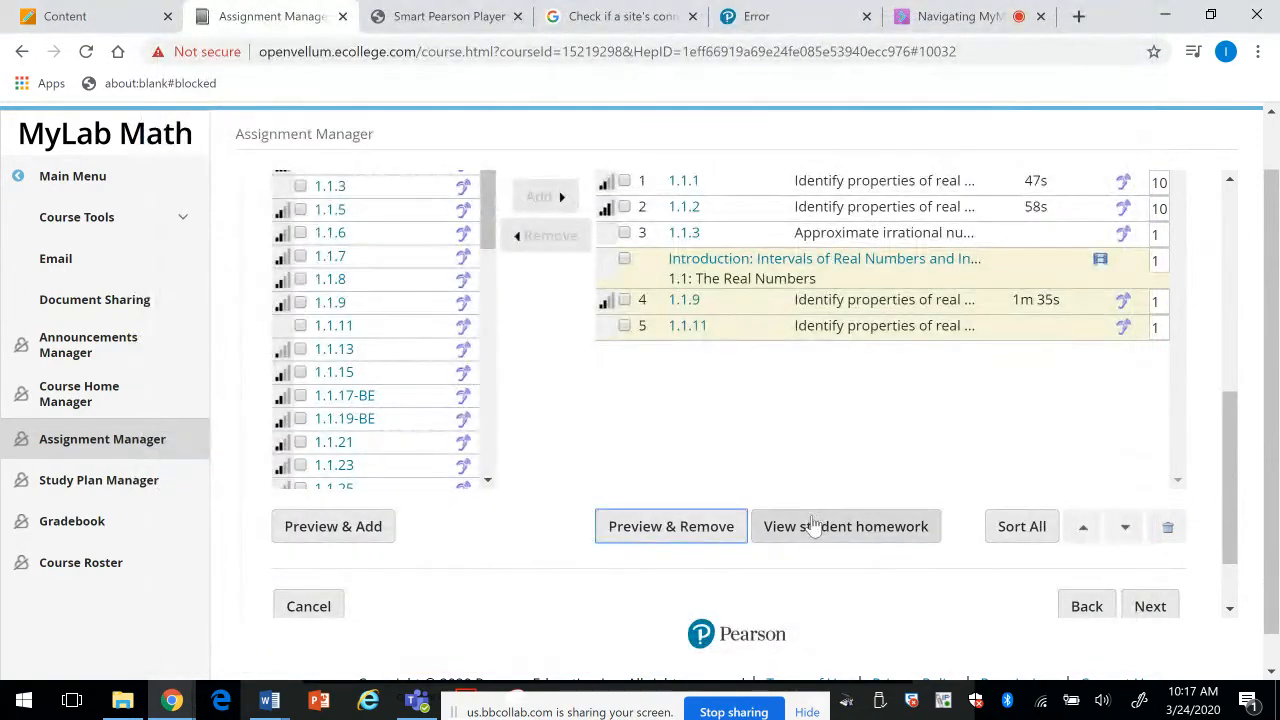
Step: View the homework as a student, list the assigned media for question 1.1.1, and close the view
click(803, 530)
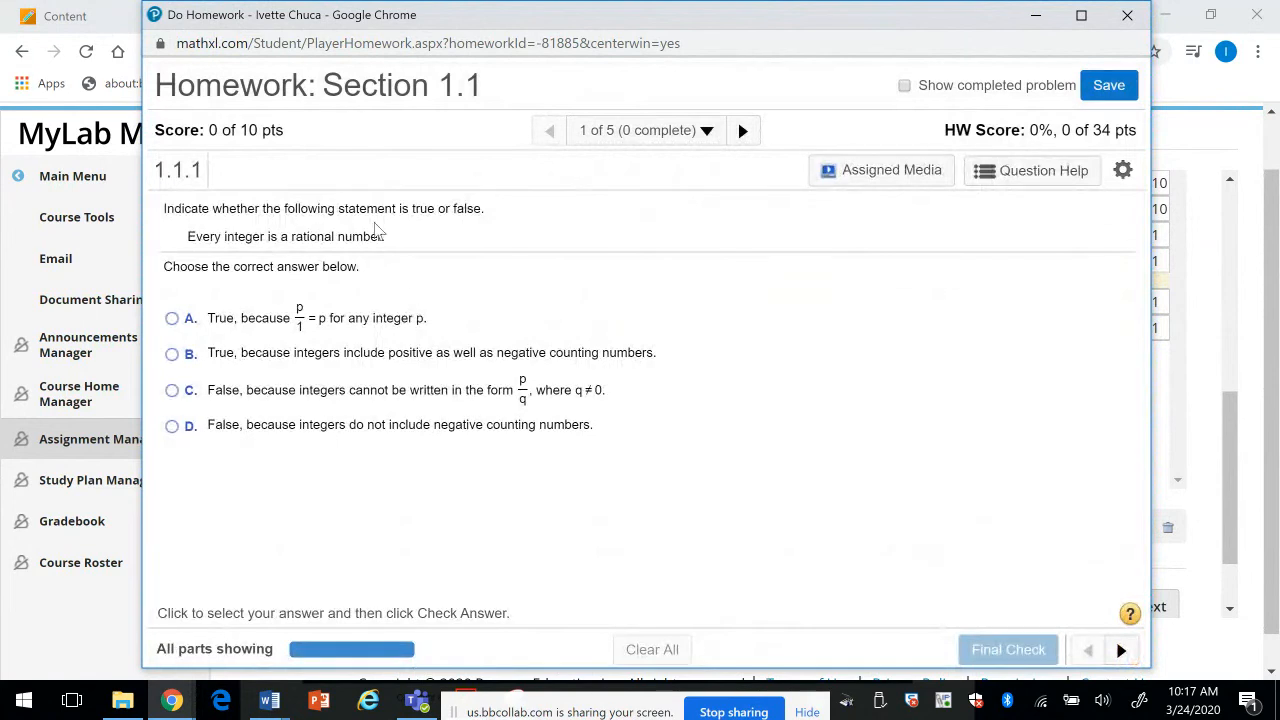
click(858, 186)
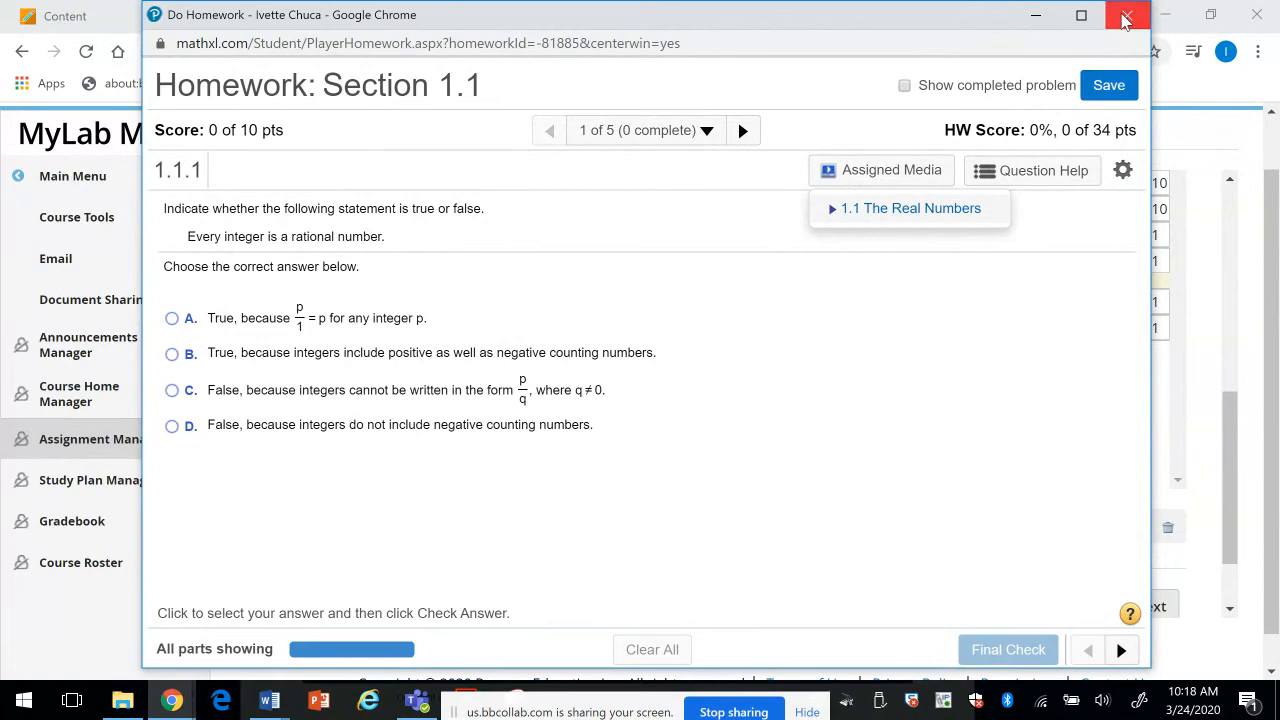
click(1126, 20)
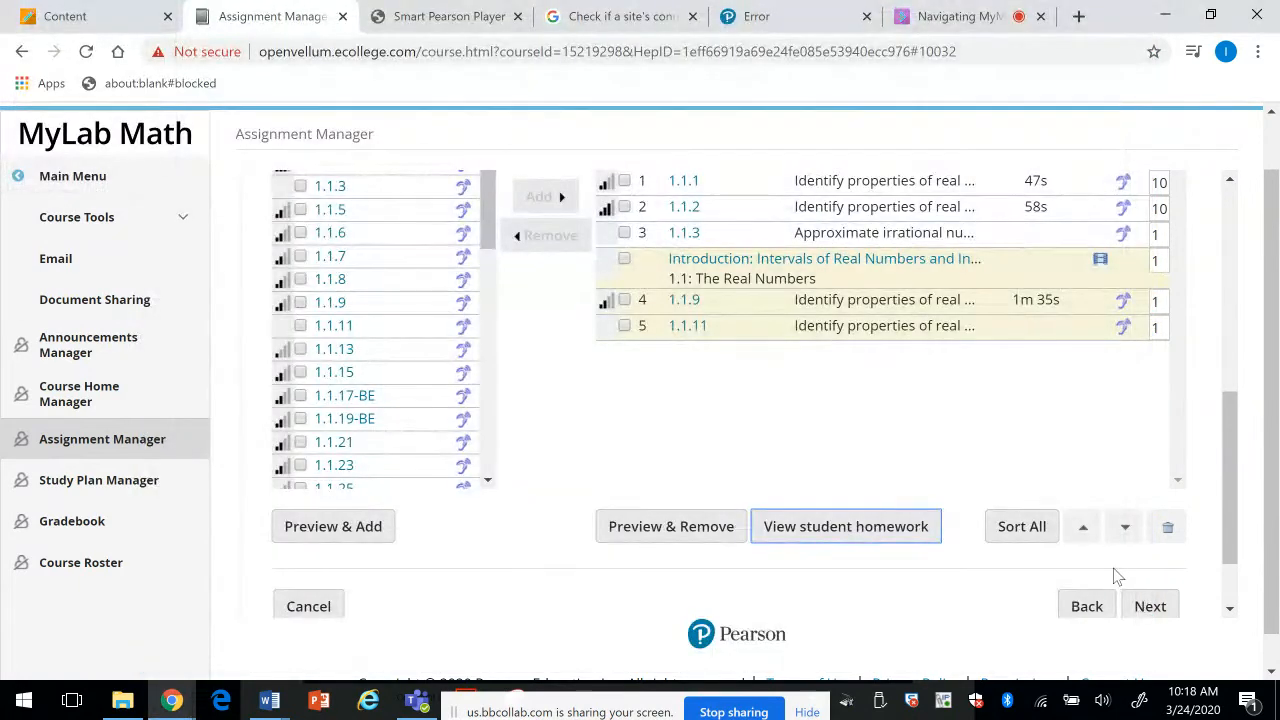
Step: Move the Introduction: Intervals of Real Numbers video to the first place in the homework selections
scroll(1223, 542, down, 1)
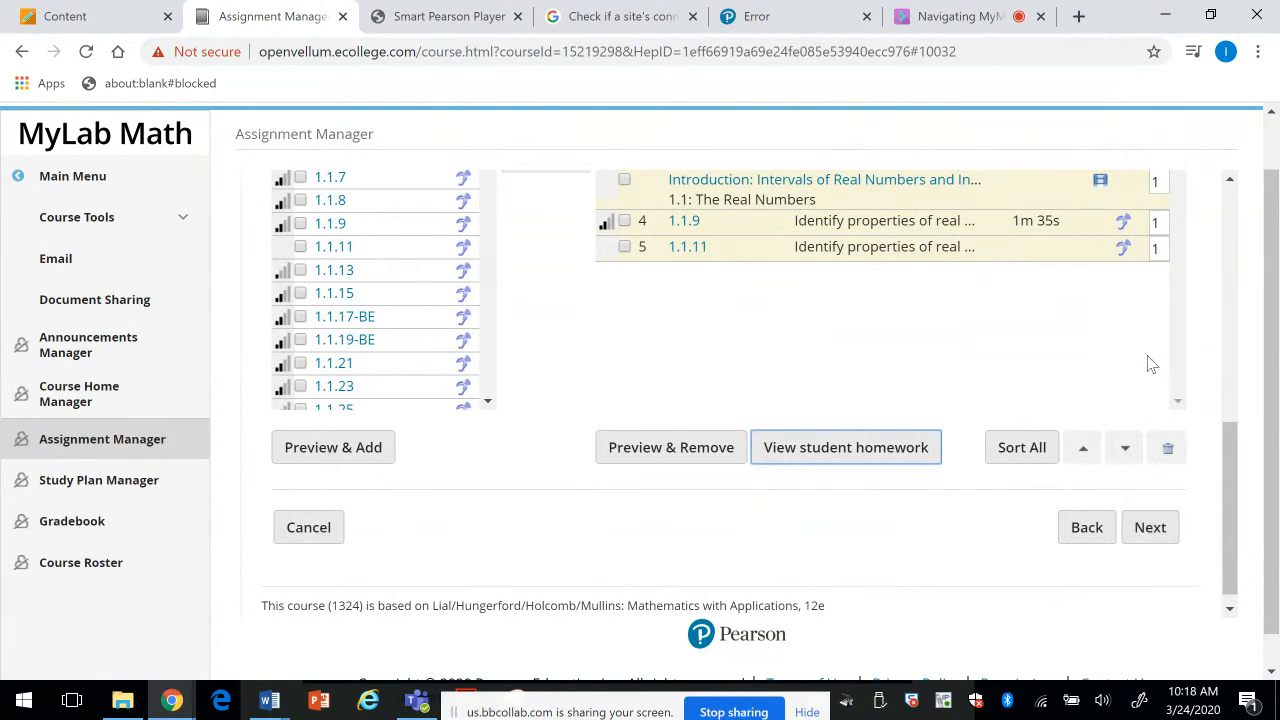
scroll(1237, 500, up, 2)
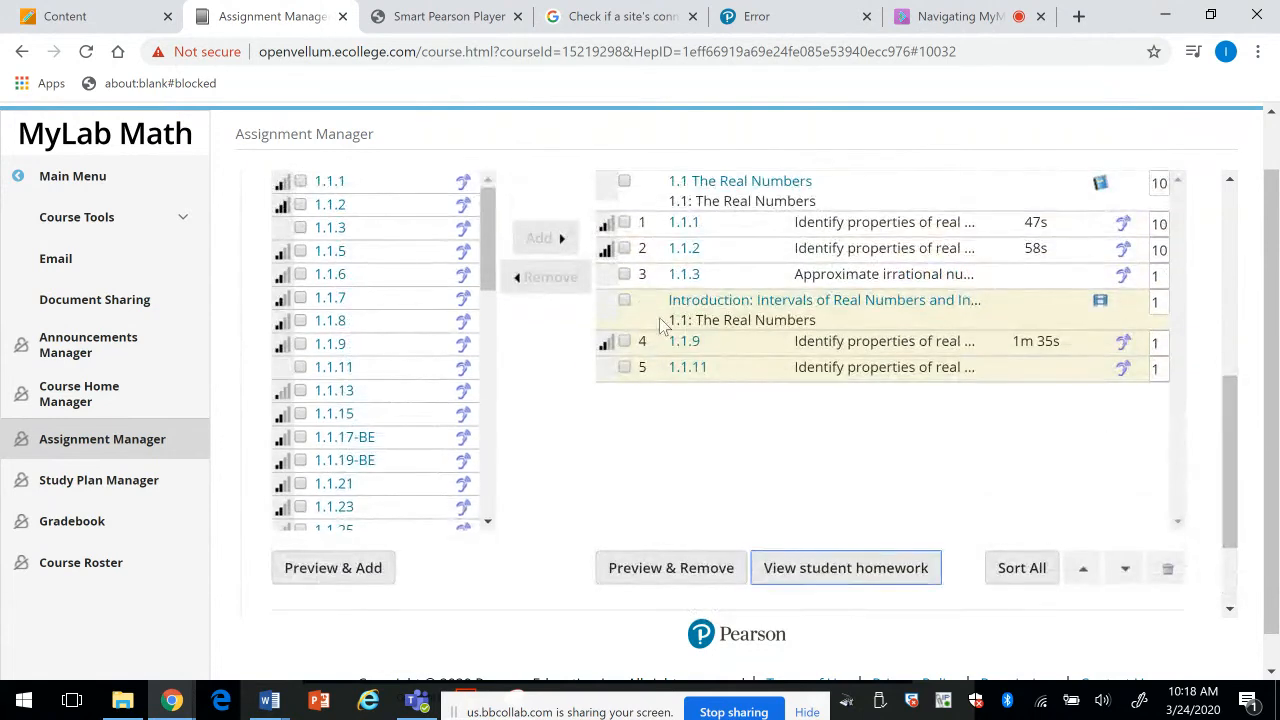
click(625, 302)
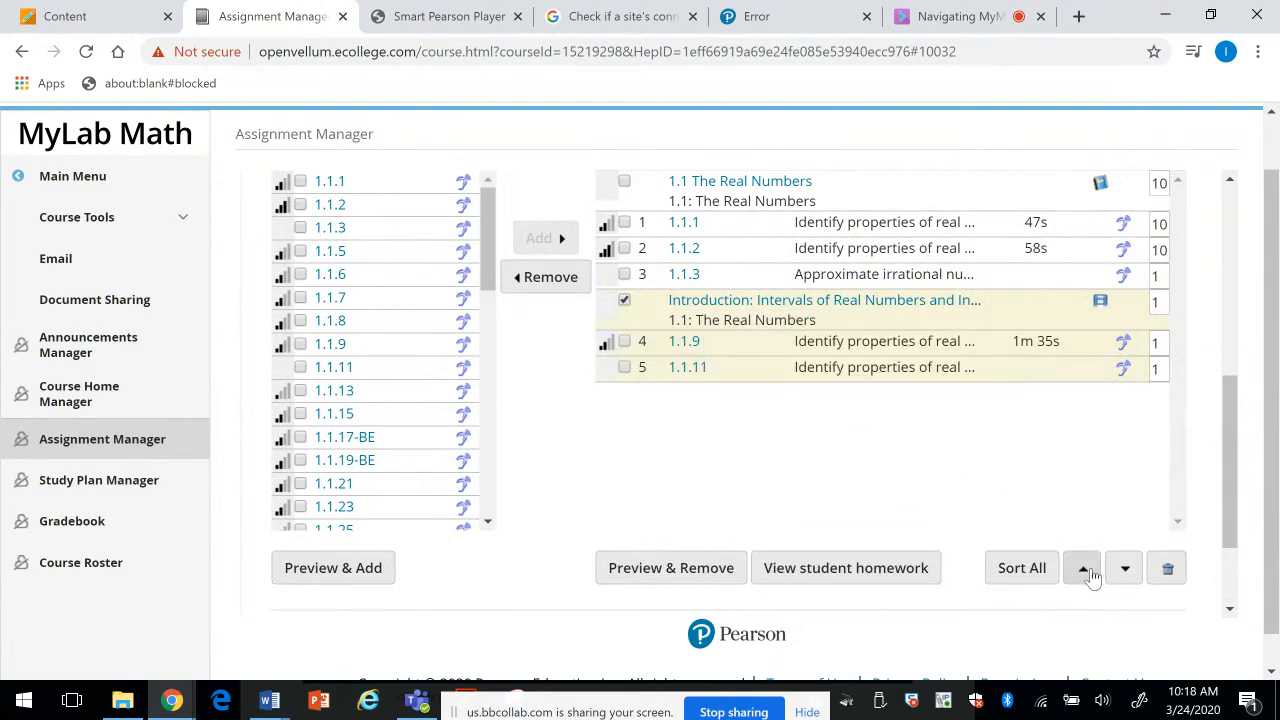
click(1085, 570)
click(1085, 570)
click(1085, 570)
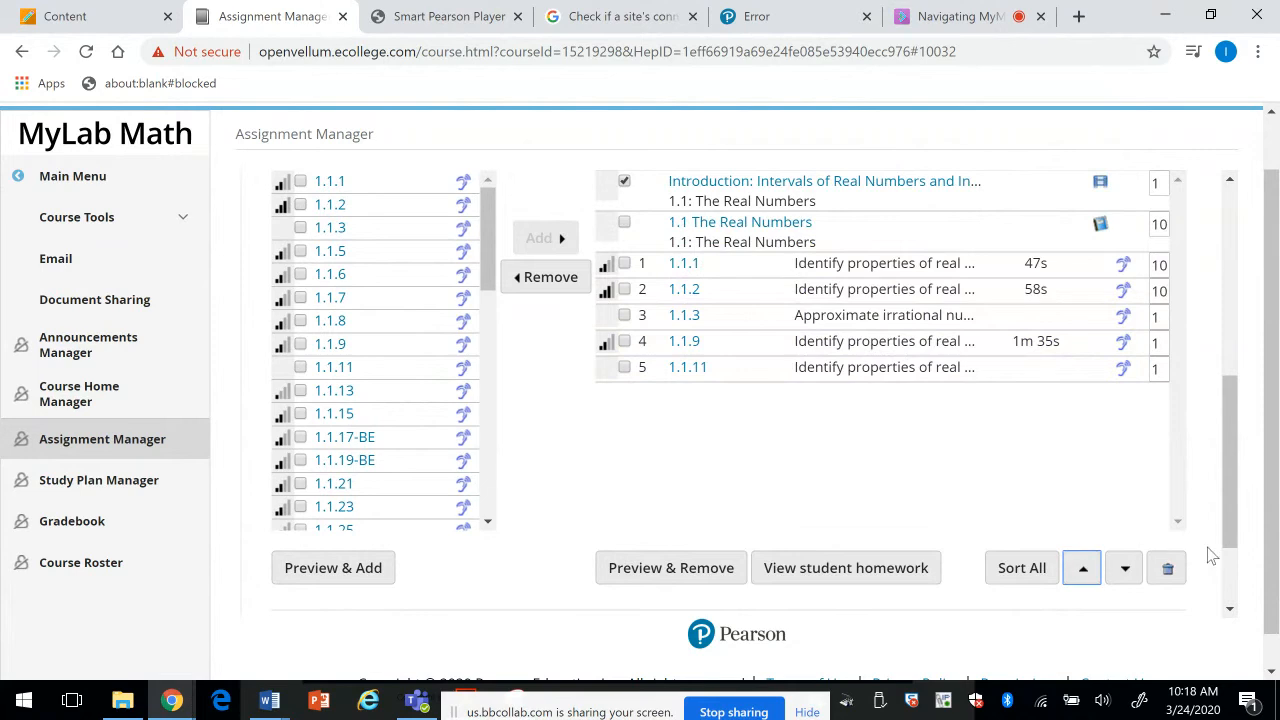
Step: Continue to the homework's availability settings and set the due date to 04/02/2020
drag(1224, 530, 1226, 580)
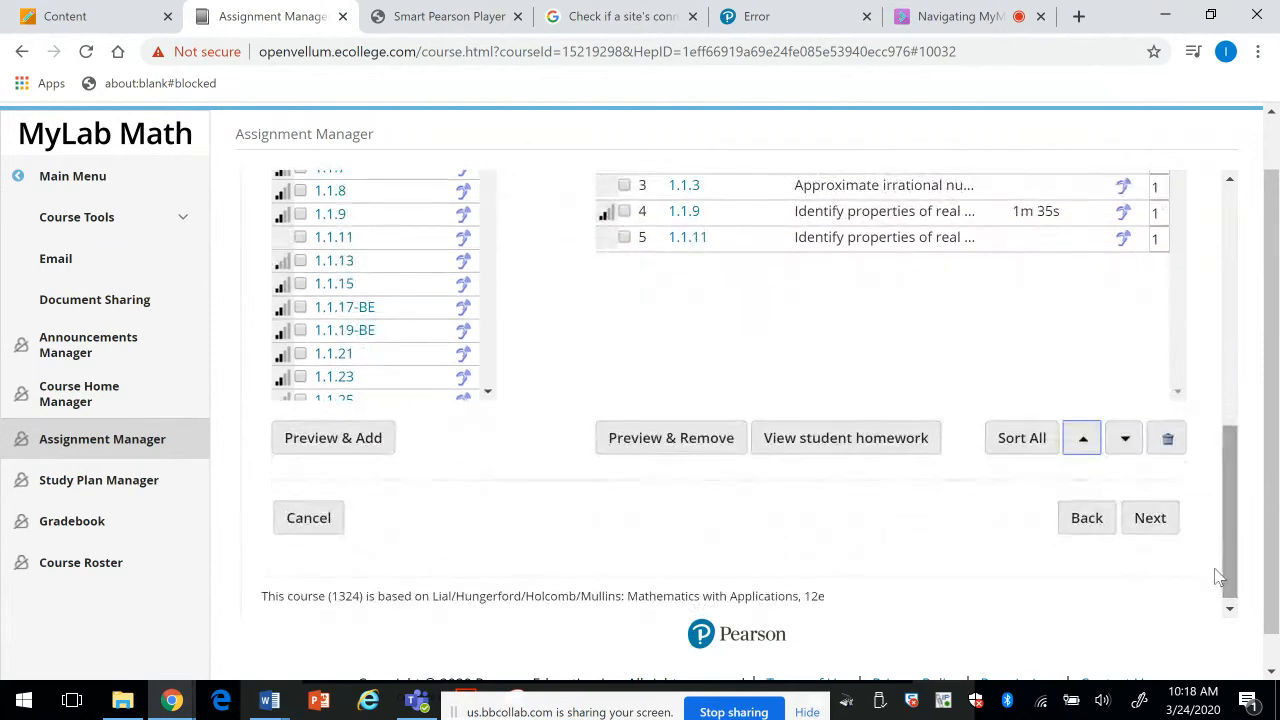
click(1148, 518)
drag(1228, 278, 1228, 330)
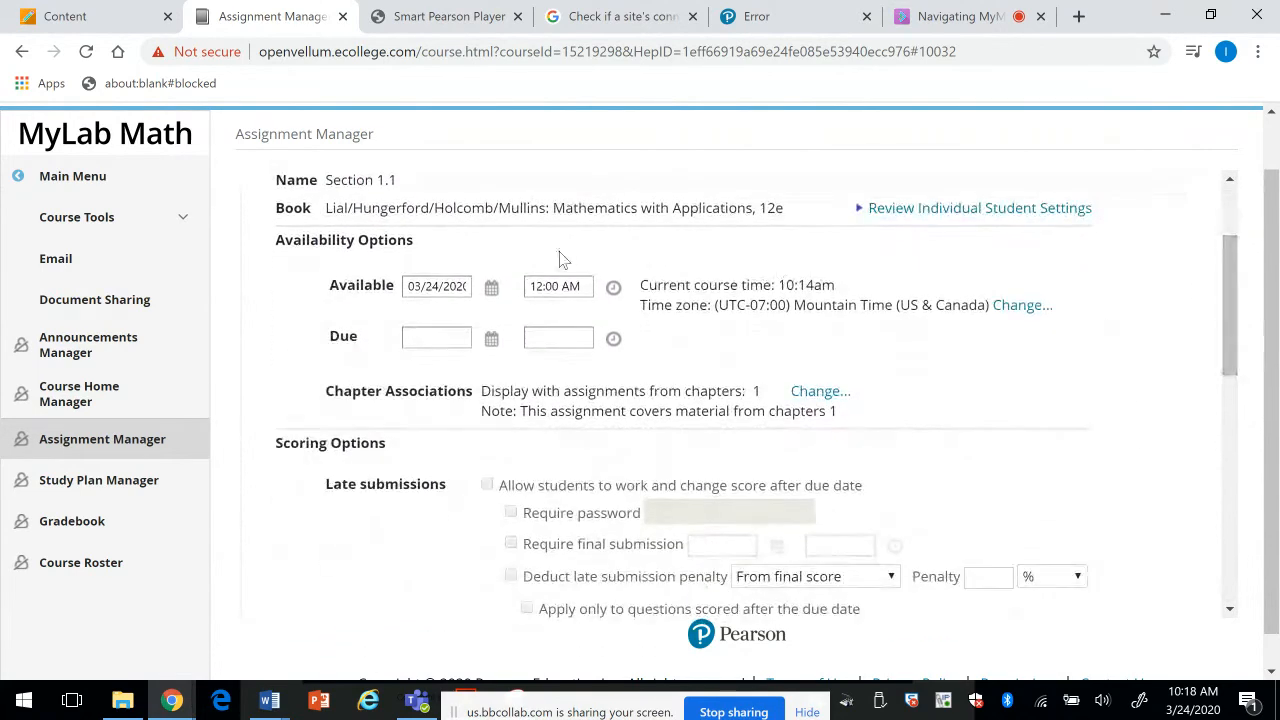
click(491, 339)
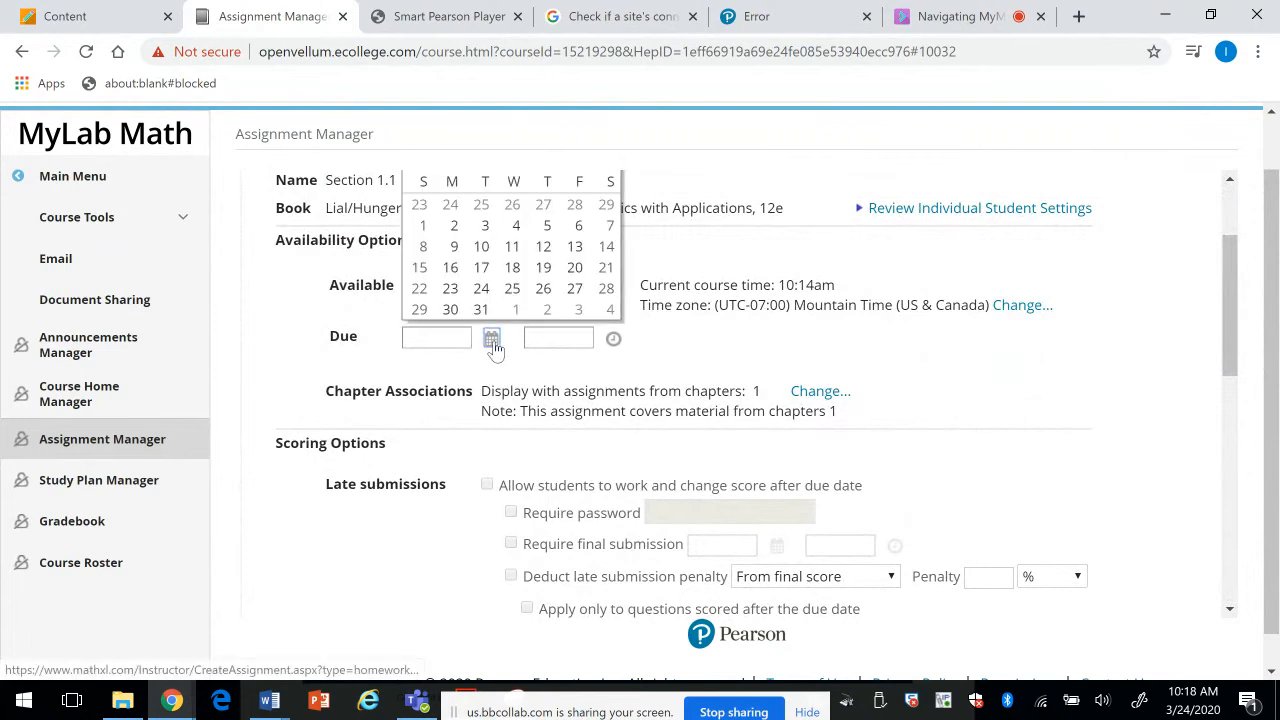
click(548, 309)
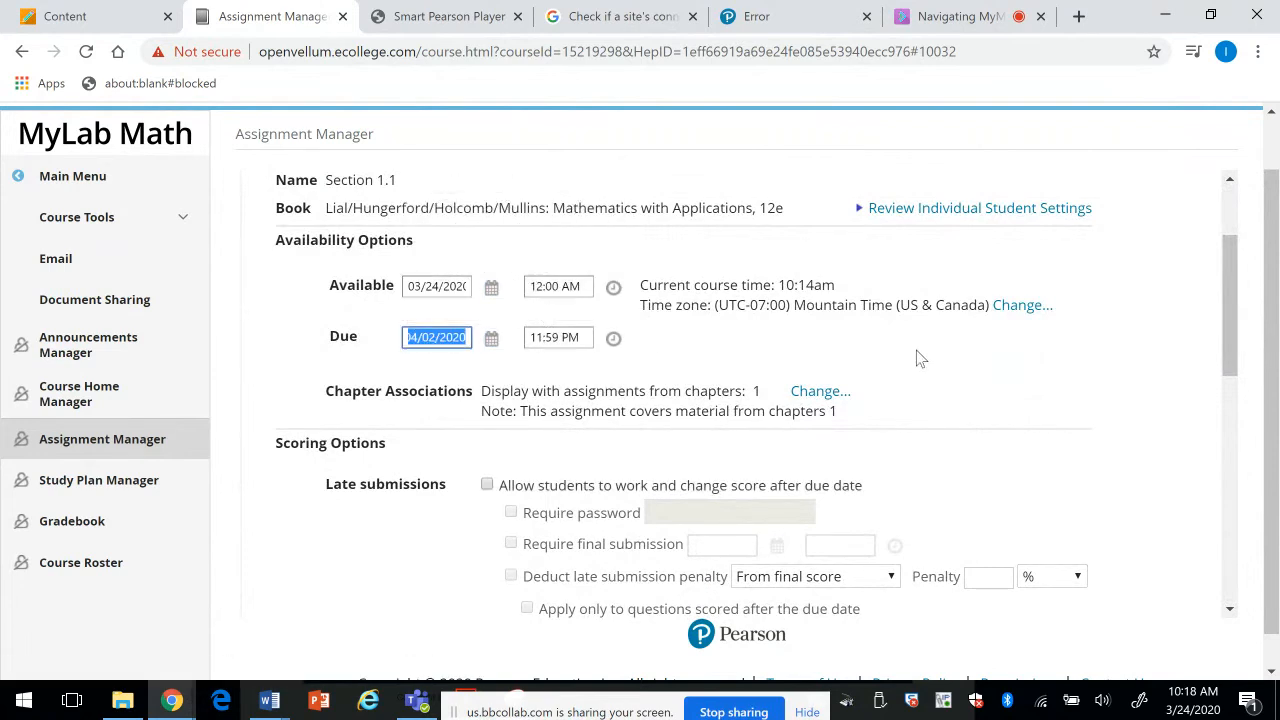
Step: Look through the chapters available for the homework's chapter associations and close the list
click(826, 400)
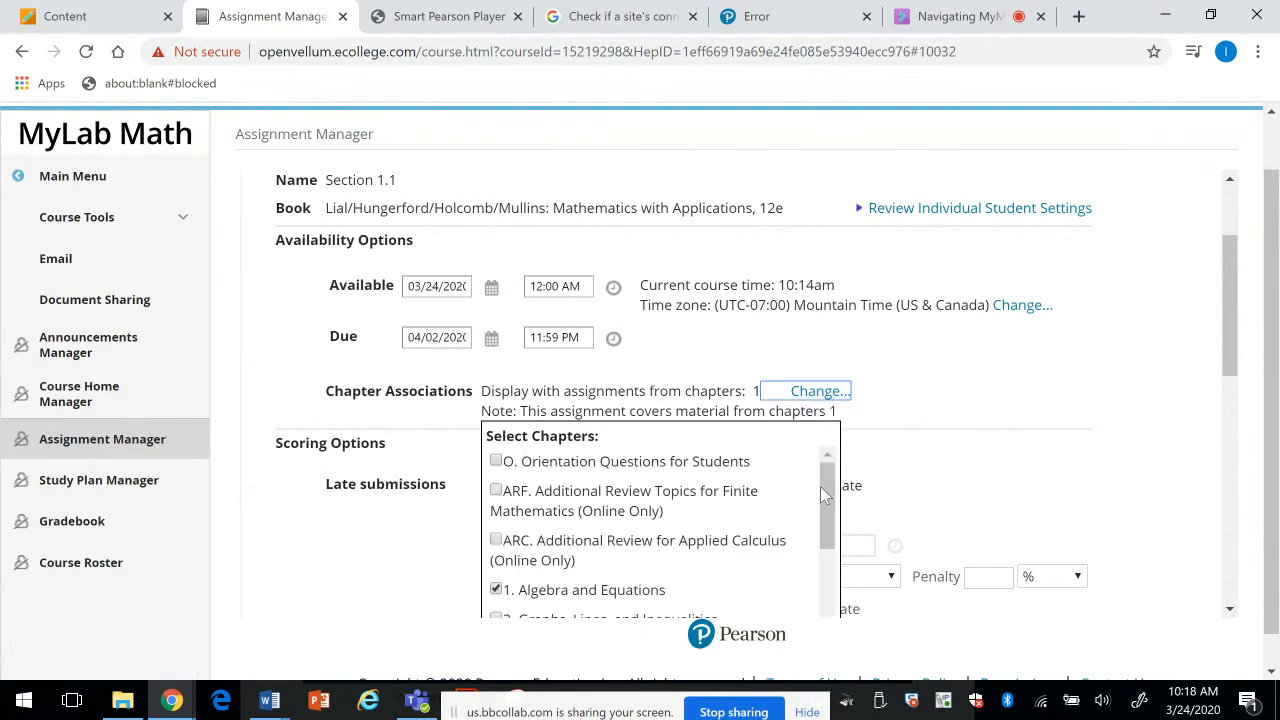
mouse_move(820, 486)
mouse_down()
mouse_move(825, 549)
mouse_move(836, 495)
mouse_up()
click(937, 348)
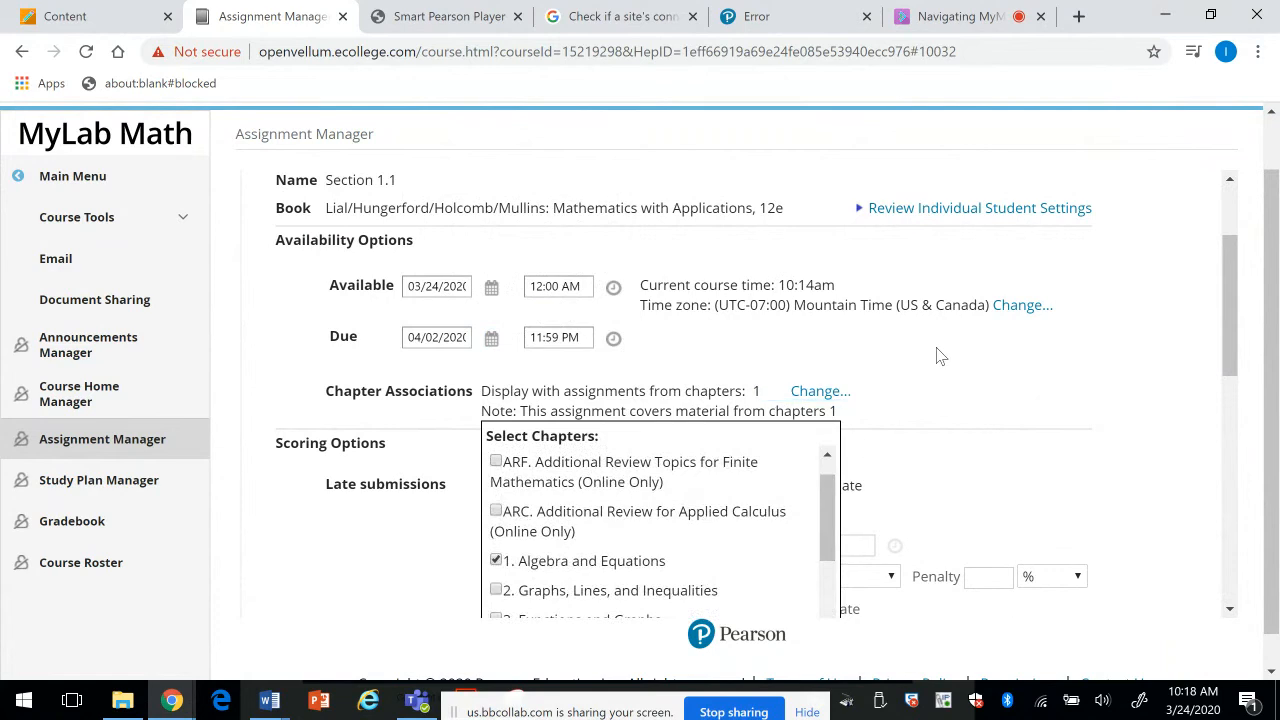
Step: Allow students to work and change their score after the due date
drag(1230, 360, 1226, 405)
click(597, 524)
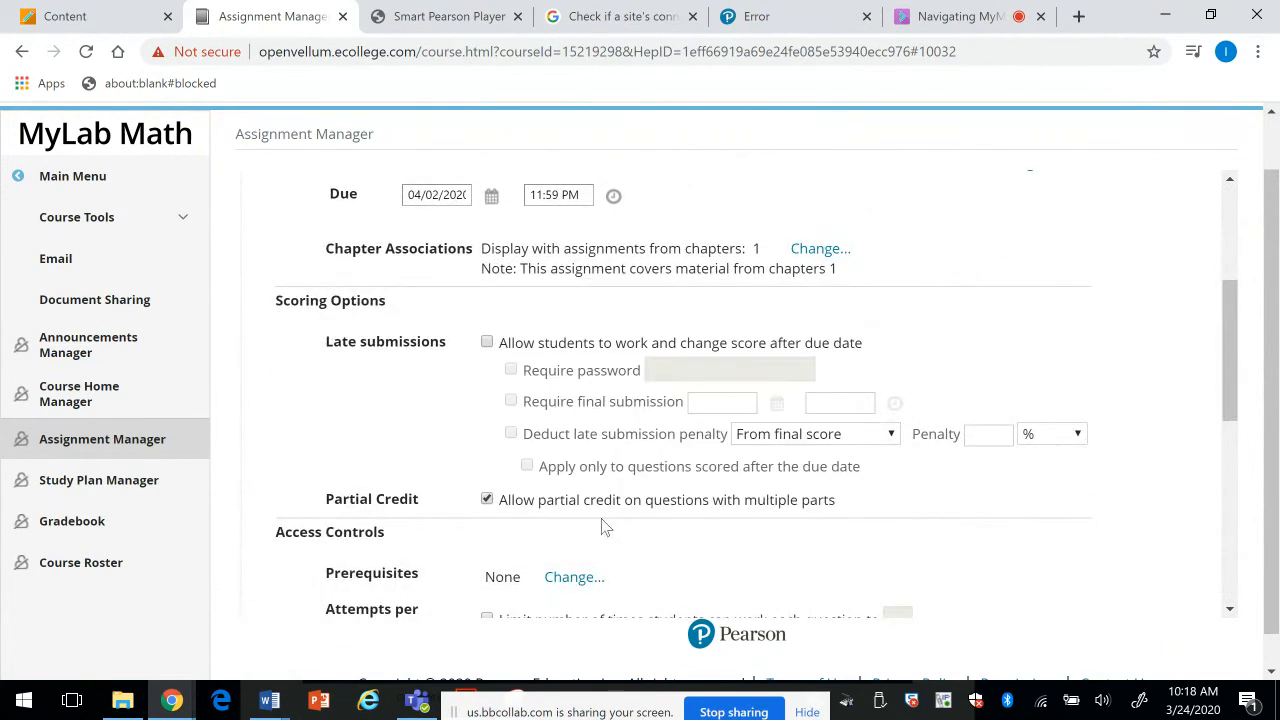
click(487, 343)
click(487, 345)
click(487, 343)
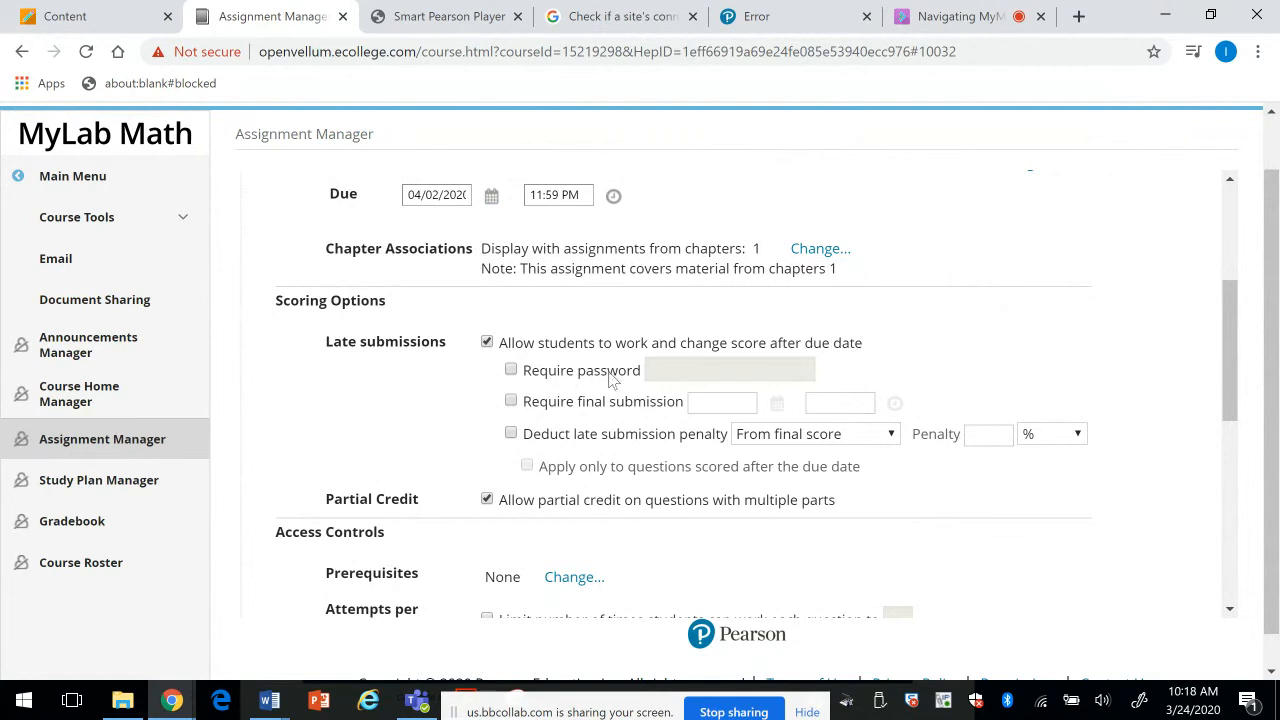
Step: Try requiring a late-submission password by entering one in the password field, and turn the requirement off again
click(511, 371)
click(667, 367)
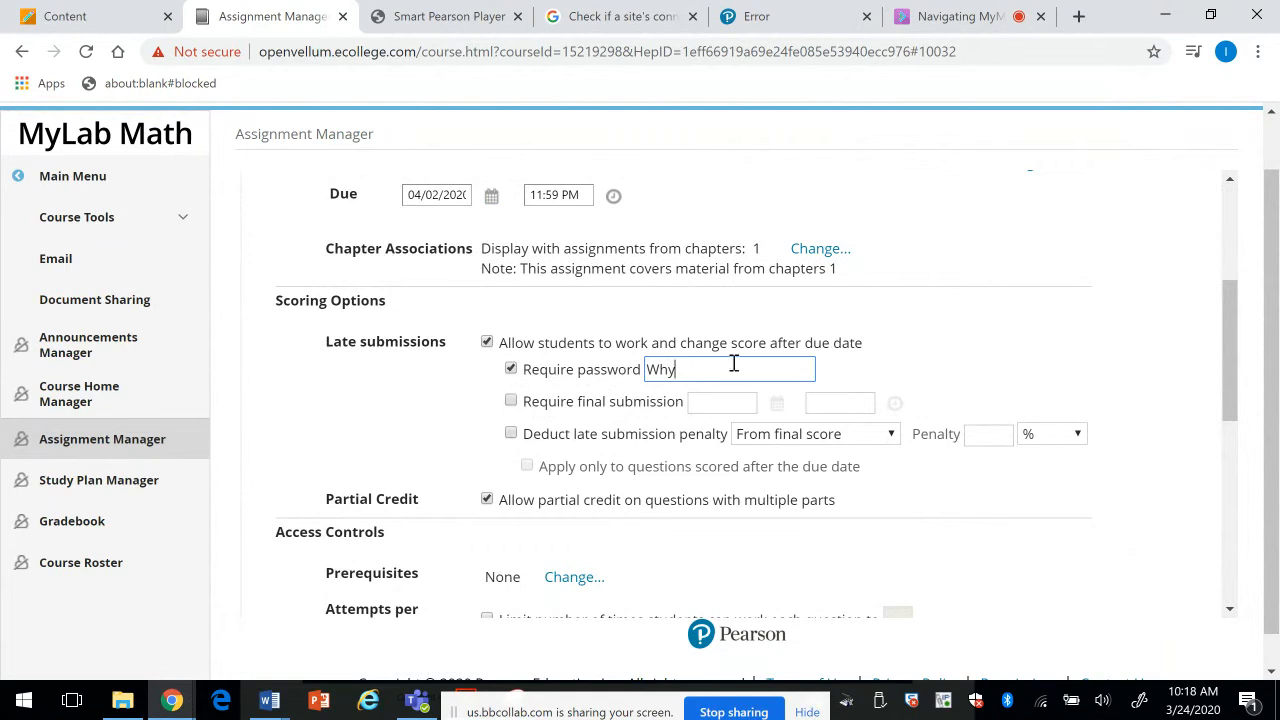
click(512, 370)
click(682, 370)
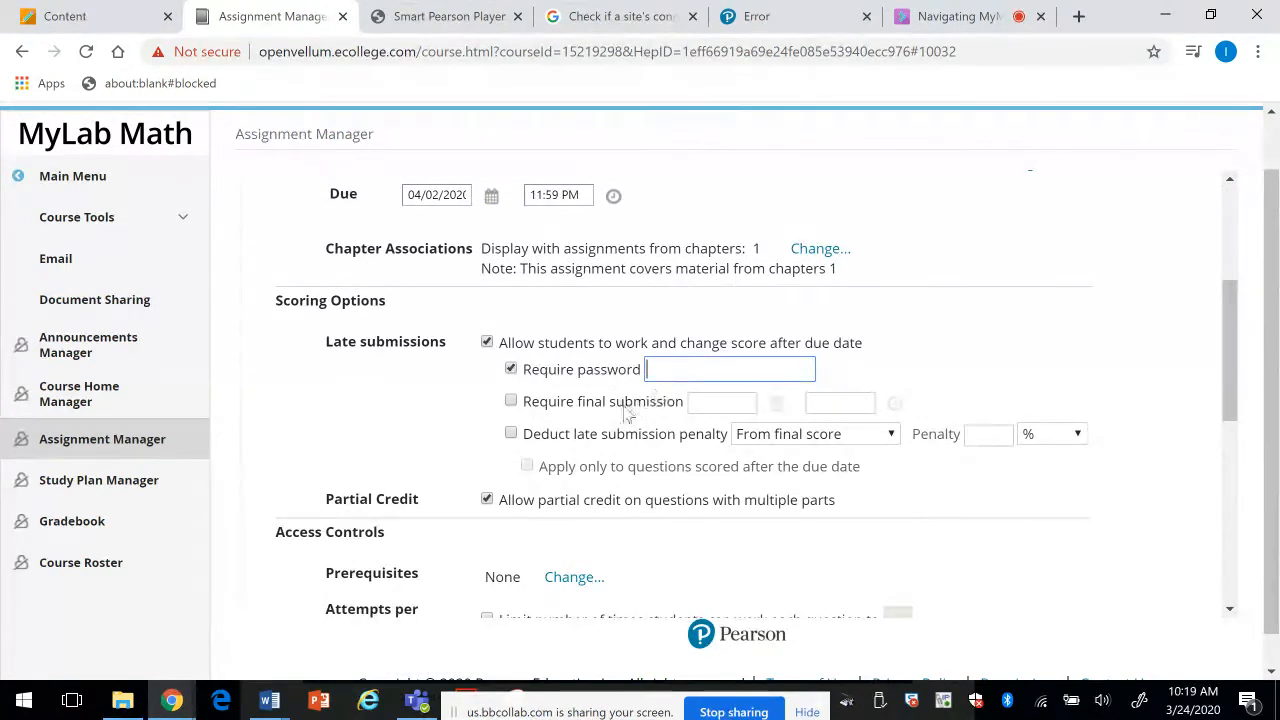
click(510, 370)
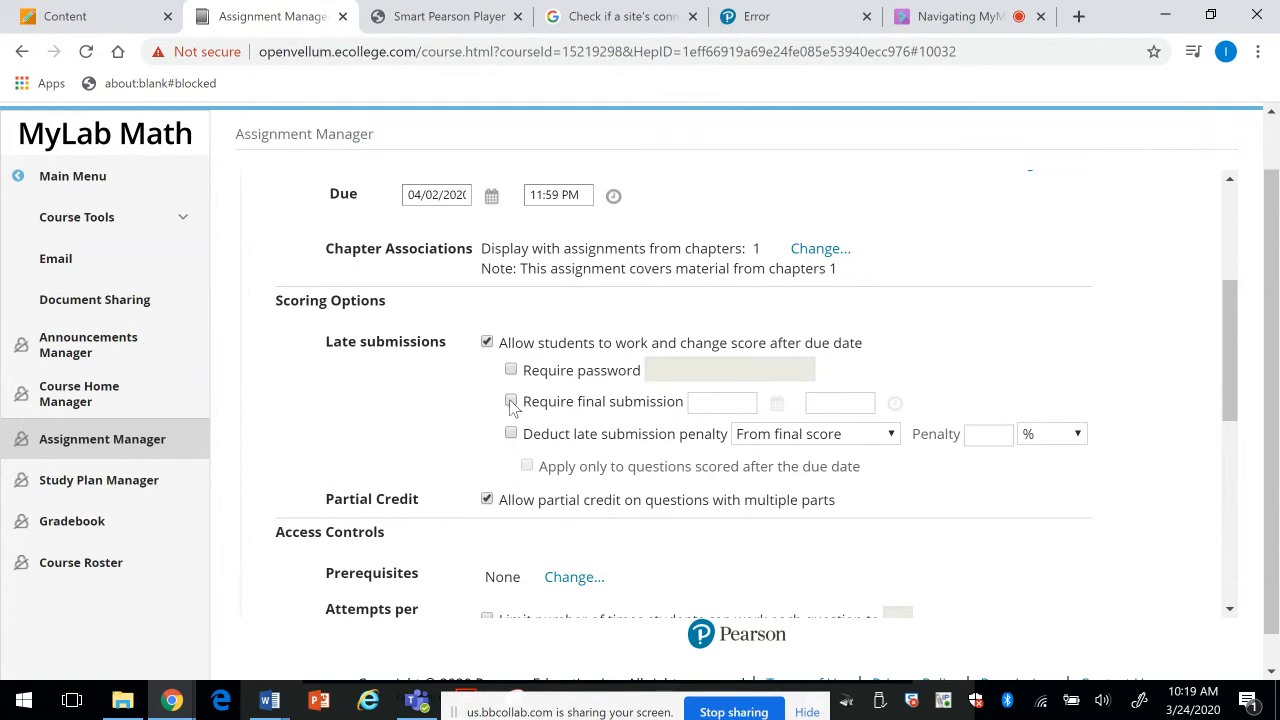
Step: Deduct a late submission penalty of 10% from the final score
click(511, 434)
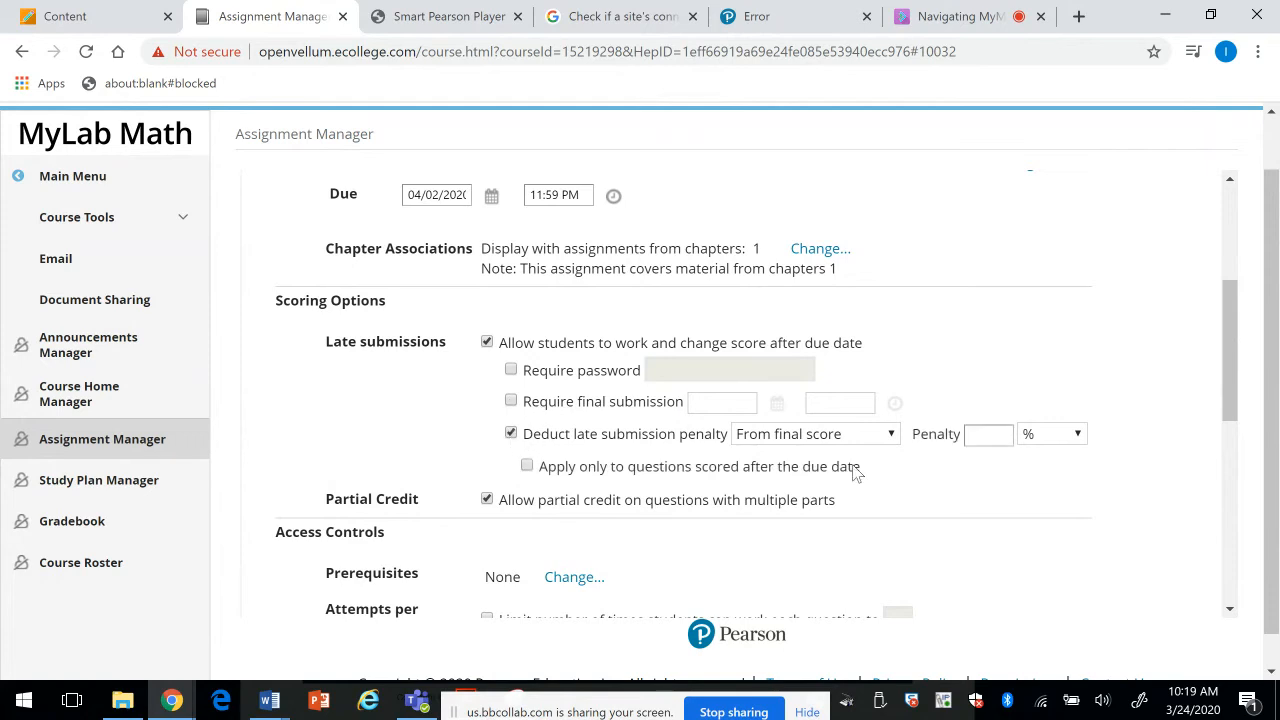
click(982, 436)
click(1053, 541)
Step: Look at the prerequisite options for the Section 1.1 assignment and close them without adding any
drag(1228, 365, 1228, 407)
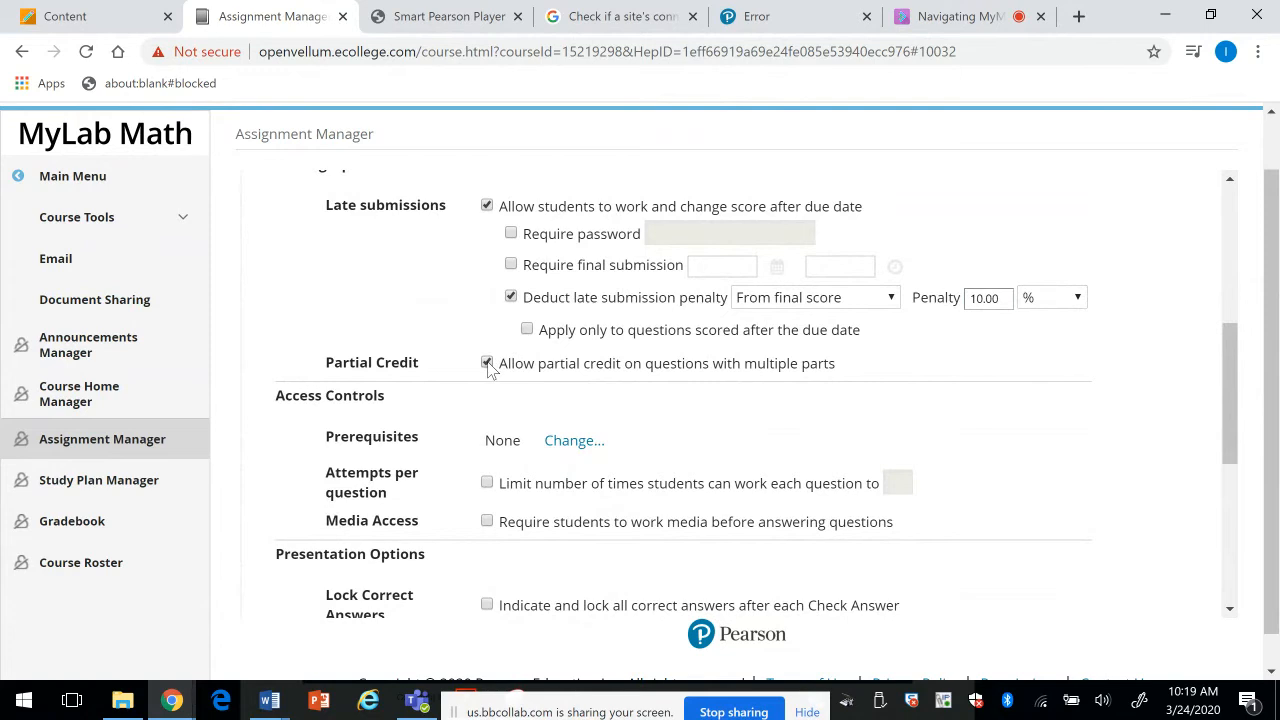
drag(1230, 390, 1233, 455)
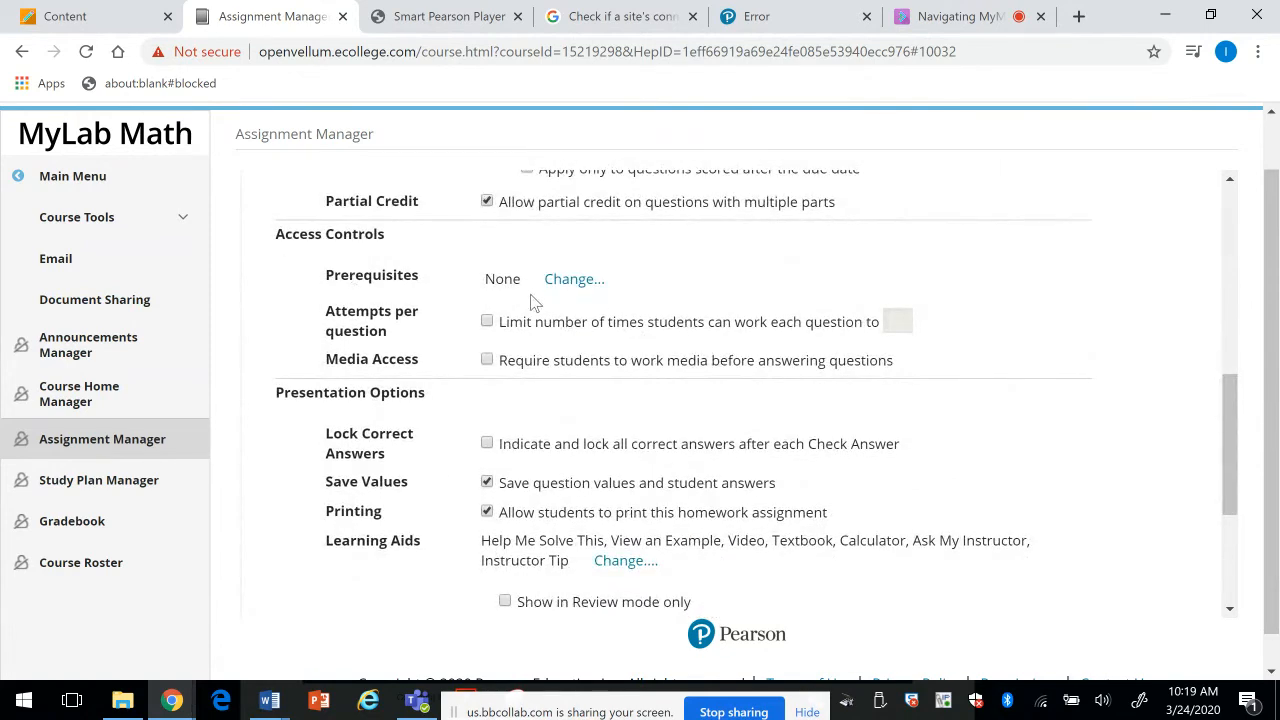
click(560, 282)
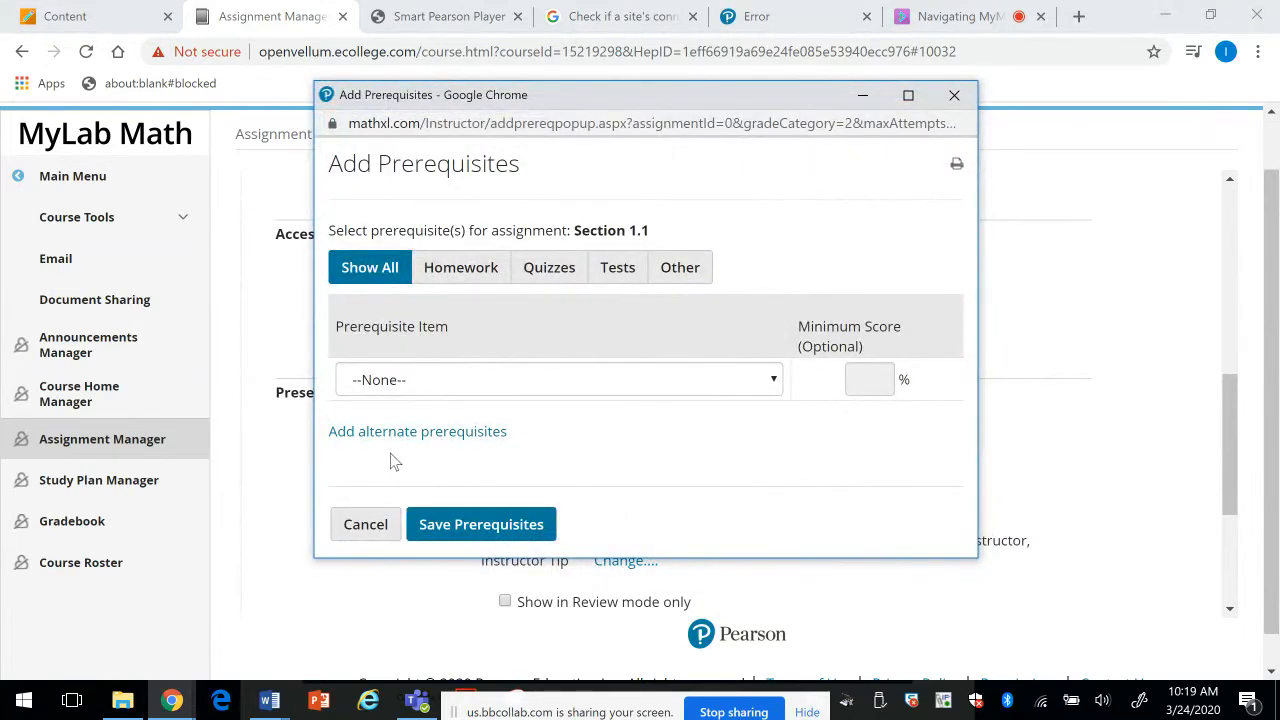
click(954, 96)
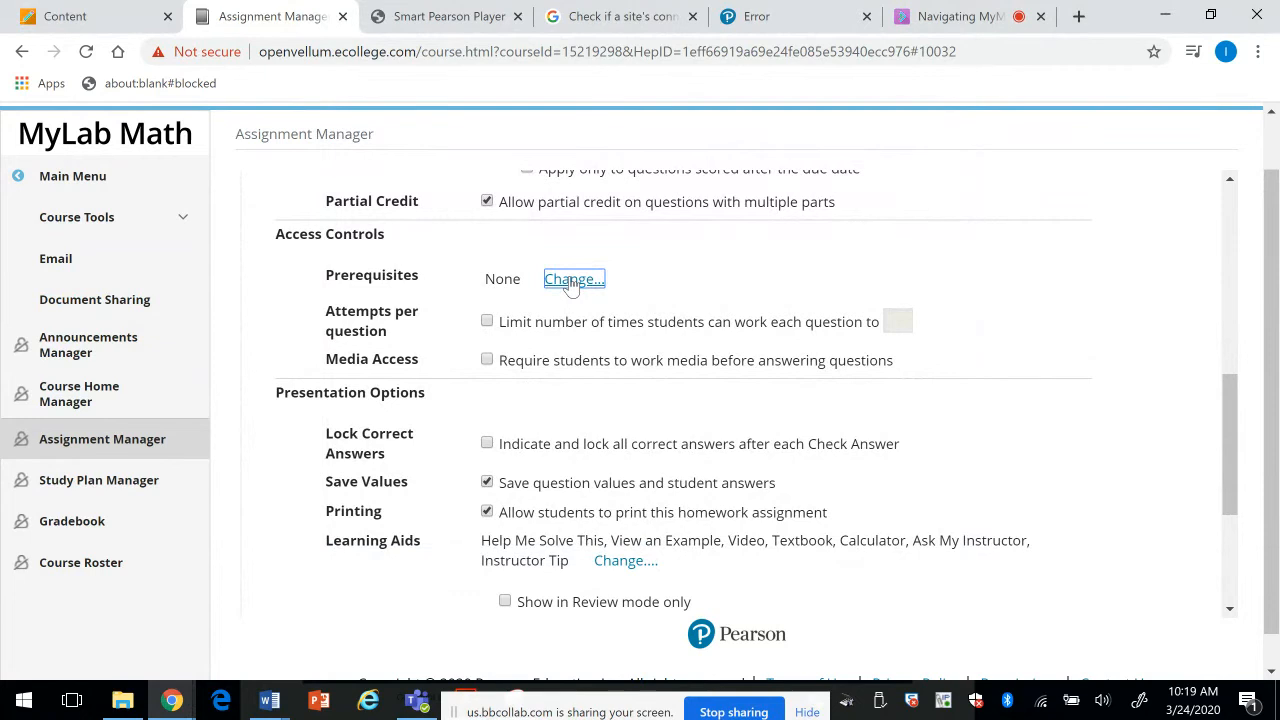
click(571, 284)
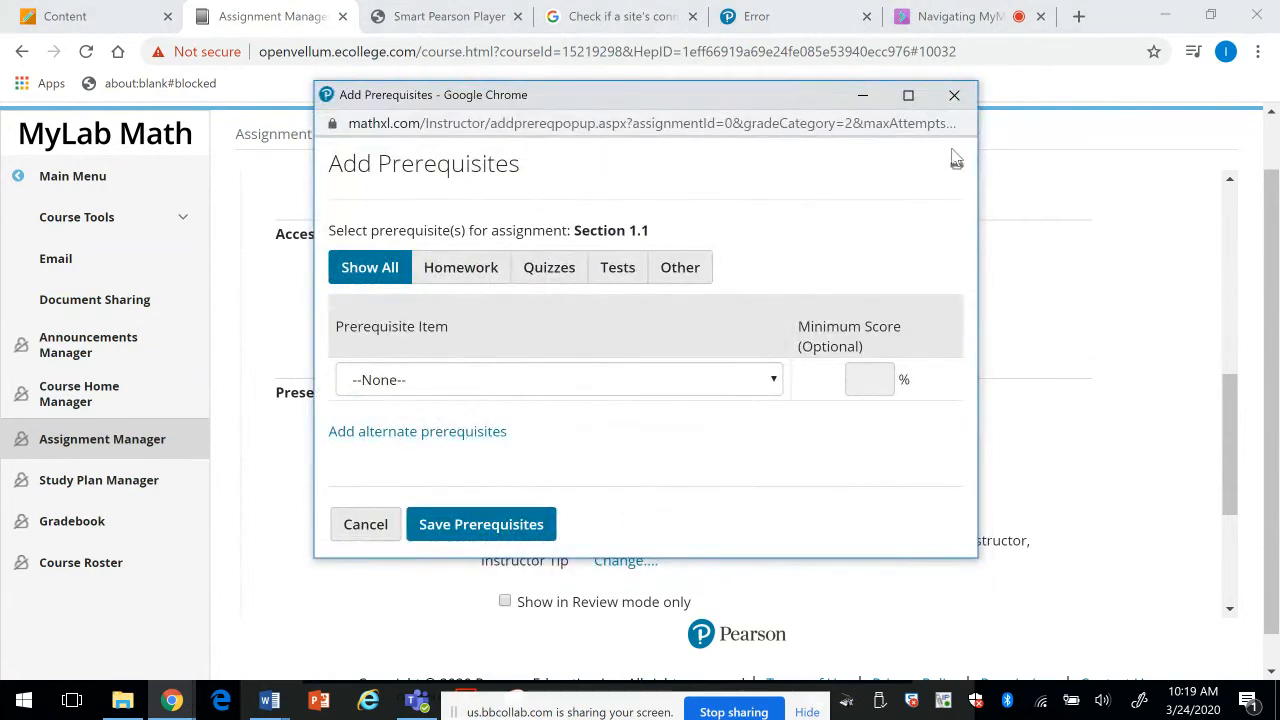
click(955, 95)
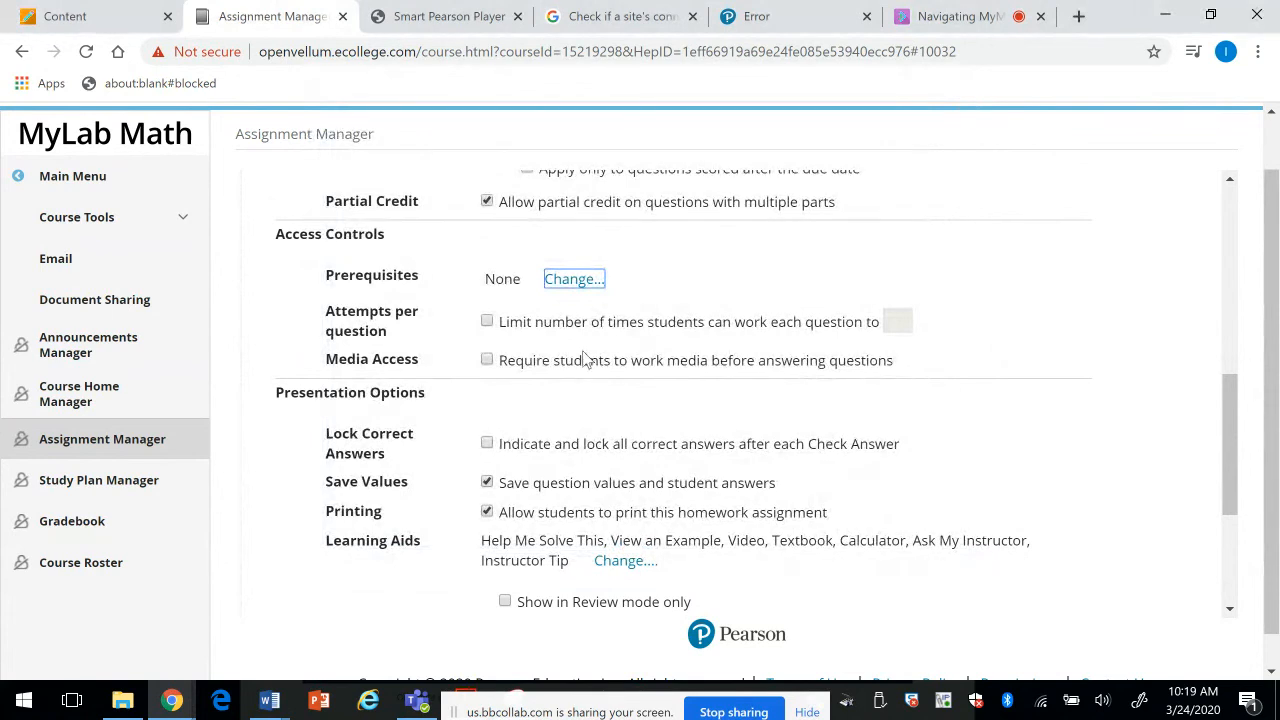
click(572, 280)
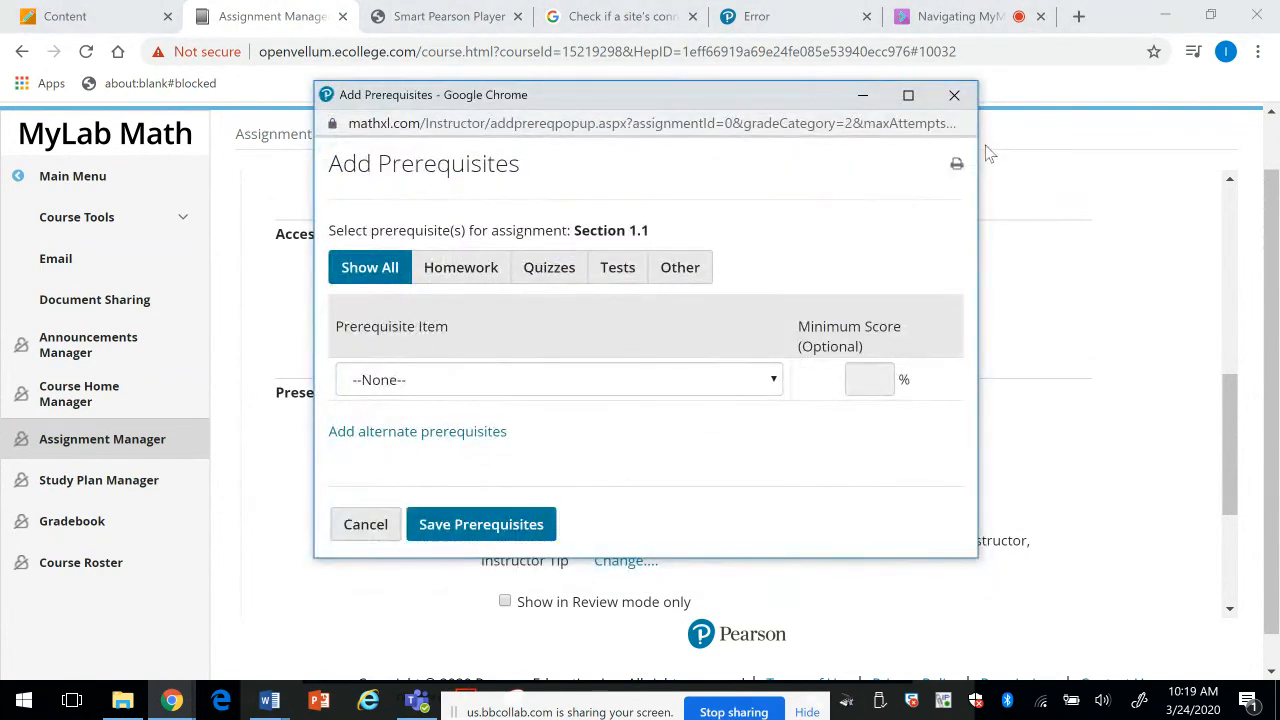
click(954, 95)
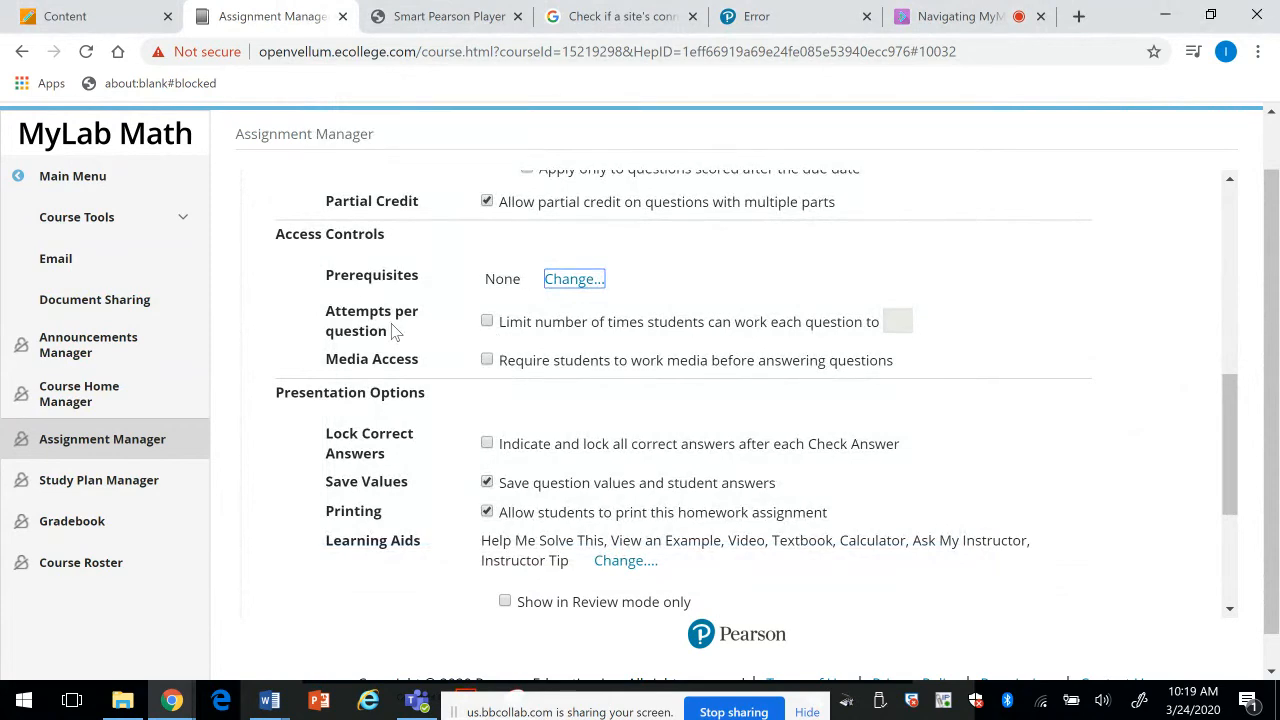
Step: Limit students to 5 attempts per question and require them to work media before answering questions
click(487, 322)
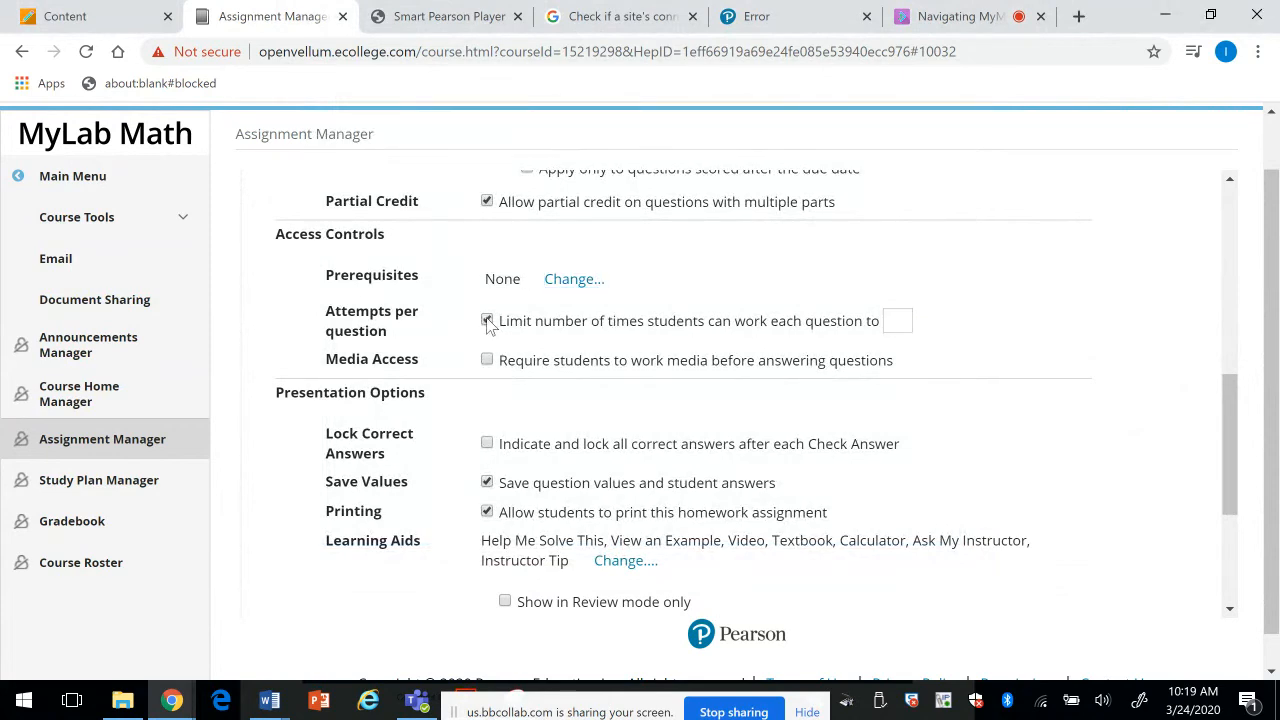
click(896, 317)
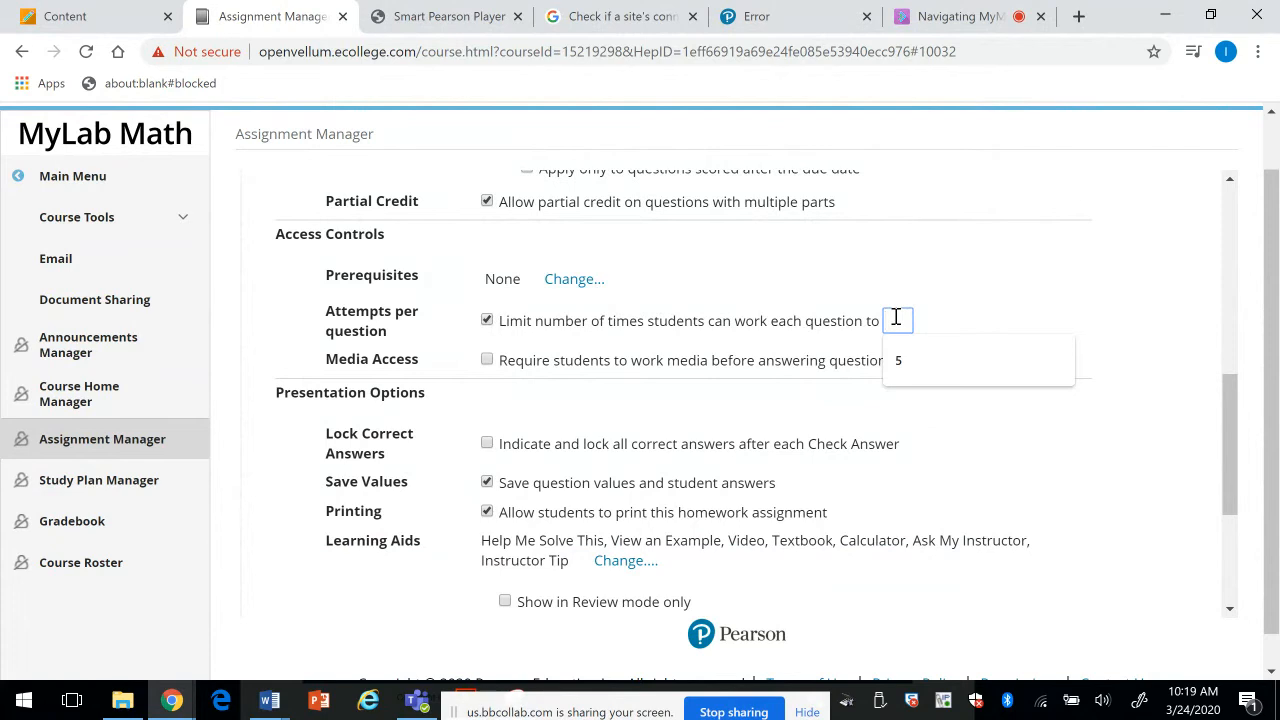
text(5)
click(1013, 366)
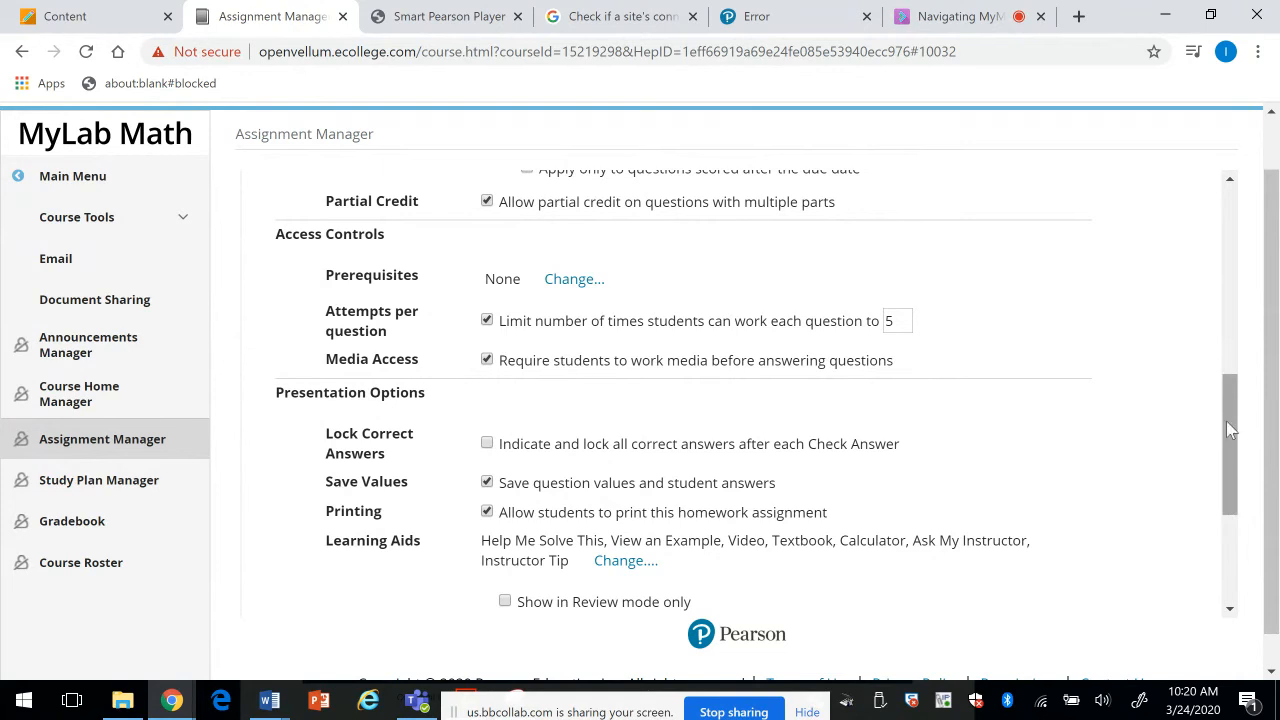
Step: Indicate and lock correct answers after each Check Answer, and accept the learning aids selection with every aid kept
drag(1239, 437, 1225, 464)
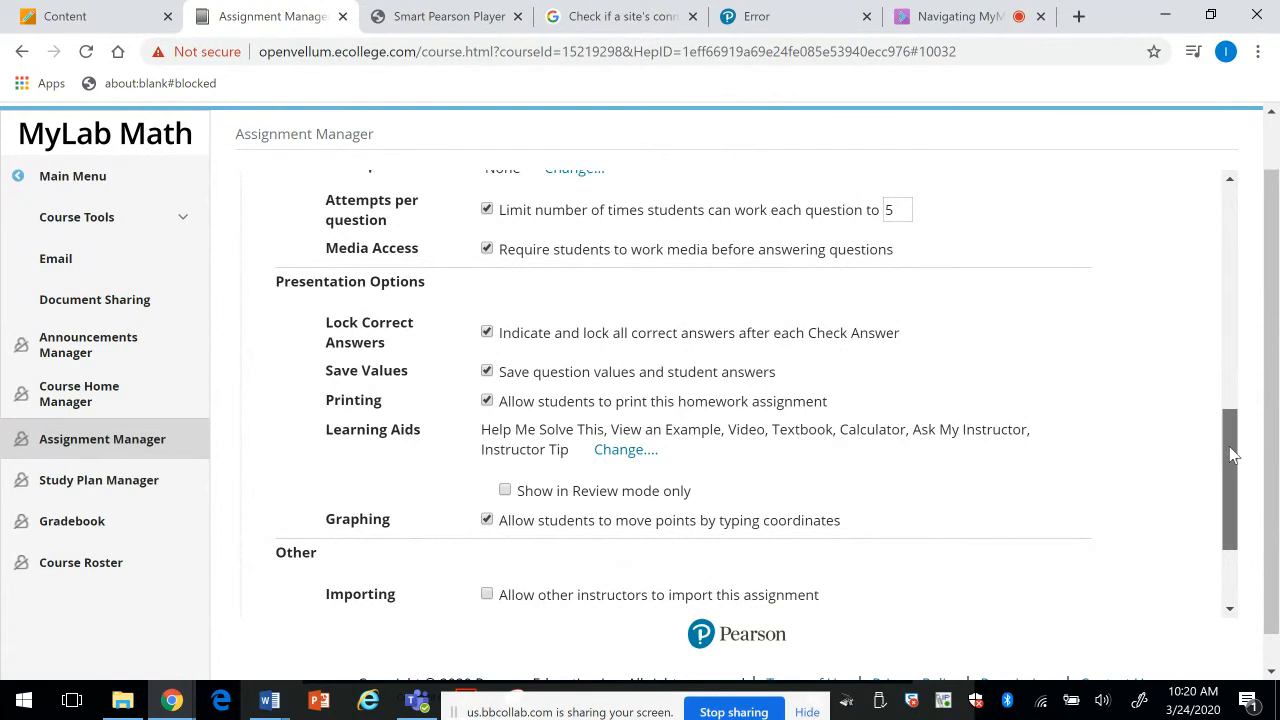
drag(1230, 455, 1227, 485)
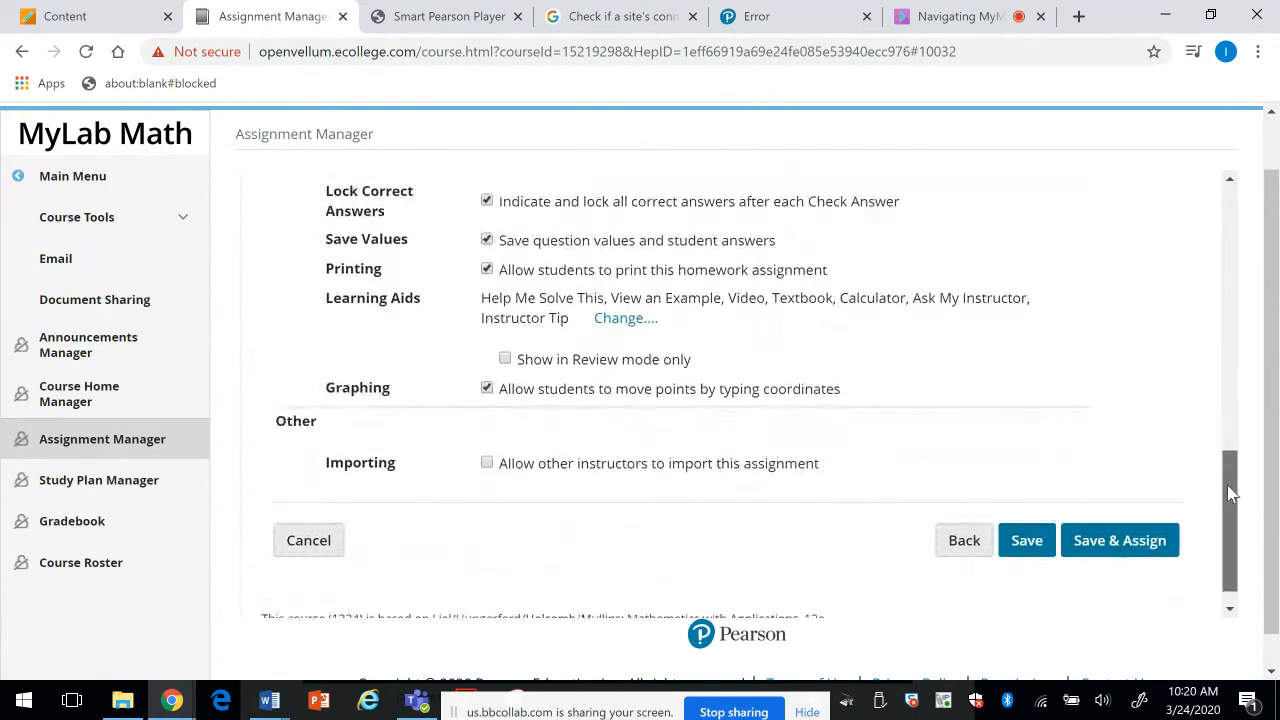
click(618, 322)
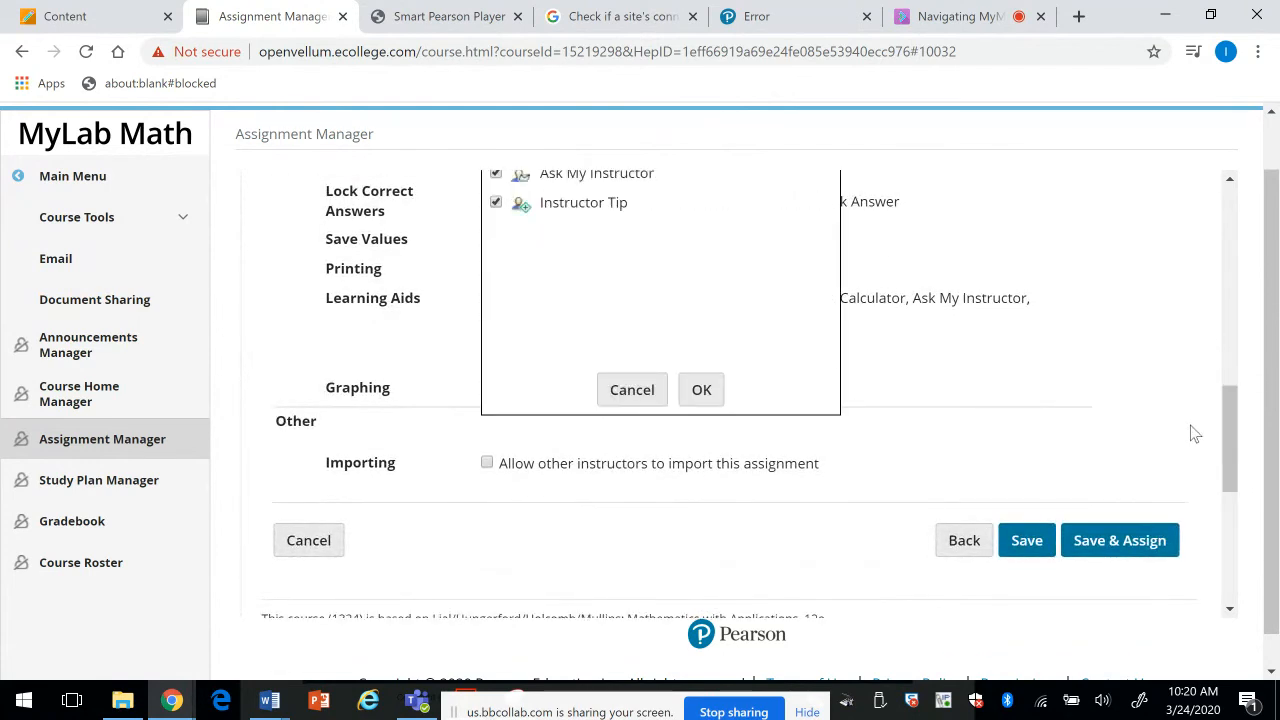
drag(1232, 453, 1232, 388)
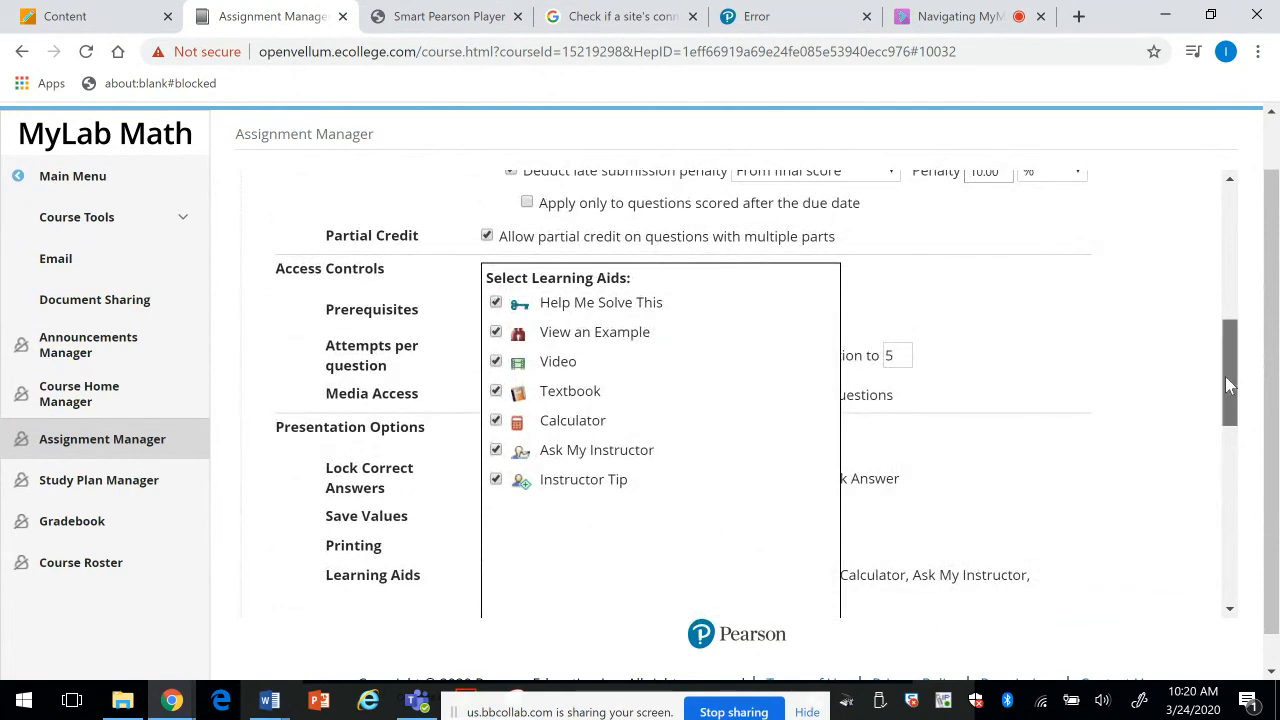
drag(1225, 376, 1231, 442)
click(697, 458)
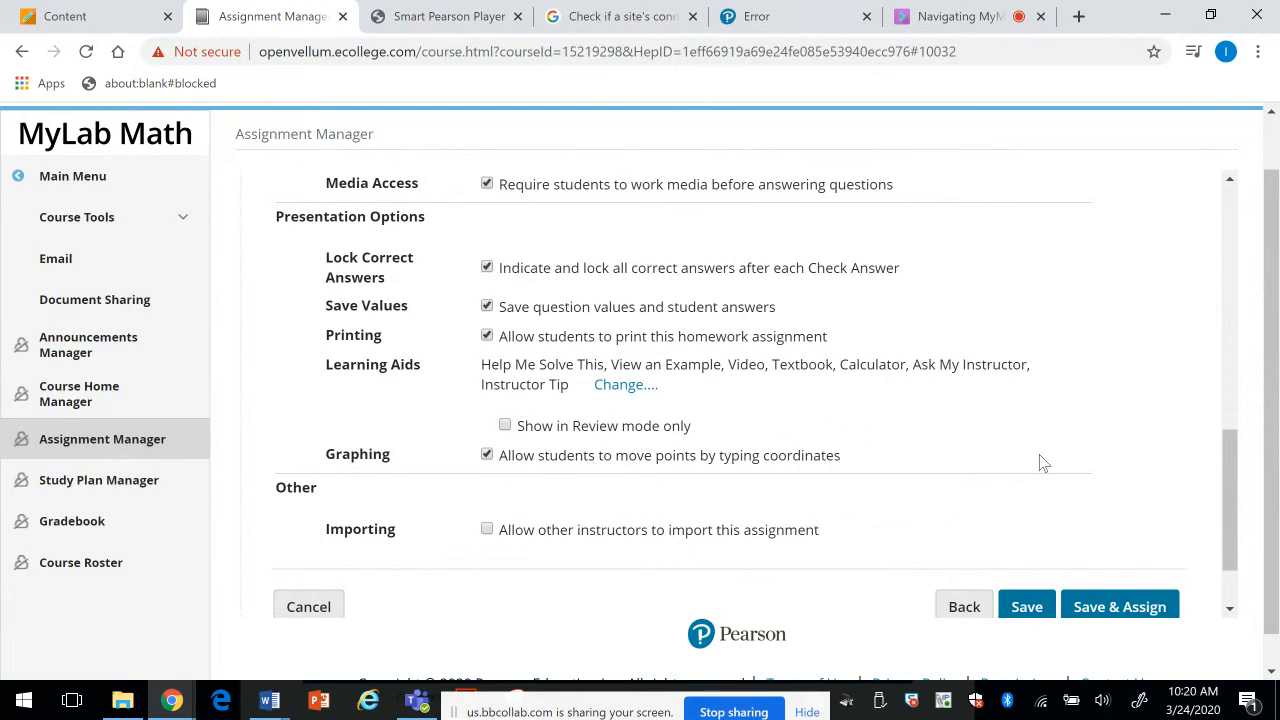
Step: Save the Section 1.1 homework and assign it to the class
drag(1224, 498, 1225, 544)
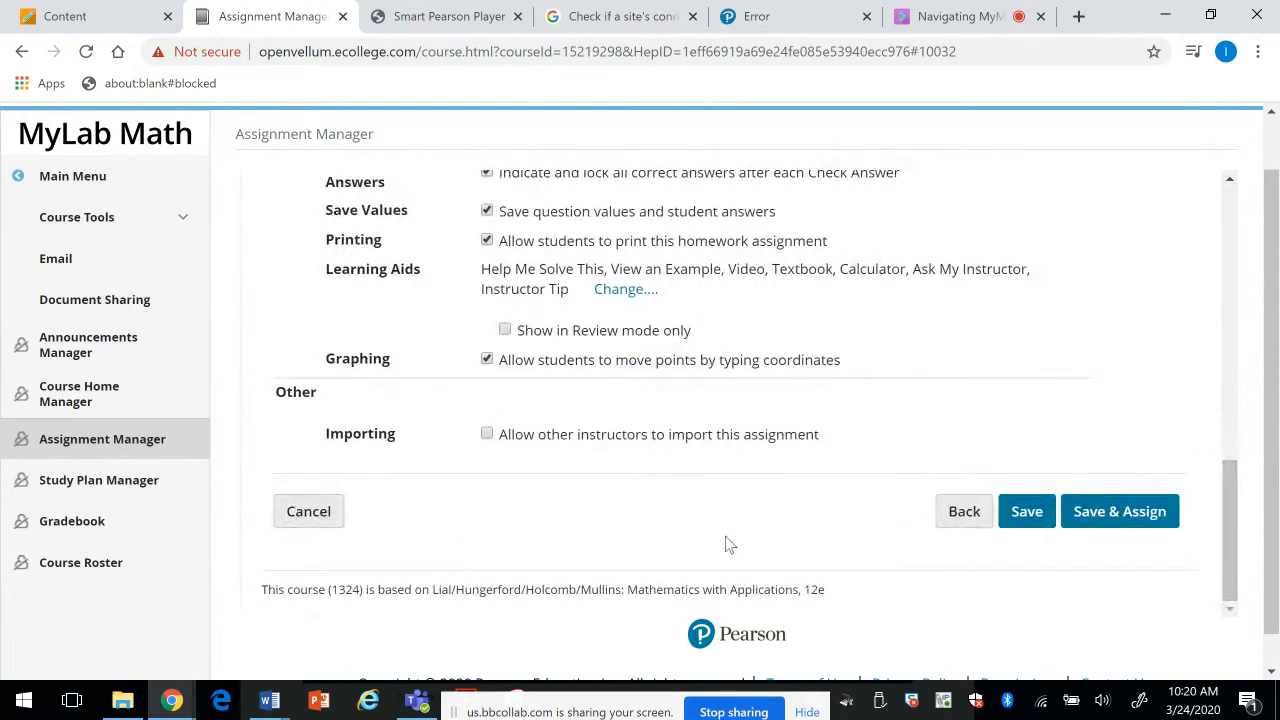
click(487, 361)
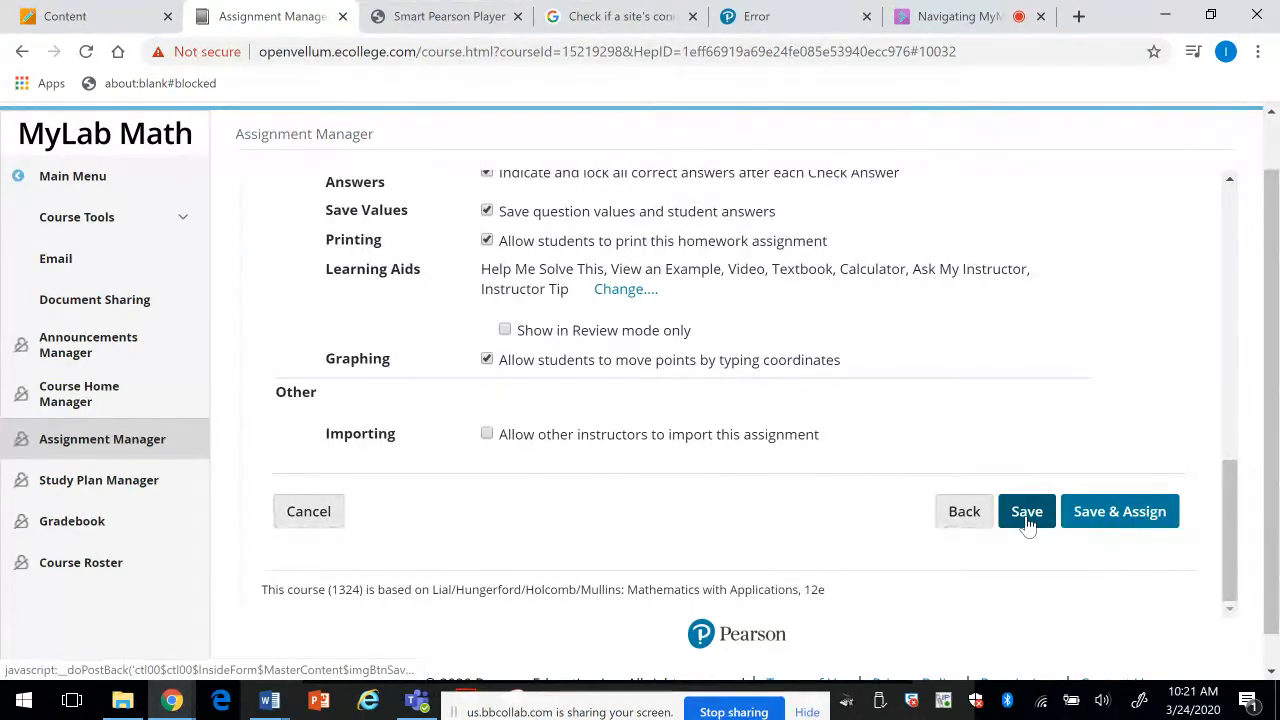
click(1120, 512)
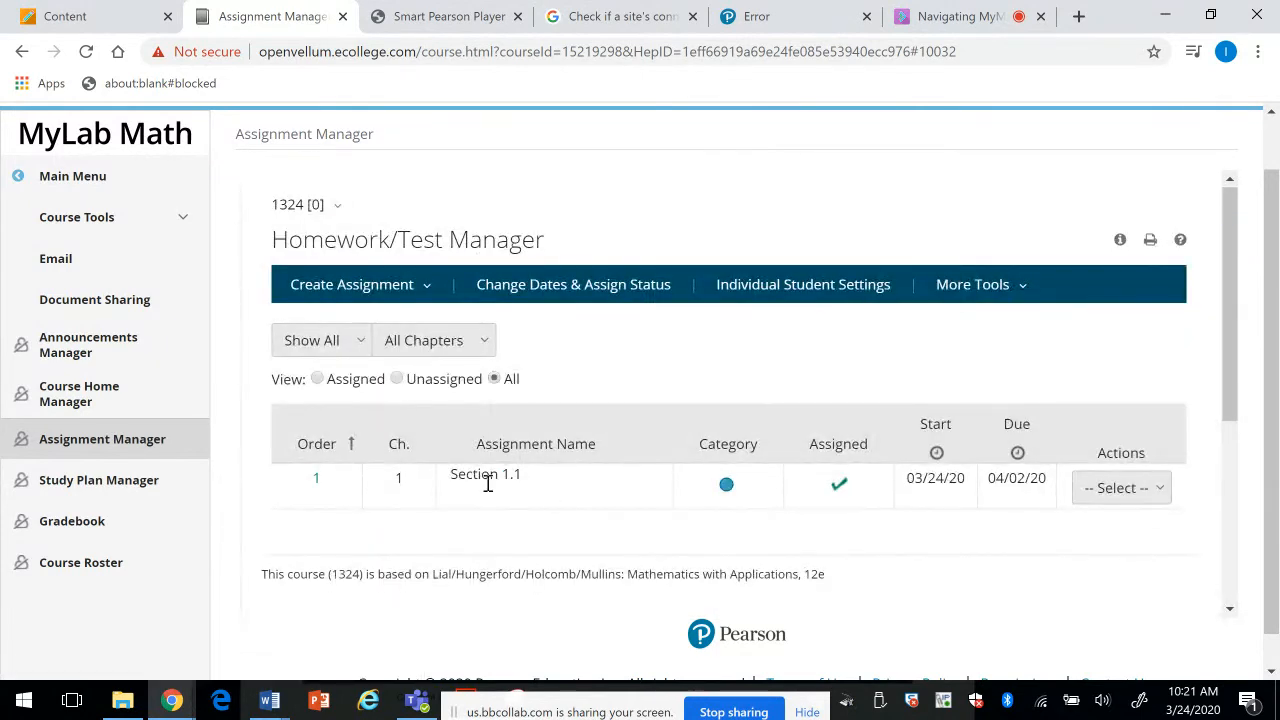
Step: Look at the per-student settings for the Section 1.1 homework and cancel back to the assignment list
click(1140, 492)
drag(1240, 443, 1237, 535)
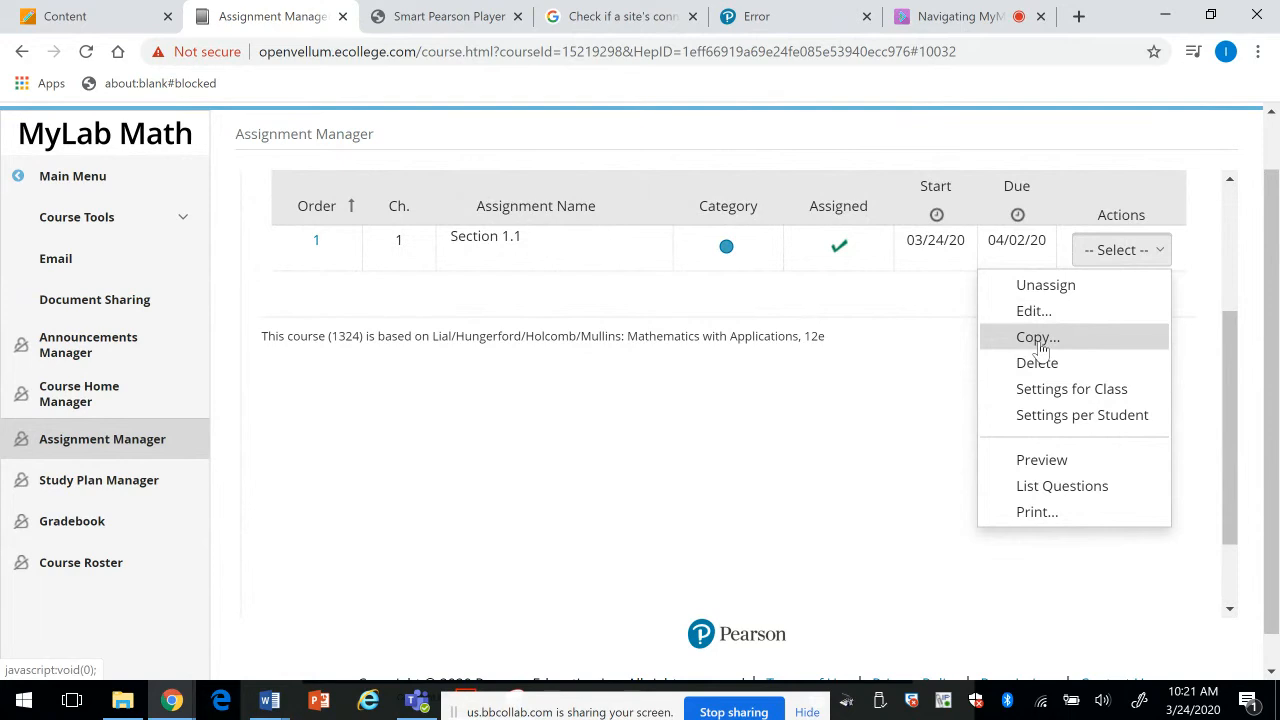
click(1067, 420)
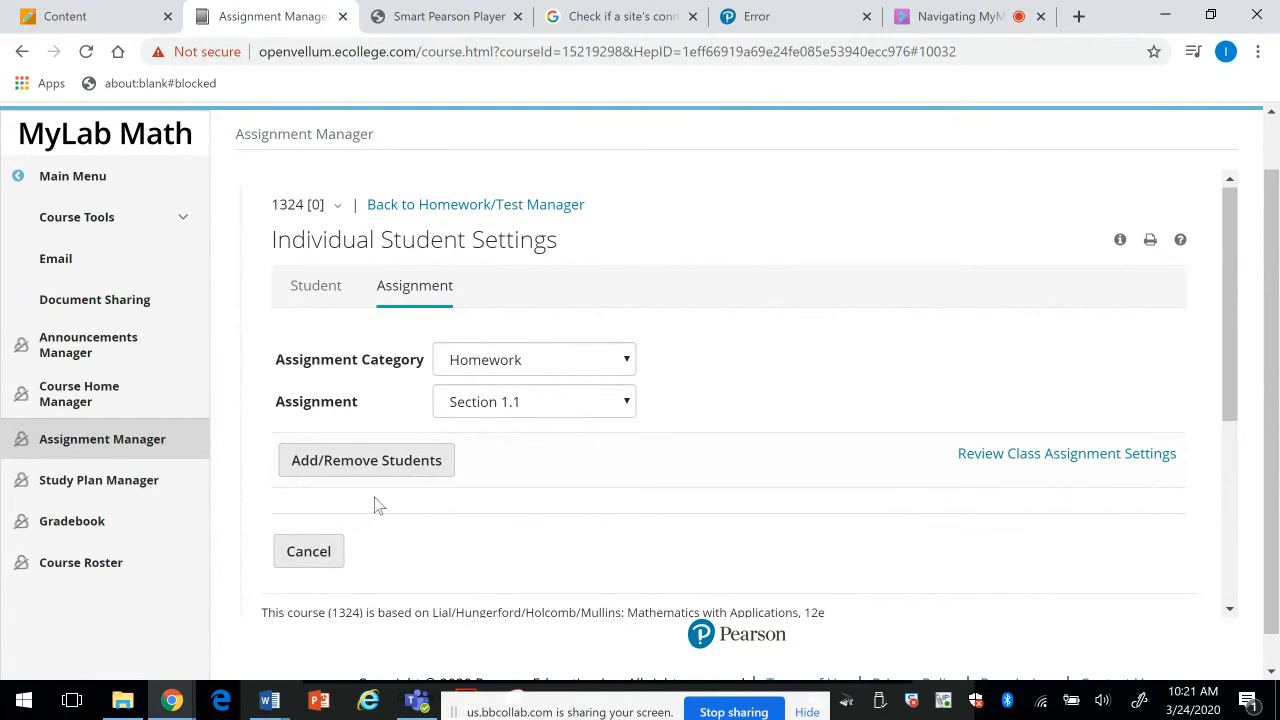
click(300, 560)
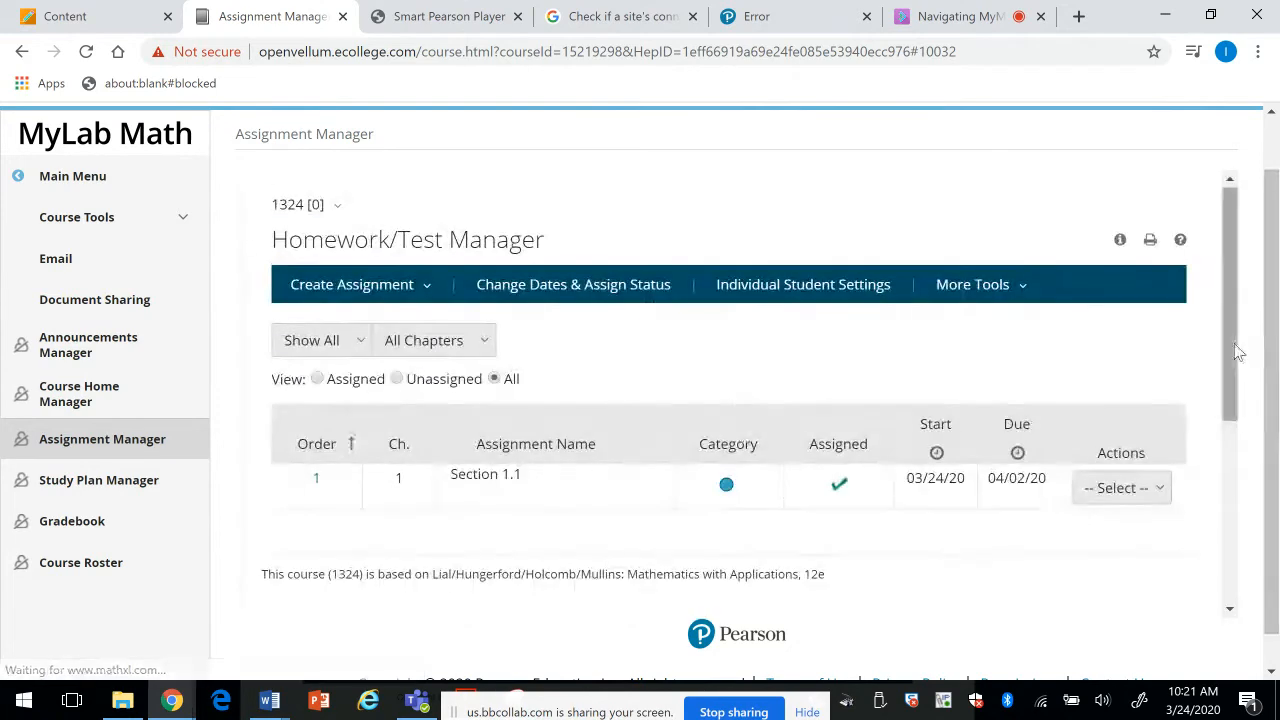
Step: Preview the Section 1.1 homework and maximize the preview window
drag(1237, 352, 1229, 467)
click(1122, 380)
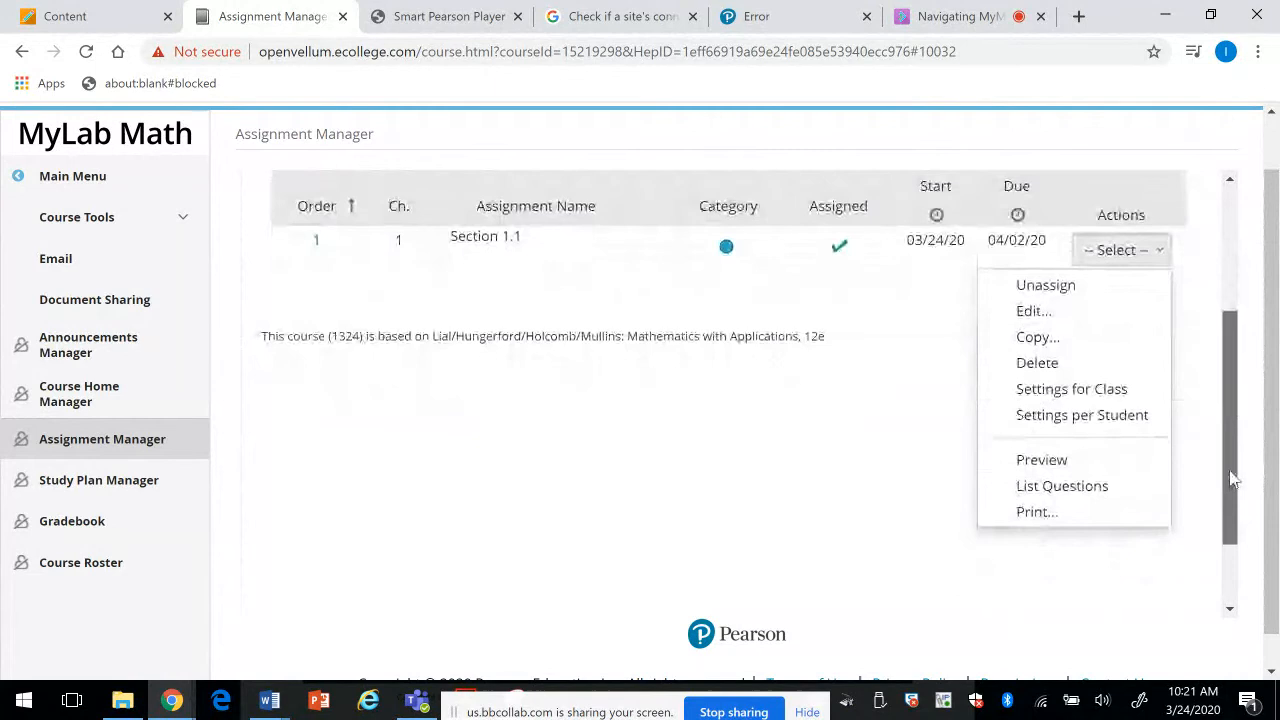
click(1054, 462)
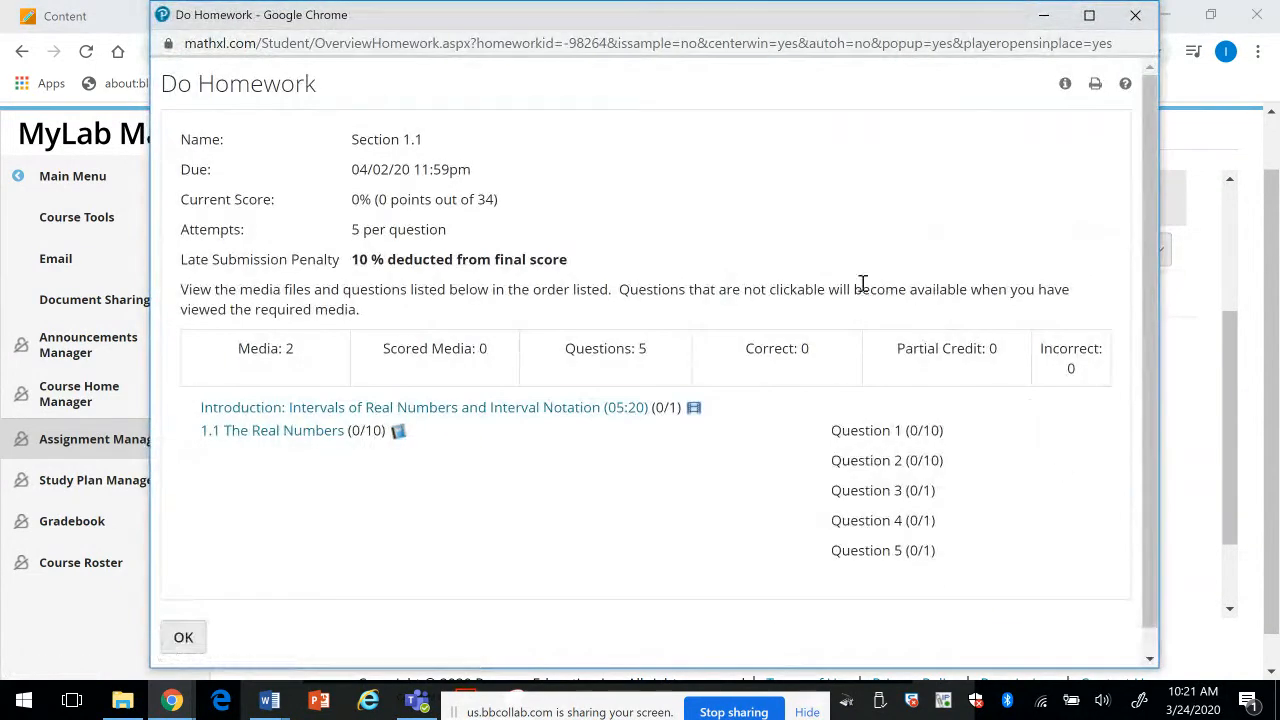
click(1090, 17)
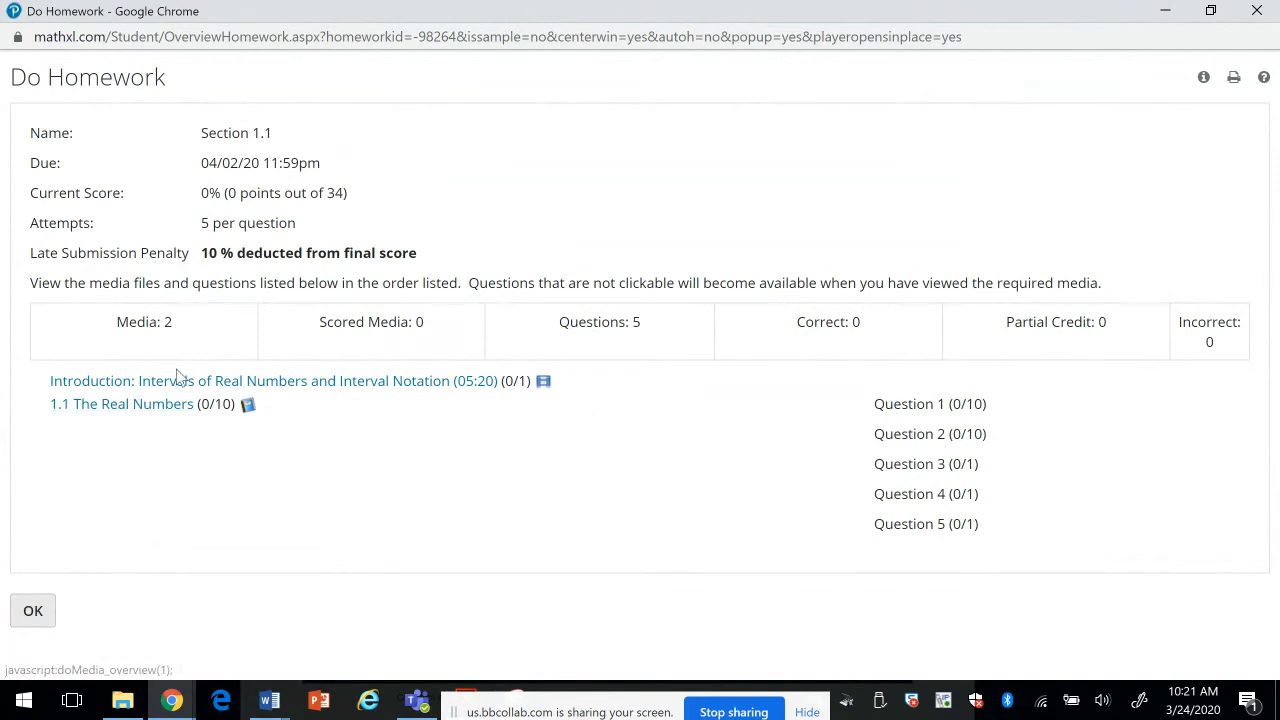
Step: Try to open the homework questions in the preview before viewing the required media
triple_click(953, 410)
click(951, 430)
click(944, 517)
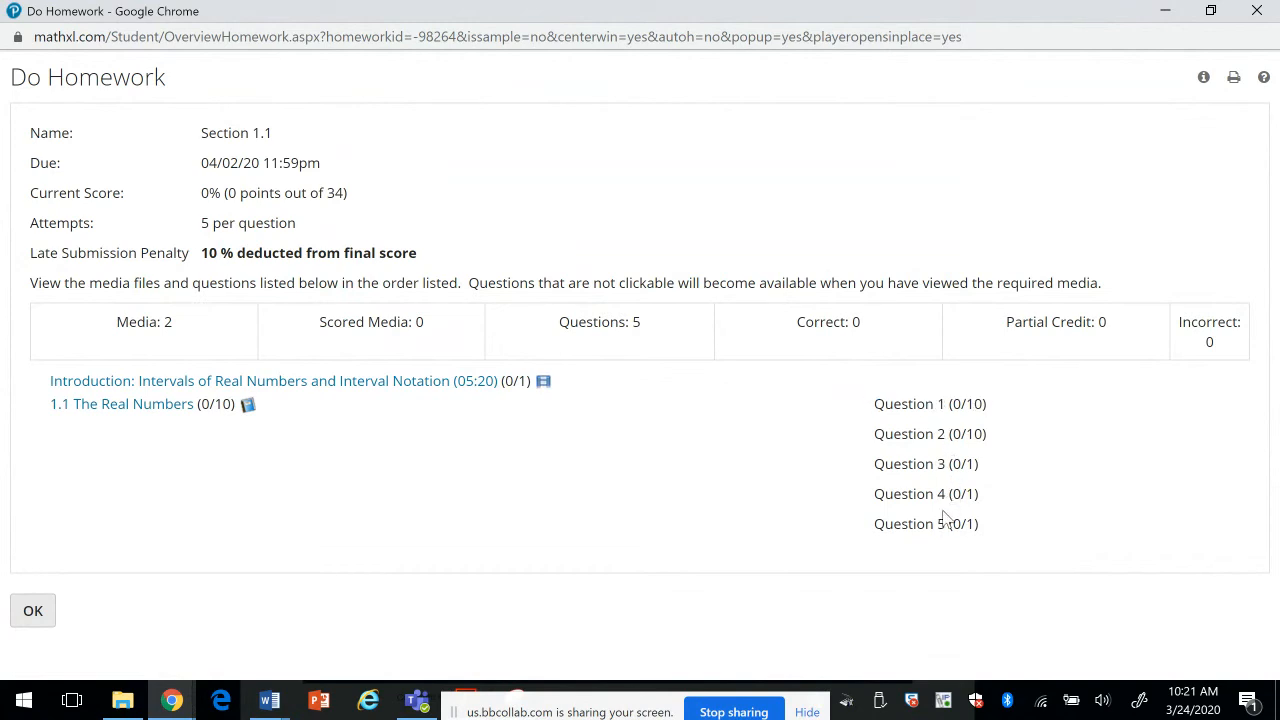
double_click(928, 430)
click(920, 403)
Step: Open the 1.1 The Real Numbers textbook media from the preview, close it, and exit the preview
click(139, 405)
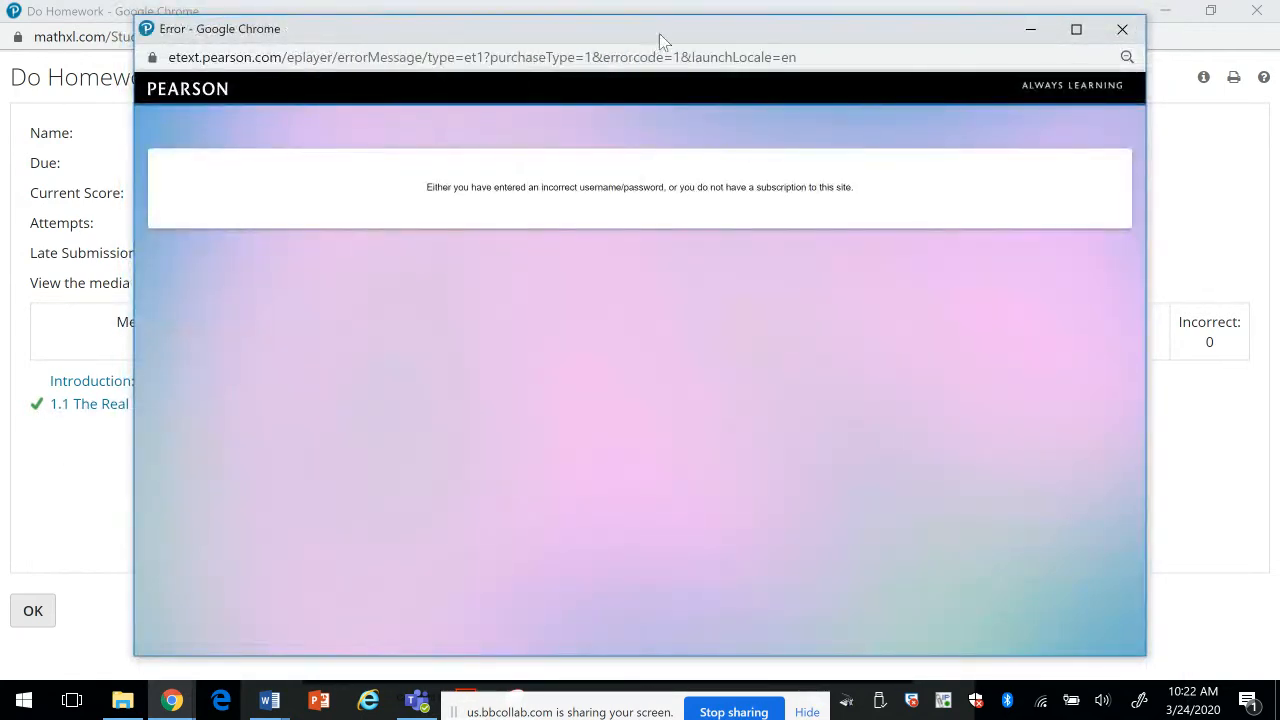
click(1122, 28)
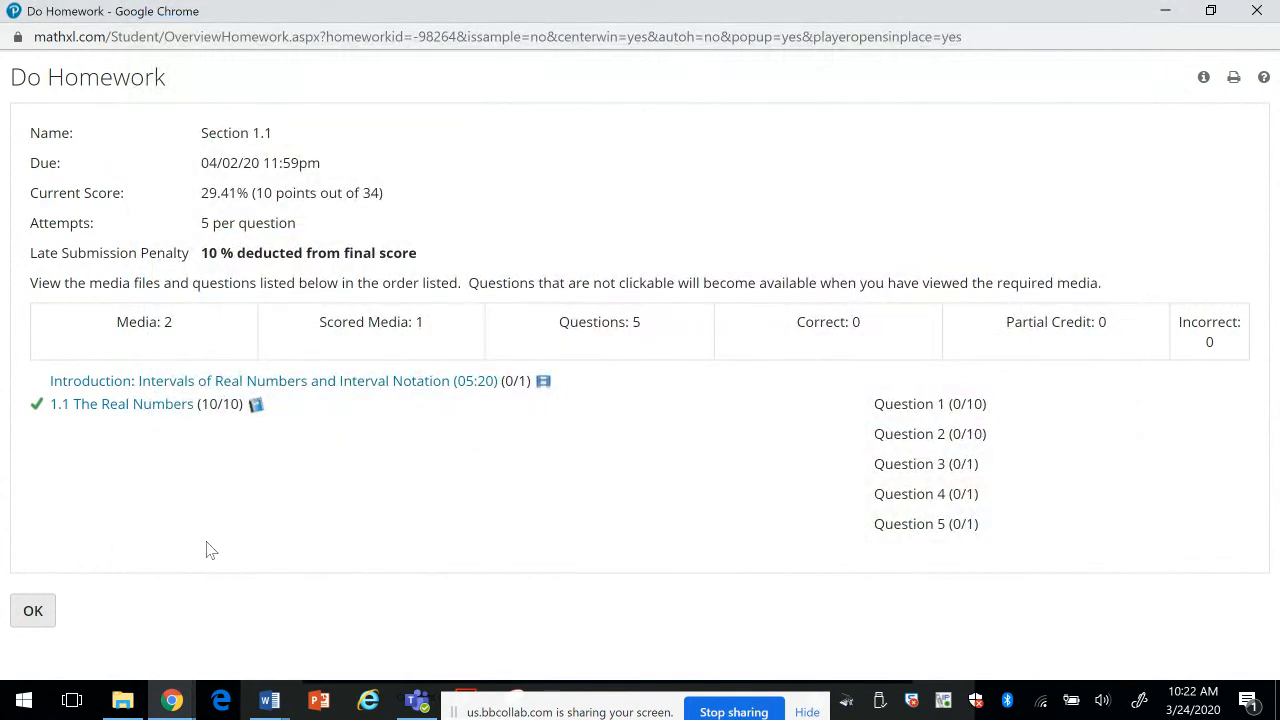
click(33, 612)
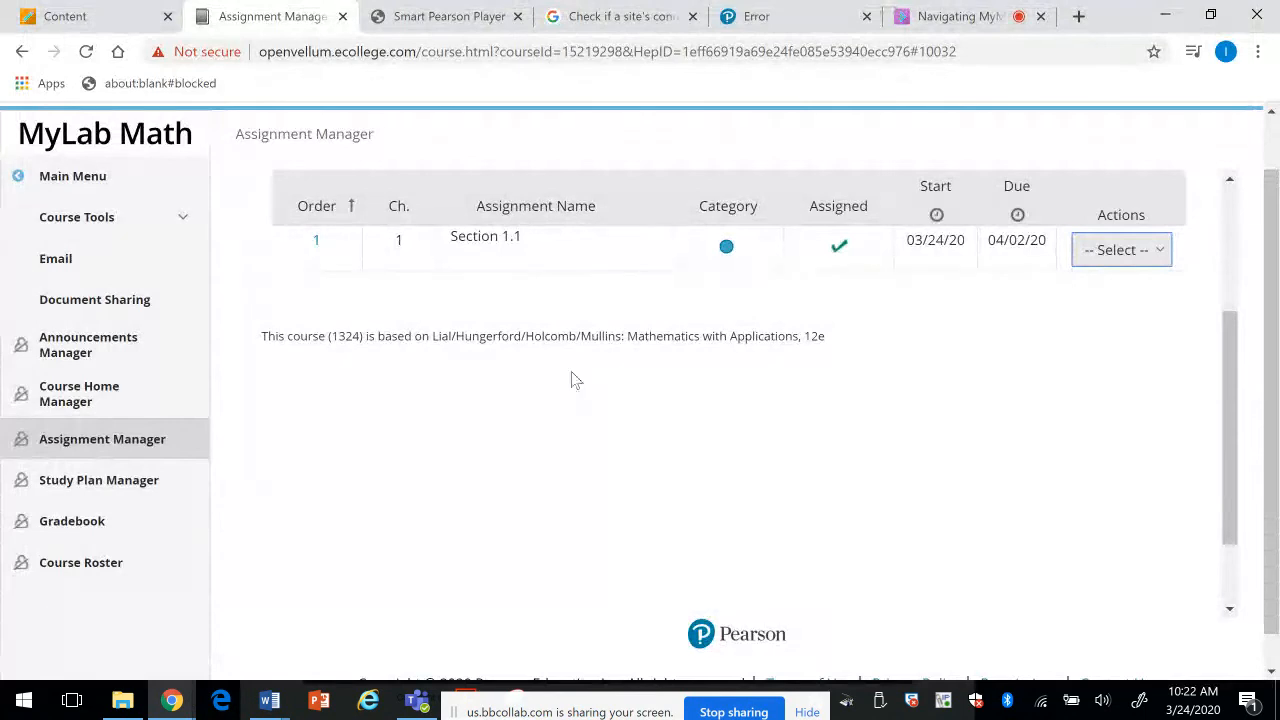
Step: View the Section 1.1 homework from the course's student assignments page and open its 1.1 The Real Numbers textbook media
click(75, 178)
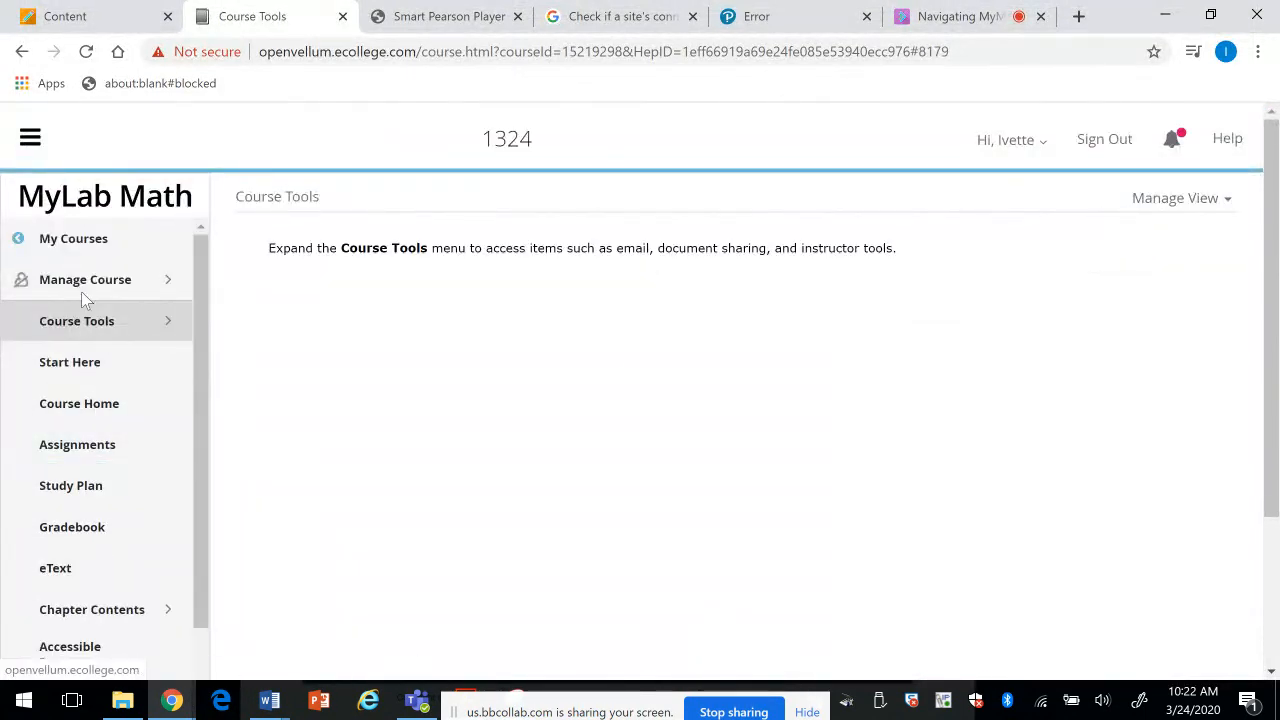
click(62, 450)
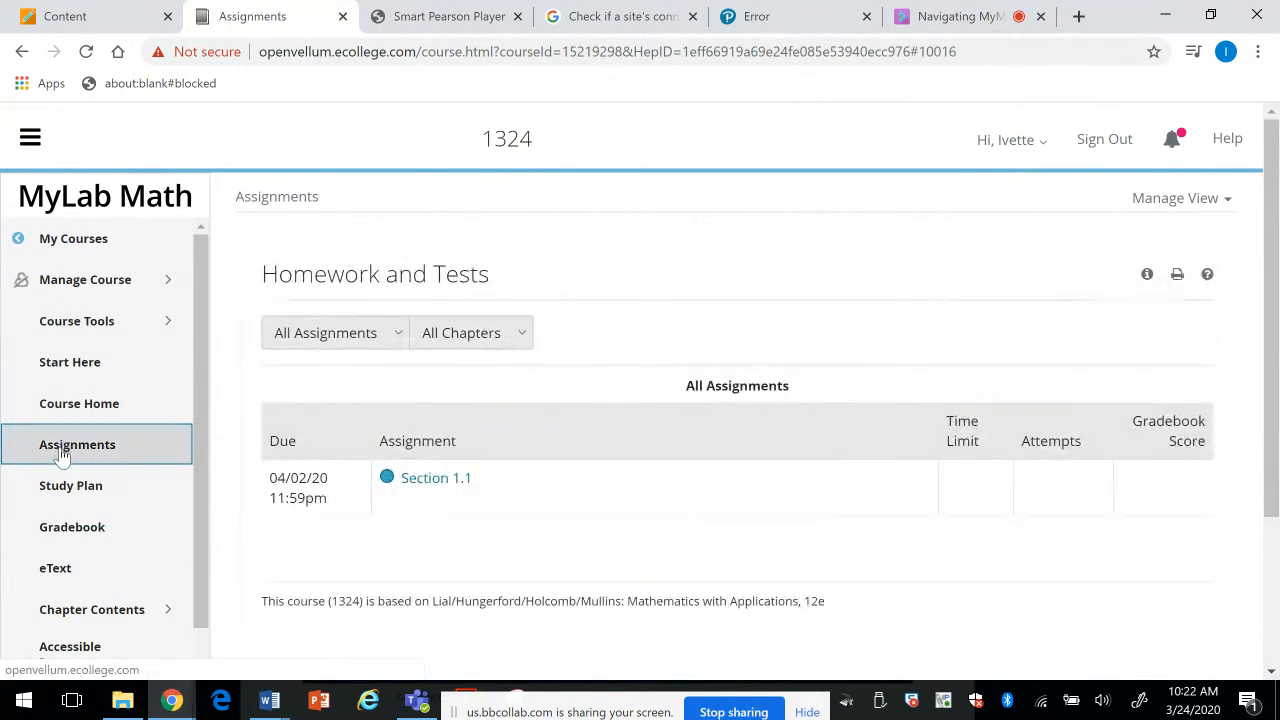
click(424, 488)
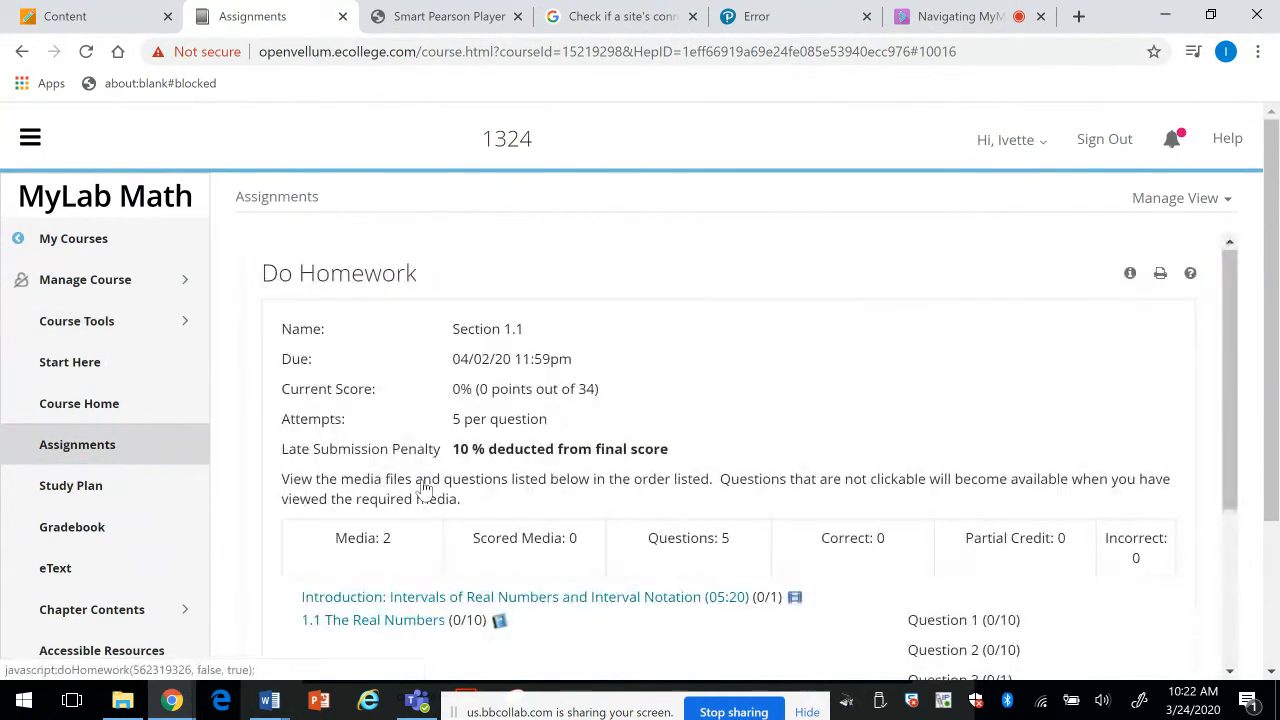
drag(1234, 347, 1234, 447)
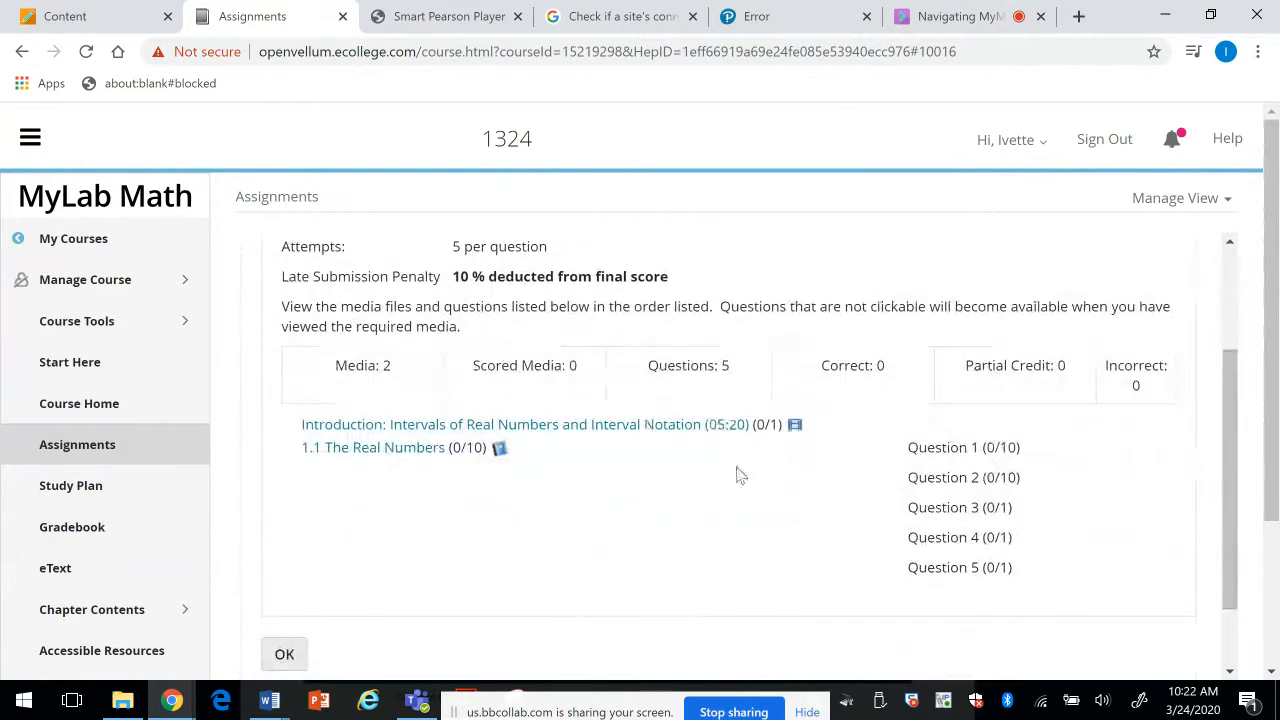
click(369, 452)
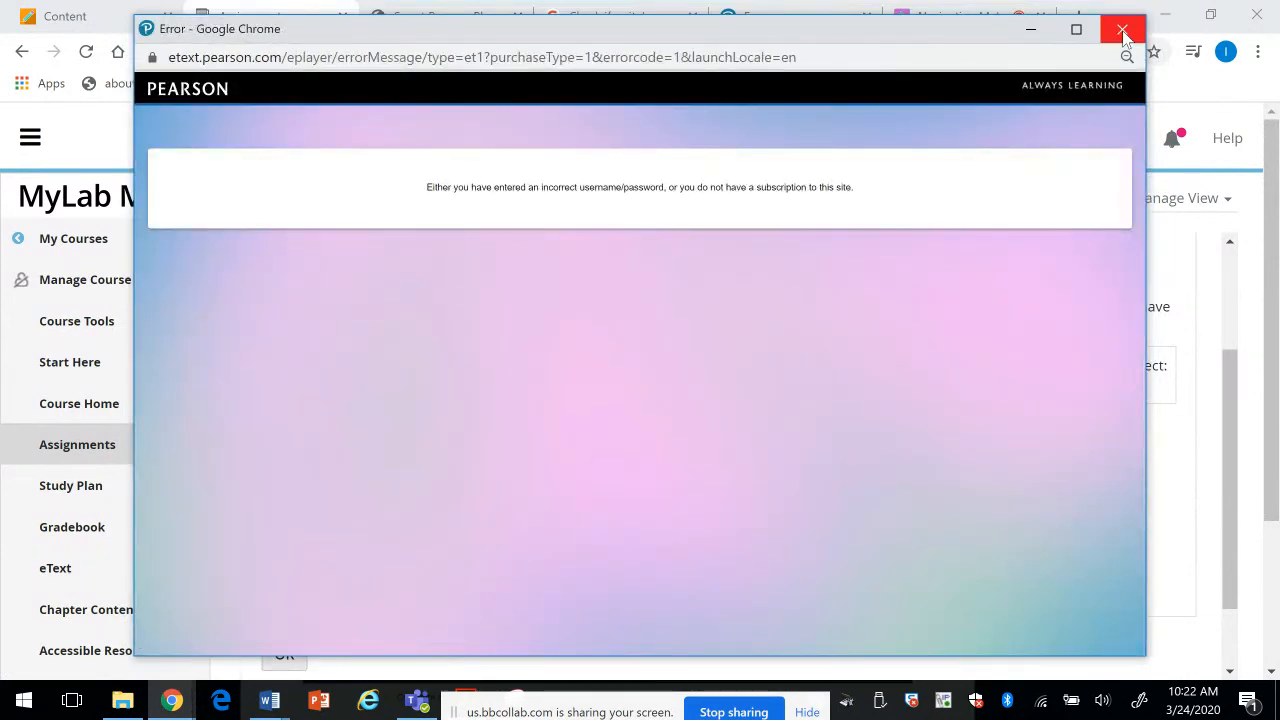
Step: Close the textbook media window and exit the Section 1.1 homework overview back to the assignments list
click(1123, 31)
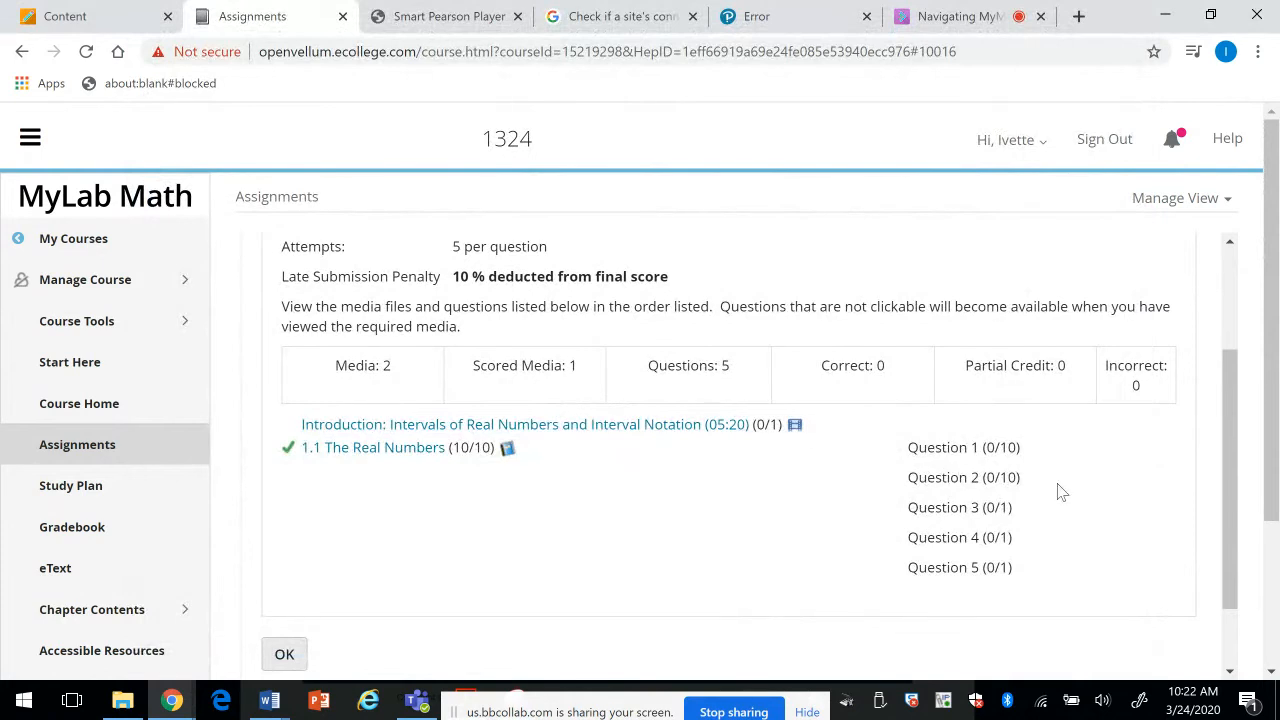
drag(1229, 492, 1229, 527)
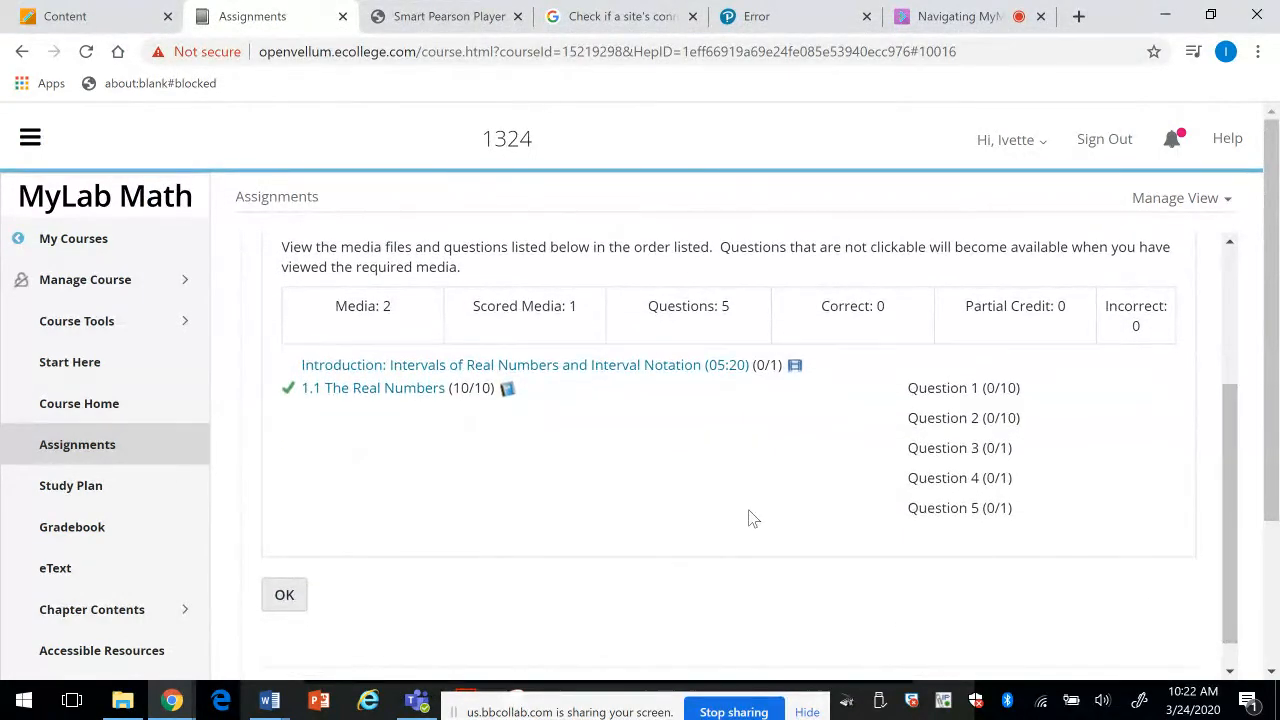
click(286, 595)
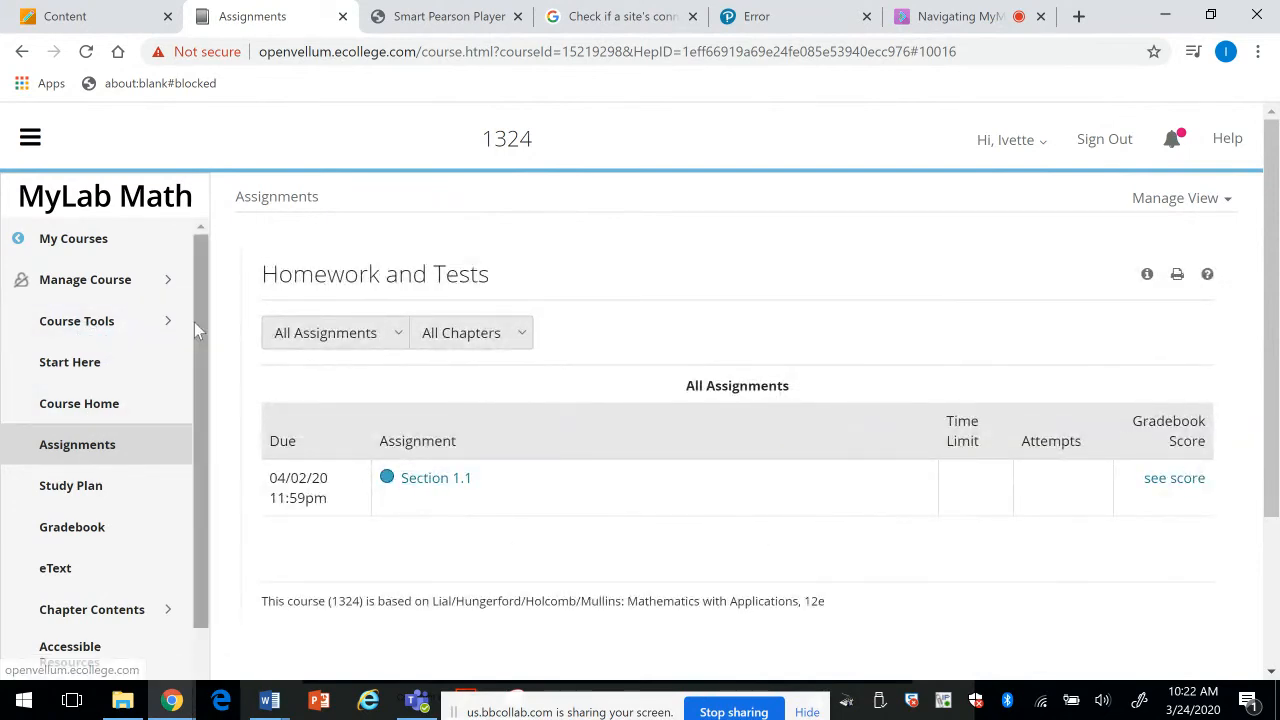
Step: Open the Section 1.1 homework for editing from the Assignment Manager, agreeing to remove the instructor results
mouse_move(201, 343)
mouse_down()
mouse_move(195, 537)
mouse_move(192, 357)
mouse_up()
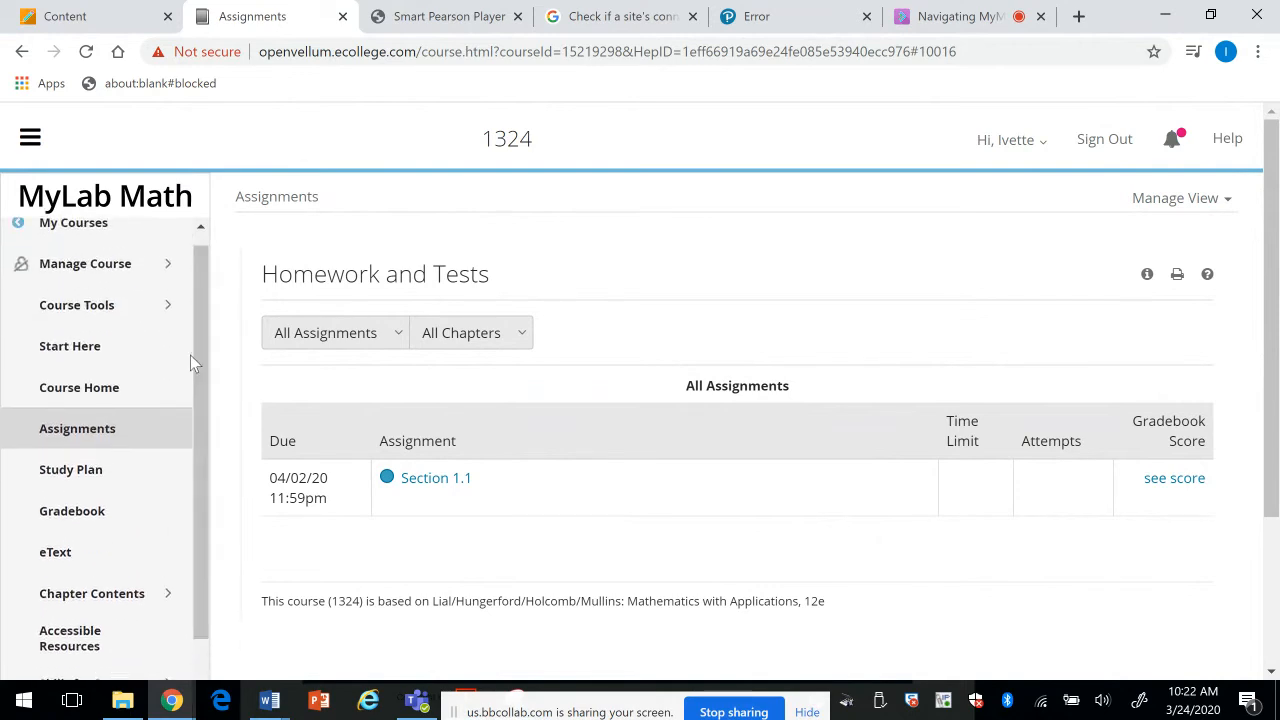
click(65, 305)
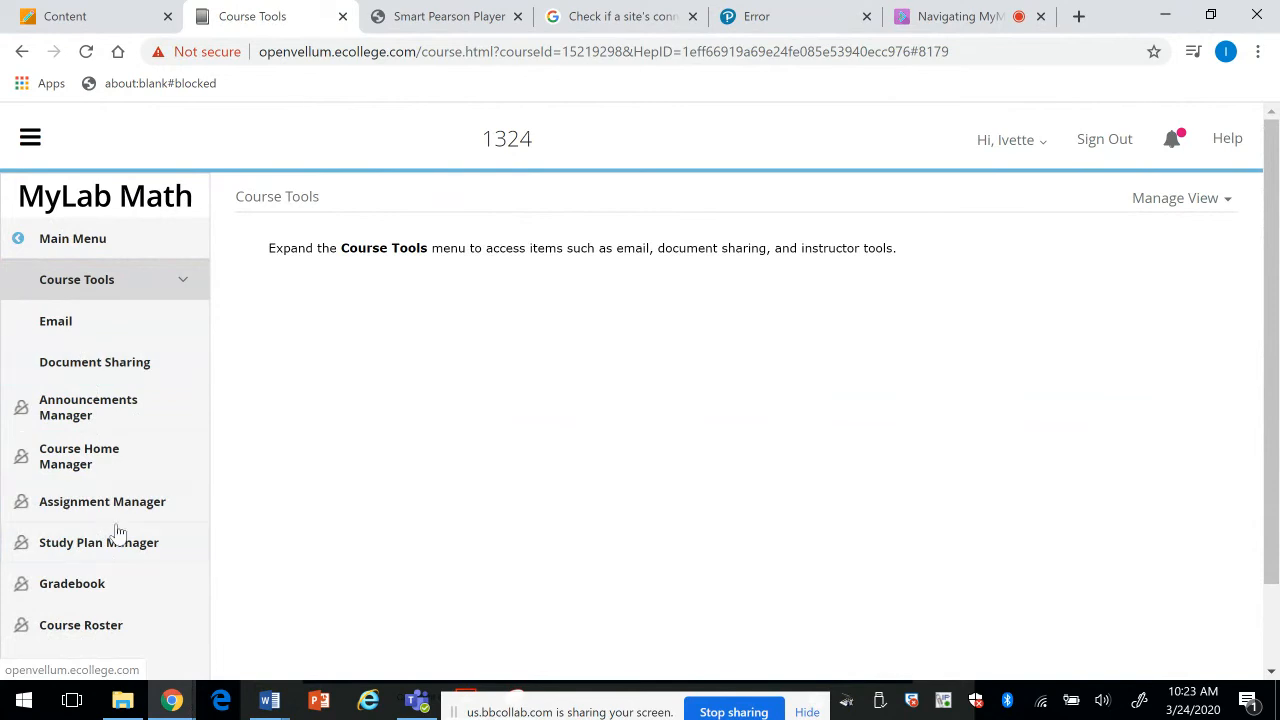
click(85, 507)
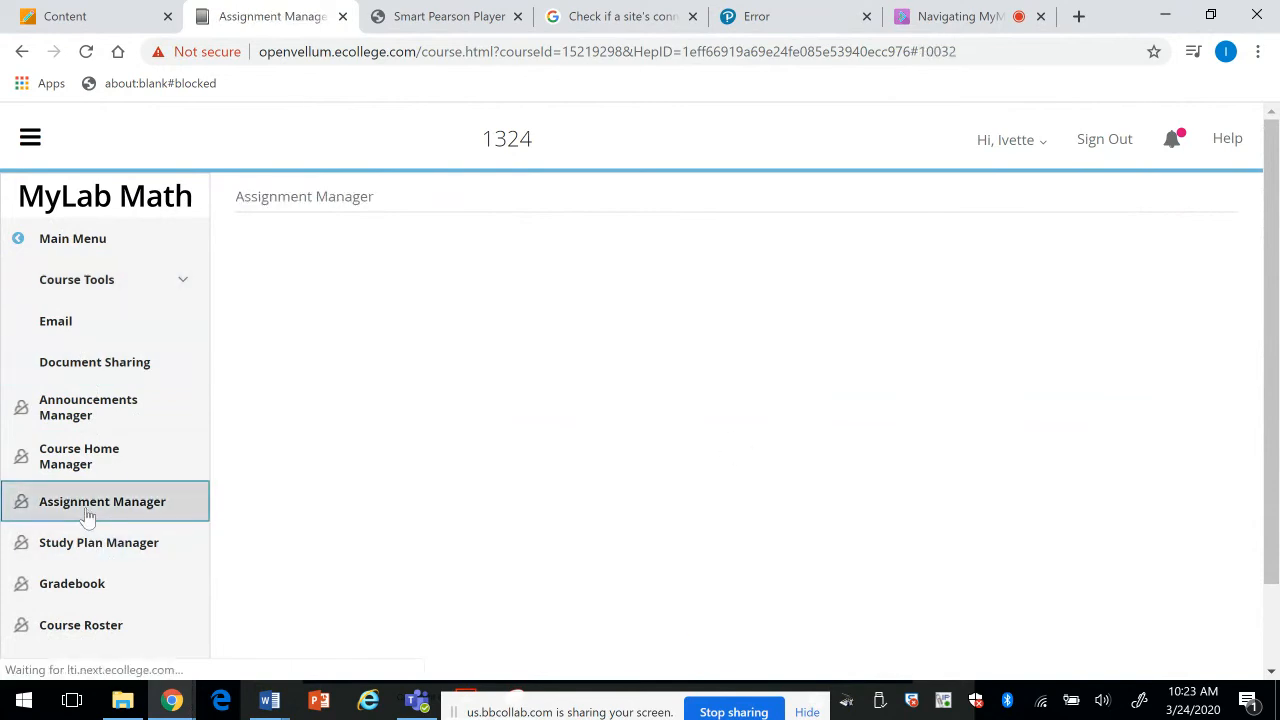
drag(1224, 376, 1223, 444)
click(1140, 442)
click(1050, 498)
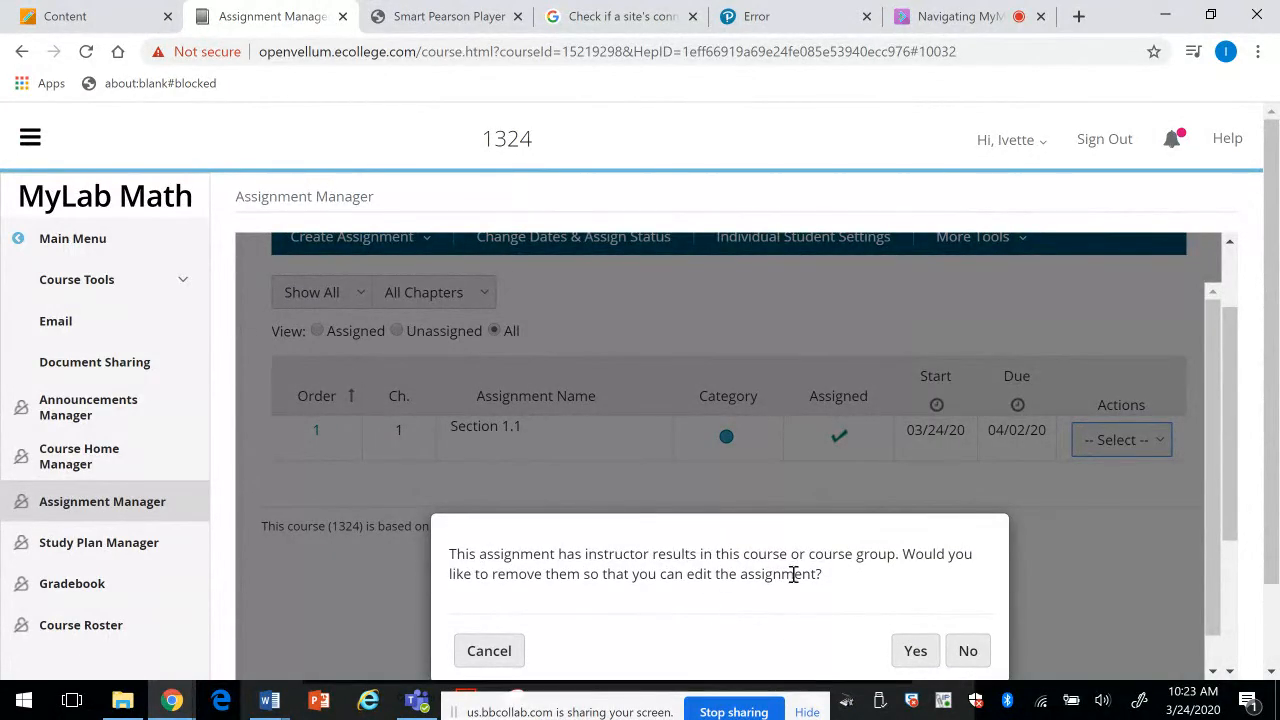
click(915, 652)
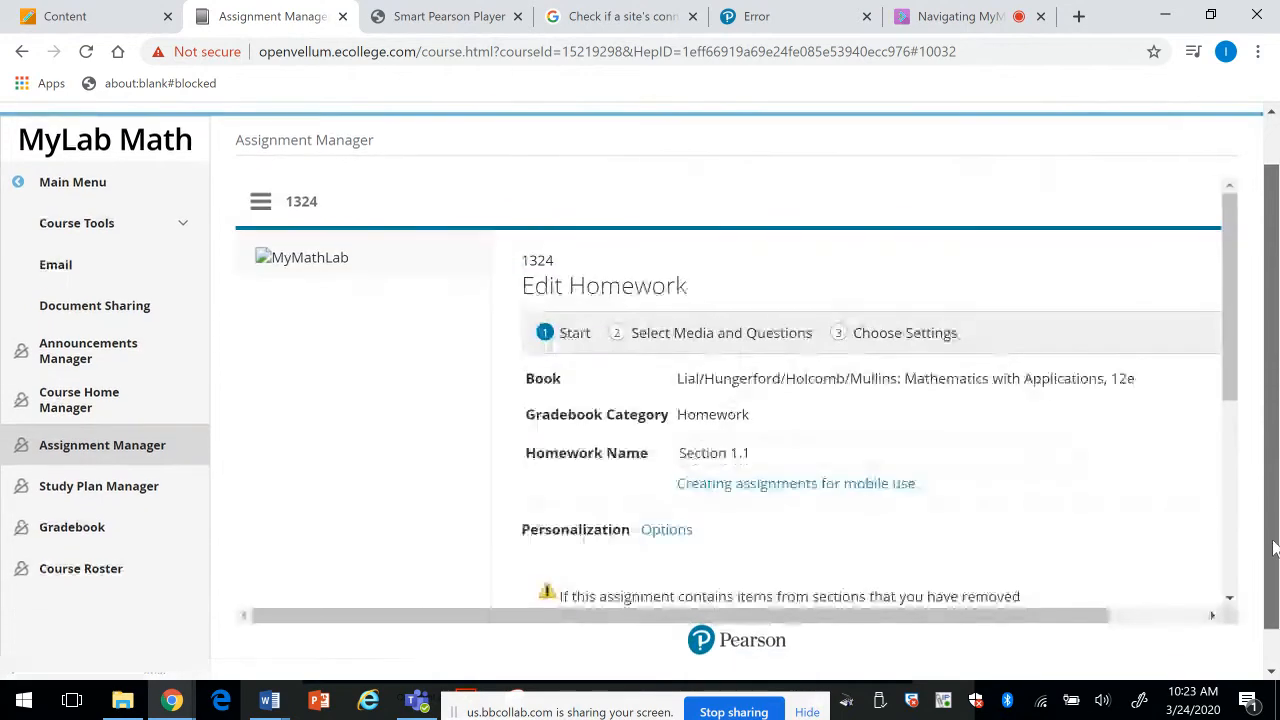
Step: Add the chapter 1 video "Example: Evaluate expressions using order of operations" to the homework's selected media
drag(1223, 363, 1233, 500)
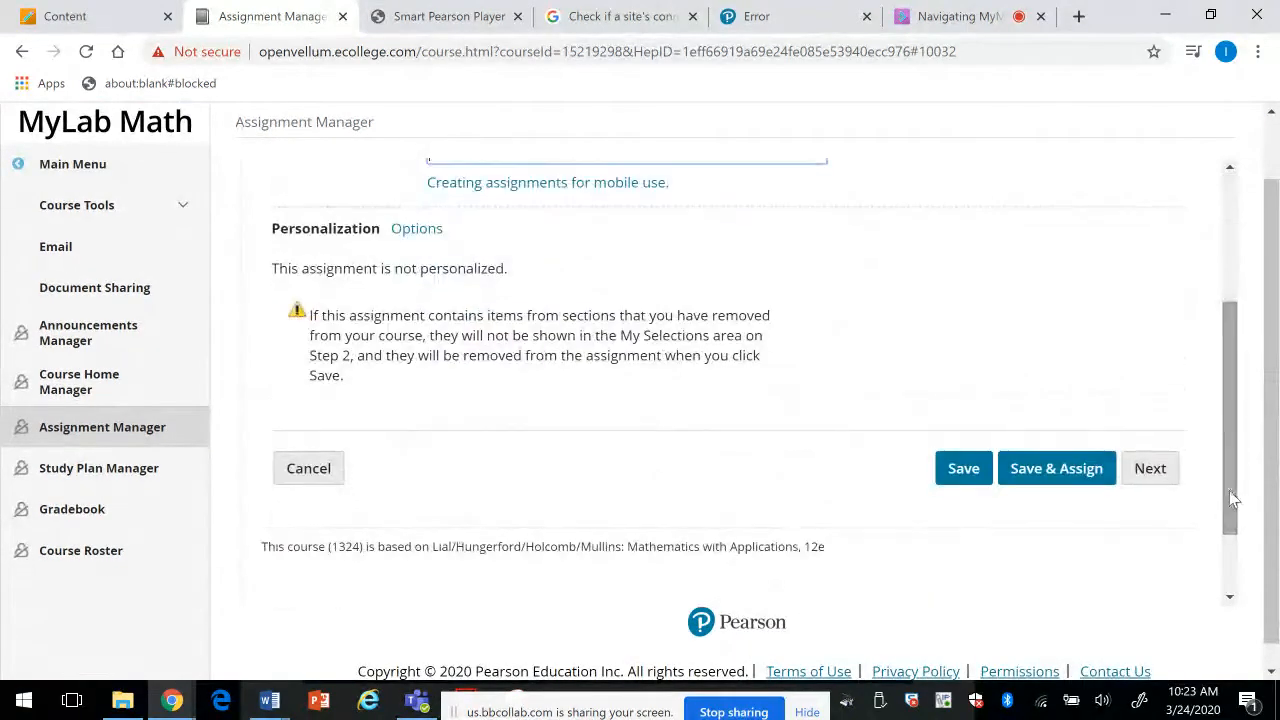
click(1152, 469)
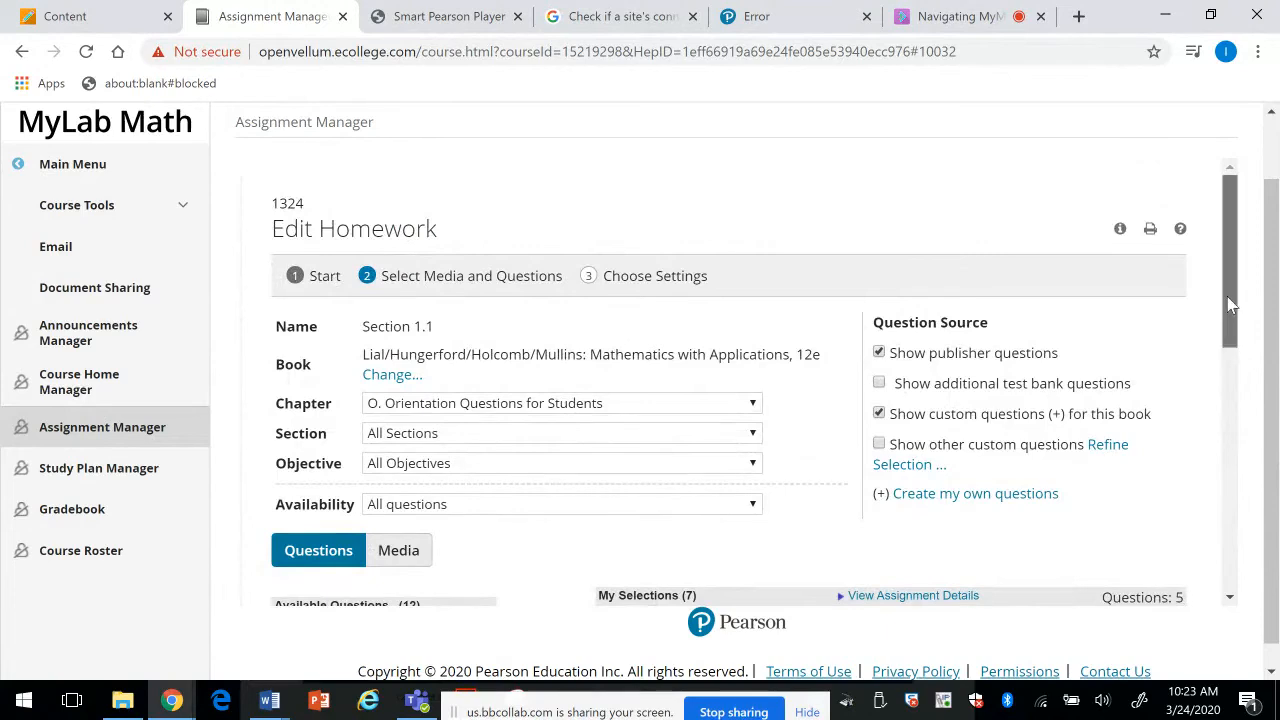
drag(1227, 296, 1225, 442)
click(398, 172)
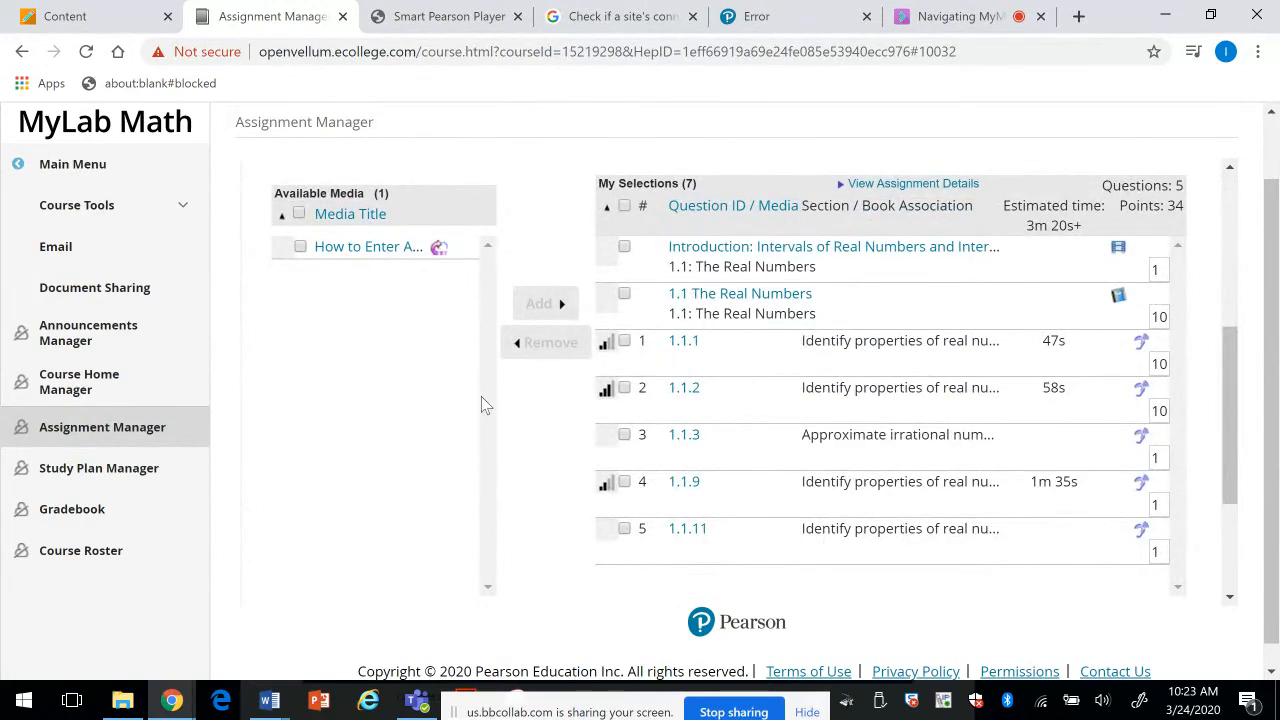
scroll(900, 300, up, 2)
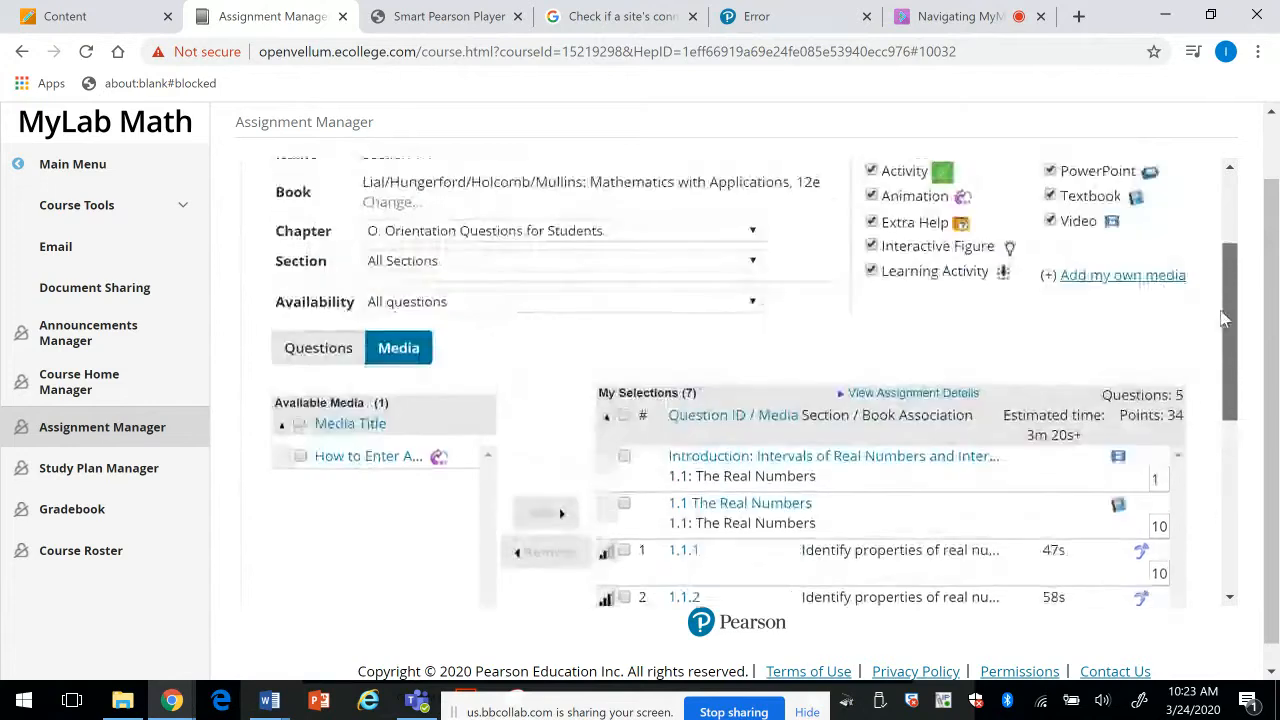
click(754, 236)
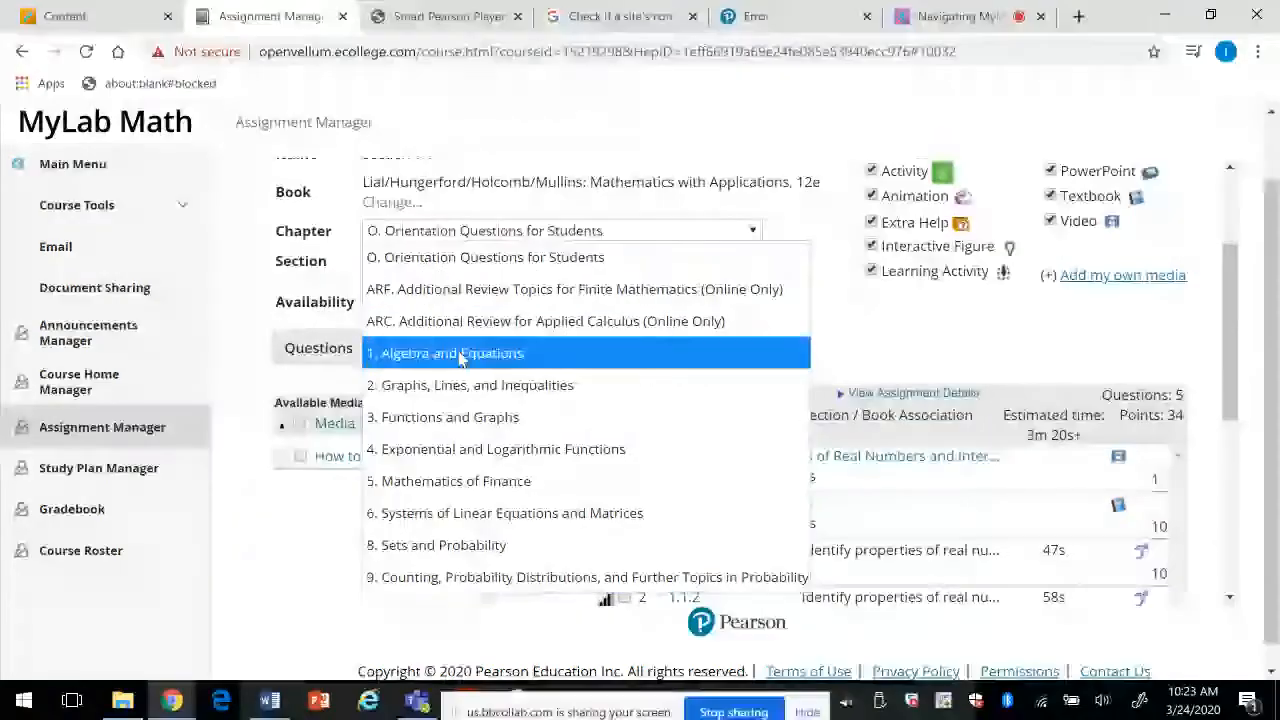
click(455, 354)
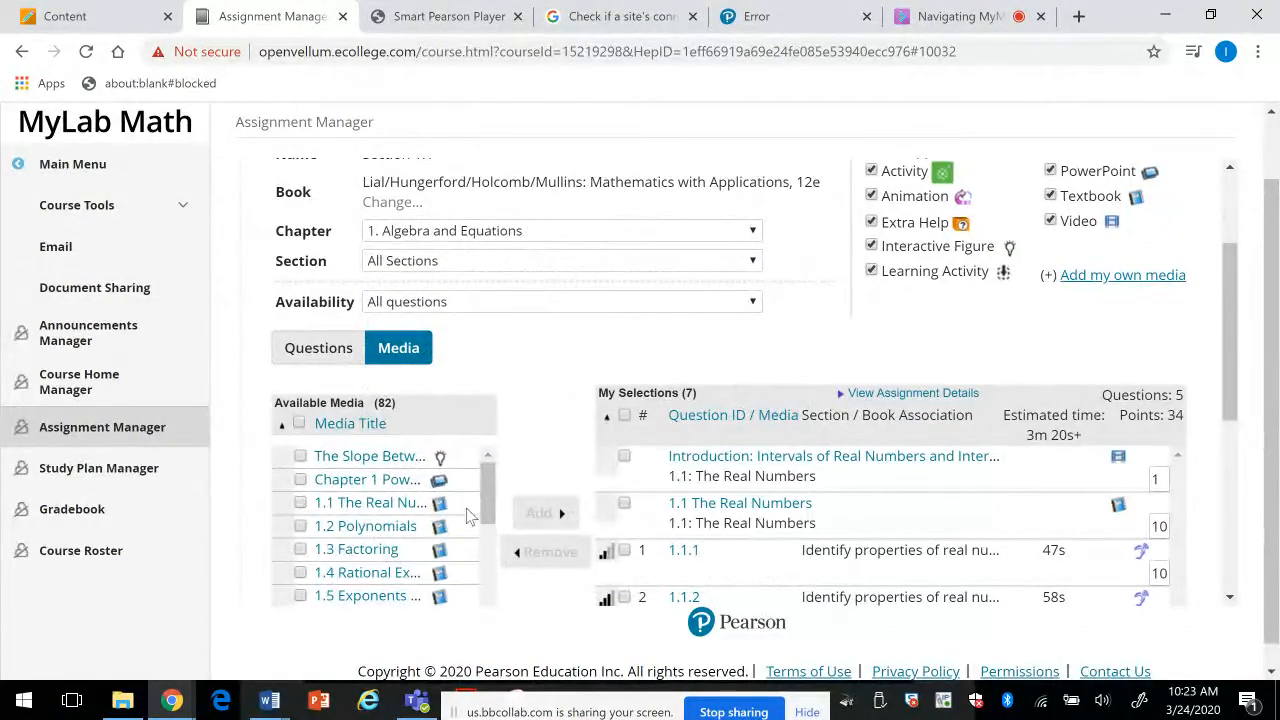
drag(482, 500, 487, 568)
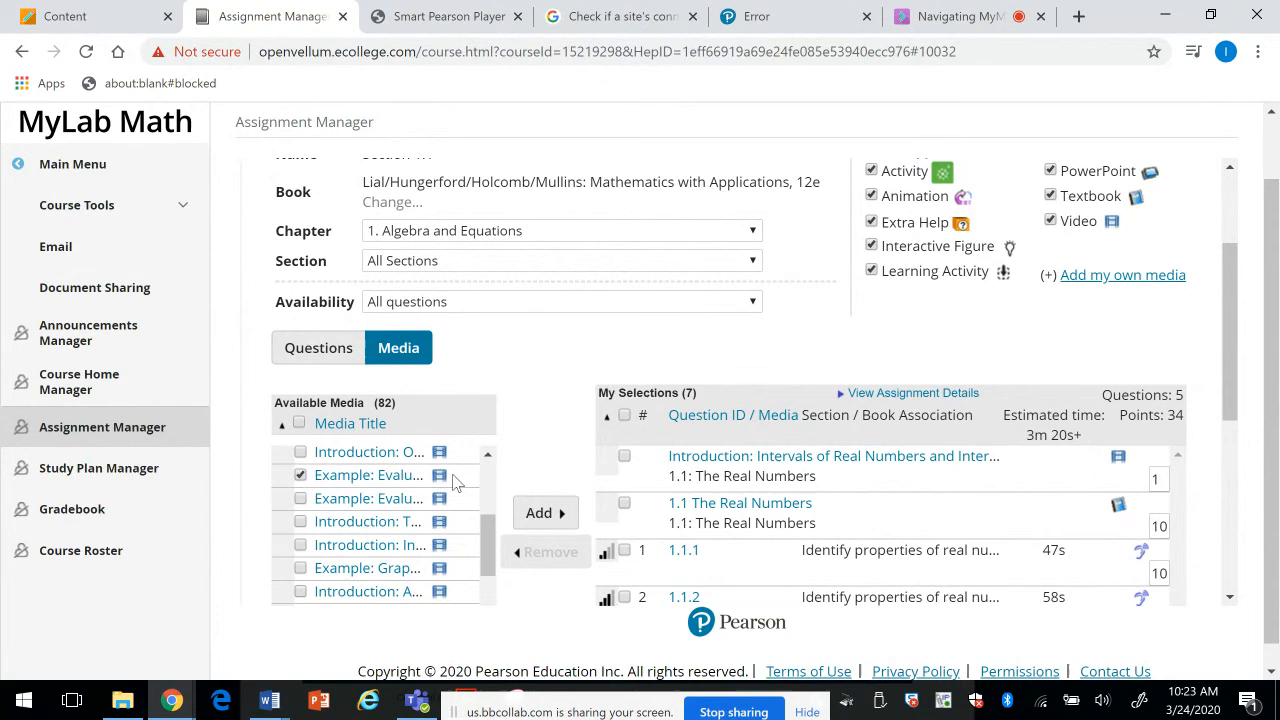
click(545, 518)
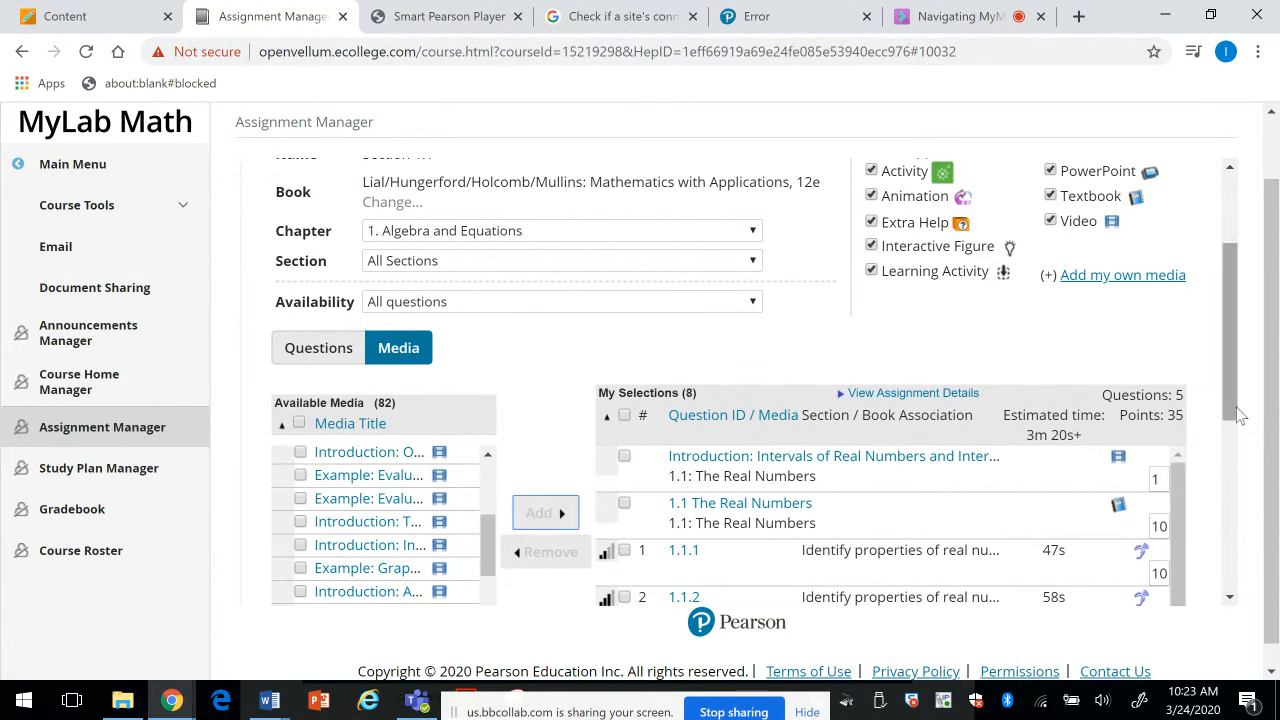
Step: Remove the 1.1 The Real Numbers textbook media from the homework selections and confirm the removal
scroll(1245, 430, down, 1)
mouse_move(677, 480)
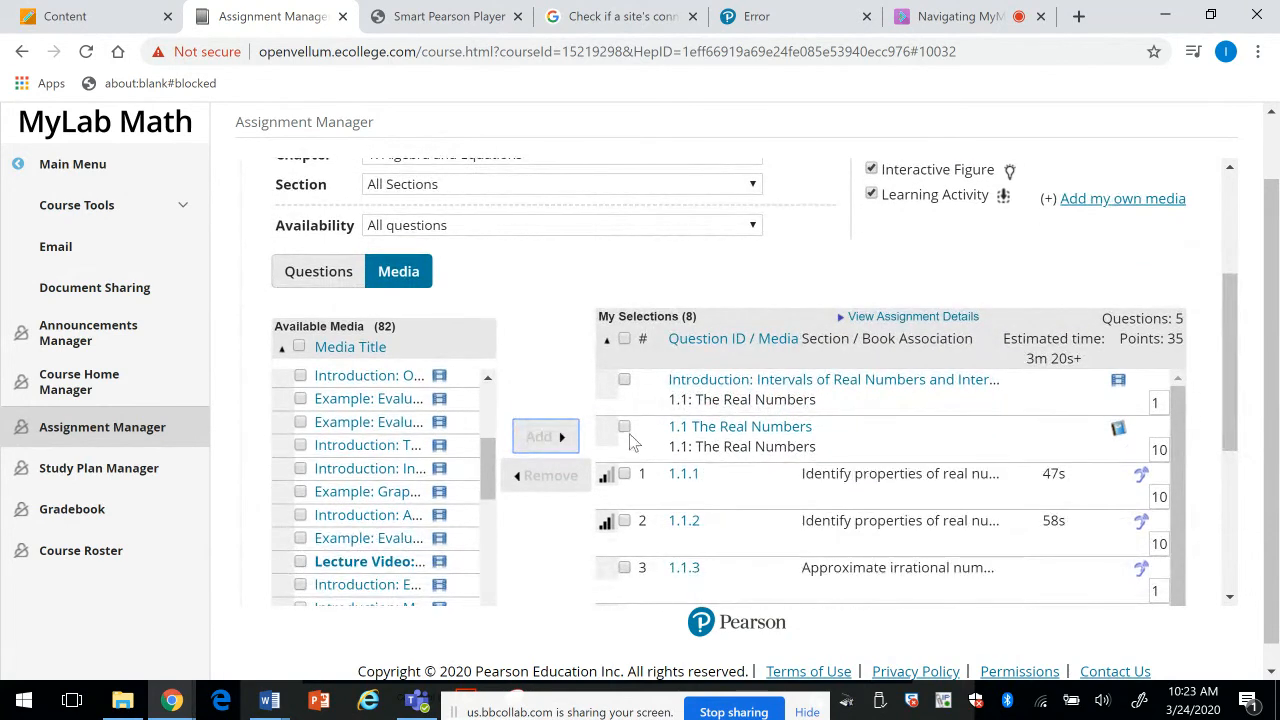
click(546, 475)
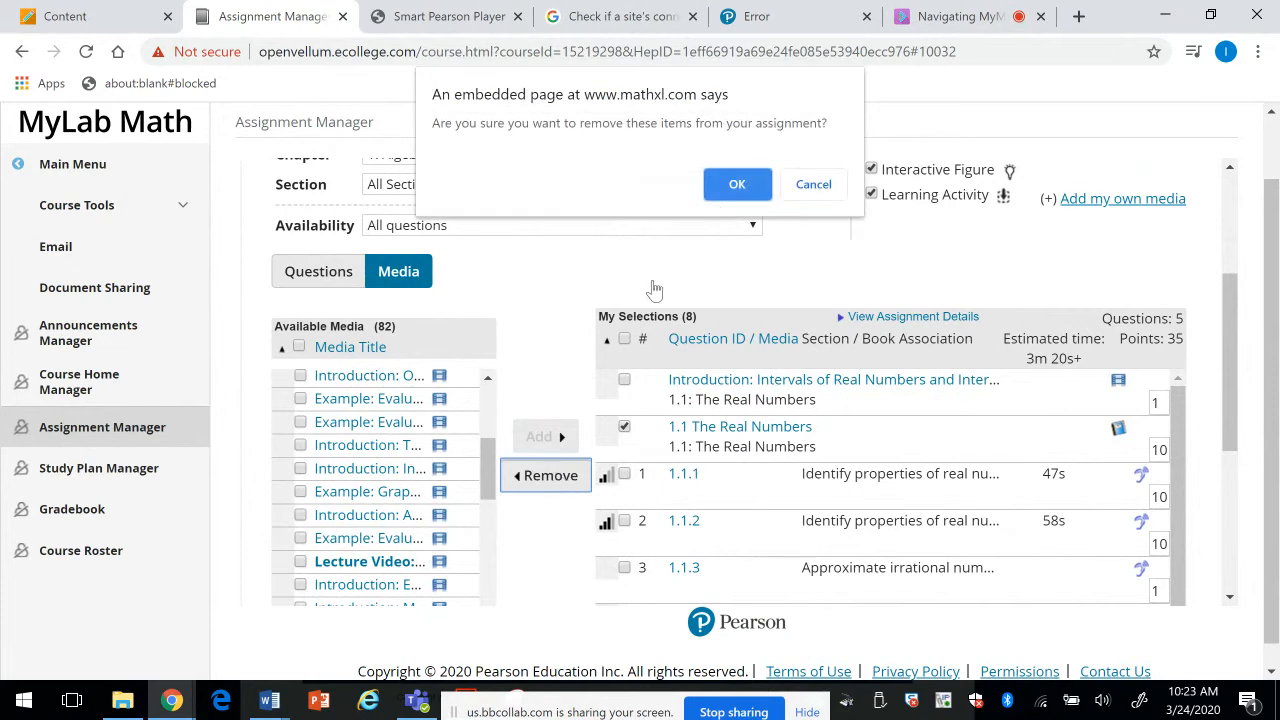
click(737, 186)
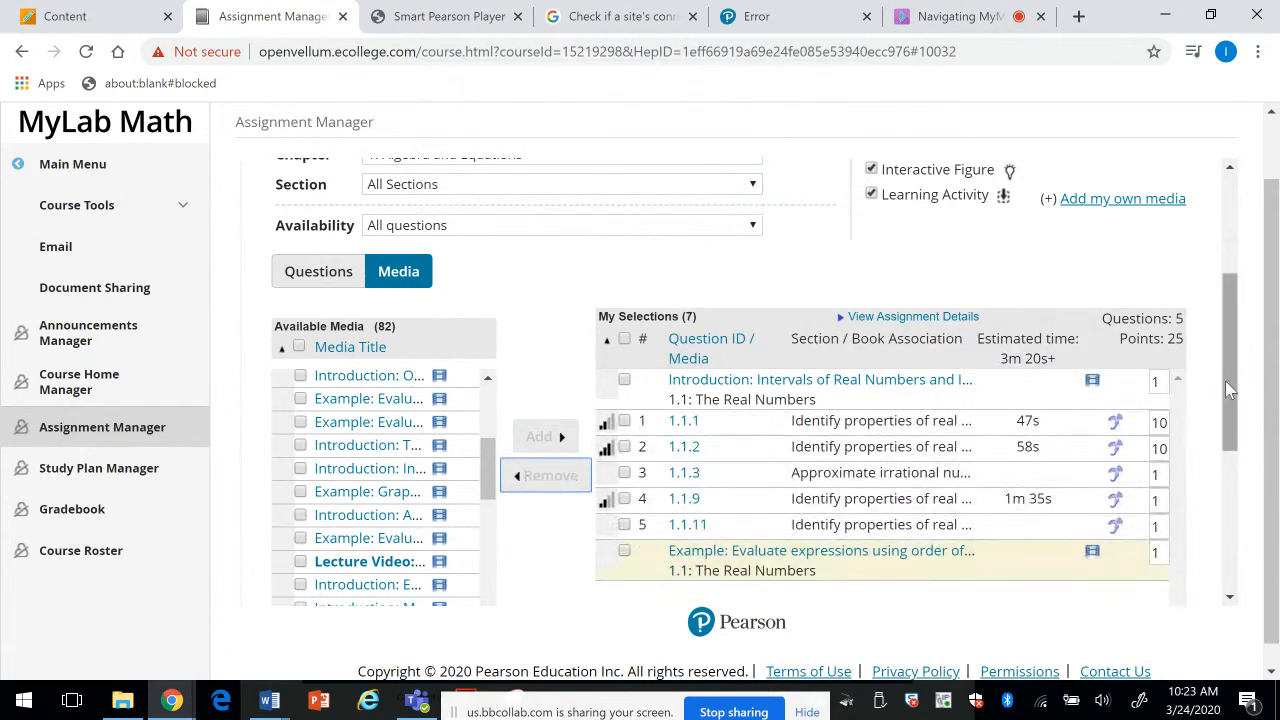
Step: Continue to the homework's settings, save and assign the revised Section 1.1 homework, and dismiss the notification
drag(1230, 395, 1230, 475)
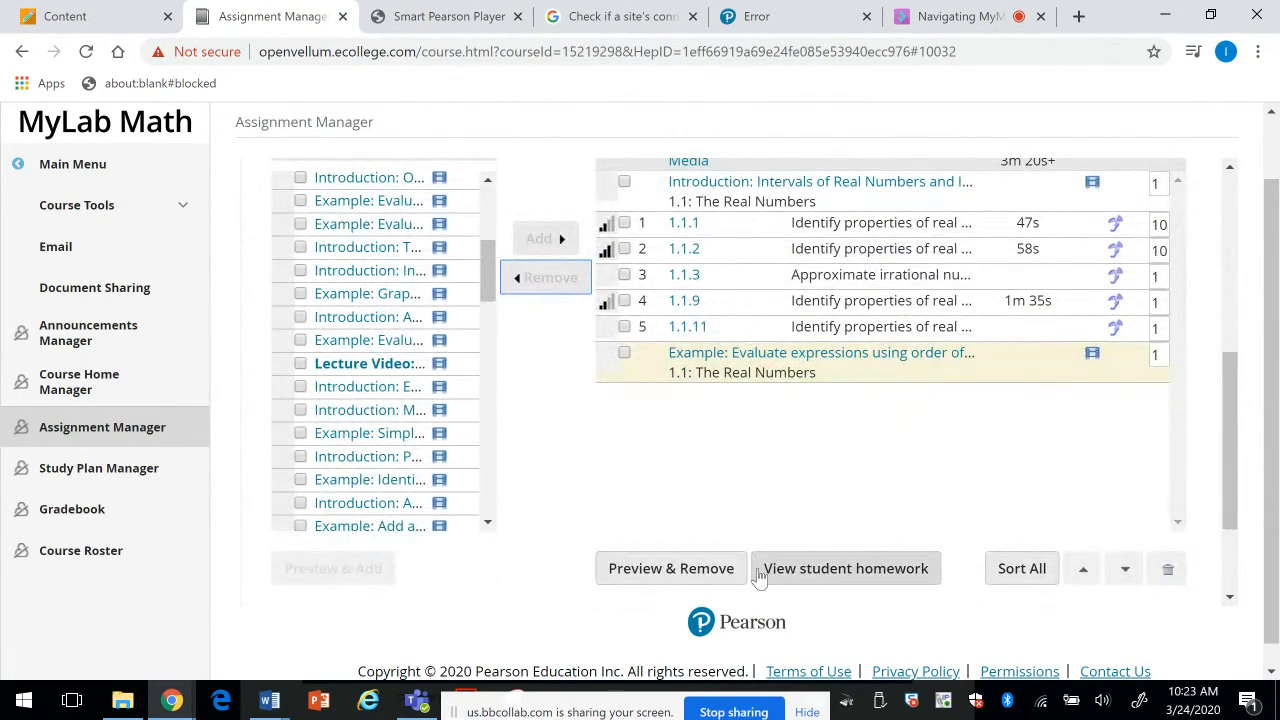
scroll(1250, 537, down, 3)
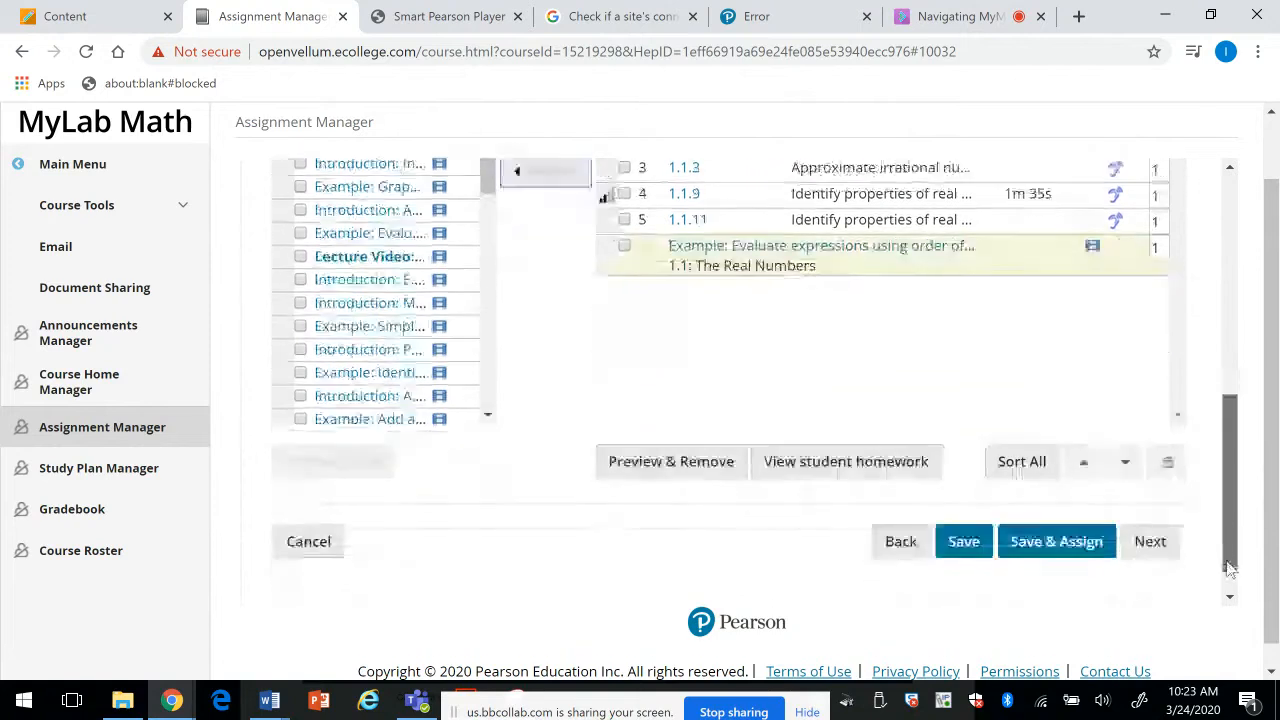
click(1150, 515)
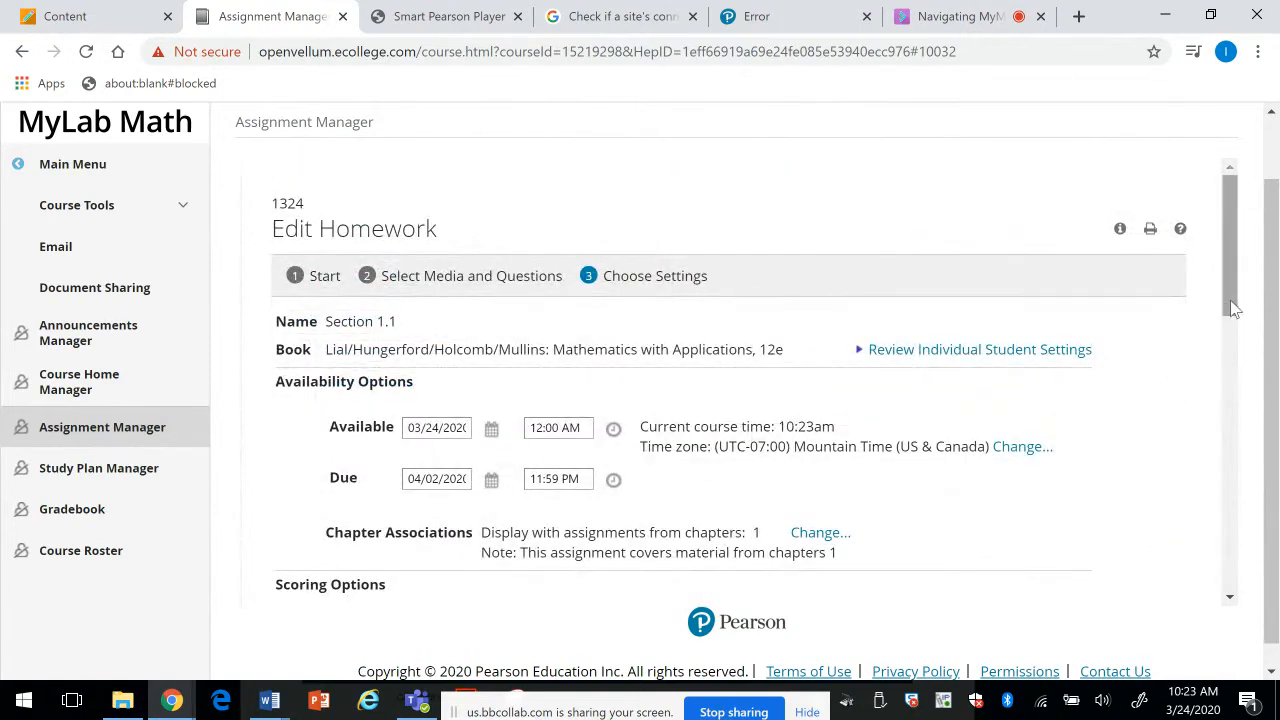
drag(1231, 306, 1222, 581)
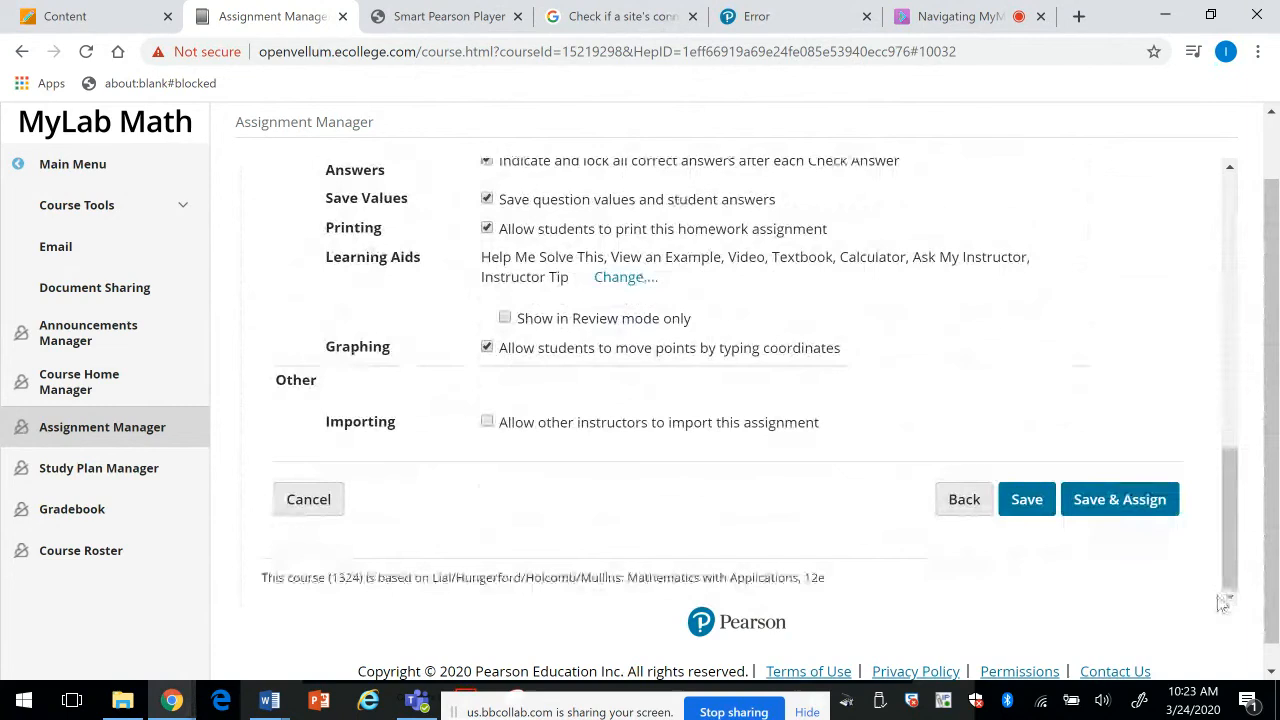
click(1117, 503)
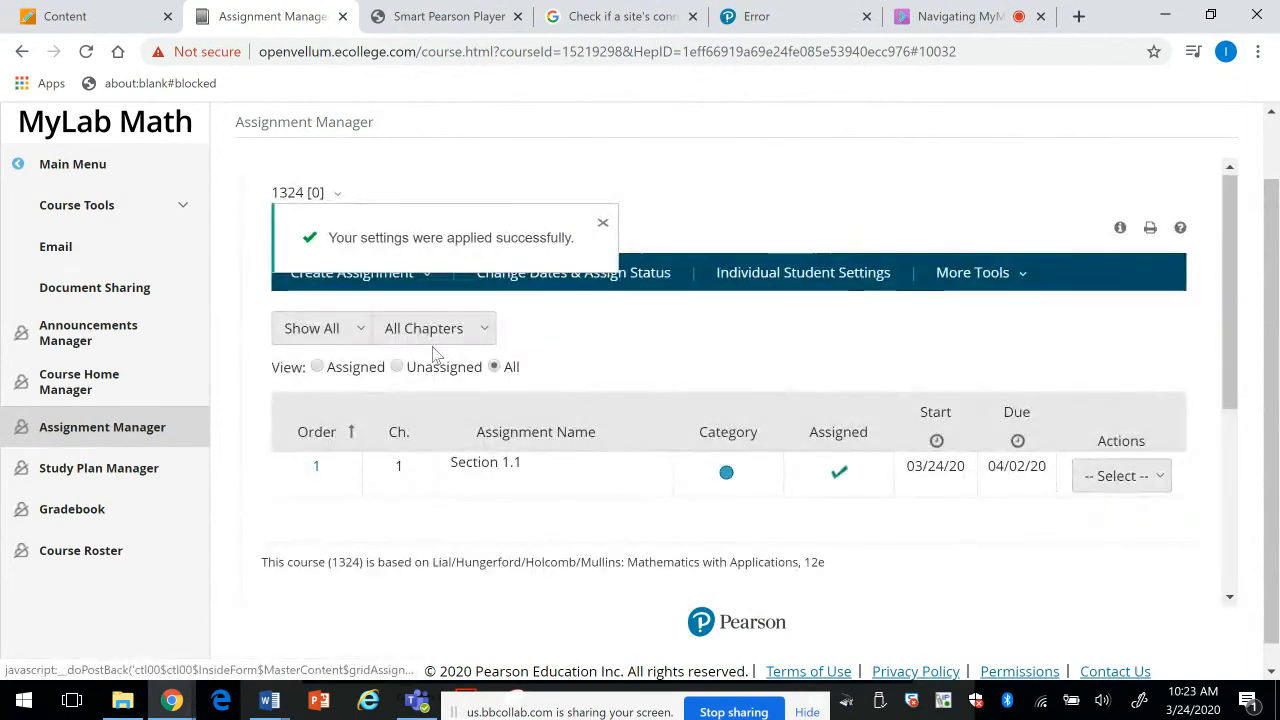
click(602, 226)
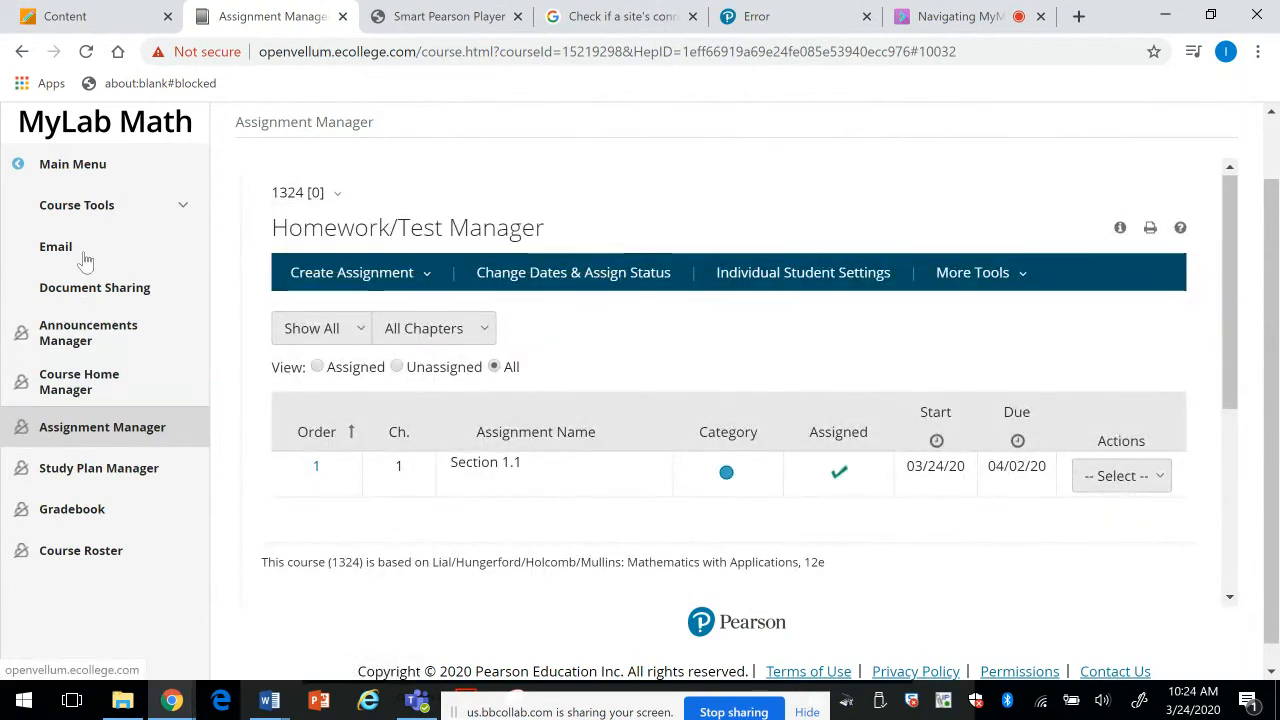
Step: Open the revised Section 1.1 homework from the course's student assignments page and view its media and questions
click(60, 178)
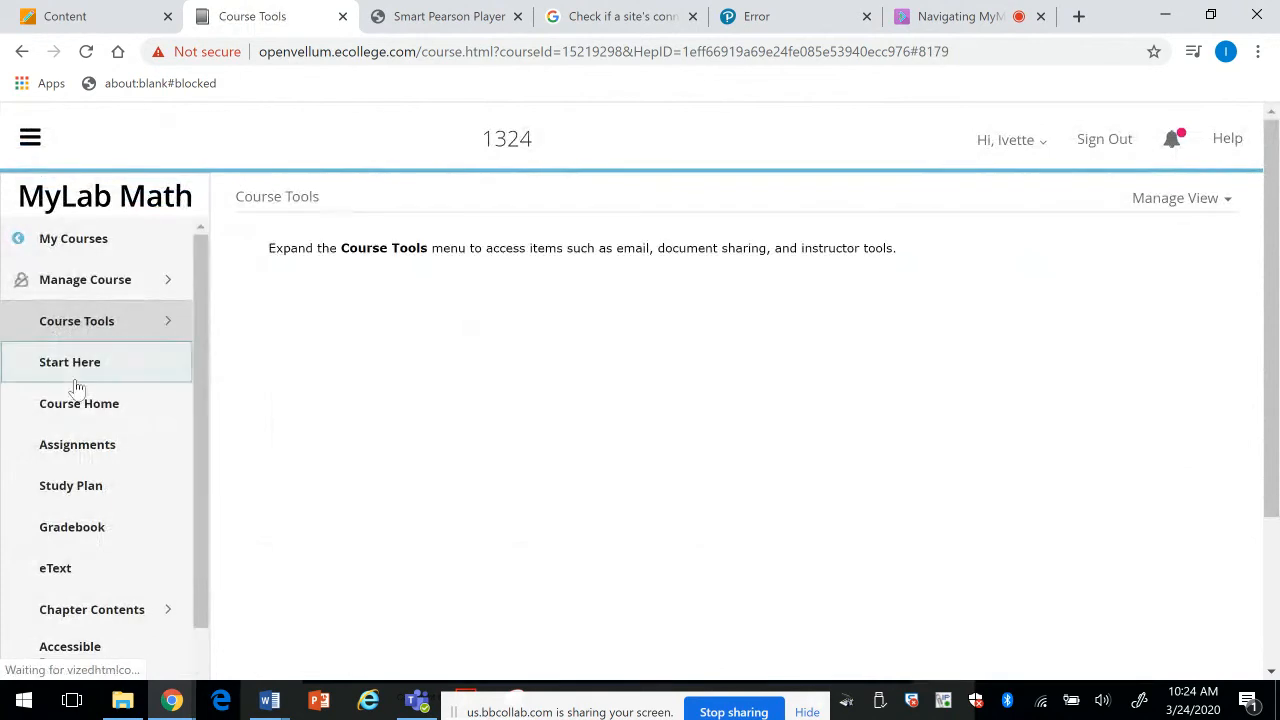
click(58, 450)
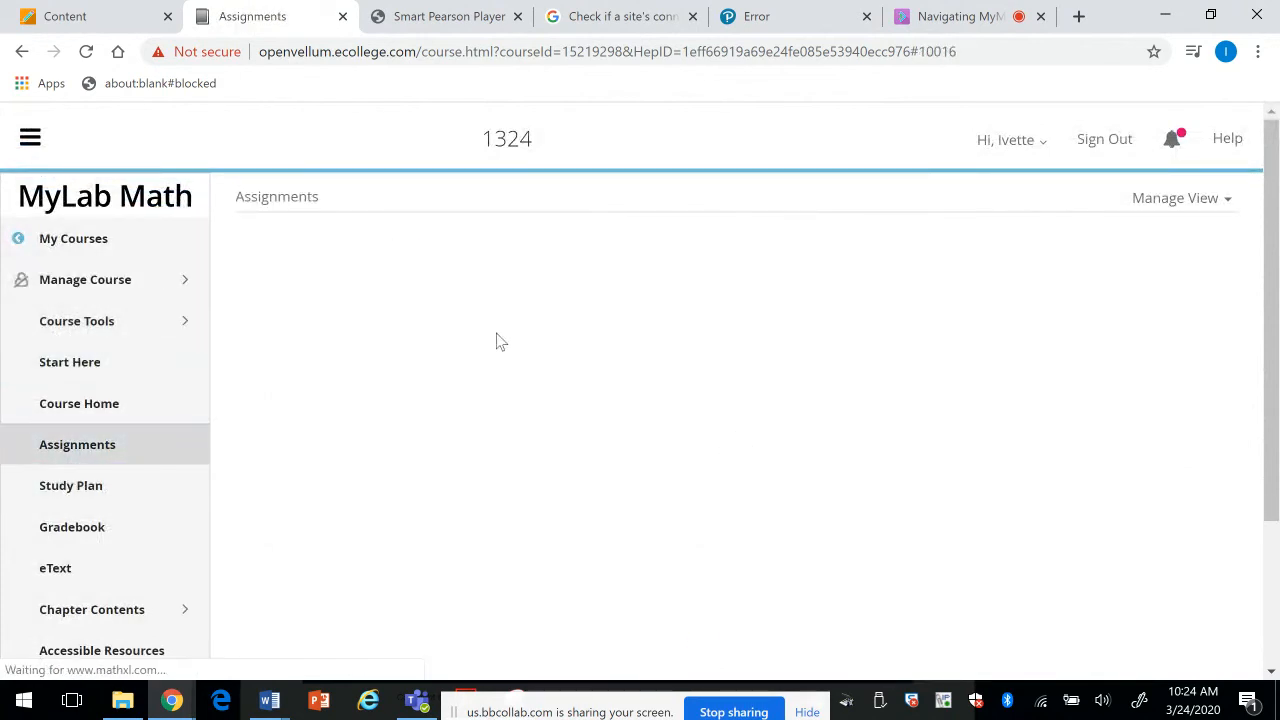
click(434, 480)
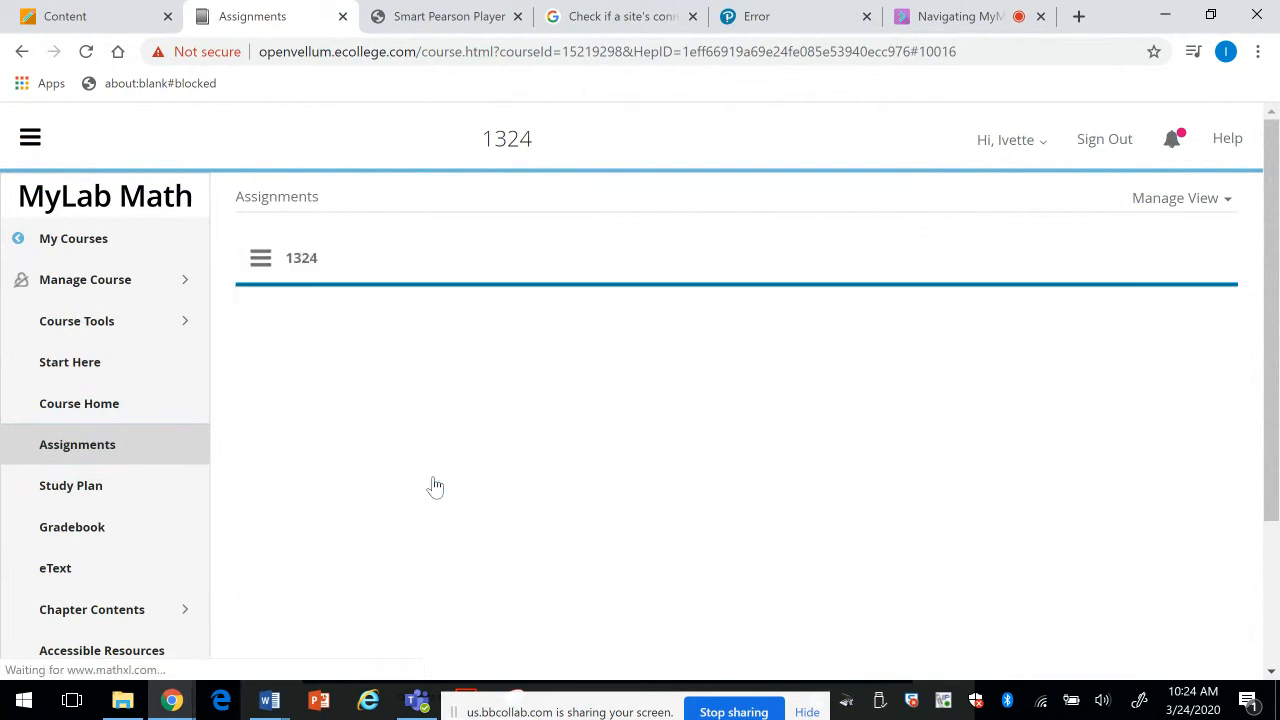
drag(1227, 395, 1227, 490)
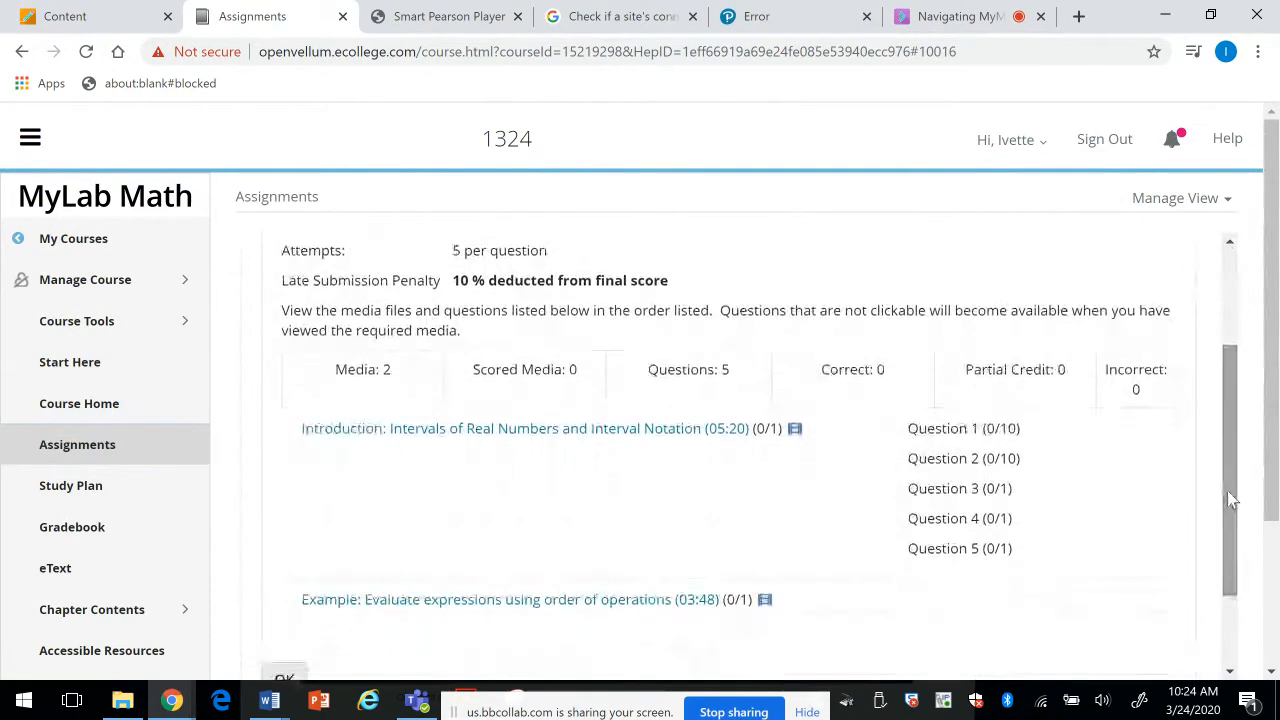
Step: Open the video "Introduction: Intervals of Real Numbers and Interval Notation" in a maximized window, play it briefly, and close it
click(640, 430)
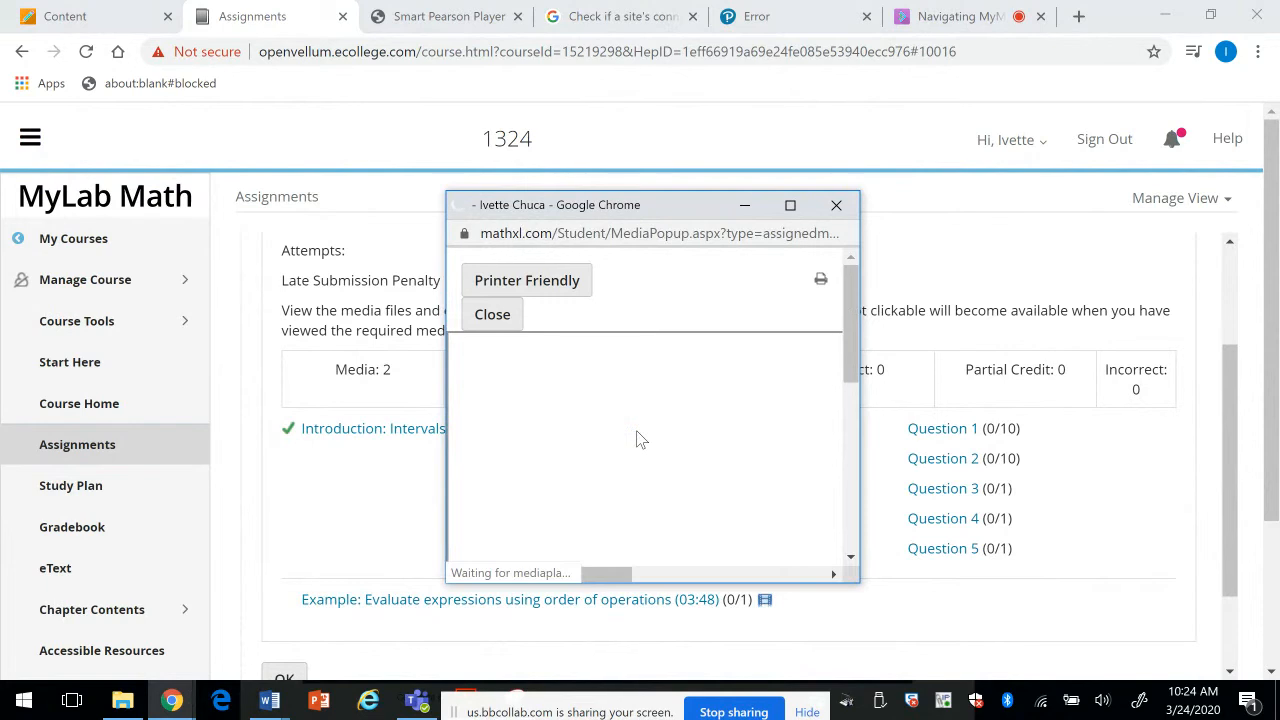
click(790, 206)
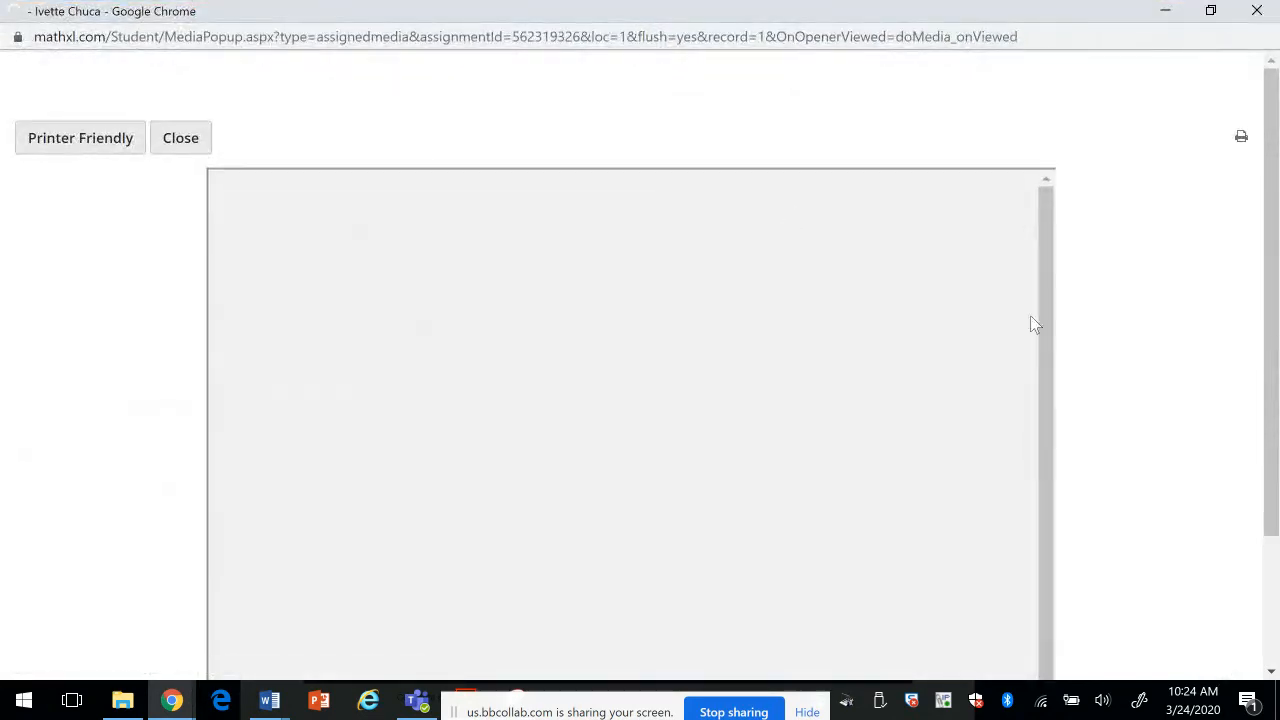
drag(1266, 322, 1266, 575)
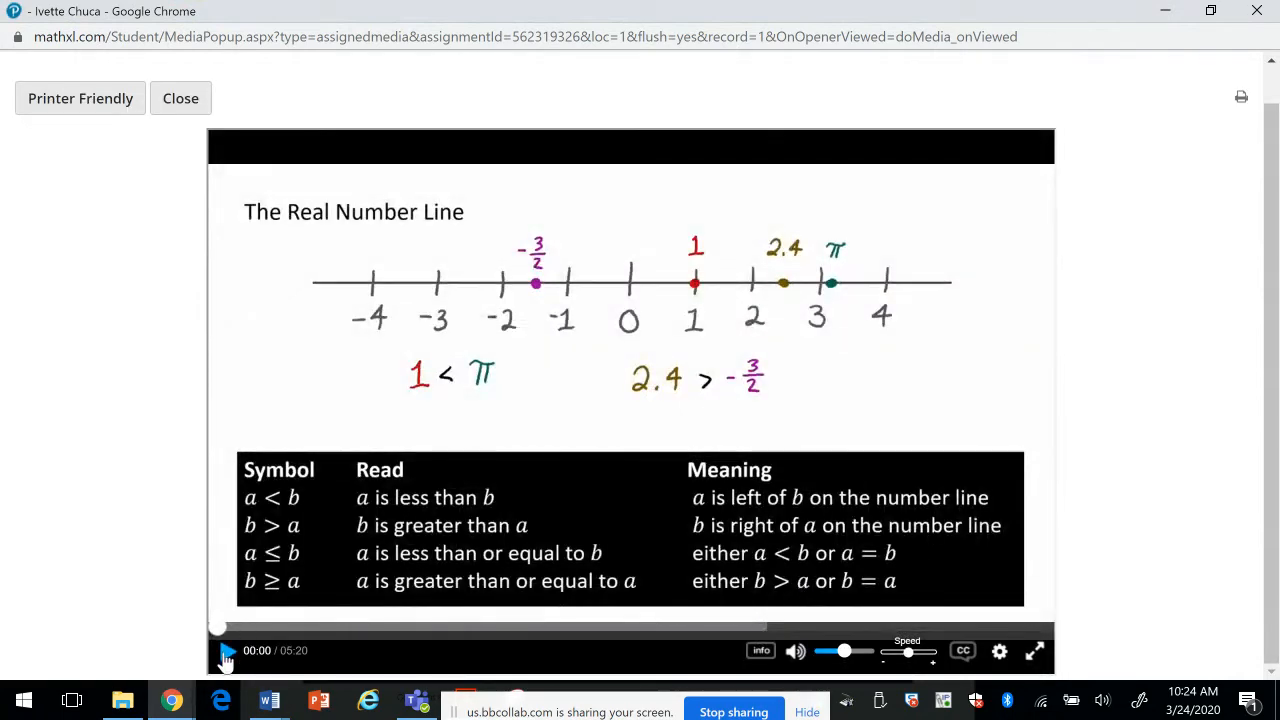
click(225, 652)
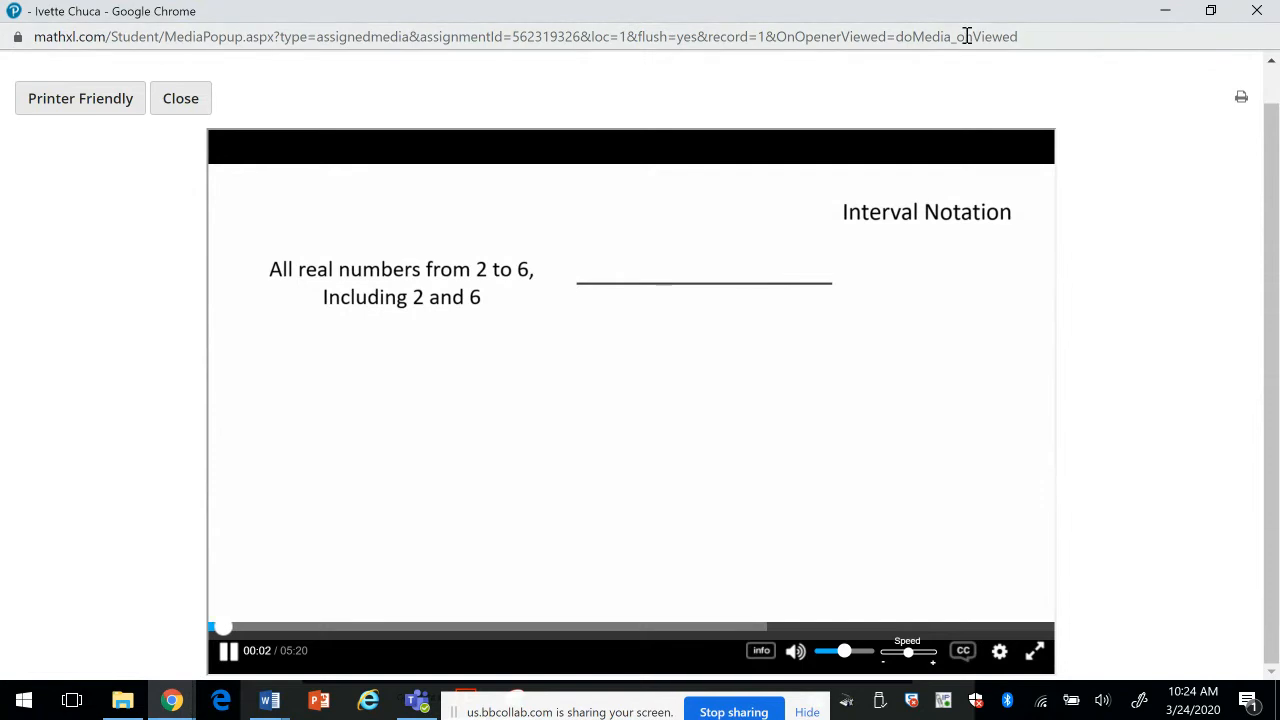
click(178, 97)
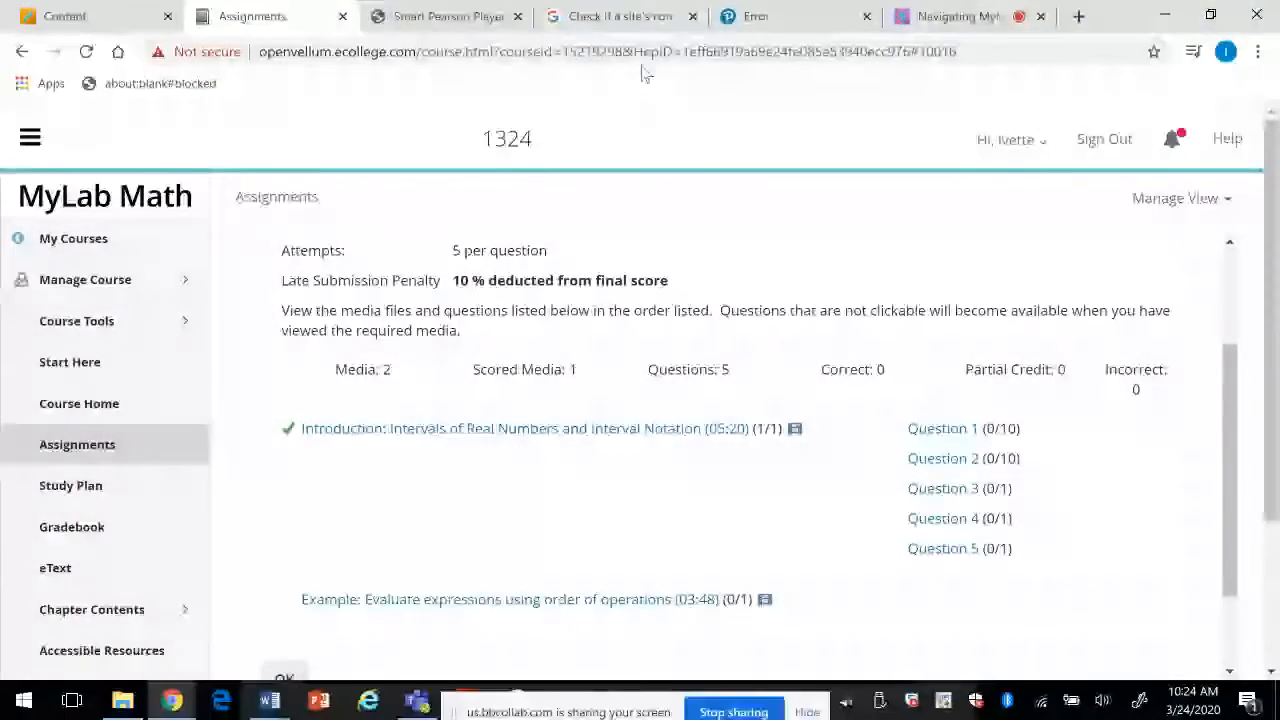
Step: Open Question 1 of the Section 1.1 homework in a maximized window and page through all five questions
click(946, 433)
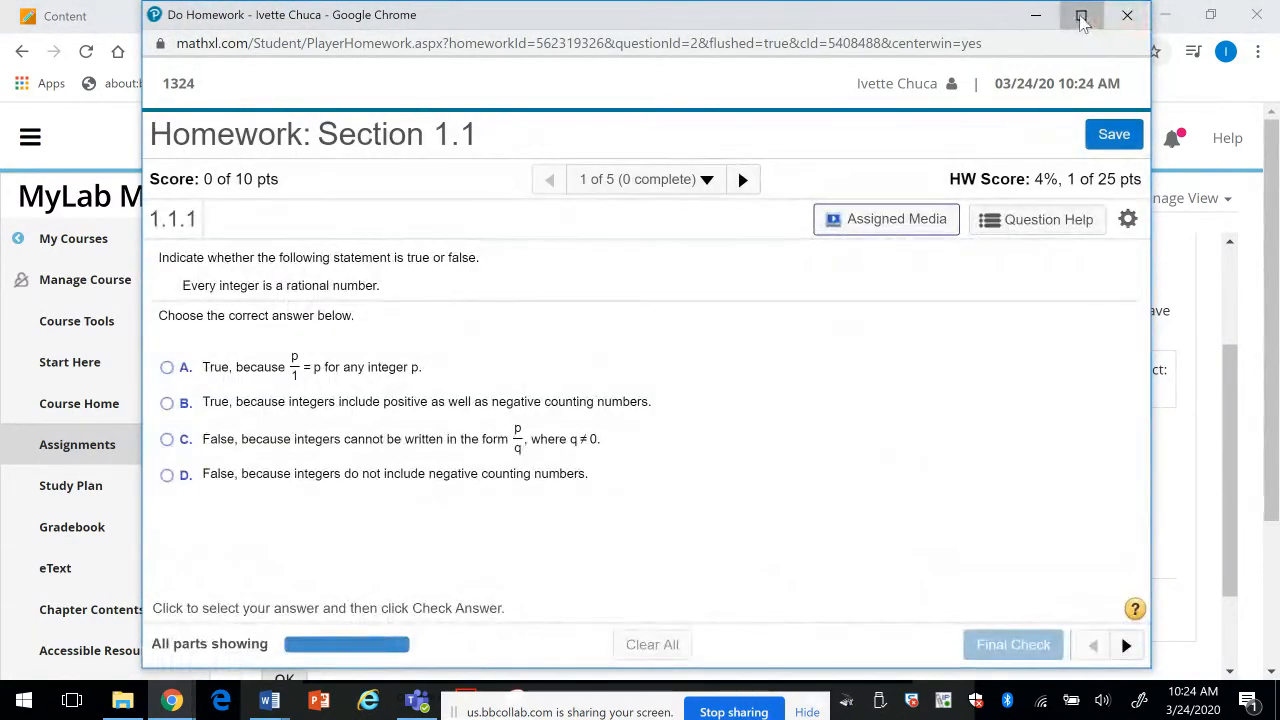
click(1081, 15)
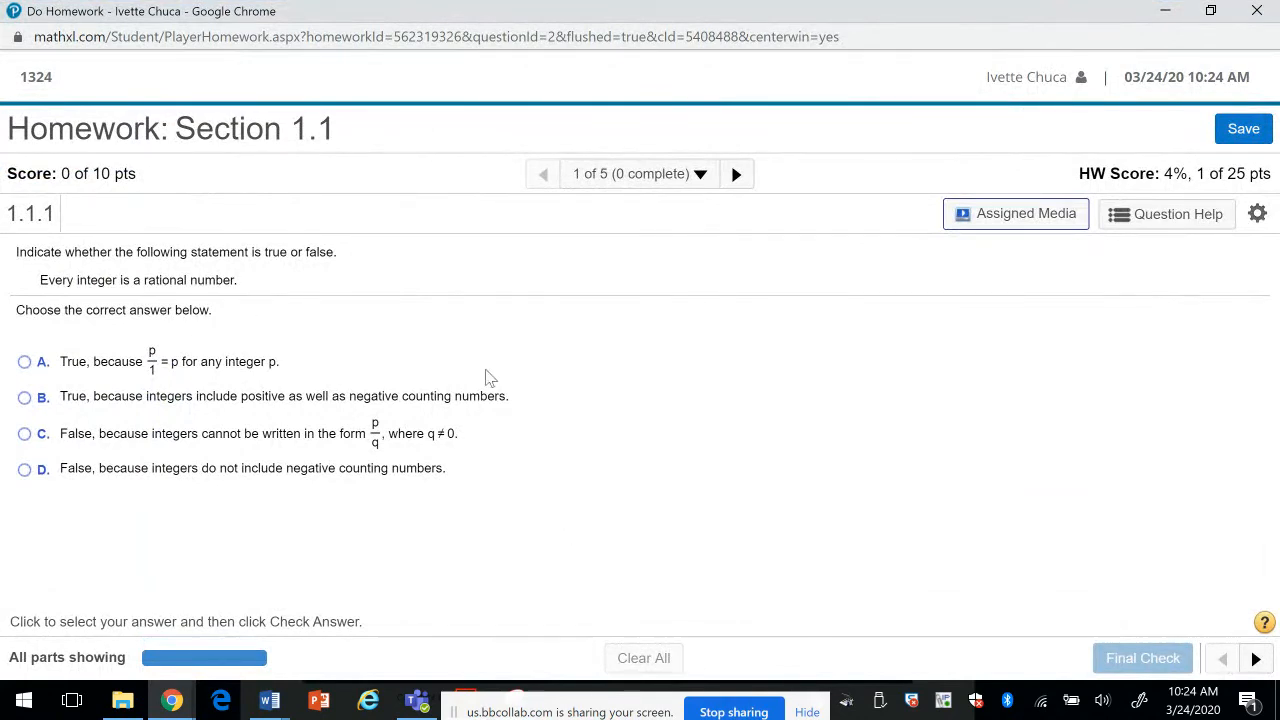
click(736, 175)
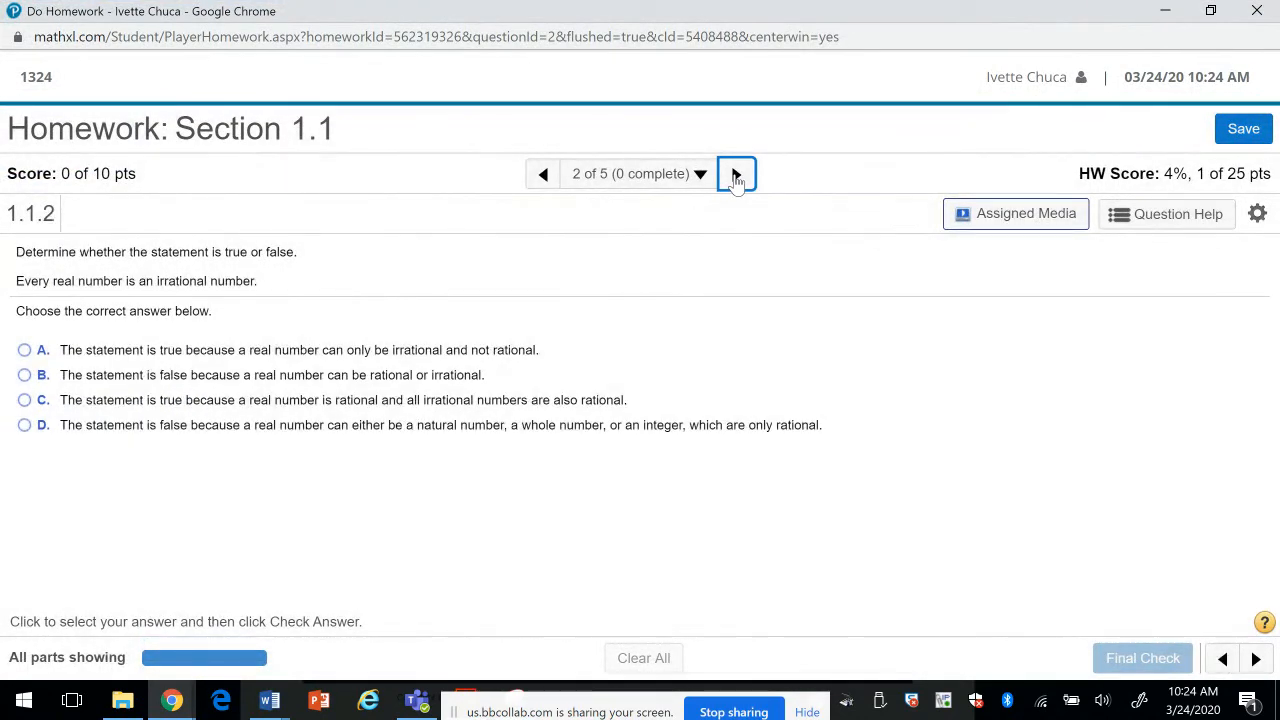
click(736, 175)
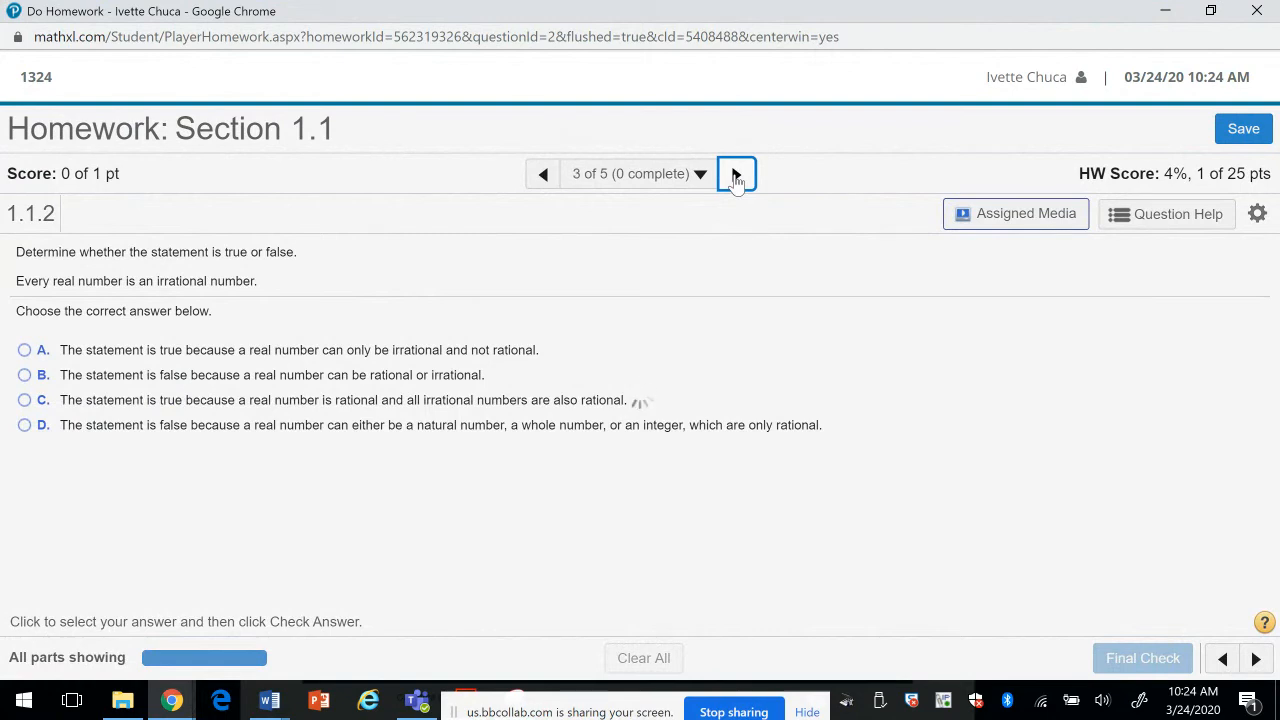
click(736, 175)
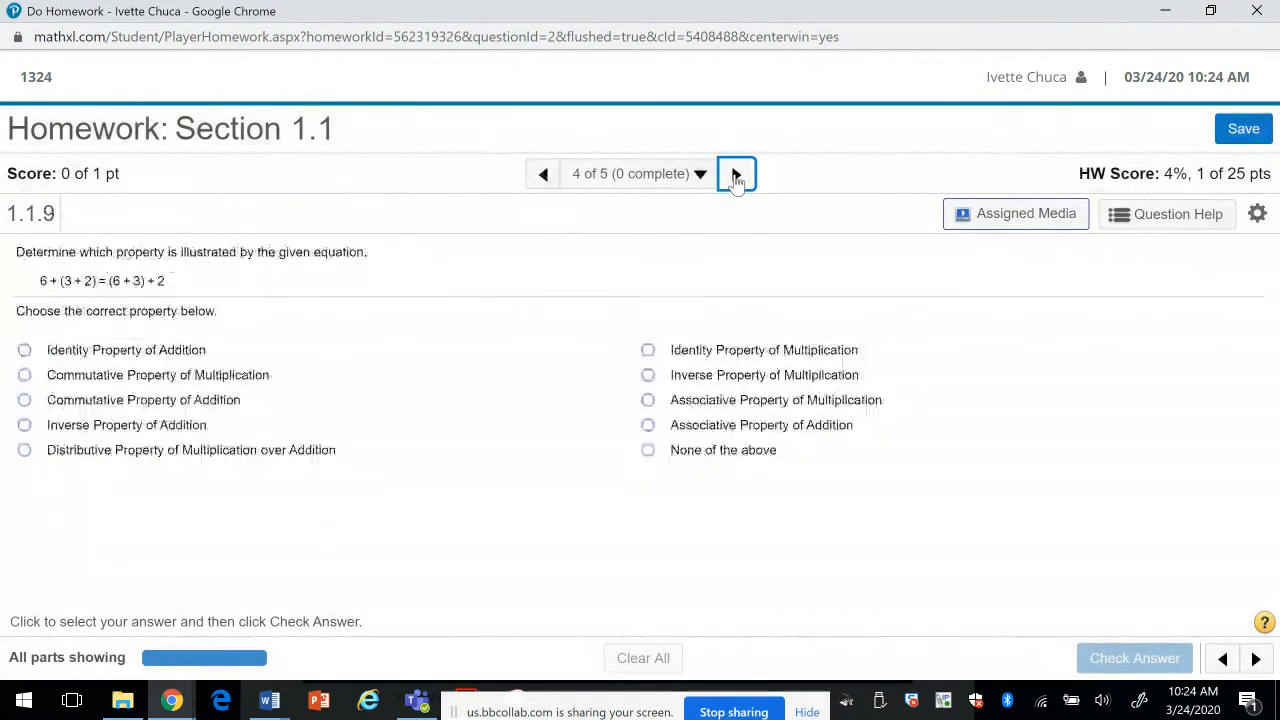
click(736, 175)
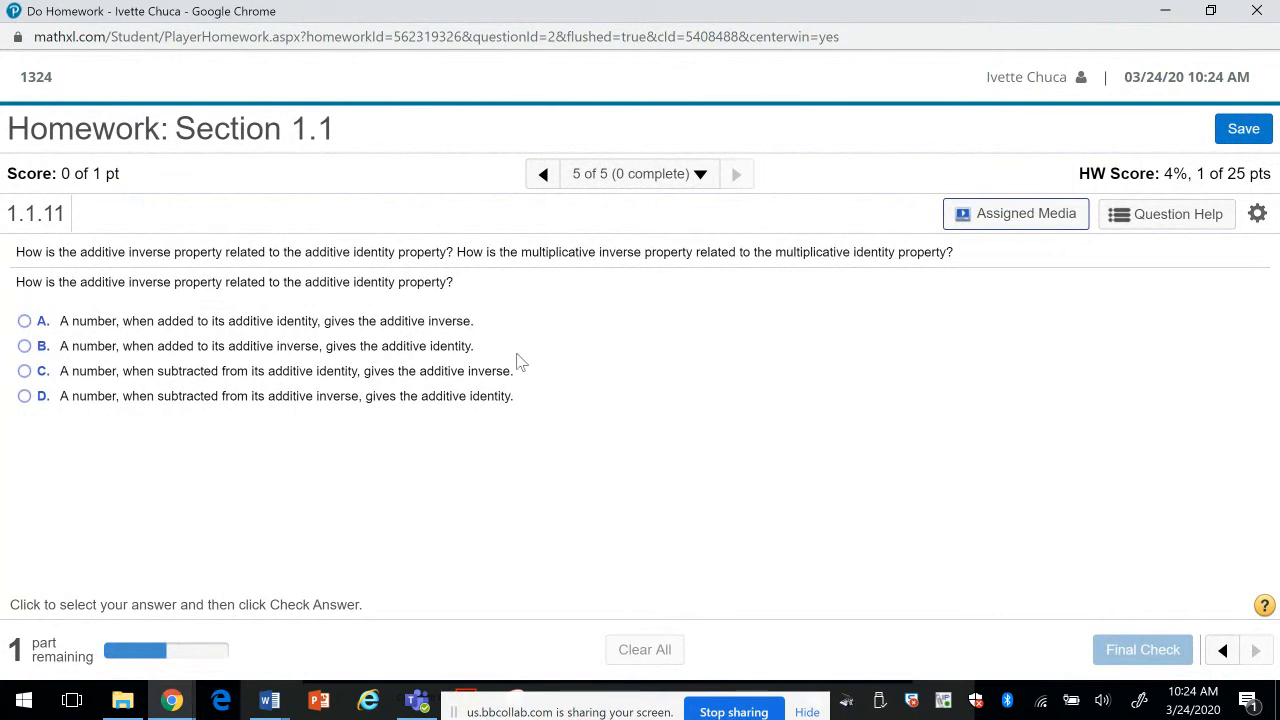
Step: View the question help options for the last question, then close the homework window and leave the site
click(1127, 225)
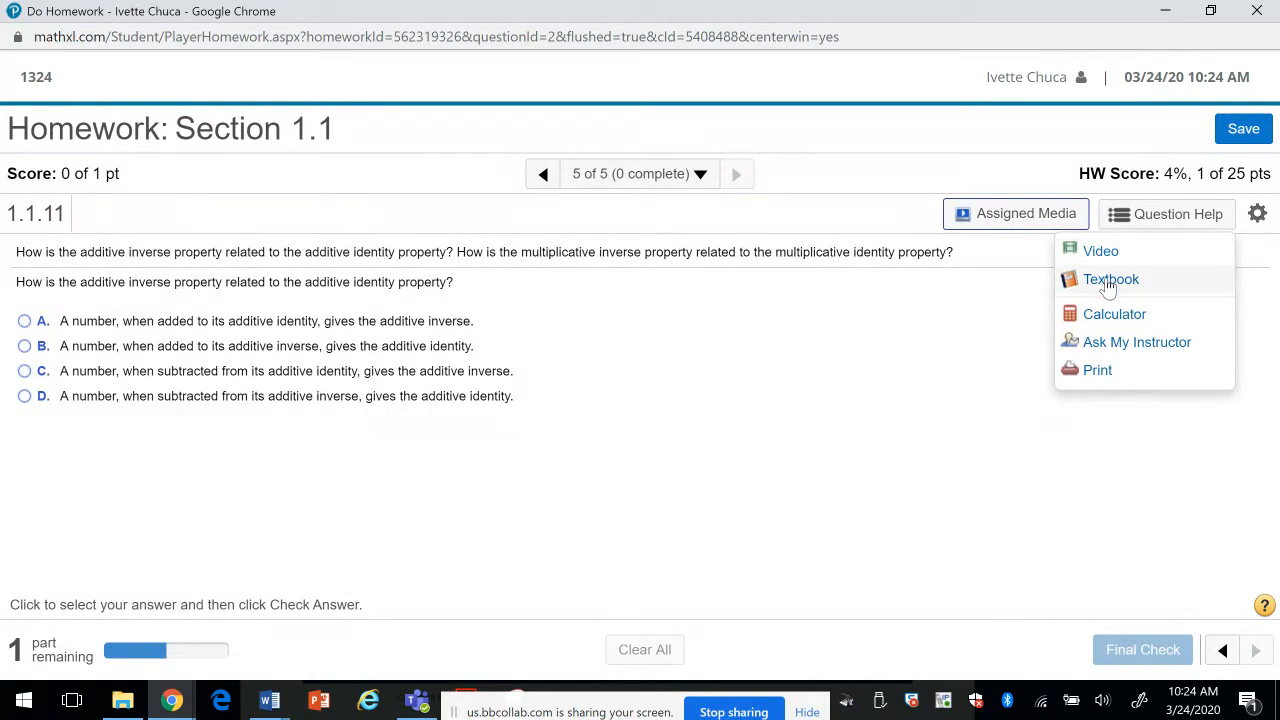
click(908, 310)
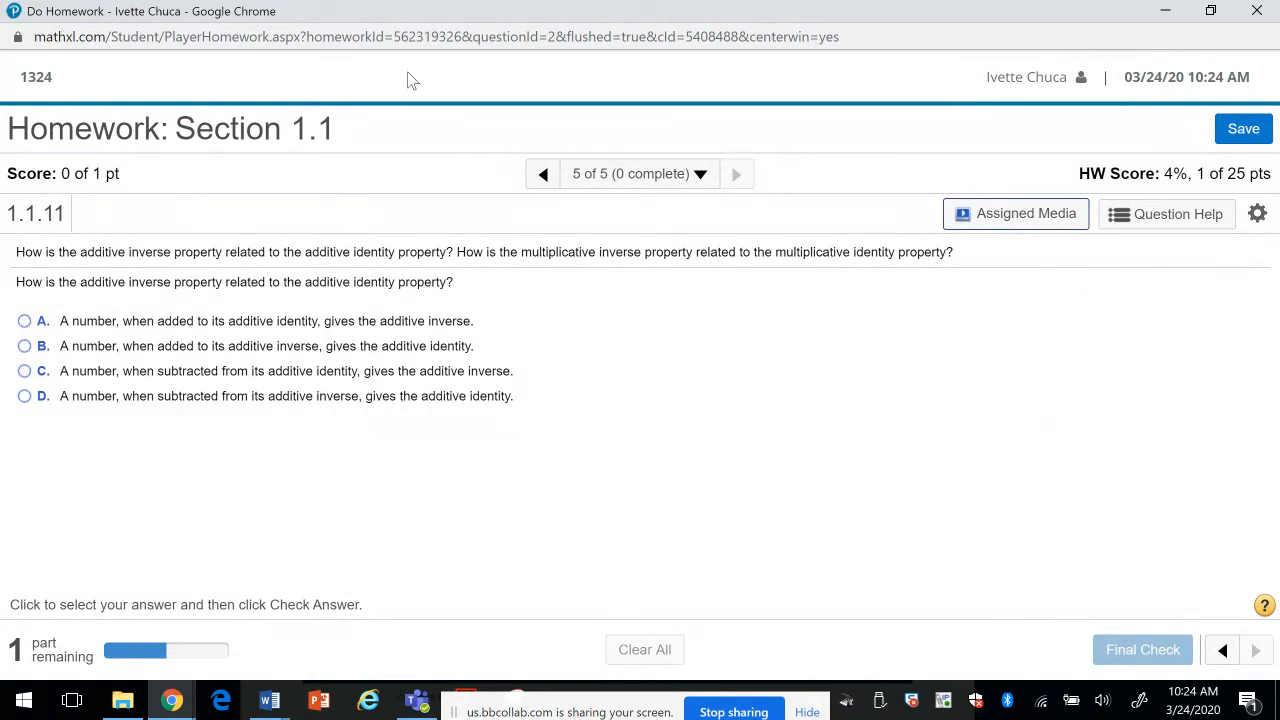
click(1262, 10)
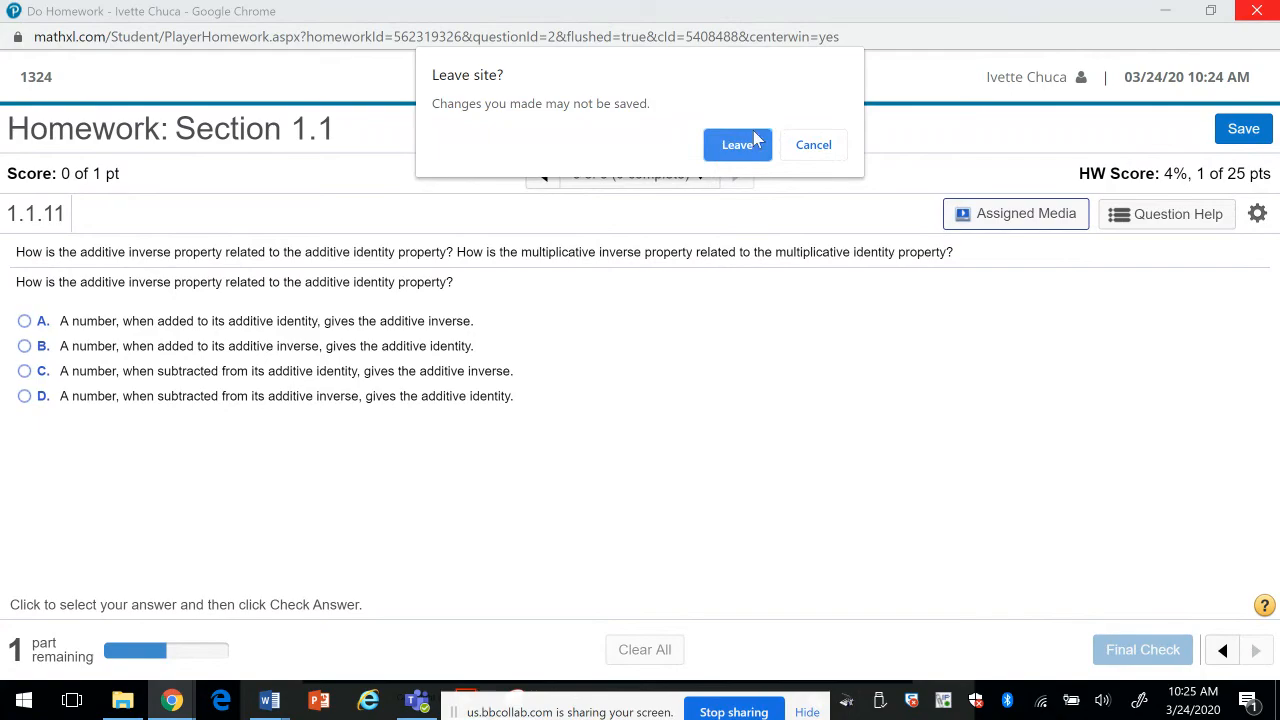
click(752, 142)
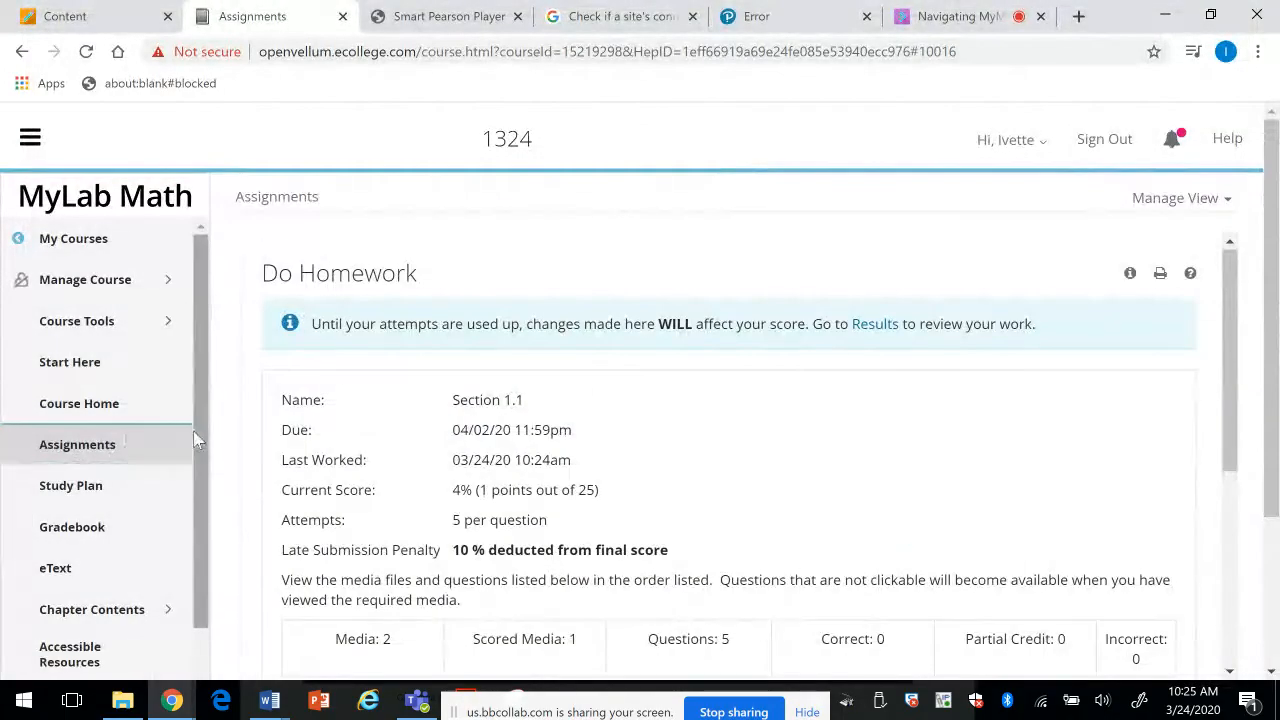
Step: Open the Section 1.1 homework for editing from the Assignment Manager
scroll(198, 442, down, 2)
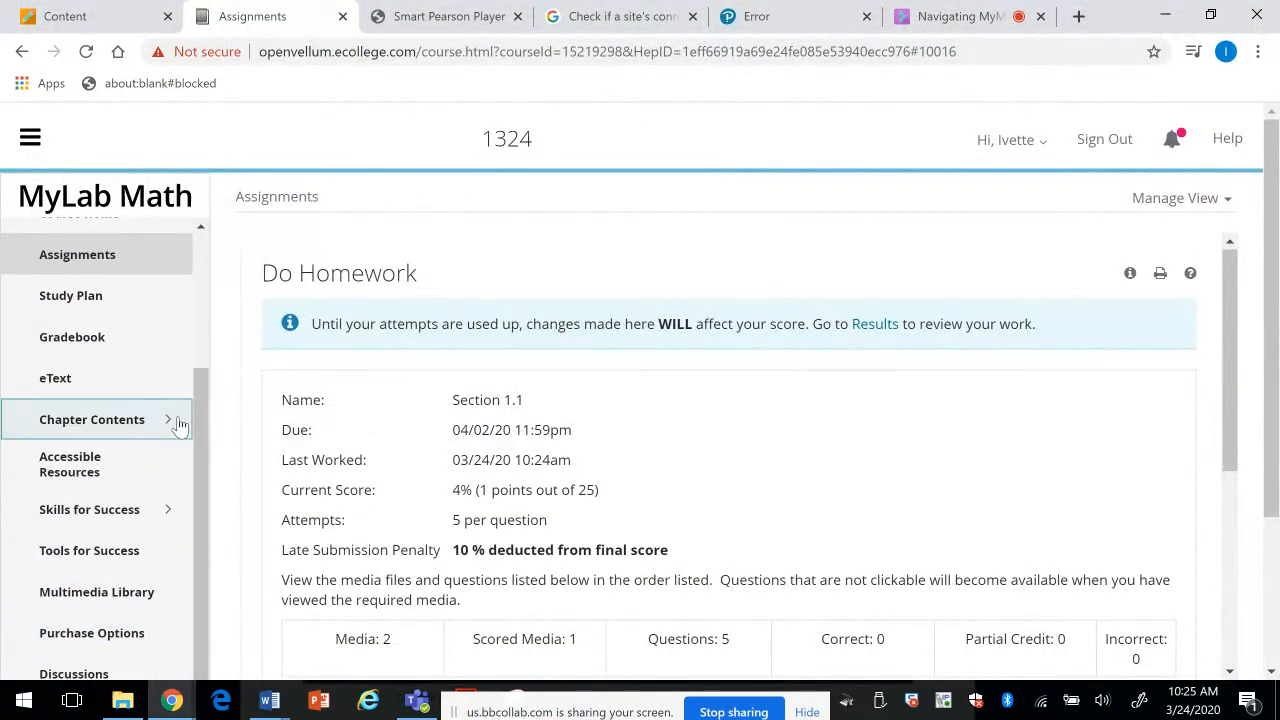
scroll(150, 400, up, 3)
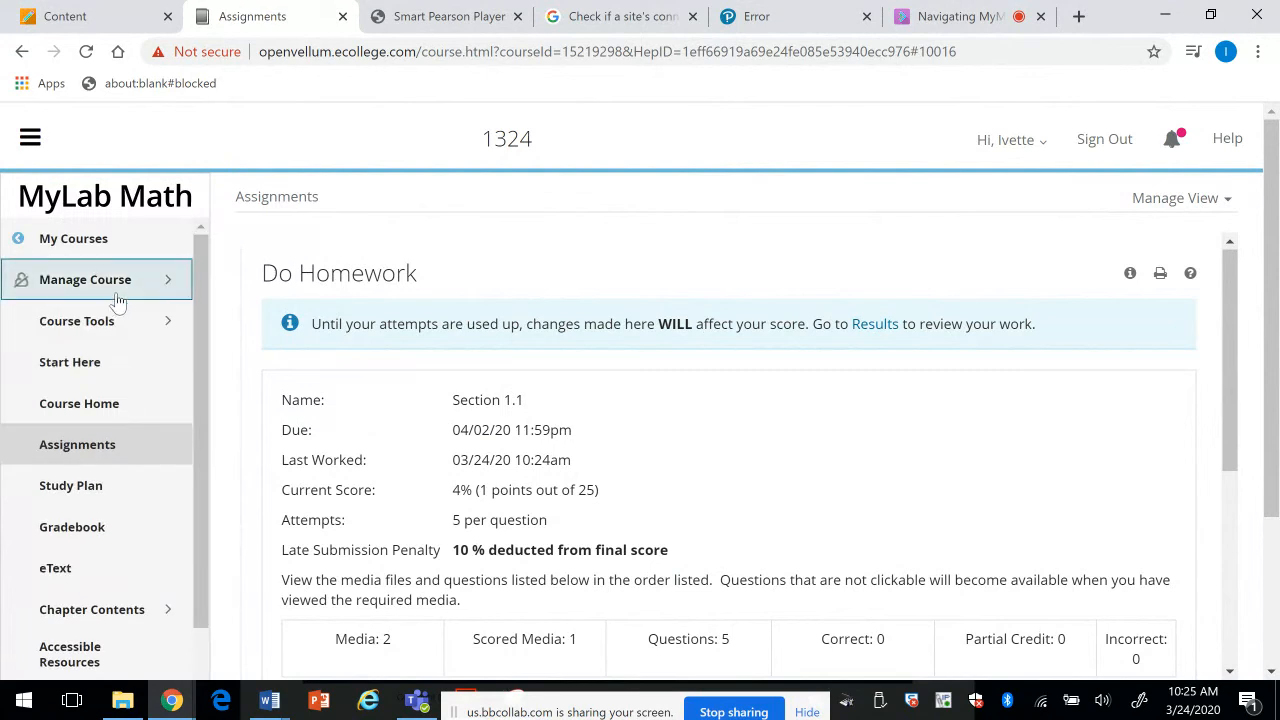
click(95, 322)
click(118, 505)
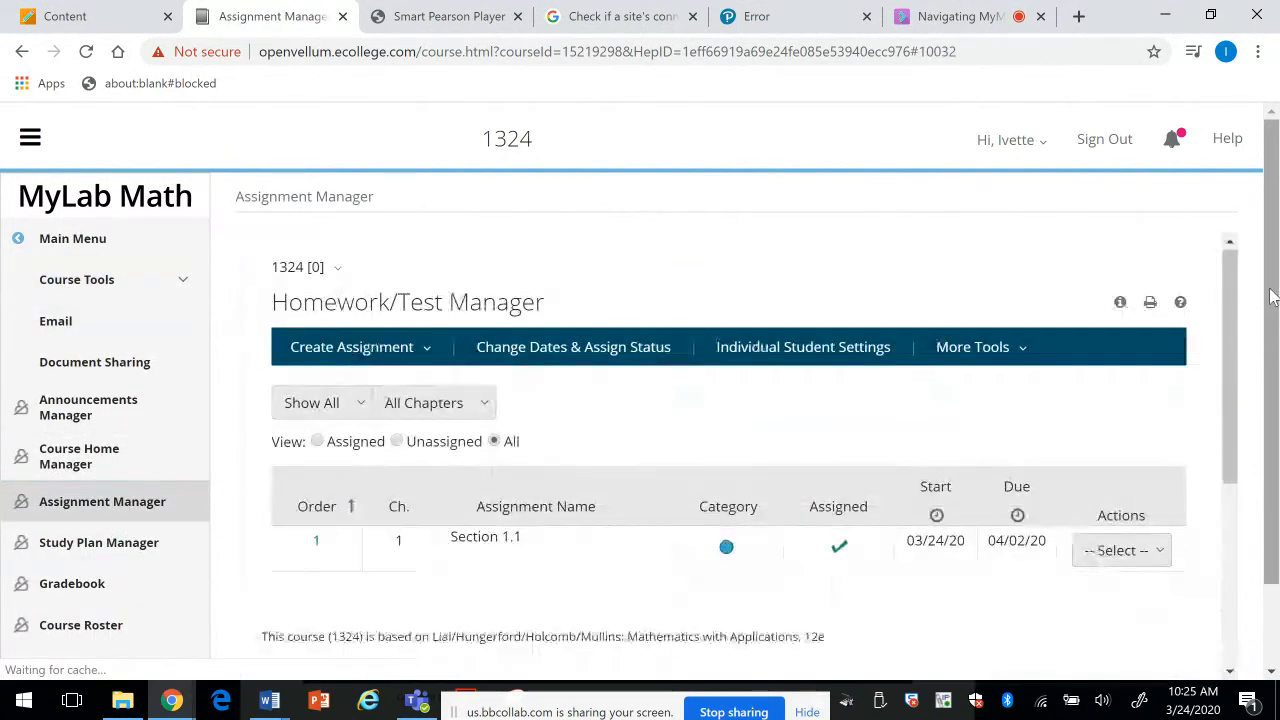
scroll(1268, 412, down, 1)
click(1125, 455)
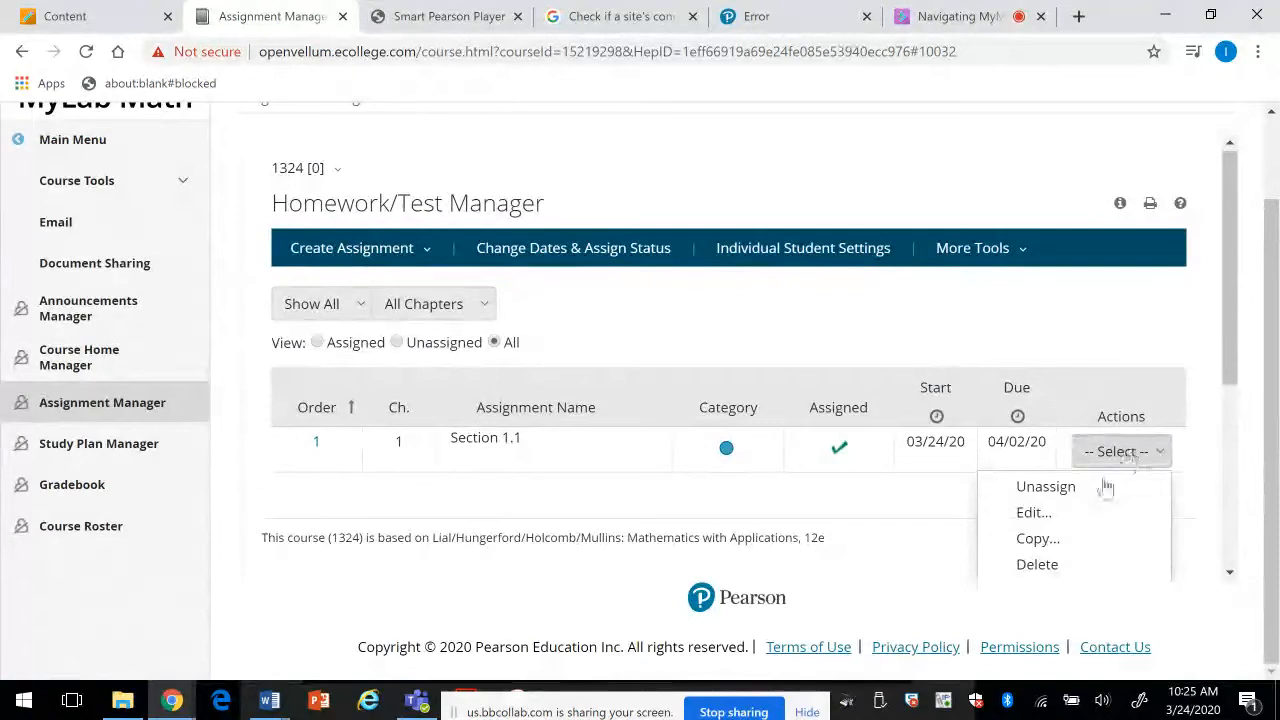
click(1040, 512)
click(916, 551)
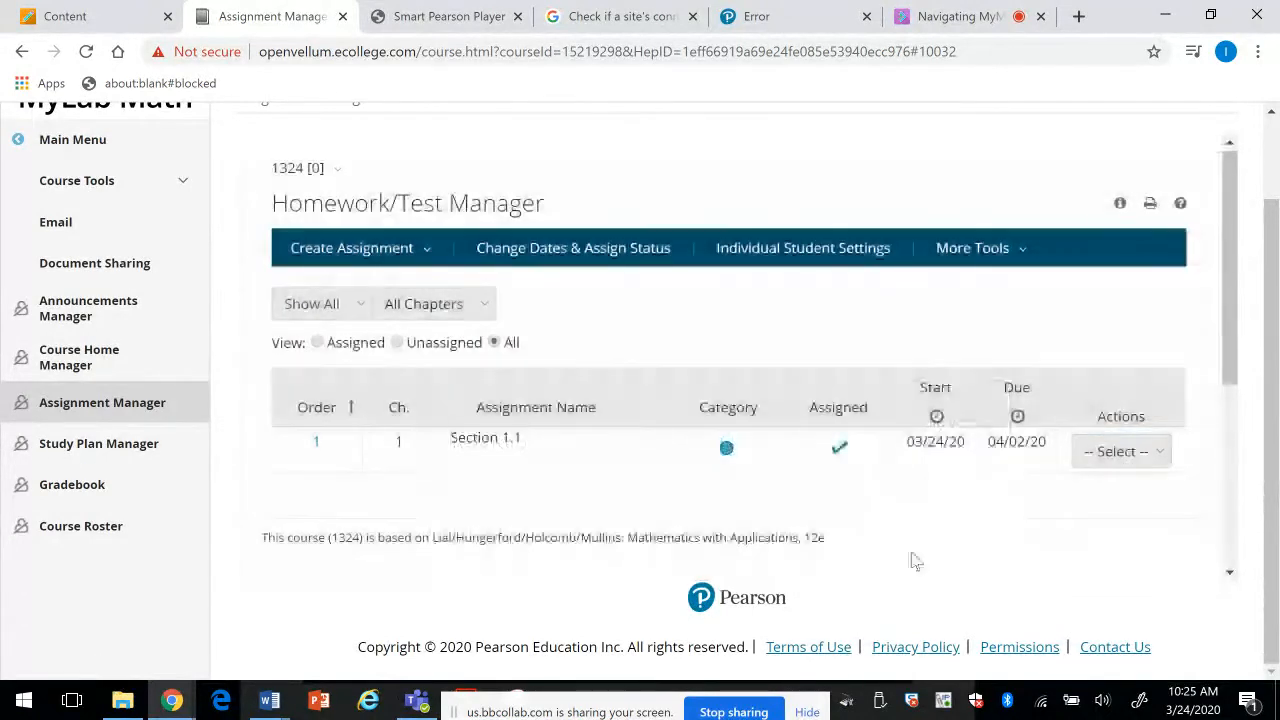
Step: Continue to the media and question selection and list the questions of chapter 1. Algebra and Equations, Section 1.2: Polynomials
drag(1225, 342, 1227, 399)
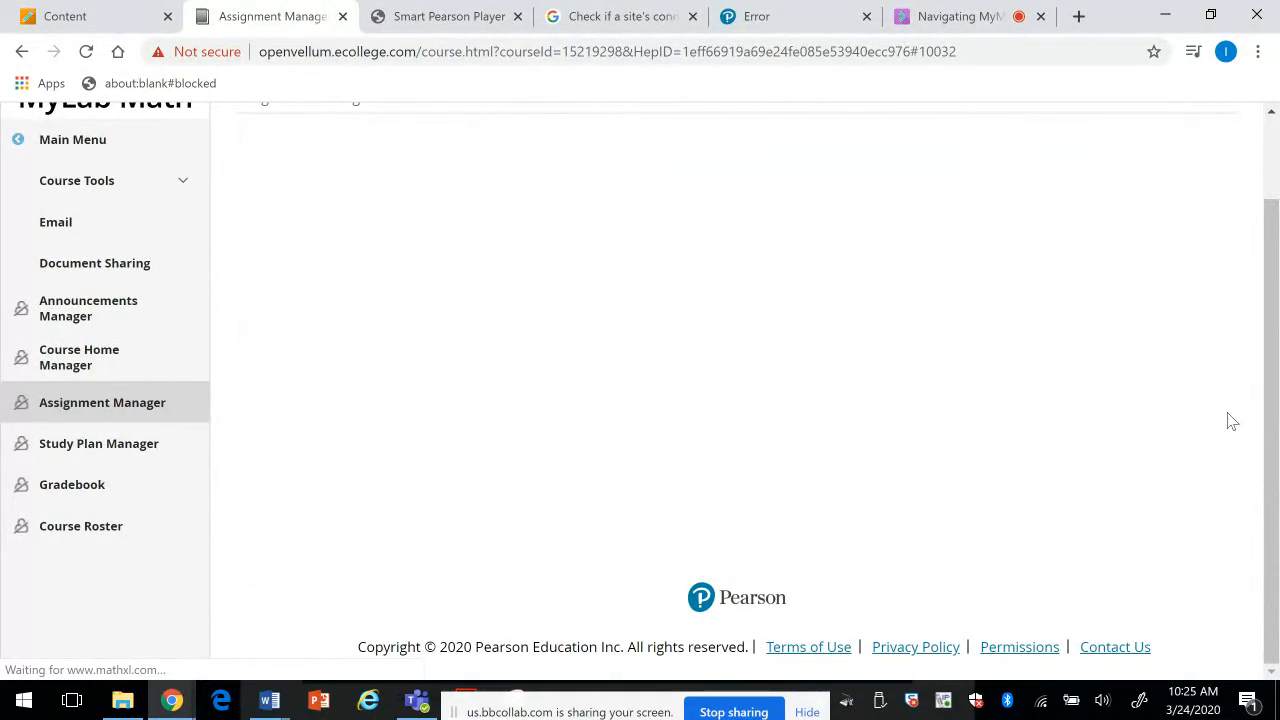
scroll(1229, 420, down, 3)
scroll(1243, 445, down, 1)
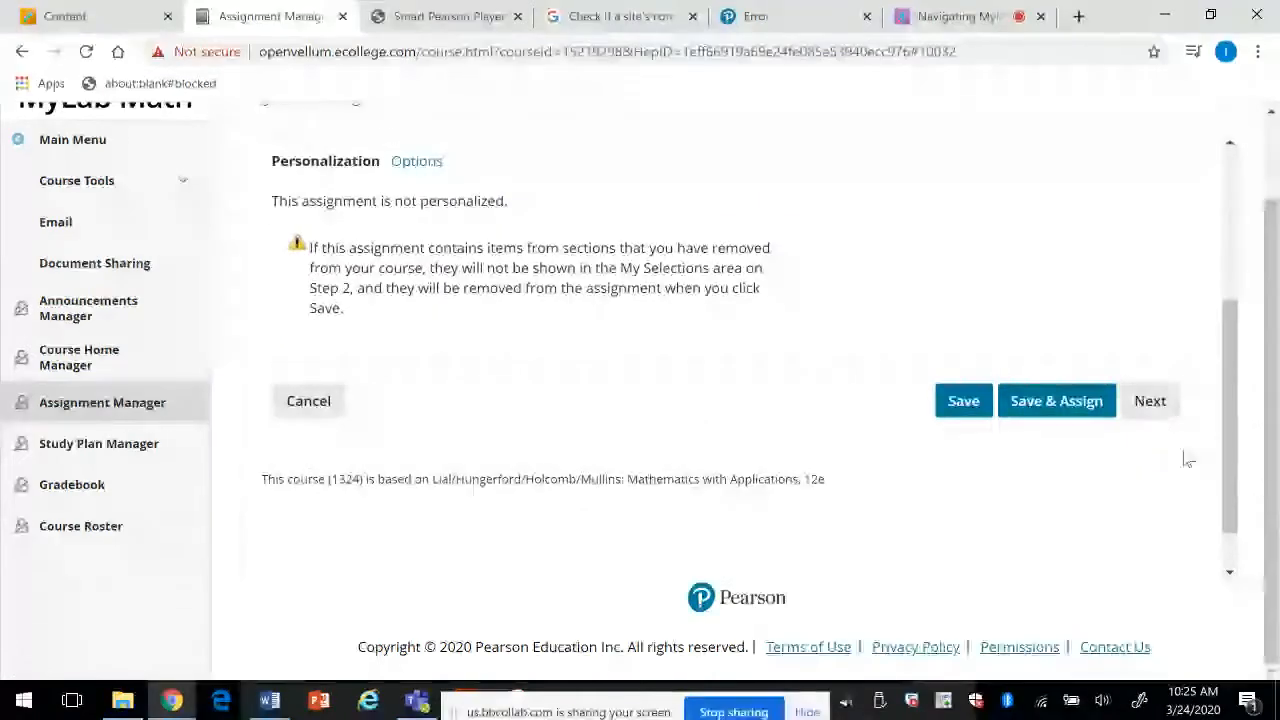
click(1150, 400)
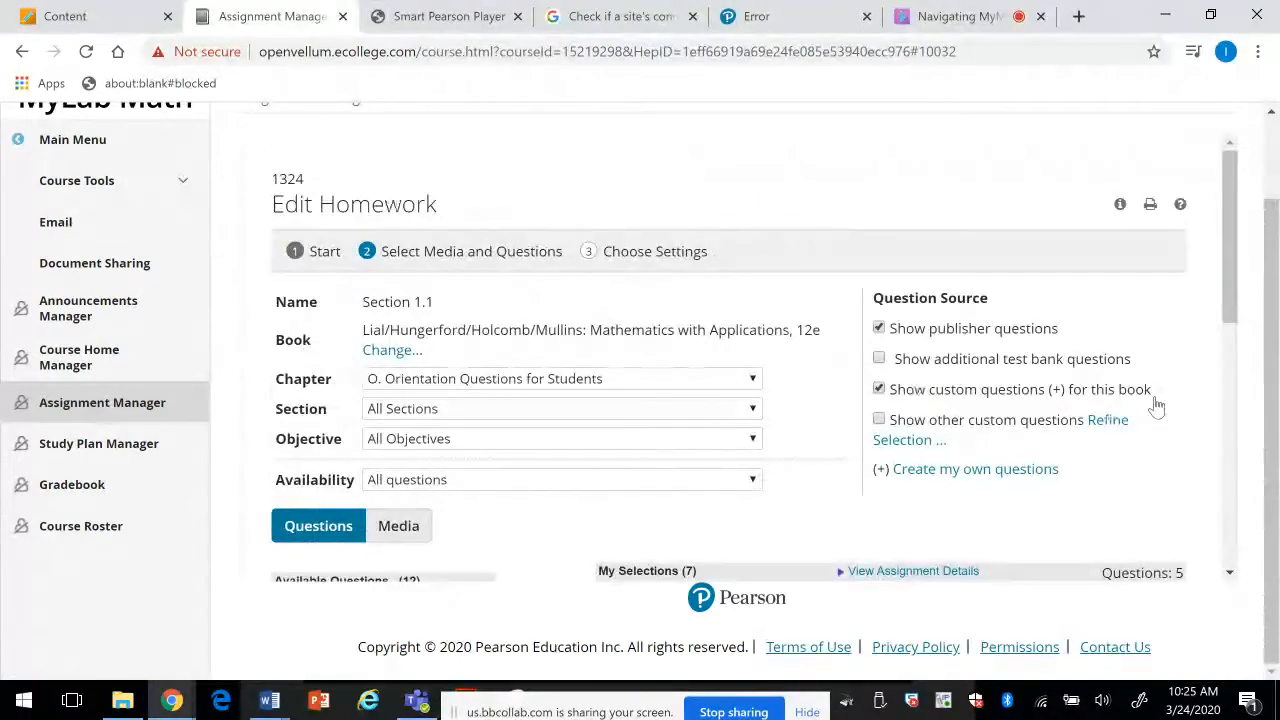
click(675, 378)
click(490, 133)
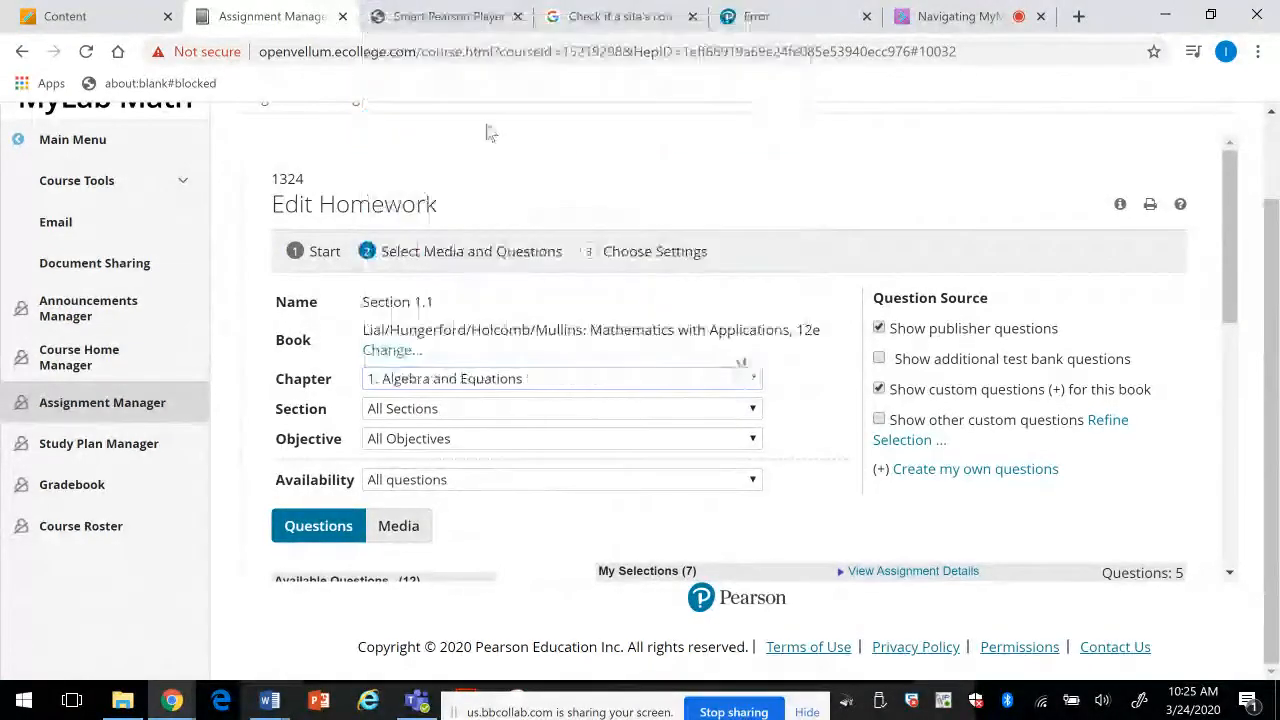
click(735, 405)
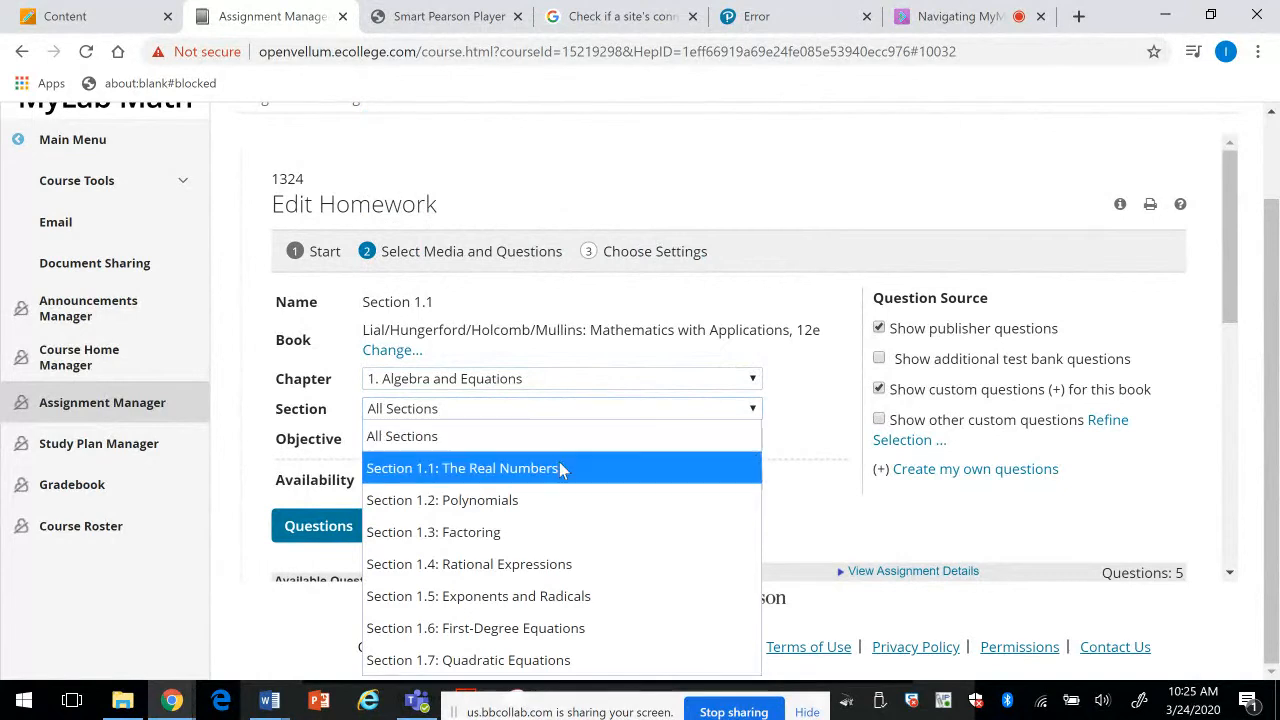
click(495, 505)
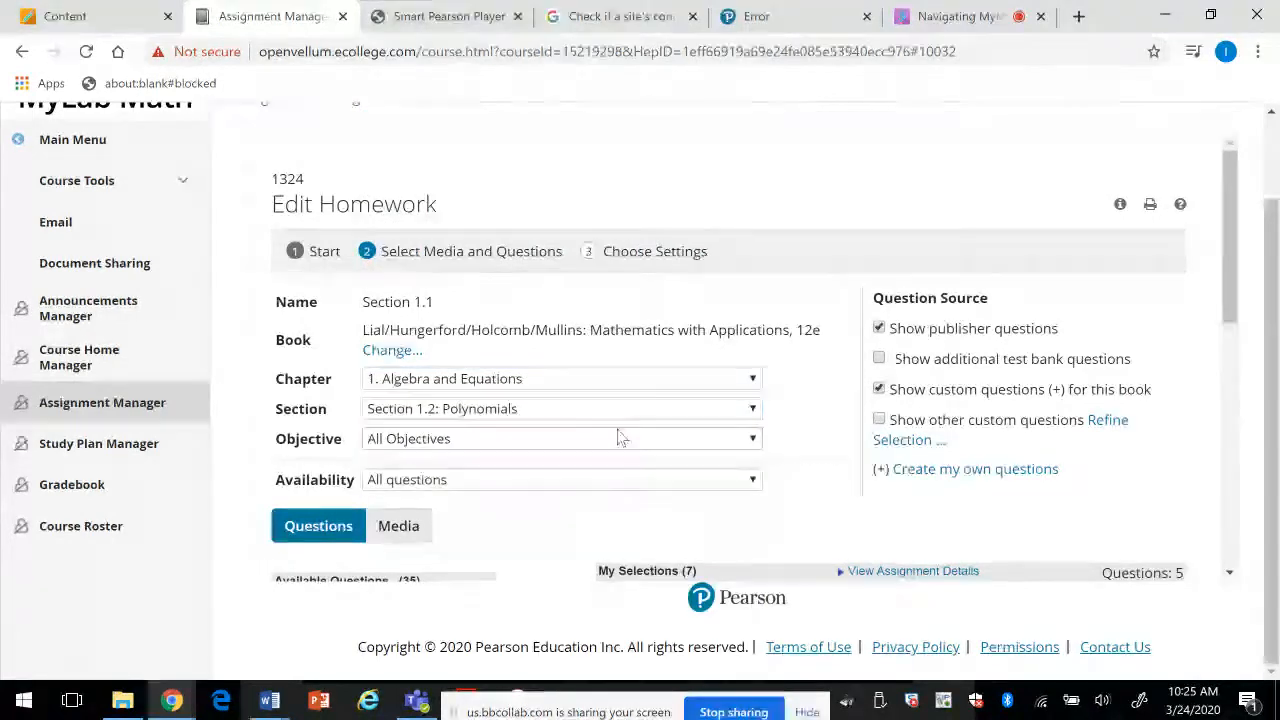
Step: Preview question 1.2.7 on exponential expressions, add it to the homework, and close the preview
drag(1231, 276, 1228, 462)
mouse_move(340, 283)
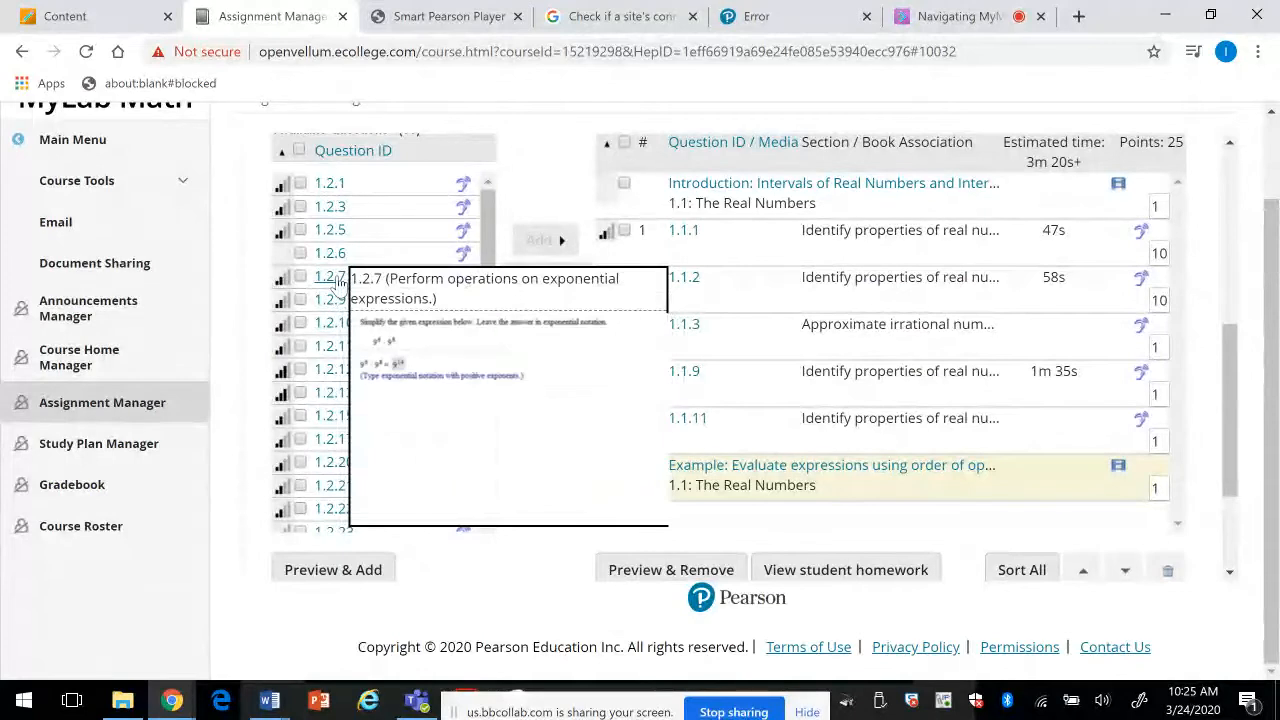
click(338, 283)
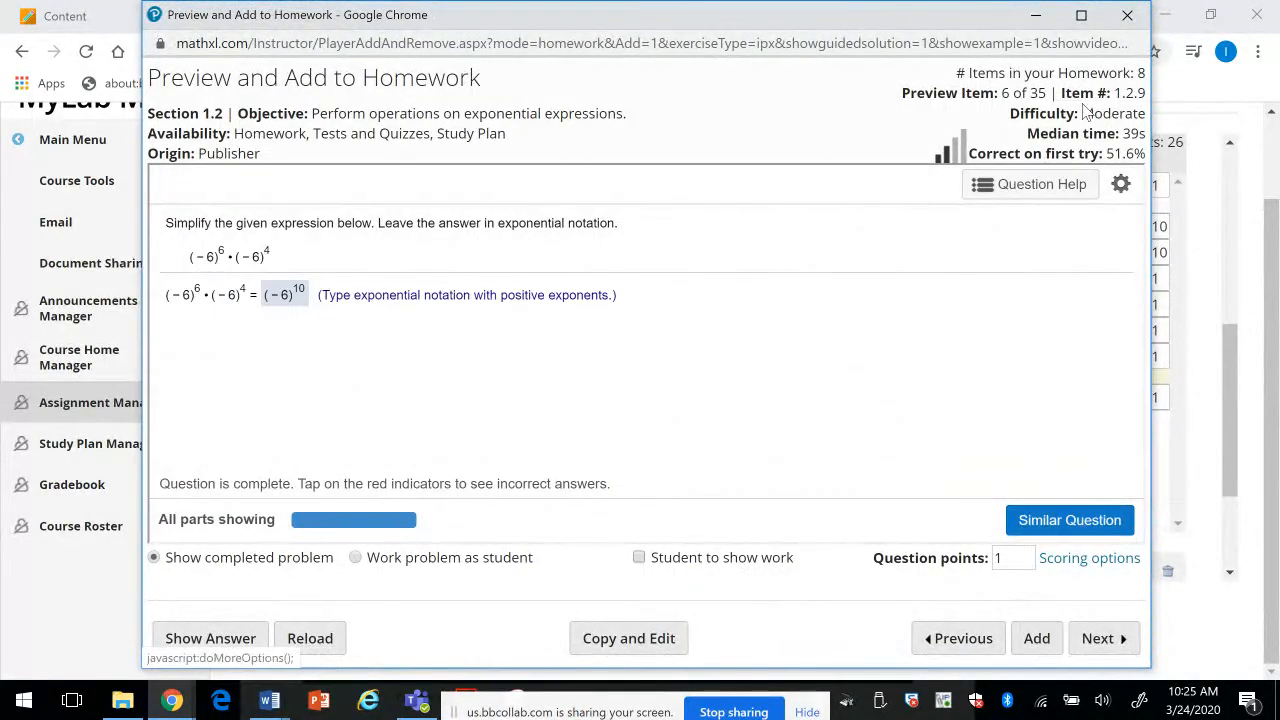
click(1137, 26)
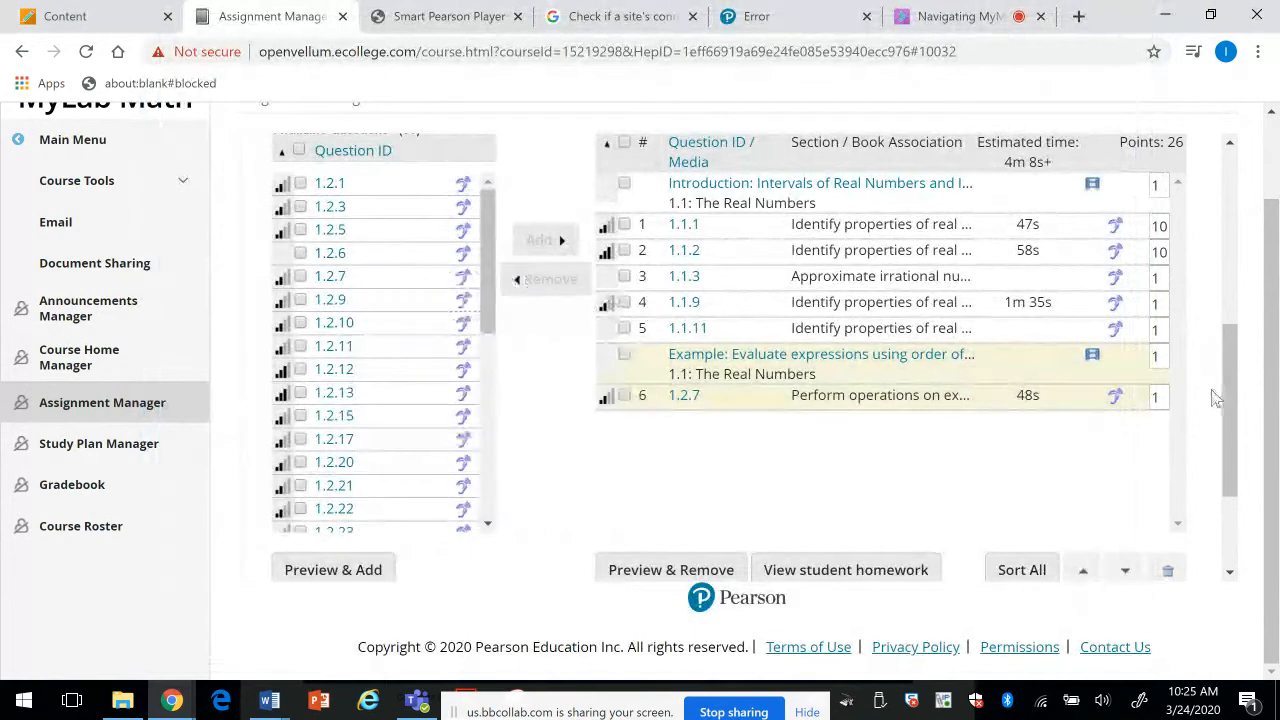
Step: Save the revised Section 1.1 homework and return to the assignment list
drag(1234, 408, 1234, 474)
click(1098, 484)
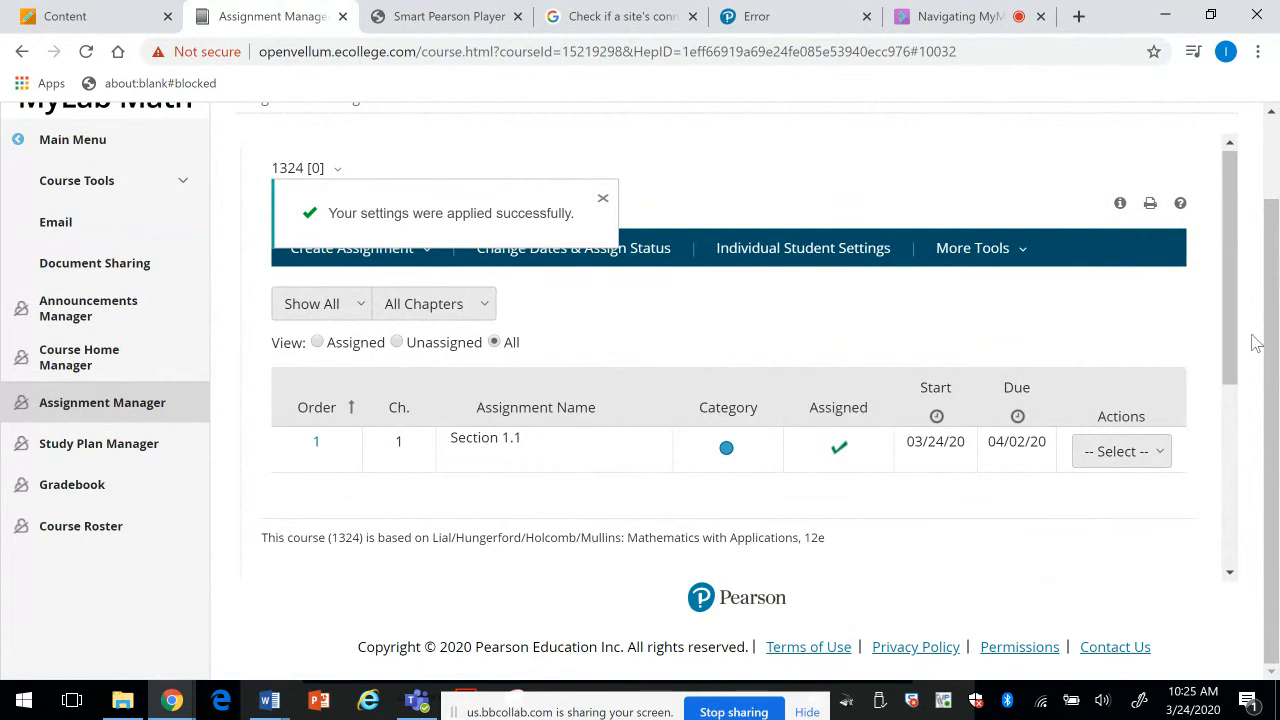
scroll(1256, 343, up, 1)
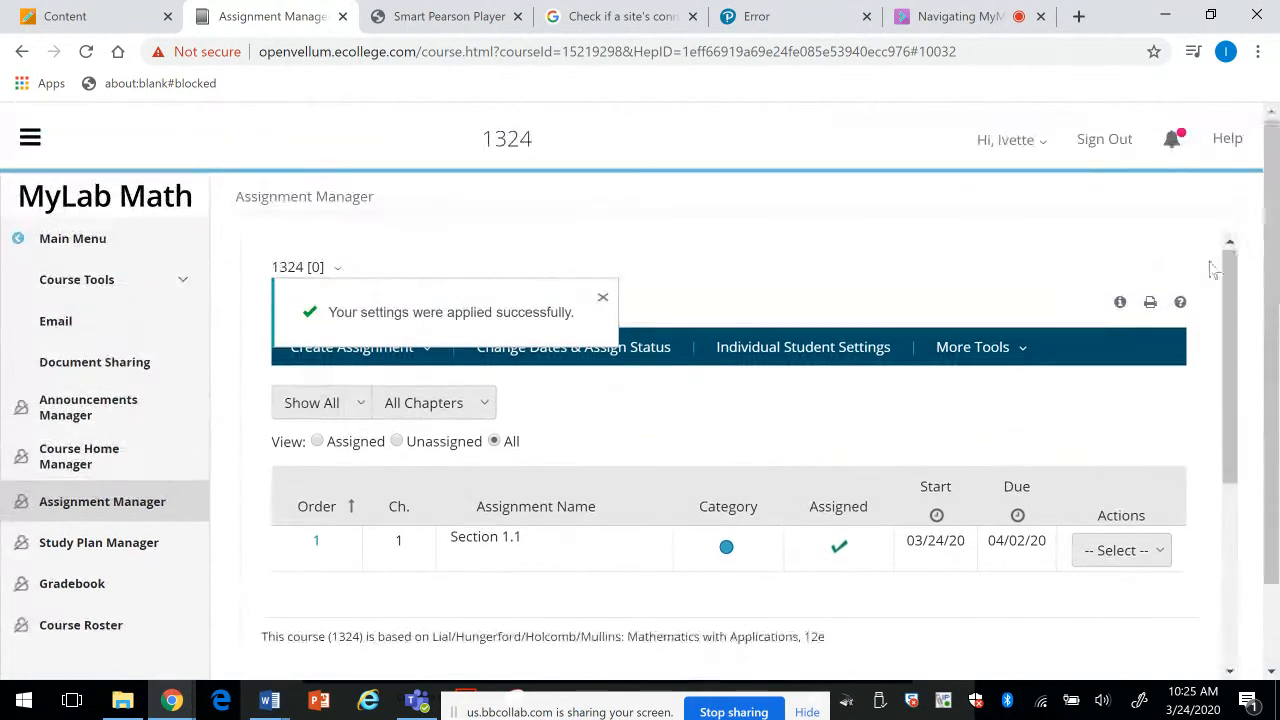
Step: Open the revised Section 1.1 homework from the course's student assignments page and examine its media and question list
click(53, 245)
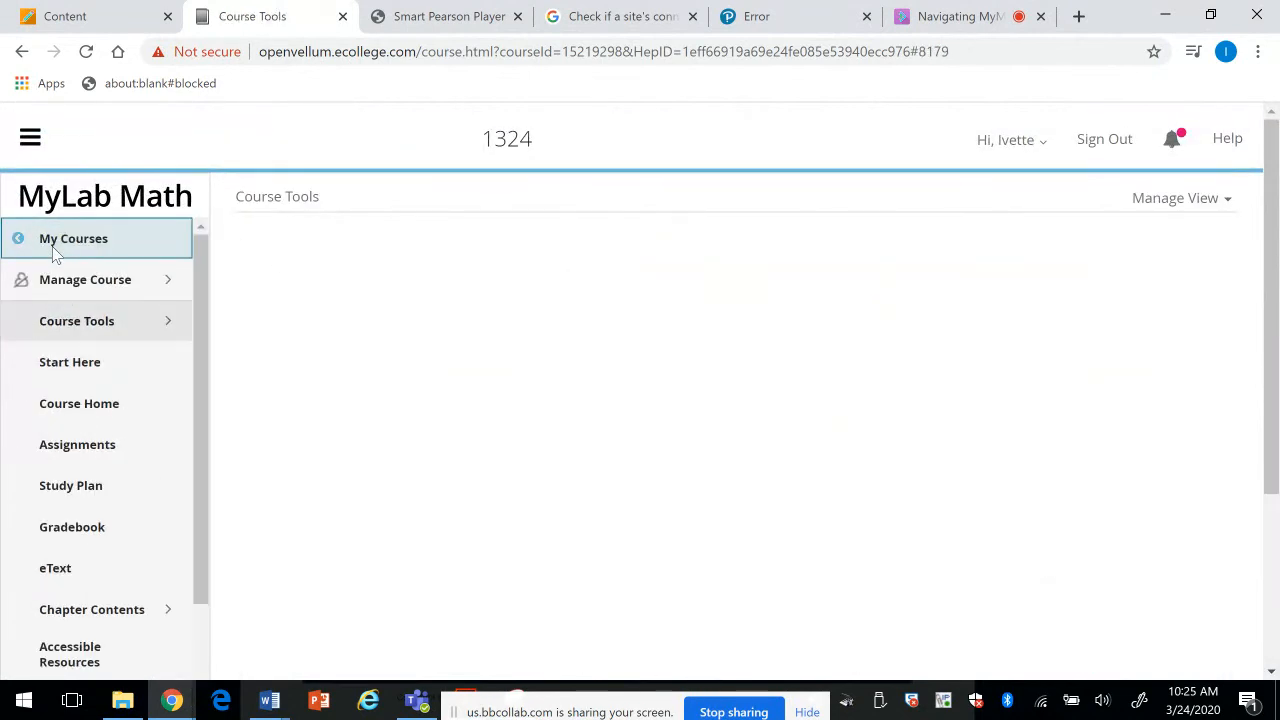
click(104, 323)
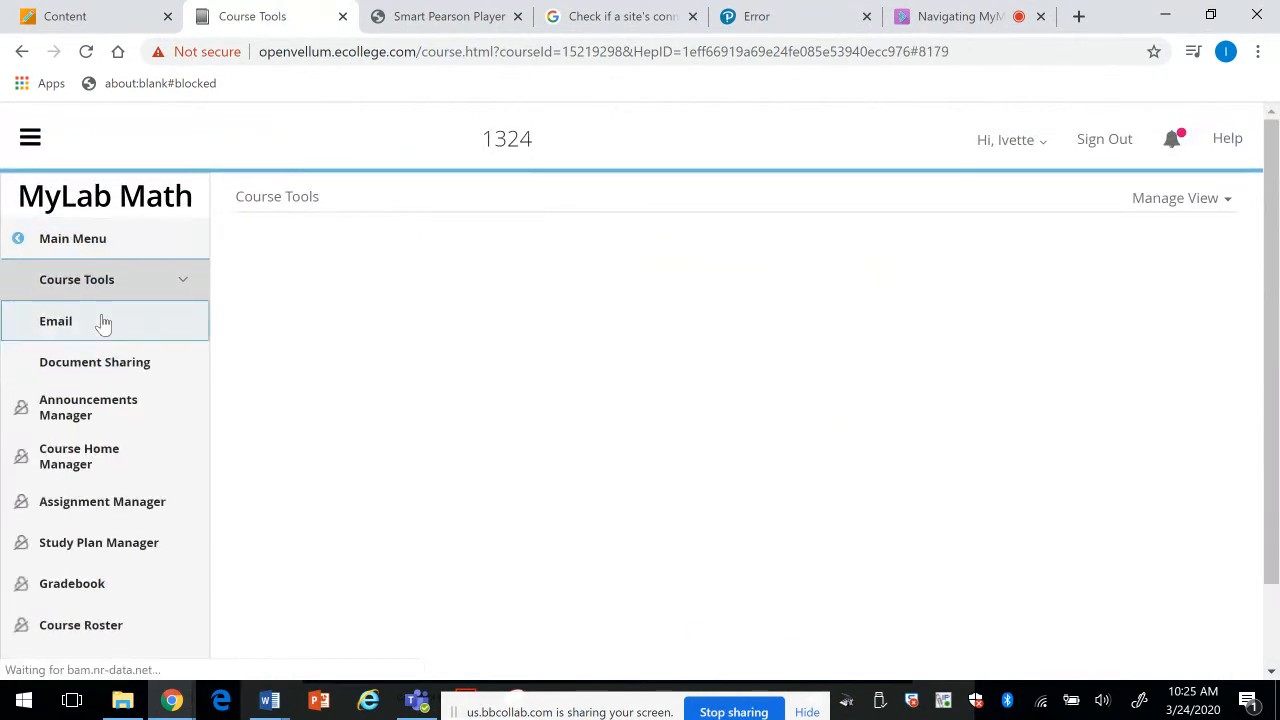
click(72, 240)
click(82, 447)
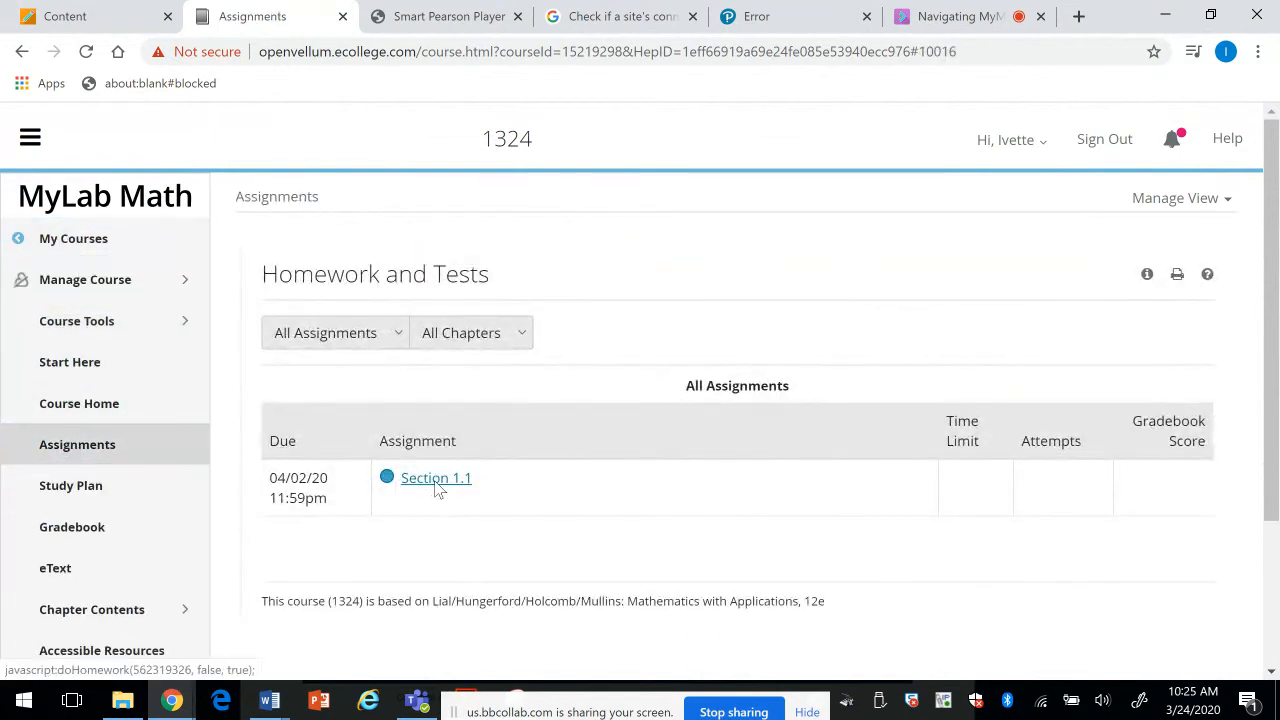
click(436, 480)
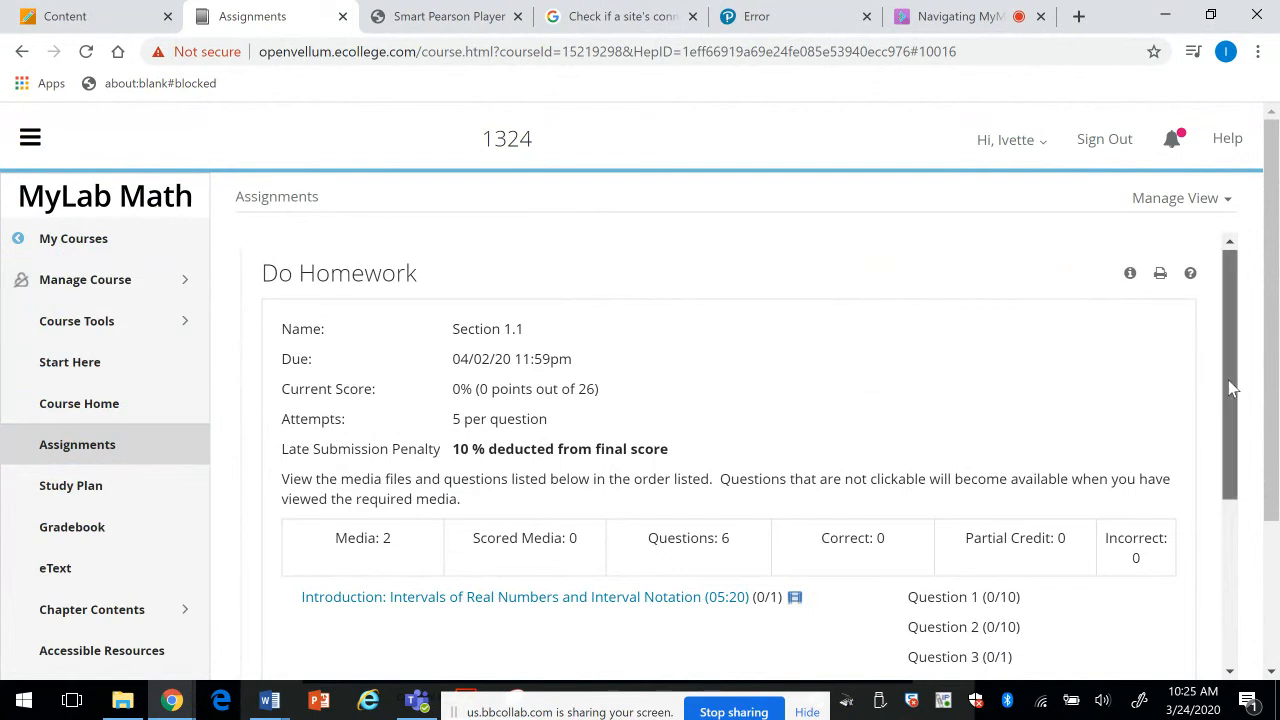
drag(1230, 388, 1230, 482)
Step: Open the video "Introduction: Intervals of Real Numbers and Interval Notation" to unlock its questions, and close it
click(541, 425)
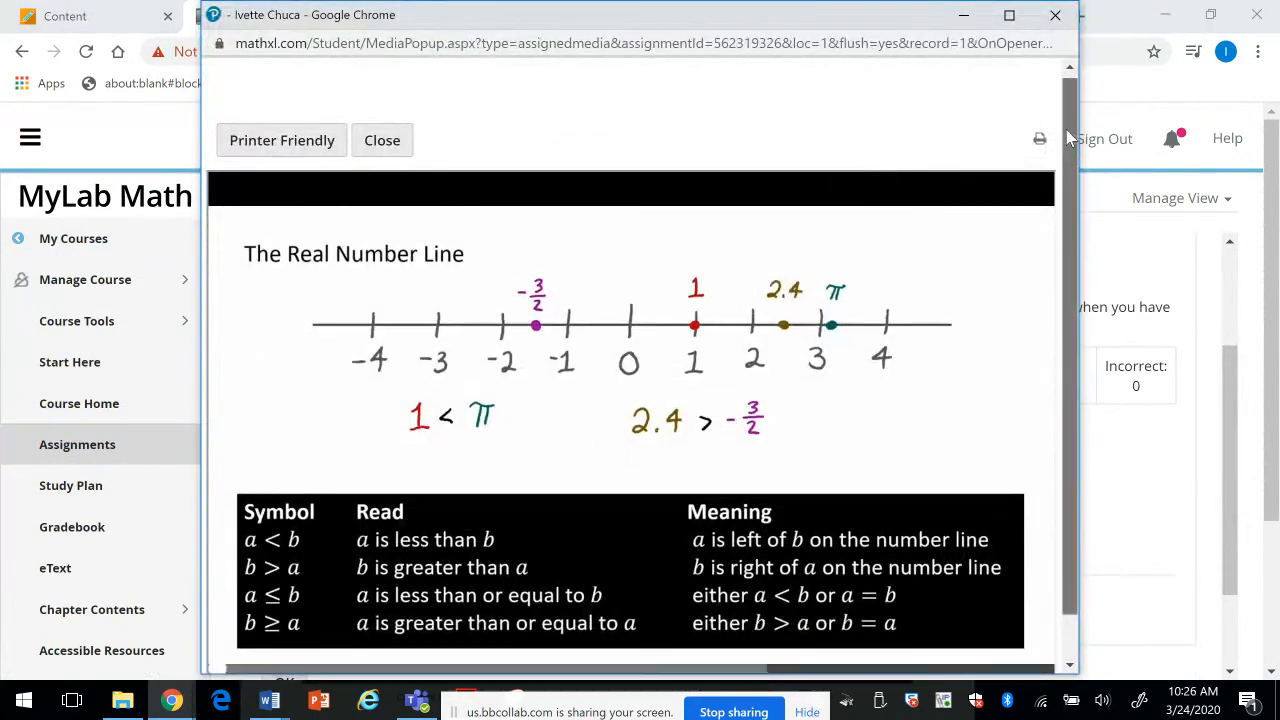
scroll(1066, 129, down, 1)
click(1055, 15)
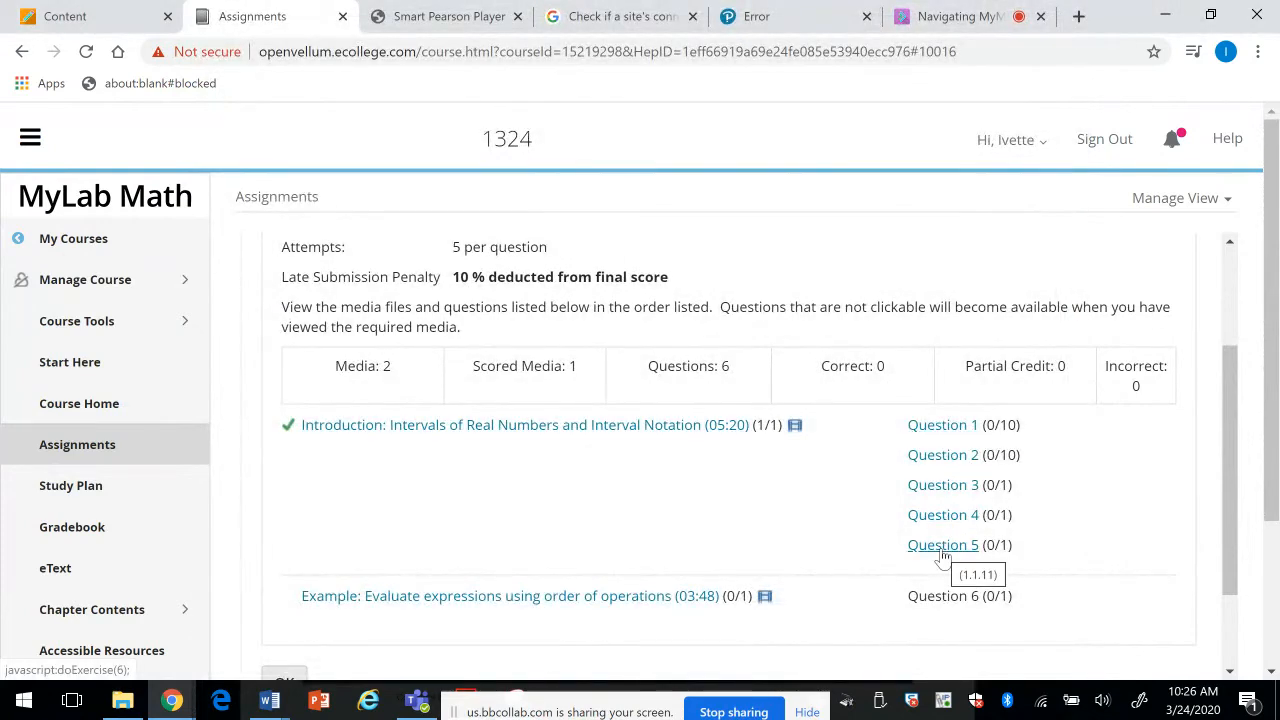
Step: Open the video "Example: Evaluate expressions using order of operations", close it, and check the availability of Question 6
click(636, 596)
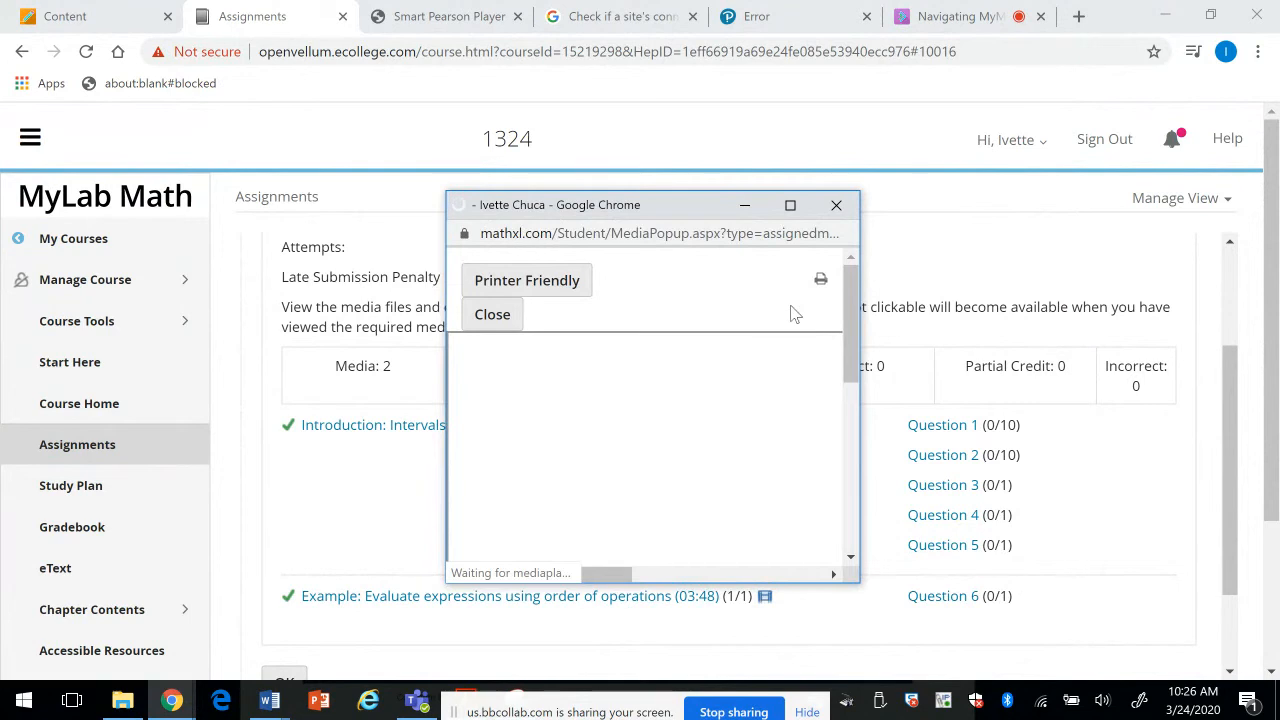
click(836, 205)
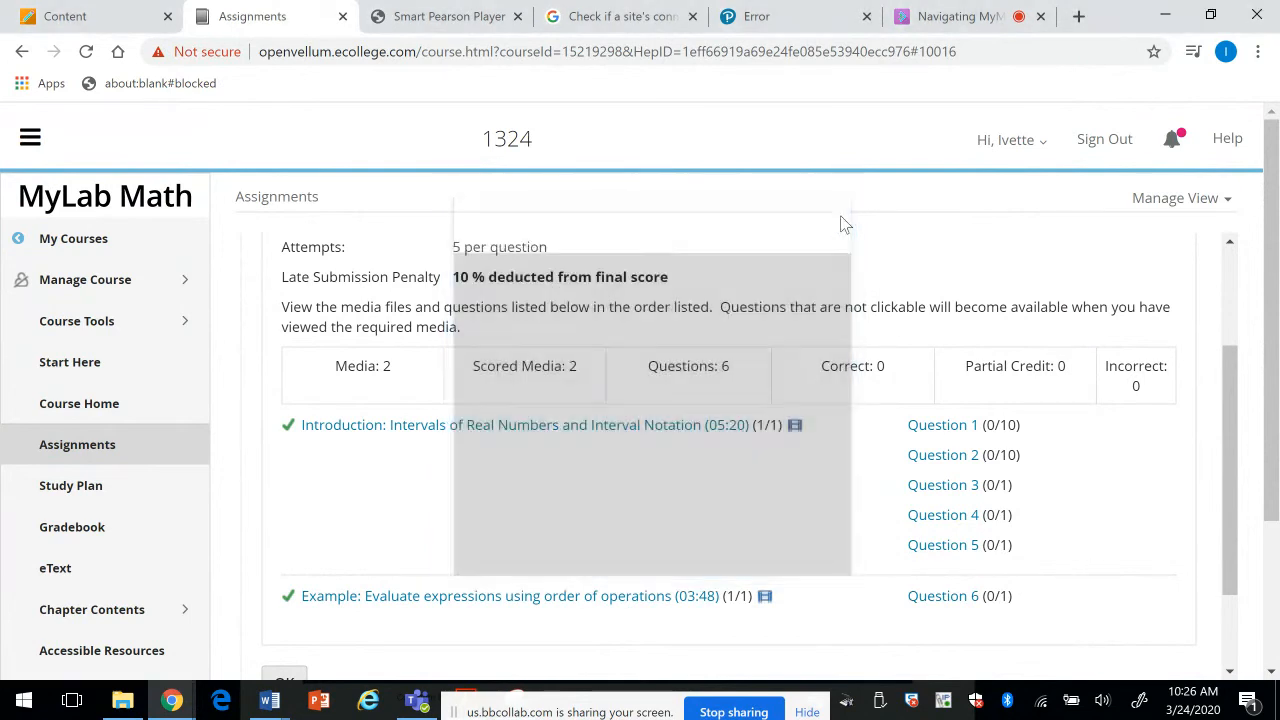
scroll(1230, 512, down, 1)
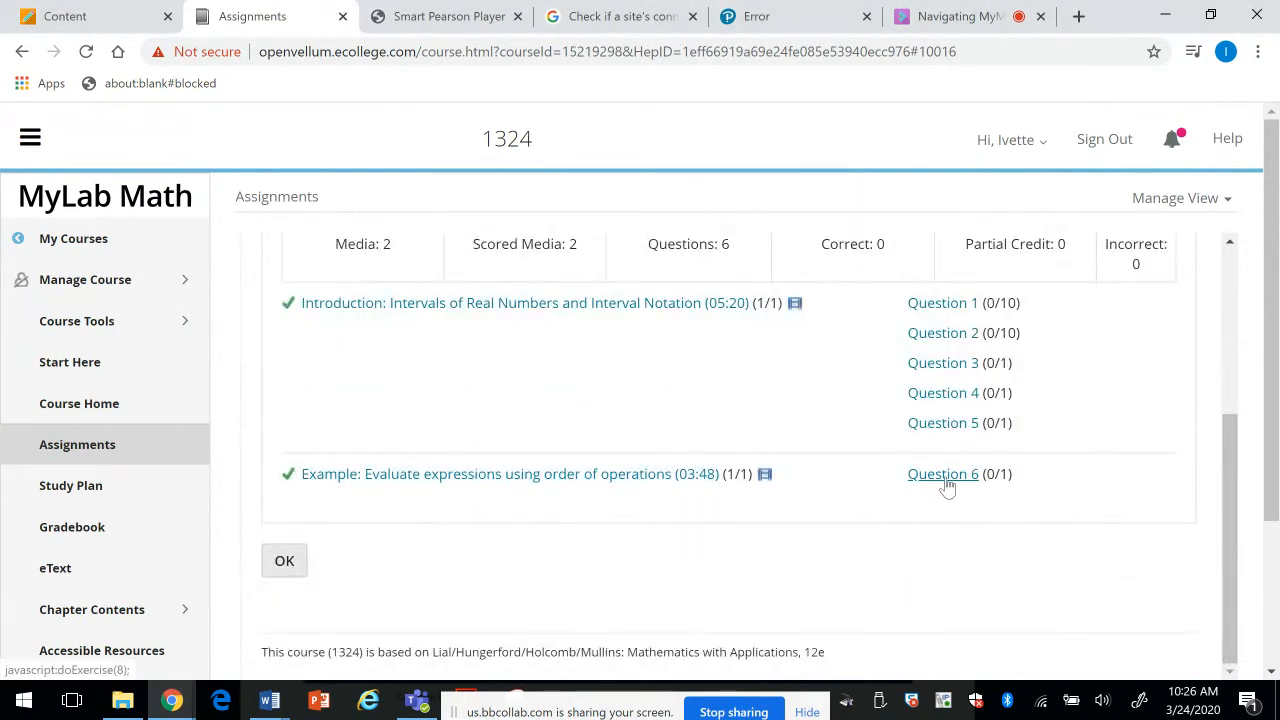
Step: Open Question 6 of the Section 1.1 homework, view its worked example through to the end, and close the example
click(944, 480)
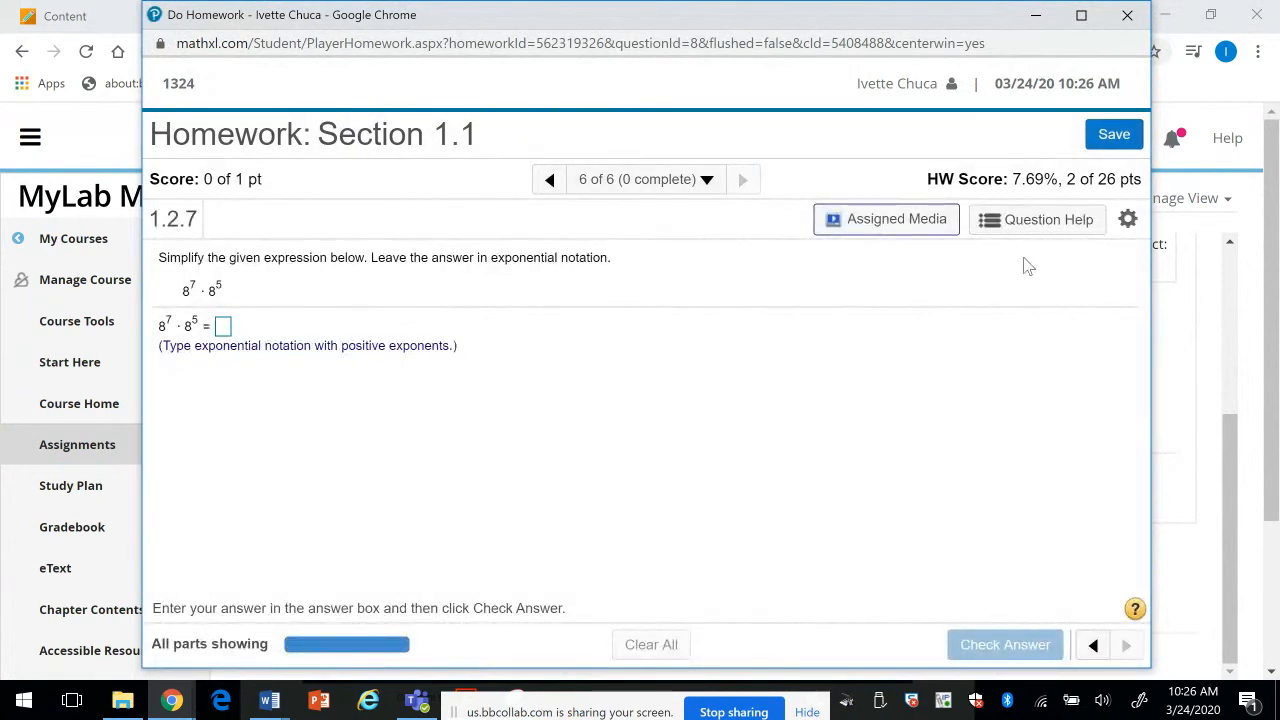
click(990, 232)
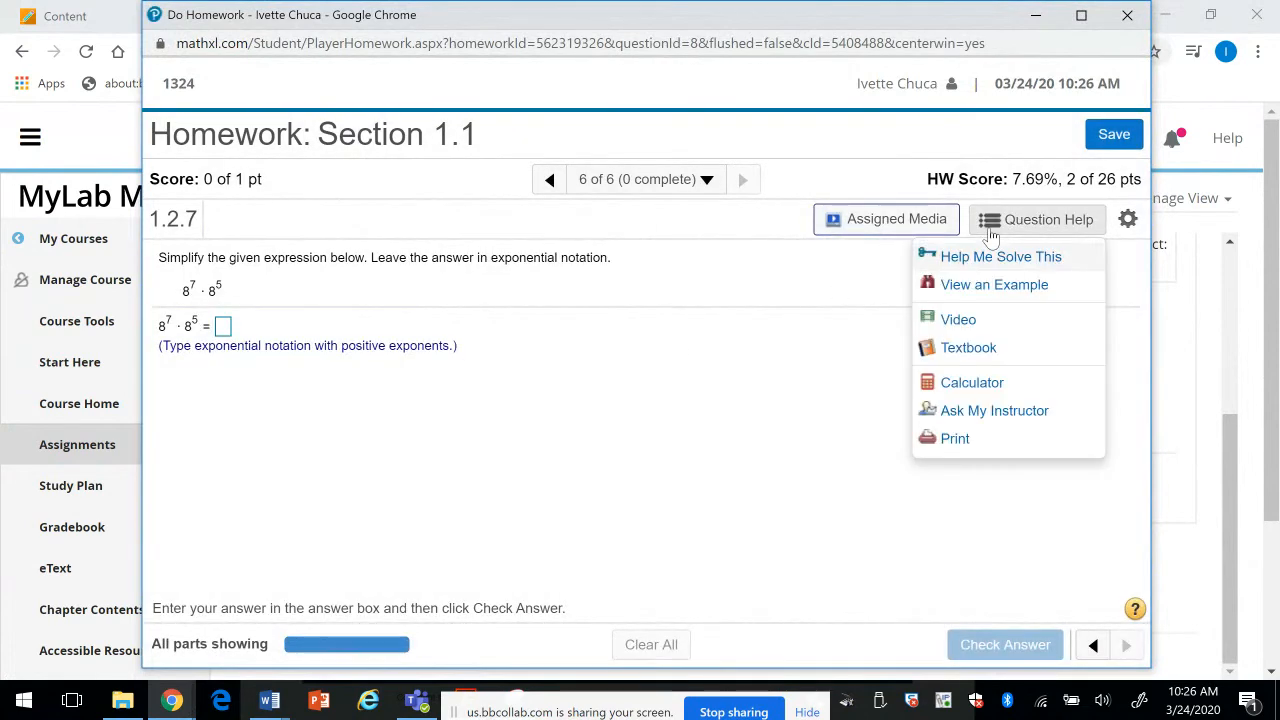
click(1023, 288)
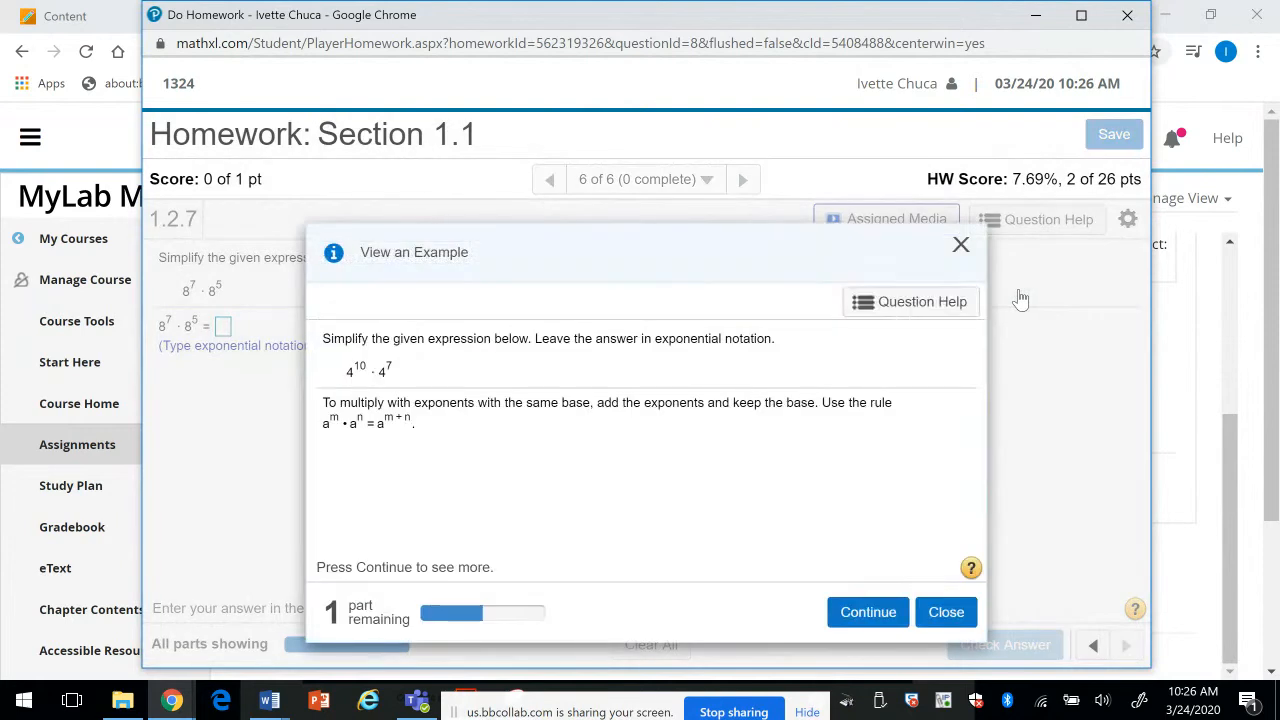
drag(528, 258, 626, 235)
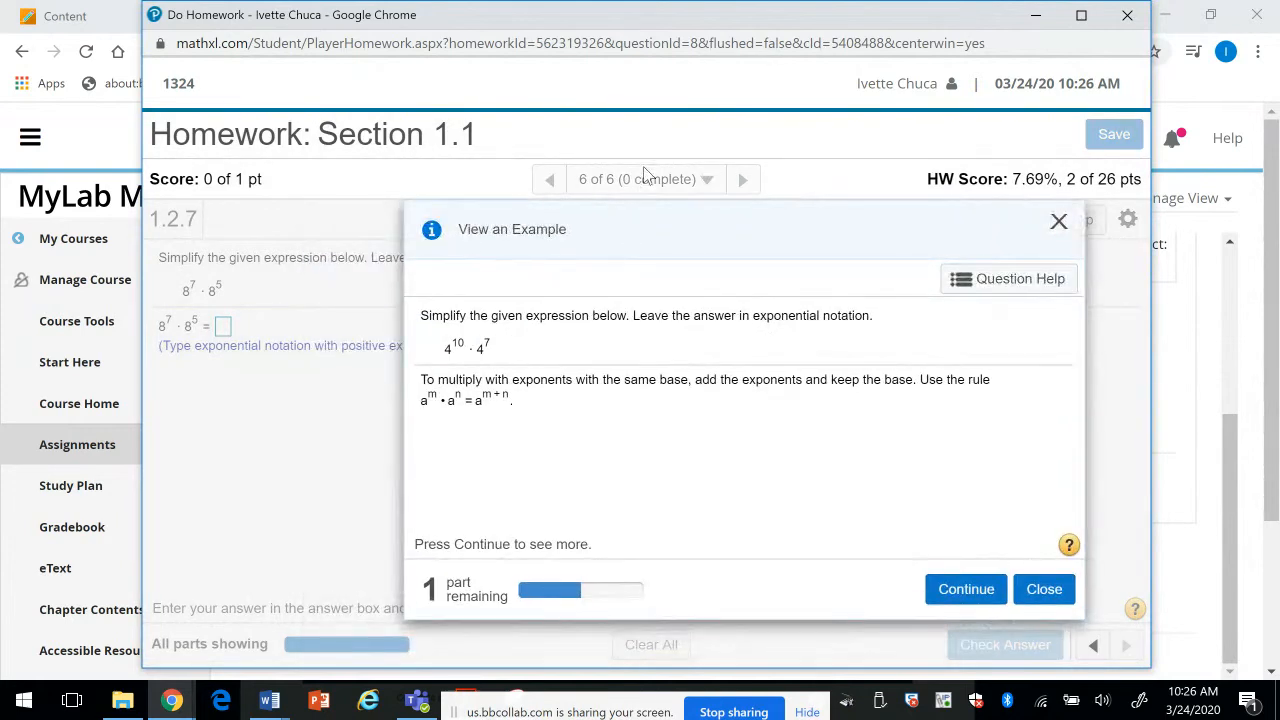
click(966, 590)
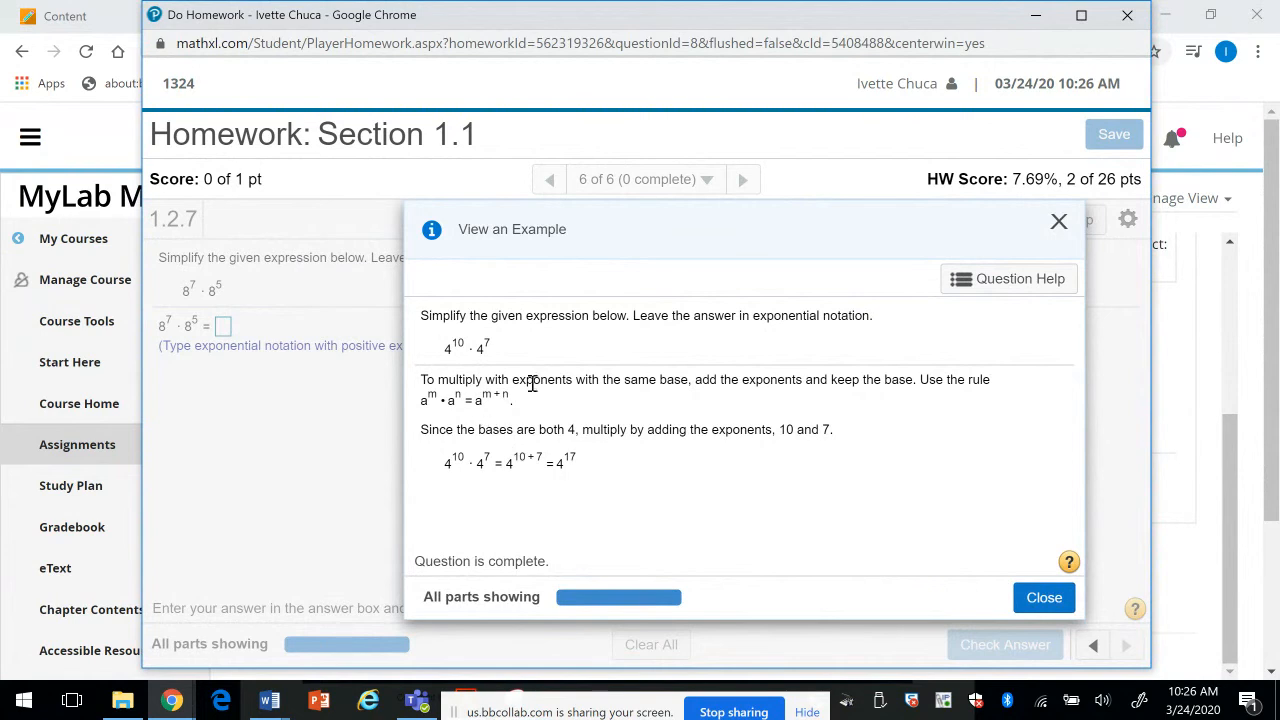
click(1046, 598)
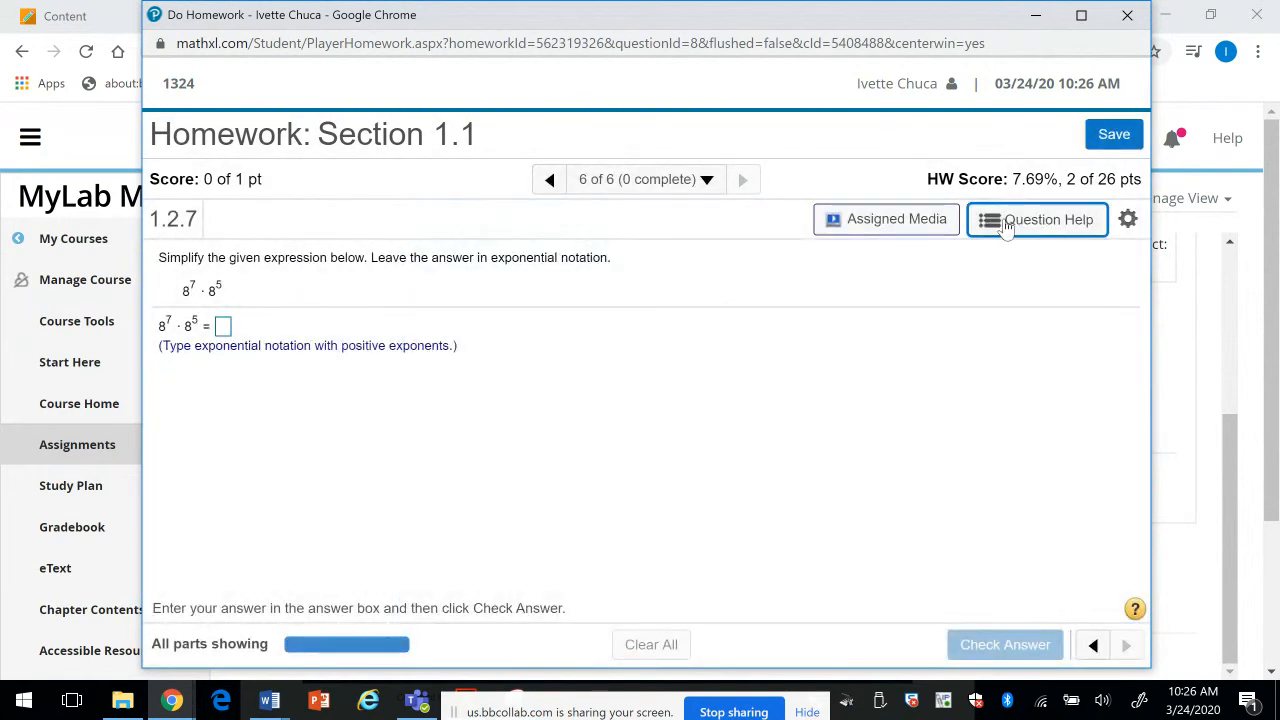
Step: View the question's worked example once more, including the remaining part, and close it
click(1007, 224)
click(978, 287)
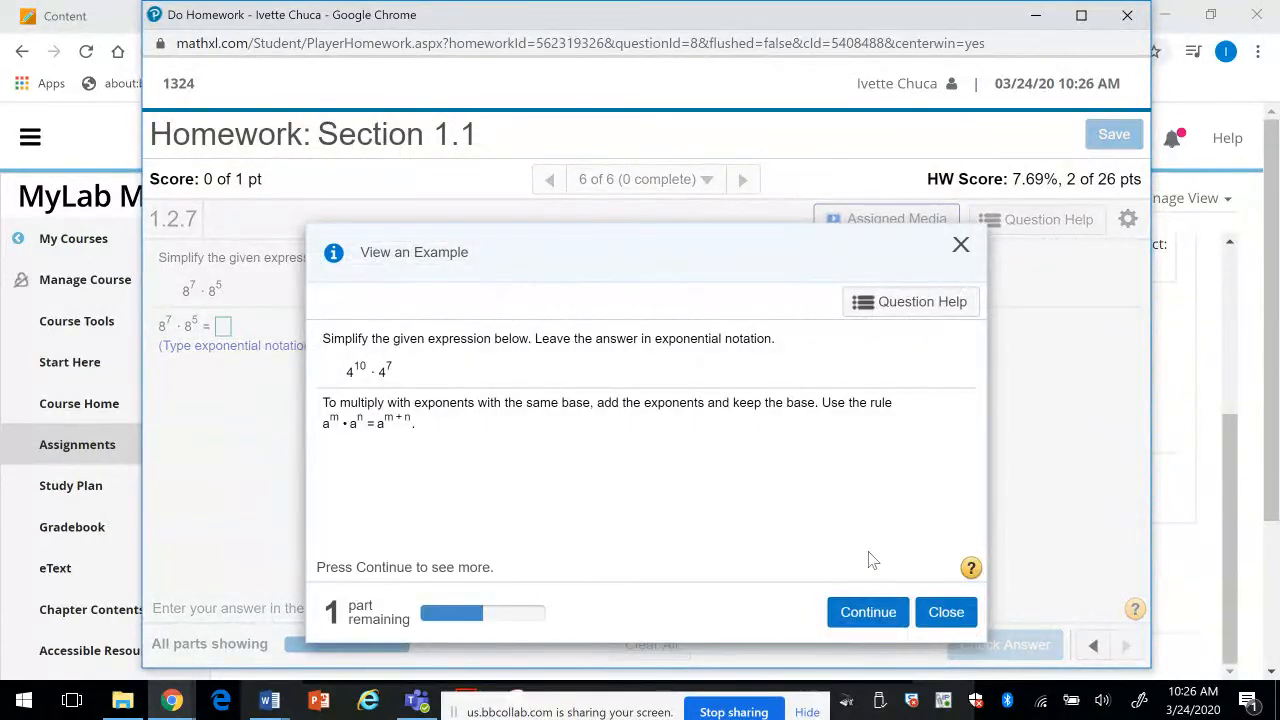
click(857, 611)
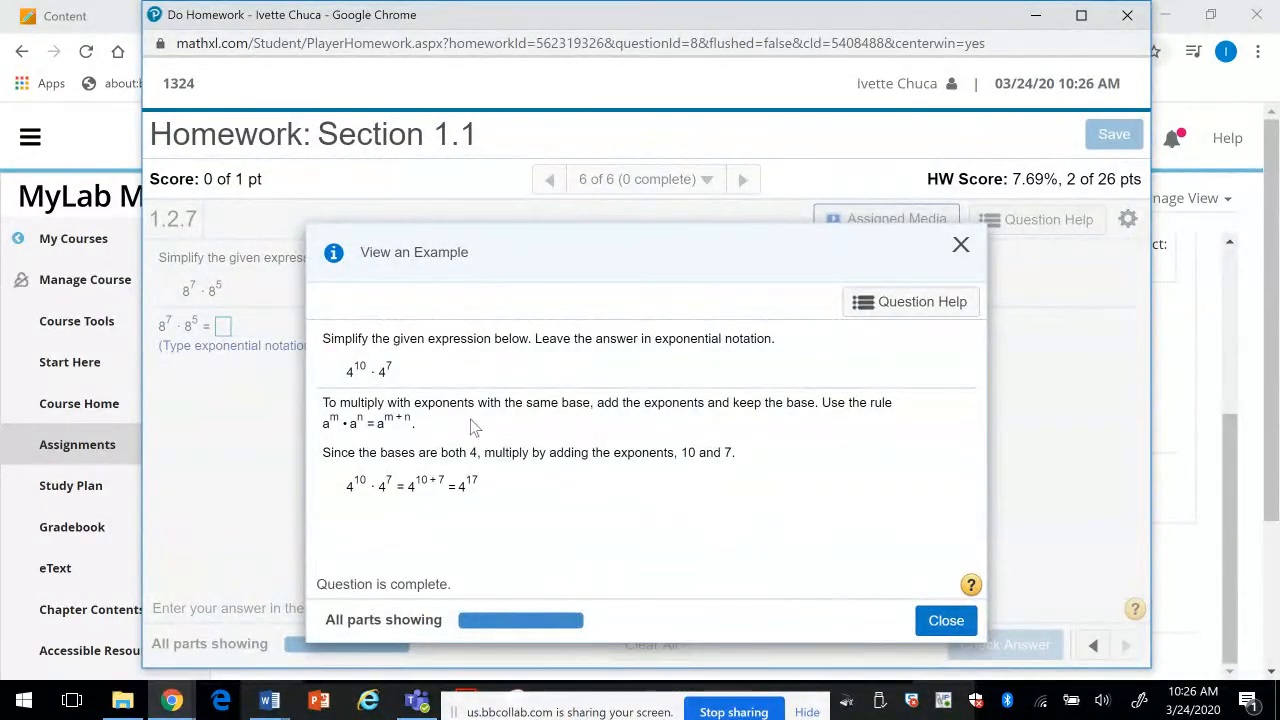
click(960, 248)
Step: Start Help Me Solve This for Question 6 and continue to the part that asks for an answer
click(990, 222)
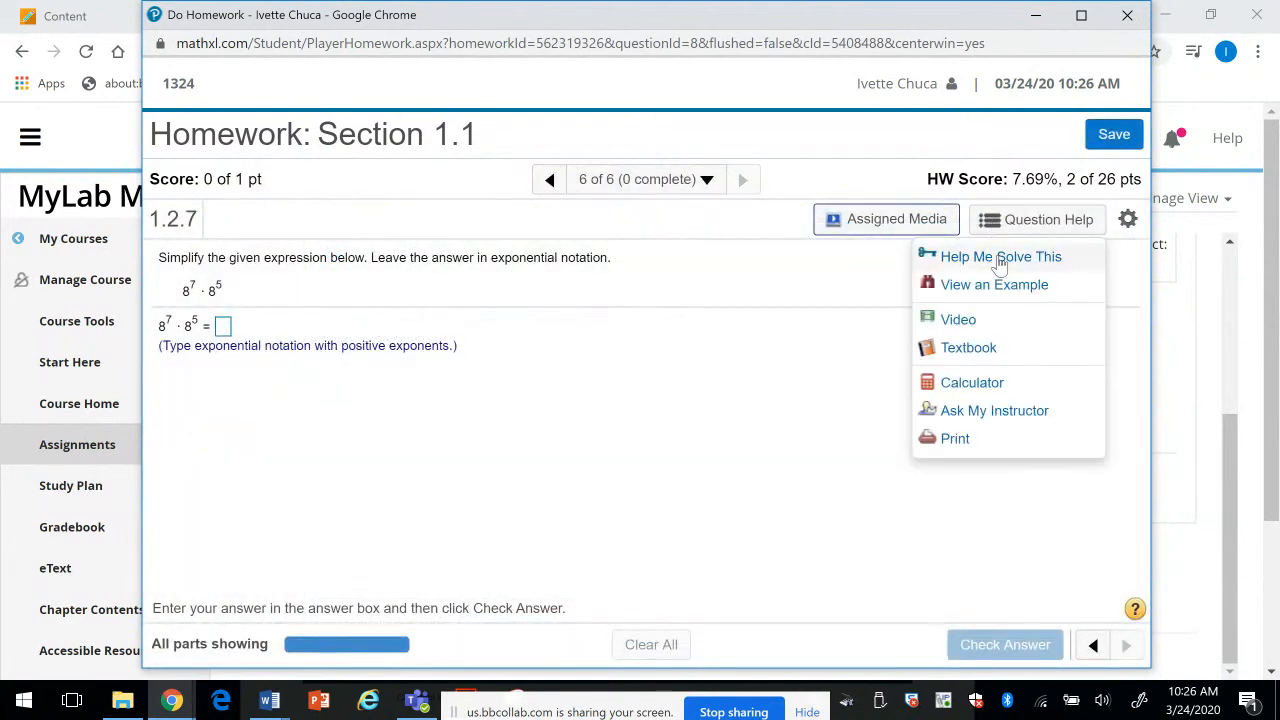
click(991, 262)
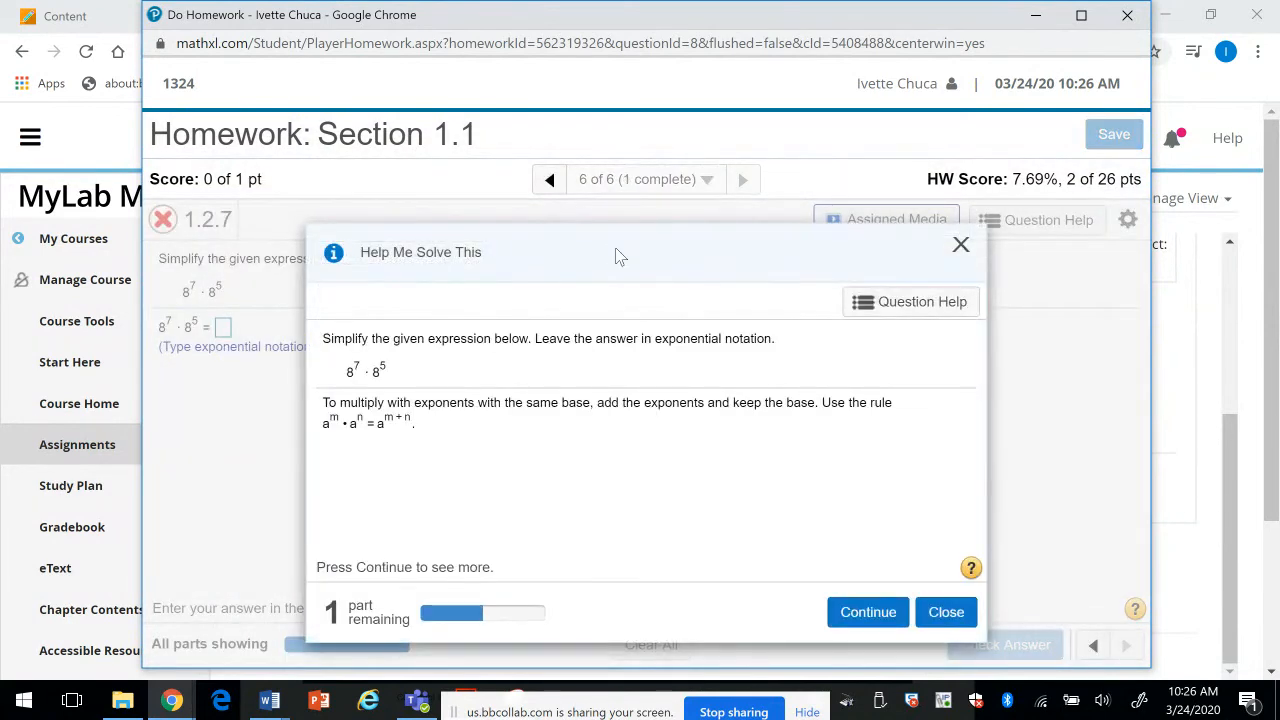
drag(590, 249, 660, 252)
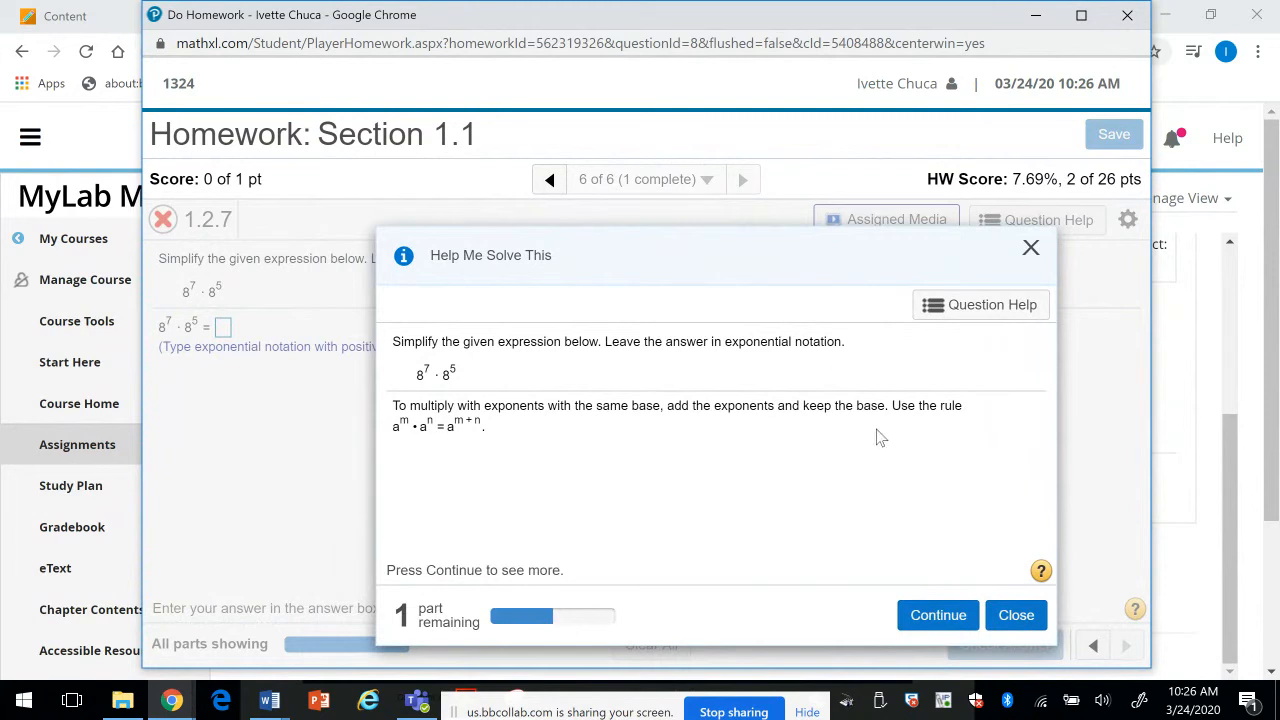
click(940, 617)
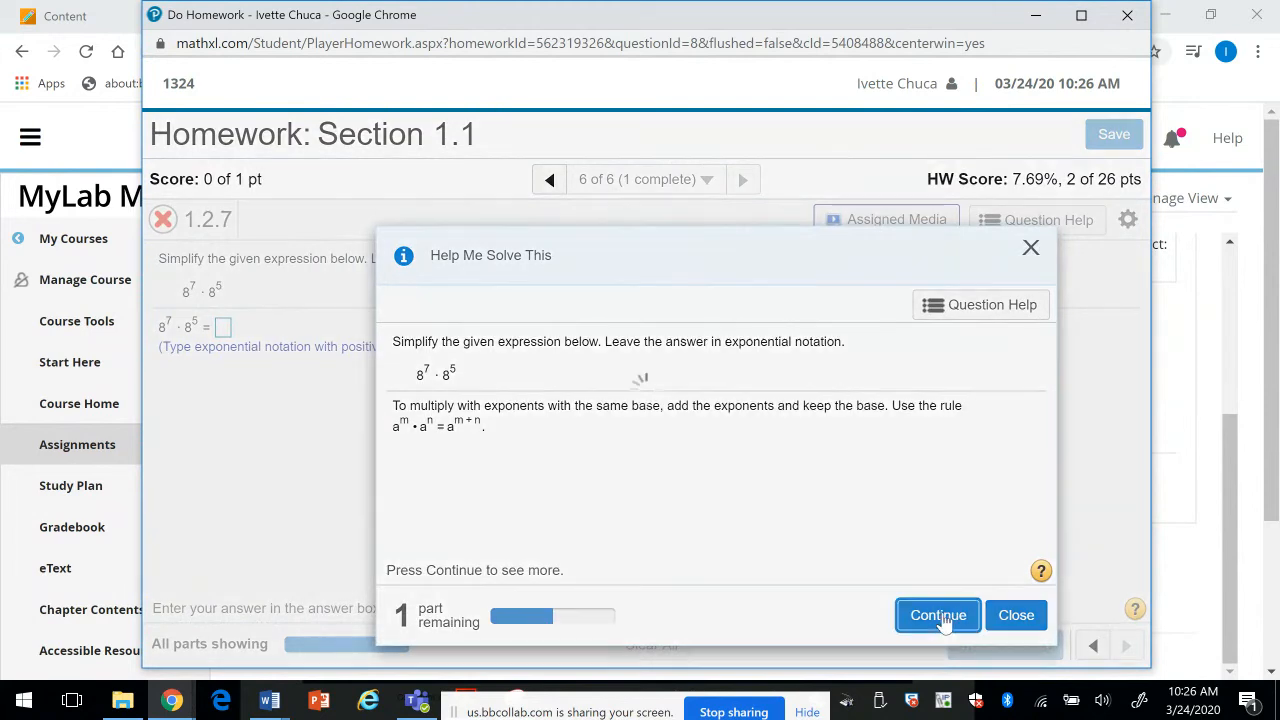
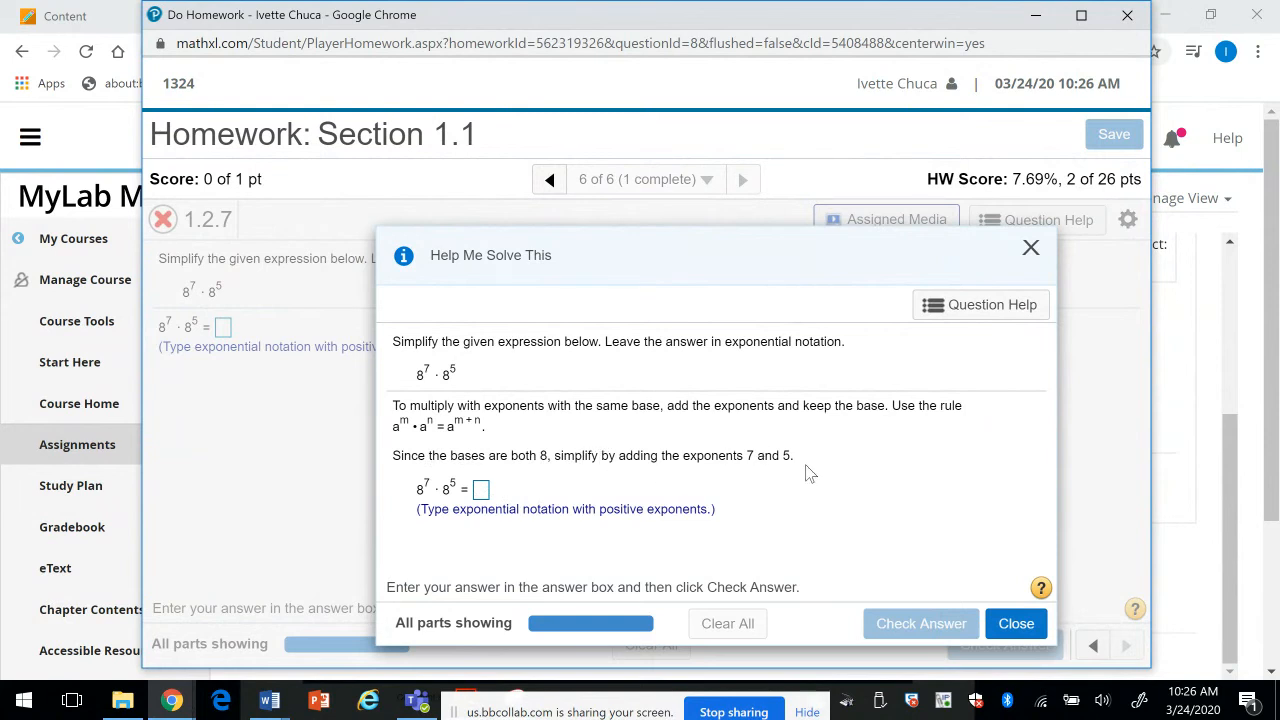
Step: Submit 3 as the answer in the guided solution, acknowledge the feedback, and close Help Me Solve This
click(481, 490)
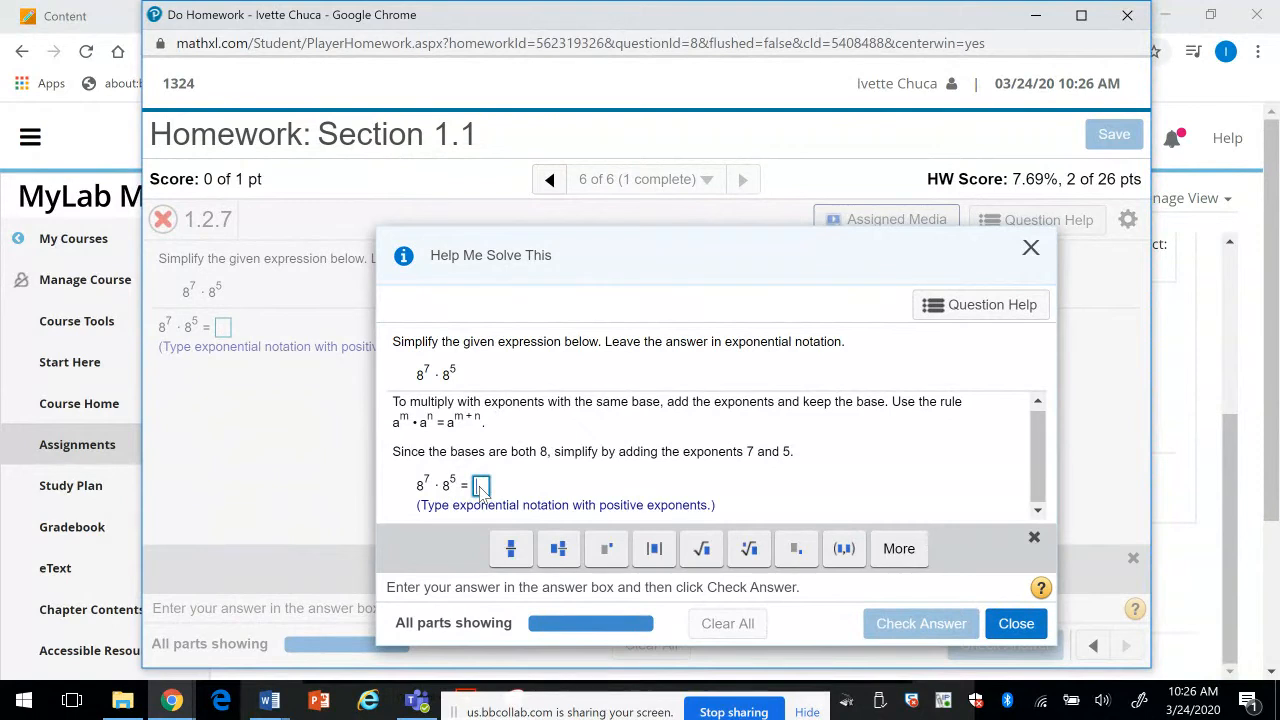
text(3)
click(916, 625)
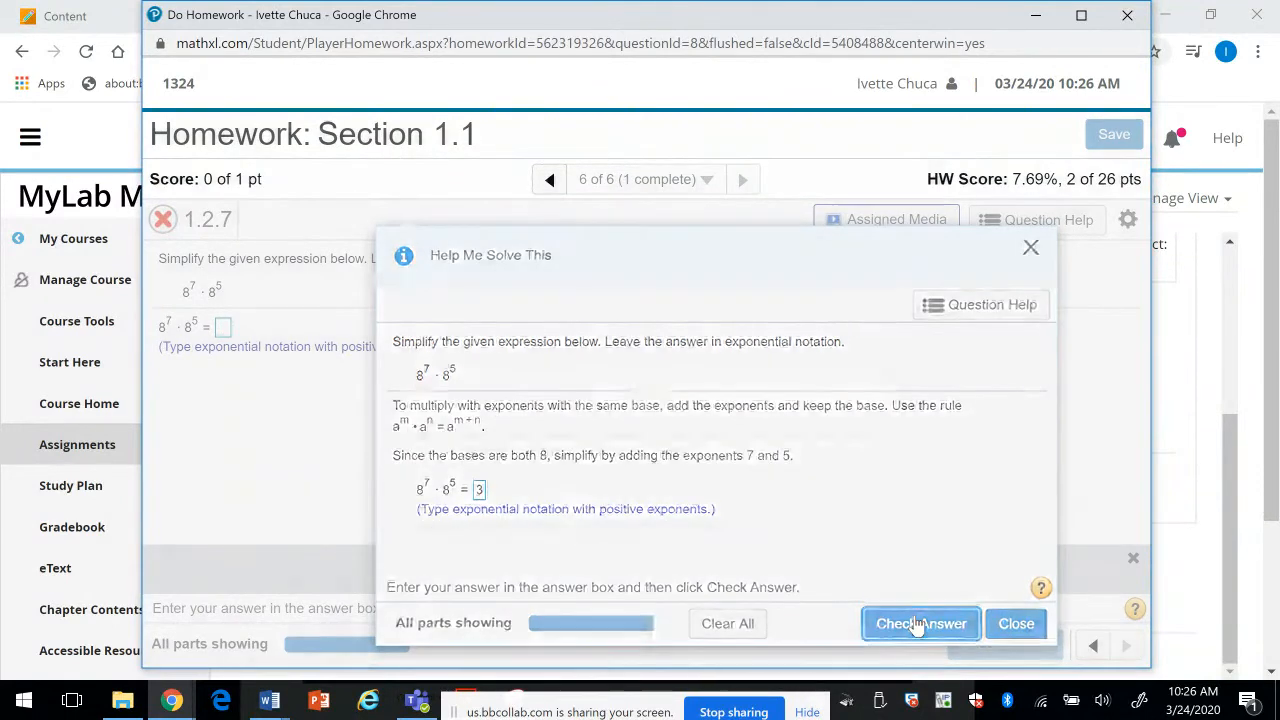
click(646, 497)
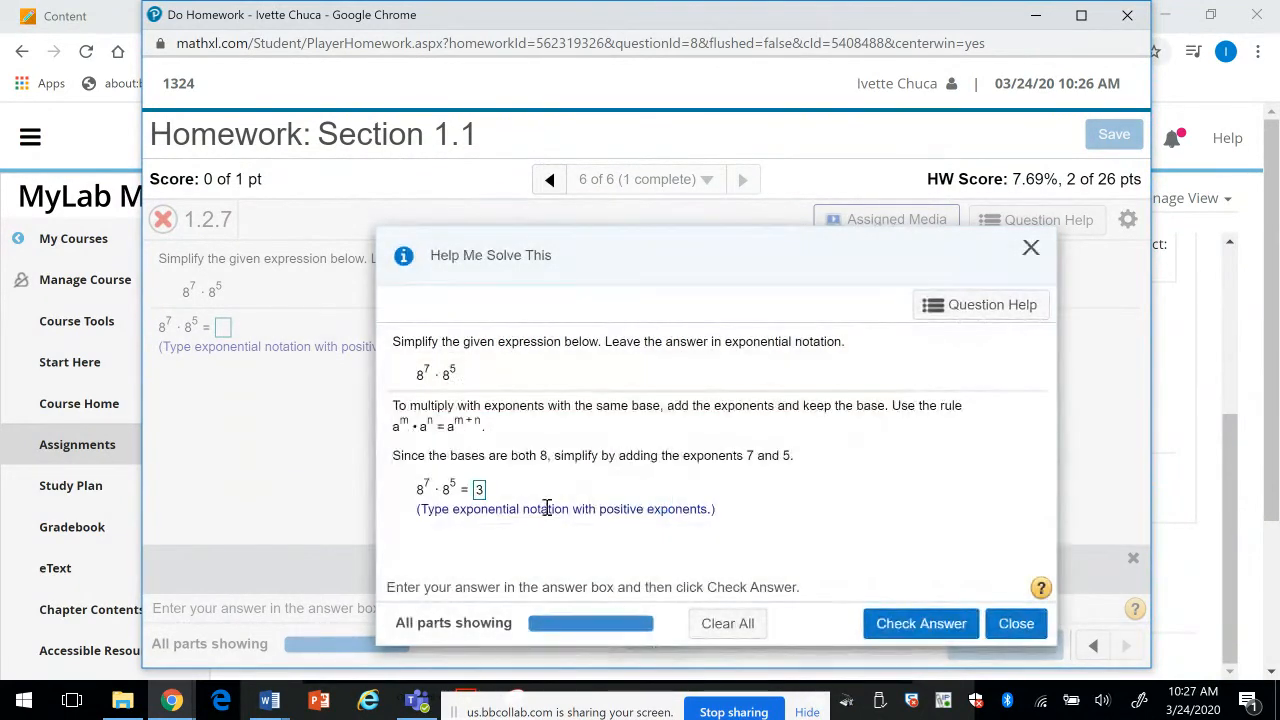
click(481, 492)
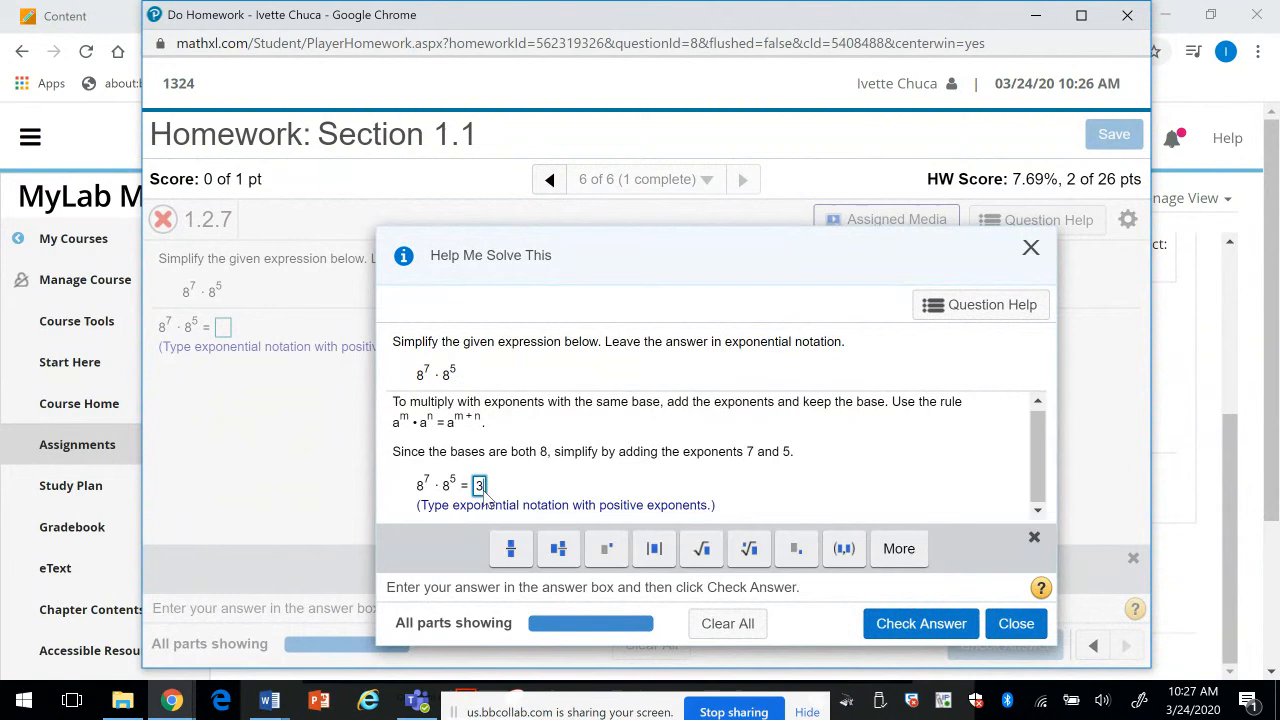
click(916, 623)
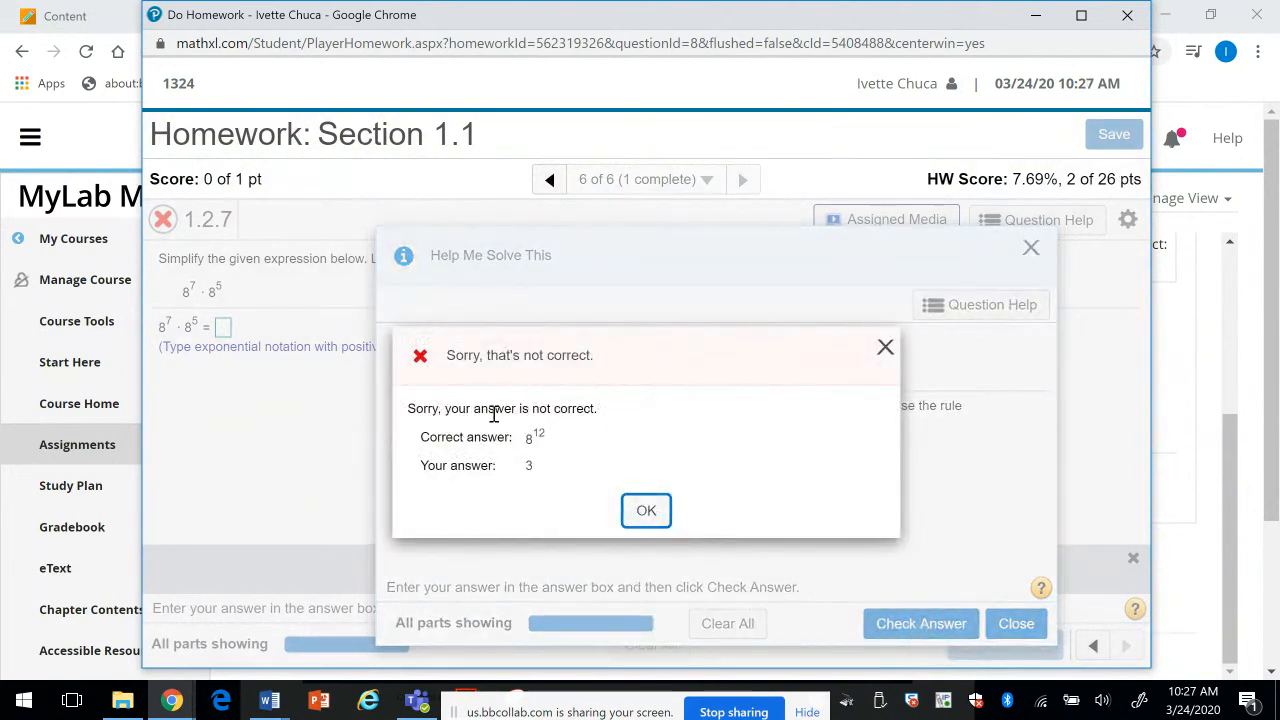
click(636, 512)
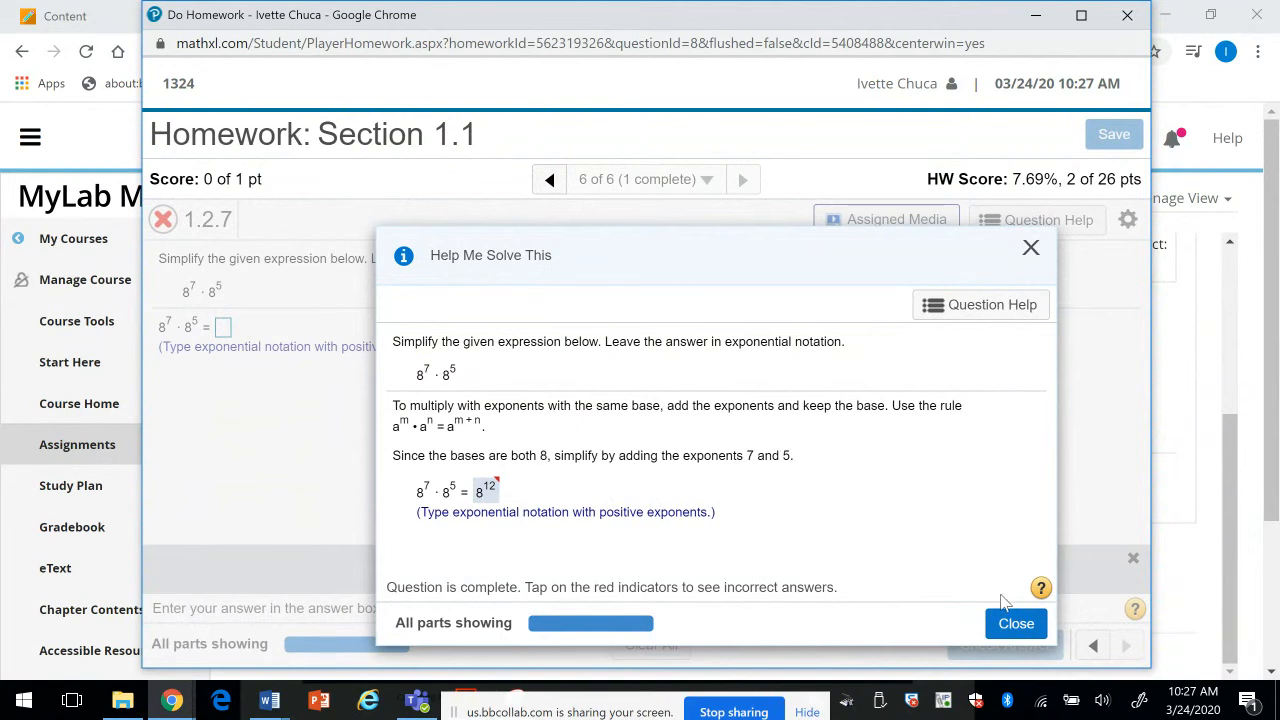
click(1005, 624)
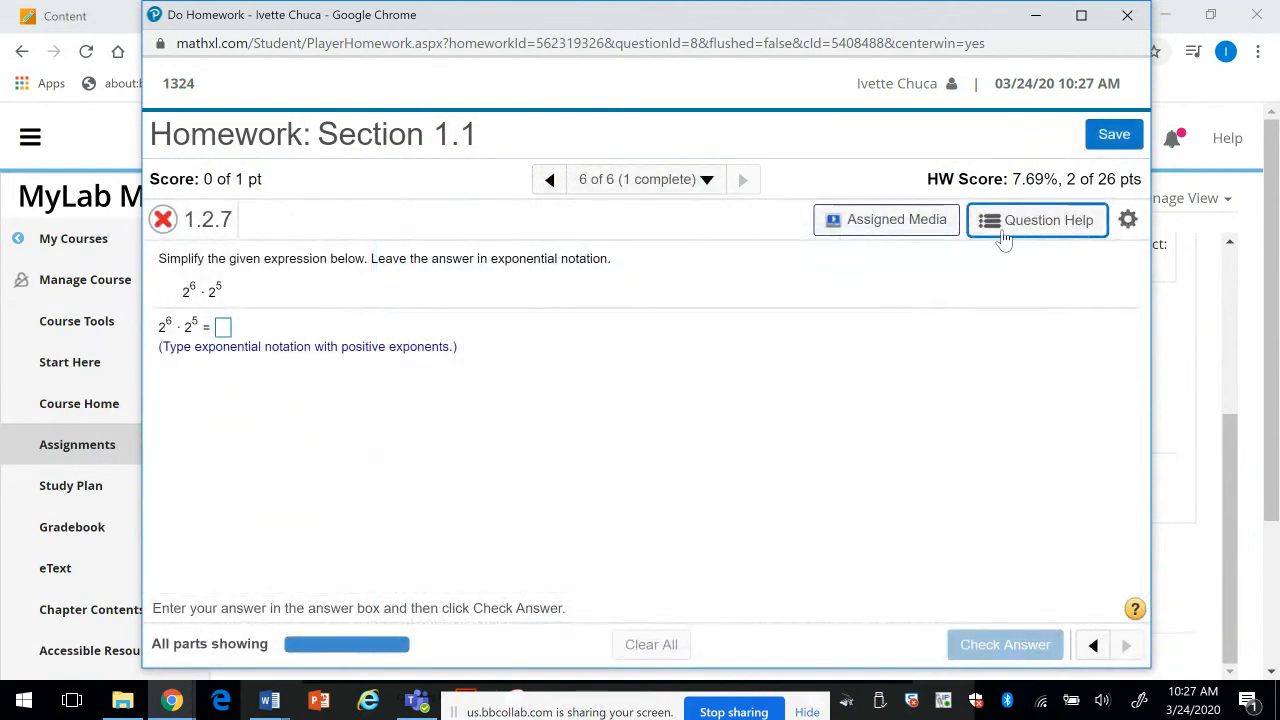
Step: Open the calculator from the question's help options and close it again
click(1005, 238)
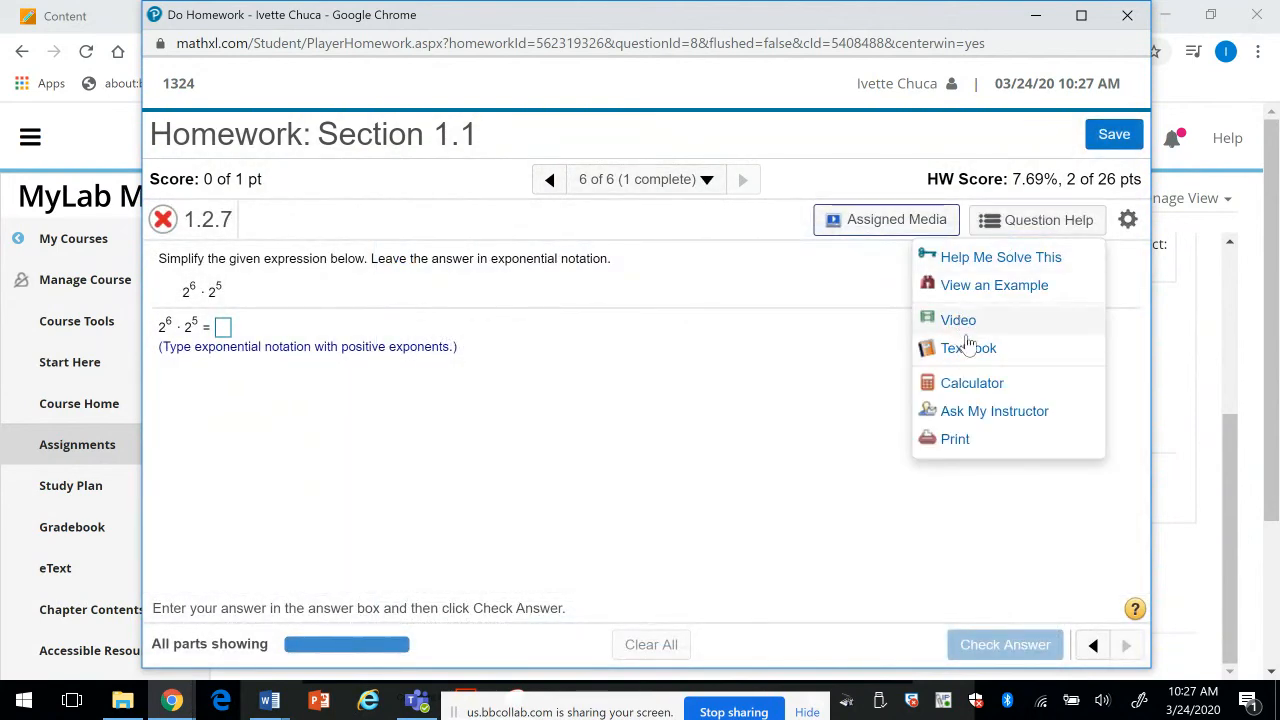
click(978, 386)
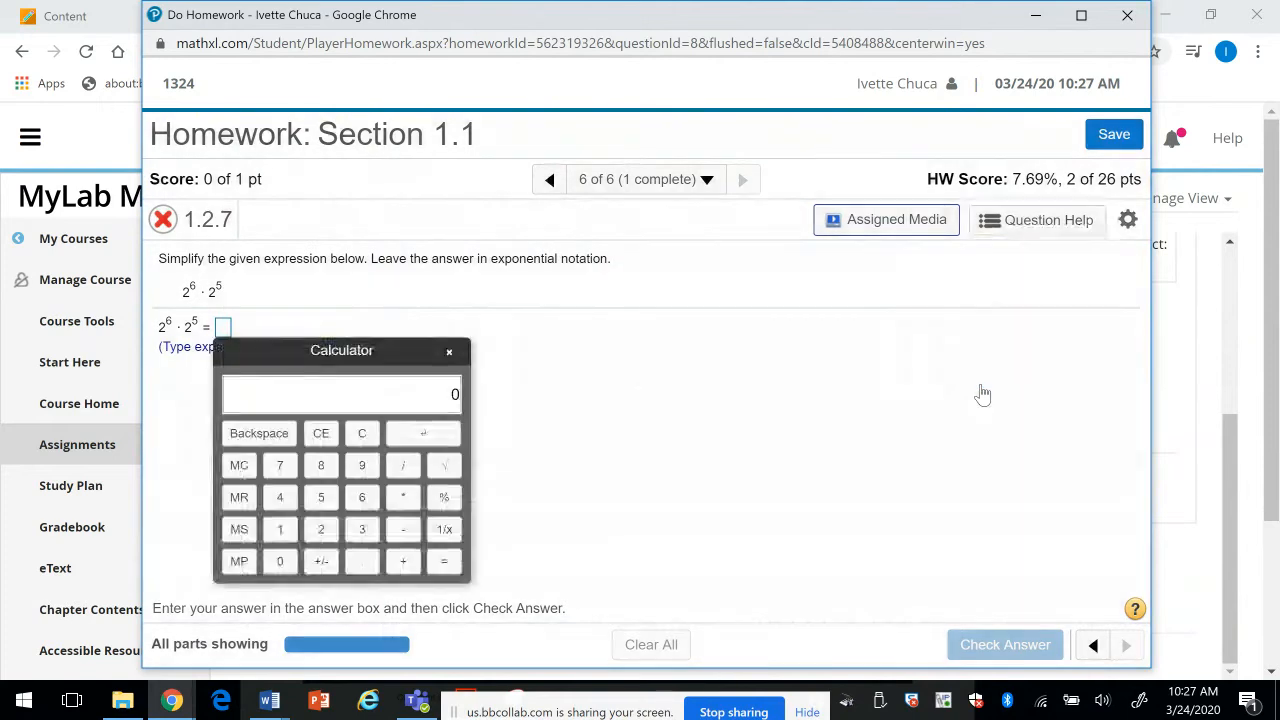
click(450, 356)
Step: Send the instructor the message "I don't understand" about Question 1.2.7 through Ask My Instructor, and close the form
click(1055, 224)
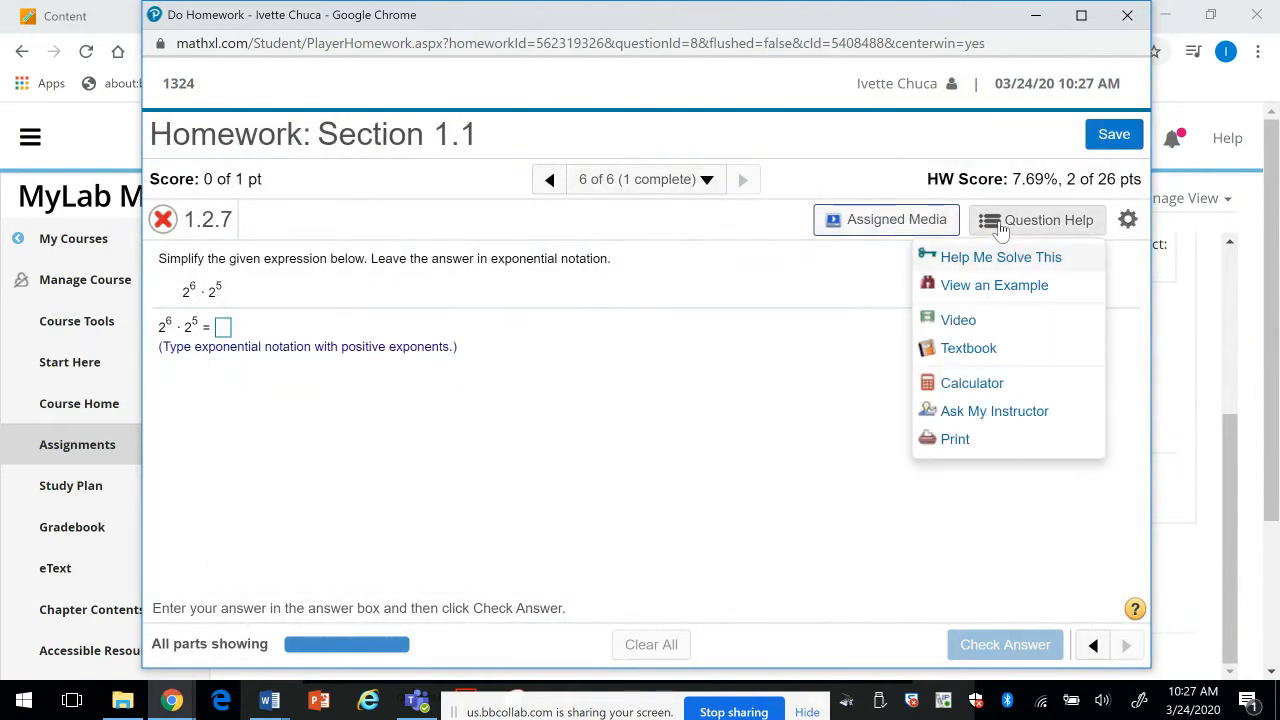
click(988, 415)
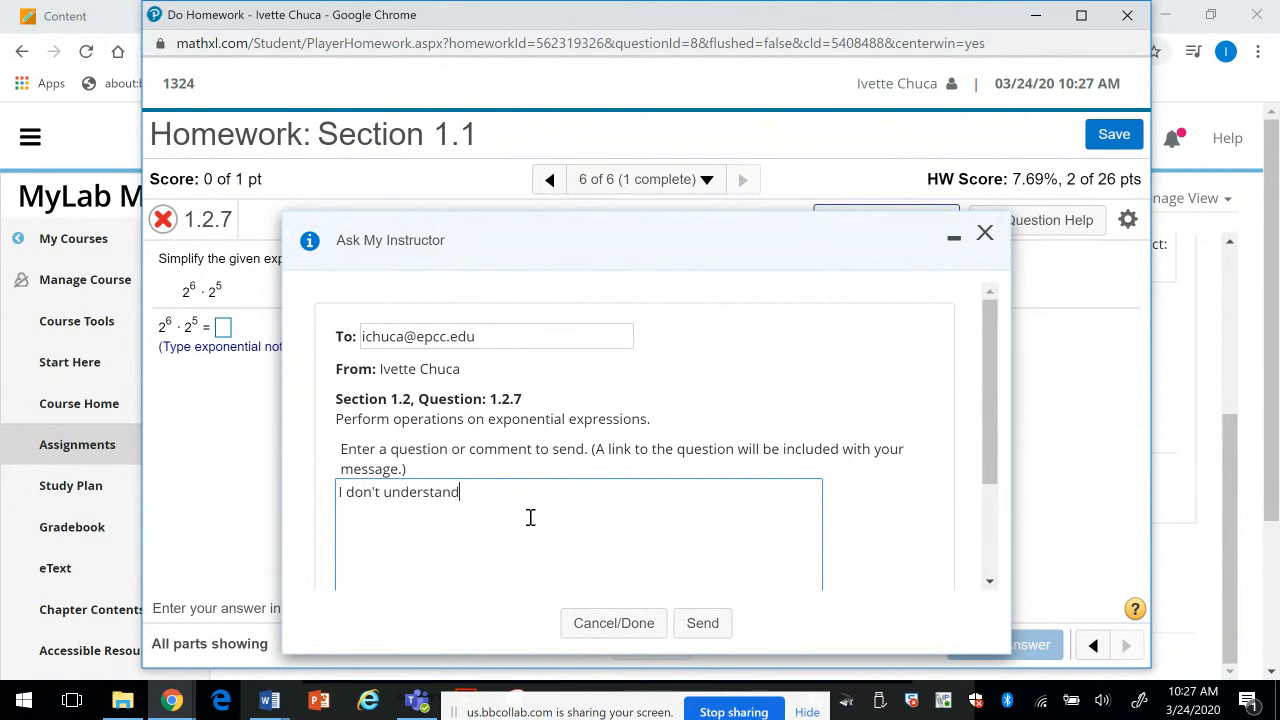
click(700, 624)
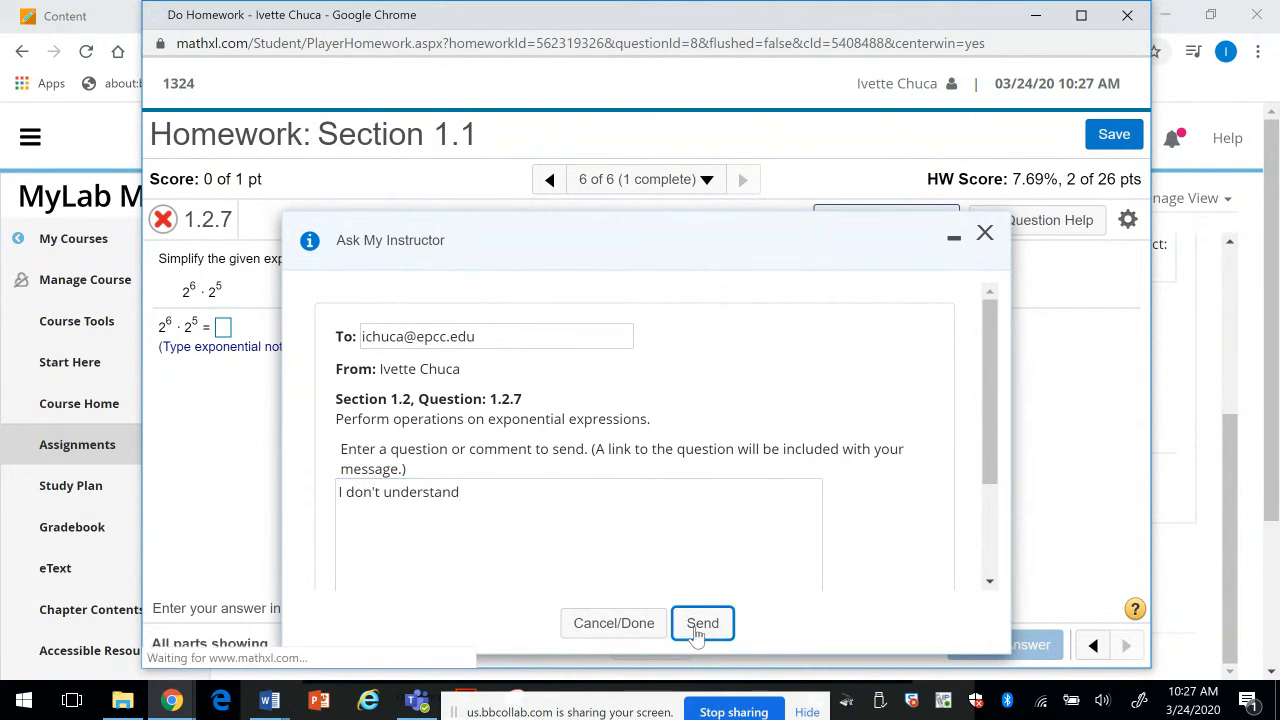
click(985, 234)
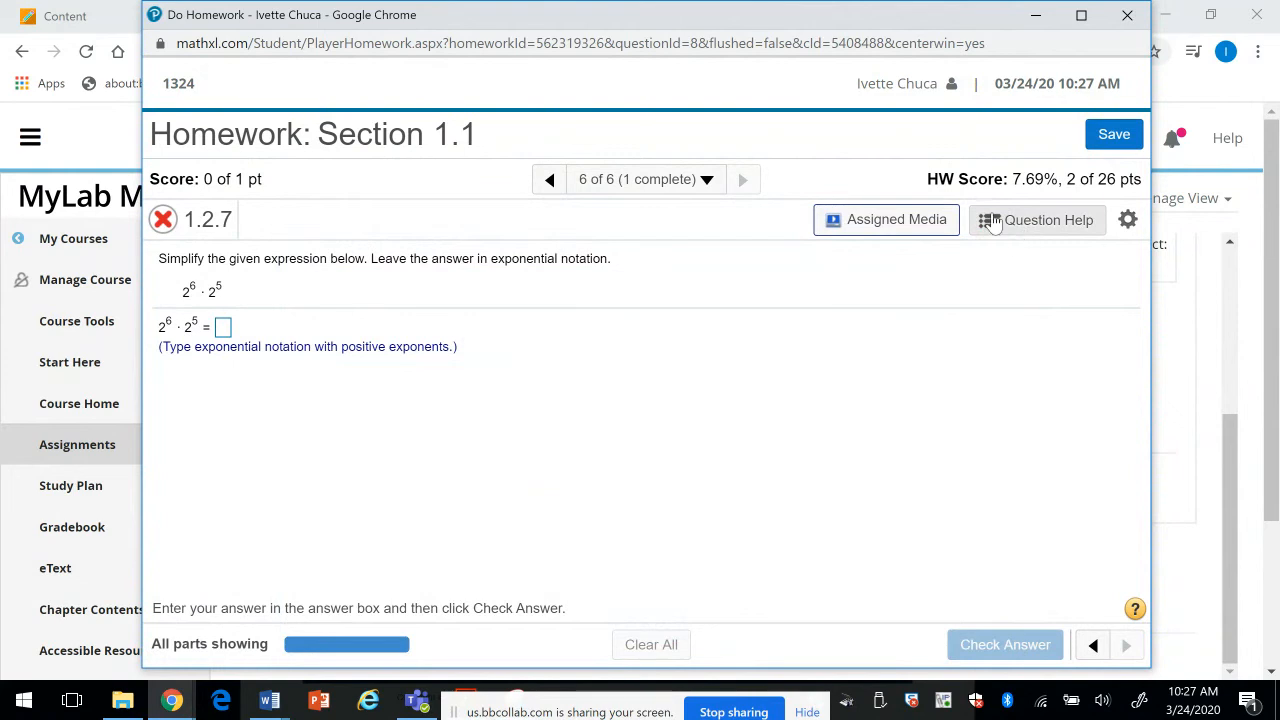
click(990, 222)
Step: Return to the main browser window, open a new tab, and begin entering the web address of the mail site
click(1170, 338)
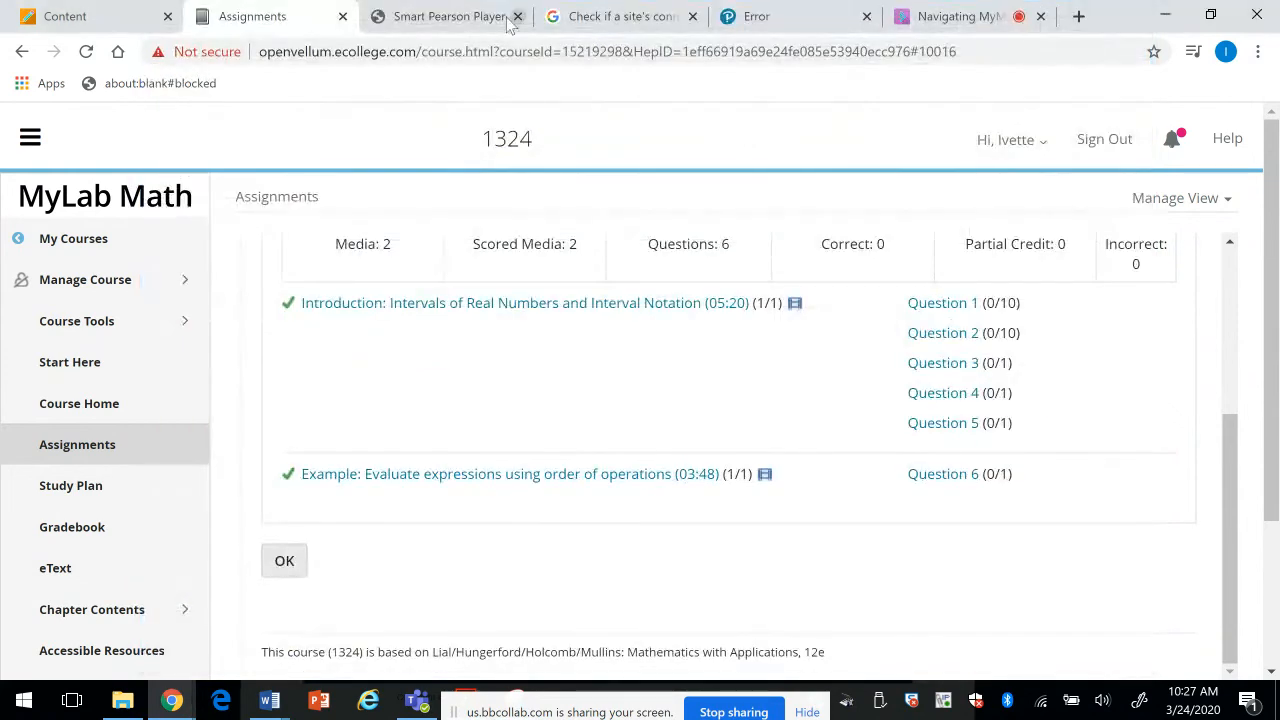
click(1079, 16)
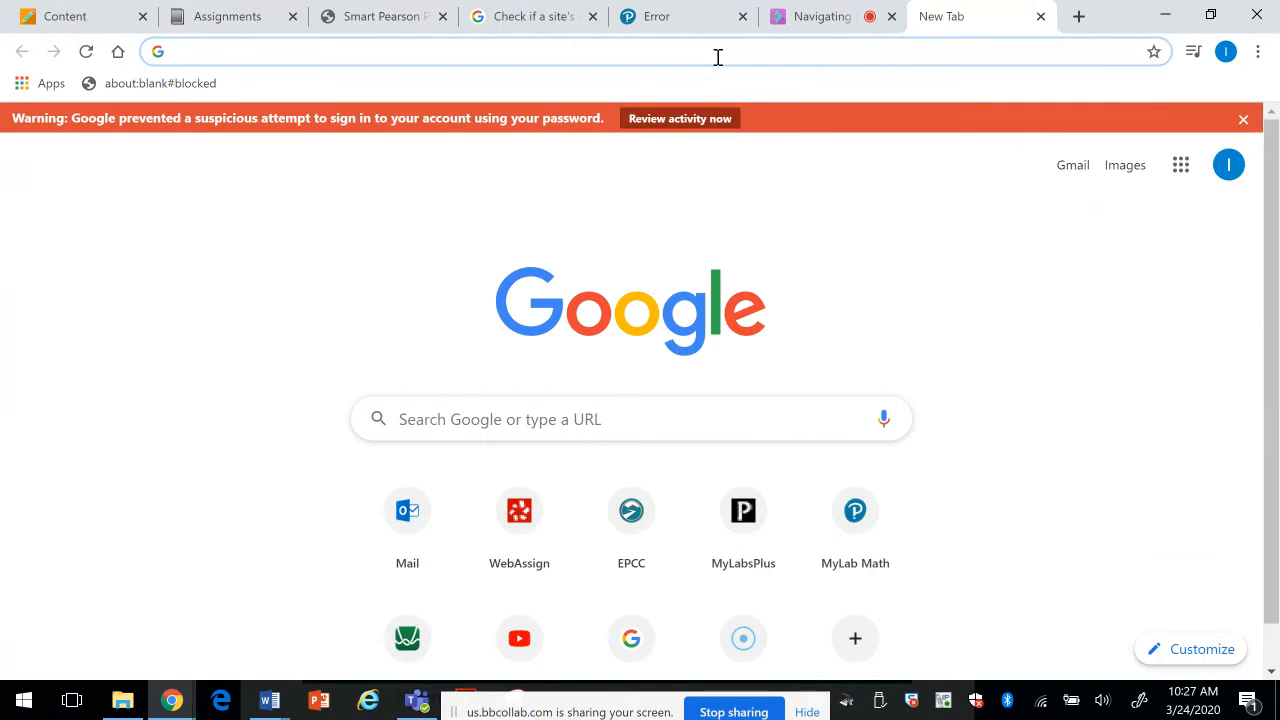
text(www.)
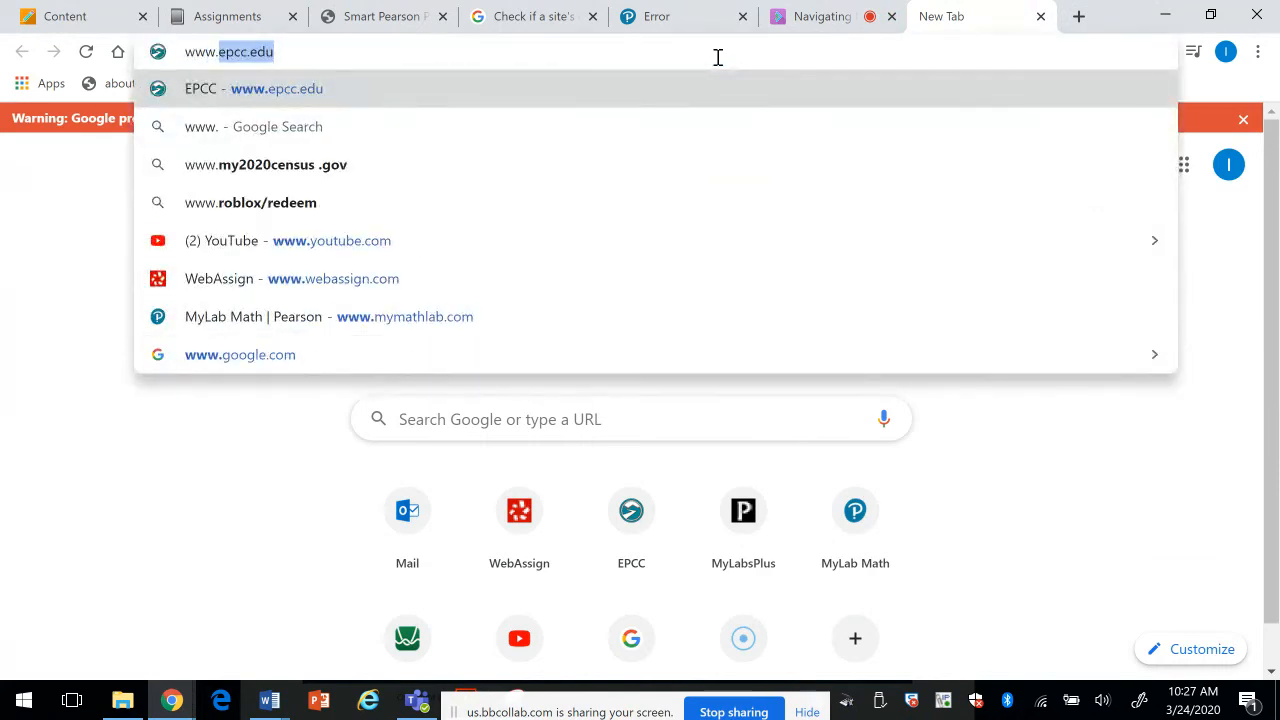
text(mai)
key(BackSpace)
key(BackSpace)
key(BackSpace)
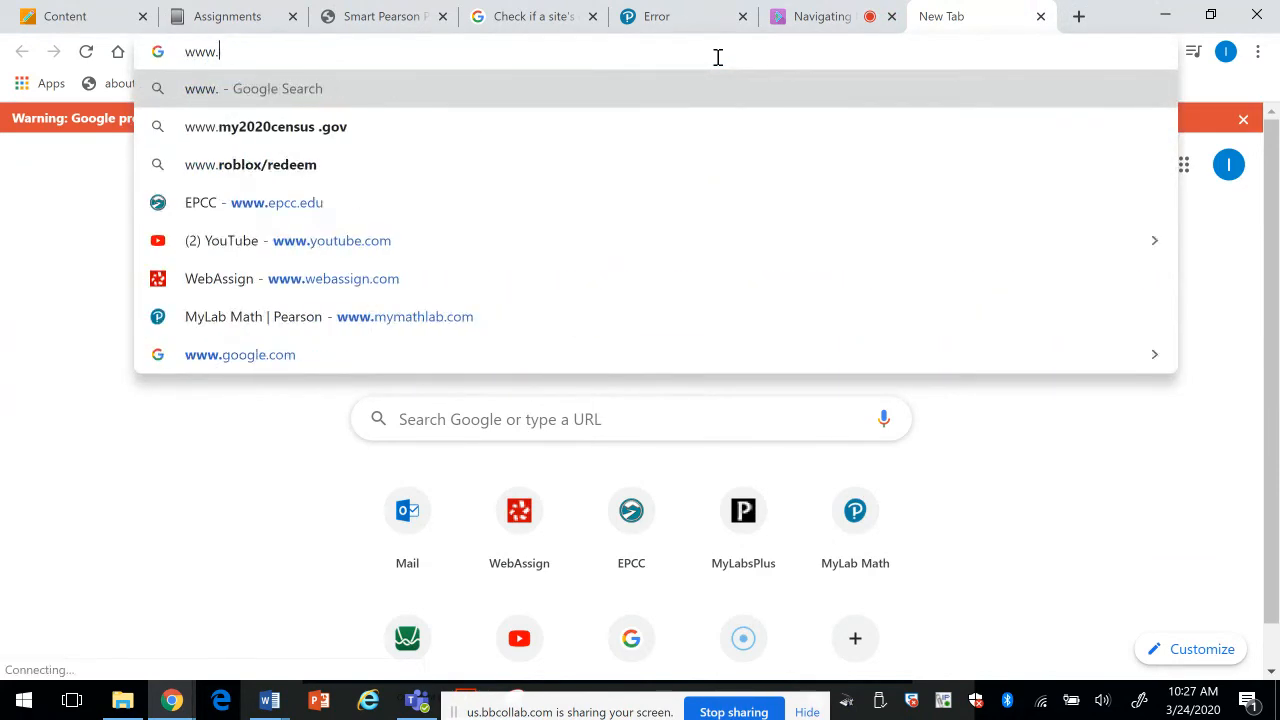
text(epcm)
key(BackSpace)
key(BackSpace)
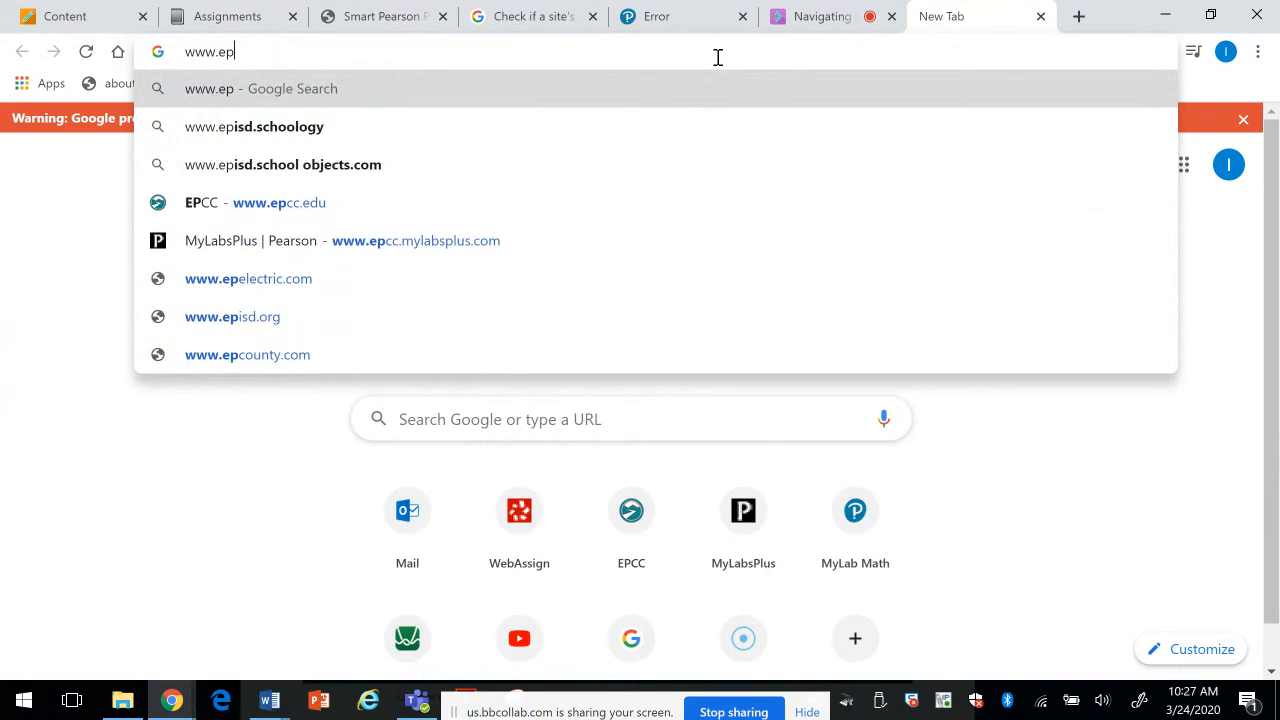
key(BackSpace)
key(BackSpace)
text(mai)
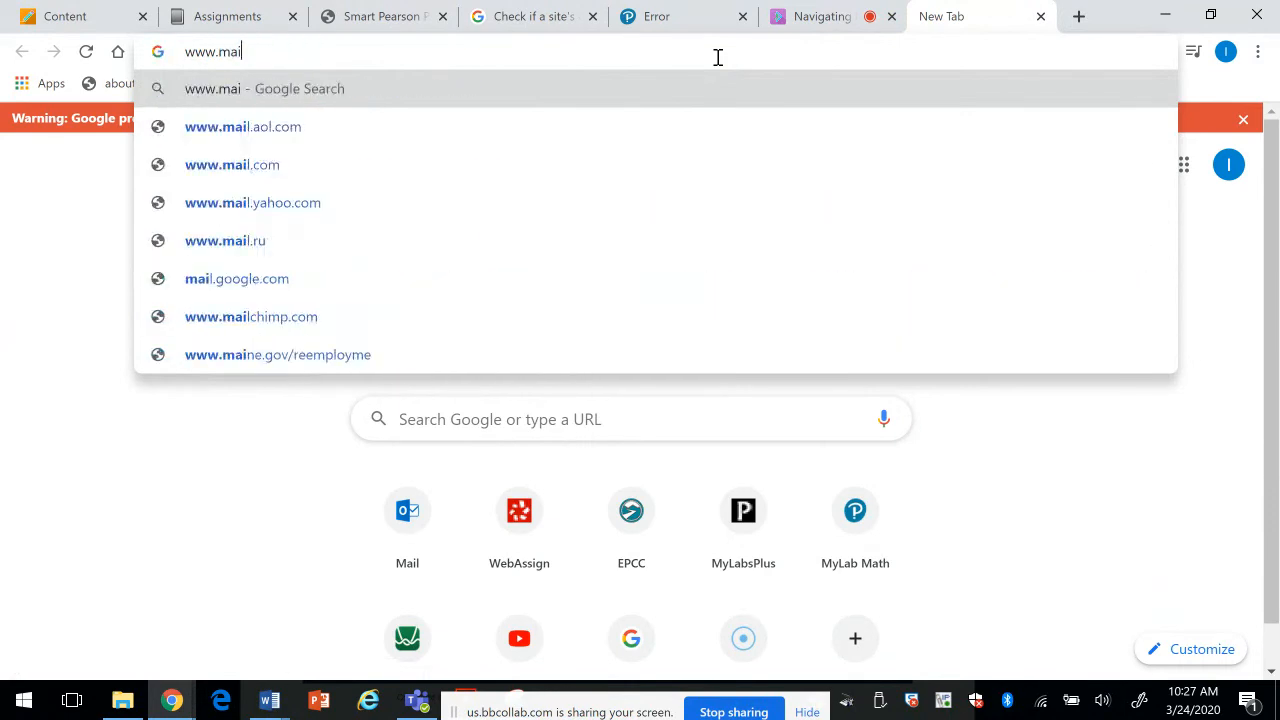
text(l)
key(BackSpace)
key(BackSpace)
key(BackSpace)
key(BackSpace)
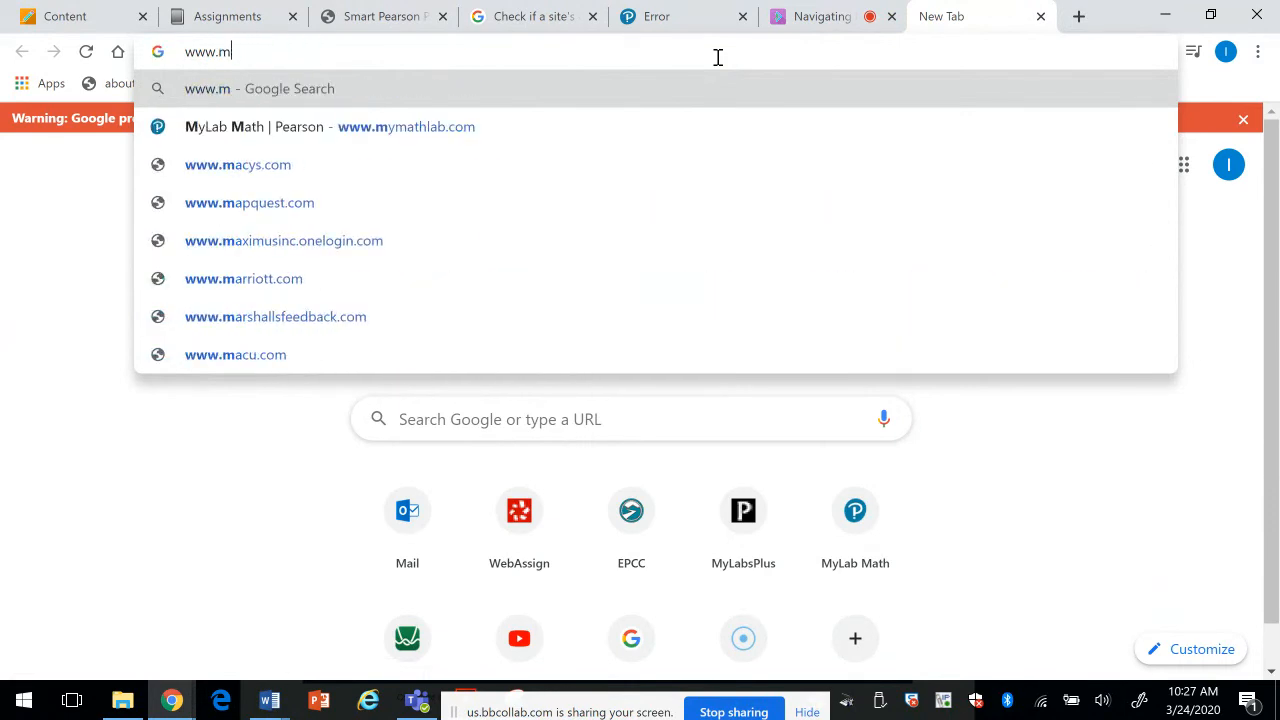
Step: Go to epcc.edu, open the MyEPCC portal and sign in with the account username and password
text(epcc.ed)
key(Return)
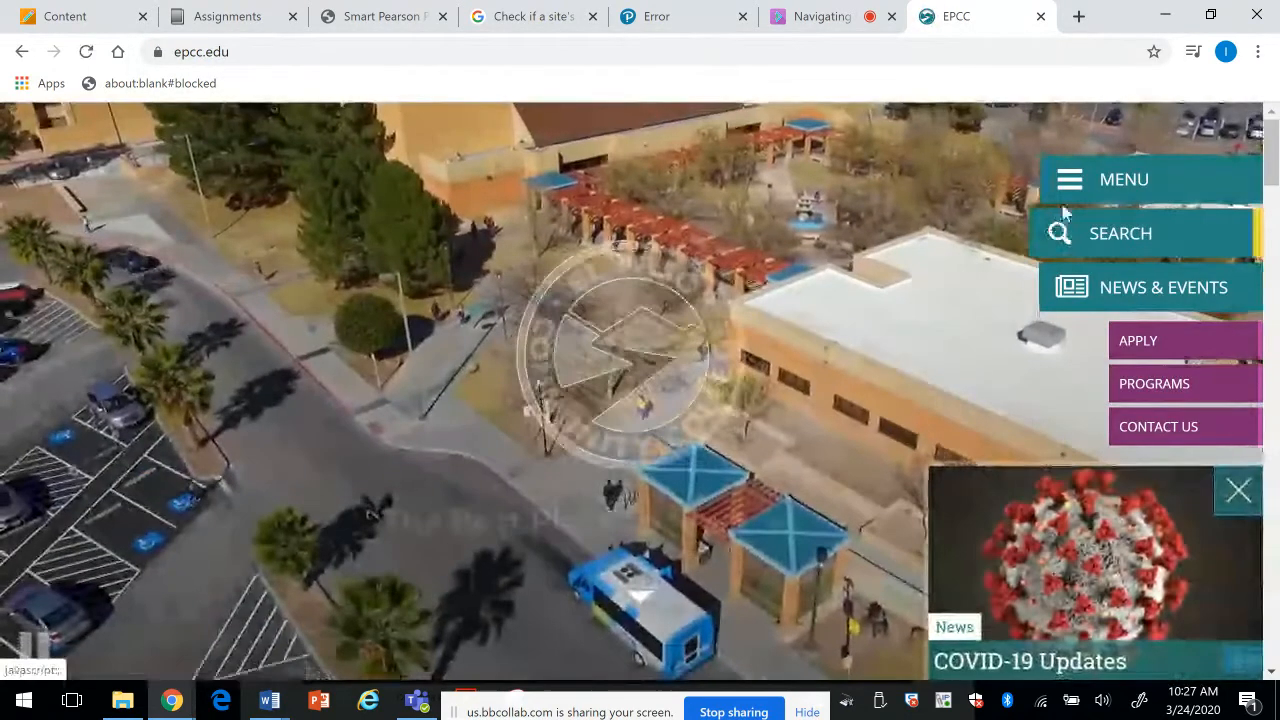
click(1063, 185)
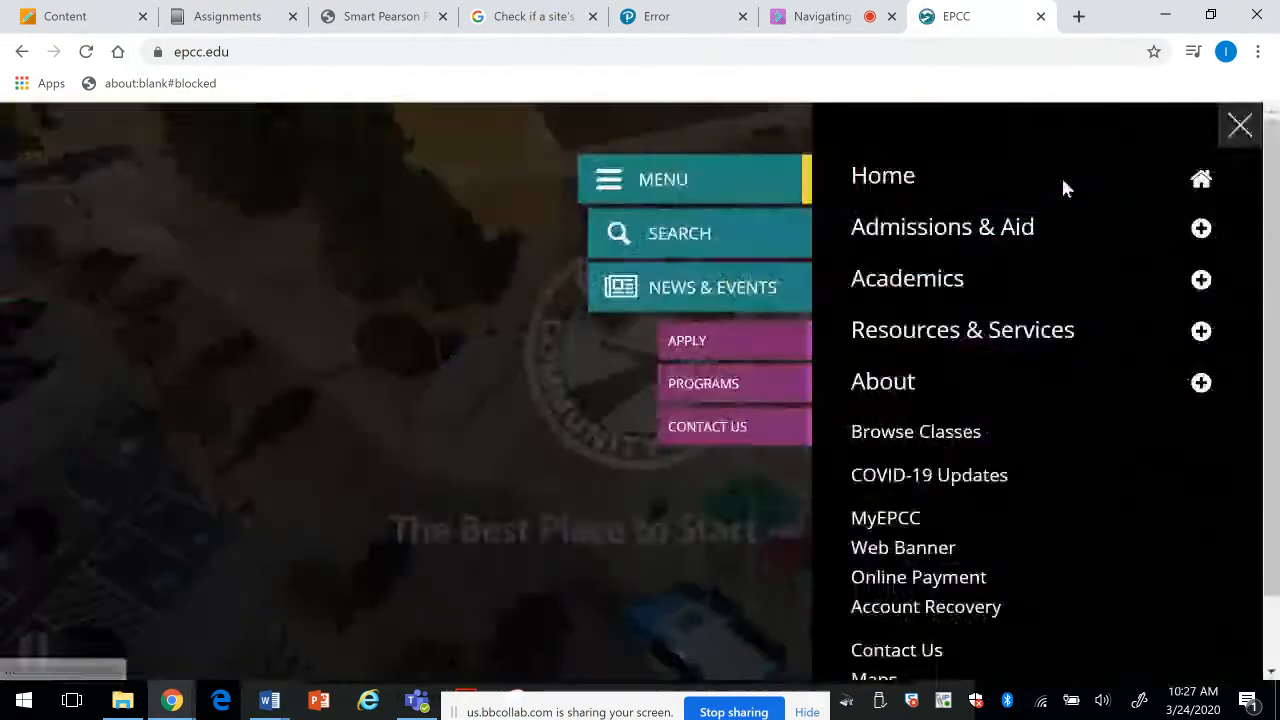
click(886, 522)
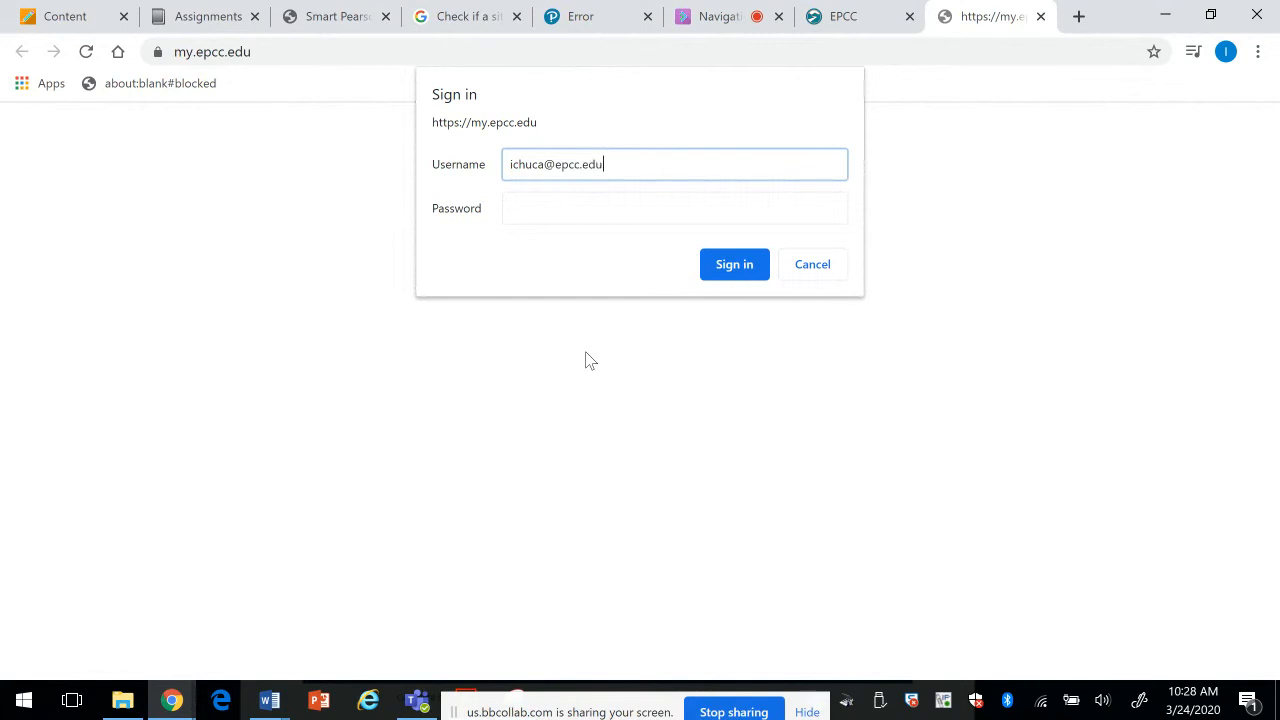
key(Tab)
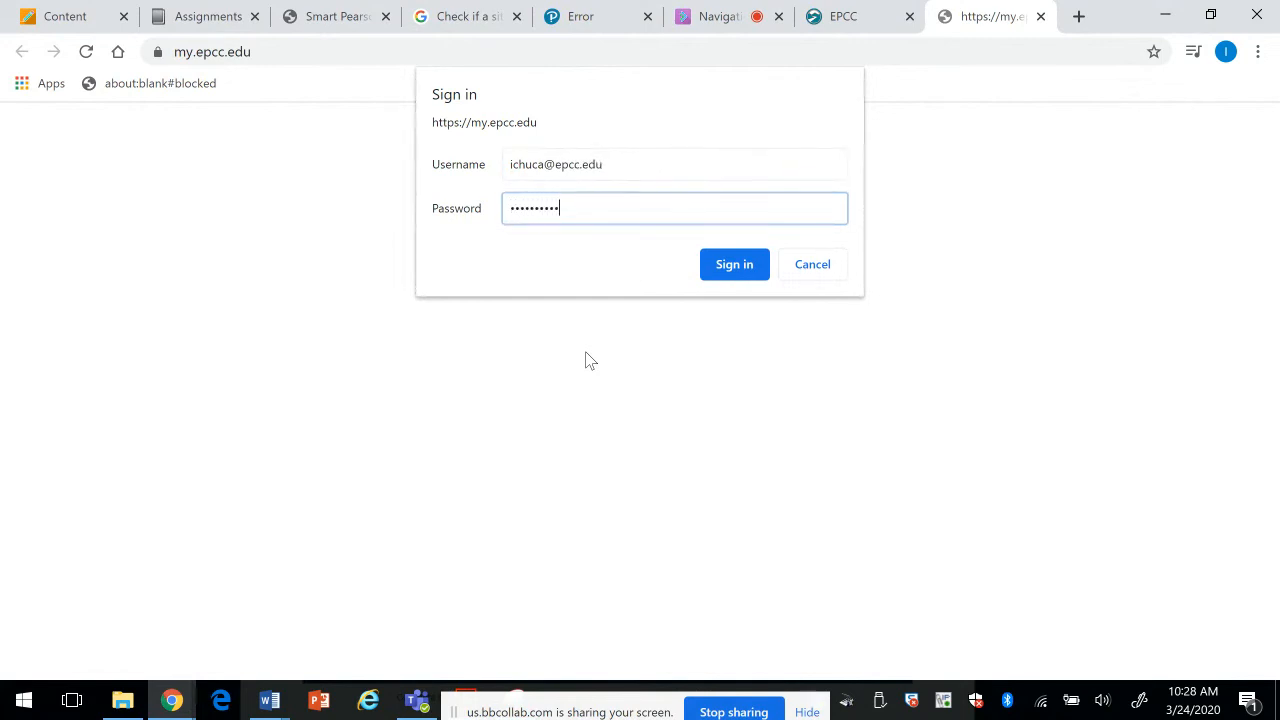
key(Return)
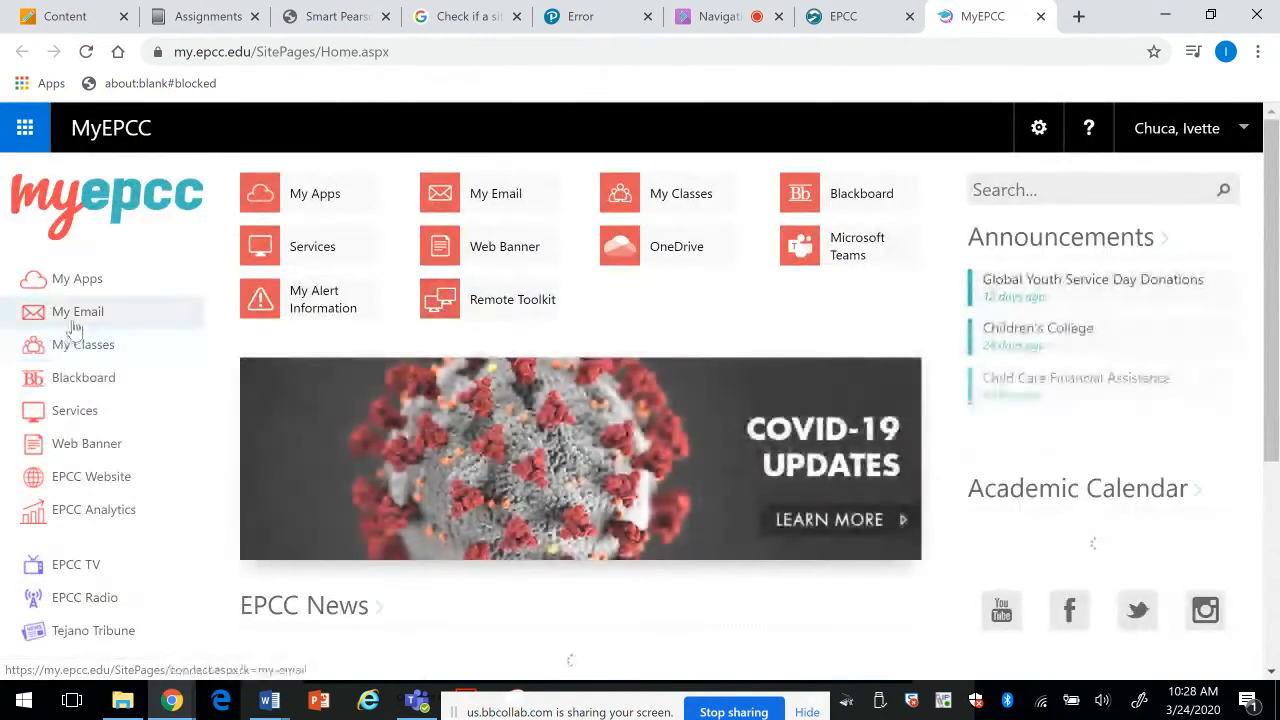
Step: Open the Ask My Instructor message for Section 1.2, Question 1.2.7 in the portal email and follow its question link
click(75, 318)
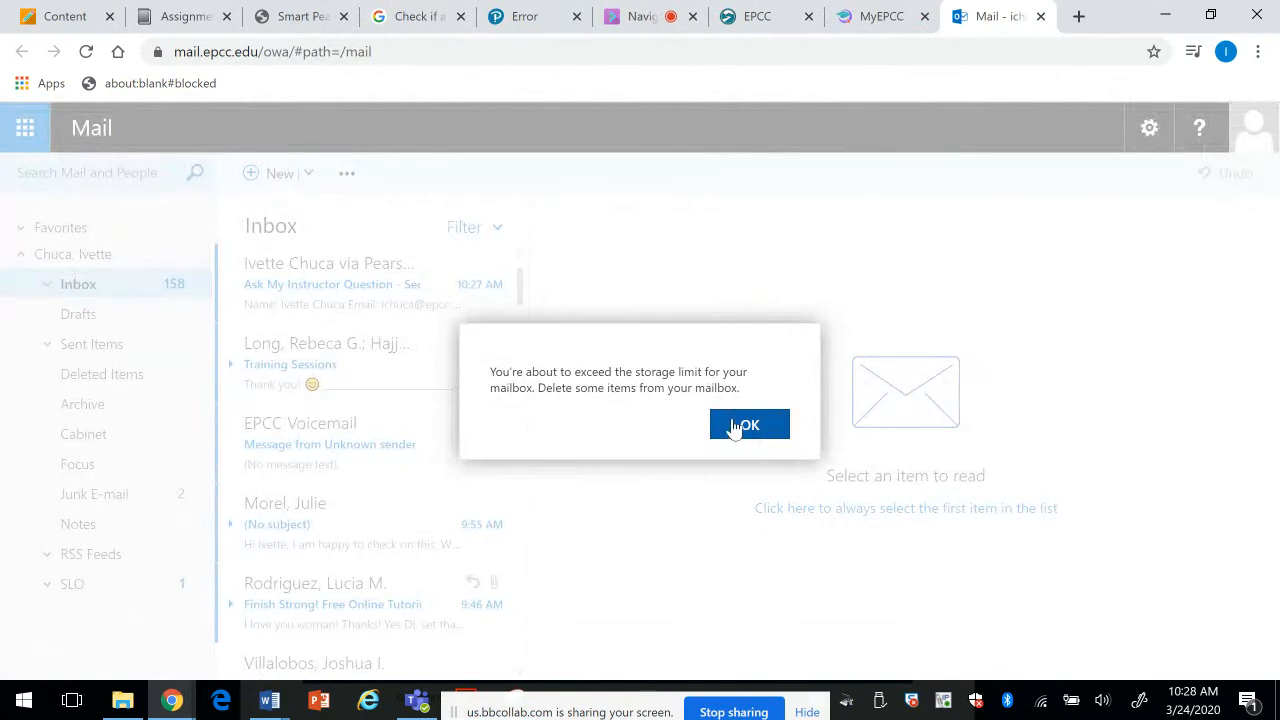
click(744, 425)
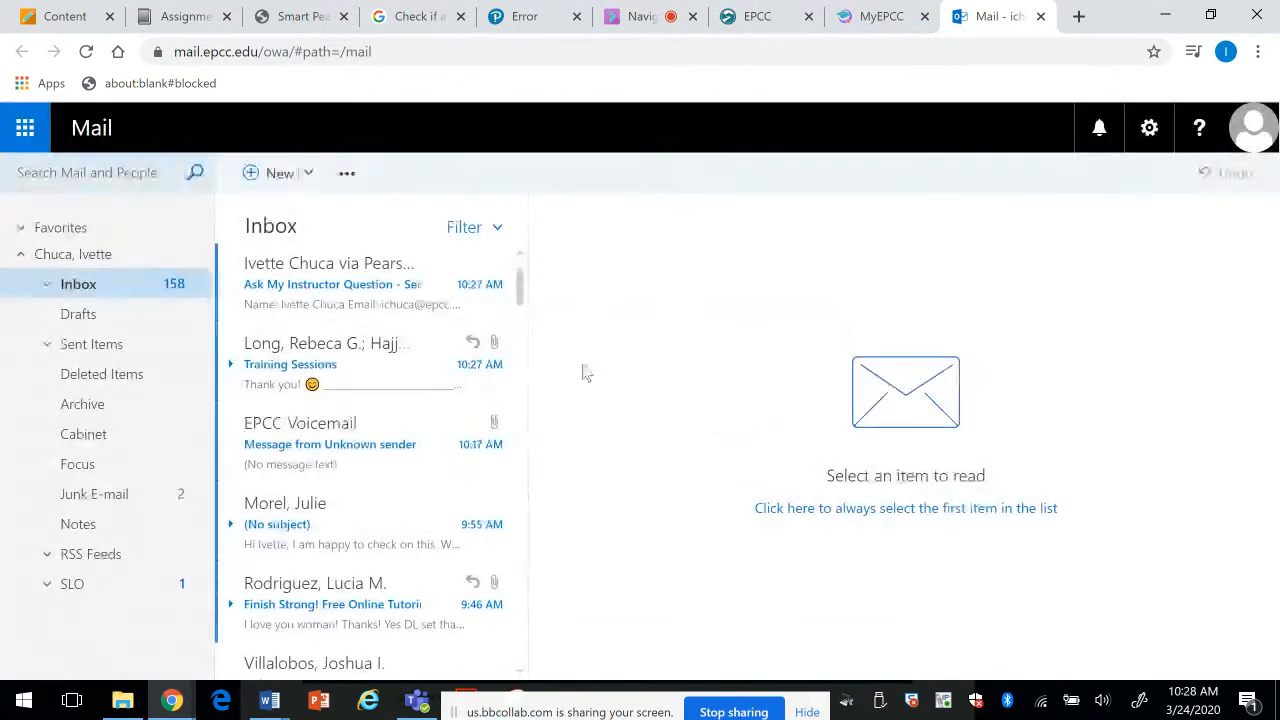
click(305, 293)
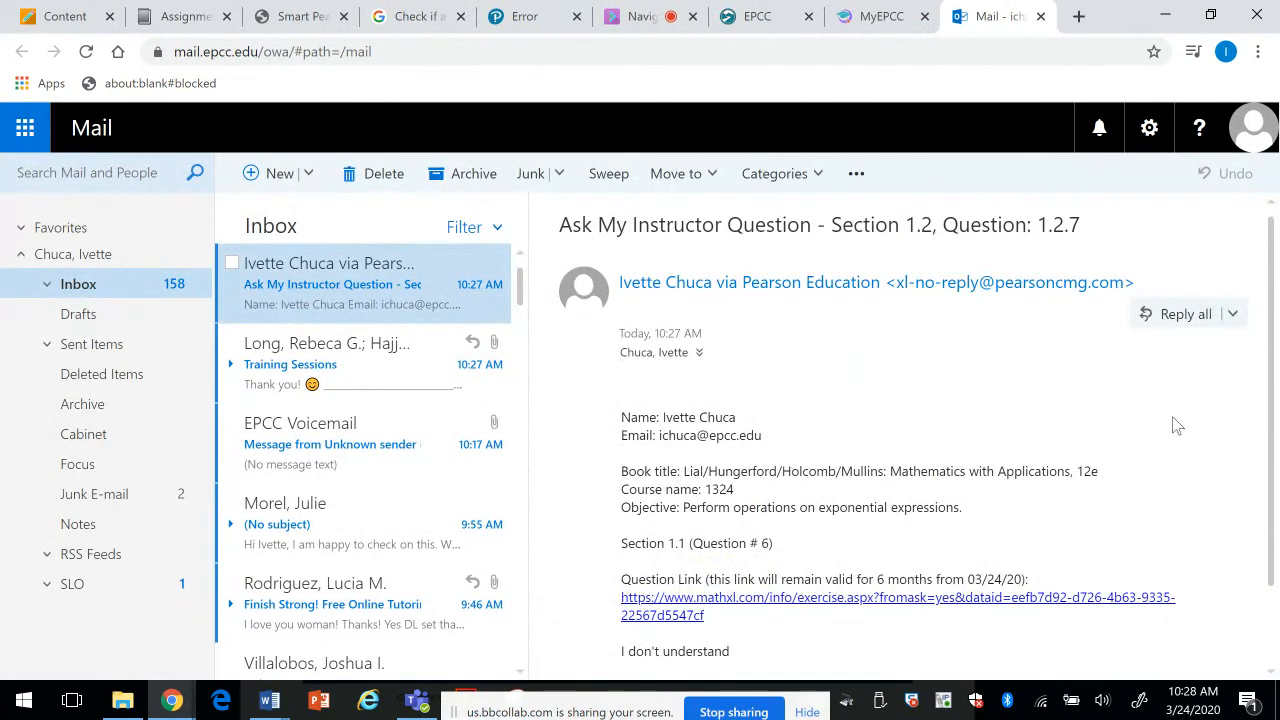
drag(1272, 452, 1273, 567)
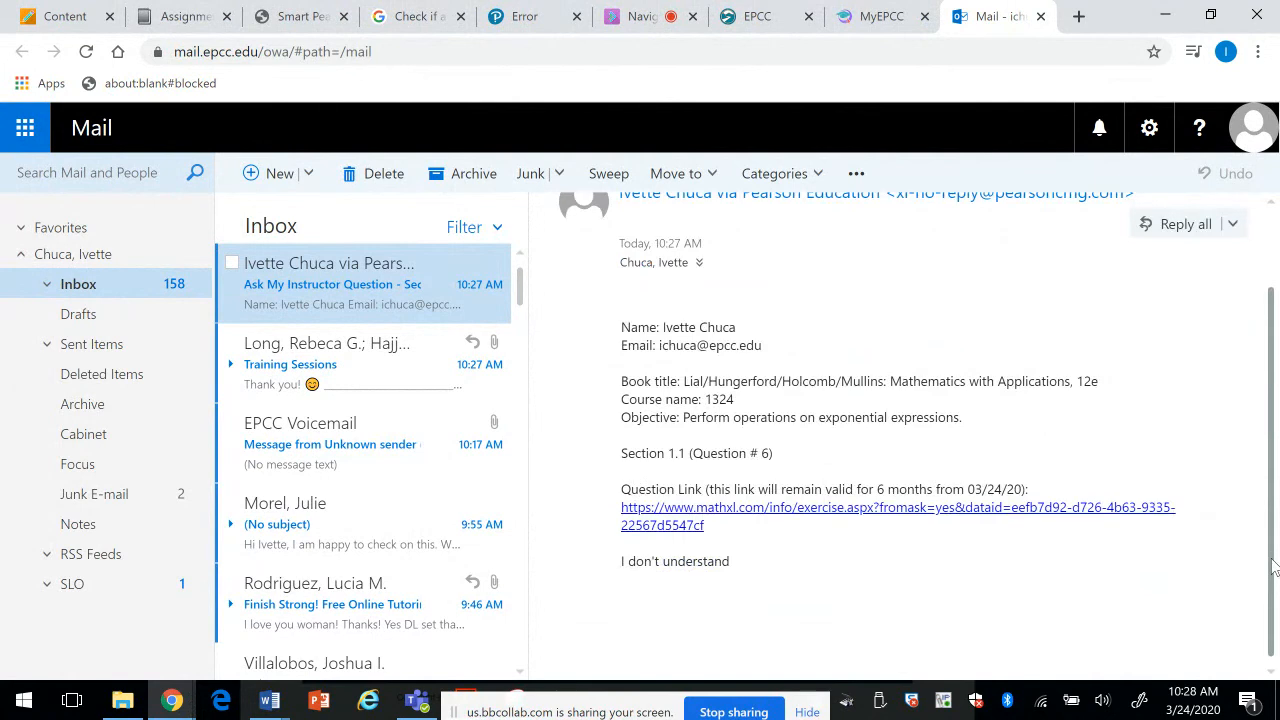
click(671, 521)
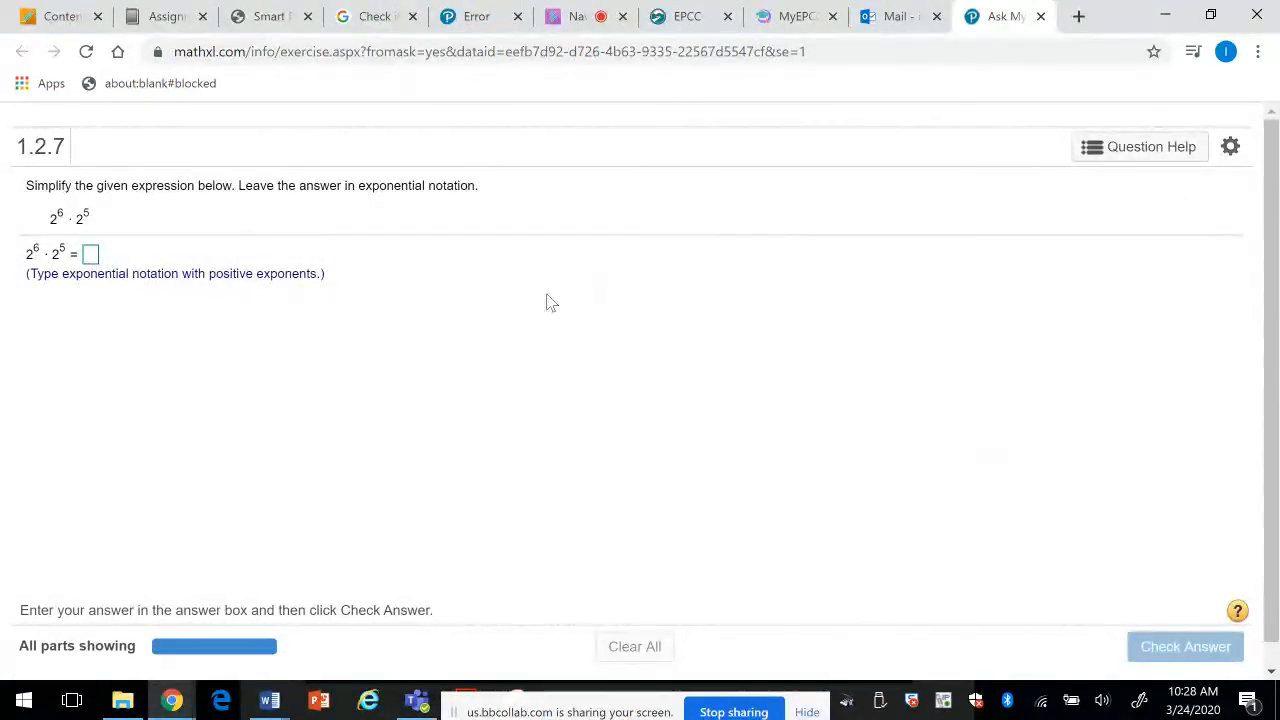
Step: Return to the mailbox and send a reply-all to the Ask My Instructor message with the text "Try Harder"
click(905, 18)
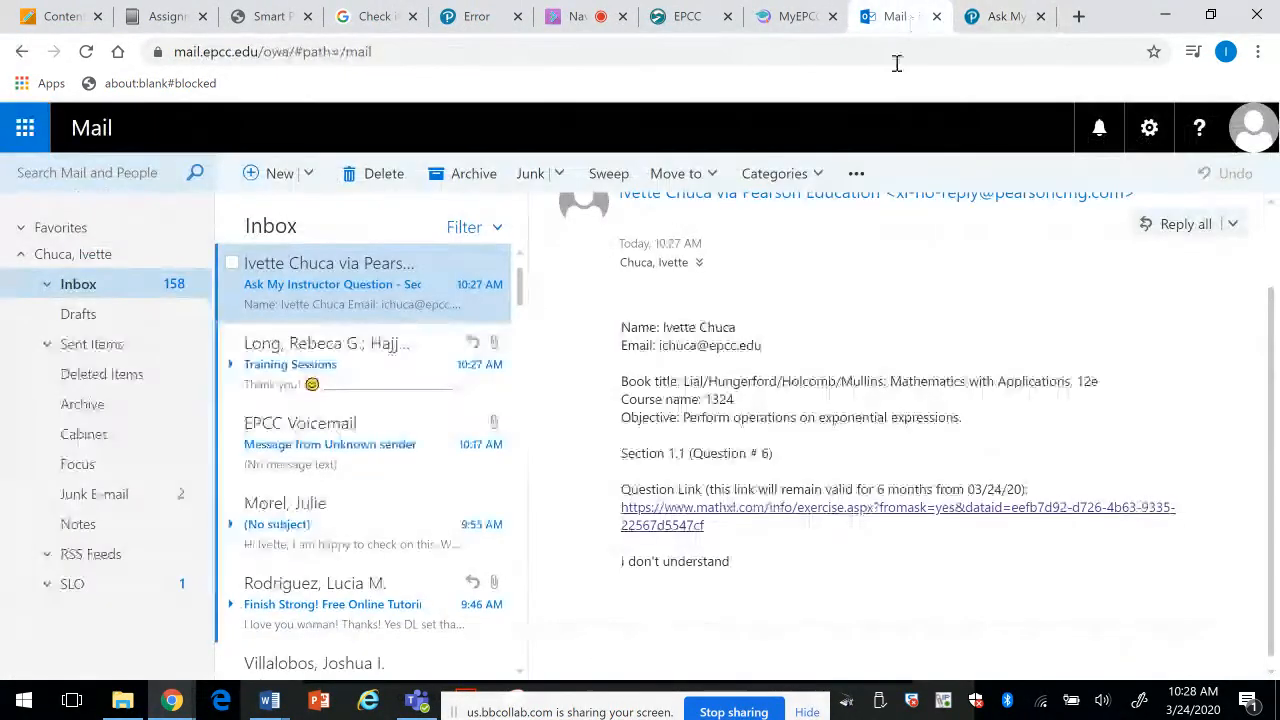
click(1158, 237)
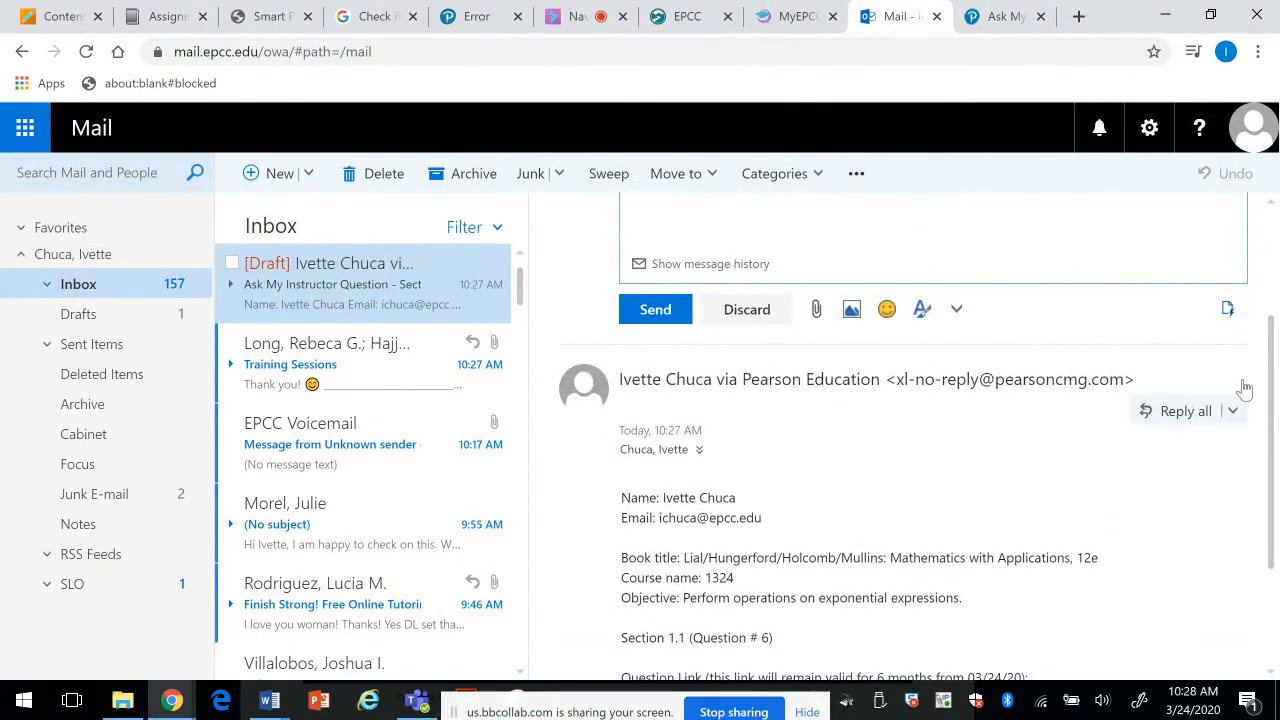
scroll(1263, 312, up, 3)
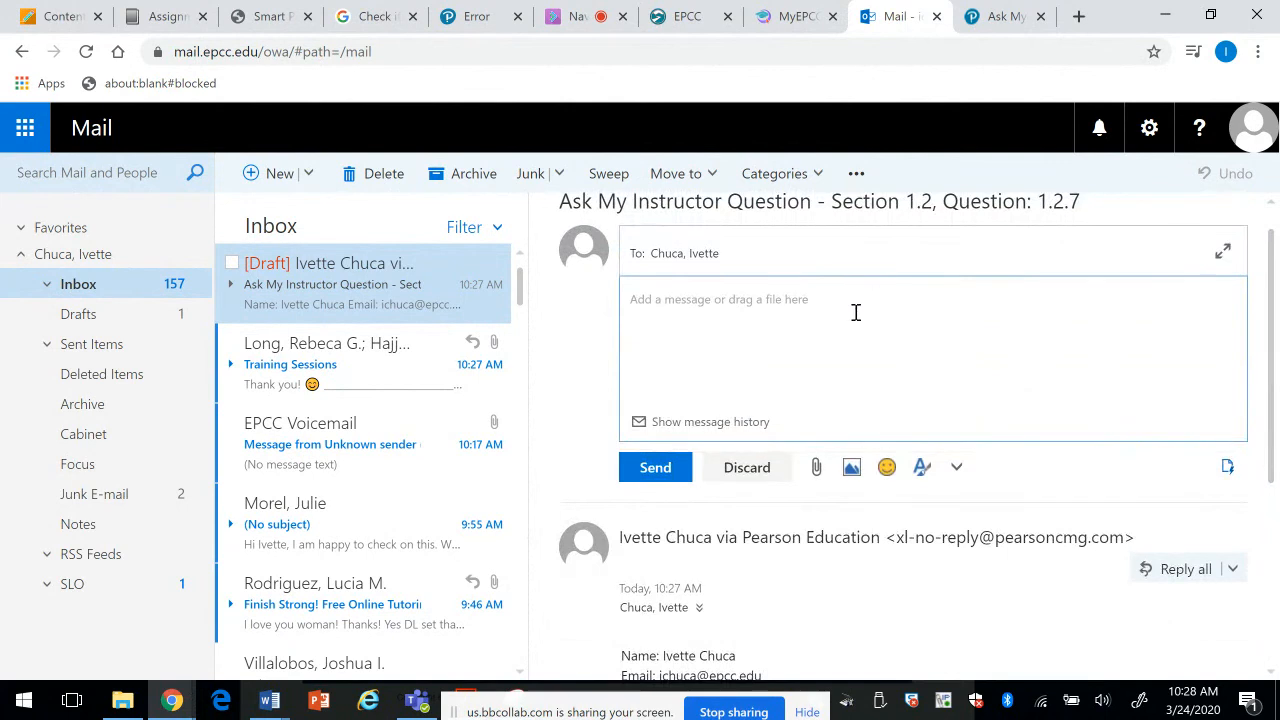
click(856, 313)
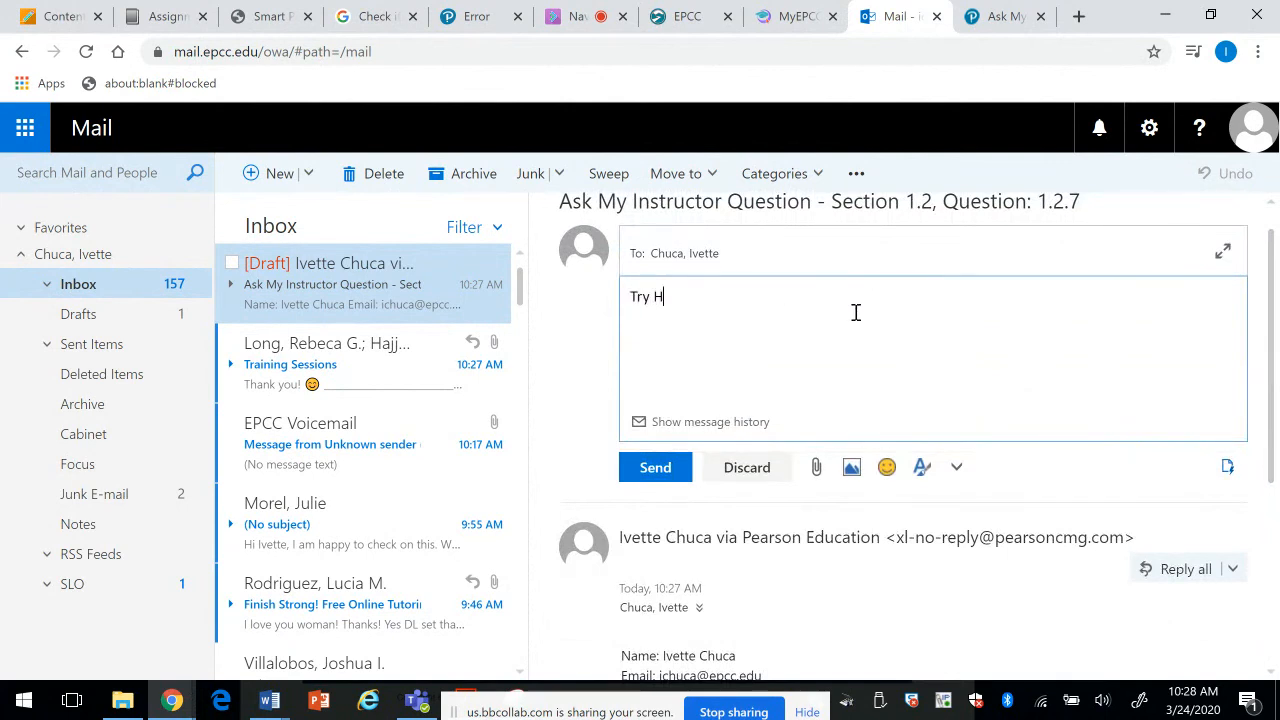
click(662, 474)
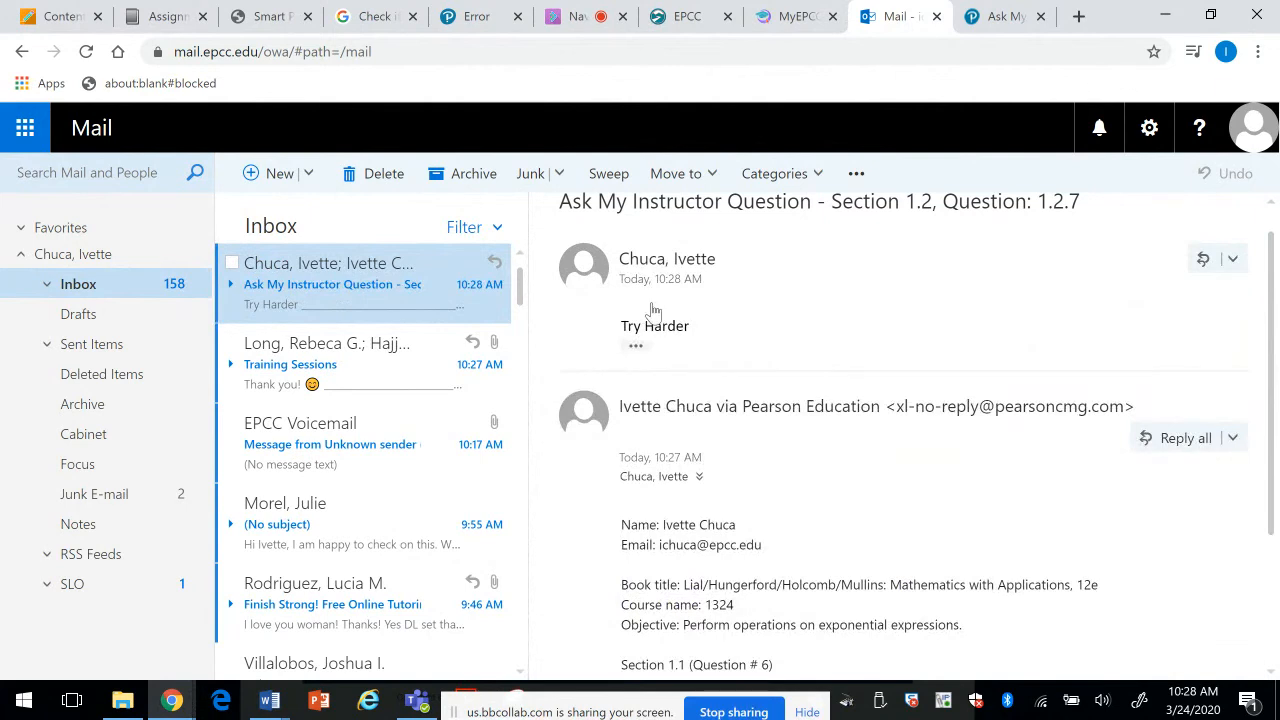
Step: Return to the MyLab Math course 1324 and start creating a new test in the Assignment Manager
click(162, 20)
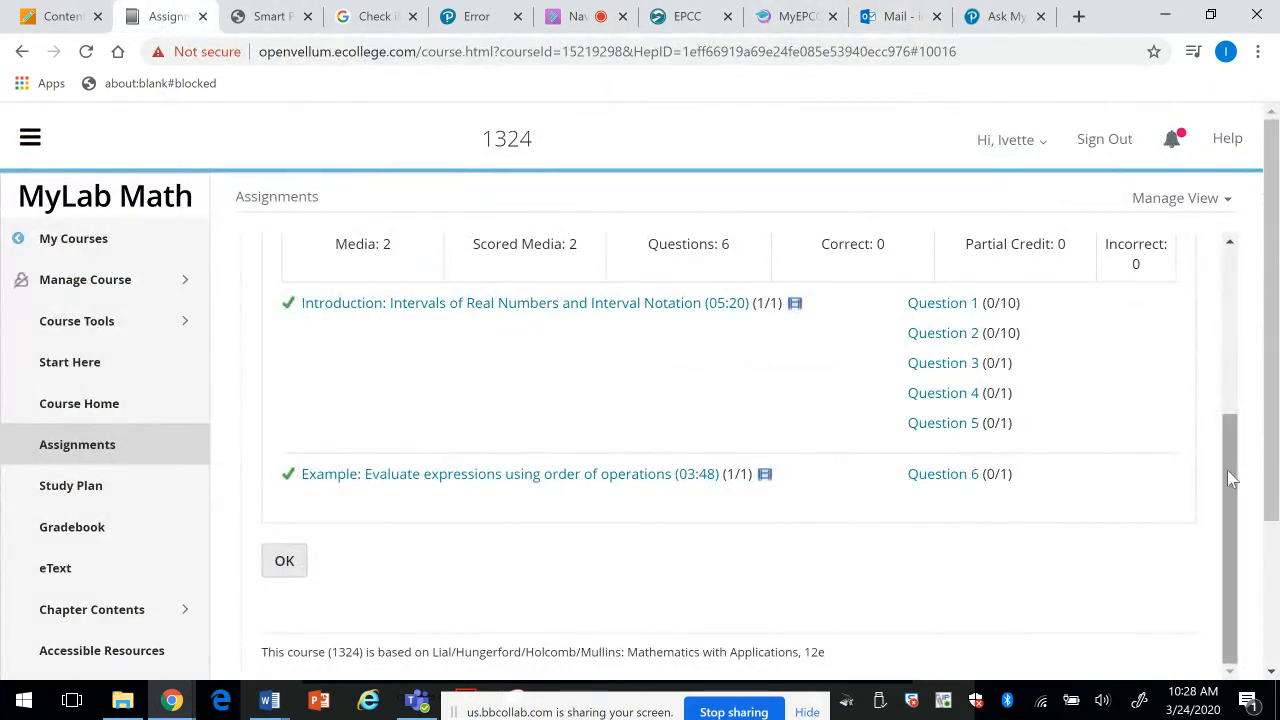
drag(1230, 478, 1108, 266)
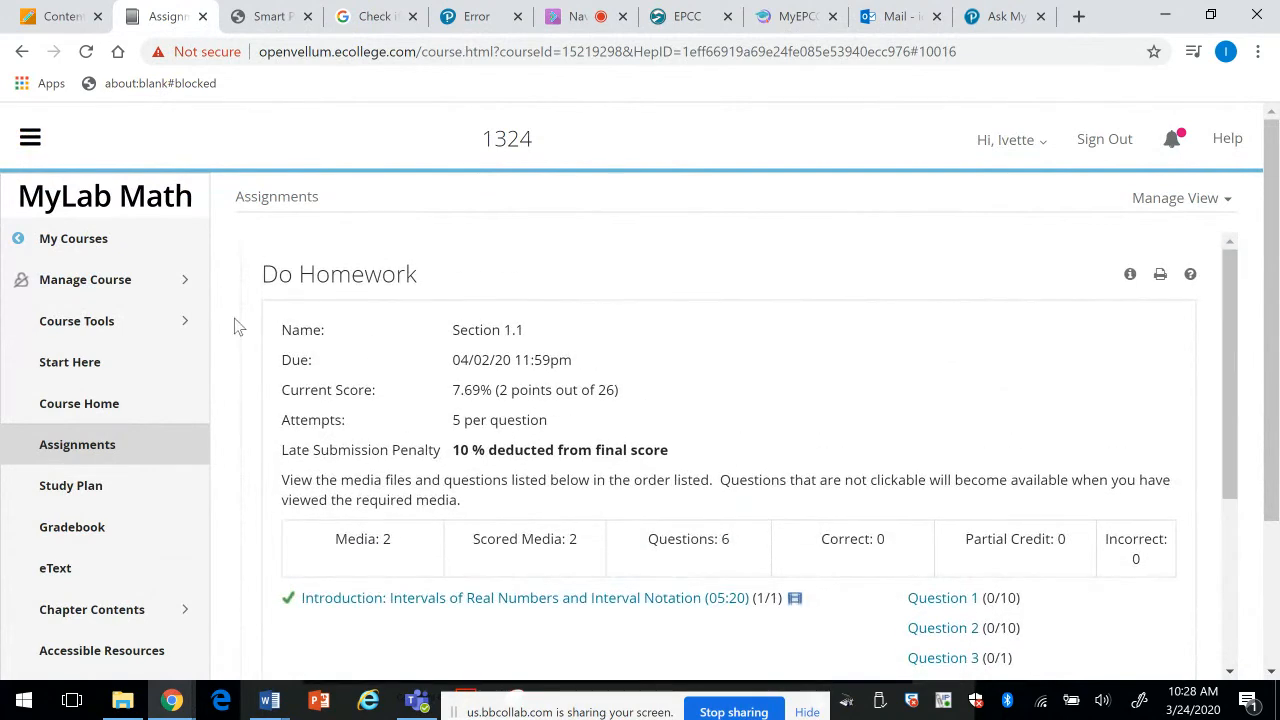
click(137, 328)
click(95, 508)
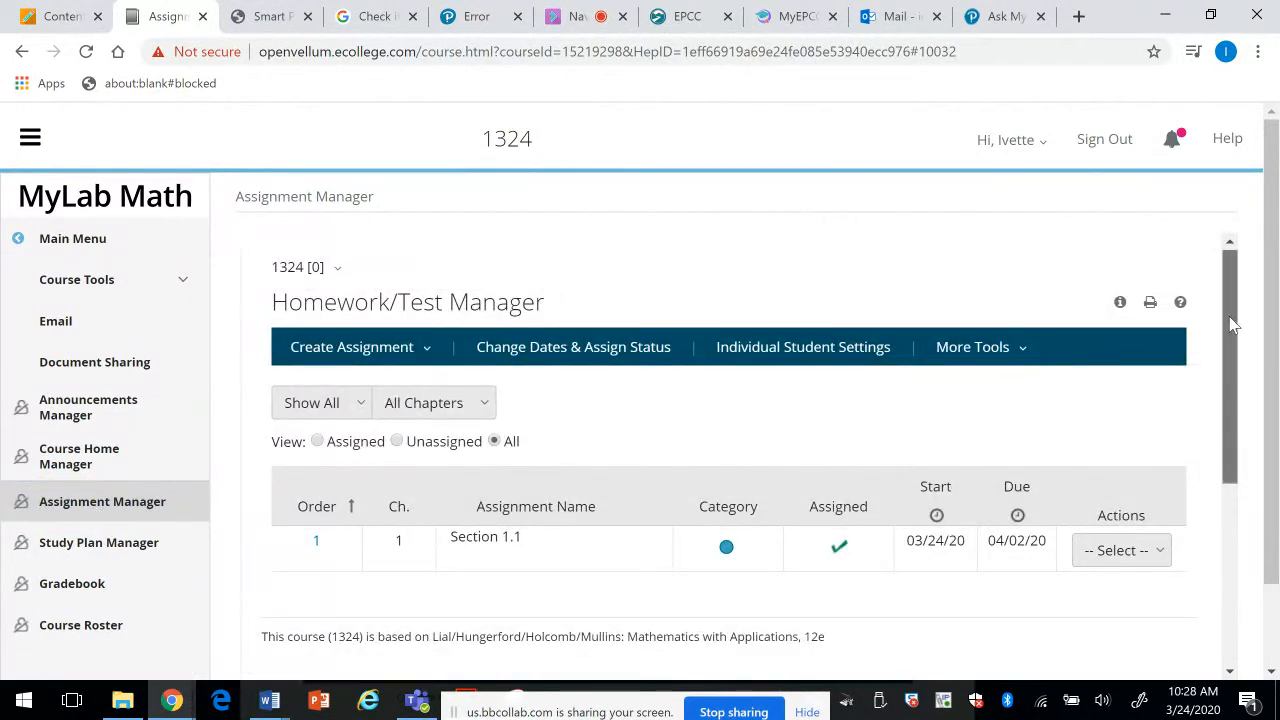
scroll(1094, 366, down, 1)
click(430, 290)
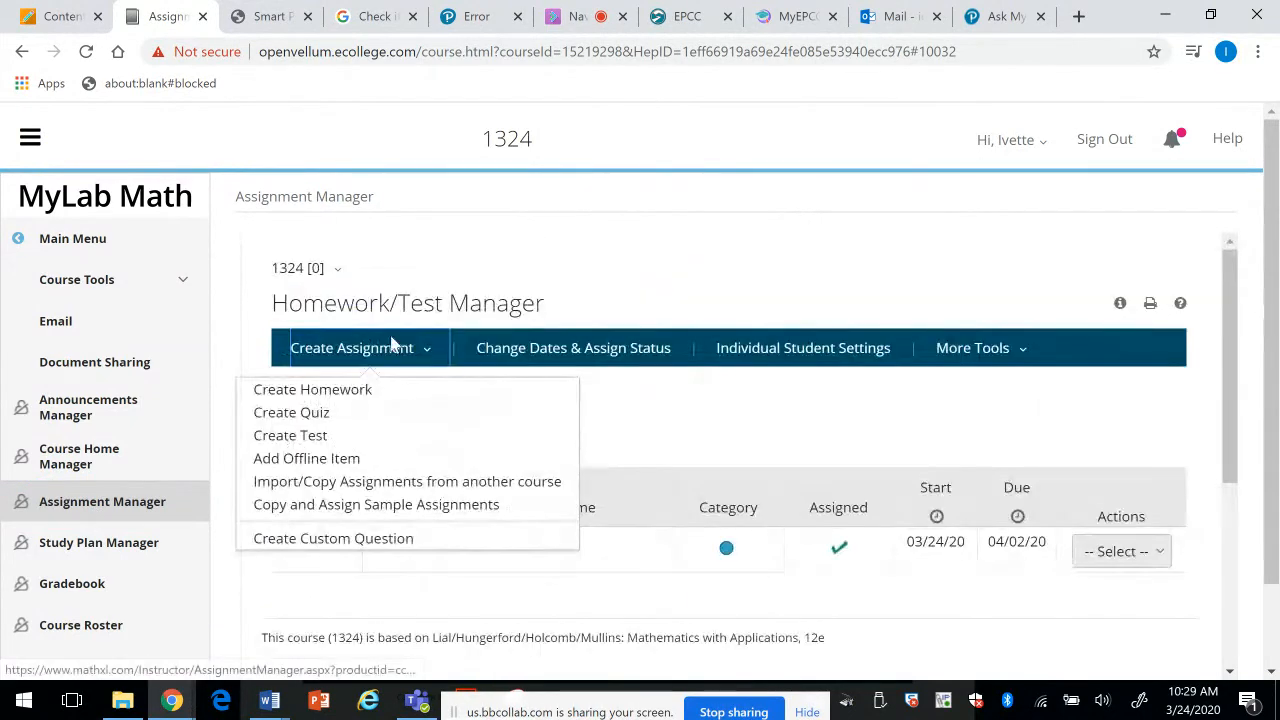
click(312, 436)
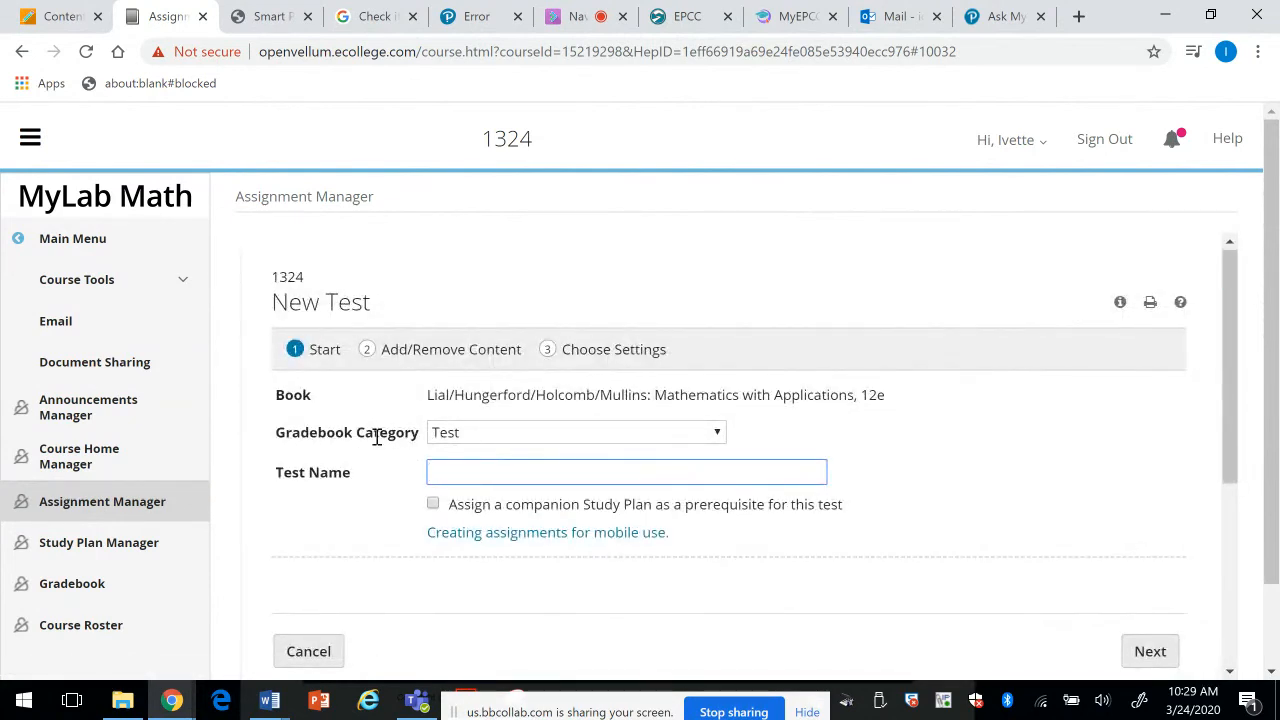
Step: Switch the new assignment's gradebook category to Quiz and back to Test
click(716, 434)
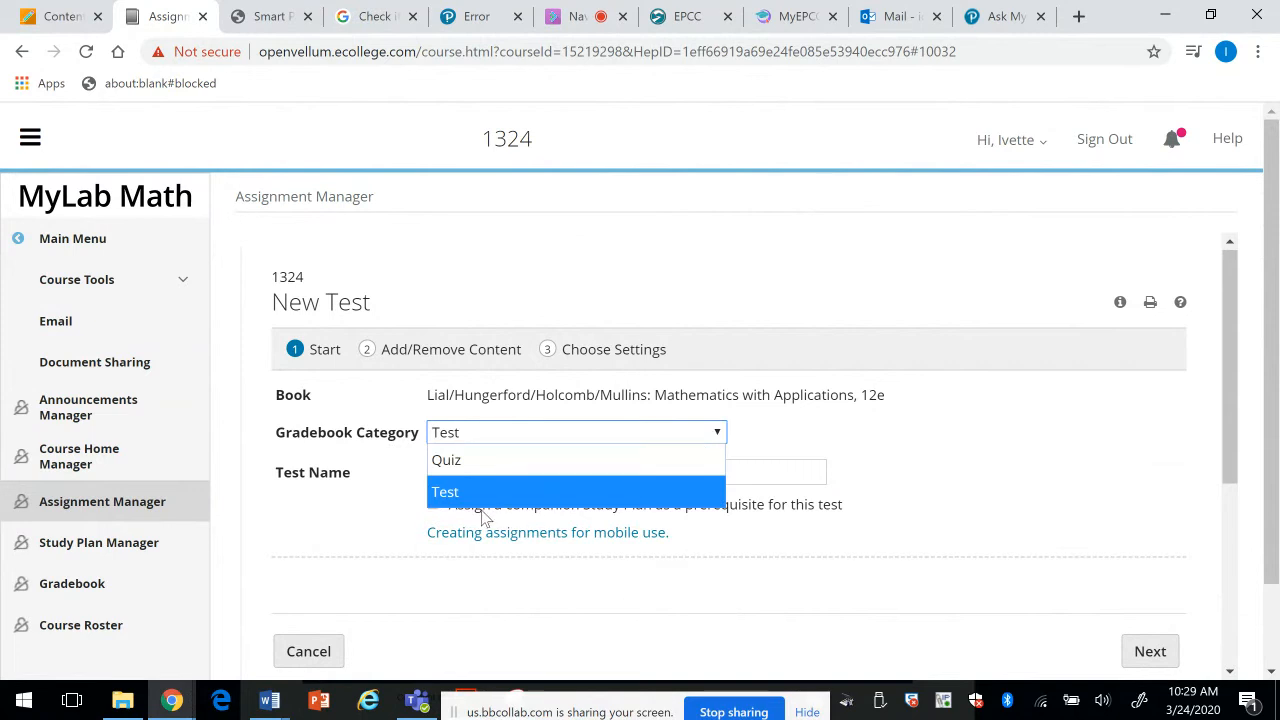
click(456, 462)
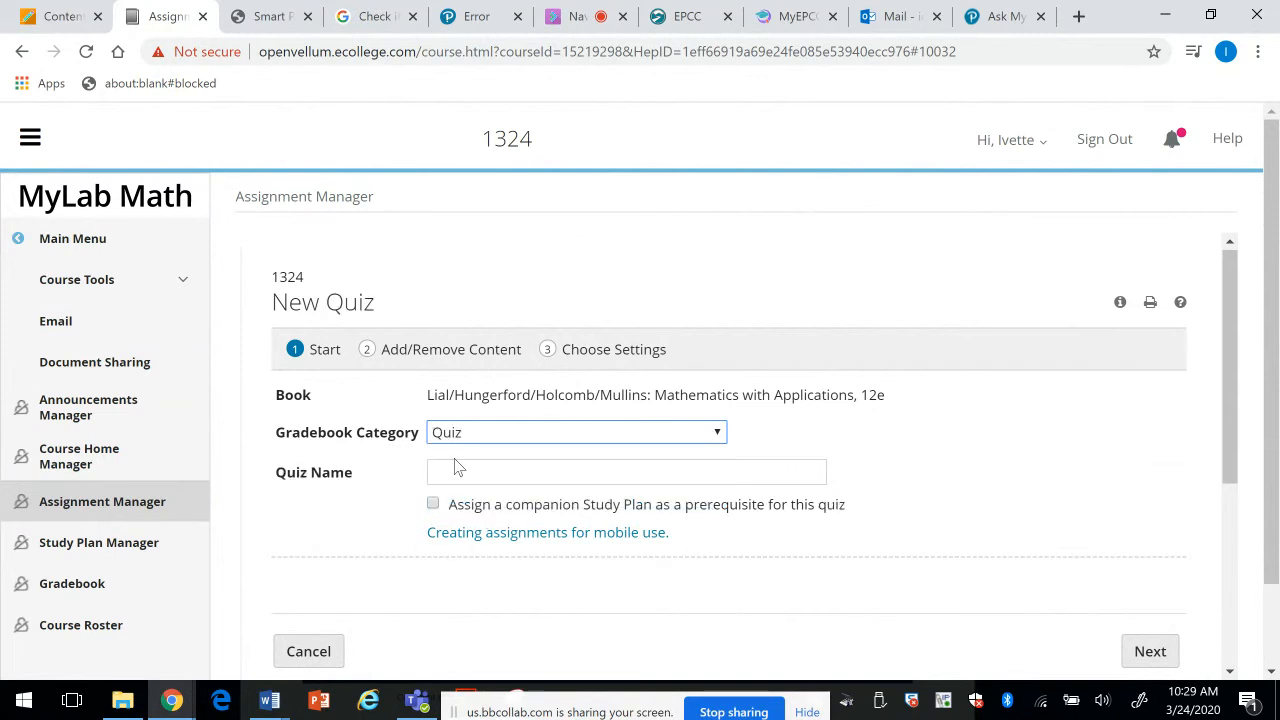
click(702, 436)
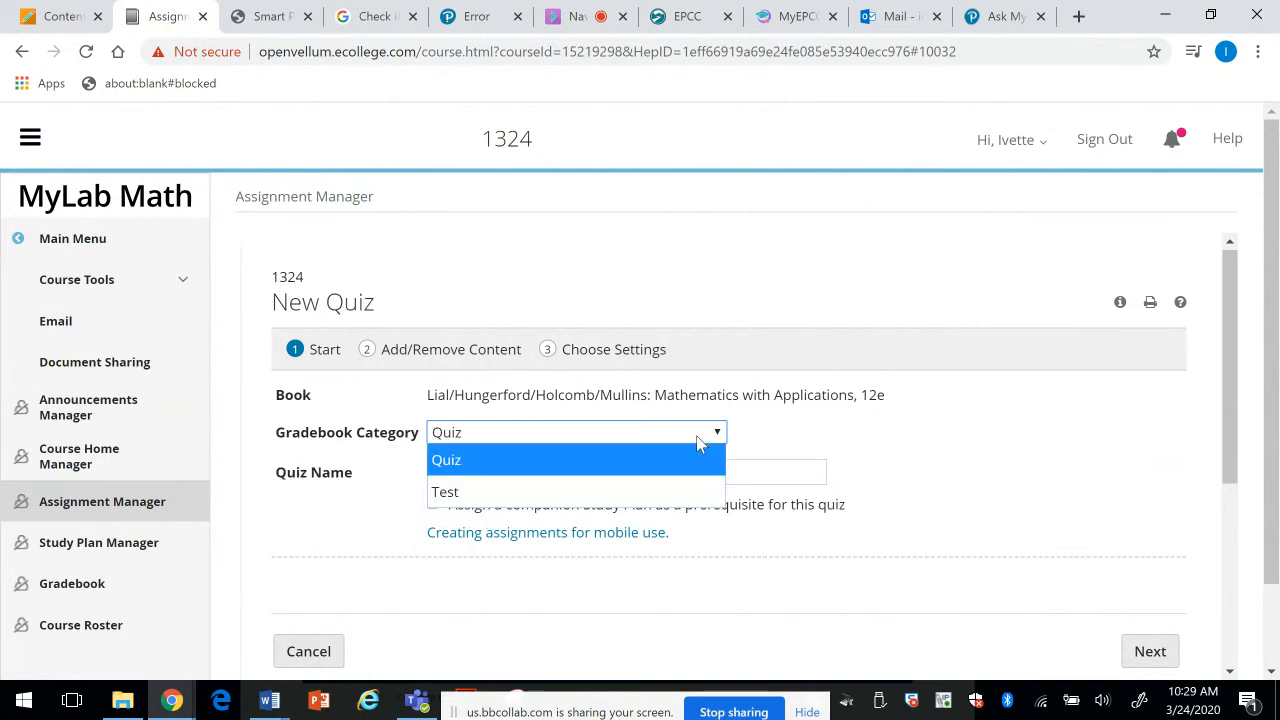
click(460, 494)
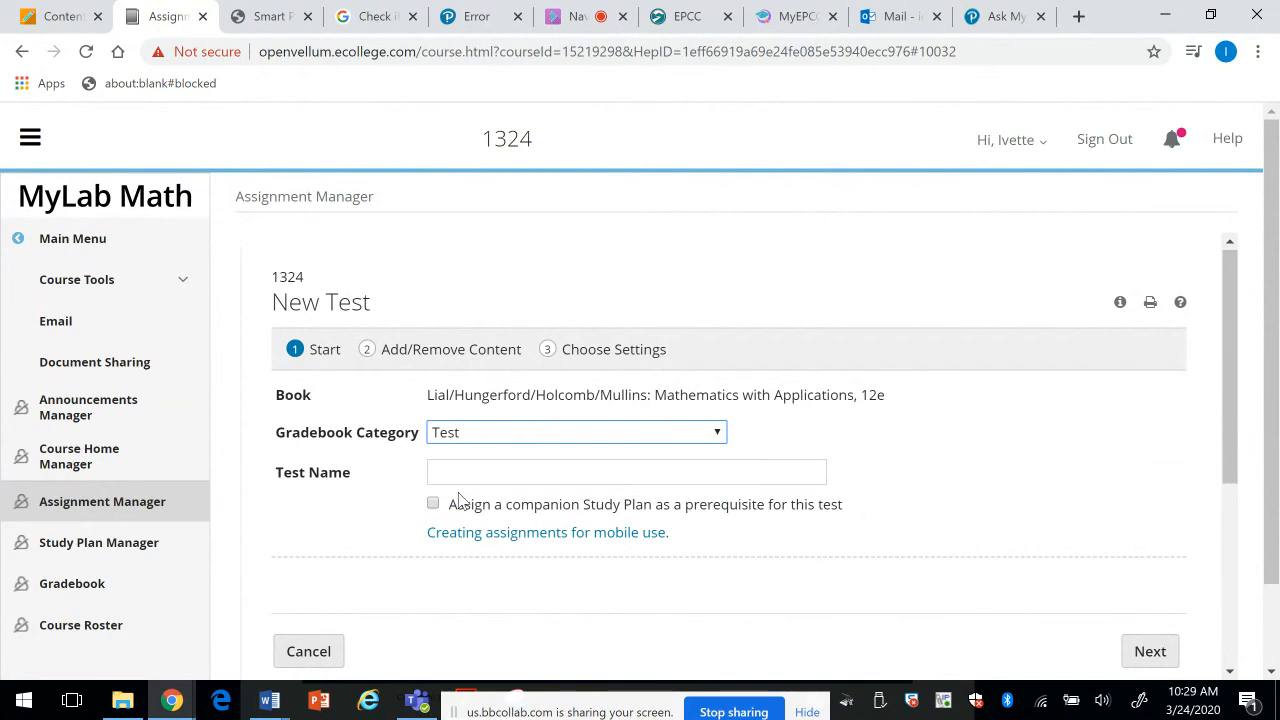
Step: Name the test "ll;" and proceed to adding its content
click(460, 470)
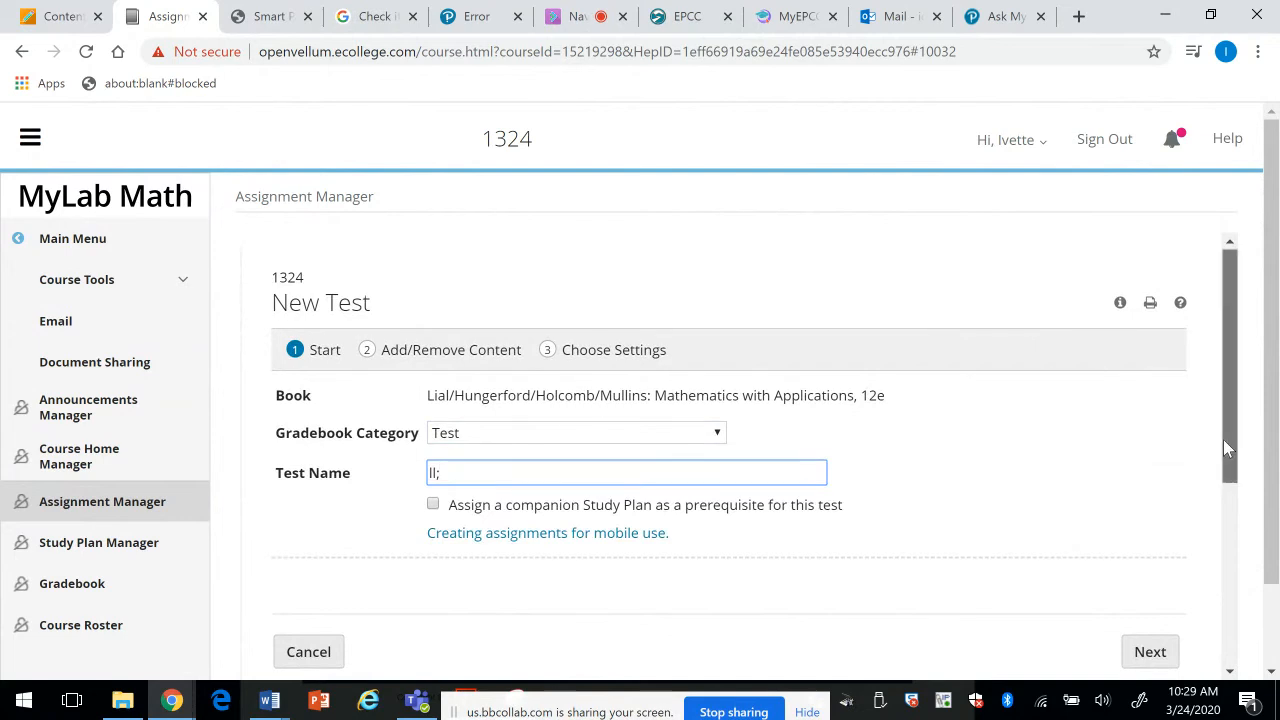
drag(1223, 439, 1220, 565)
click(1145, 418)
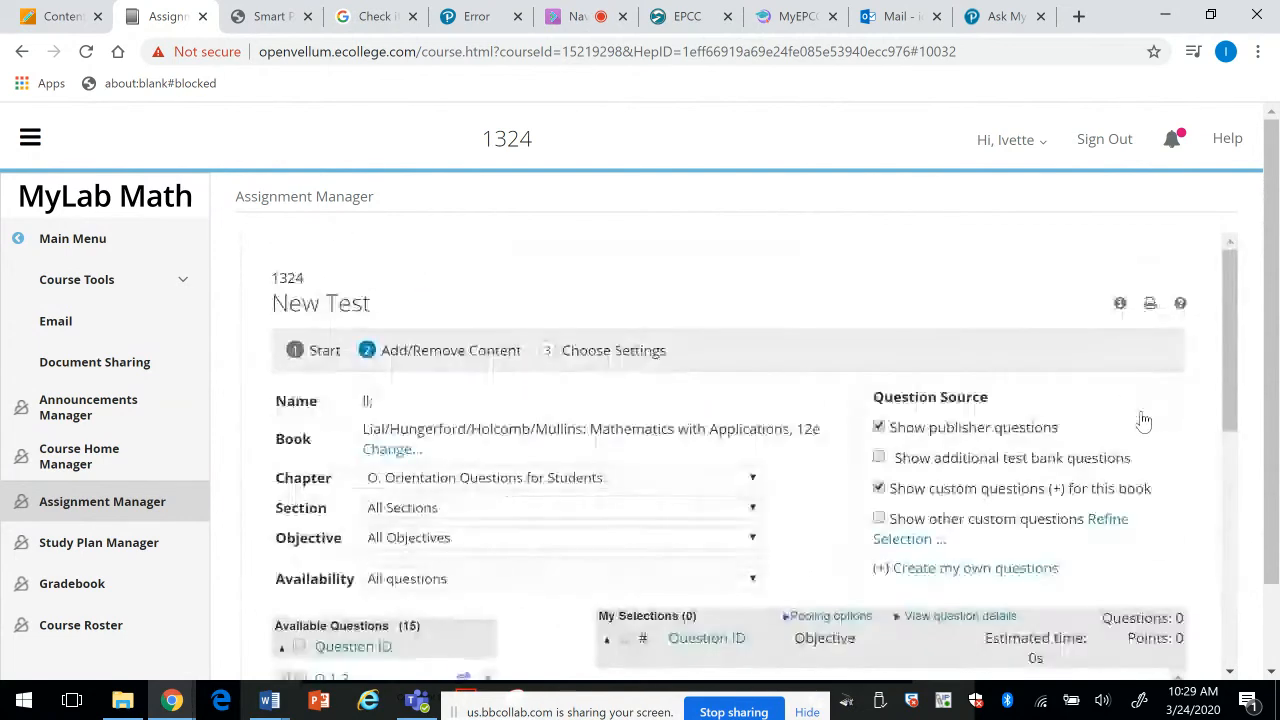
Step: Add questions 2.1.1, 2.1.3 and 2.1.5 from chapter 2, Graphs, Lines, and Inequalities, to the test and continue to its settings
drag(1230, 390, 1227, 472)
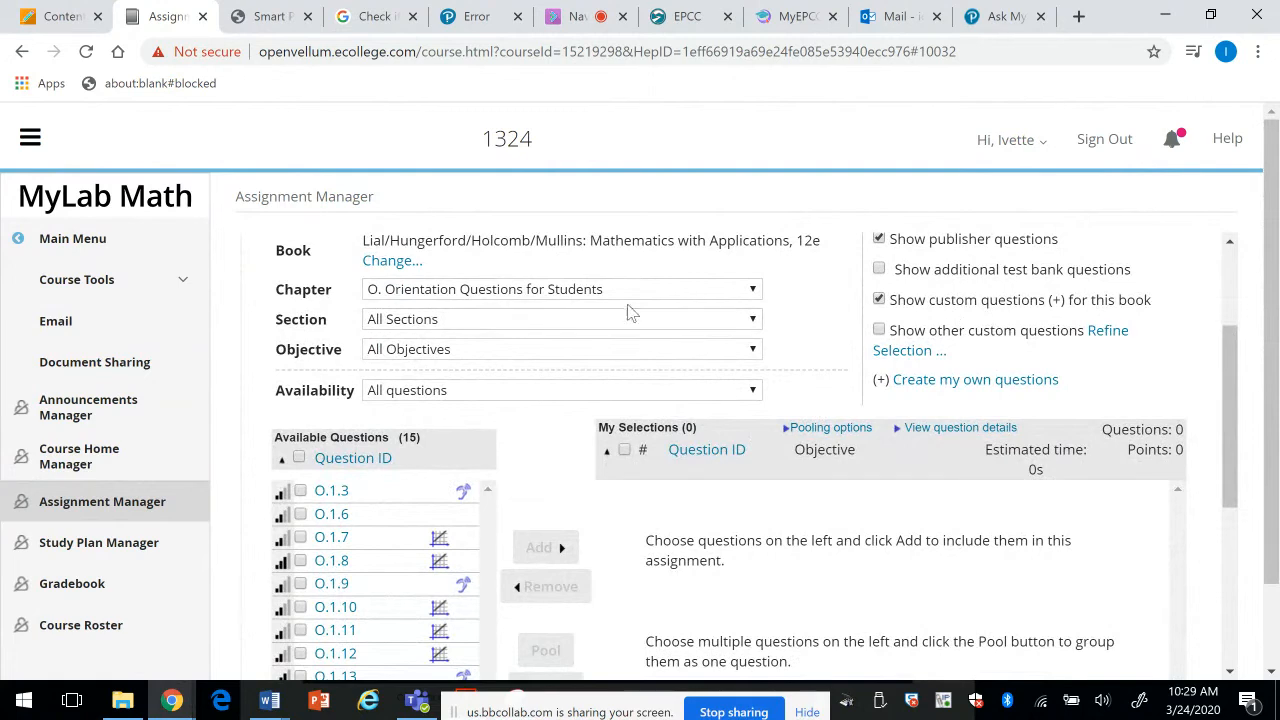
click(612, 292)
click(455, 444)
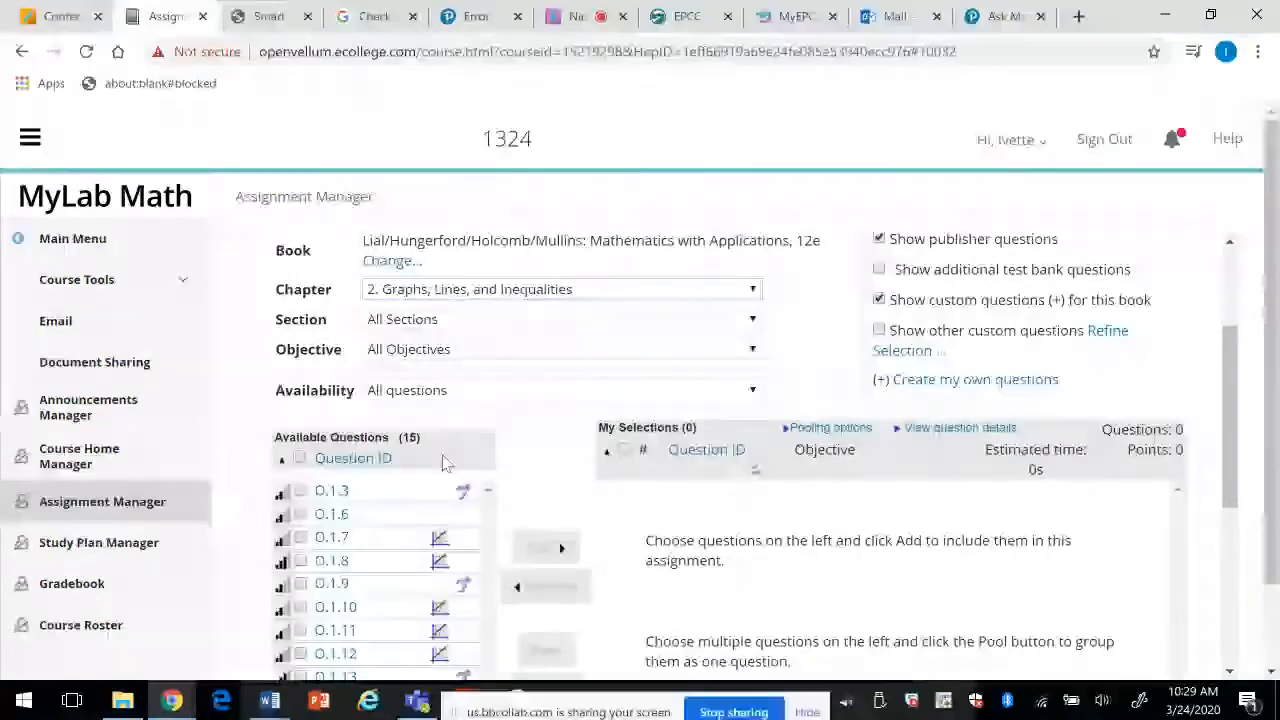
click(300, 490)
click(300, 514)
click(301, 537)
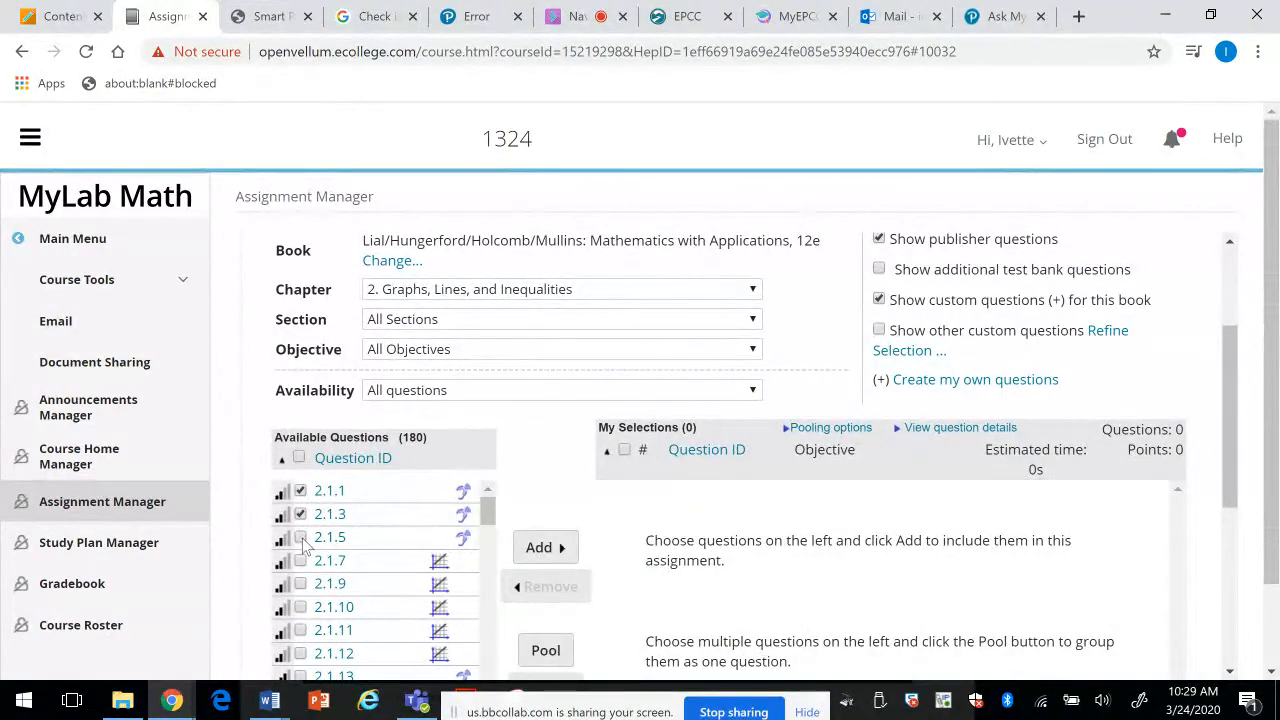
click(545, 549)
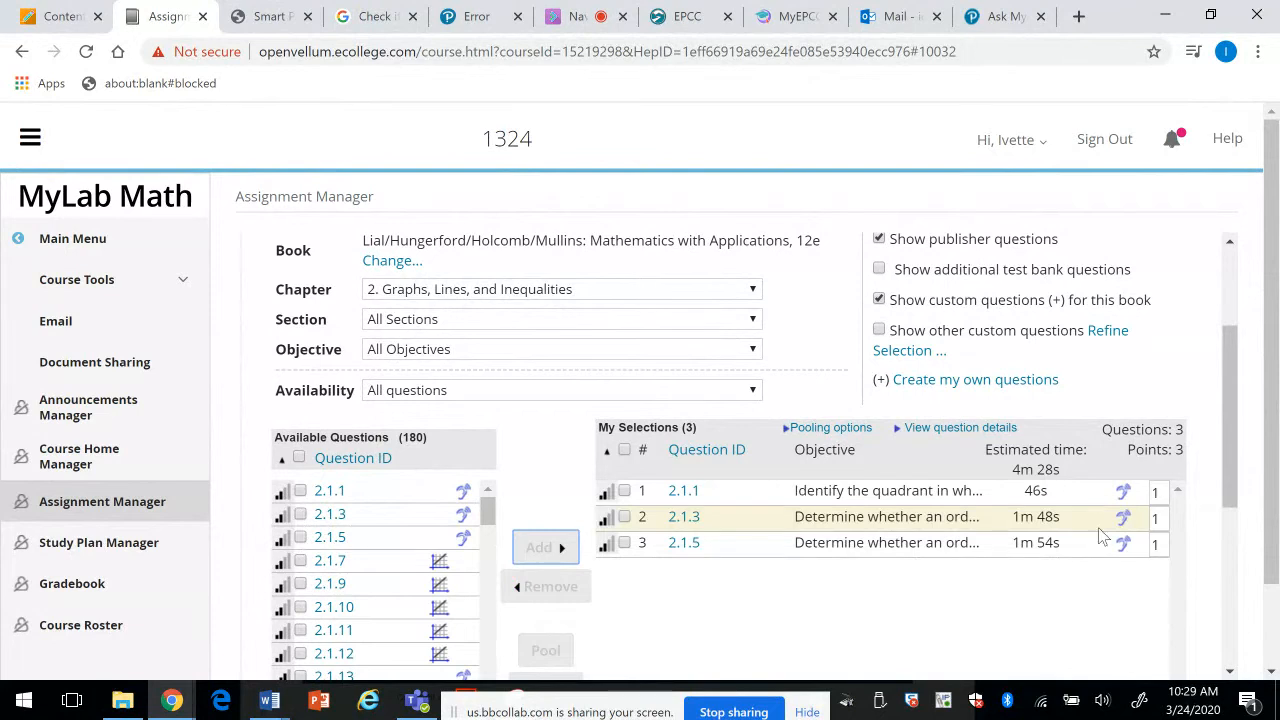
drag(1229, 415, 1210, 585)
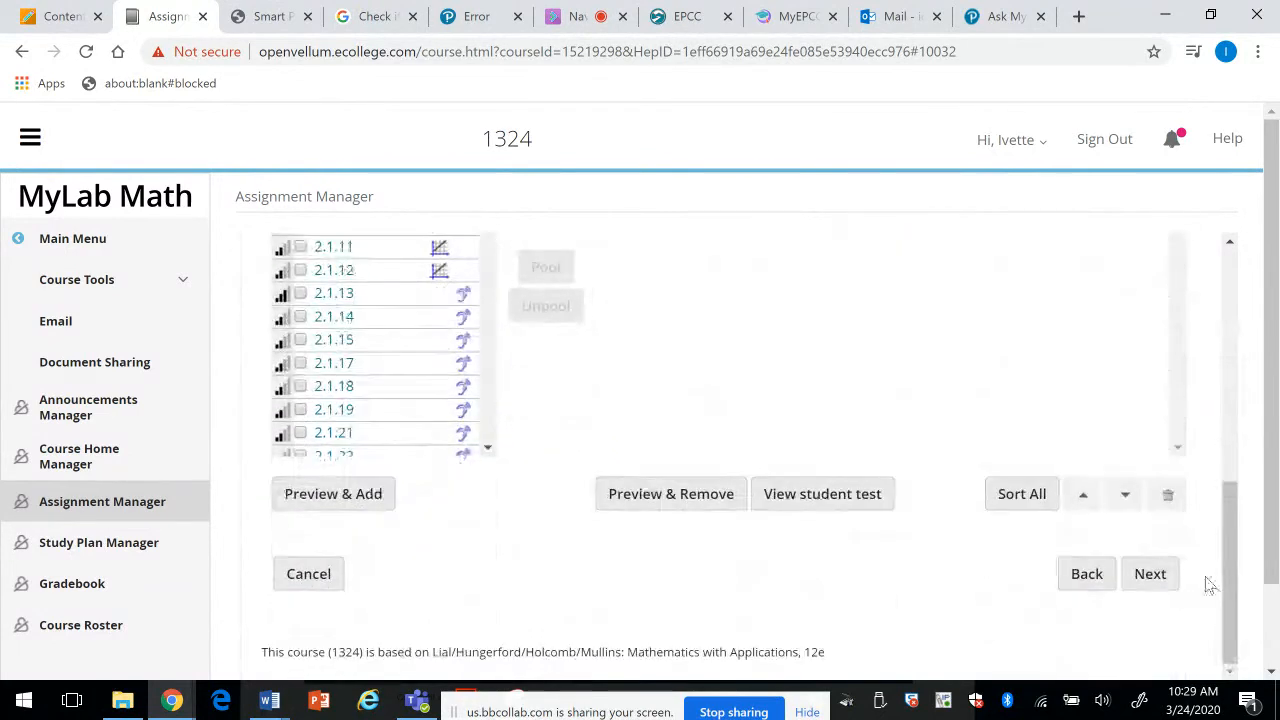
click(1150, 574)
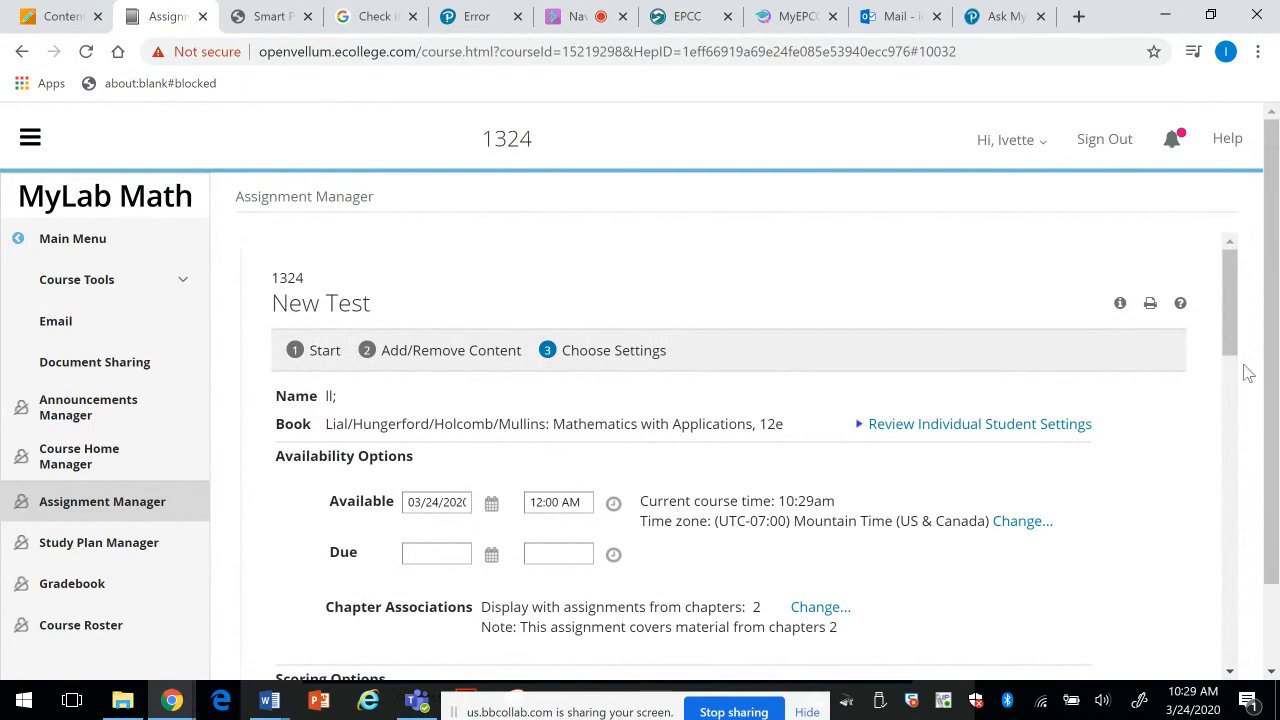
Step: Try limiting the number of attempts for the test to 1, and remove the limit again
drag(1233, 330, 1234, 373)
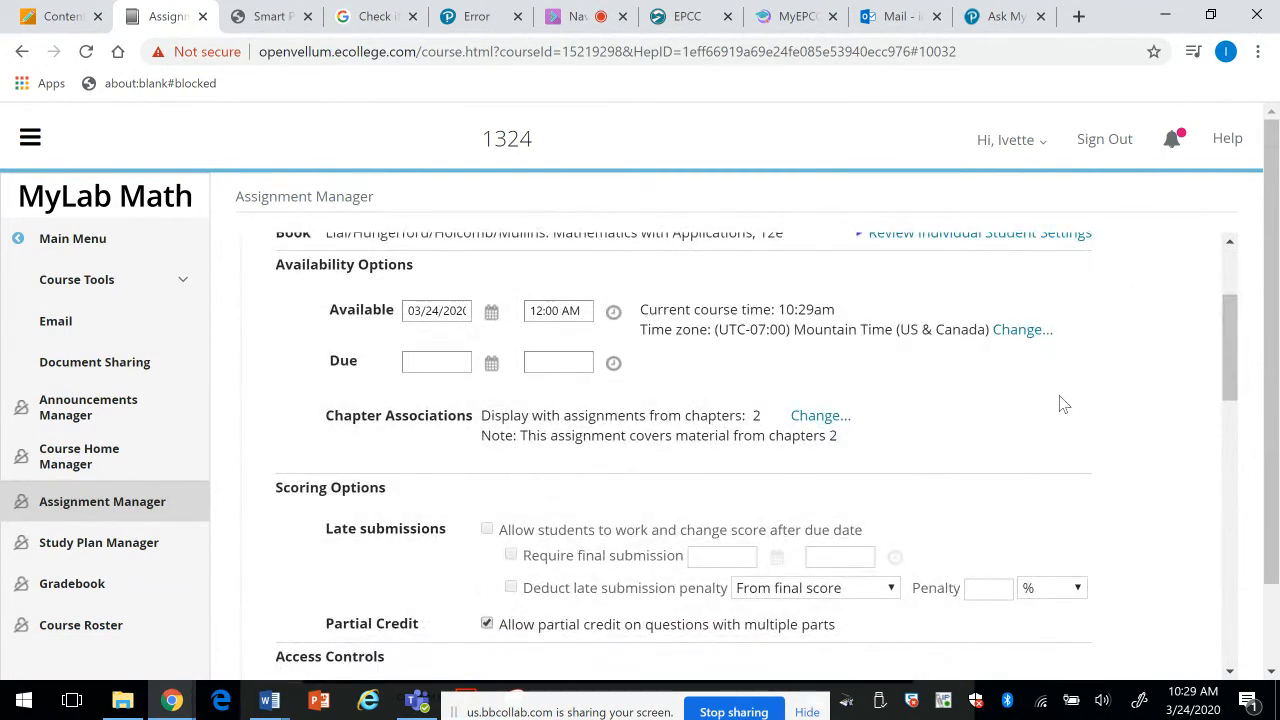
drag(1228, 382, 1214, 453)
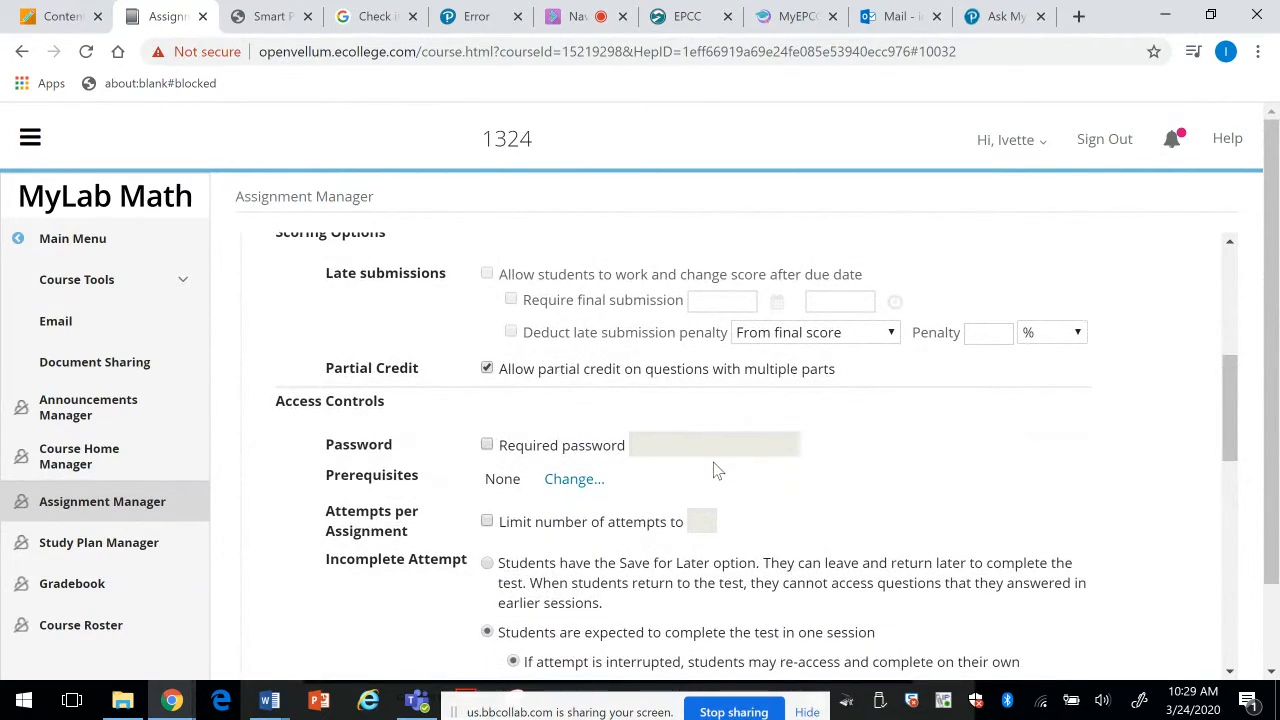
click(488, 523)
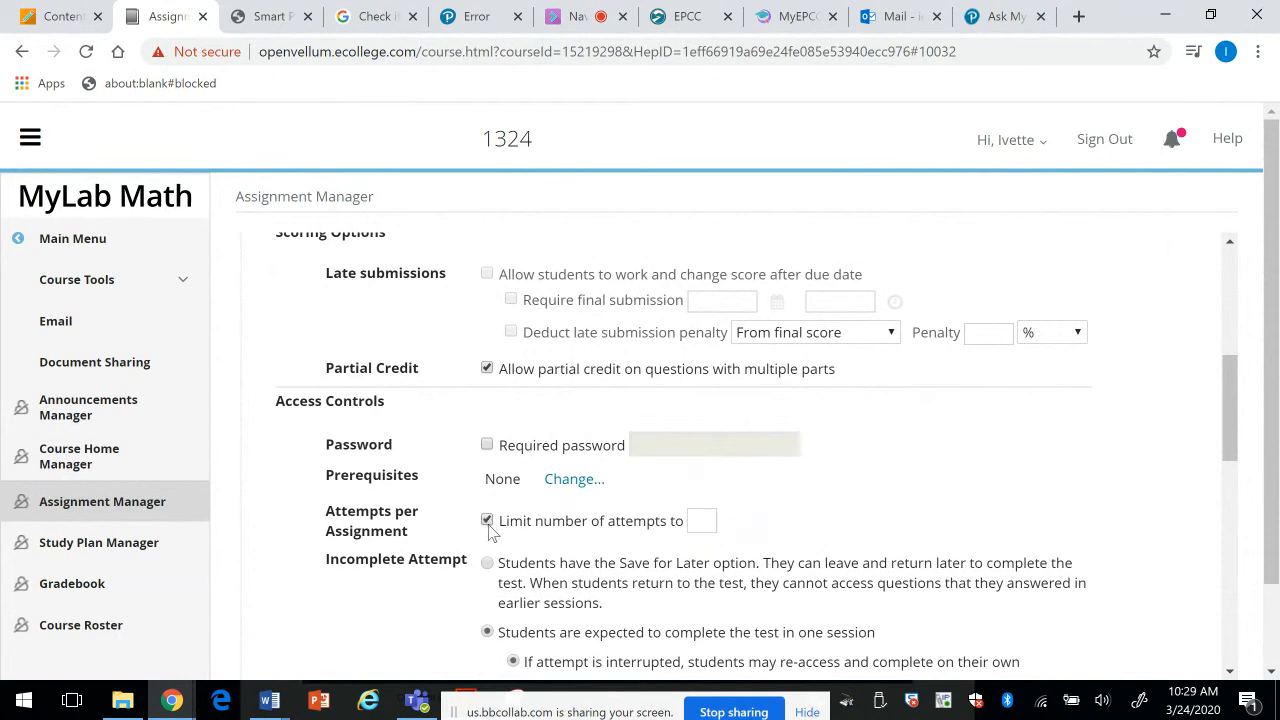
click(698, 522)
text(2)
click(487, 522)
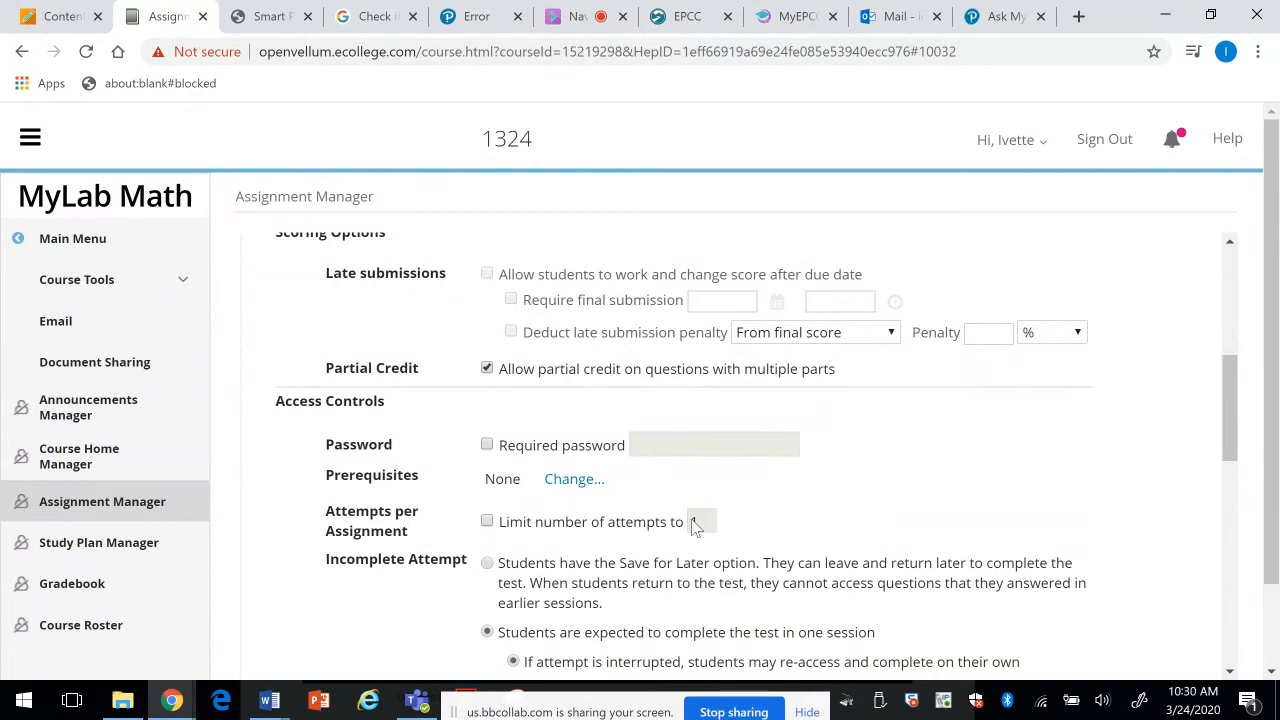
click(487, 522)
click(700, 522)
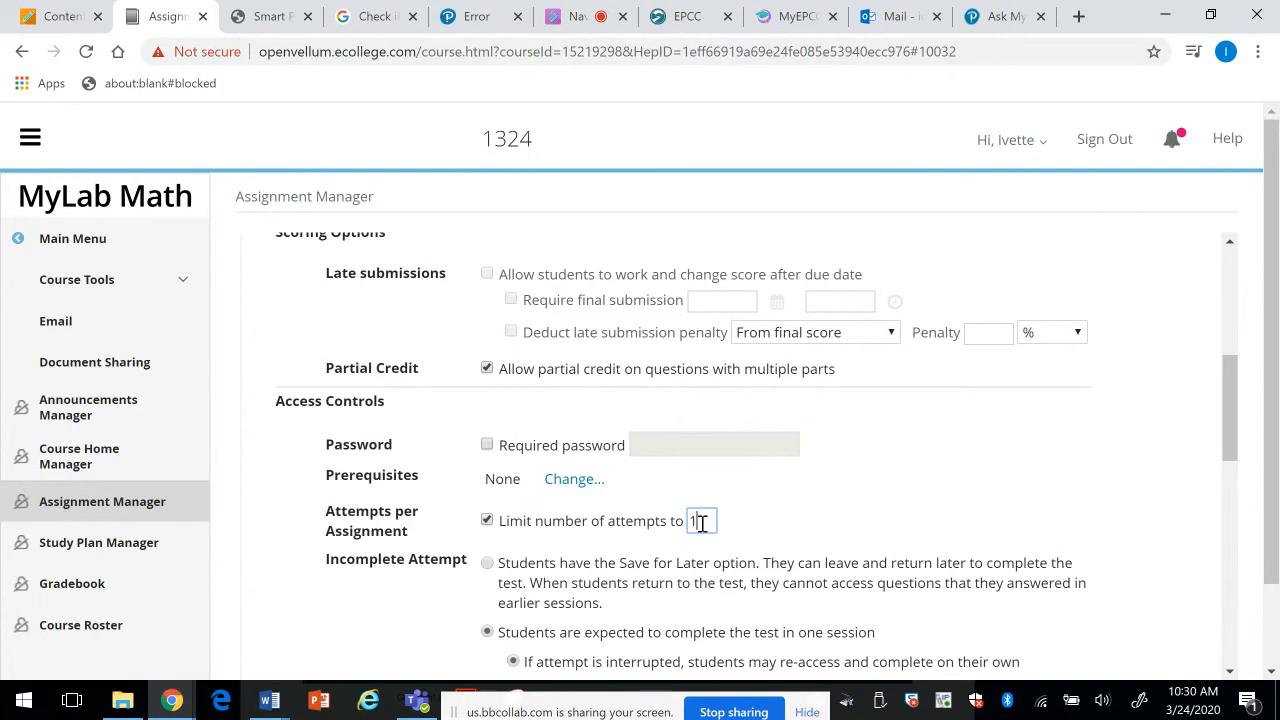
click(487, 522)
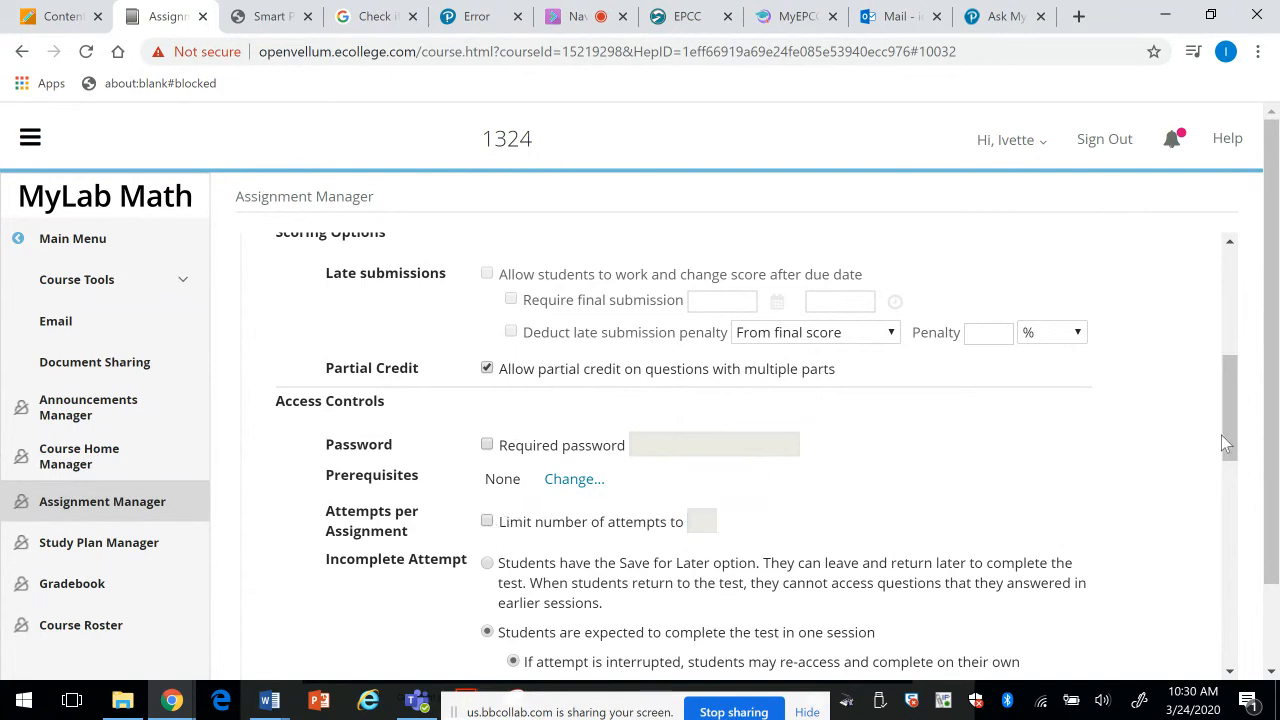
Step: Require instructors to enable access to interrupted attempts, using the Restricted Access option
drag(1221, 435, 1228, 477)
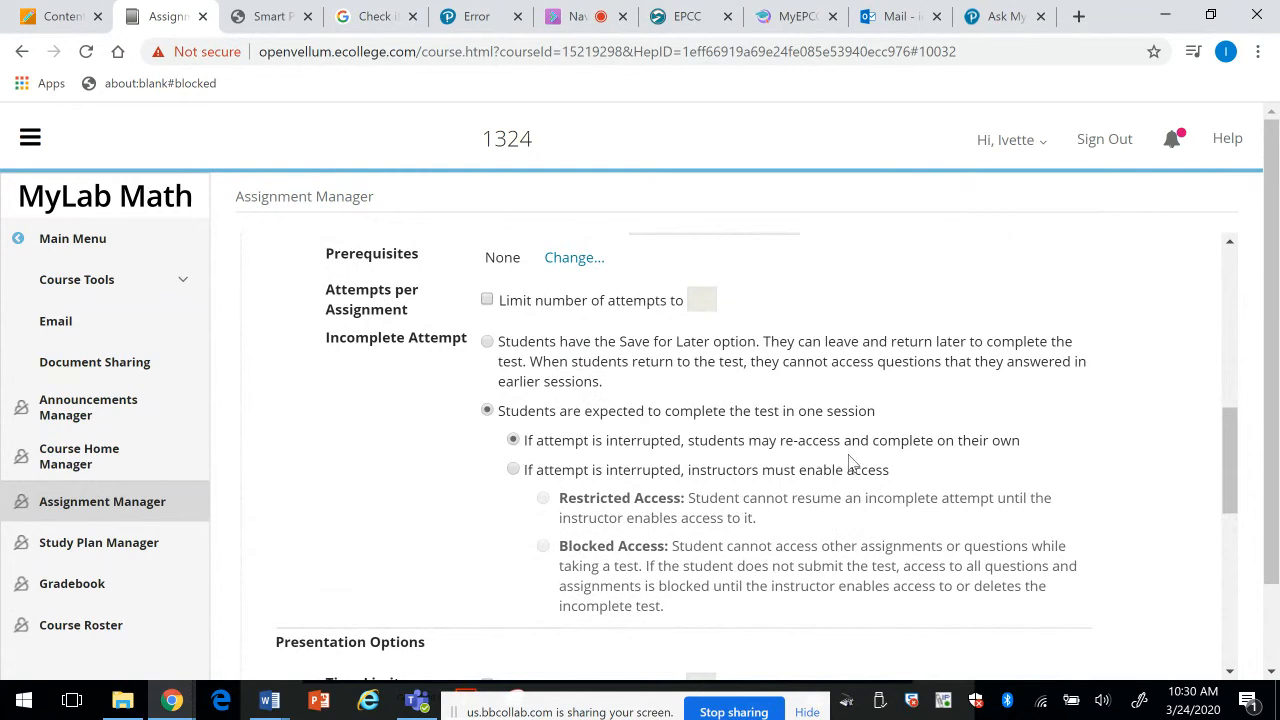
click(514, 471)
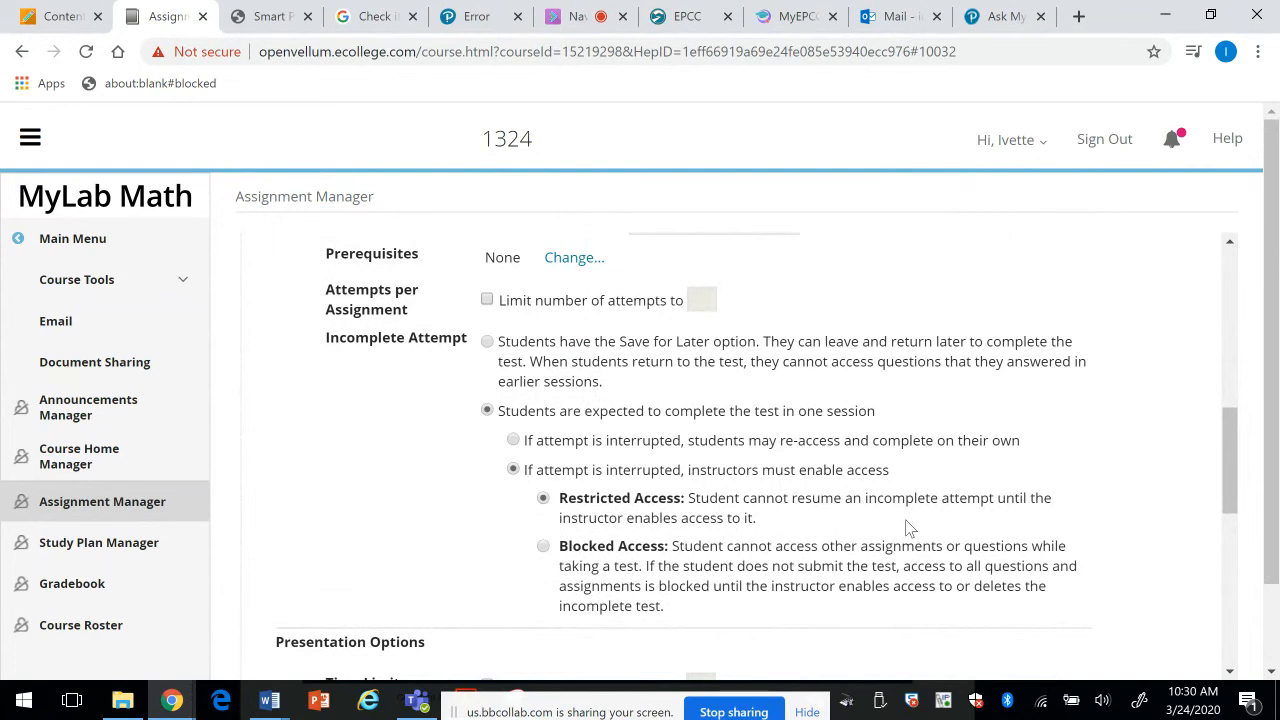
click(513, 441)
click(514, 471)
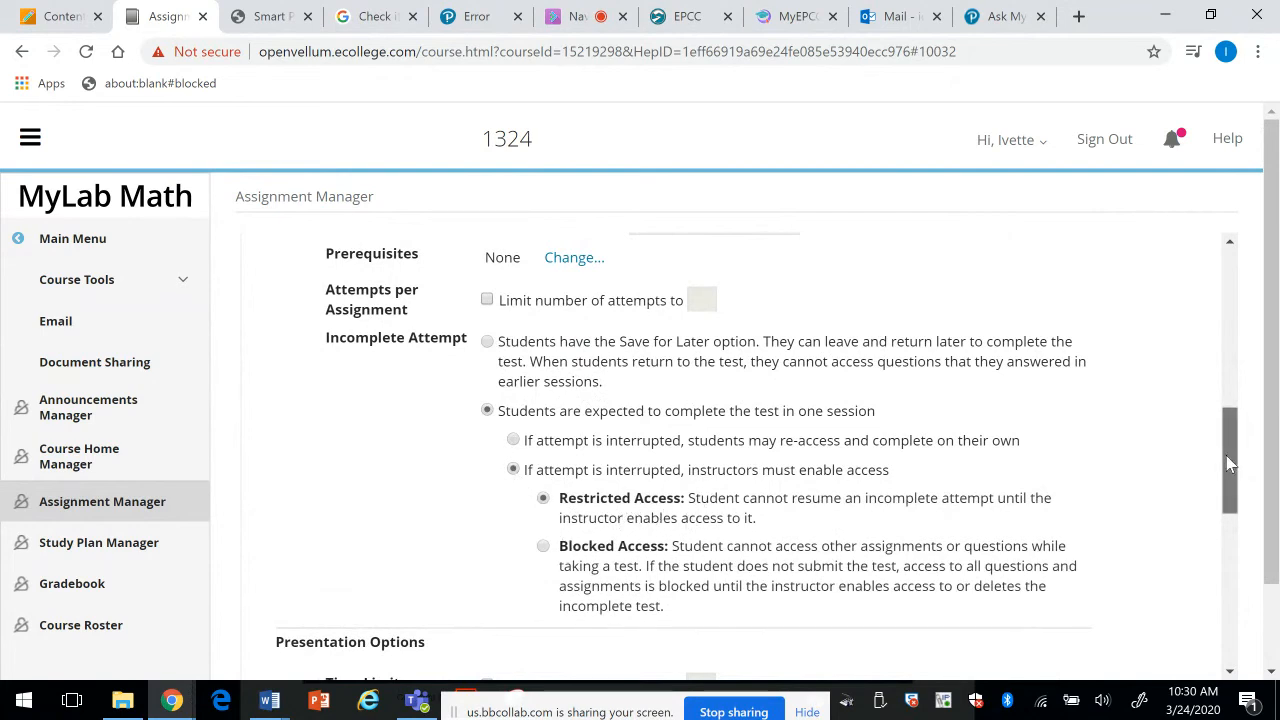
Step: Set the test time limit to 10 minutes and show the time remaining during the test
scroll(1226, 455, down, 3)
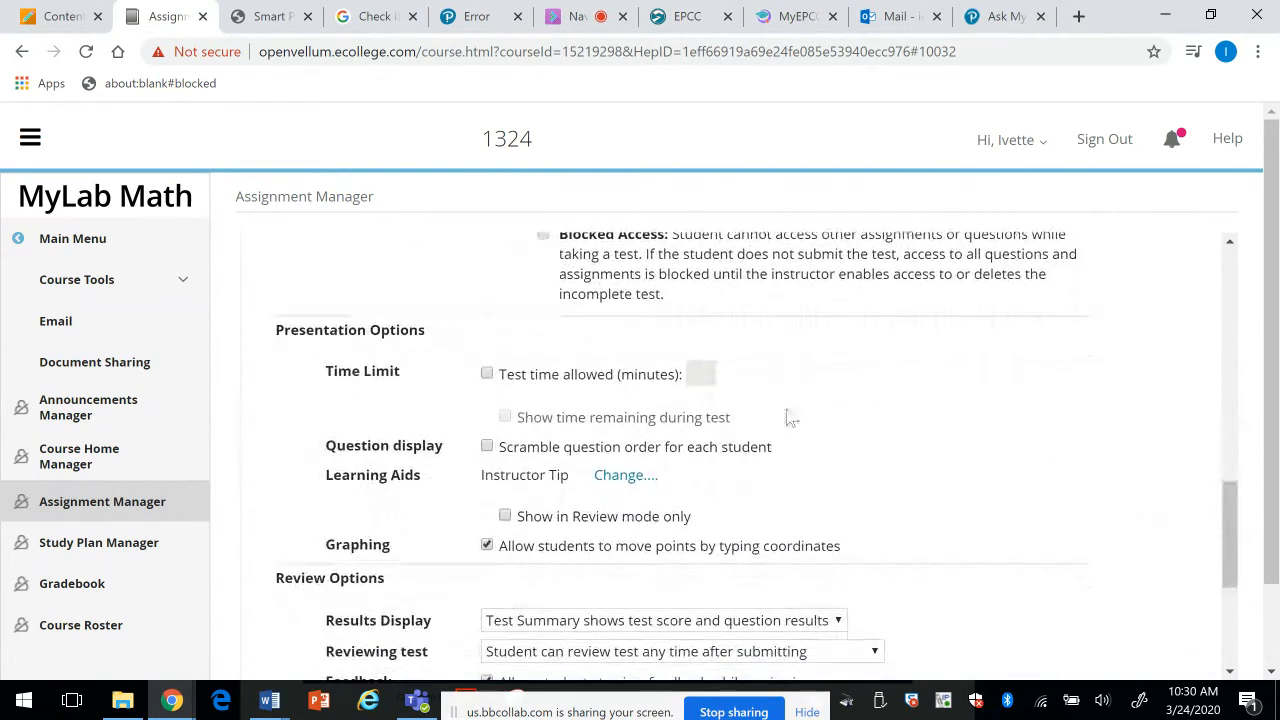
click(487, 373)
click(692, 372)
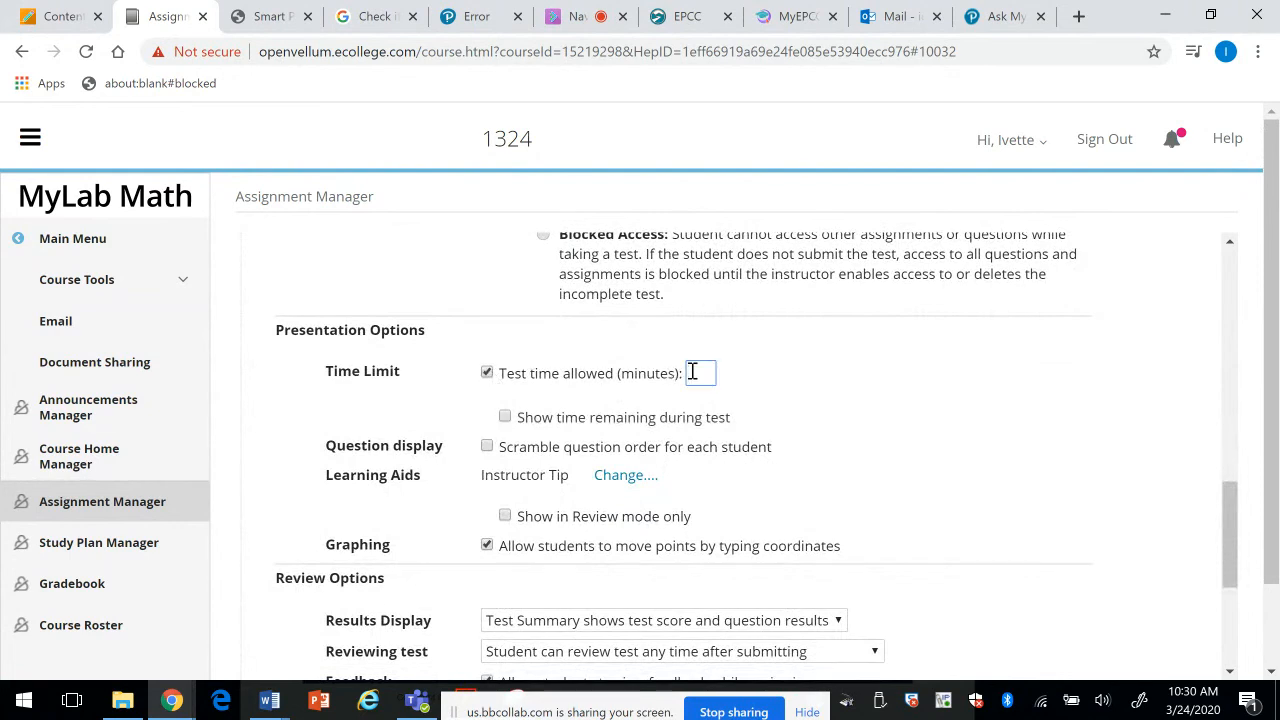
click(745, 398)
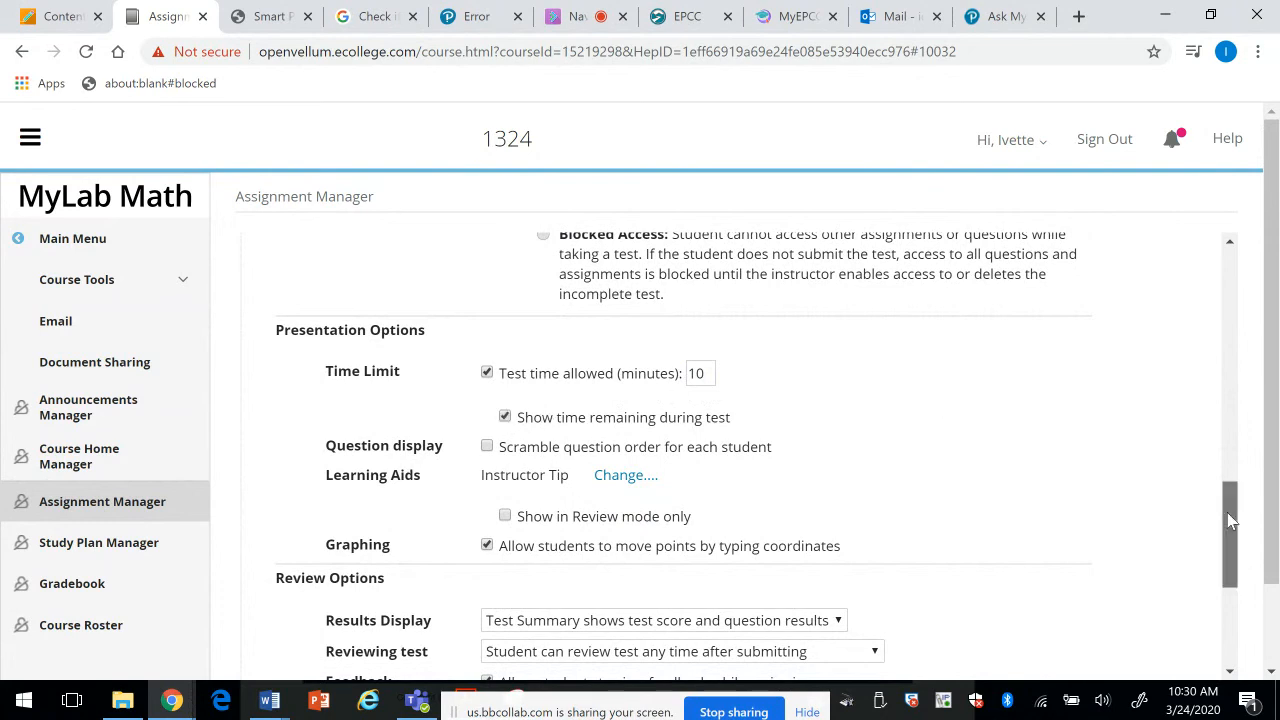
Step: Remove Instructor Tip from the test's learning aids so that none are offered
drag(1227, 512, 1227, 536)
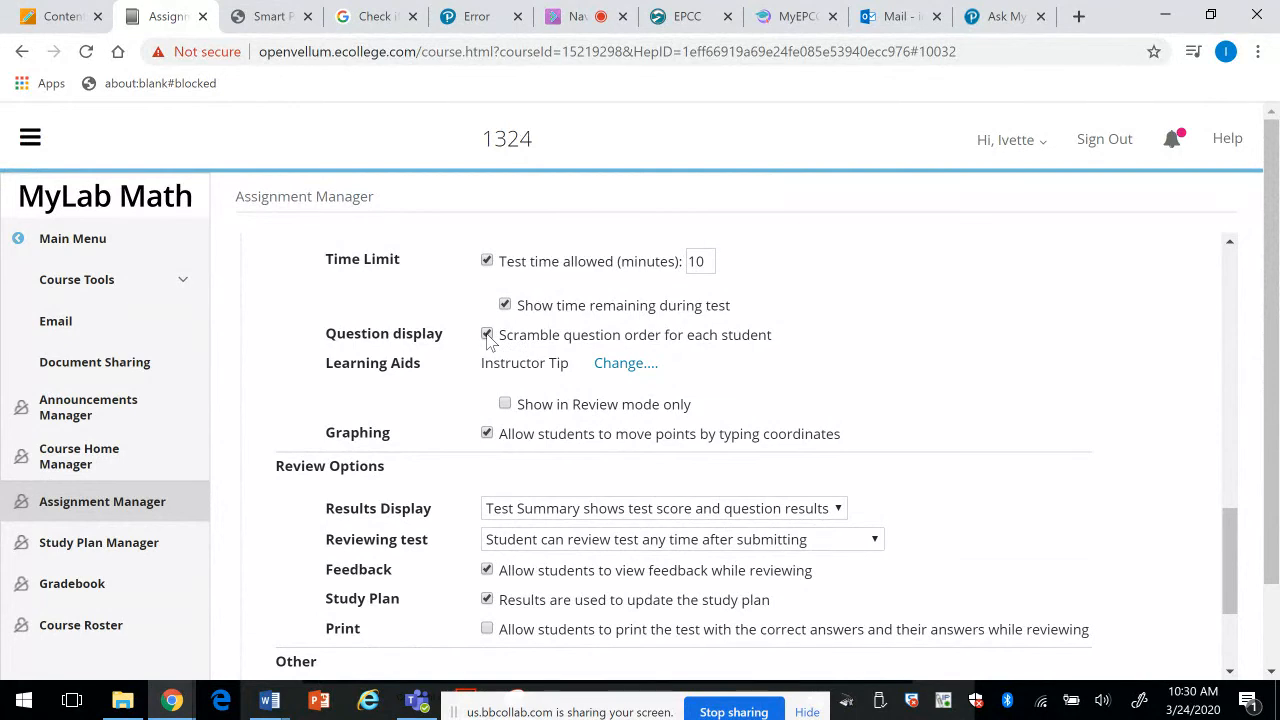
click(607, 365)
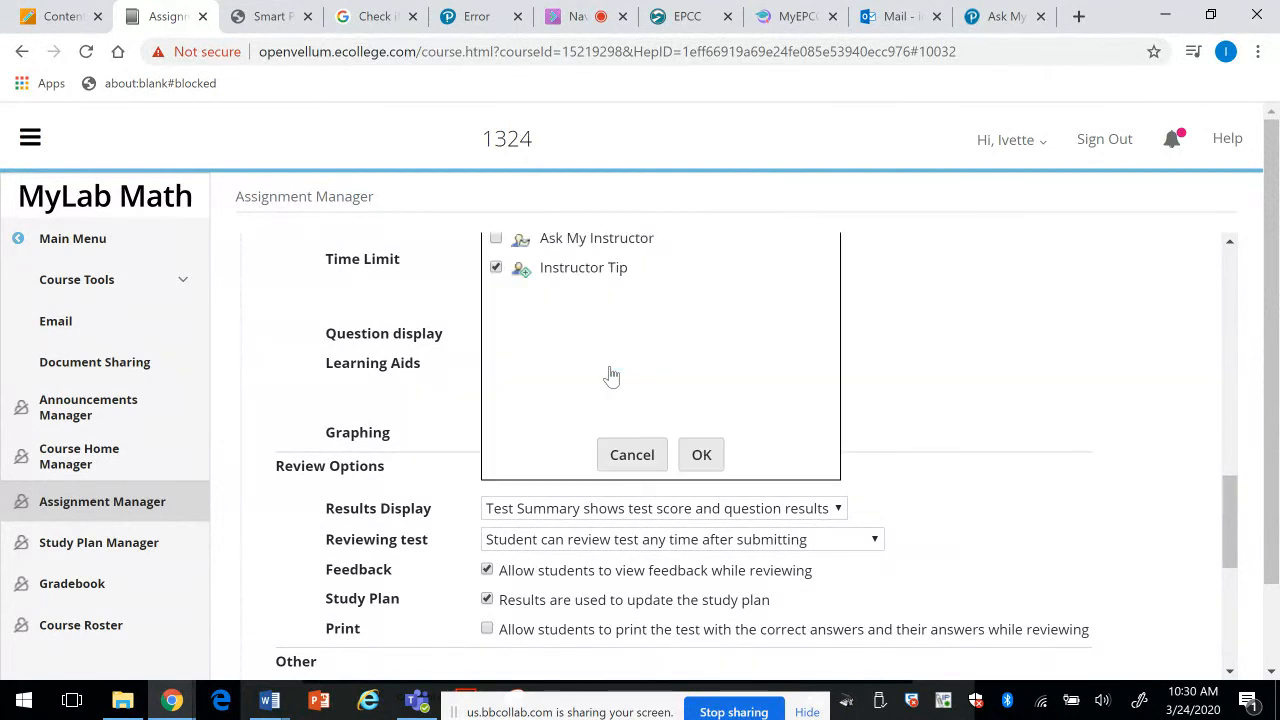
scroll(1232, 520, up, 2)
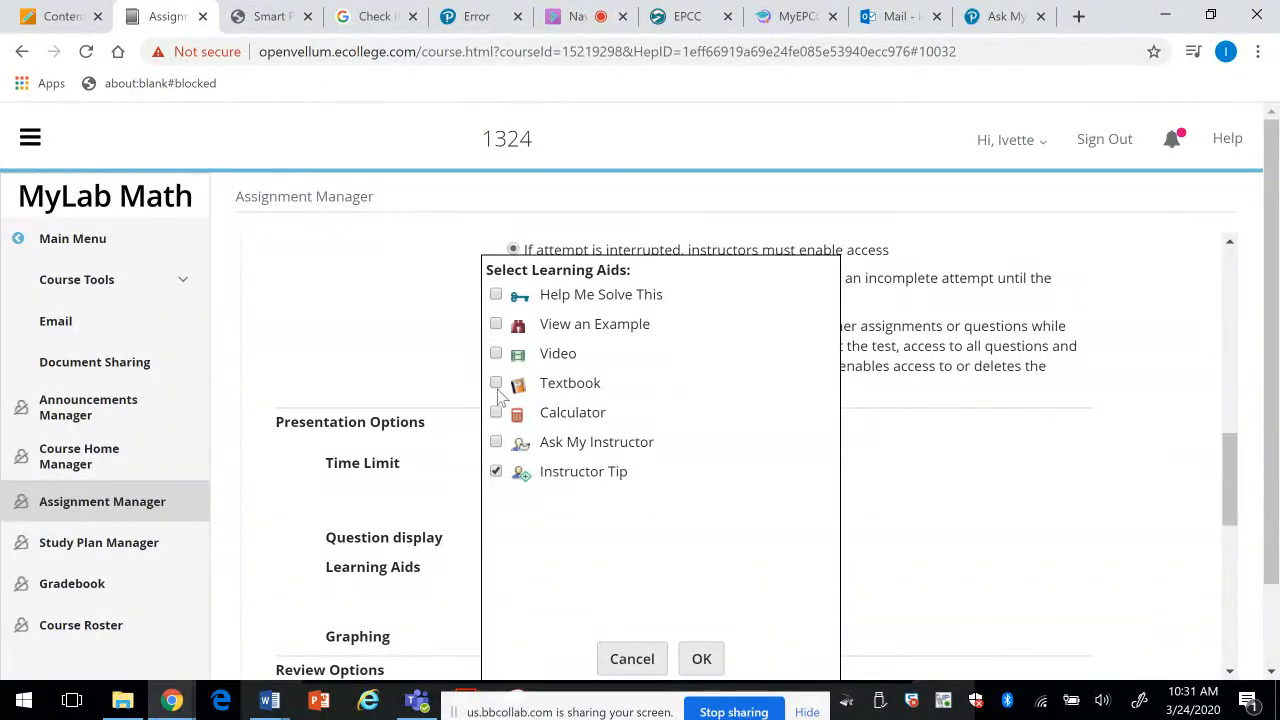
click(497, 326)
click(701, 658)
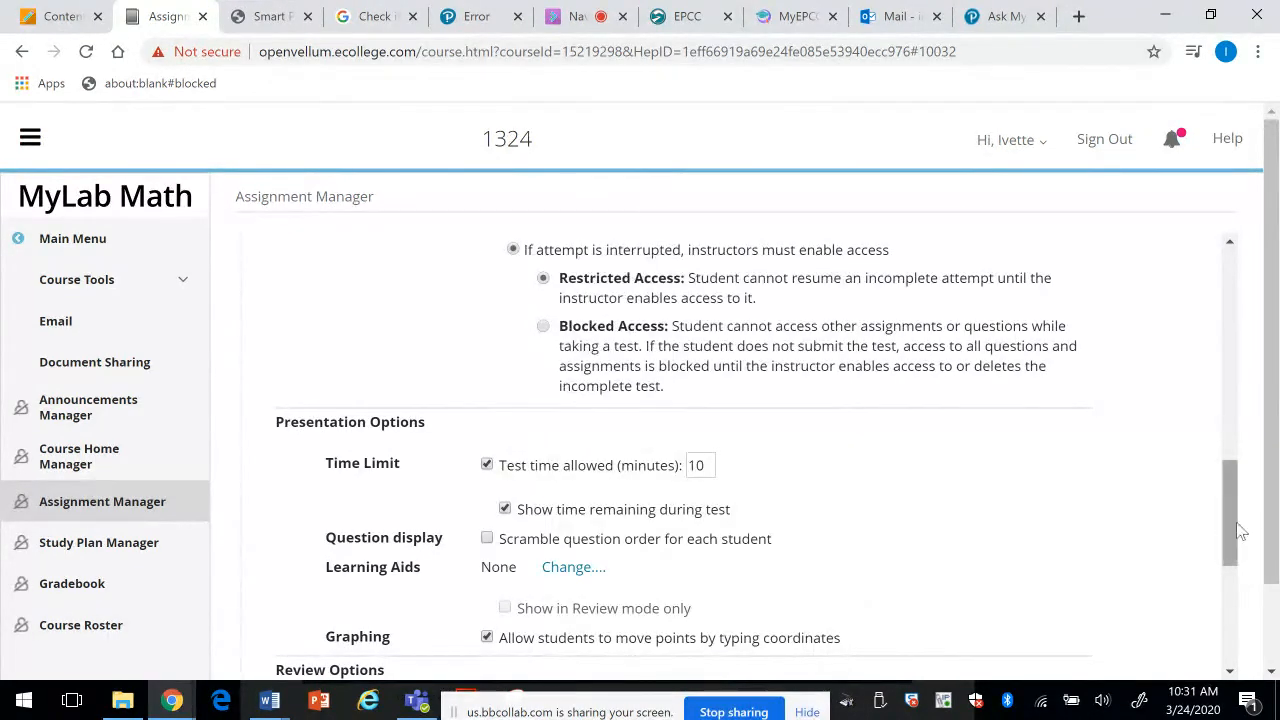
Step: Examine the graphing setting and the available choices for Results Display and Reviewing test, keeping the current selections
drag(1240, 531, 1234, 572)
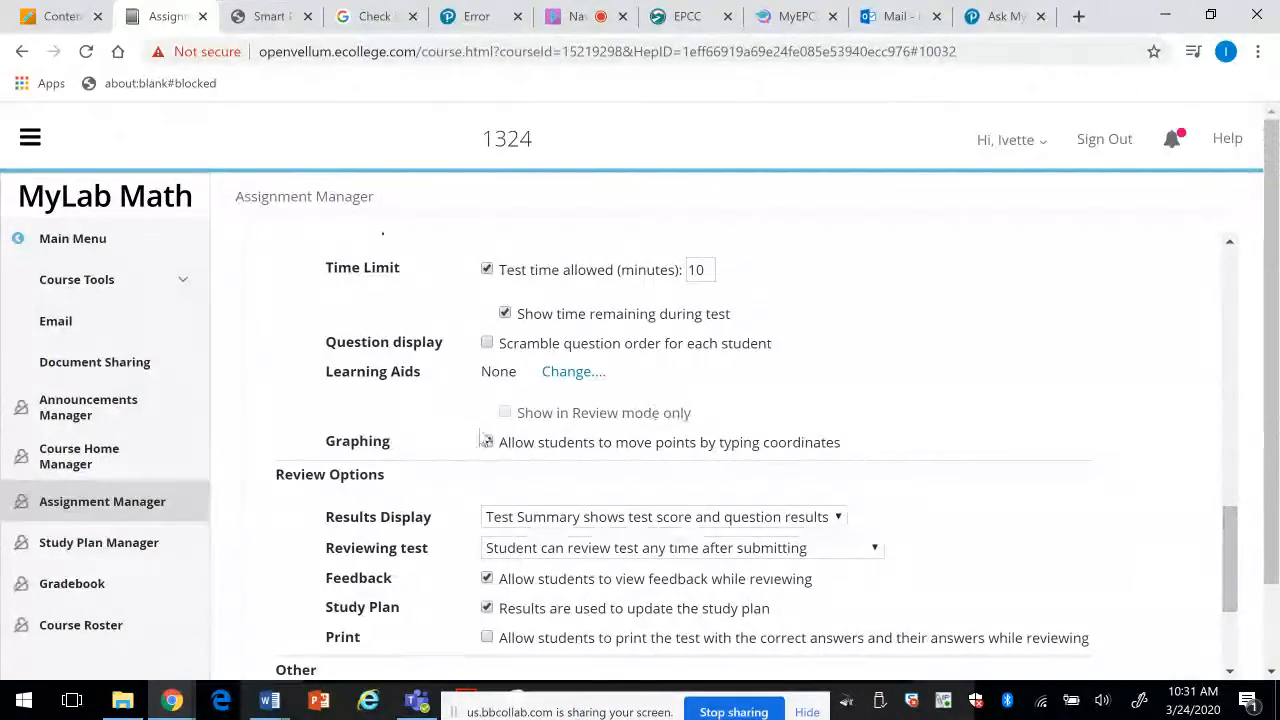
click(487, 442)
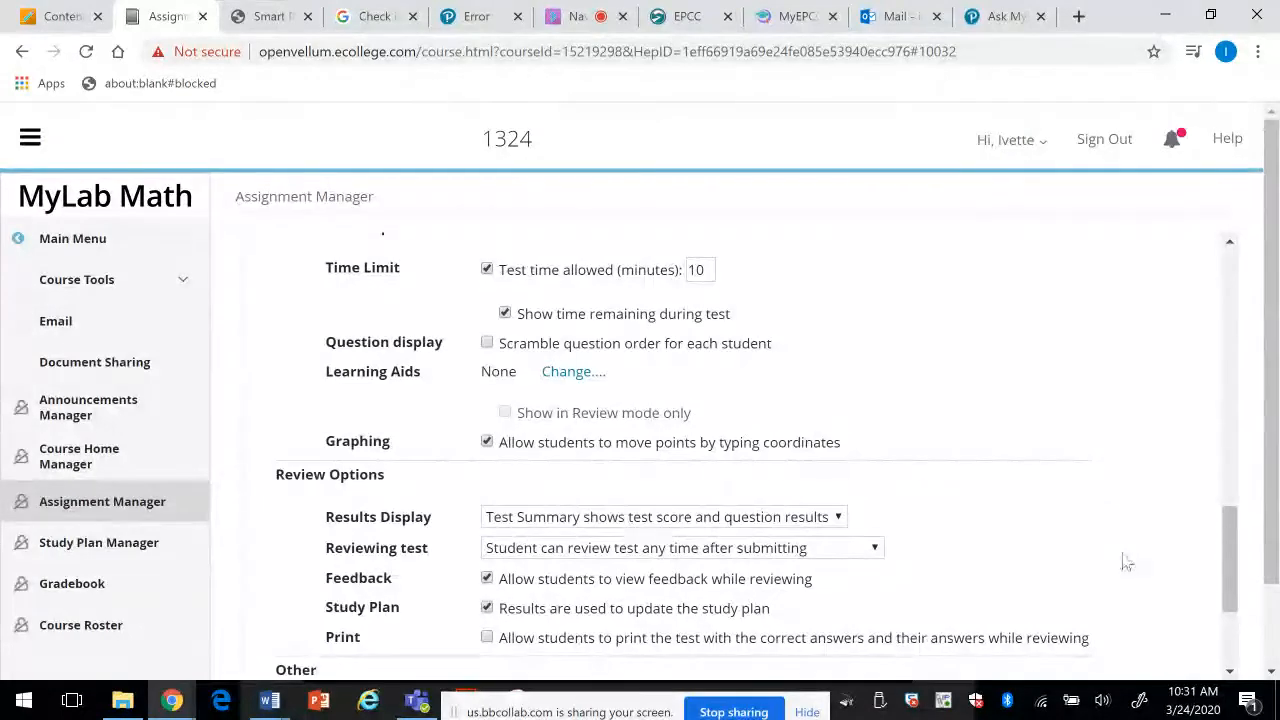
drag(1228, 575, 1228, 630)
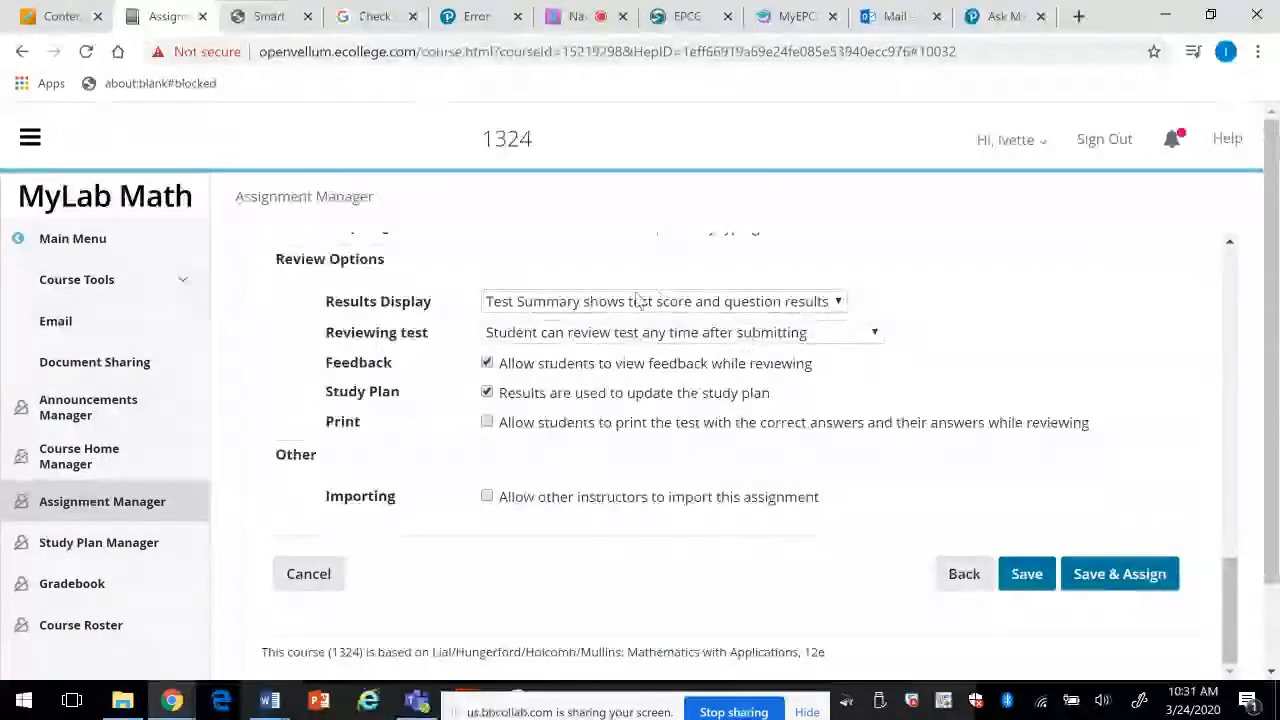
click(837, 303)
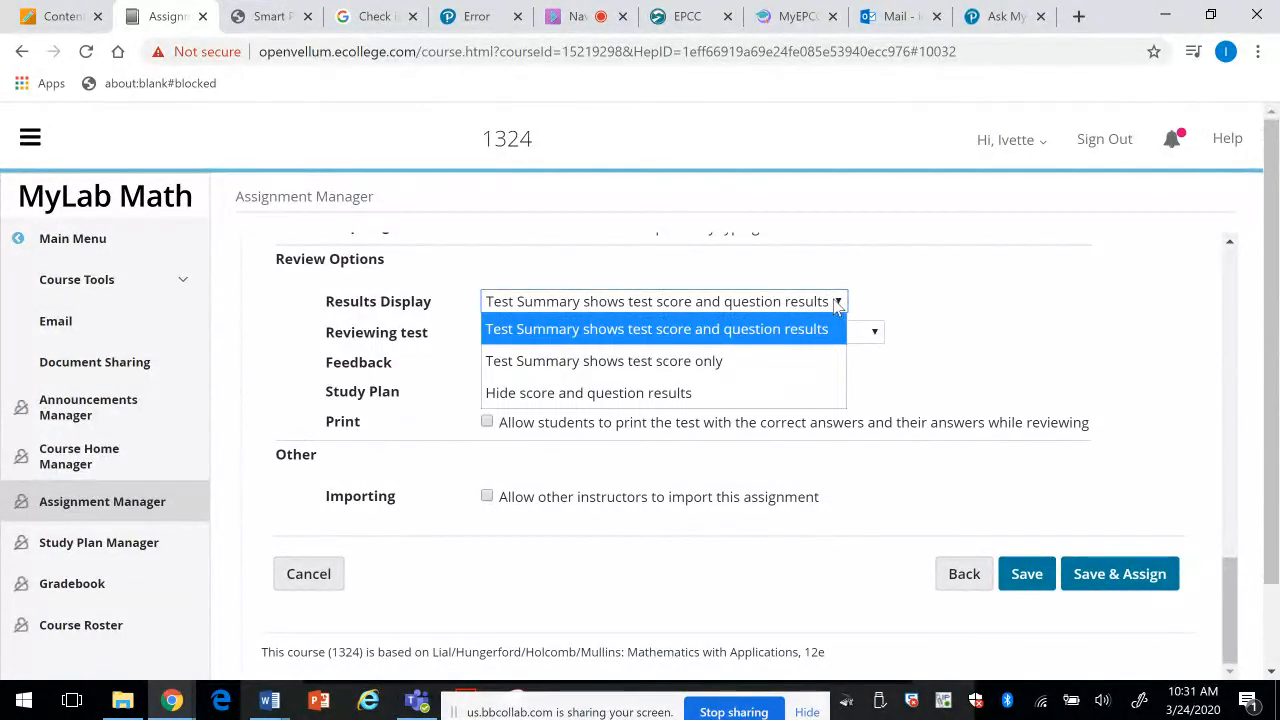
click(668, 327)
click(647, 341)
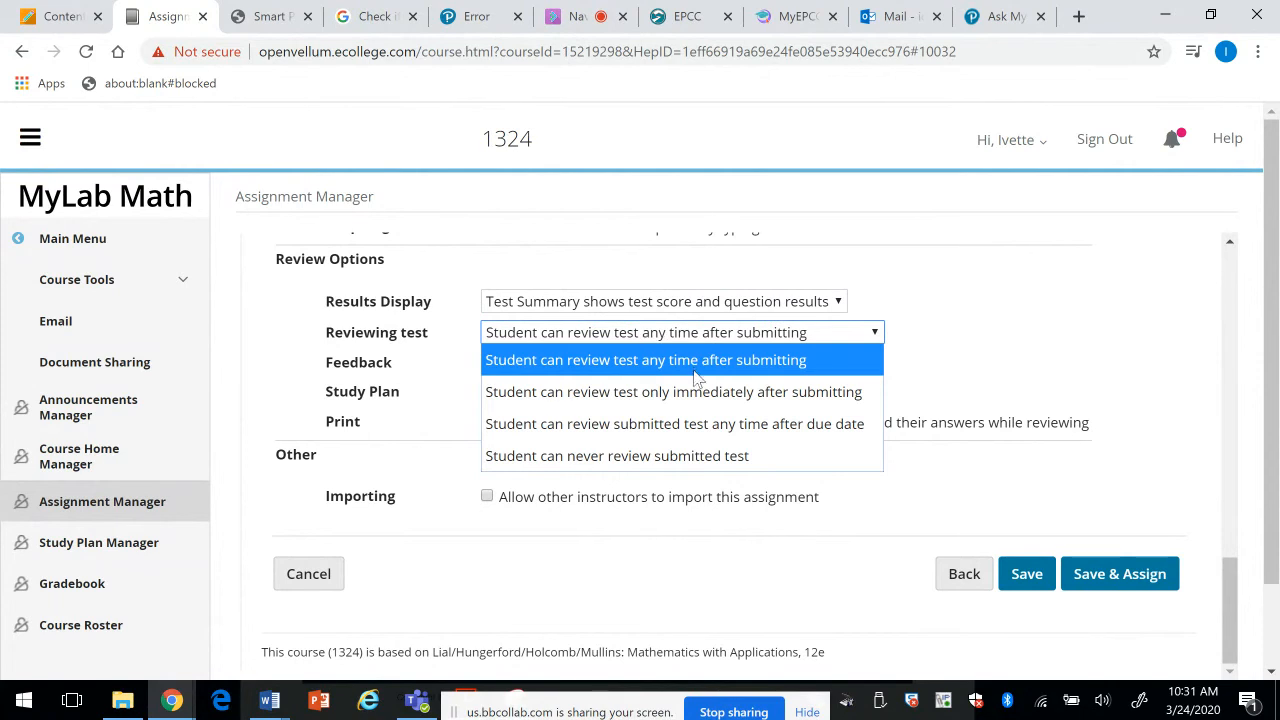
click(908, 278)
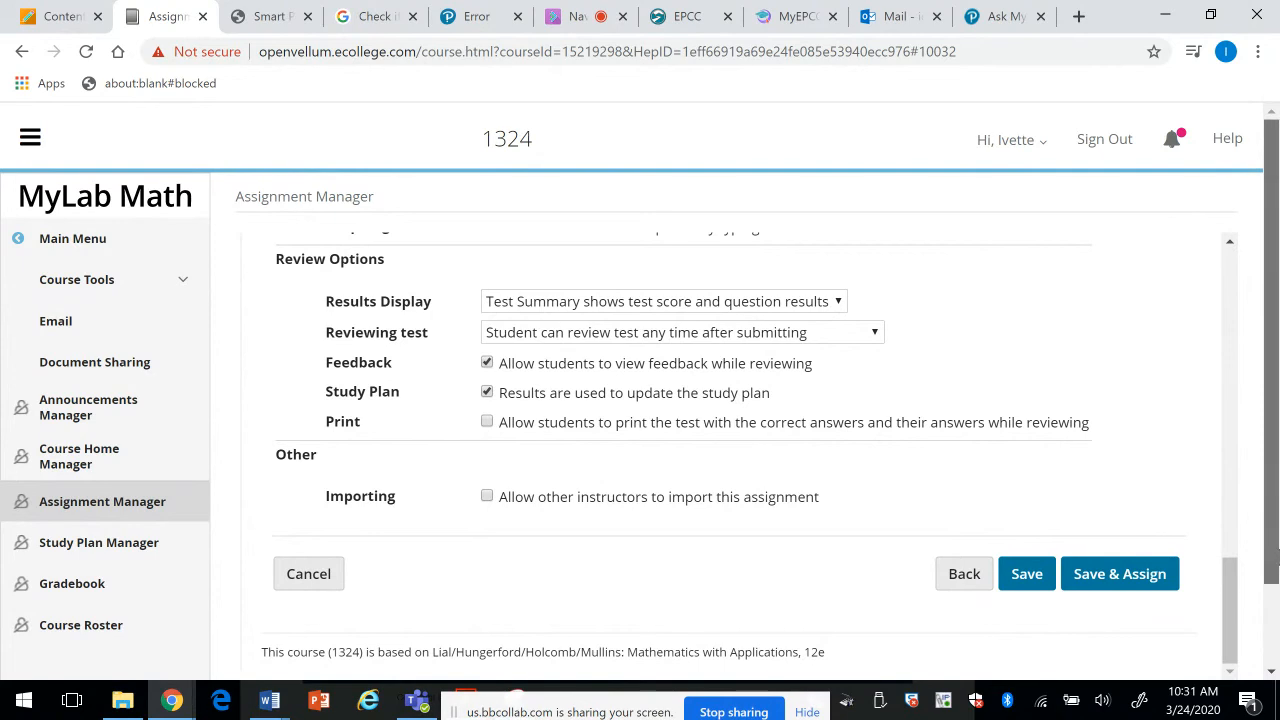
Step: Save the test with its settings and assign it to the students
scroll(1267, 628, down, 1)
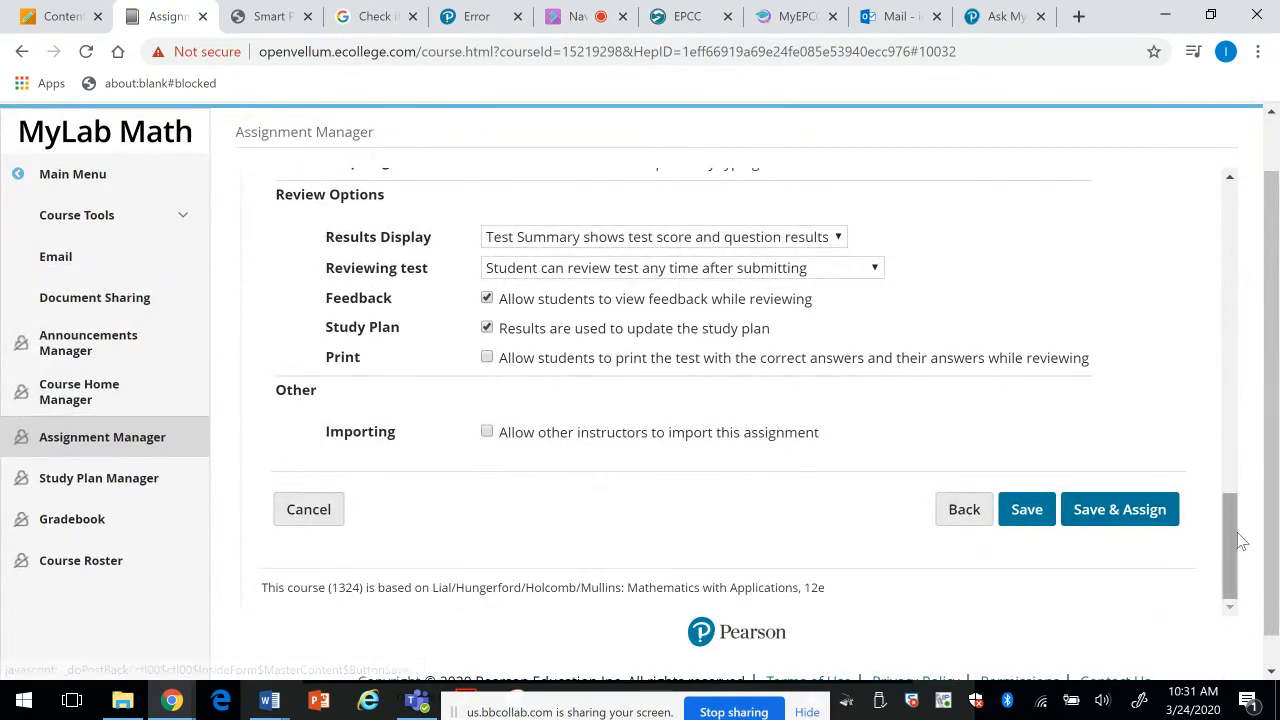
drag(1238, 540, 1160, 543)
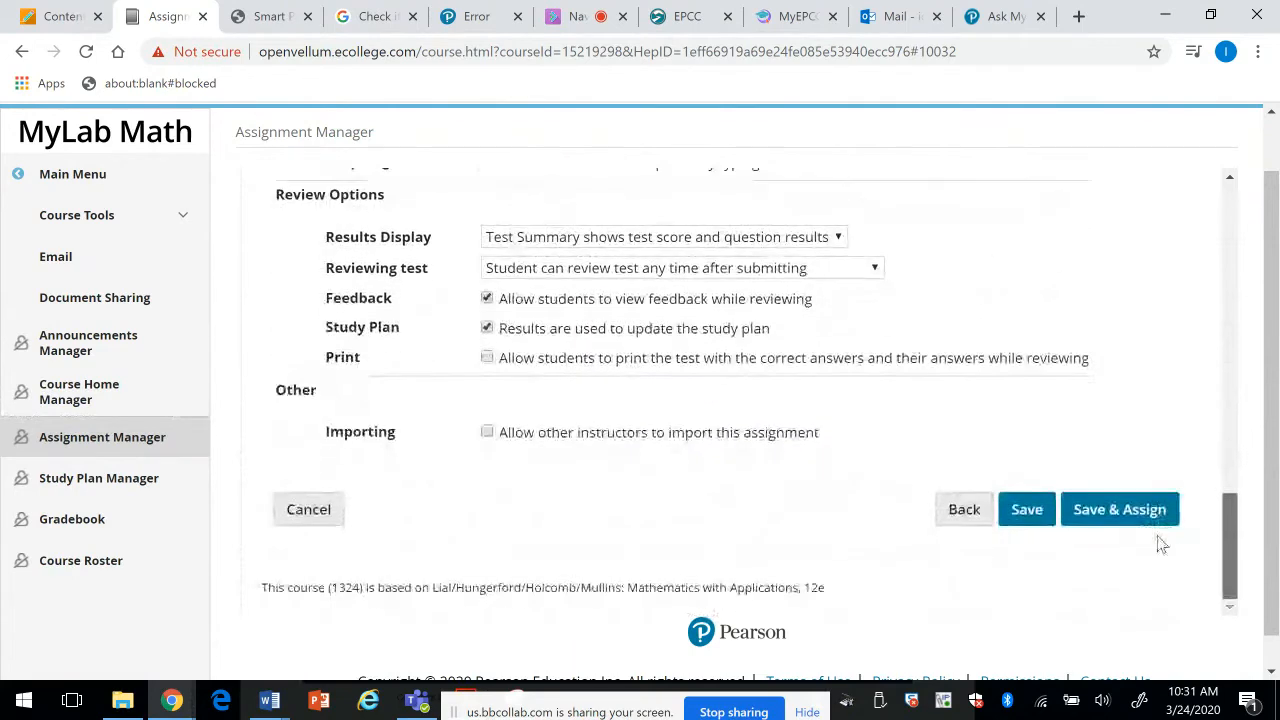
click(1119, 533)
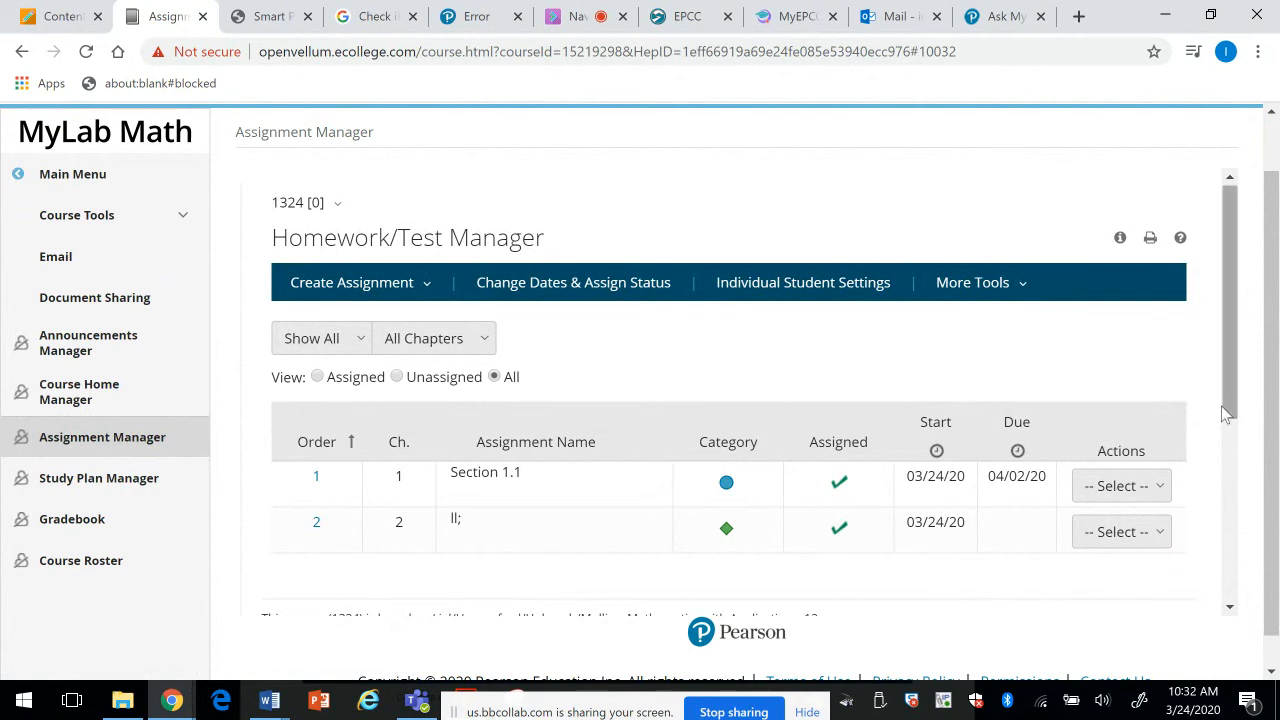
Step: Open the date and assign-status settings for all assignments and go to the Multiple Assignment Settings
mouse_move(1228, 415)
mouse_down()
mouse_move(1220, 510)
mouse_move(1218, 437)
mouse_up()
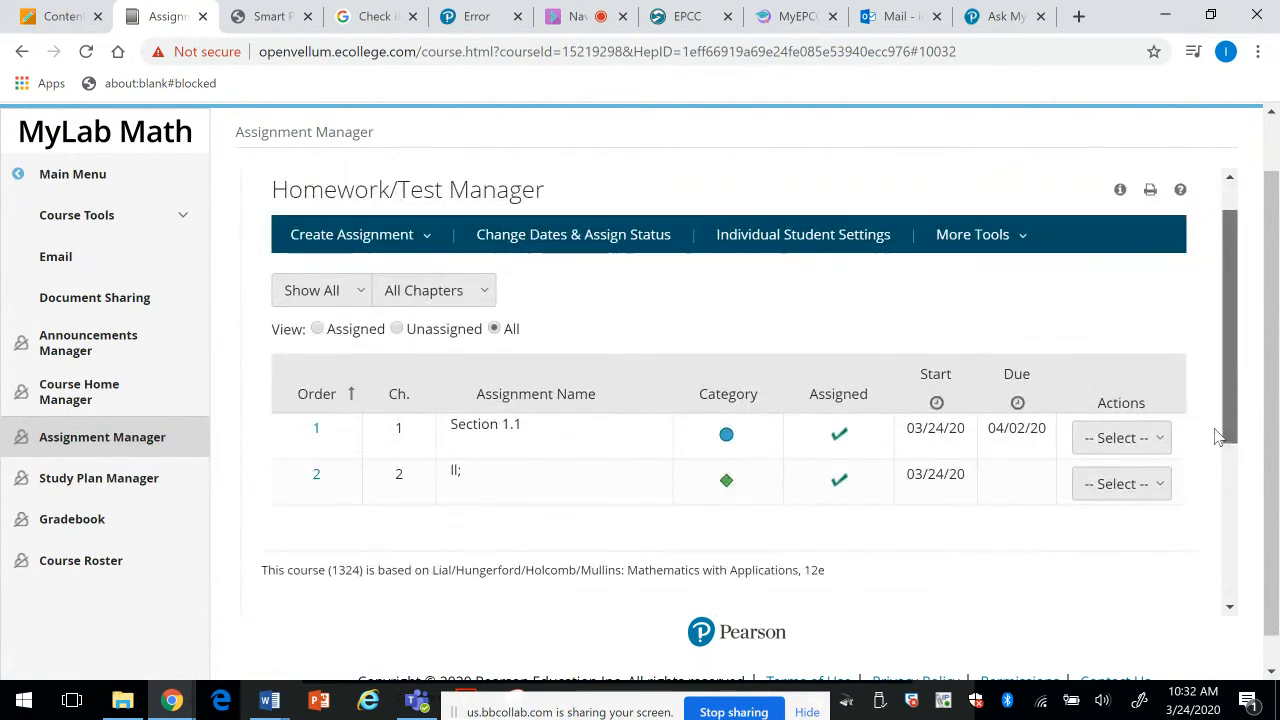
drag(1231, 434, 1231, 412)
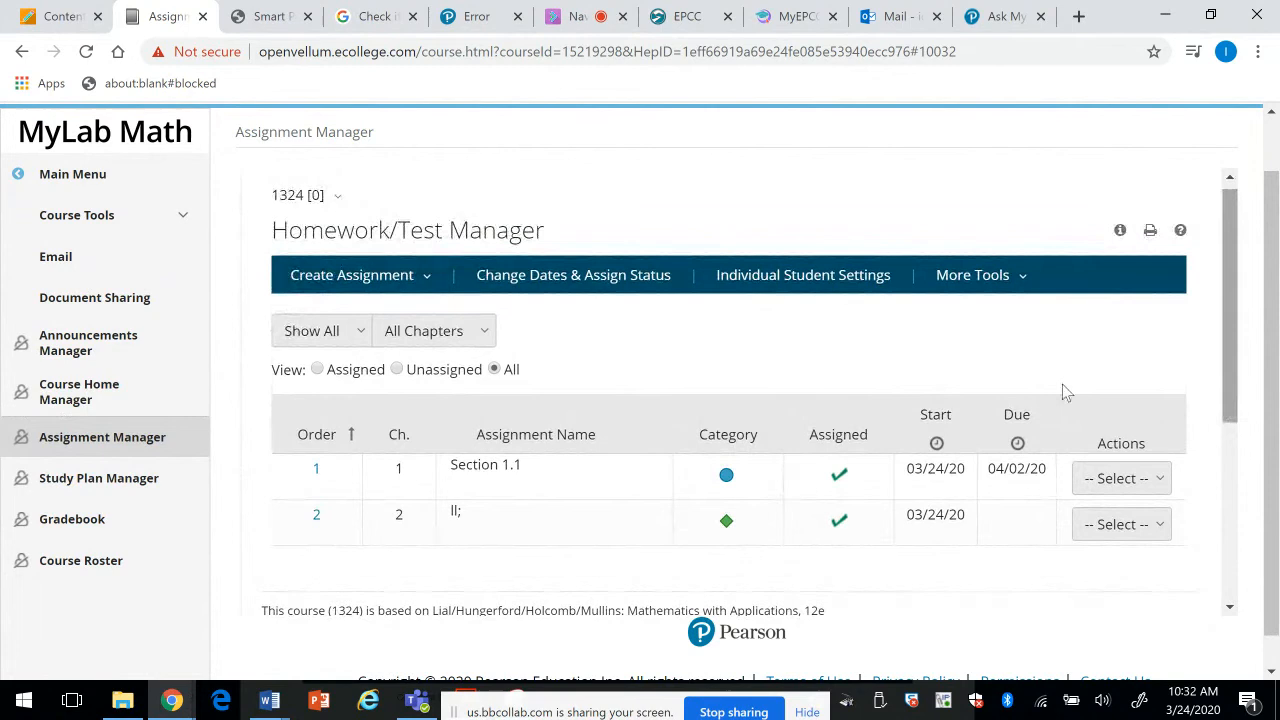
click(610, 287)
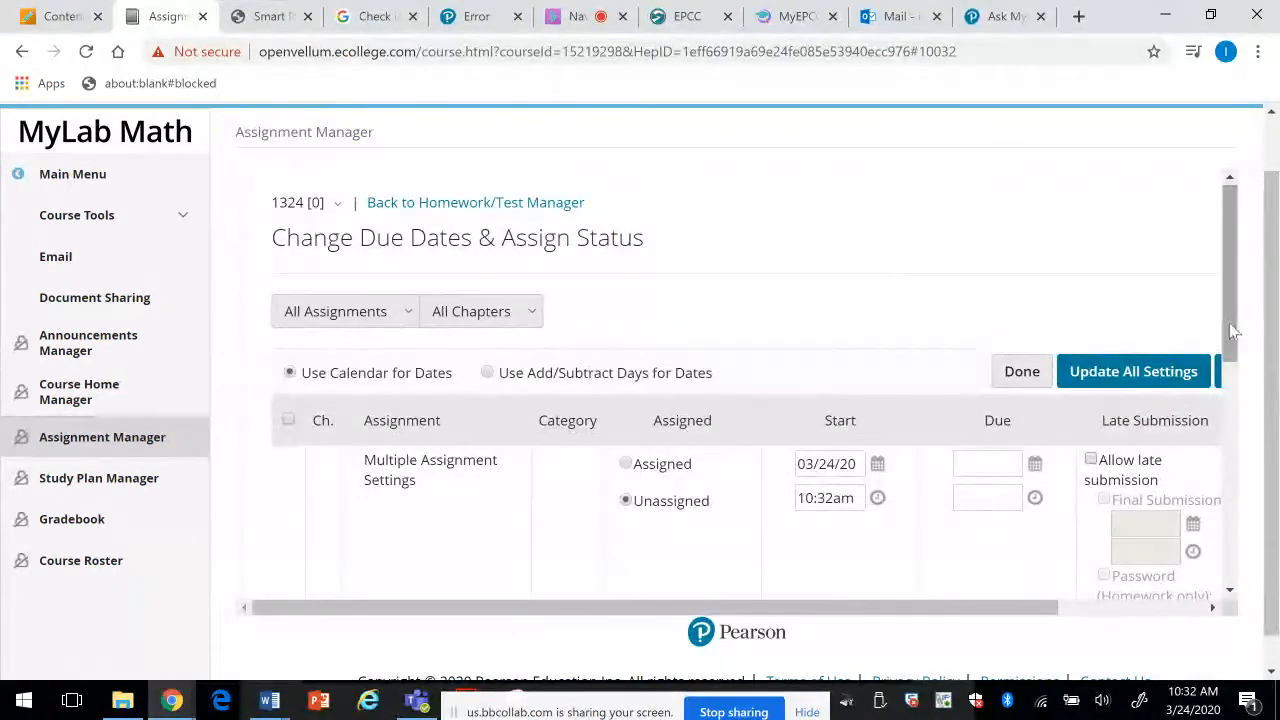
drag(1229, 323, 1219, 397)
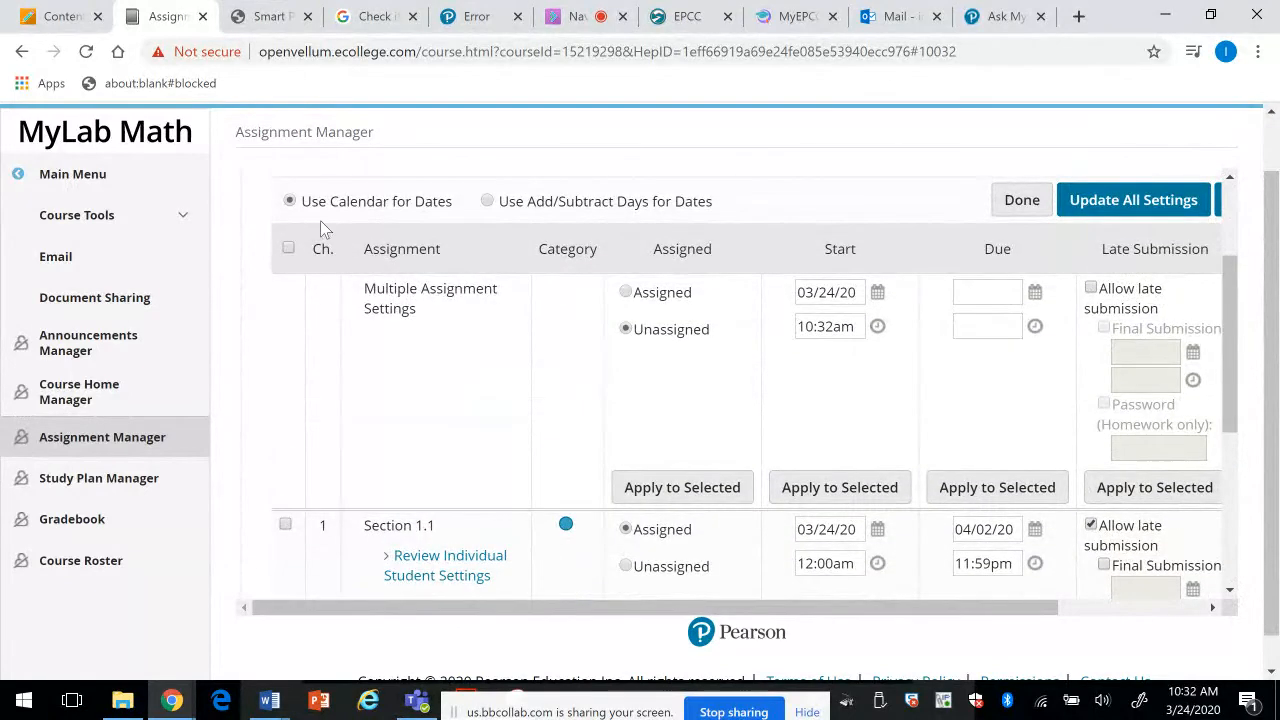
Step: Select all assignments, set the due date to 05/10/20 at 11:59 PM, and apply it to the selected assignments
click(1035, 292)
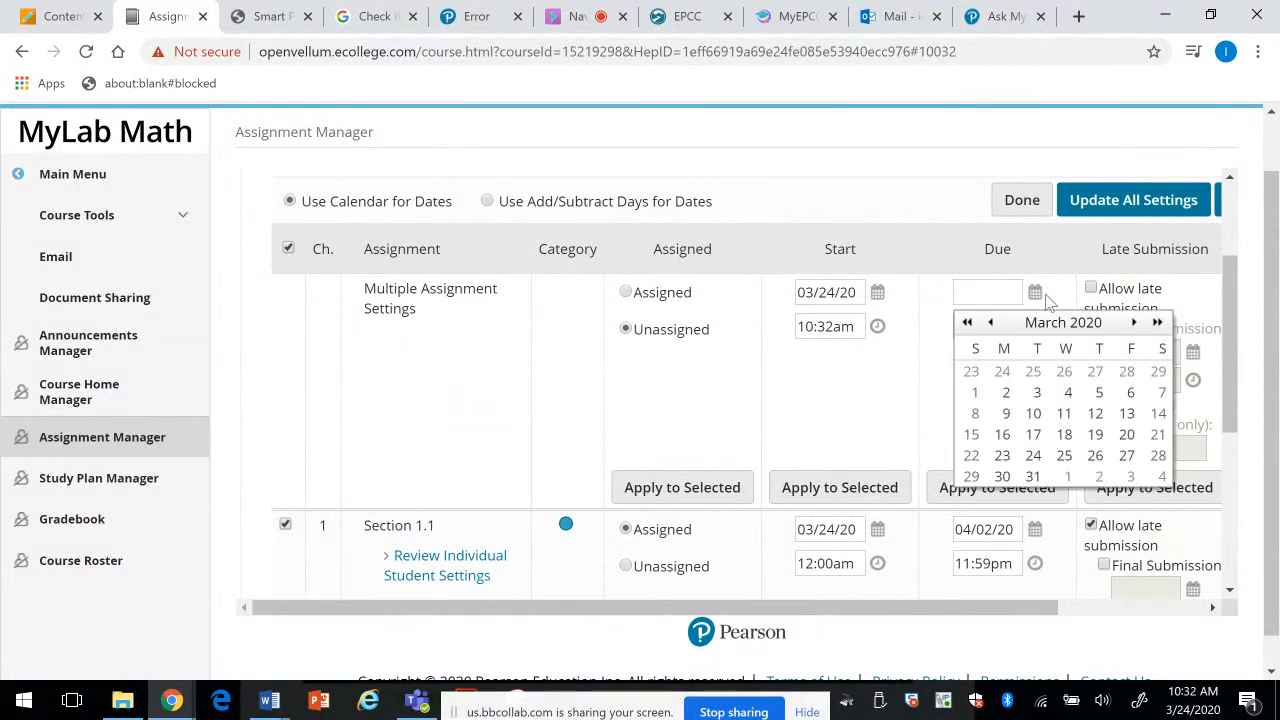
click(1135, 322)
click(1135, 322)
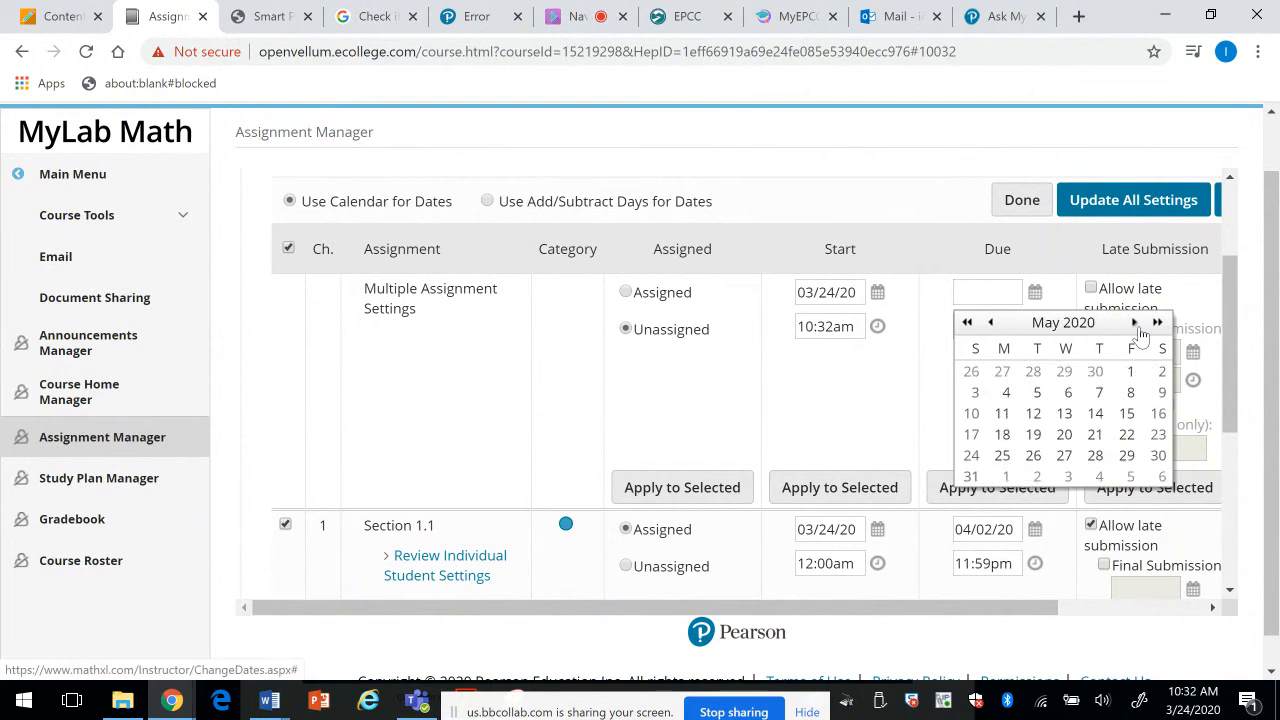
click(971, 414)
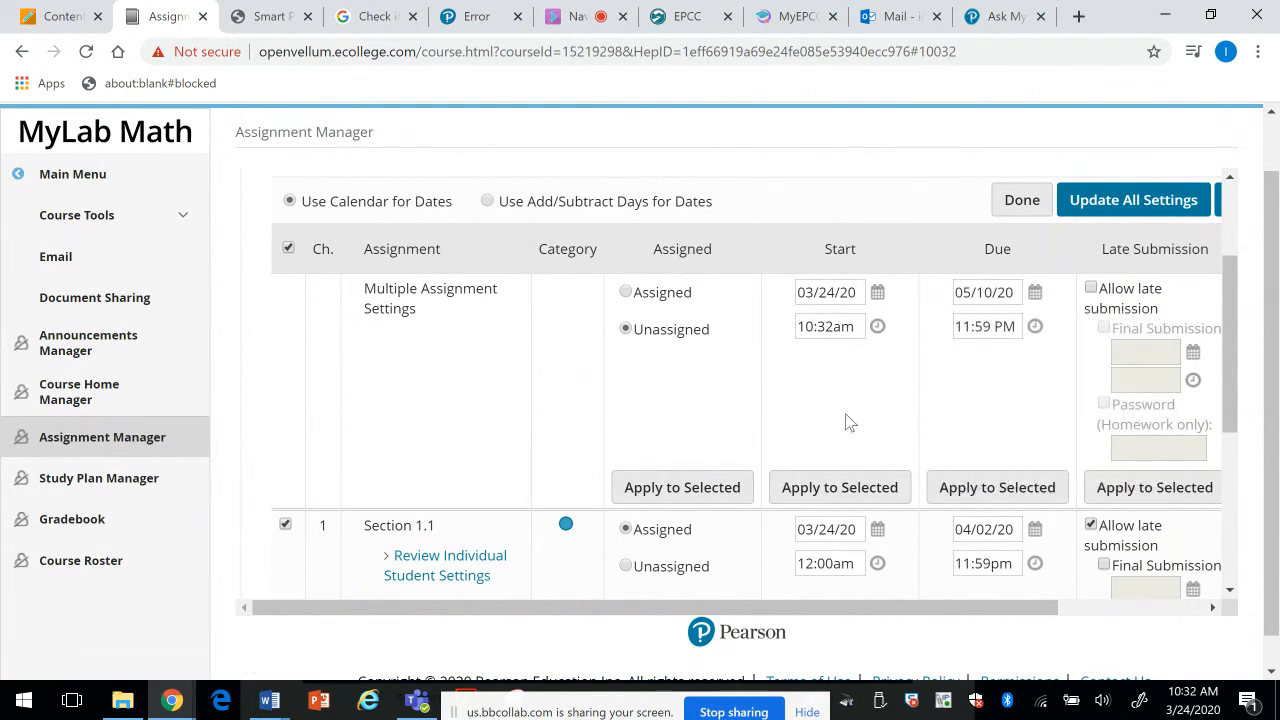
click(985, 485)
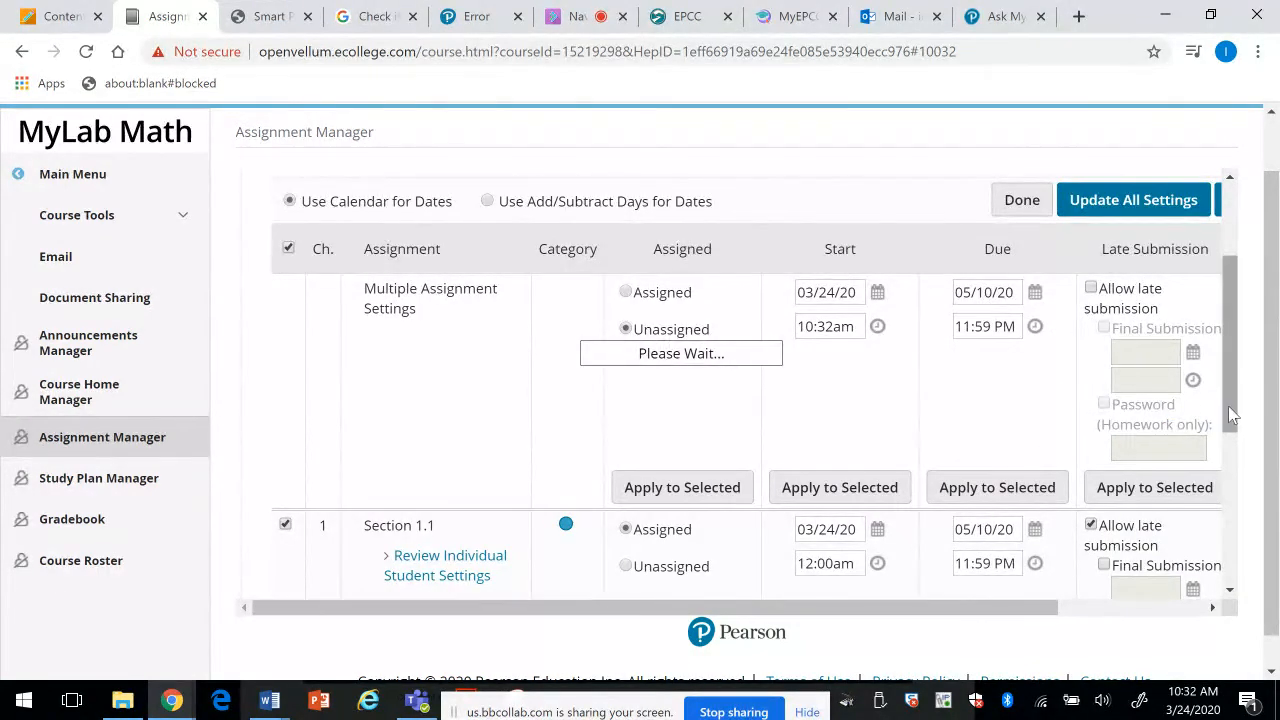
scroll(1228, 406, down, 3)
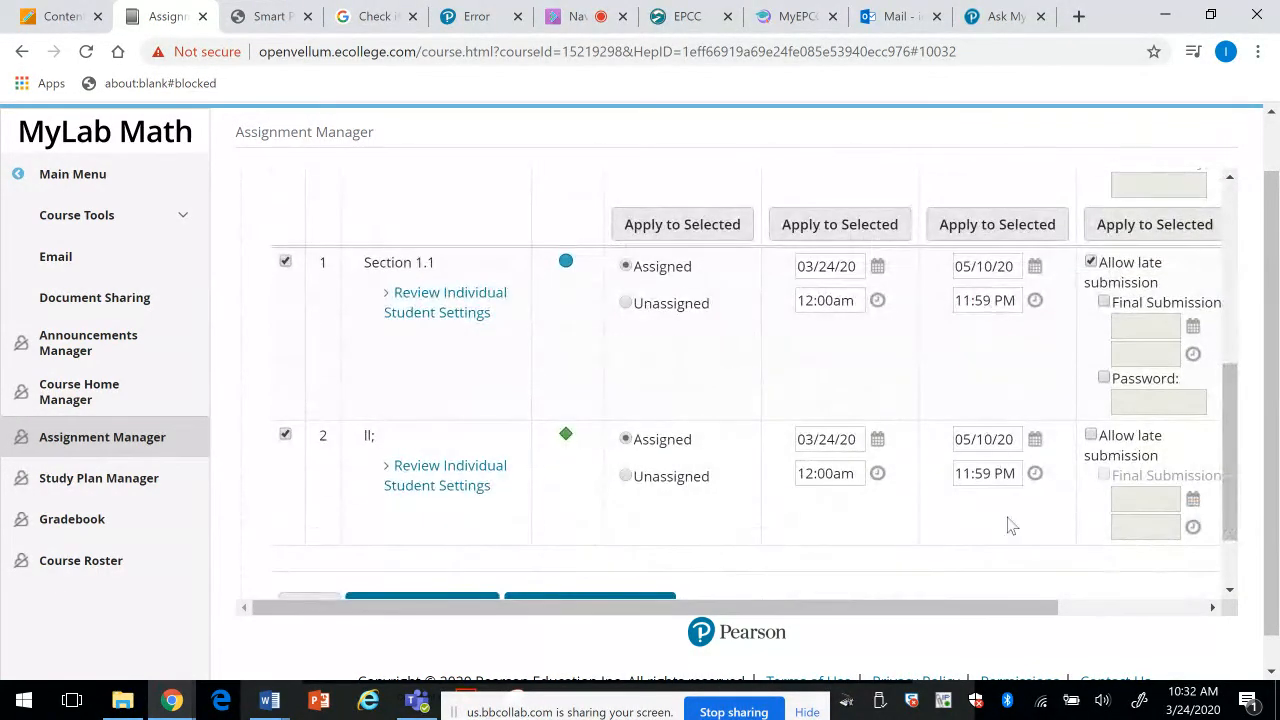
drag(1236, 437, 1229, 274)
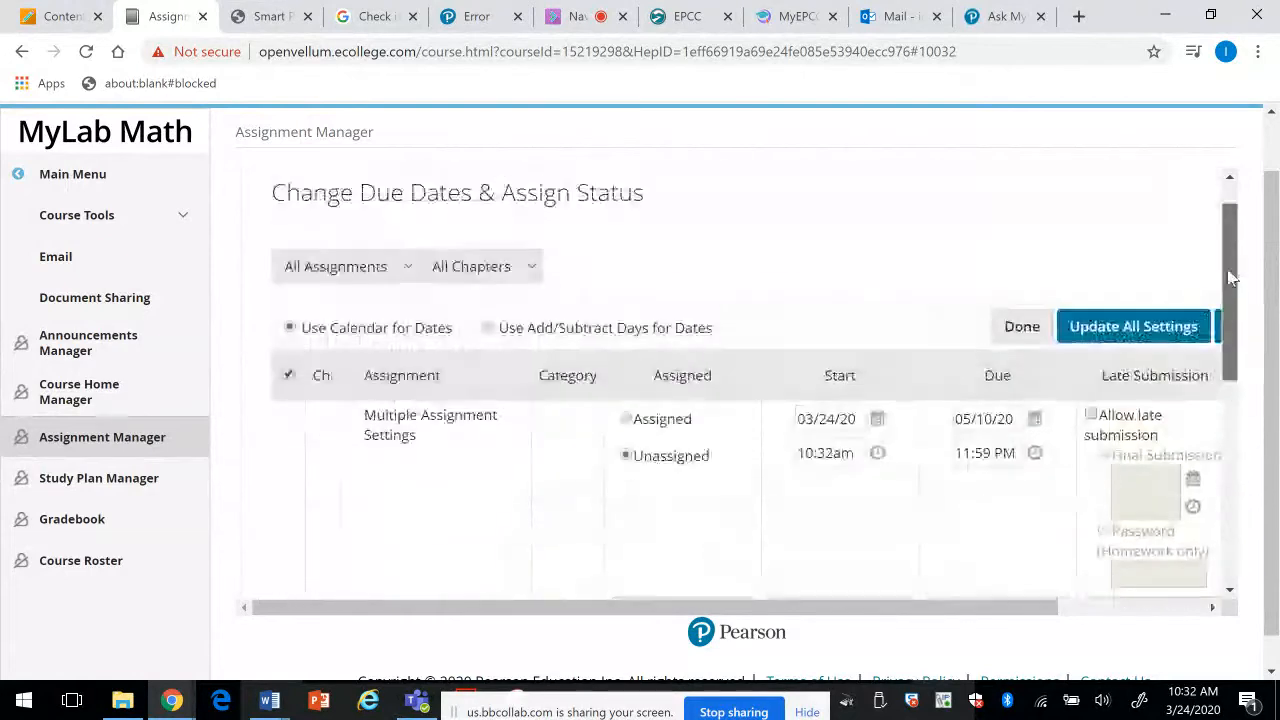
Step: In the Multiple Assignment Settings, allow late submission with a final submission date of 05/11/20 at 11:59 PM
click(1091, 416)
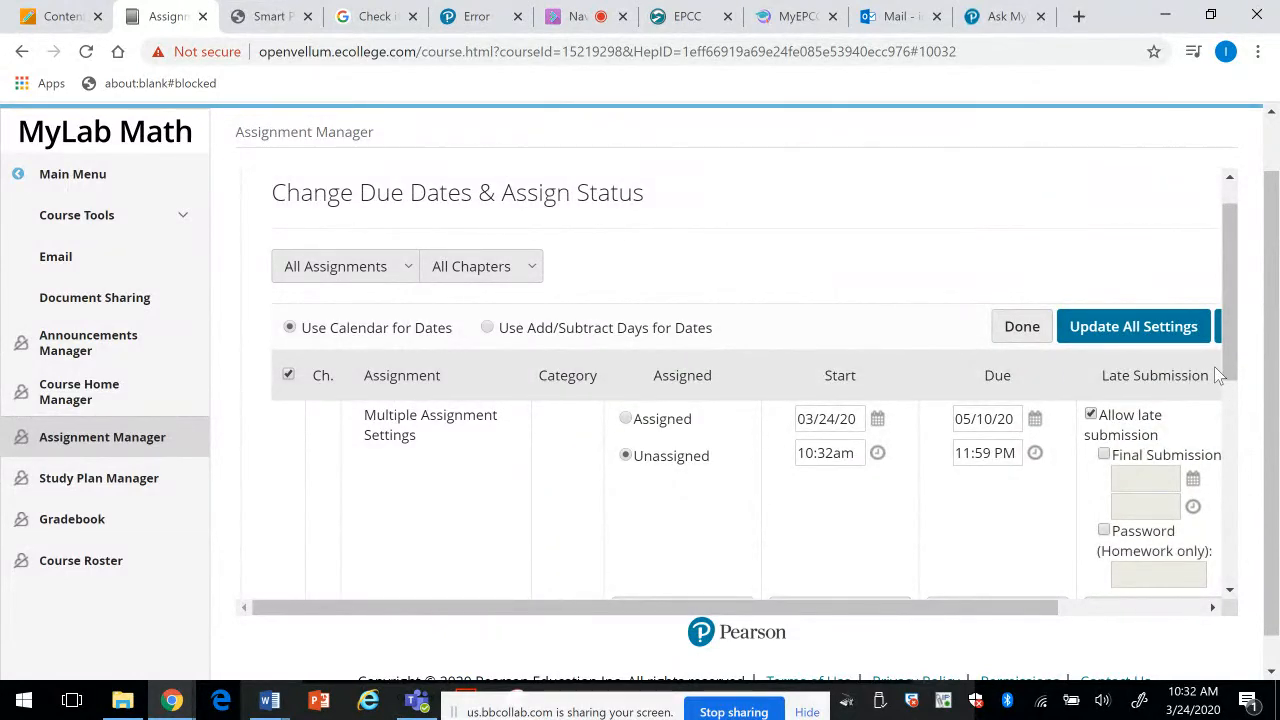
drag(1226, 353, 1223, 406)
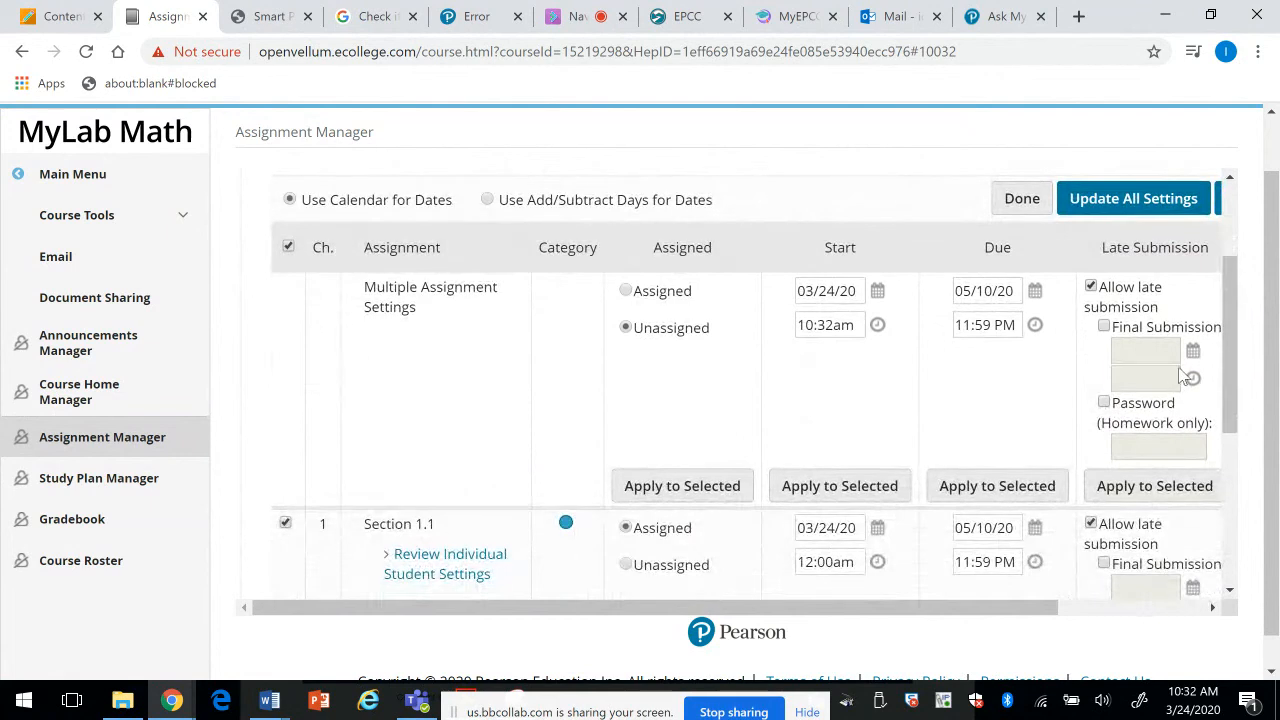
click(1104, 328)
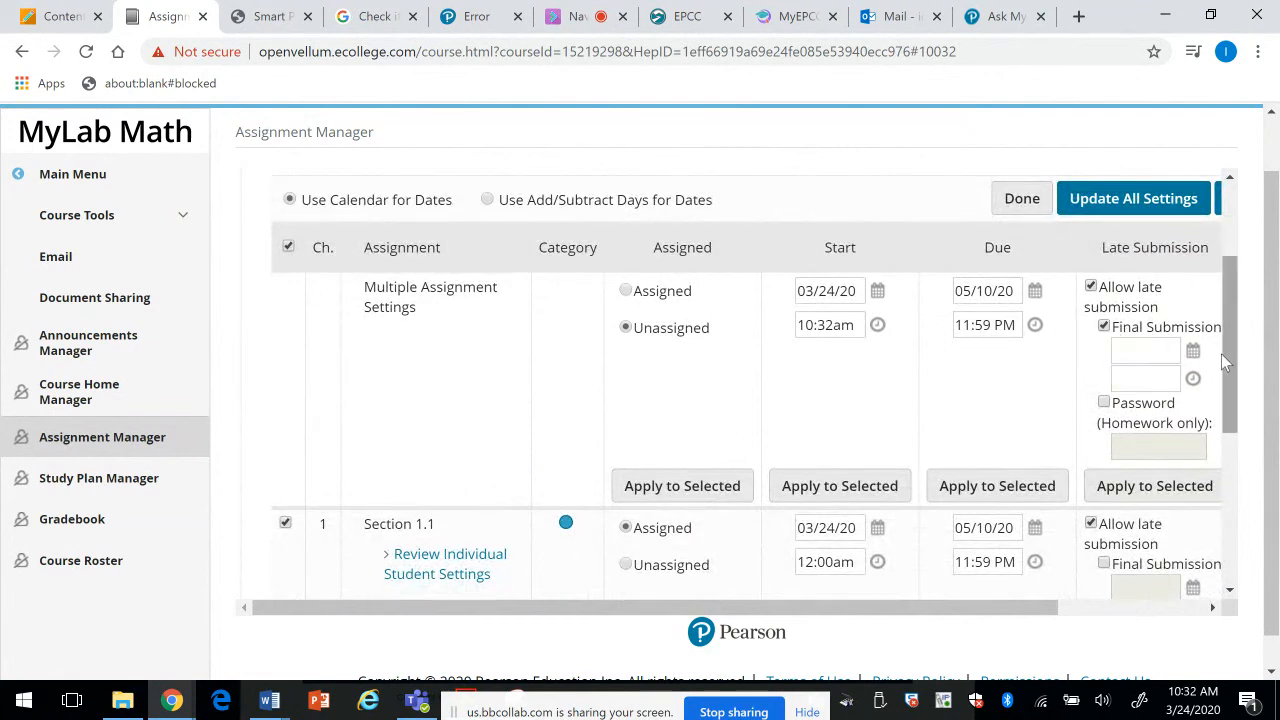
click(1194, 353)
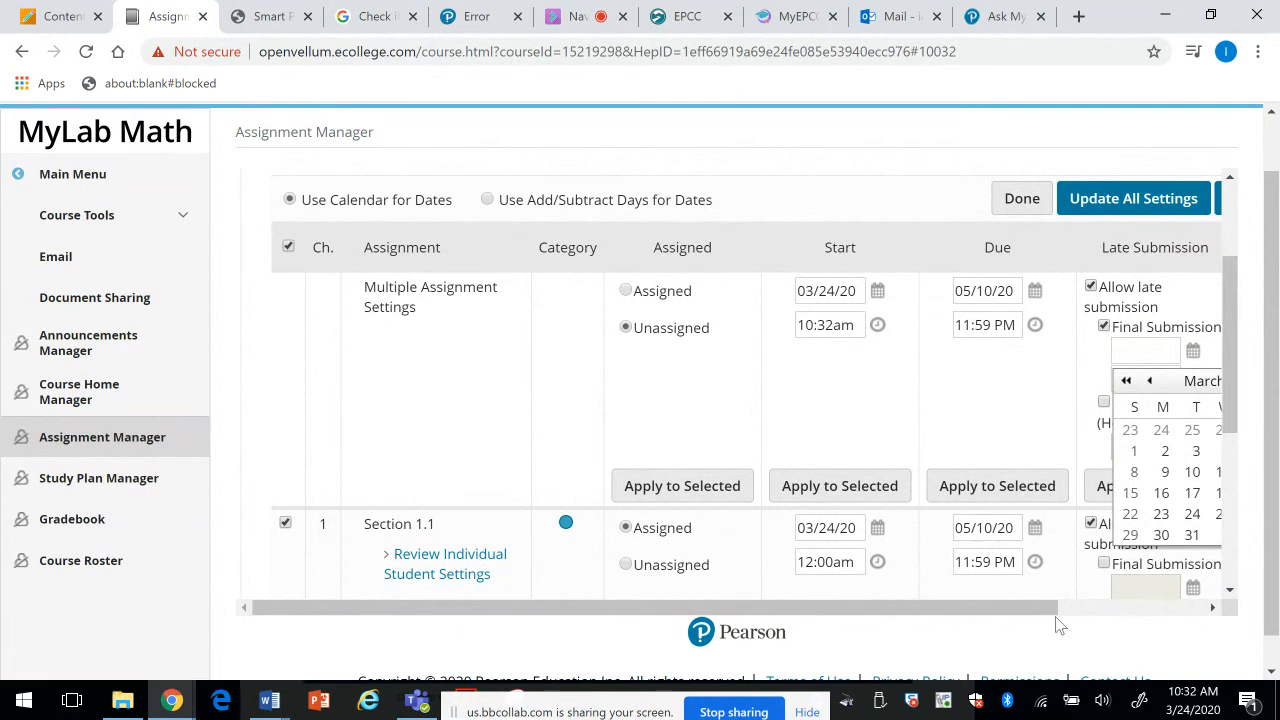
drag(1056, 616, 1166, 615)
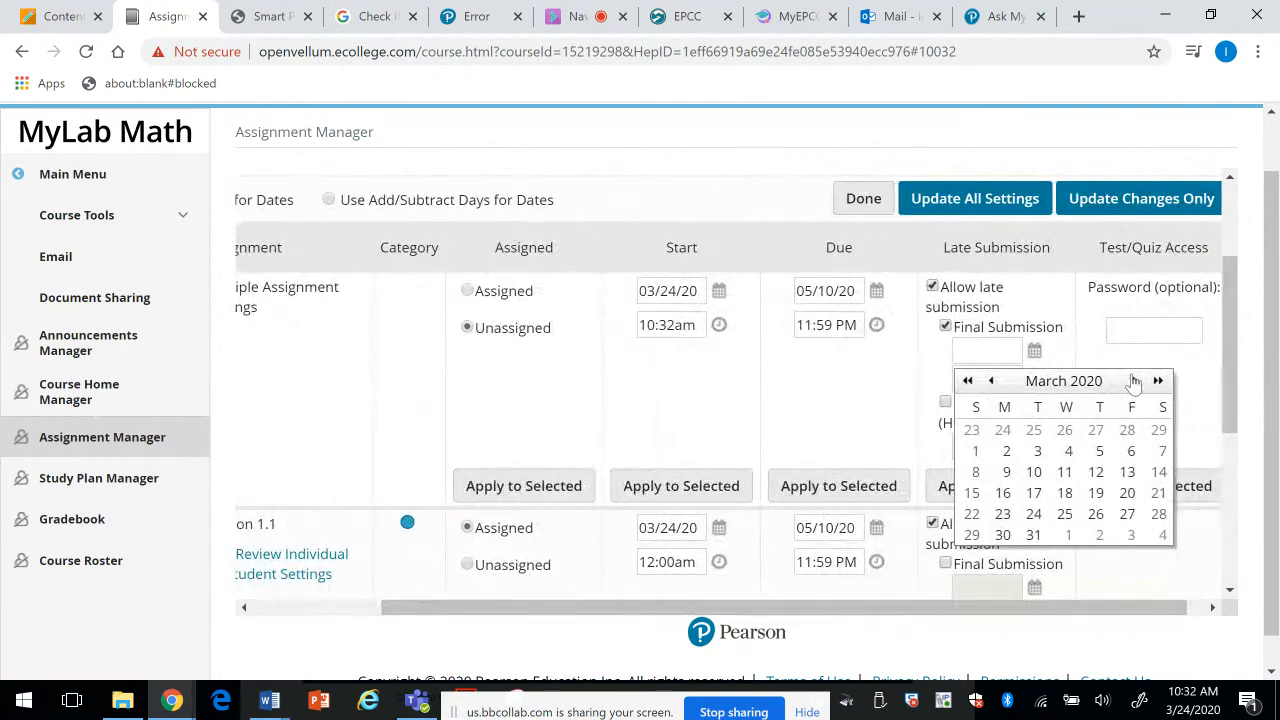
click(1134, 380)
click(1134, 380)
click(1134, 380)
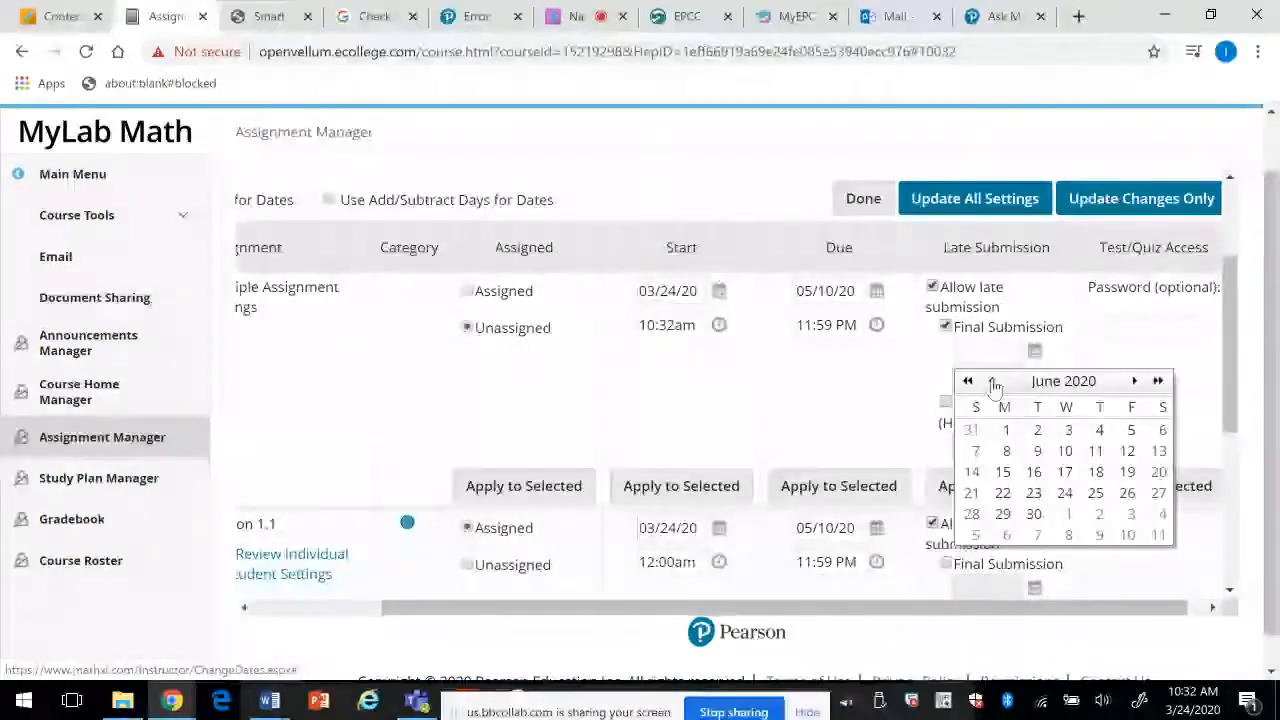
click(990, 380)
click(1003, 472)
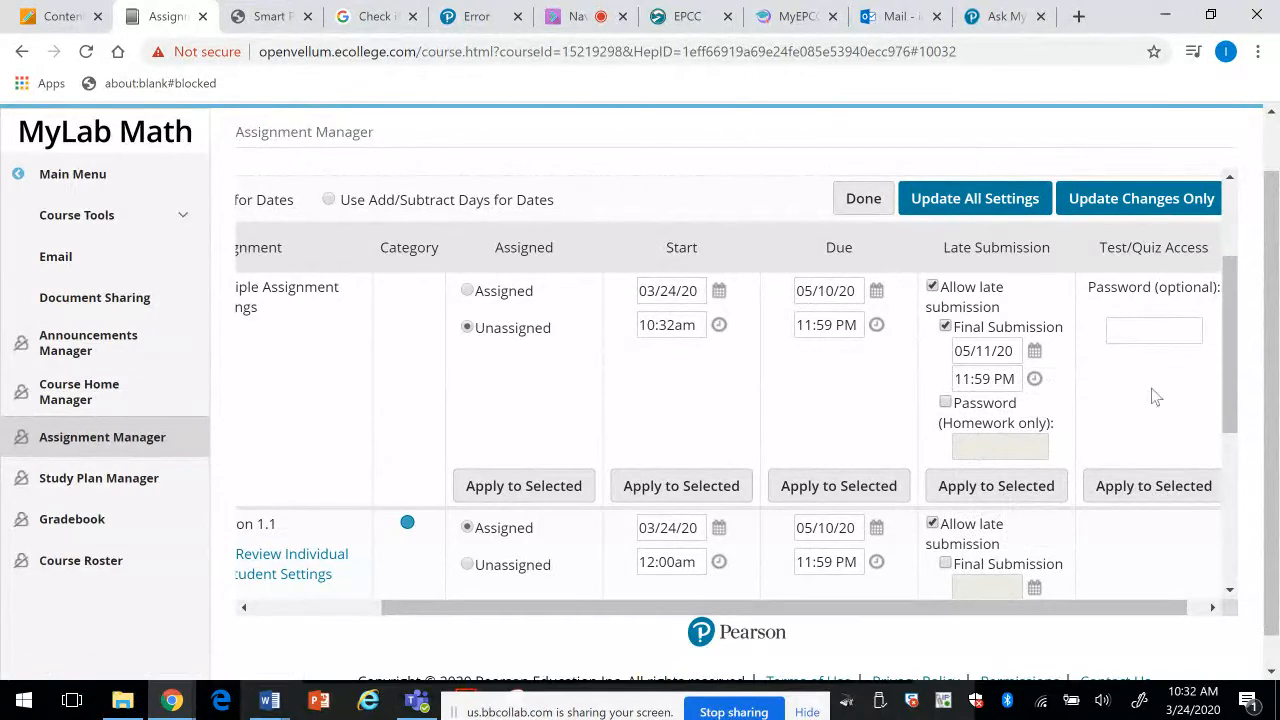
Step: Enter the Test/Quiz Access password, and apply the late submission and password settings to the selected assignments
drag(931, 613, 1023, 613)
click(1104, 339)
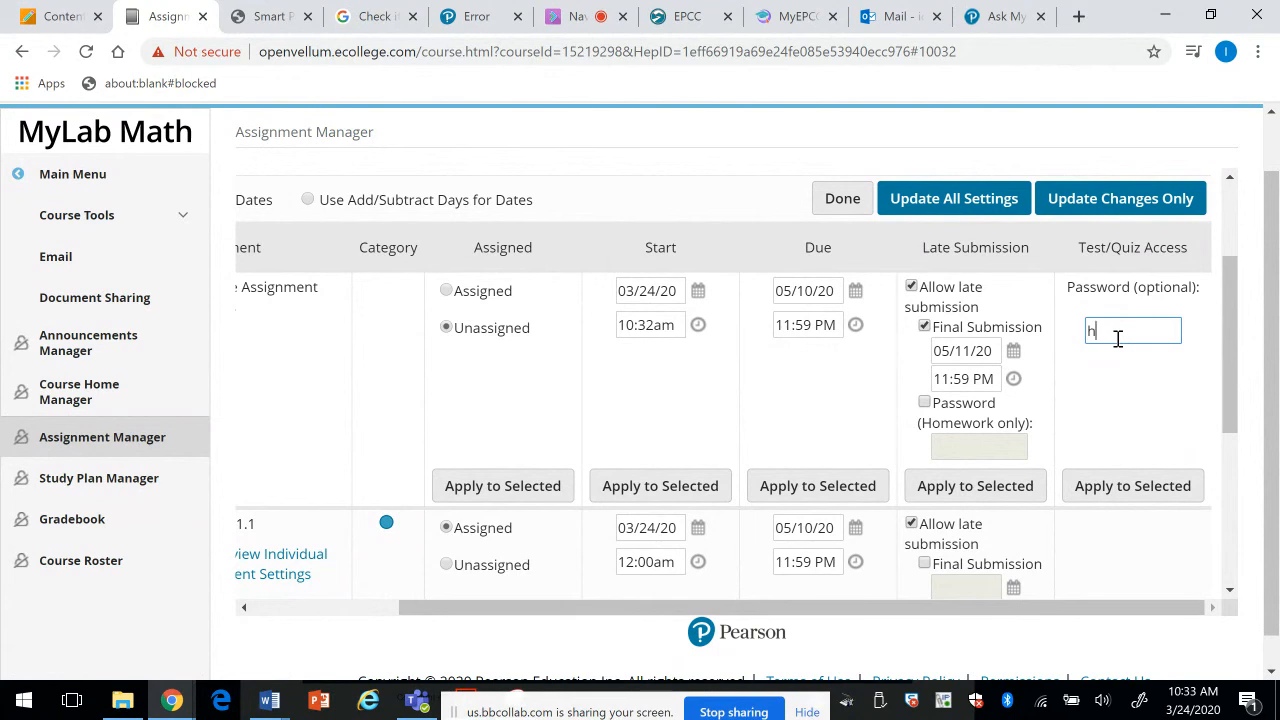
click(963, 482)
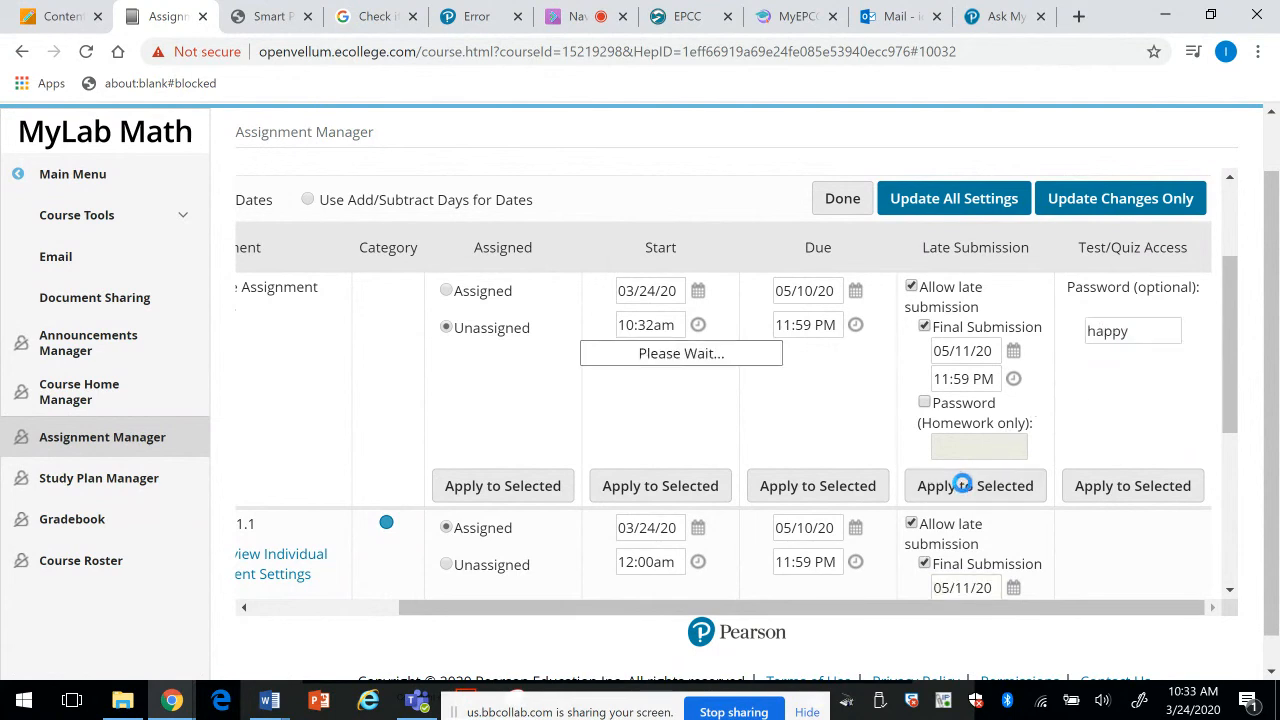
click(1093, 494)
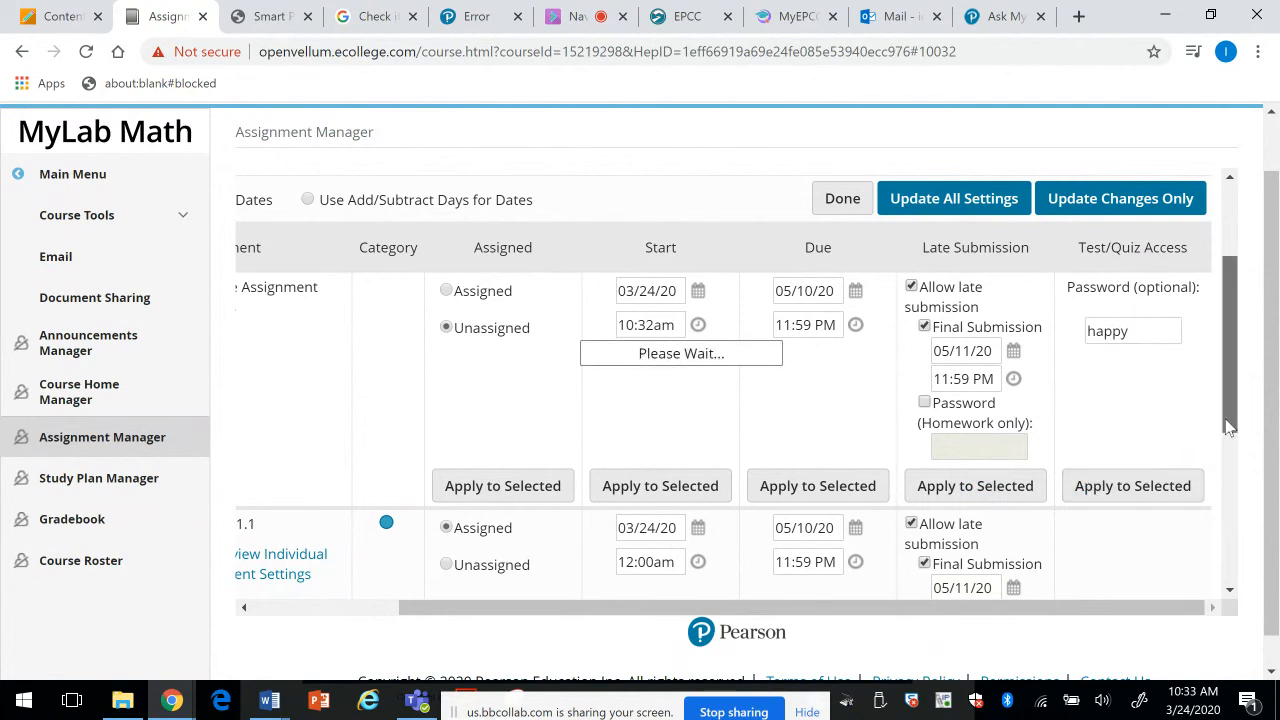
Step: Check the applied settings in the assignment rows and save only the changed settings
drag(1225, 419, 1220, 550)
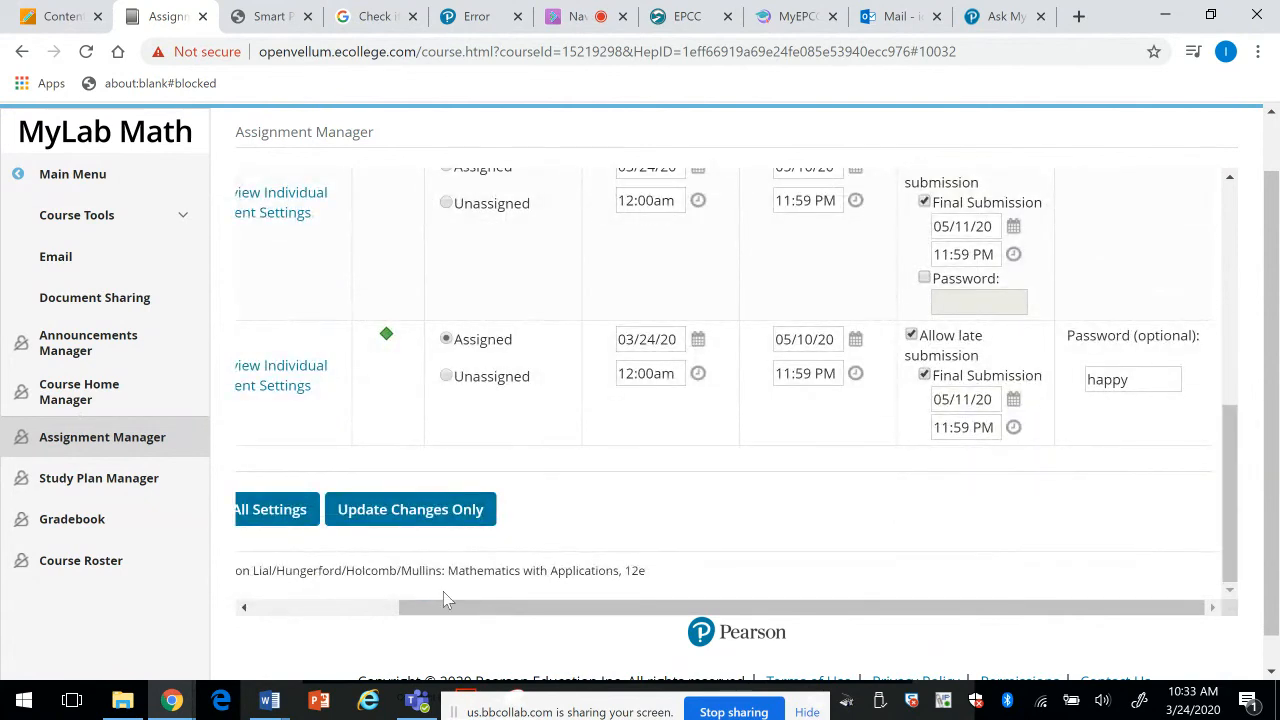
drag(513, 604, 309, 600)
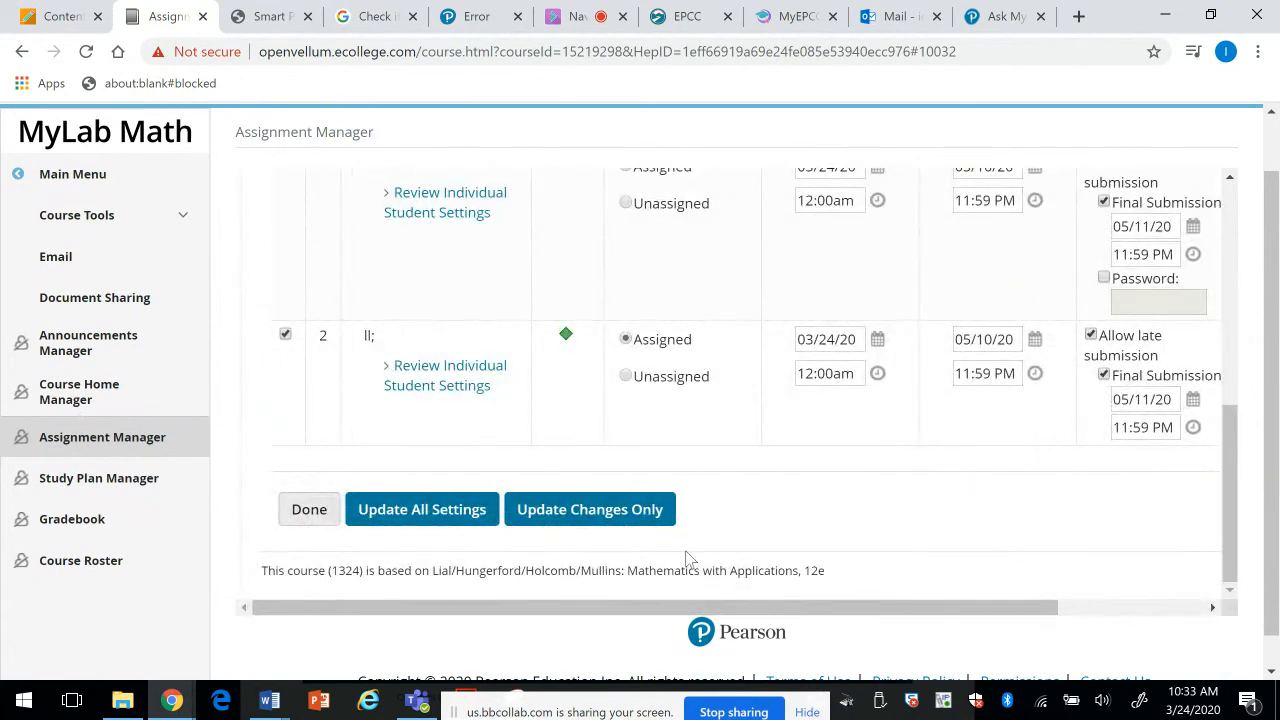
click(619, 518)
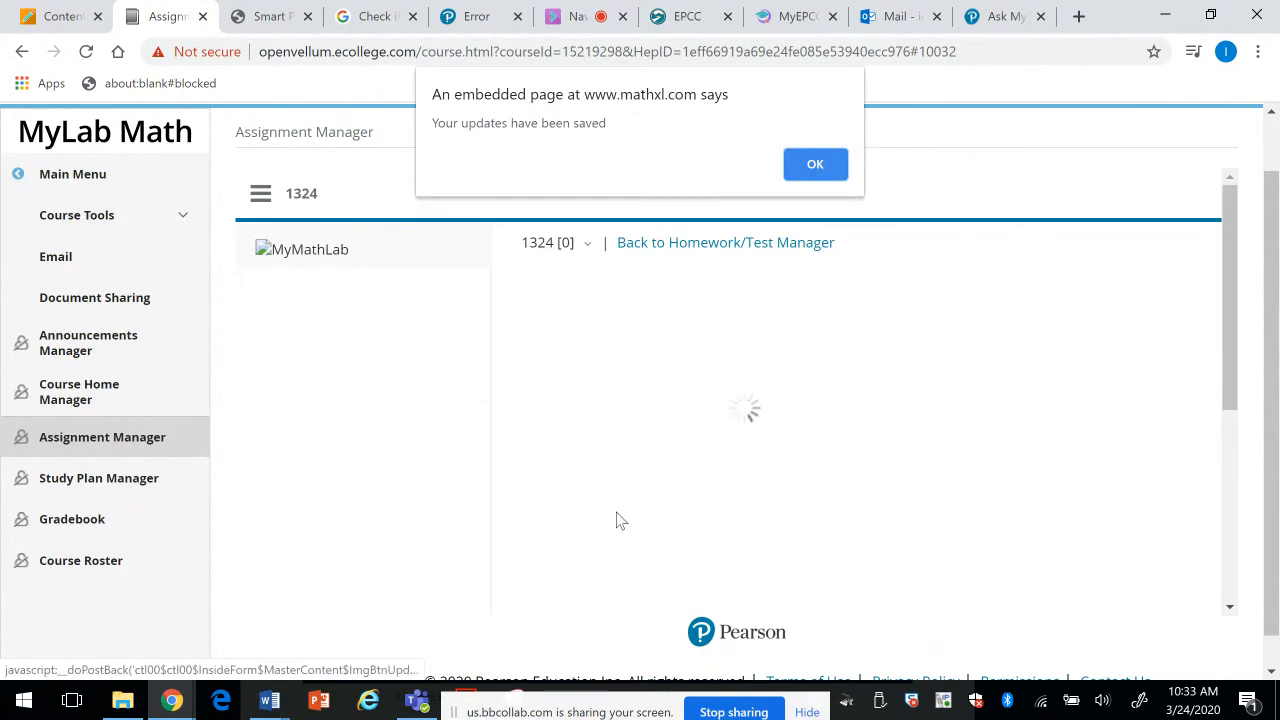
click(815, 164)
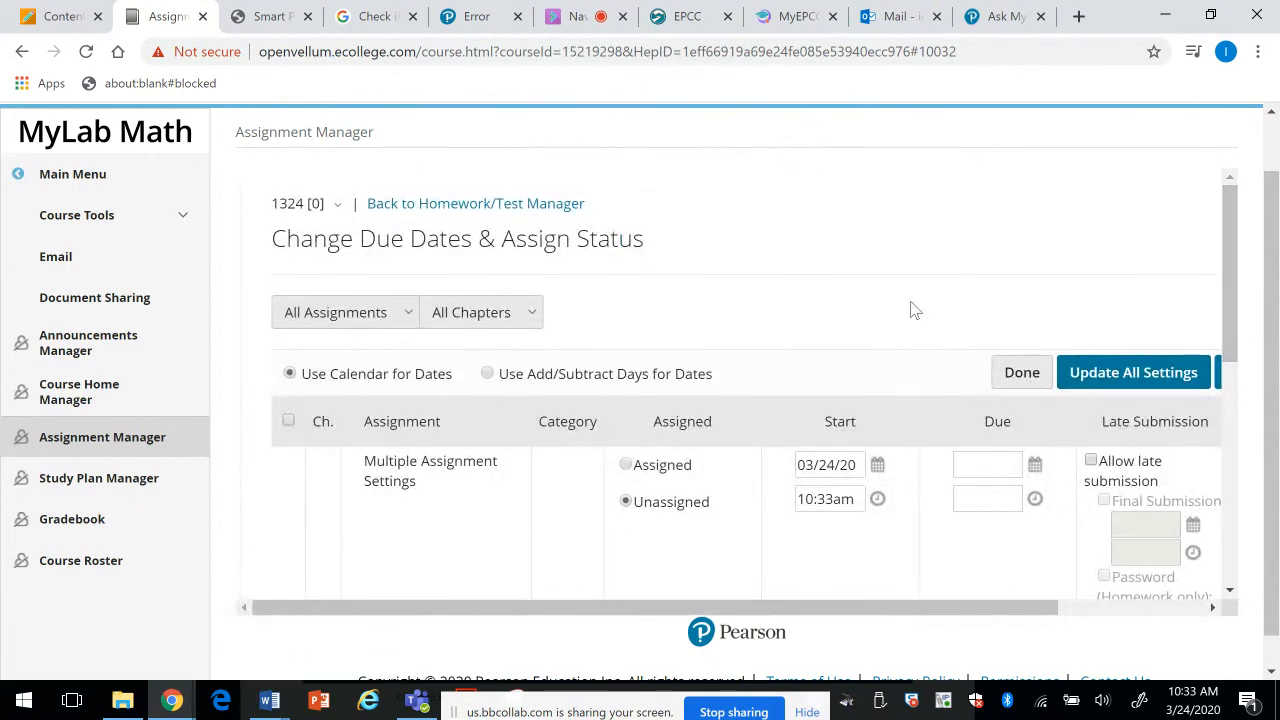
Step: Return to the Homework/Test Manager, and look over the Individual Student Settings by student and by assignment and the additional assignment tools
click(505, 205)
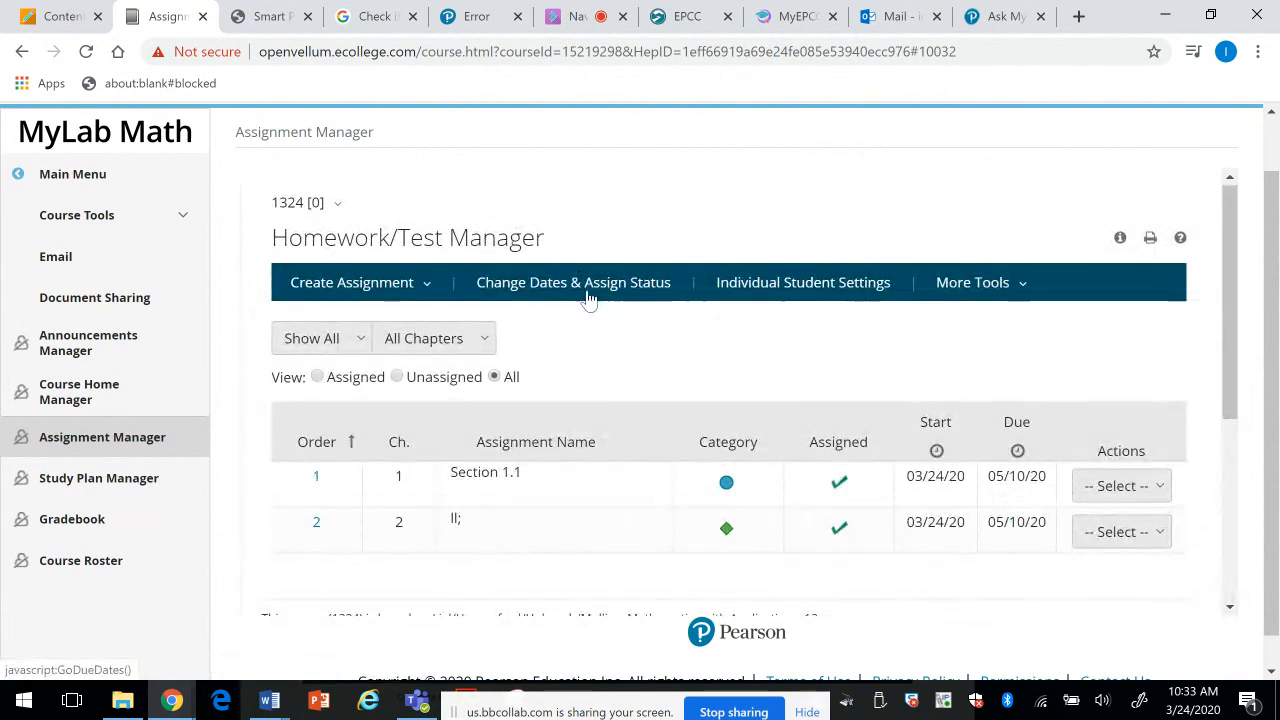
click(795, 290)
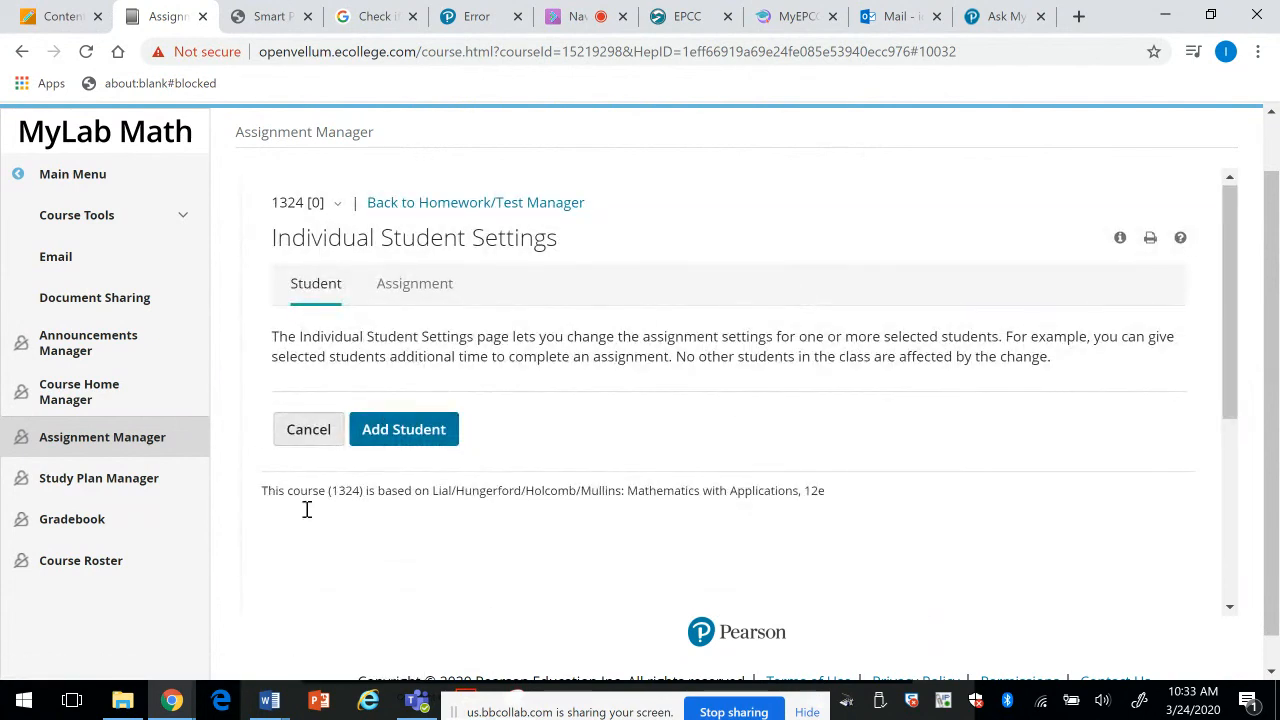
click(415, 288)
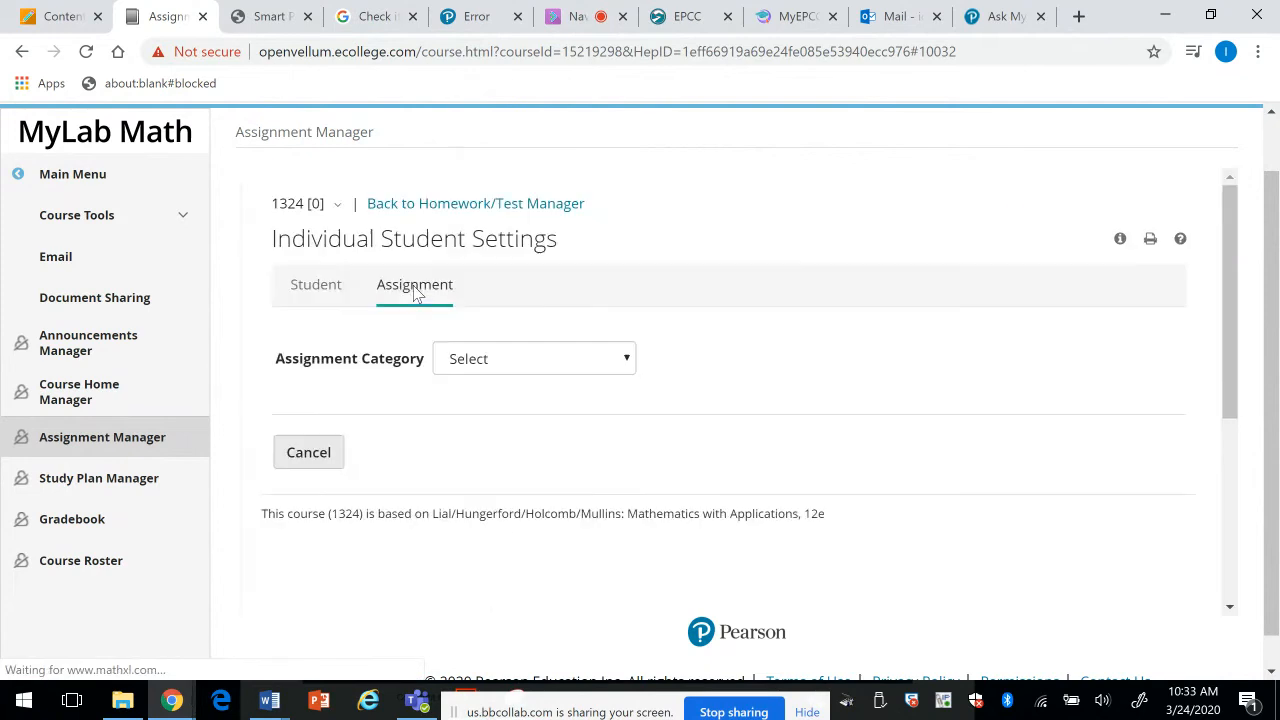
click(400, 204)
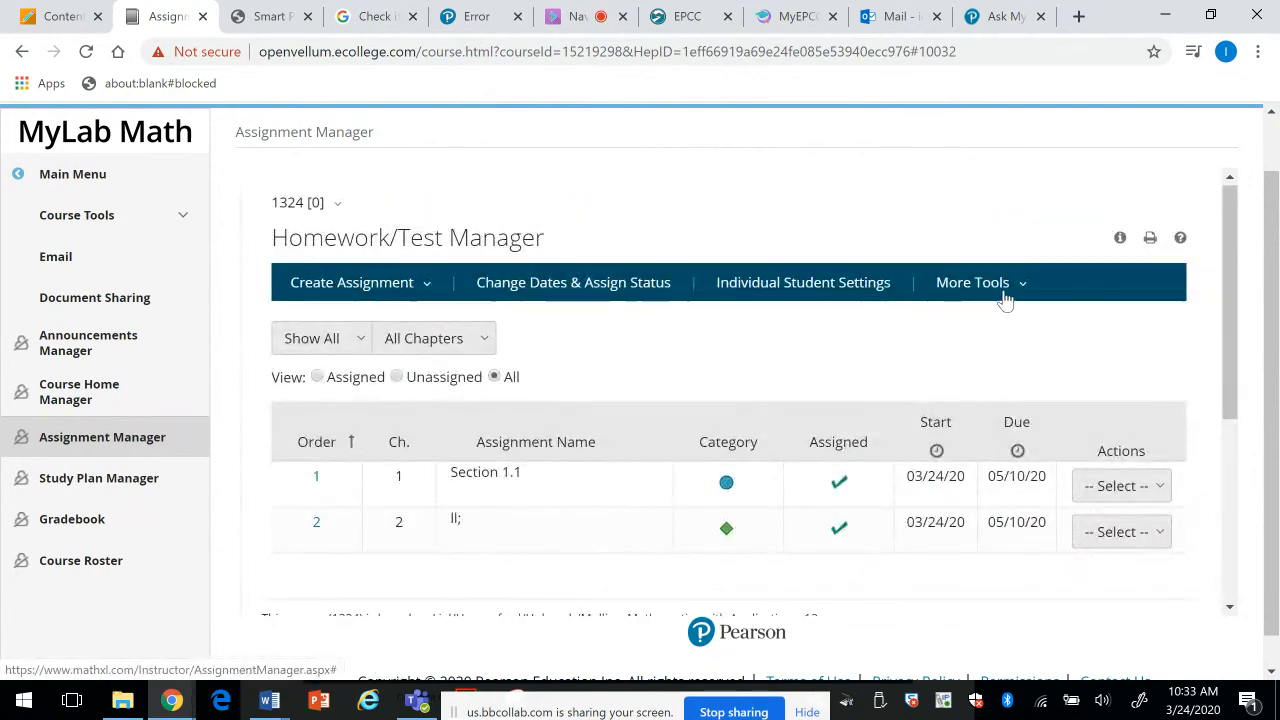
click(1004, 296)
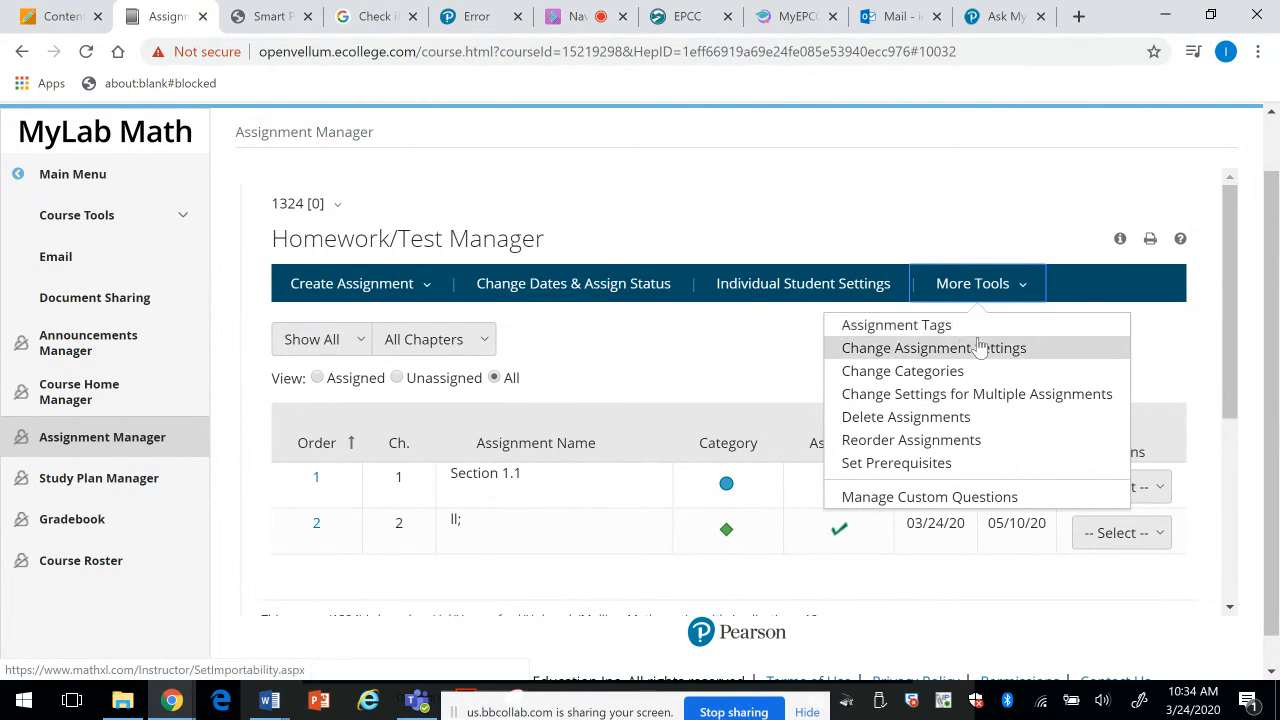
click(788, 350)
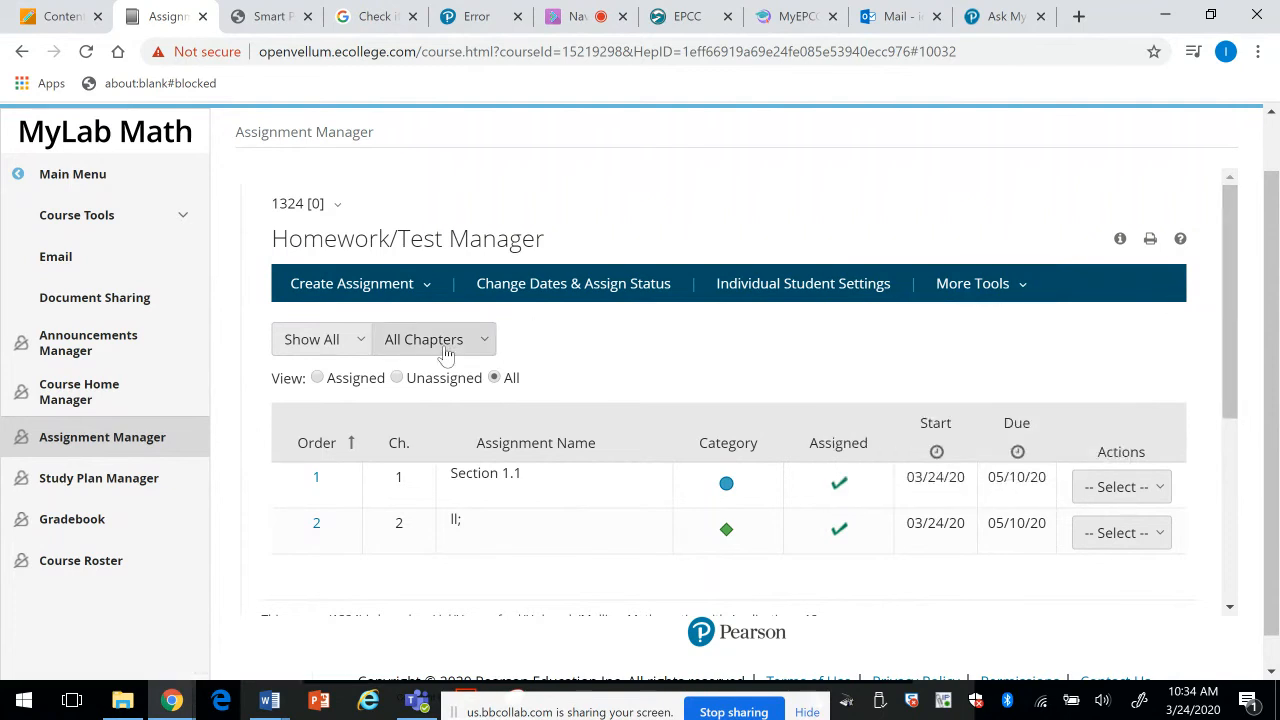
Step: Open the gradebook's Change Weights and Categories settings and go to the Category Weighting table
click(85, 522)
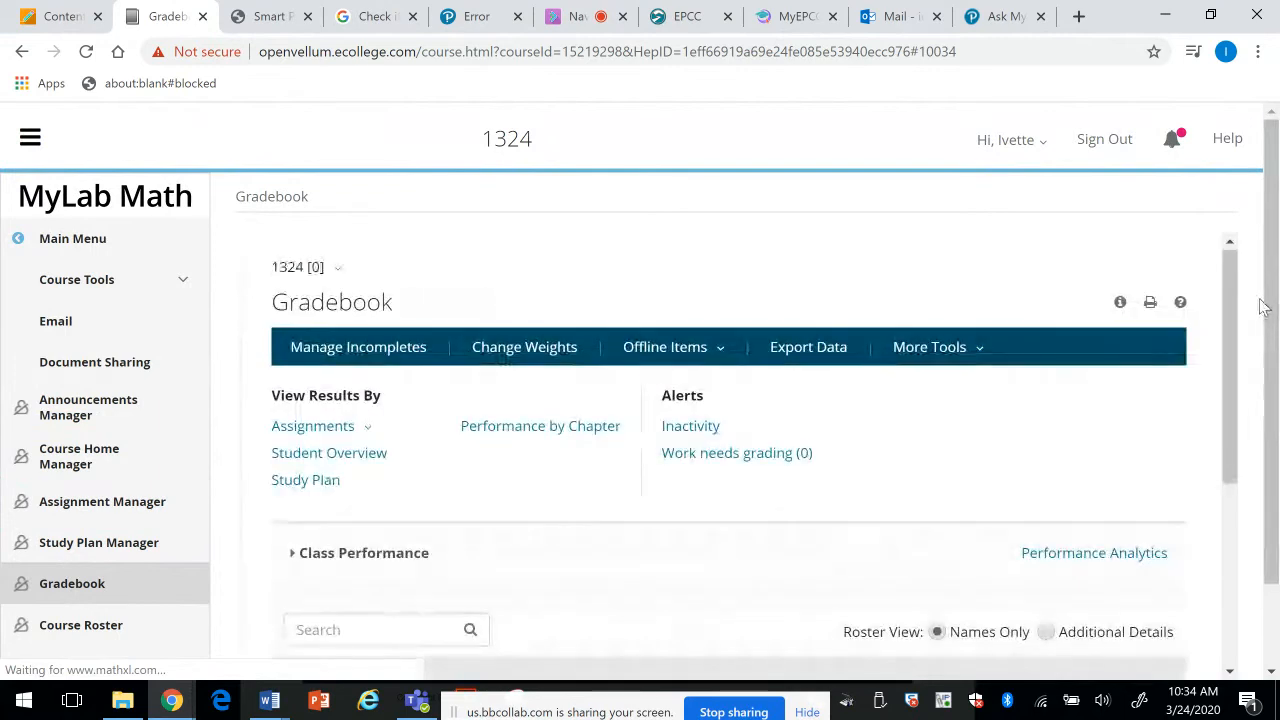
scroll(1262, 370, down, 1)
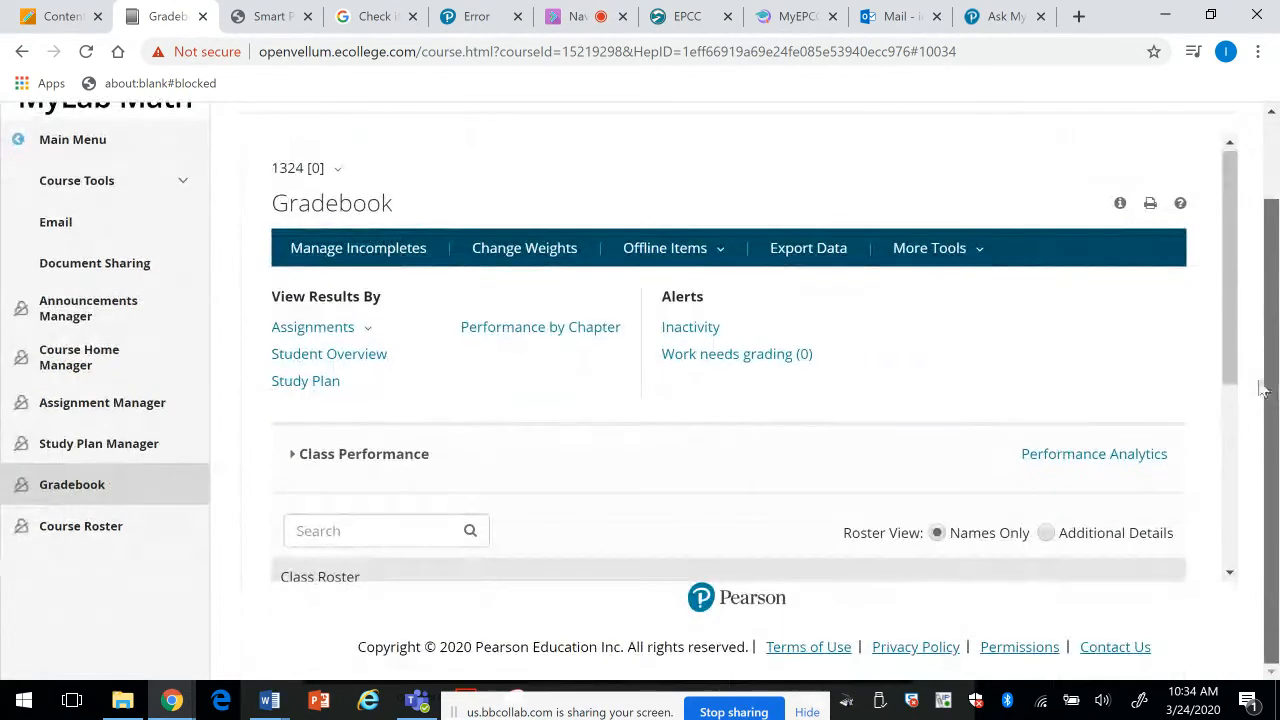
mouse_move(1227, 335)
mouse_down()
mouse_move(1221, 381)
mouse_move(1216, 331)
mouse_up()
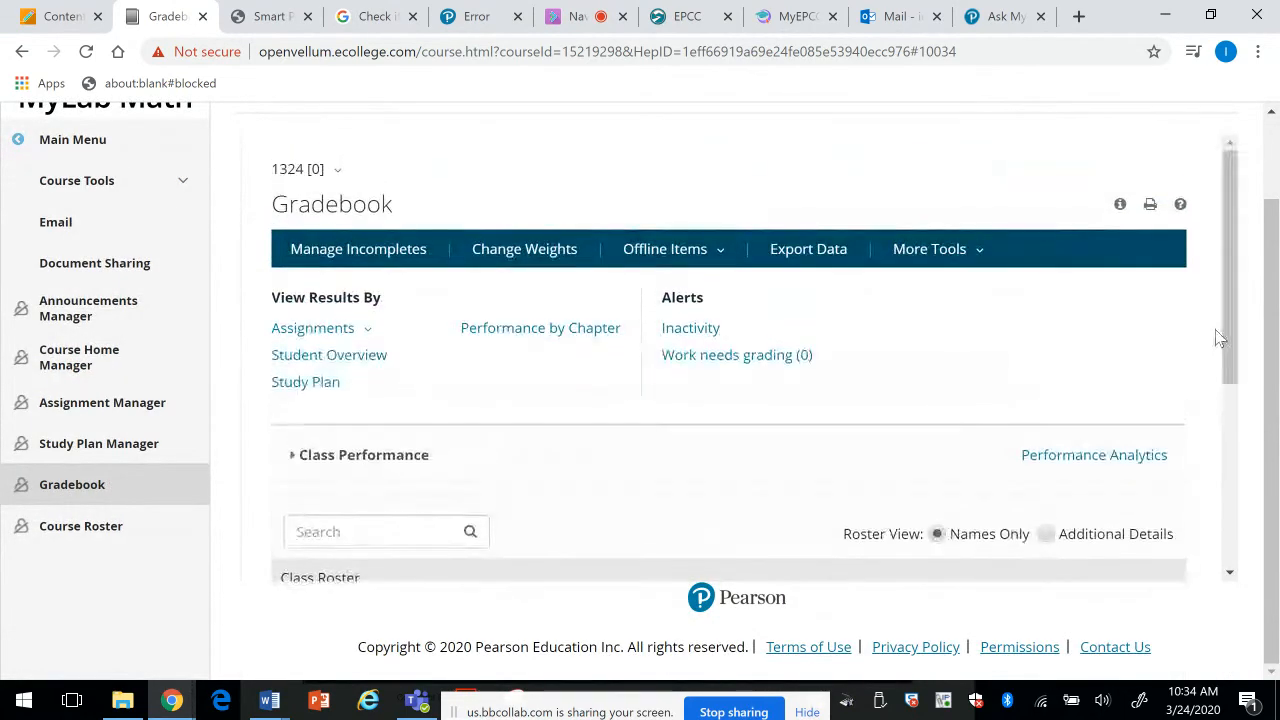
click(516, 252)
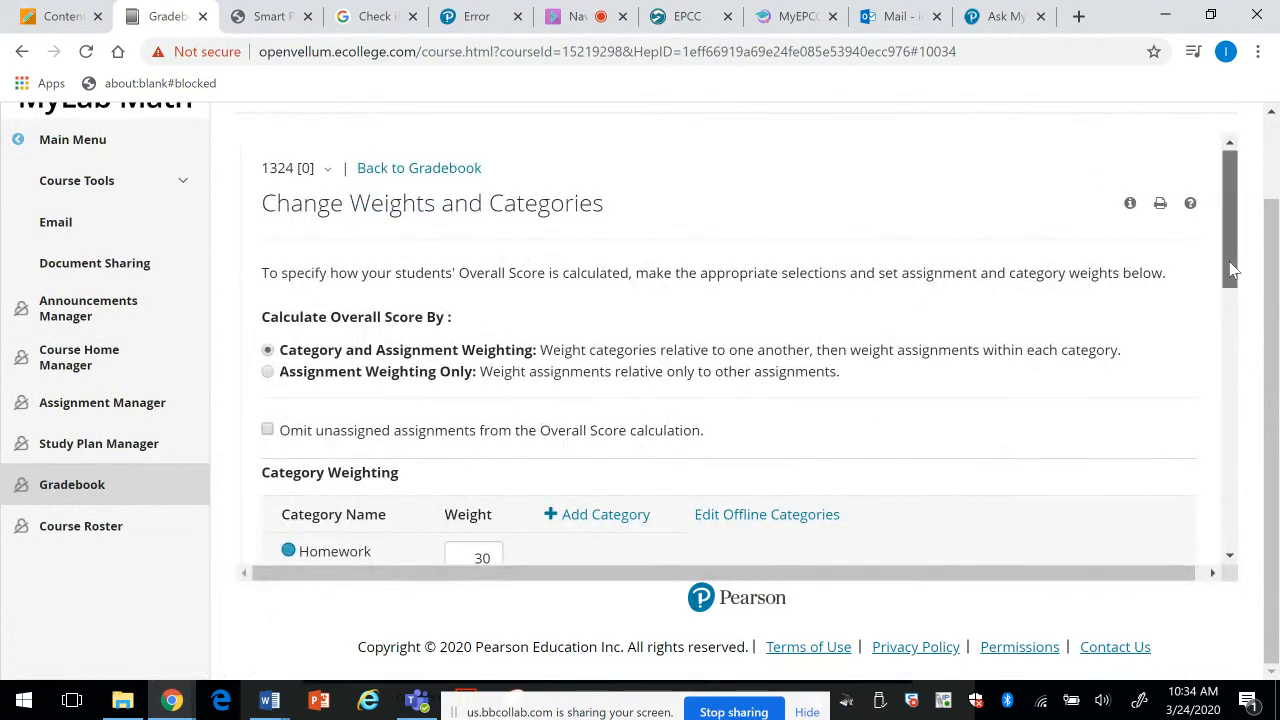
drag(1229, 257, 1214, 354)
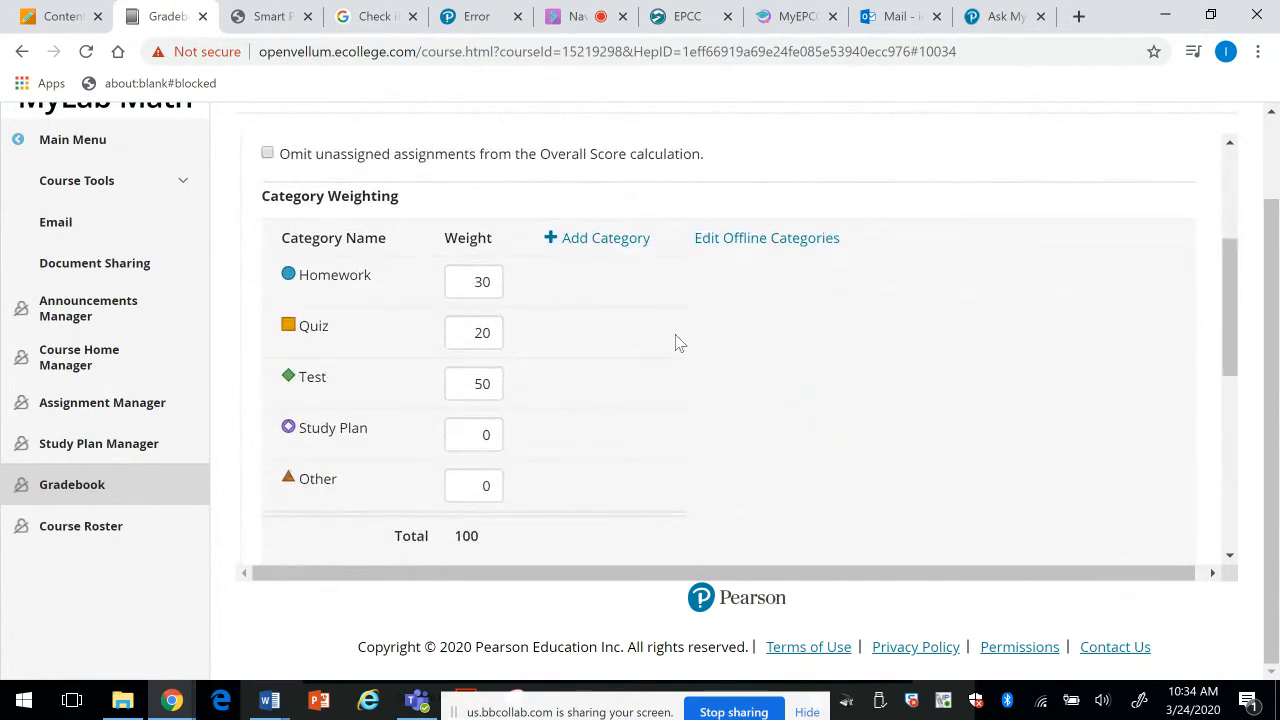
Step: Try to set the category weights to 100 for Homework, 100 for Quiz, 500 for Test and 50 for Other
click(489, 283)
drag(489, 283, 466, 284)
text(100)
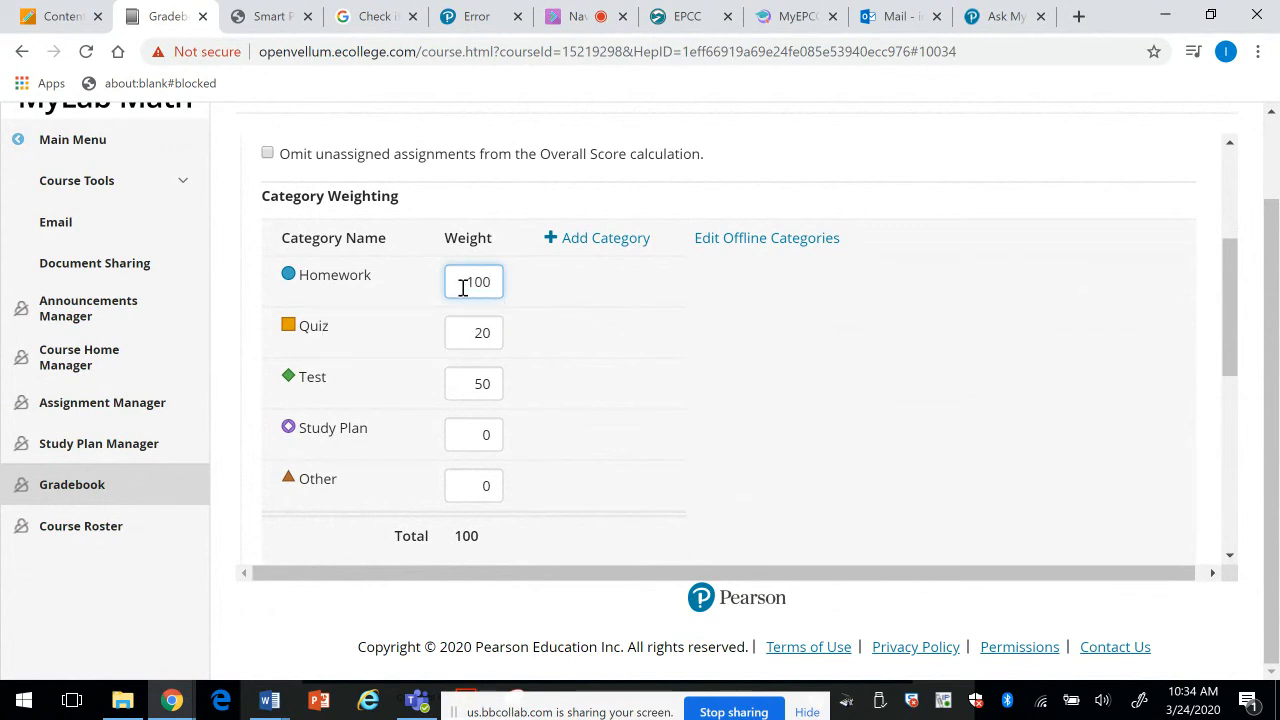
click(487, 331)
drag(487, 331, 474, 331)
text(100)
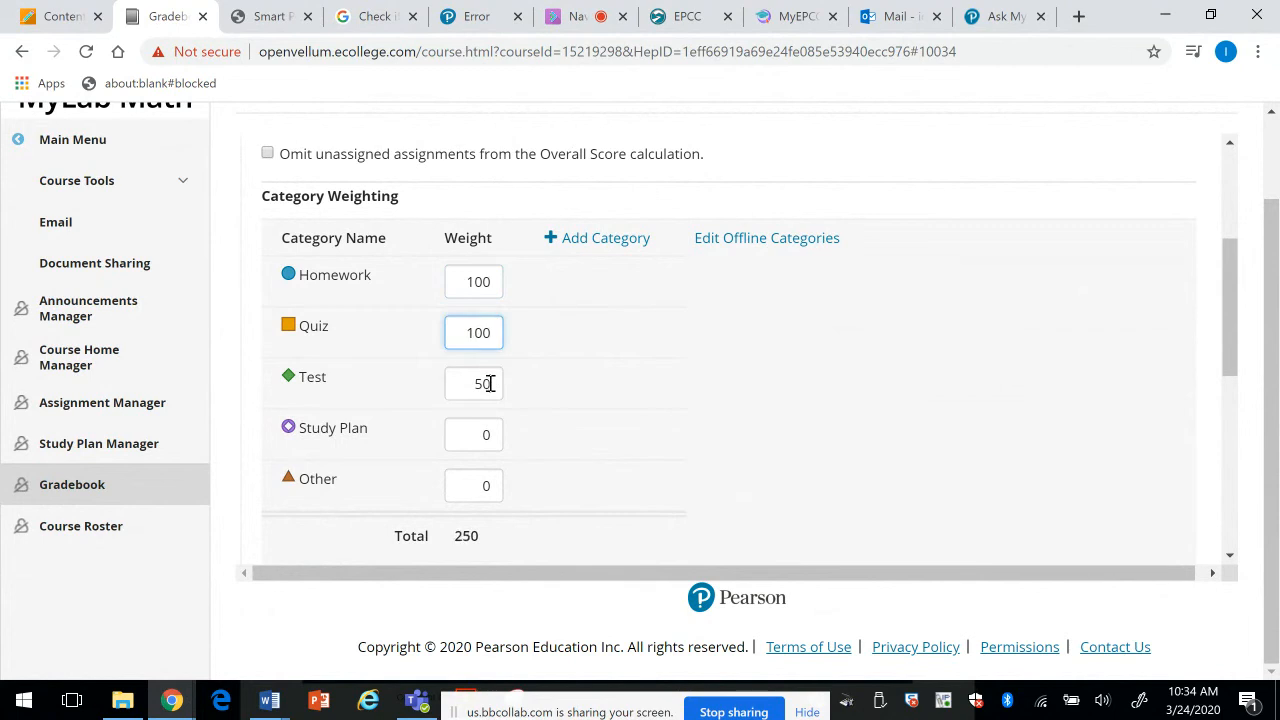
drag(490, 384, 467, 392)
text(5)
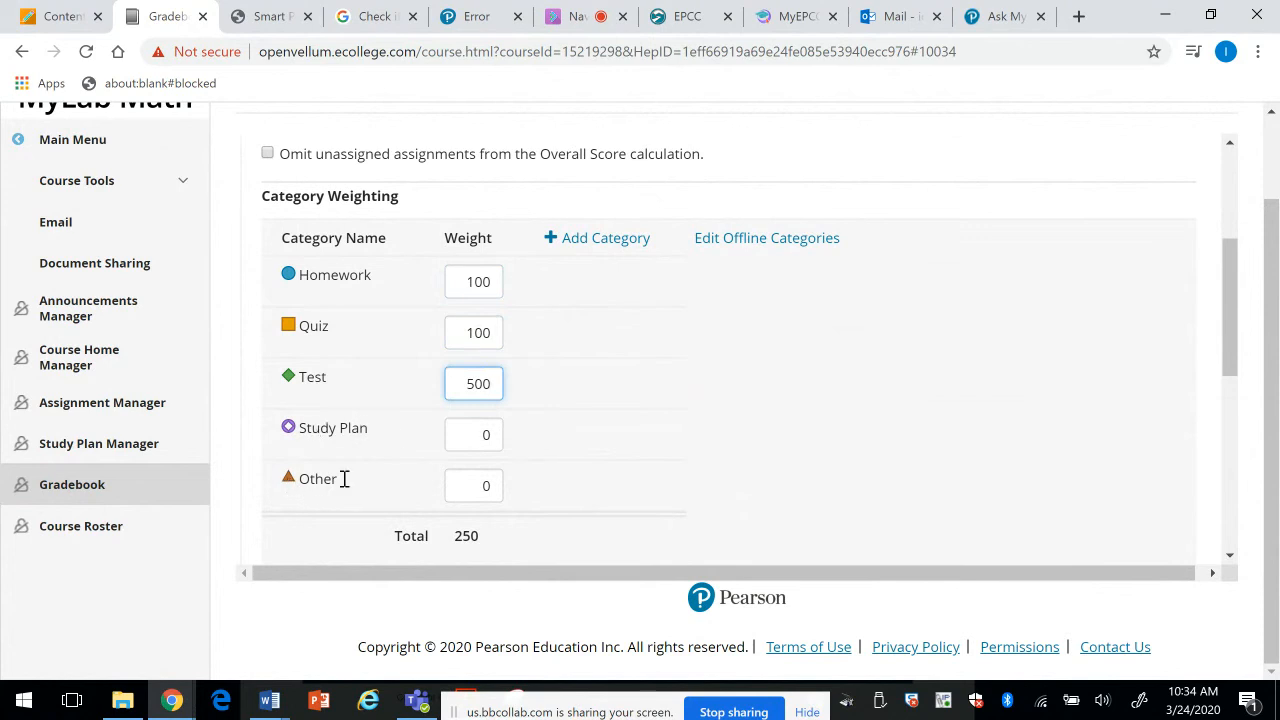
click(487, 486)
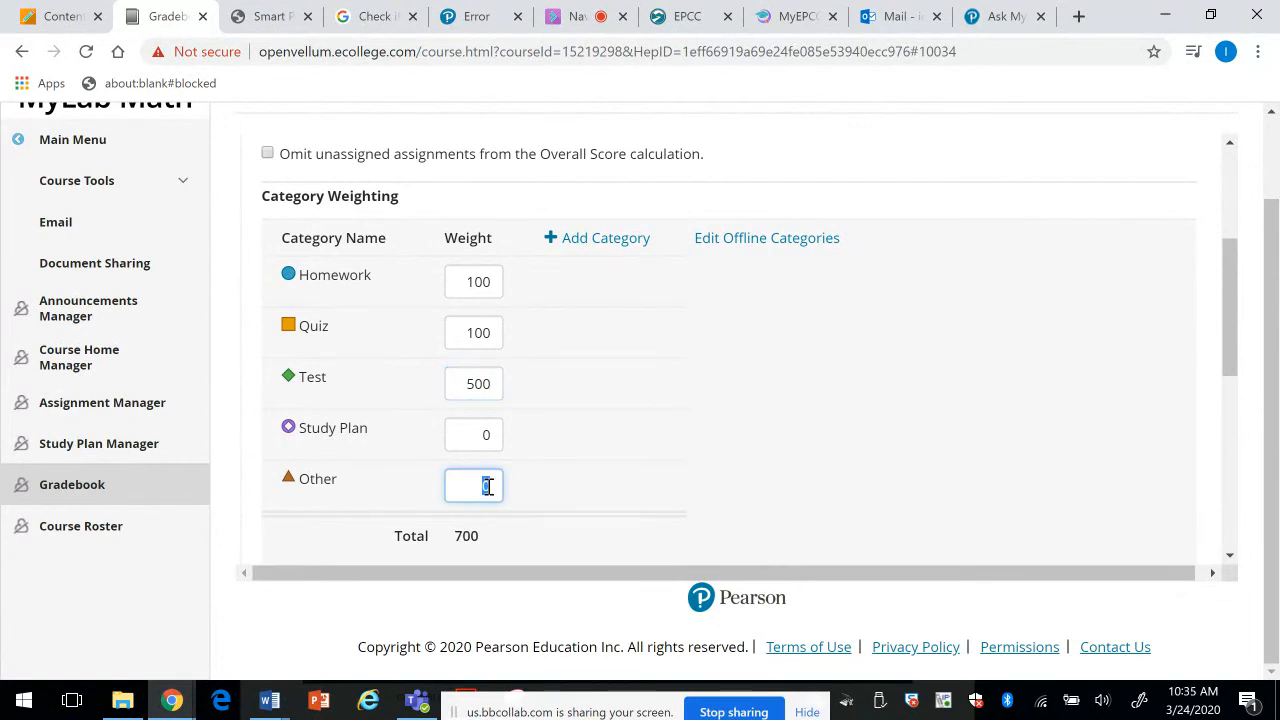
text(50)
Step: Rename the single offline category as Projects, save it, and return to the category weights
drag(1227, 339, 1200, 298)
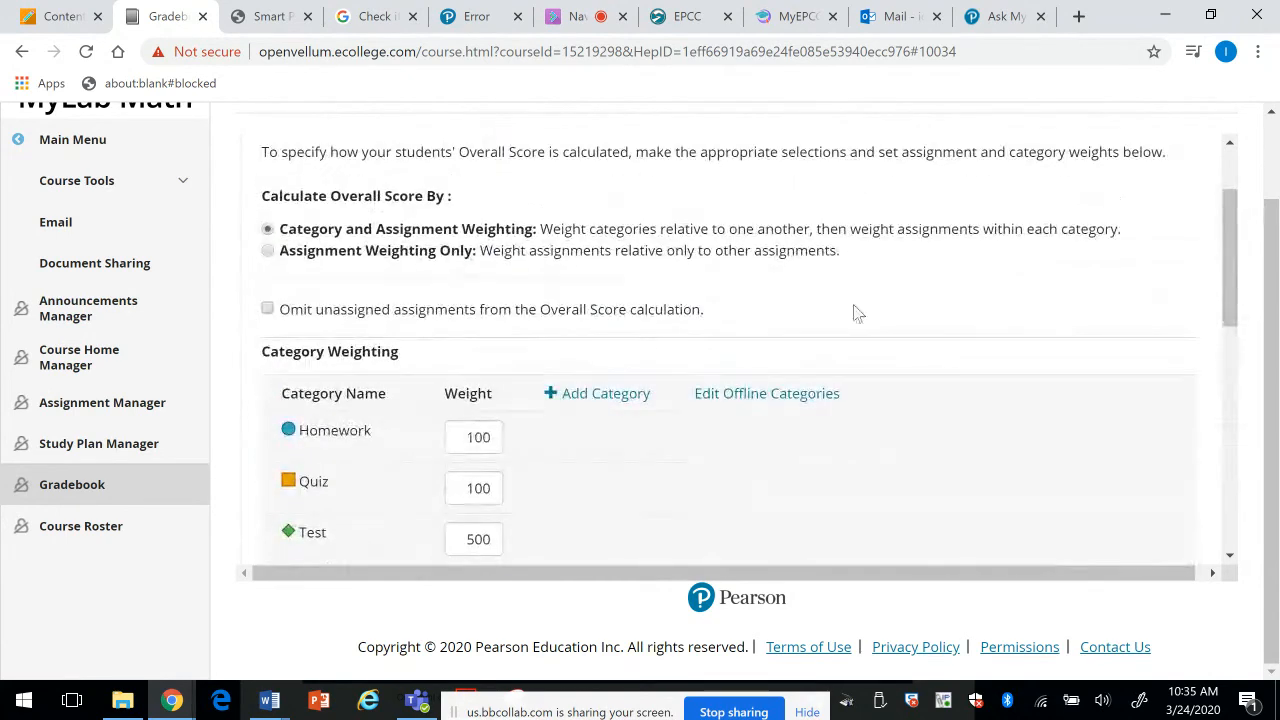
click(726, 396)
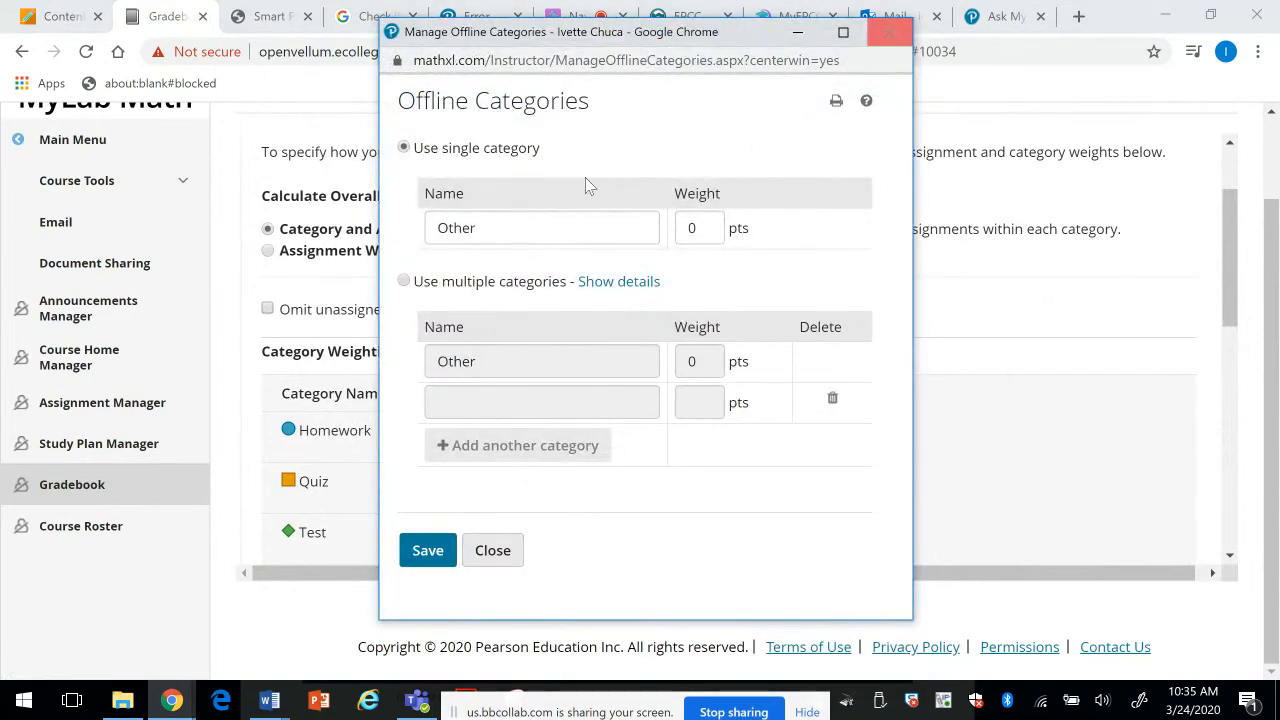
drag(477, 229, 437, 233)
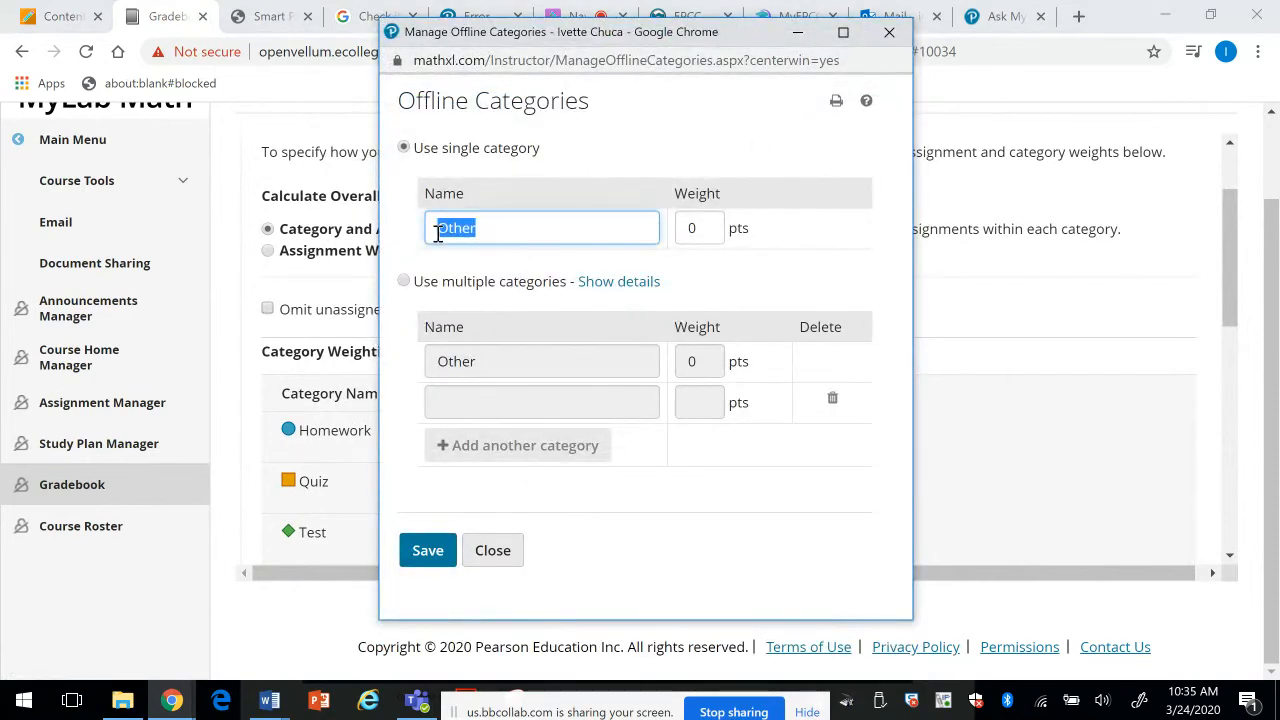
text(Projects)
click(440, 555)
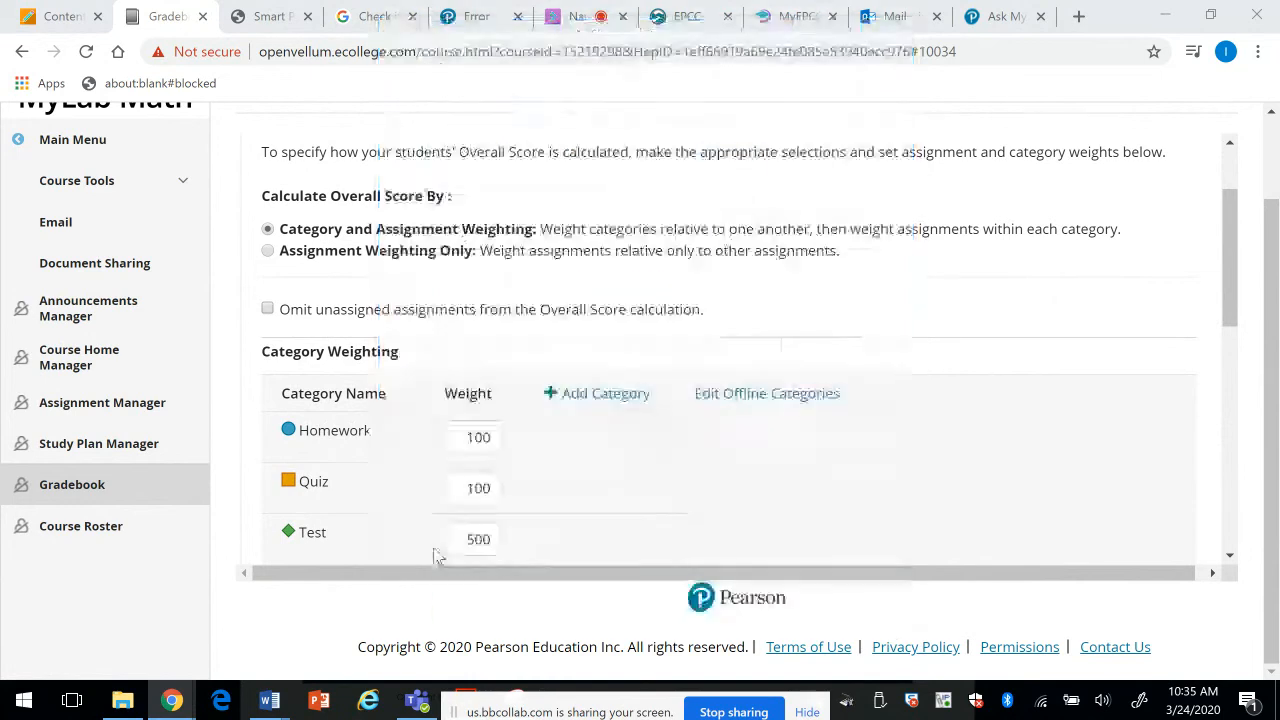
click(726, 170)
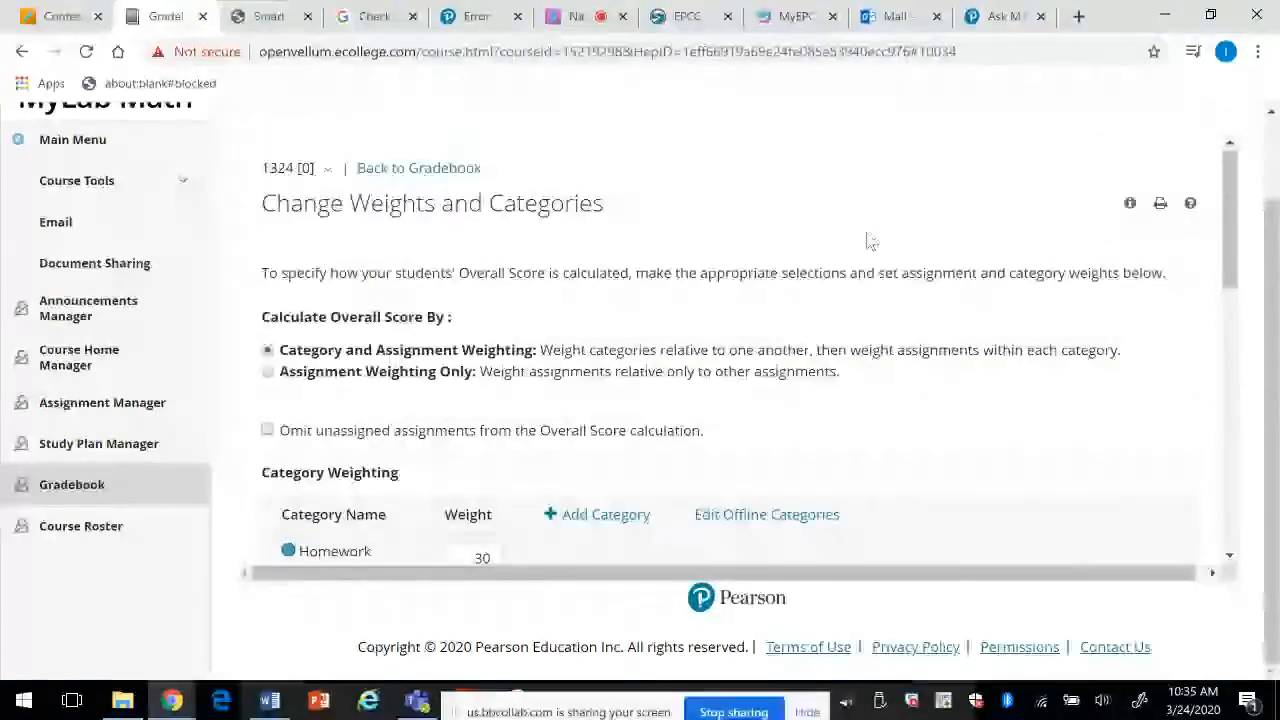
drag(1229, 256, 1223, 388)
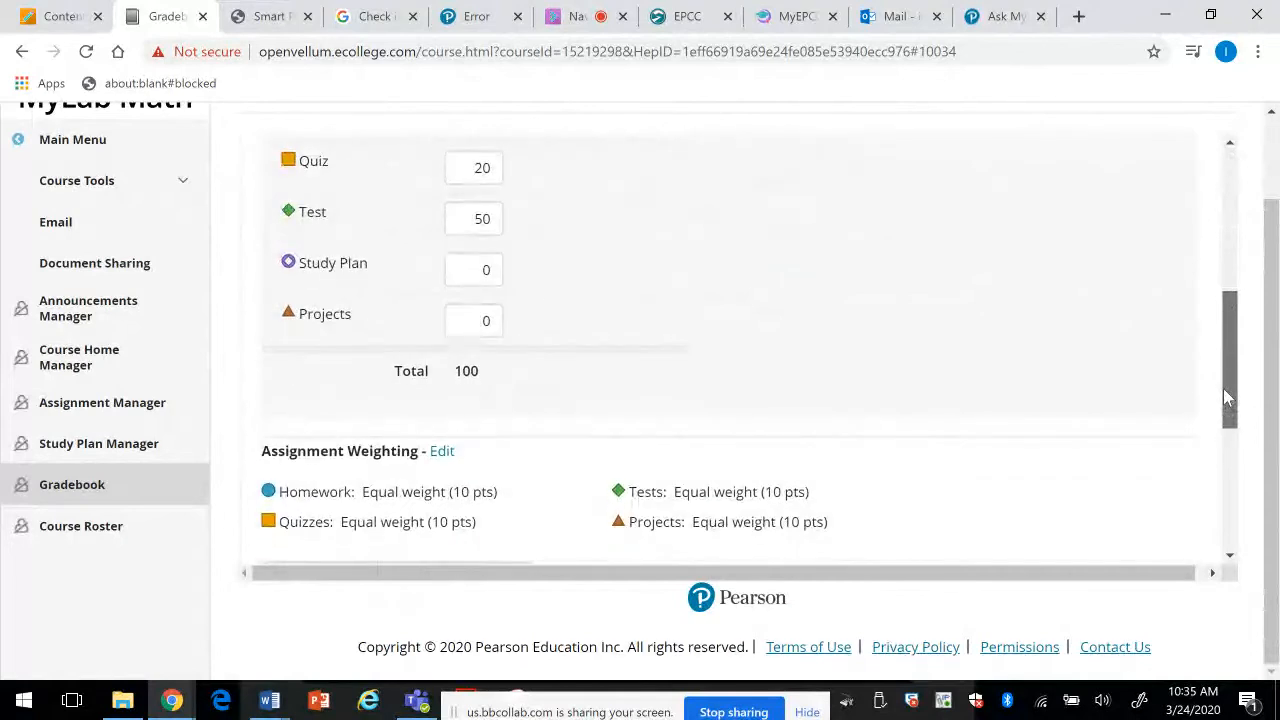
Step: Set the Projects category weight to 50
double_click(478, 322)
text(50)
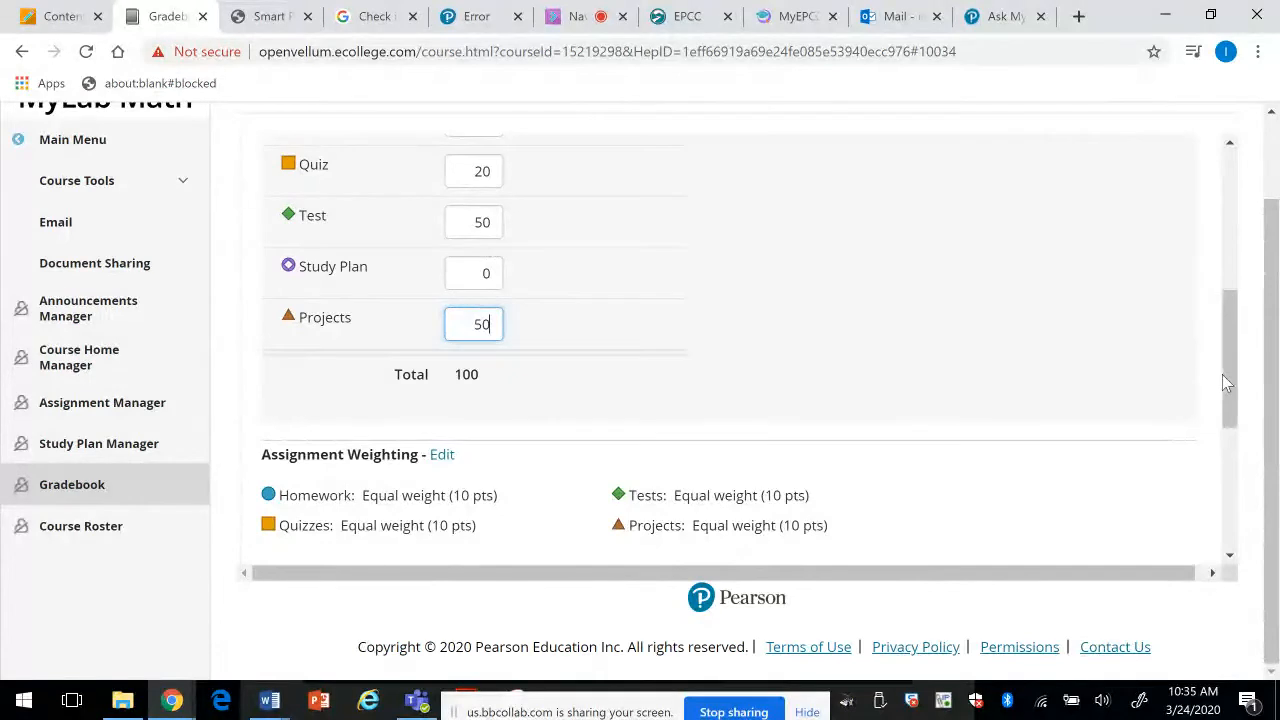
Step: Try giving Section 1.1 an assignment weight of 5 points and omitting its results, and revert both changes
drag(1222, 374, 1205, 519)
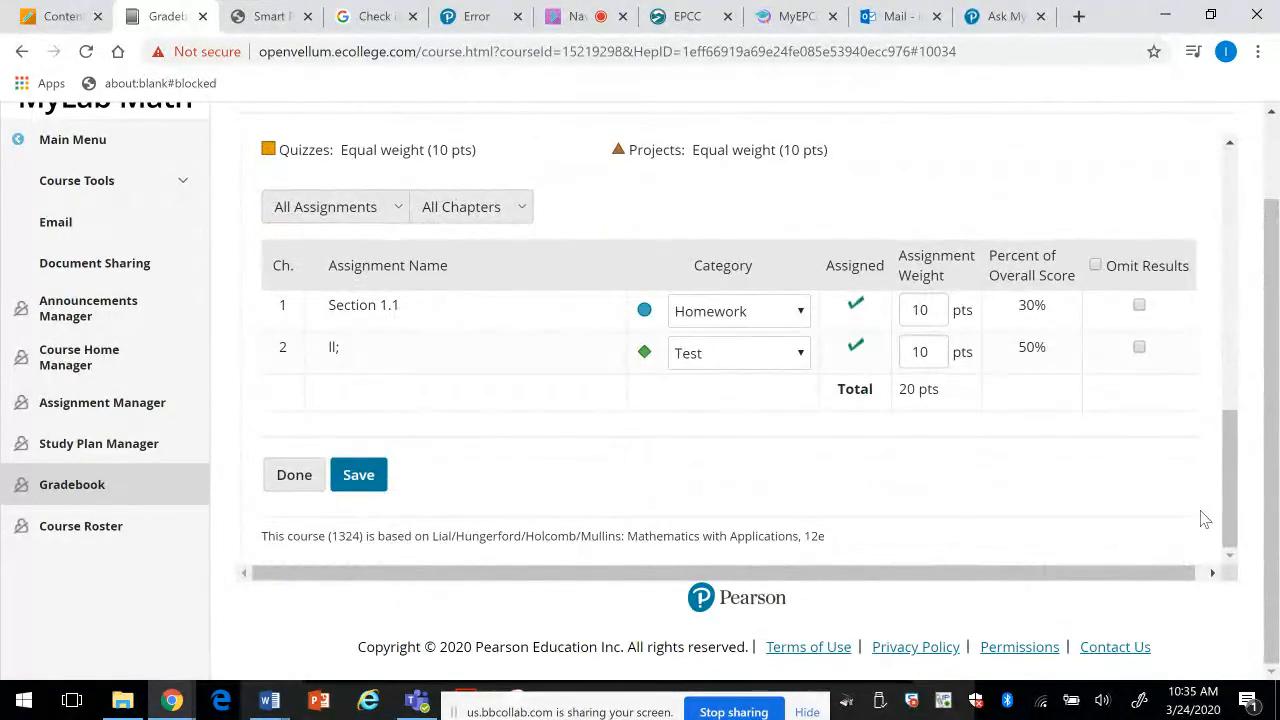
click(934, 311)
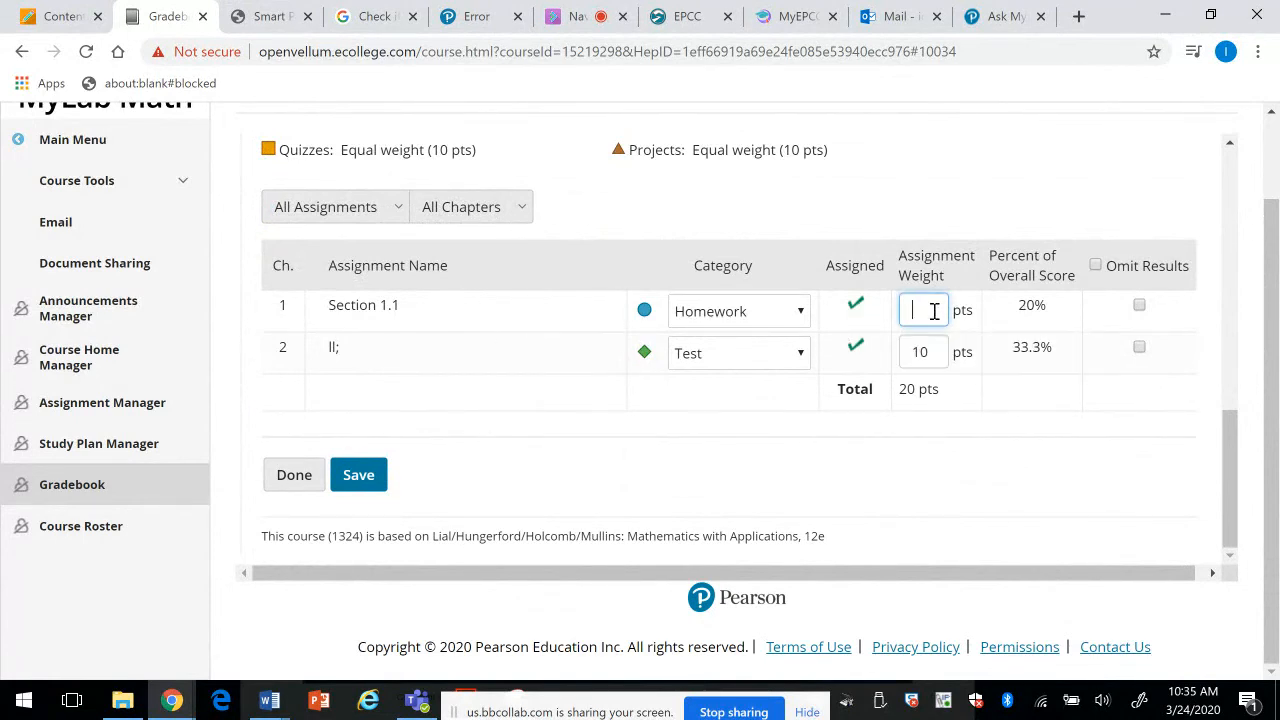
click(1007, 494)
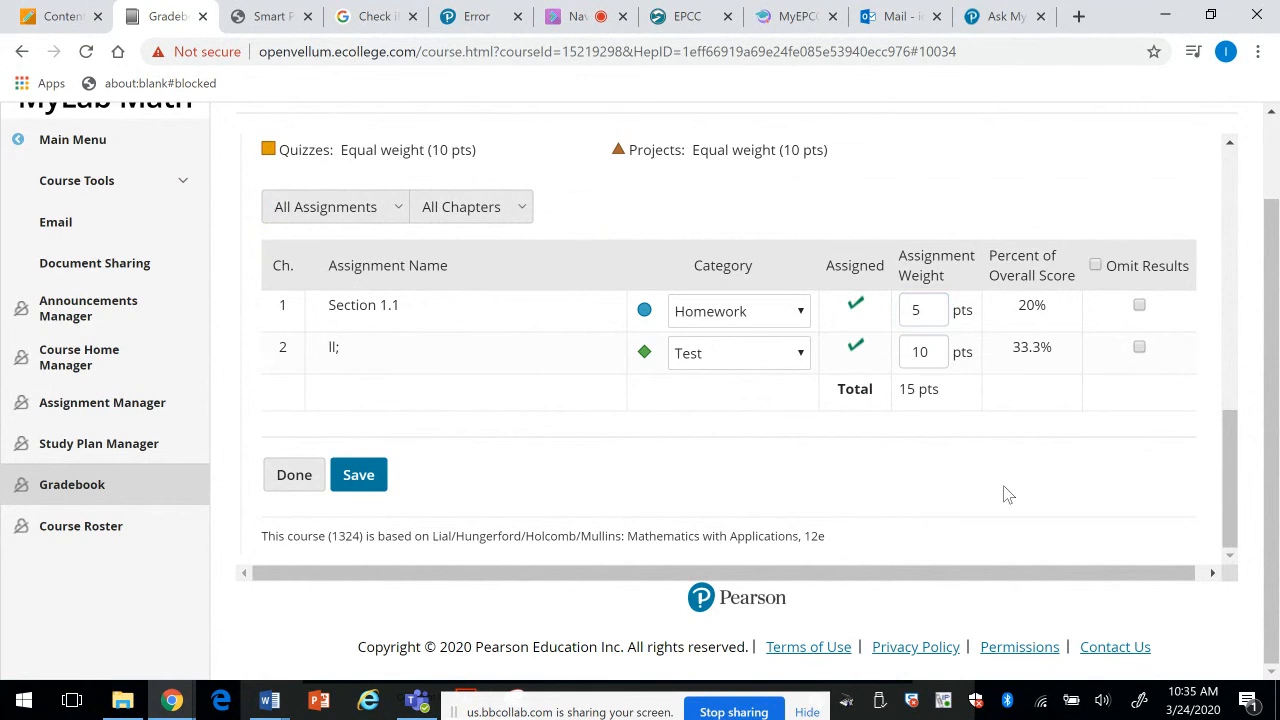
drag(925, 308, 903, 313)
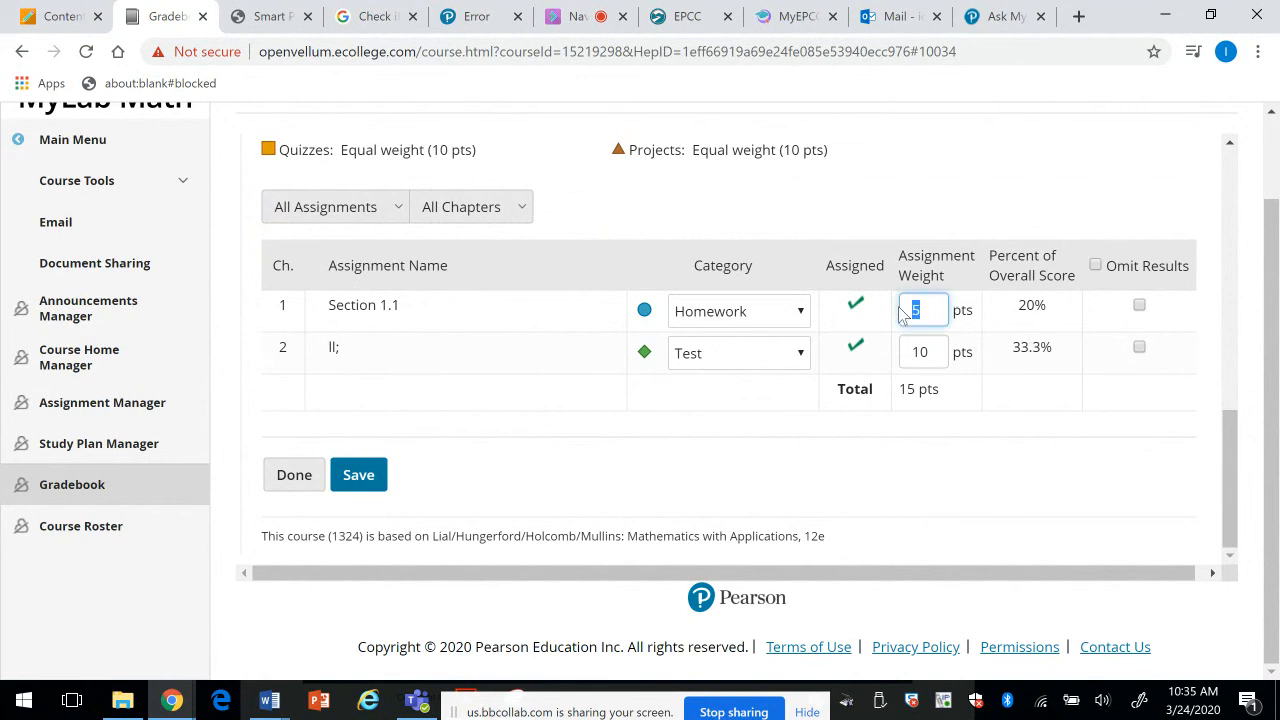
text(10)
click(1139, 307)
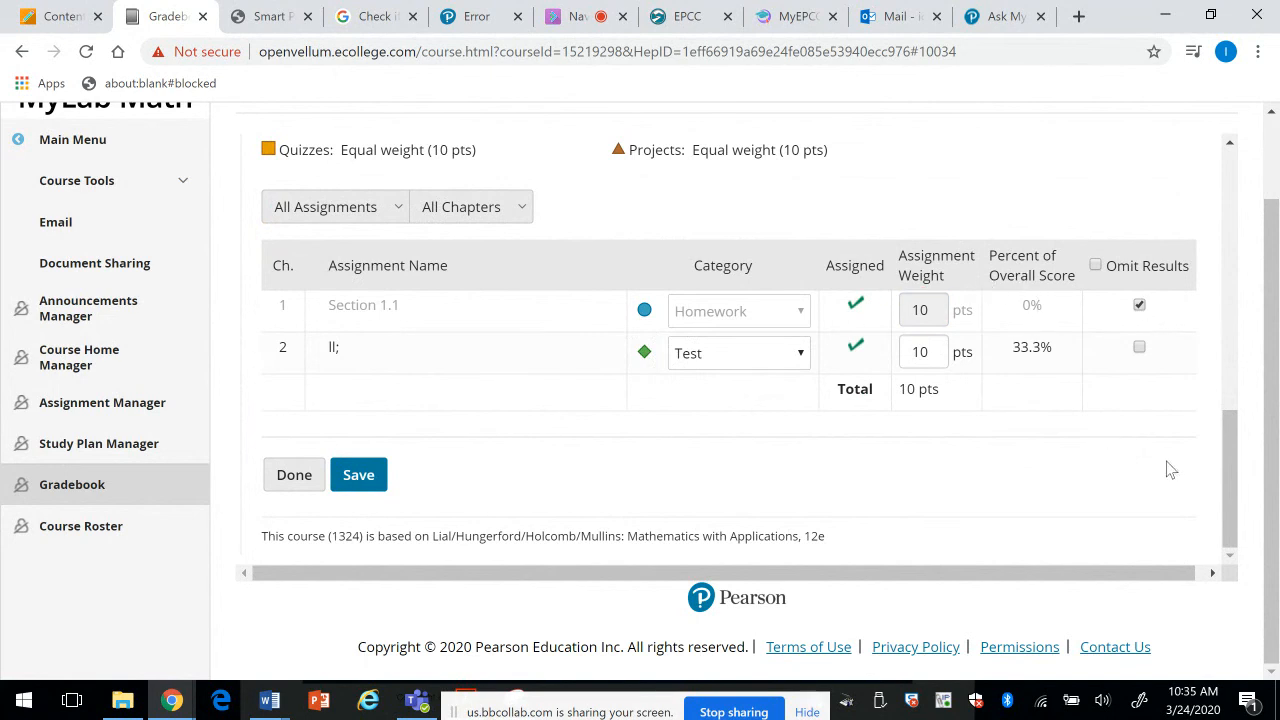
click(1139, 306)
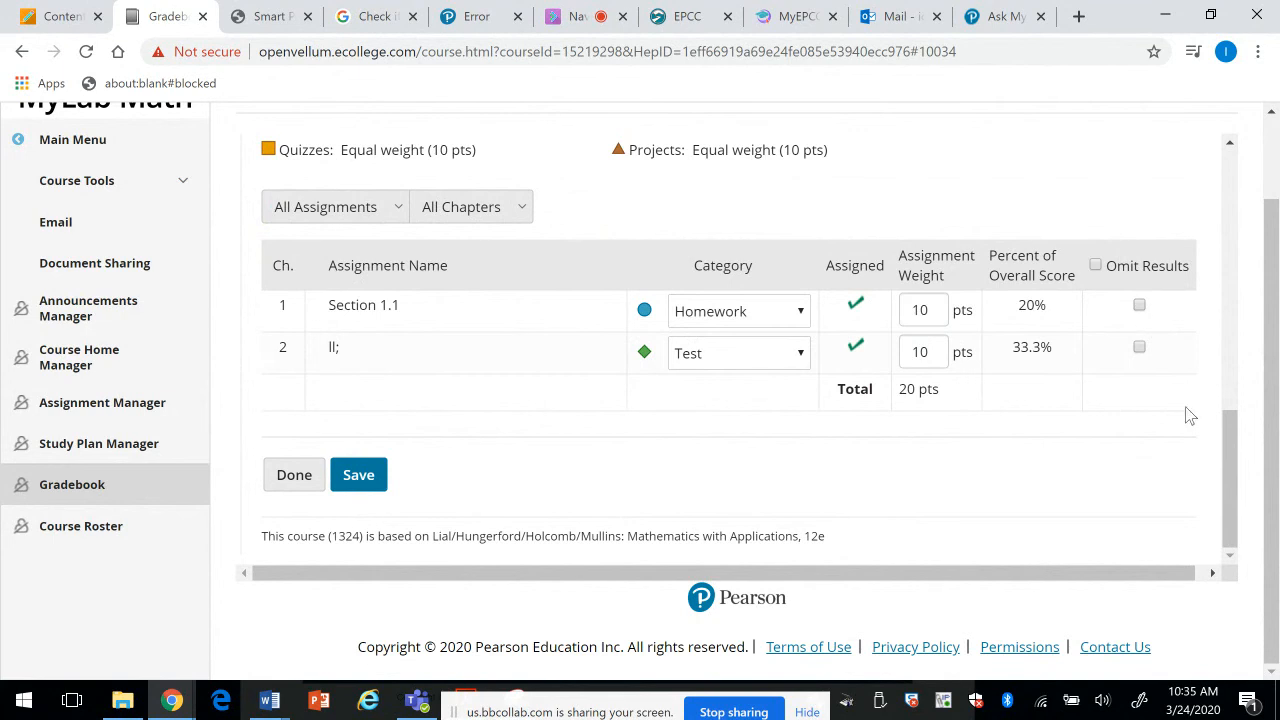
Step: Save the updated weights and acknowledge the confirmation
click(360, 480)
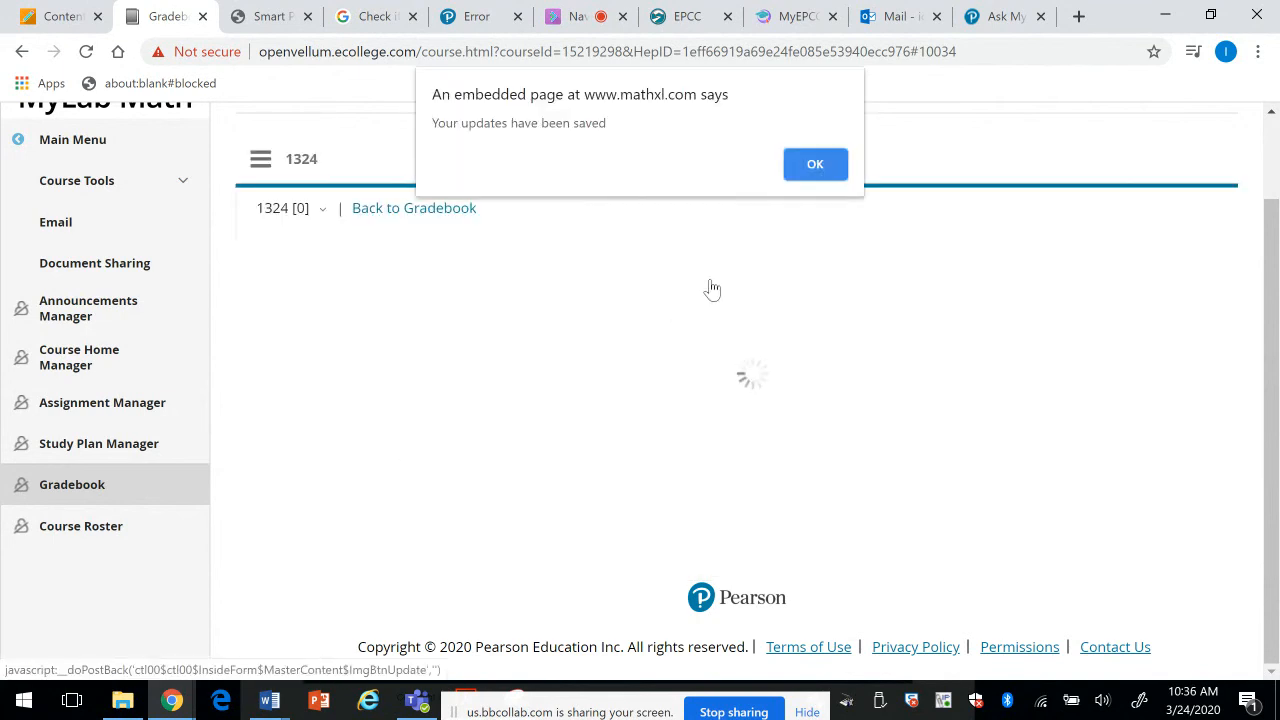
click(810, 163)
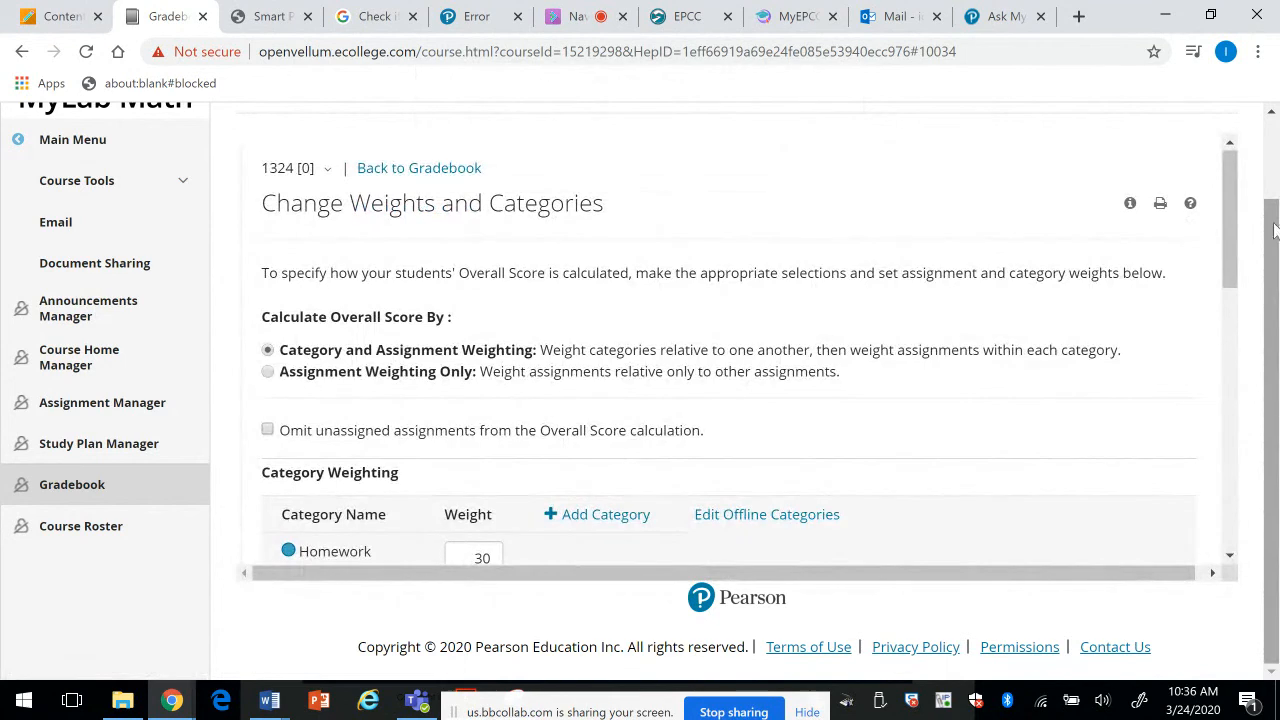
Step: Add a Homework-type category named Notebook to the category weighting and save it
drag(1228, 224, 1220, 335)
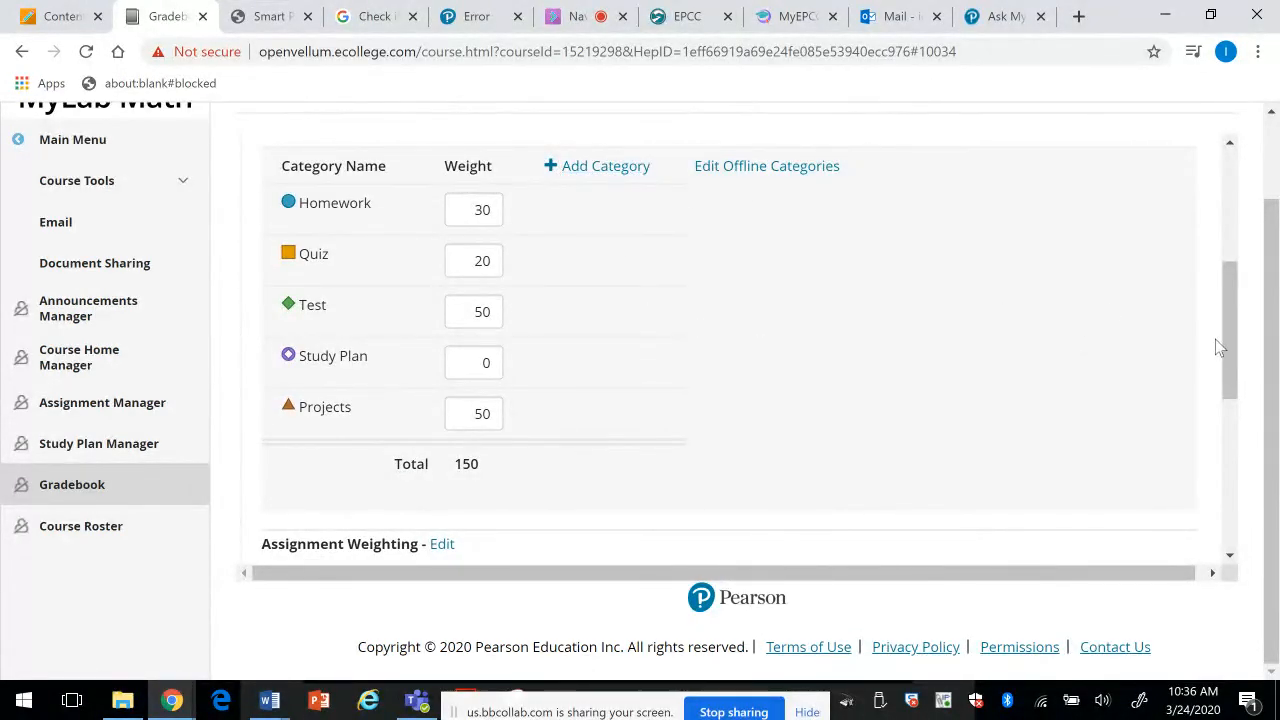
click(556, 167)
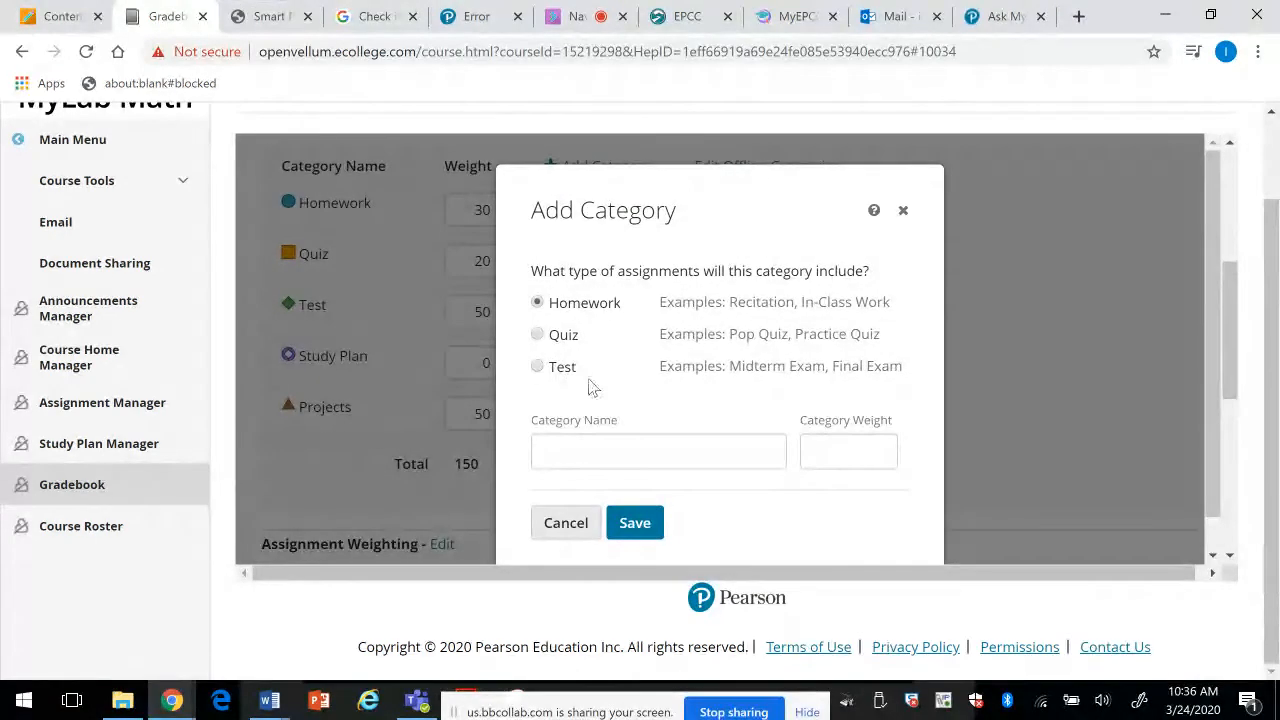
click(640, 457)
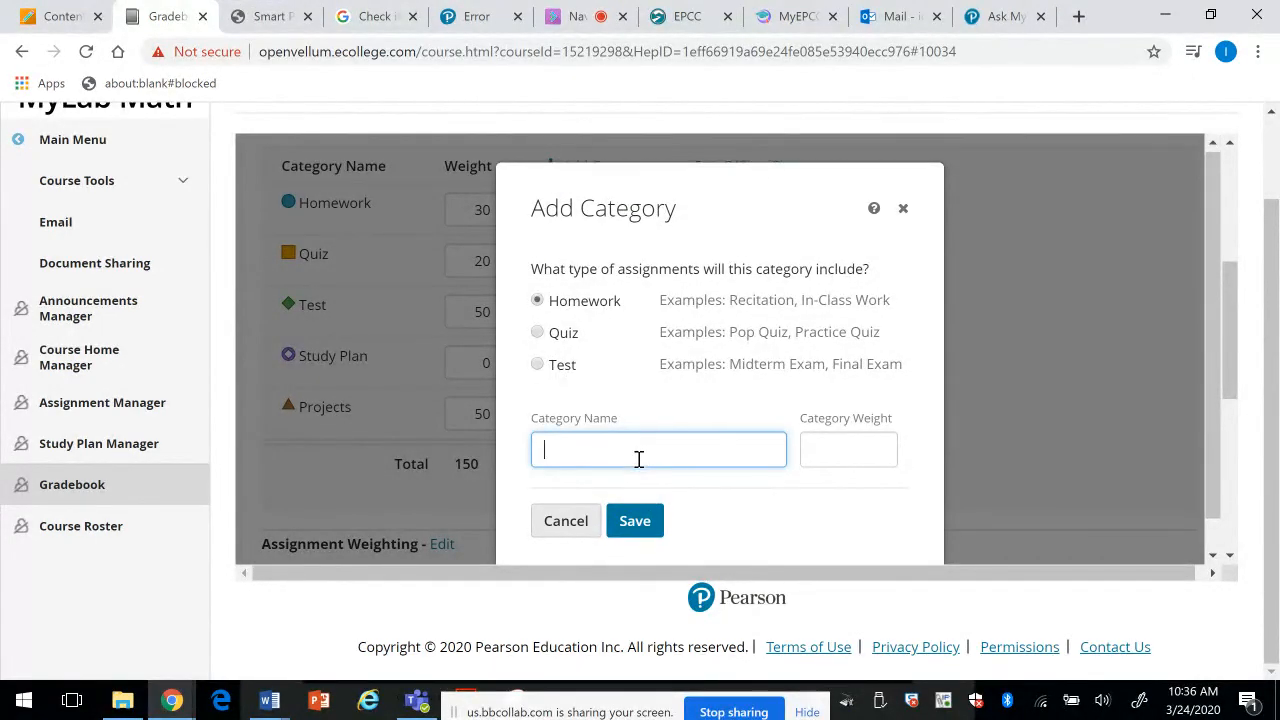
text(Noe)
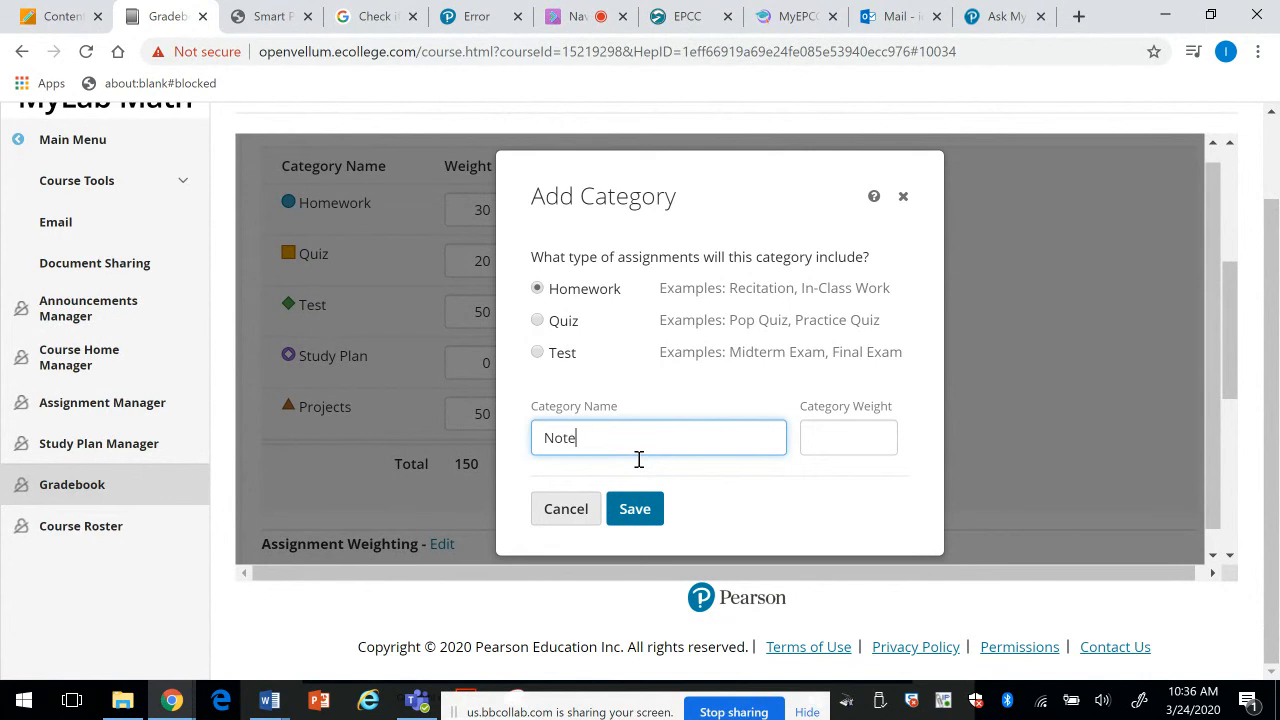
click(850, 438)
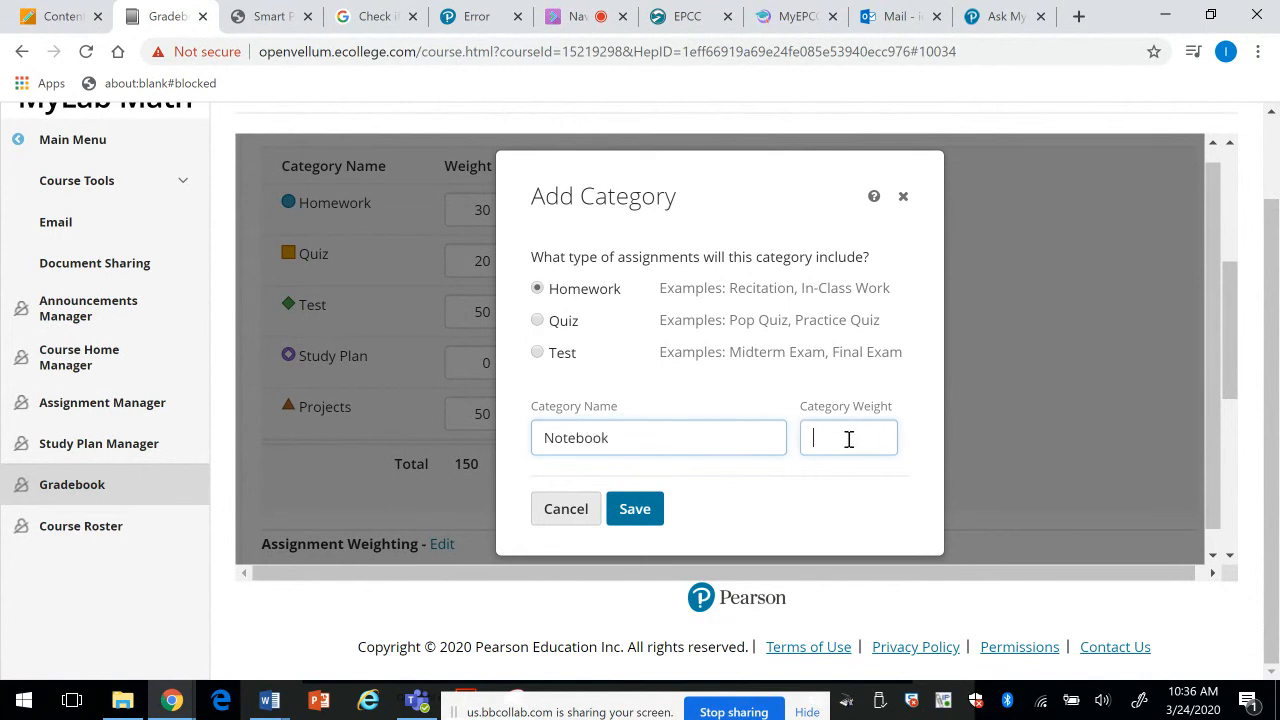
click(634, 509)
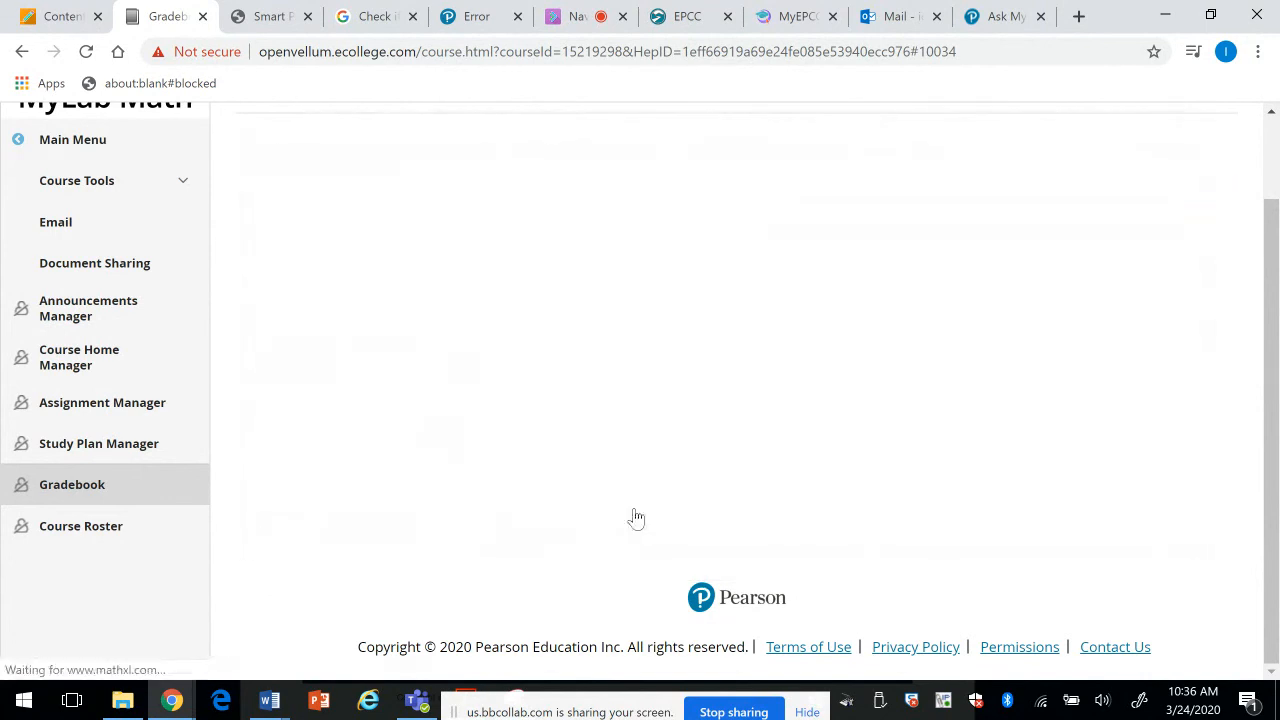
click(821, 165)
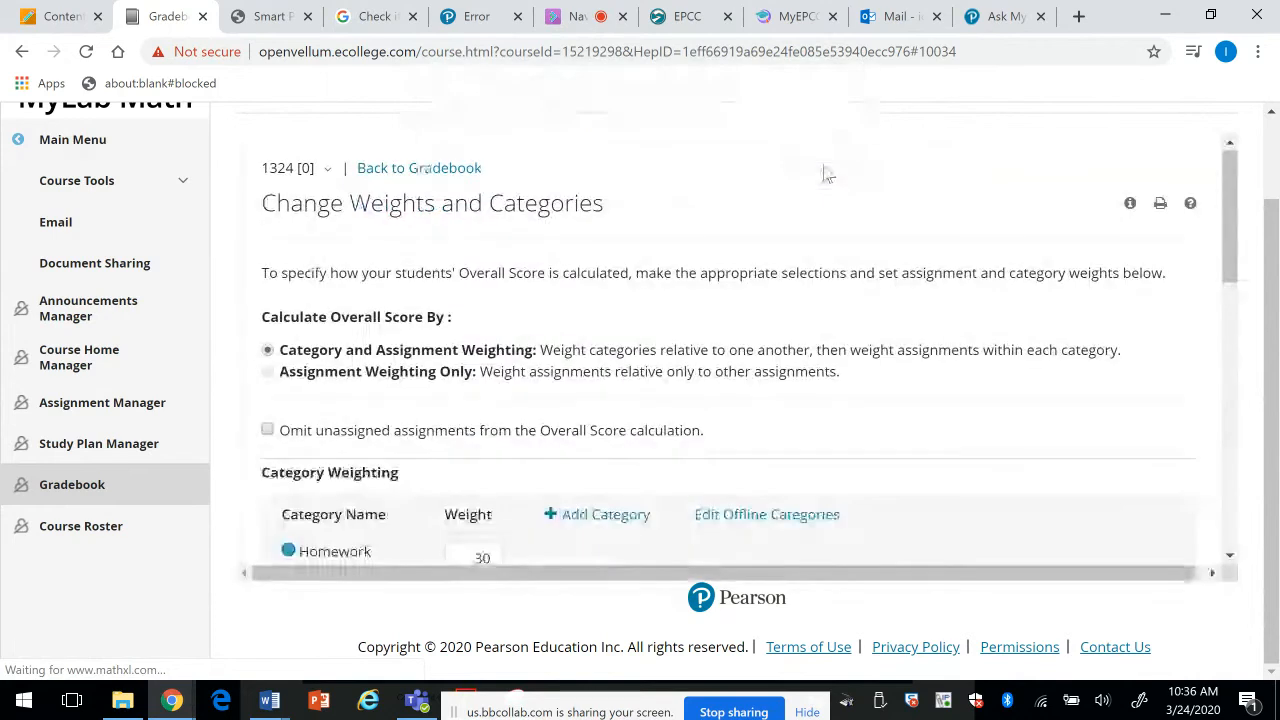
Step: Set the Notebook category weight to 10 and save the weights
drag(1227, 259, 1225, 367)
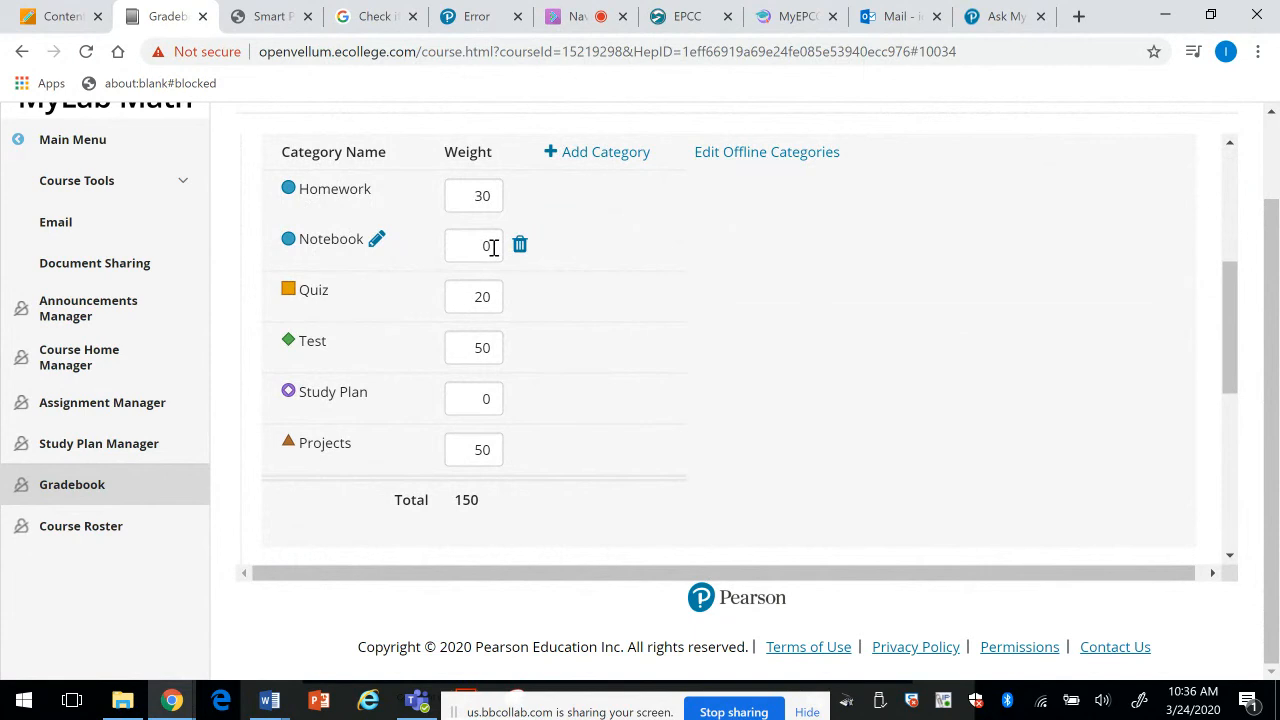
drag(493, 247, 482, 243)
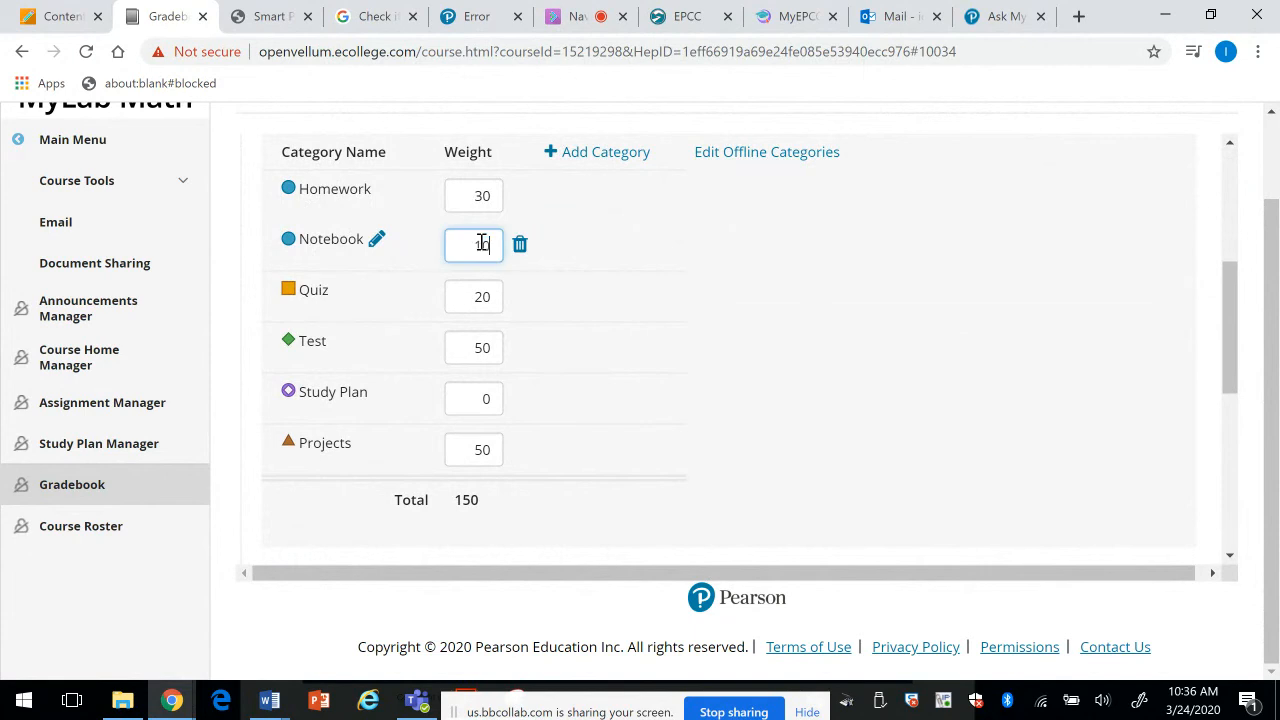
drag(1228, 290, 1215, 548)
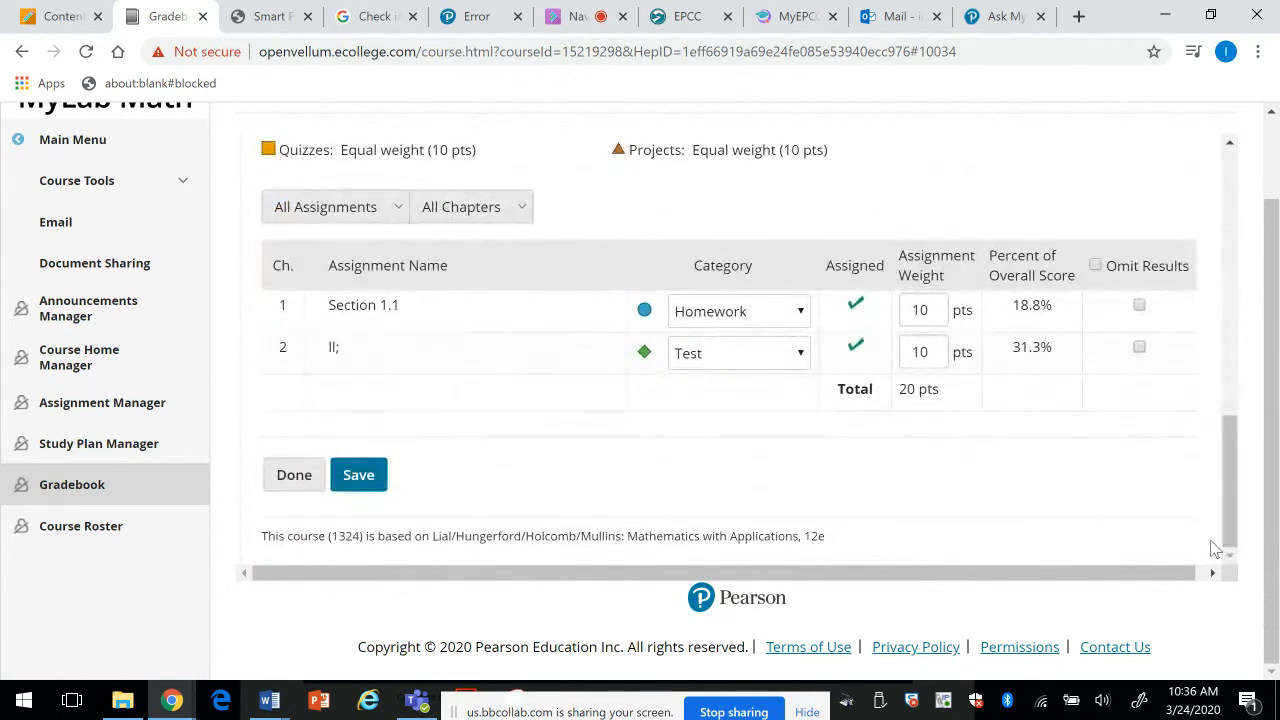
click(347, 475)
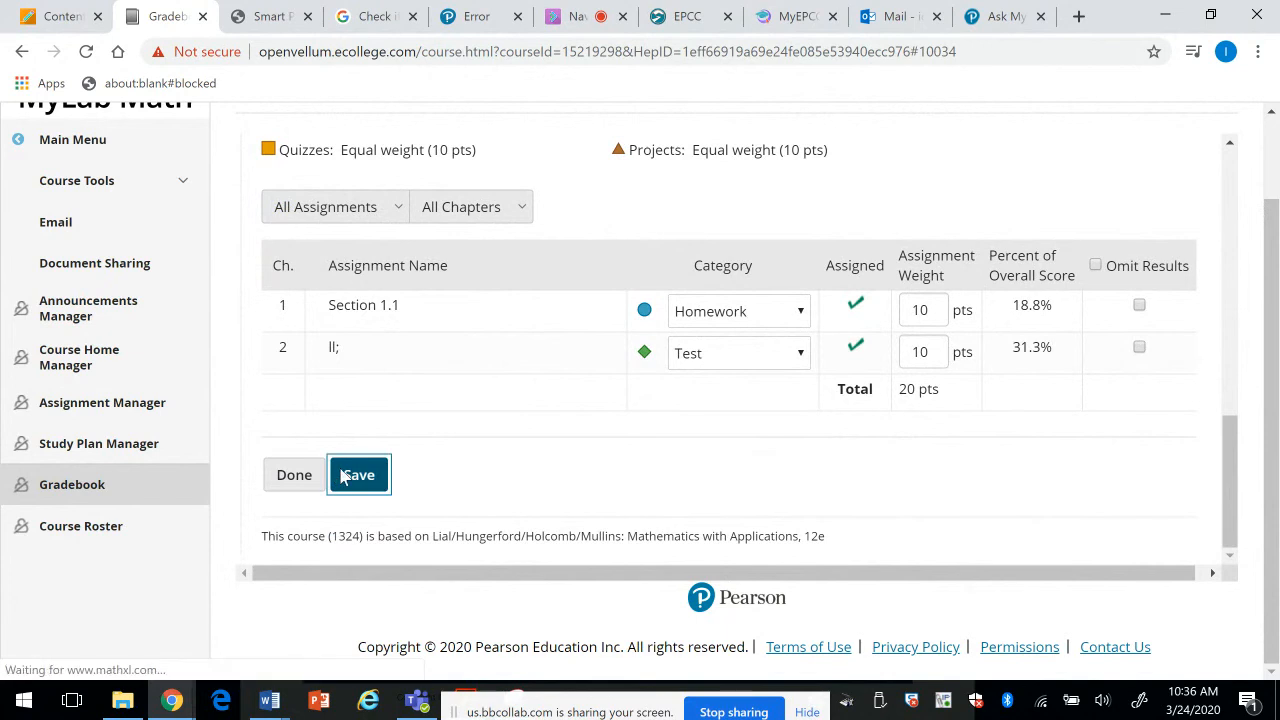
click(835, 168)
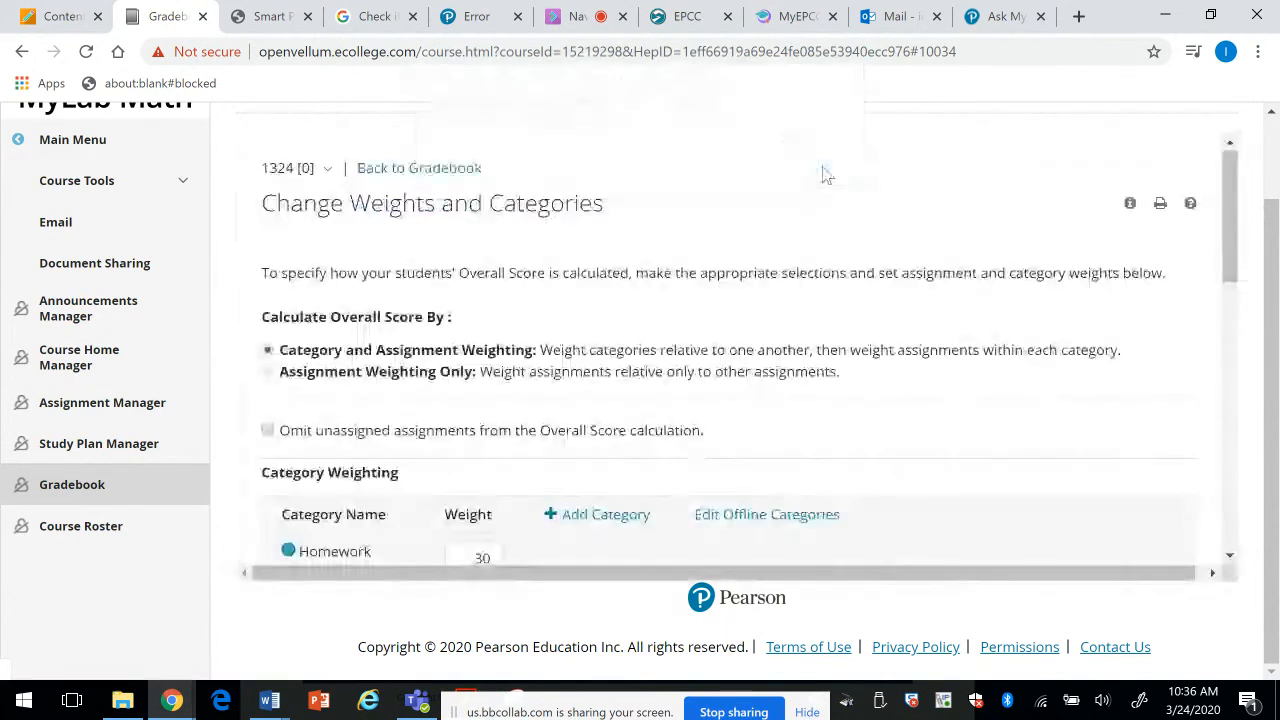
Step: Examine the gradebook's Manage Incompletes options and the student results status of Section 1.1, and return to the gradebook
click(445, 169)
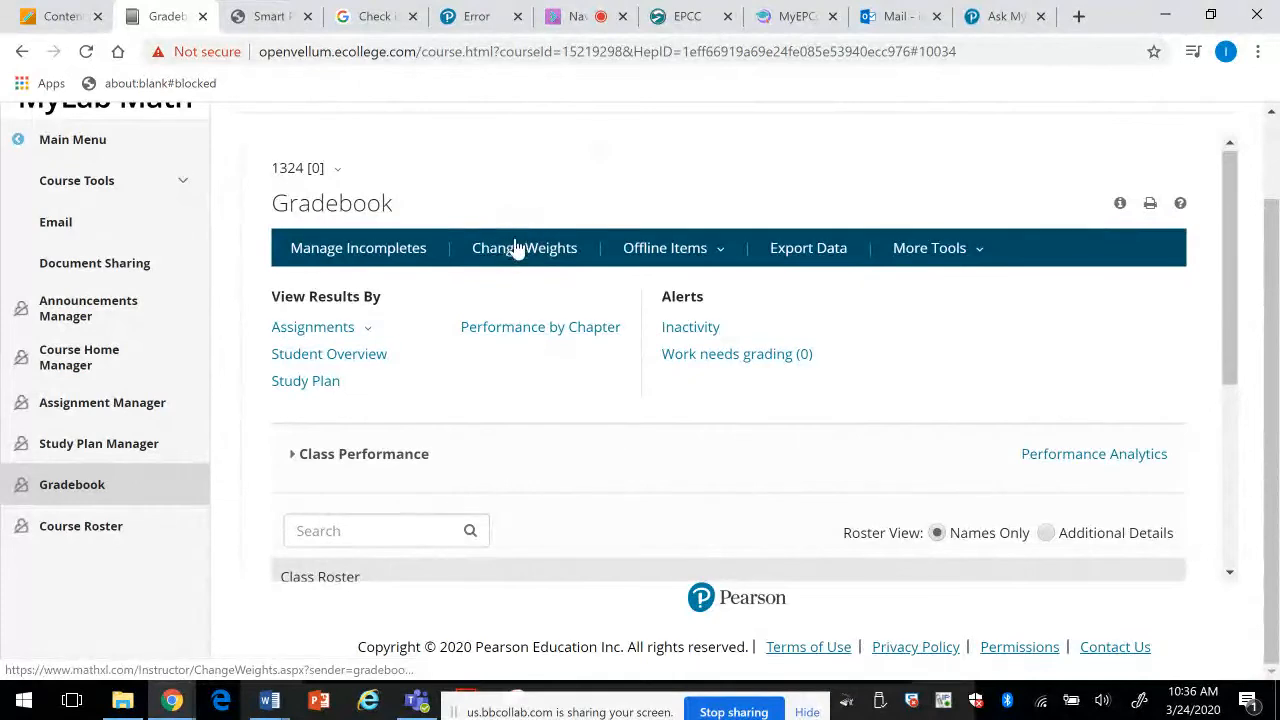
click(377, 262)
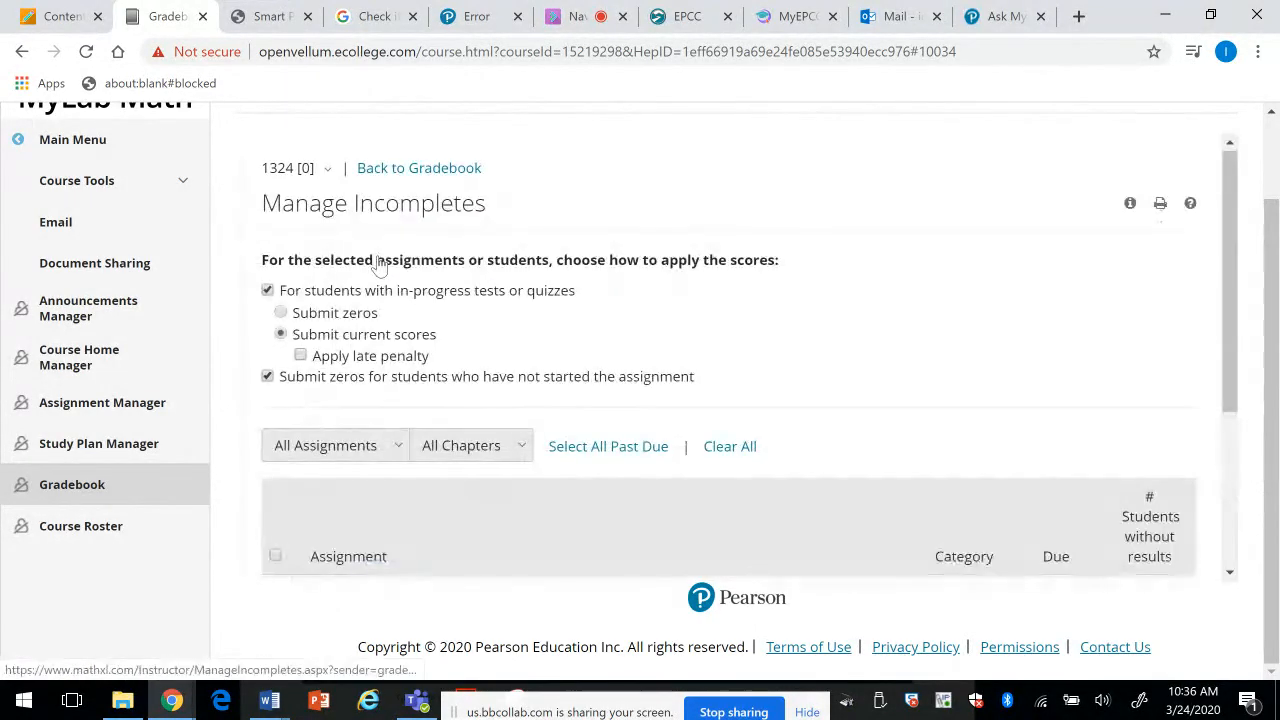
drag(1228, 358, 1229, 471)
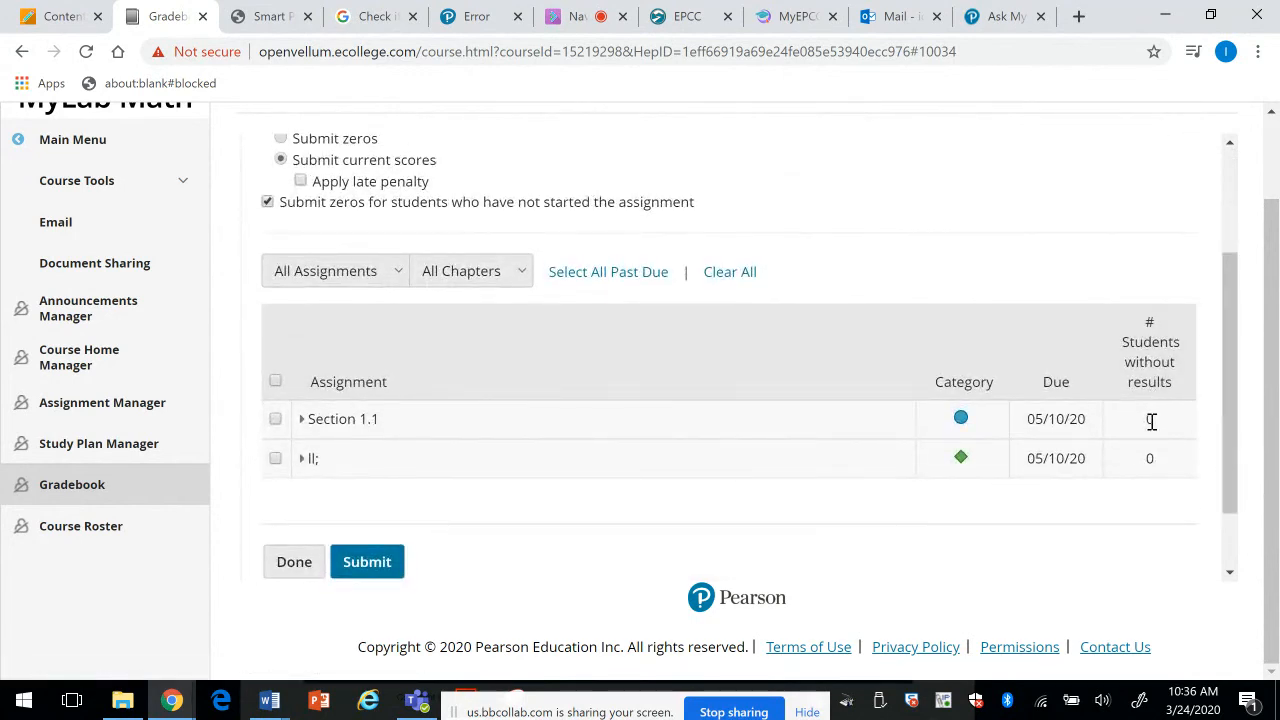
click(303, 419)
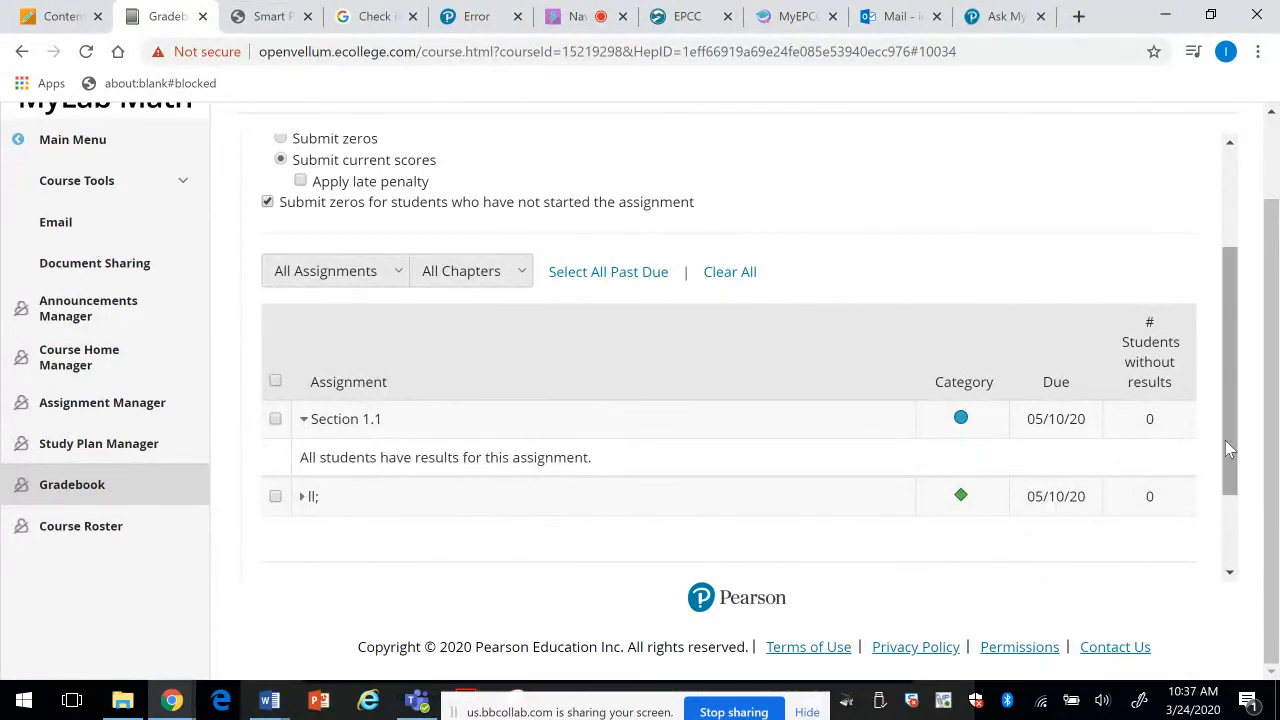
drag(1225, 440, 1234, 320)
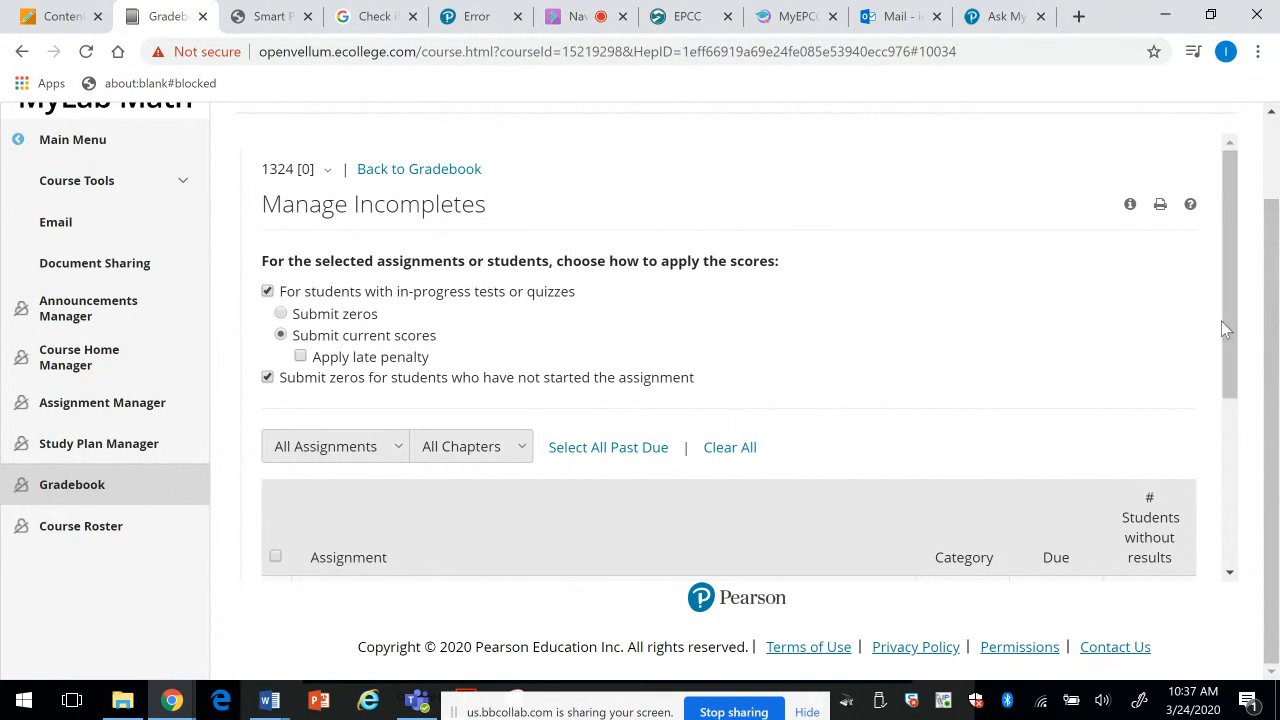
scroll(1224, 370, down, 3)
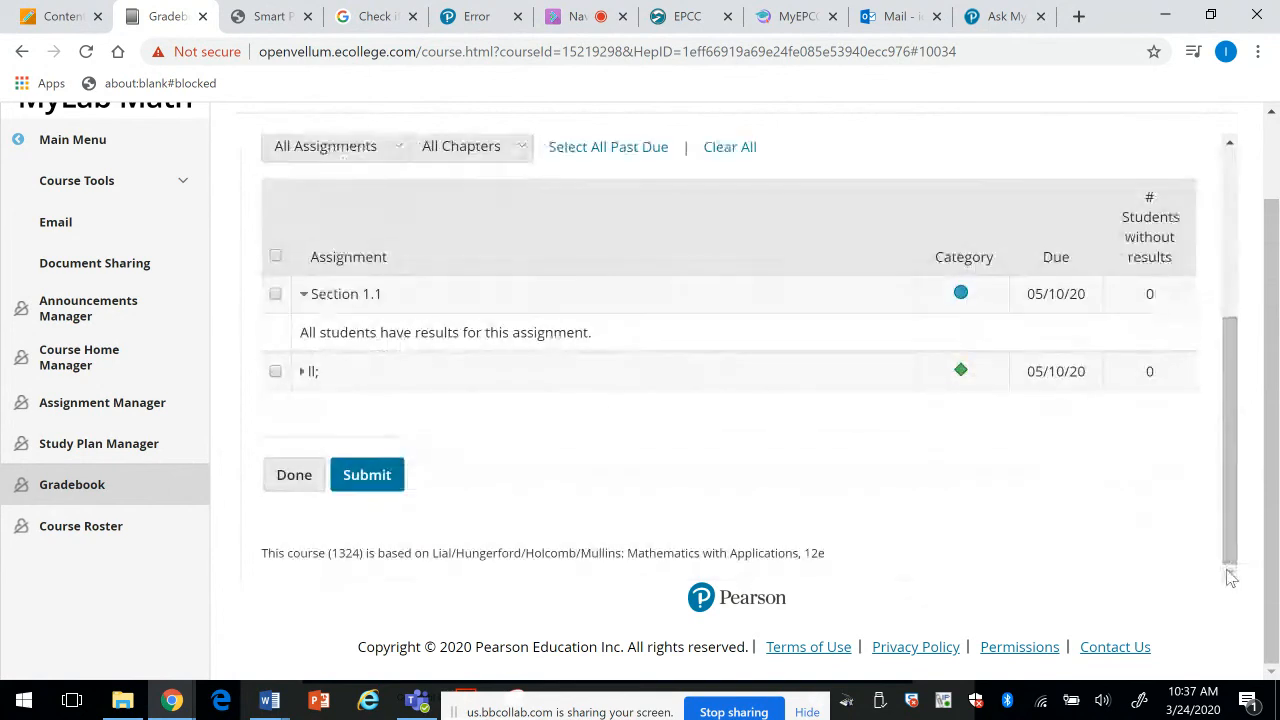
click(335, 477)
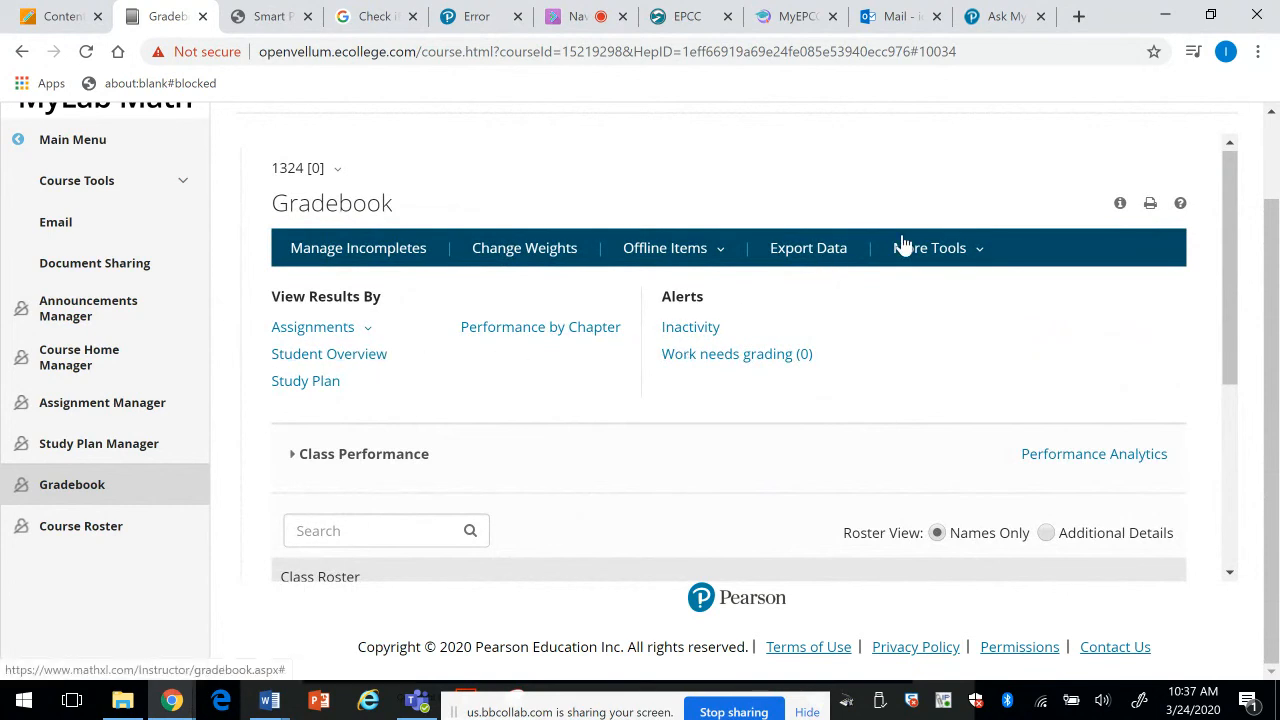
Step: Look over the data sets offered for a quick gradebook export, and return to the gradebook without exporting
click(829, 254)
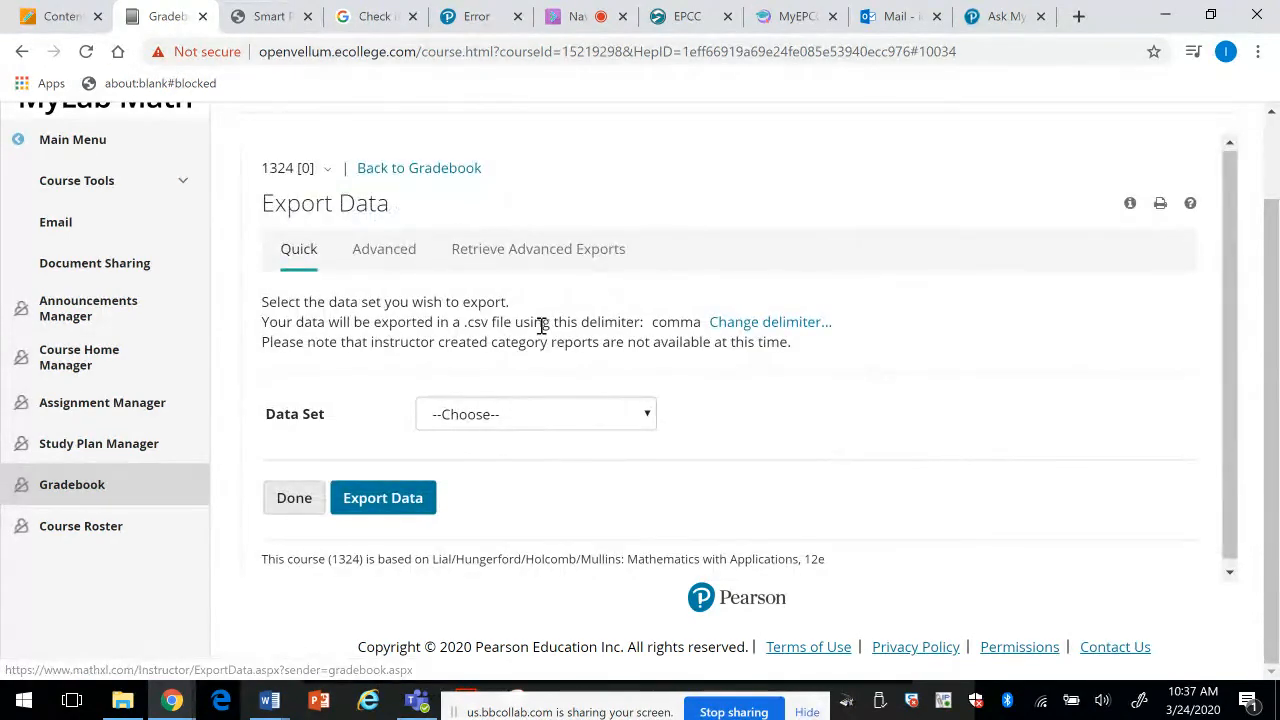
click(652, 414)
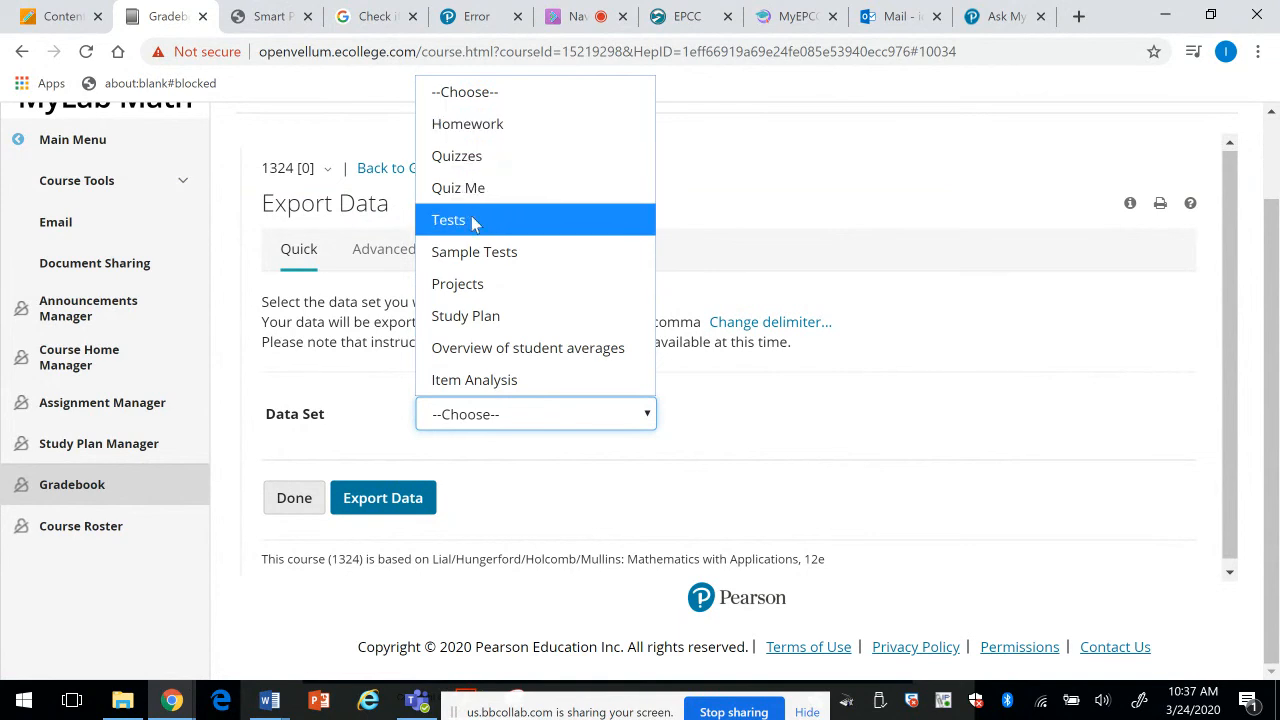
click(480, 538)
click(304, 508)
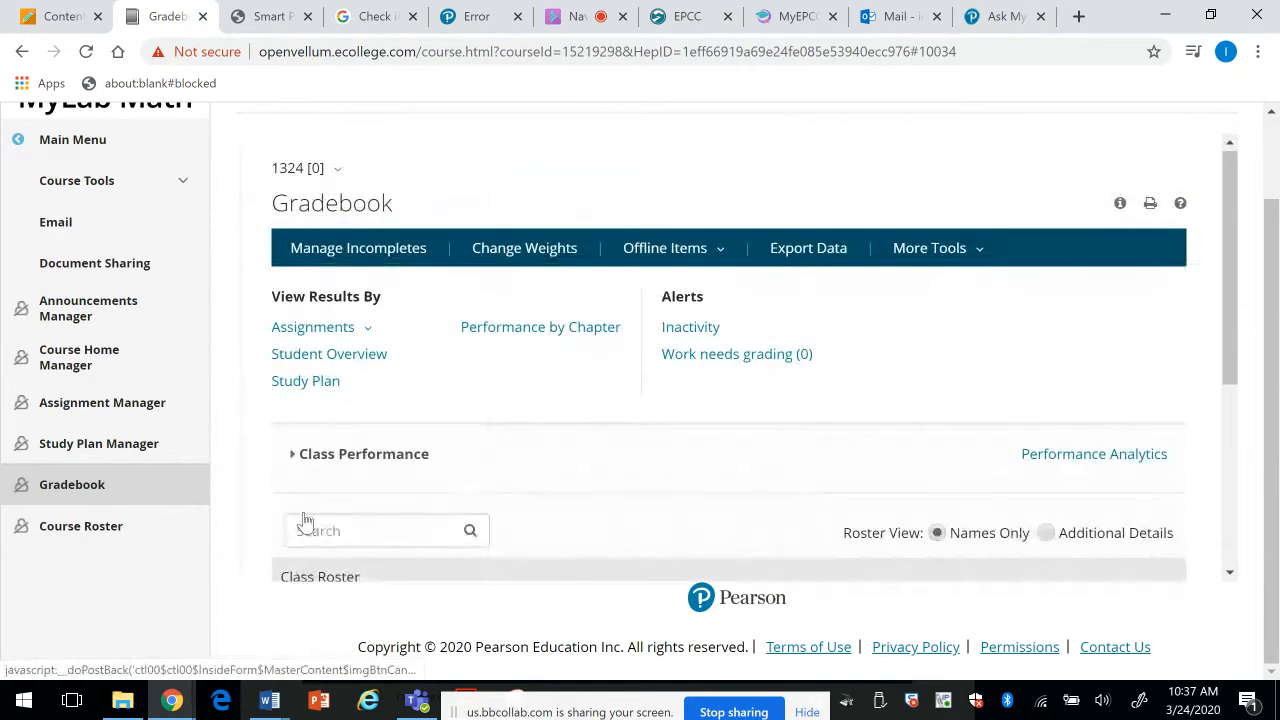
Step: Open Search/Email by Criteria and show the options for finding students based on Category averages
click(970, 254)
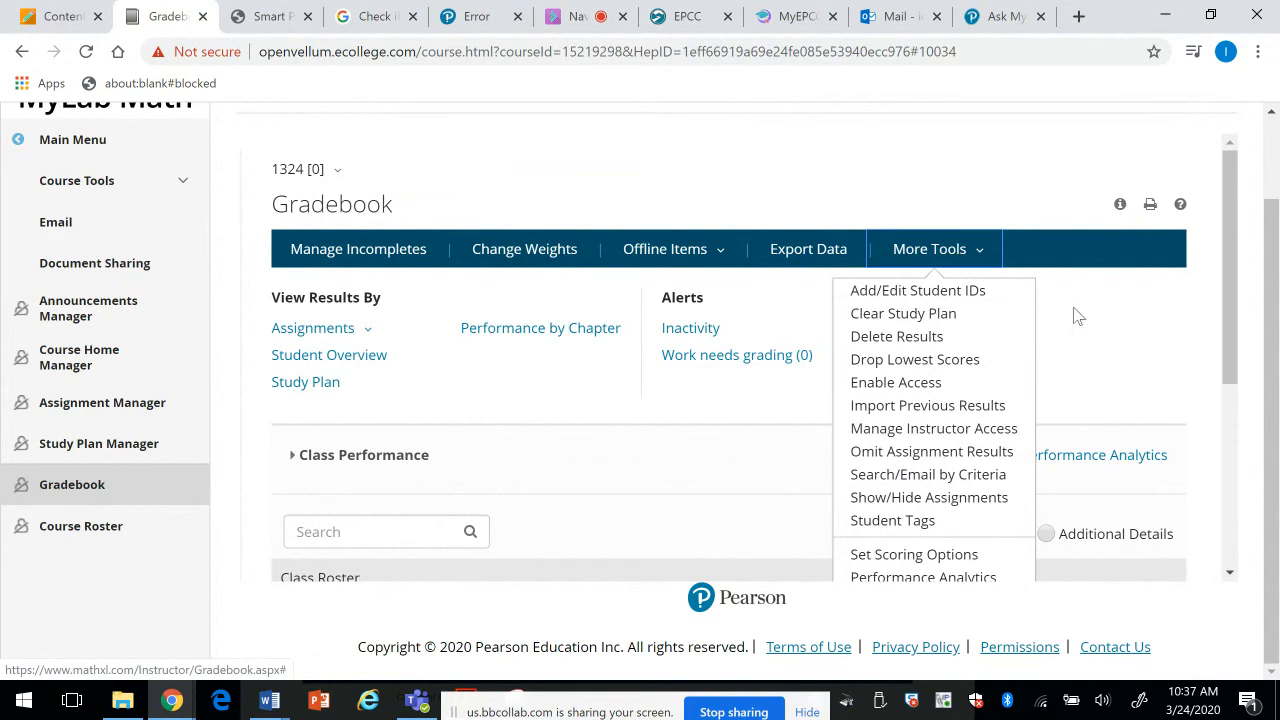
mouse_move(975, 260)
click(897, 482)
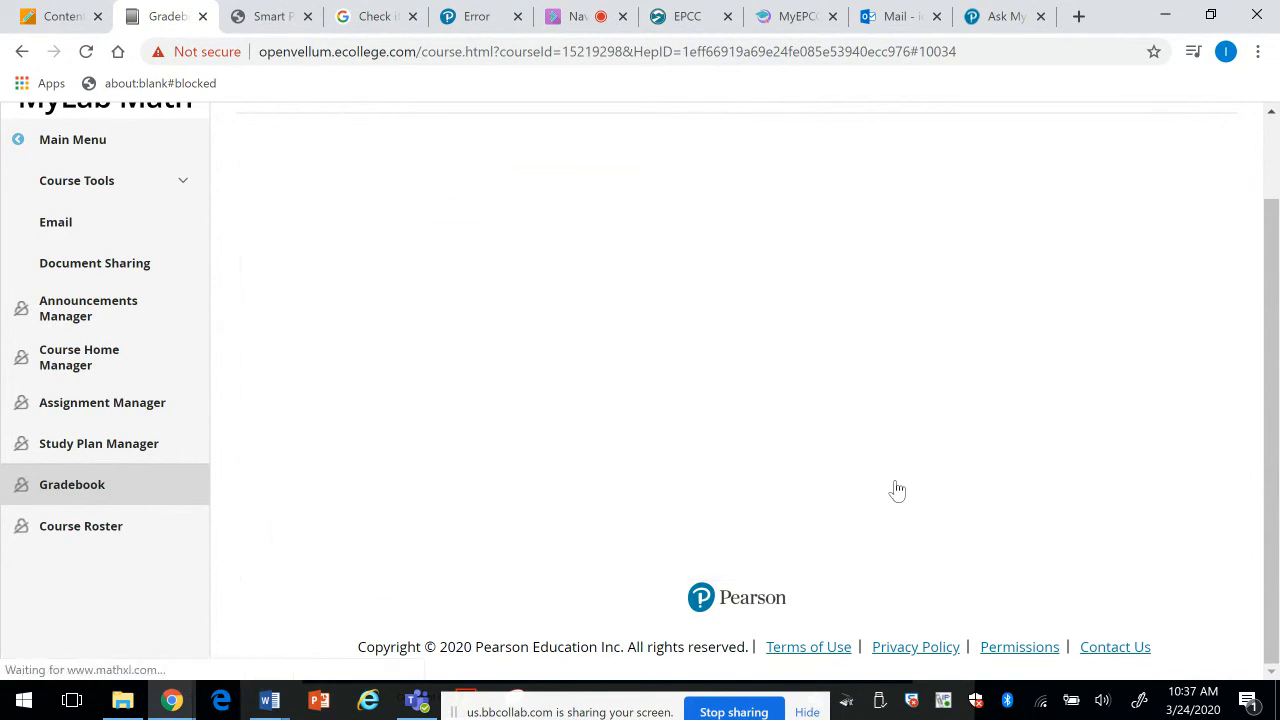
click(580, 251)
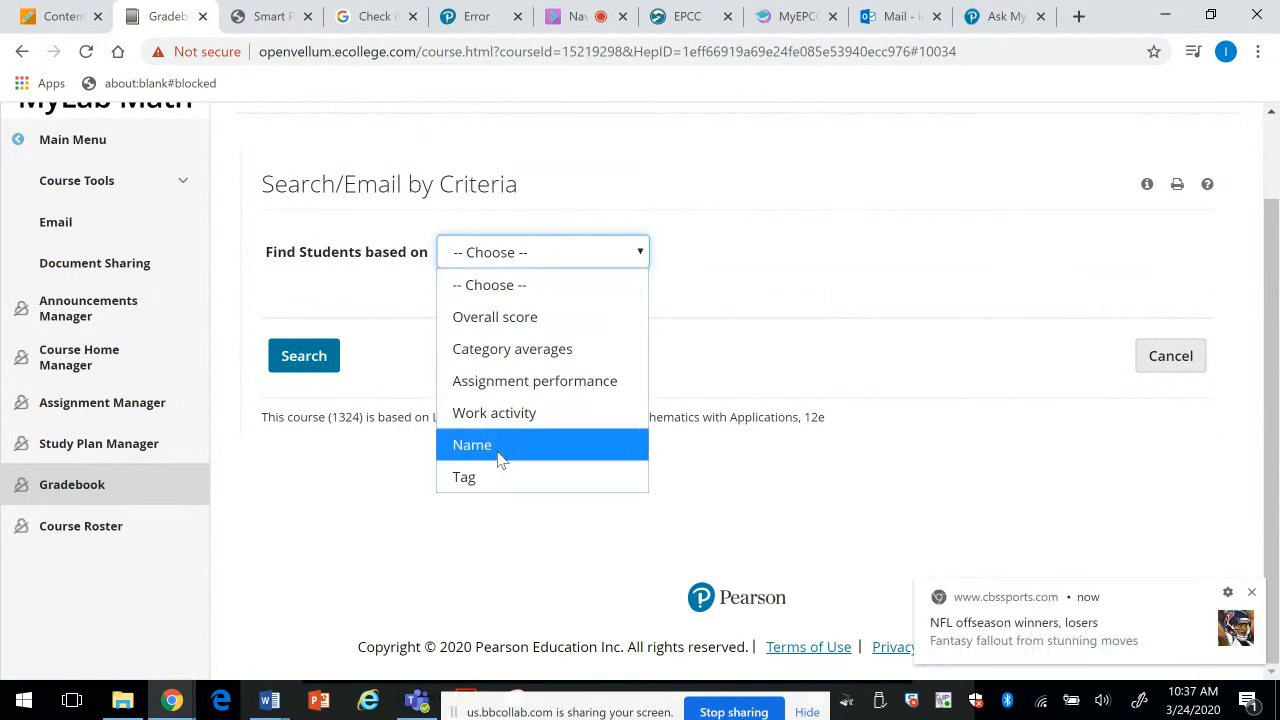
click(510, 350)
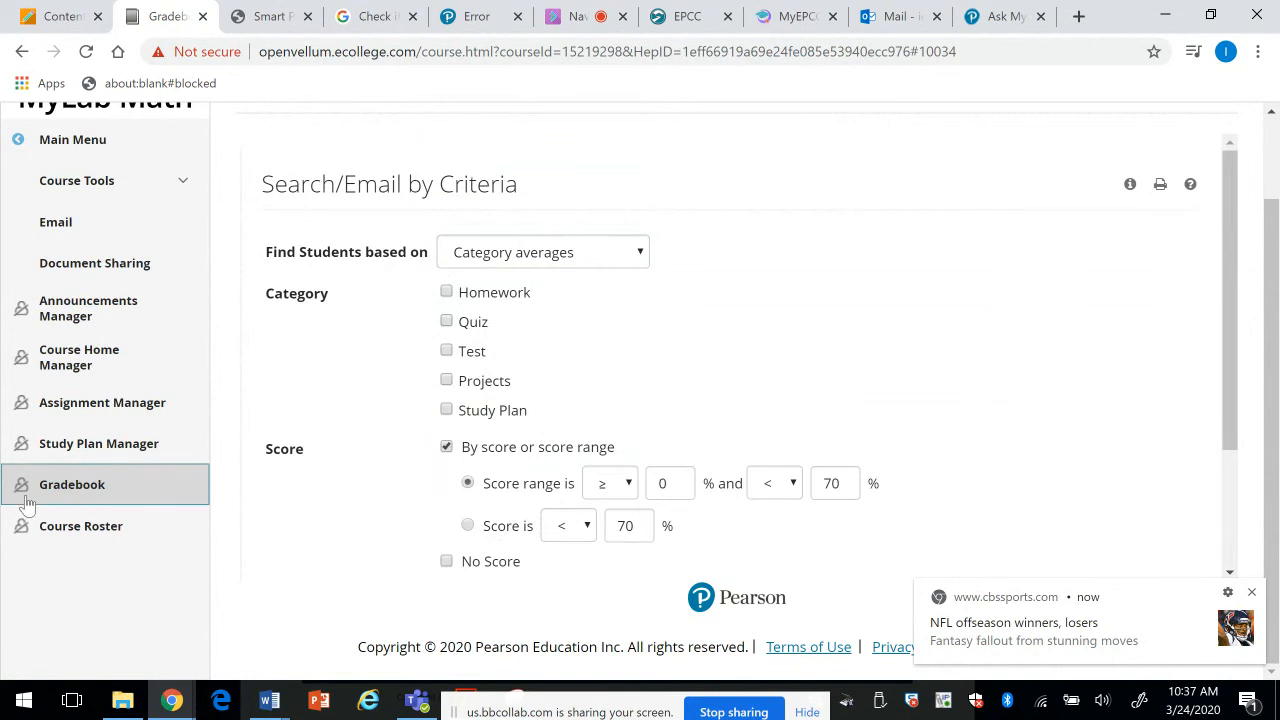
Step: Leave the student search for the gradebook, return to the course's main menu and look over its entries
click(55, 486)
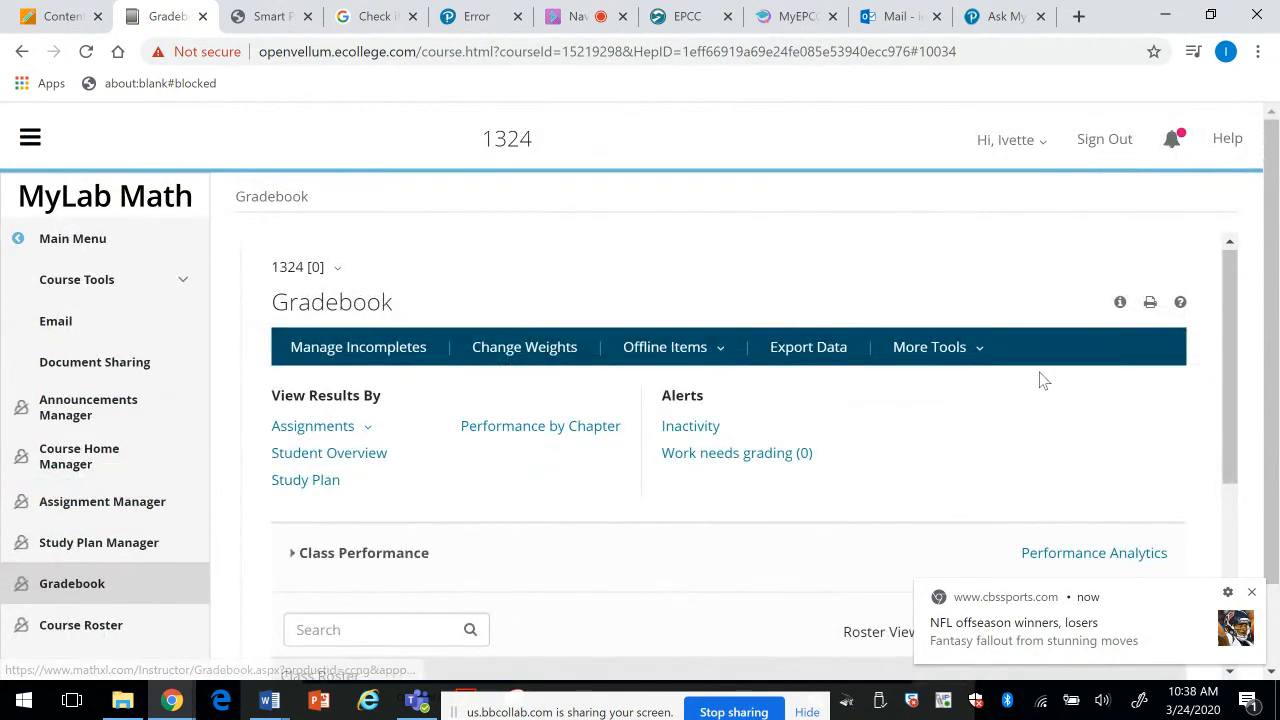
drag(1233, 372, 1206, 334)
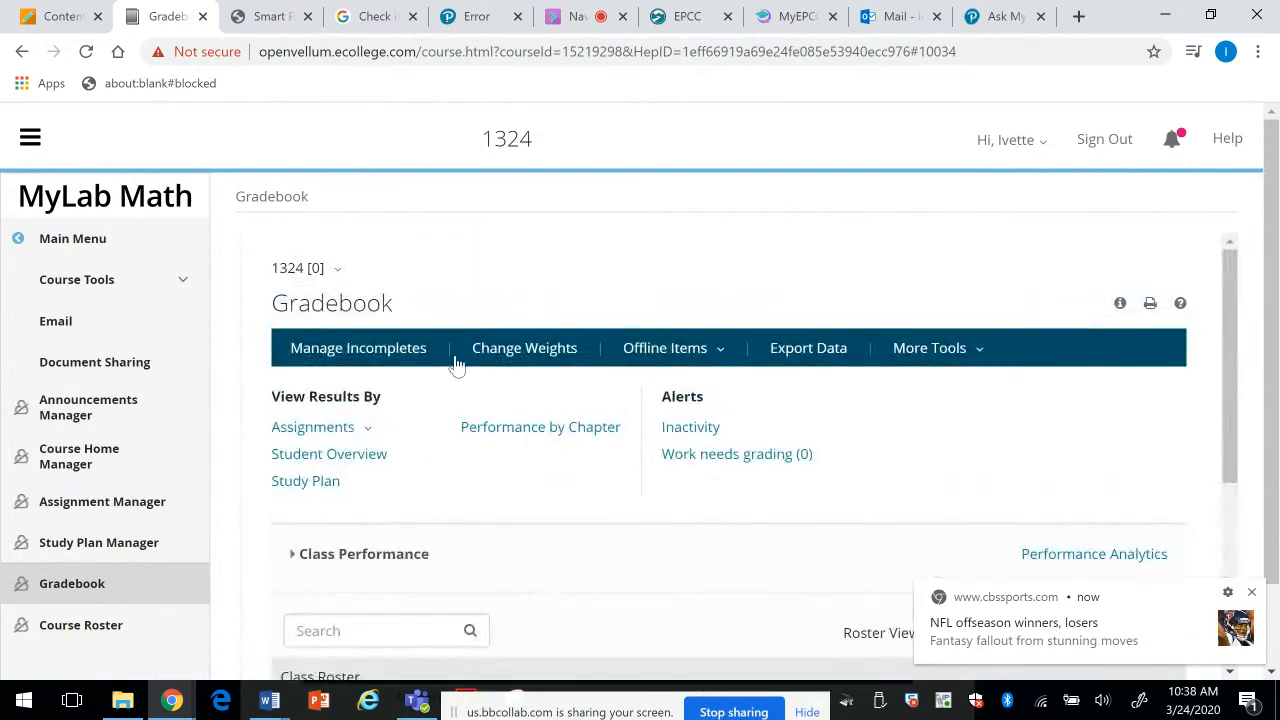
click(57, 242)
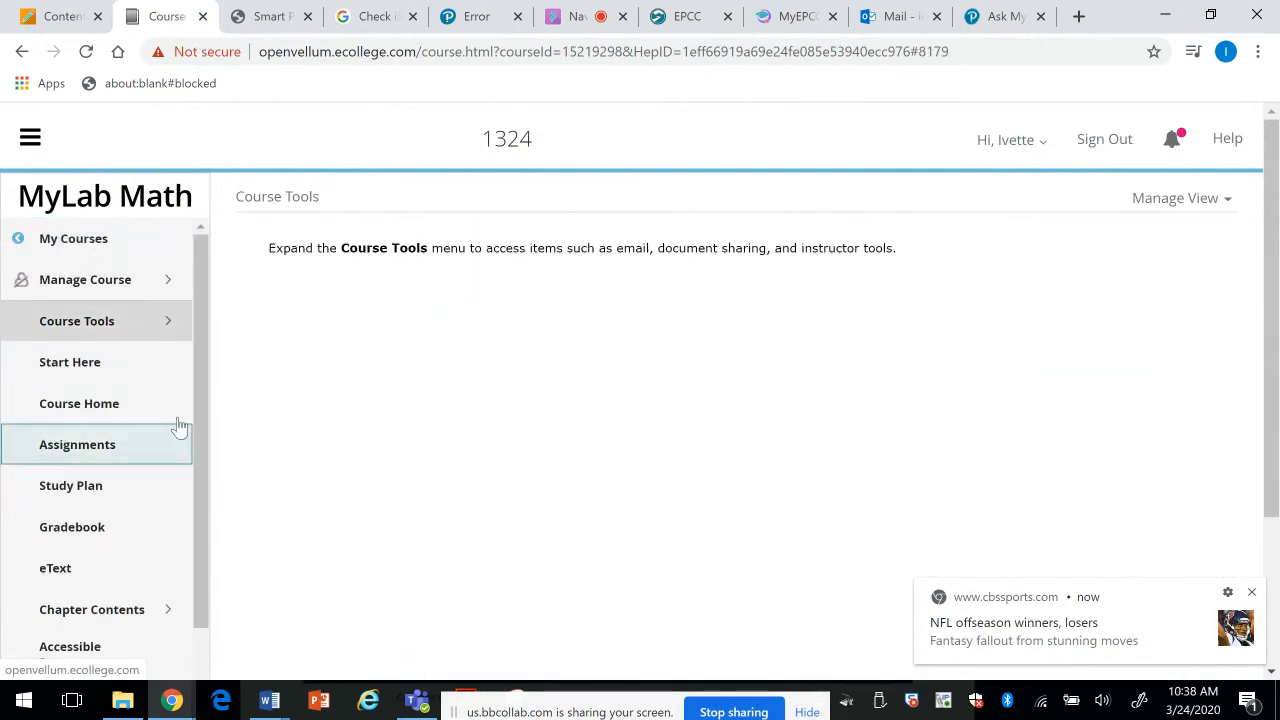
drag(196, 398, 183, 543)
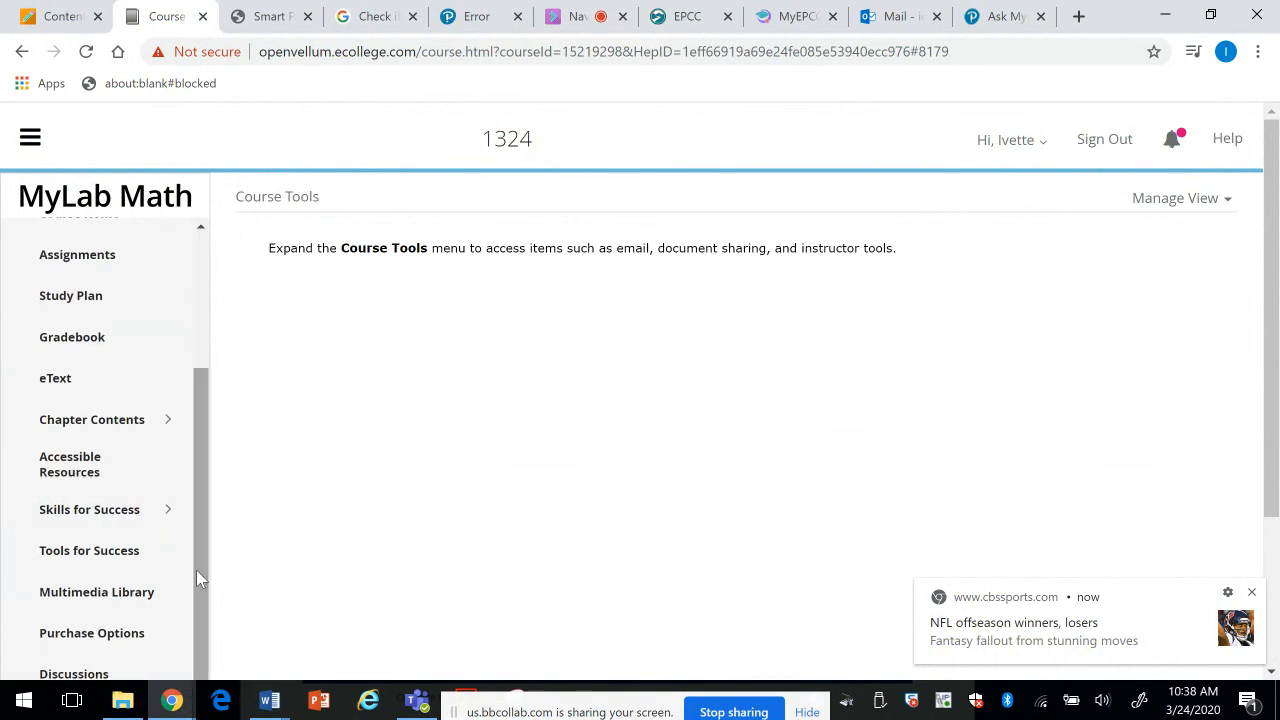
drag(200, 480, 191, 360)
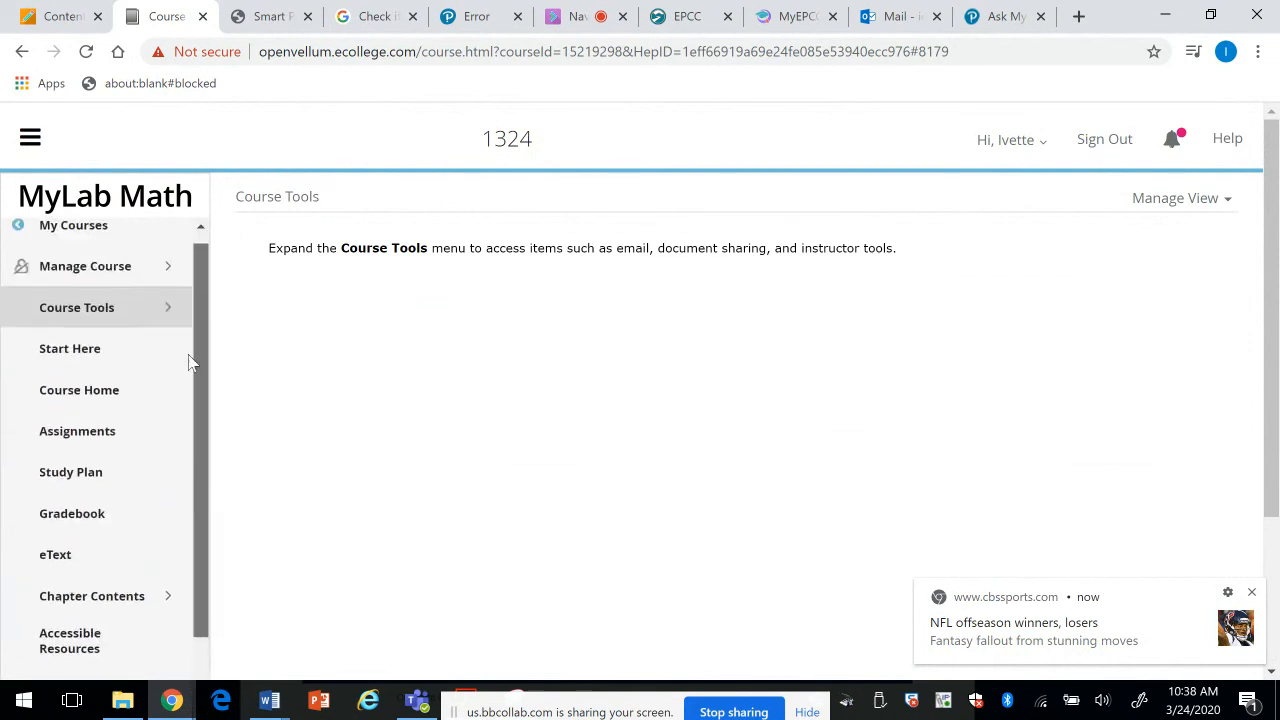
Step: Open the Math 0305 coreq Math 1324 coordinator course from My Courses and dismiss the news notification
click(55, 239)
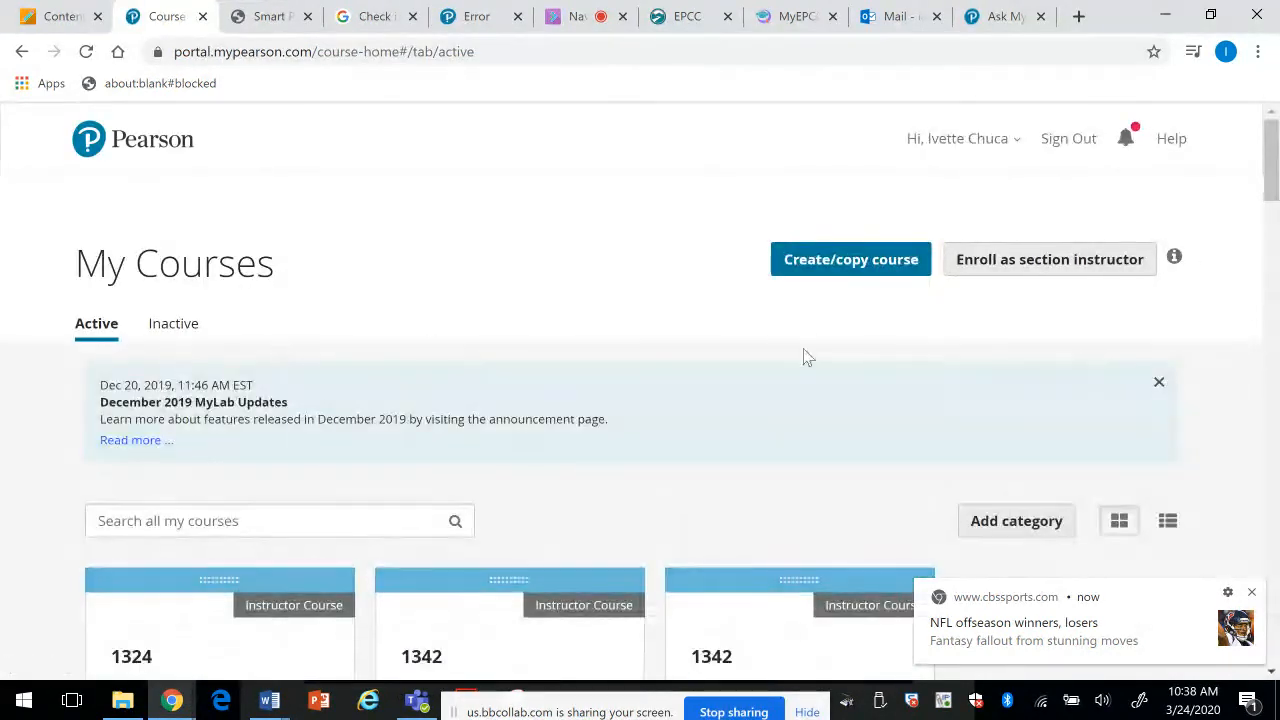
drag(1269, 177, 1268, 318)
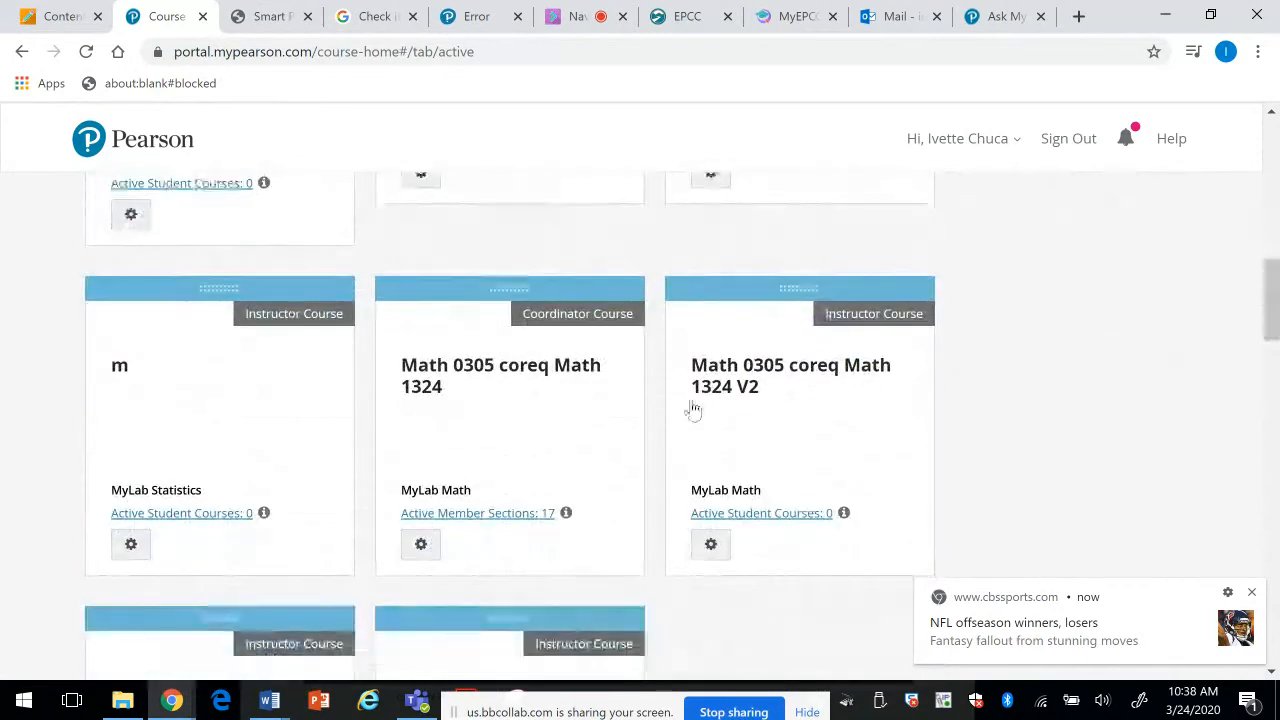
click(492, 390)
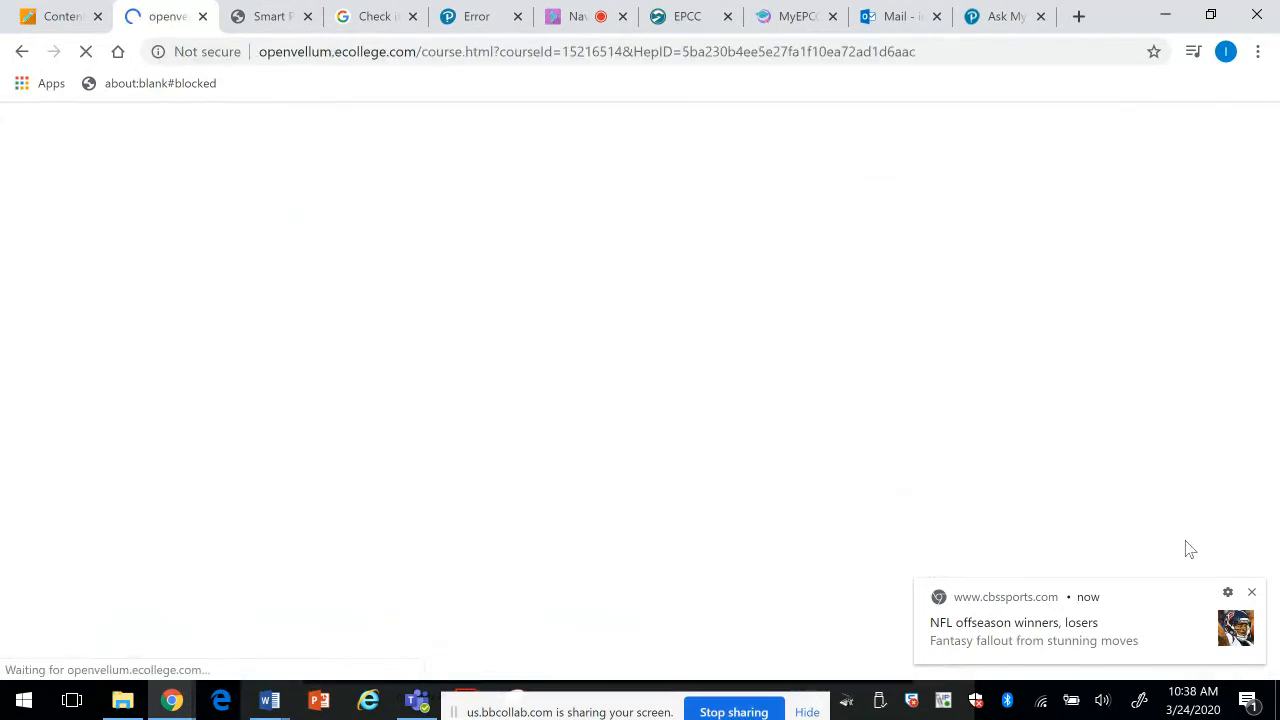
click(1248, 592)
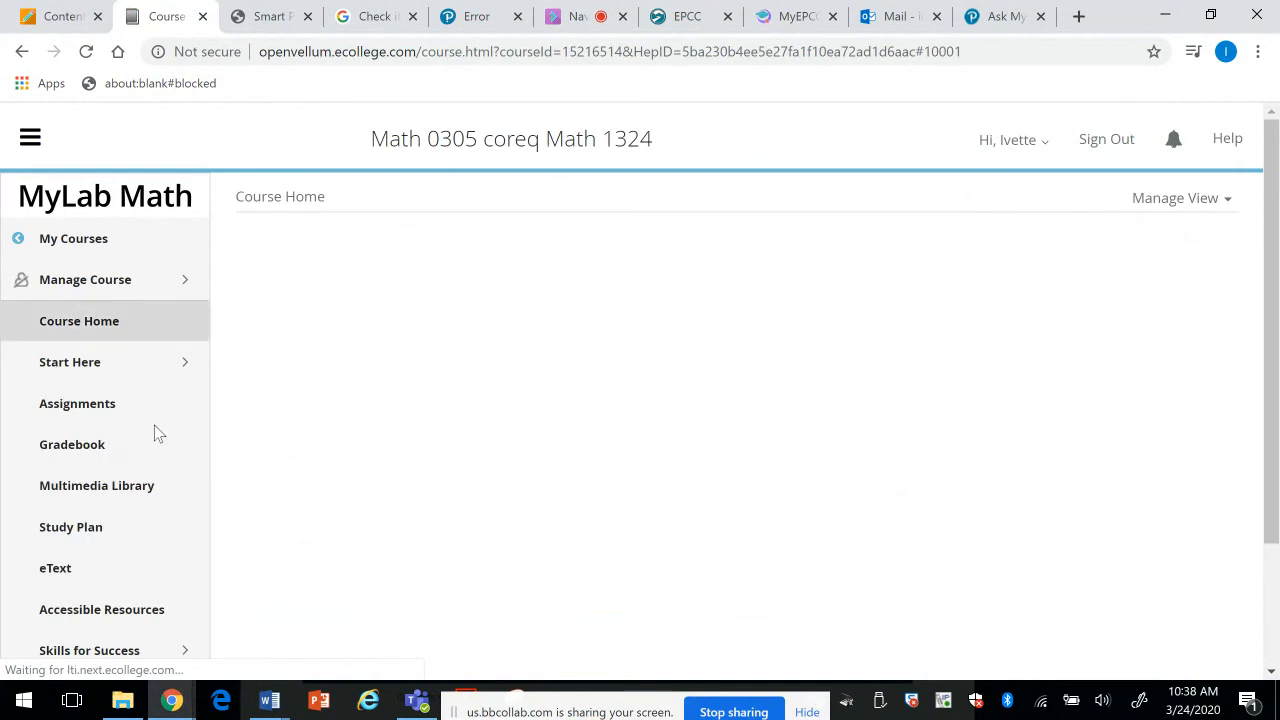
Step: Open Section 1.1 in Chapter 1 of Start Here and look over its printable notes, video and eText links
click(113, 375)
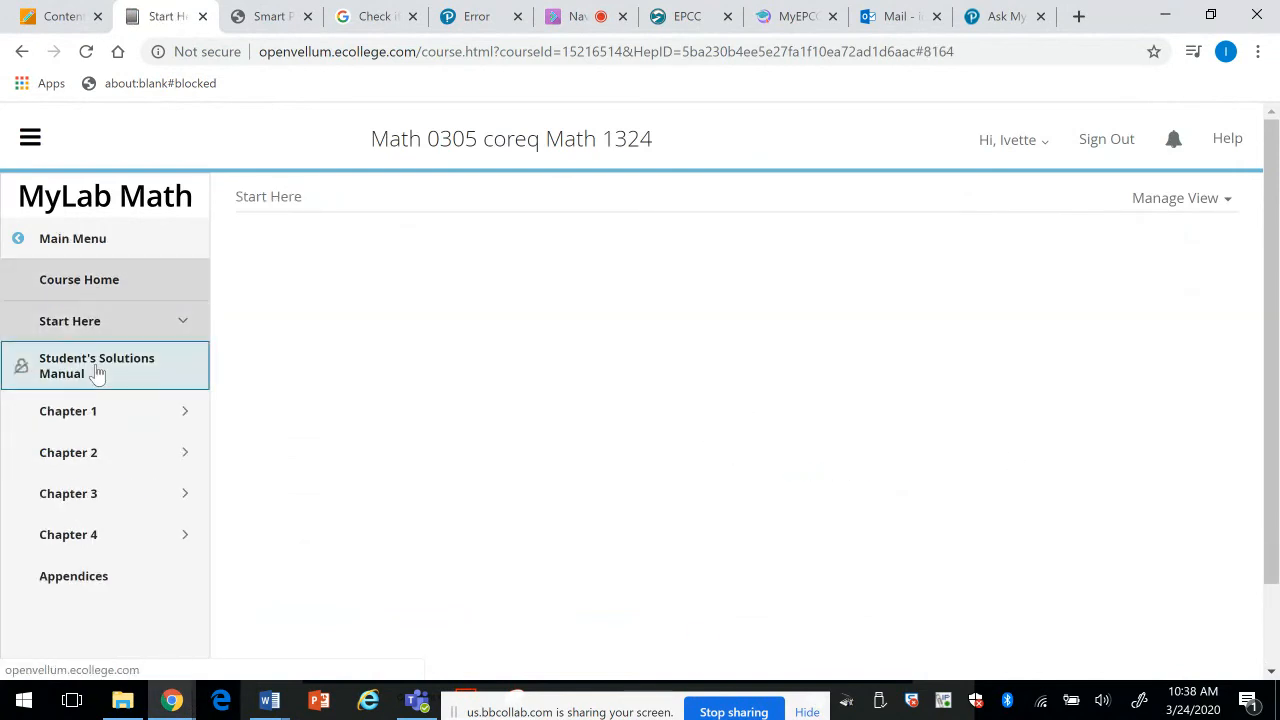
click(84, 378)
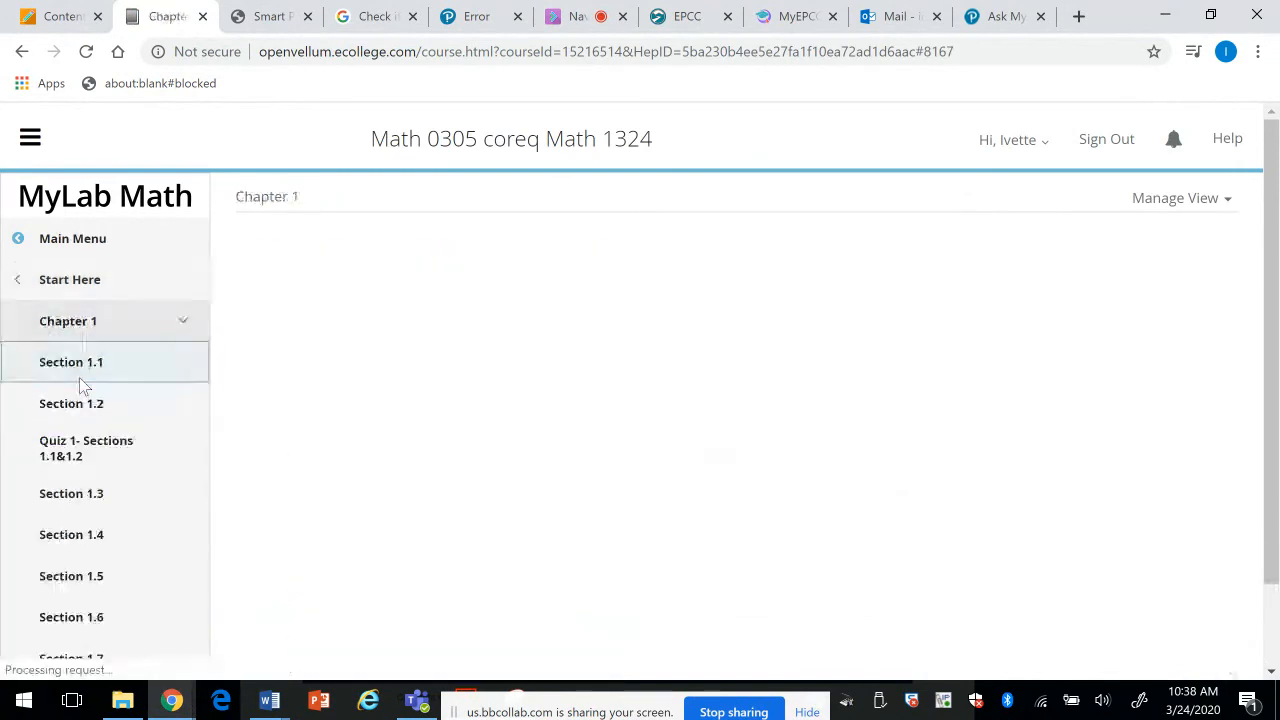
click(62, 372)
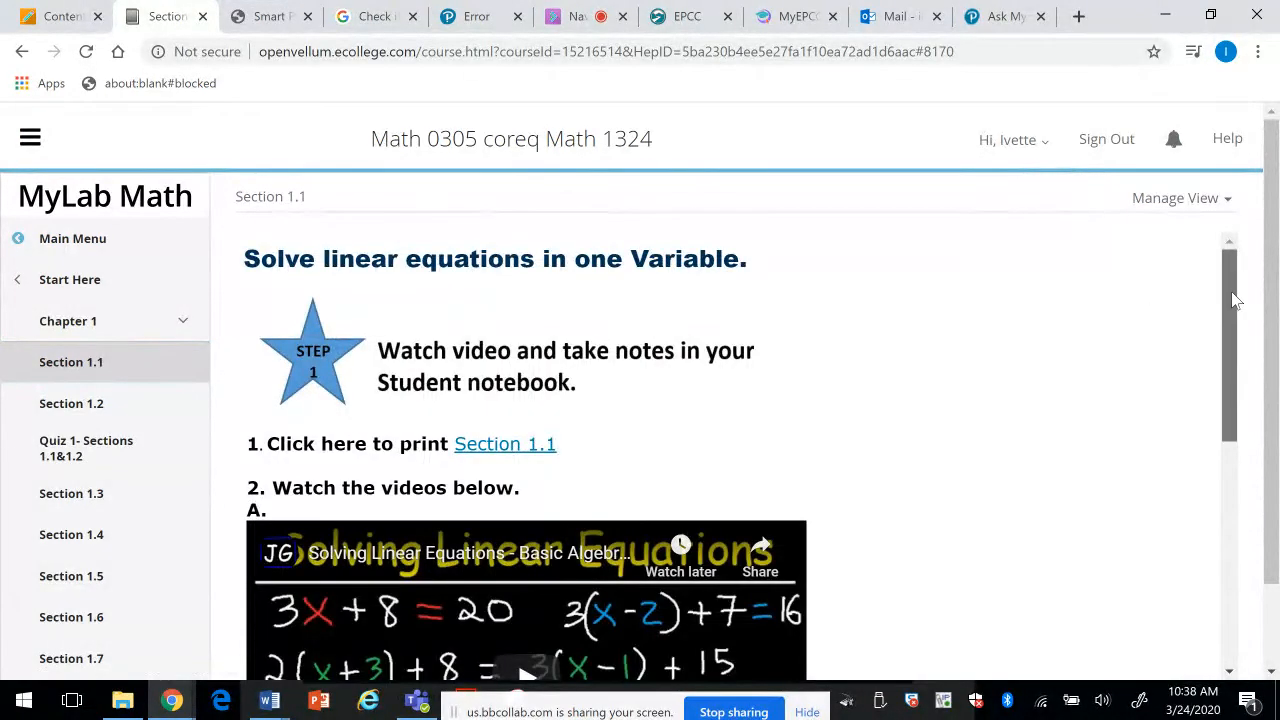
scroll(1236, 300, down, 1)
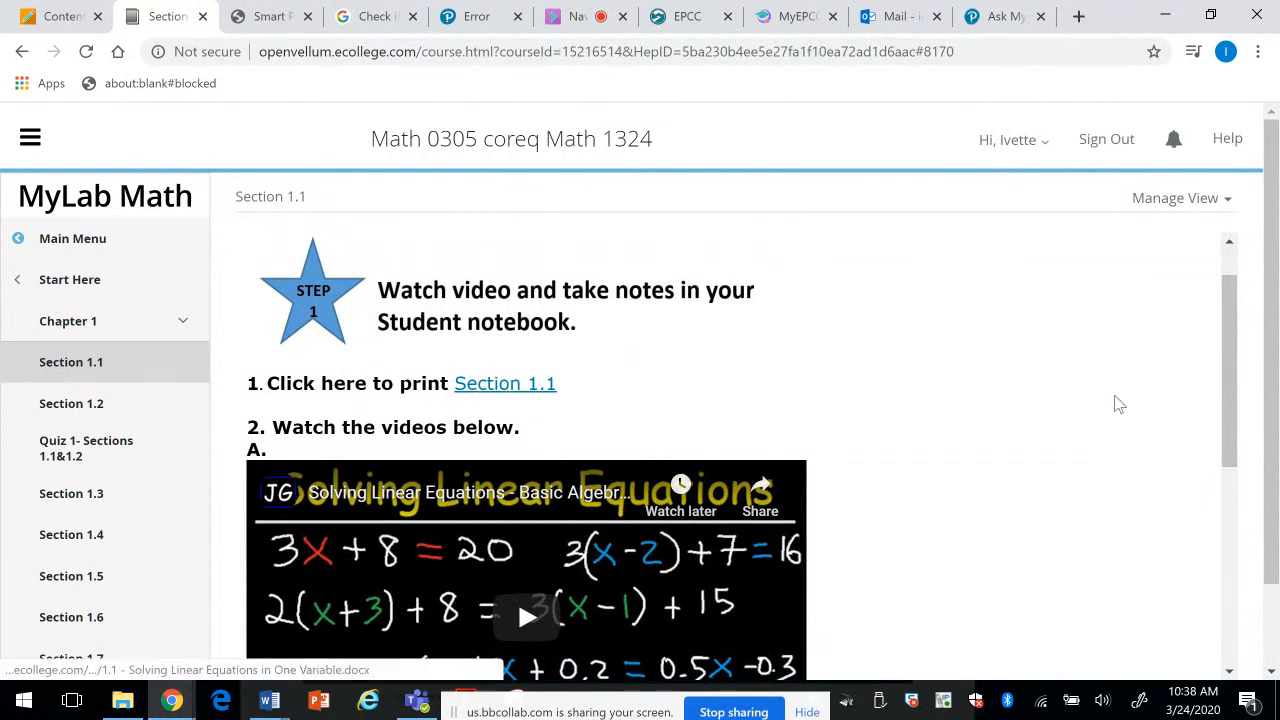
drag(1231, 397, 1233, 538)
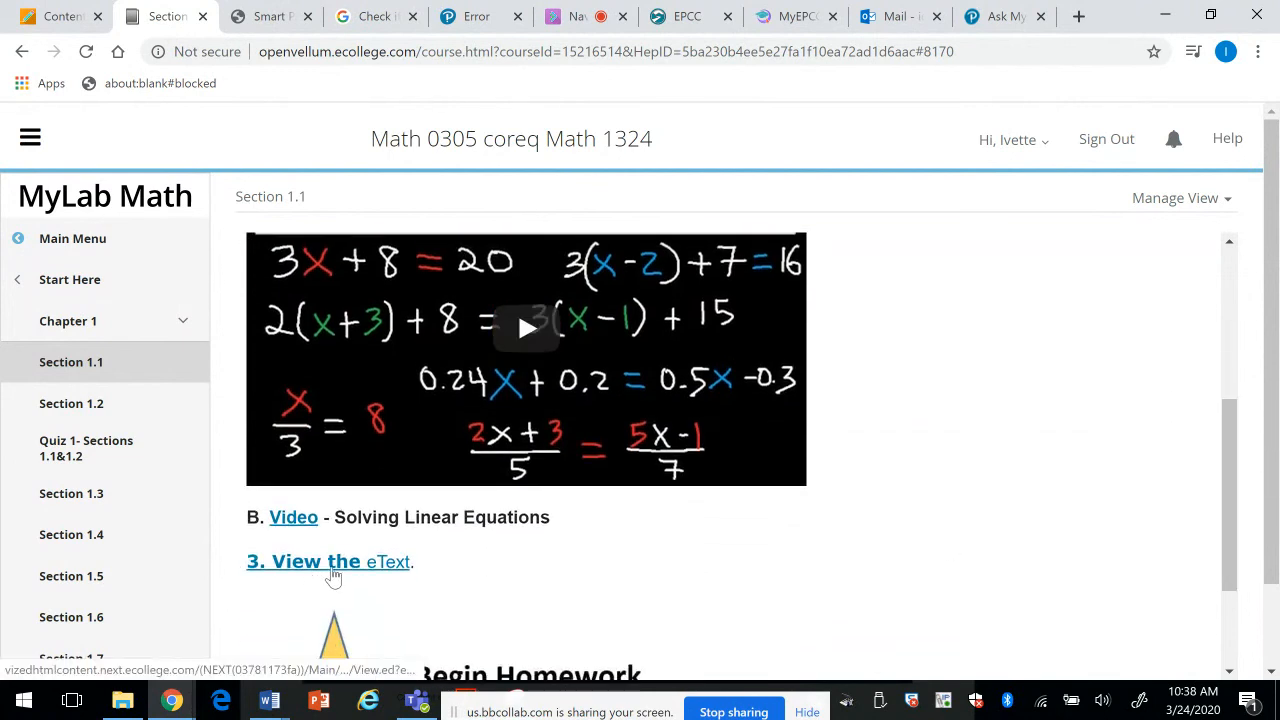
Step: Switch the Section 1.1 page to its Manage view and look through the content in the visual editor
drag(1233, 514, 1230, 322)
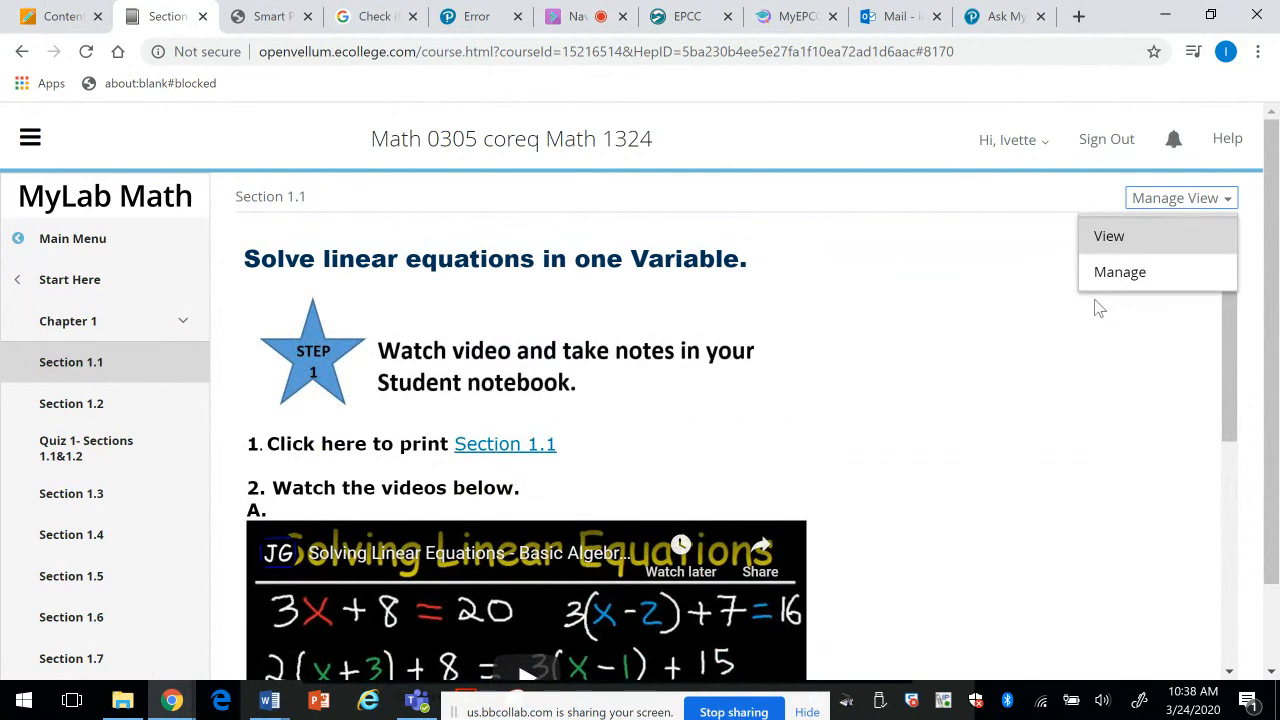
click(1108, 271)
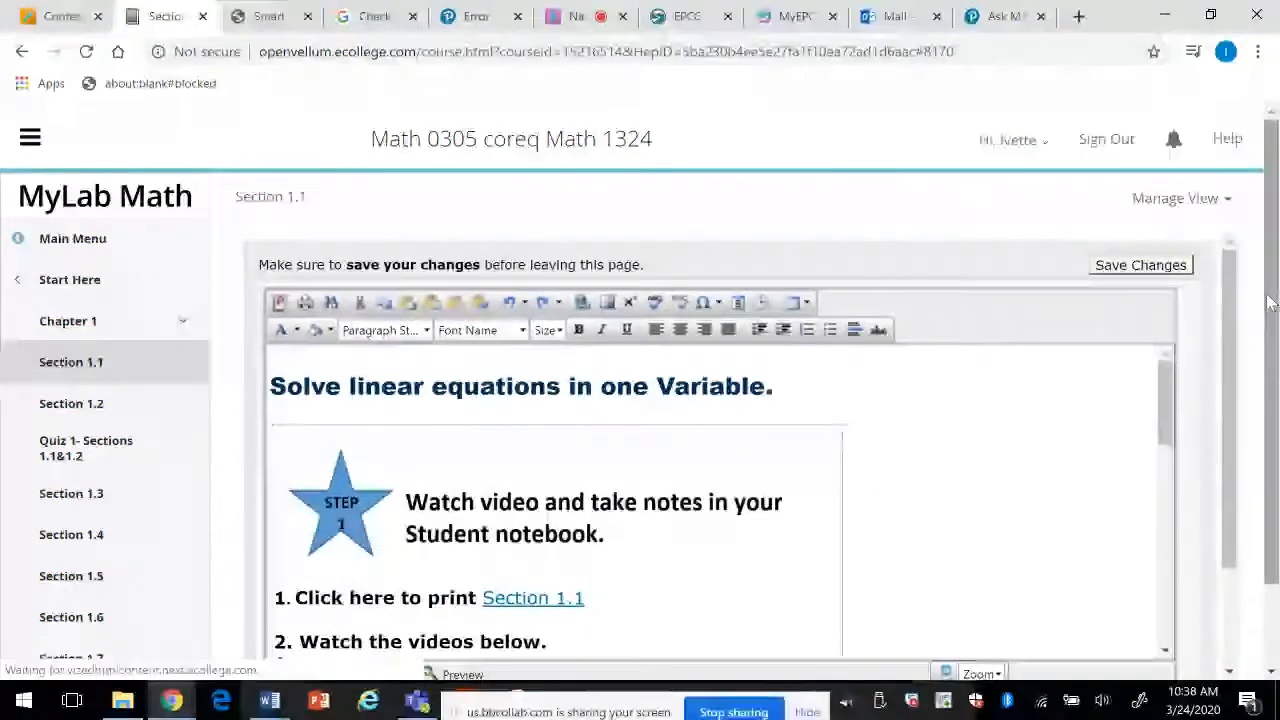
drag(1167, 368, 1168, 592)
drag(1272, 555, 1272, 620)
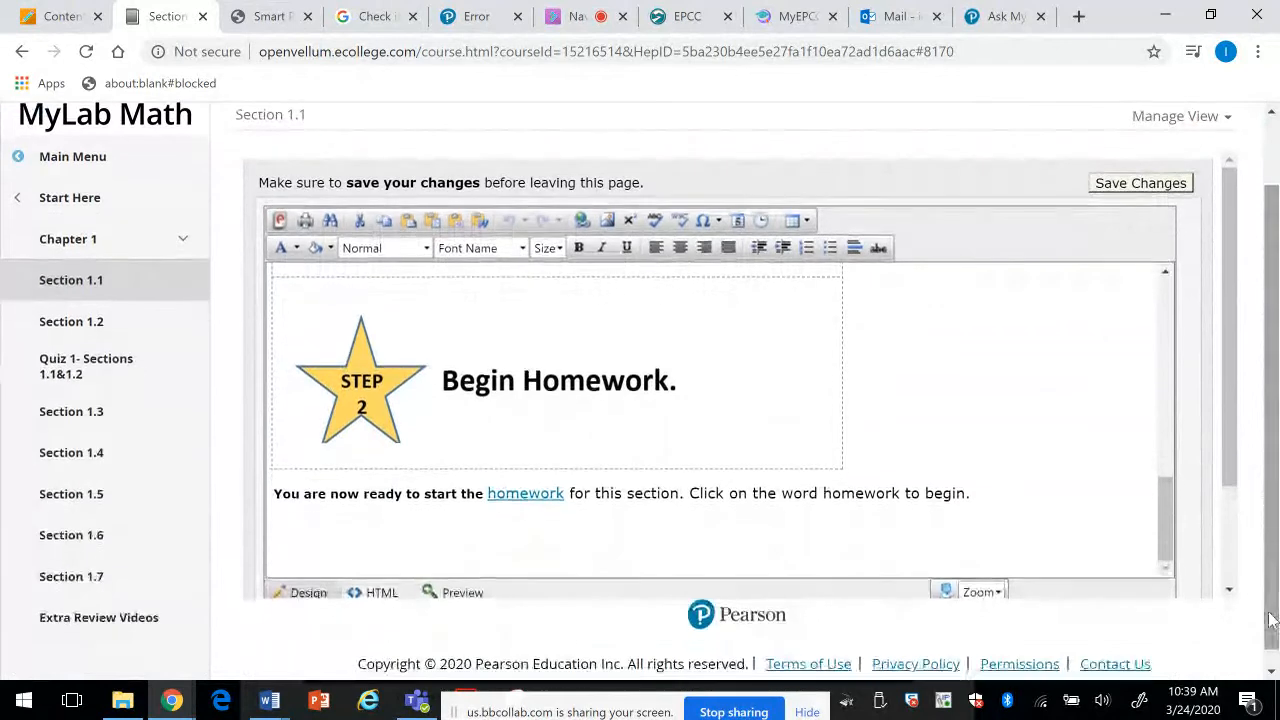
Step: Show the HTML source of the Section 1.1 page and examine the code for the video, eText and homework links
click(382, 593)
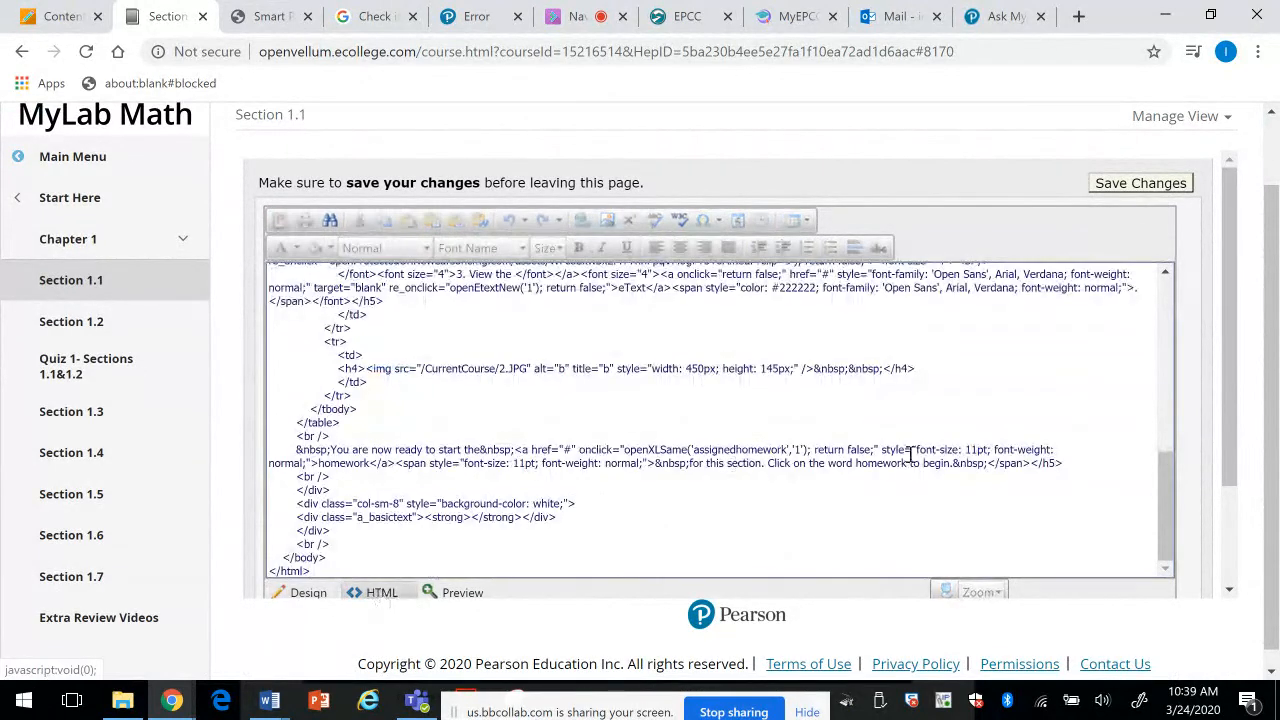
drag(1167, 512, 1165, 338)
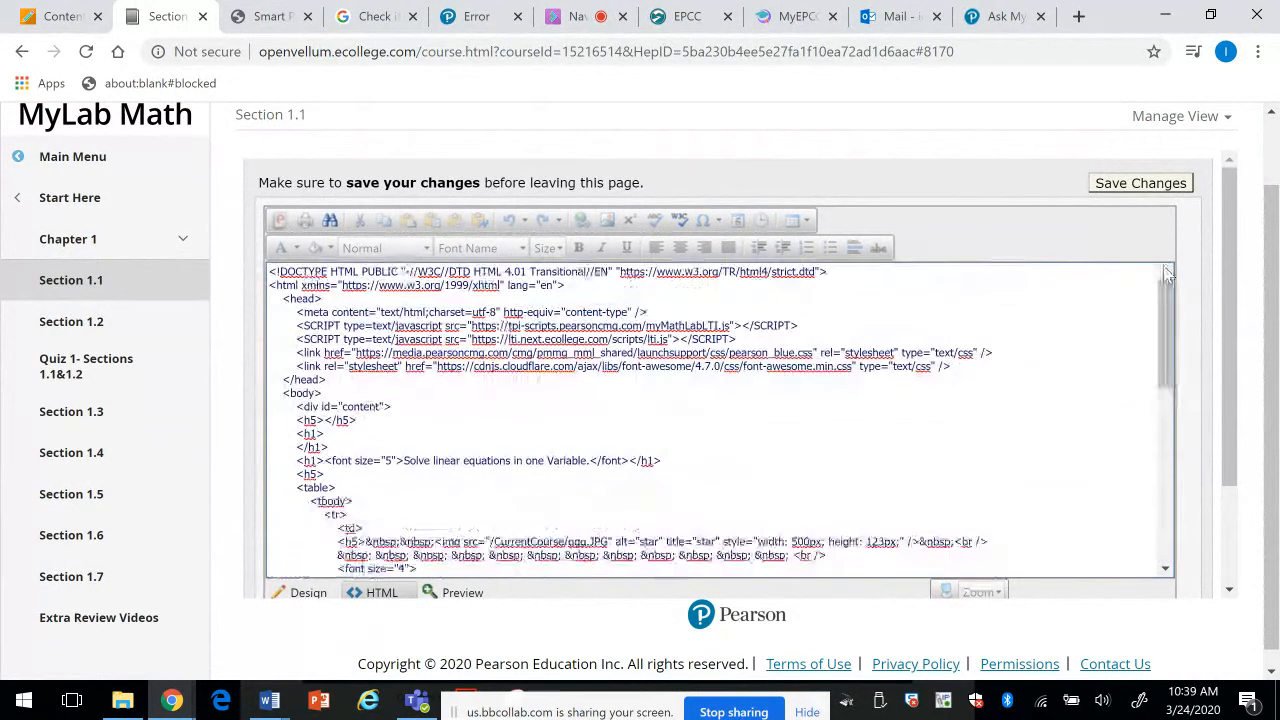
drag(268, 270, 1033, 622)
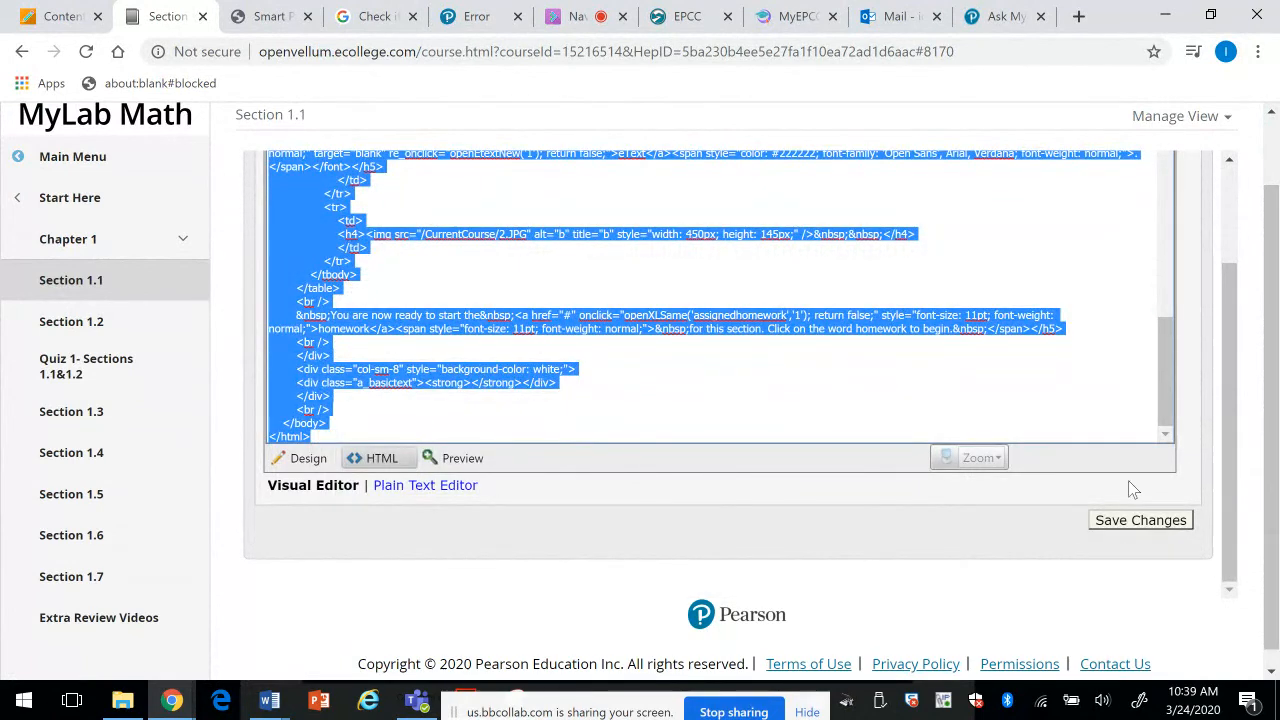
click(980, 401)
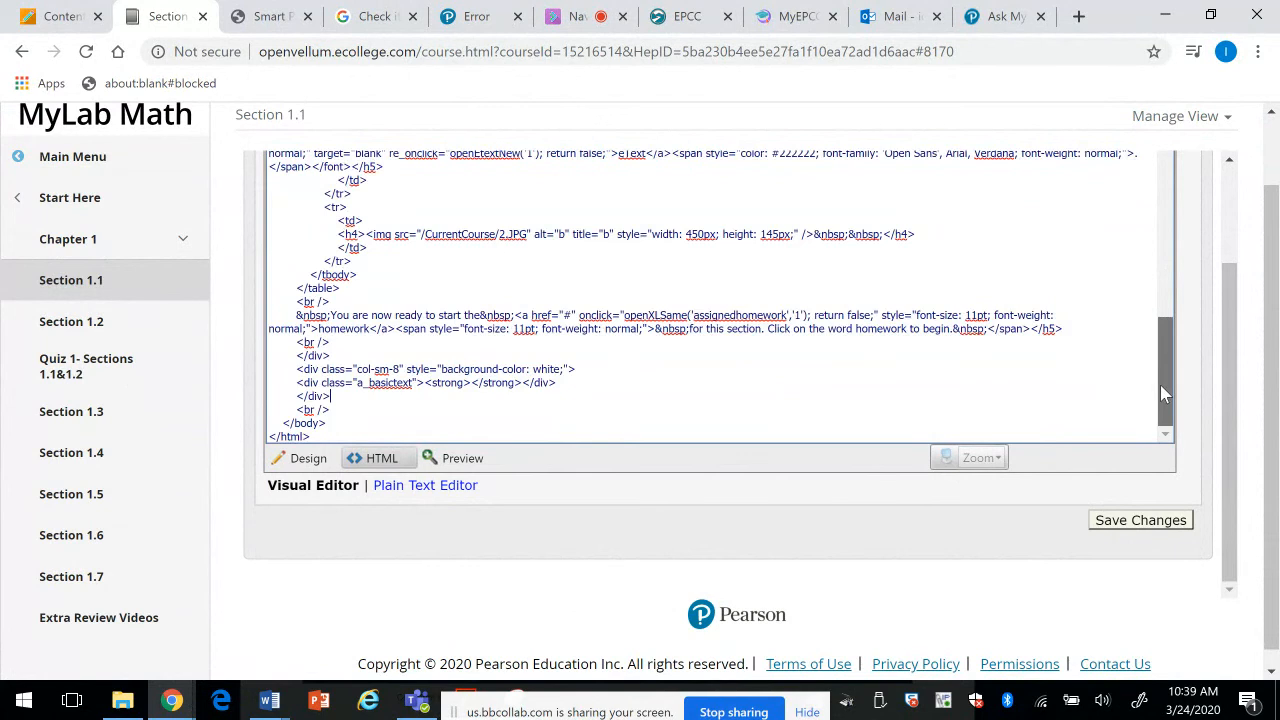
scroll(1160, 385, up, 4)
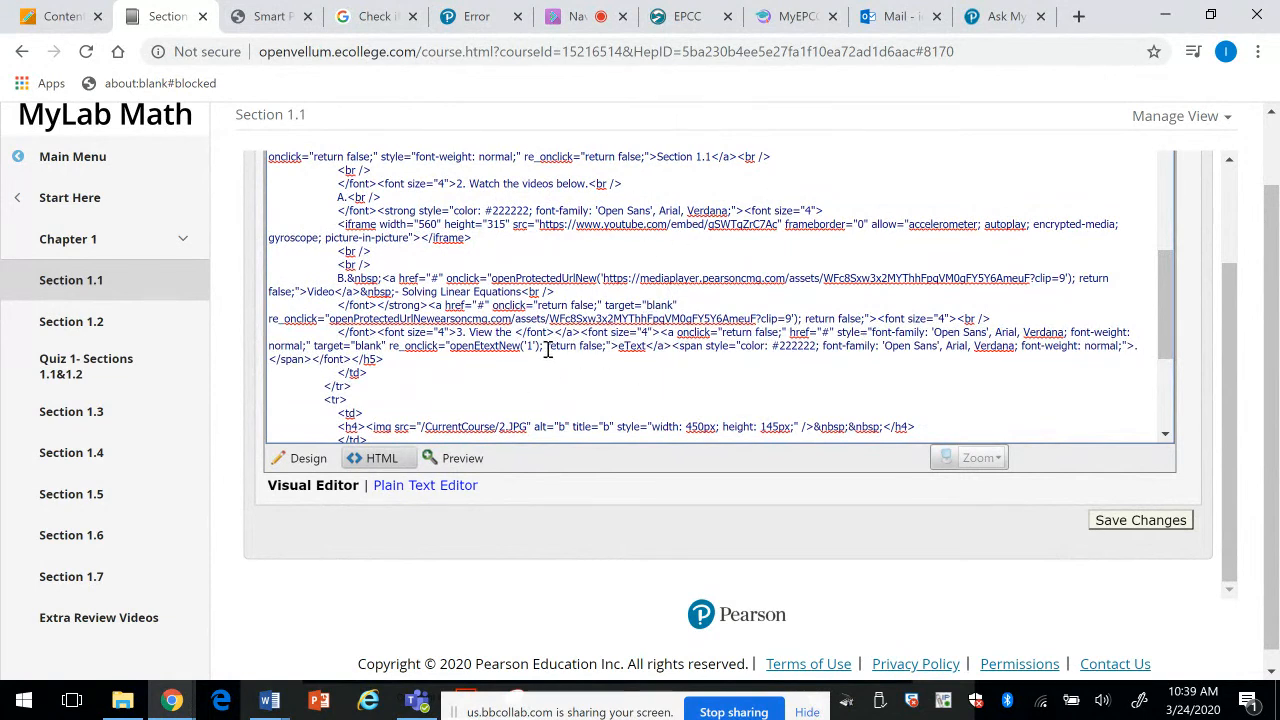
drag(1161, 317, 1163, 397)
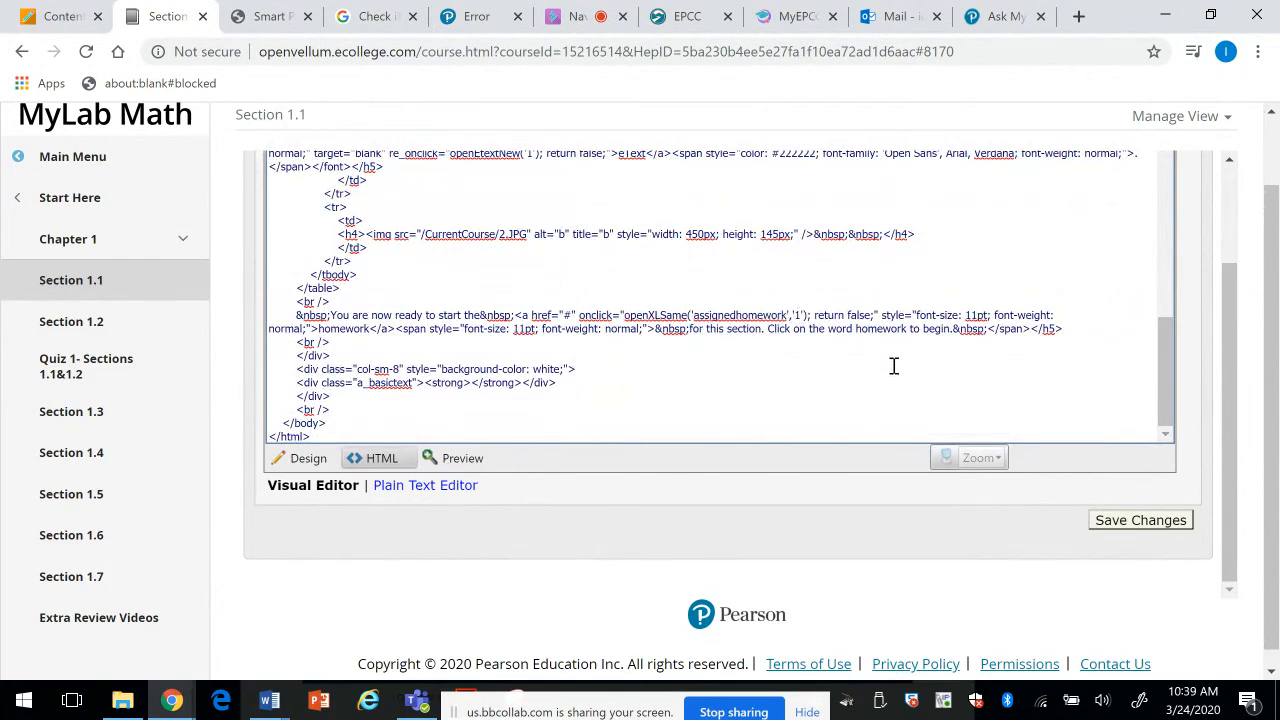
Step: Return to the normal view of Section 1.1 without saving and open the homework link under Step 2
click(71, 282)
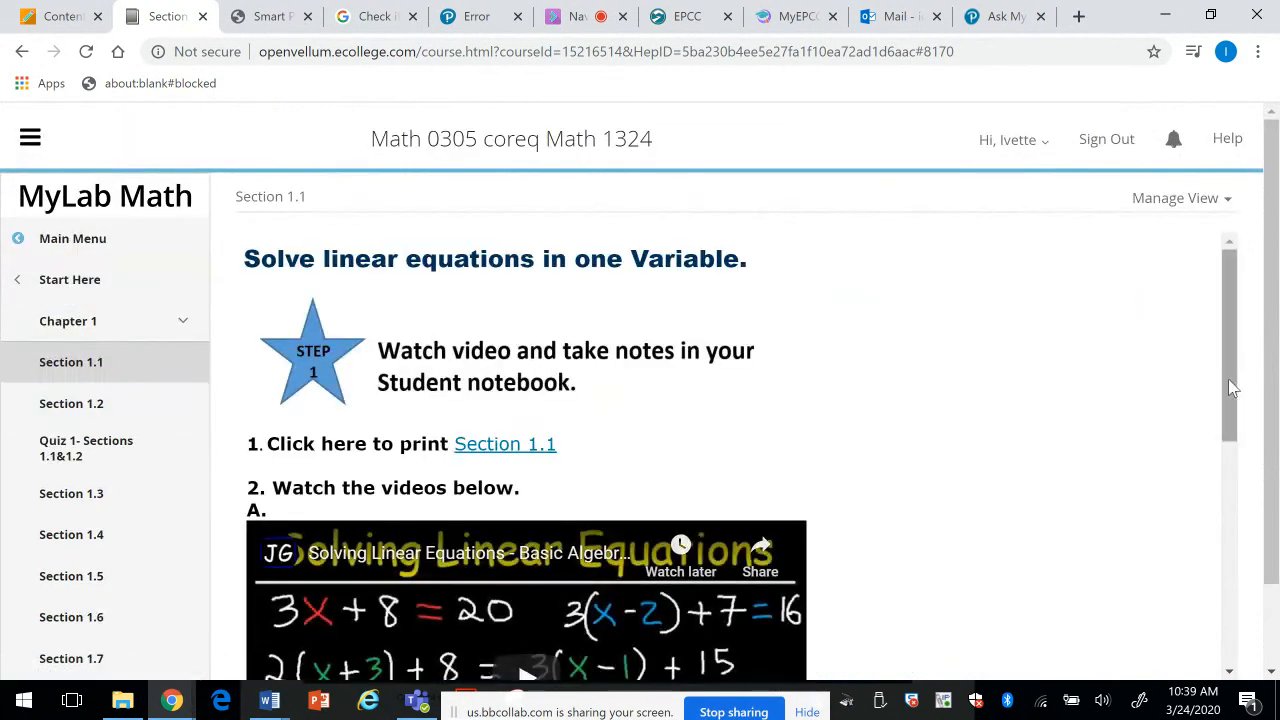
drag(1227, 379, 1224, 582)
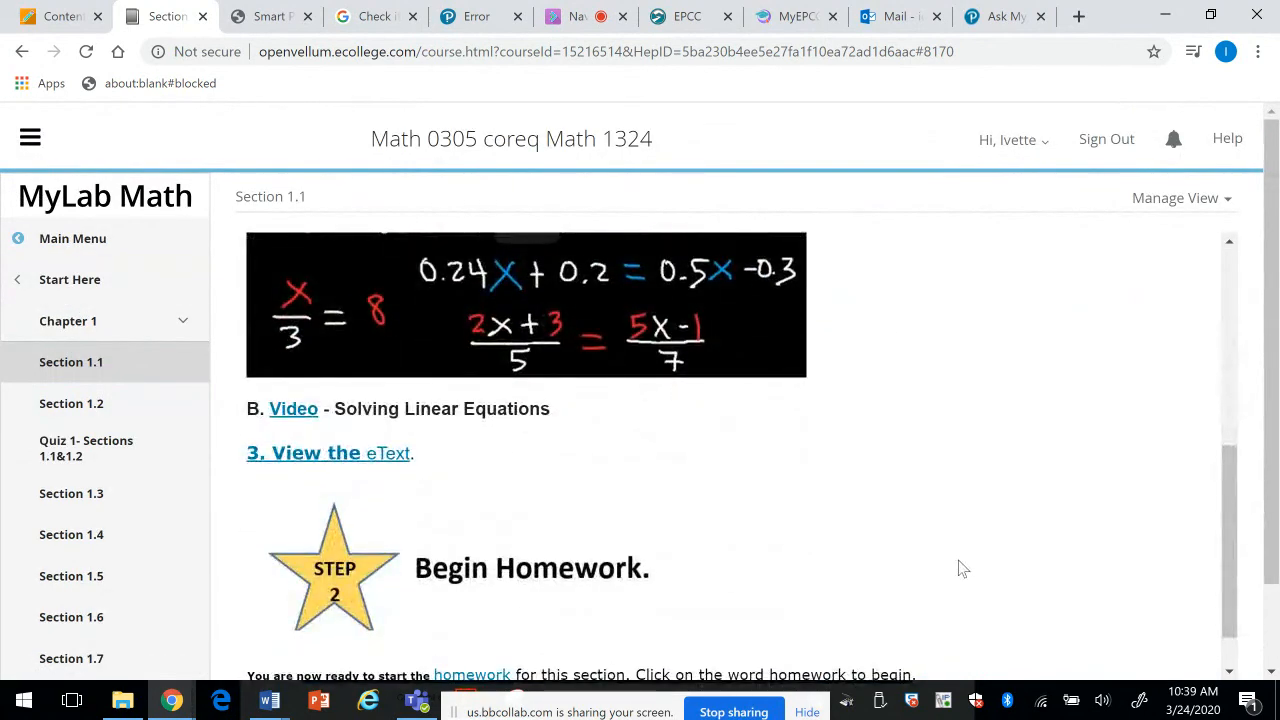
drag(1230, 538, 1229, 632)
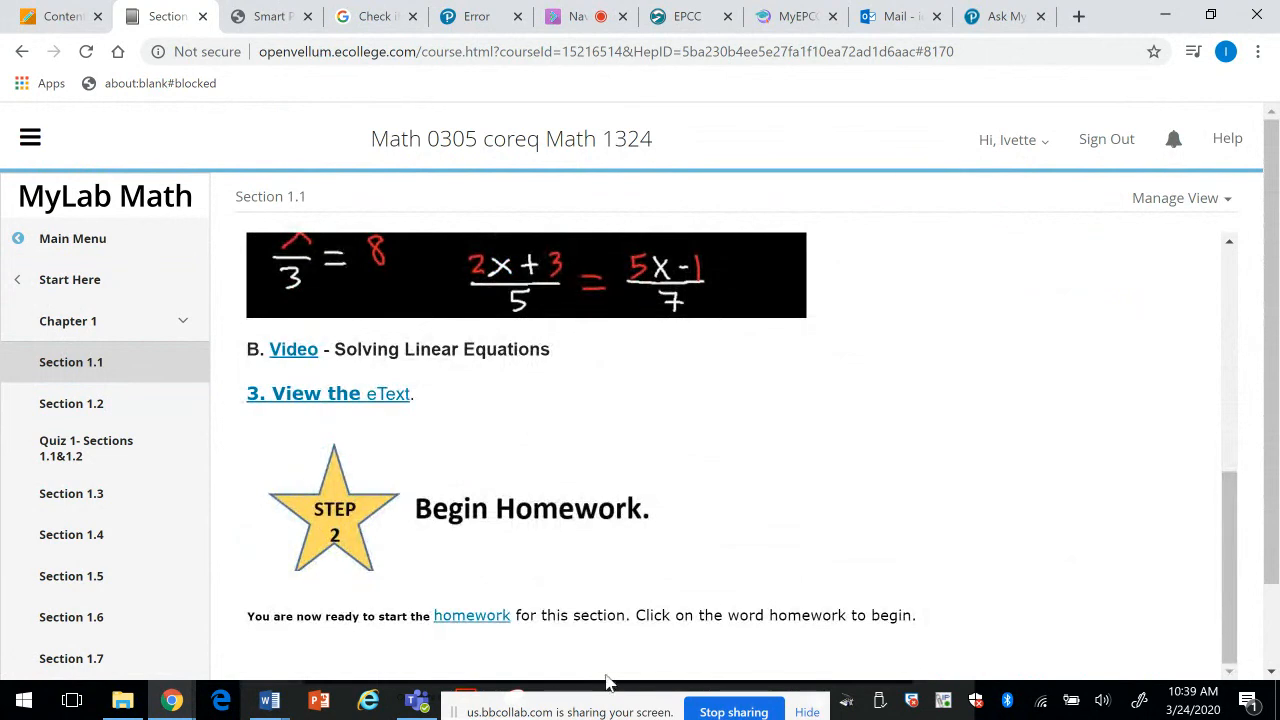
click(463, 618)
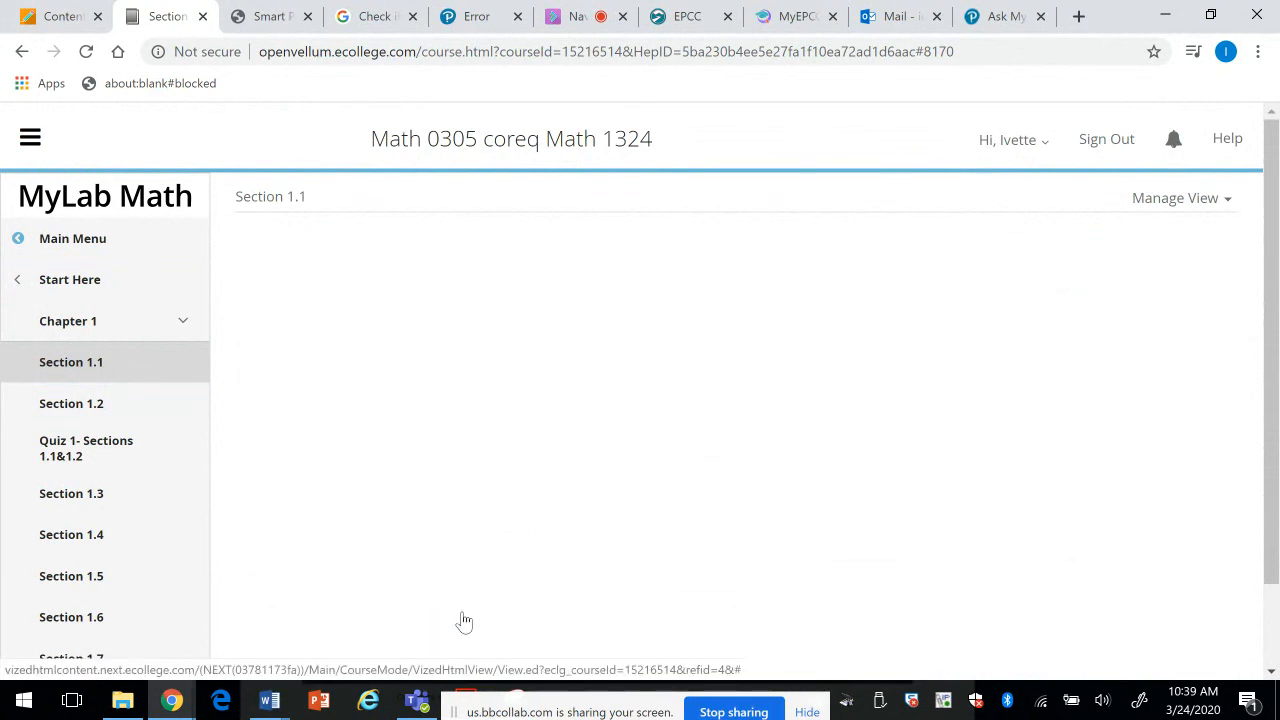
Step: Reopen Section 1.1 and review its student steps from the printable notes and videos to the eText and homework links
click(90, 376)
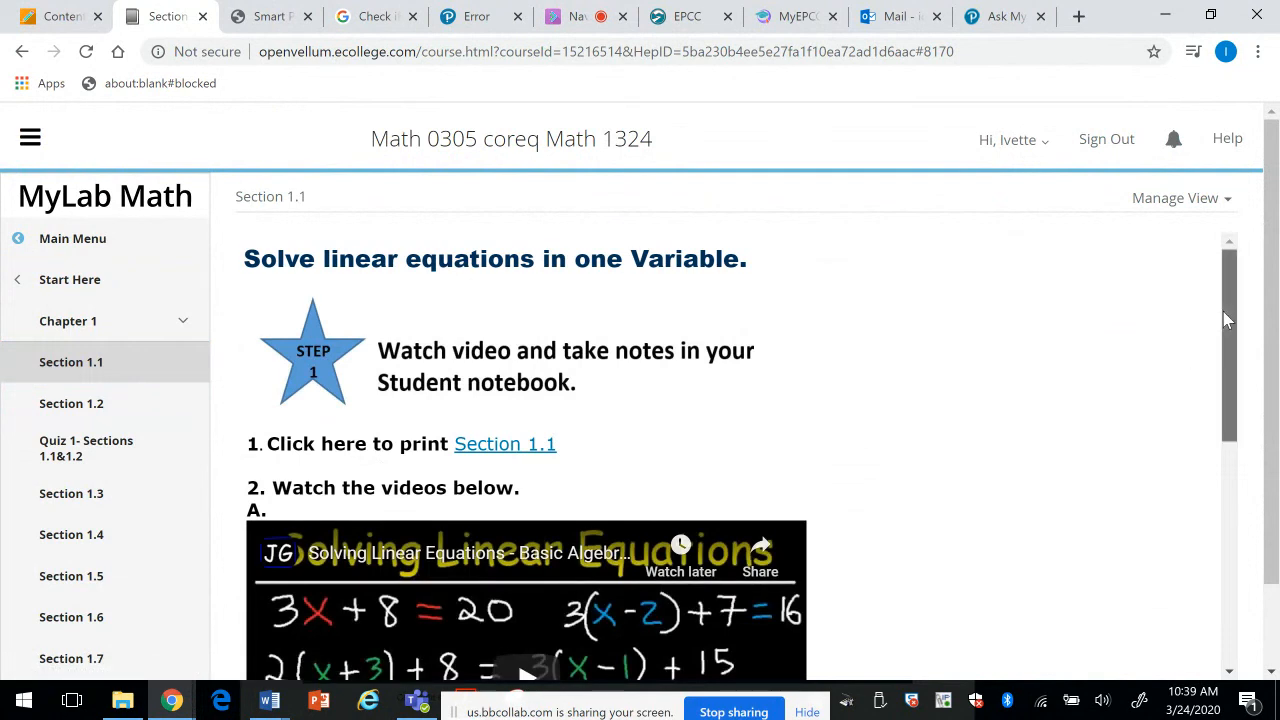
scroll(1223, 330, down, 1)
scroll(1220, 320, up, 1)
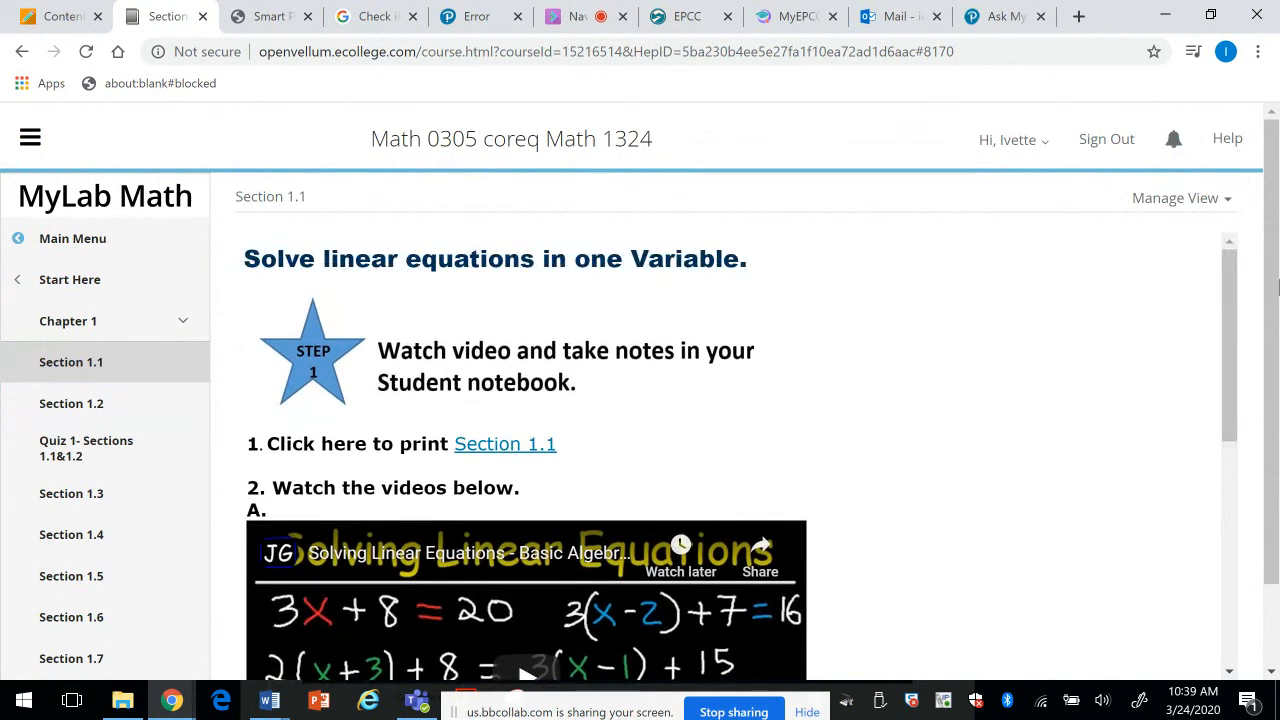
scroll(1234, 314, down, 3)
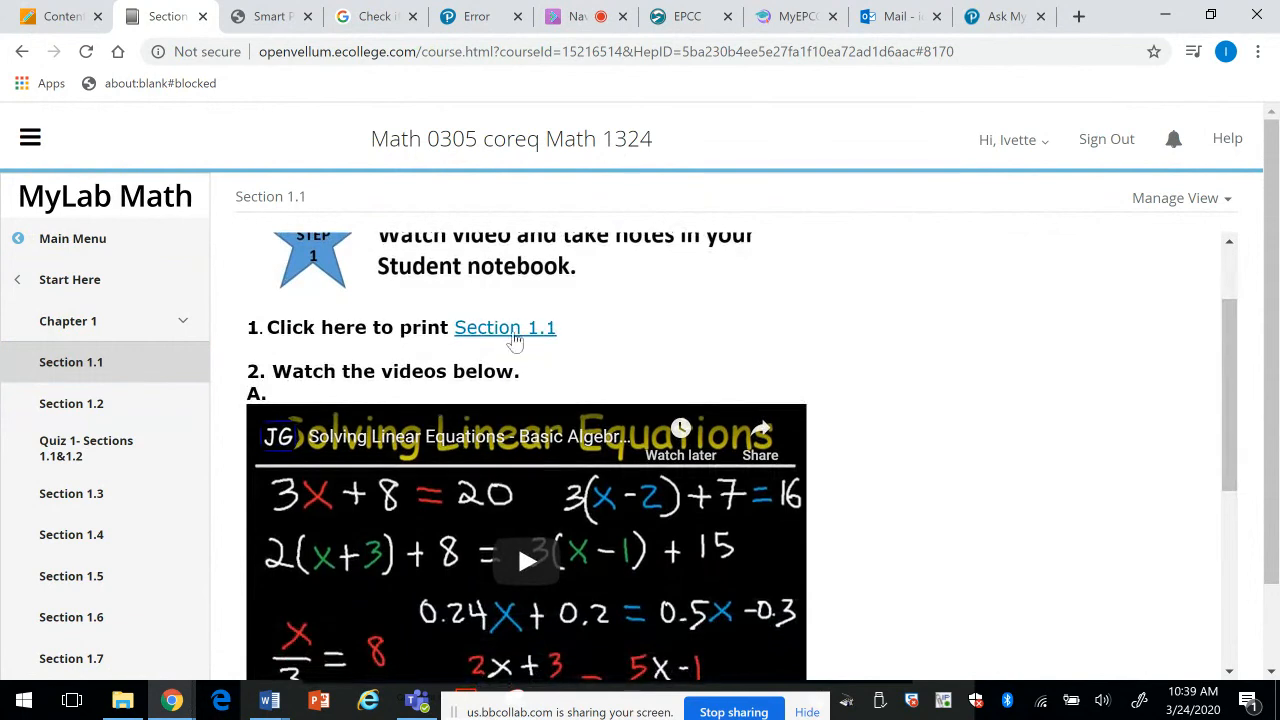
drag(1223, 436, 1227, 593)
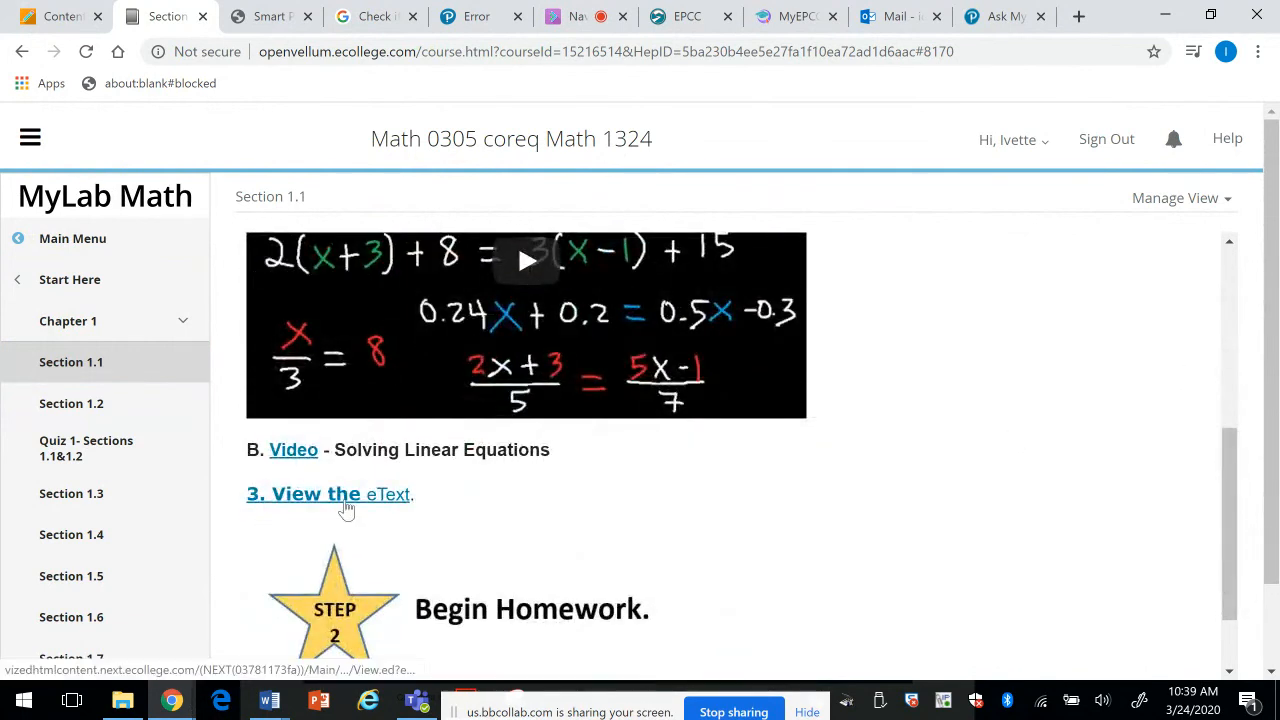
drag(1229, 500, 1229, 543)
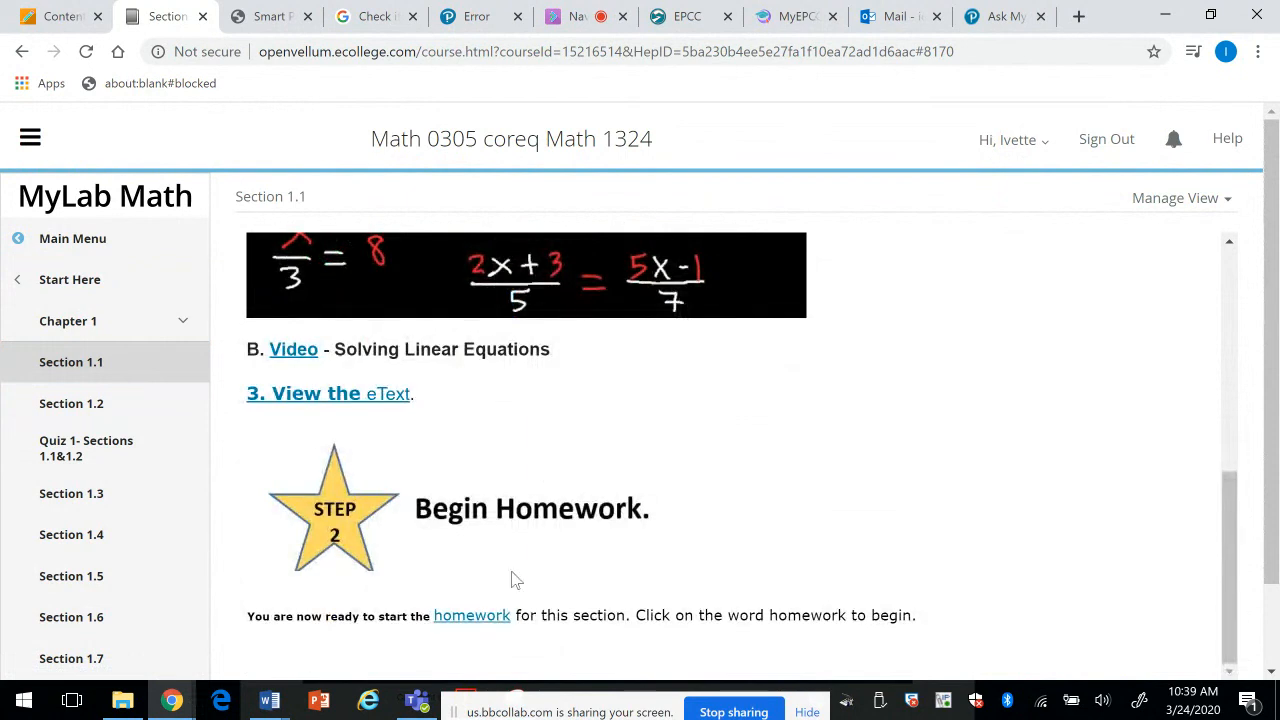
Step: Leave the course for My Courses and look through the list of active courses
click(47, 247)
click(47, 247)
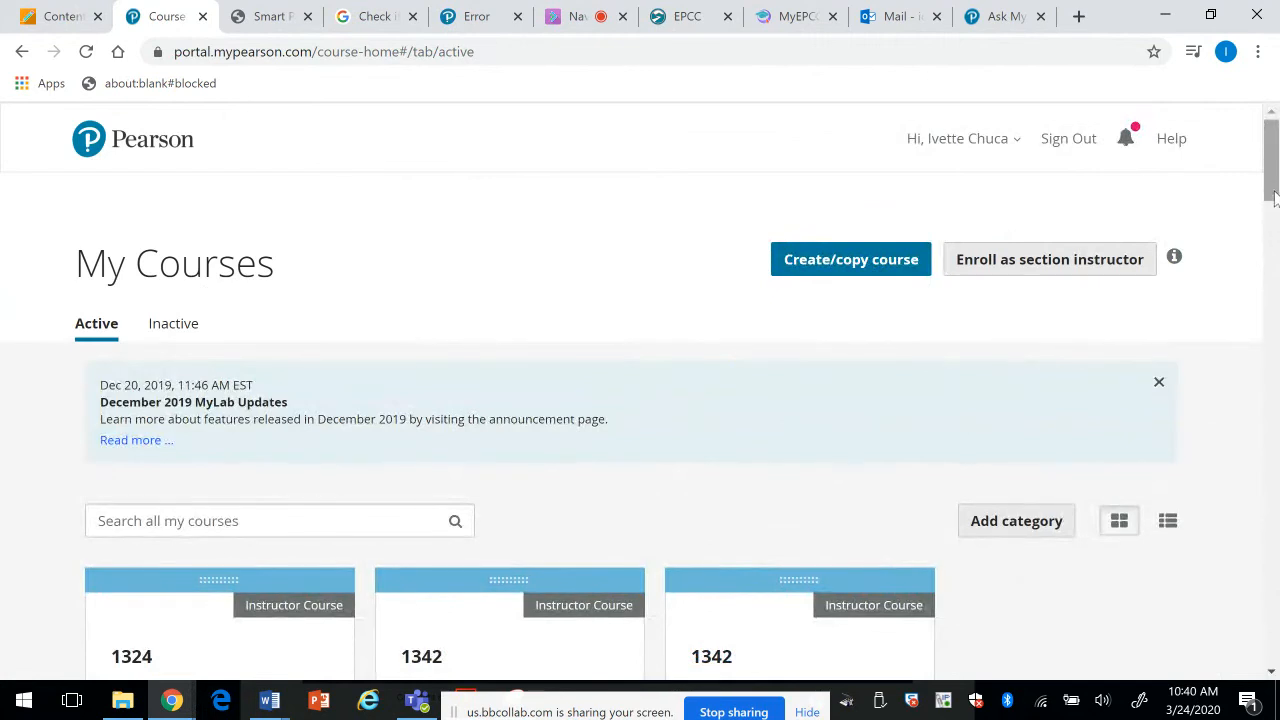
drag(1275, 200, 1240, 274)
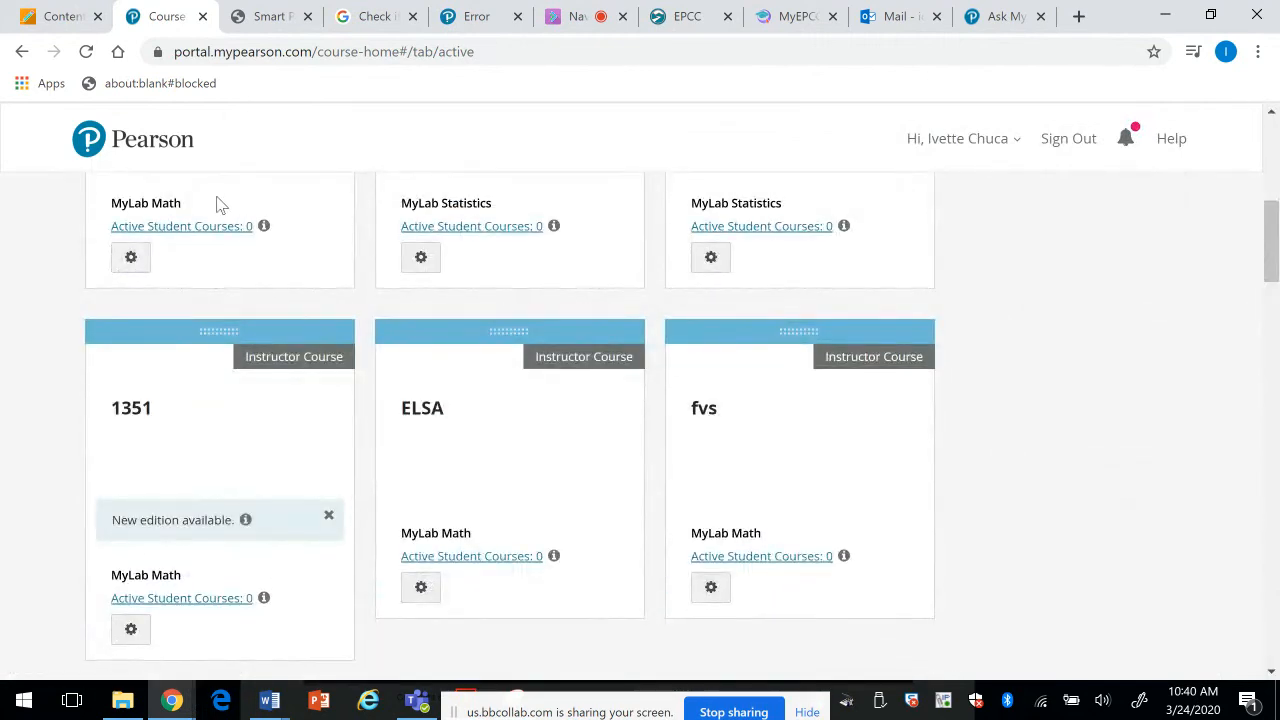
scroll(1266, 271, up, 3)
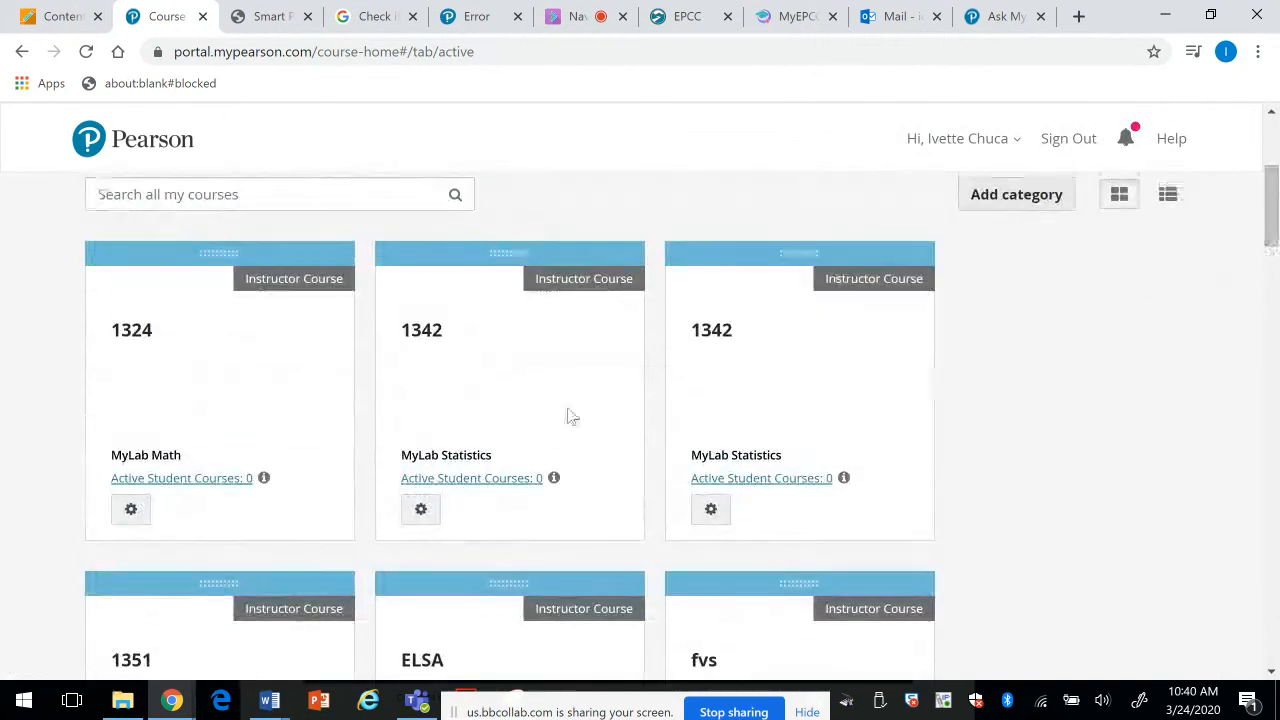
Step: Enter MyLab course 1324, switch to the Blackboard master course, and review the Section 1.1 items in the Week 1 lecture notes
click(141, 362)
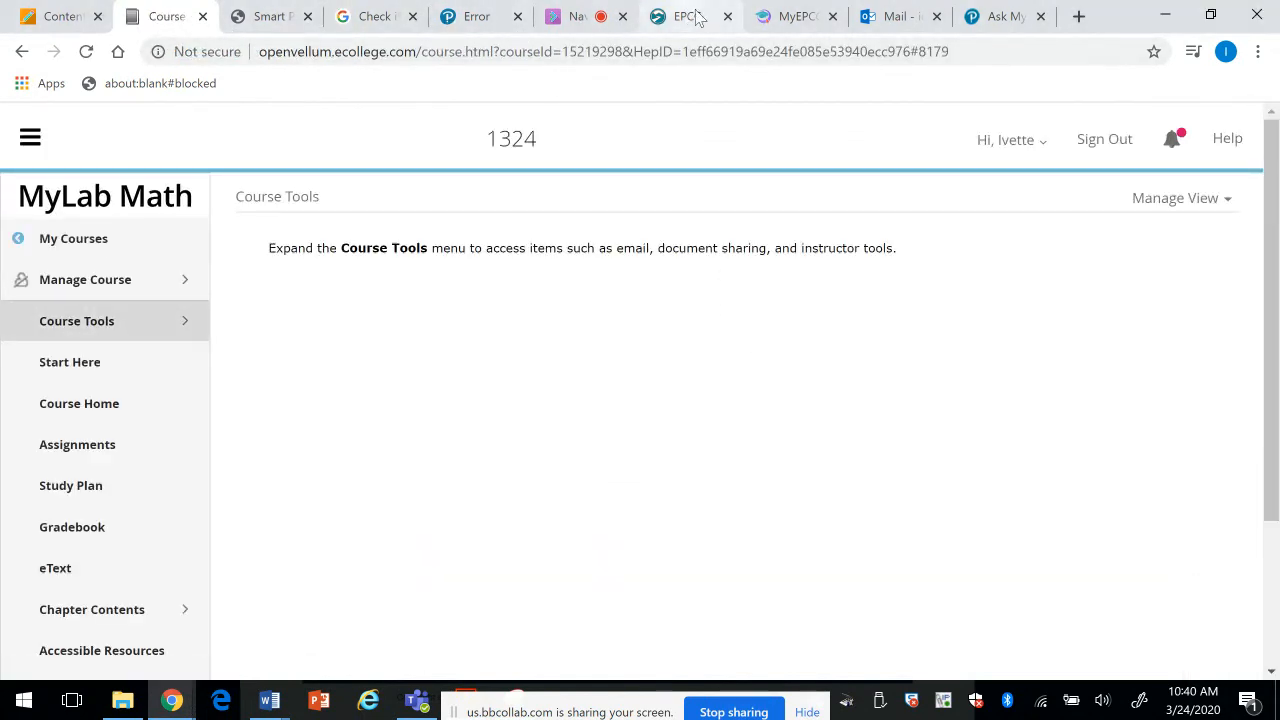
click(60, 16)
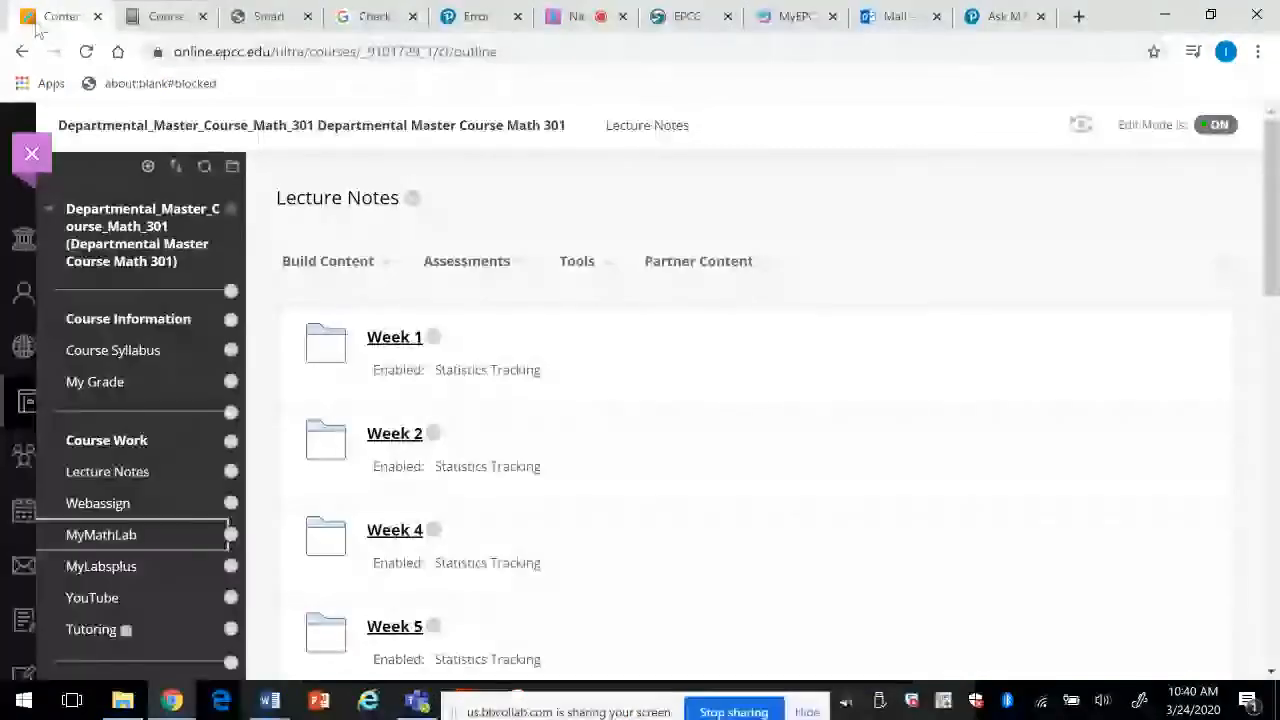
click(117, 474)
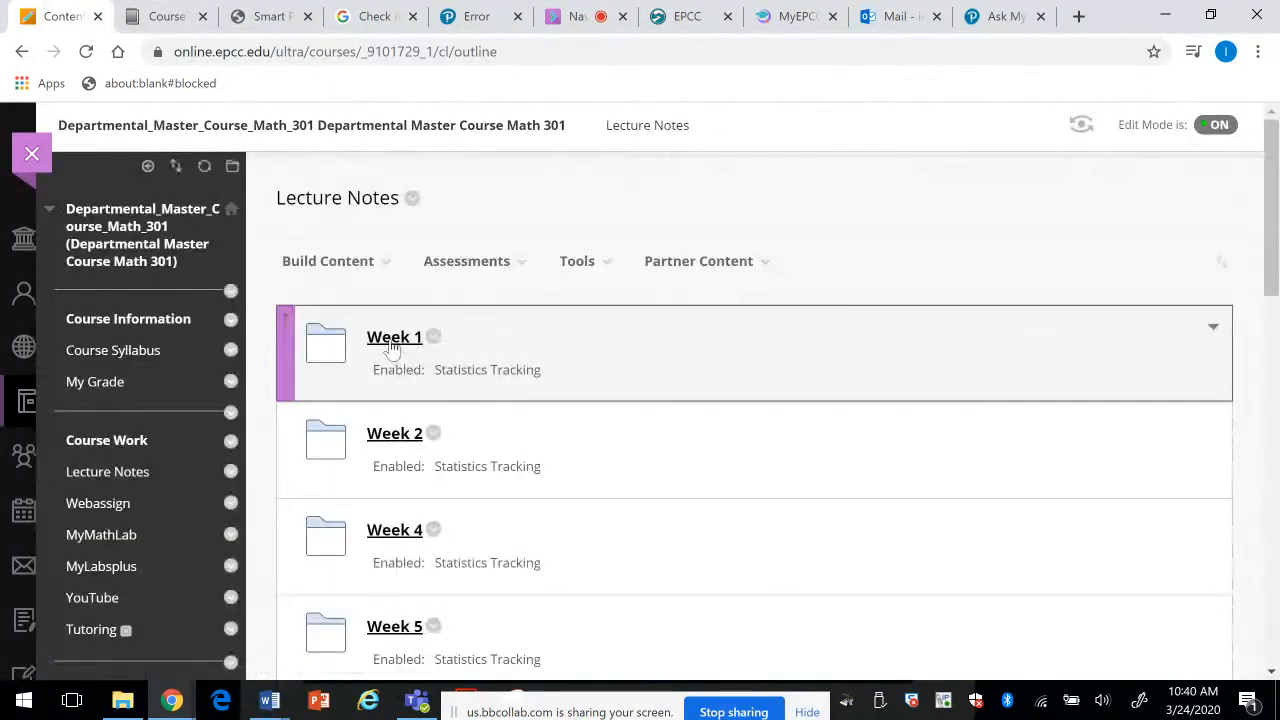
click(392, 340)
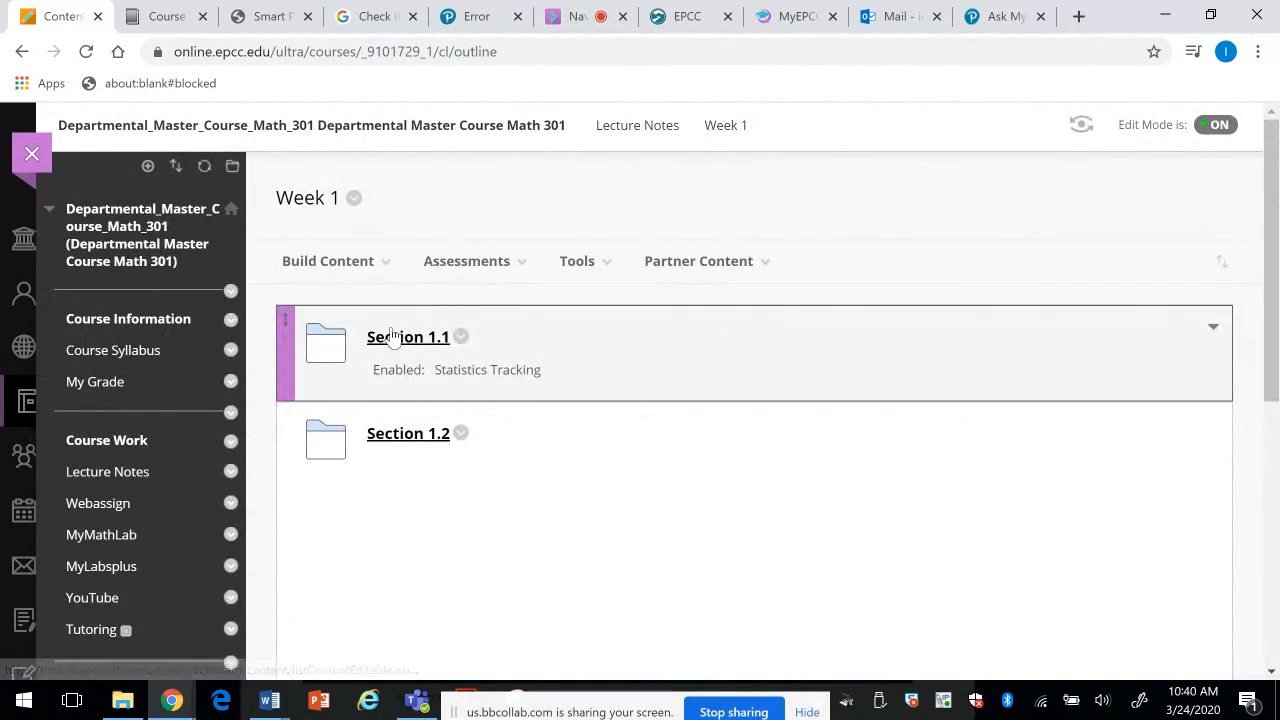
click(392, 340)
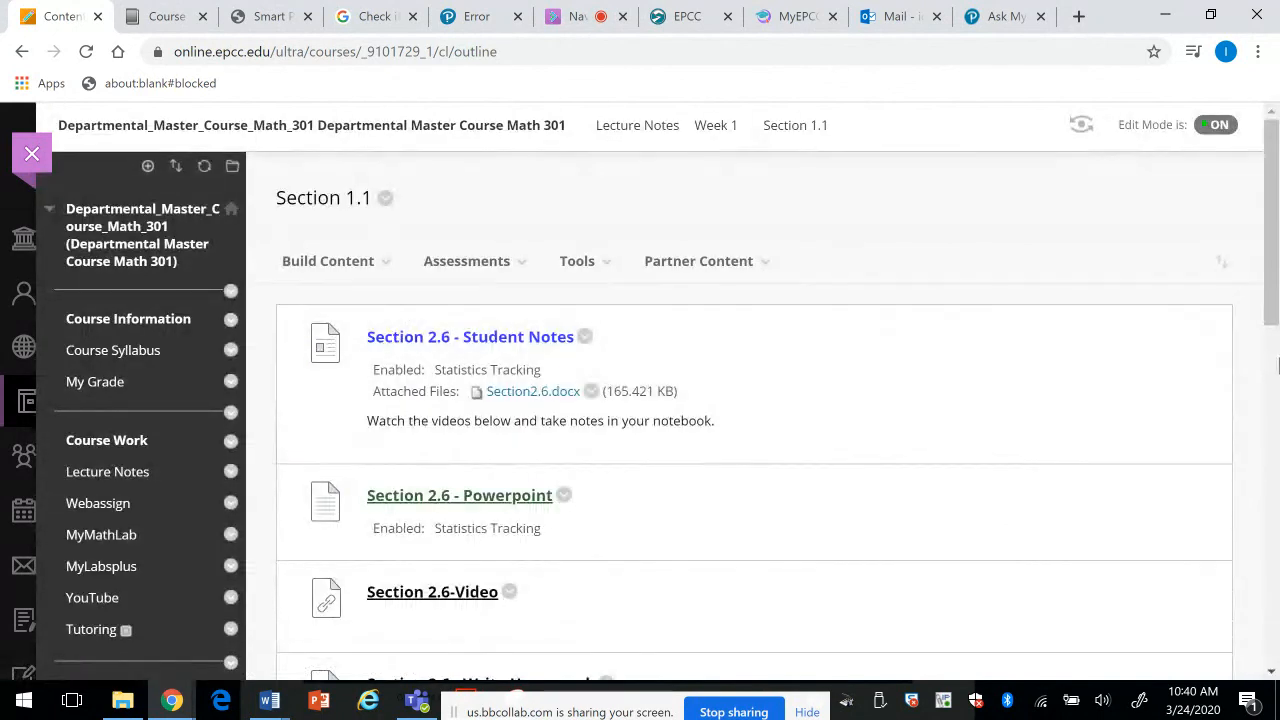
scroll(1272, 350, down, 1)
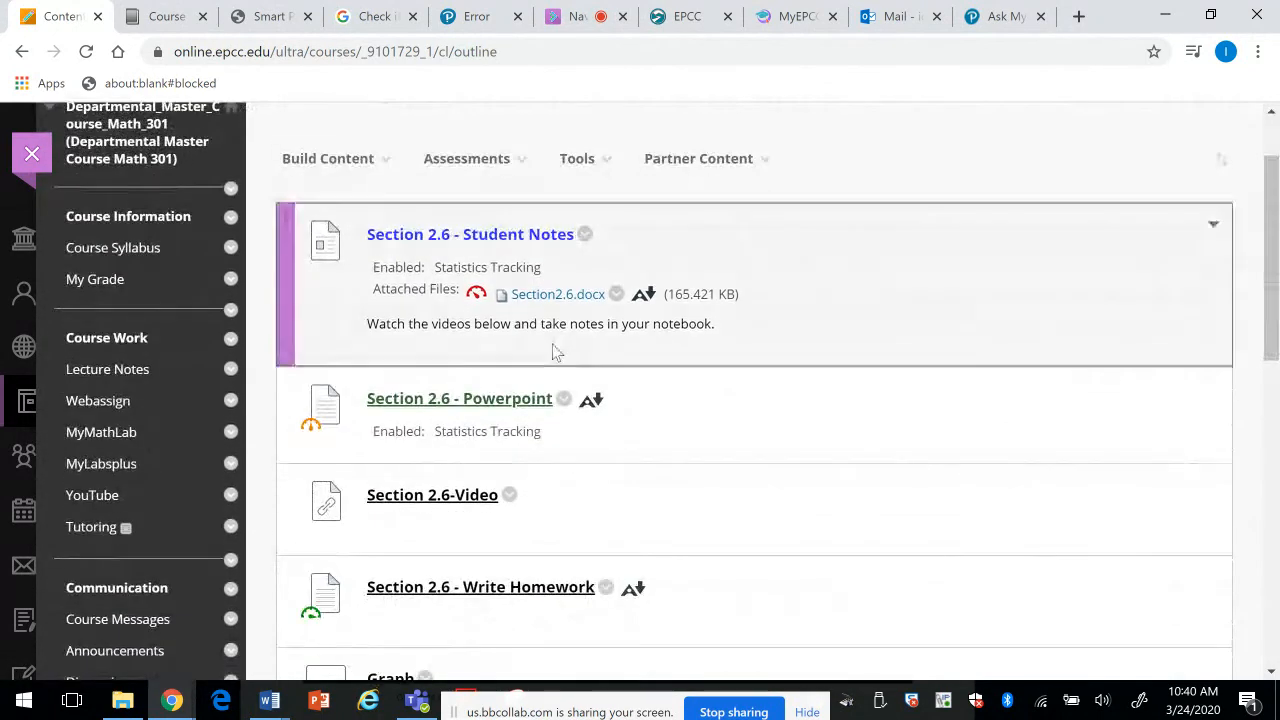
scroll(805, 261, down, 2)
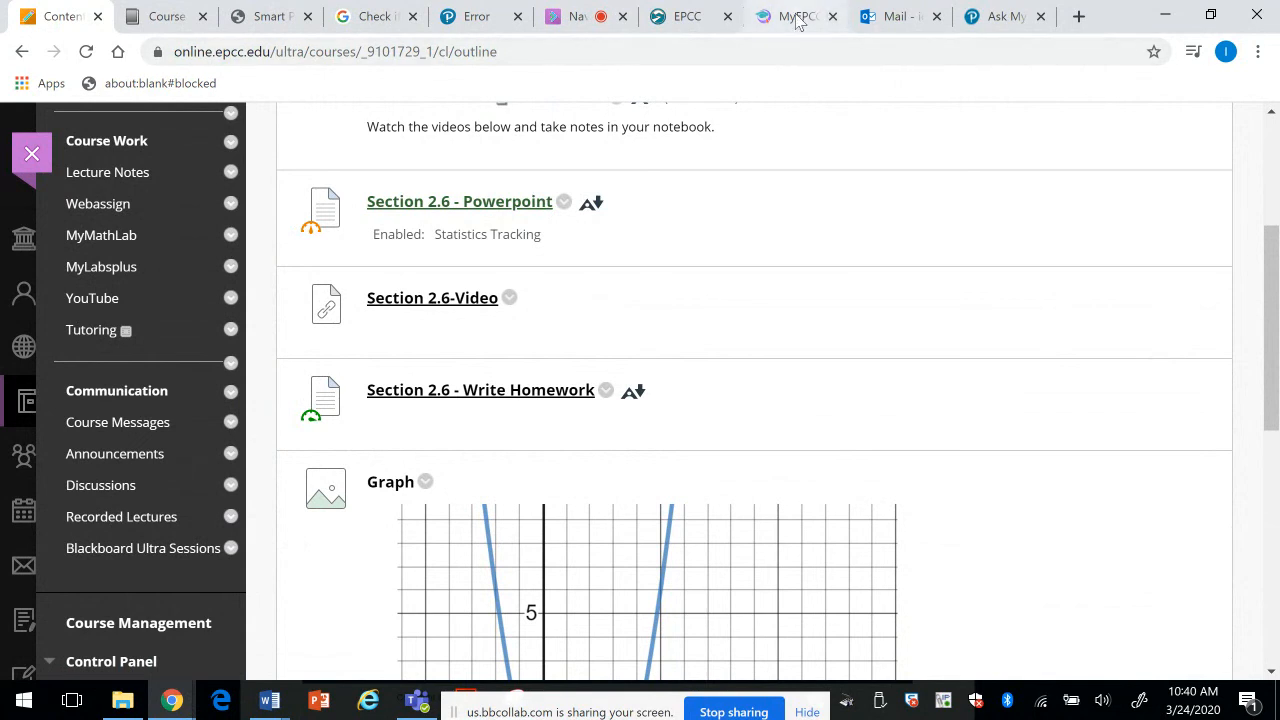
Step: Switch back to MyLab Math course 1324 and look through the list of chapters in Chapter Contents
click(152, 15)
drag(198, 336, 197, 514)
click(90, 420)
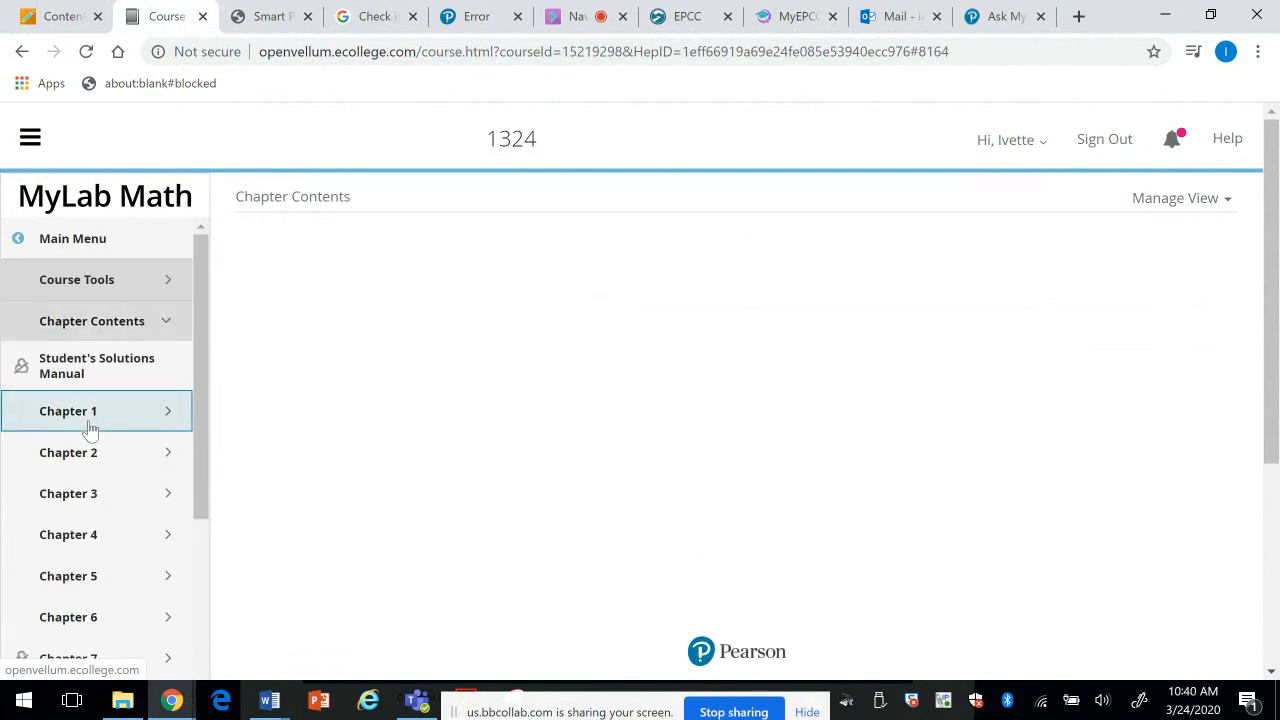
drag(199, 403, 184, 568)
scroll(185, 577, down, 1)
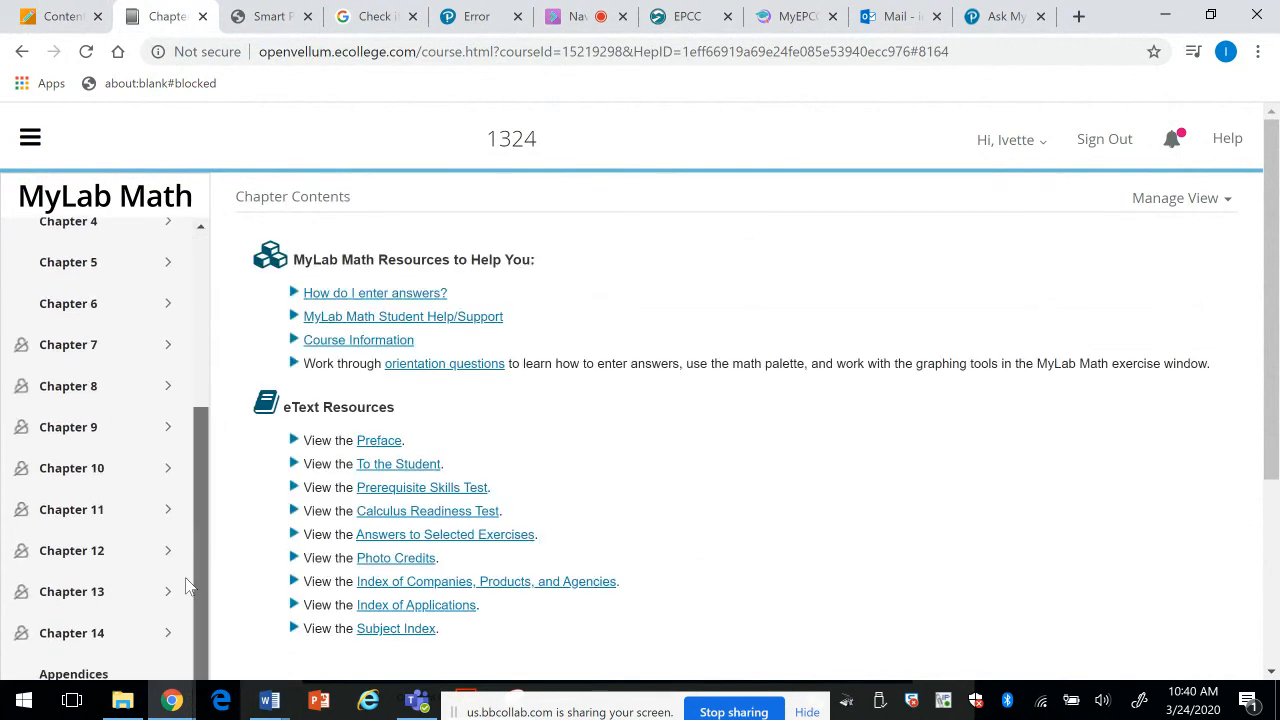
scroll(176, 500, up, 5)
click(80, 260)
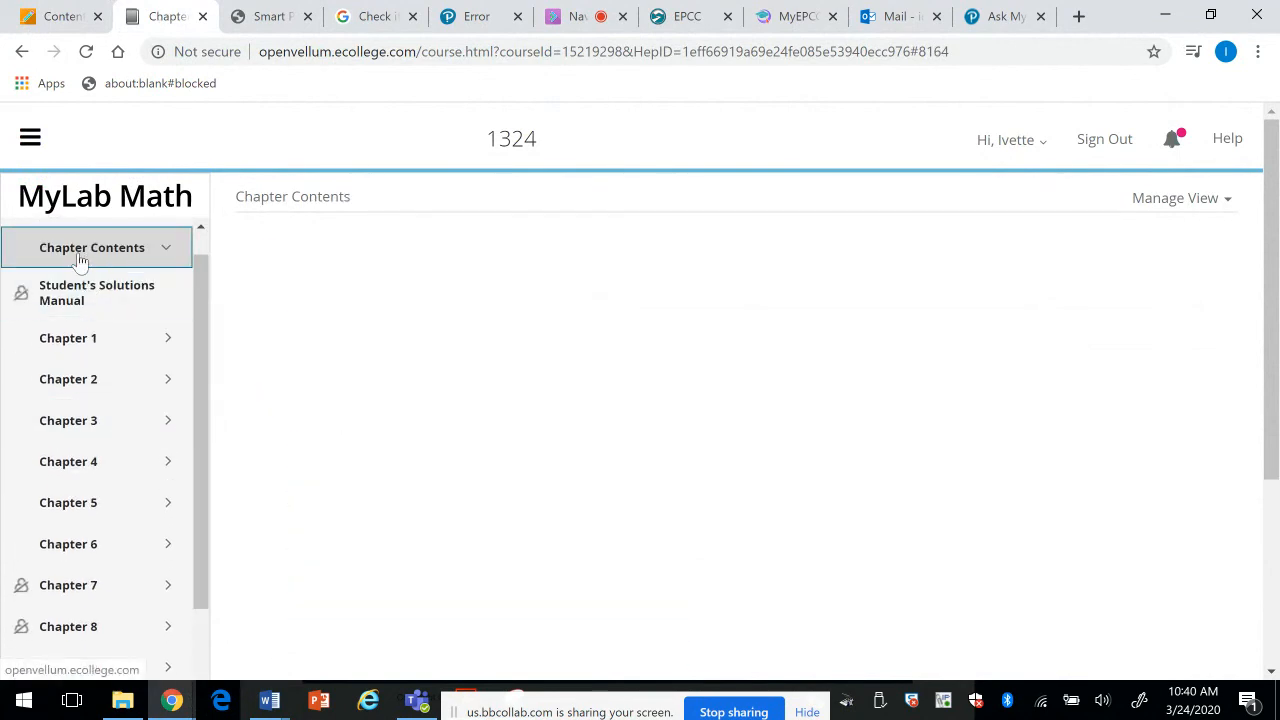
scroll(78, 250, up, 1)
Step: Return to the course's main menu and search the Multimedia Library for PowerPoint media in all chapters and sections
click(75, 235)
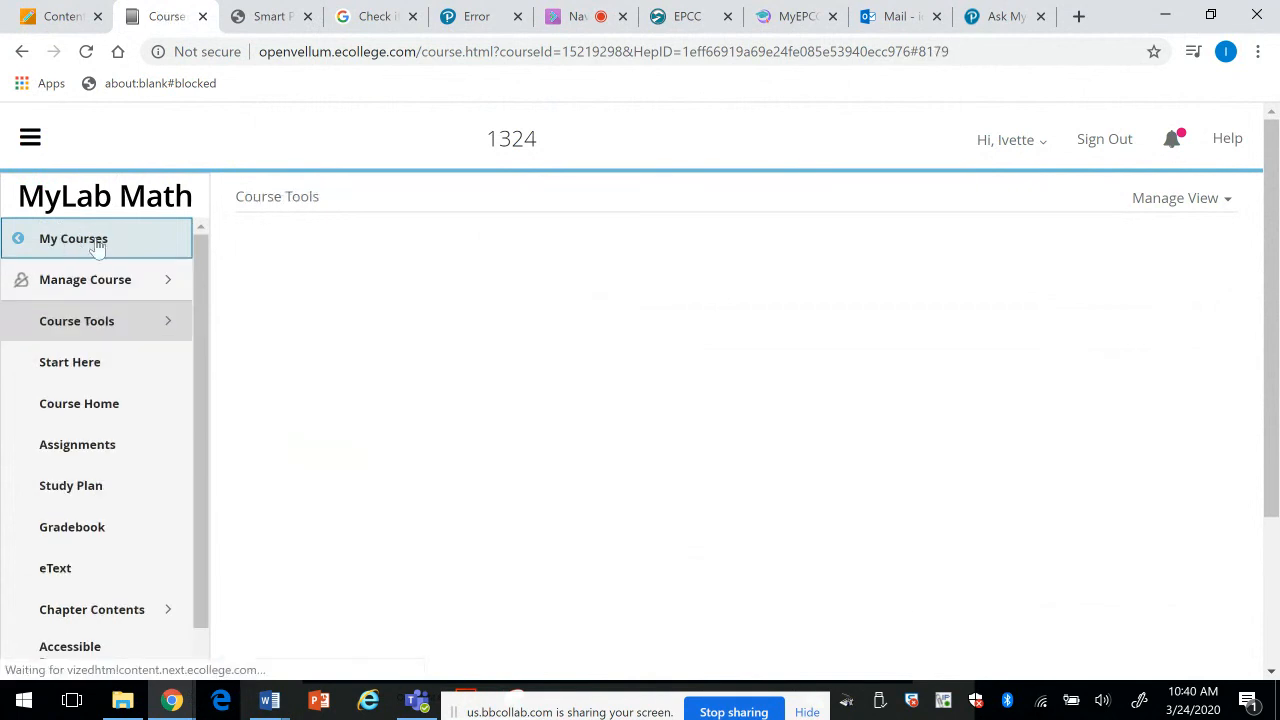
drag(202, 285, 190, 450)
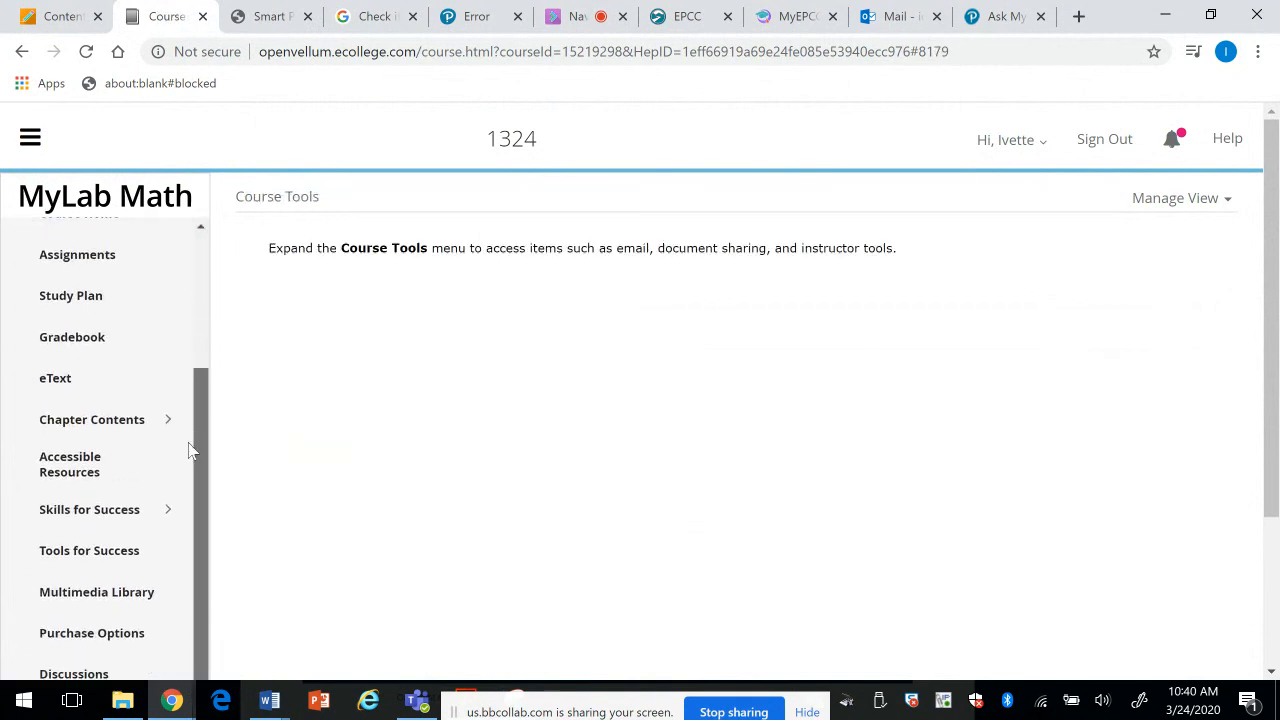
click(149, 591)
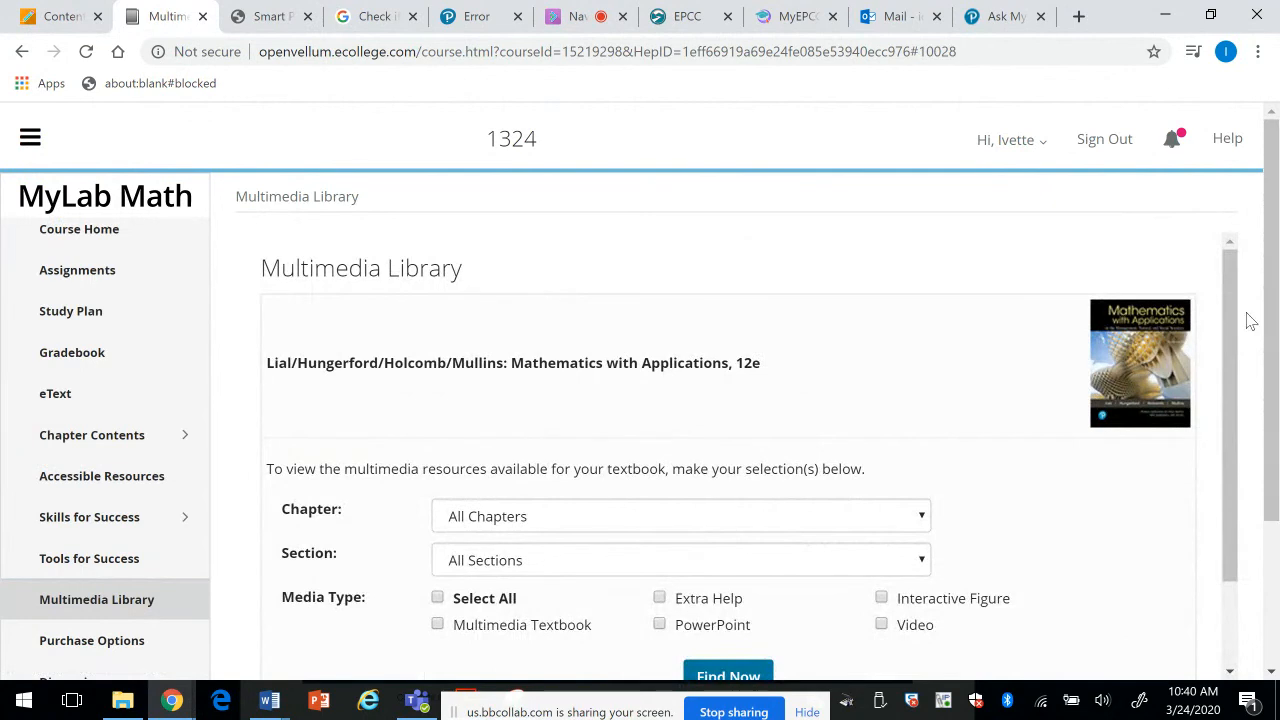
scroll(866, 443, down, 1)
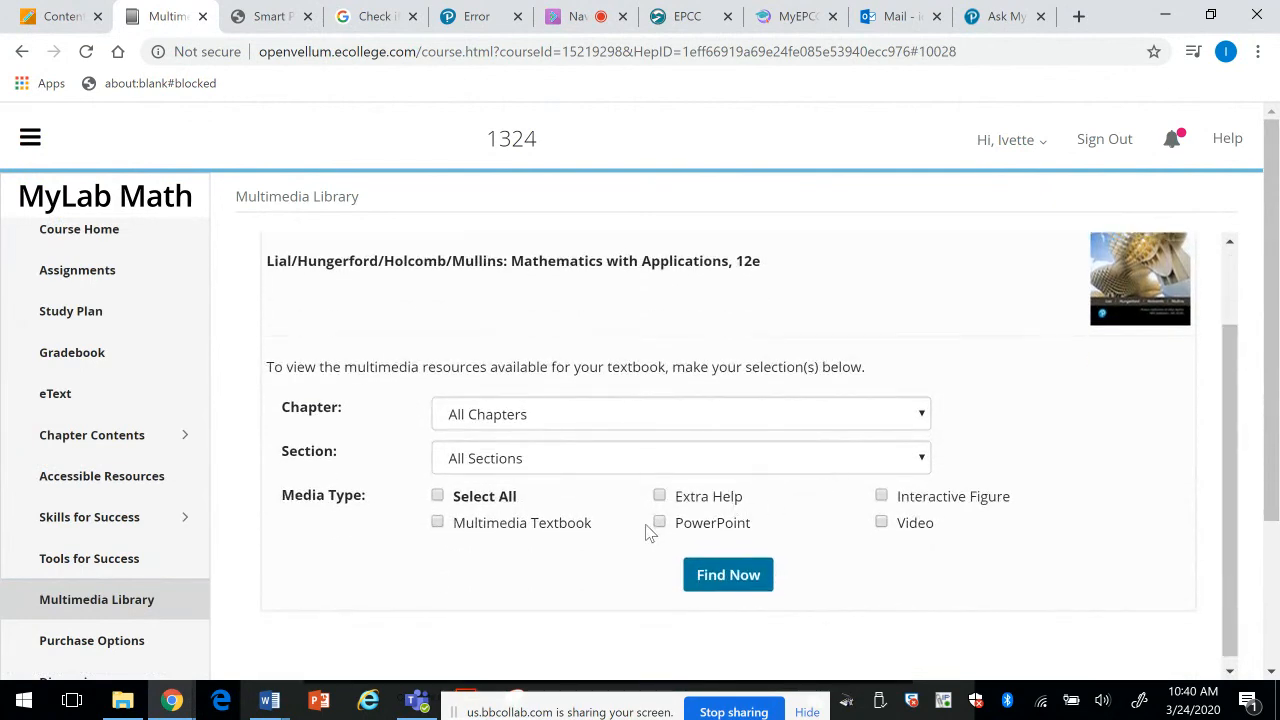
click(709, 580)
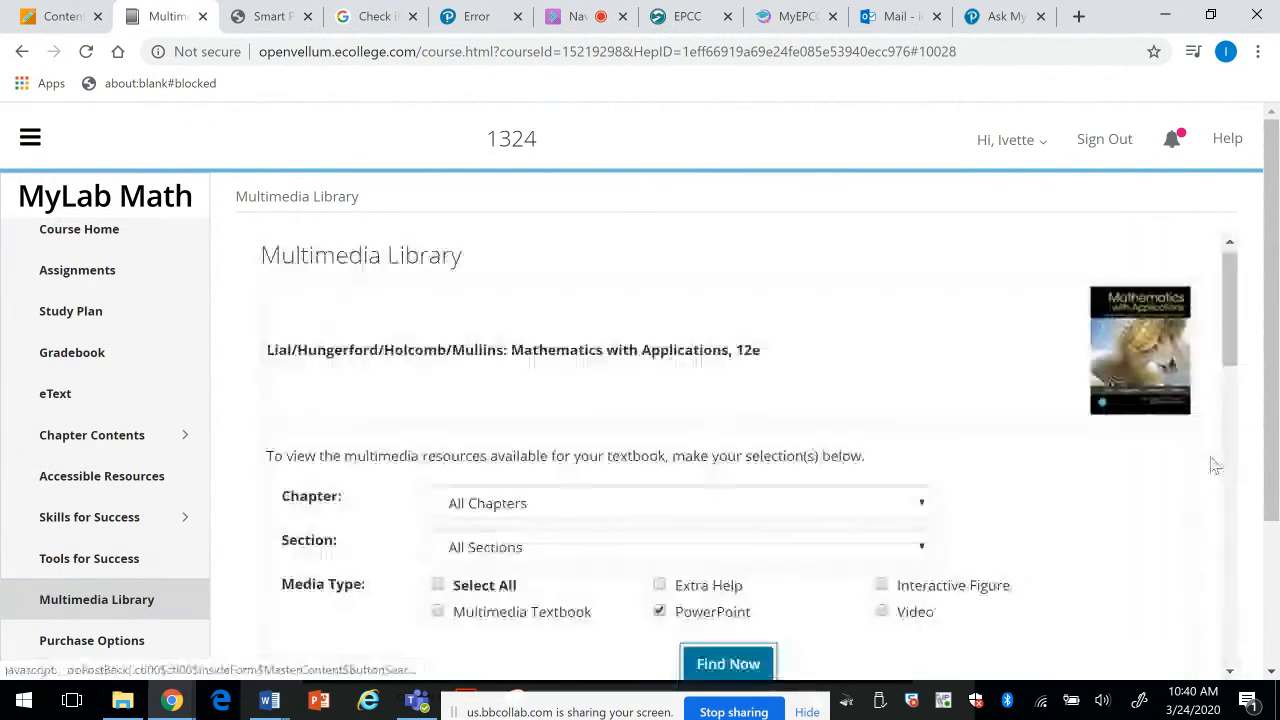
scroll(1230, 398, down, 1)
scroll(1230, 398, down, 3)
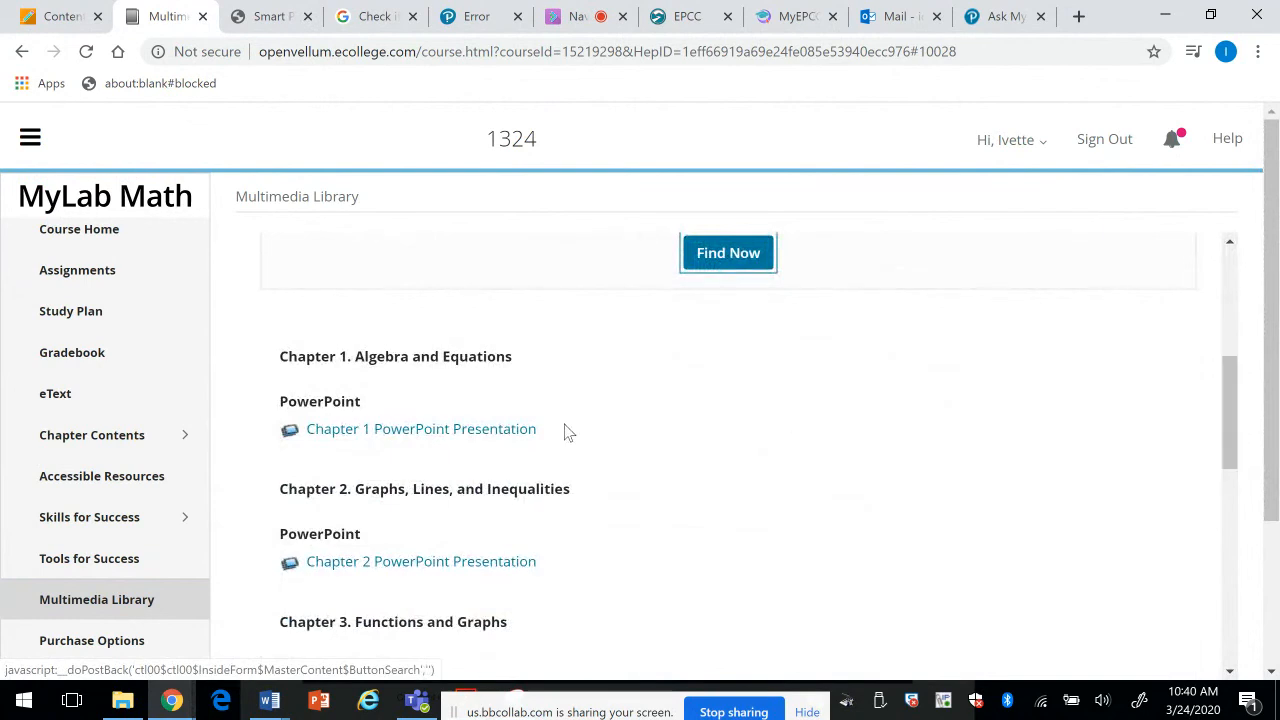
Step: Try to open the Chapter 1 PowerPoint Presentation from the search results and check its separate browser window
click(463, 441)
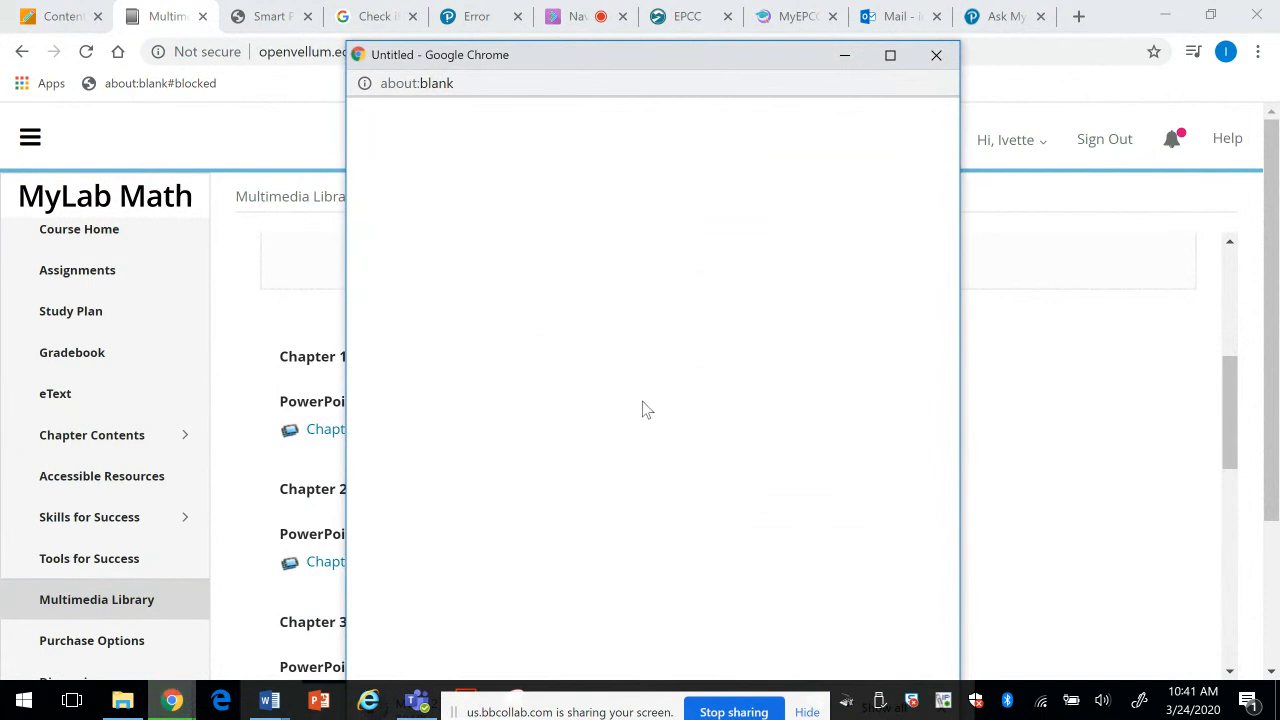
drag(1233, 453, 1230, 510)
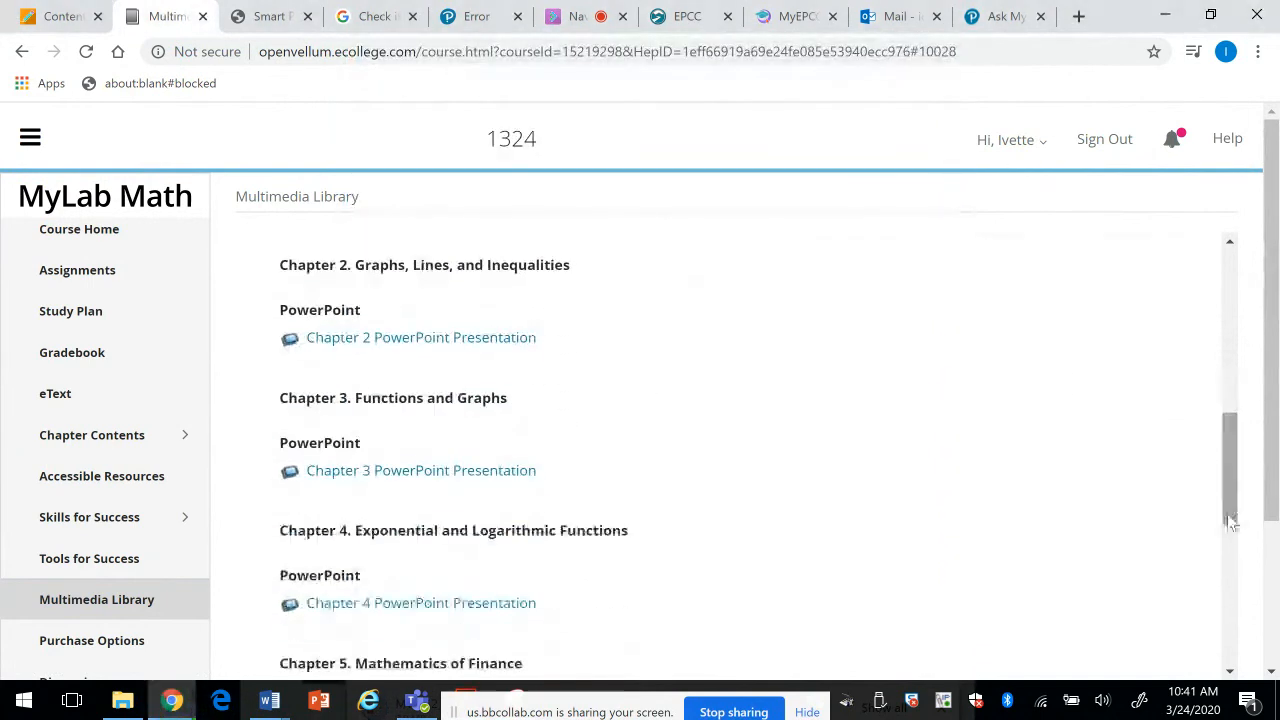
mouse_move(172, 705)
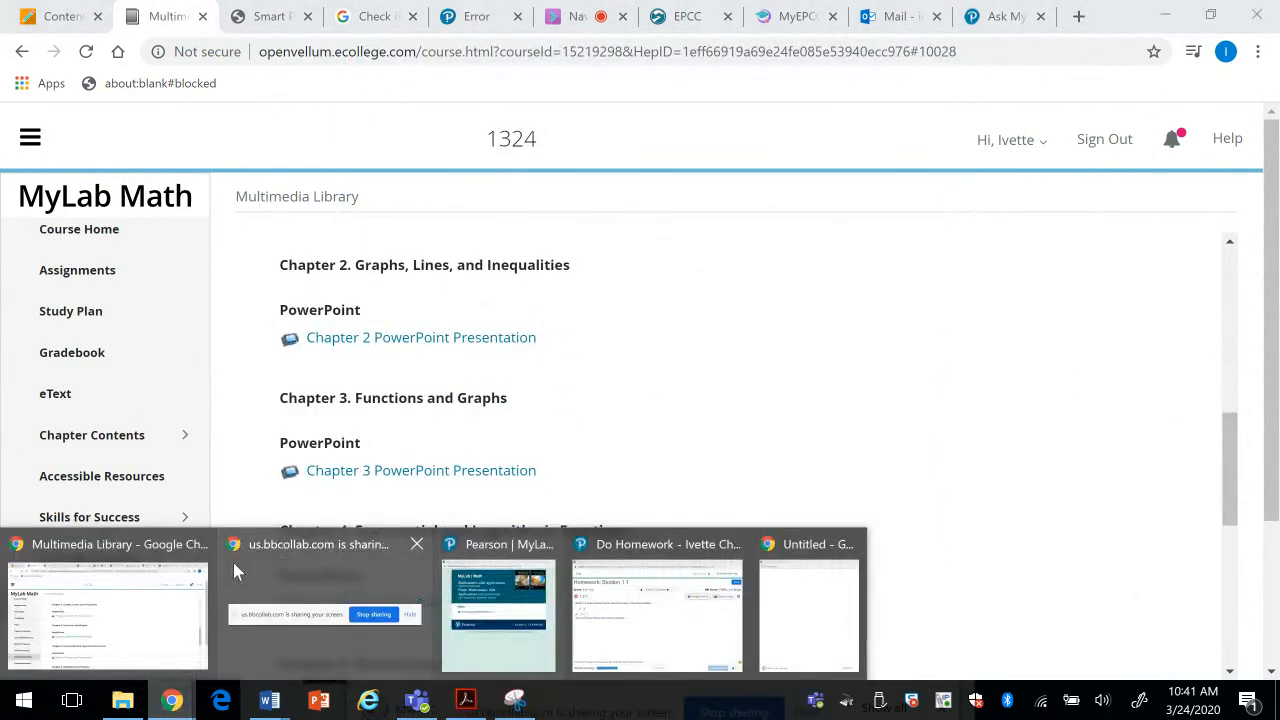
click(171, 641)
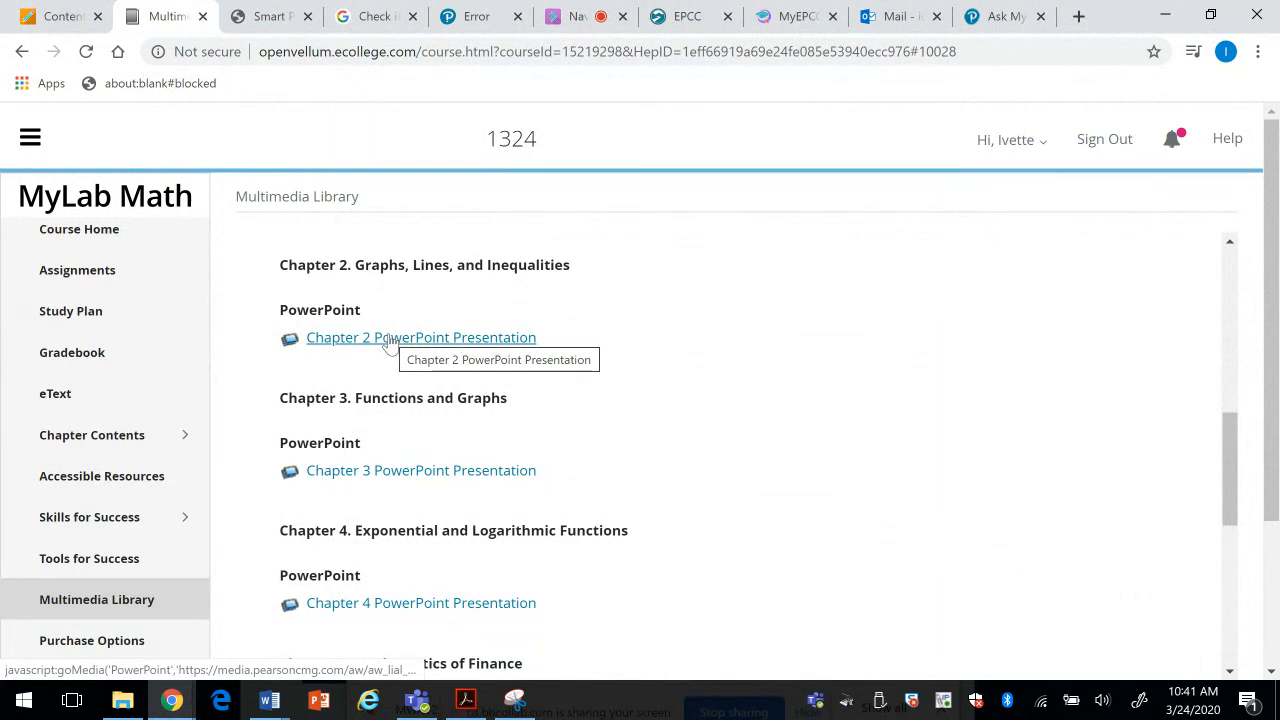
mouse_move(175, 705)
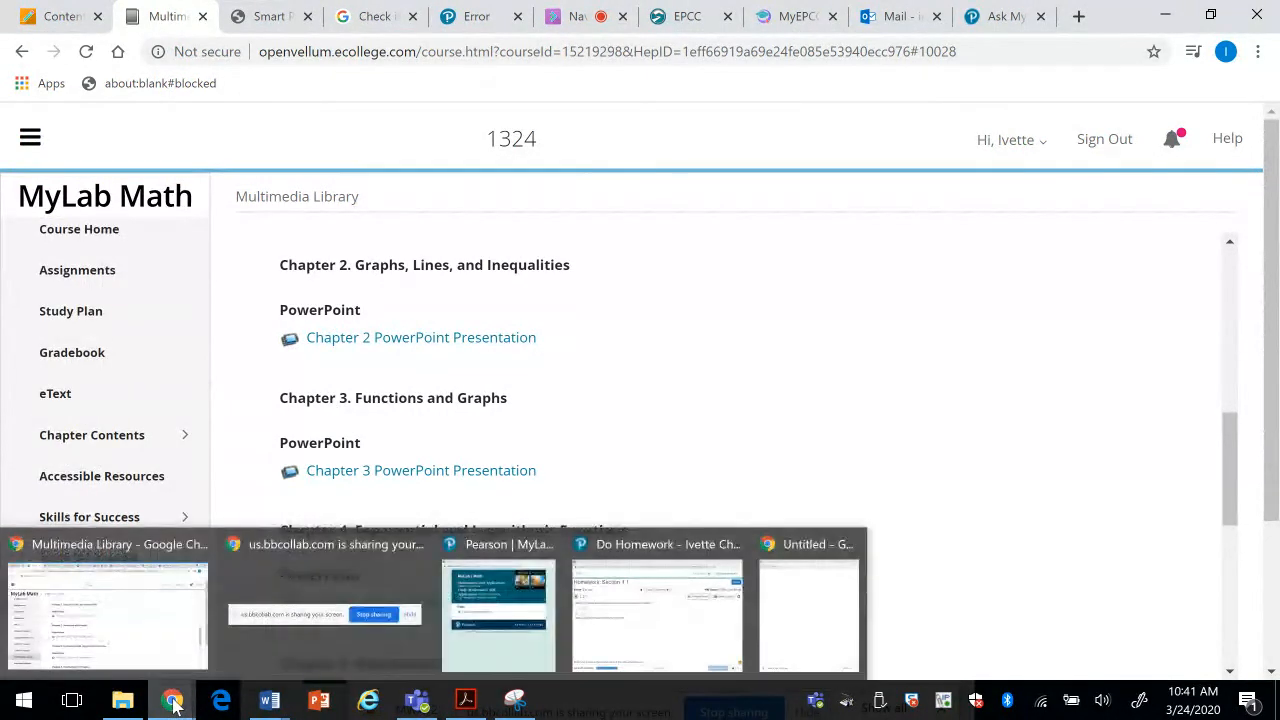
click(824, 612)
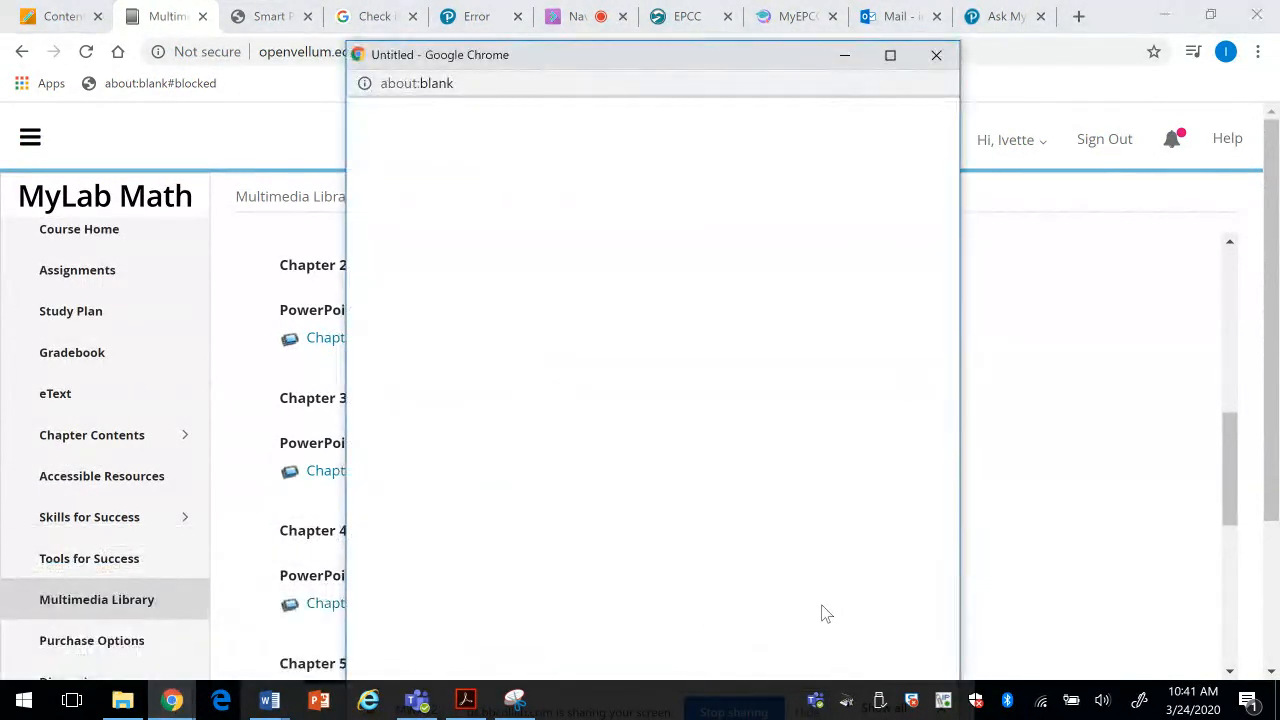
click(1245, 452)
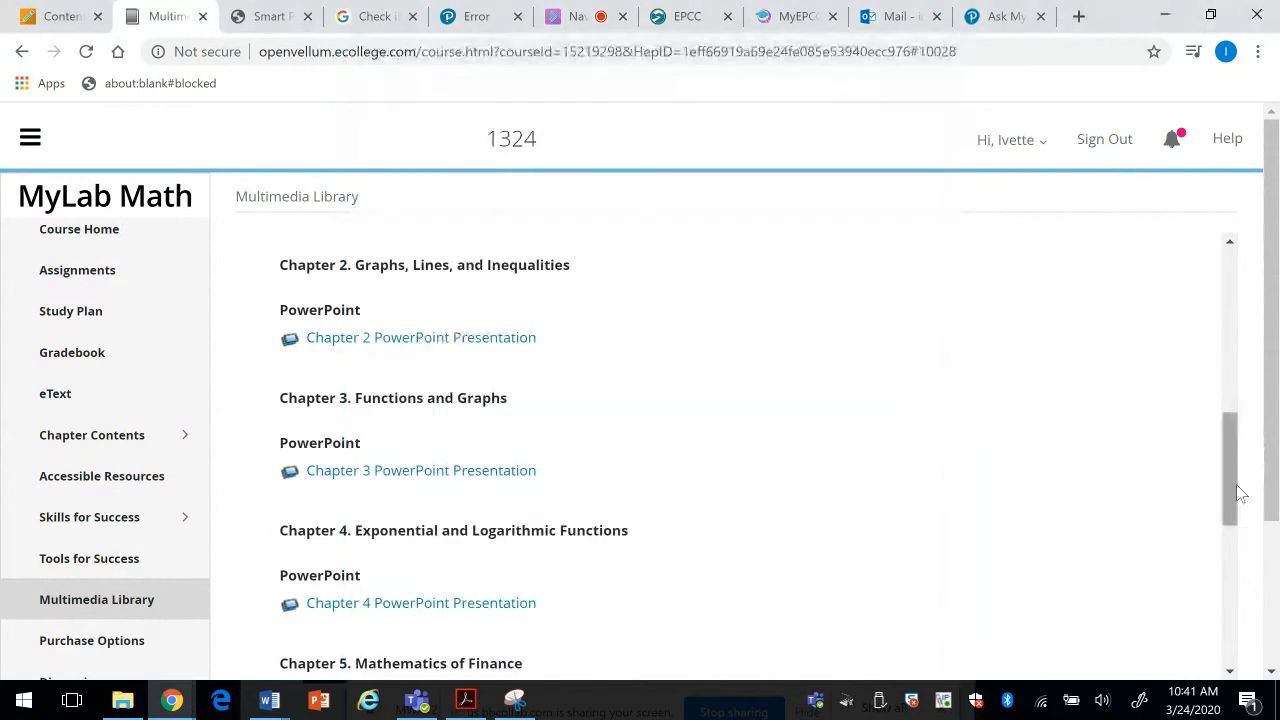
Step: Download the Chapter 2 PowerPoint Presentation and open the downloaded file MWA12_ppt_ch02.pptx in PowerPoint
click(438, 340)
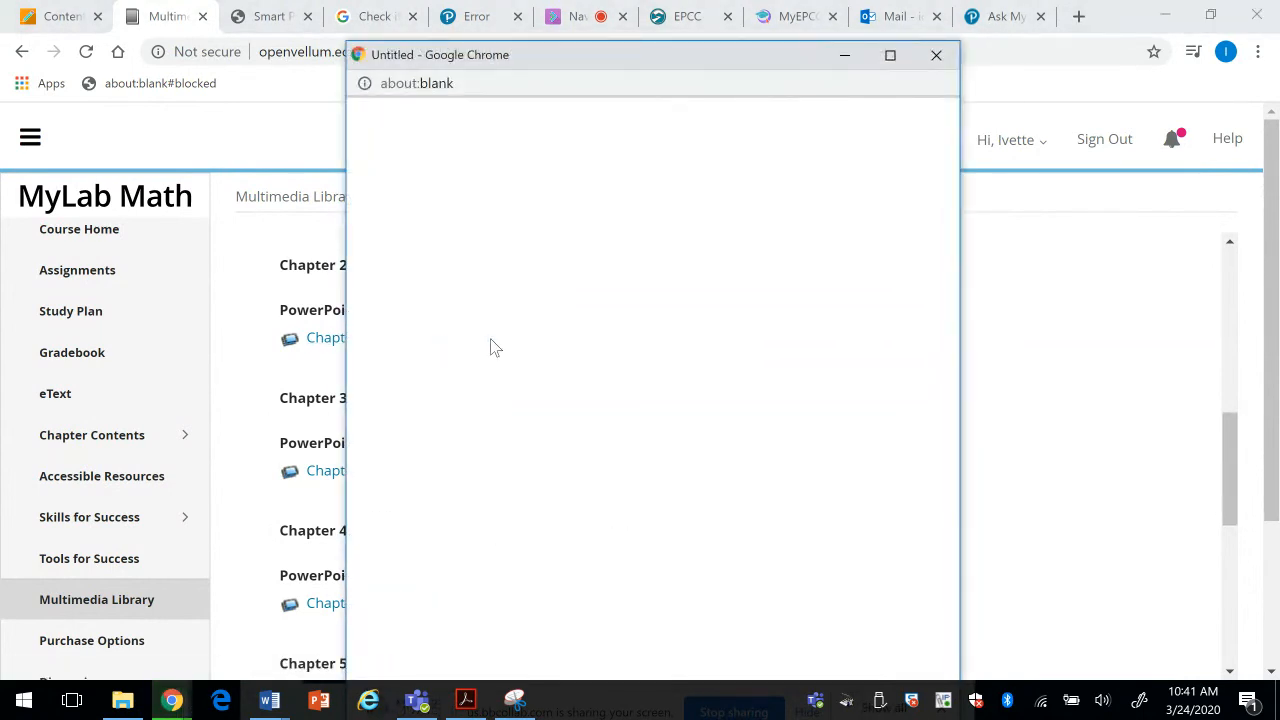
drag(1235, 510, 1235, 647)
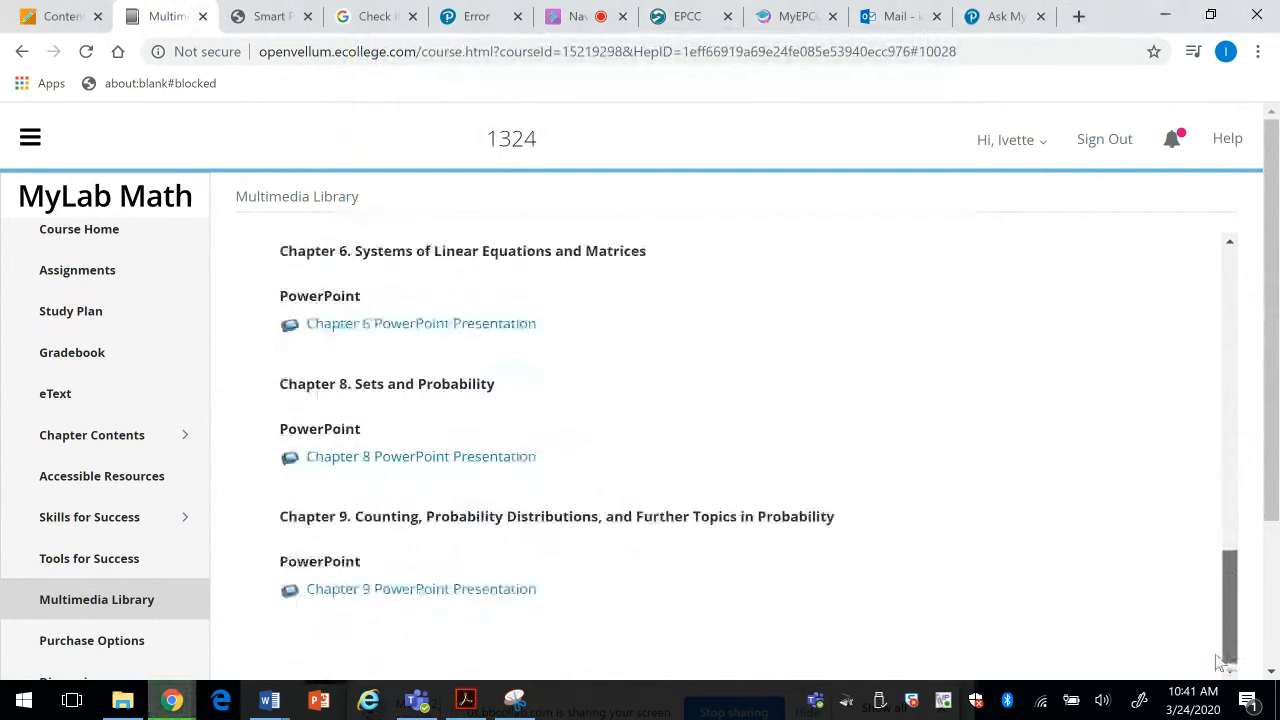
mouse_move(173, 700)
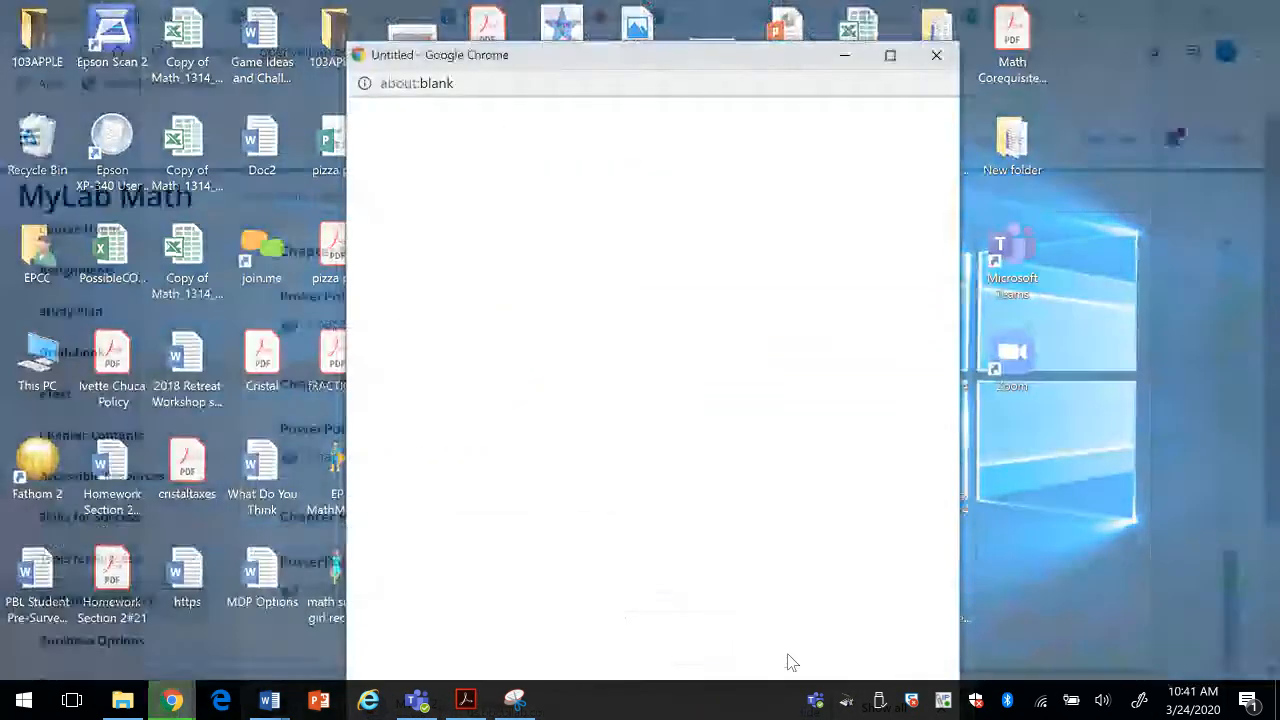
click(789, 662)
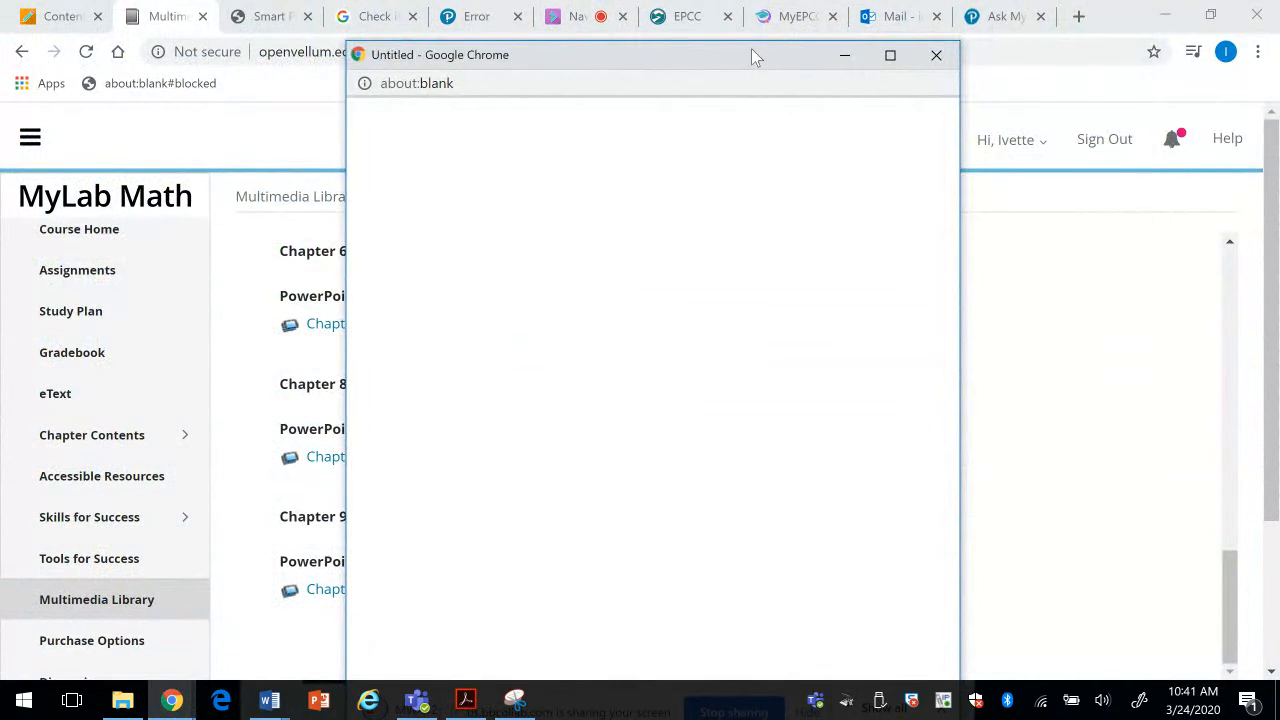
drag(735, 58, 563, 9)
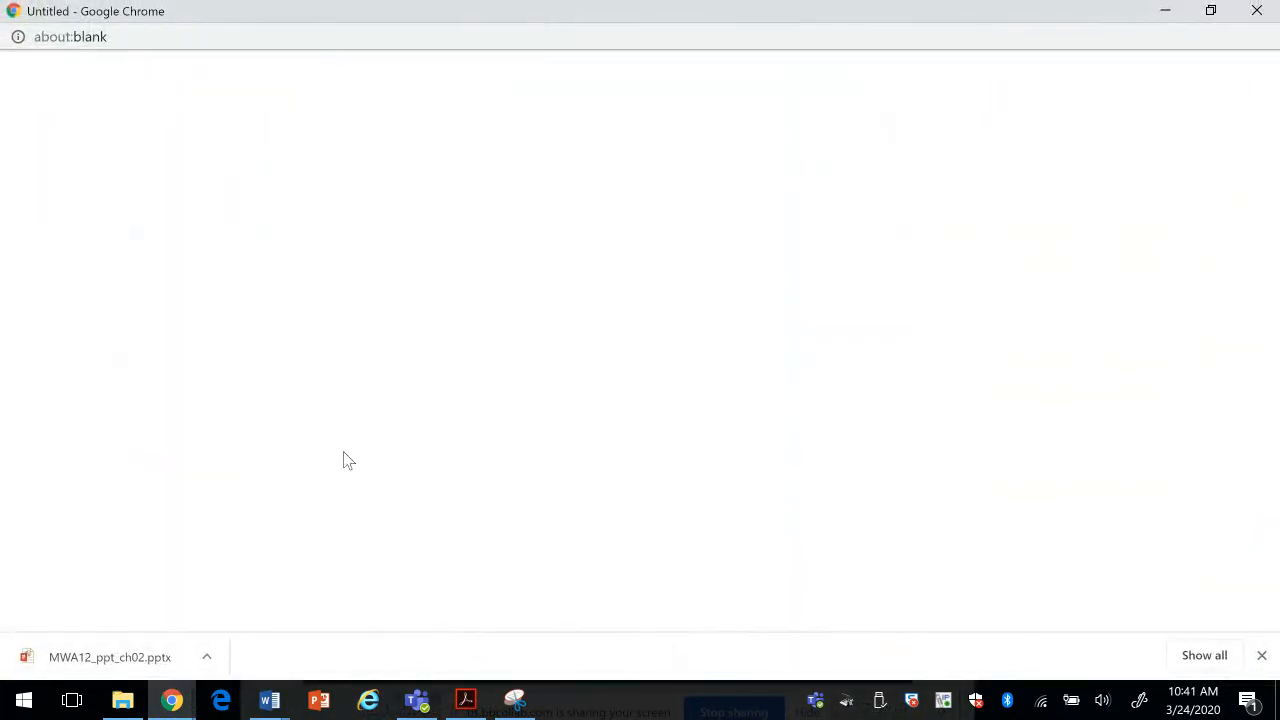
click(104, 657)
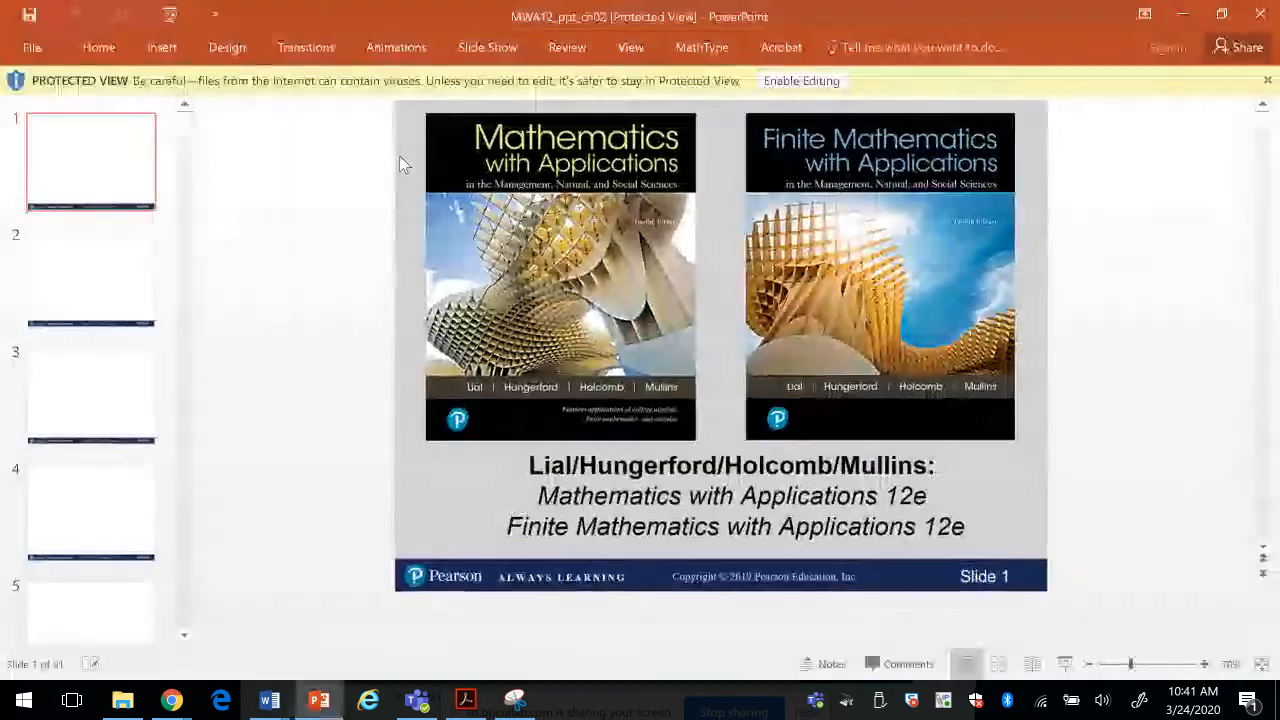
Step: Enable editing of the presentation and save a copy in the Documents folder under the file name Chapter2
click(767, 83)
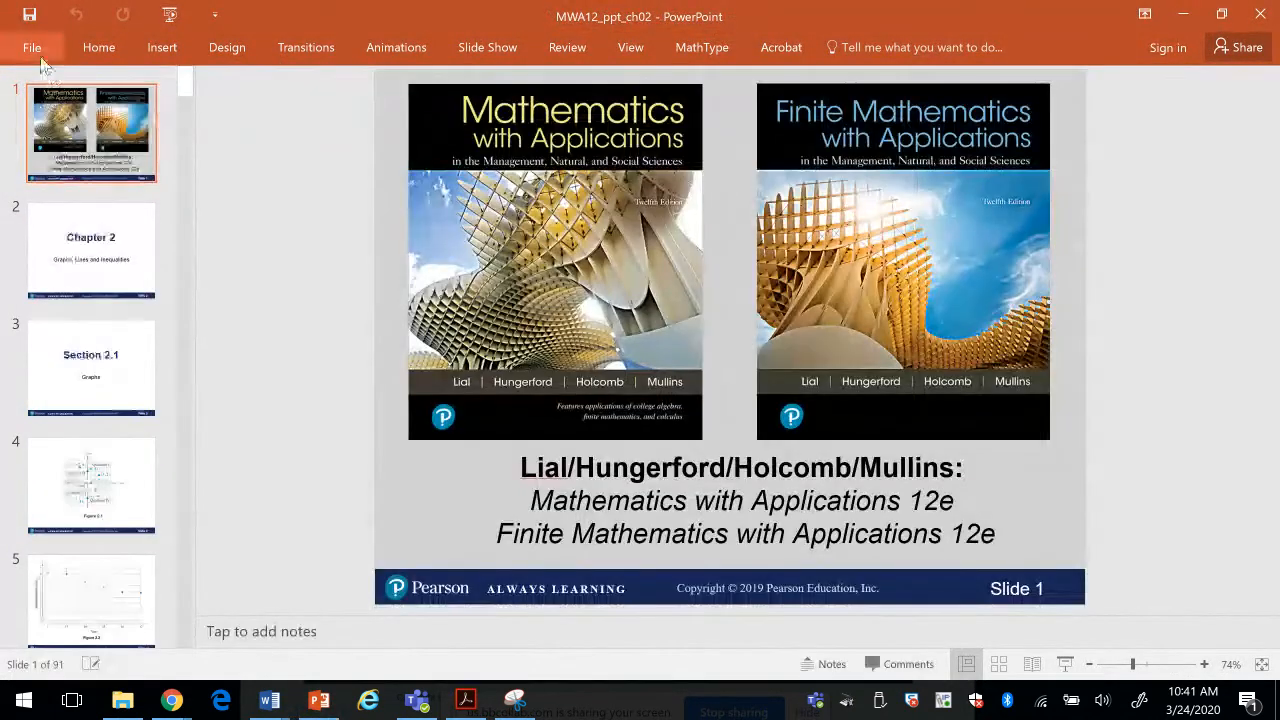
click(32, 47)
click(37, 238)
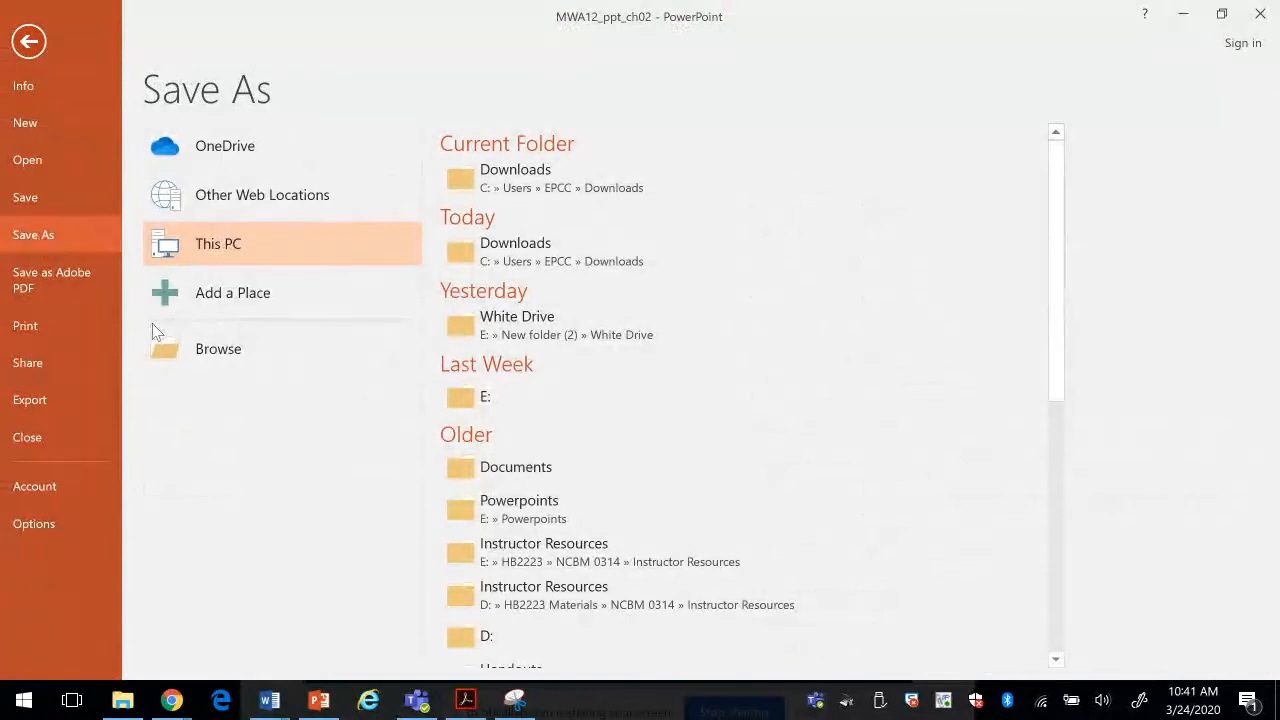
click(192, 363)
click(98, 156)
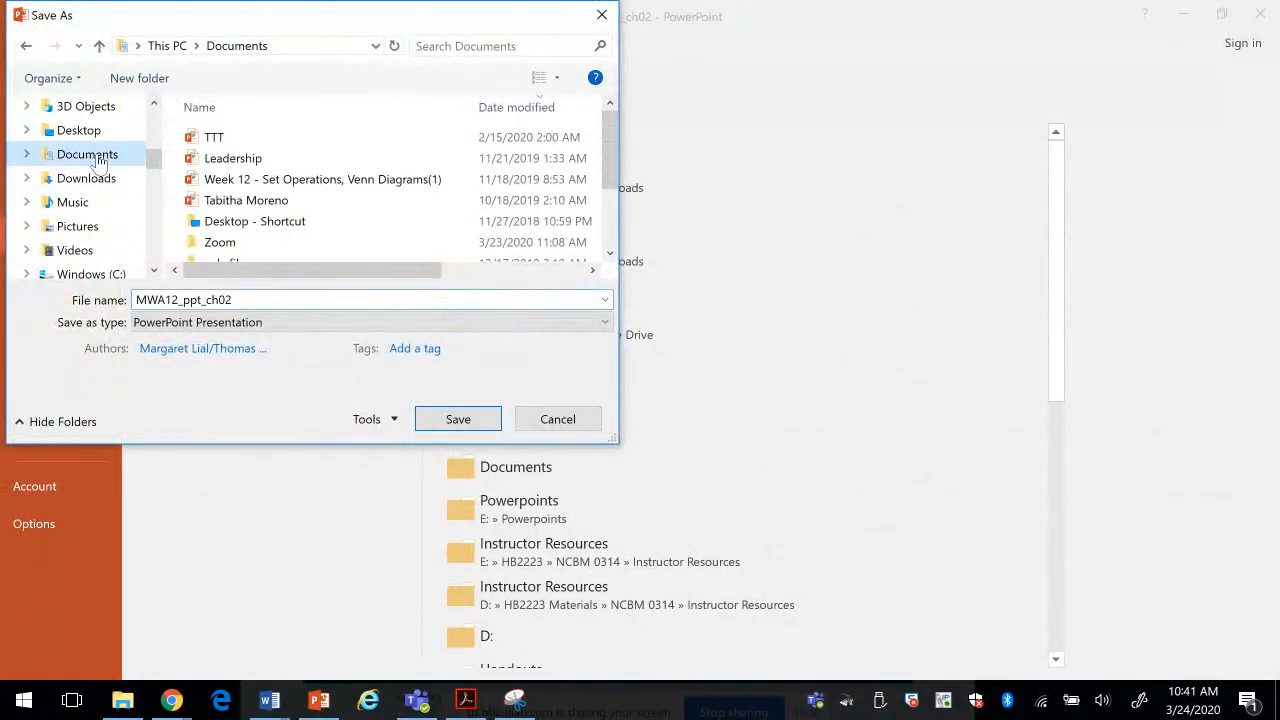
double_click(238, 299)
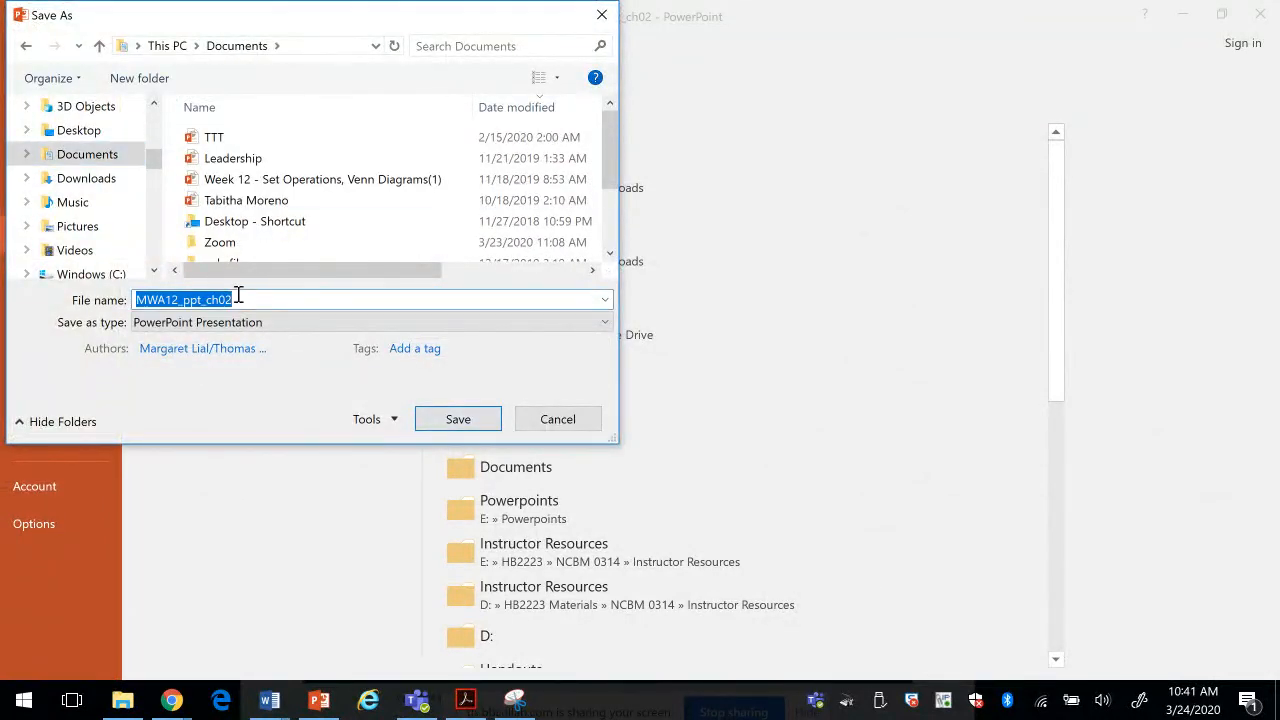
text(Chapter2)
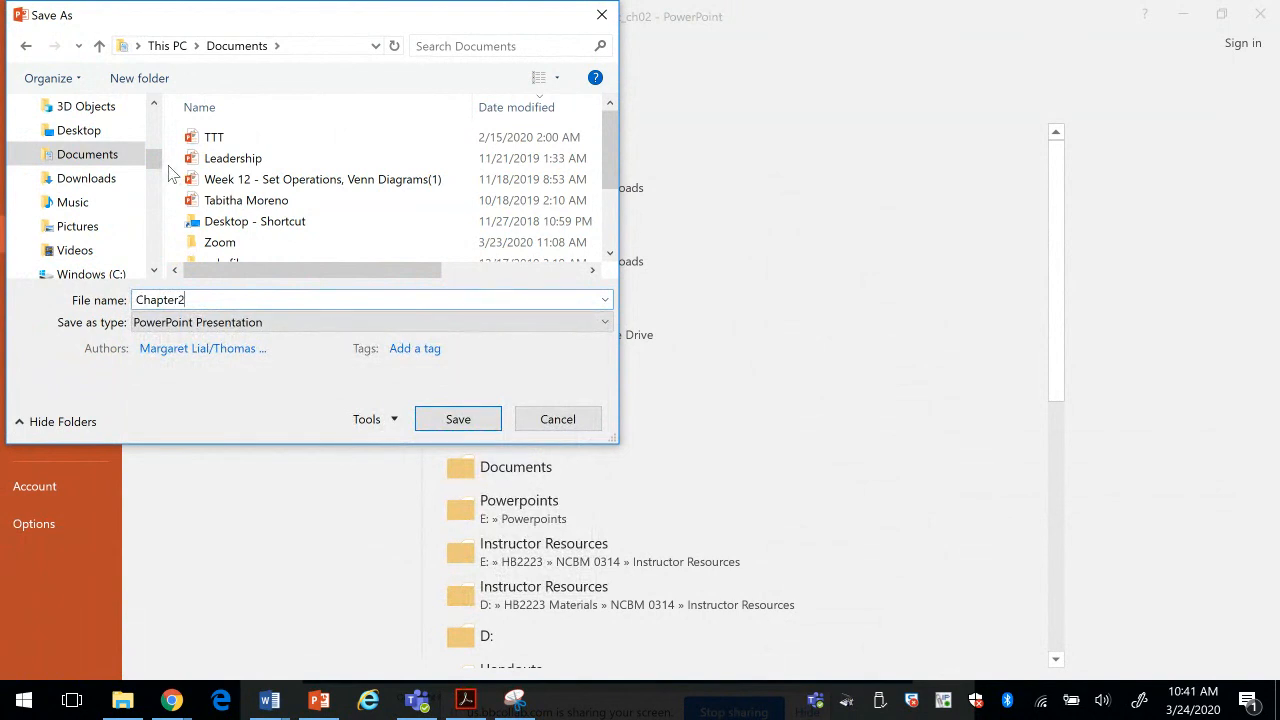
click(452, 420)
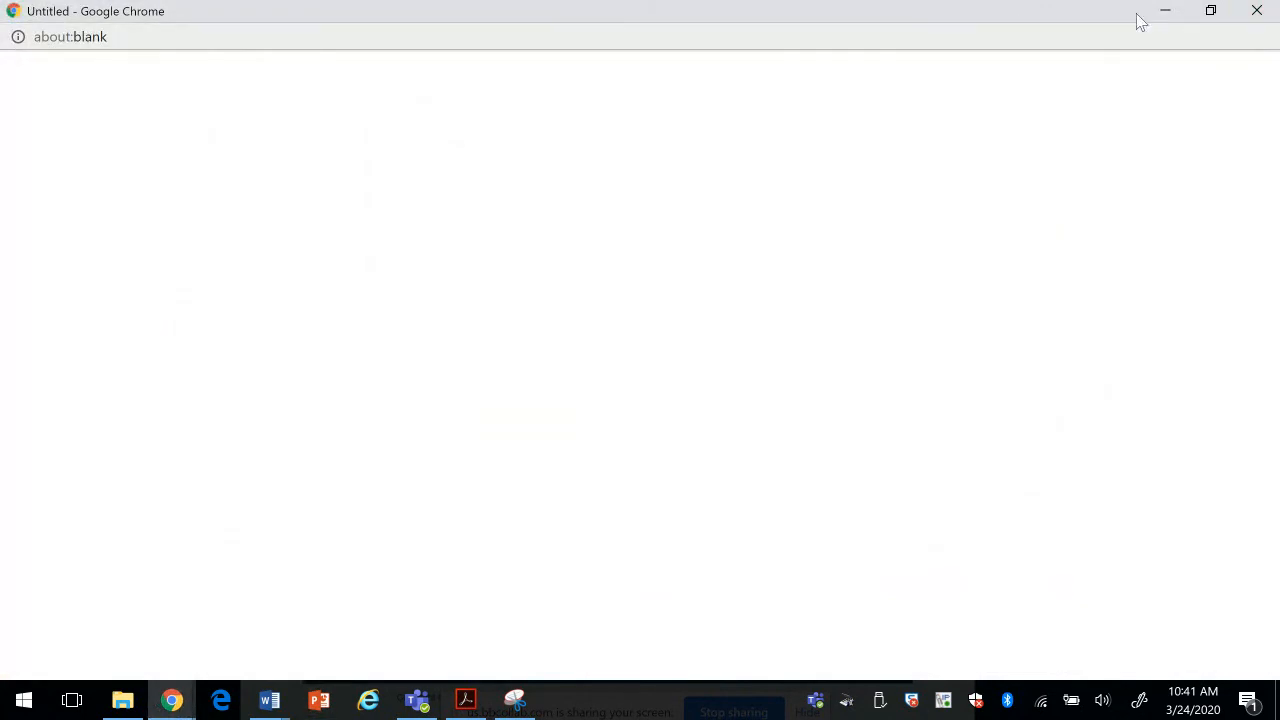
Step: Dismiss the blank browser window, switch to the Blackboard course and open the Section 2.6 - Powerpoint item for editing
click(1166, 12)
scroll(46, 380, down, 1)
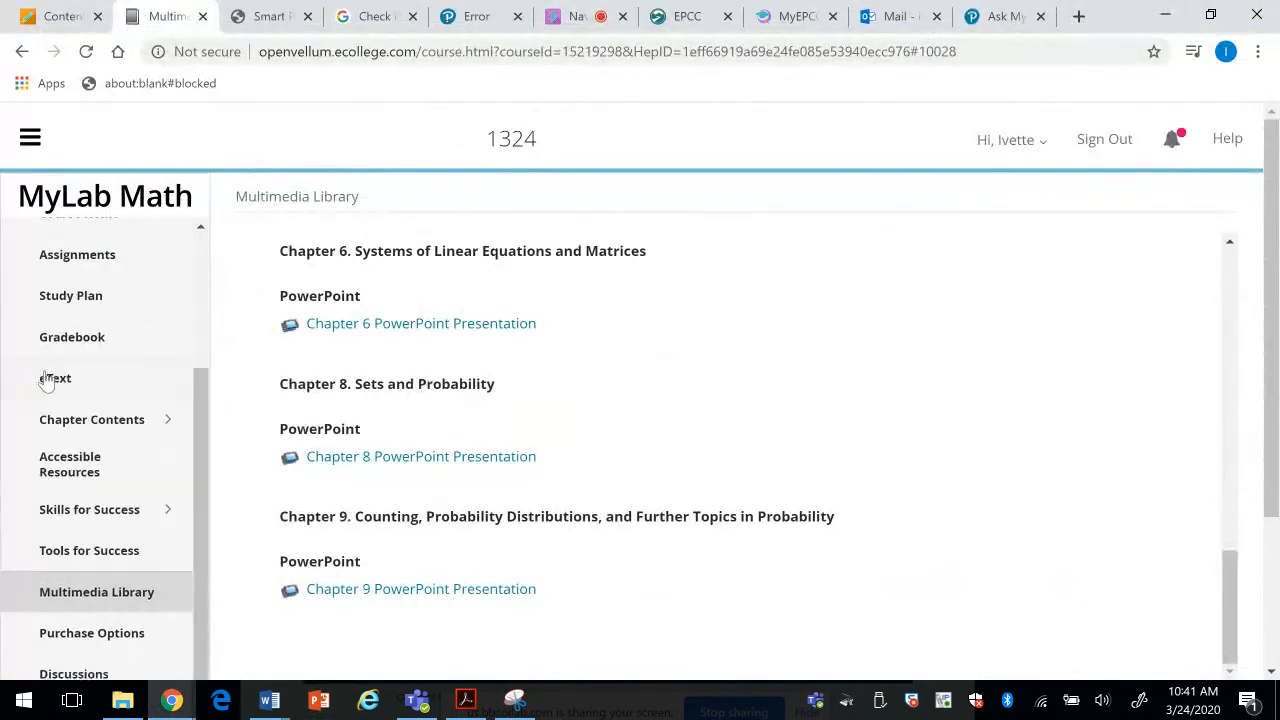
click(57, 18)
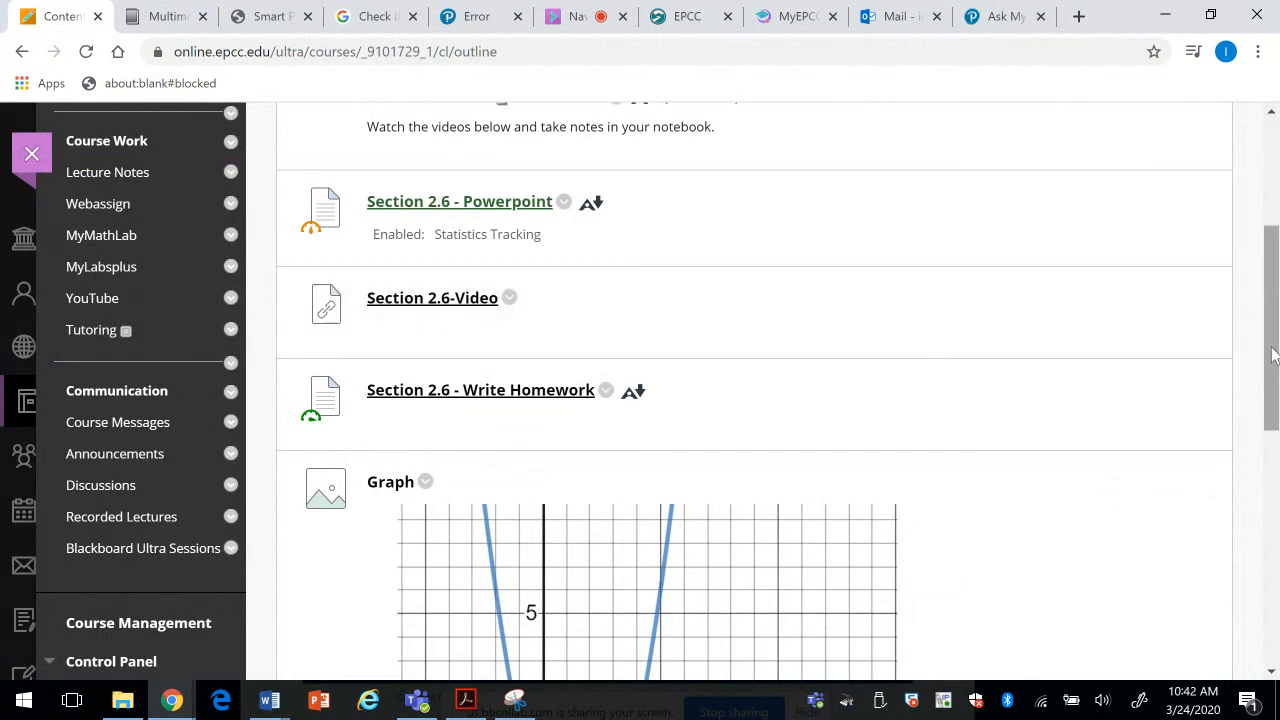
scroll(777, 274, up, 2)
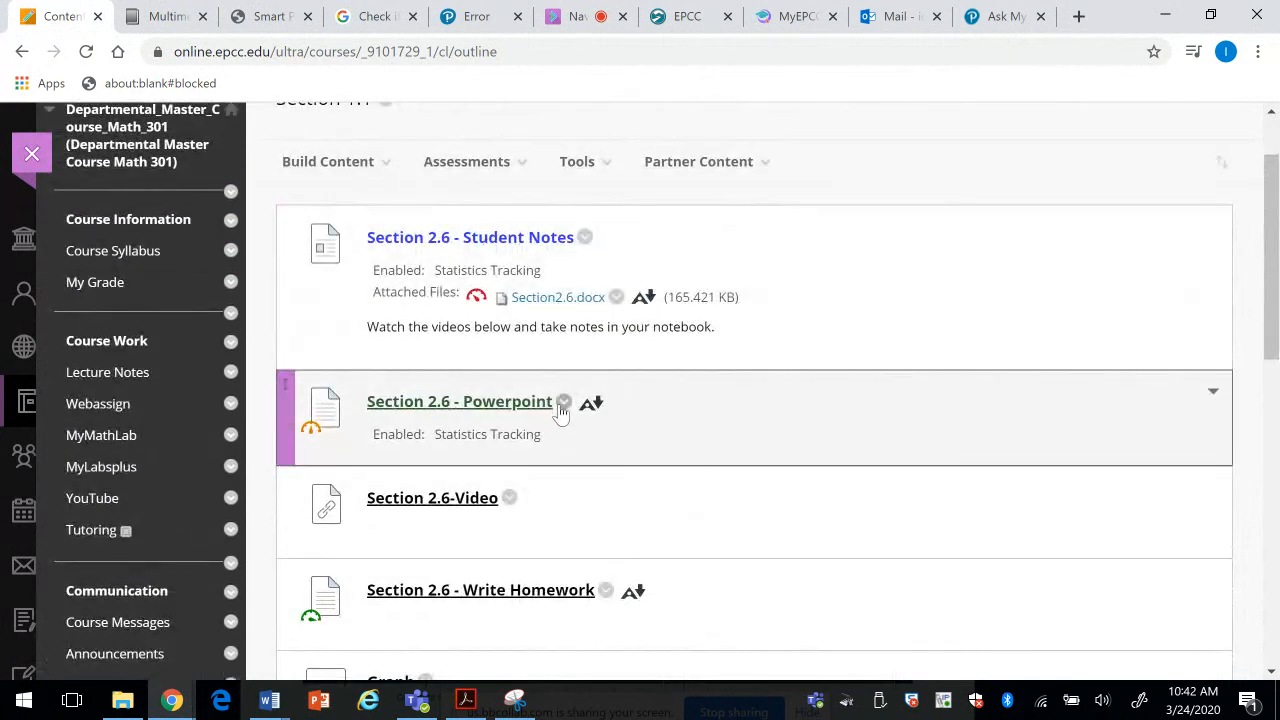
click(564, 402)
click(590, 148)
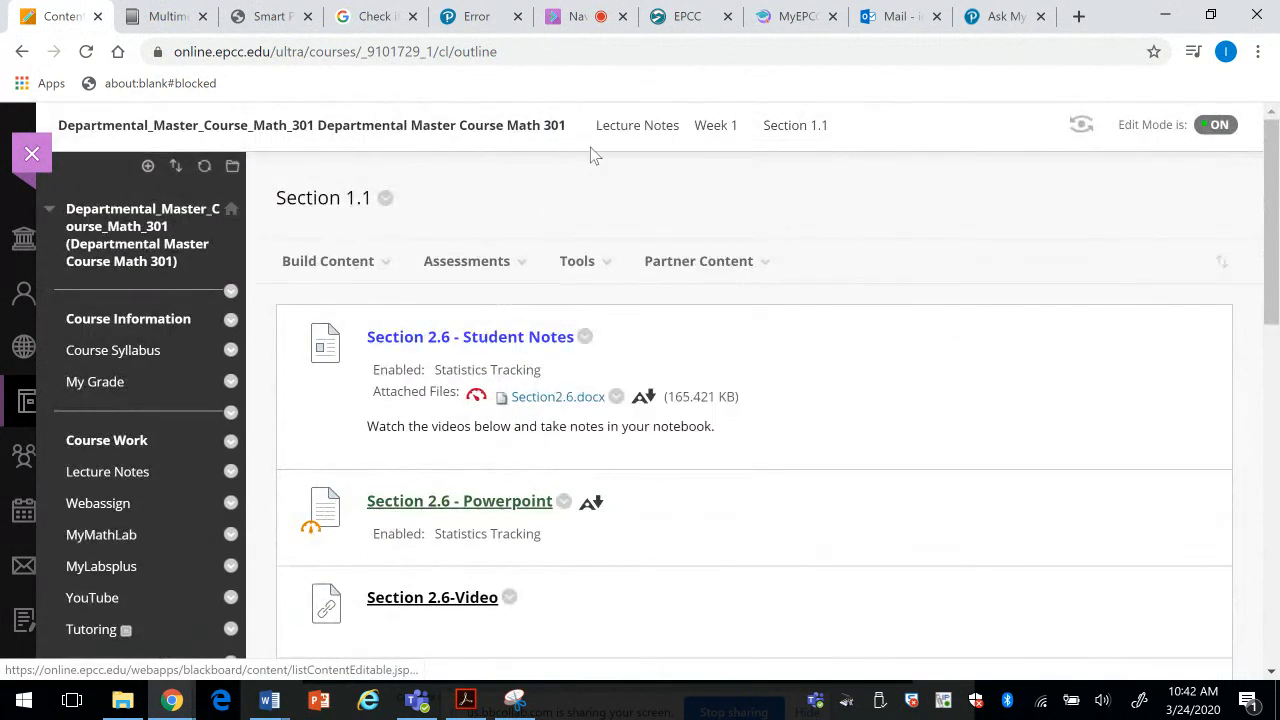
Step: Replace the item's attached file with the Chapter2 presentation from the Documents folder
drag(1276, 230, 511, 357)
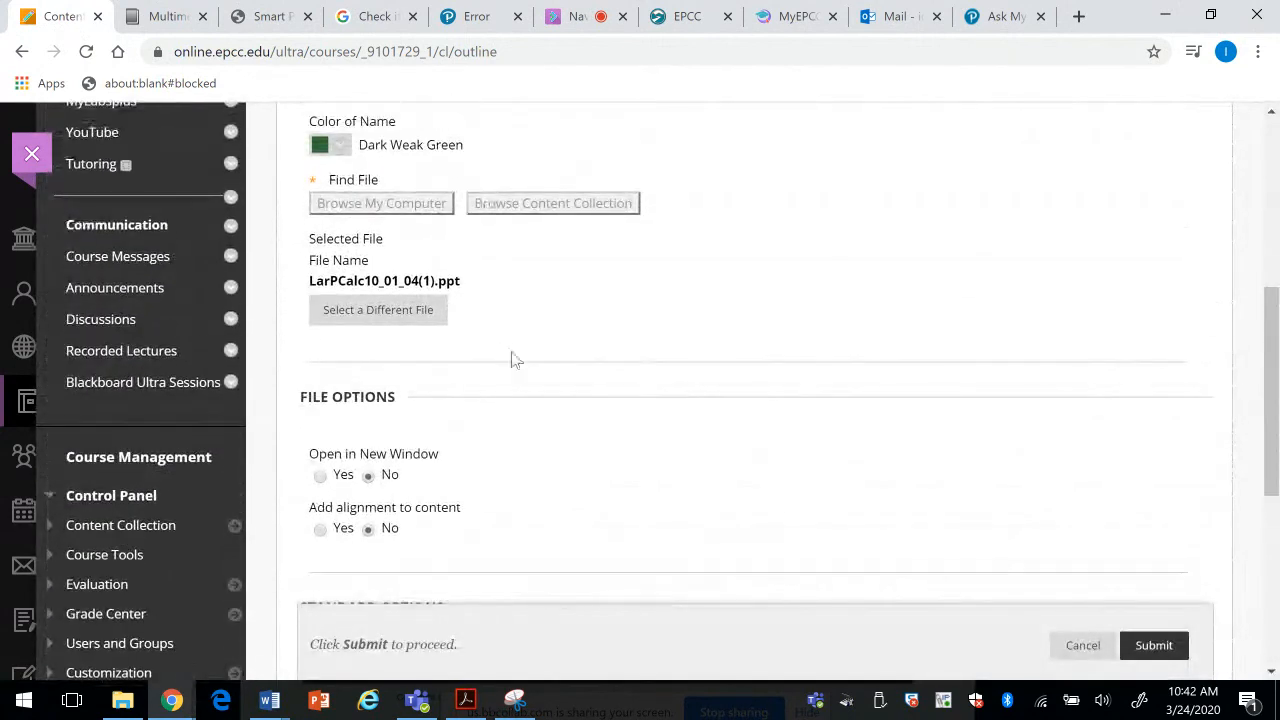
click(409, 312)
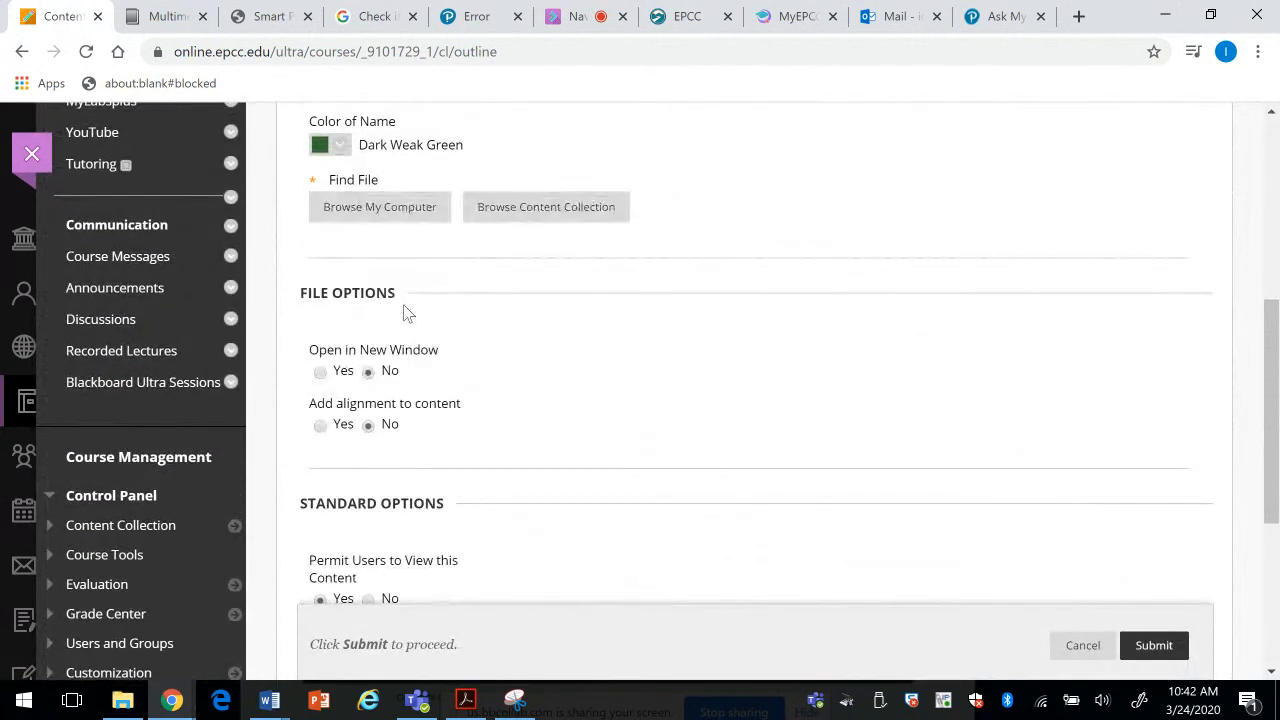
click(371, 206)
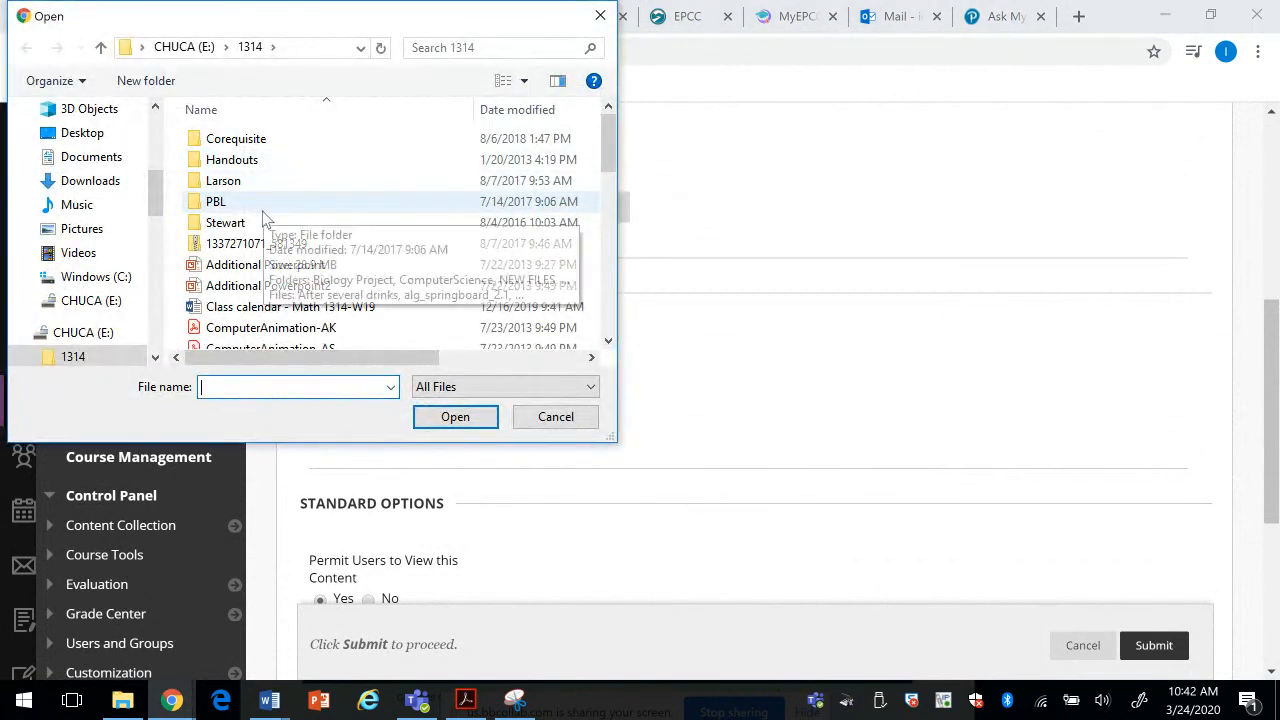
click(91, 157)
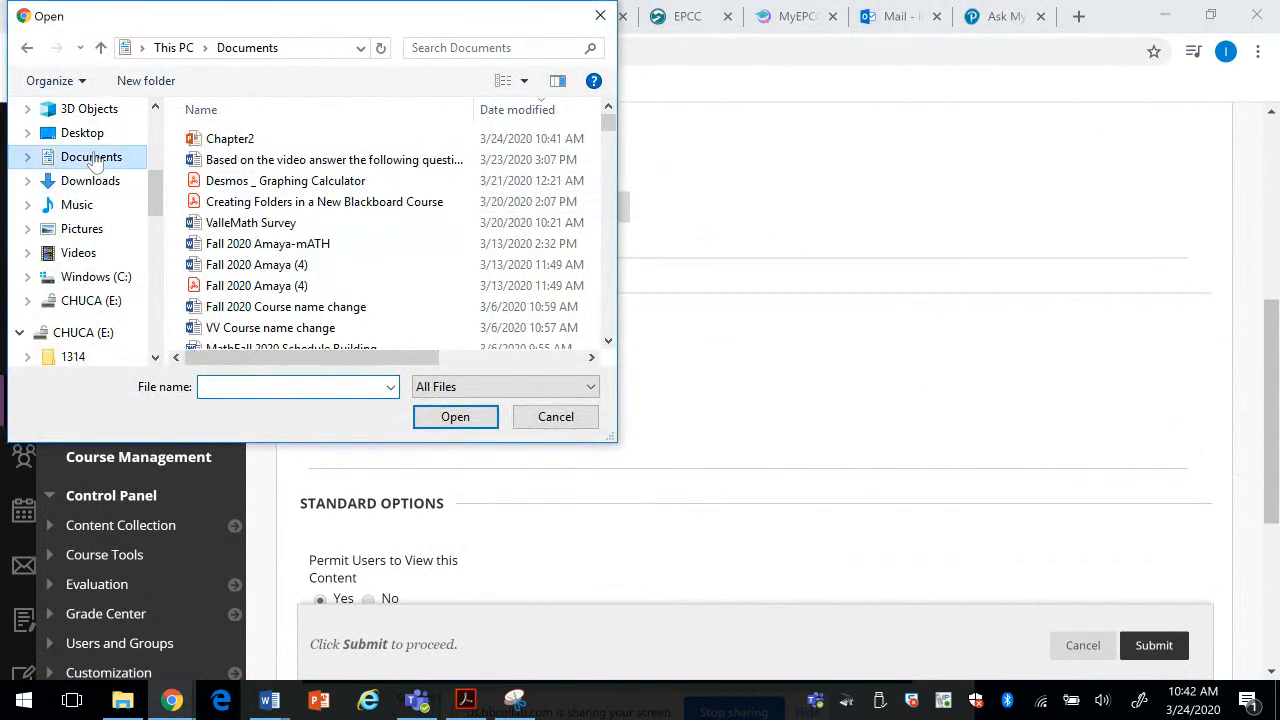
click(240, 139)
click(455, 417)
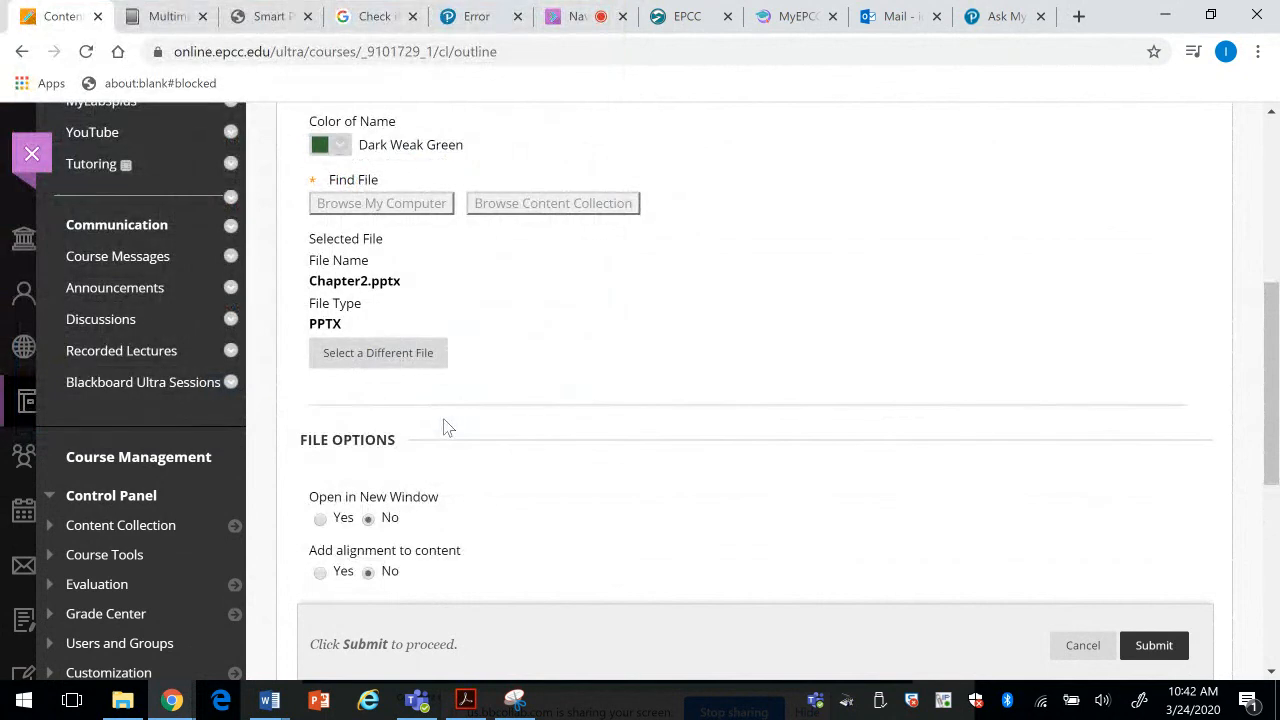
Step: Name the file item Chapter 2 and submit the edited item
click(1153, 647)
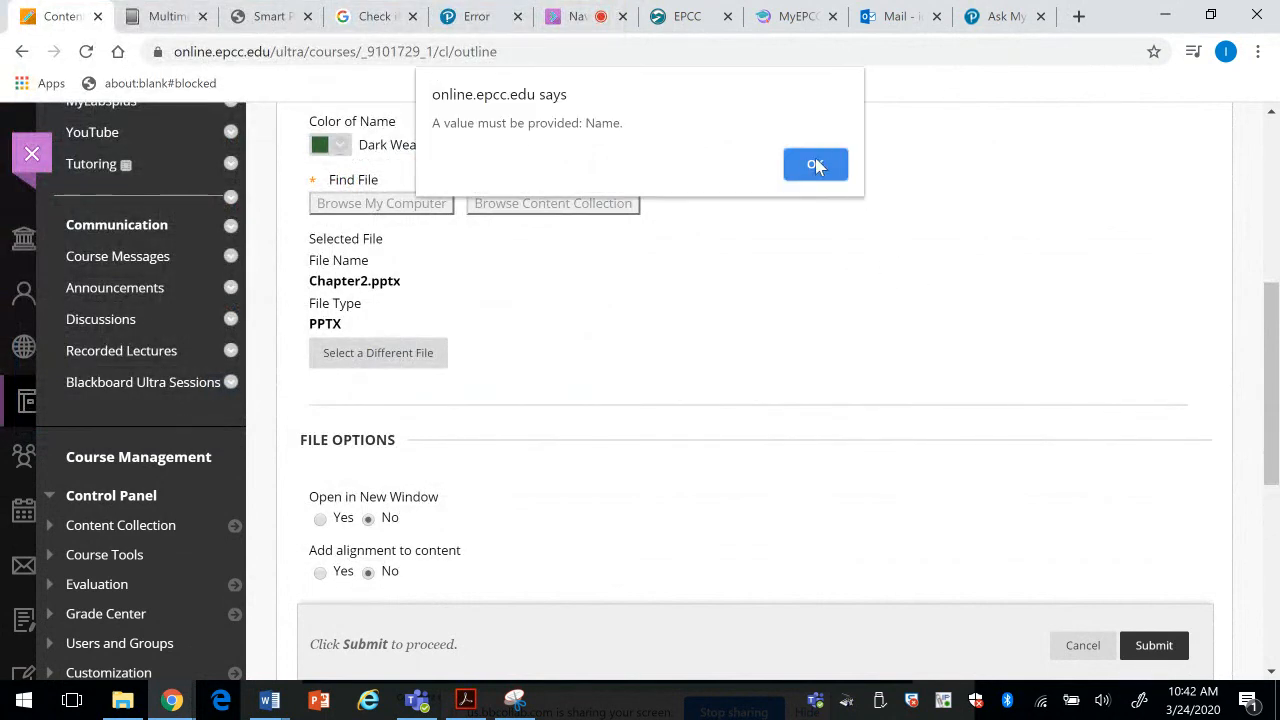
click(816, 165)
click(608, 391)
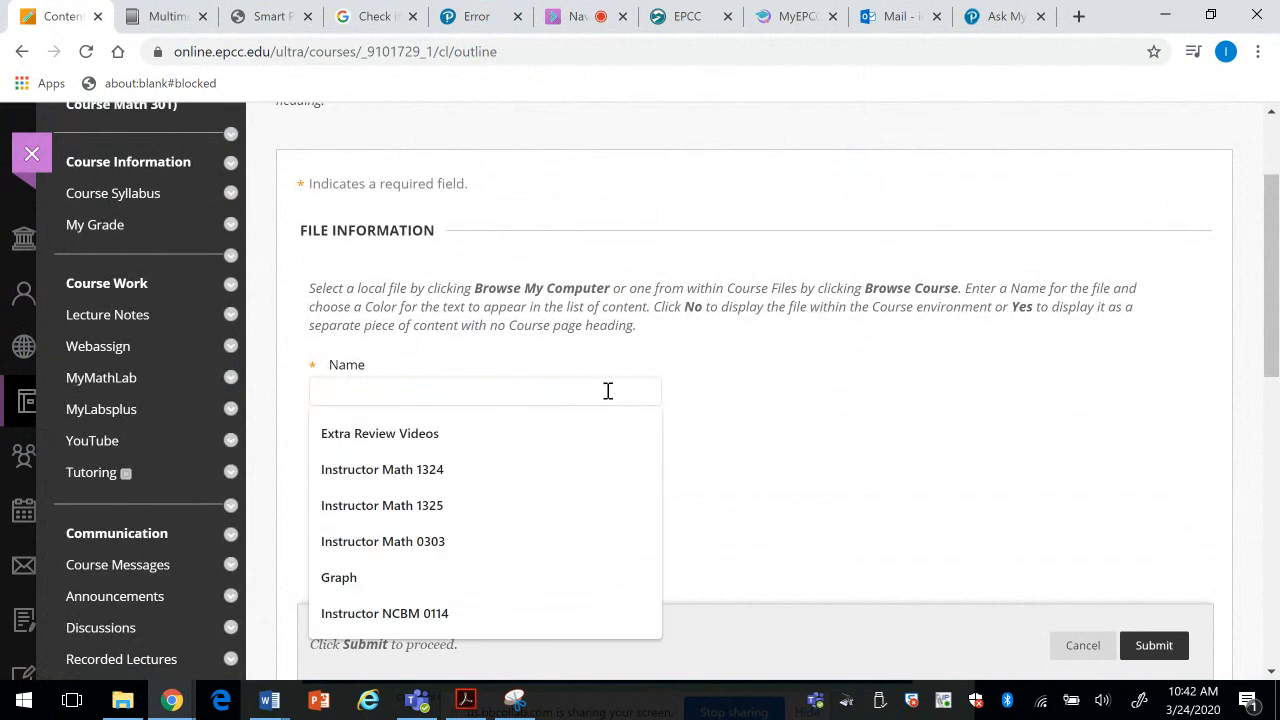
text(Chapter 2)
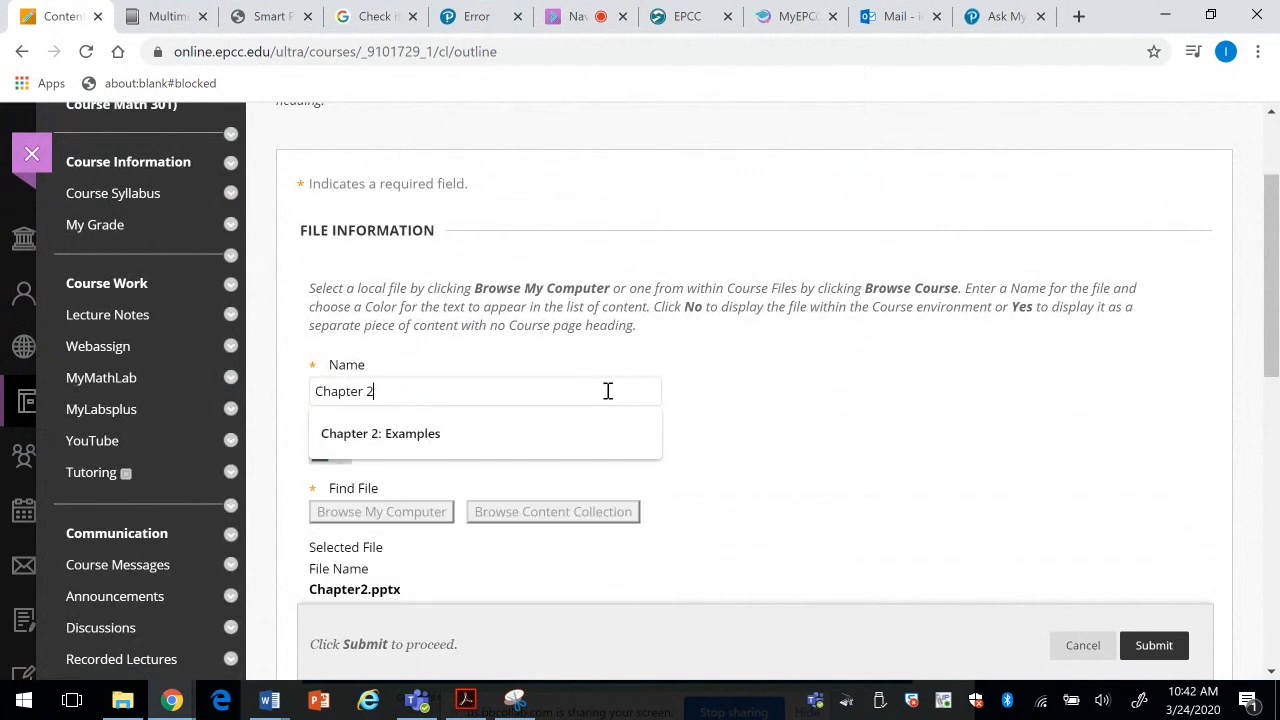
click(1153, 646)
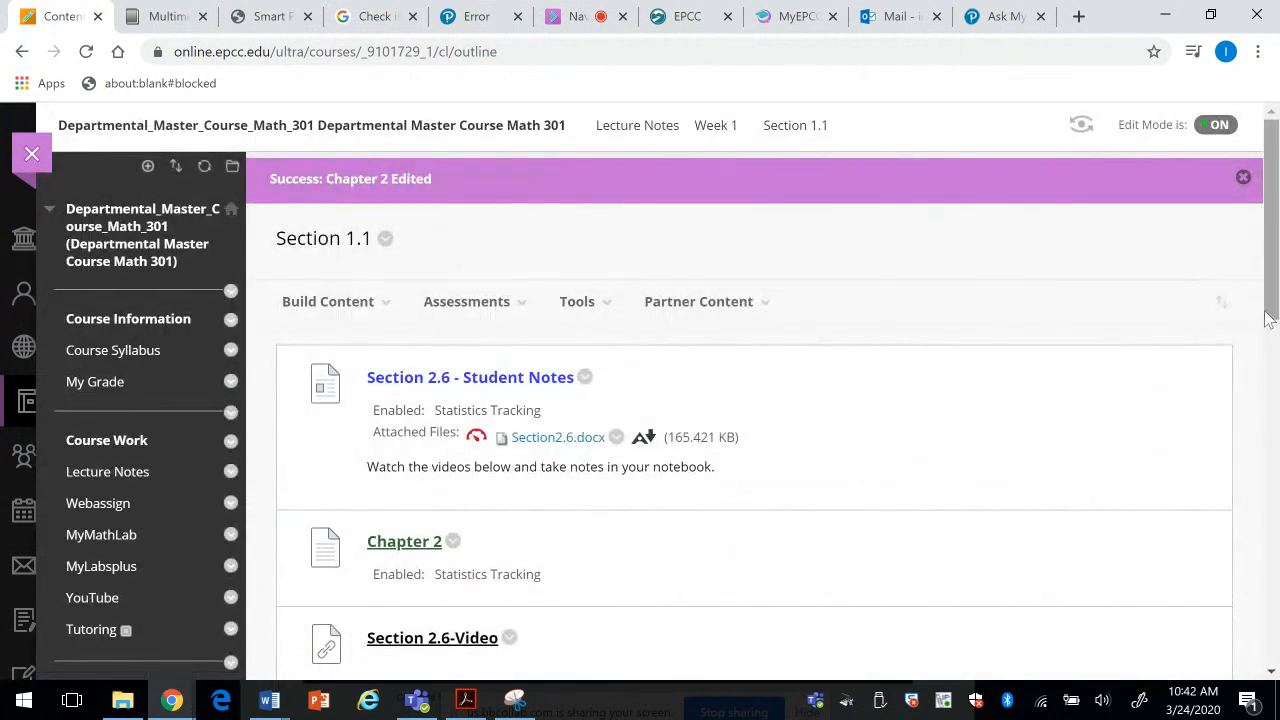
Step: In the MyLab Math course, open the Section 2.1 video presentation from the Chapter 2 contents and select its web address
scroll(603, 325, down, 3)
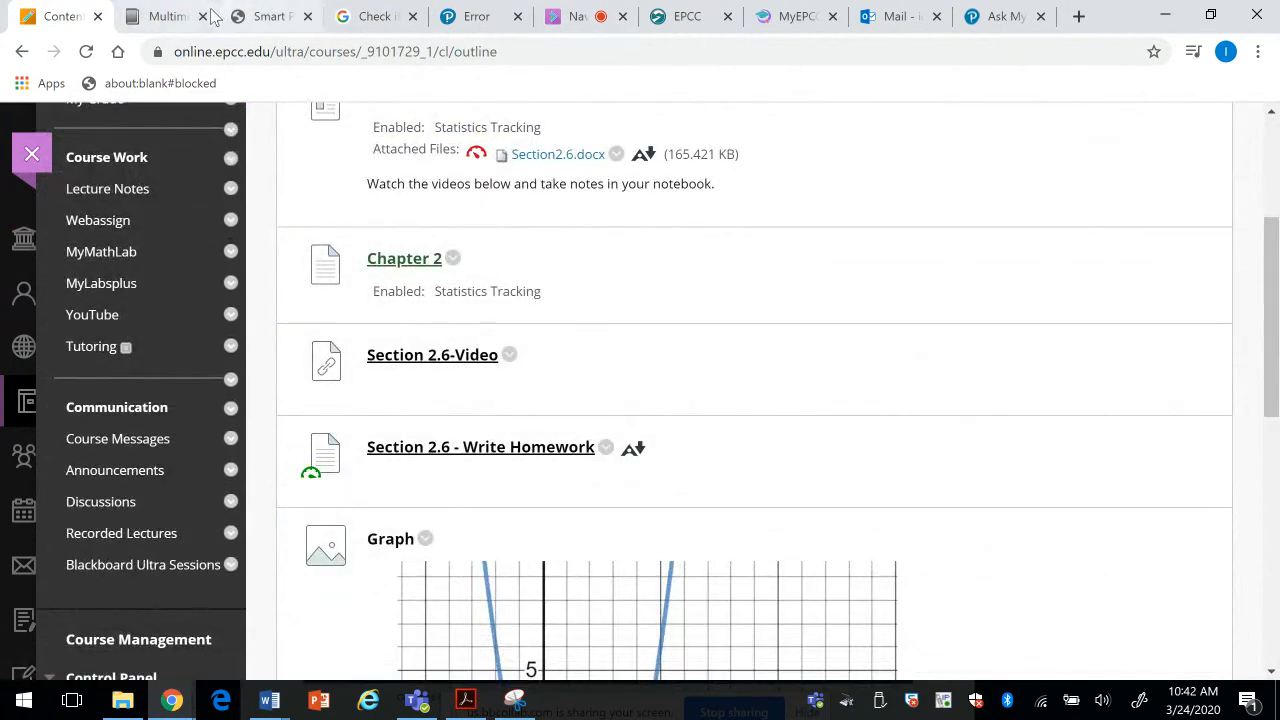
click(165, 16)
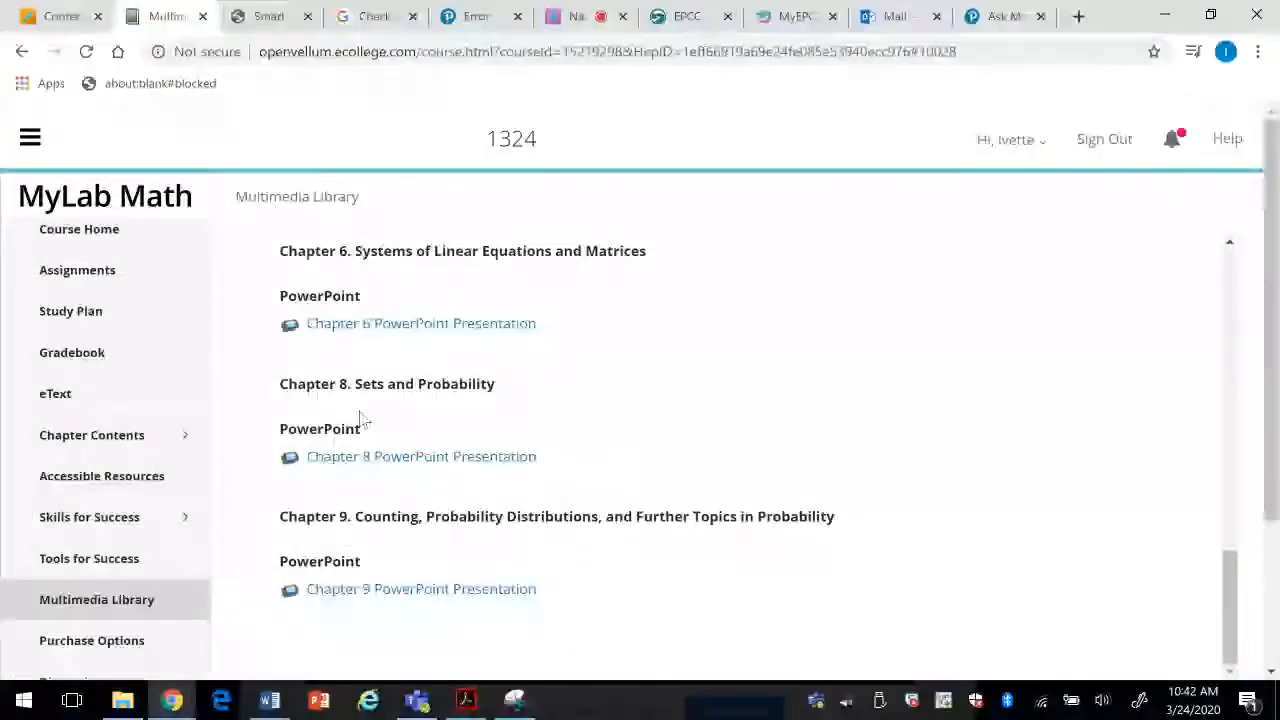
scroll(180, 463, down, 1)
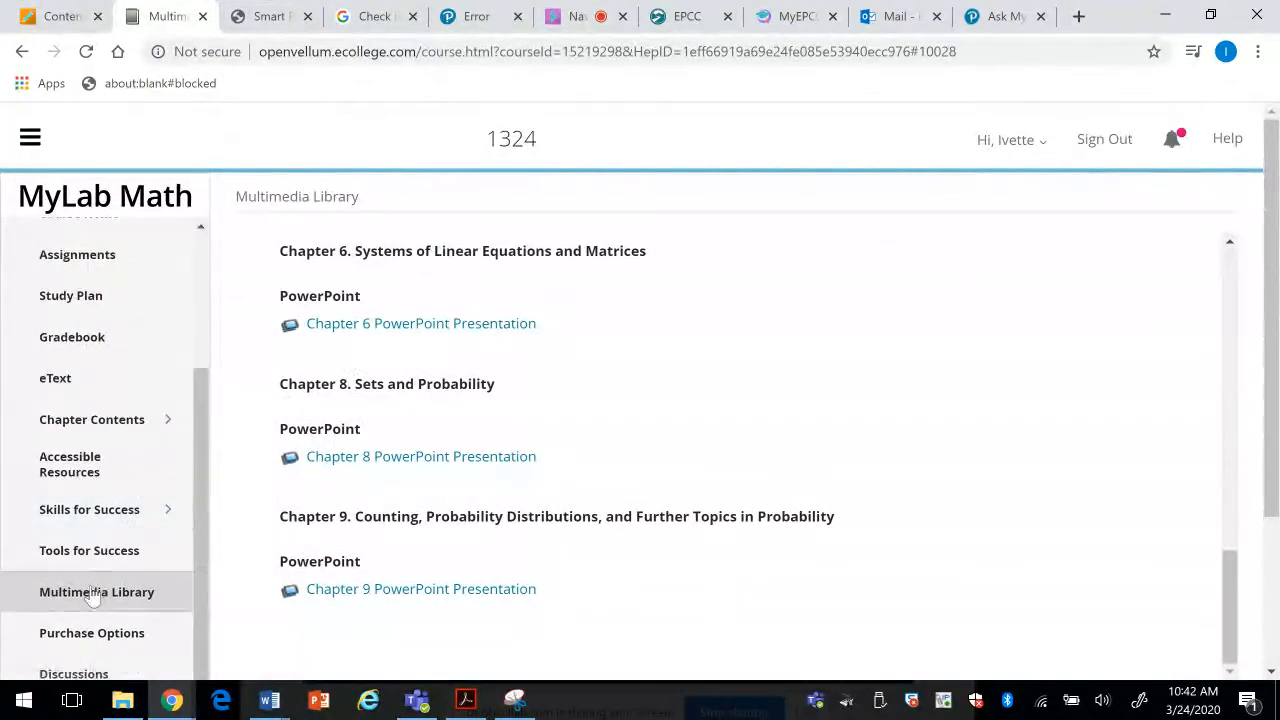
click(80, 420)
click(80, 415)
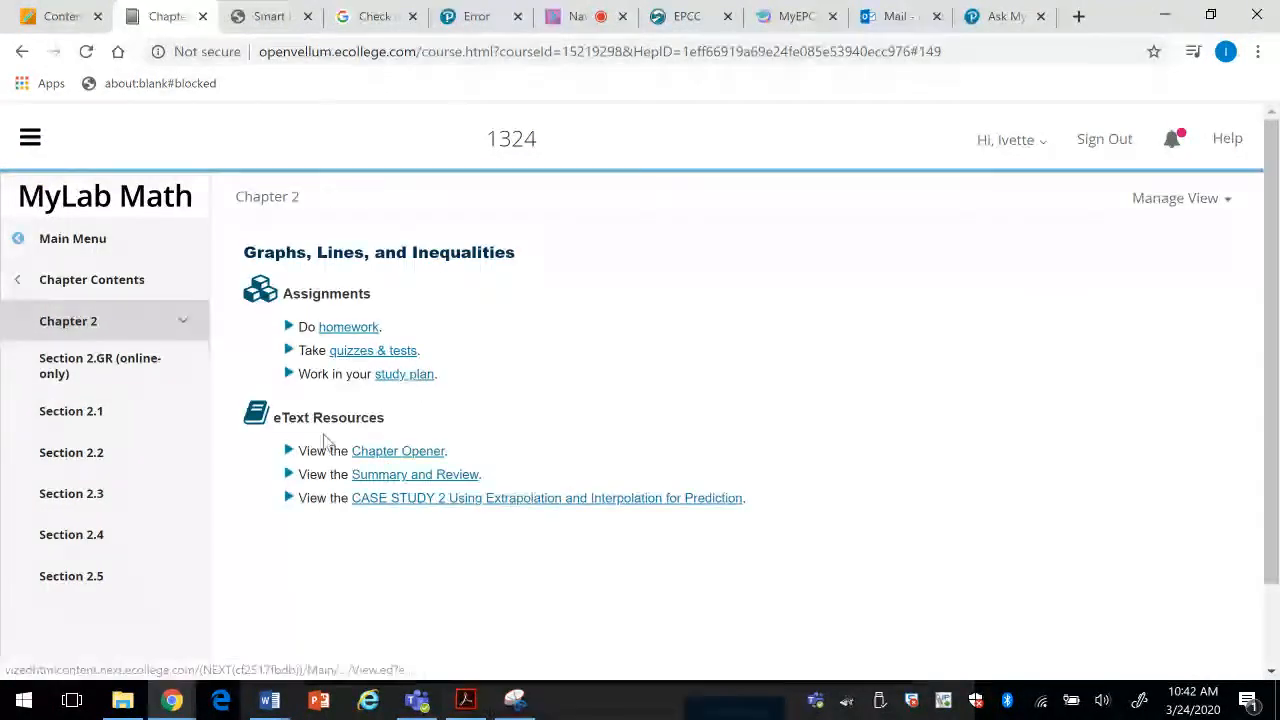
click(40, 420)
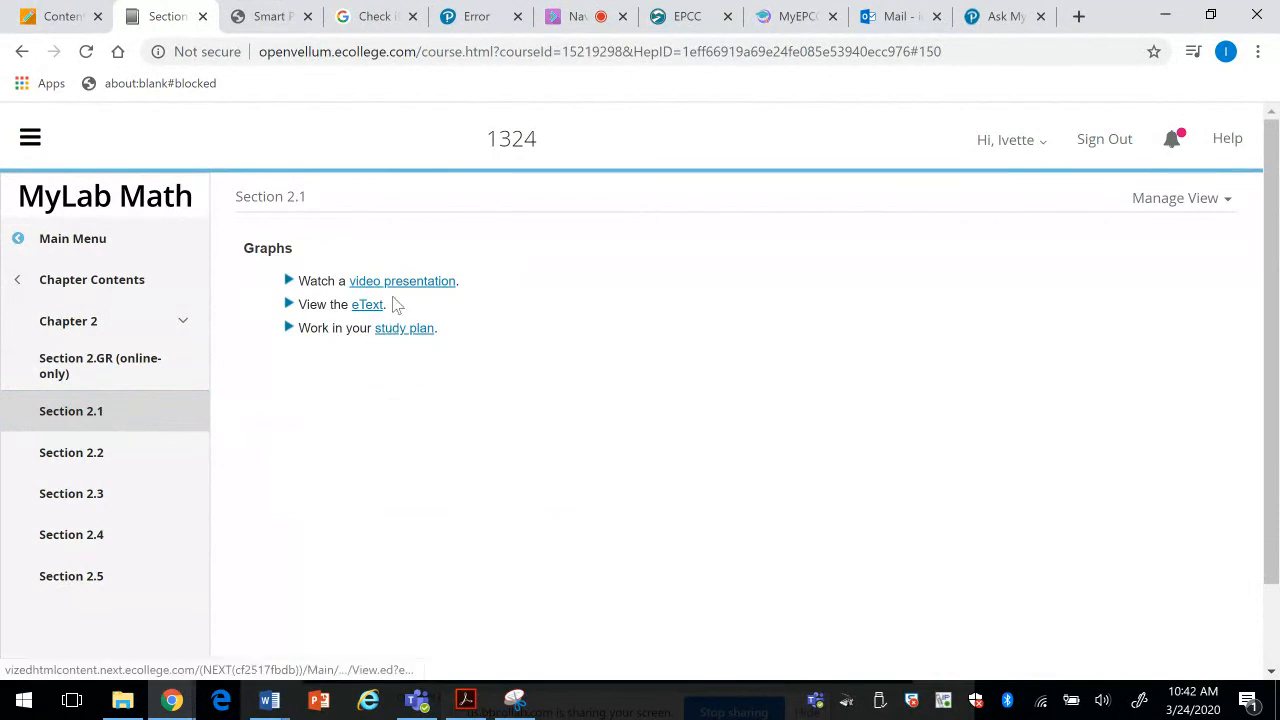
click(402, 285)
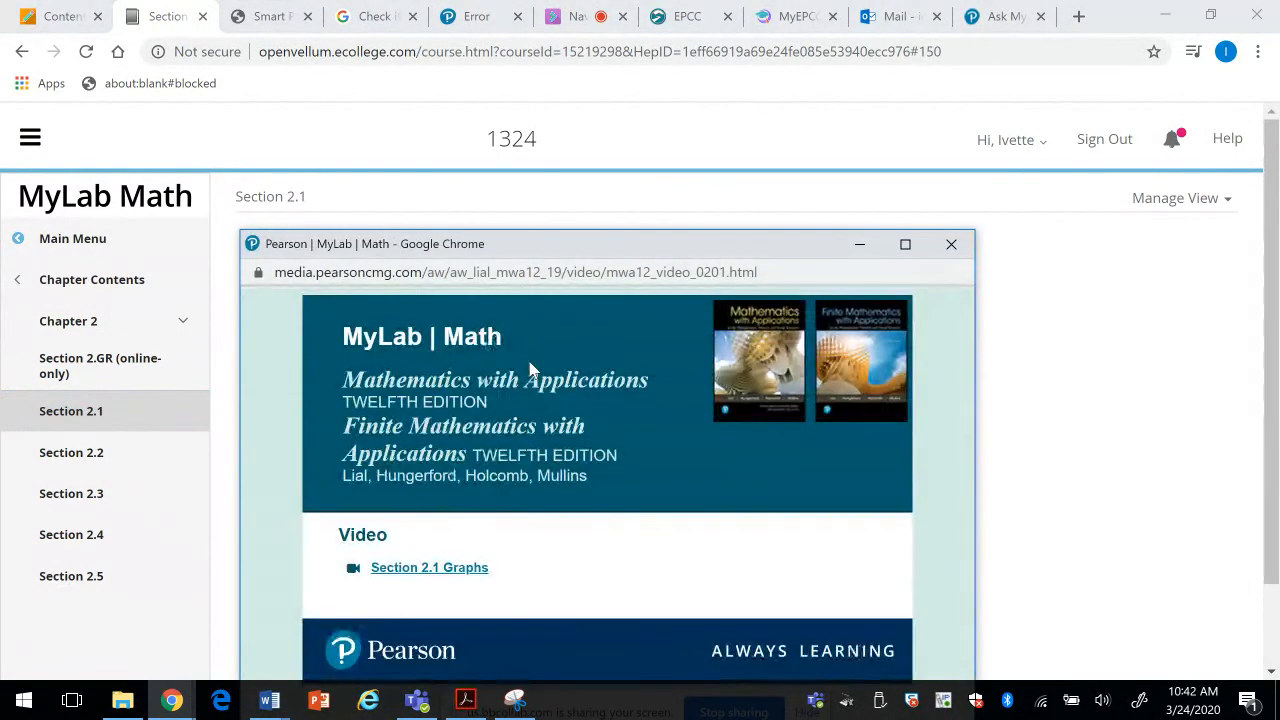
click(633, 278)
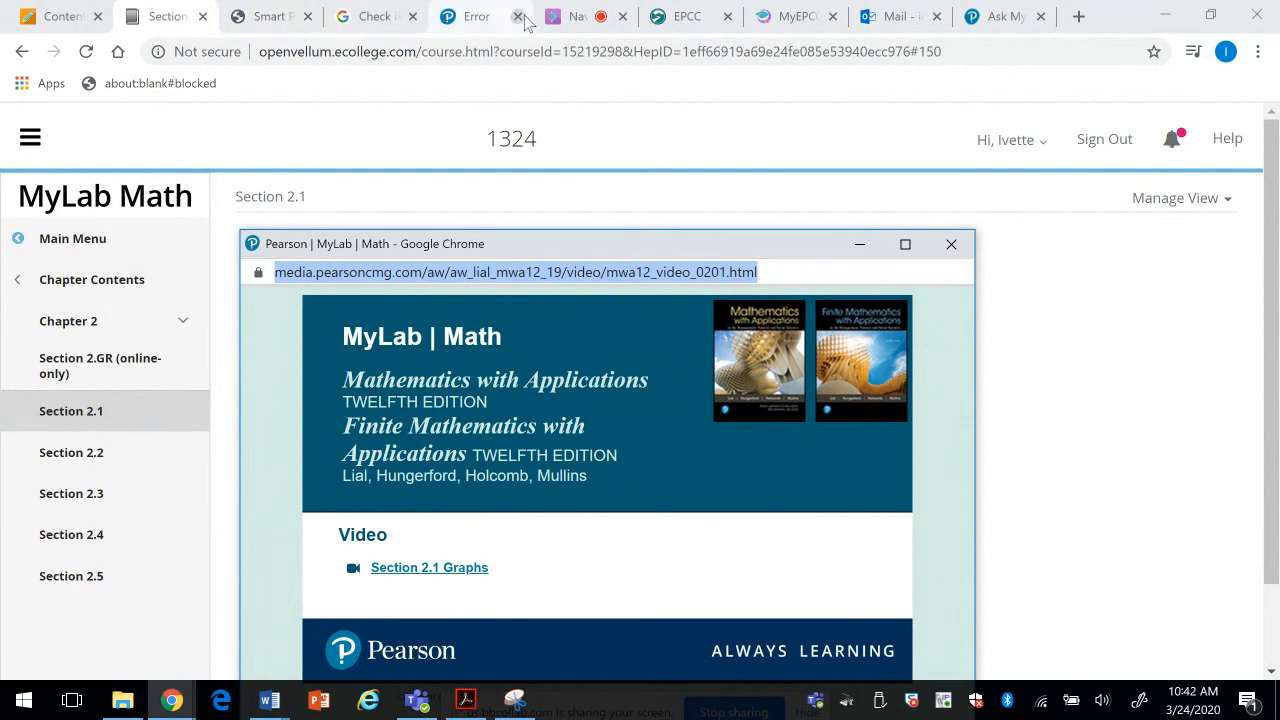
Step: Return to the Blackboard course, view the Section 2.6-Video item and close the course
click(5, 22)
click(52, 16)
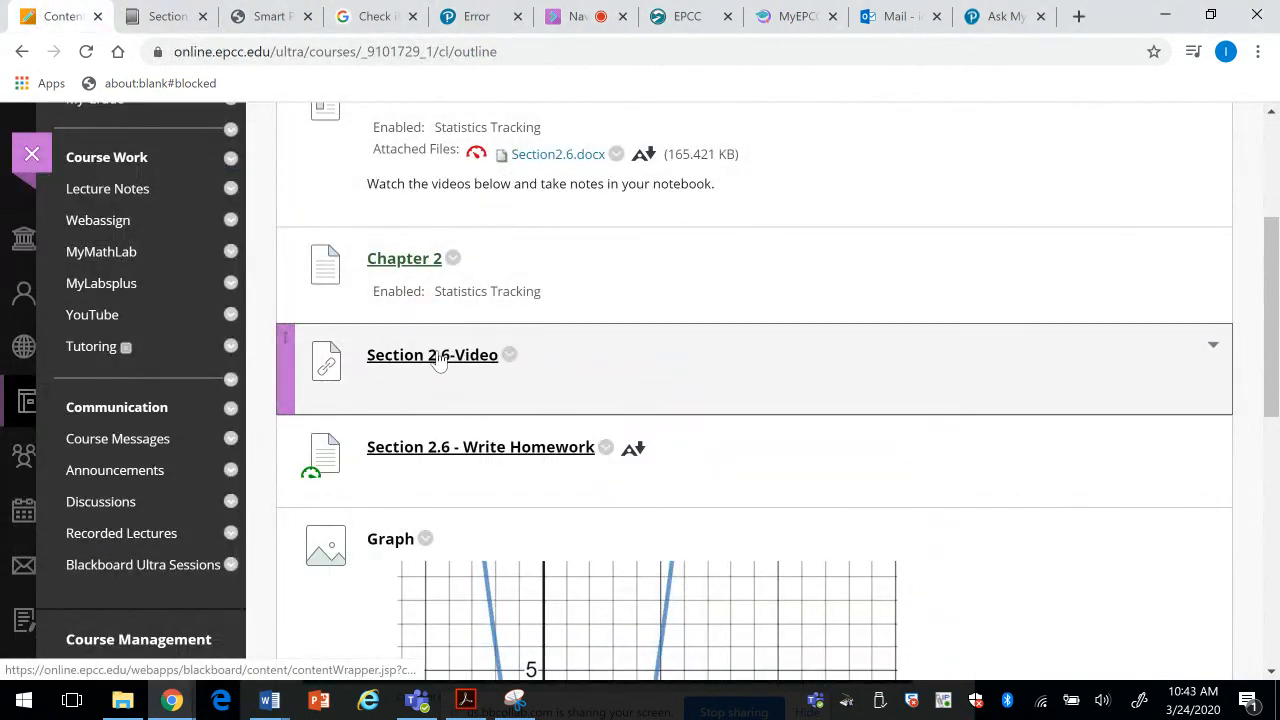
click(440, 360)
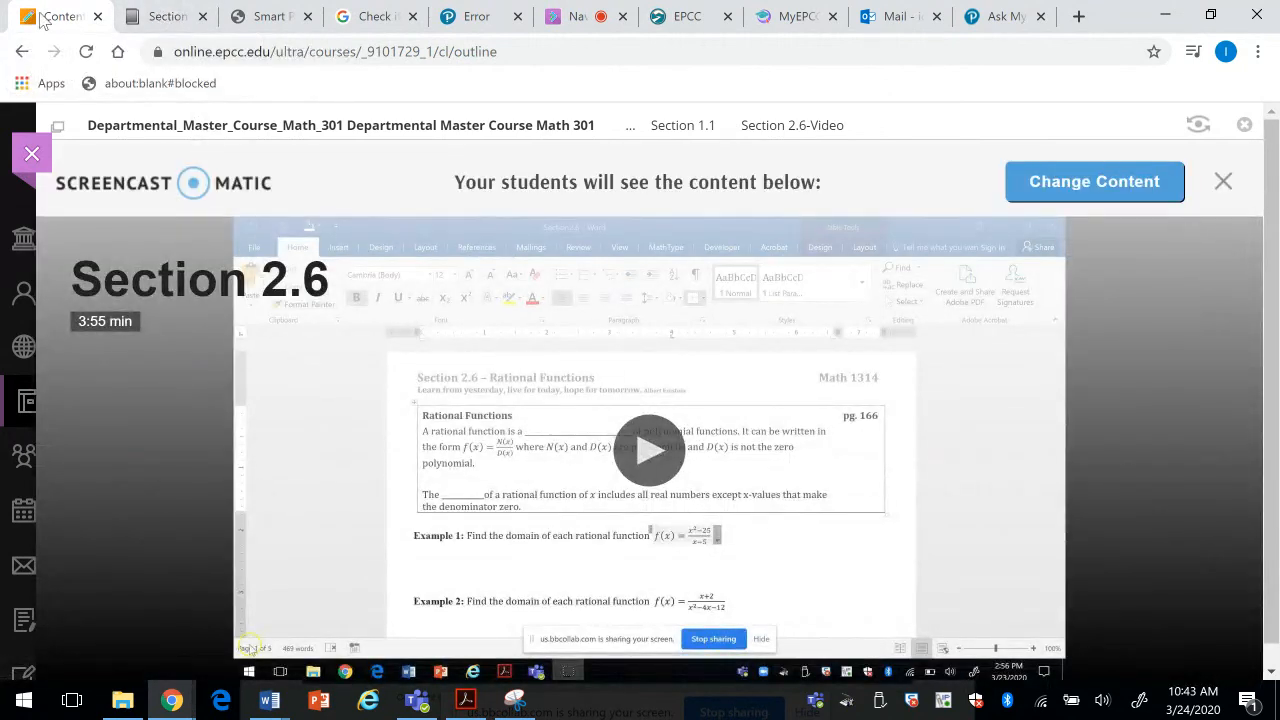
click(32, 157)
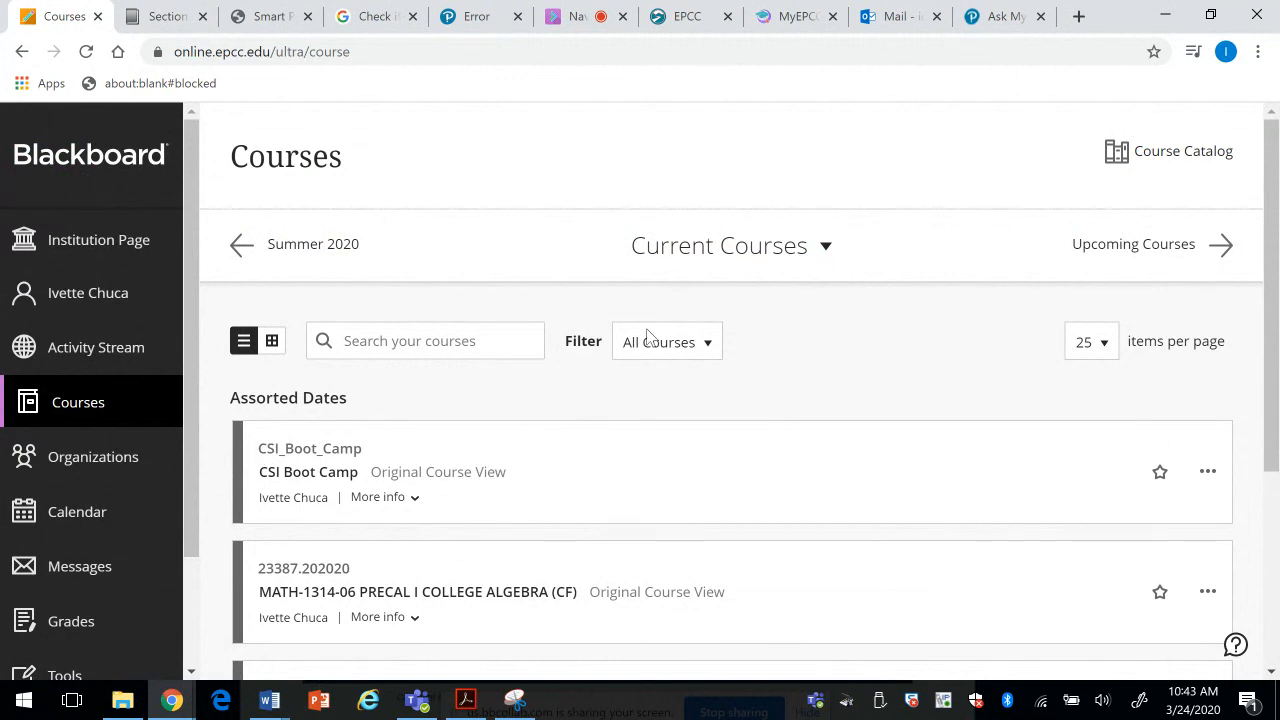
Step: List the EPCC Departmental Courses, open the Math 301 master course and go to Section 1.1 under Week 1 of the Lecture Notes
click(703, 250)
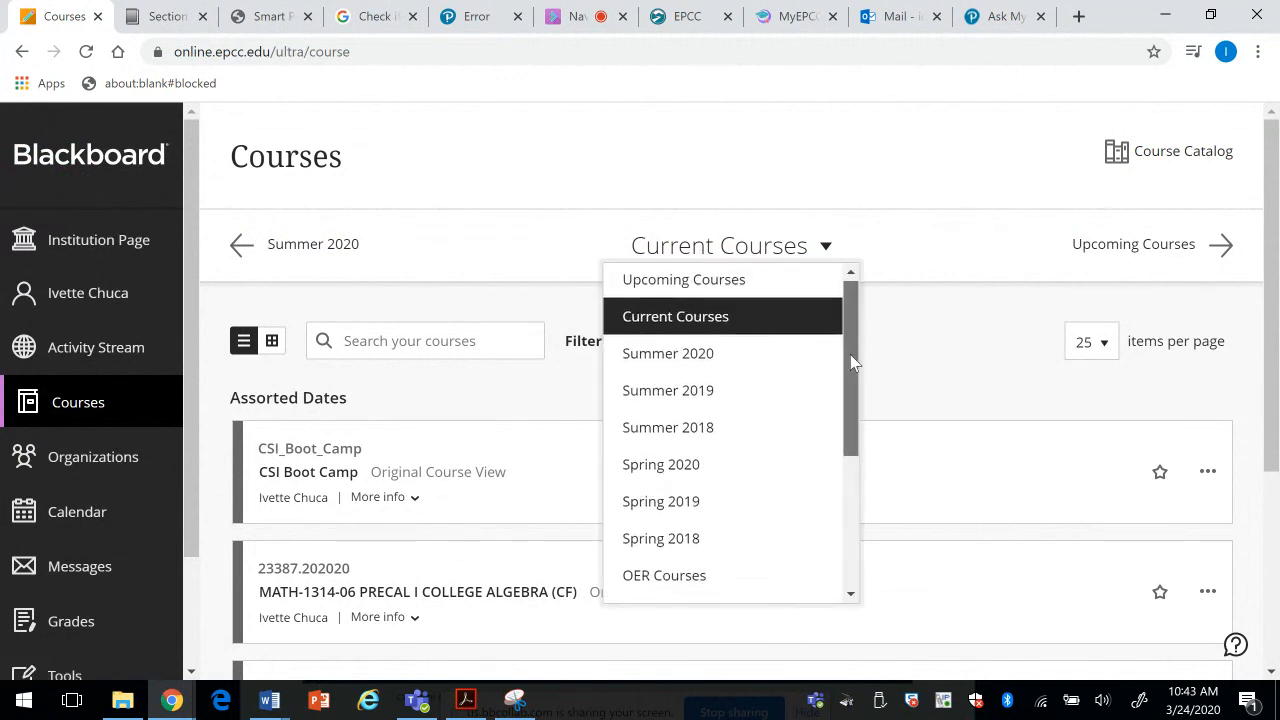
drag(850, 354, 845, 508)
click(729, 545)
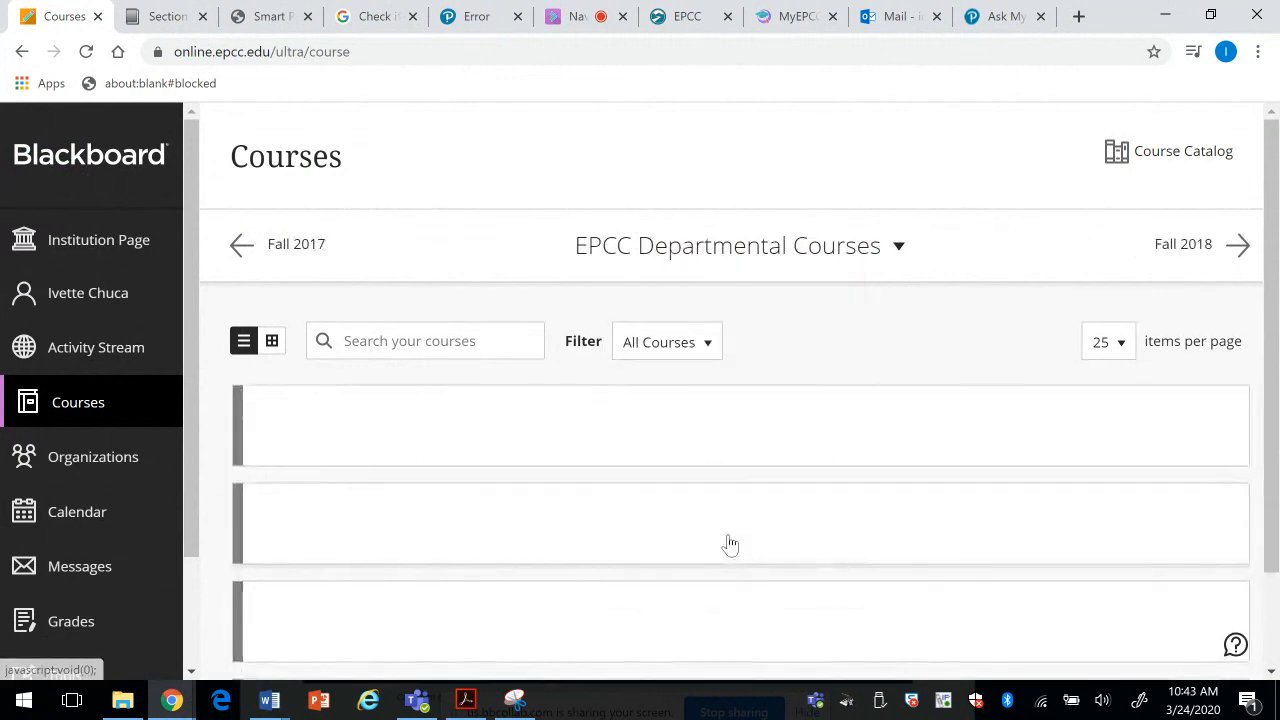
click(386, 420)
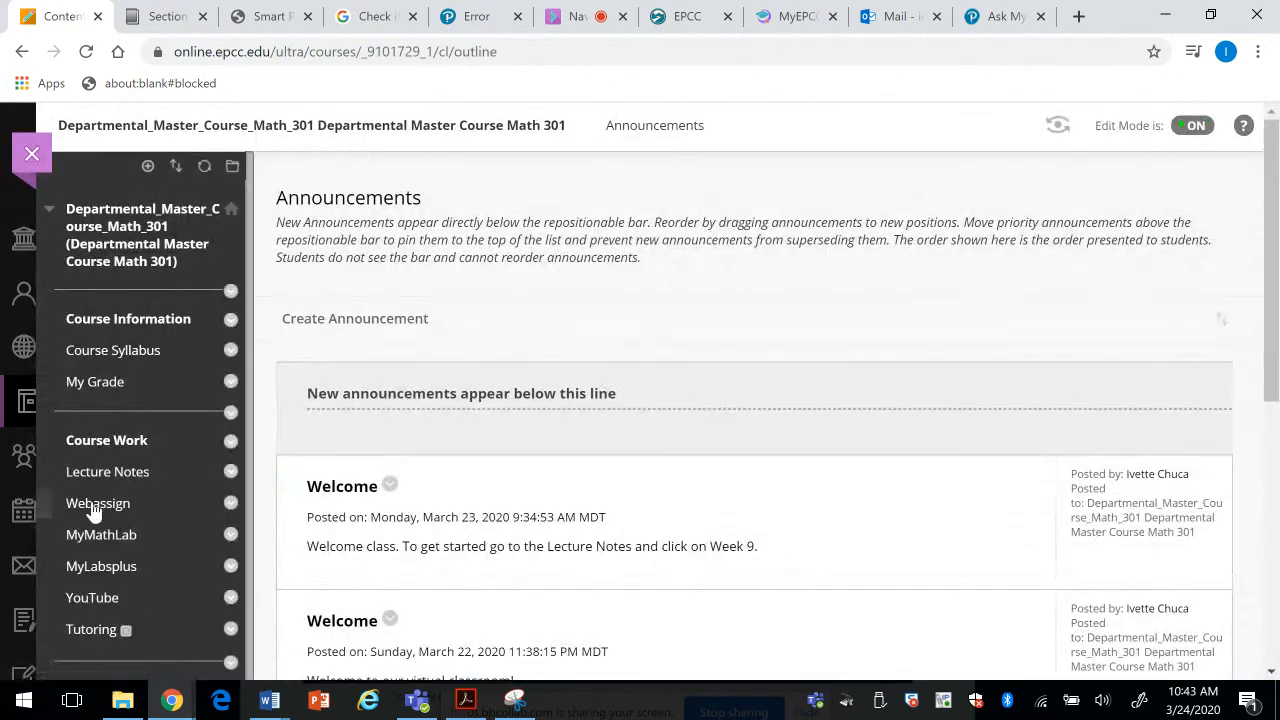
click(99, 478)
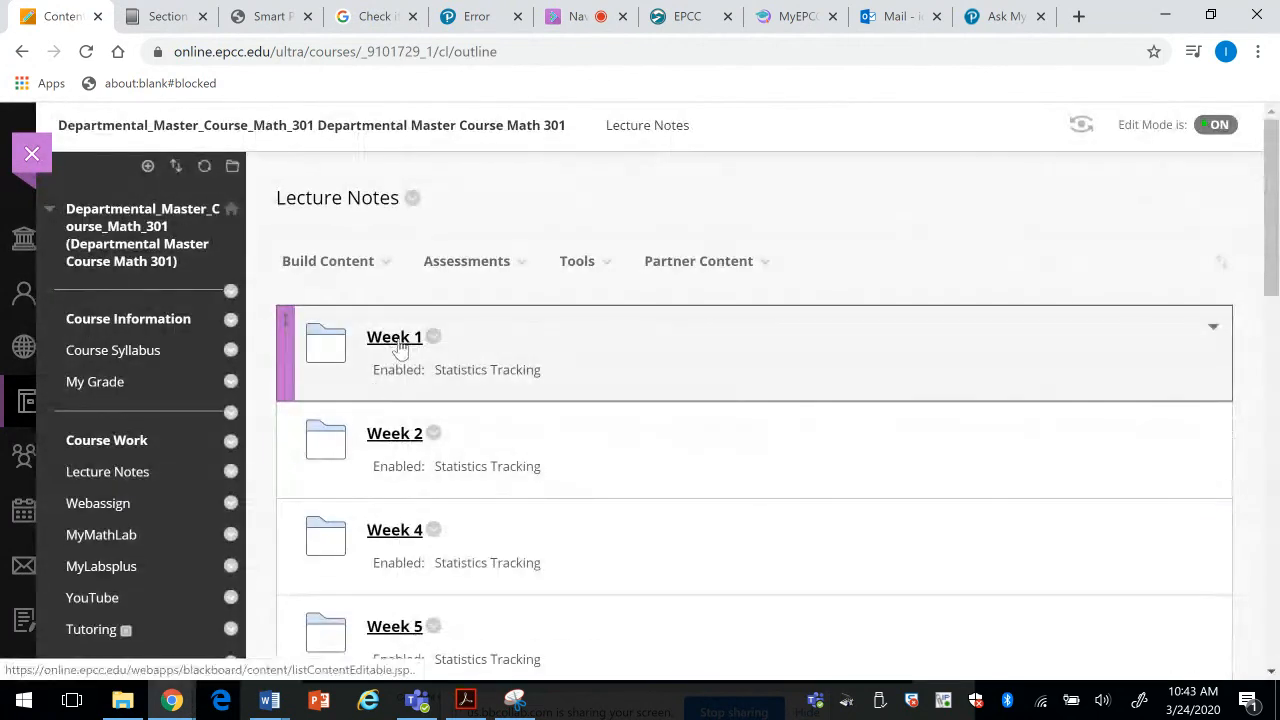
click(392, 338)
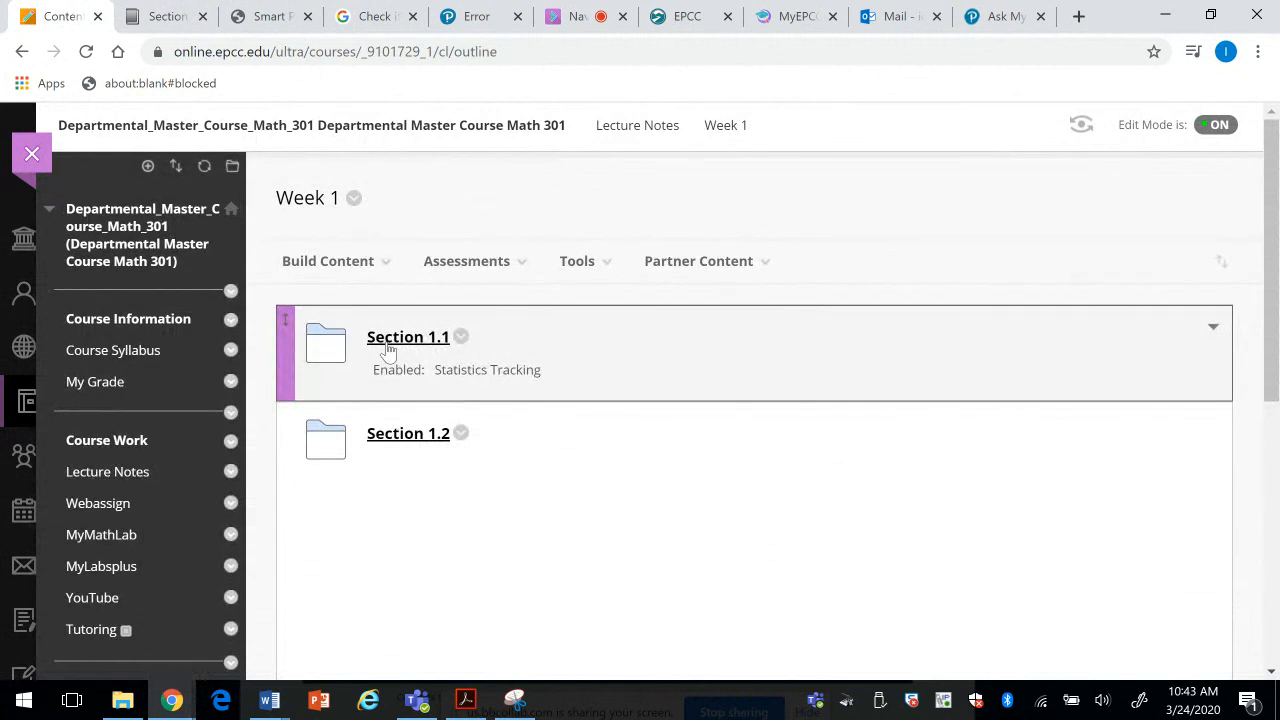
drag(1268, 297, 1246, 354)
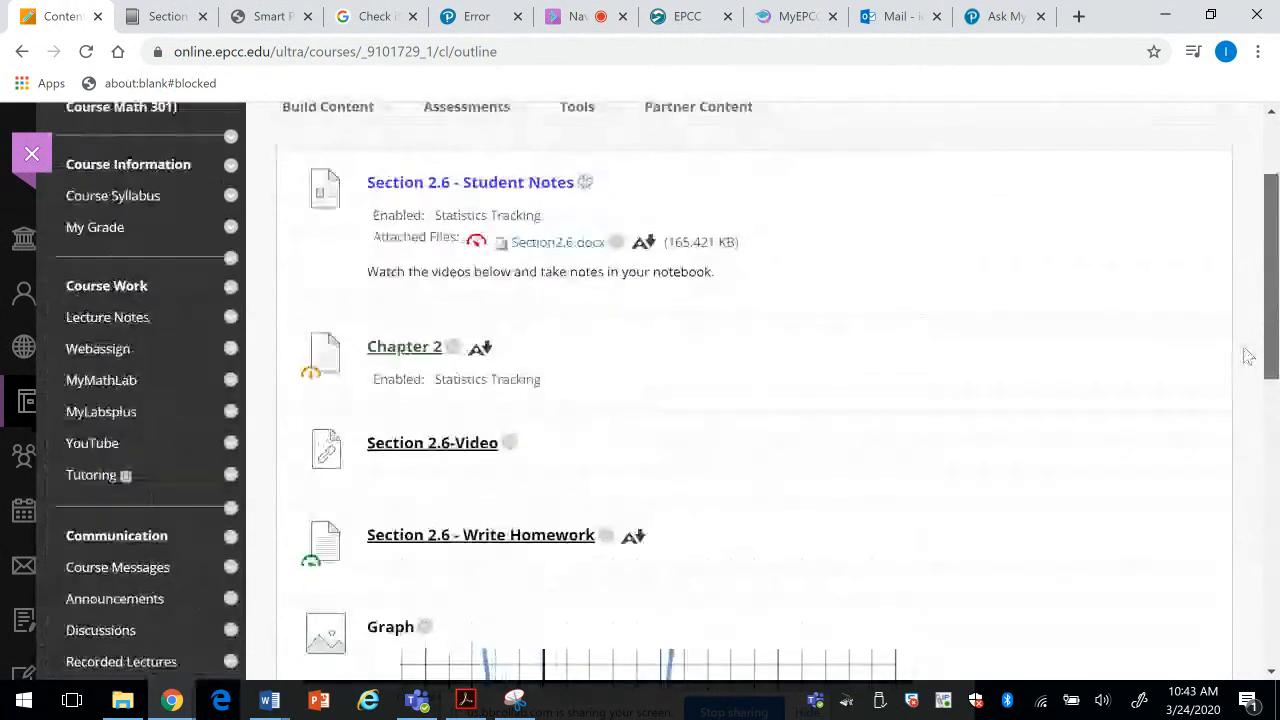
Step: View the Section 2.6-Video item, examine its edit settings without changing them and return to Lecture Notes
click(410, 465)
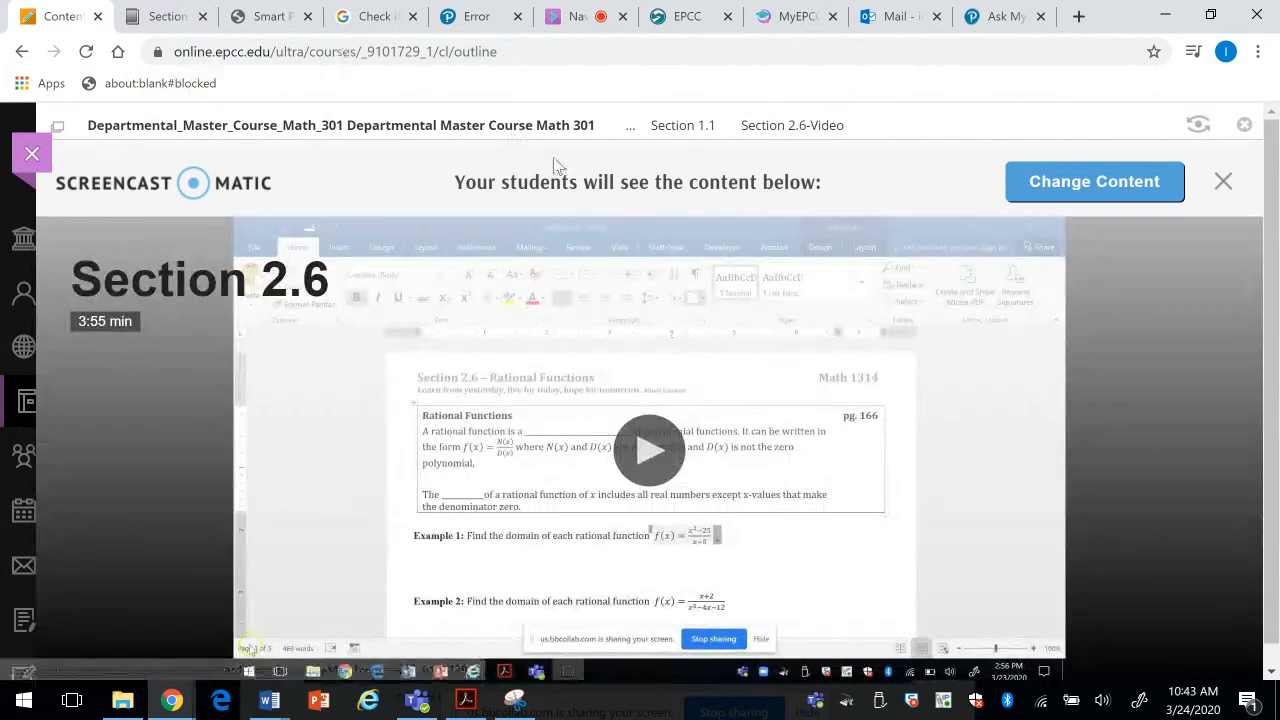
click(681, 127)
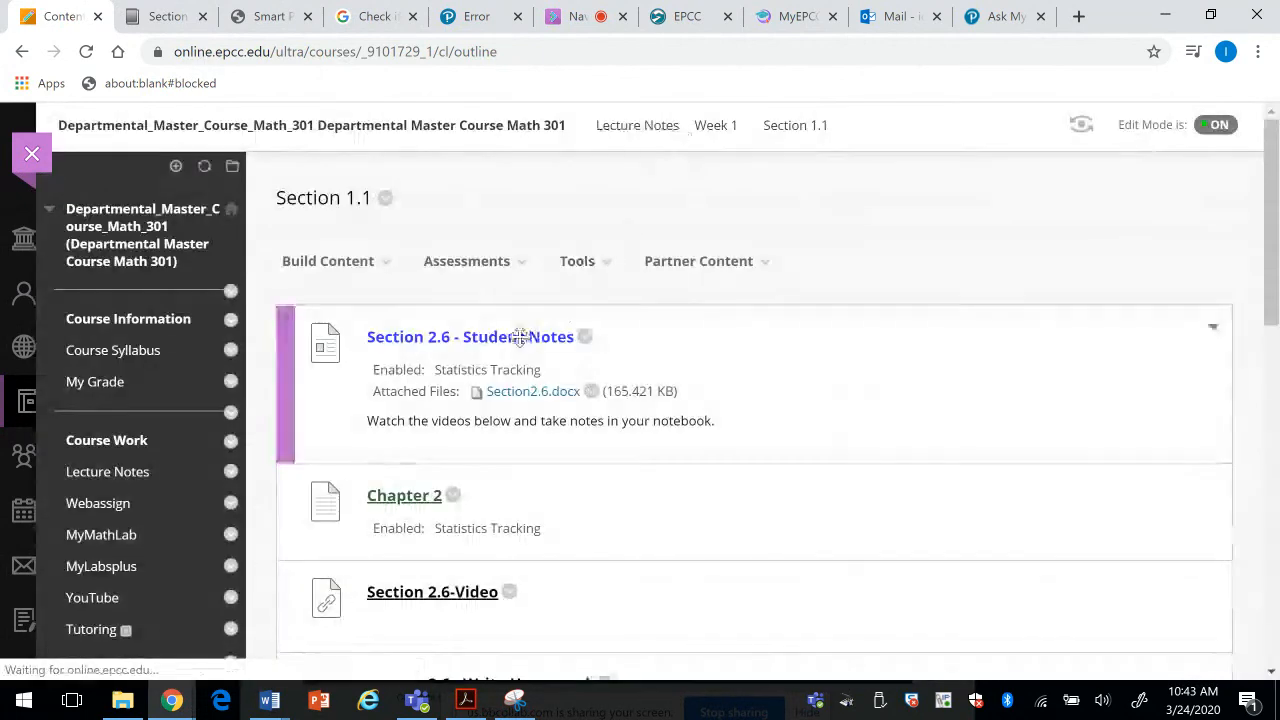
click(509, 597)
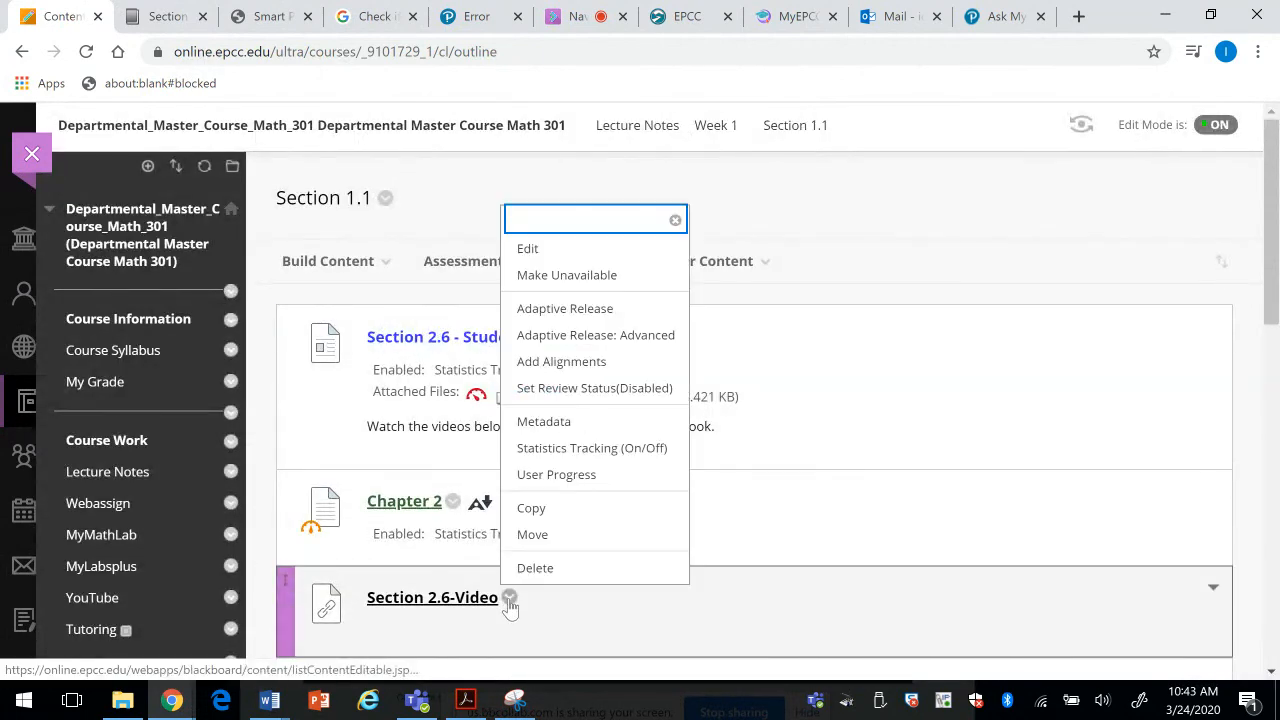
click(527, 250)
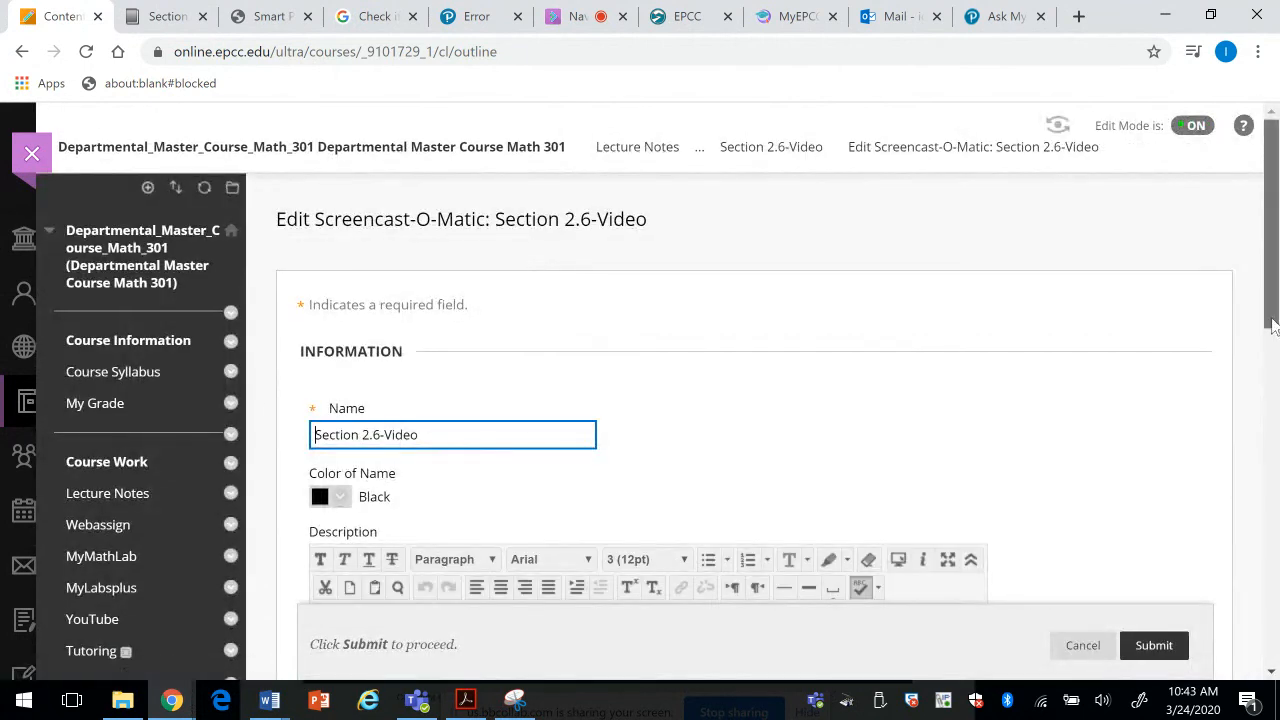
drag(1262, 325, 1213, 260)
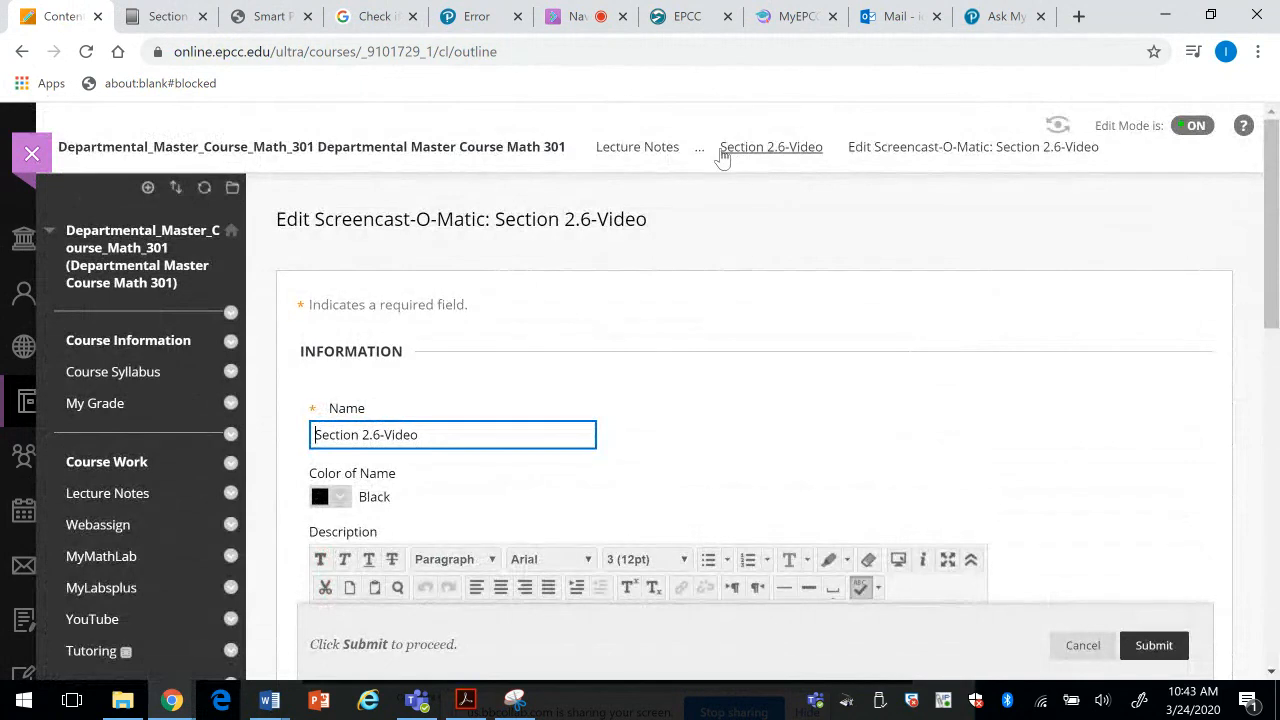
click(672, 150)
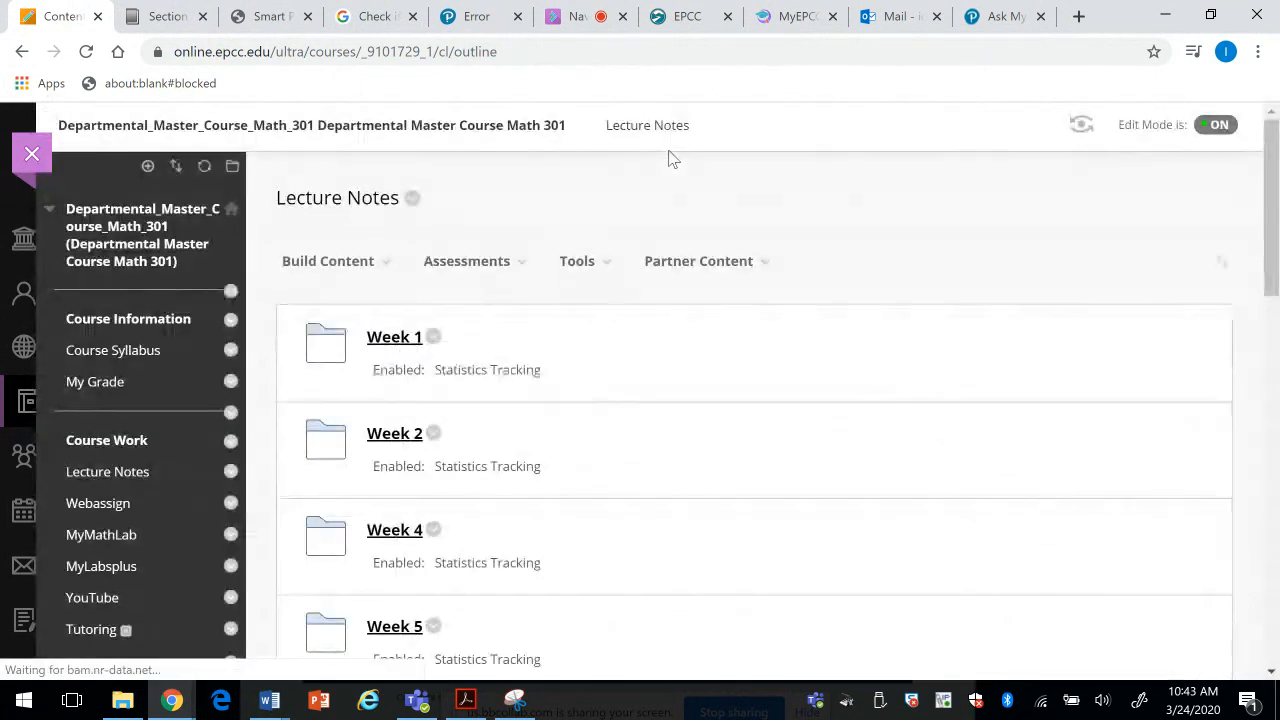
Step: In Section 1.1 under Week 1, create a web link named Chapter2 using the copied Section 2.1 video address
click(388, 340)
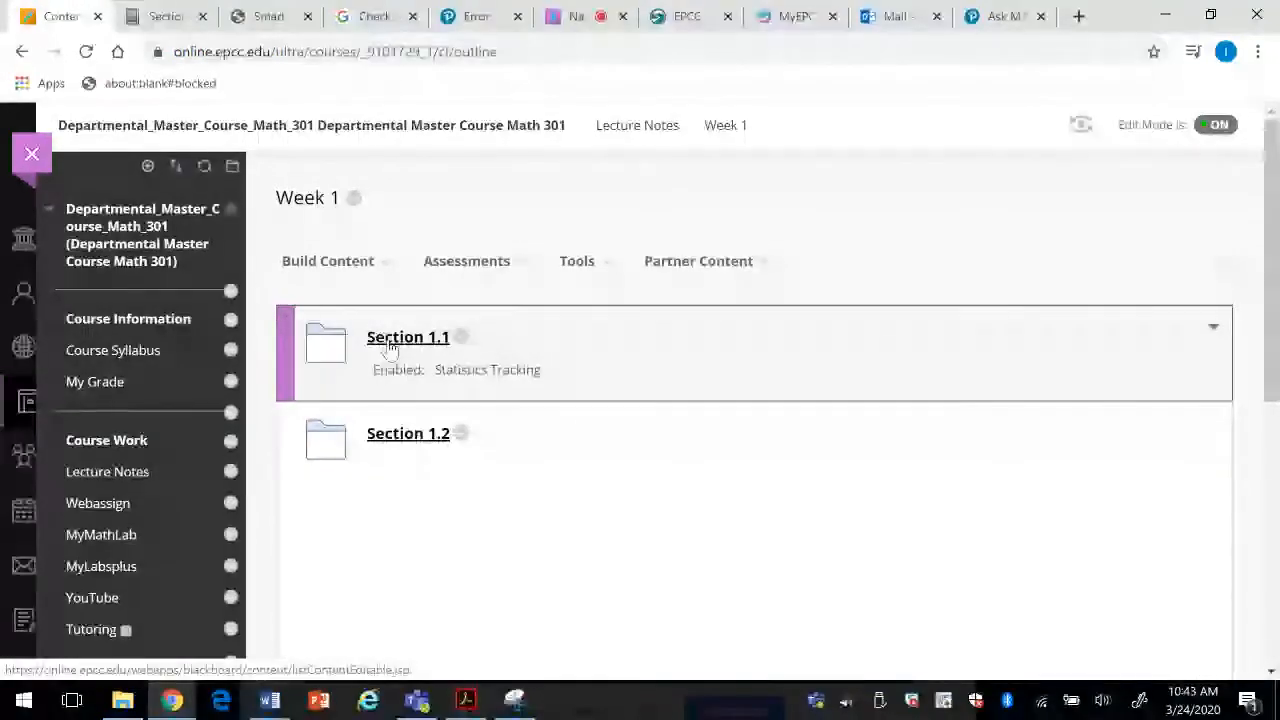
click(389, 340)
click(328, 261)
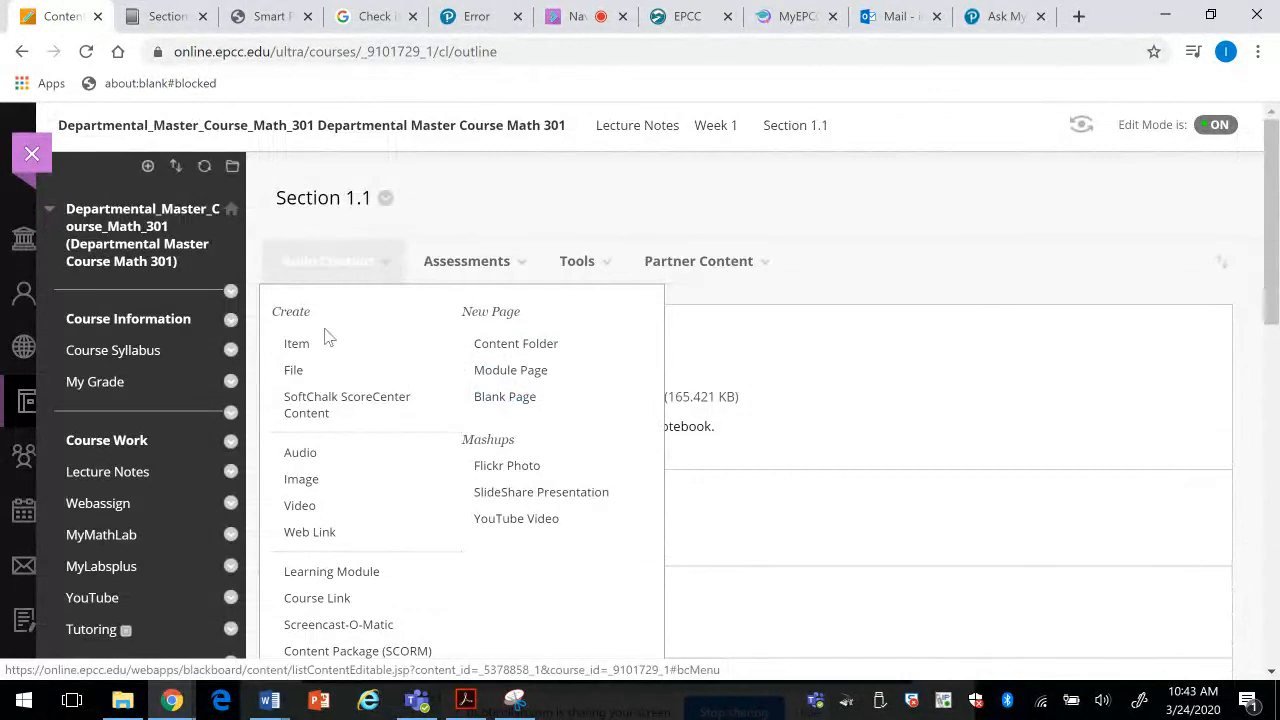
click(308, 535)
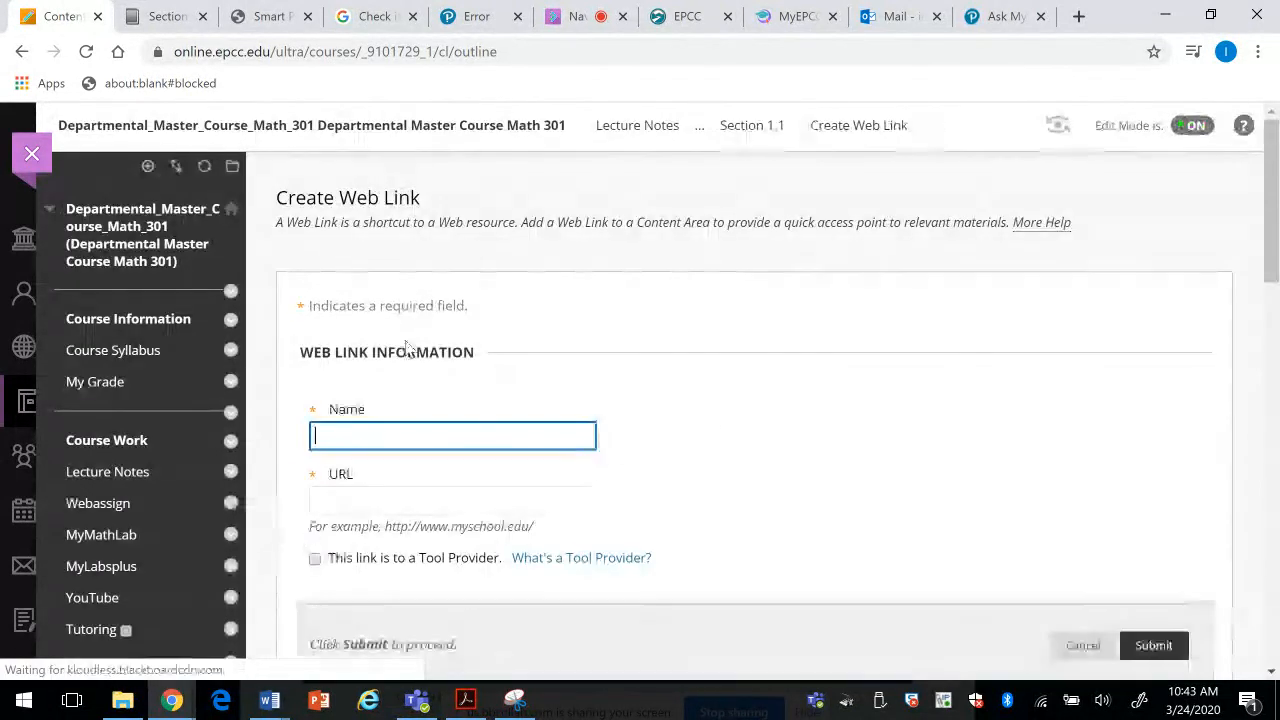
click(337, 495)
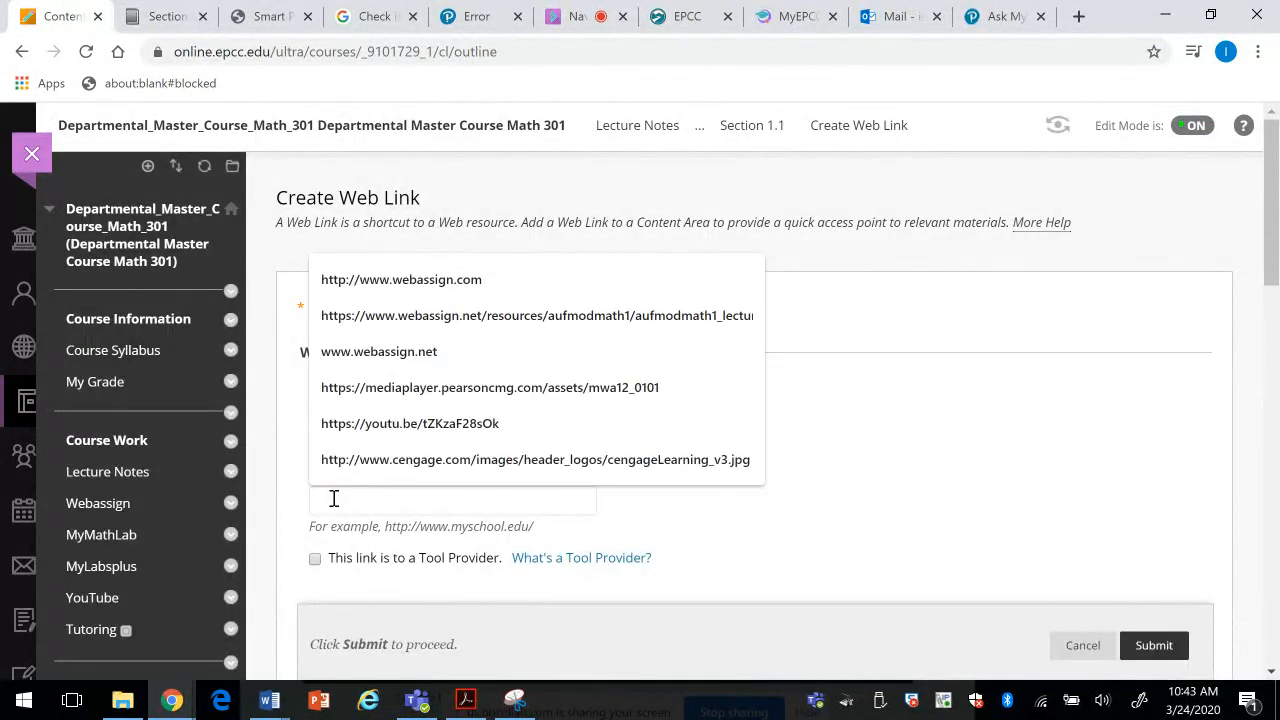
key(ctrl+v)
click(339, 423)
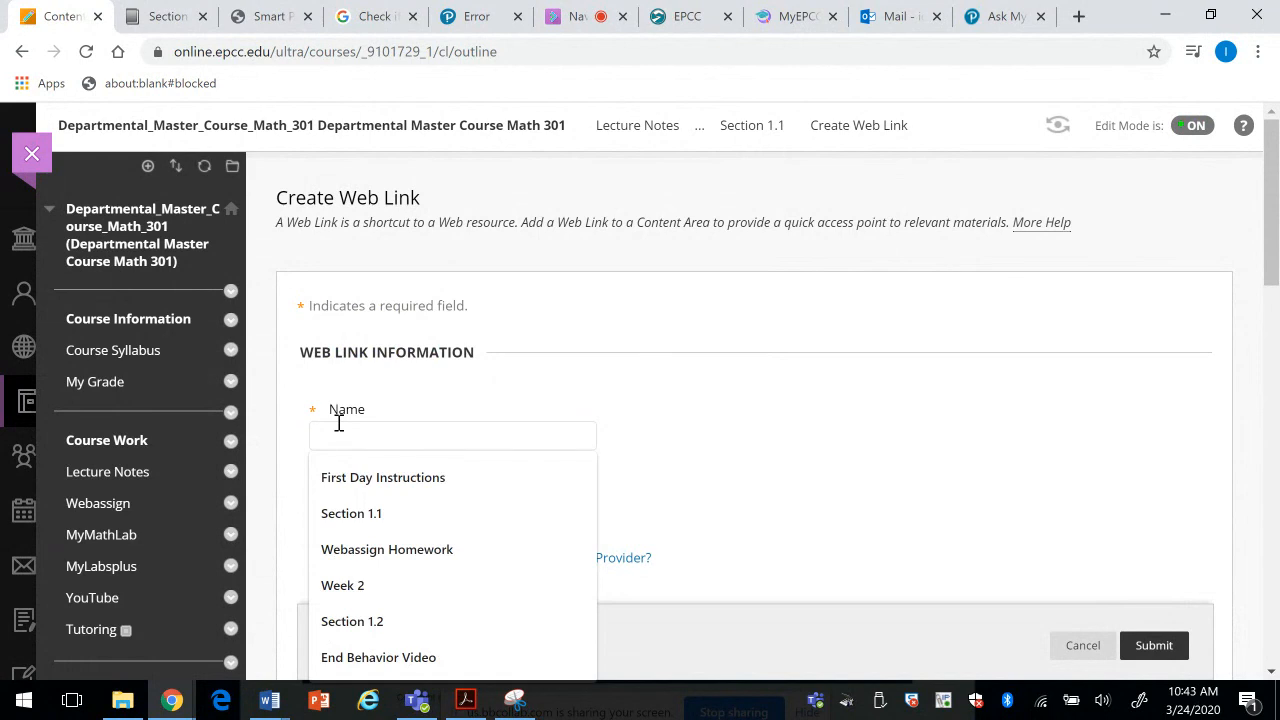
text(Chapter)
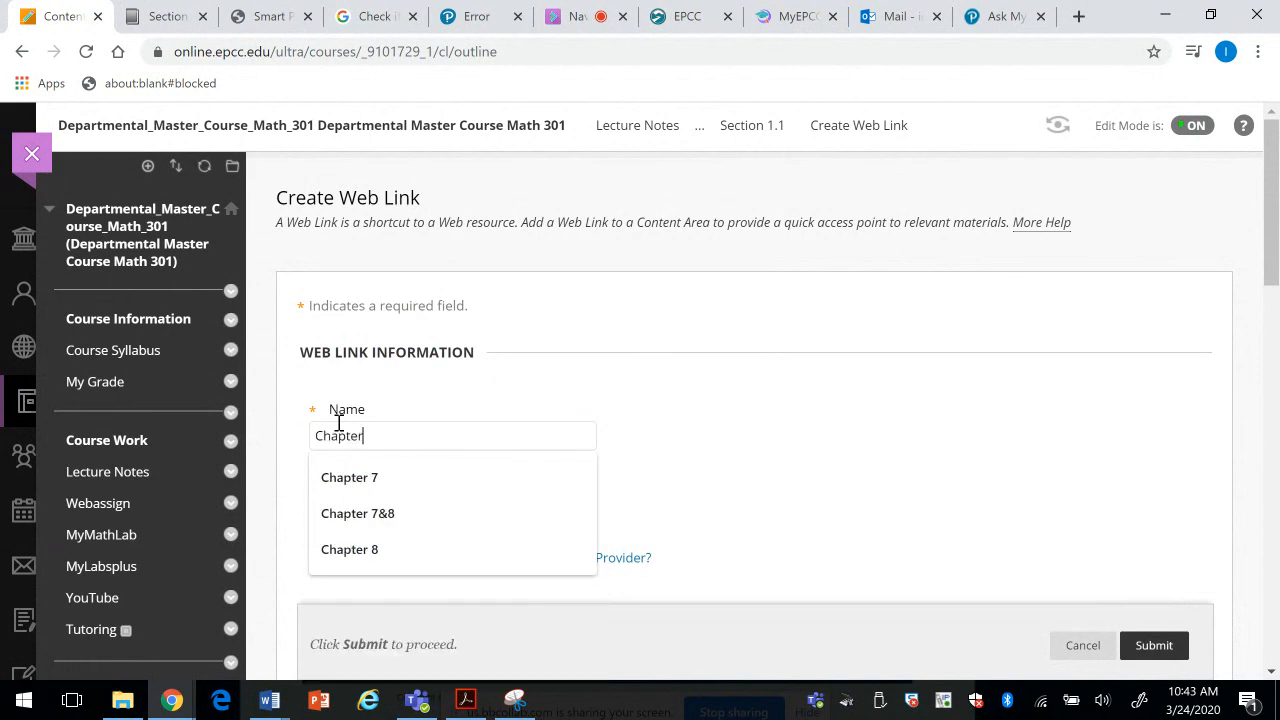
text(2)
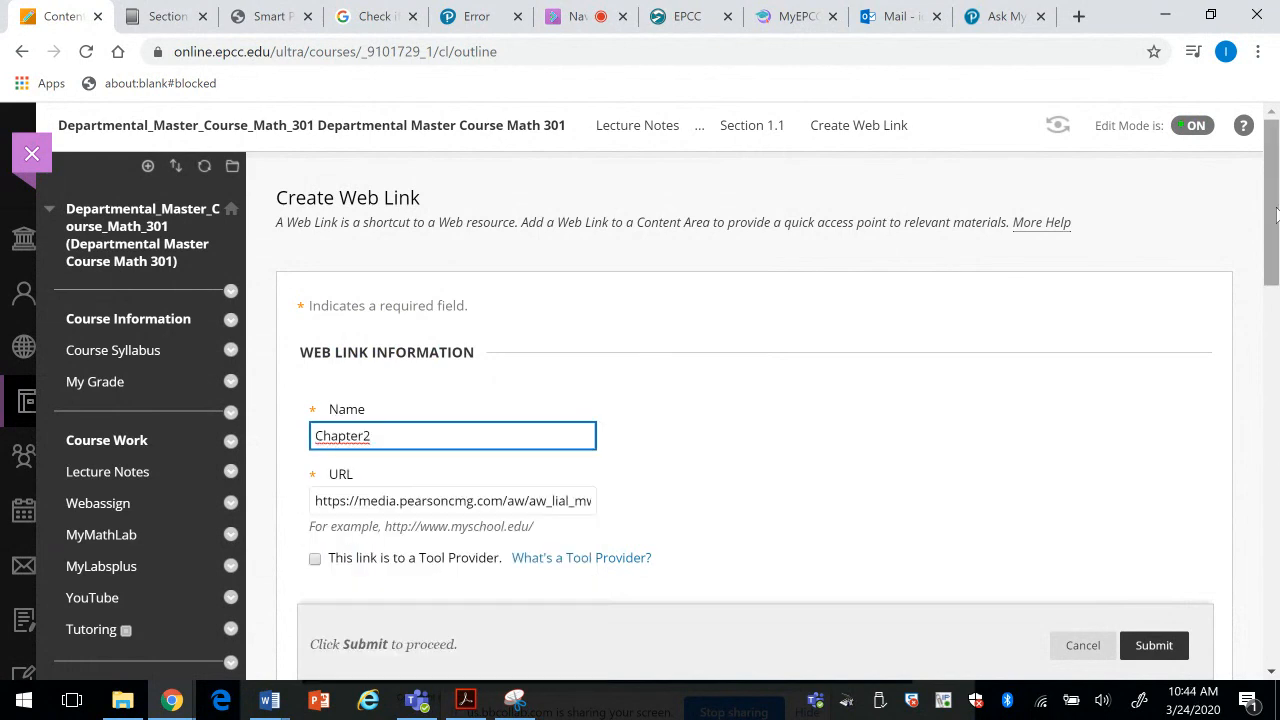
drag(1276, 213, 1276, 550)
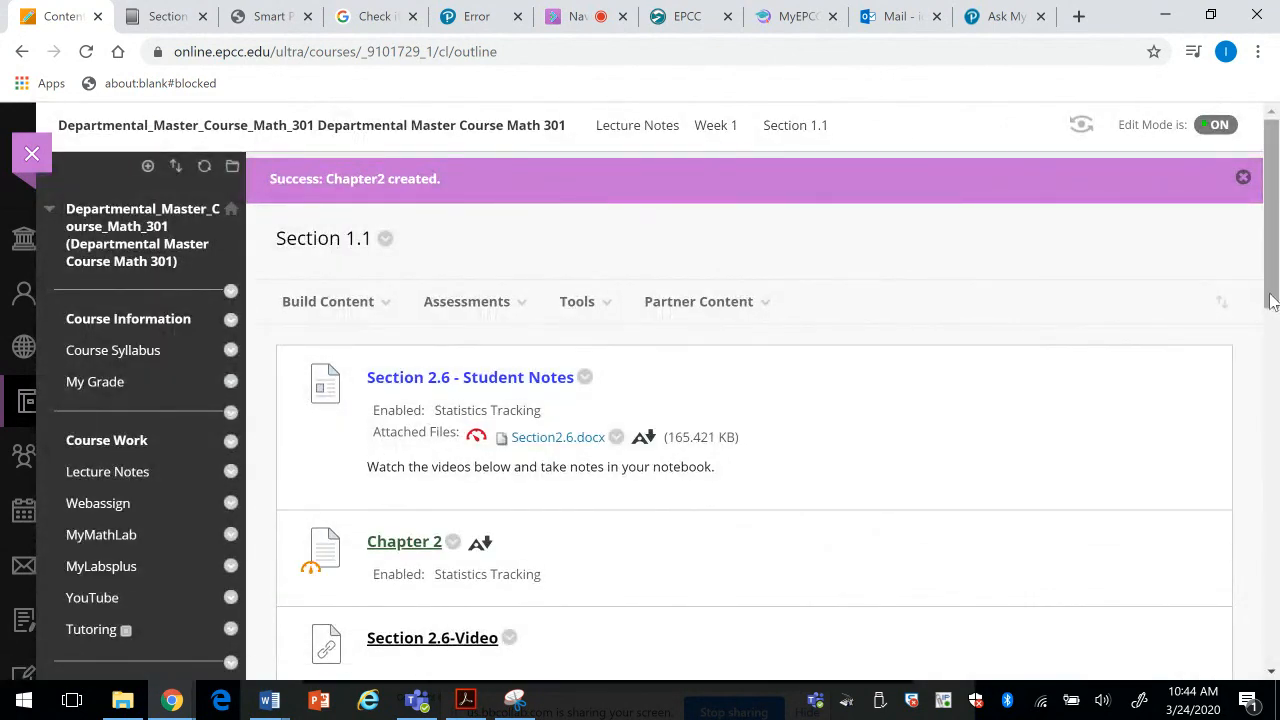
Step: Reorder Section 1.1 so the Chapter2 link follows the Chapter 2 item and Section 2.6-Homework comes directly below that link
drag(1272, 302, 1240, 650)
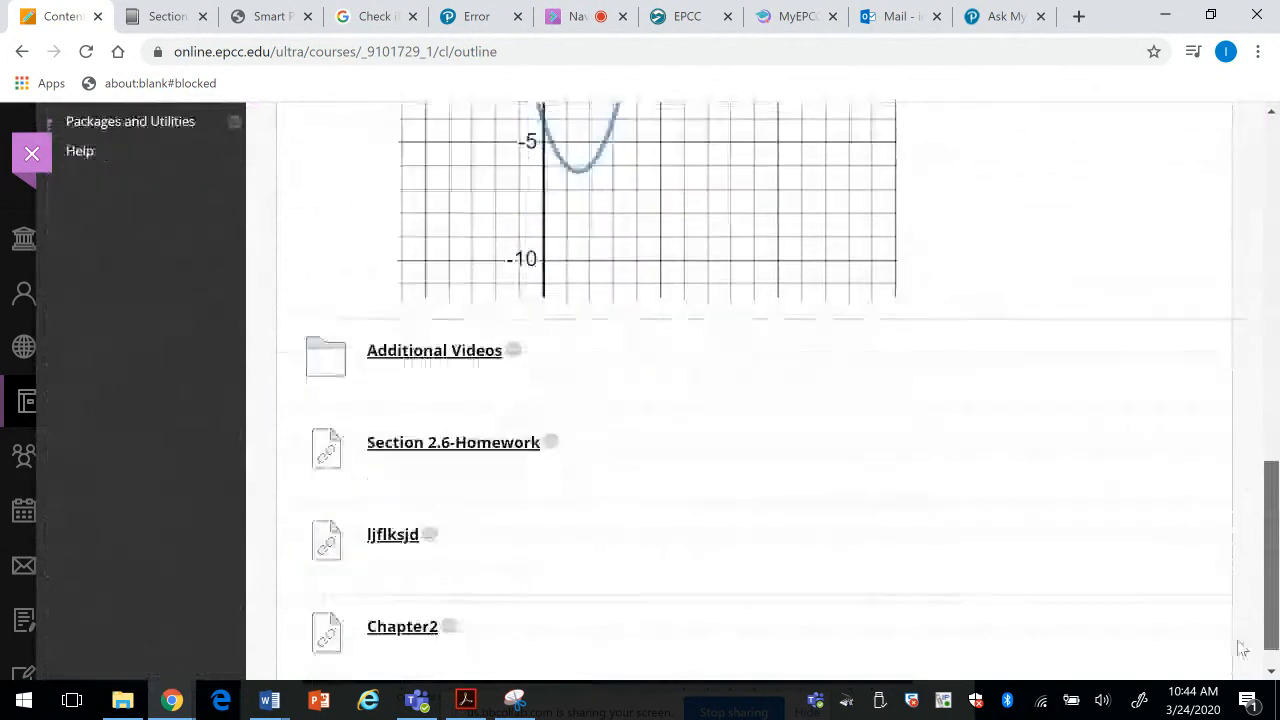
drag(286, 586, 440, 424)
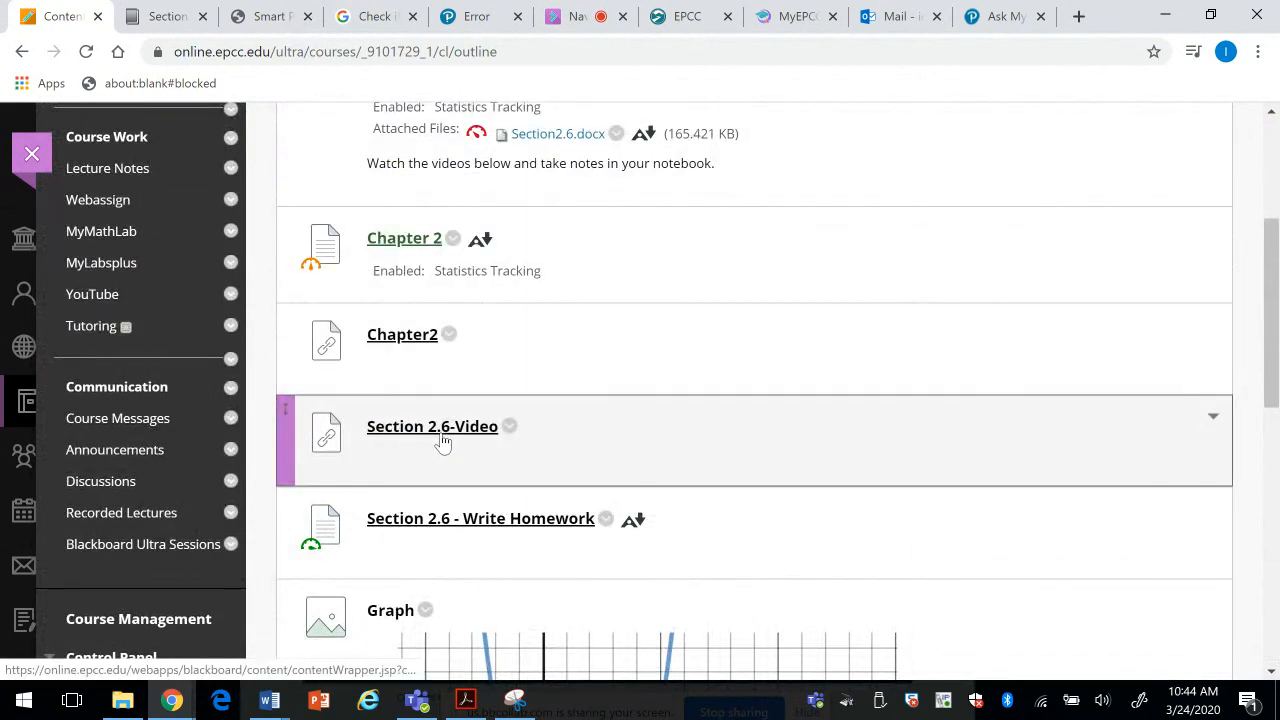
drag(1268, 404, 1268, 650)
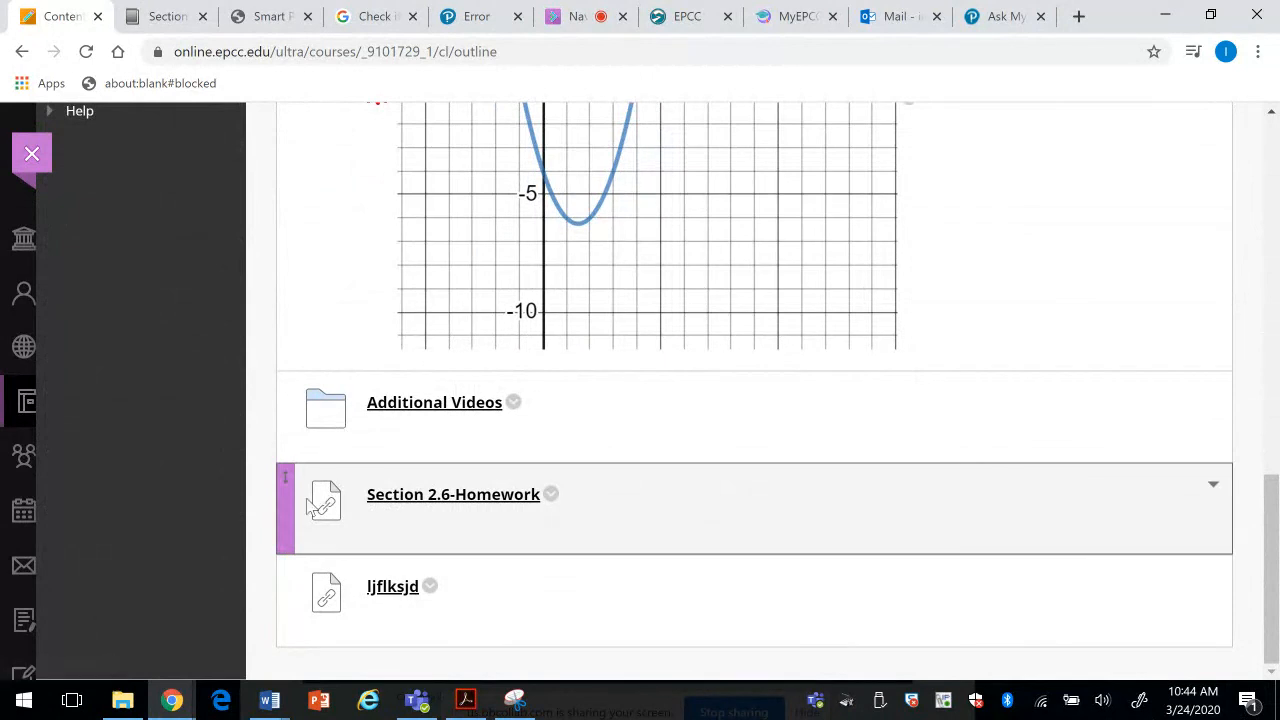
drag(286, 494, 407, 256)
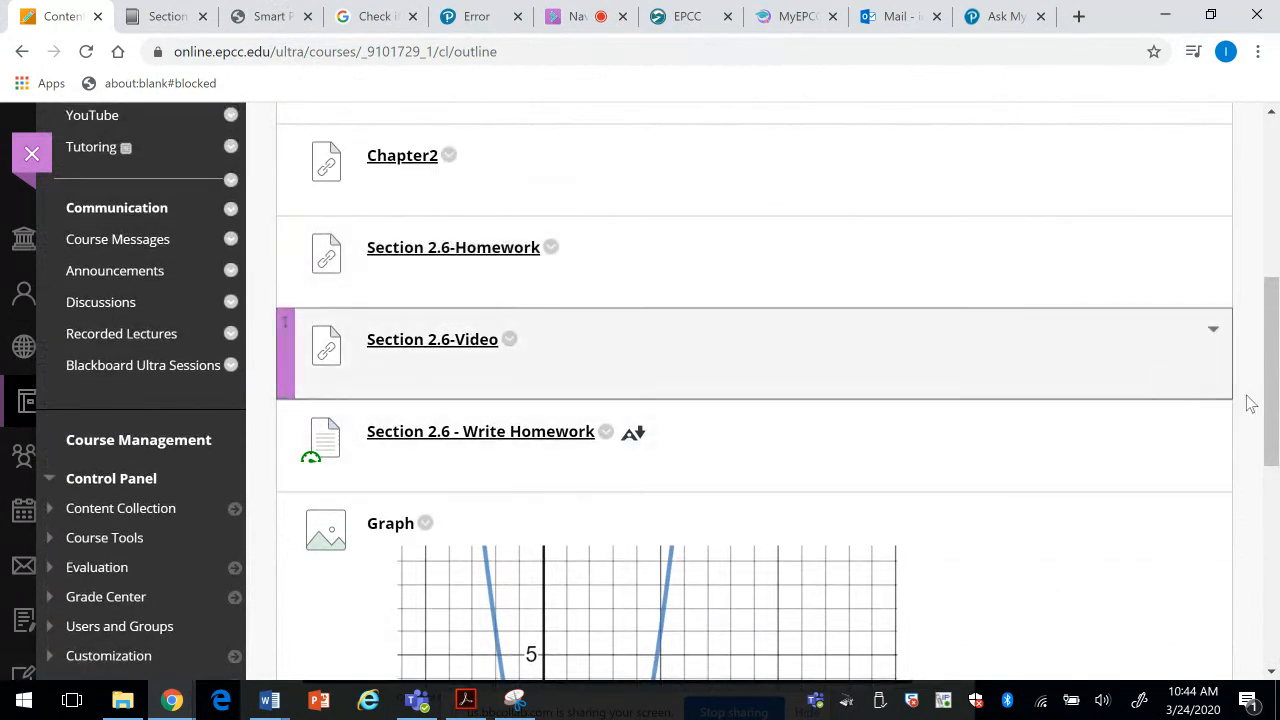
Step: Turn edit mode off for Section 1.1, view the downloaded Chapter 2 presentation in PowerPoint and close it
drag(1275, 403, 1270, 148)
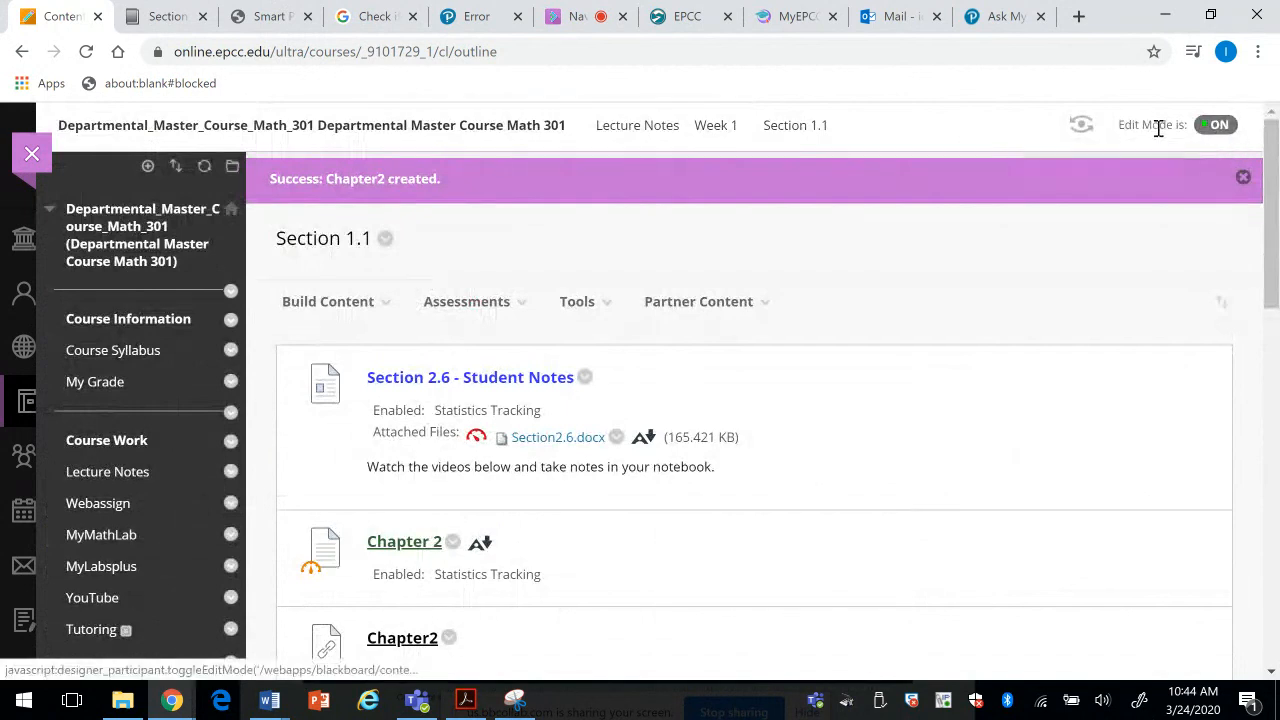
click(1203, 135)
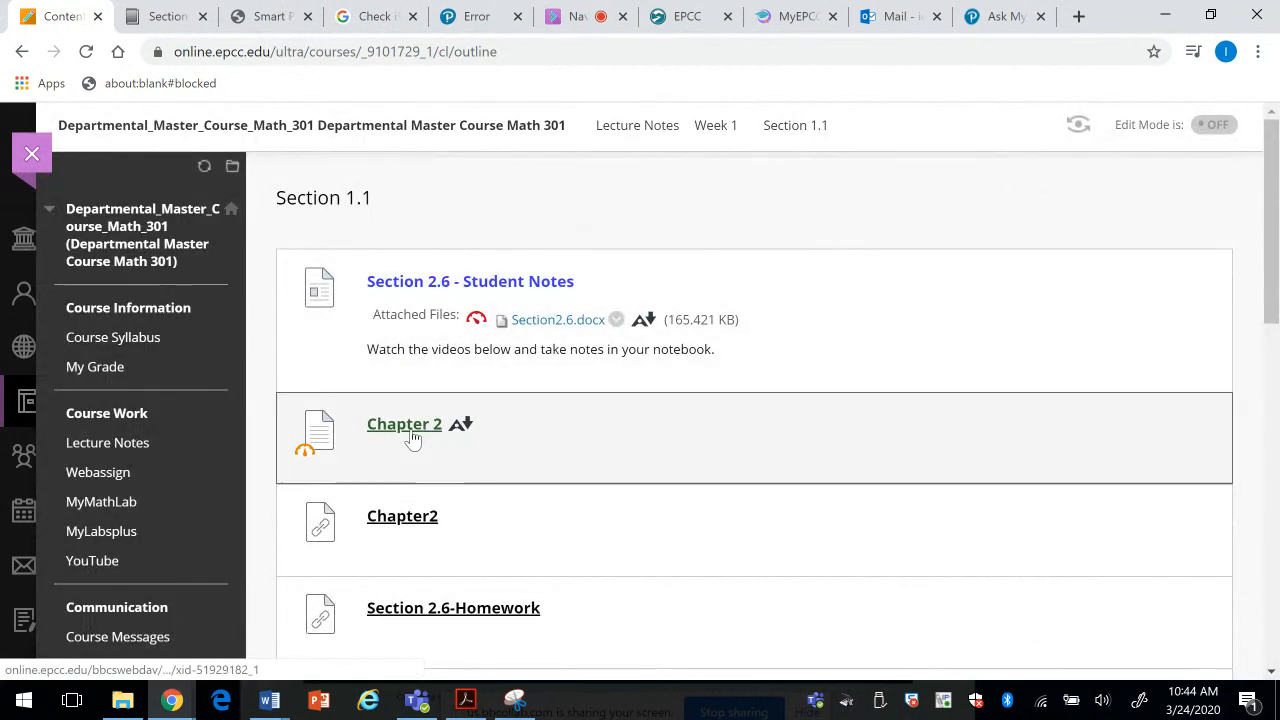
click(410, 438)
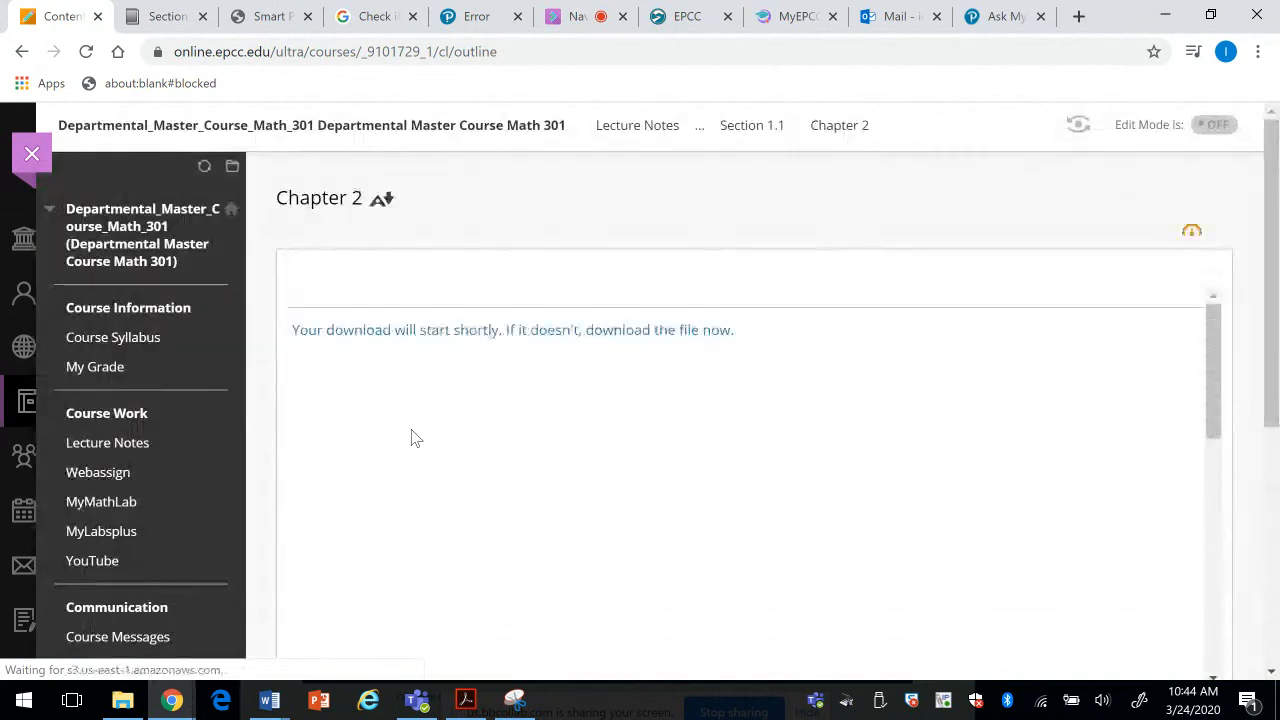
click(80, 660)
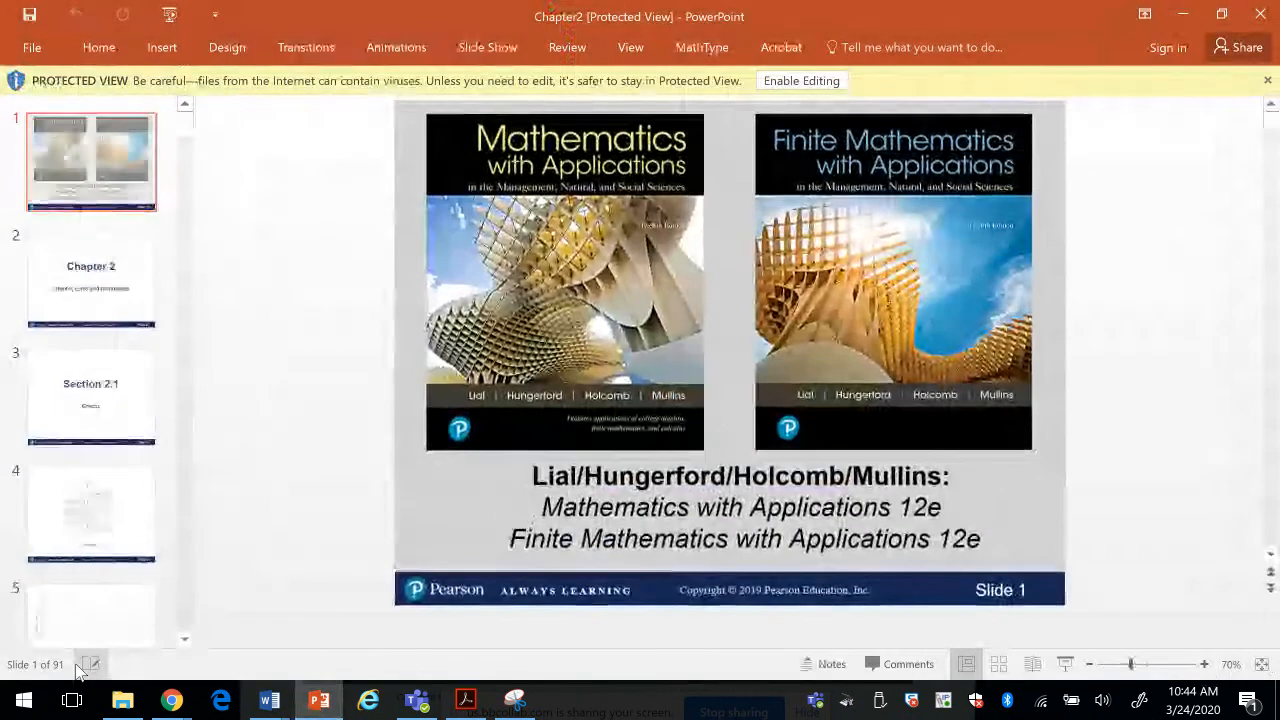
click(1259, 17)
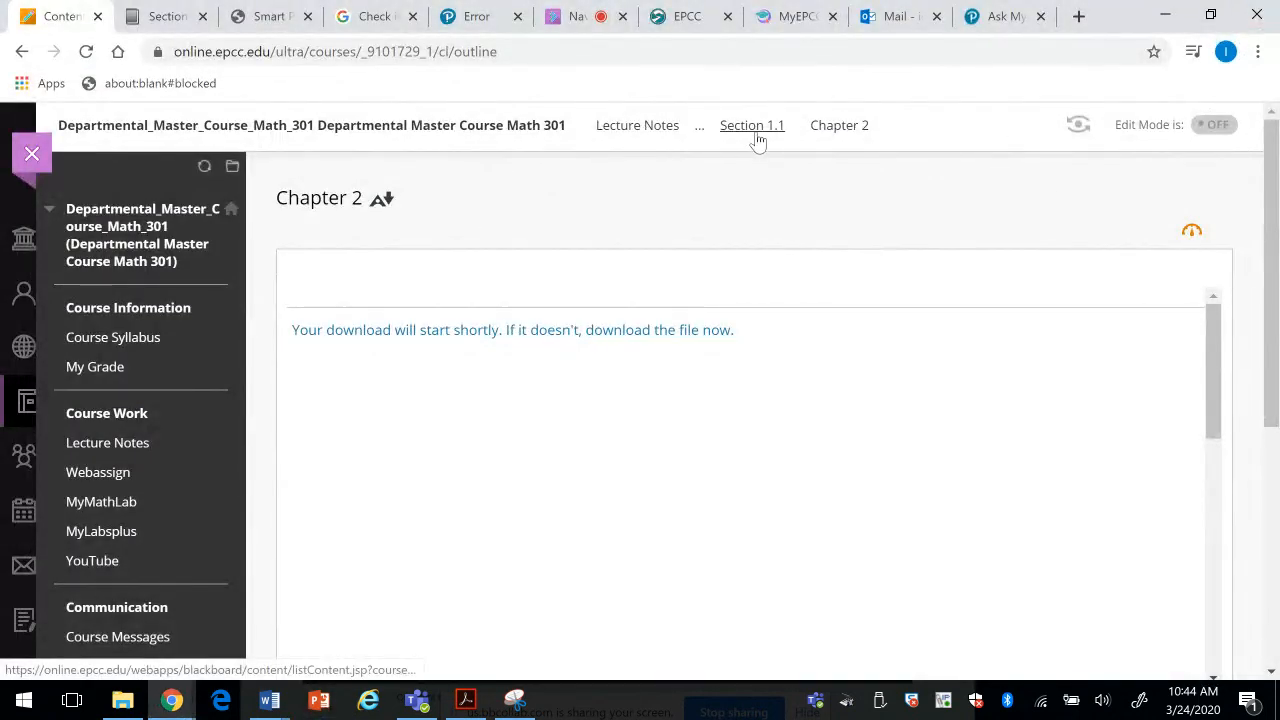
Step: From Section 1.1, test the Chapter2 web link by opening its Section 2.1 Graphs video, and return to the Blackboard course
click(756, 136)
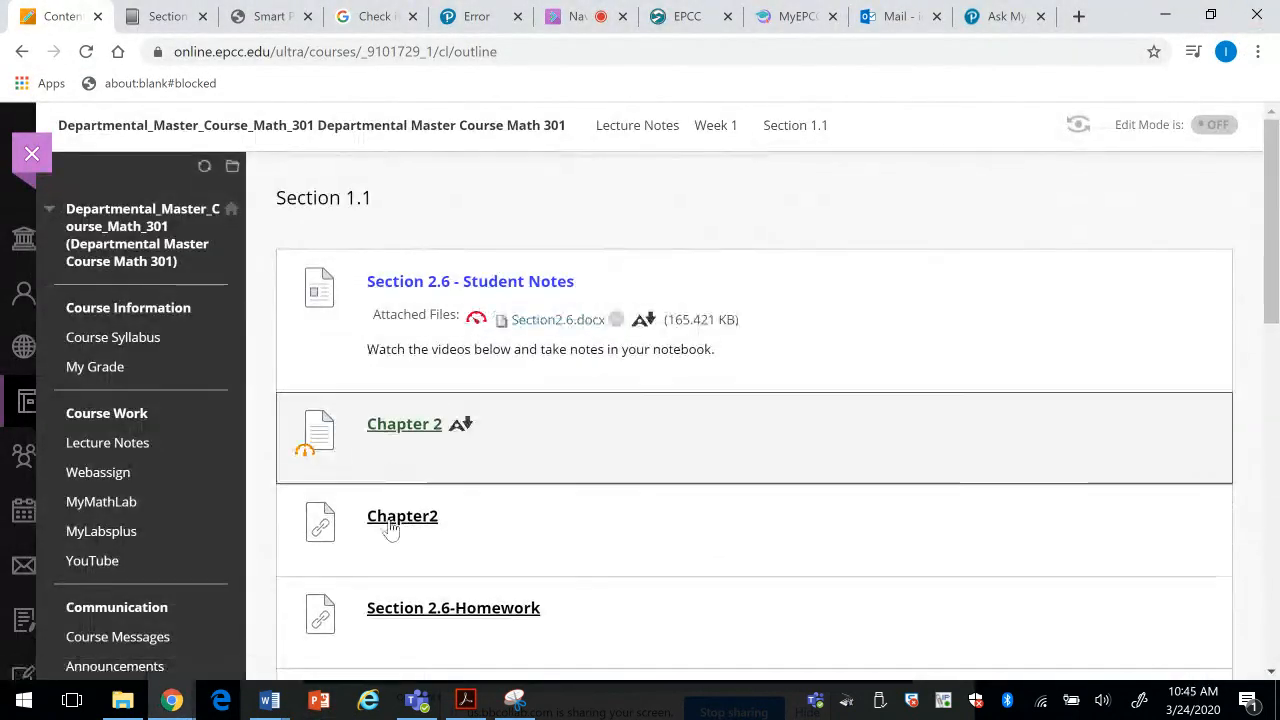
click(374, 526)
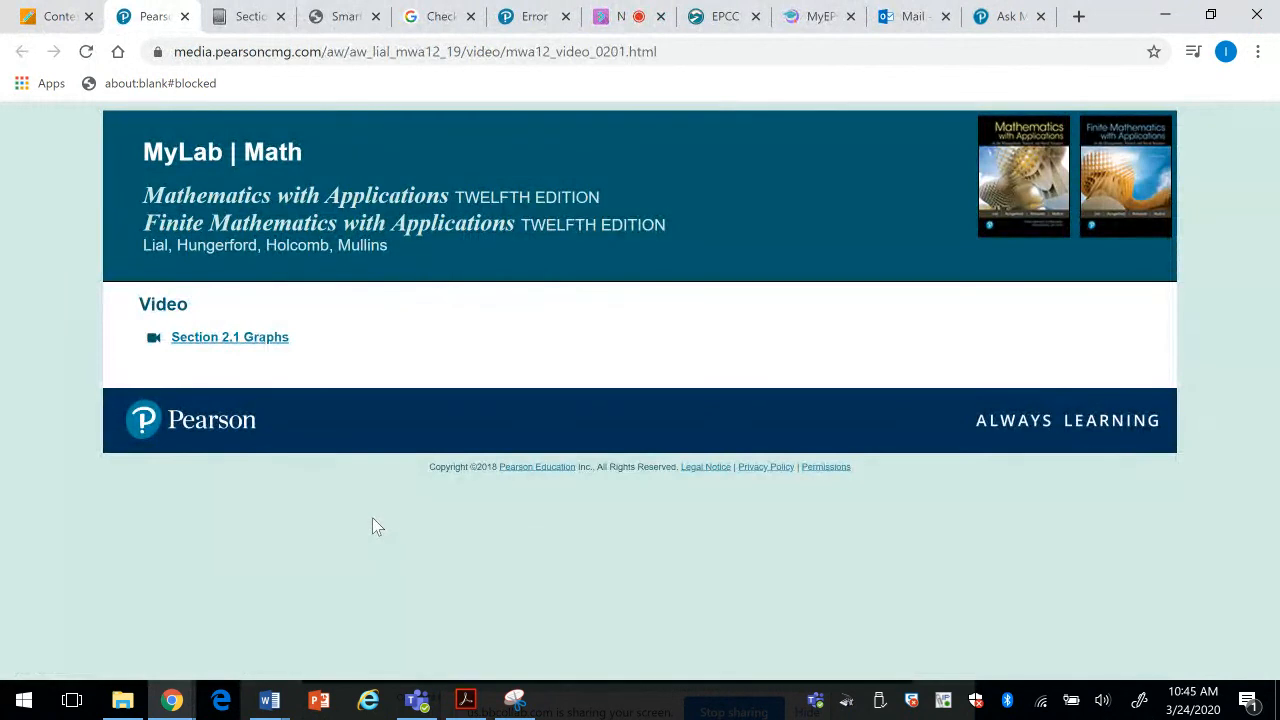
click(252, 340)
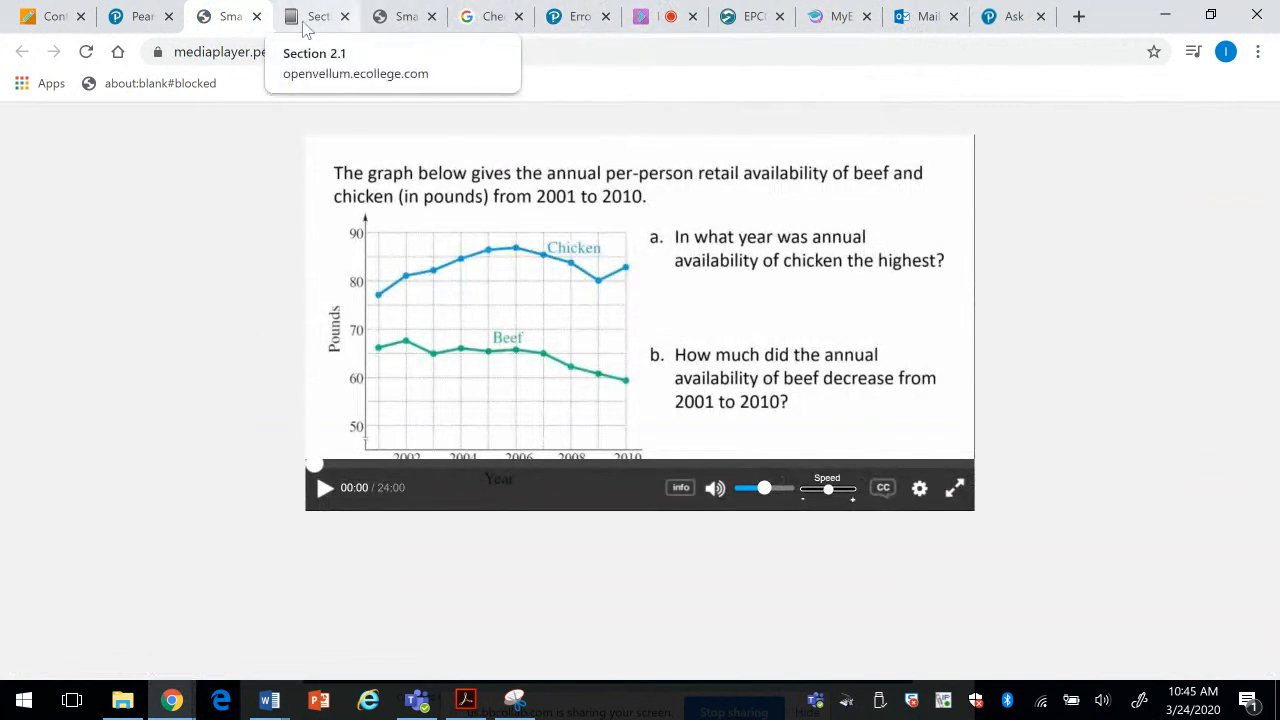
click(27, 14)
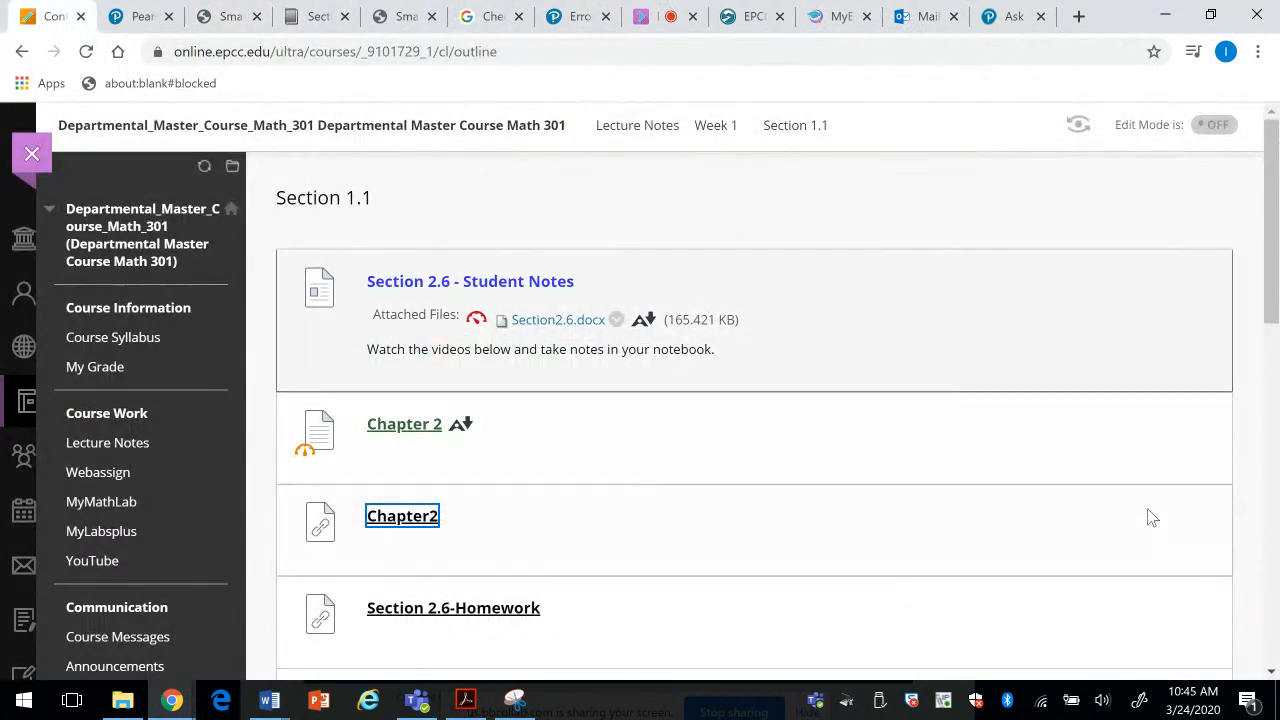
Step: Turn edit mode back on and add the description "Watch the Video" to the Chapter2 web link
scroll(1273, 330, down, 2)
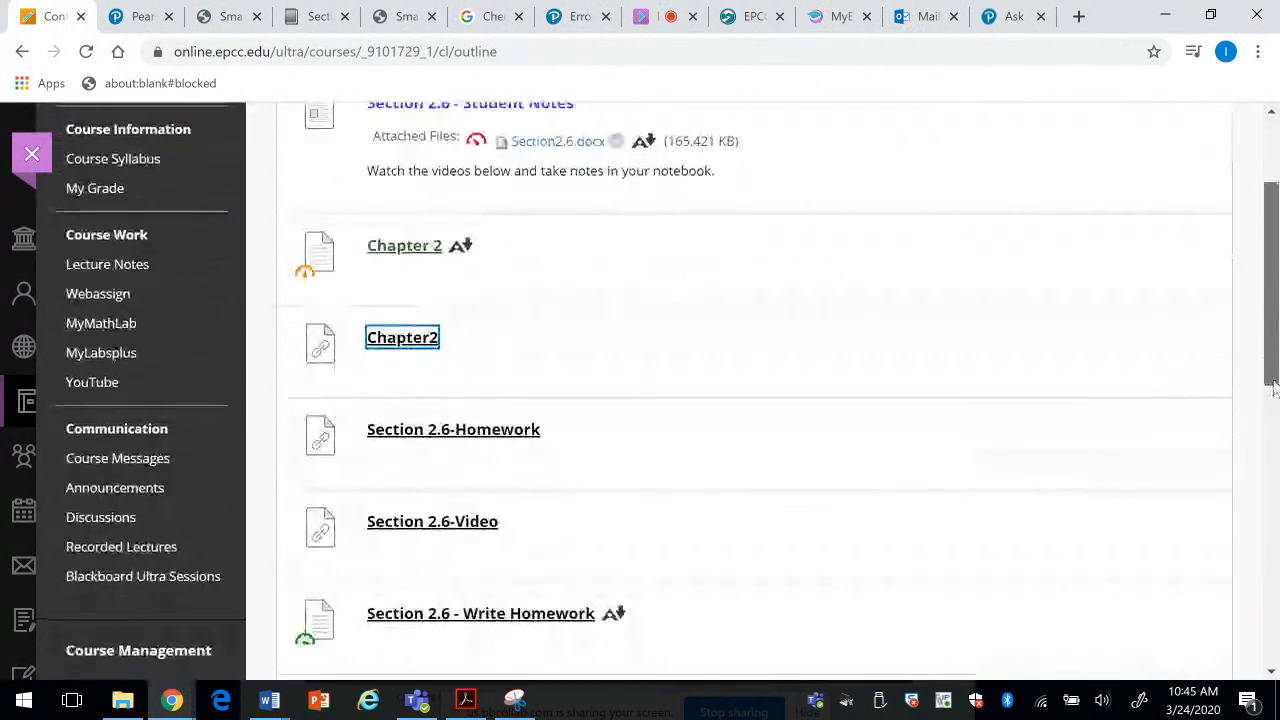
scroll(1270, 300, up, 2)
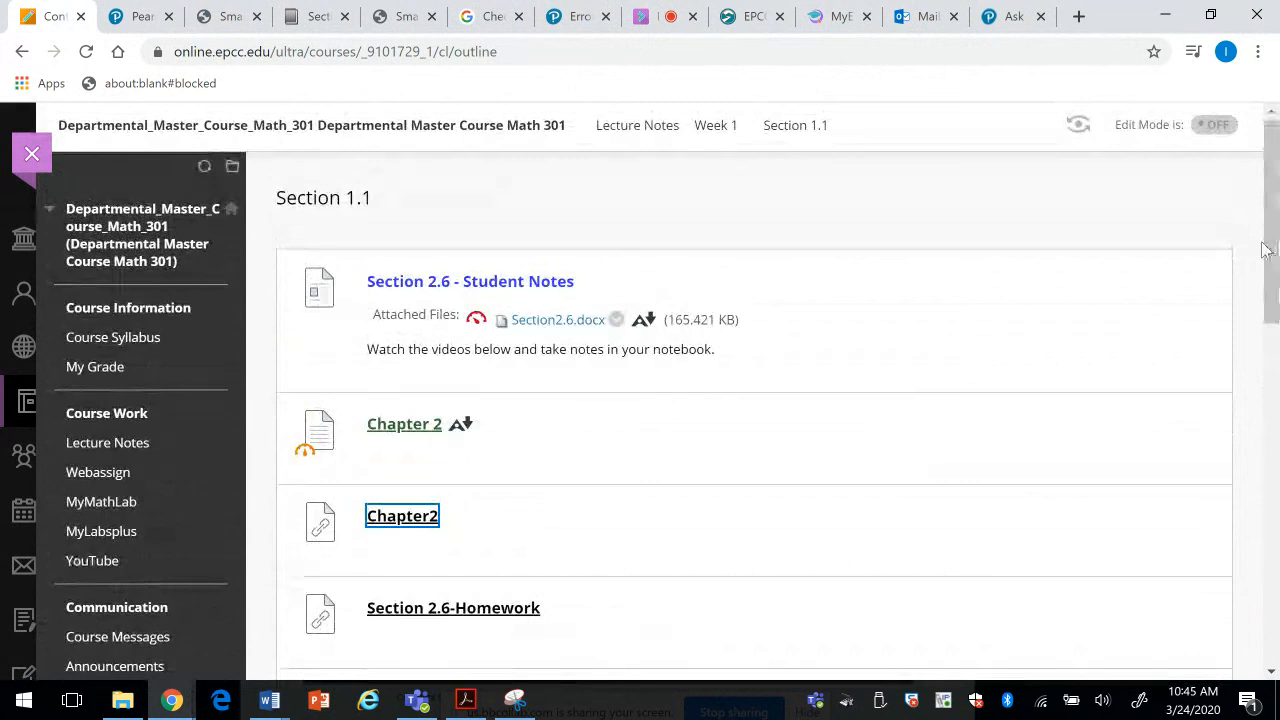
click(1213, 124)
scroll(1267, 320, down, 4)
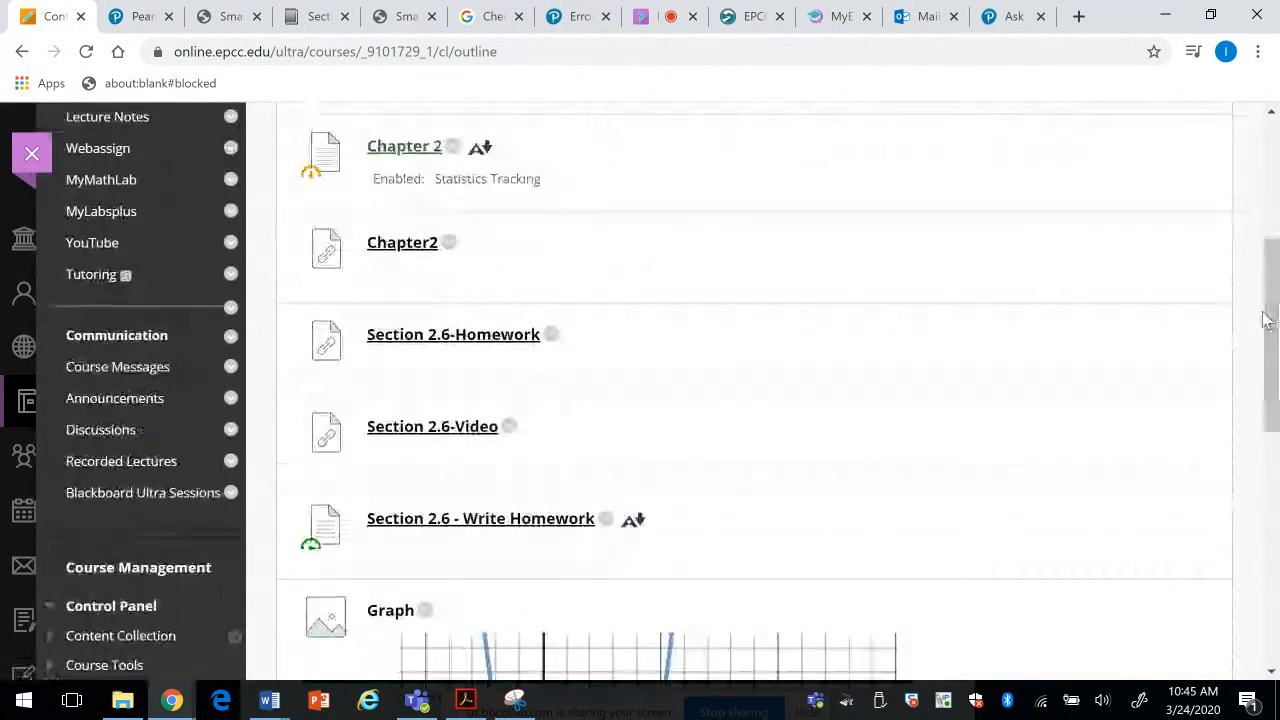
click(449, 243)
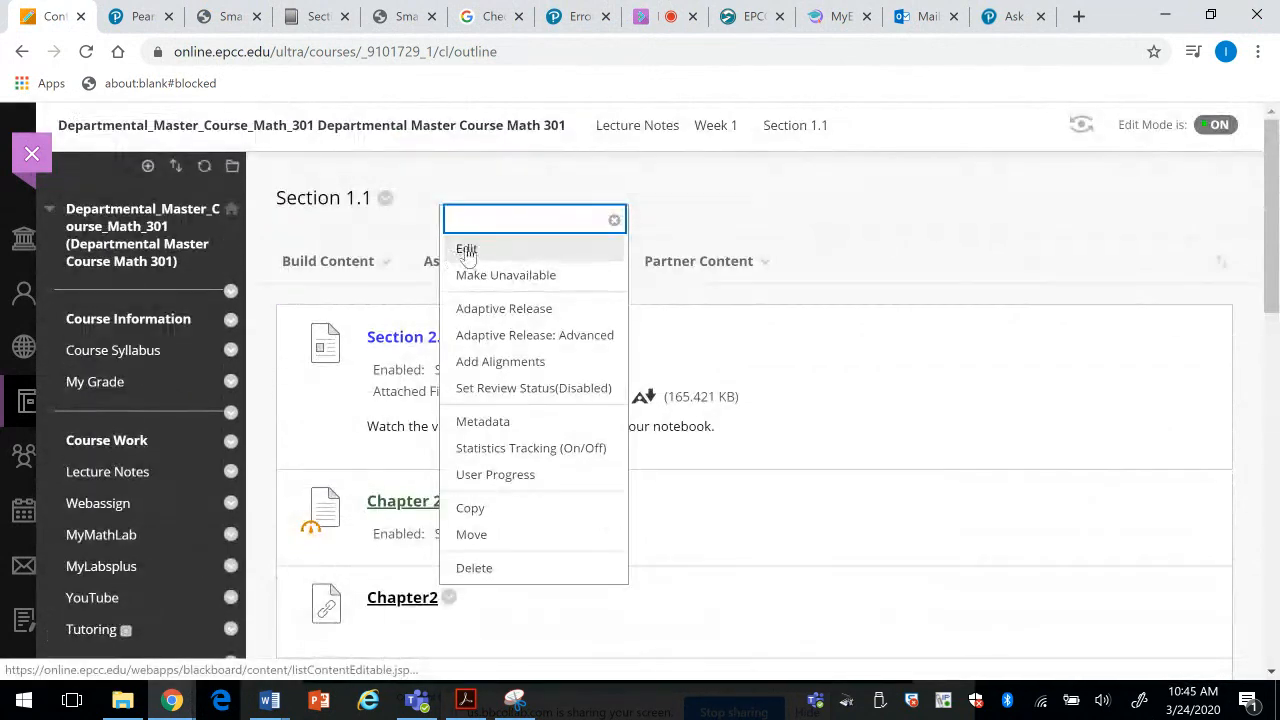
click(467, 250)
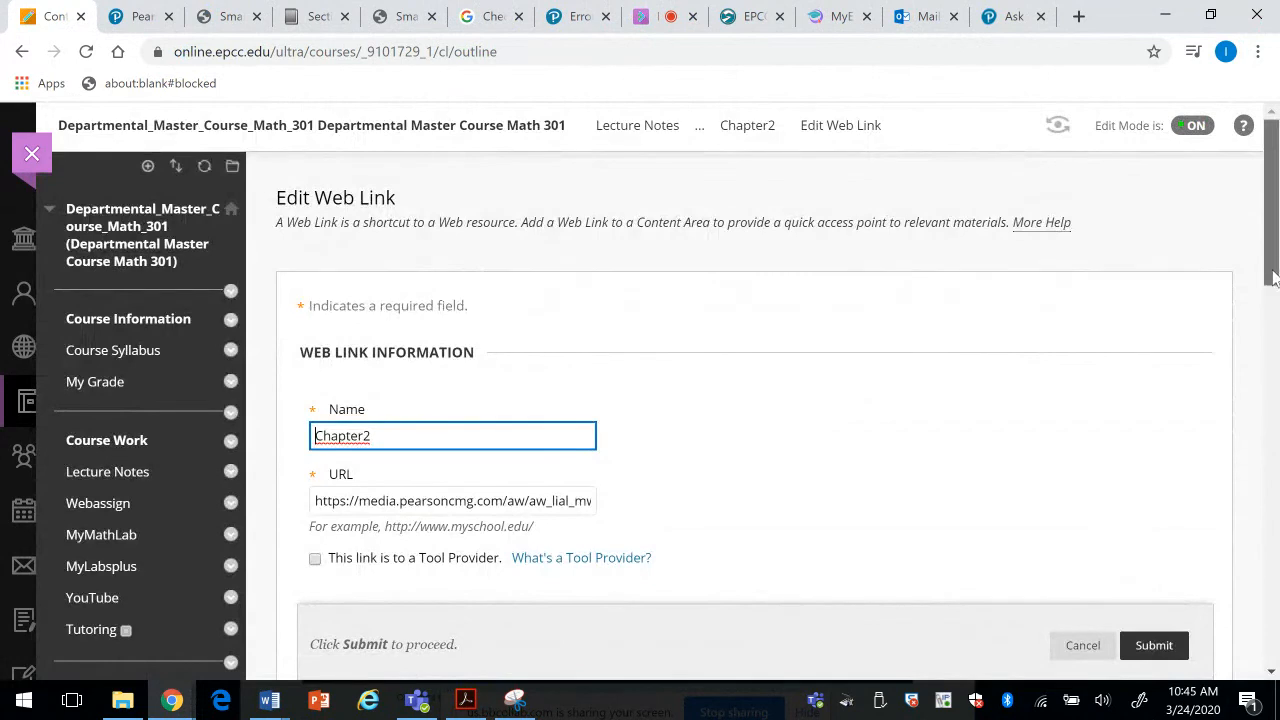
drag(1274, 278, 1272, 368)
click(554, 524)
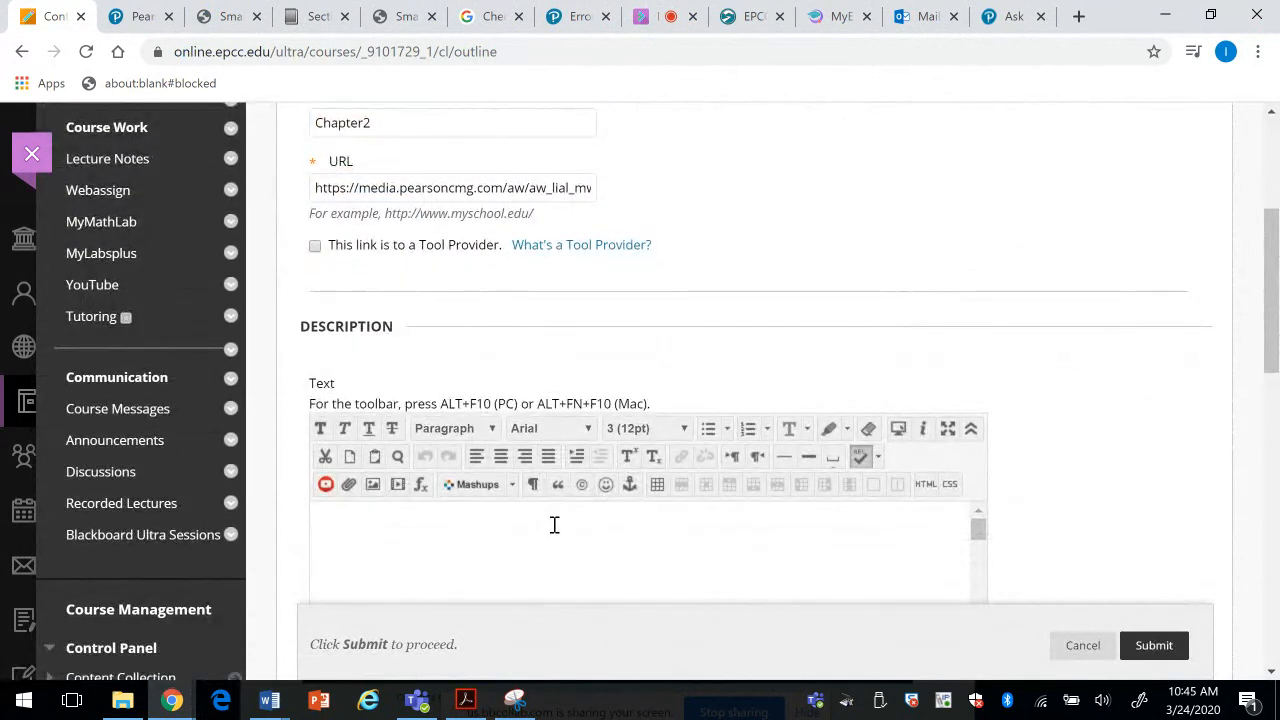
text(Watch the V)
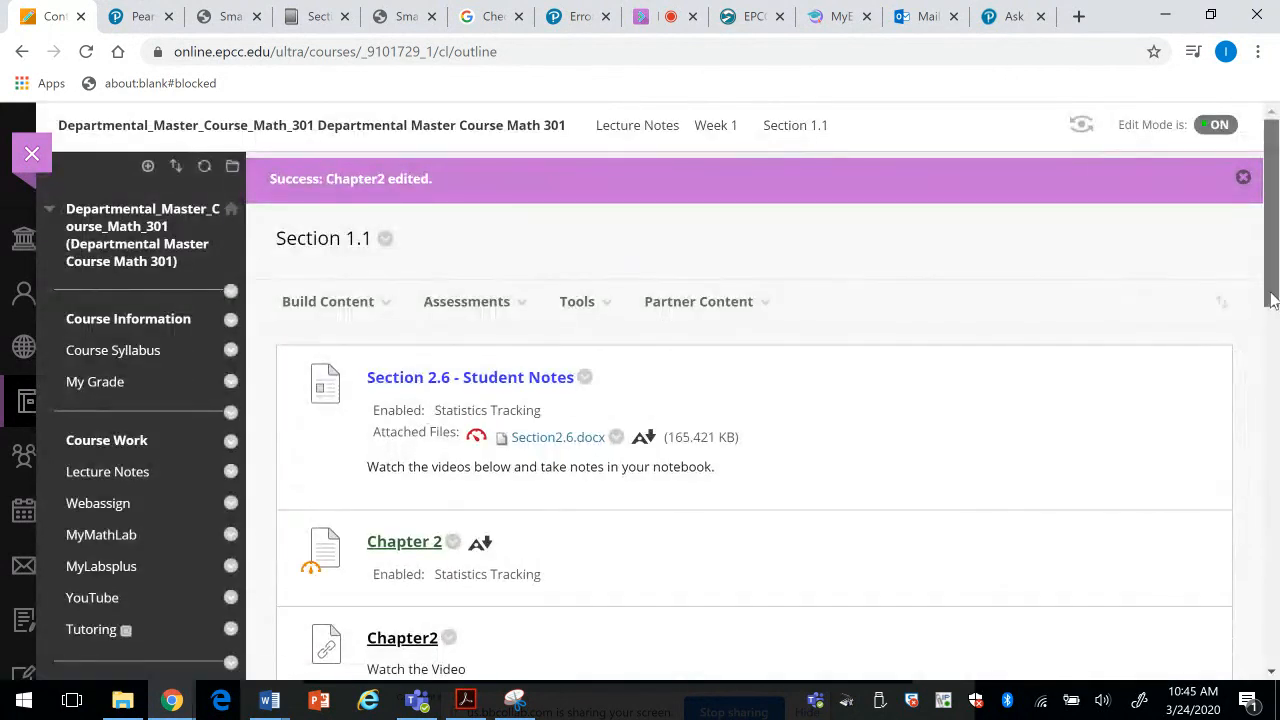
Step: Review the edited Section 1.1 list, view the MyLab Math Section 2.1 page and return to the Blackboard course
drag(1273, 298, 1253, 258)
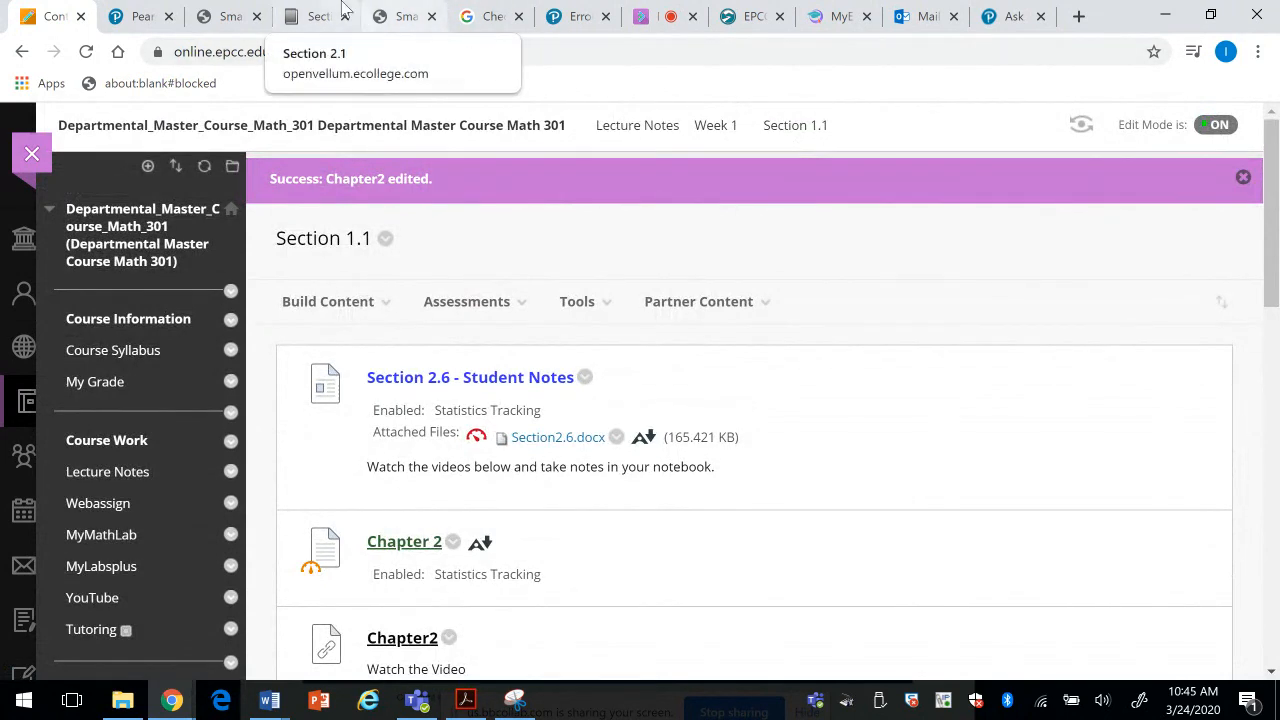
click(300, 22)
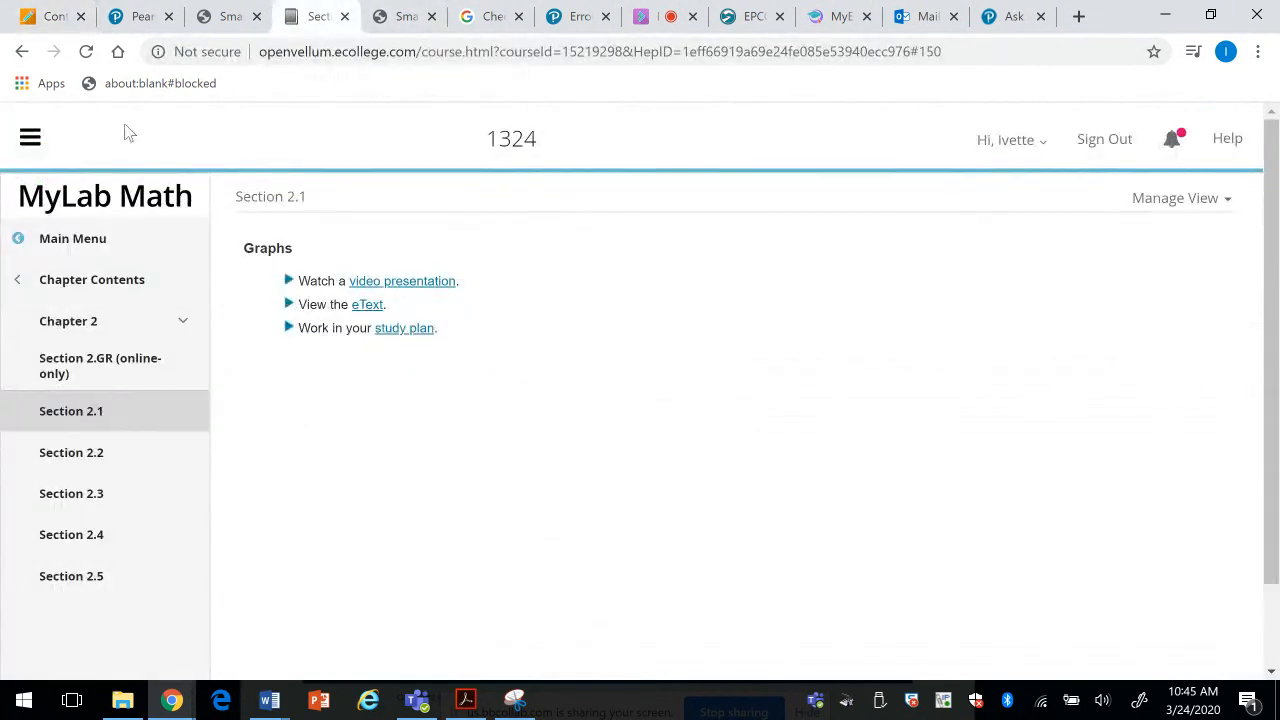
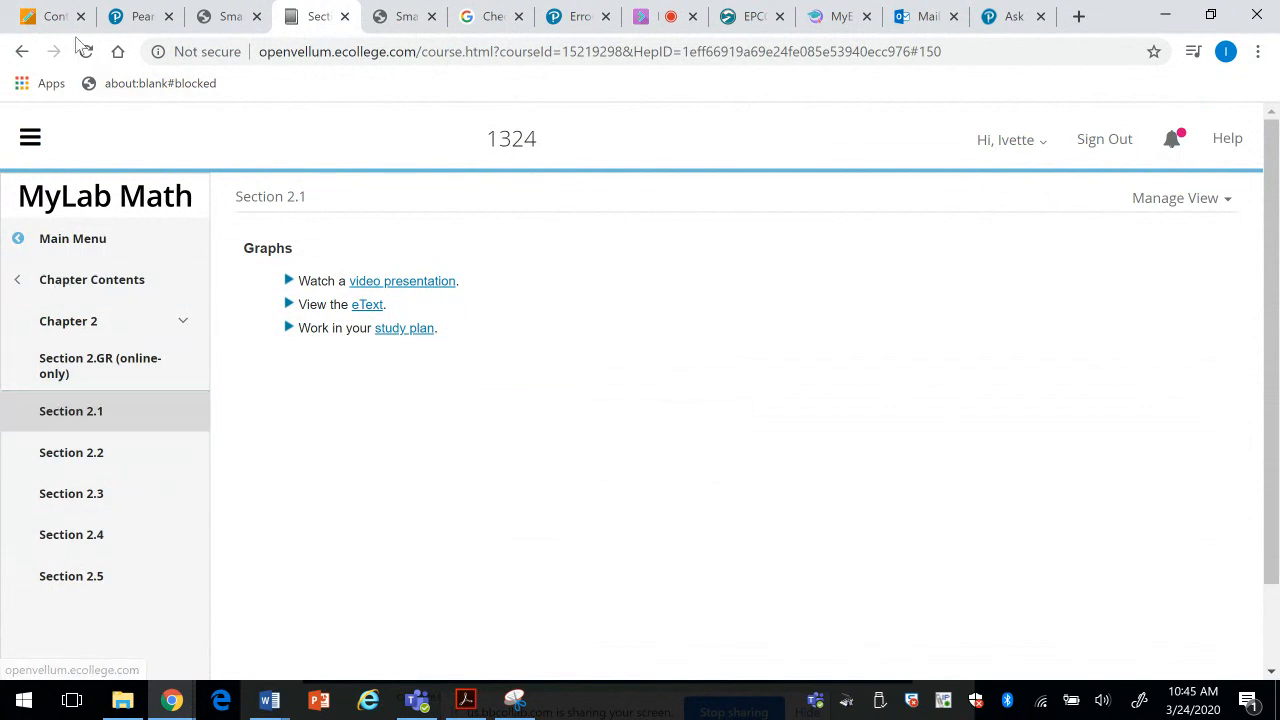
click(50, 17)
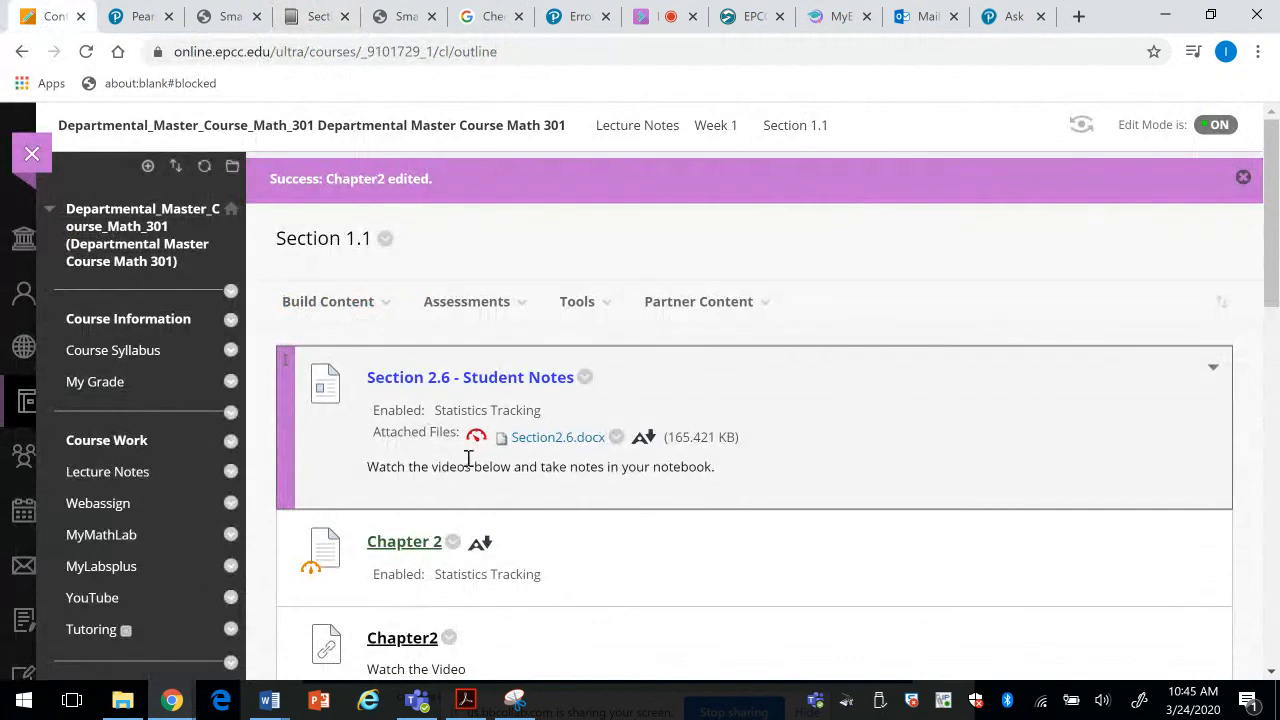
Step: Close the Math 301 master course and switch to the Blackboard Collaborate session to view the chat
drag(1266, 286, 1268, 256)
click(30, 158)
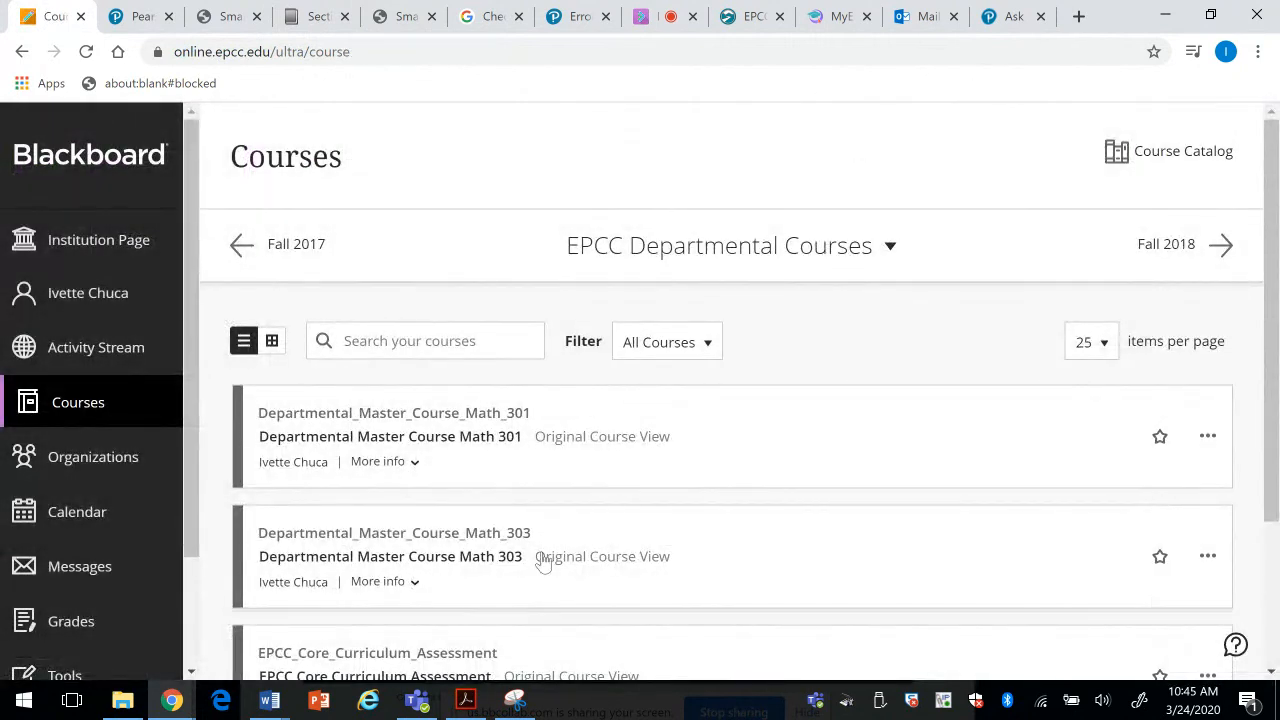
click(672, 20)
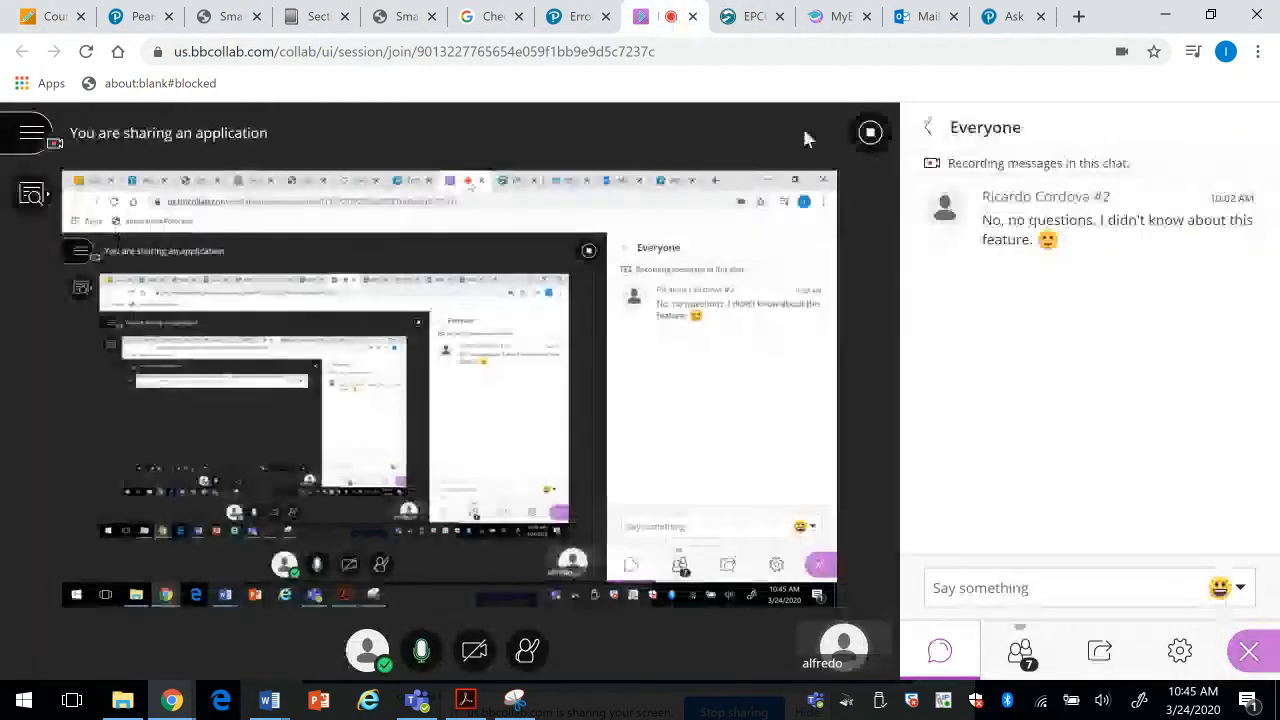